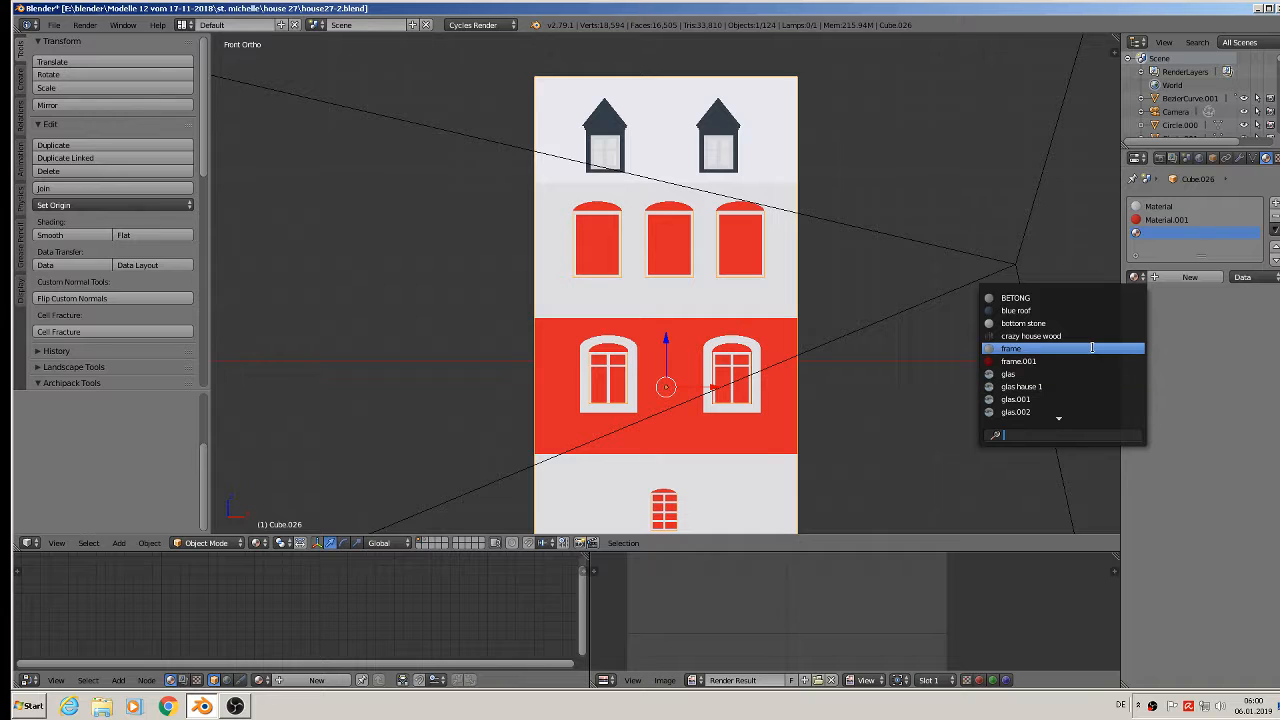
Put the existing stone wall material in the house body's empty slot and switch the mesh to face selection.
type("sto")
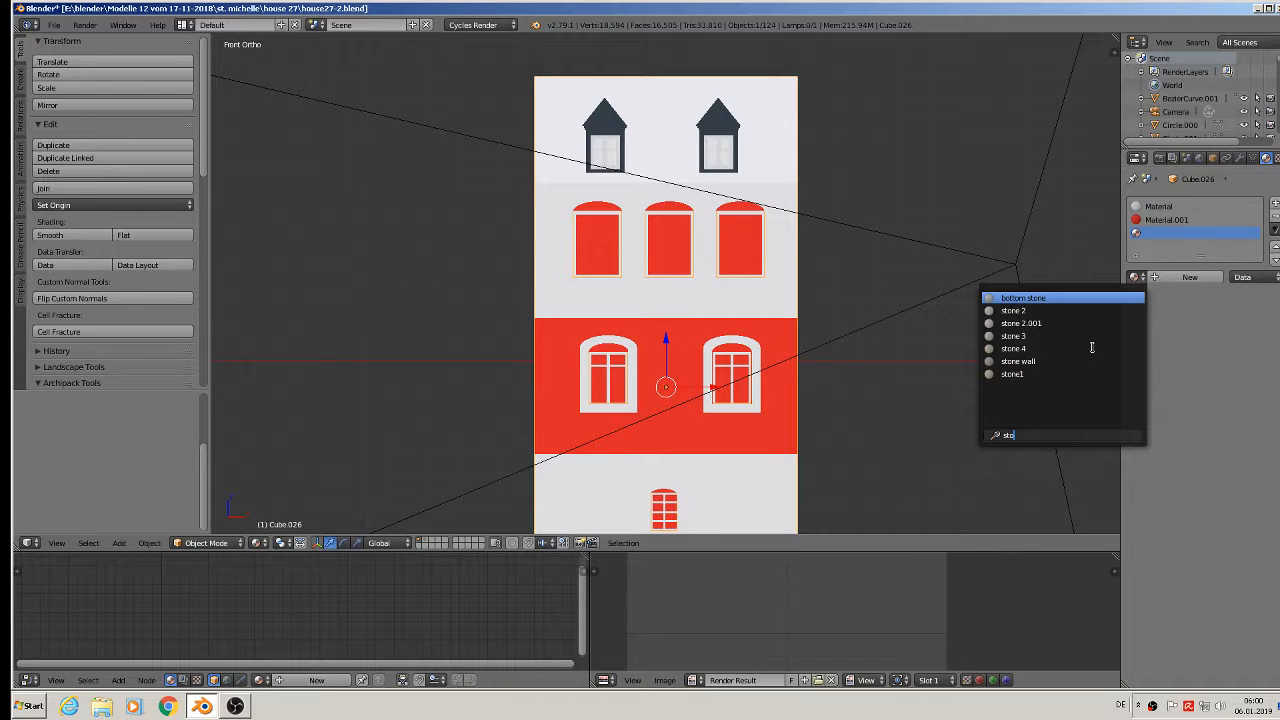
left_click(1010, 361)
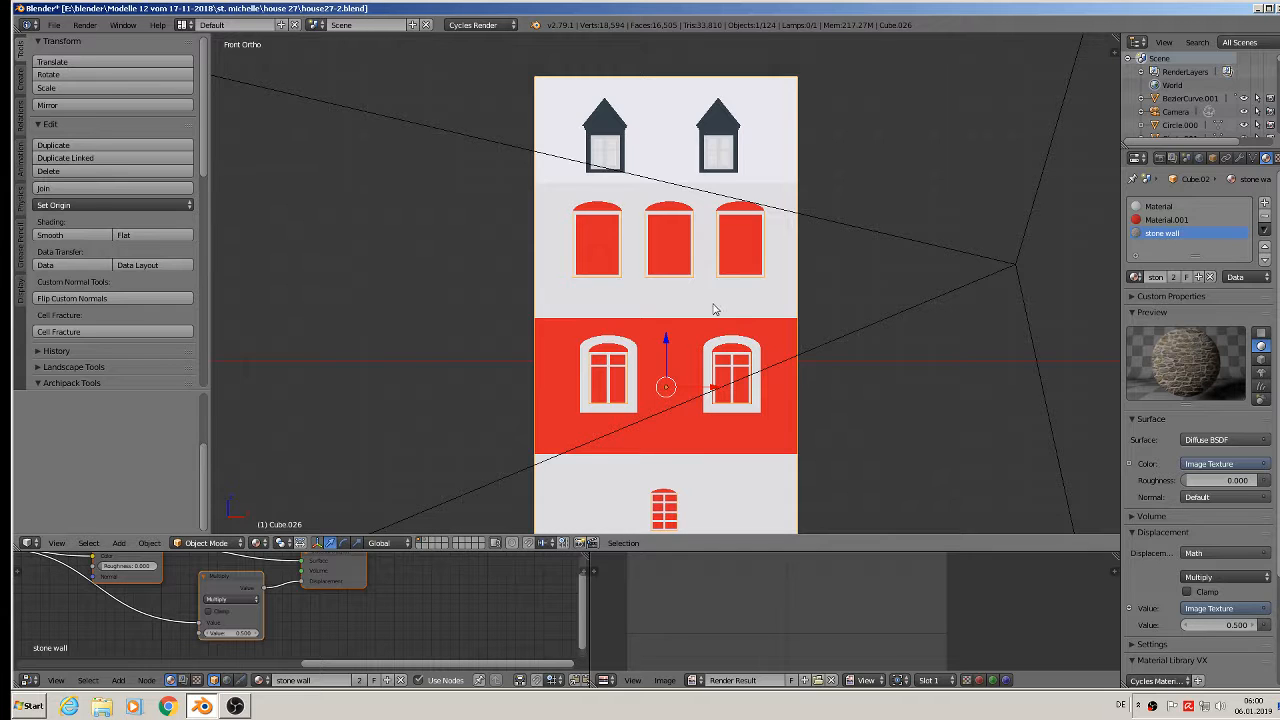
key("Tab")
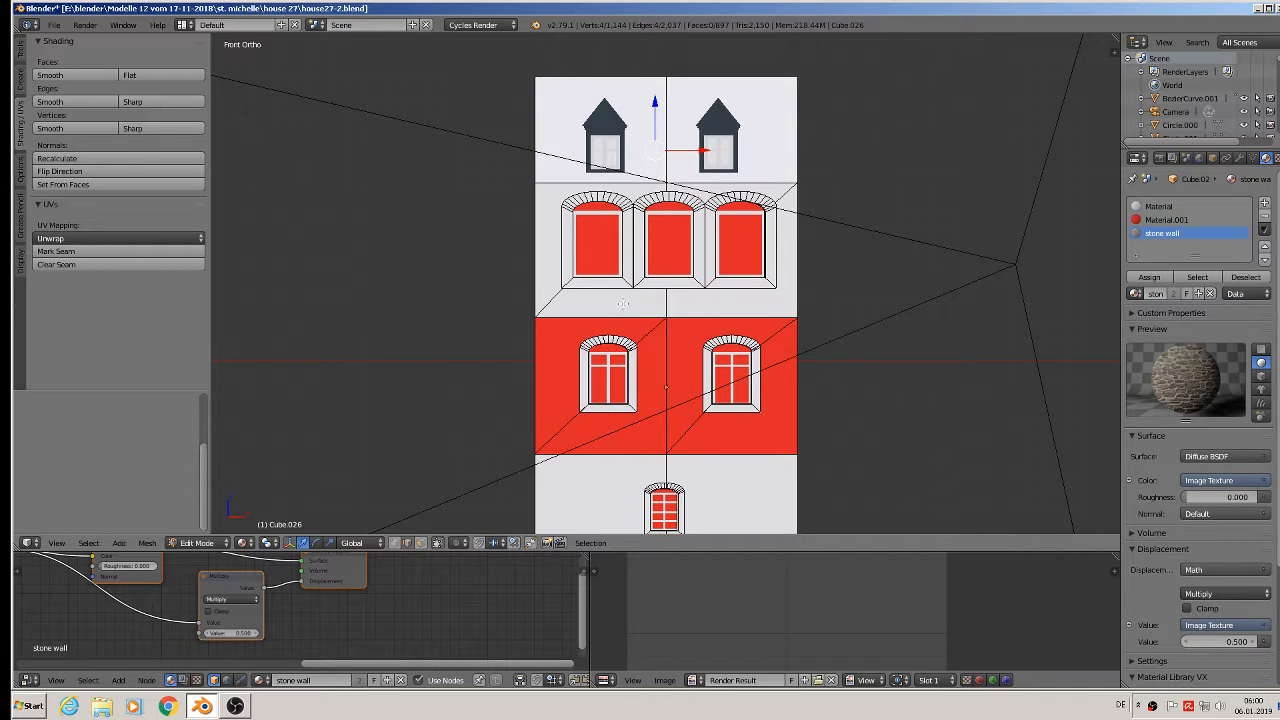
left_click(421, 544)
Select the front wall faces and the second-floor window surrounds on the three storeys below the roof.
right_click(551, 210)
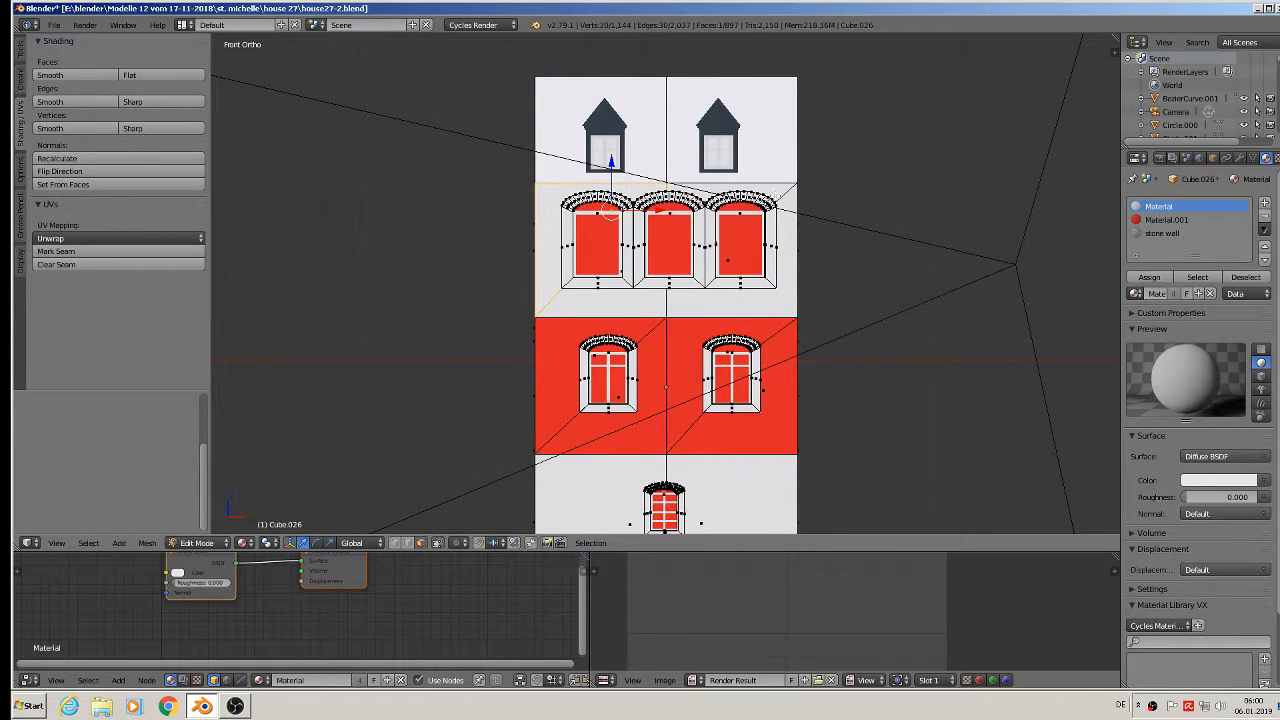
right_click(777, 196, "shift")
right_click(777, 304, "shift")
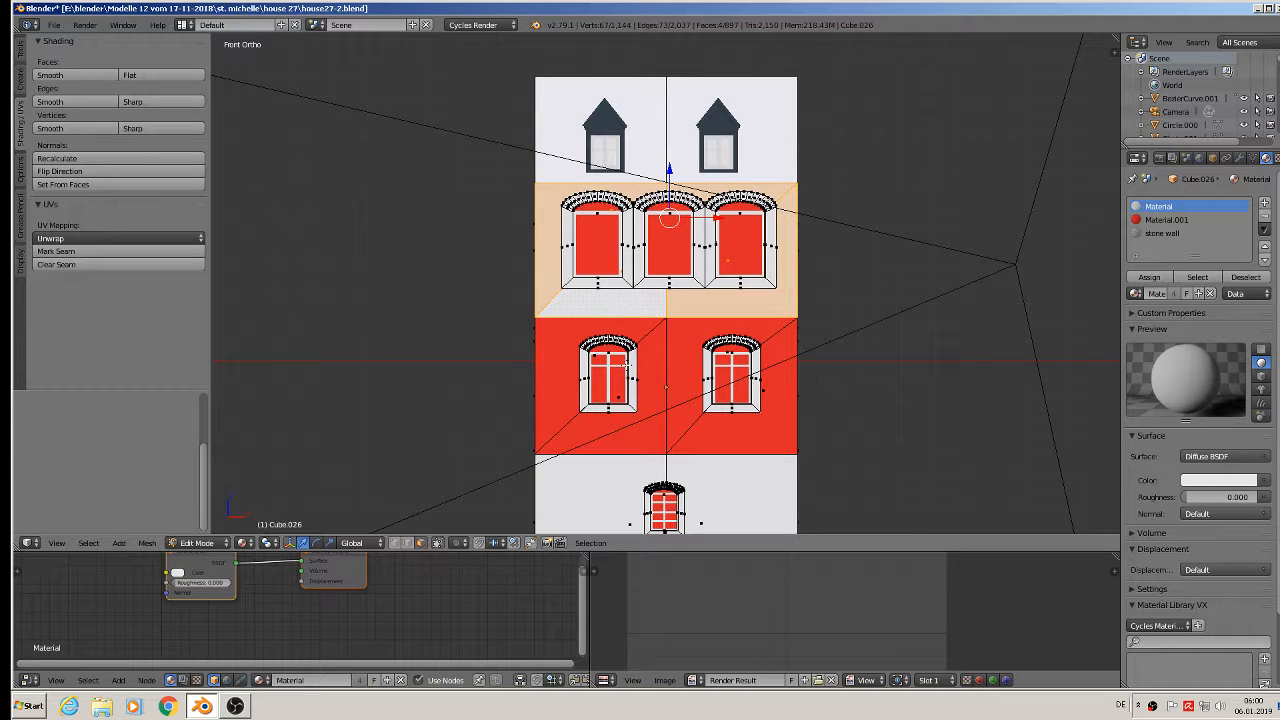
right_click(634, 324, "shift")
right_click(662, 352, "shift")
right_click(698, 364, "shift")
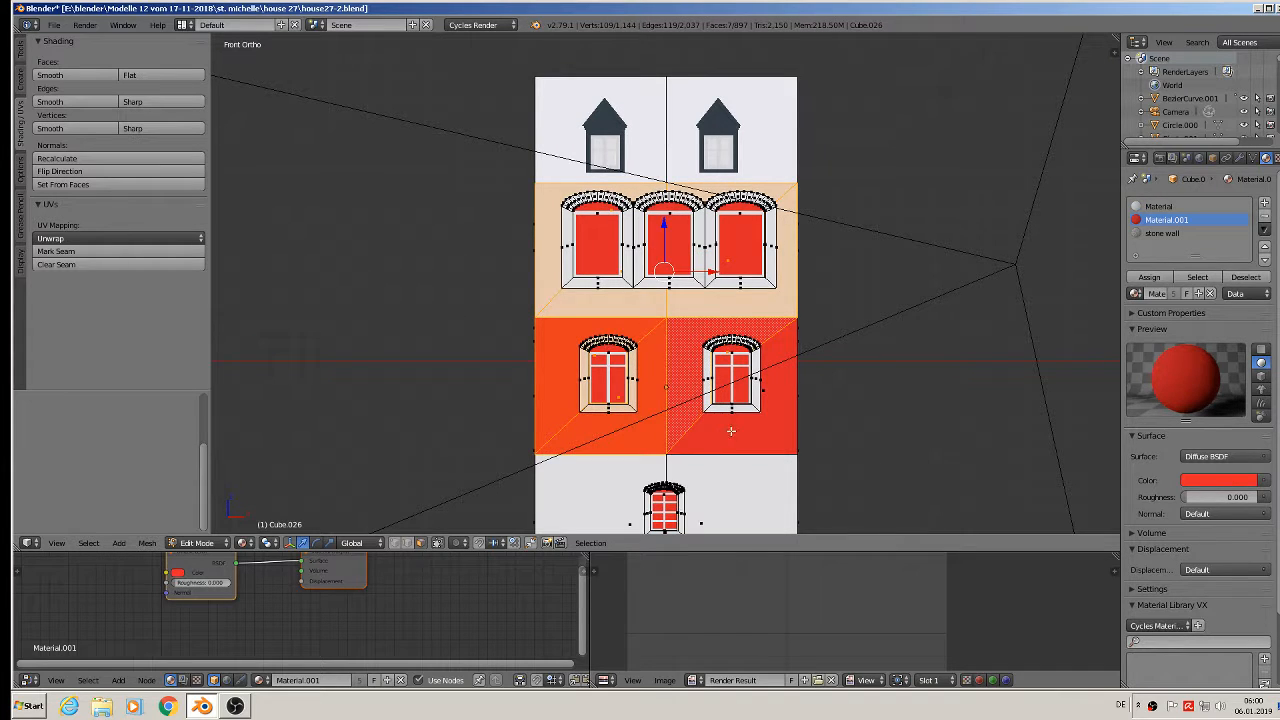
right_click(732, 430, "shift")
right_click(616, 482, "shift")
right_click(700, 473, "shift")
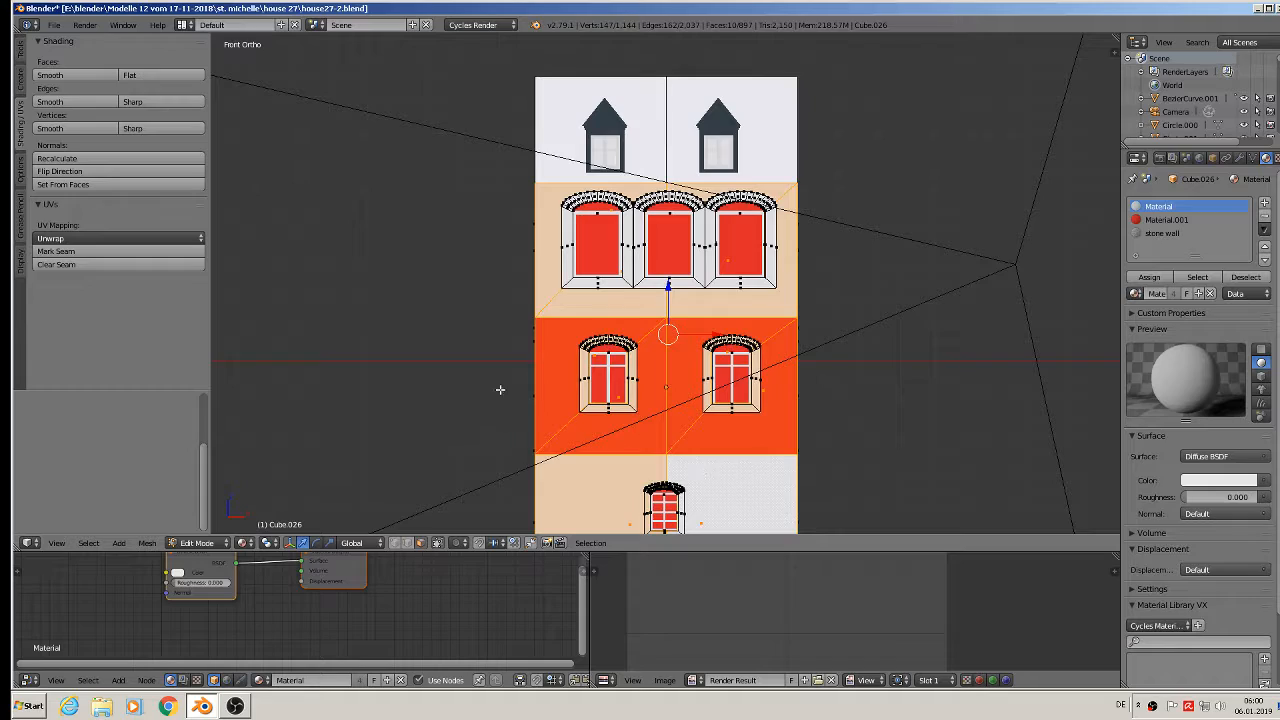
middle_click_drag(500, 358, 686, 232)
right_click(687, 193, "shift")
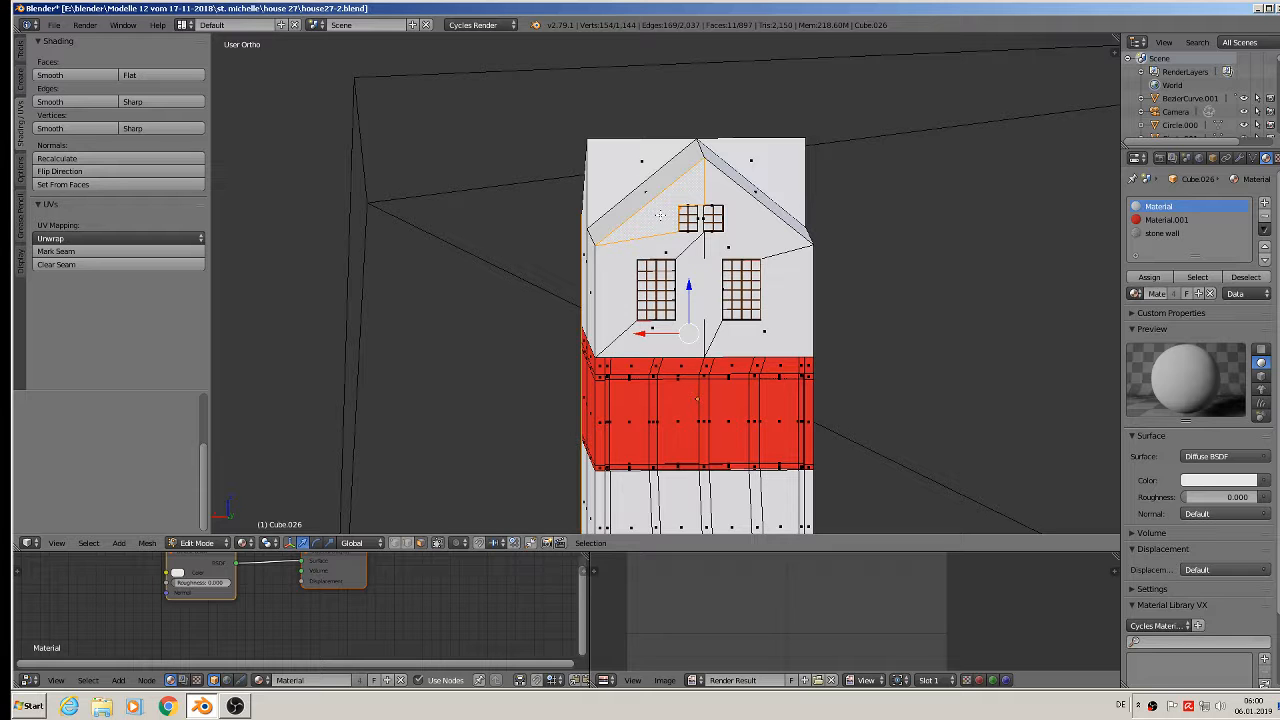
right_click(660, 215, "shift")
Add the narrow corner strip on one side of the rear wall's red storey to the selection, leaving out its topmost row.
scroll(649, 397, "up", 3)
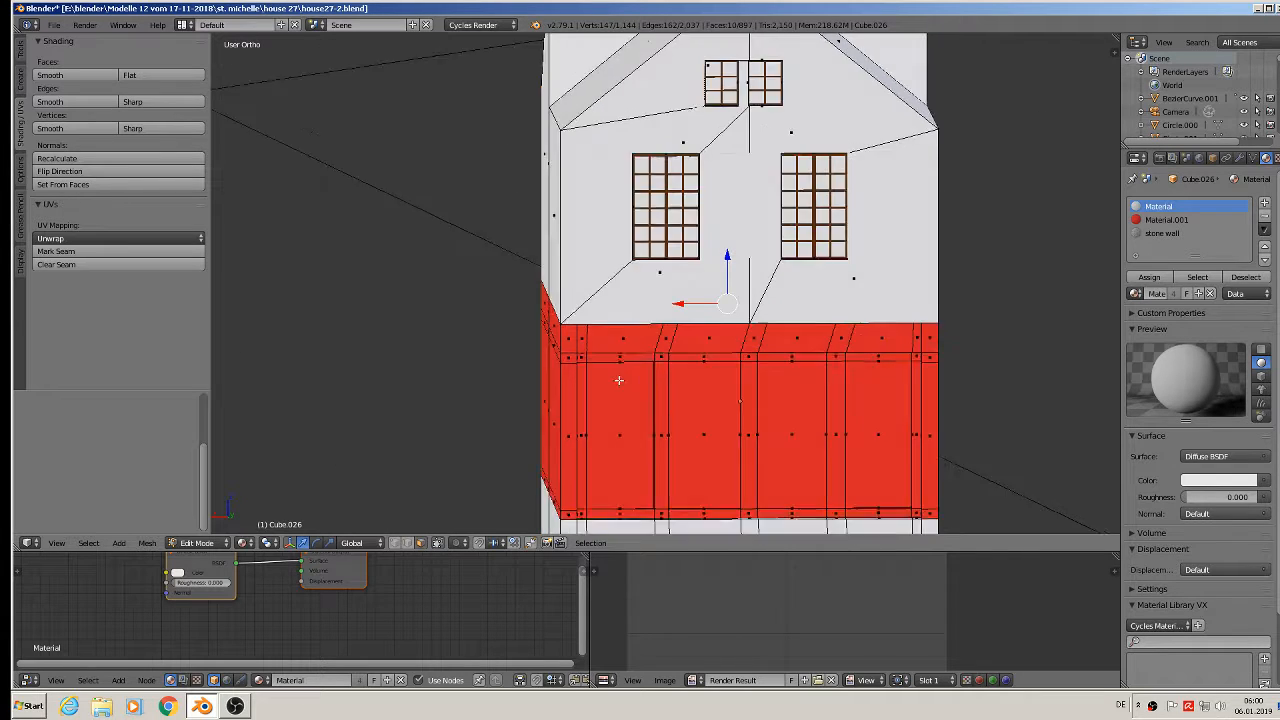
right_click(552, 293, "shift")
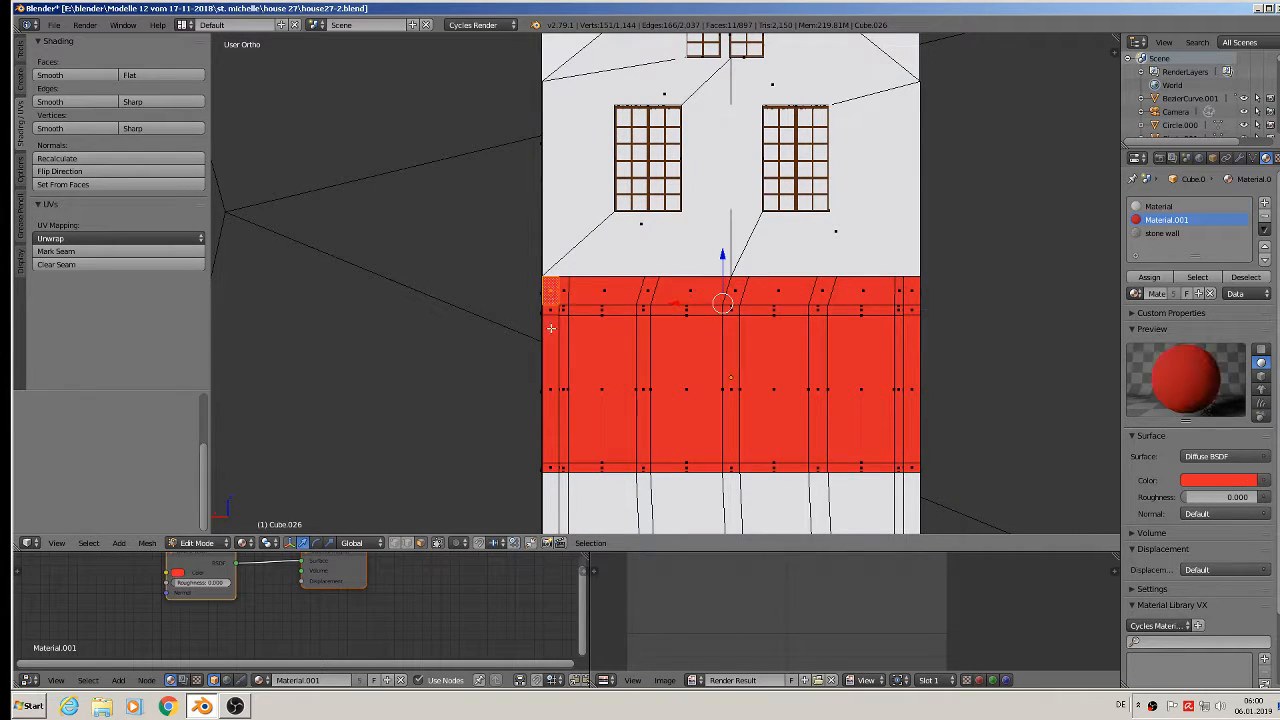
right_click(552, 328, "shift")
right_click(551, 312, "shift")
right_click(569, 291, "shift")
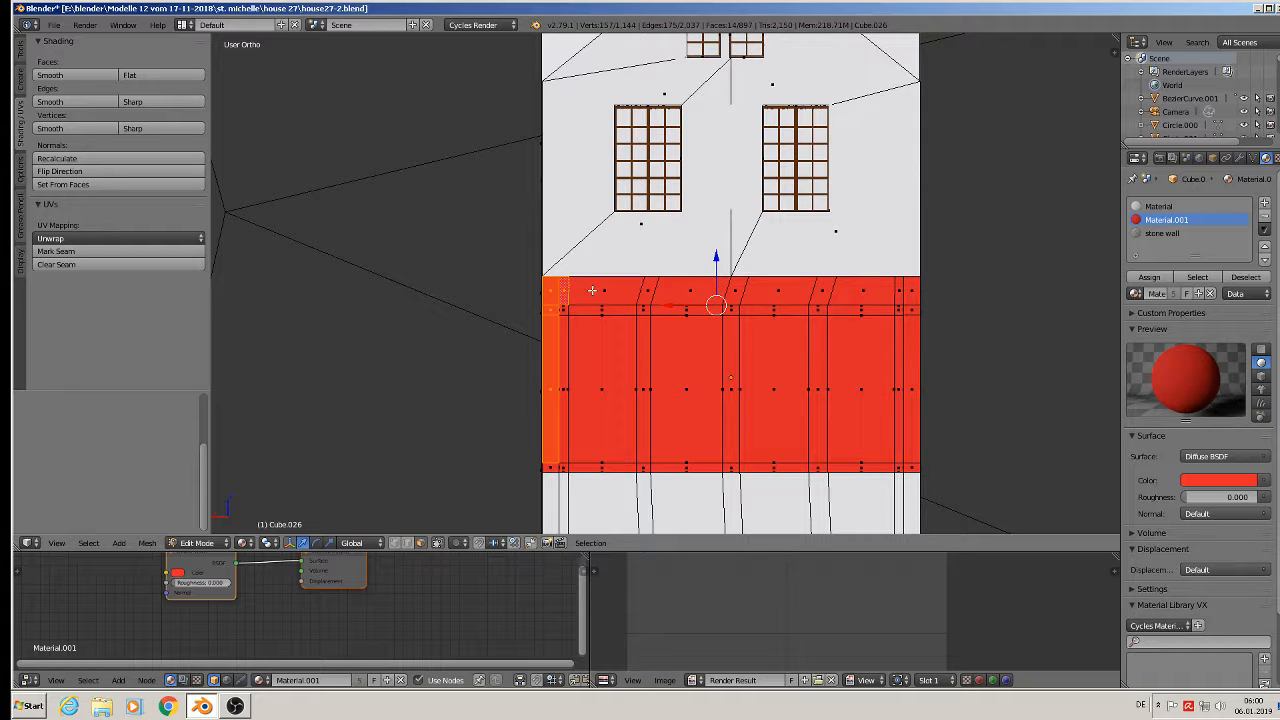
right_click(604, 290, "shift")
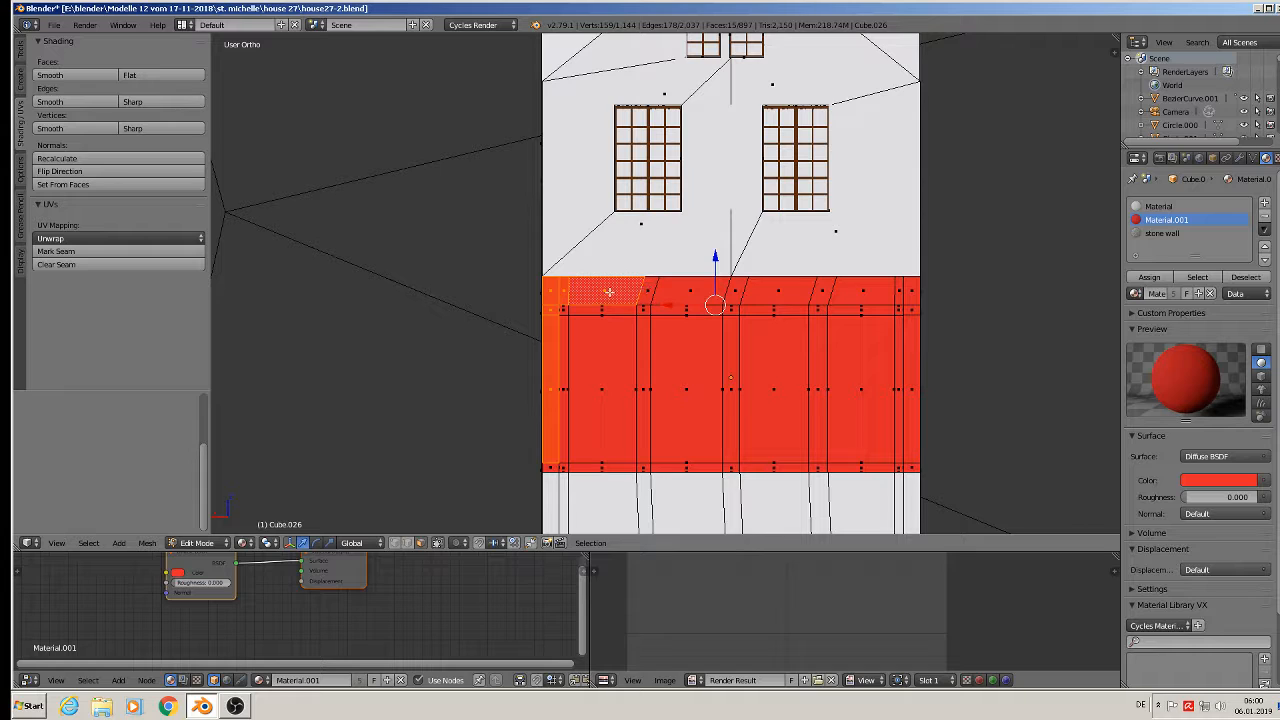
right_click(608, 292, "shift")
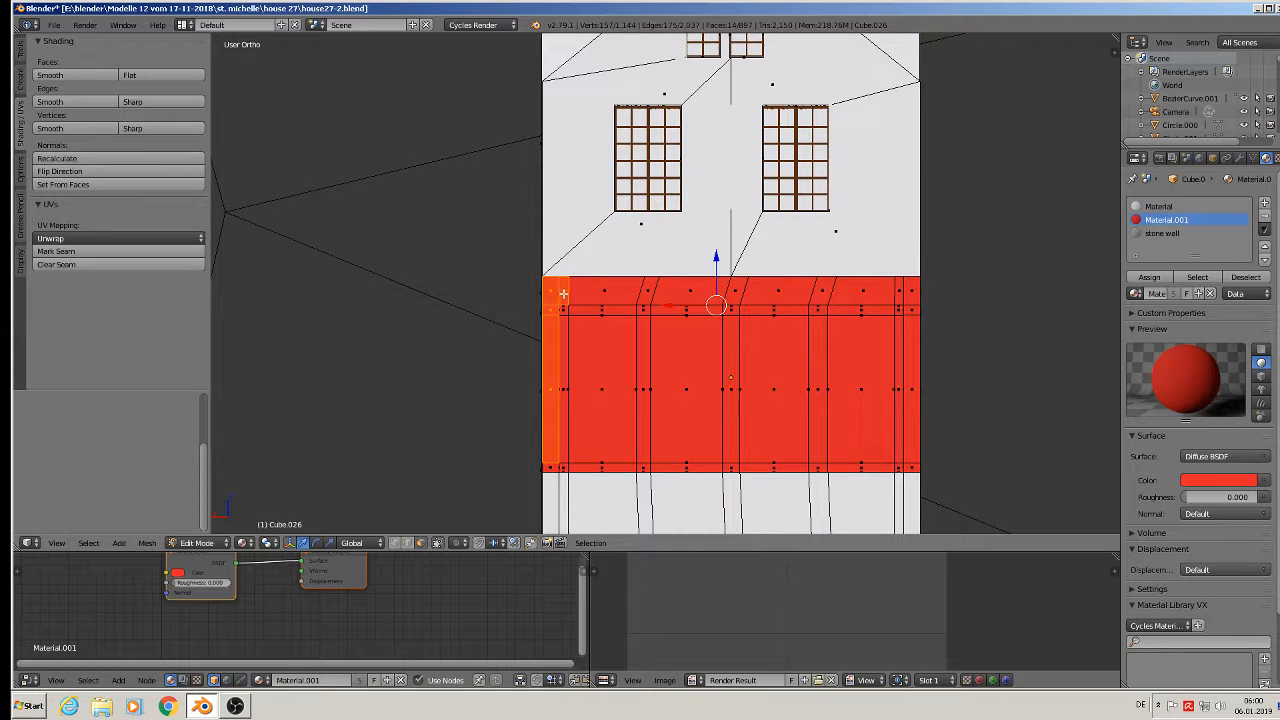
right_click(563, 293, "shift")
right_click(545, 289, "shift")
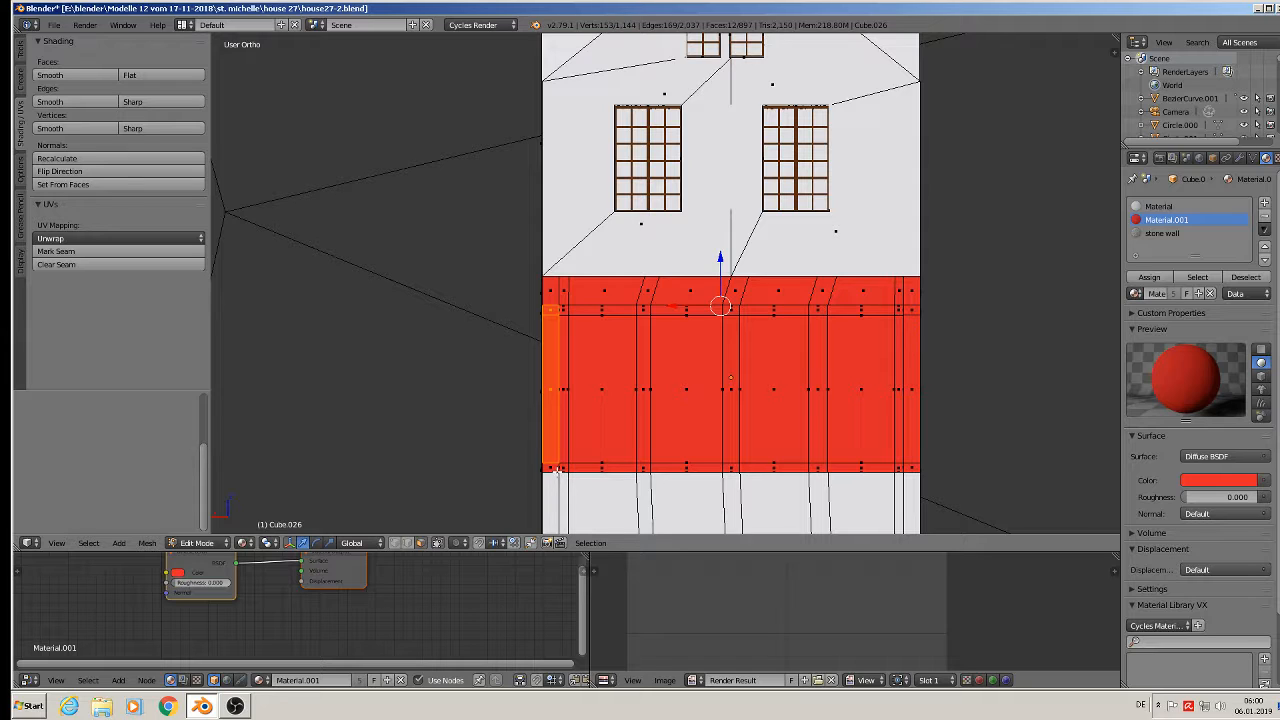
right_click(552, 468, "shift")
Add the matching narrow corner strip on the other side of the rear wall's red storey, without its topmost row.
right_click(916, 467, "shift")
right_click(907, 398, "shift")
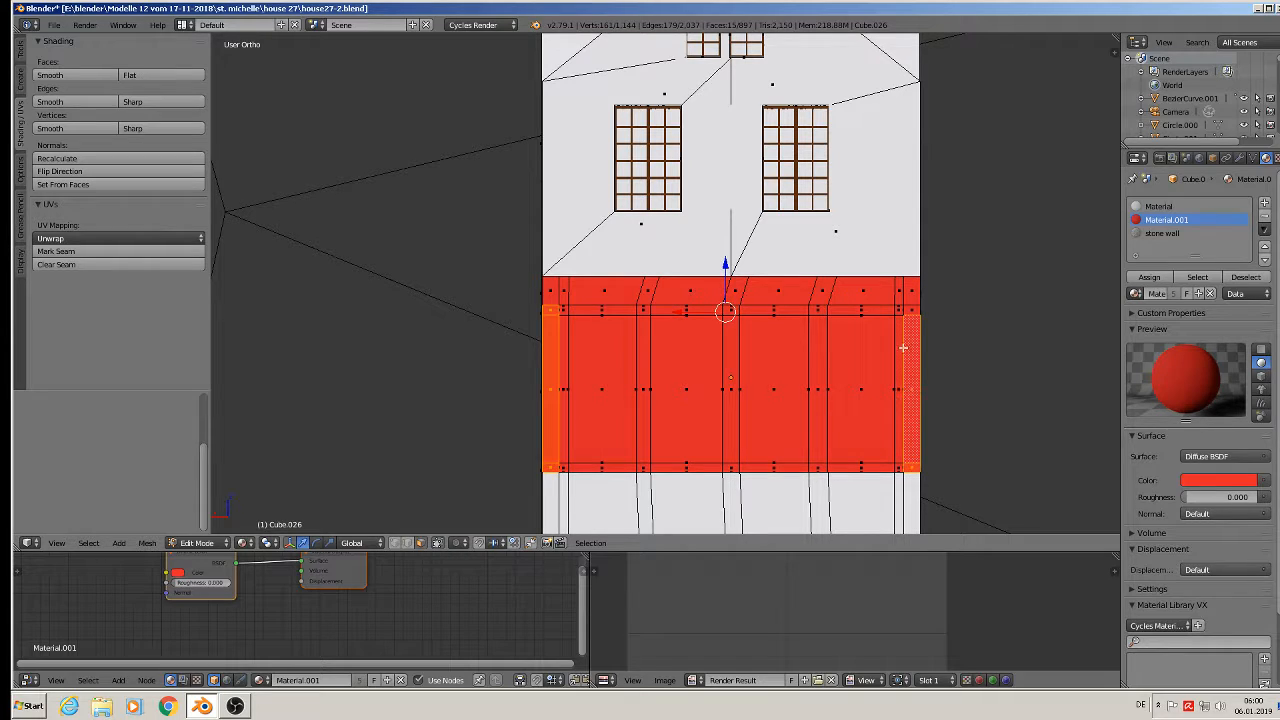
right_click(912, 312, "shift")
Add all white faces below the red storey on the rear wall to the selection with Circle Select.
scroll(914, 311, "down", 3)
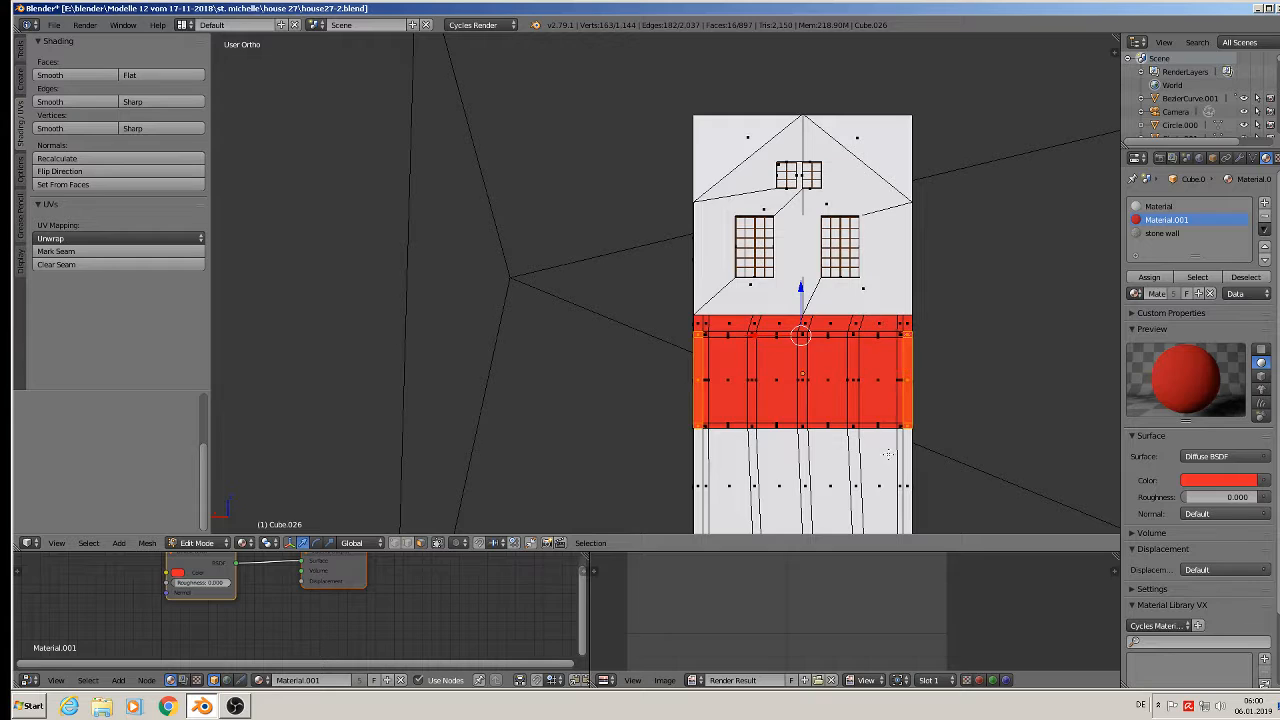
middle_click_drag(888, 454, 826, 353, "shift")
key("x")
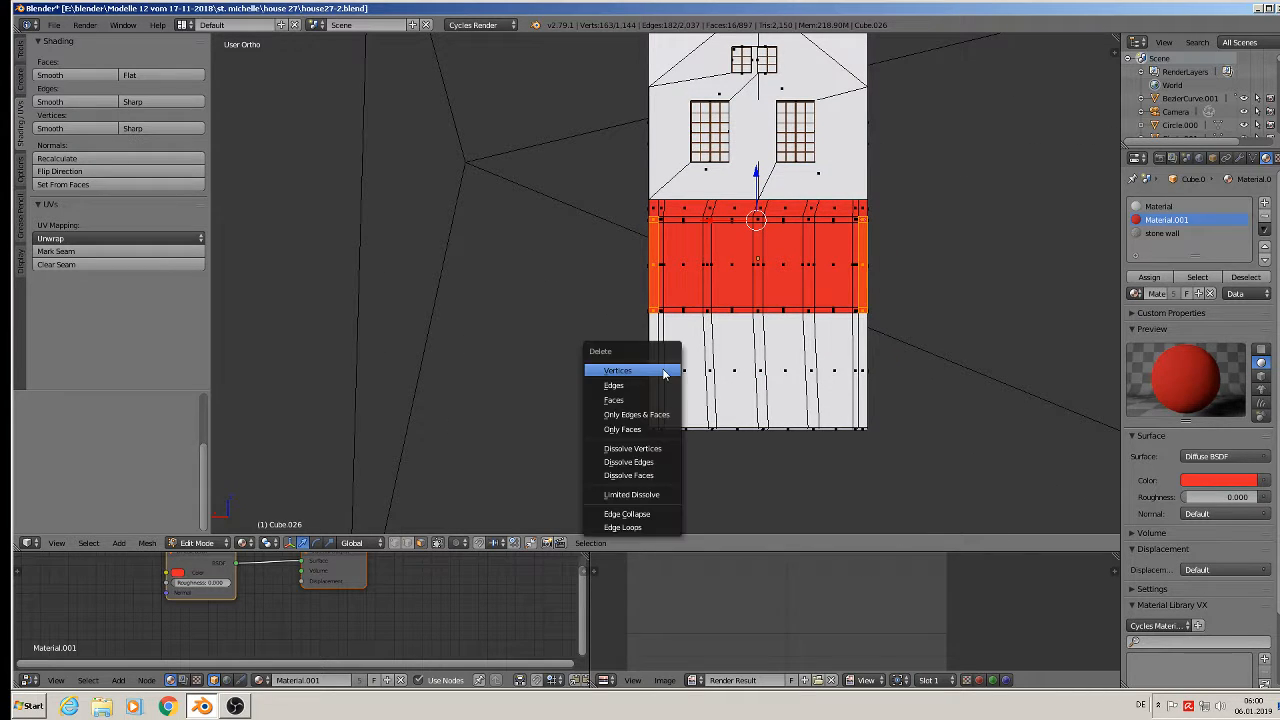
key("c")
left_click_drag(670, 370, 850, 368)
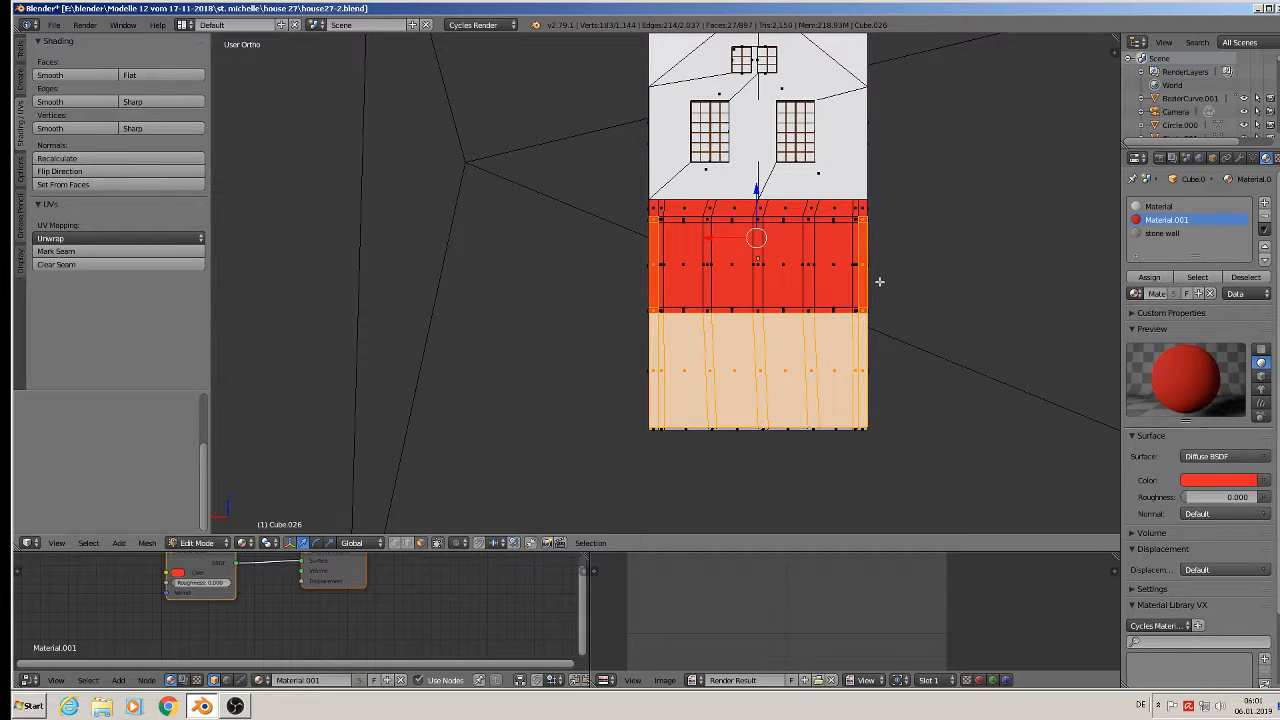
Assign the stone wall material to the selected front and rear faces and set the view to front.
middle_click_drag(887, 261, 580, 374, "shift")
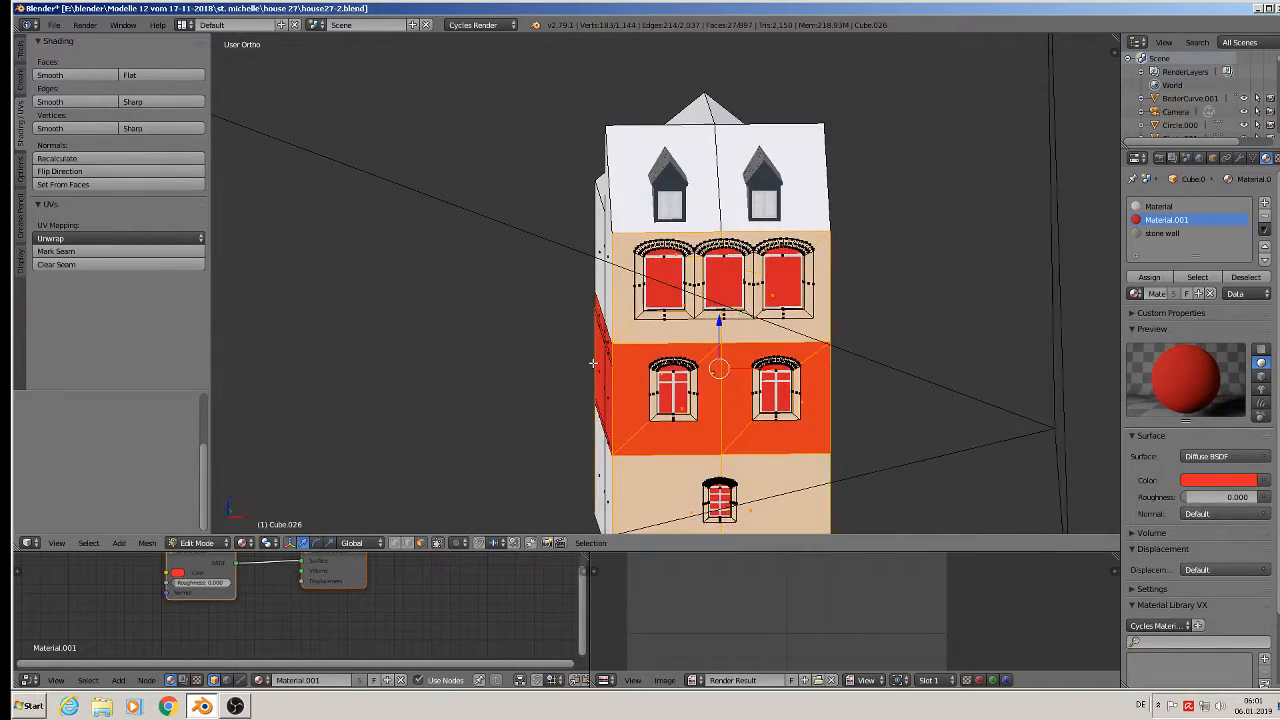
key("KP_1")
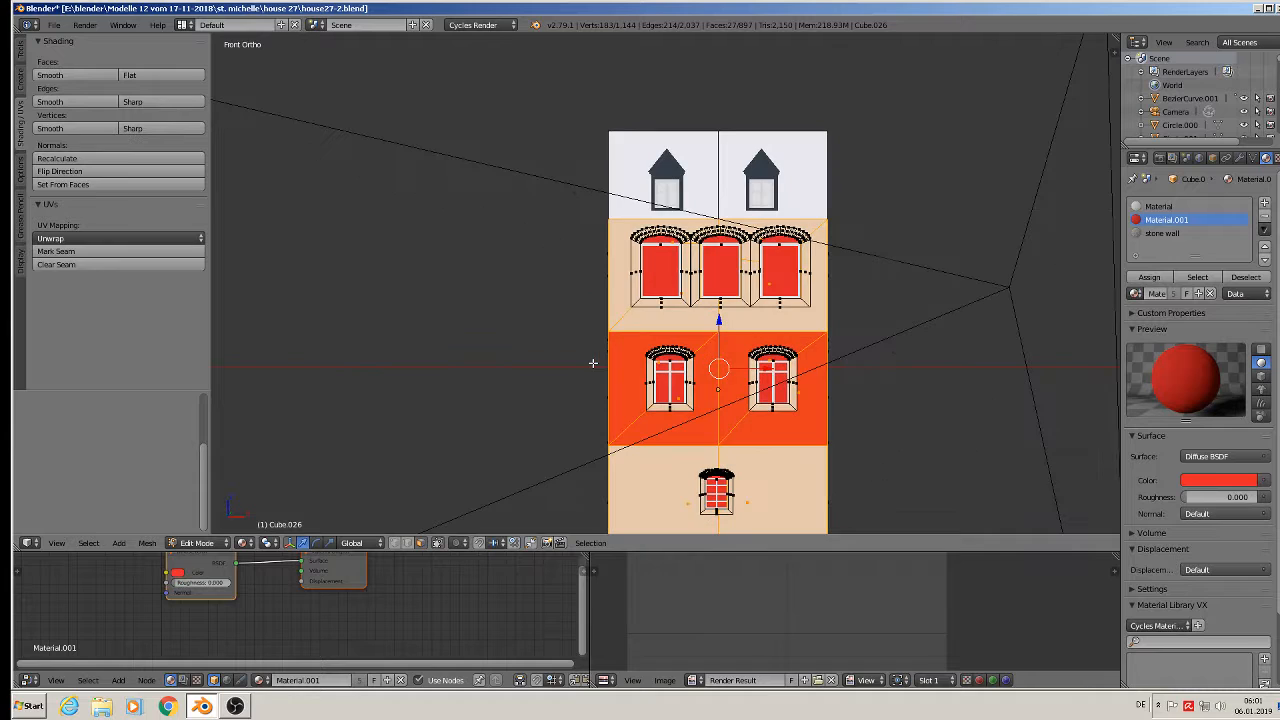
left_click(1163, 235)
left_click(1142, 280)
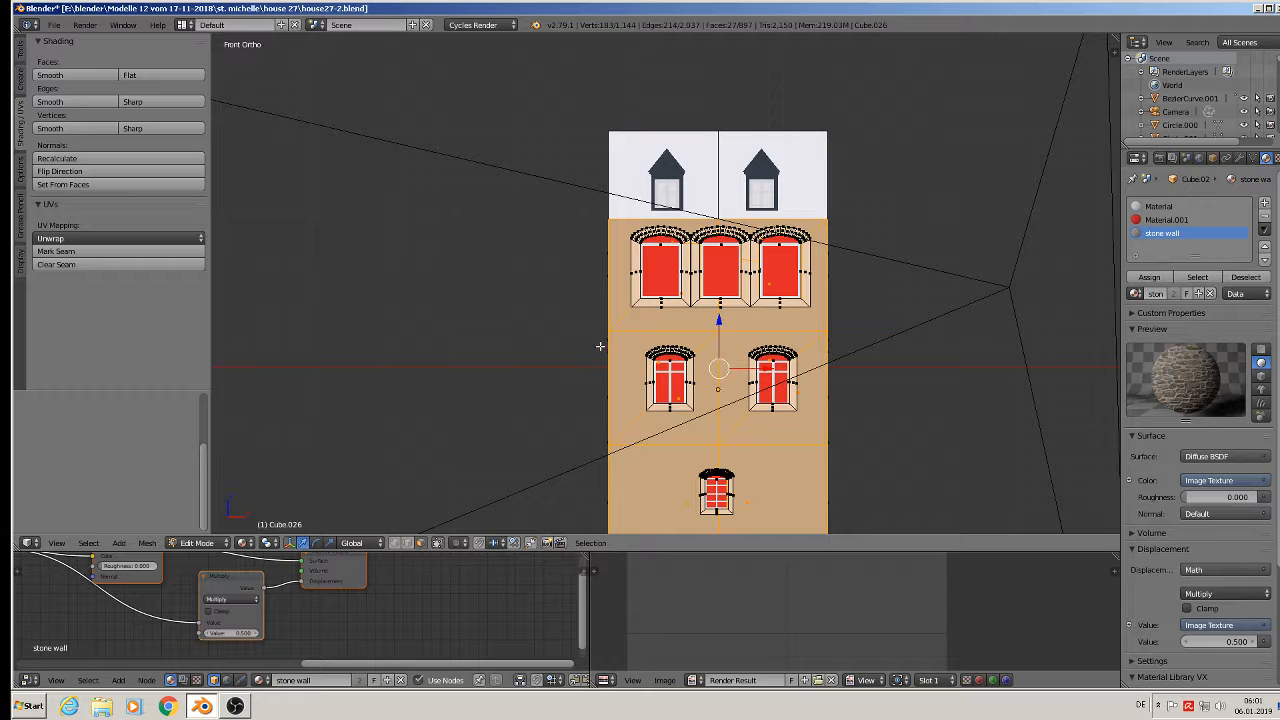
Try to unwrap the selected stone wall faces.
key("u")
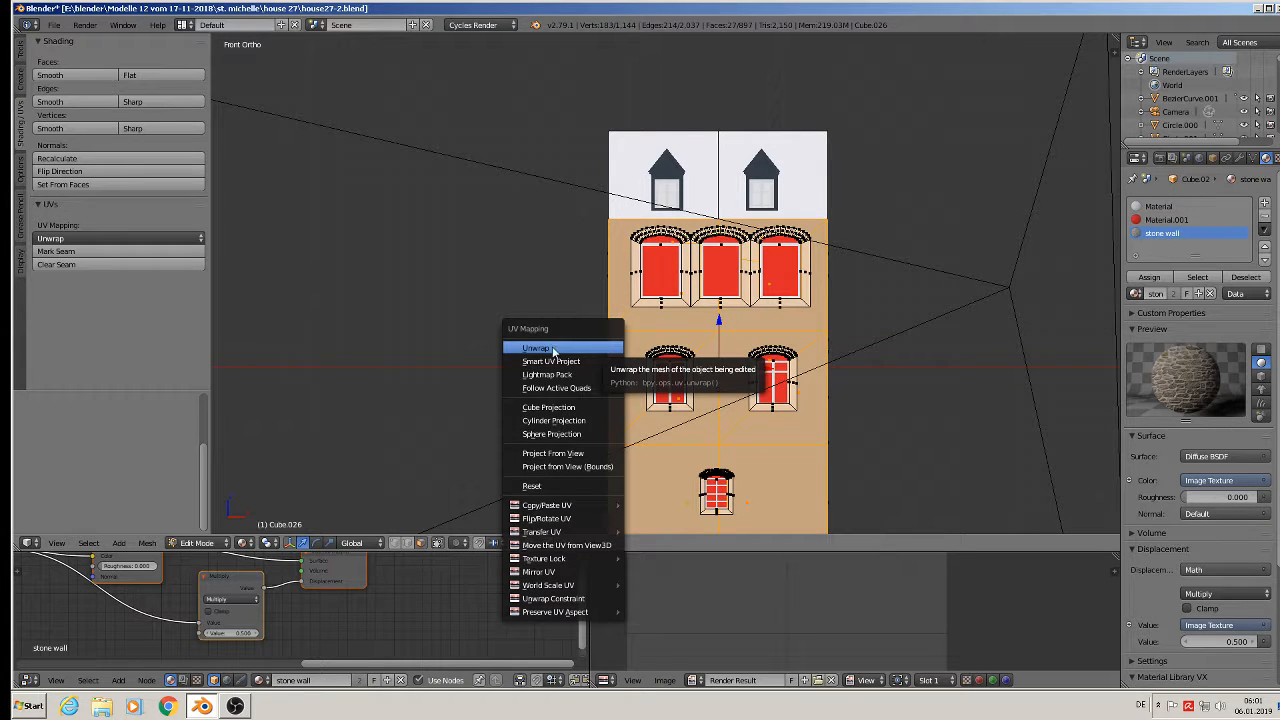
left_click(555, 349)
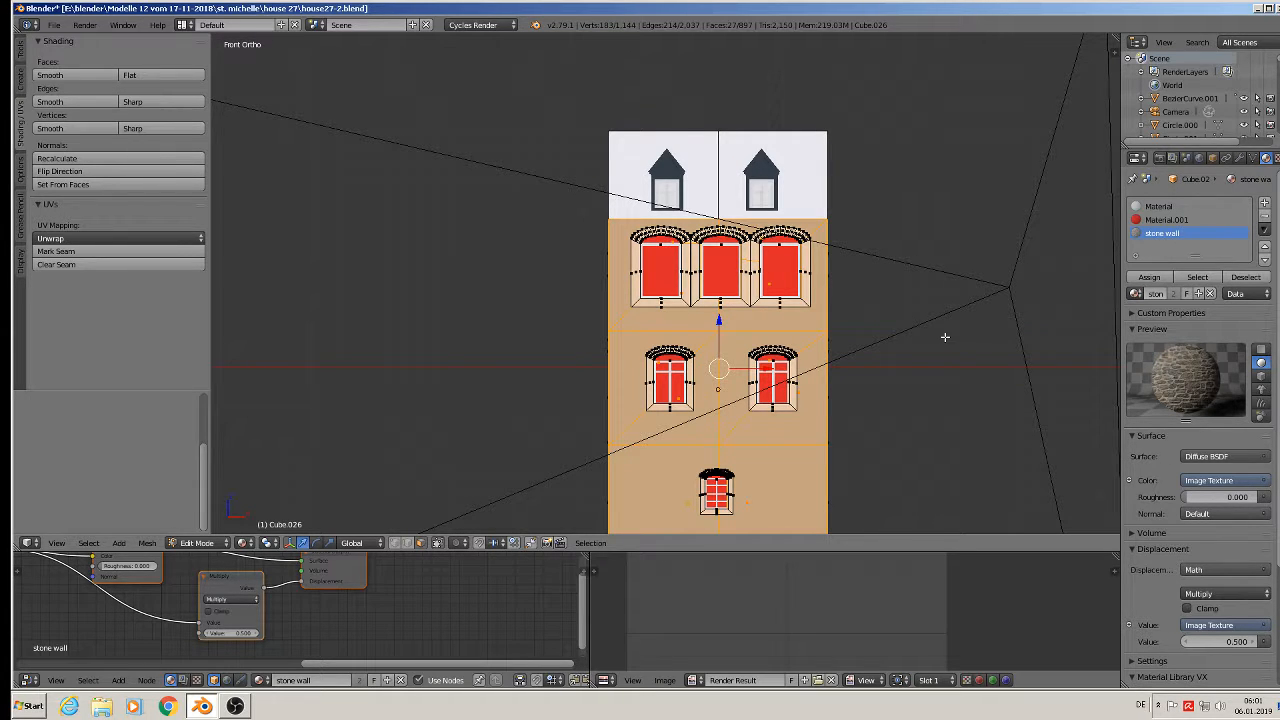
Start the Screencast Keys display for the viewport.
key("n")
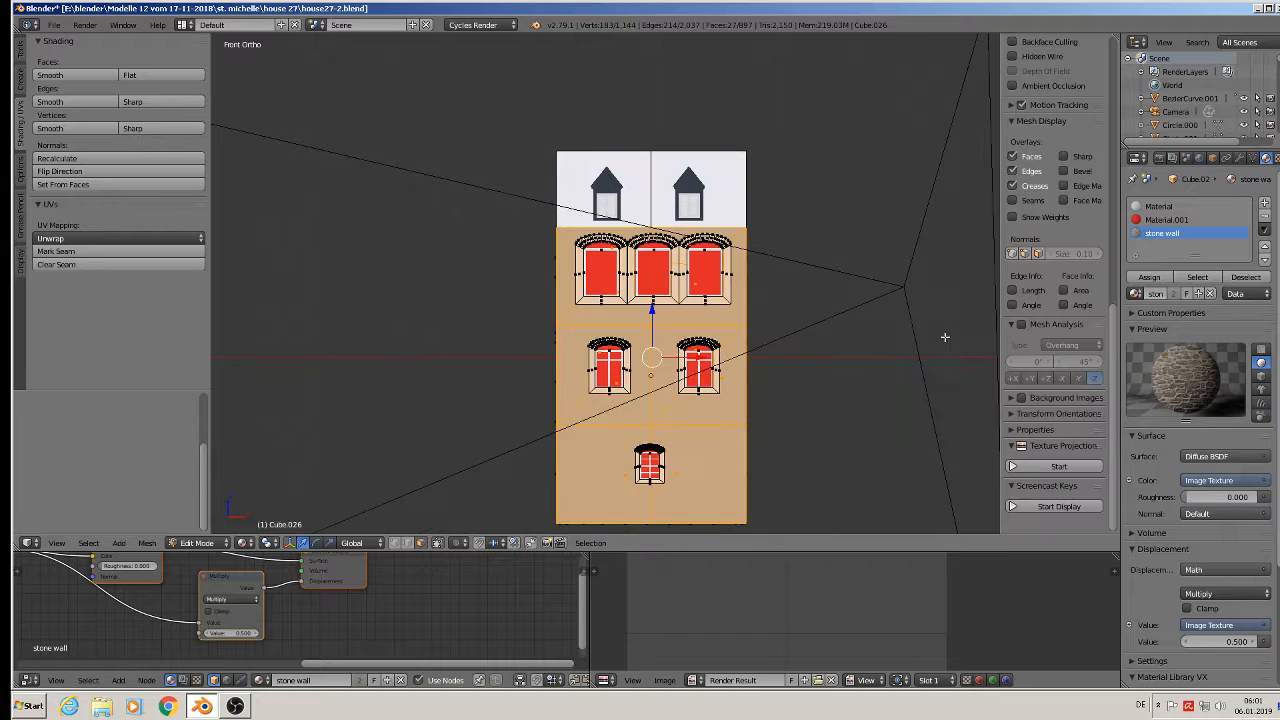
left_click(1063, 508)
key("n")
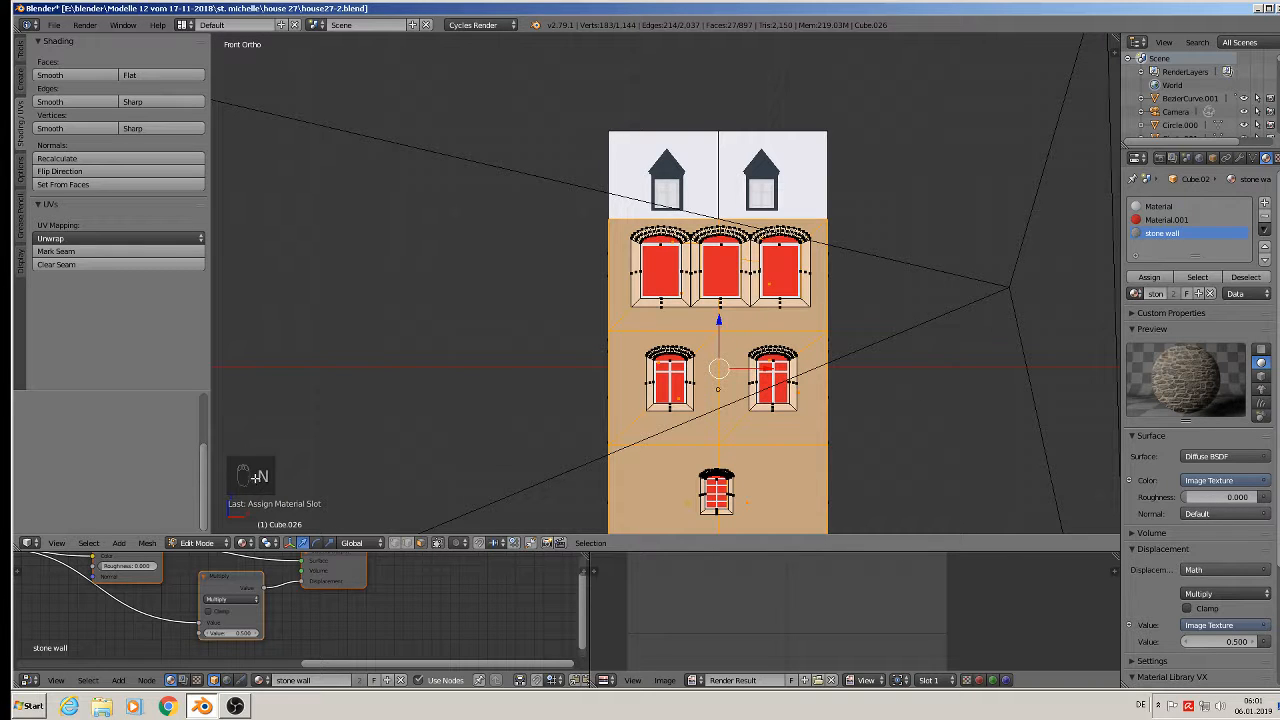
Unwrap the selected stone wall faces and remap them with Project From View from the front.
key("u")
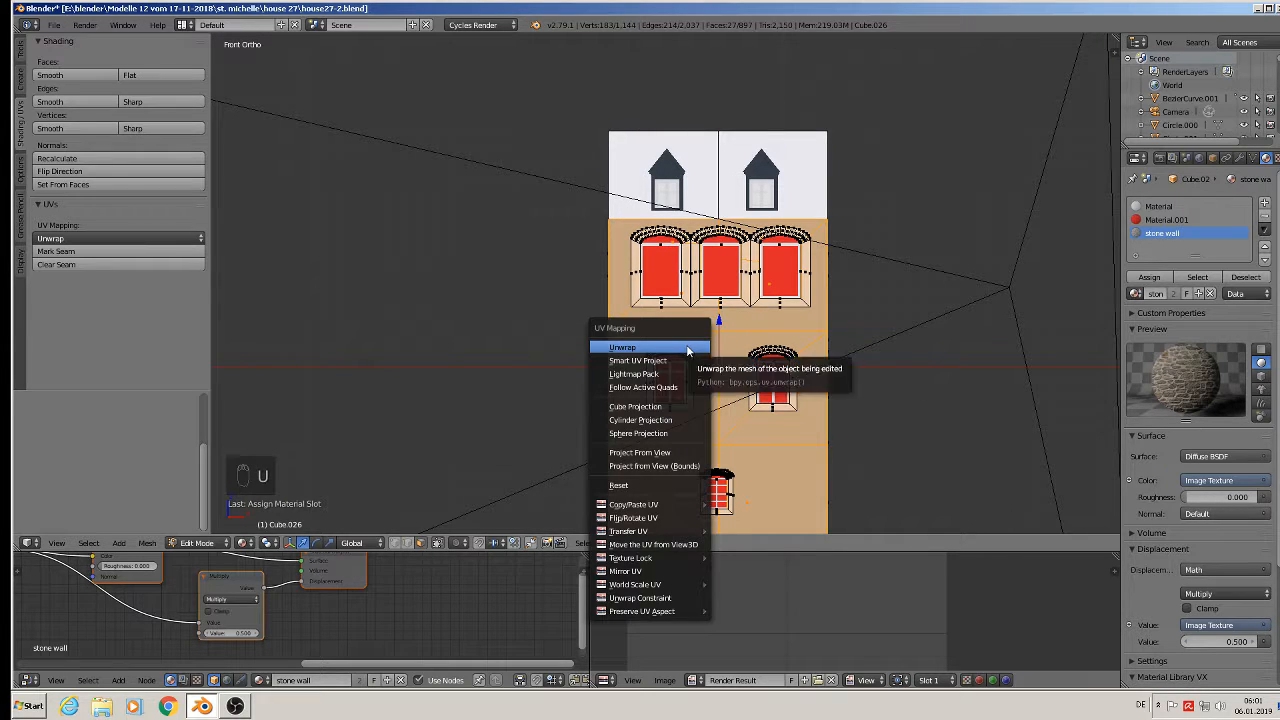
left_click(688, 348)
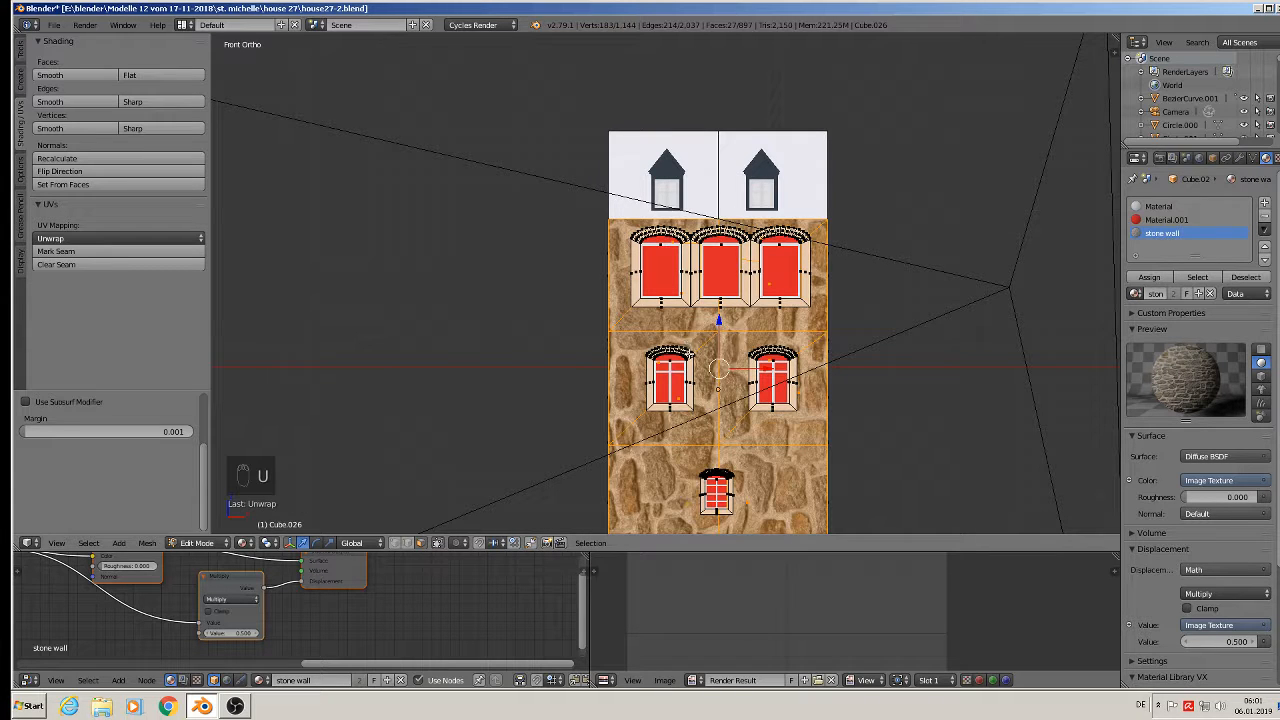
key("u")
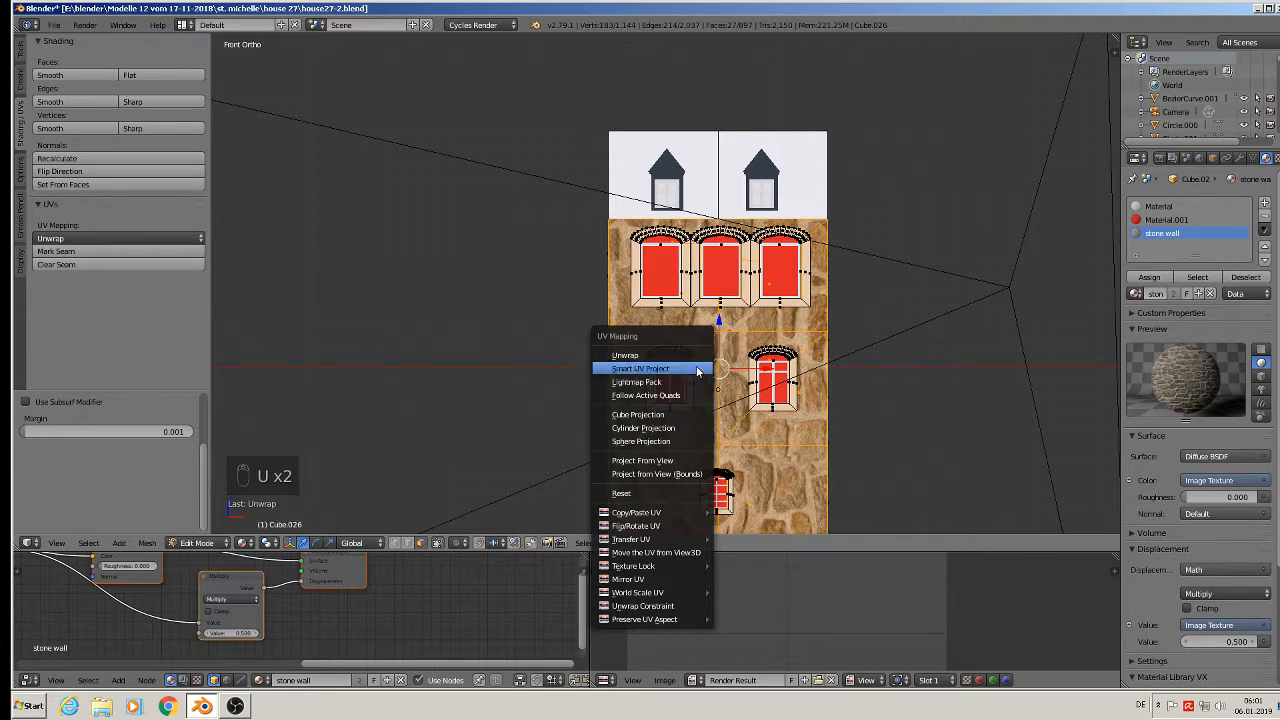
left_click(684, 460)
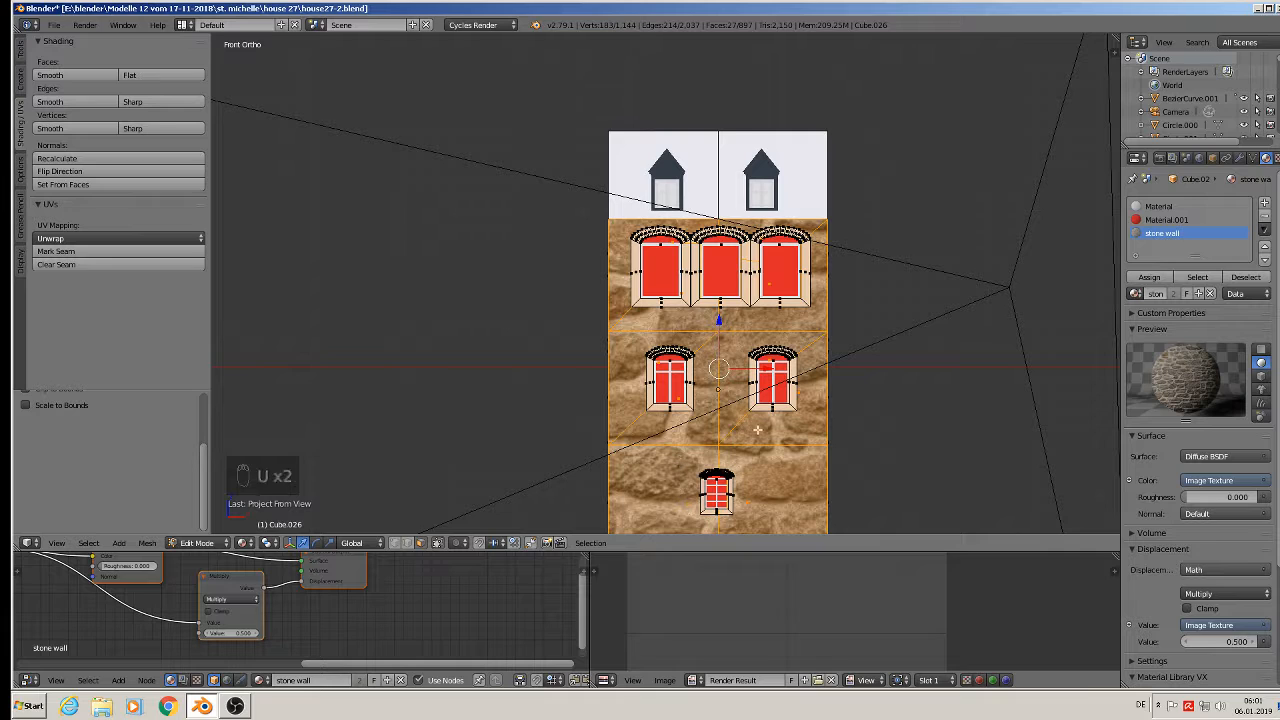
Unlink Render Result from the image editor and scale the projected UVs up about nine times for smaller stones.
scroll(800, 618, "down", 4)
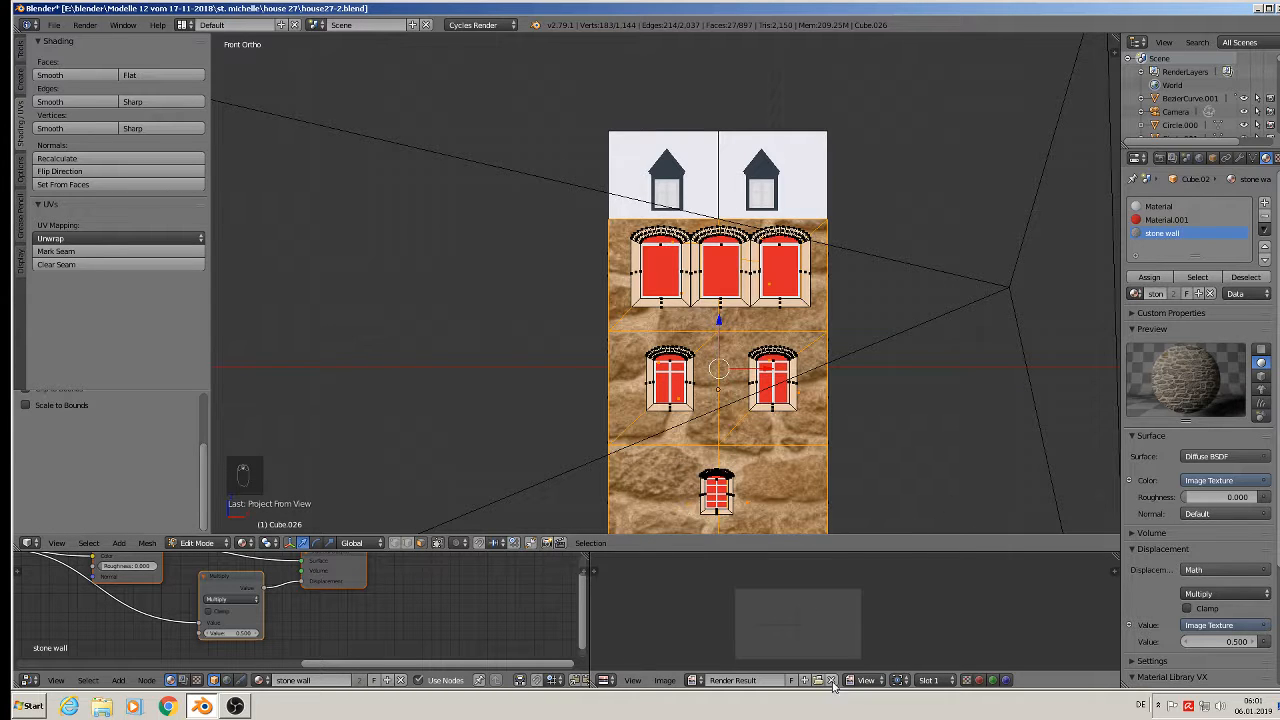
left_click(832, 681)
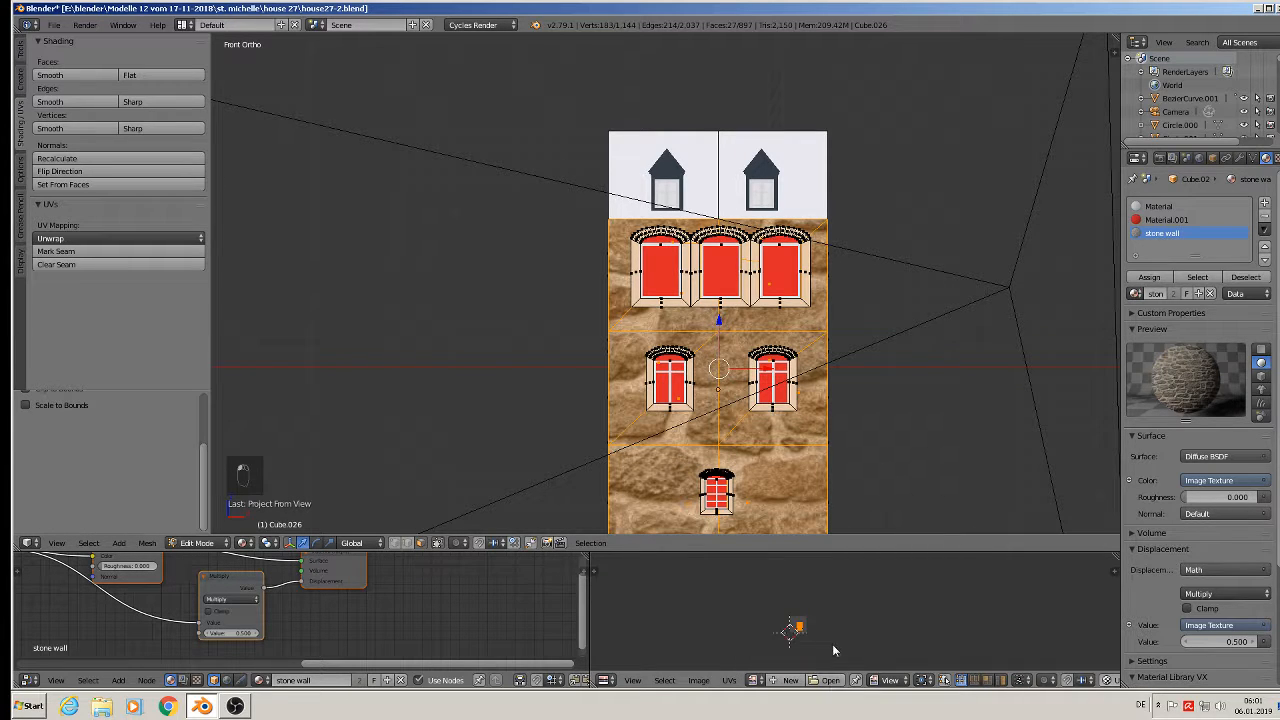
scroll(752, 595, "up", 3)
key("s")
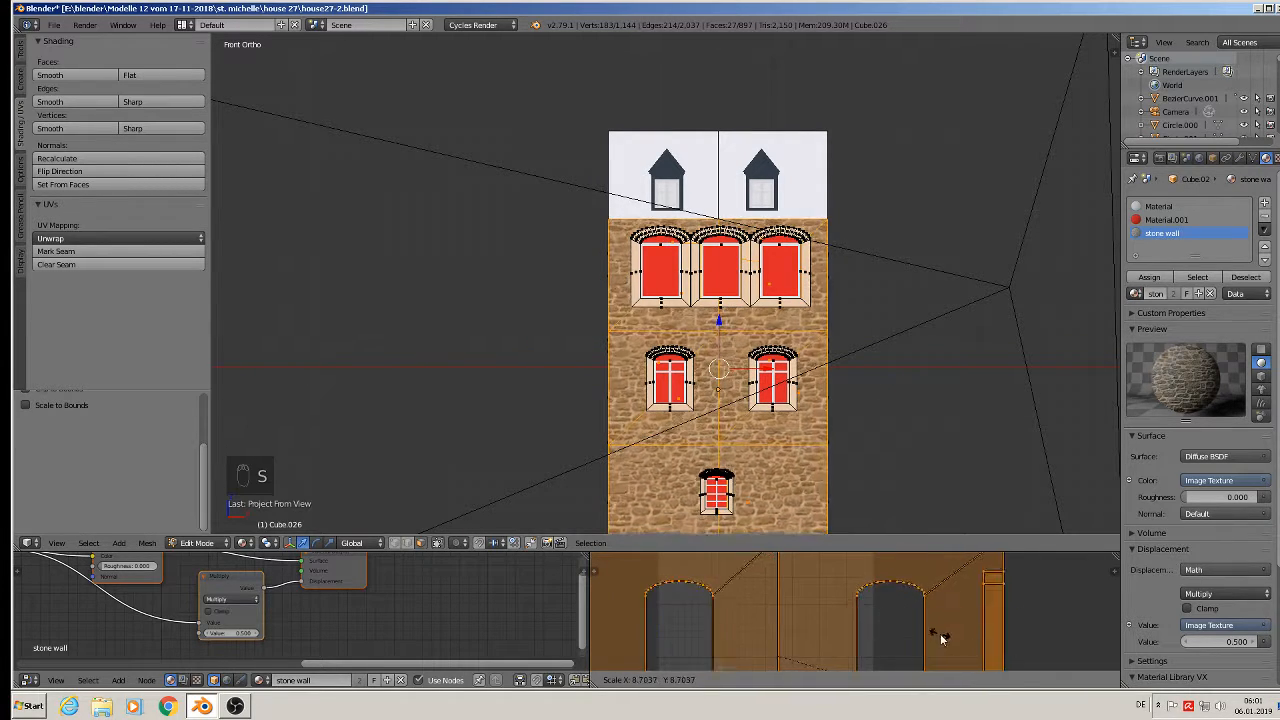
left_click(959, 635)
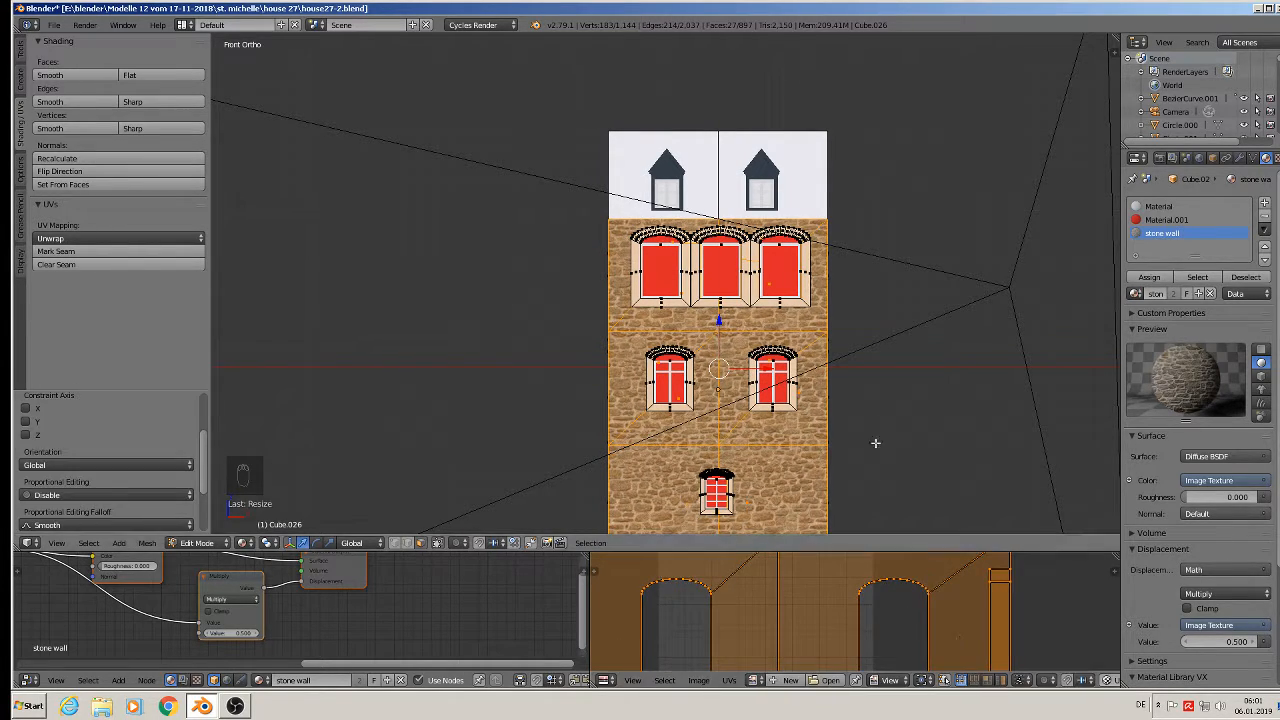
Start a new selection with the faces of one side wall below the roof, using Circle Select.
key("Tab")
middle_click_drag(880, 419, 810, 334)
key("Tab")
right_click(731, 314)
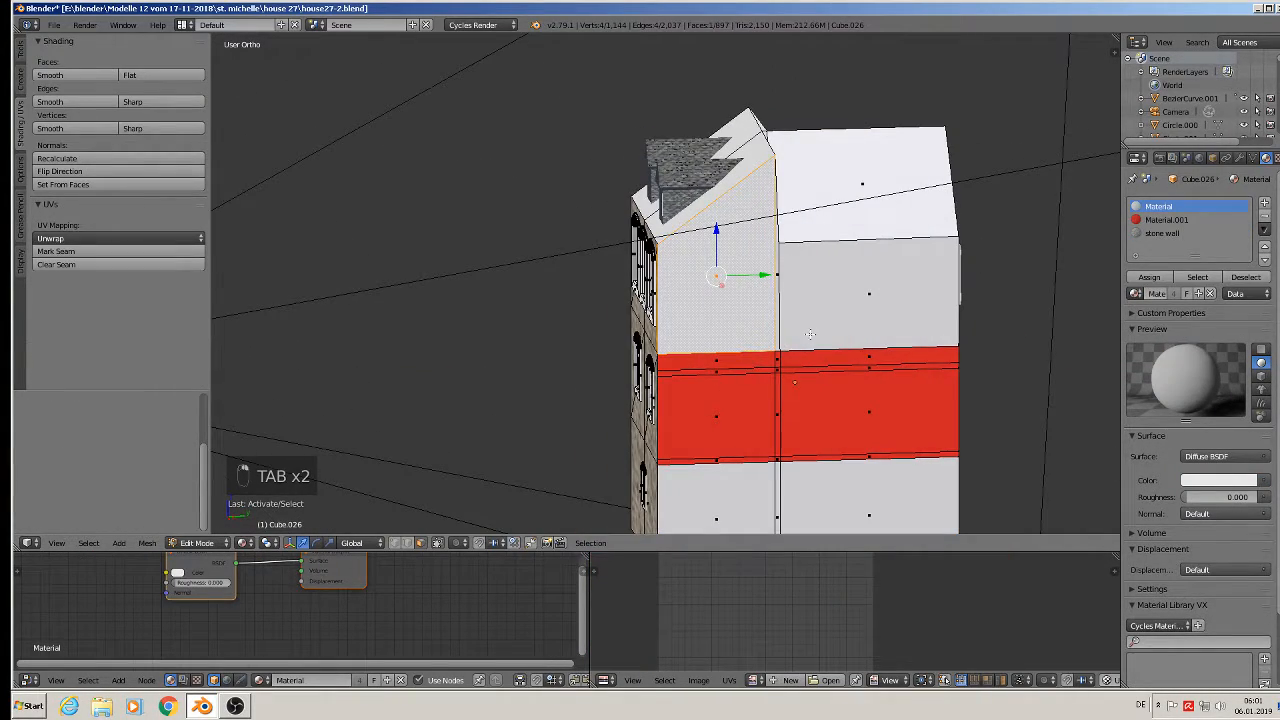
key("c")
mouse_move(806, 297)
left_mouse_down()
mouse_move(766, 431)
mouse_move(776, 483)
mouse_move(846, 366)
left_mouse_up()
right_click(846, 366)
Add the opposite side wall's faces to the selection with Circle Select and set the view to the right side.
middle_click_drag(826, 404, 1052, 393)
key("c")
mouse_move(814, 306)
left_mouse_down()
mouse_move(800, 297)
mouse_move(699, 387)
mouse_move(773, 447)
mouse_move(752, 492)
left_mouse_up()
right_click(738, 488)
middle_click_drag(738, 488, 771, 484)
key("KP_3")
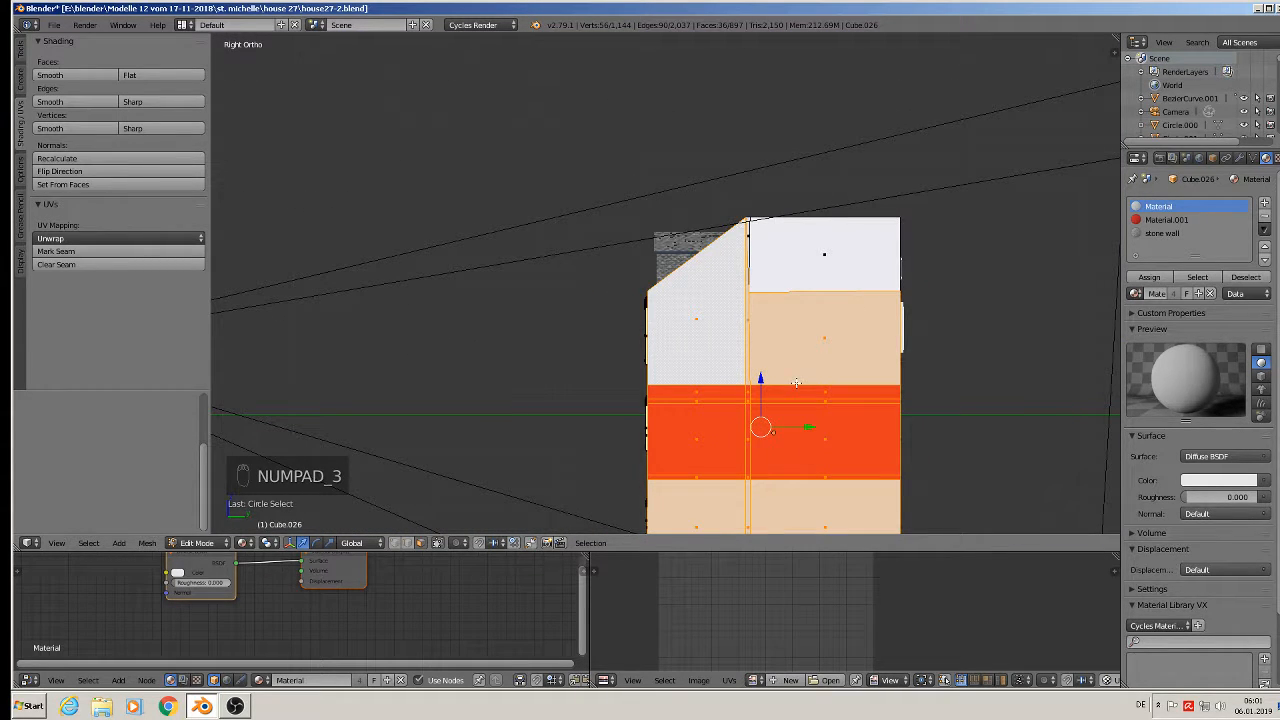
Map the selected side wall faces with Project From View and assign them the stone wall material.
key("u")
key("u")
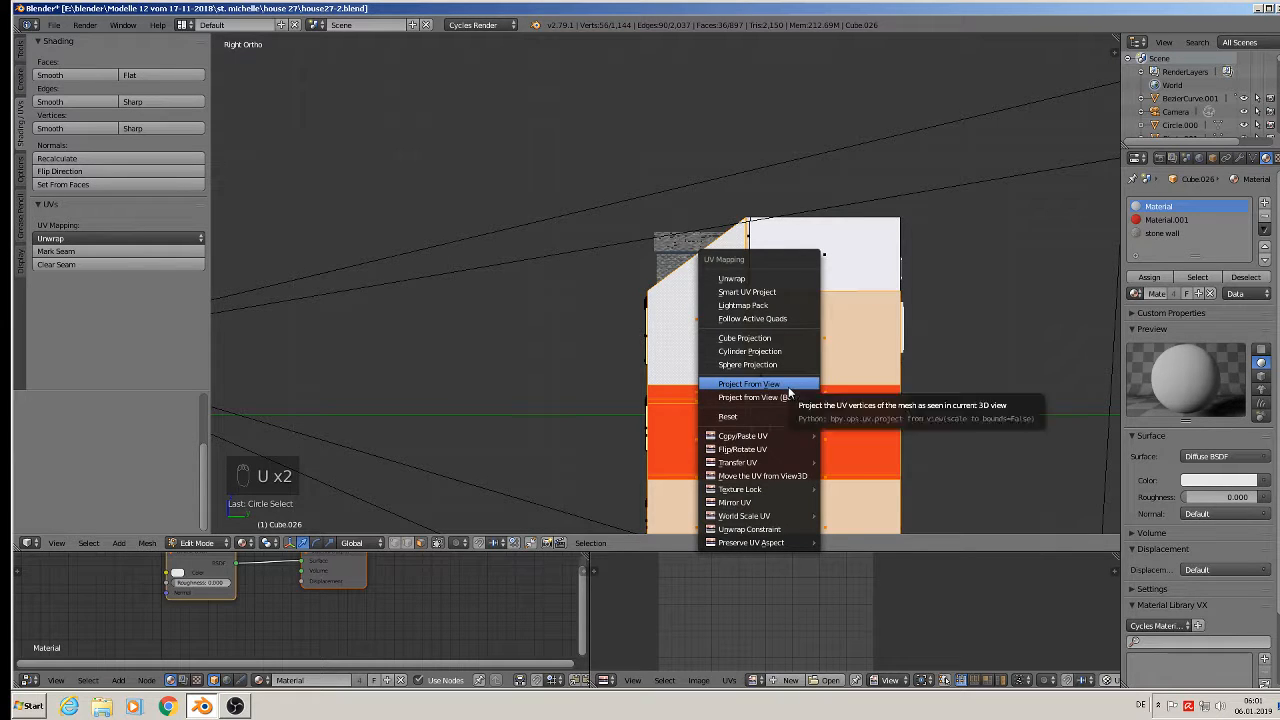
left_click(760, 384)
left_click(1162, 233)
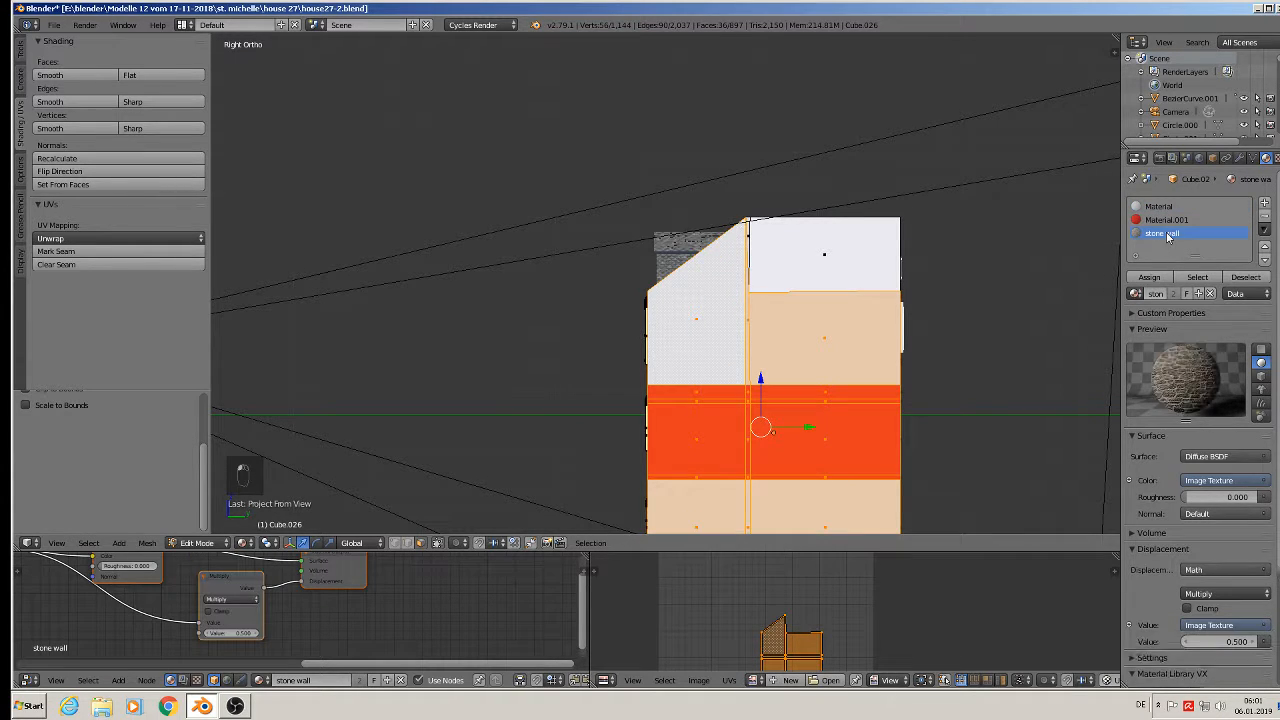
left_click(1149, 277)
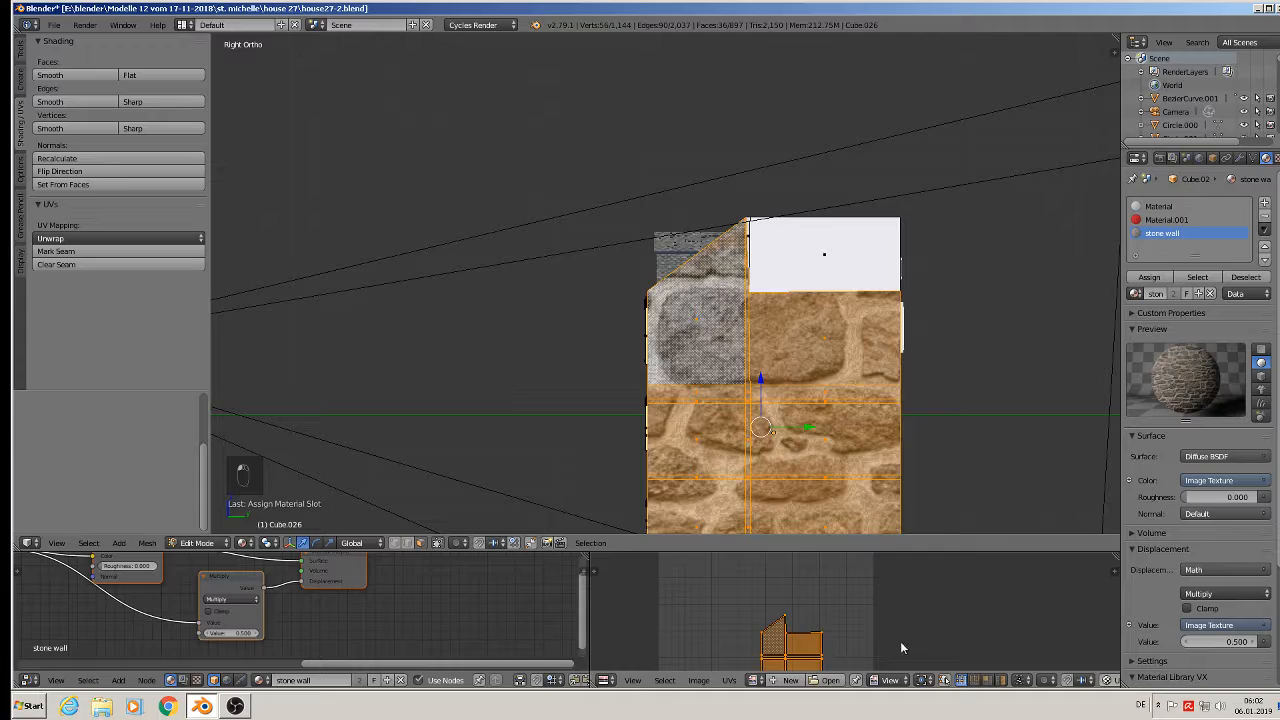
Scale the side walls' UVs up strongly, enlarge them again about 1.5 times to match the front's stones, and leave Edit Mode.
key("s")
left_click(974, 554)
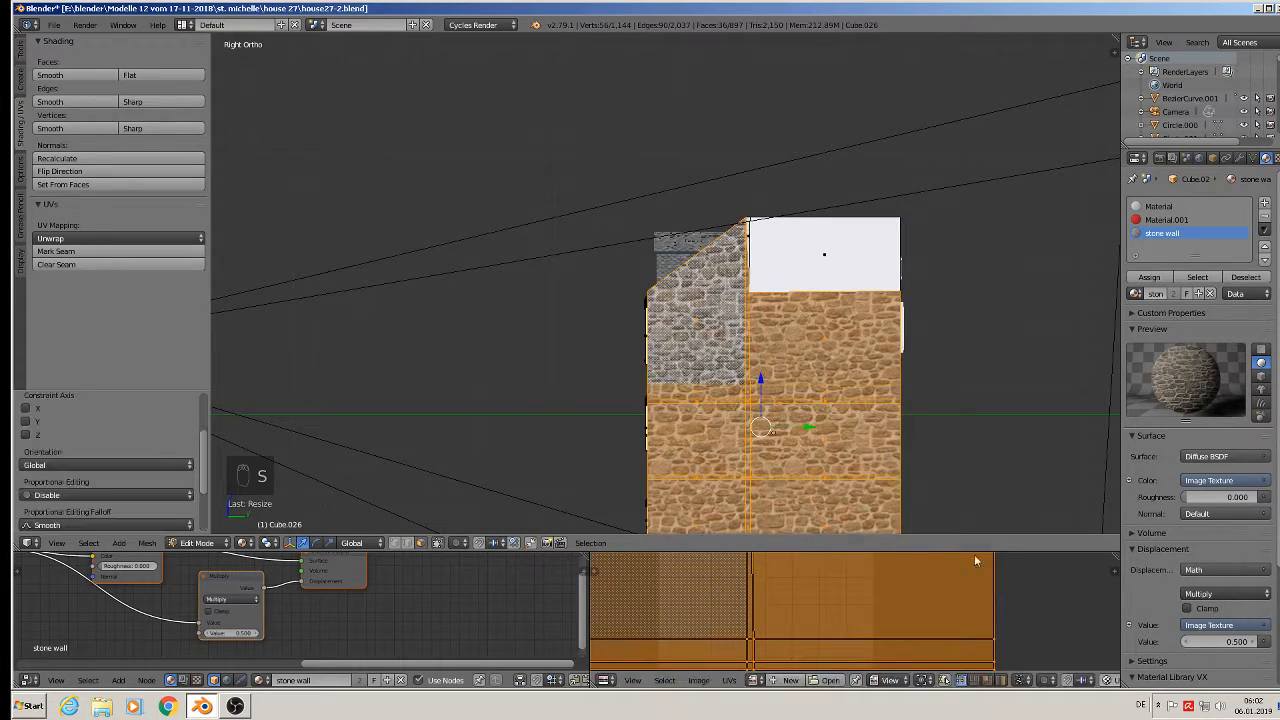
middle_click_drag(654, 361, 738, 374)
scroll(753, 389, "up", 2)
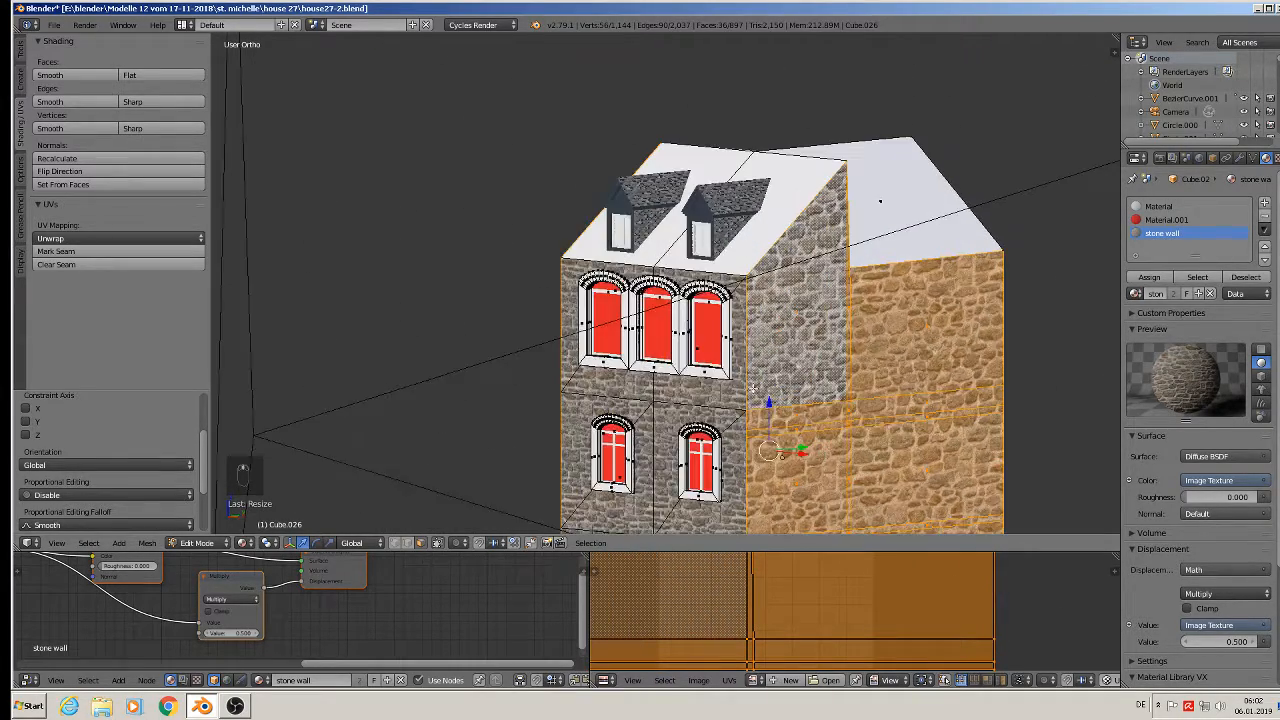
key("s")
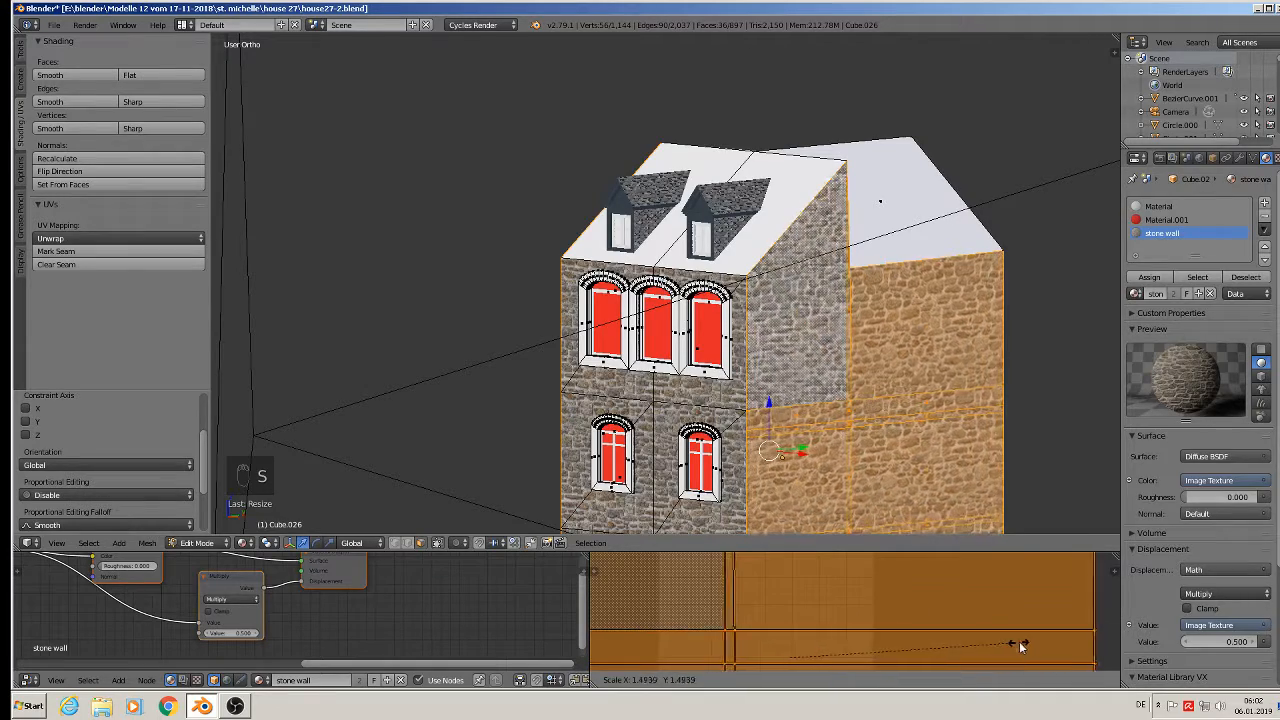
left_click(1025, 643)
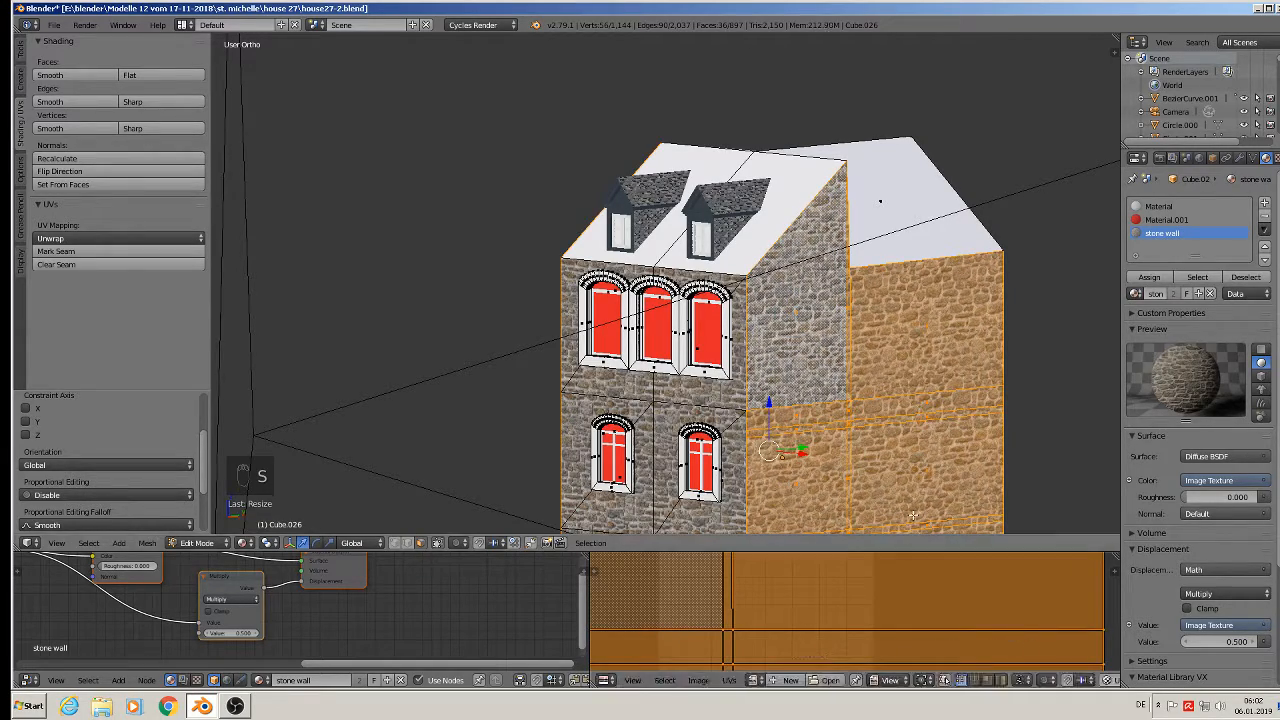
key("Tab")
Add a new material slot to the house and link the existing glas material to it.
scroll(820, 437, "down", 2)
middle_click_drag(820, 437, 663, 277)
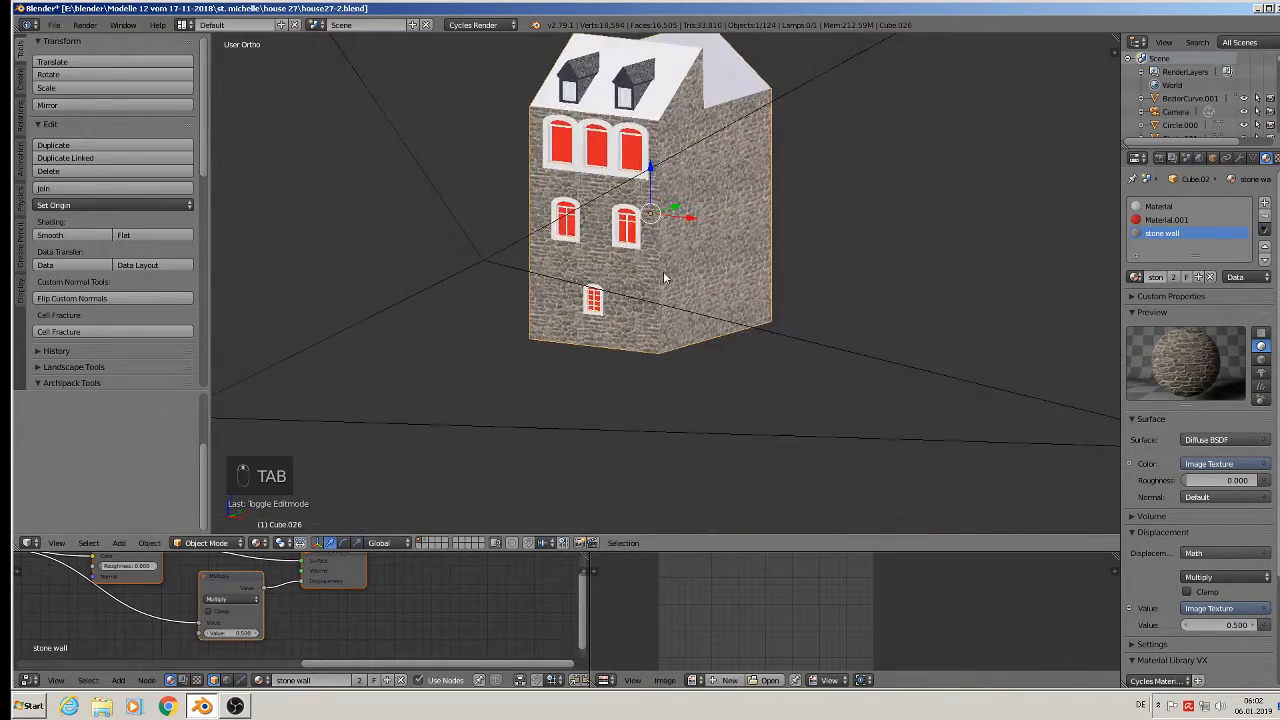
scroll(508, 162, "up", 2)
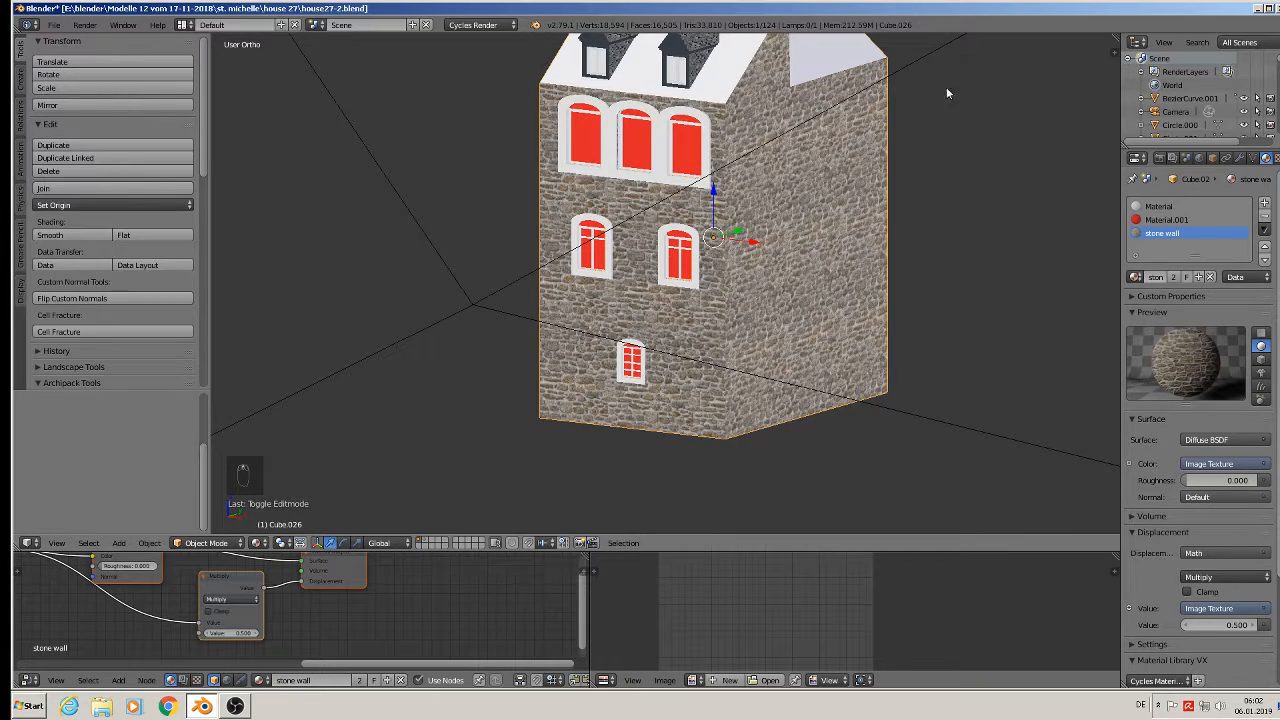
scroll(572, 168, "up", 3)
right_click(585, 121)
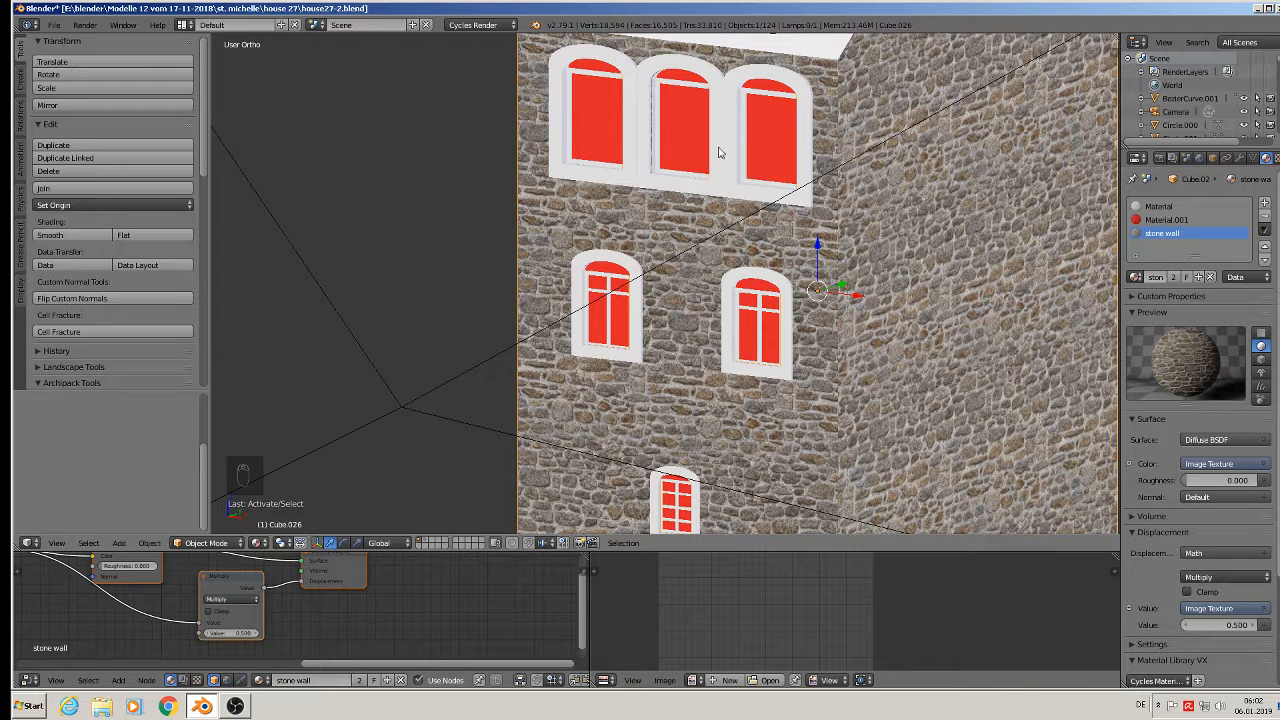
left_click(1265, 205)
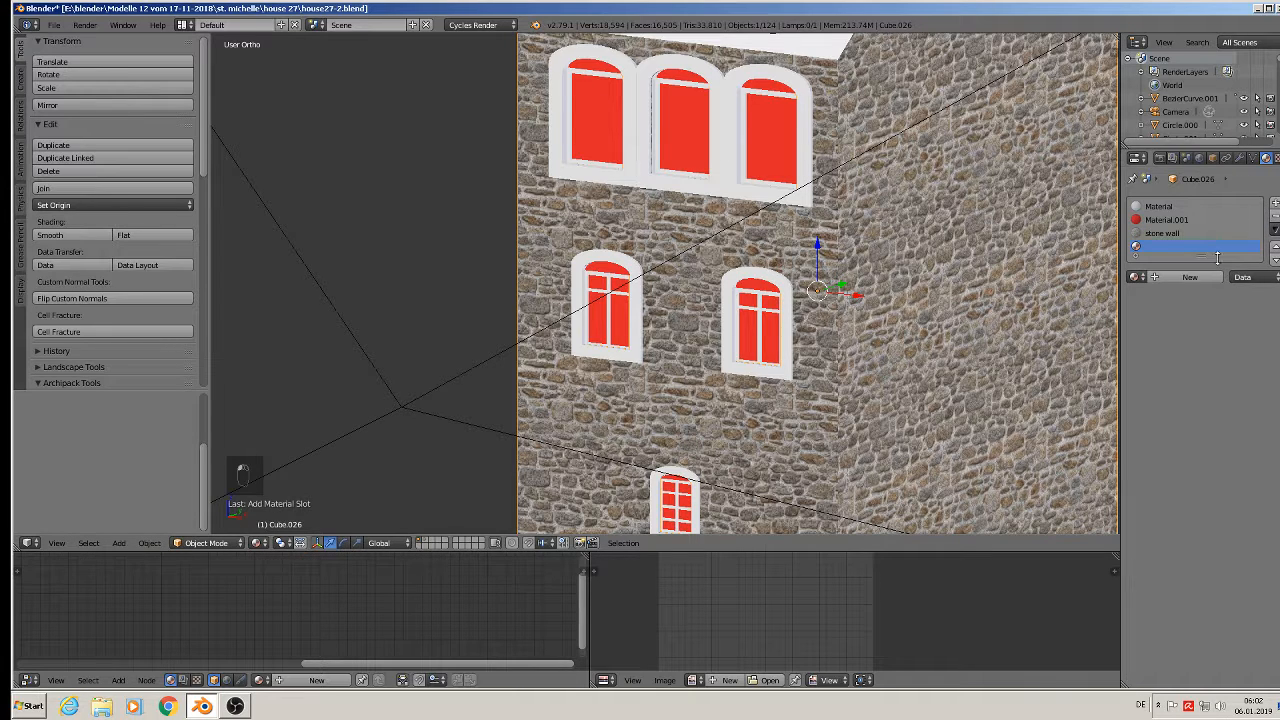
left_click(1135, 277)
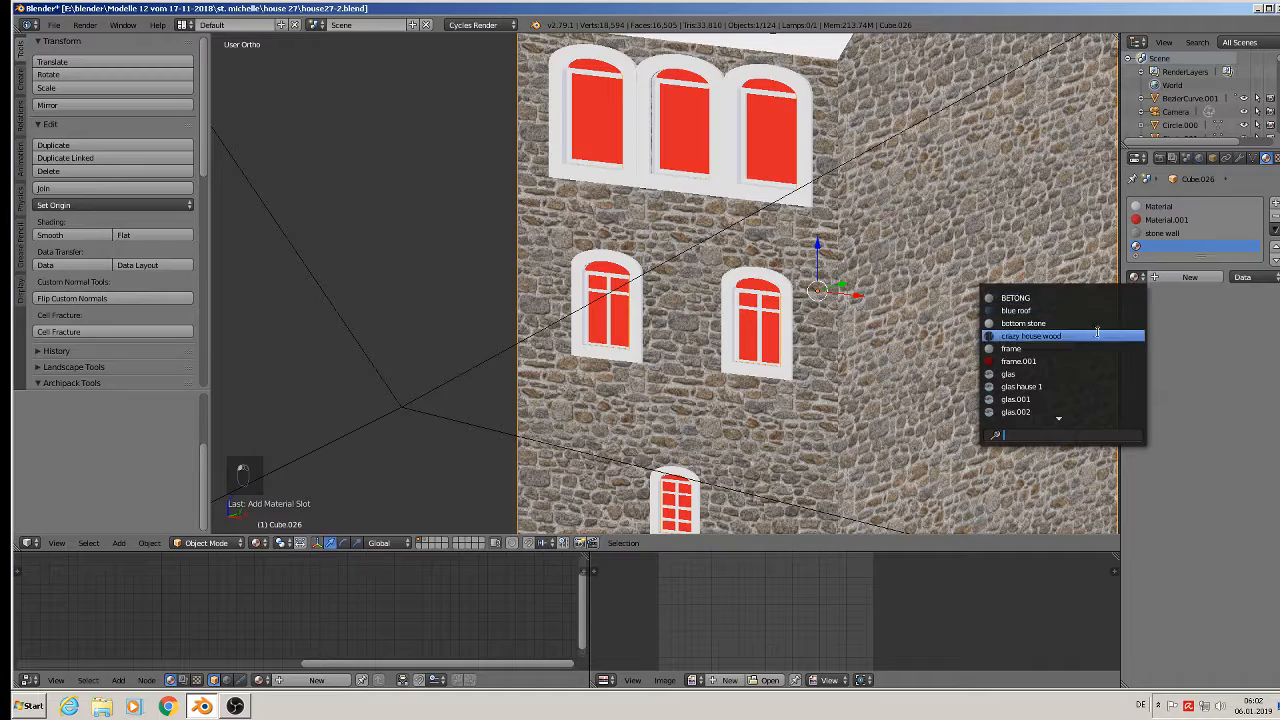
left_click(1068, 374)
scroll(658, 224, "up", 2)
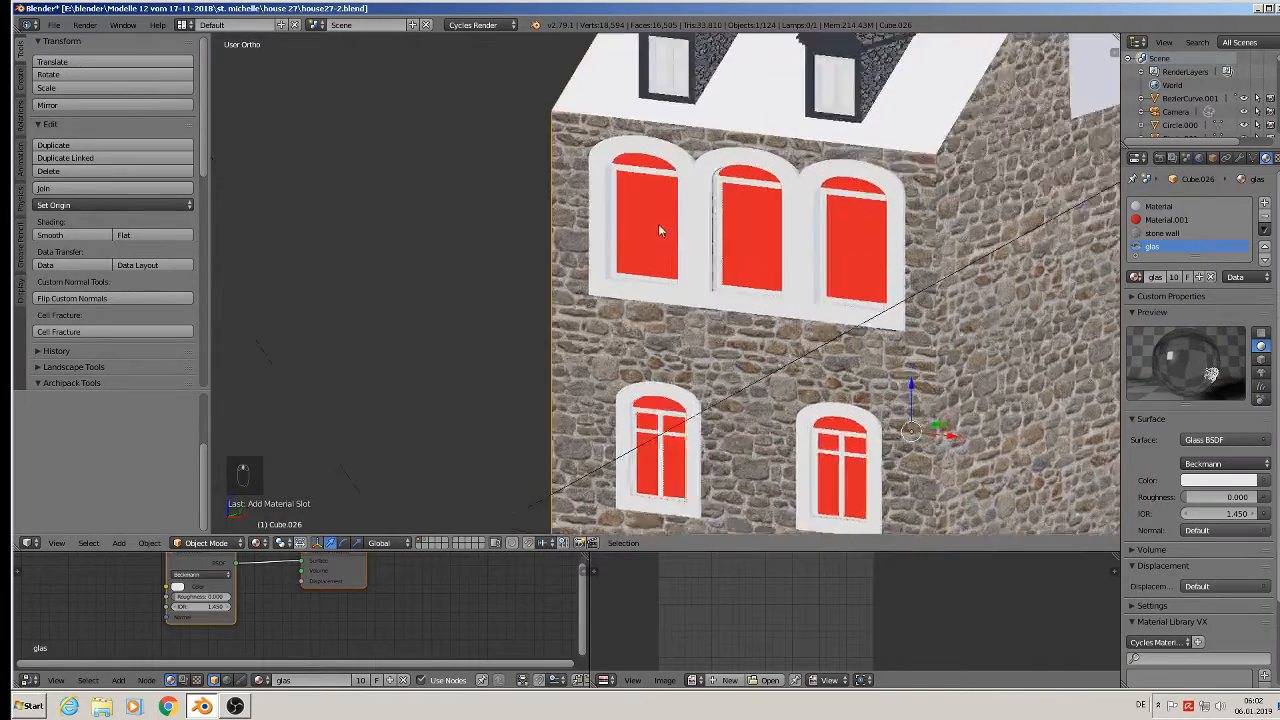
In Edit Mode, select the linked pane faces of the left top-floor window and assign them the glas material.
key("Tab")
scroll(648, 205, "up", 2)
right_click(638, 209)
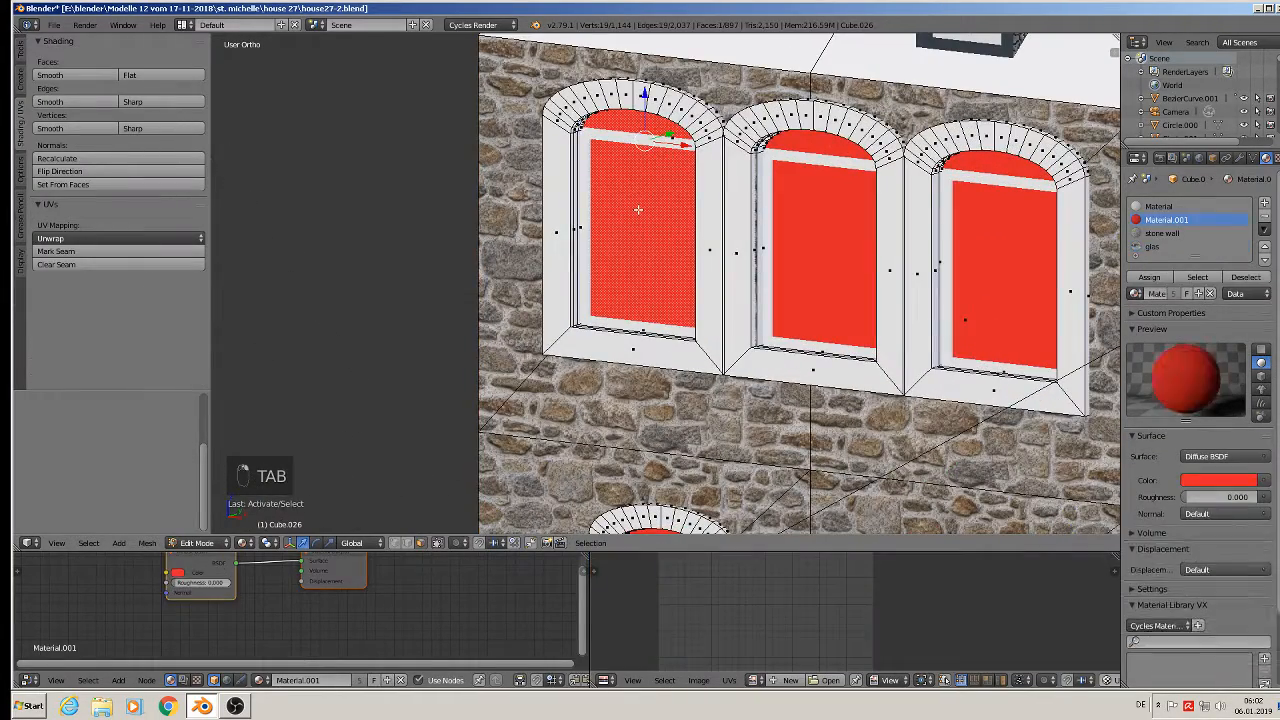
key("l")
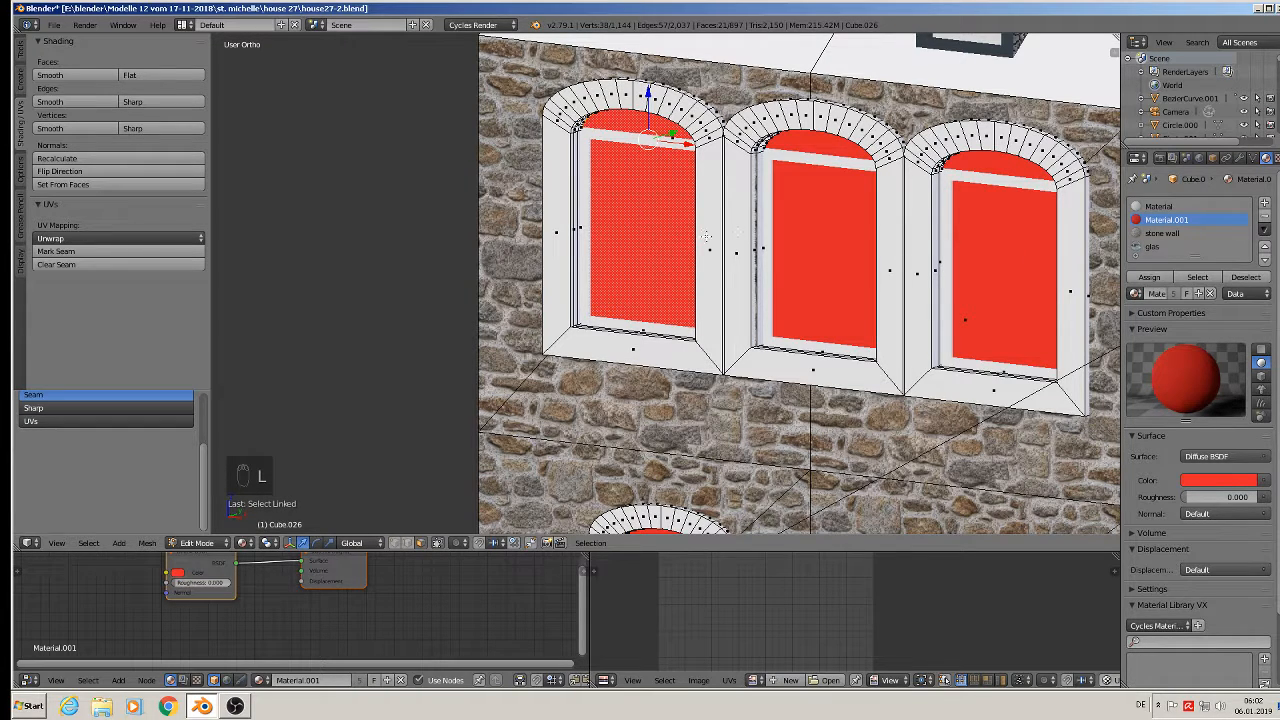
left_click(1152, 246)
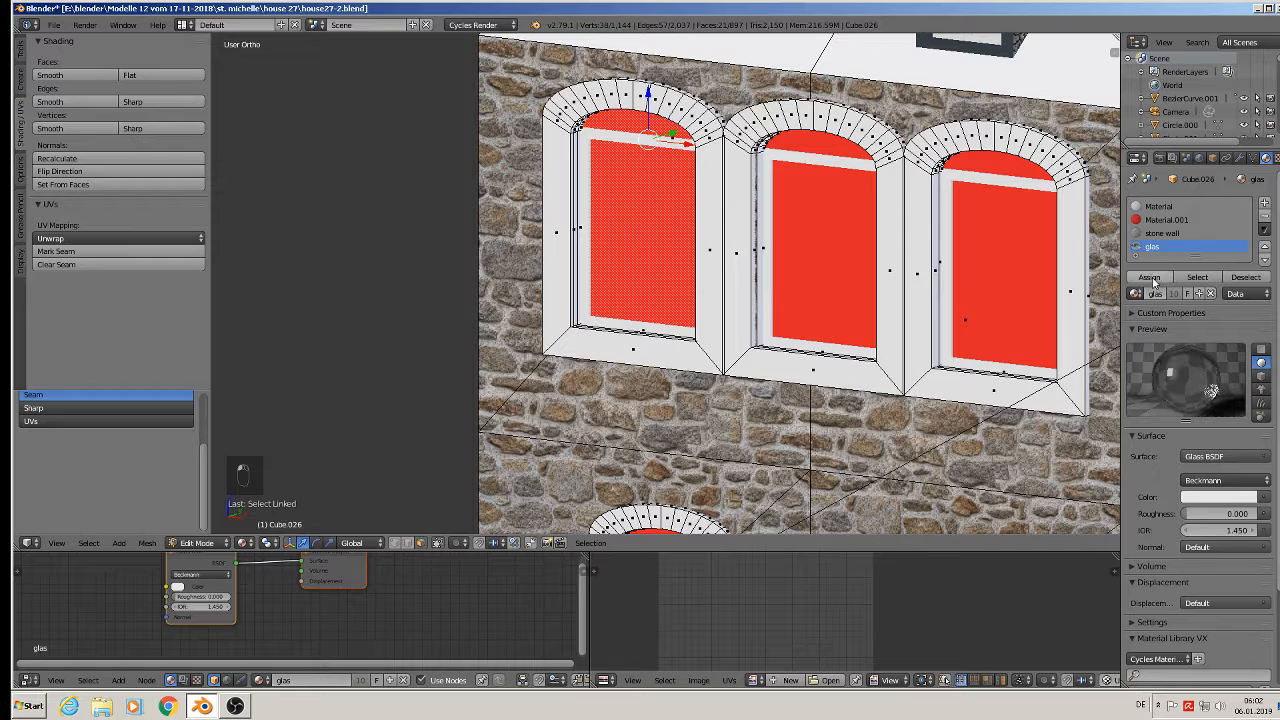
left_click(1152, 279)
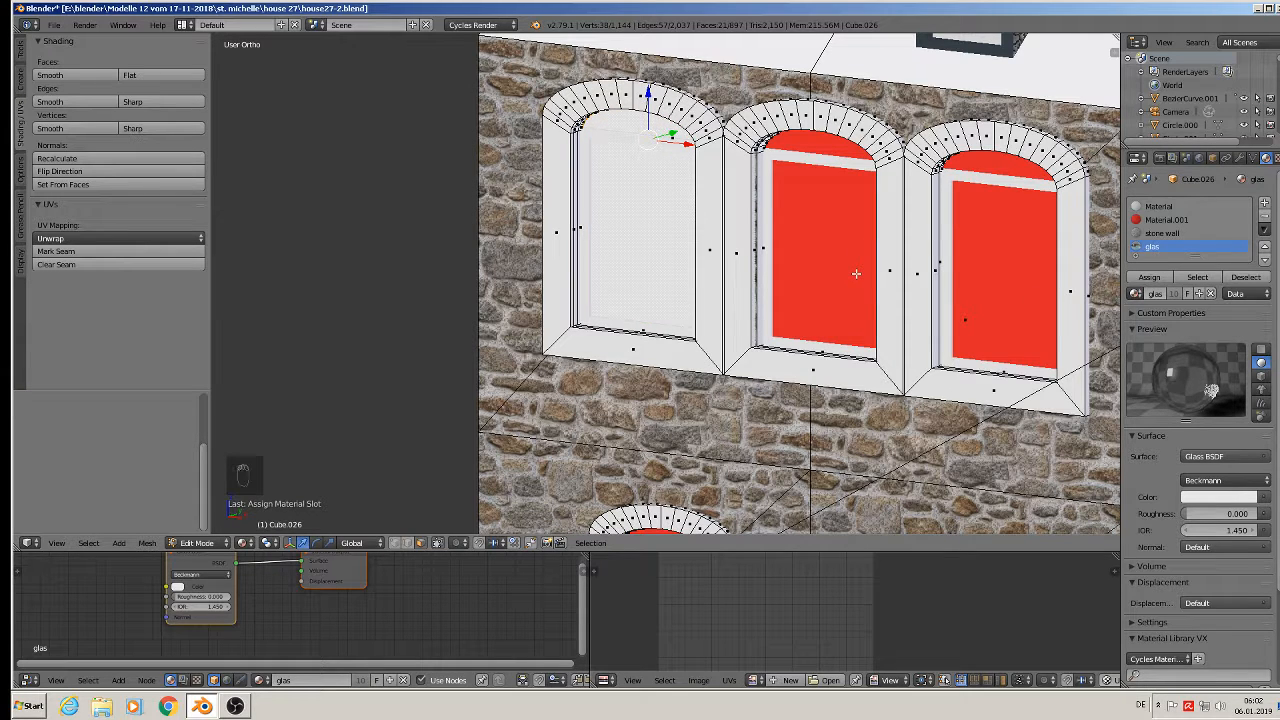
Assign the glas material to the linked pane faces of the middle and right top-floor windows.
key("a")
key("l")
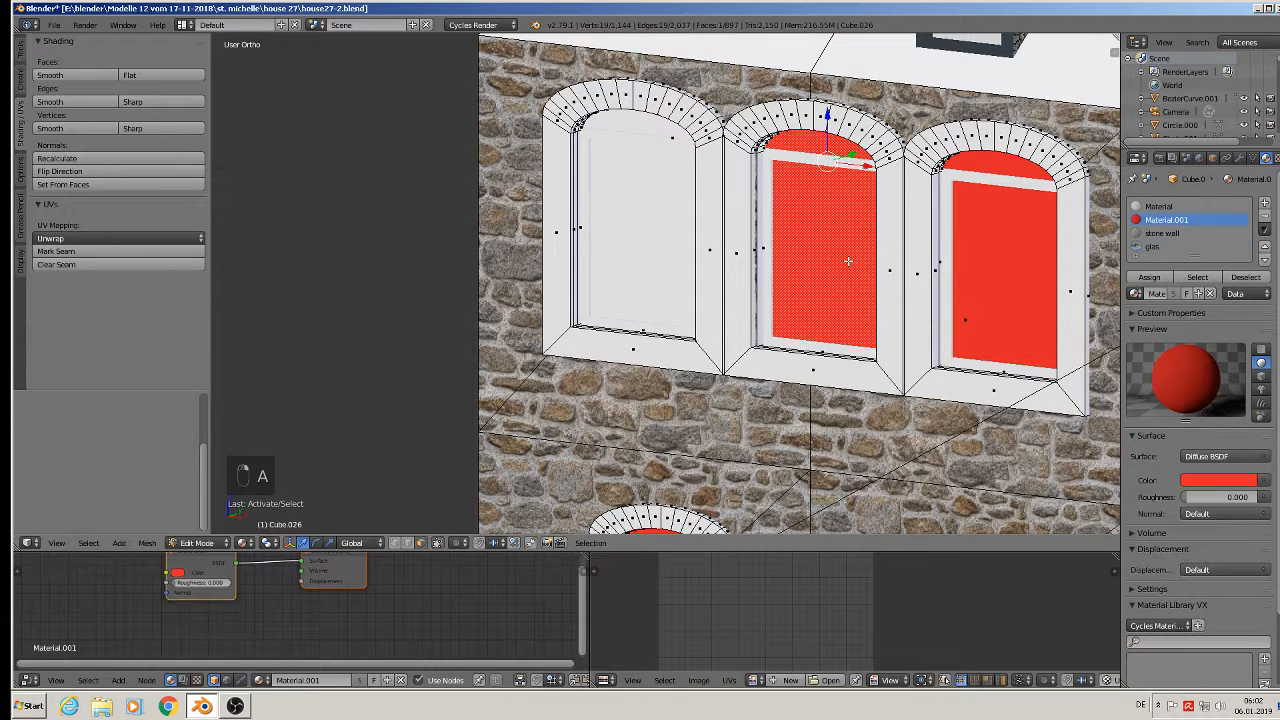
left_click(1163, 247)
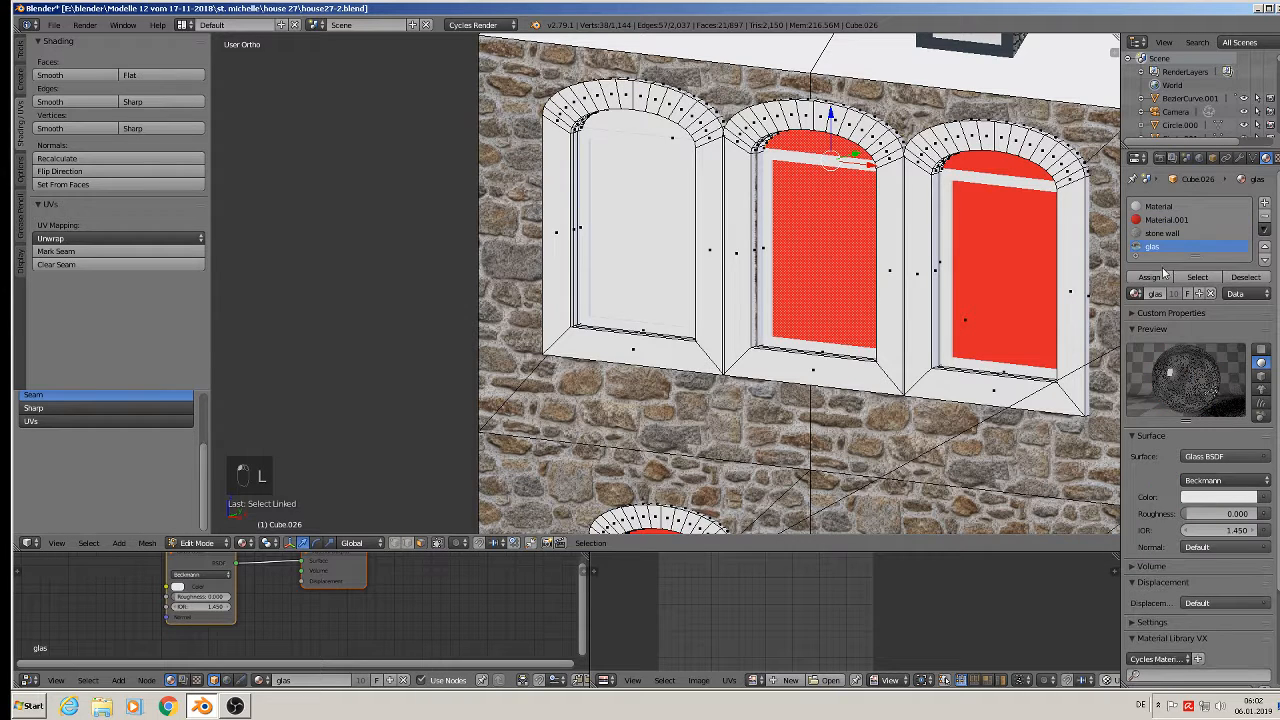
left_click(1150, 277)
key("l")
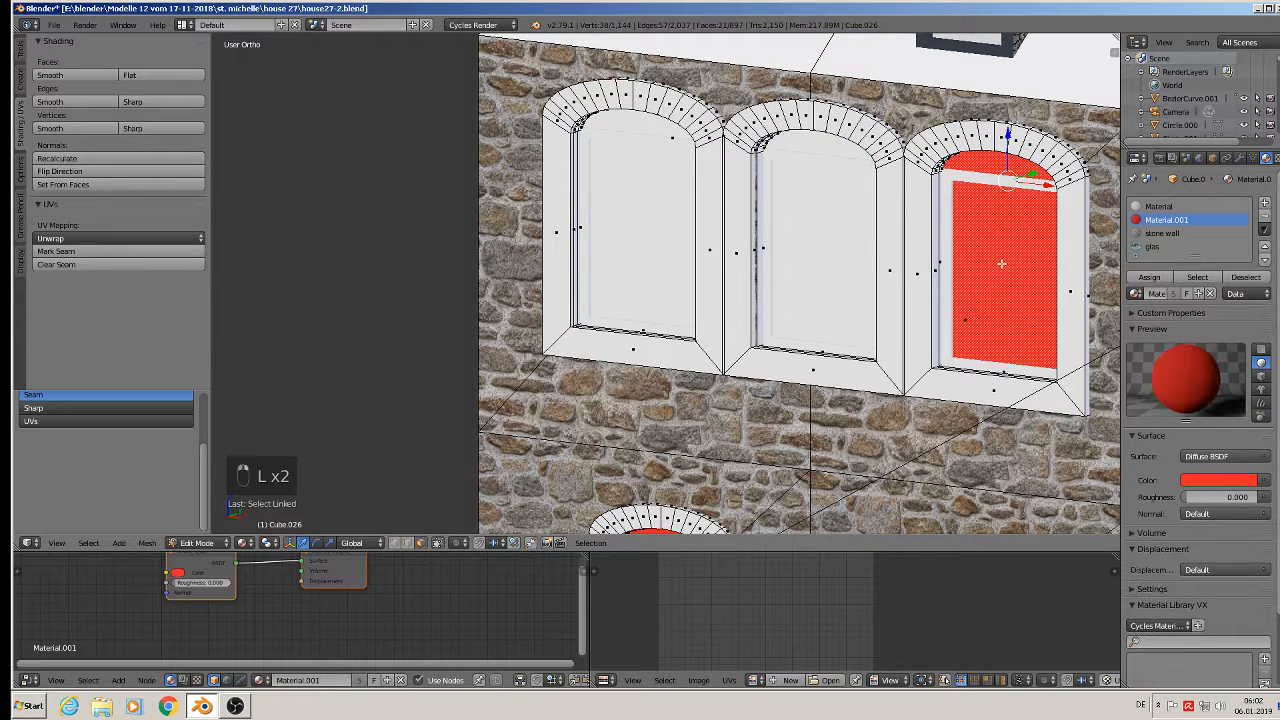
left_click(1150, 277)
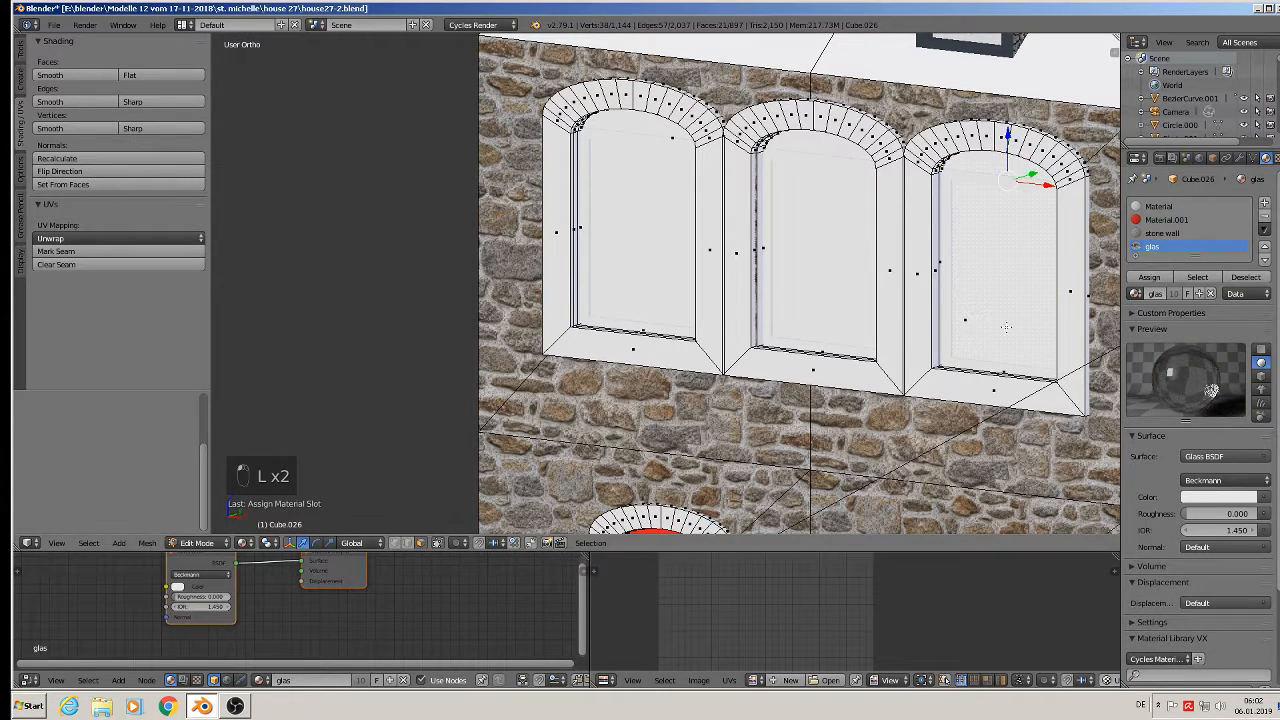
Select the linked pane faces of the left window one floor below and assign them the glas material.
scroll(945, 368, "down", 3)
middle_click_drag(908, 305, 906, 143, "shift")
scroll(779, 276, "up", 2)
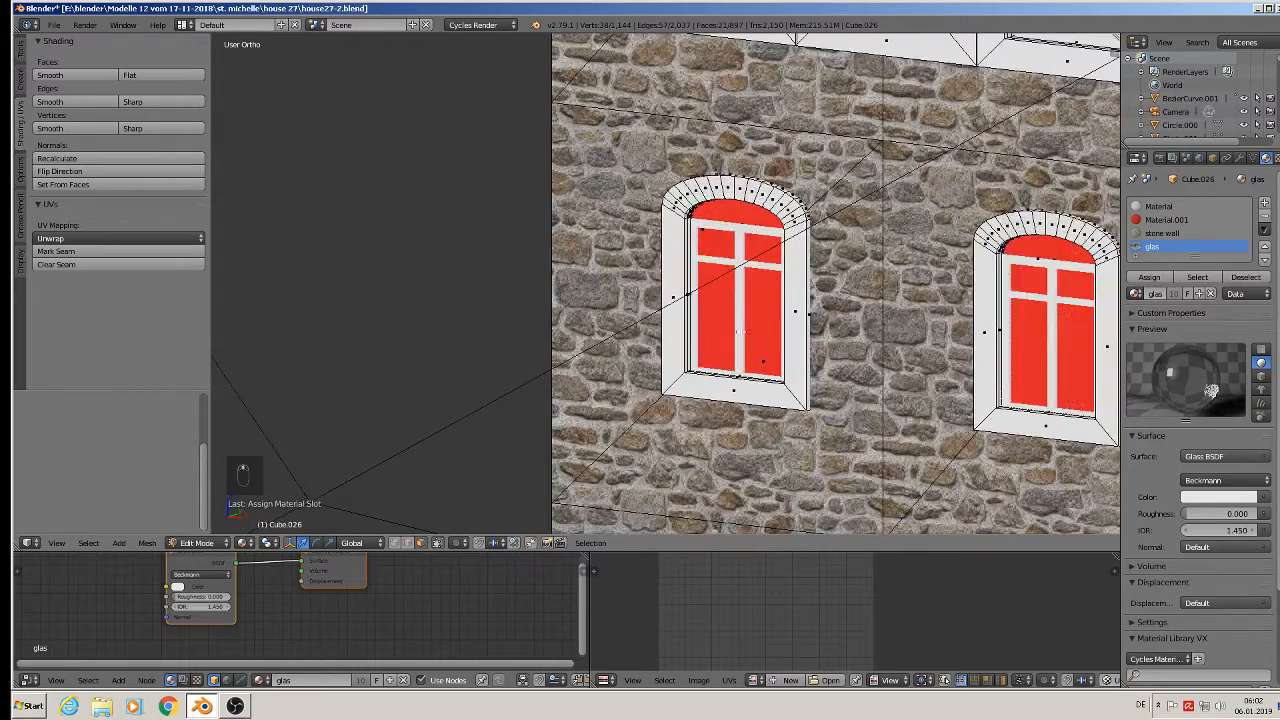
right_click(762, 324)
key("l")
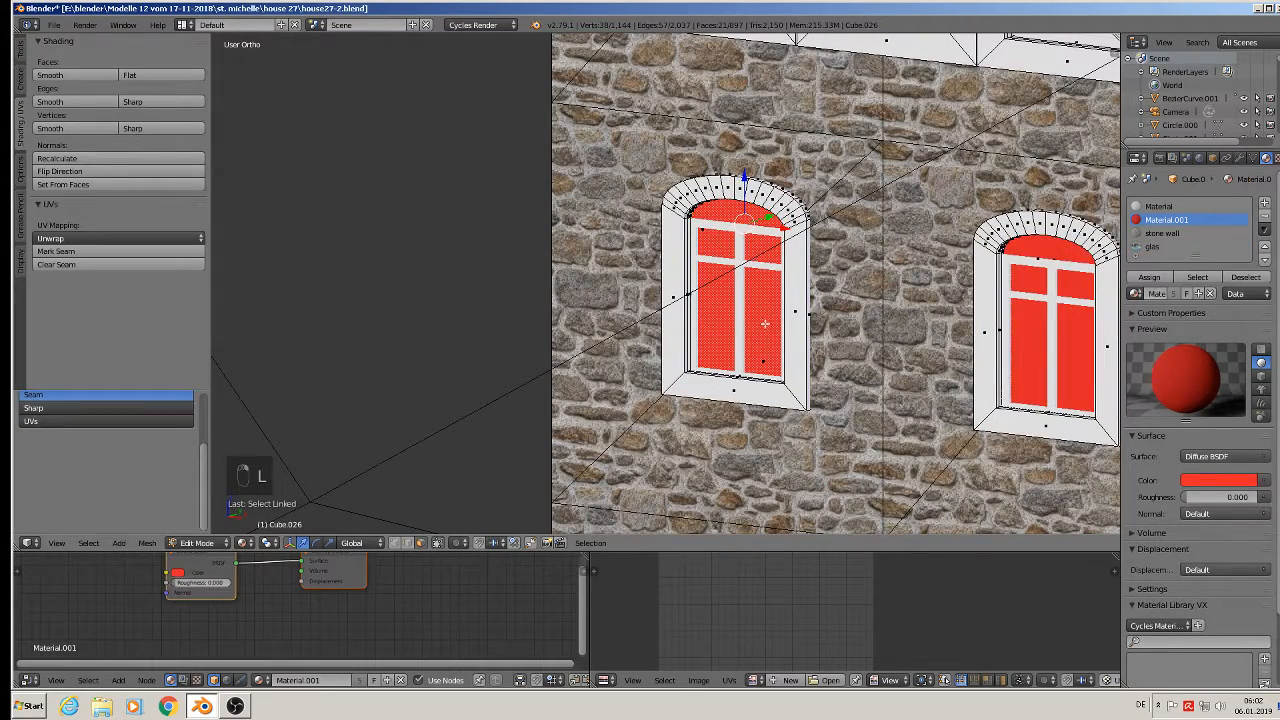
left_click(1157, 250)
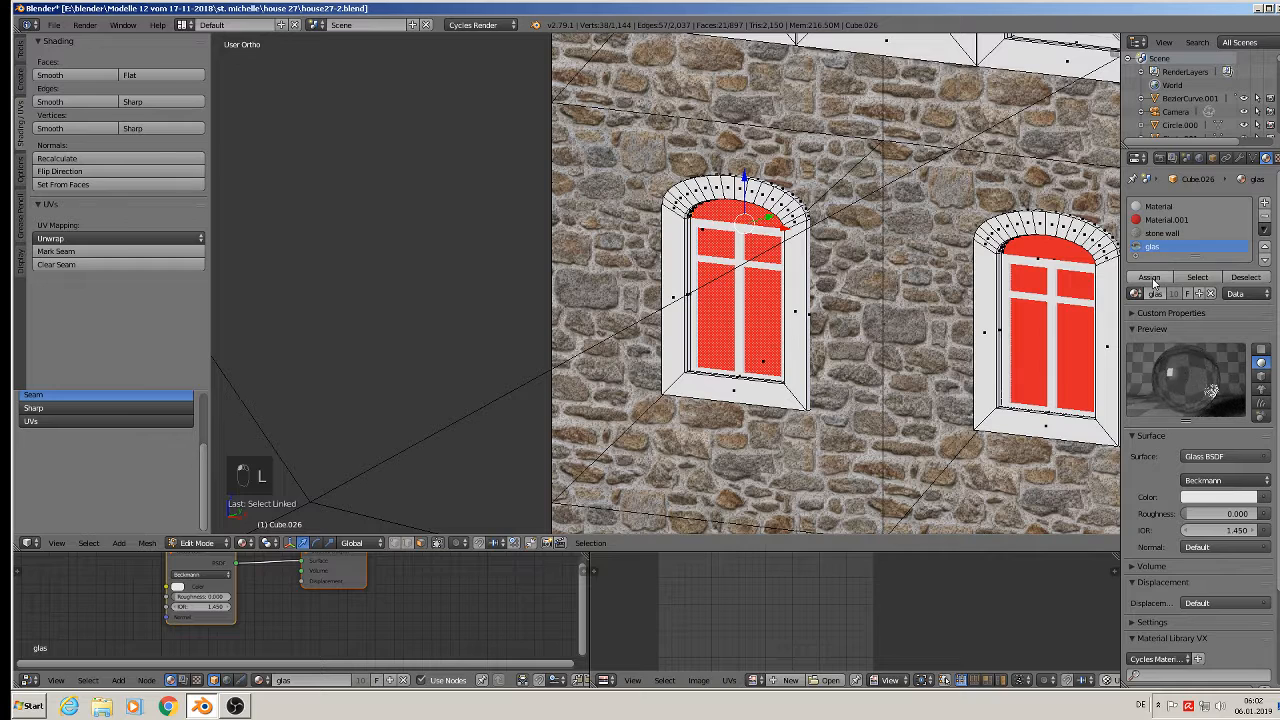
left_click(1150, 277)
Assign the glas material to the linked pane faces of the right window on the same floor.
right_click(1080, 345)
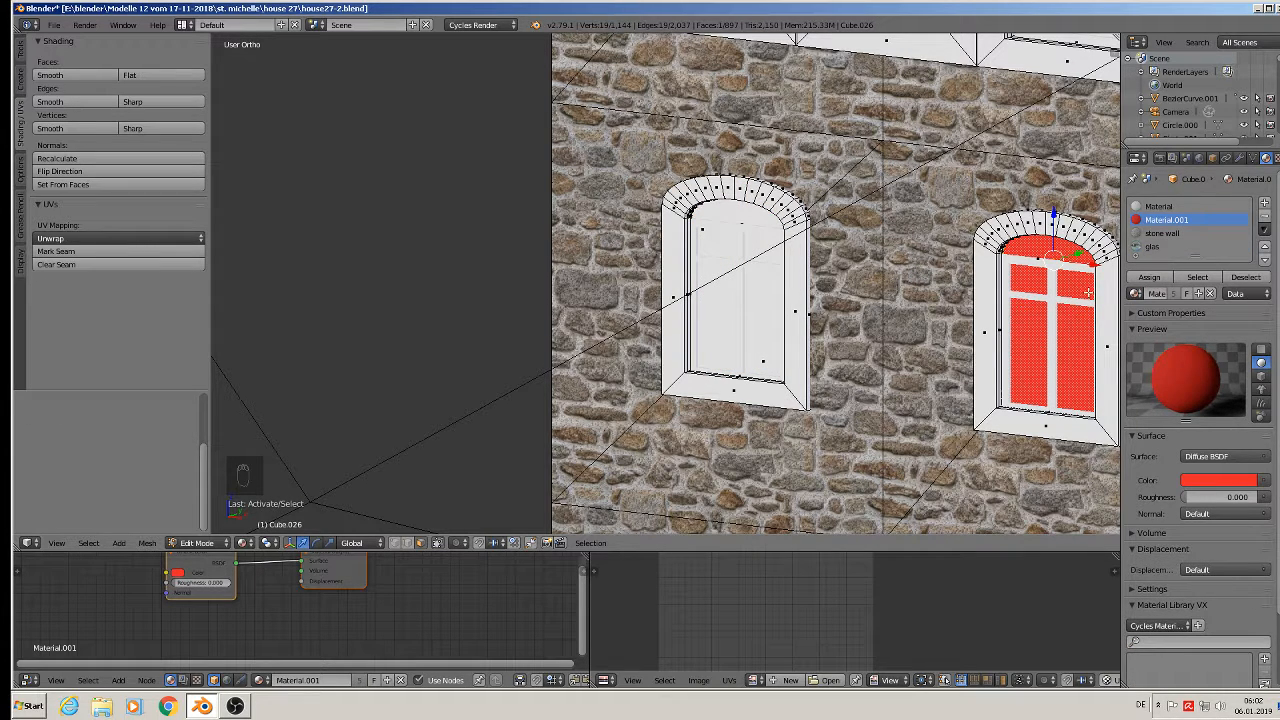
key("l")
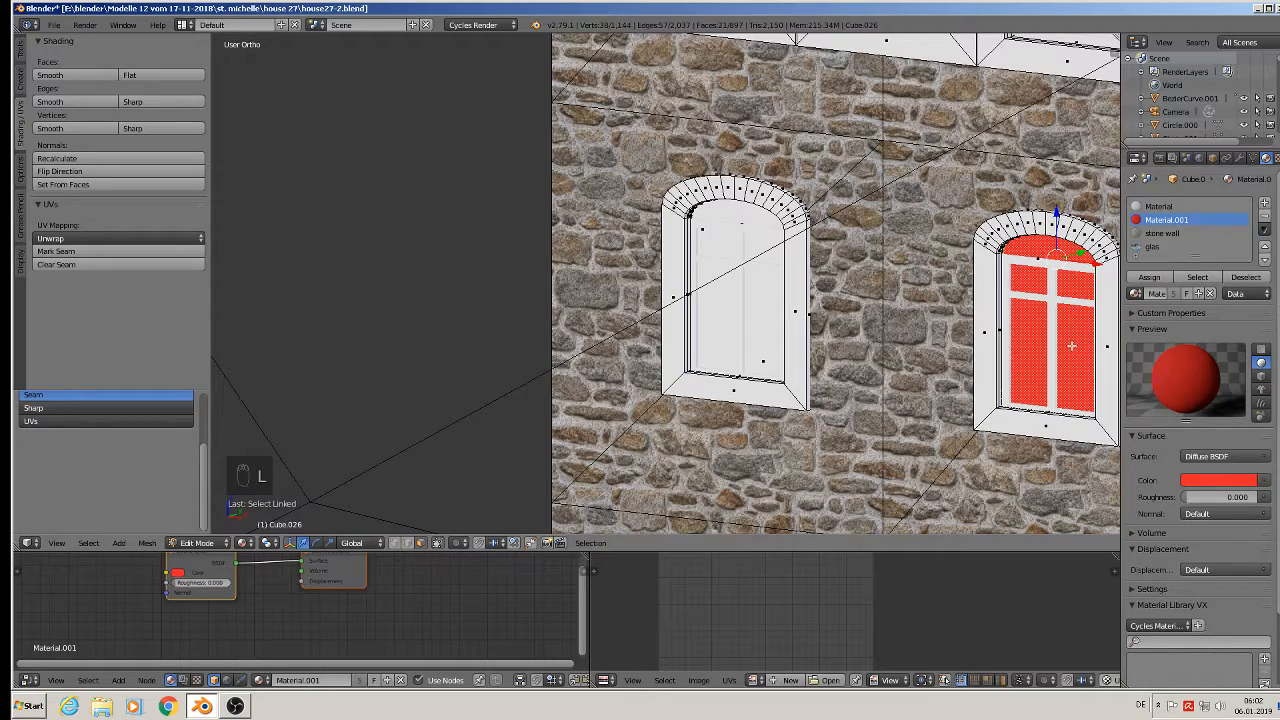
left_click(1152, 246)
left_click(1149, 279)
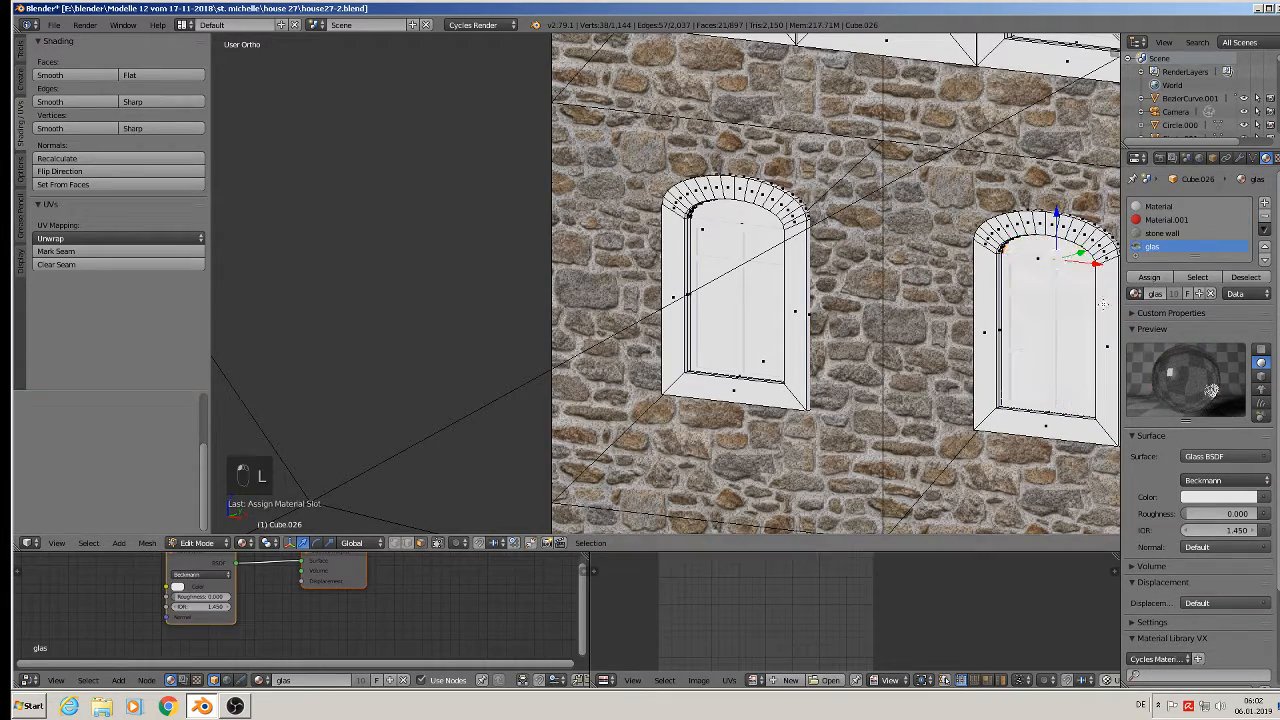
Select the linked pane faces of the small lowest window and assign them the glas material.
scroll(995, 361, "down", 3)
middle_click_drag(958, 361, 726, 149, "shift")
scroll(731, 250, "up", 2)
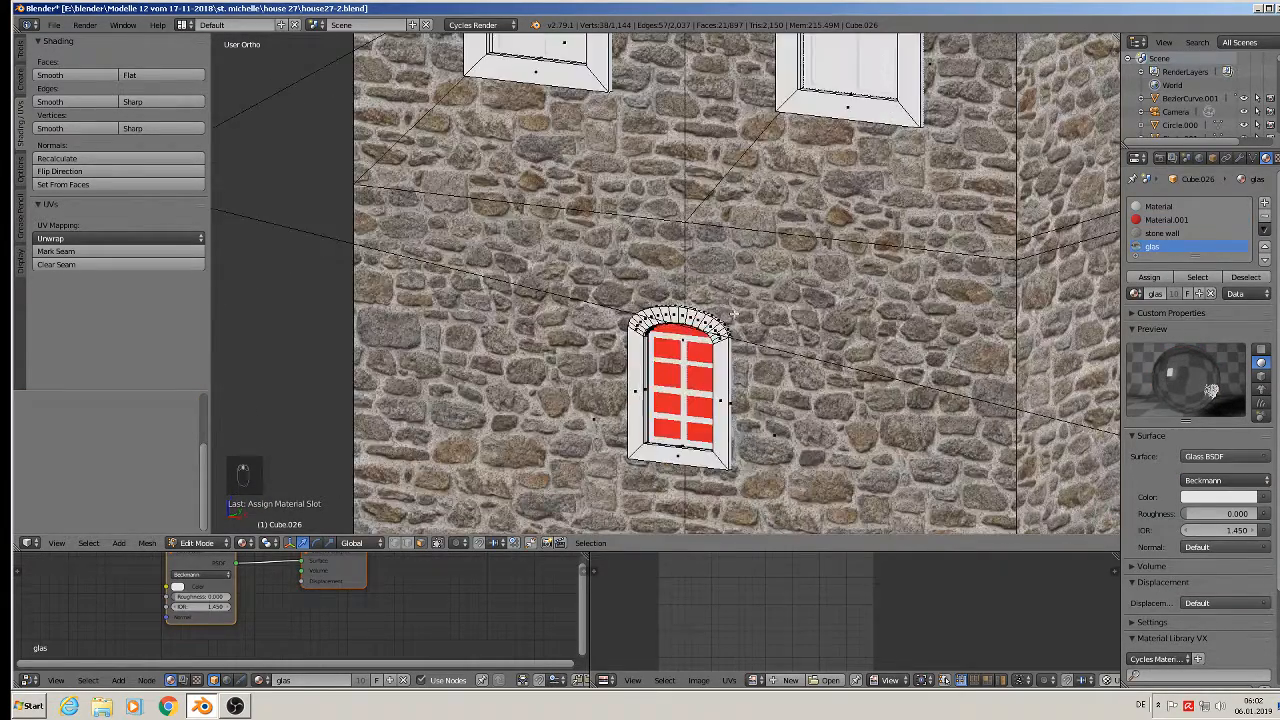
scroll(734, 314, "up", 2)
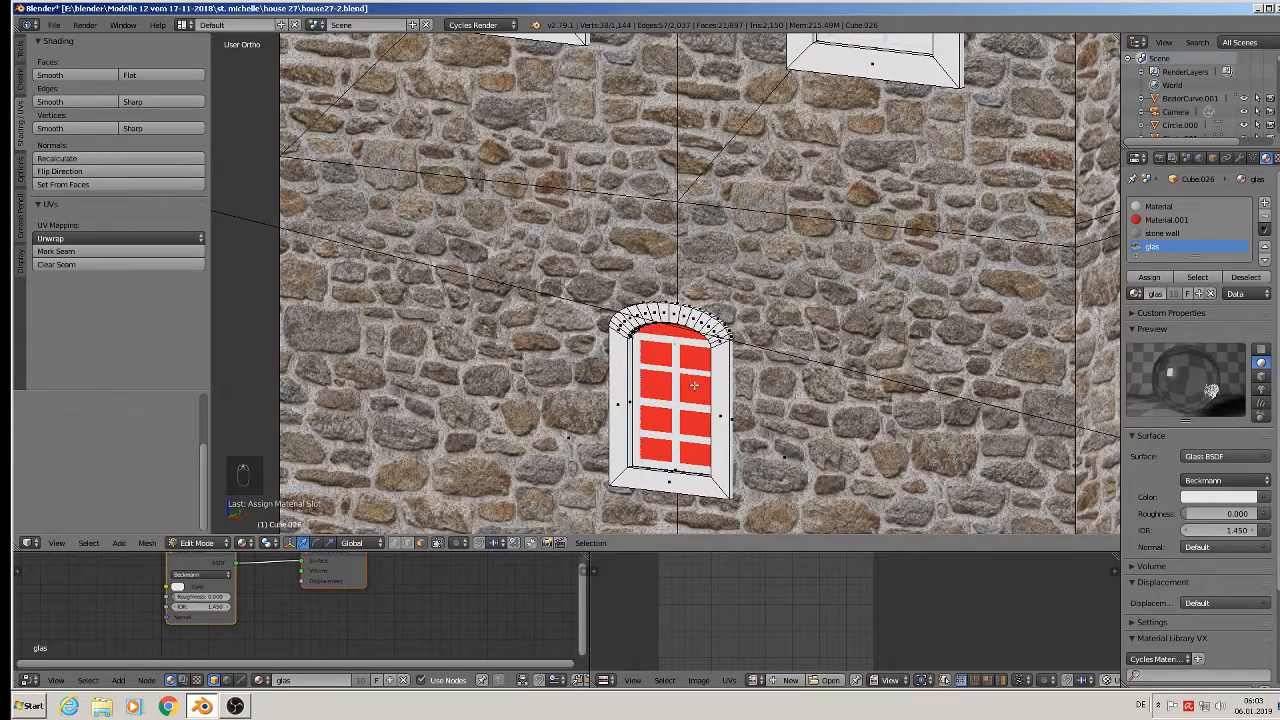
right_click(694, 385)
key("l")
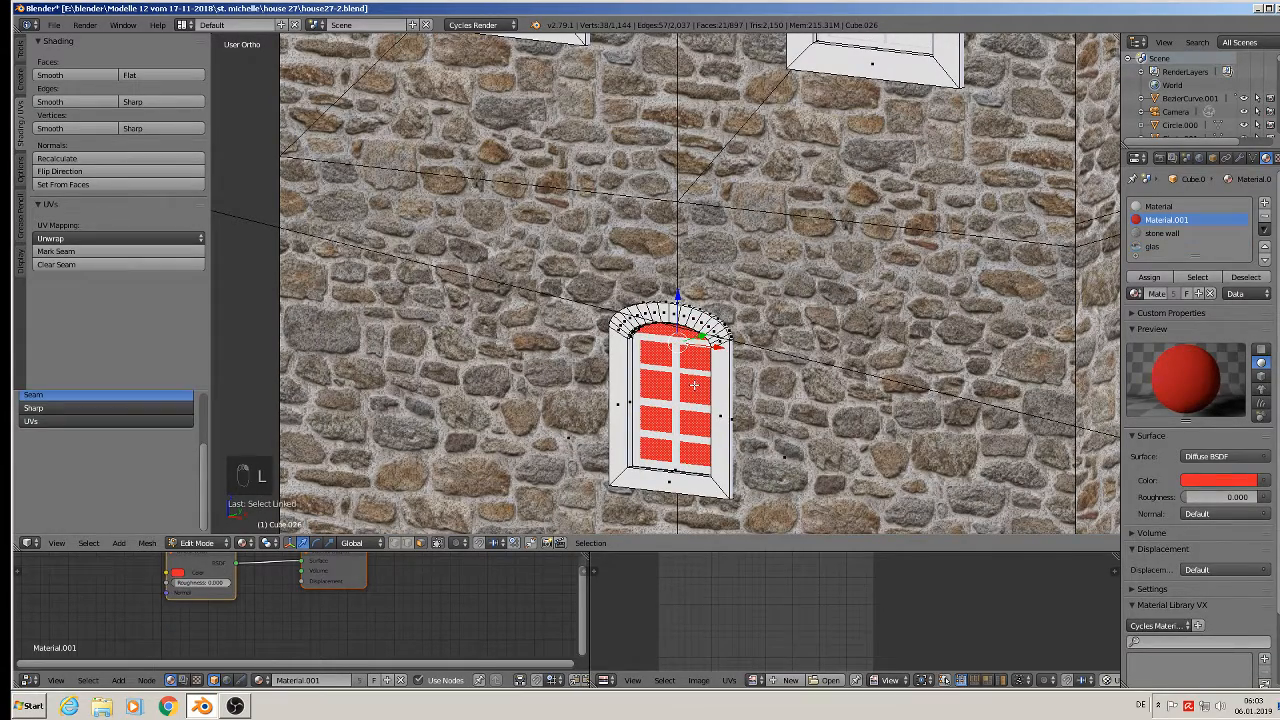
left_click(1150, 249)
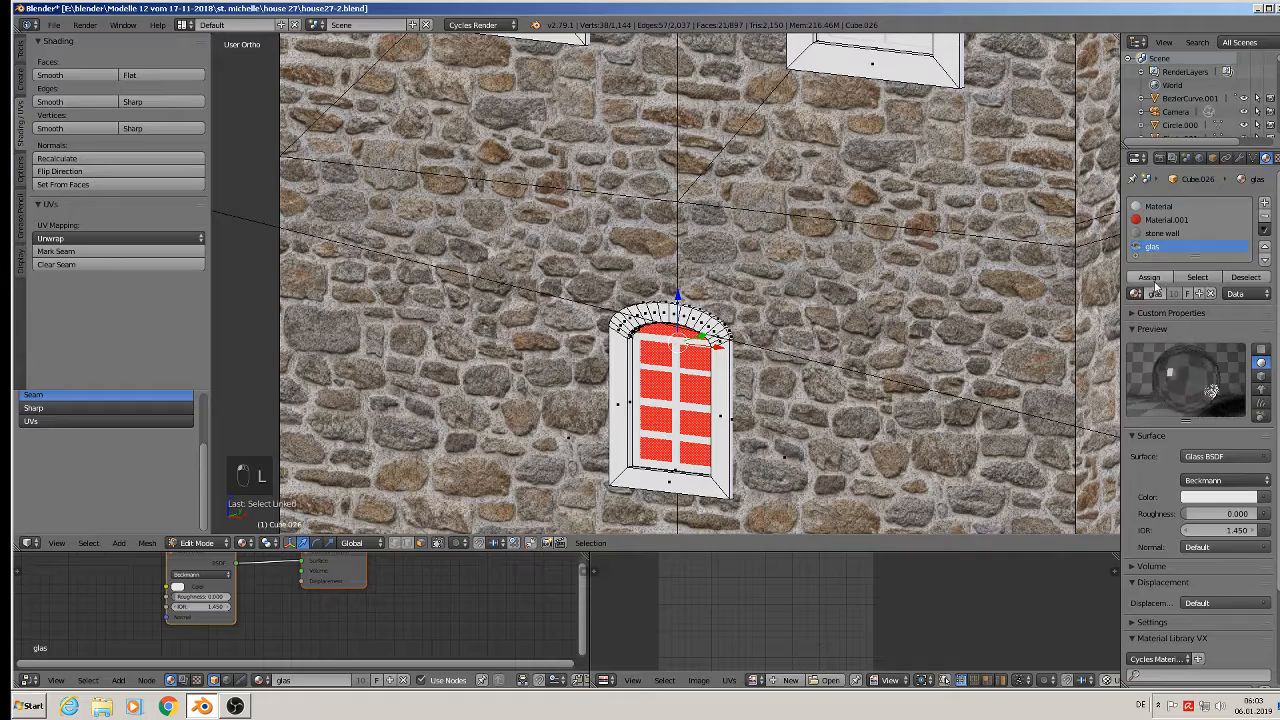
left_click(1149, 277)
Select the four large pane faces between the red frame posts of the shopfront and assign them the glas material.
scroll(917, 330, "down", 5)
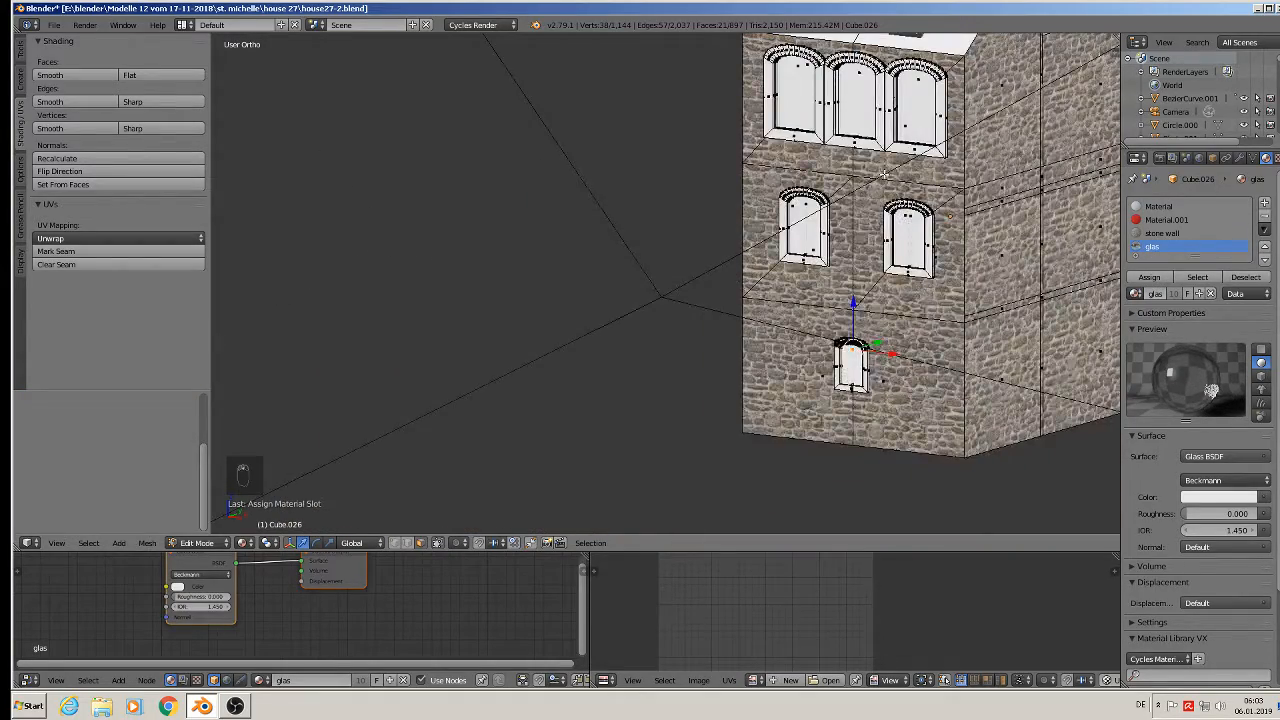
middle_click_drag(884, 174, 588, 408, "shift")
middle_click_drag(717, 339, 500, 318)
middle_click_drag(537, 368, 637, 223, "shift")
scroll(590, 290, "up", 5)
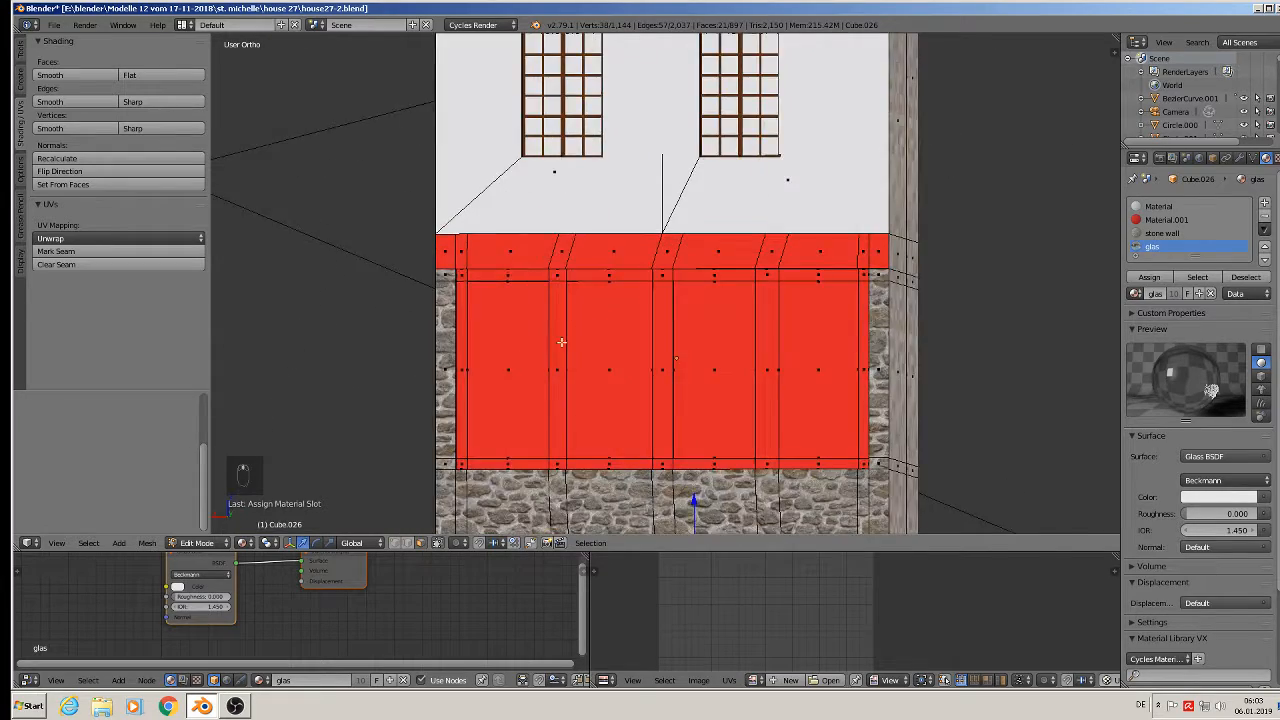
right_click(486, 378)
right_click(625, 345)
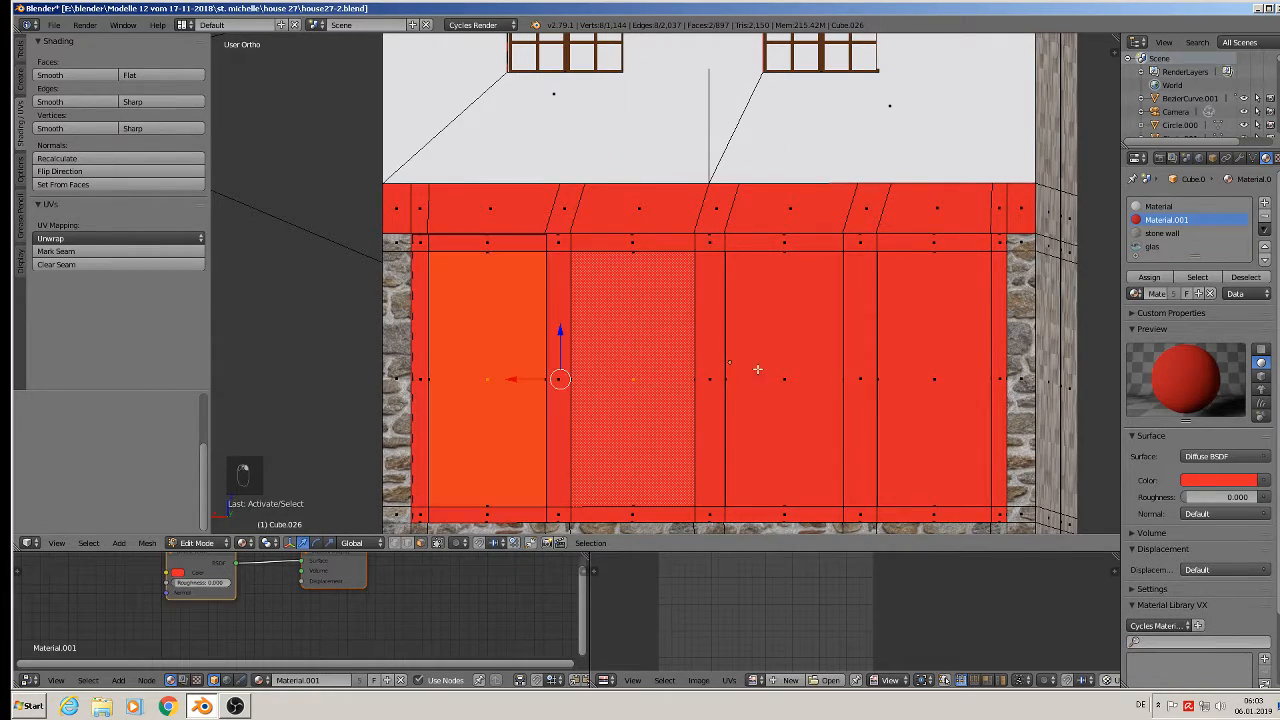
right_click(757, 367)
right_click(906, 370)
middle_click_drag(880, 417, 815, 439)
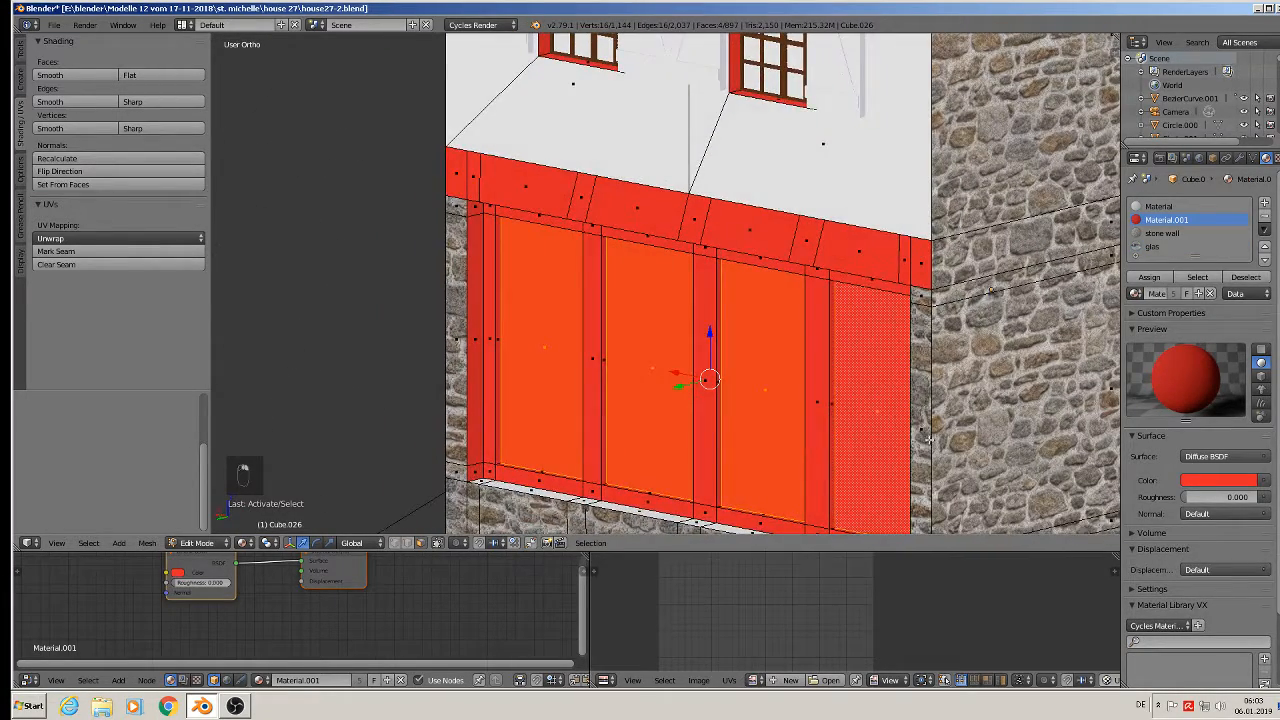
left_click(1152, 246)
left_click(1149, 277)
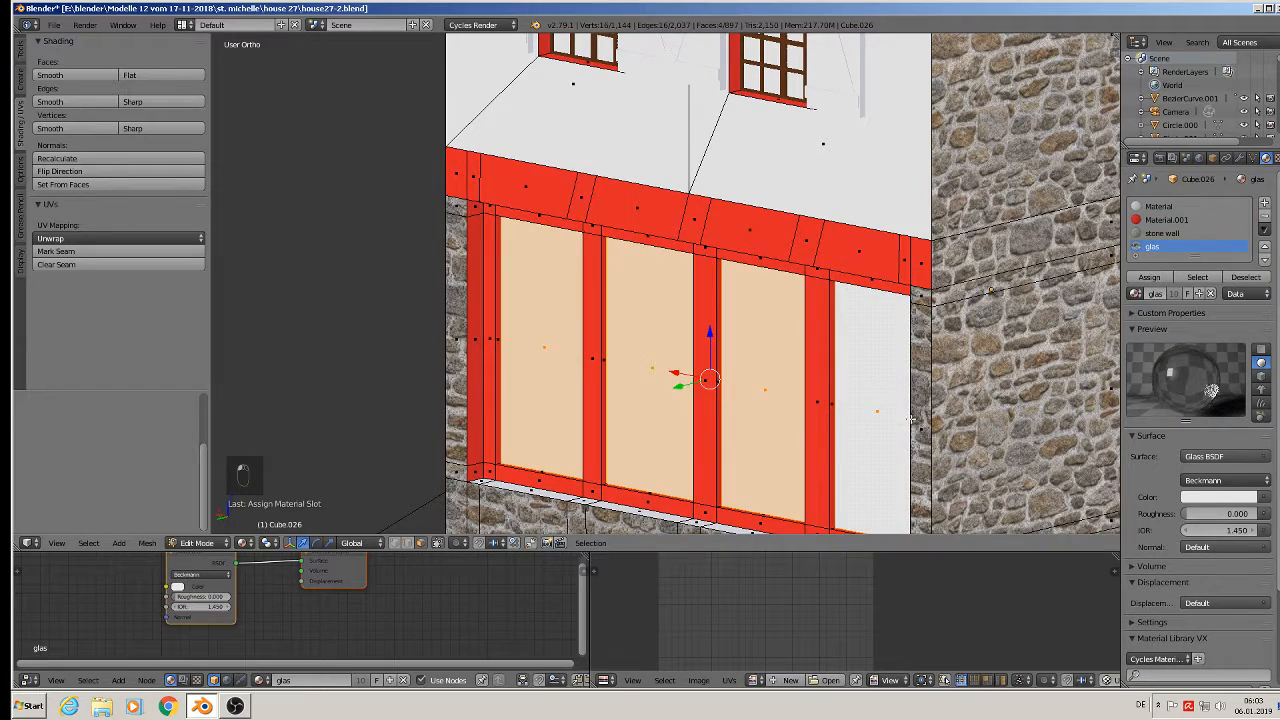
Extrude the four shopfront panes and move them slightly inward along the Y axis.
scroll(650, 380, "up", 5)
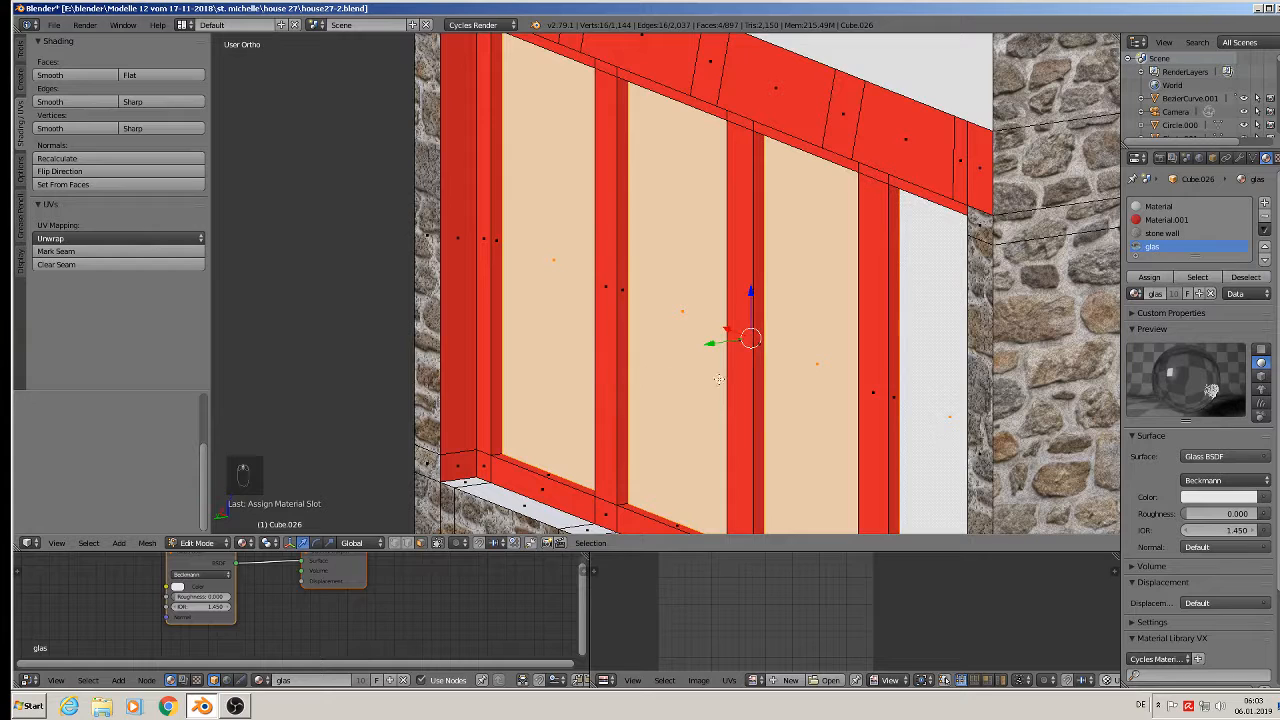
key("e")
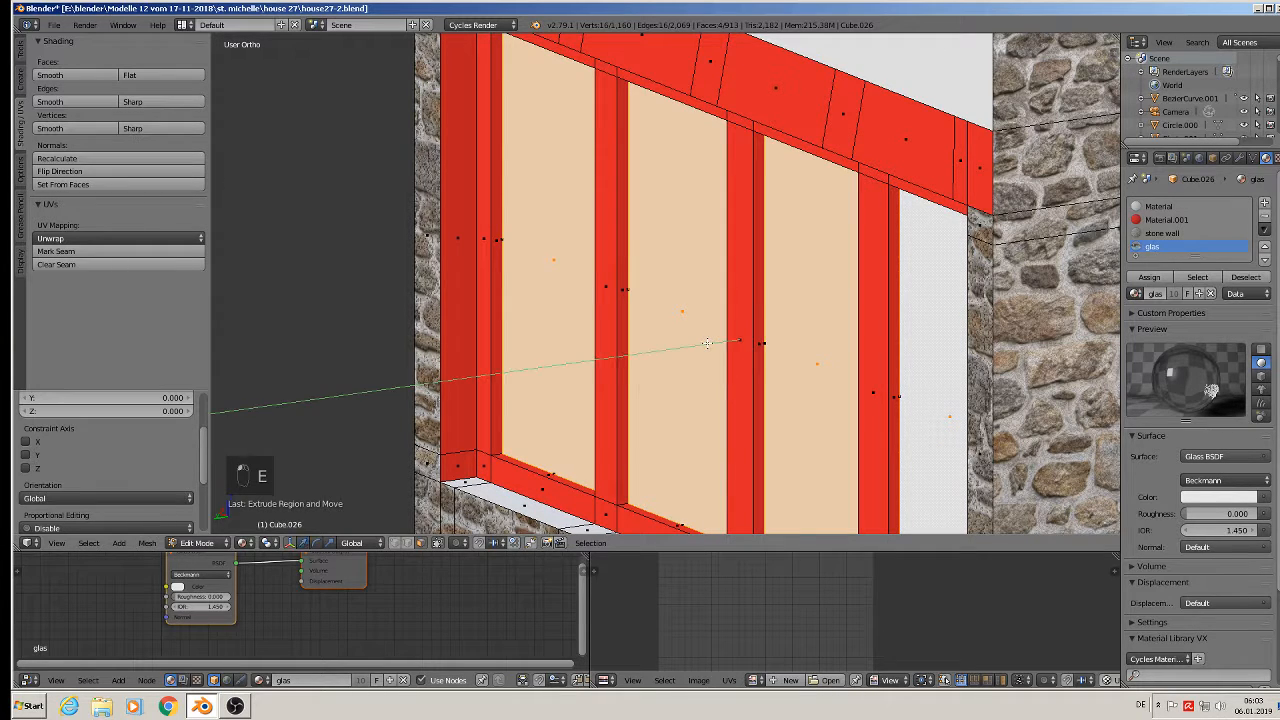
left_click(718, 342)
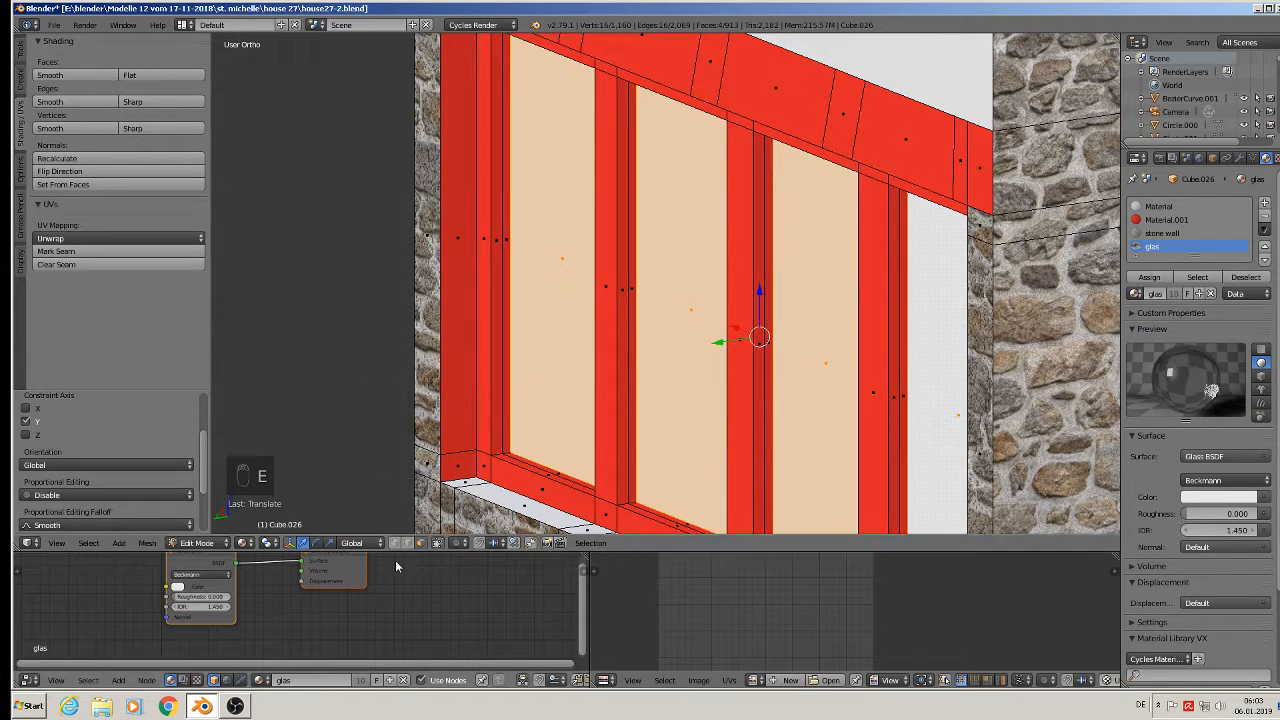
Fill the front edge loop of each of the four shopfront panes with a new face and leave Edit Mode.
right_click(500, 409, "alt")
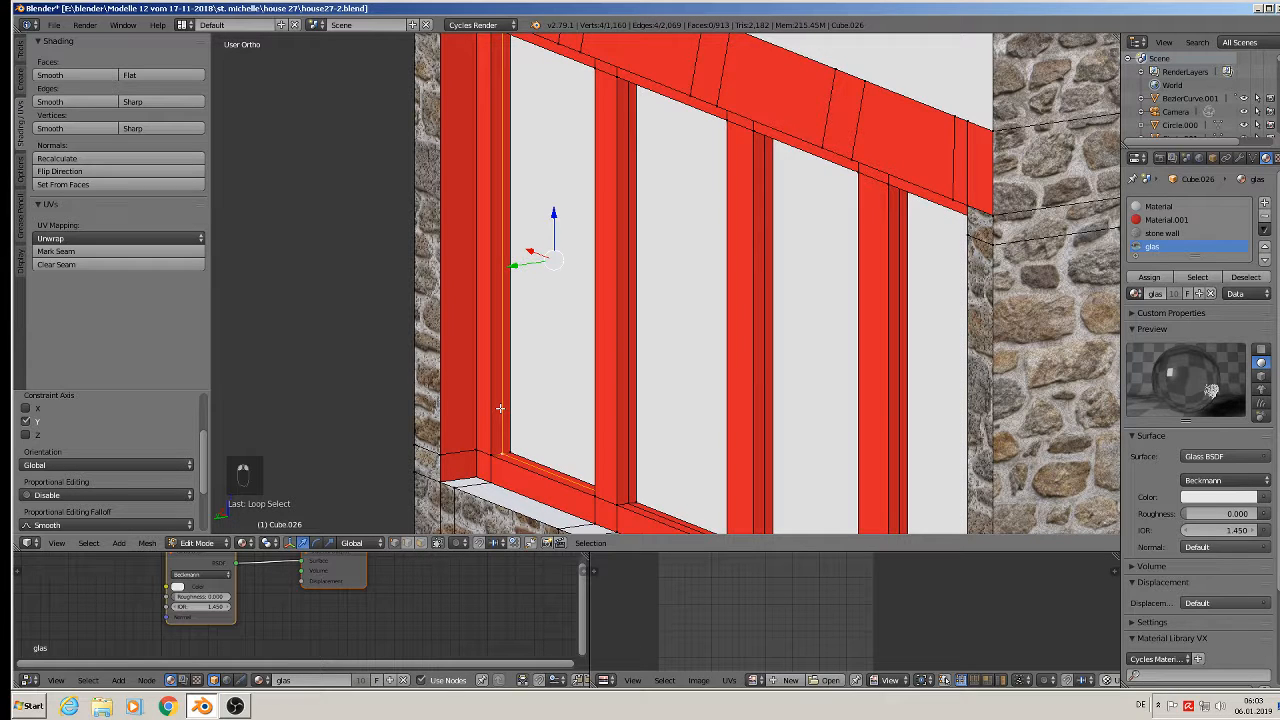
key("f")
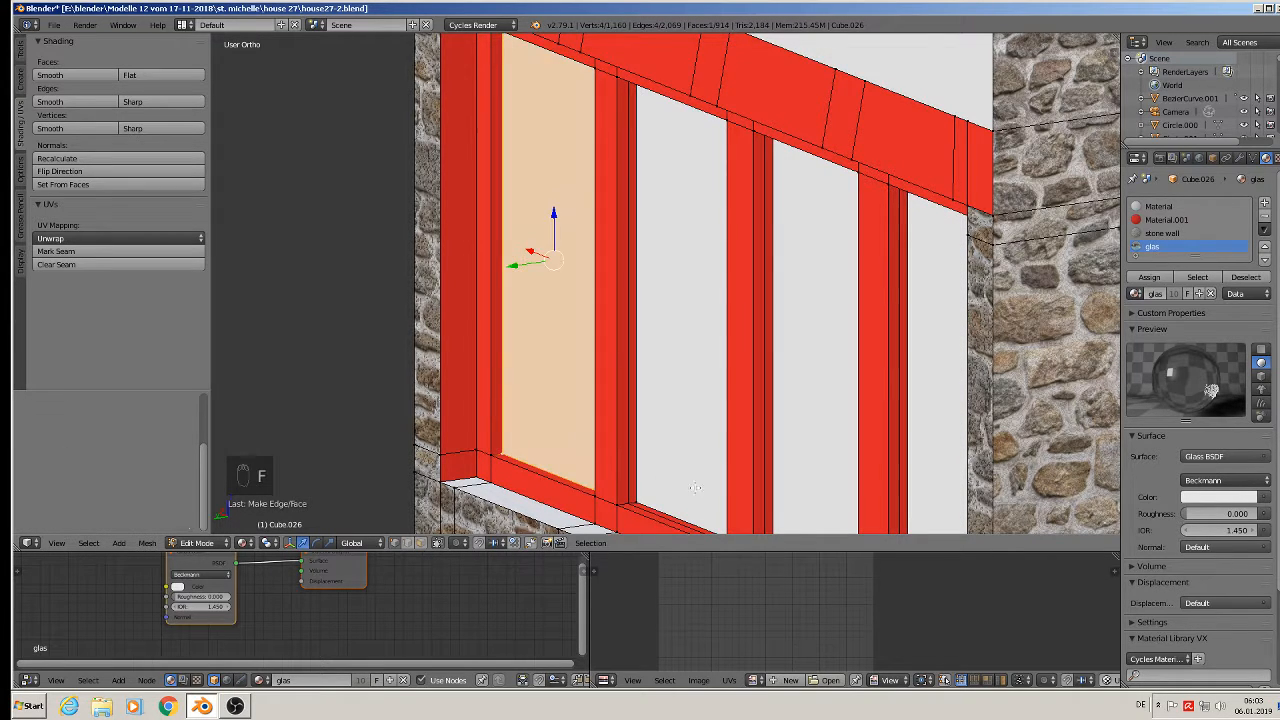
middle_click_drag(500, 408, 591, 341)
right_click(547, 330, "alt")
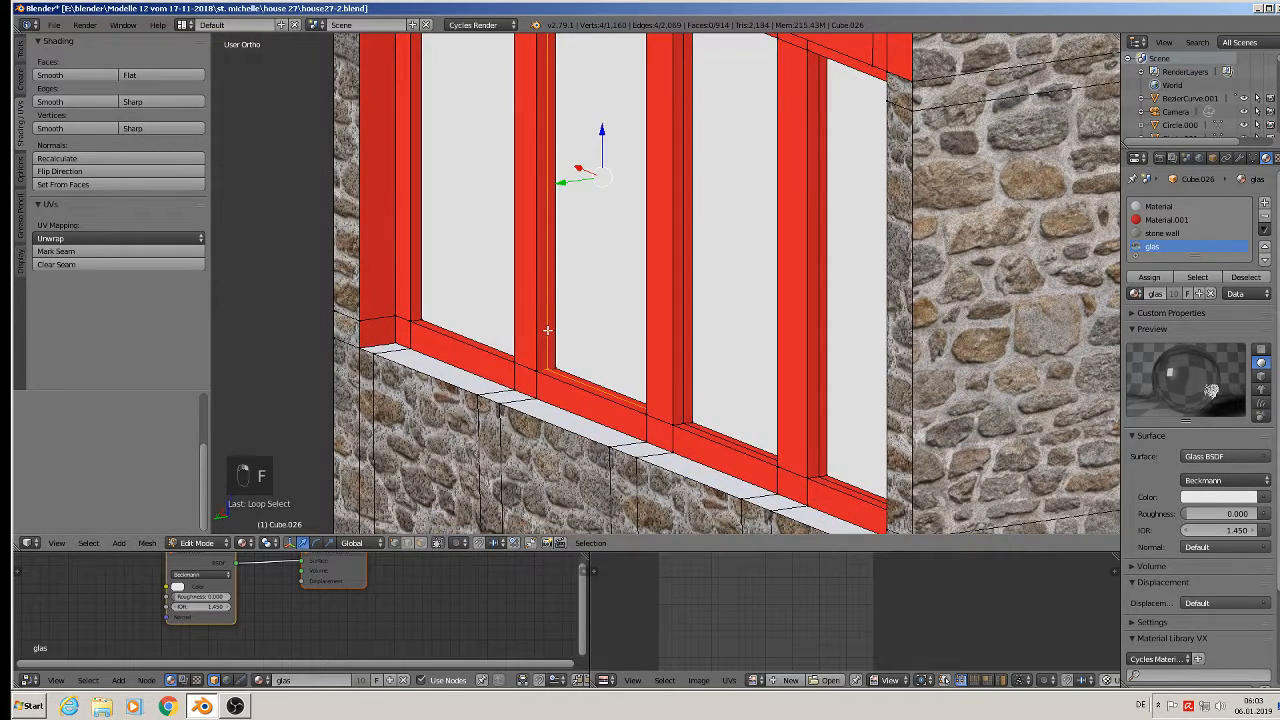
key("f")
right_click(686, 372, "alt")
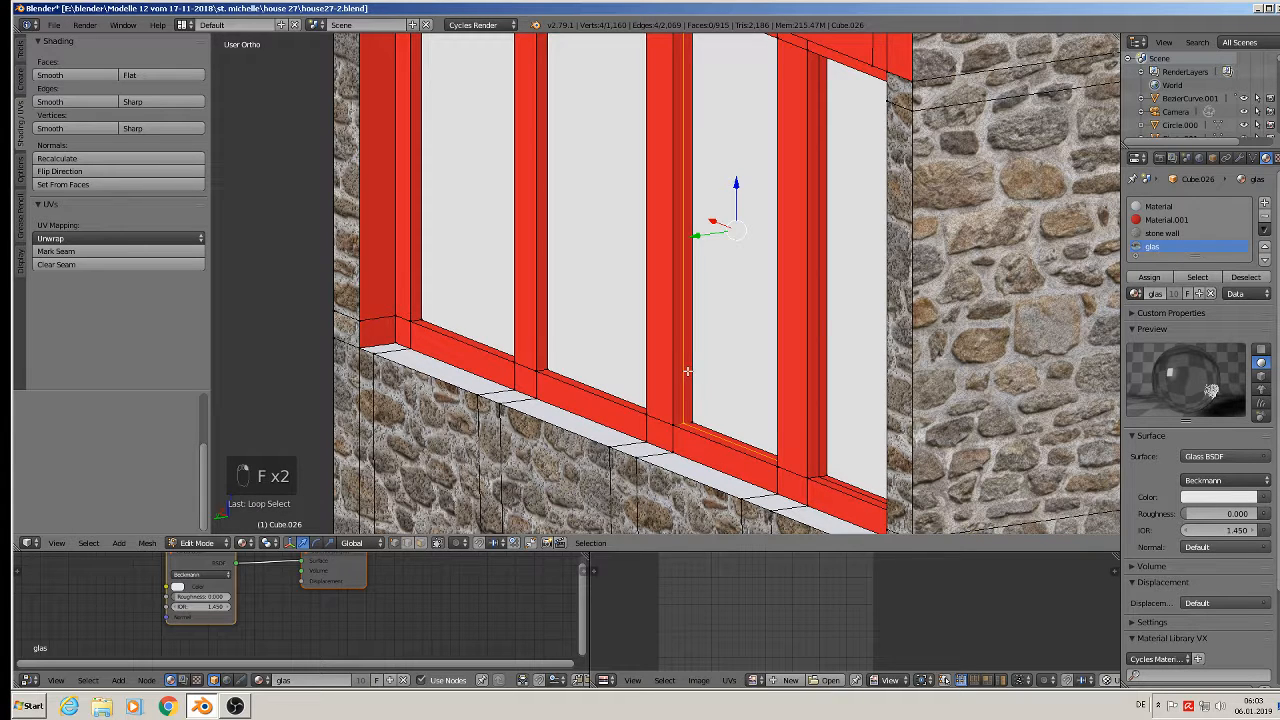
key("f")
right_click(819, 361, "alt")
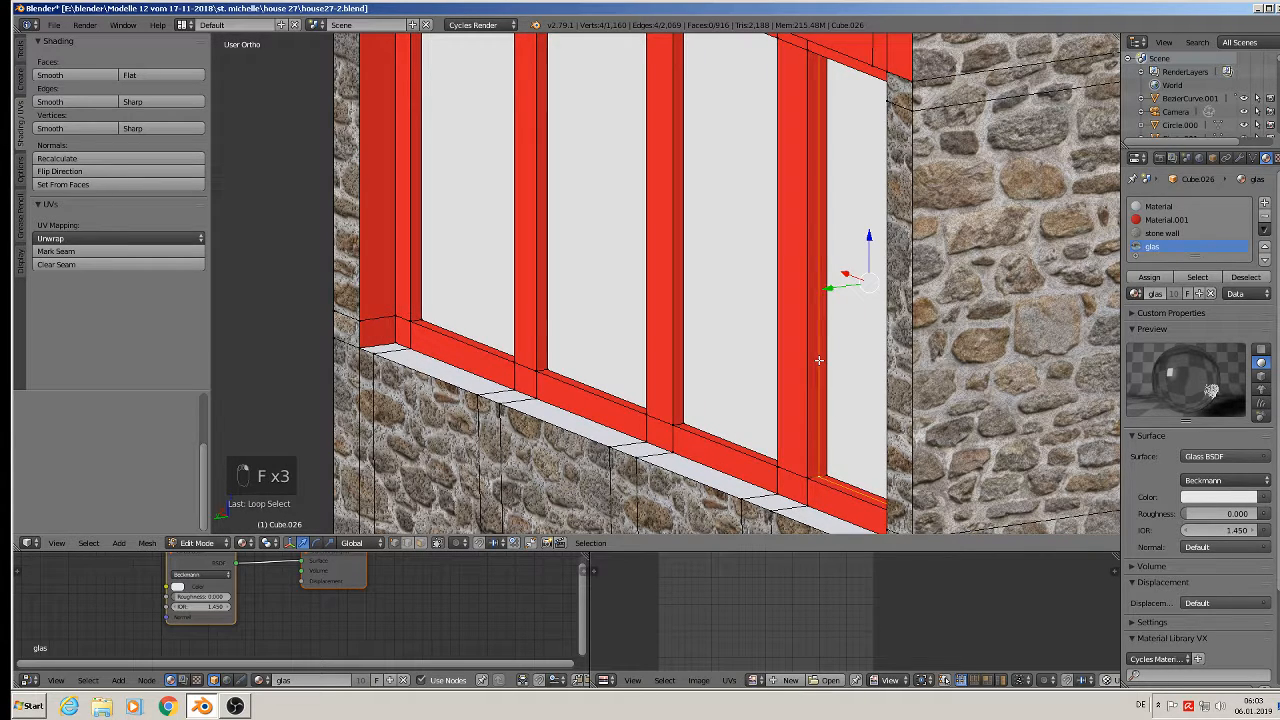
key("f")
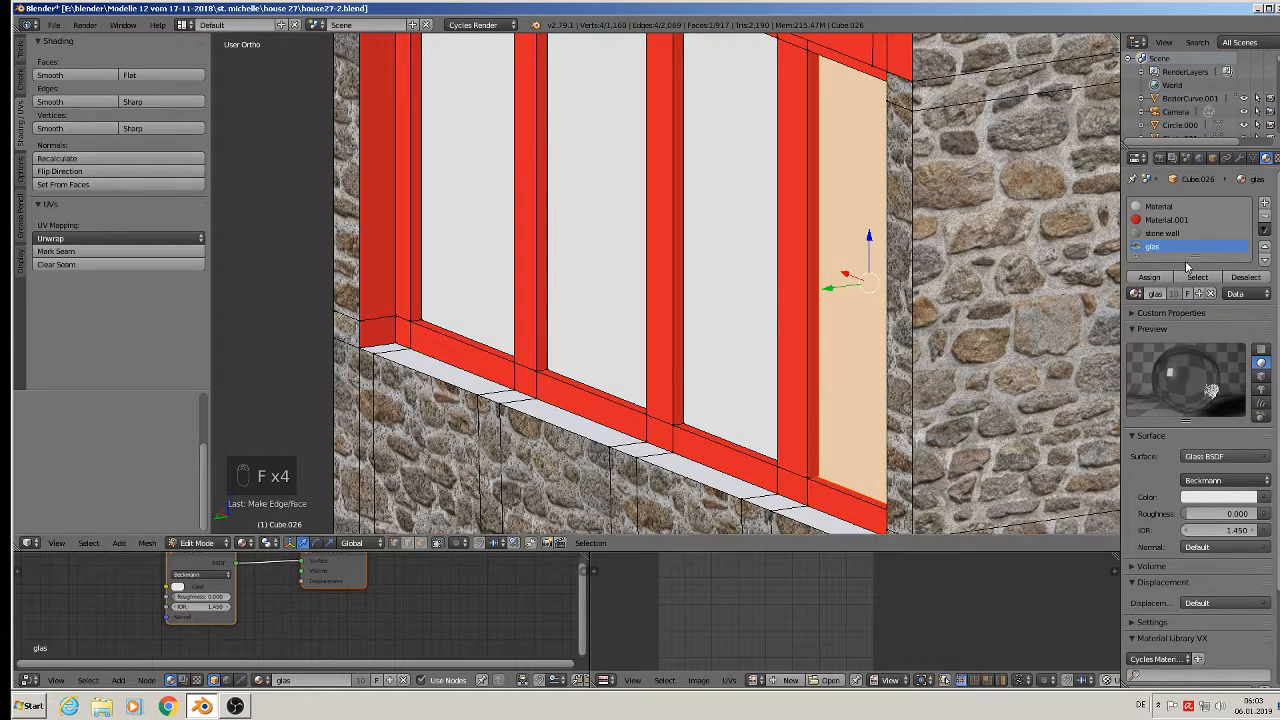
key("Tab")
Select the two white wall faces behind the shopfront gable's roof and unwrap them straight on with Project From View.
scroll(682, 380, "down", 7)
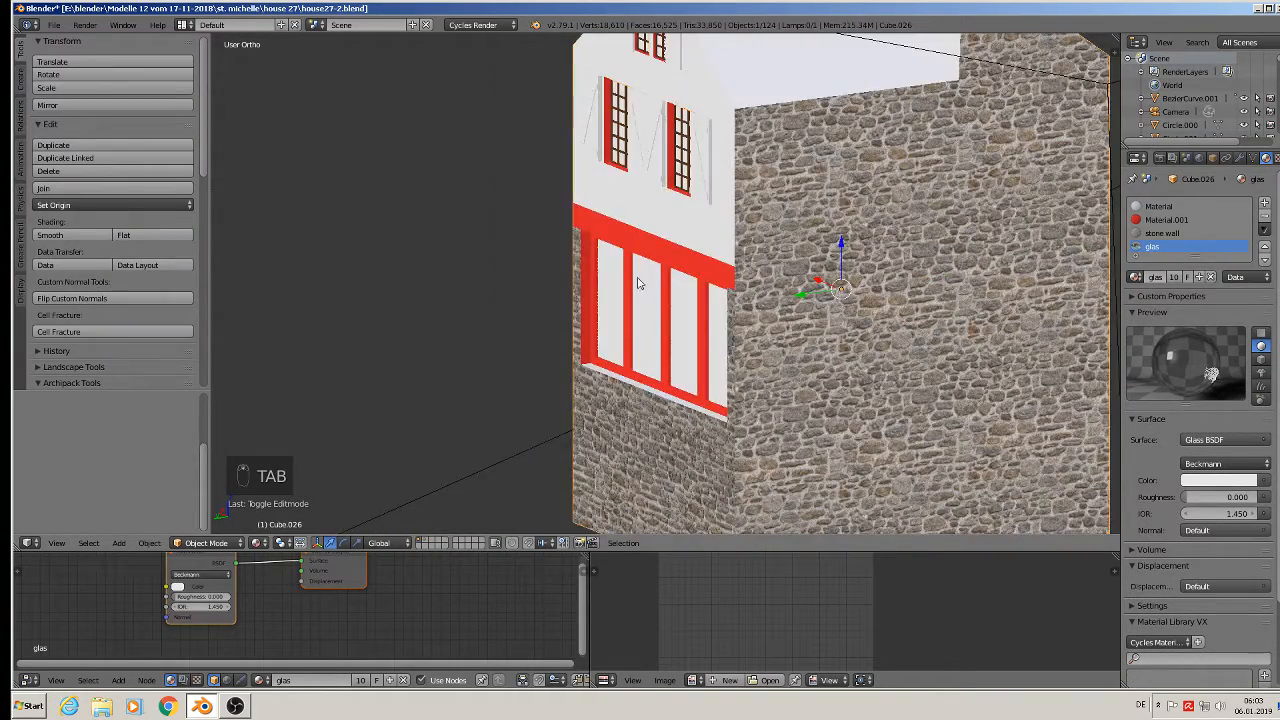
middle_click_drag(638, 283, 668, 344, "shift")
scroll(602, 330, "up", 2)
scroll(600, 330, "down", 3)
middle_click_drag(842, 86, 880, 162, "shift")
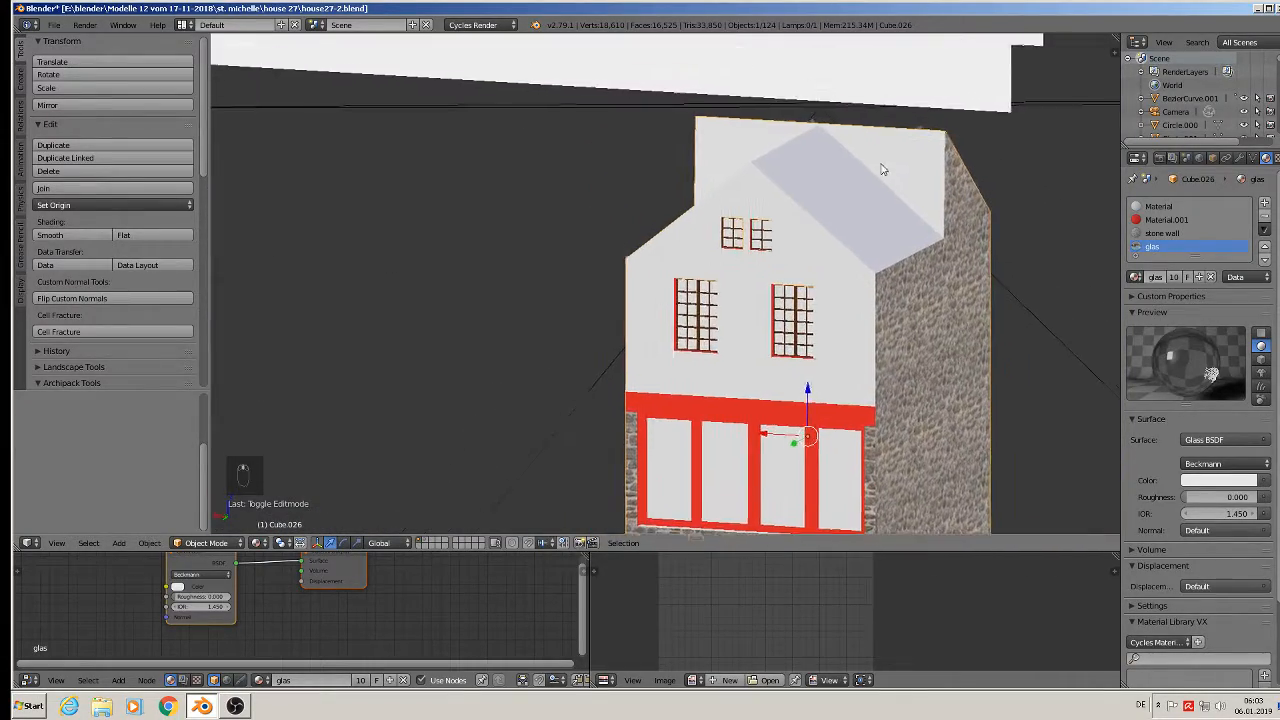
key("Tab")
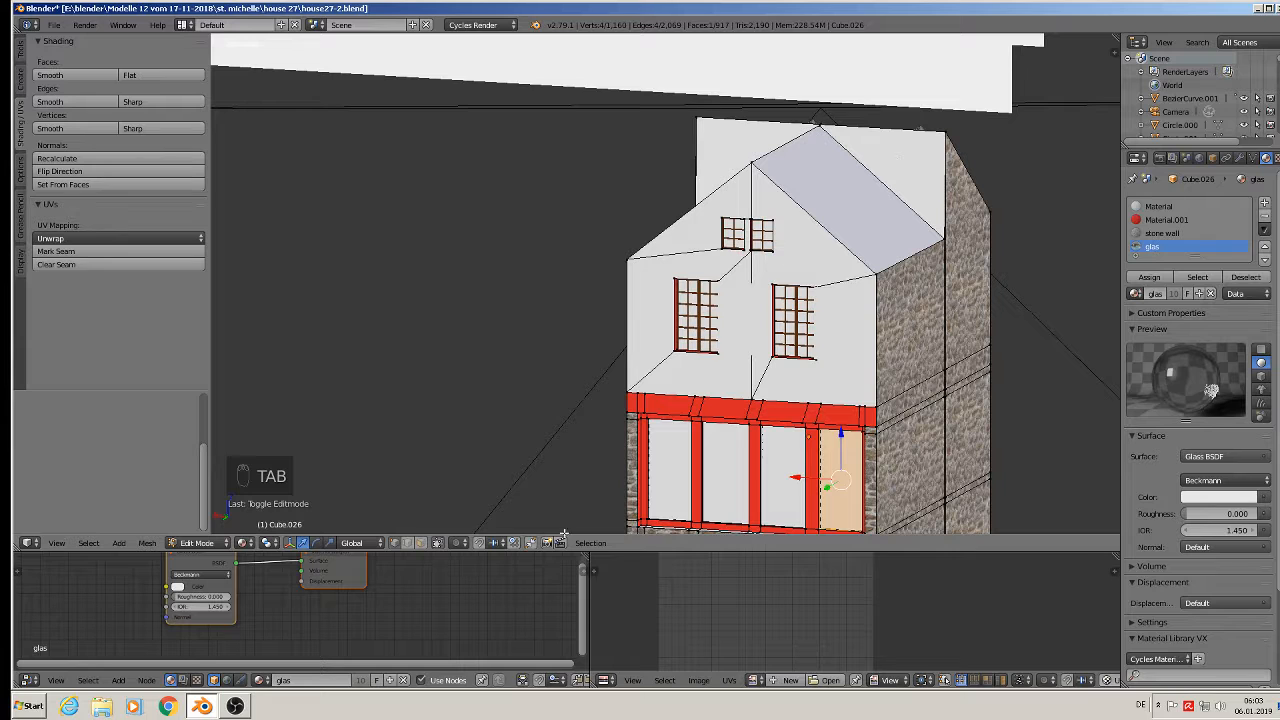
left_click(420, 543)
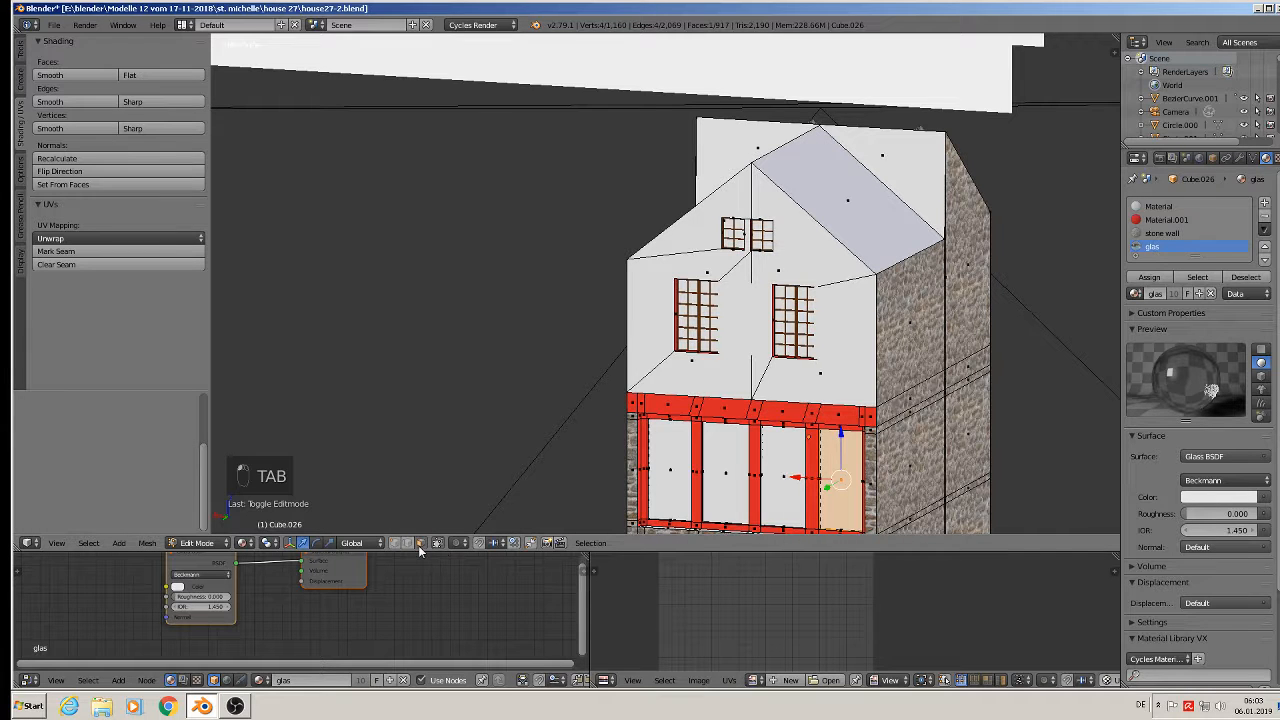
right_click(757, 132)
middle_click_drag(757, 132, 929, 202)
key("u")
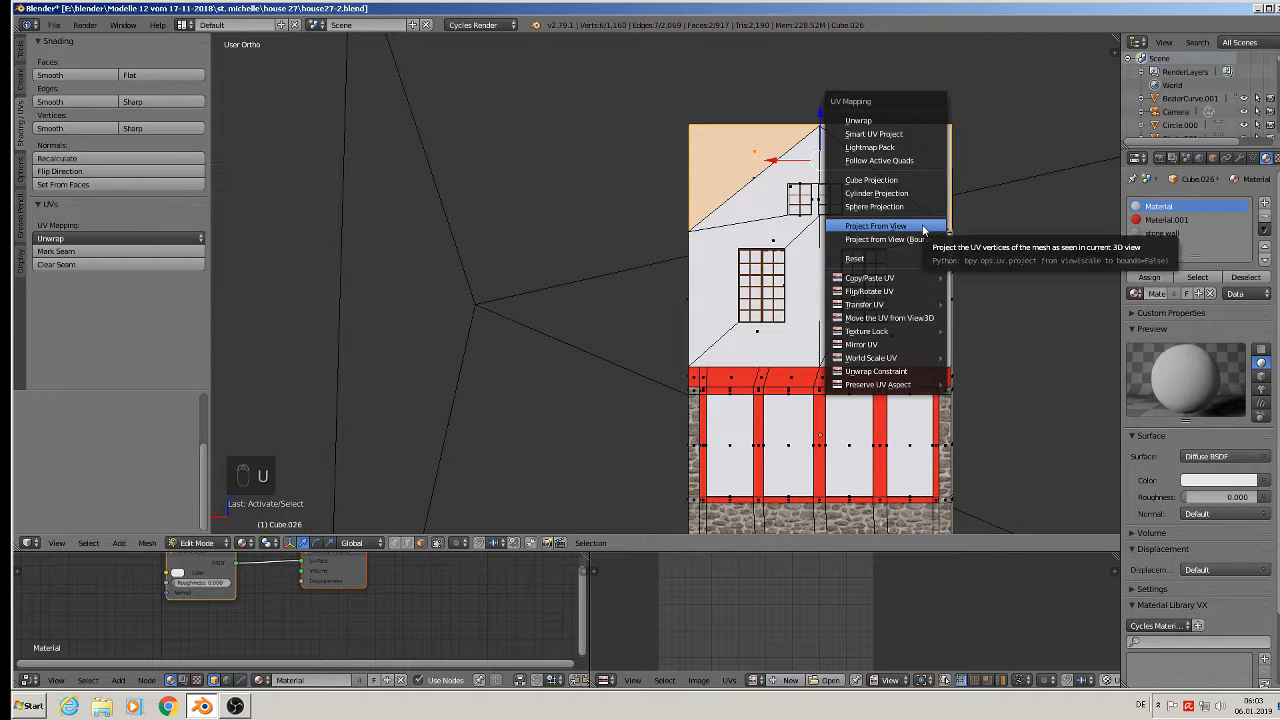
left_click(921, 227)
Assign the stone wall material to the two upper wall faces and enlarge their UVs to match the other walls' stone size.
left_click(1162, 233)
left_click(1149, 277)
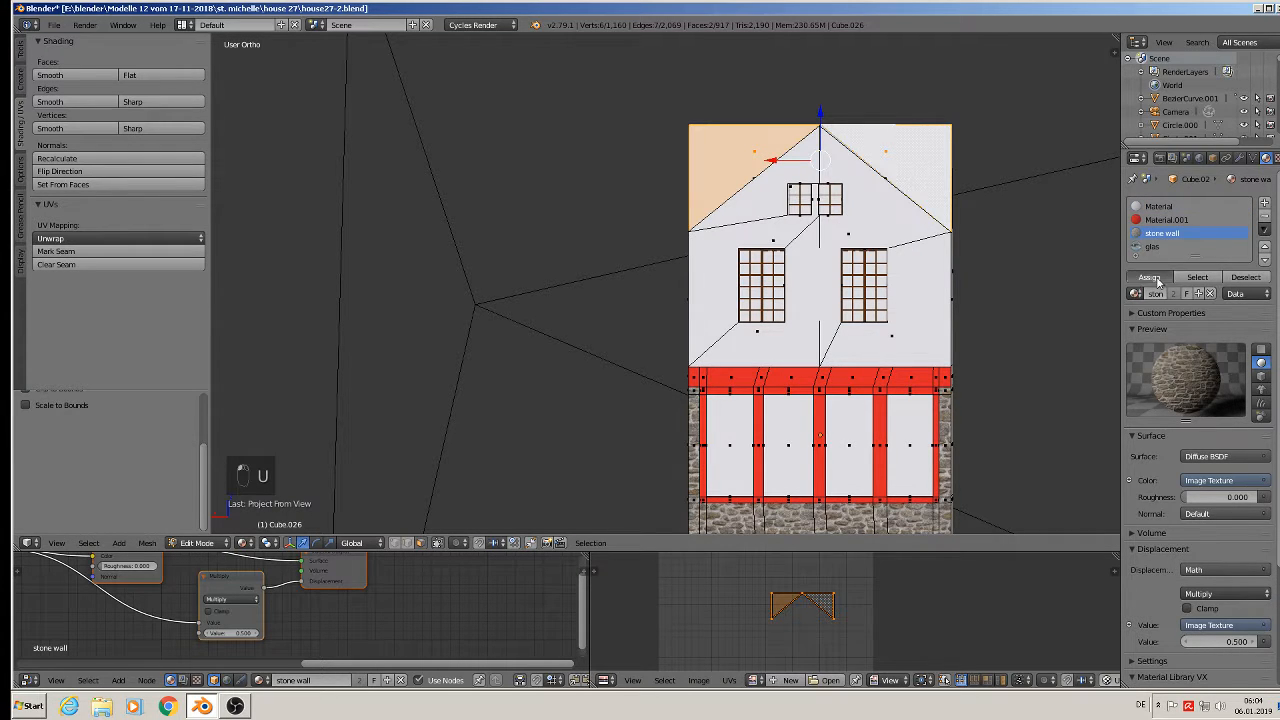
key("s")
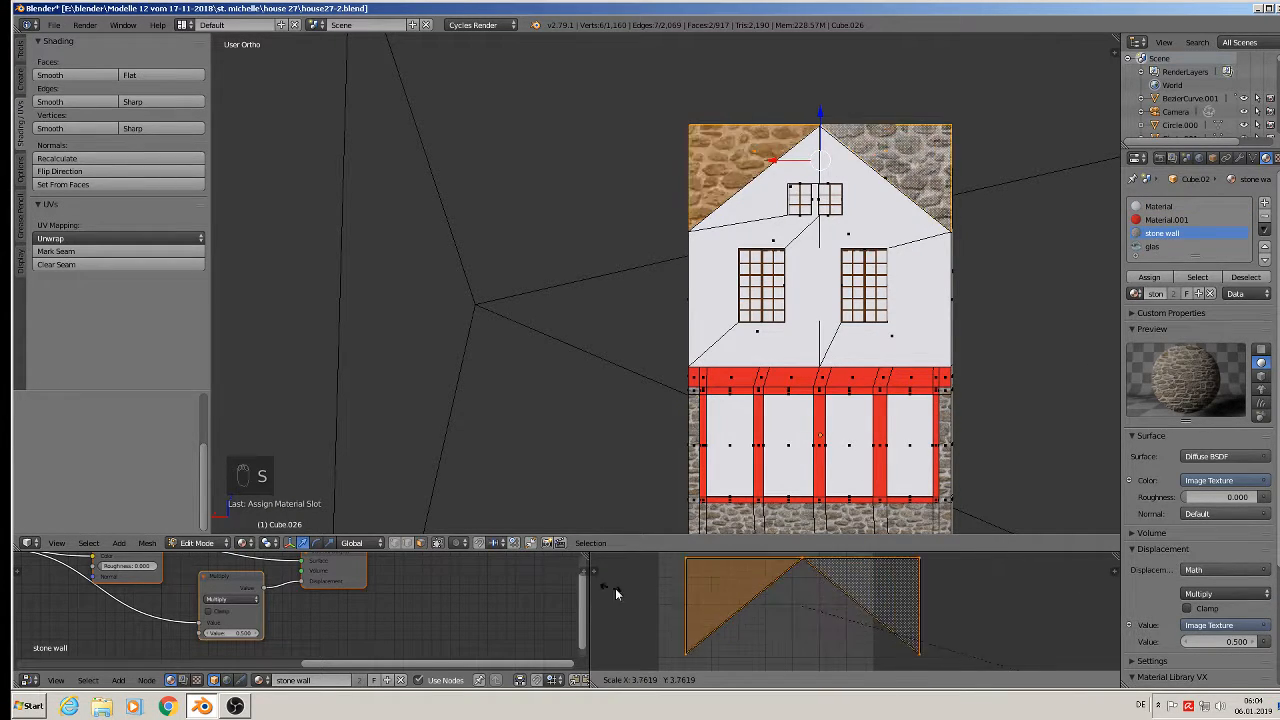
left_click(1031, 657)
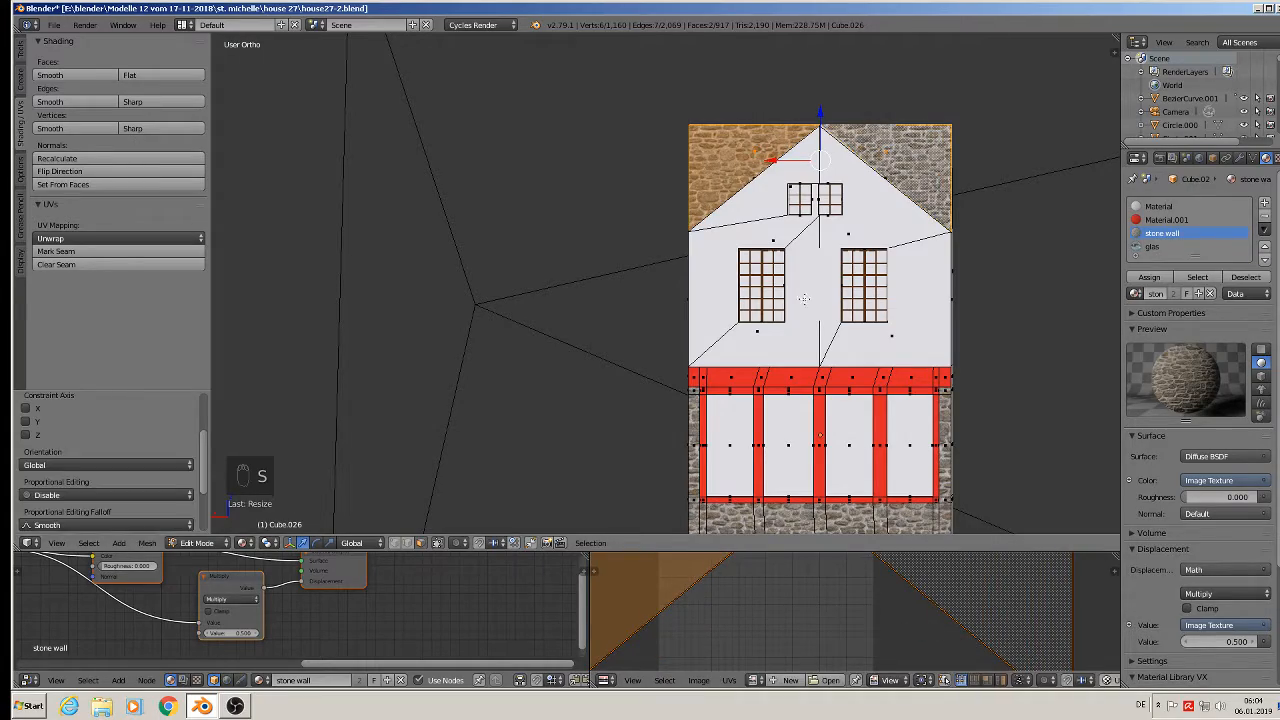
Leave Edit Mode and save the house27-2.blend file.
key("Tab")
middle_click_drag(668, 321, 907, 350)
left_click(54, 24)
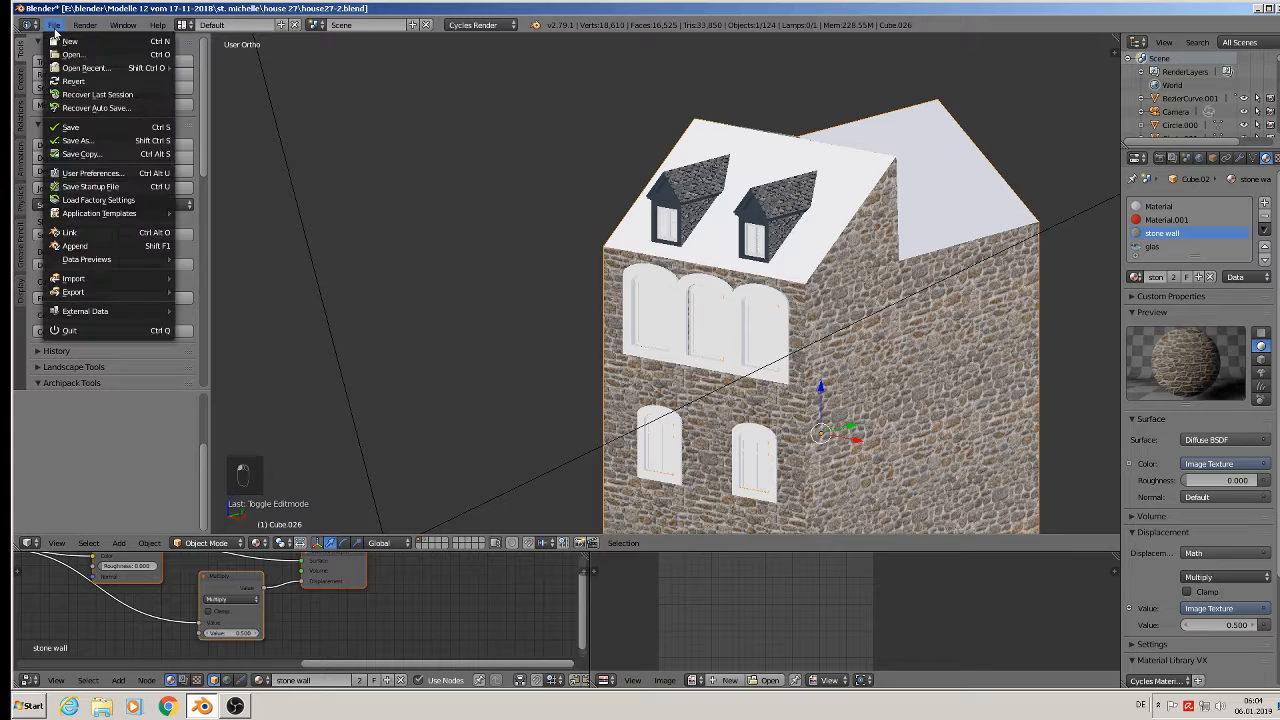
left_click(83, 130)
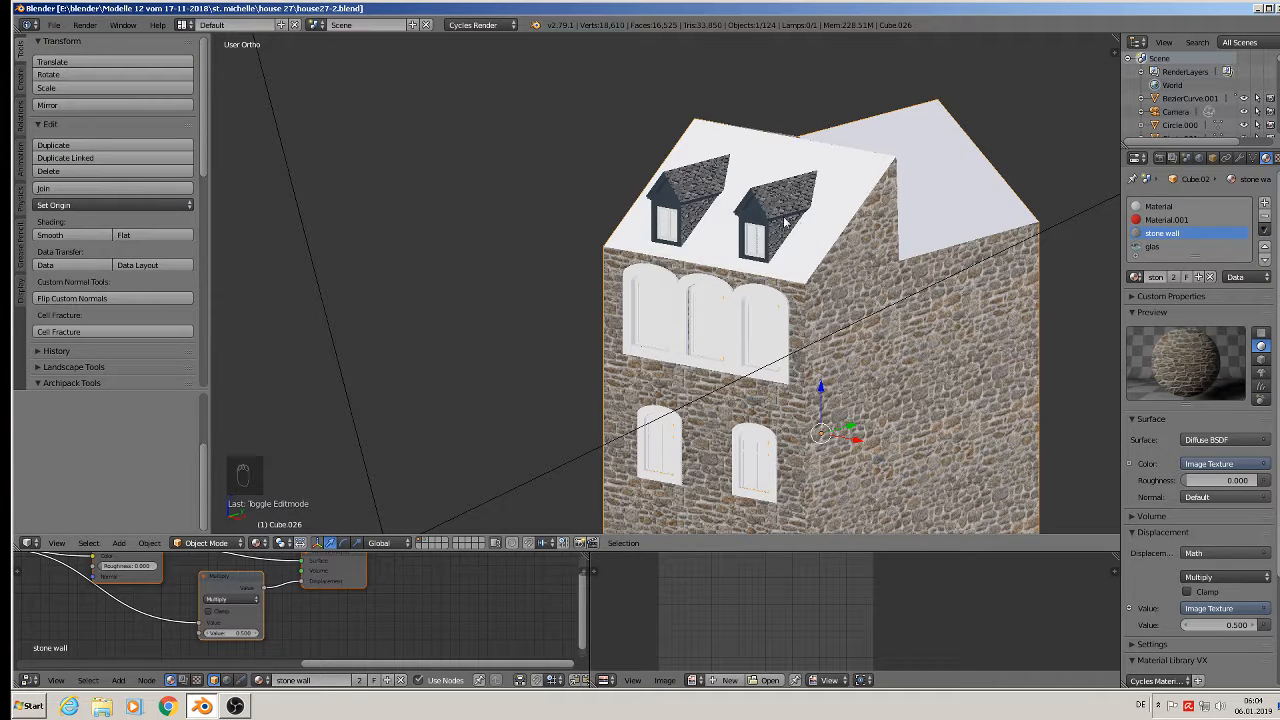
Enlarge the house's material slot list and add an empty material slot.
middle_click_drag(776, 176, 828, 244)
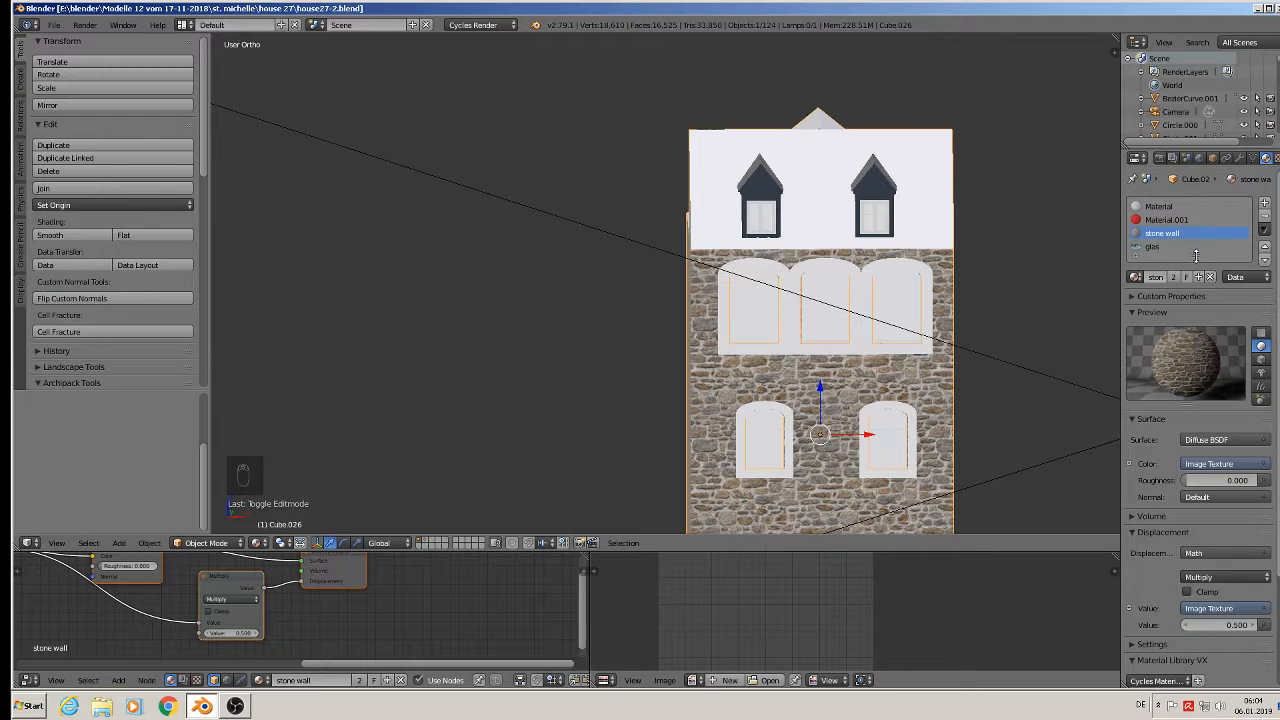
left_click_drag(1195, 256, 1195, 322)
left_click(1265, 205)
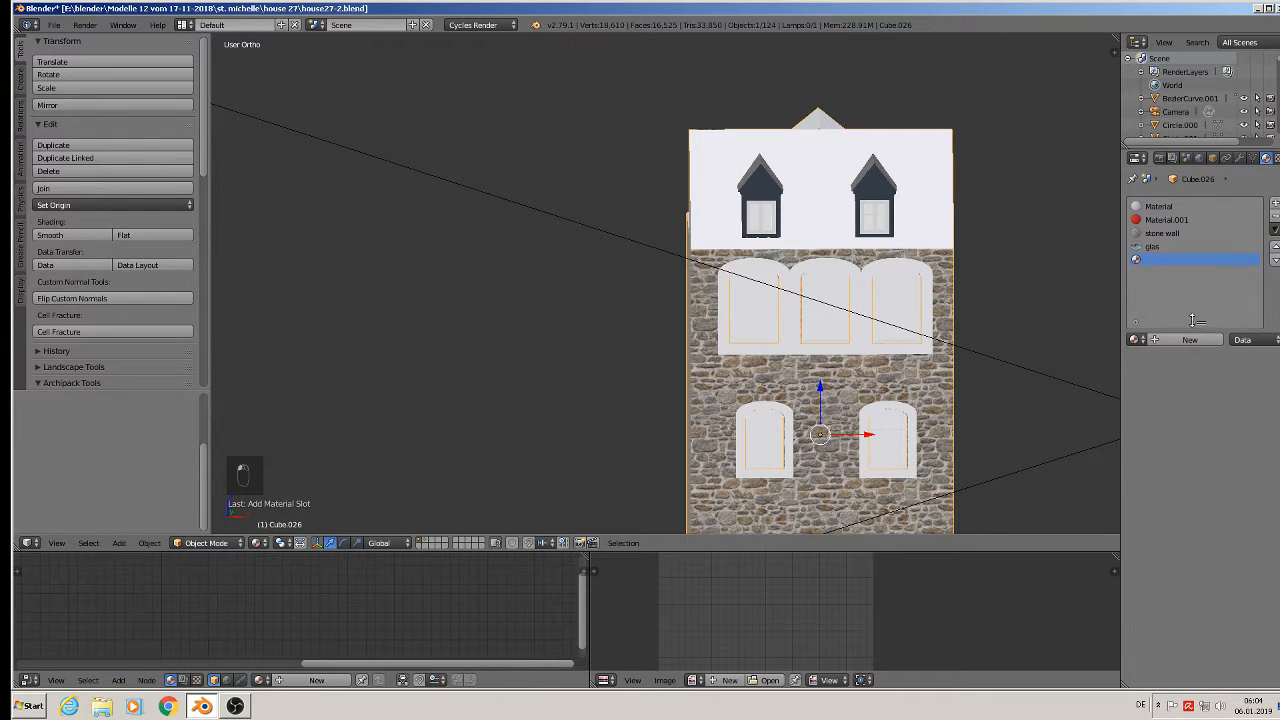
Search the existing materials for "ro" and try rofftiles 2 in the new slot.
left_click(1135, 340)
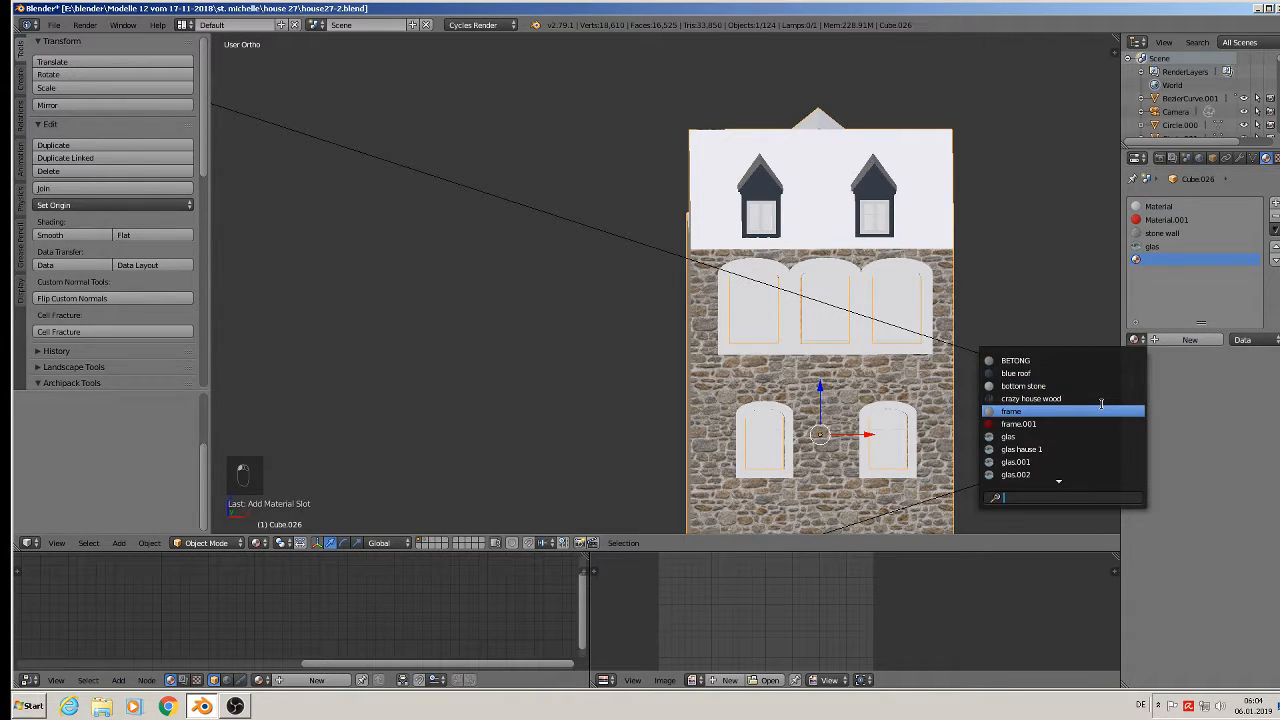
type("r")
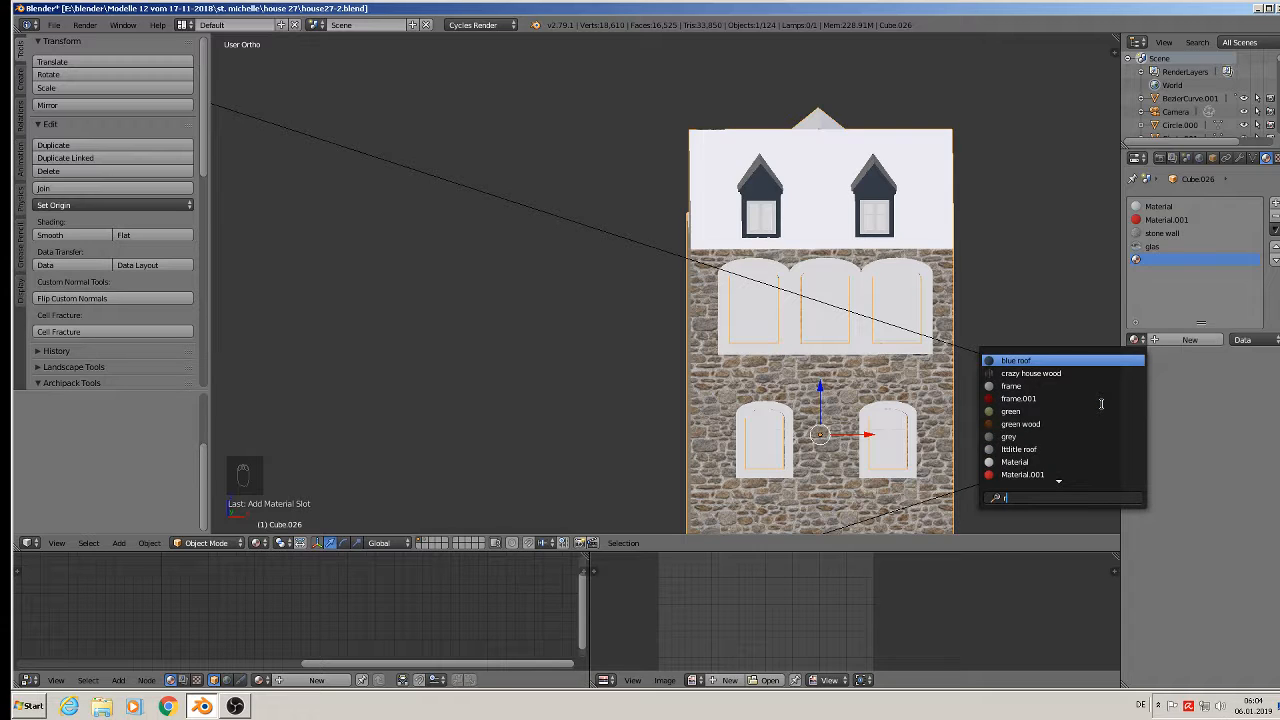
type("o")
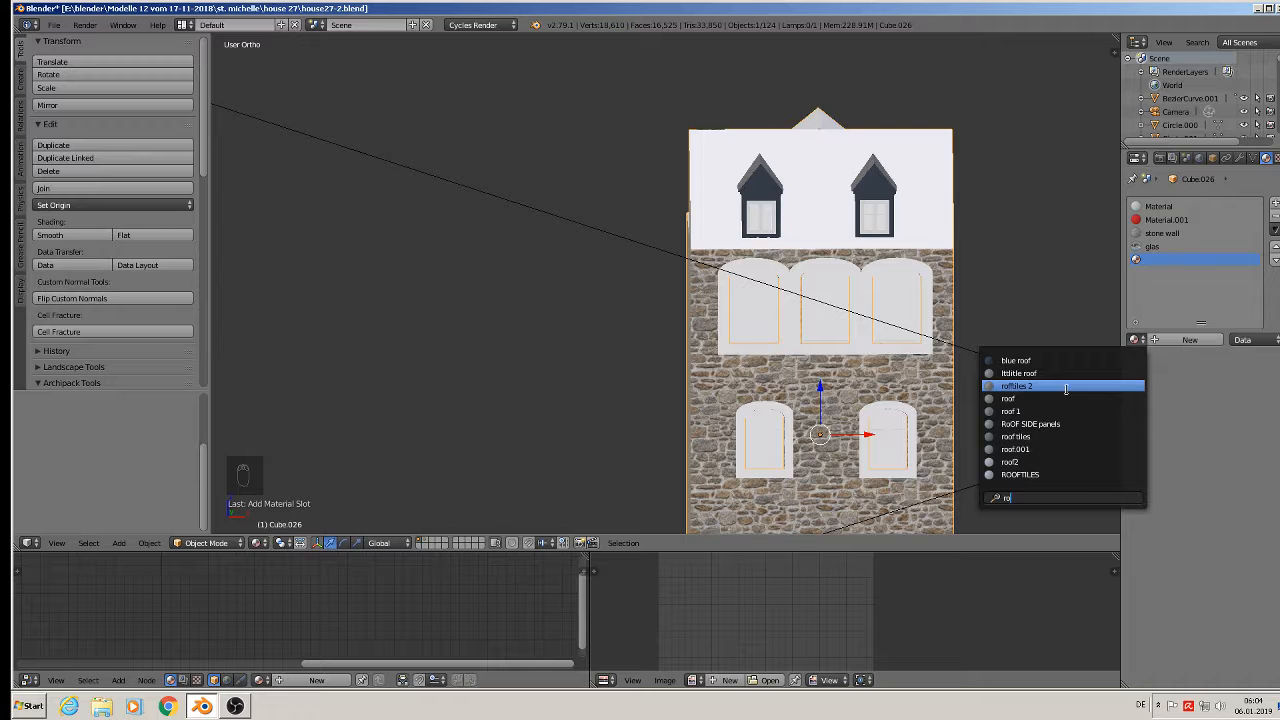
left_click(1066, 387)
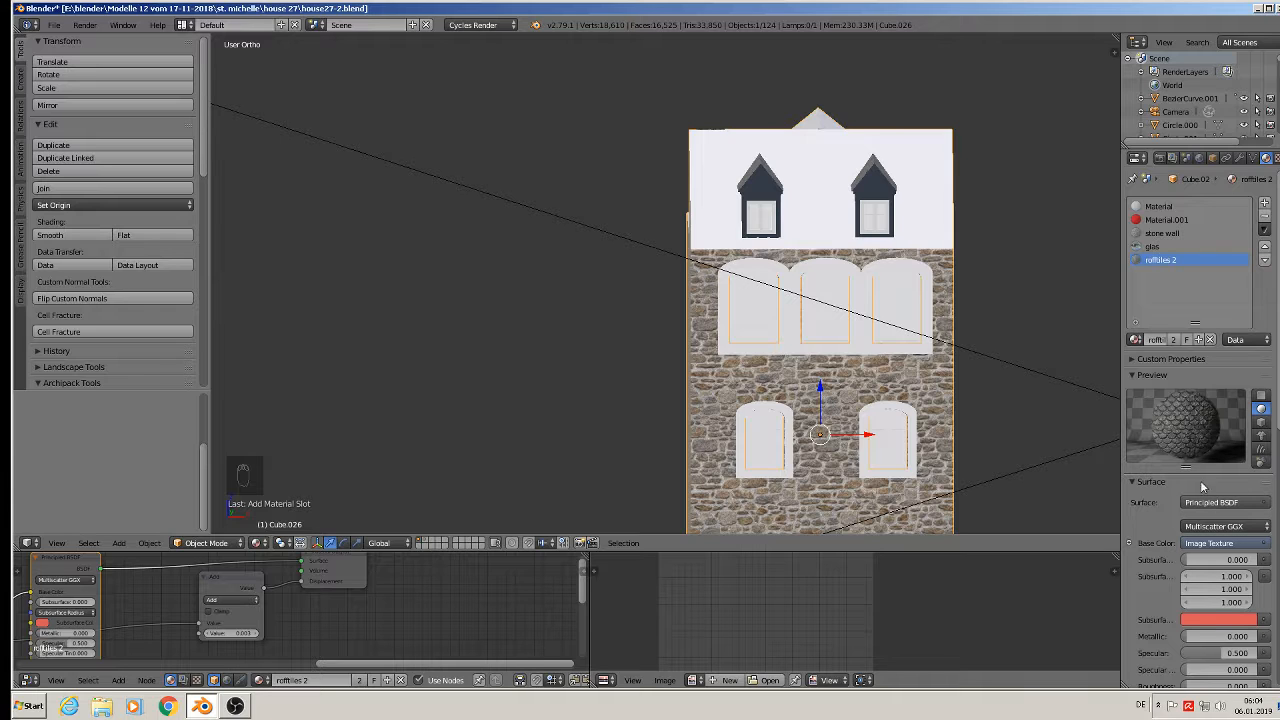
Put the existing roof material in the new slot.
left_click(1136, 339)
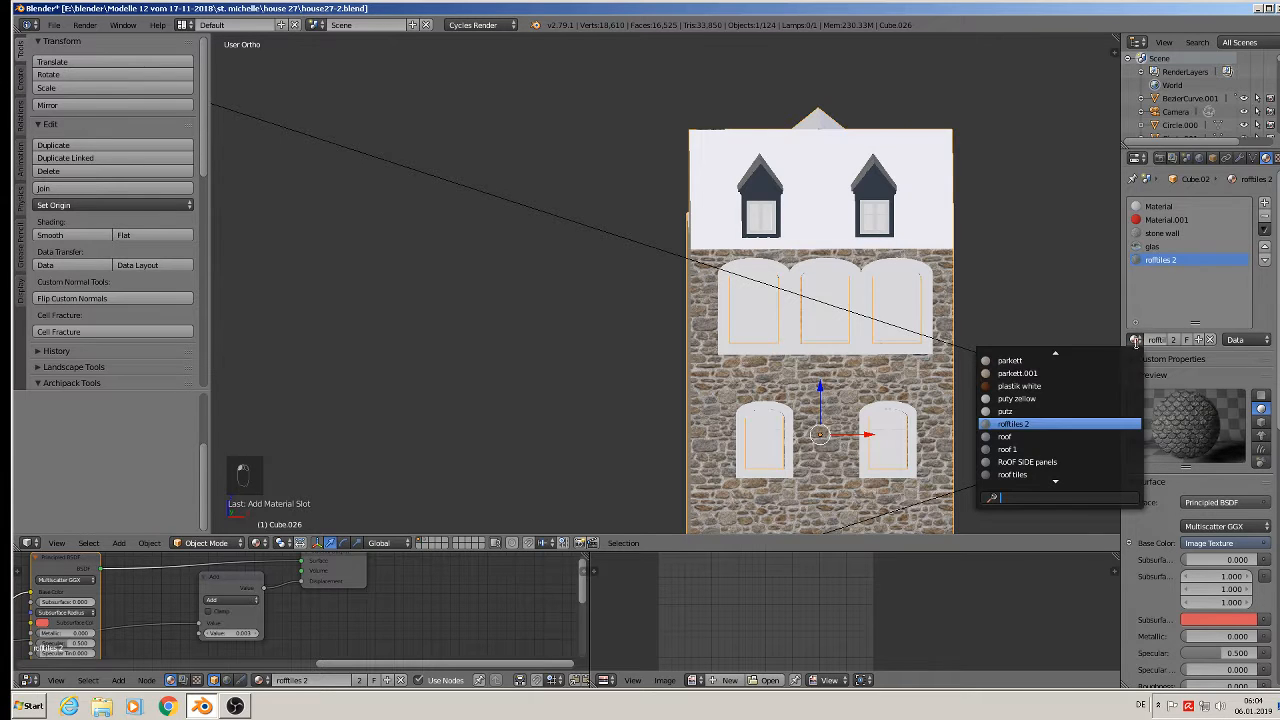
left_click(1101, 438)
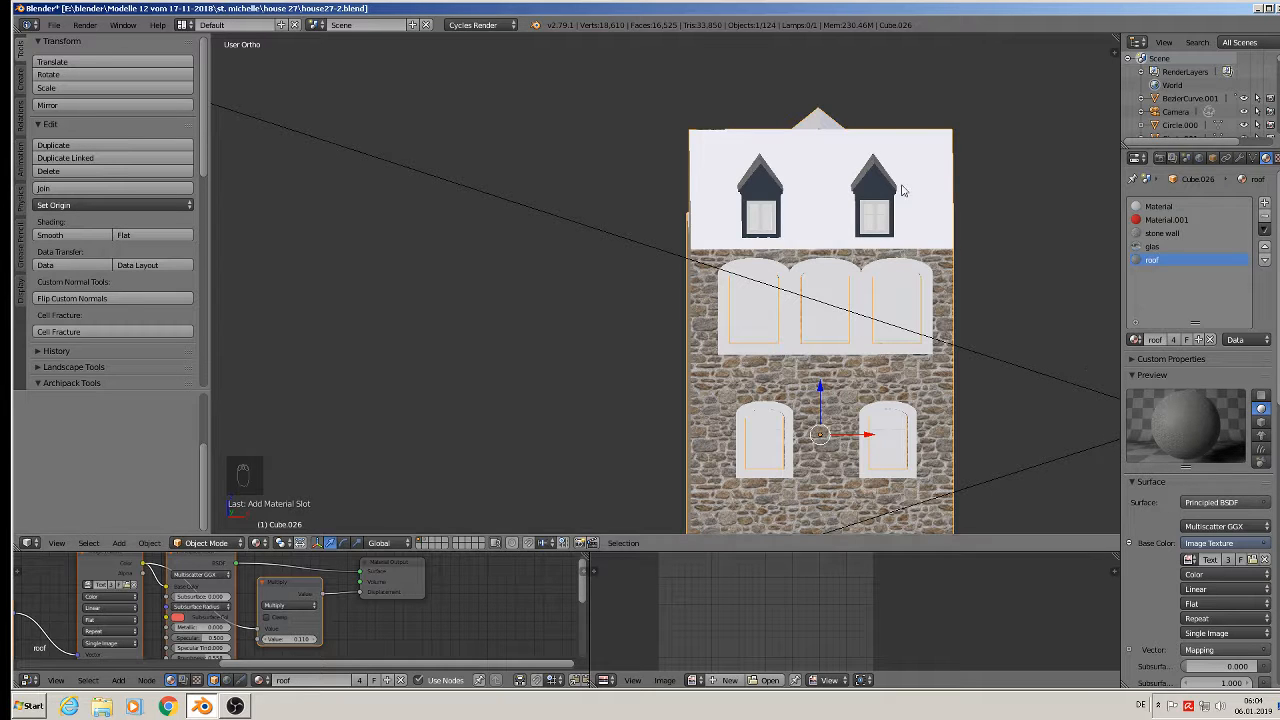
Select both halves of the roof slope behind the dormers and unwrap them with Project From View, facing the slope.
key("Tab")
right_click(803, 190)
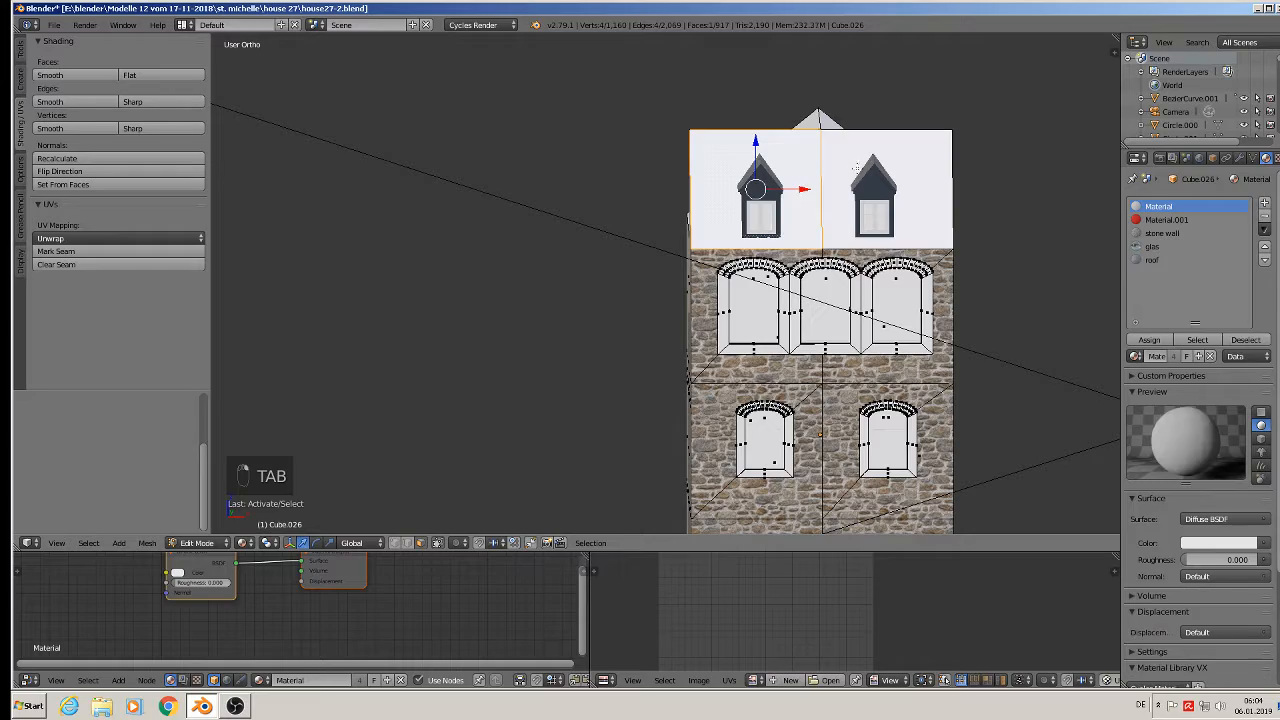
middle_click_drag(908, 296, 648, 290)
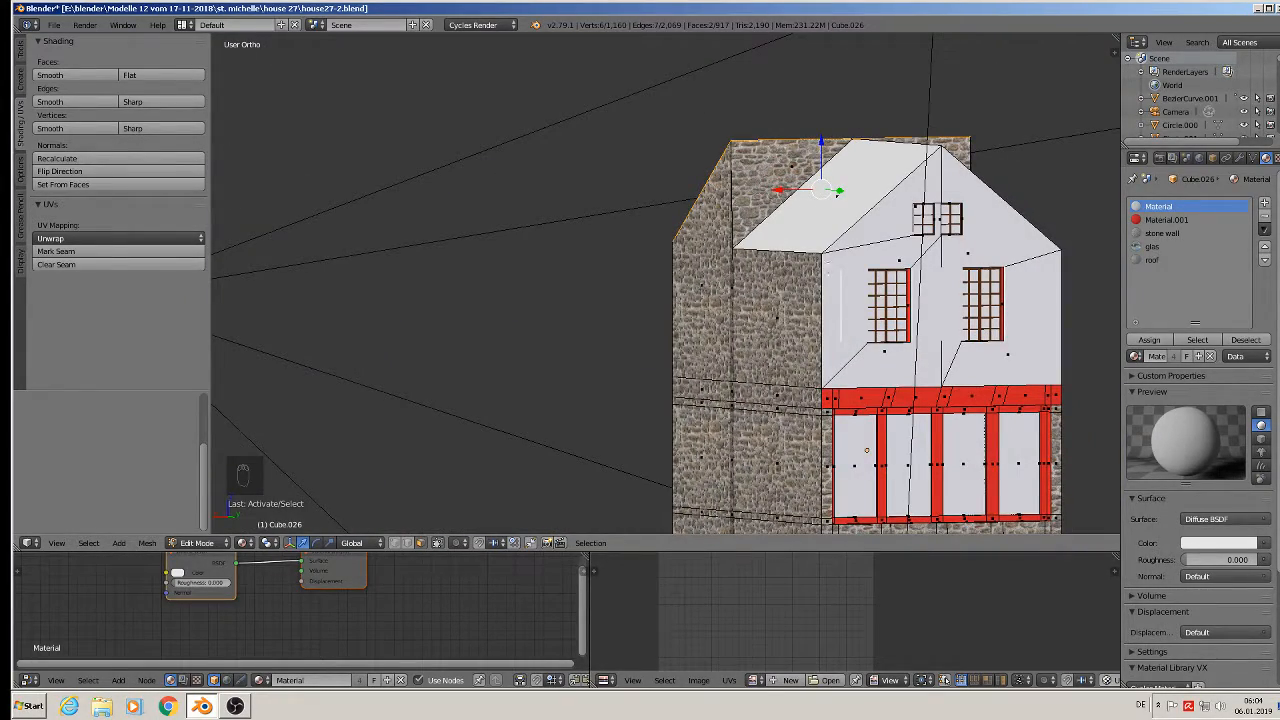
middle_click_drag(700, 343, 962, 346)
key("u")
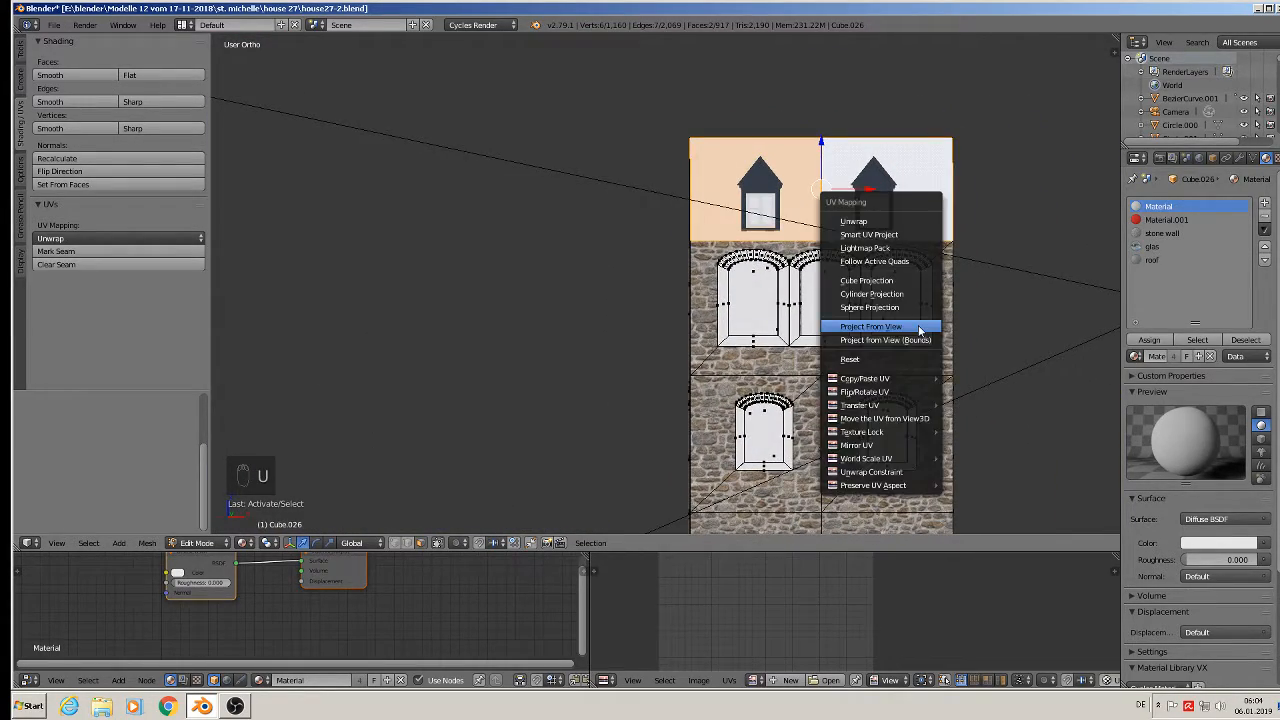
left_click(918, 327)
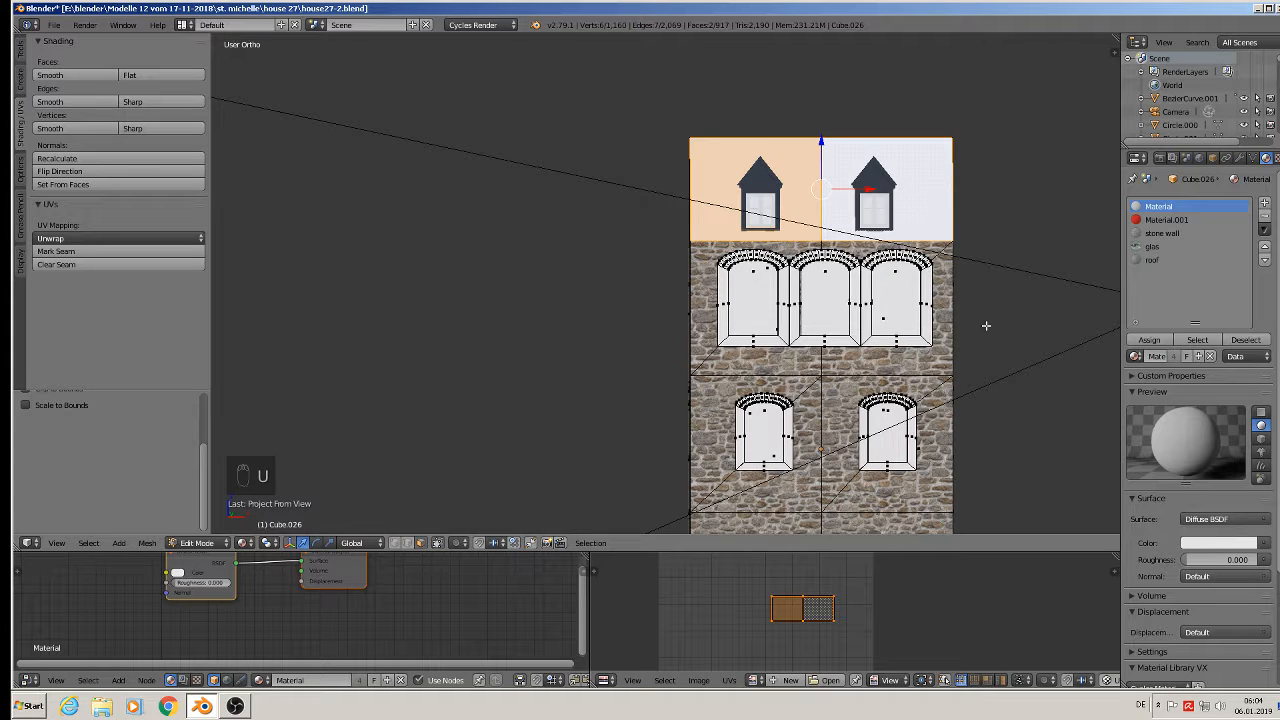
Assign the roof material to the two selected roof faces behind the dormers.
left_click(1154, 260)
left_click(1149, 339)
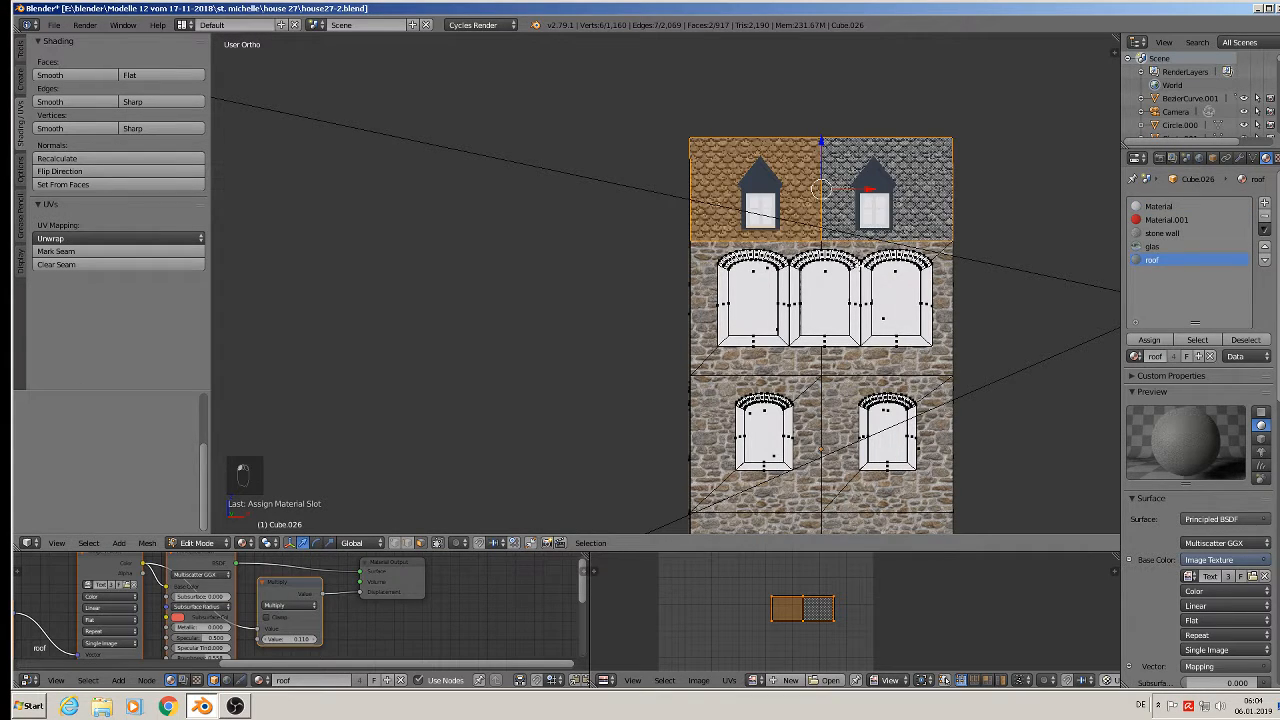
scroll(860, 265, "up", 2)
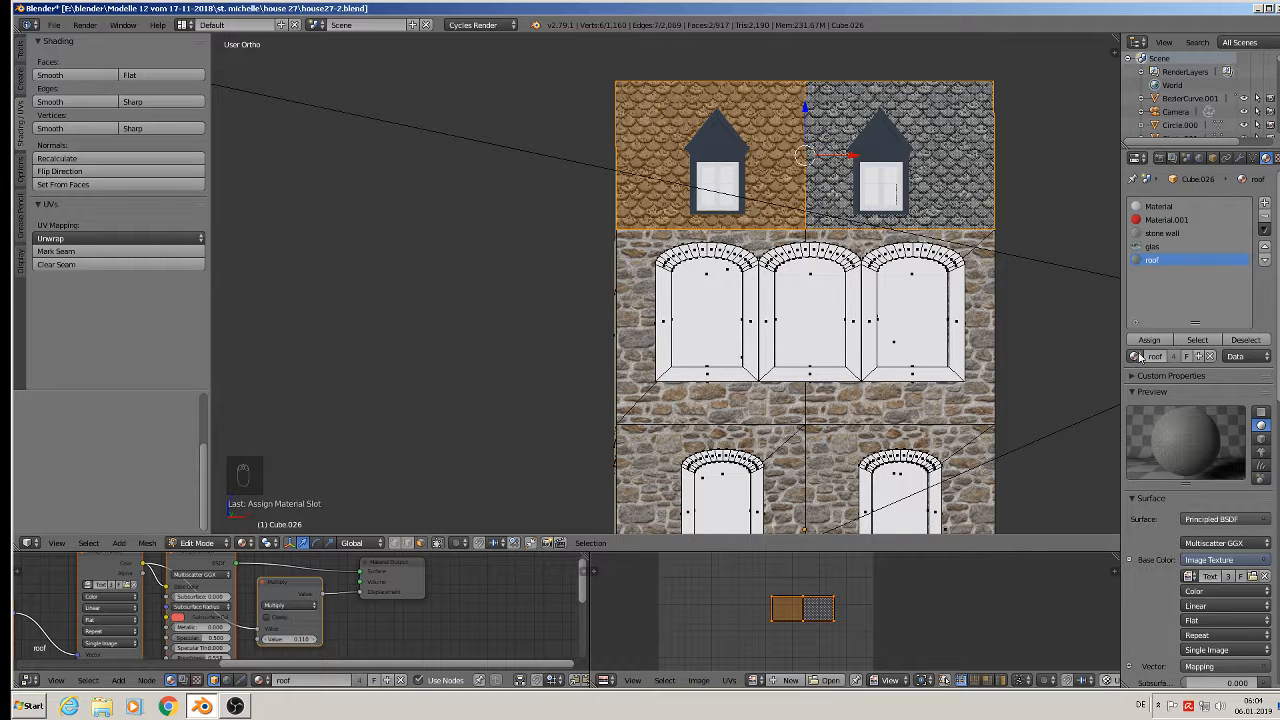
left_click(1265, 216)
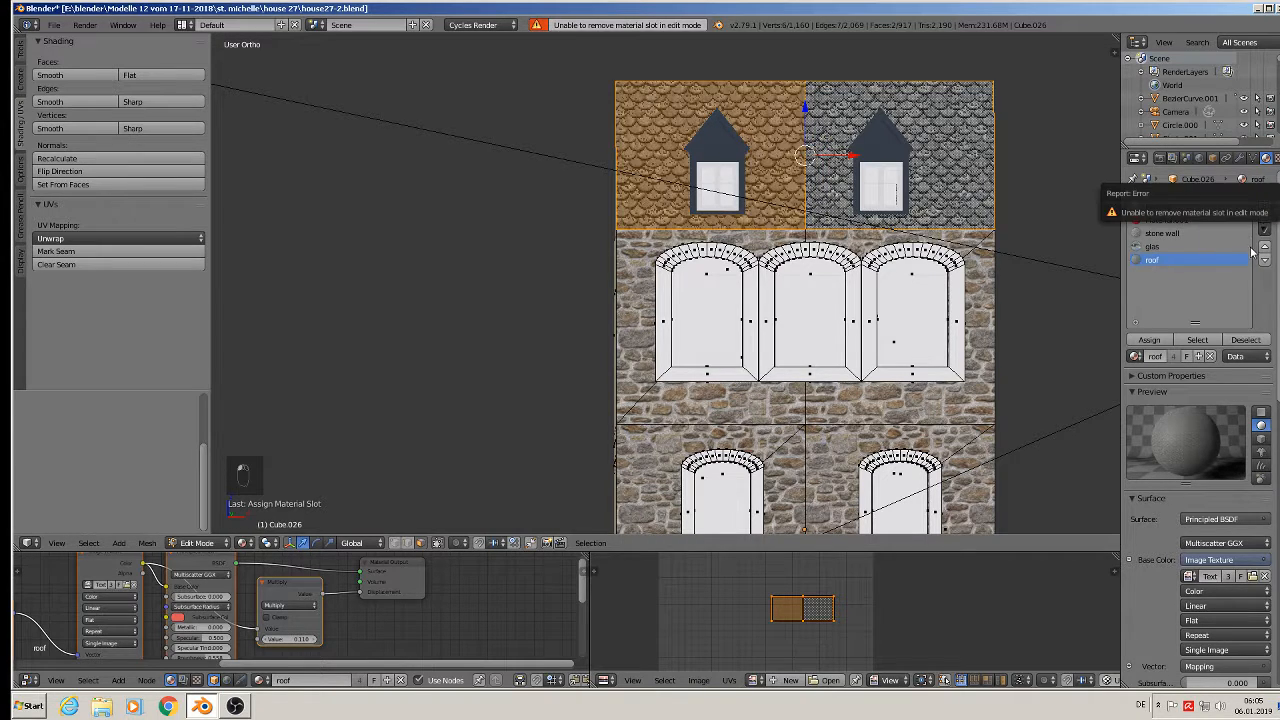
key("Tab")
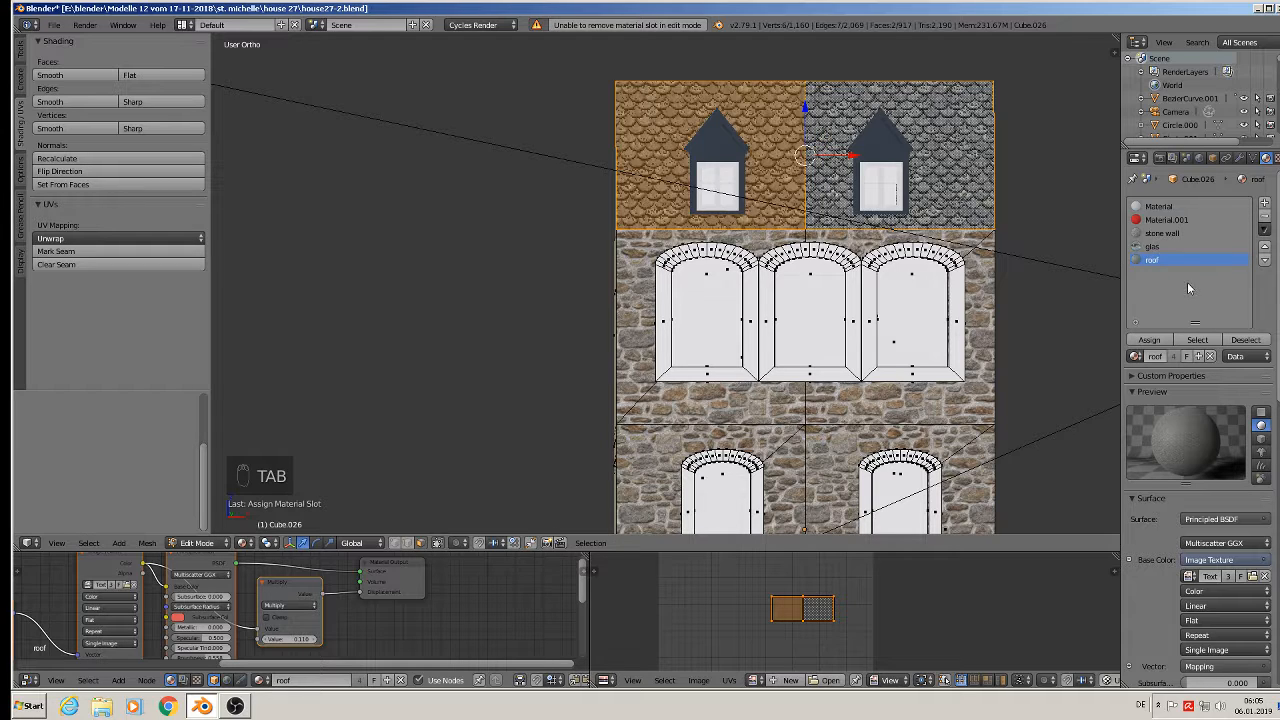
key("s")
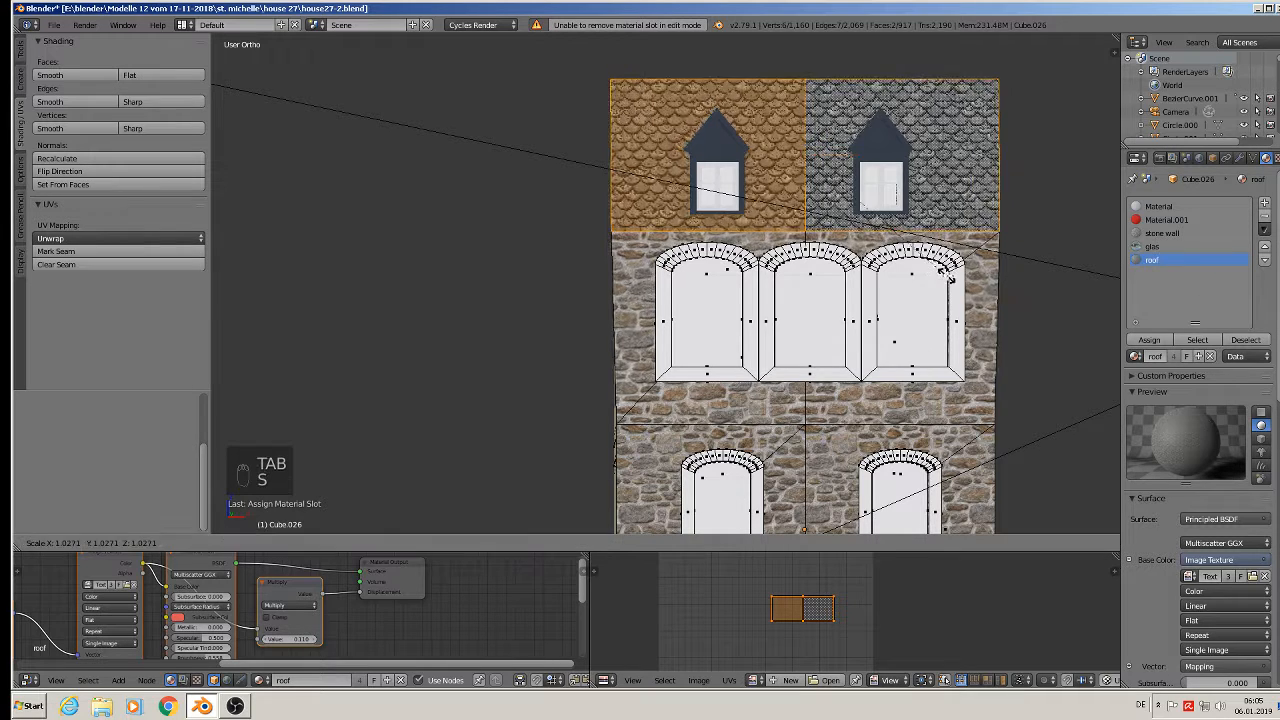
right_click(956, 273)
Scale up the UVs of the dormer-side roof faces for smaller tiles and leave Edit Mode.
key("s")
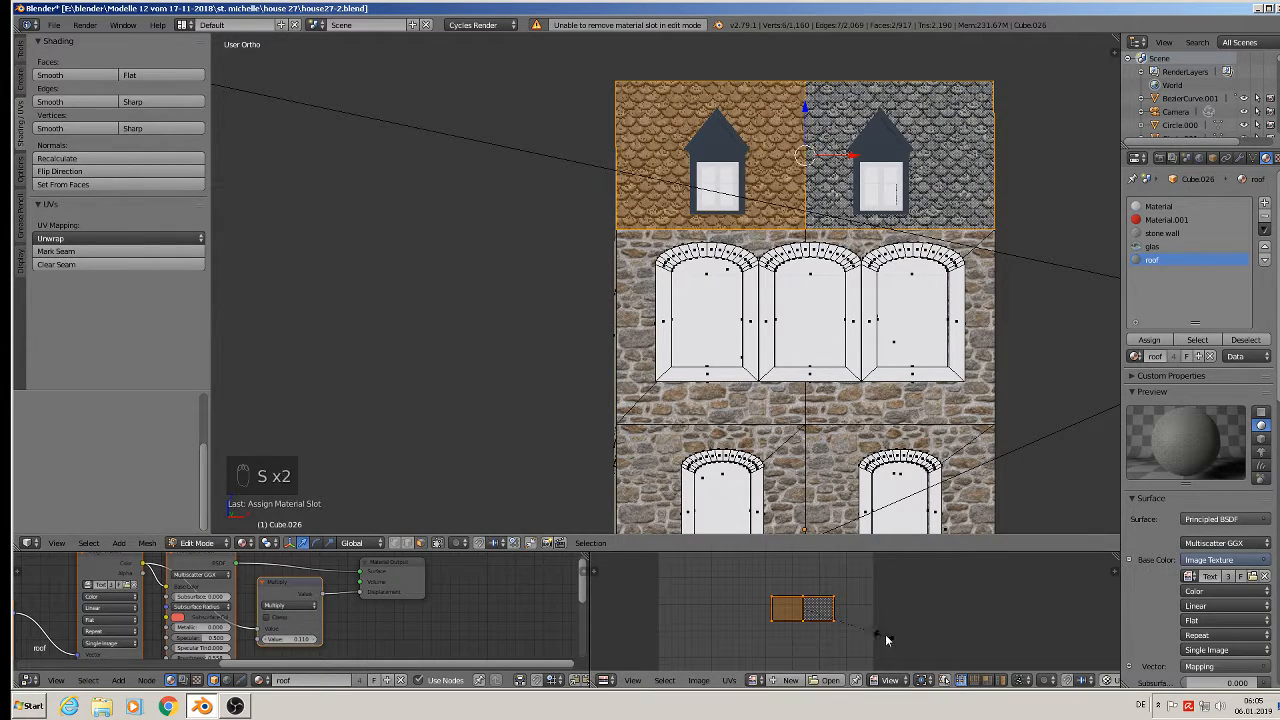
left_click(925, 637)
key("Tab")
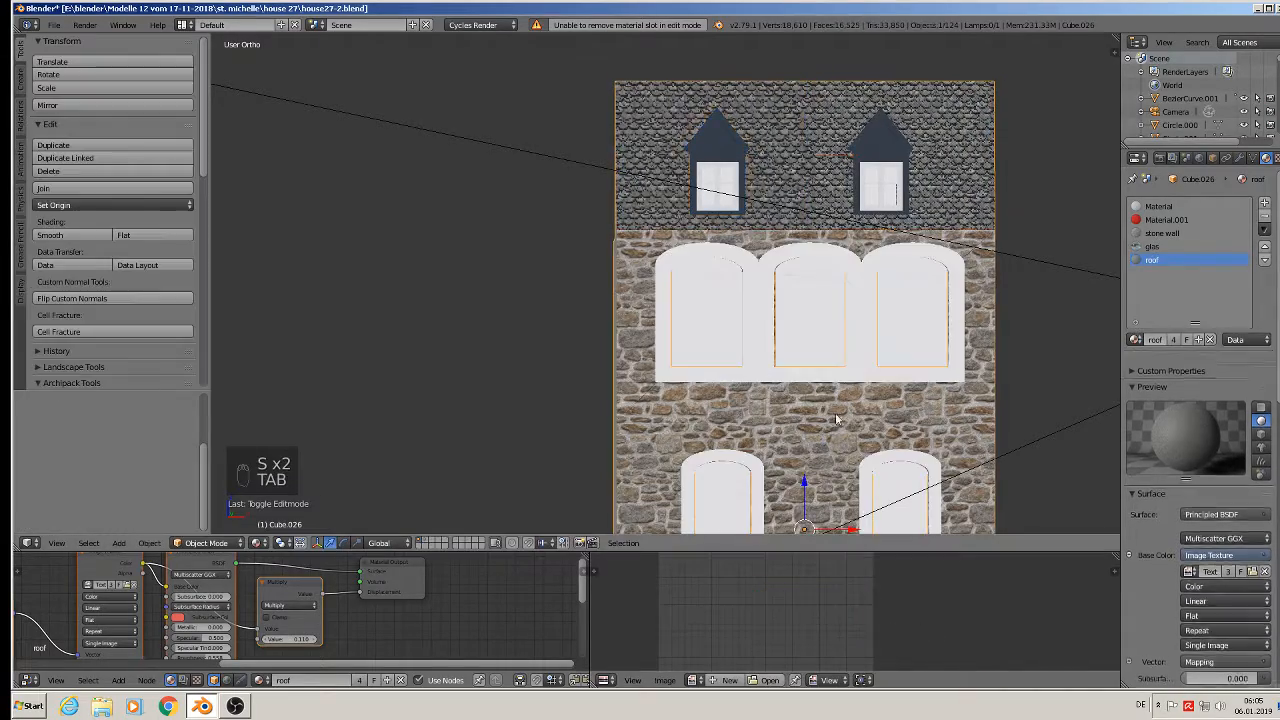
Select both roof slopes of the rear wing and unwrap them with Project From View in the right orthographic view.
middle_click_drag(912, 255, 760, 276)
key("Tab")
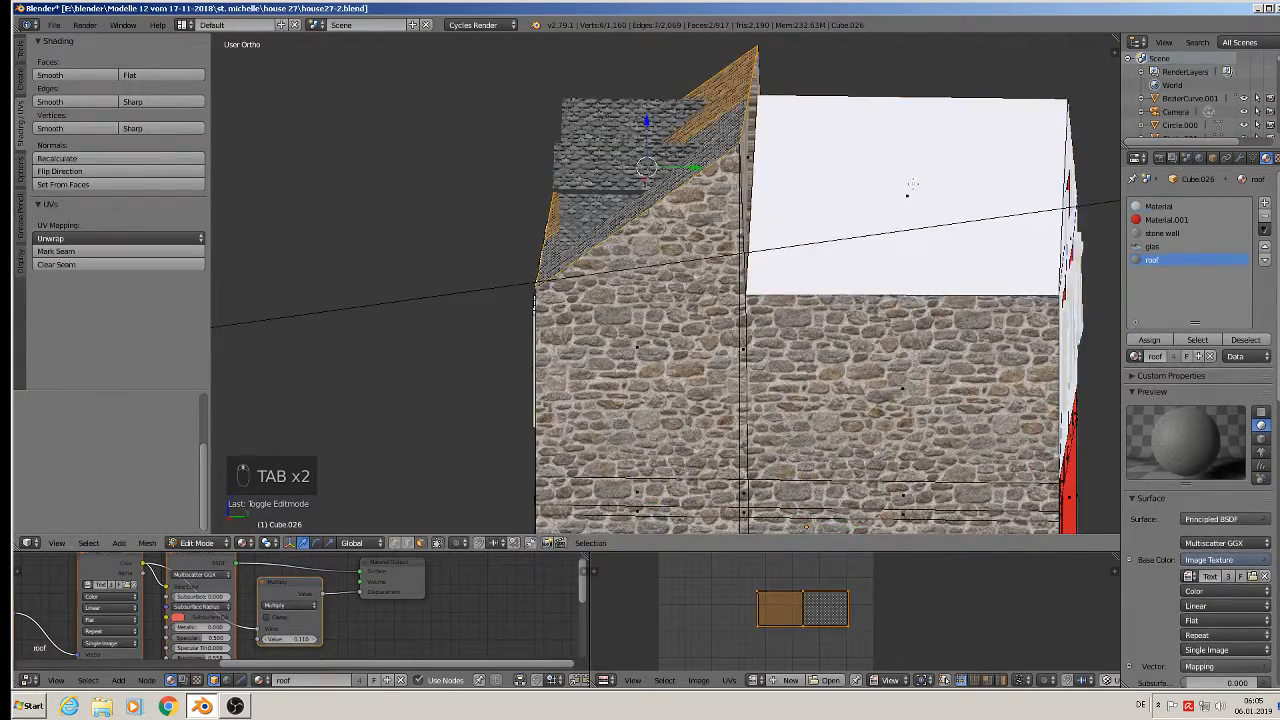
right_click_drag(914, 190, 974, 246)
right_click(1000, 249)
middle_click_drag(1000, 249, 929, 269)
right_click(986, 277)
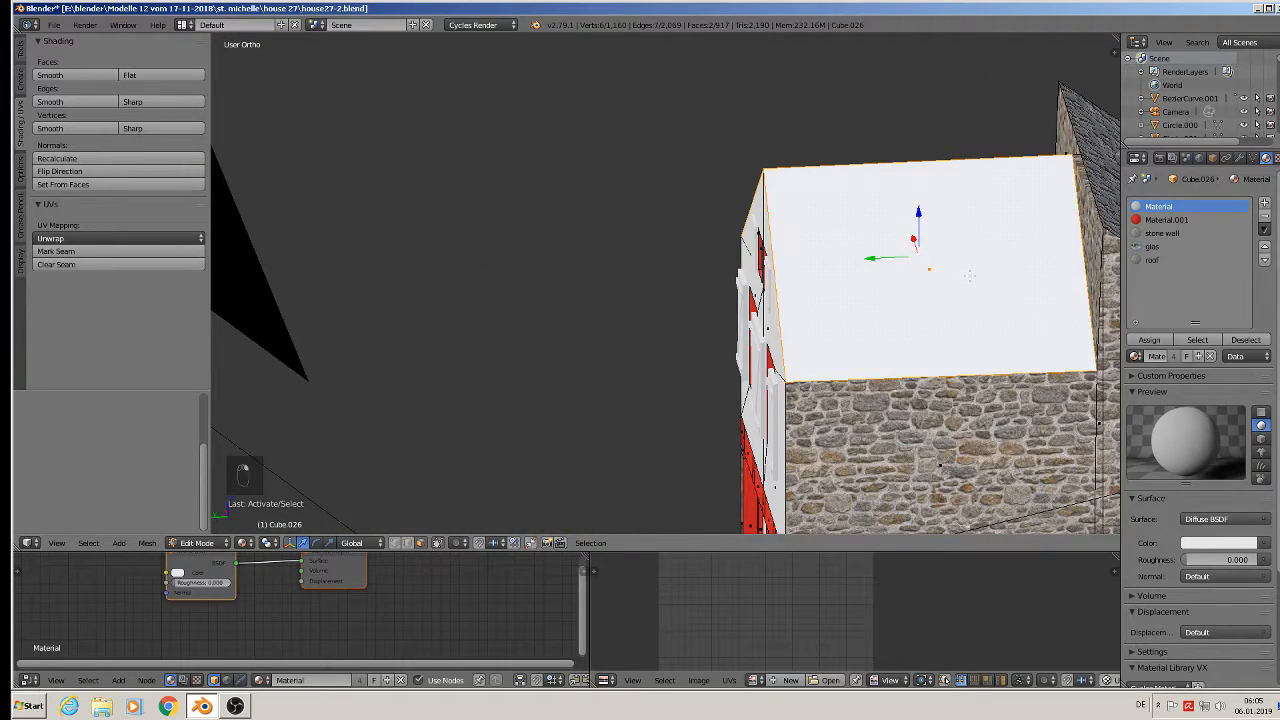
key("KP_3")
key("u")
key("u")
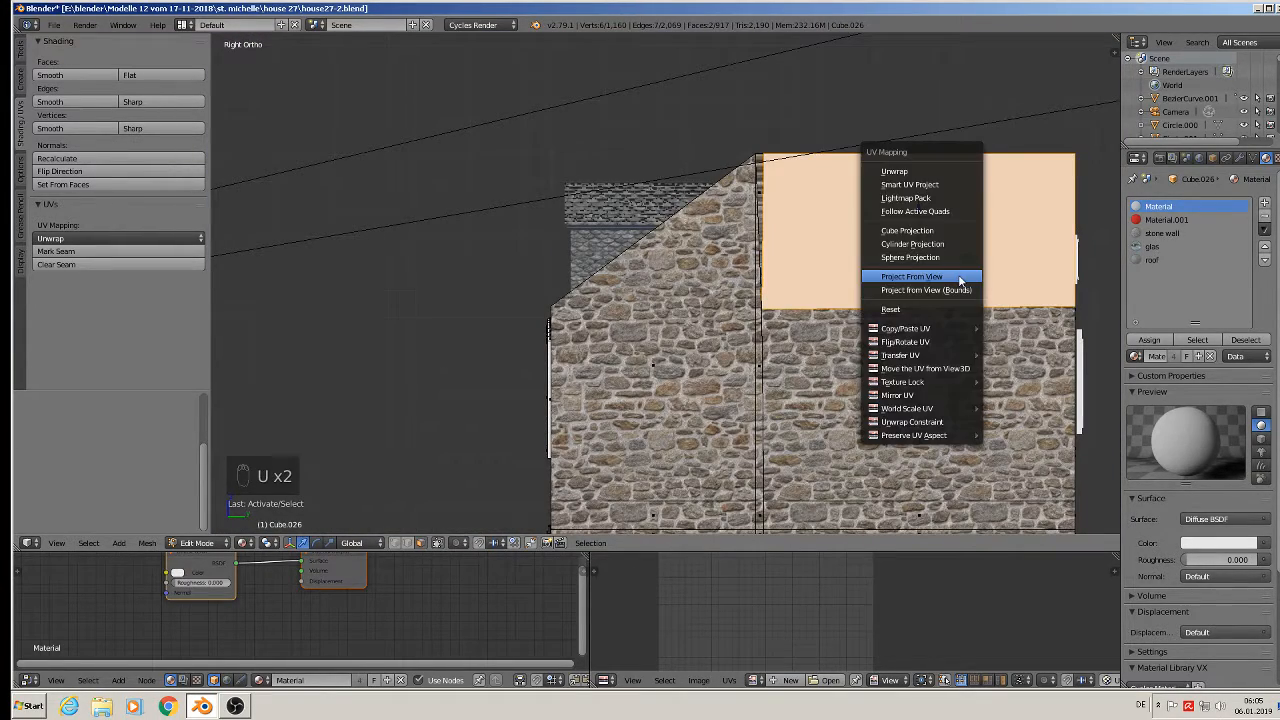
left_click(966, 277)
Assign the roof material to the rear wing's two selected roof slopes.
left_click(1152, 260)
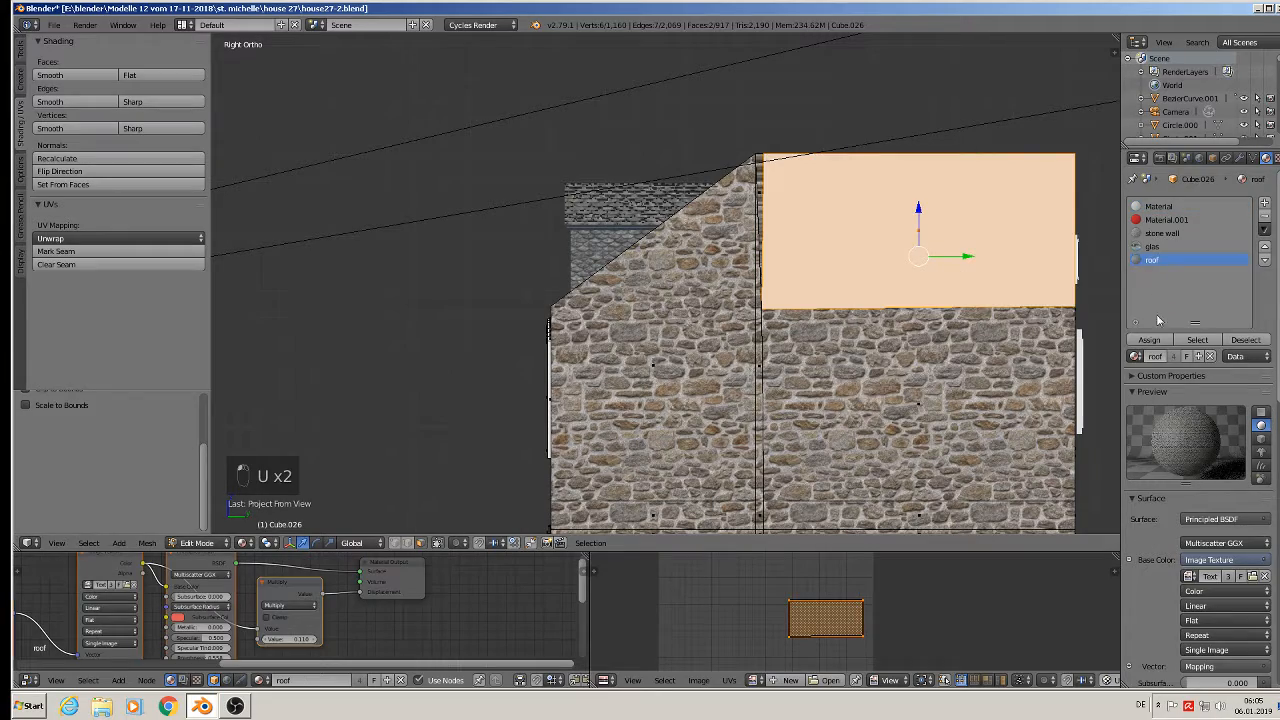
left_click(1149, 340)
middle_click_drag(907, 514, 940, 530)
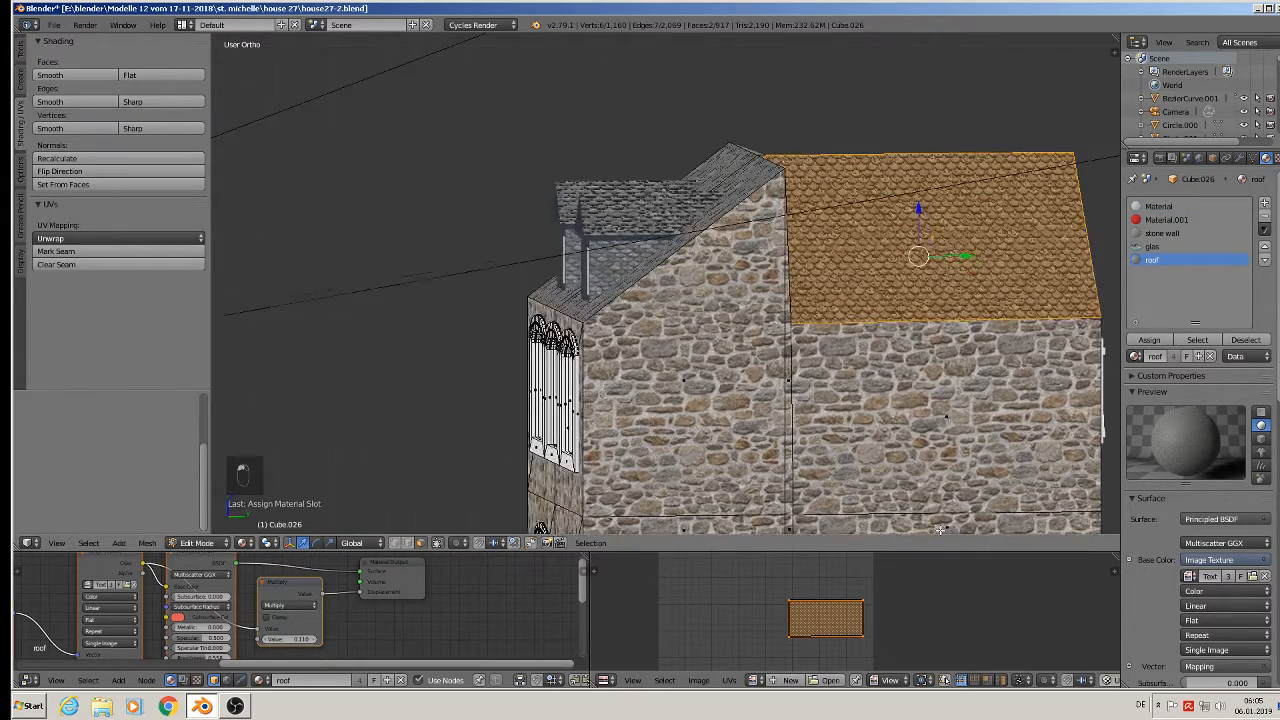
middle_click_drag(859, 432, 905, 457)
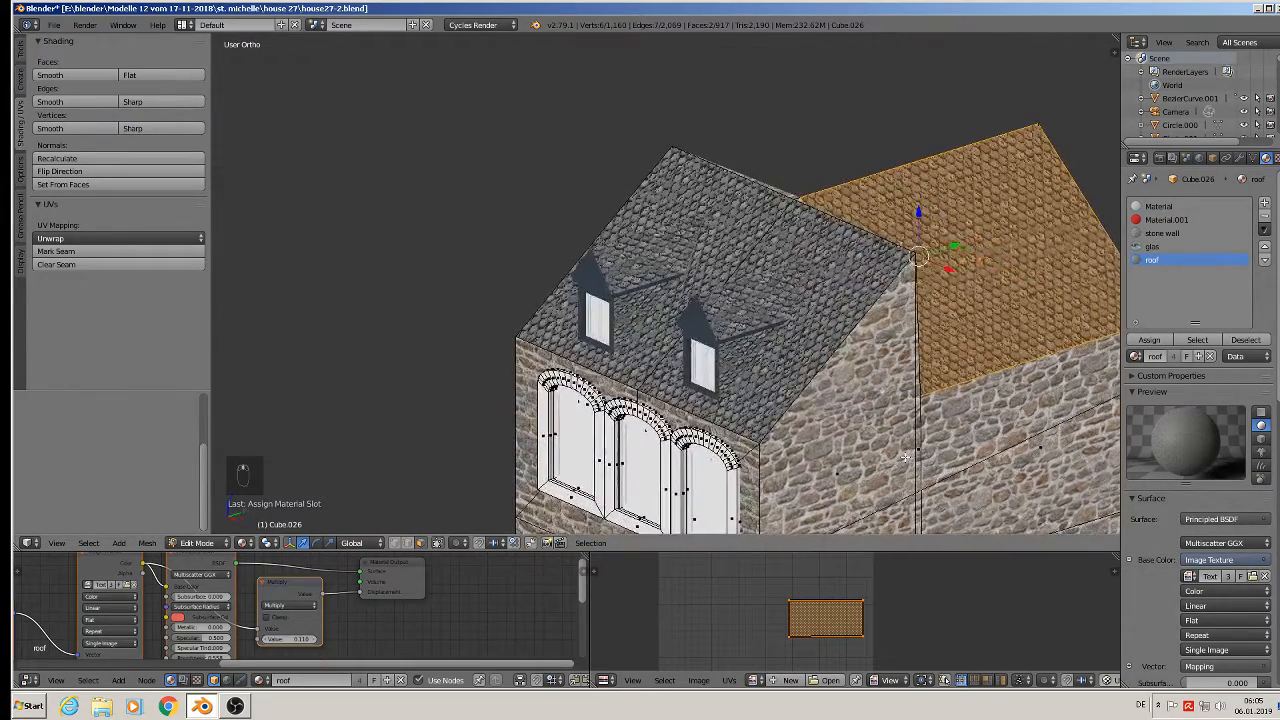
Leave Edit Mode, deselect everything and save the house27-2.blend file.
key("Tab")
key("a")
key("a")
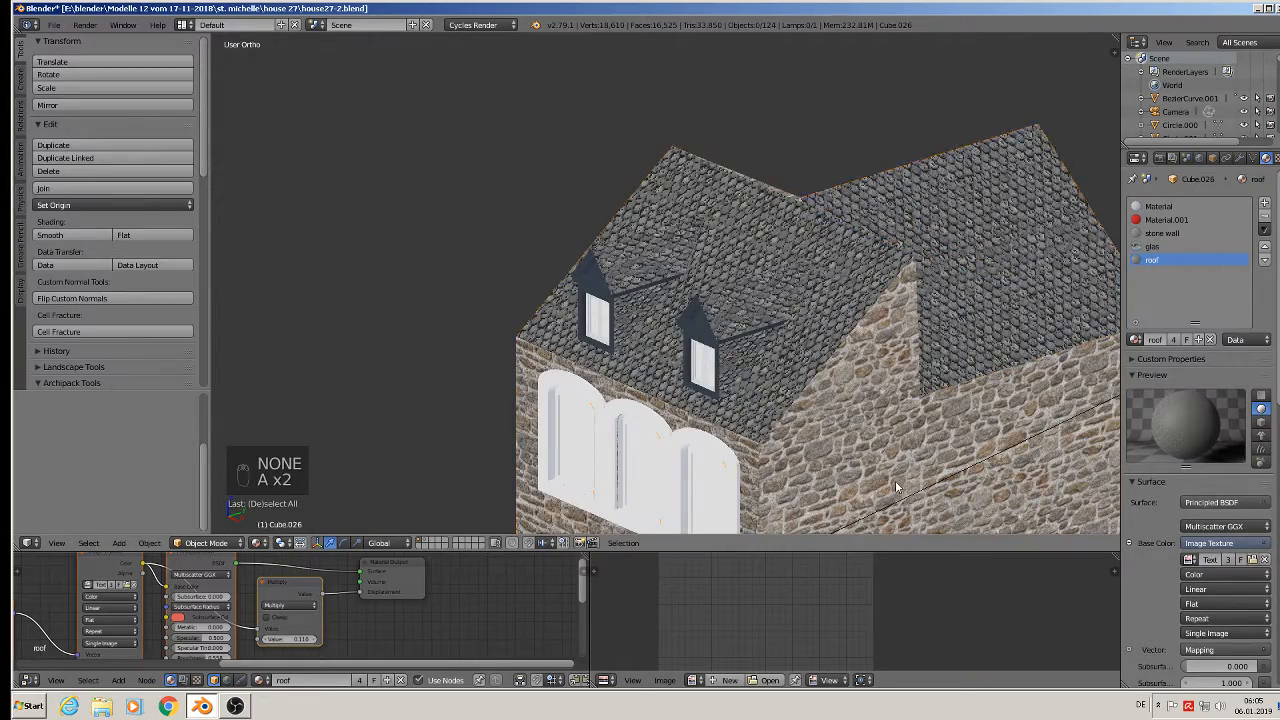
scroll(882, 465, "down", 3)
middle_click_drag(882, 465, 706, 280)
left_click(55, 25)
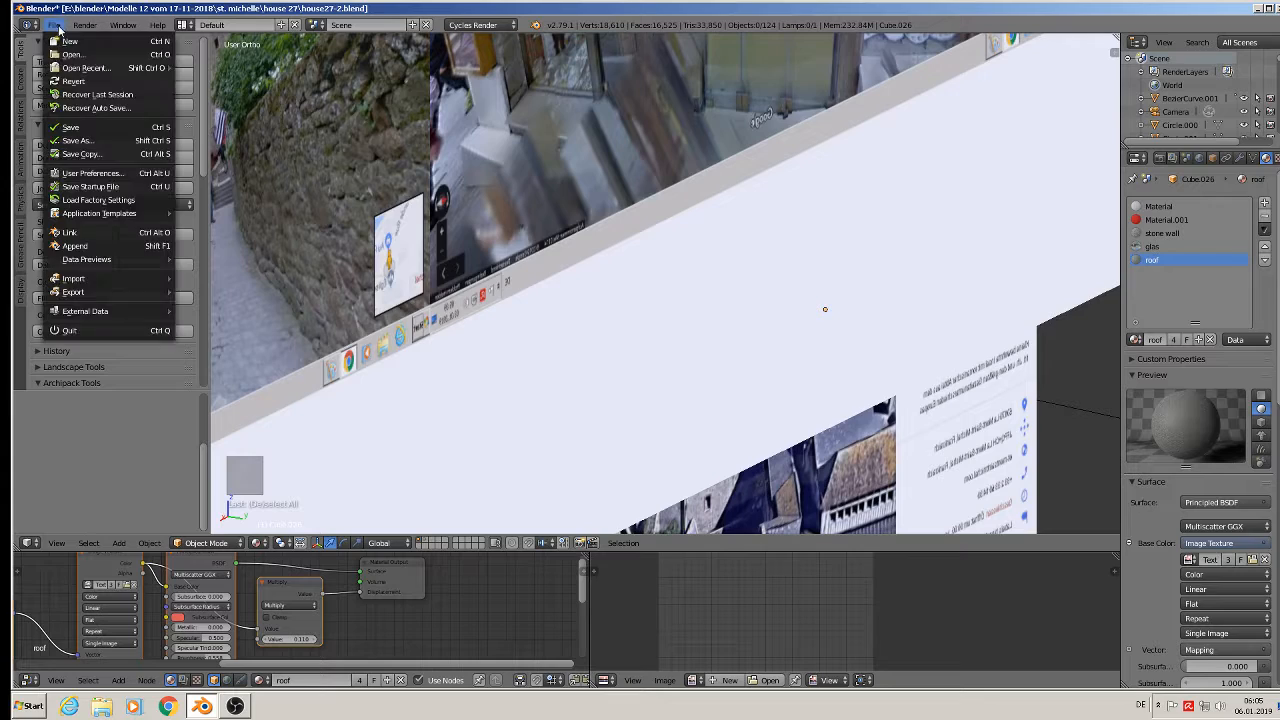
left_click(92, 133)
Add a material slot to the house, search the existing materials for "pu" and put putz in it.
middle_click_drag(826, 306, 868, 328)
scroll(868, 328, "up", 7)
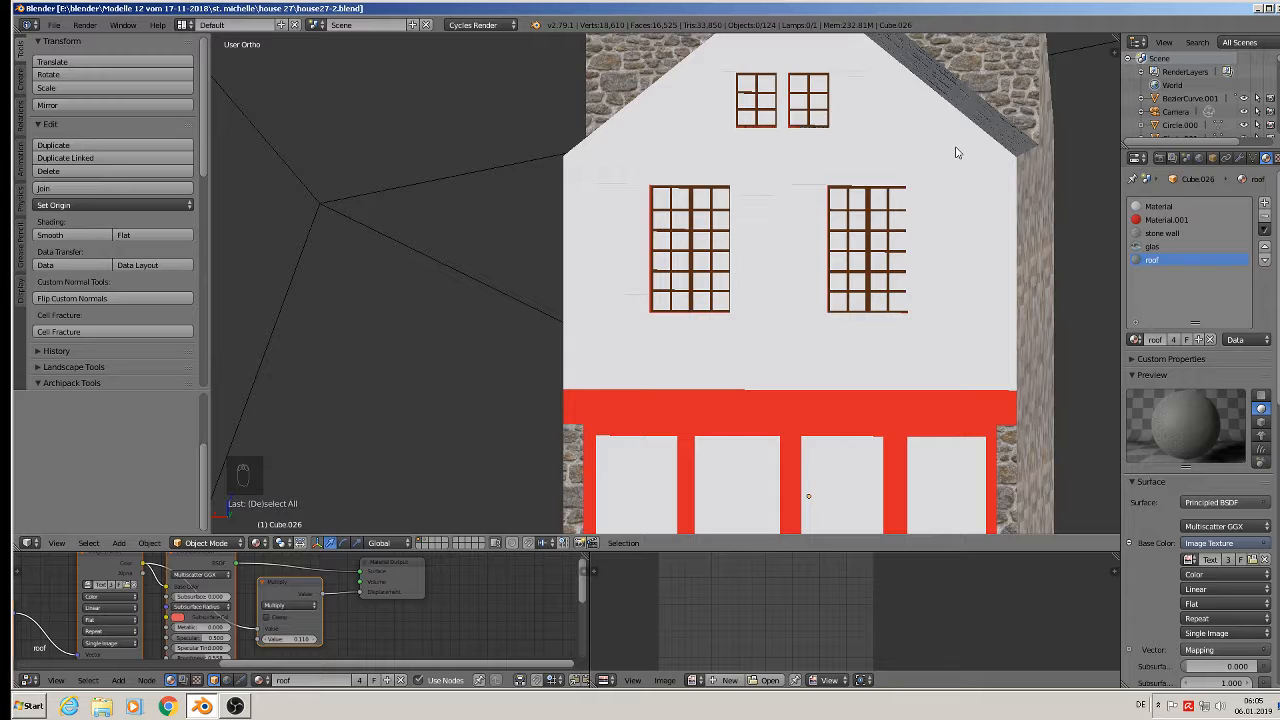
left_click(1265, 203)
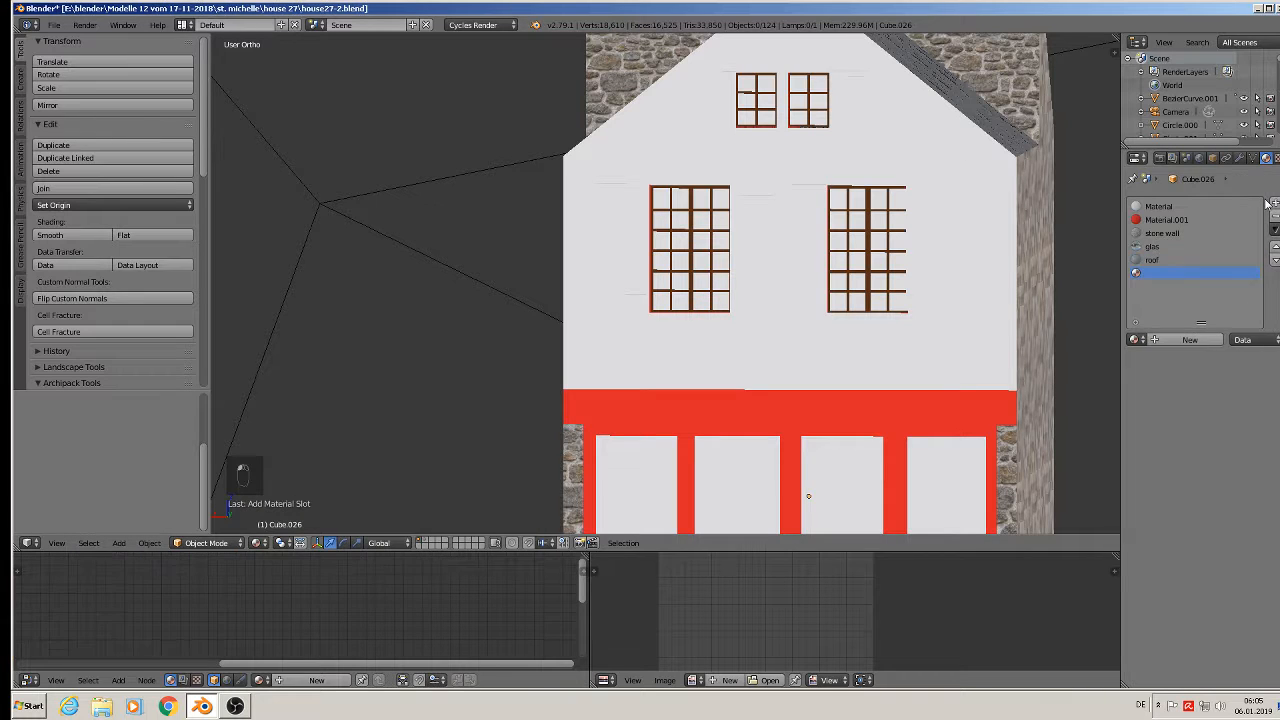
left_click(1135, 340)
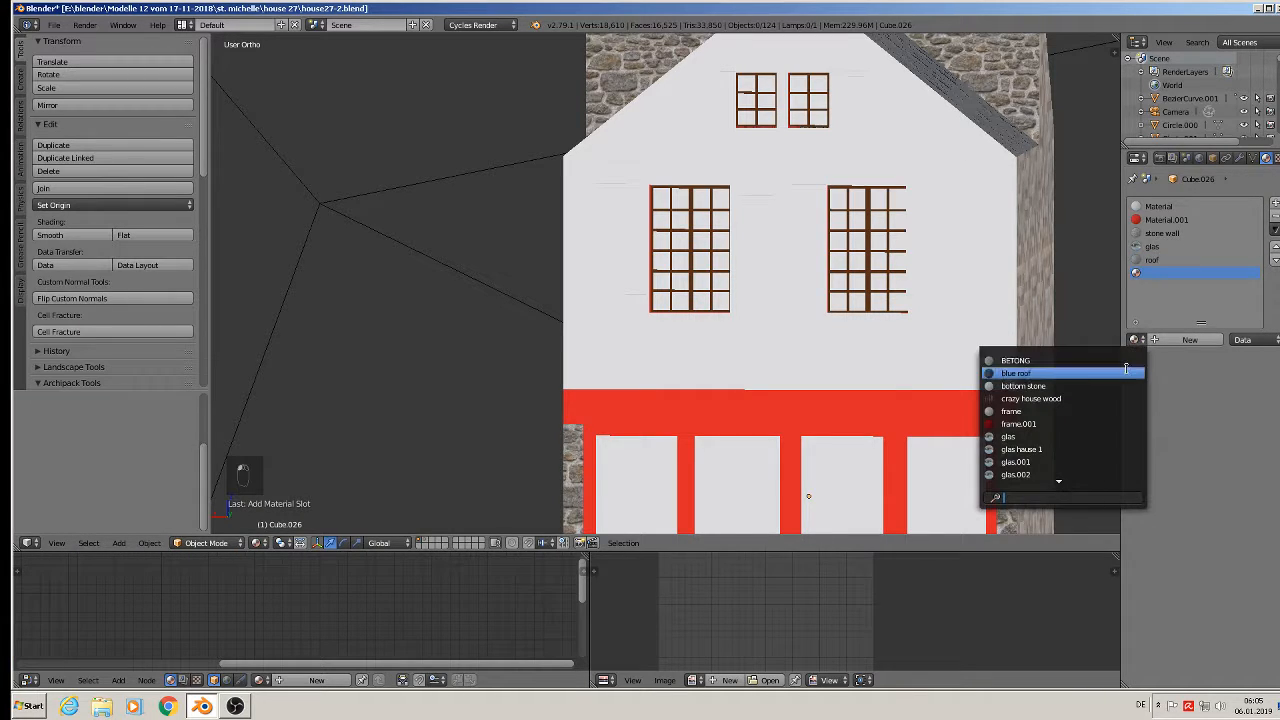
type("pu")
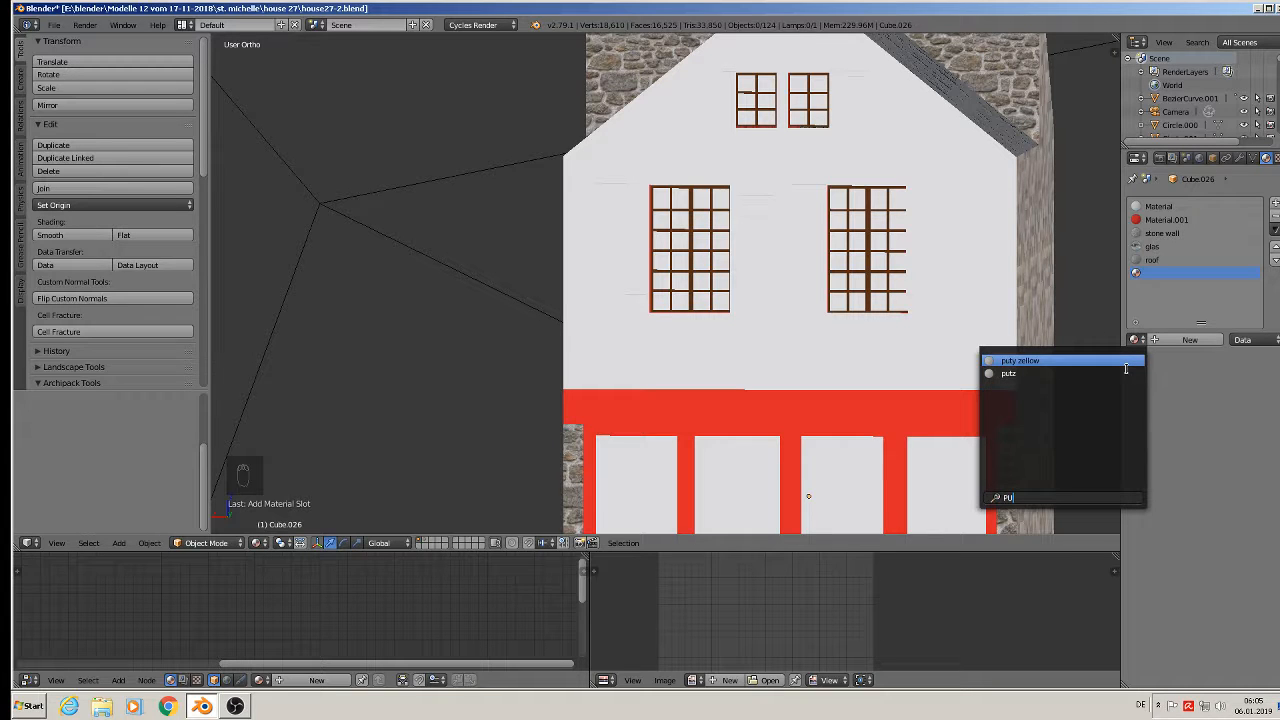
left_click(1125, 371)
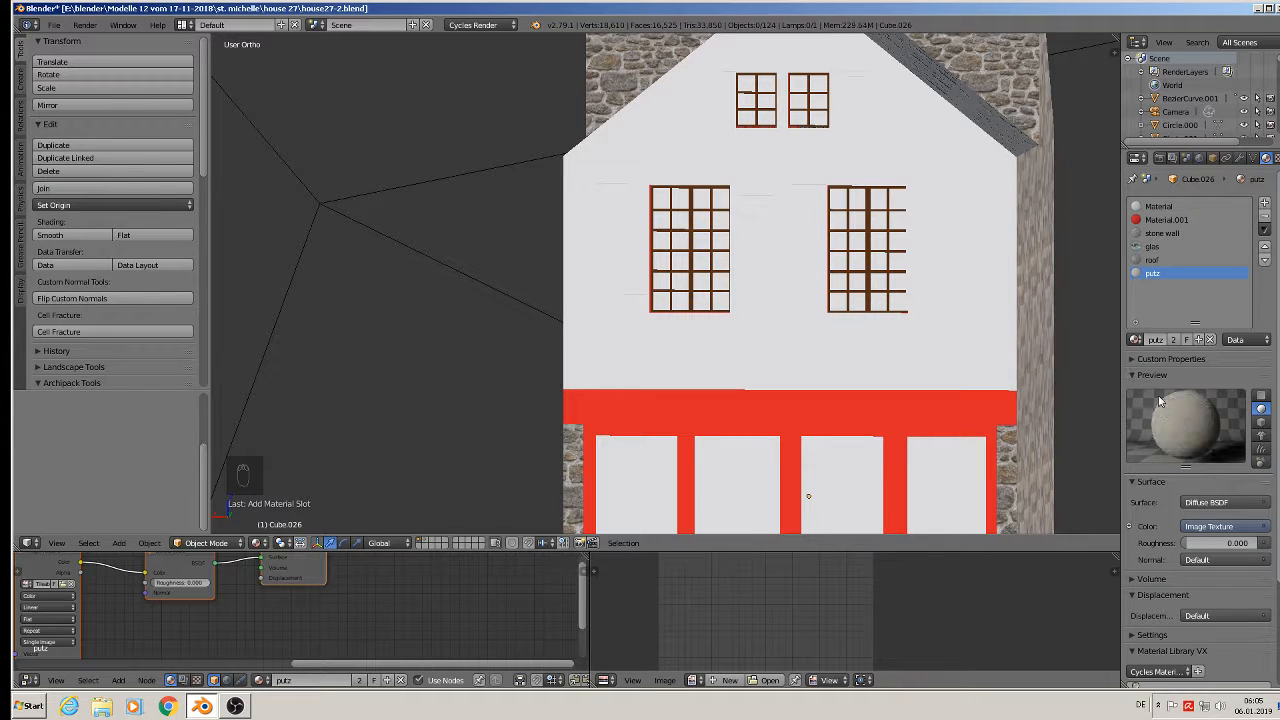
Select the five white gable wall faces around the windows and unwrap them with Project From View, facing the gable.
middle_click_drag(852, 130, 876, 135)
key("Tab")
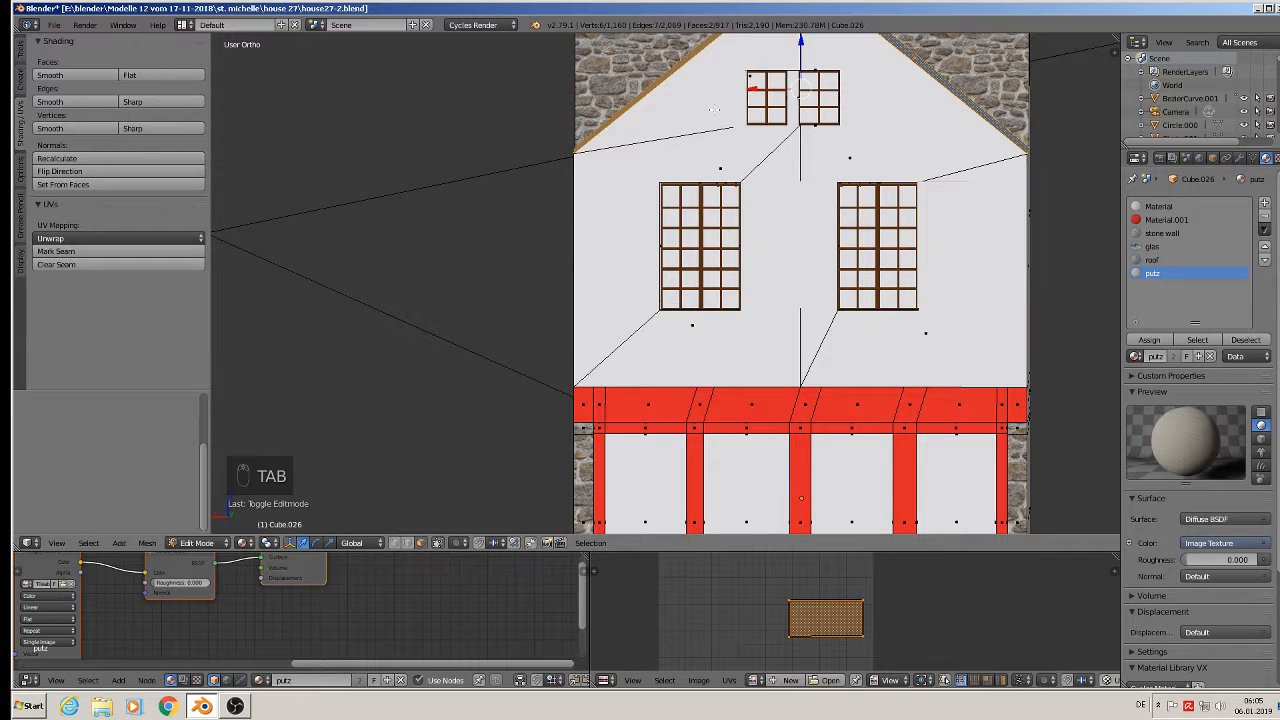
right_click(704, 117)
right_click(703, 164, "shift")
right_click(878, 160, "shift")
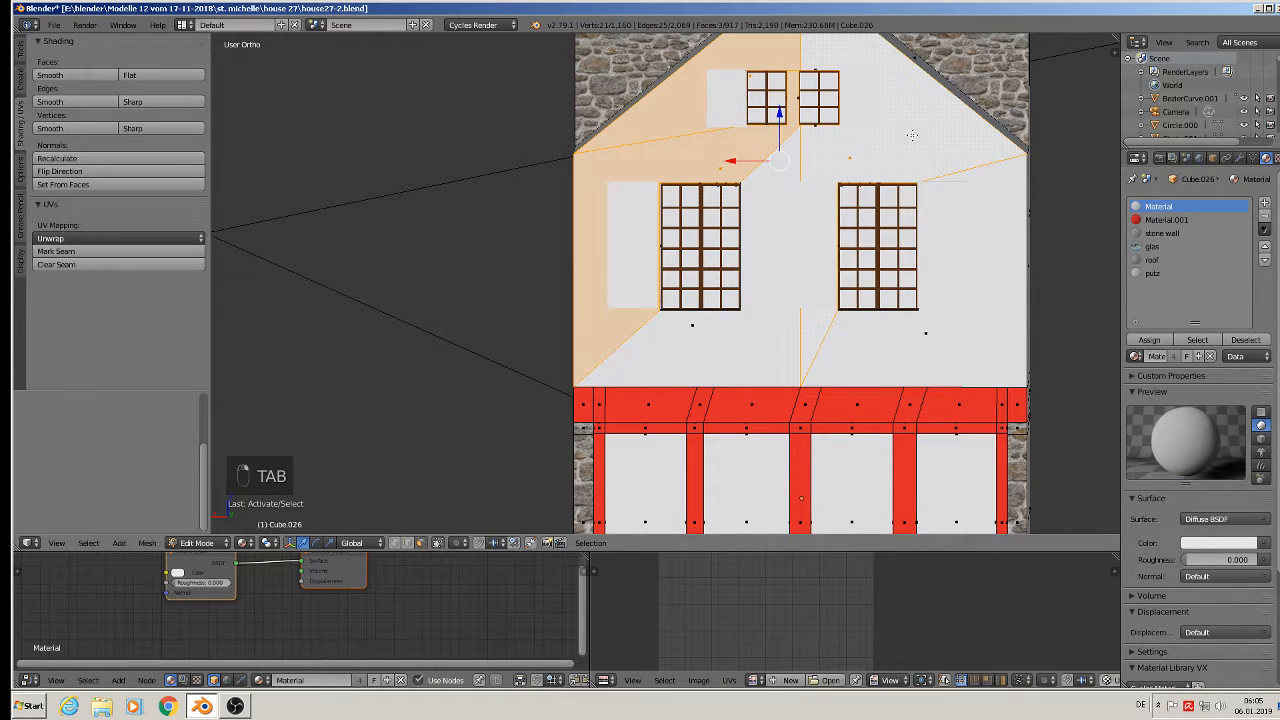
right_click(783, 370, "shift")
right_click(919, 348, "shift")
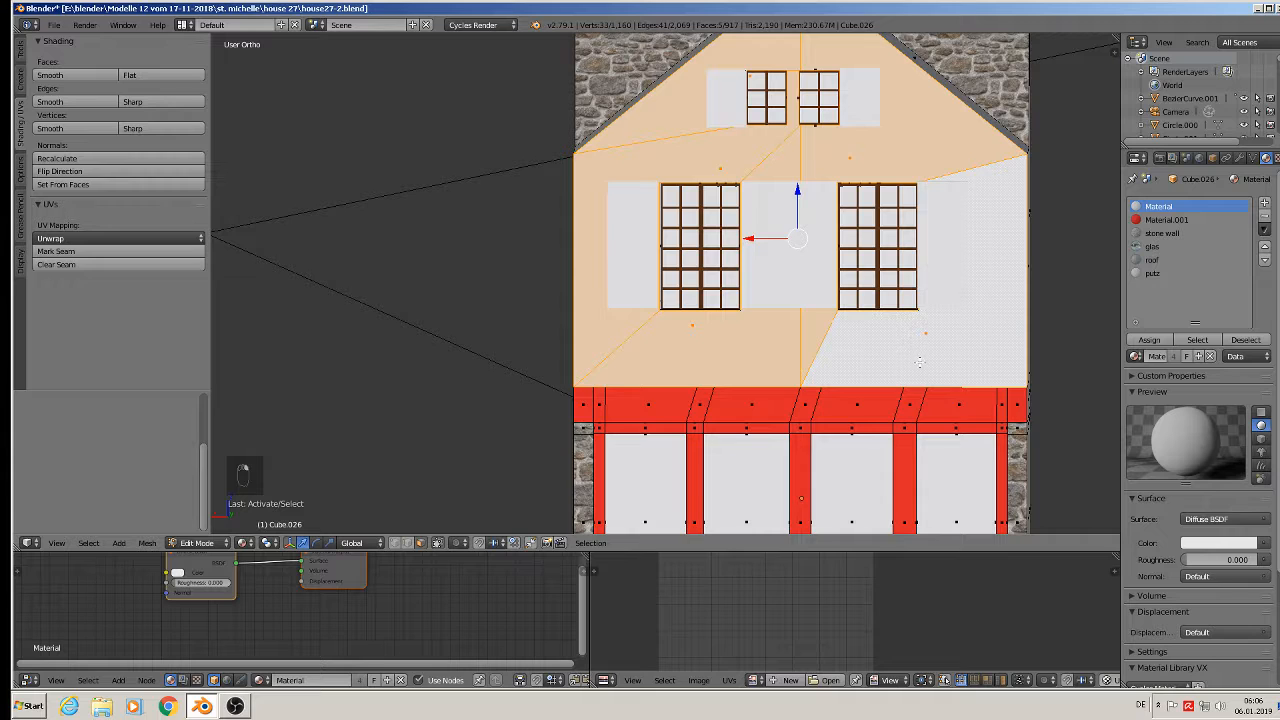
scroll(919, 362, "down", 3)
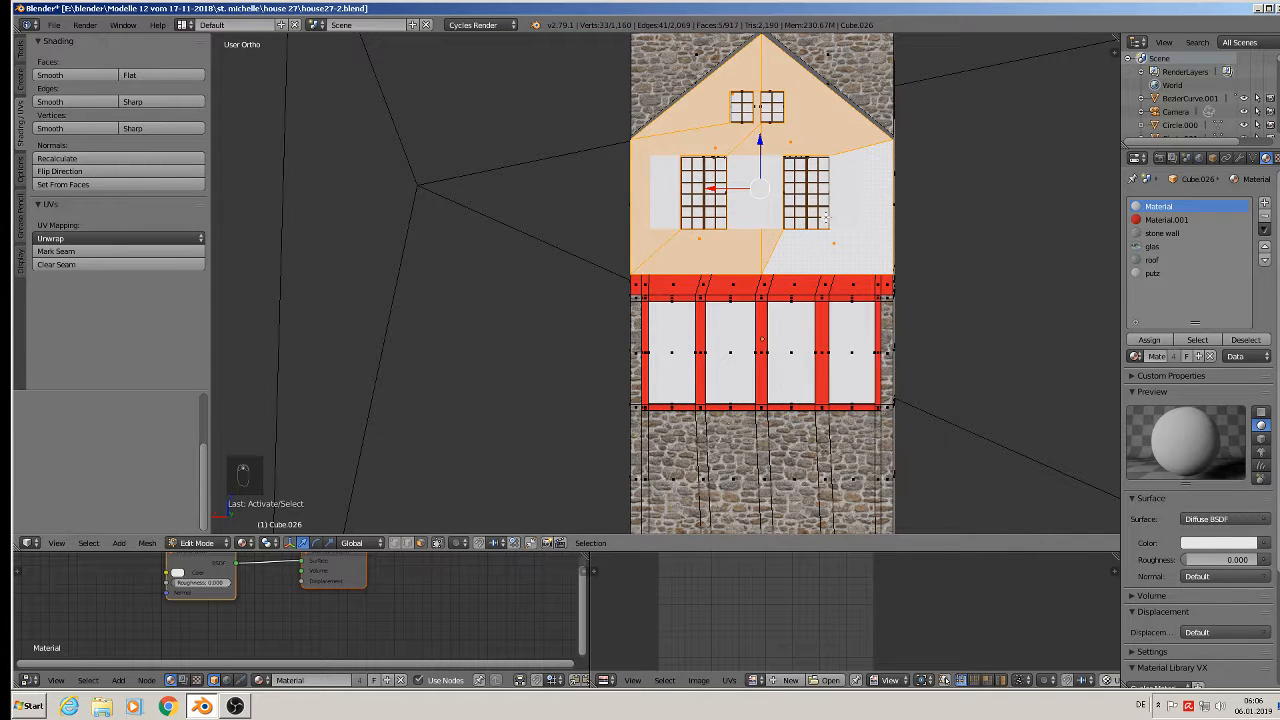
key("u")
left_click(829, 217)
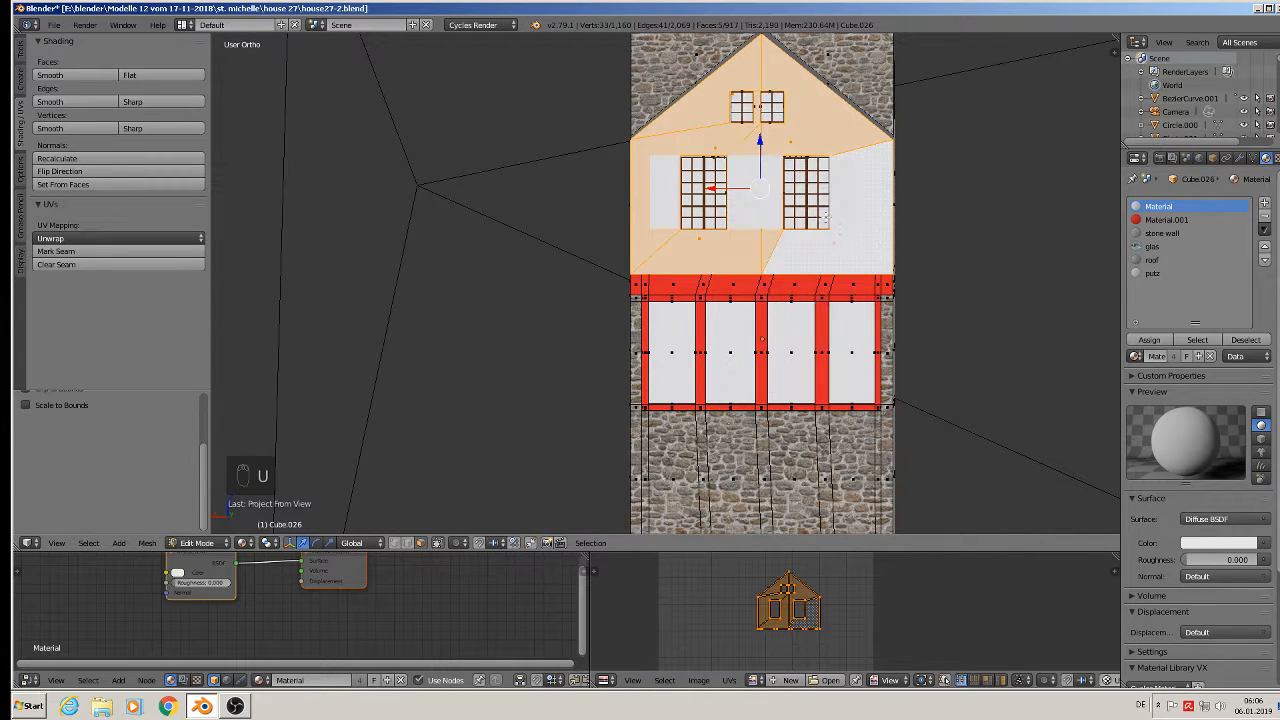
Assign the putz material to the selected gable wall faces.
left_click(1156, 273)
left_click(1149, 340)
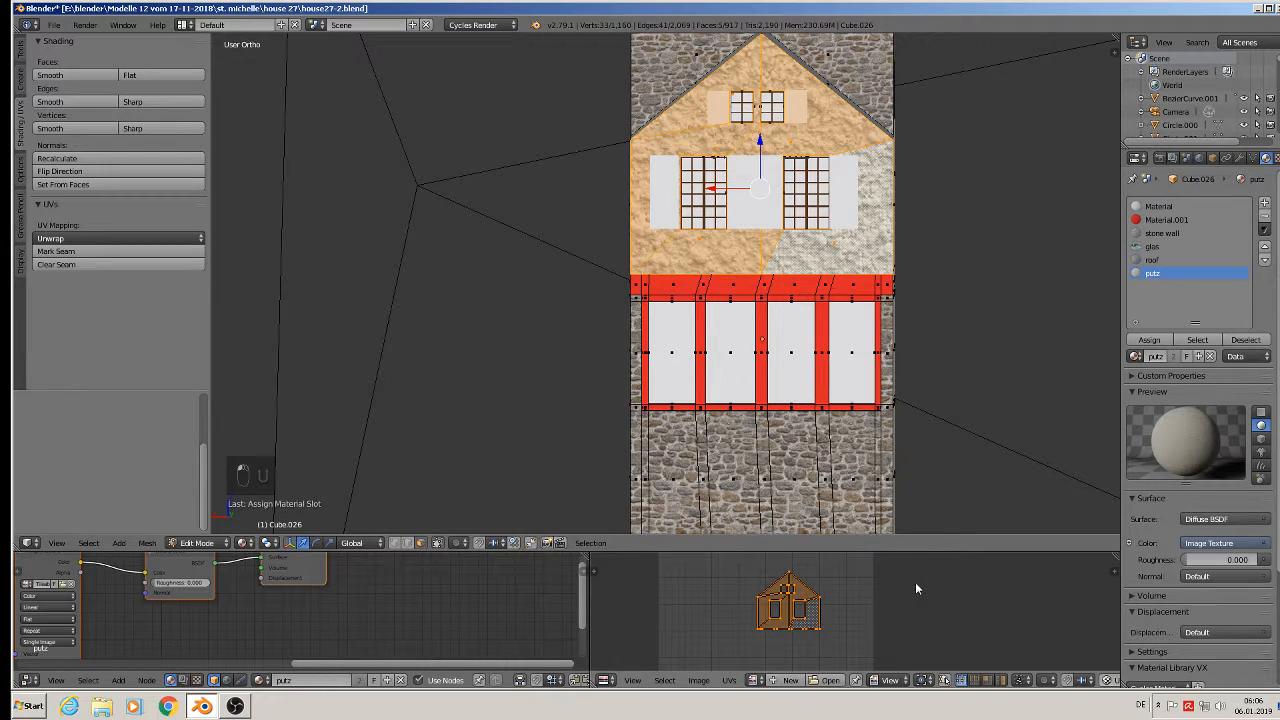
scroll(851, 216, "up", 4)
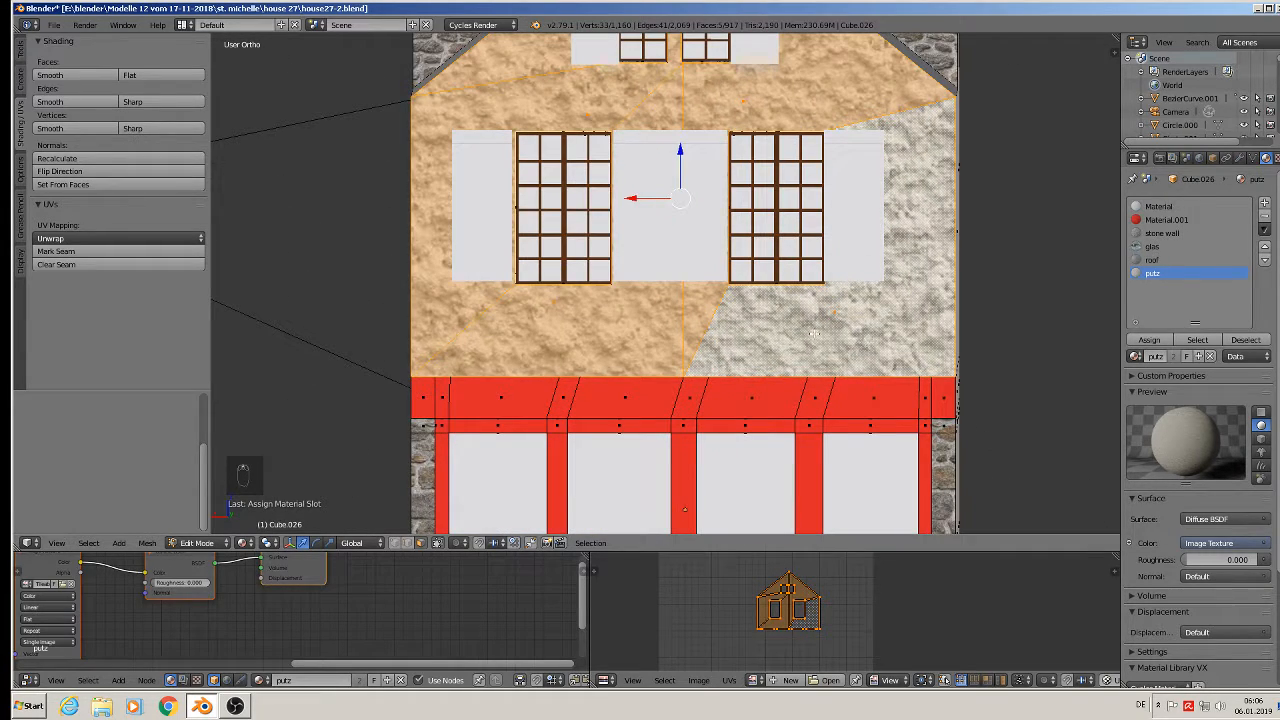
Scale up the gable wall's UVs about 25 times for a finer plaster texture and leave Edit Mode.
key("s")
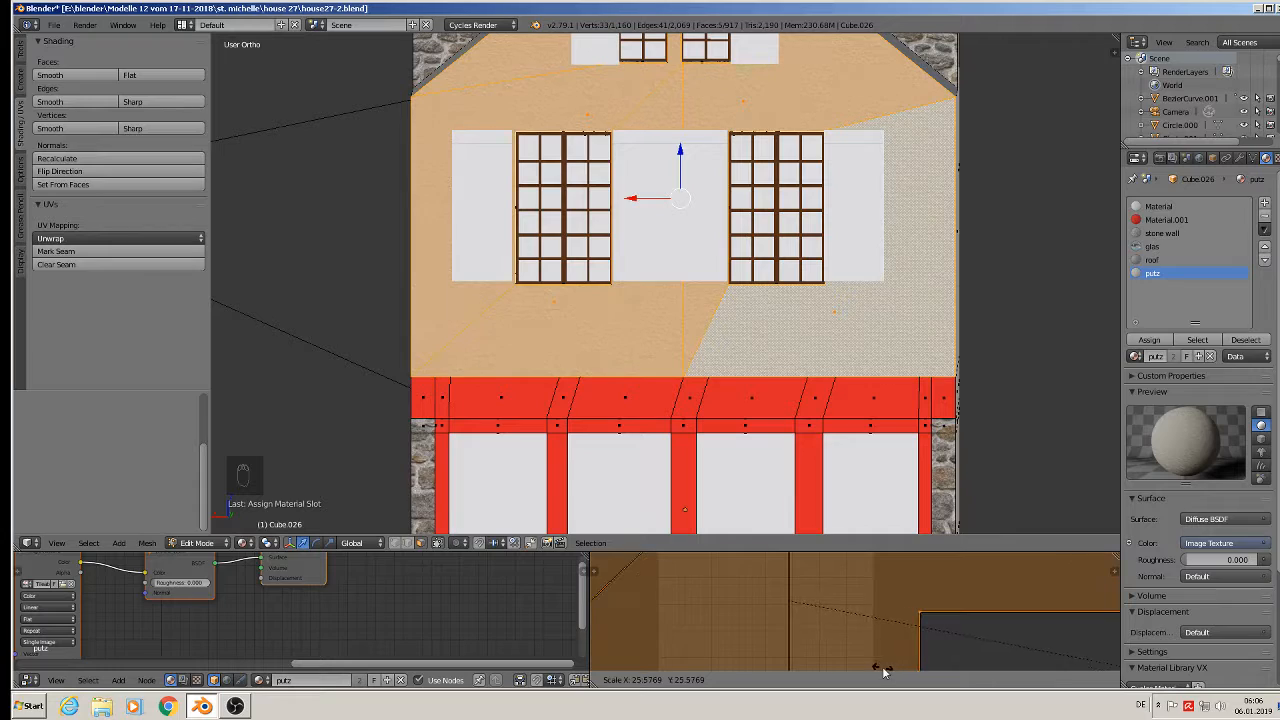
left_click(862, 568)
key("Tab")
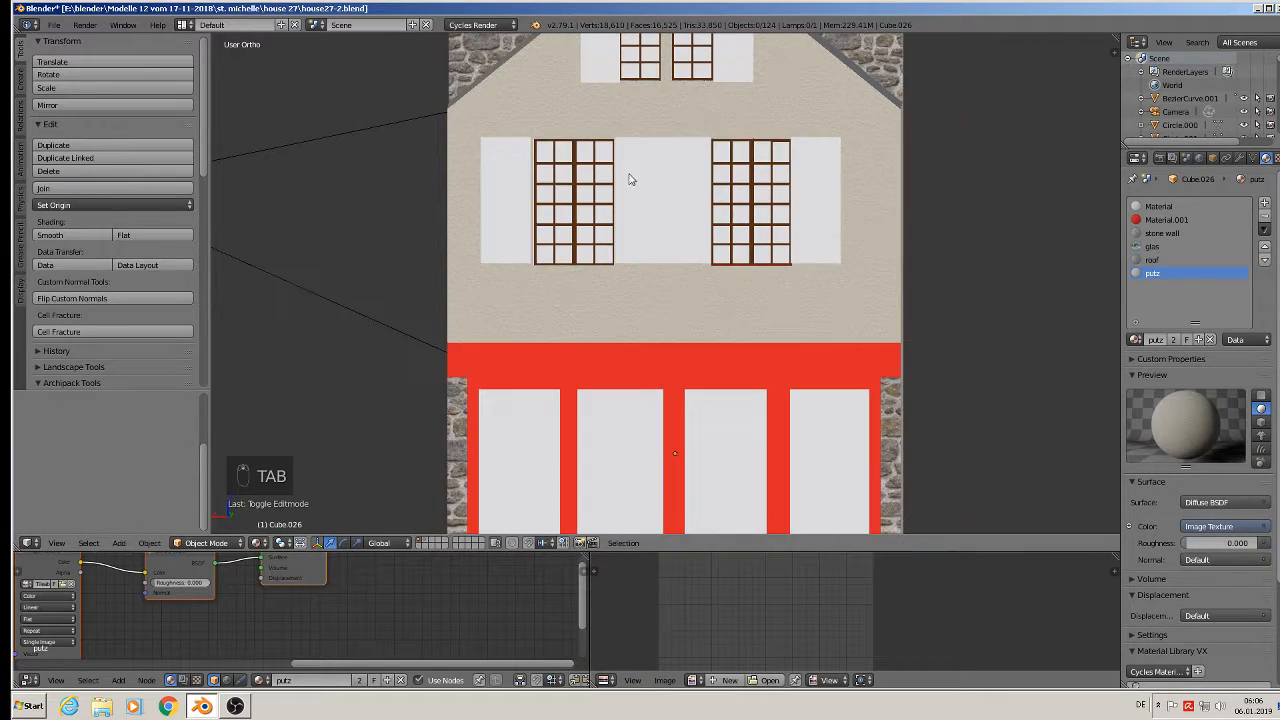
middle_click_drag(604, 217, 677, 305, "shift")
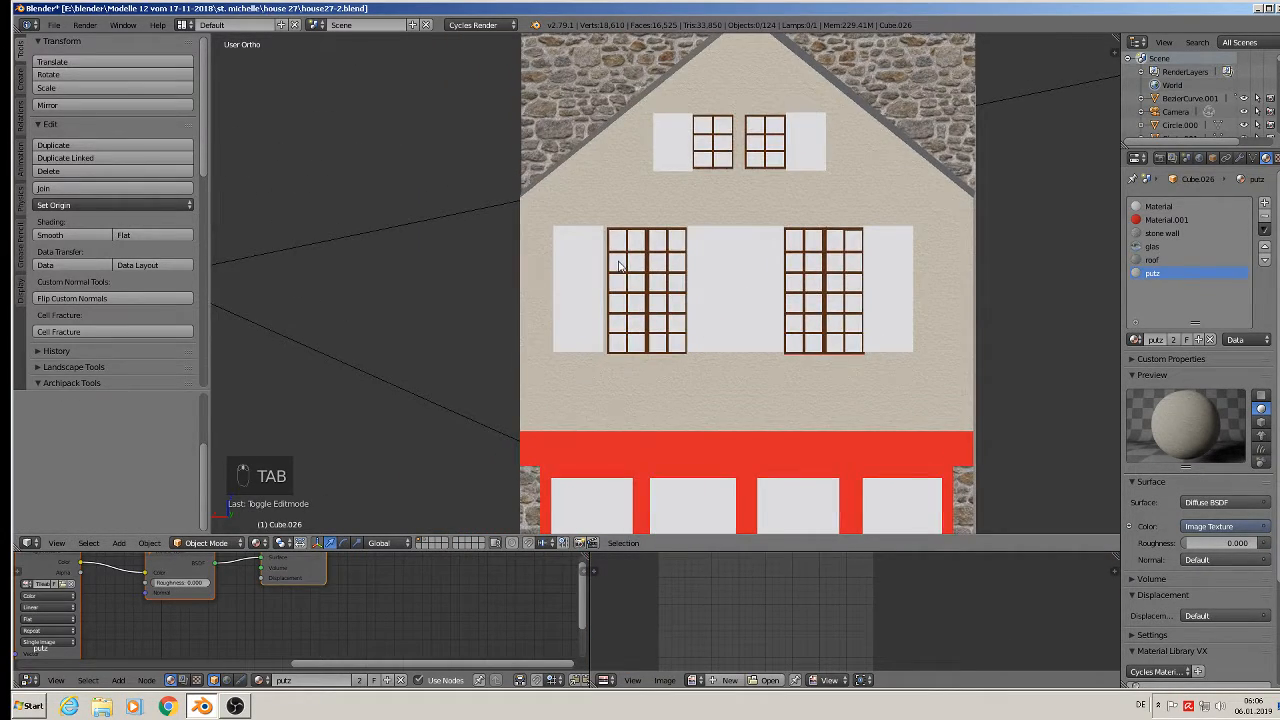
mouse_move(619, 265)
middle_mouse_down()
mouse_move(700, 285)
mouse_move(598, 270)
mouse_move(626, 266)
middle_mouse_up()
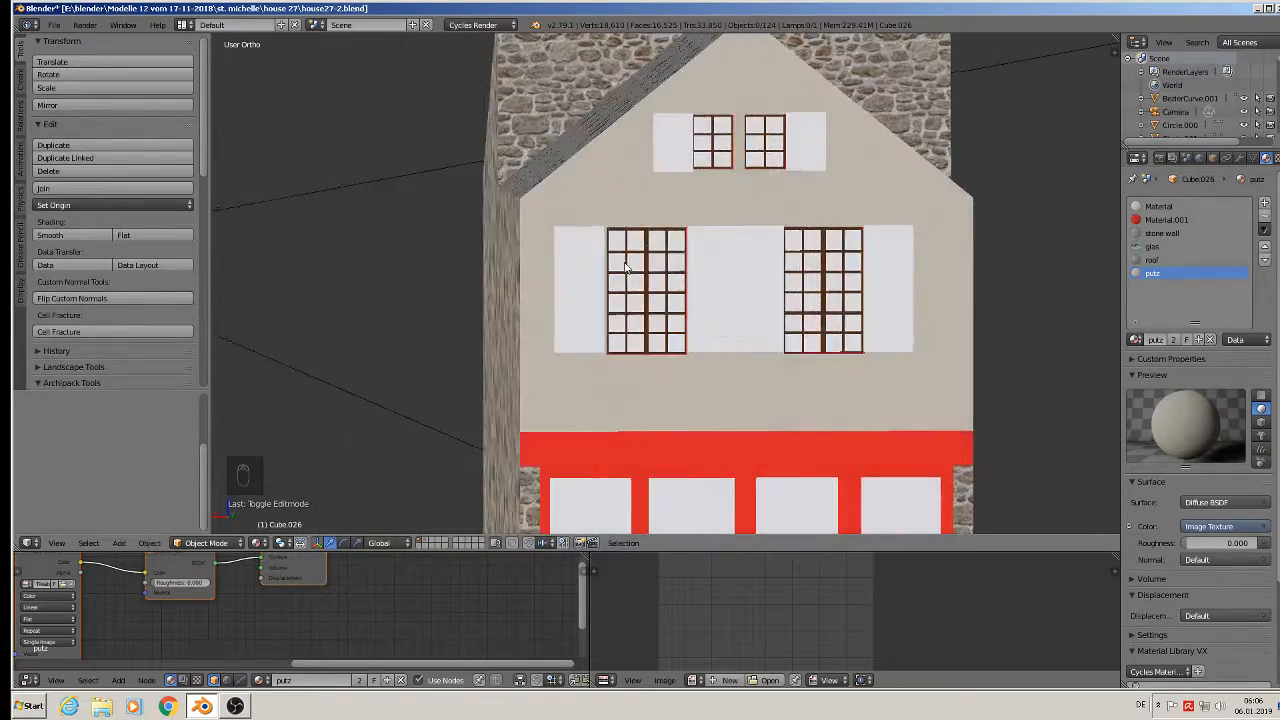
Save house27-2.blend with the plastered gable wall.
scroll(626, 266, "down", 3)
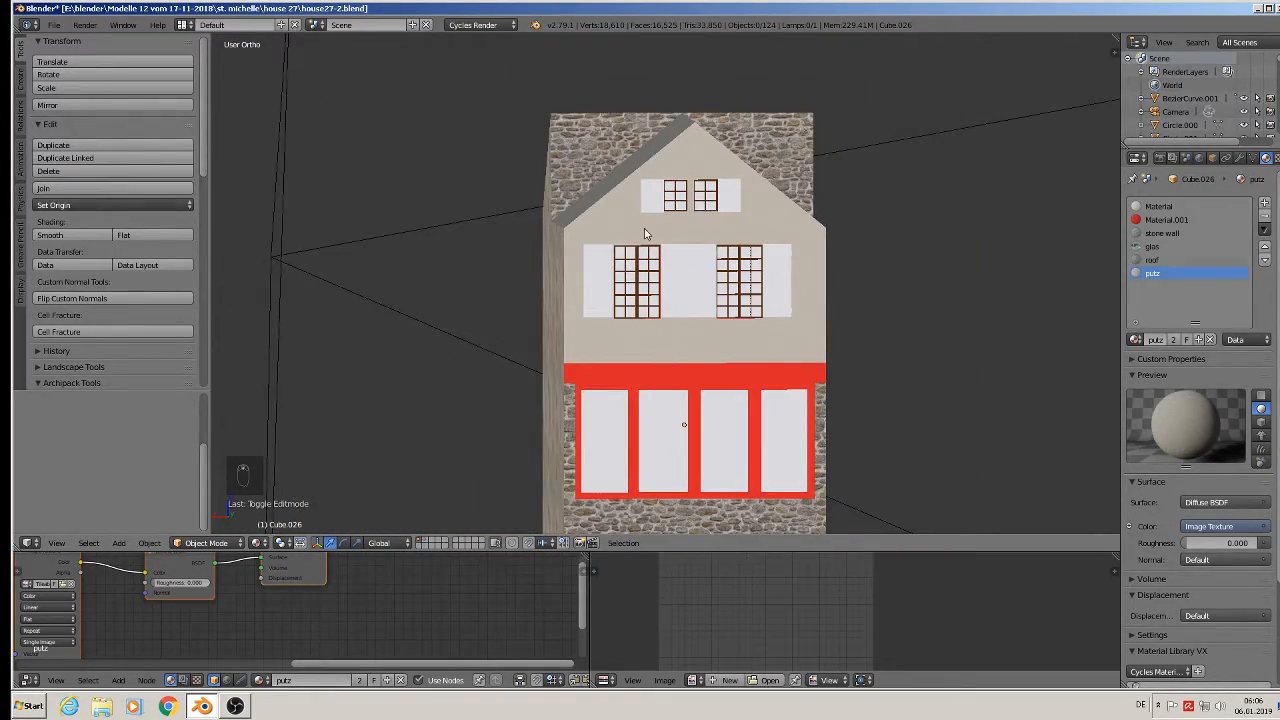
scroll(600, 294, "up", 2)
scroll(600, 294, "down", 3)
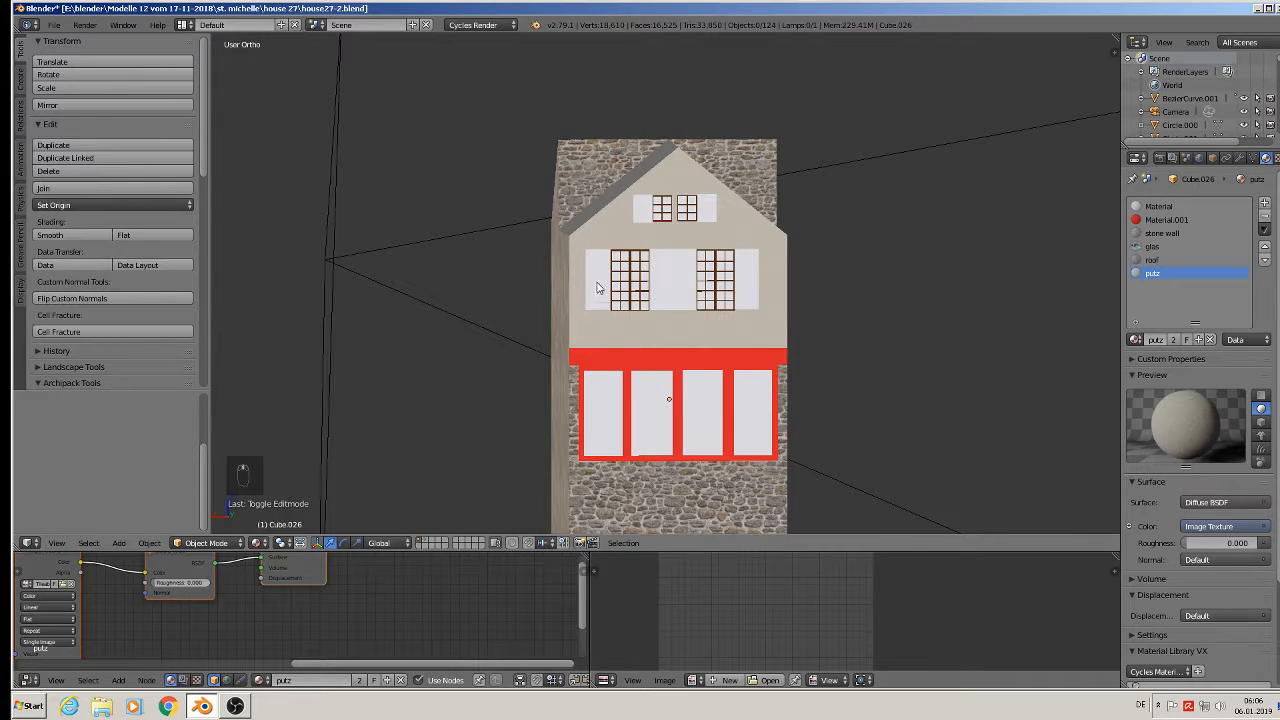
left_click(54, 24)
left_click(160, 128)
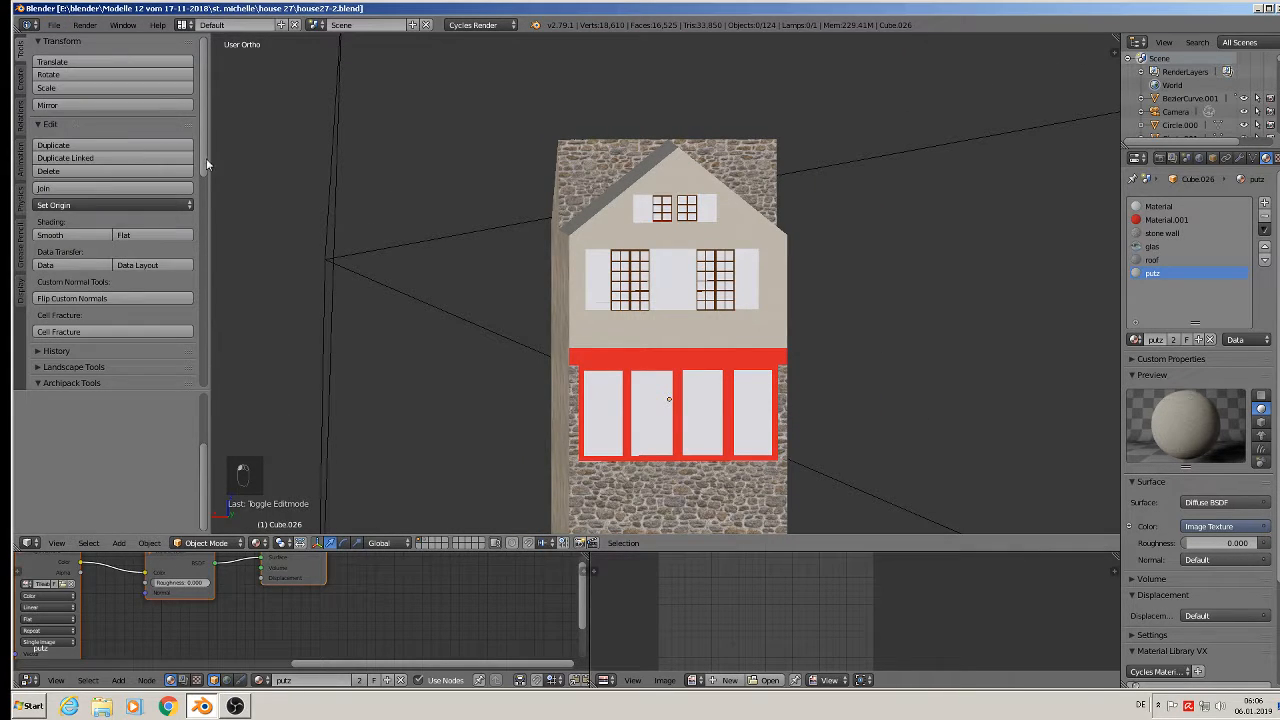
Examine the street-level reference photo of the half-timbered house with its window shutters, and return to the house model.
middle_click_drag(570, 258, 644, 381)
scroll(641, 271, "down", 6)
scroll(789, 148, "up", 8)
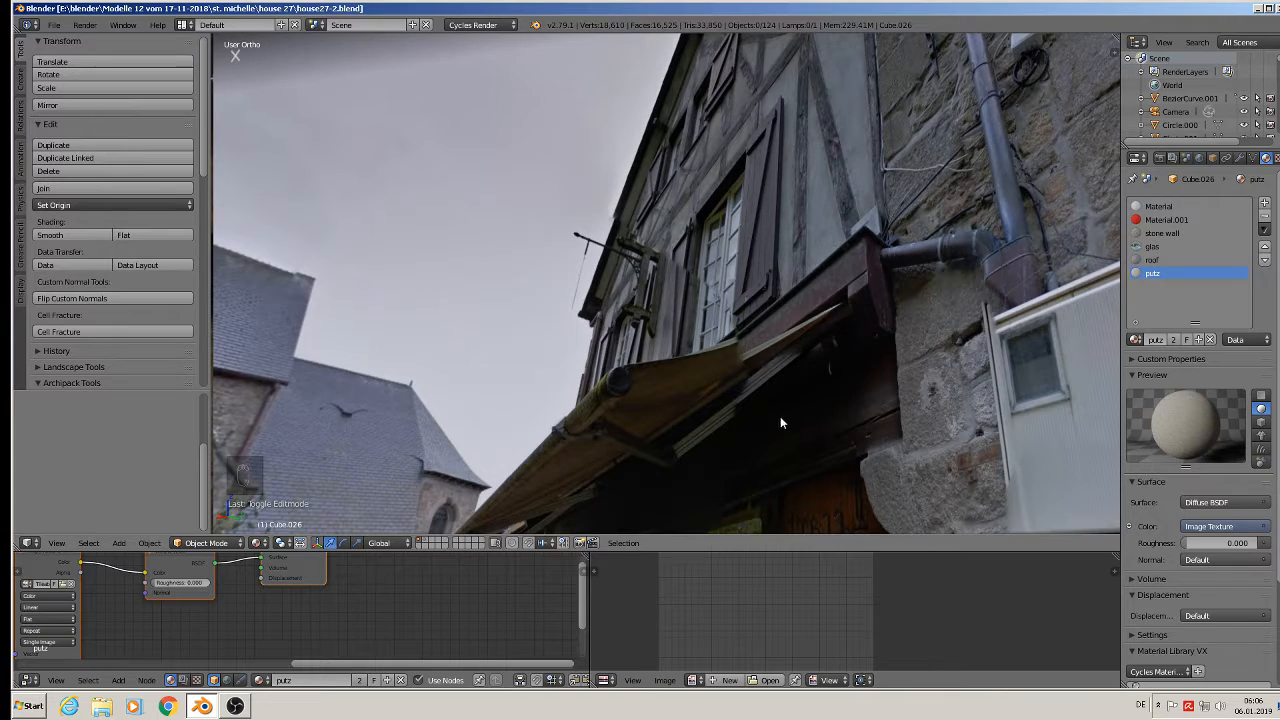
key("KP_4")
key("KP_1")
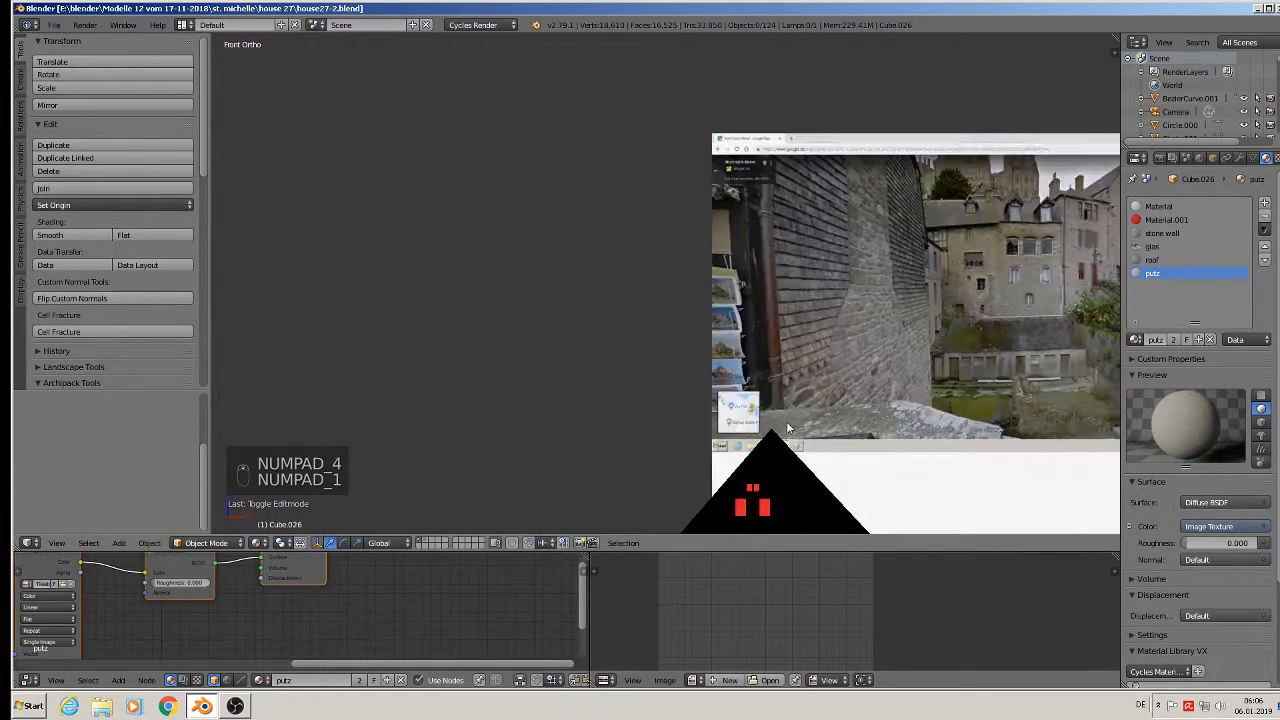
scroll(787, 428, "down", 5)
middle_click_drag(831, 432, 316, 71, "shift")
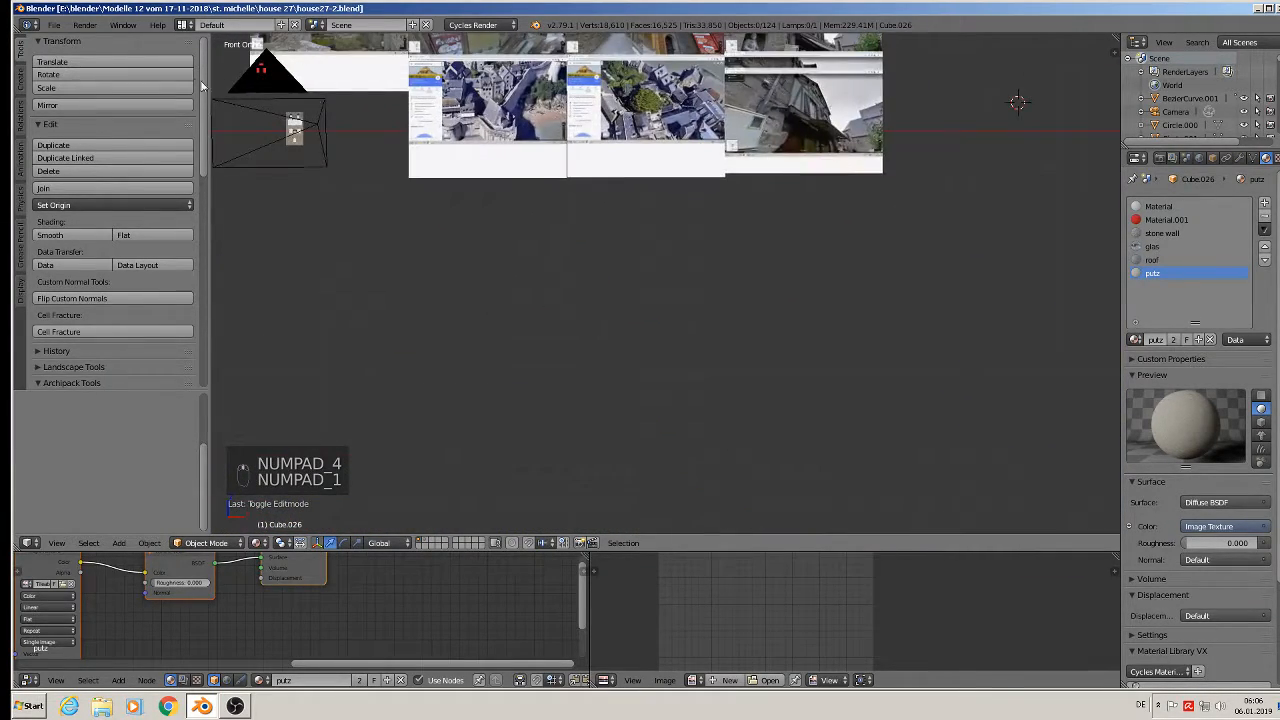
scroll(505, 192, "up", 8)
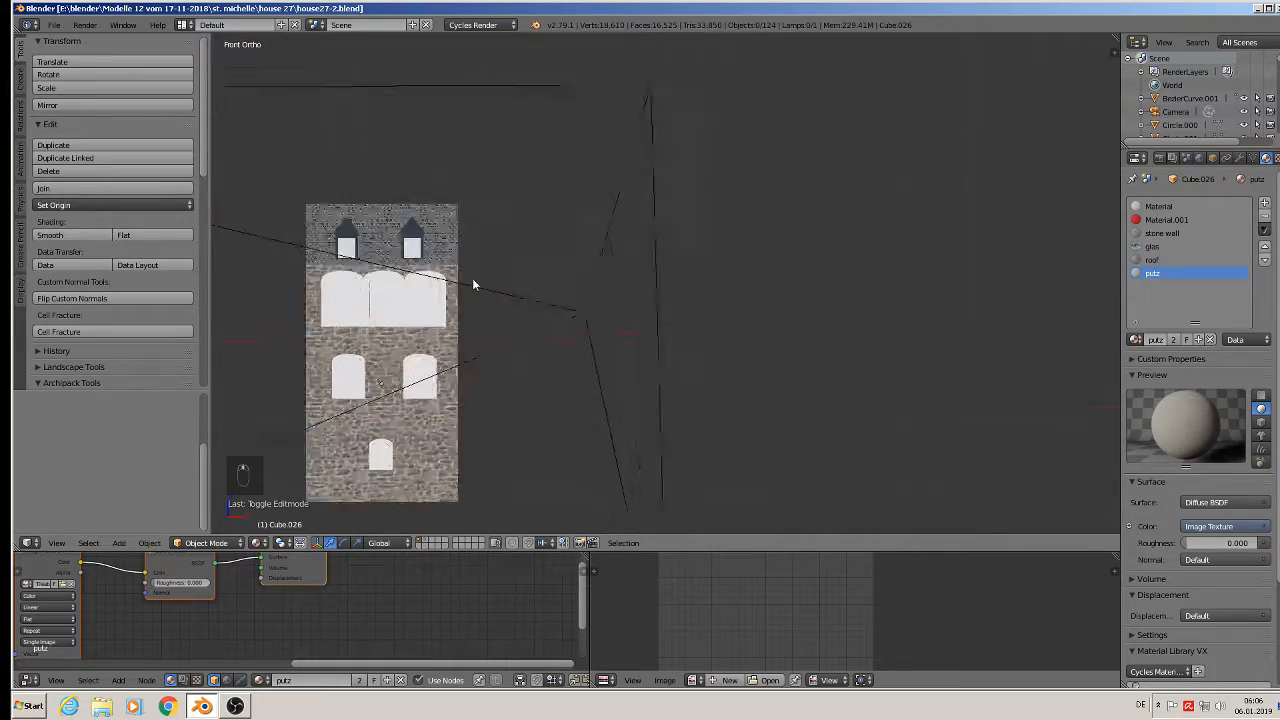
Create a new material on the outer shutter of the right-hand large gable window and name it WINDOW BROWN WOOD ".
scroll(474, 285, "up", 3)
middle_click_drag(393, 287, 533, 318, "shift")
middle_click_drag(586, 333, 812, 316)
scroll(690, 255, "up", 2)
middle_click_drag(601, 196, 711, 251, "shift")
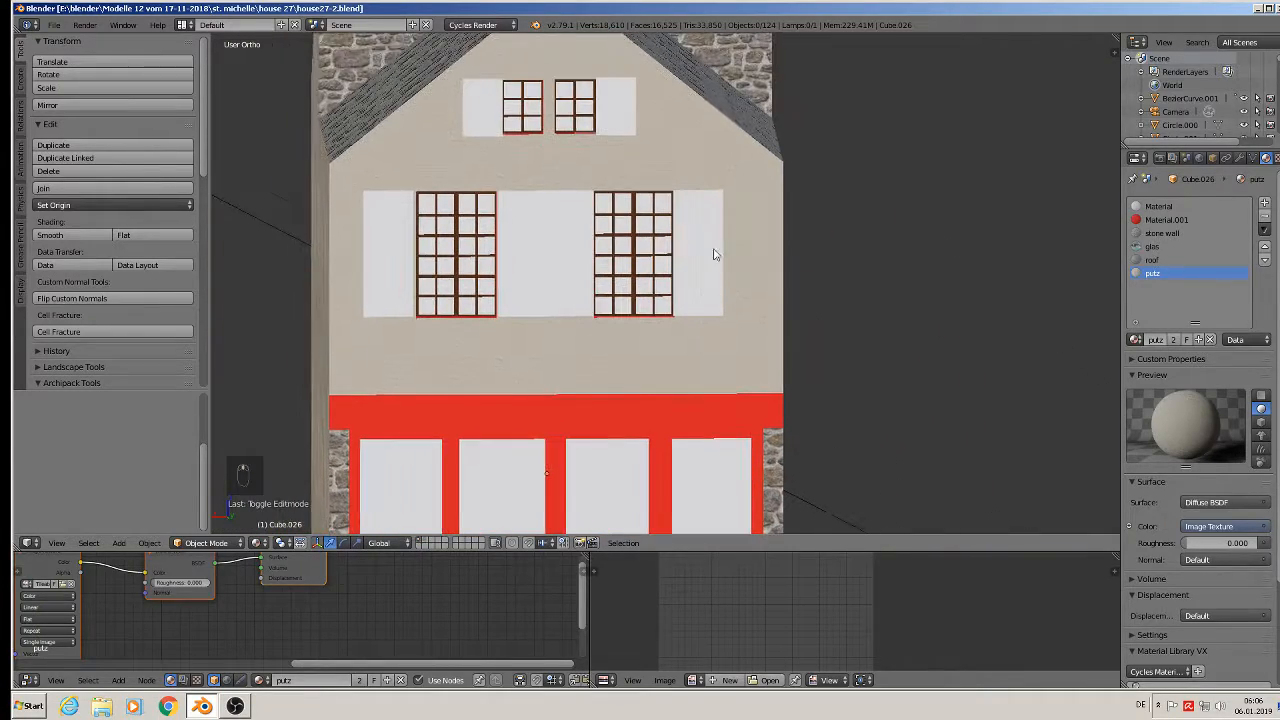
right_click(711, 256)
left_click(1195, 339)
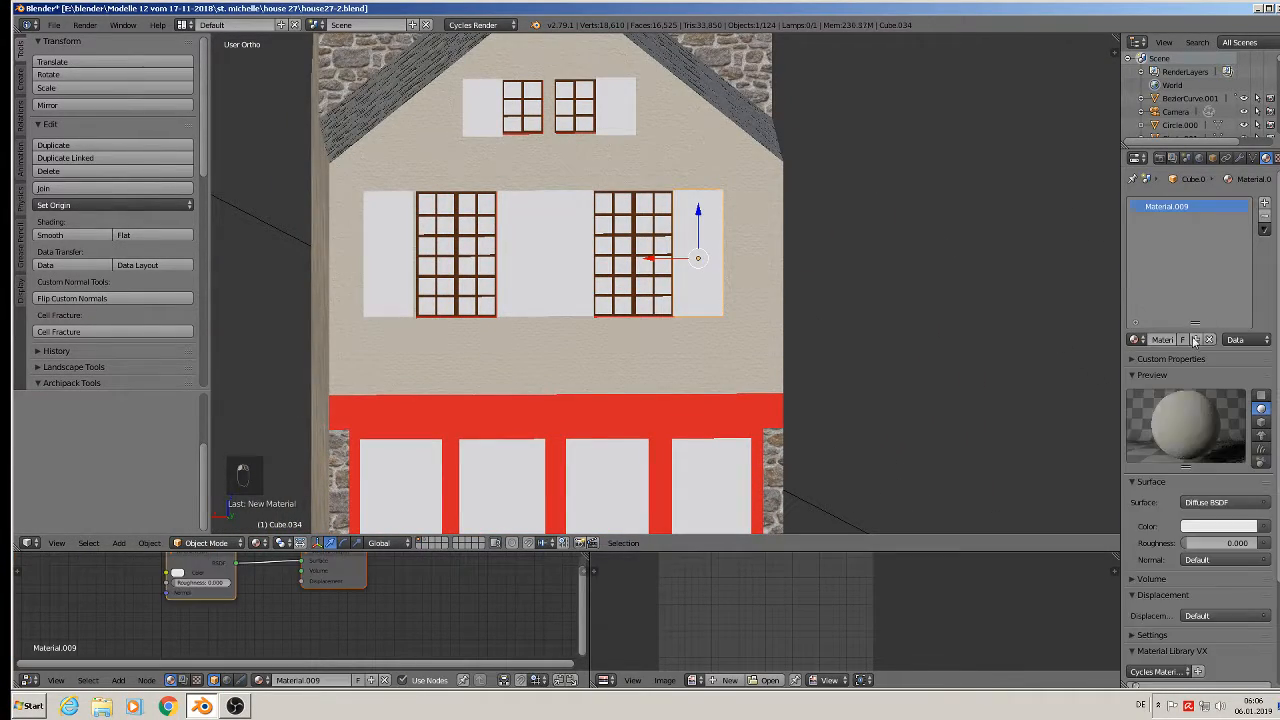
left_click(1165, 340)
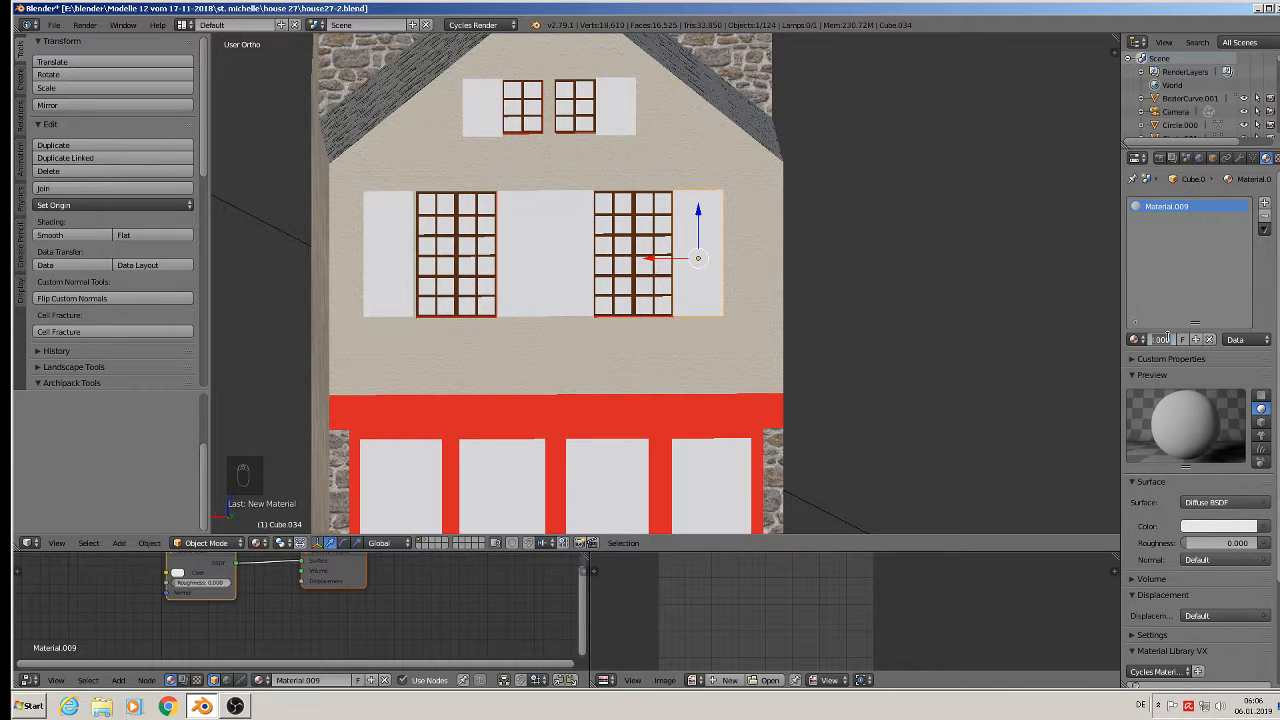
type("WinOOD \"")
key("Return")
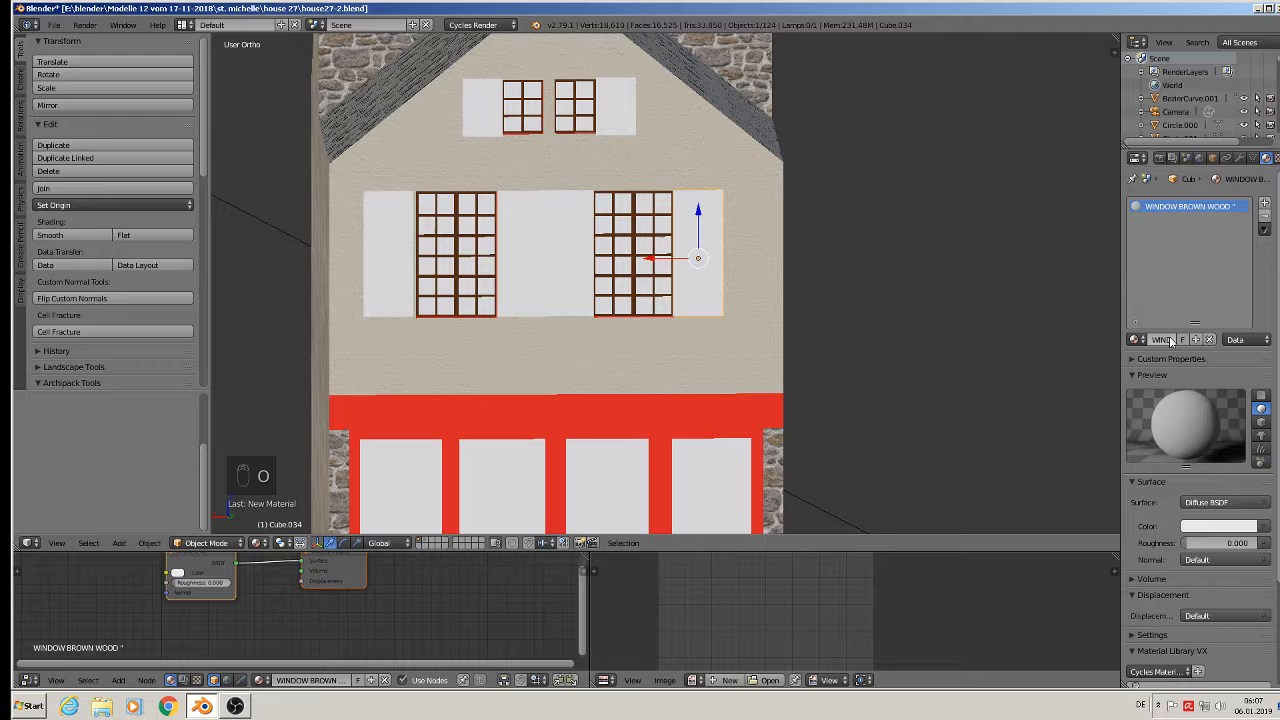
Use an Image Texture as the shutter material's color and open the file browser for its image.
left_click(1262, 530)
left_click(1045, 418)
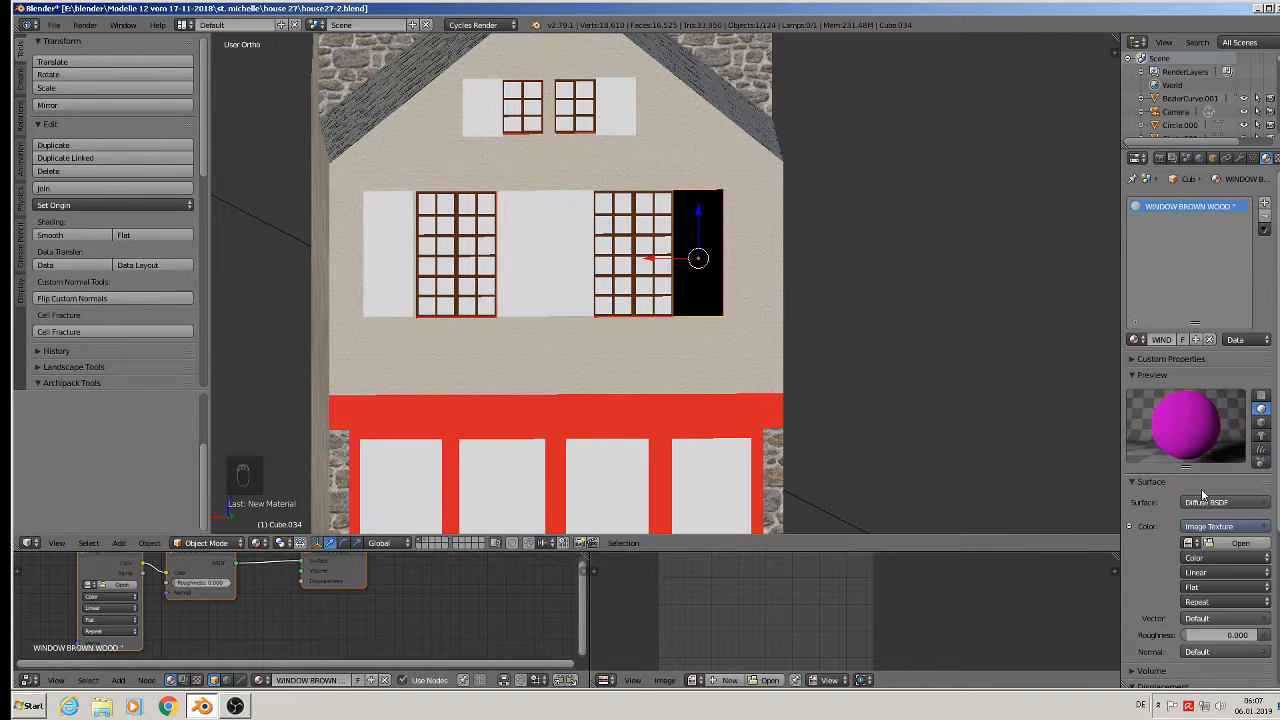
left_click(1241, 544)
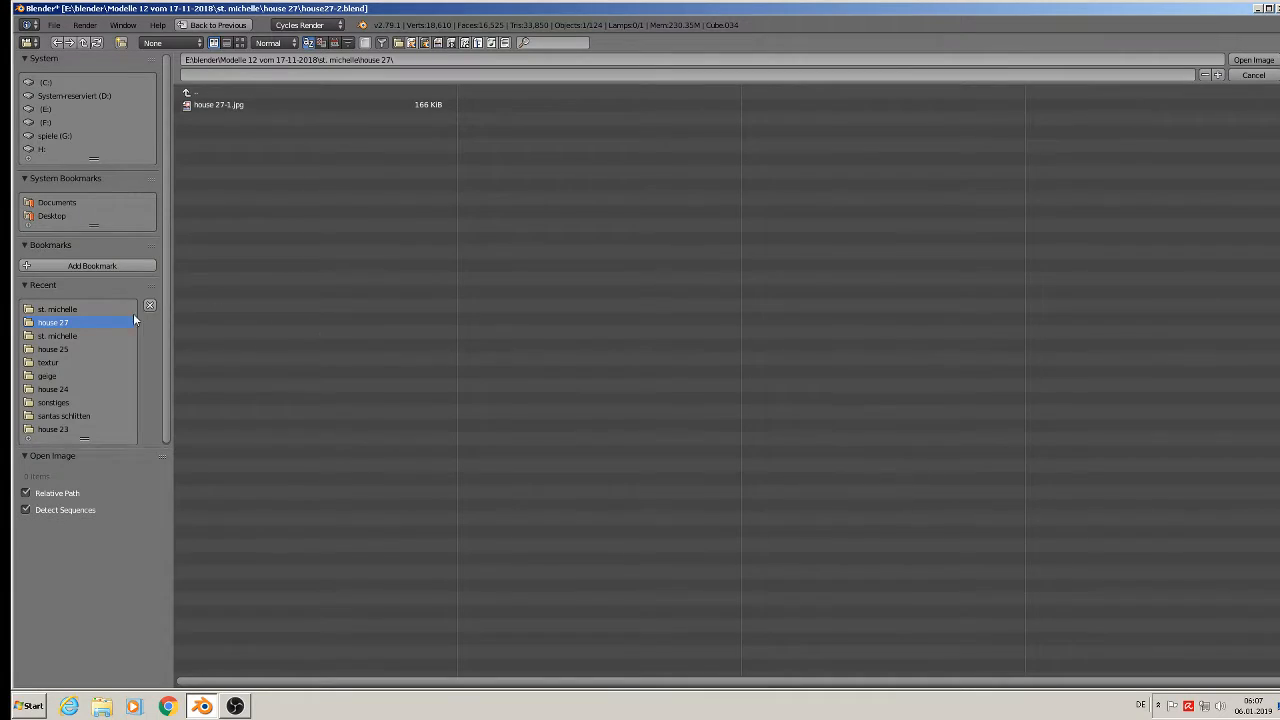
Show the images as thumbnails and look through the downloaded st. michelle pictures for a wood texture.
left_click(62, 310)
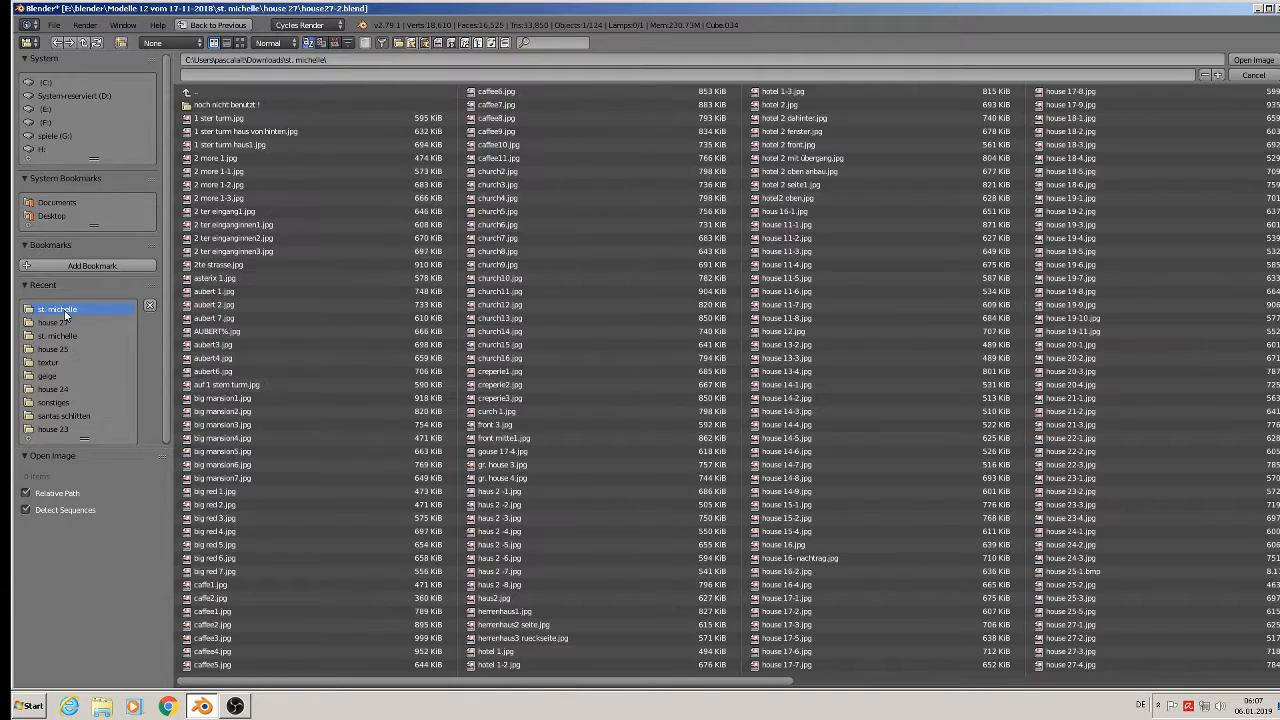
left_click(240, 43)
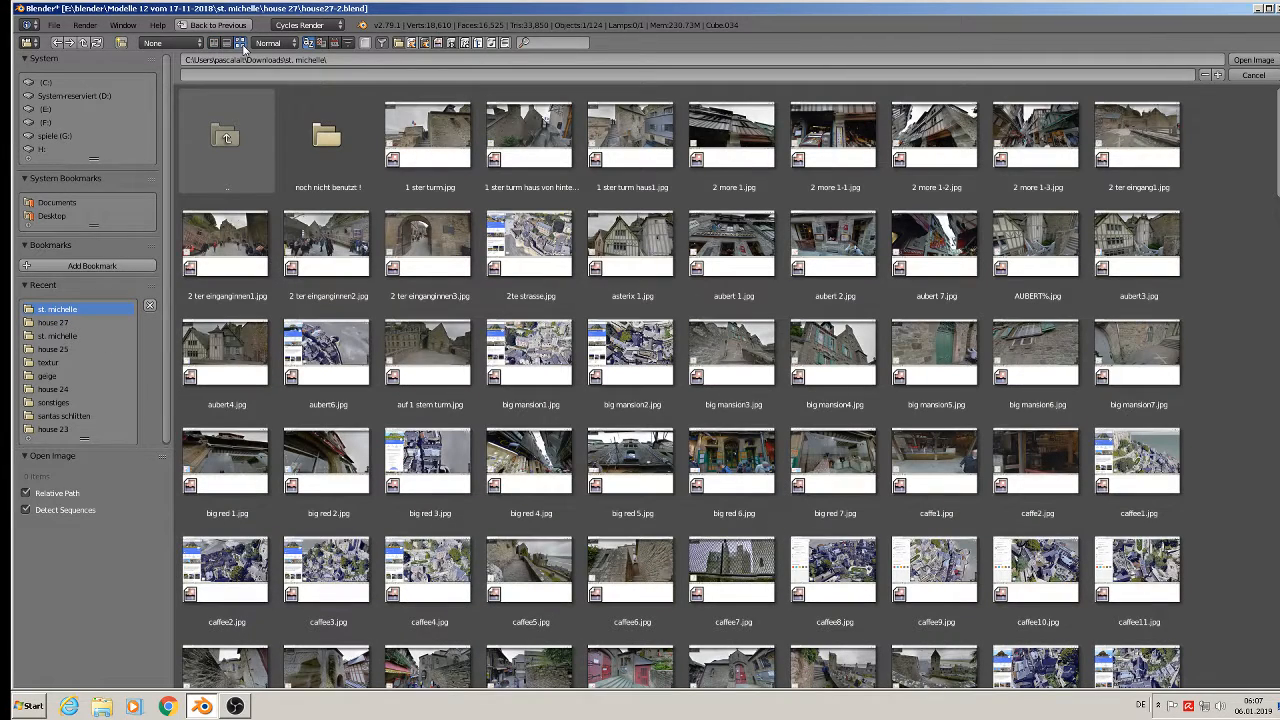
left_click(240, 137)
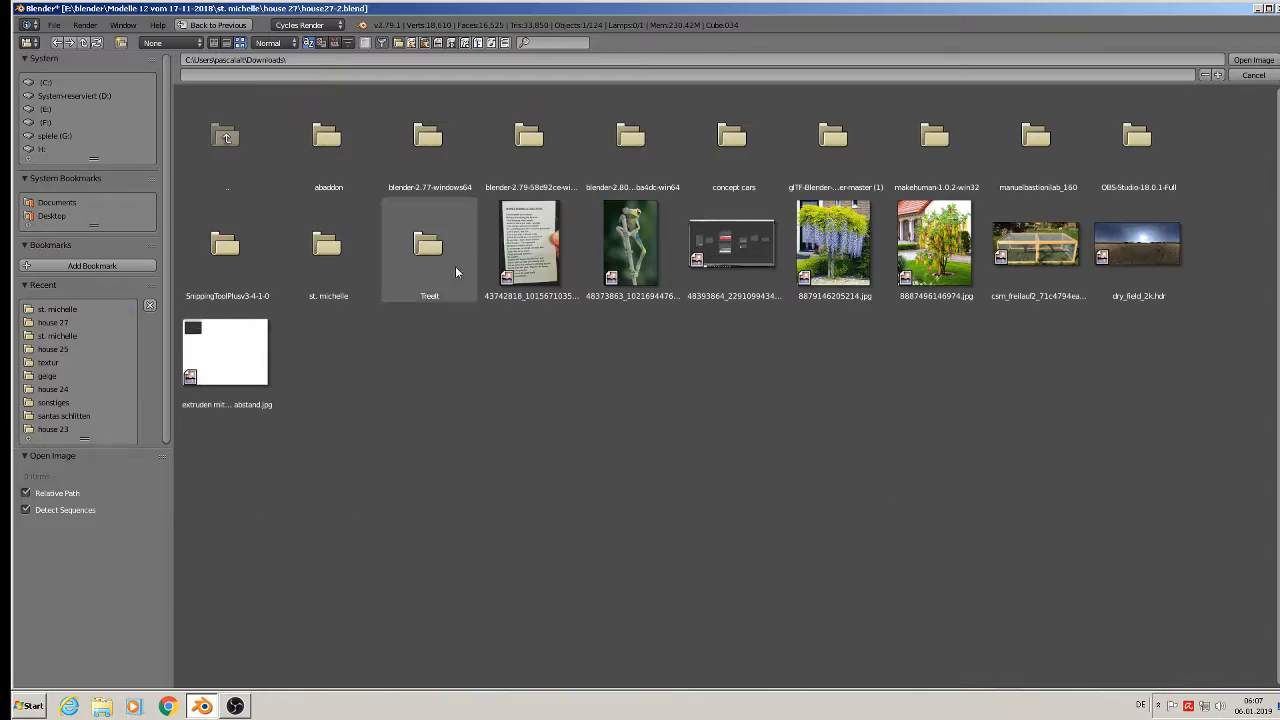
left_click(328, 245)
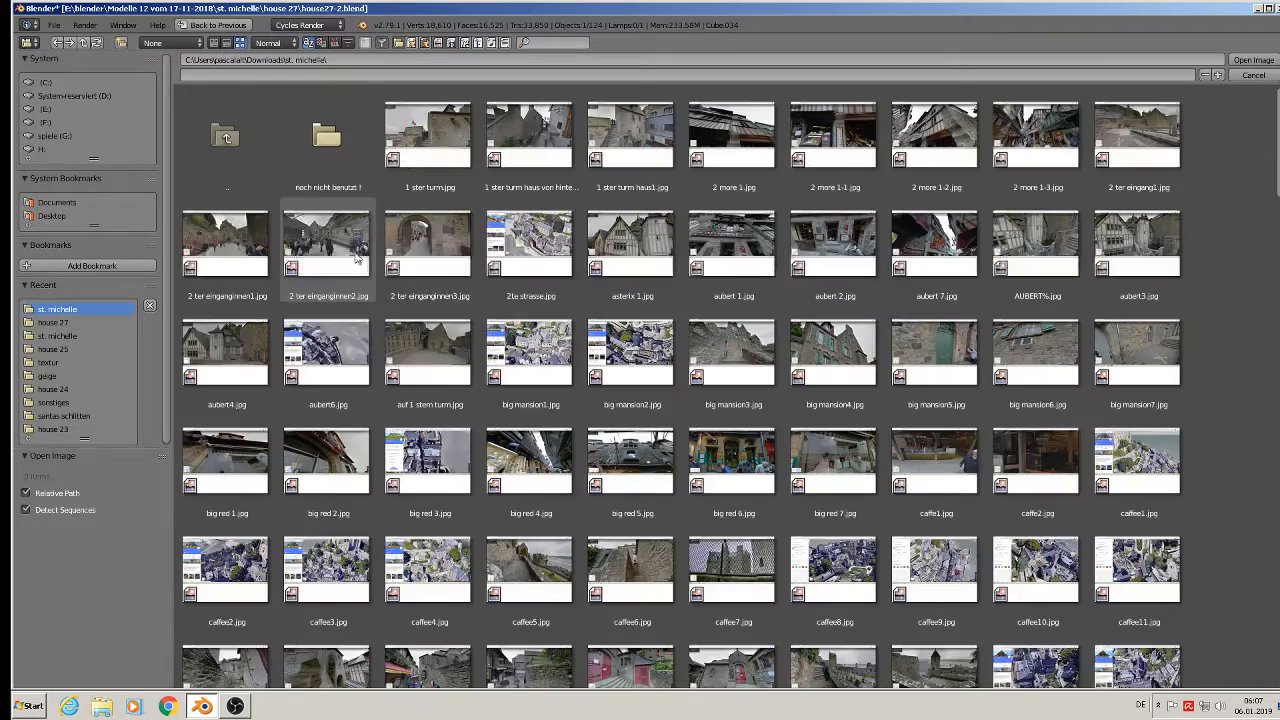
scroll(645, 392, "down", 5)
scroll(1258, 514, "down", 15)
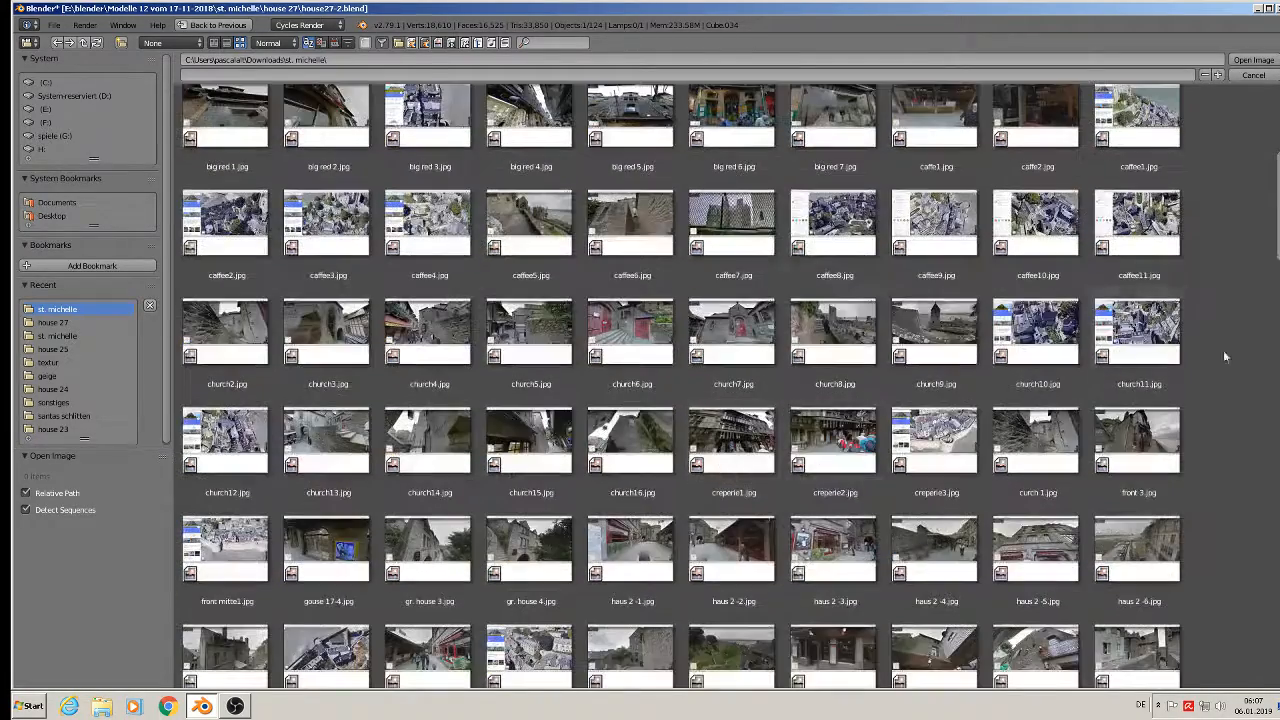
scroll(1258, 514, "down", 10)
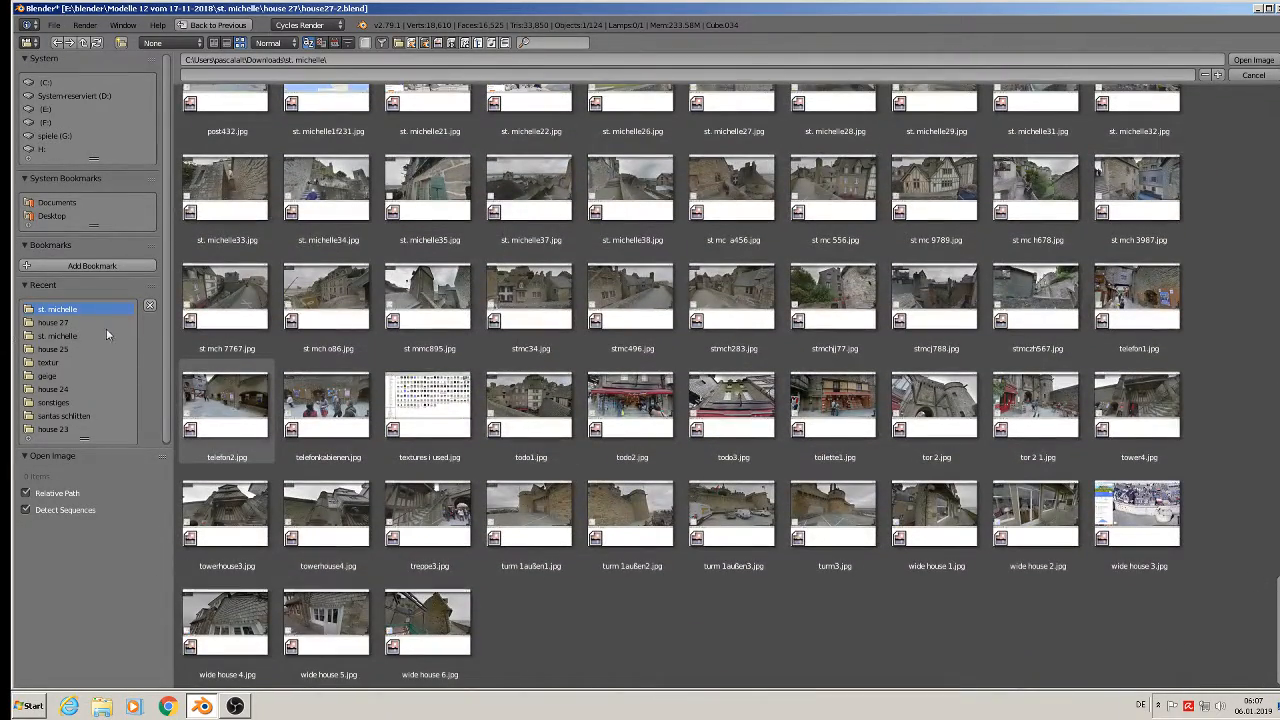
Load holz Bretter viele grau.jpg from the textur folder of the st. michelle project as the shutter's texture.
left_click(73, 335)
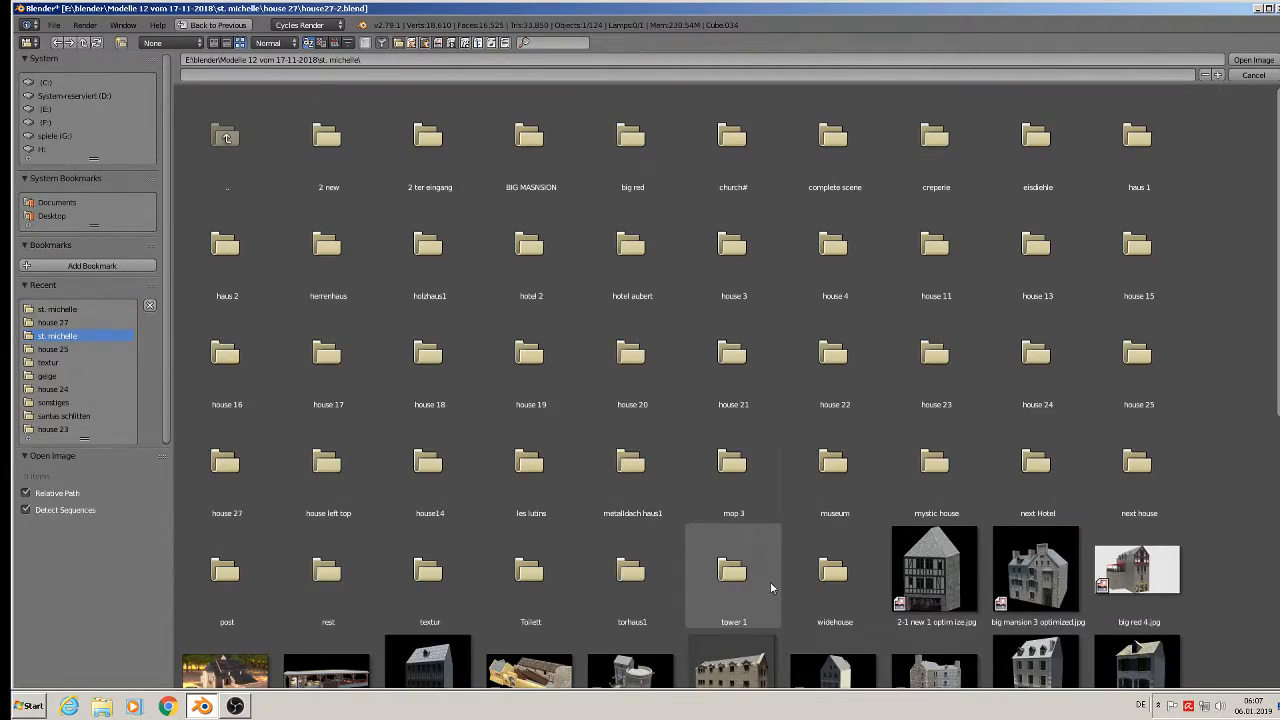
left_click(455, 607)
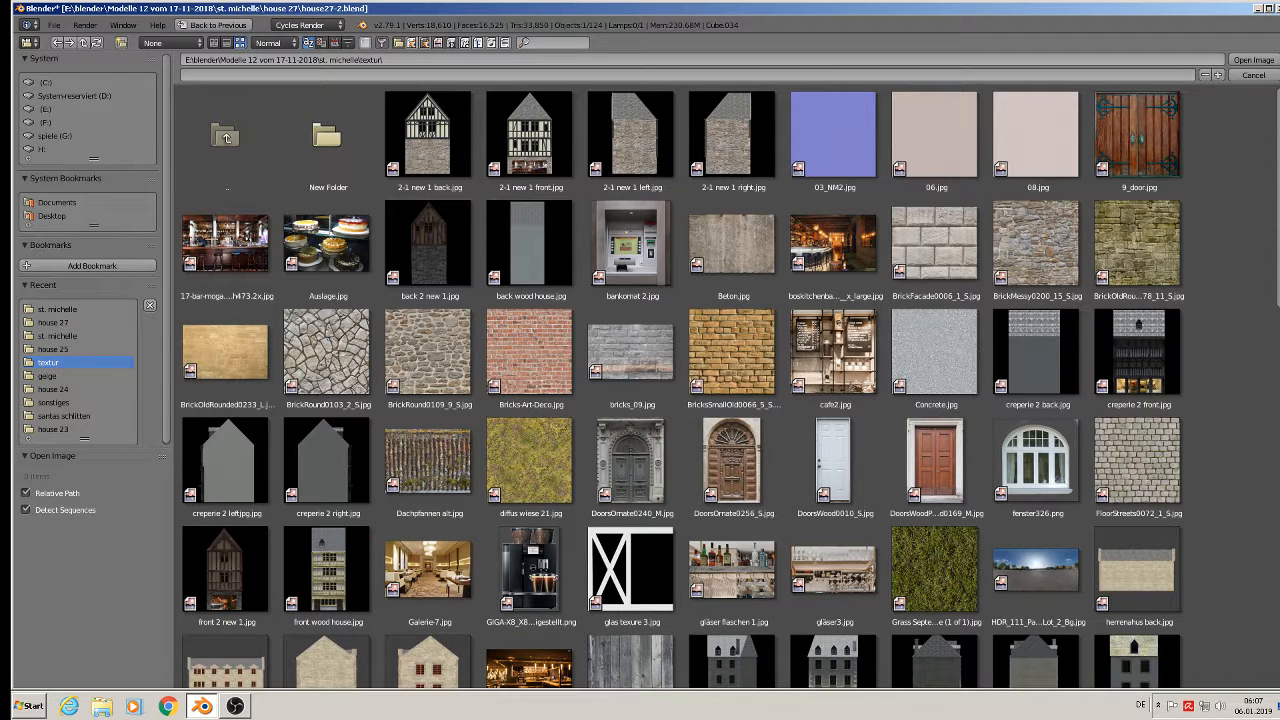
left_click_drag(1278, 200, 1278, 204)
scroll(792, 374, "down", 5)
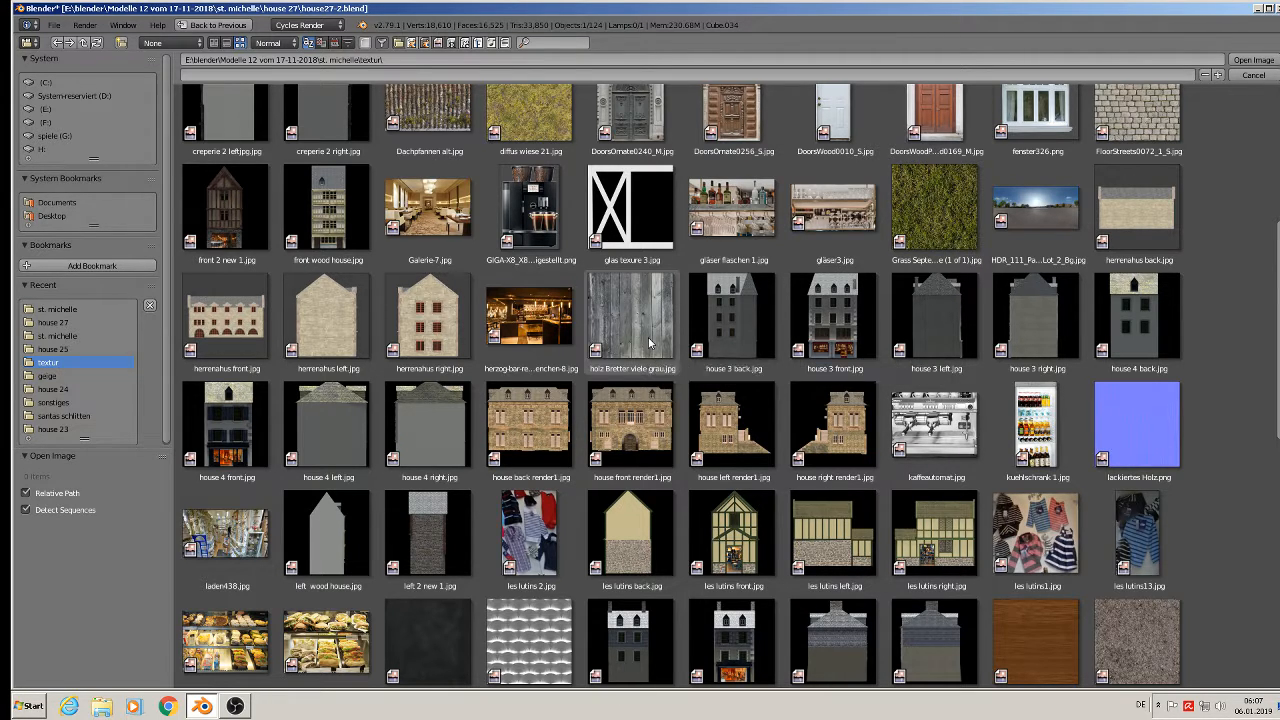
double_click(650, 343)
scroll(670, 318, "up", 3)
scroll(674, 310, "down", 1)
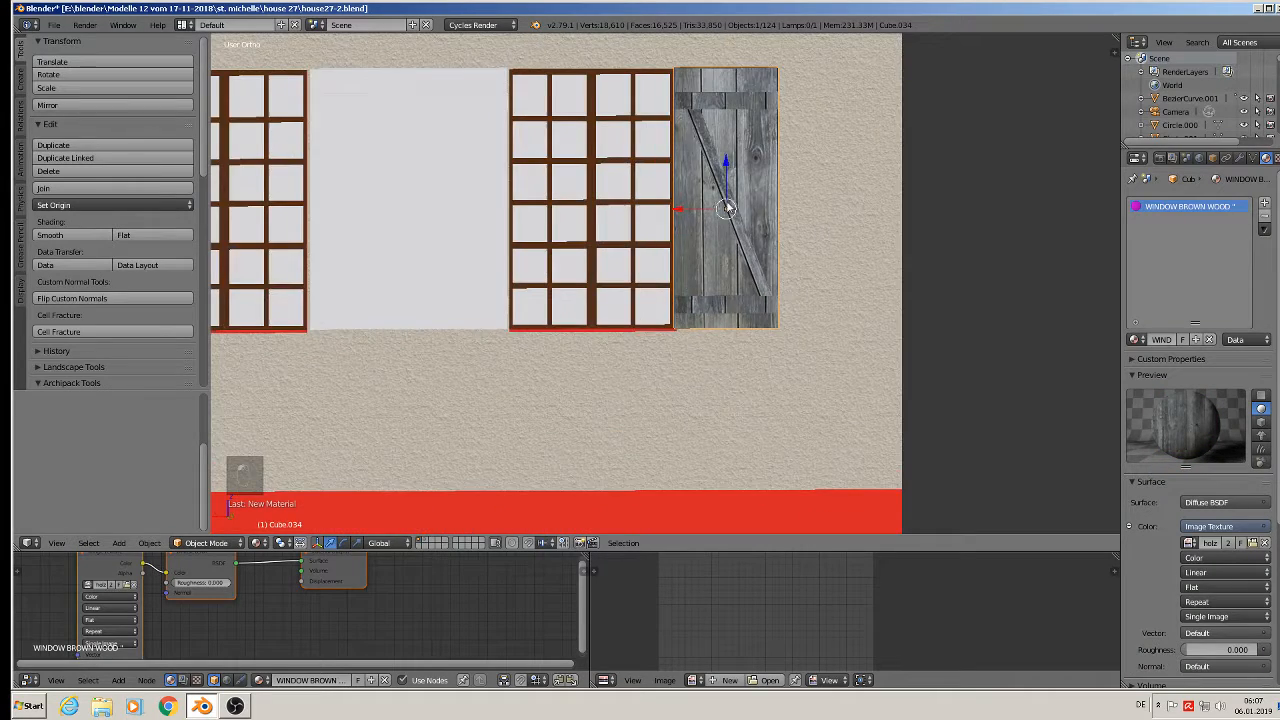
scroll(712, 313, "down", 1)
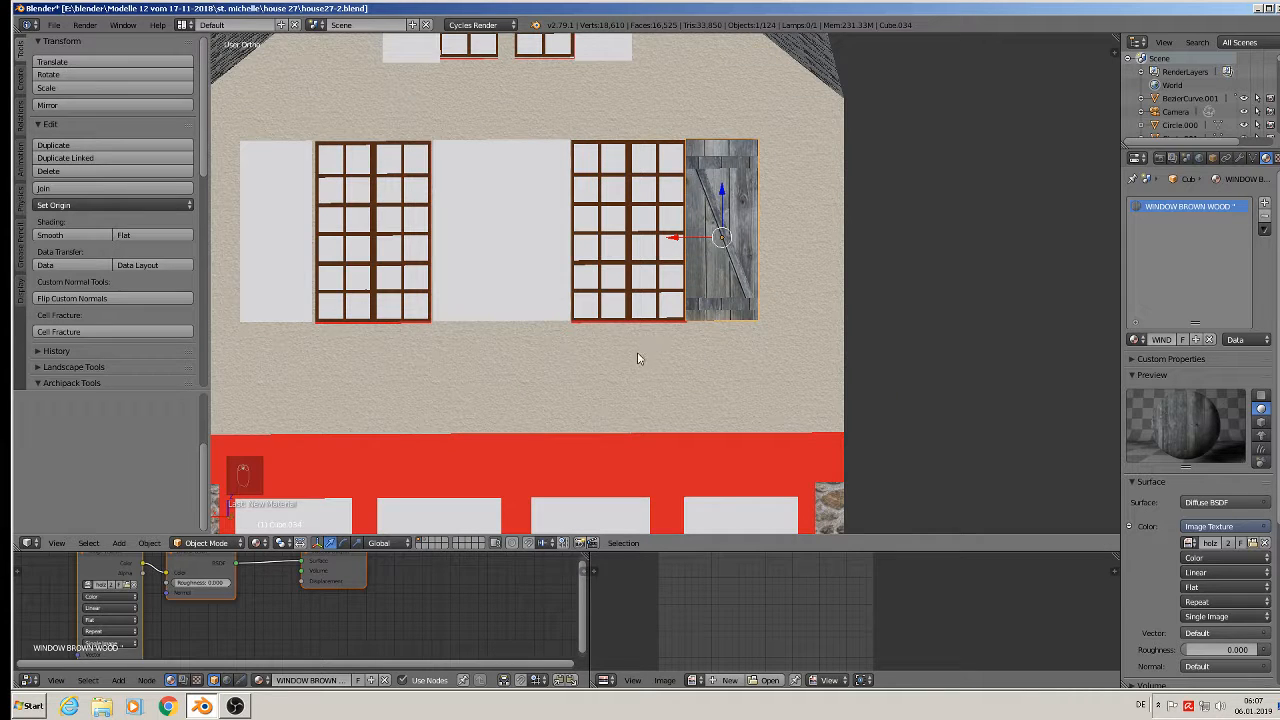
Give the inner shutter of the right-hand large window the existing WINDOW BROWN WOOD material.
right_click(538, 233)
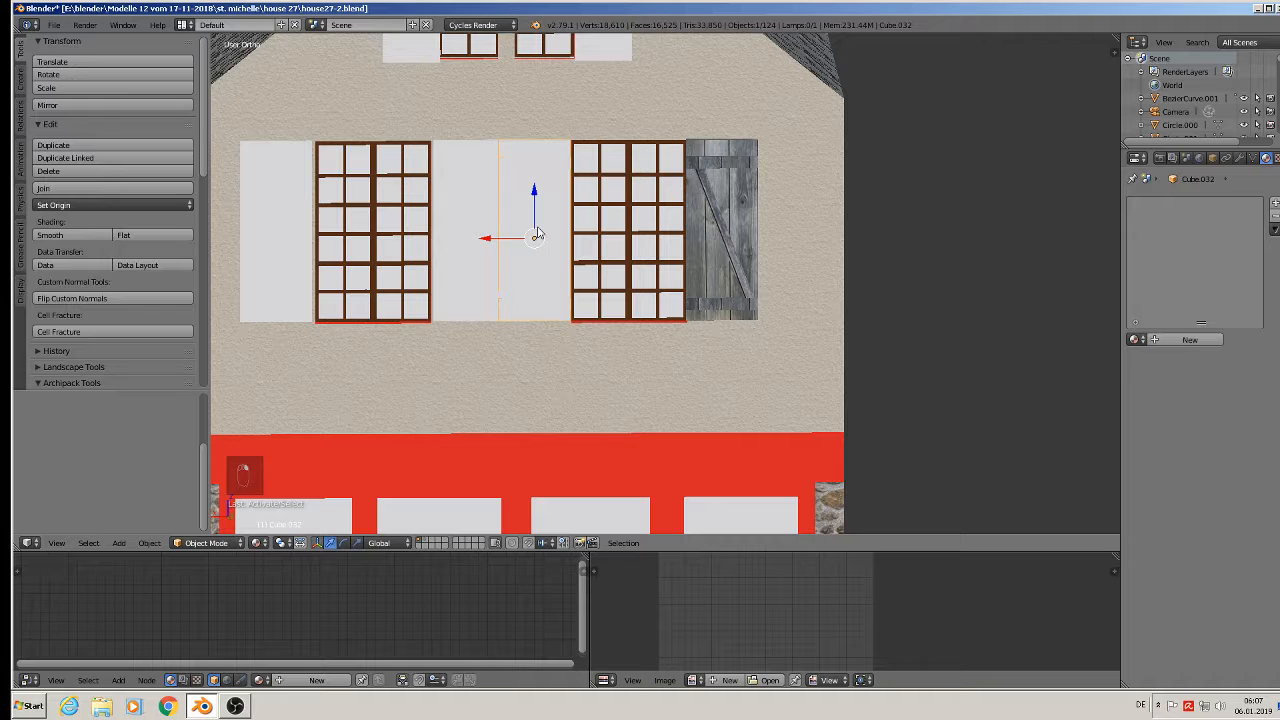
left_click(1139, 340)
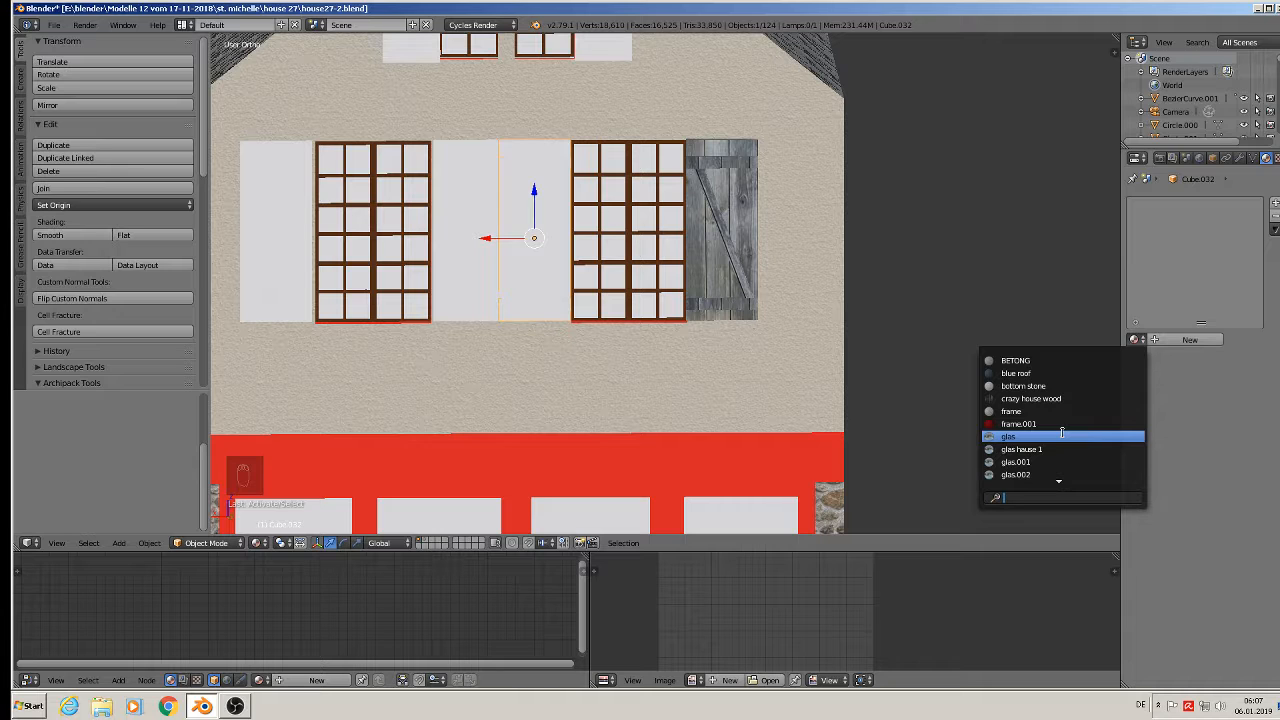
type("w")
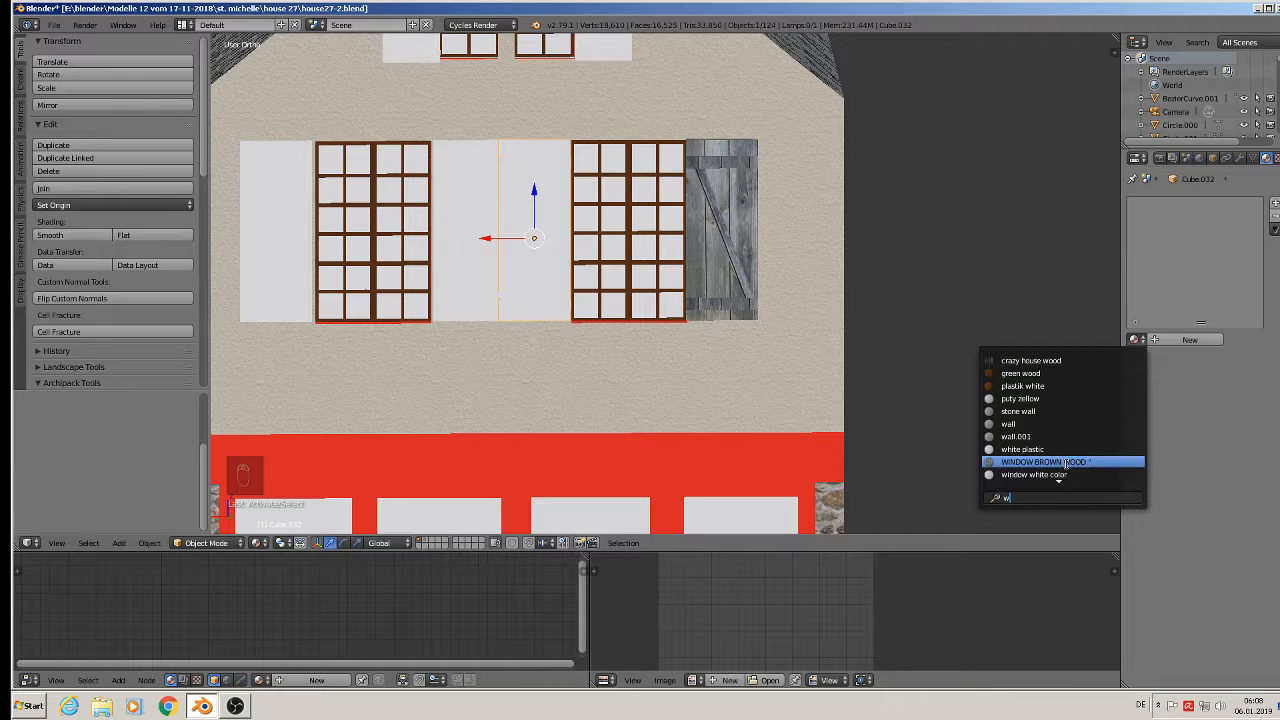
left_click(1062, 461)
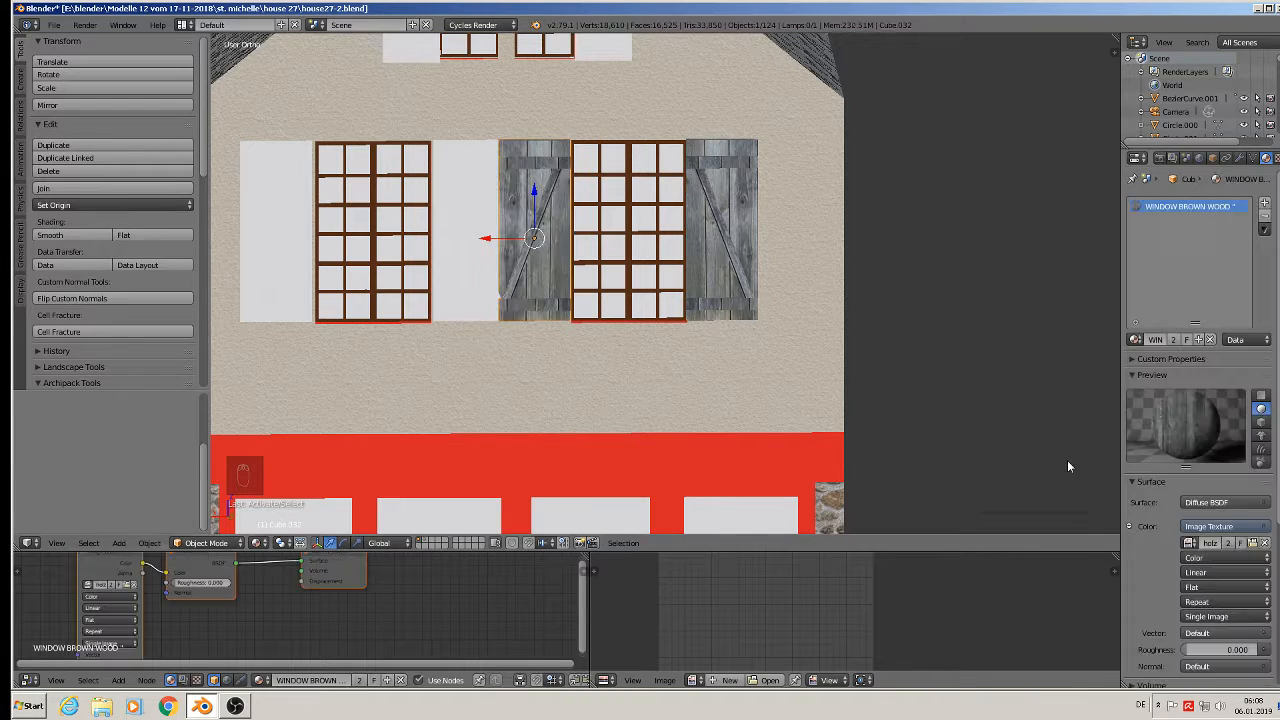
Give the inner shutter of the left-hand large window the existing WINDOW BROWN WOOD material.
left_click(485, 223)
left_click(1137, 341)
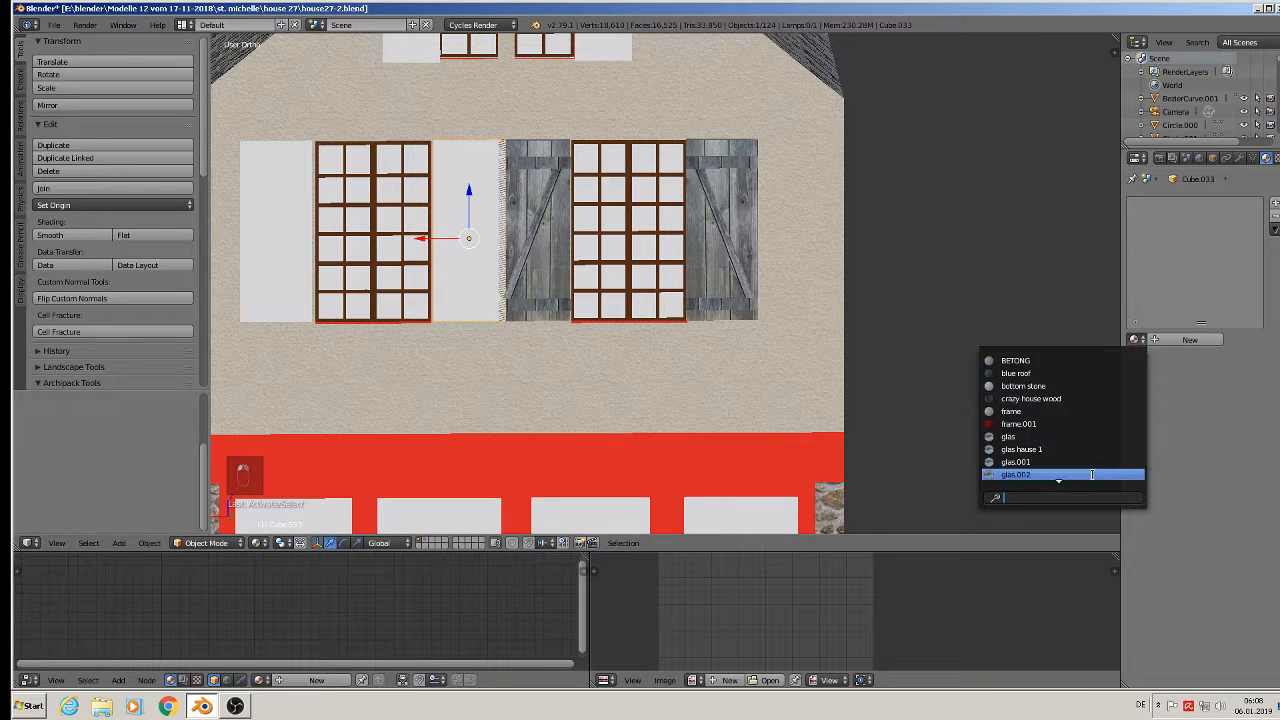
scroll(1060, 471, "down", 5)
left_click(1060, 471)
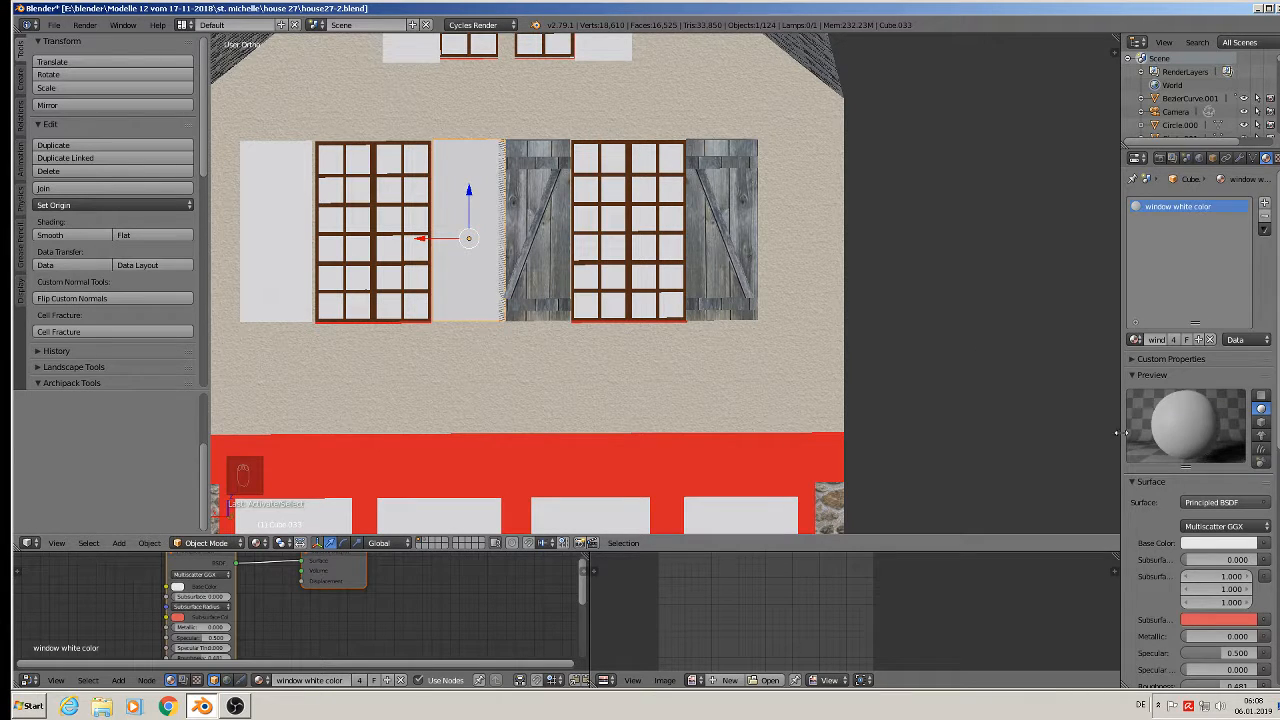
left_click(1137, 341)
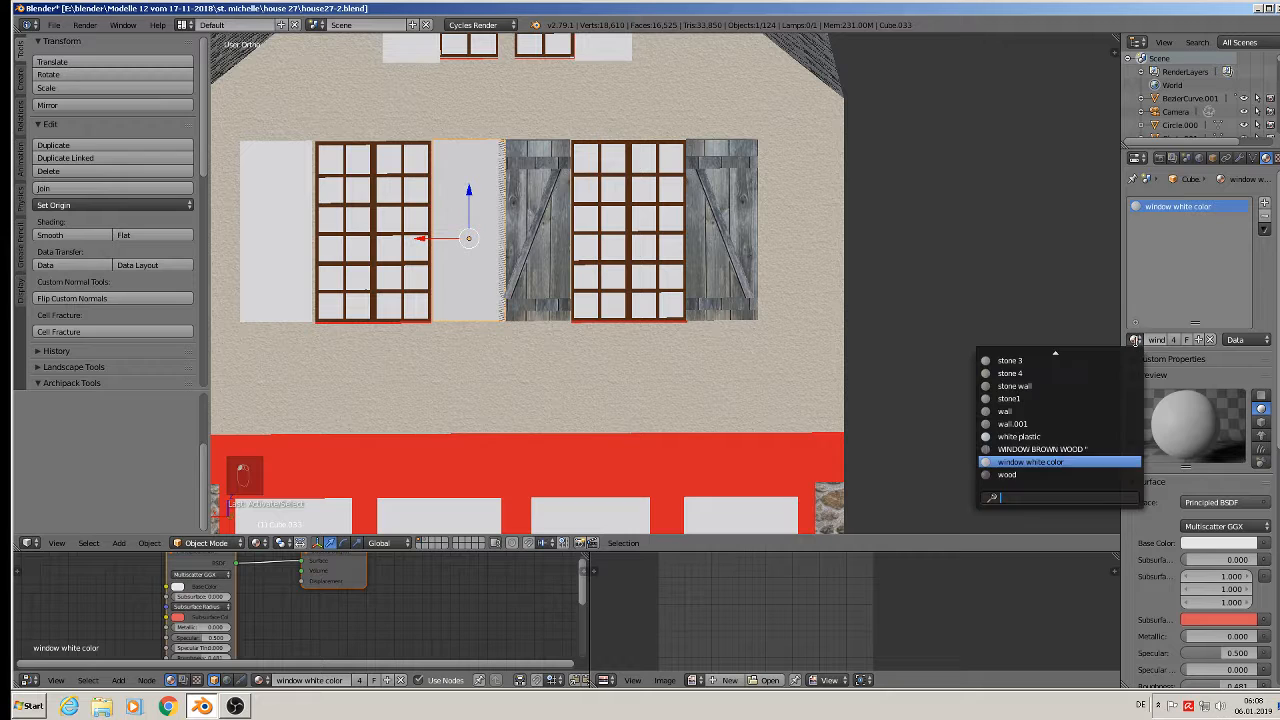
type("w")
left_click(1100, 462)
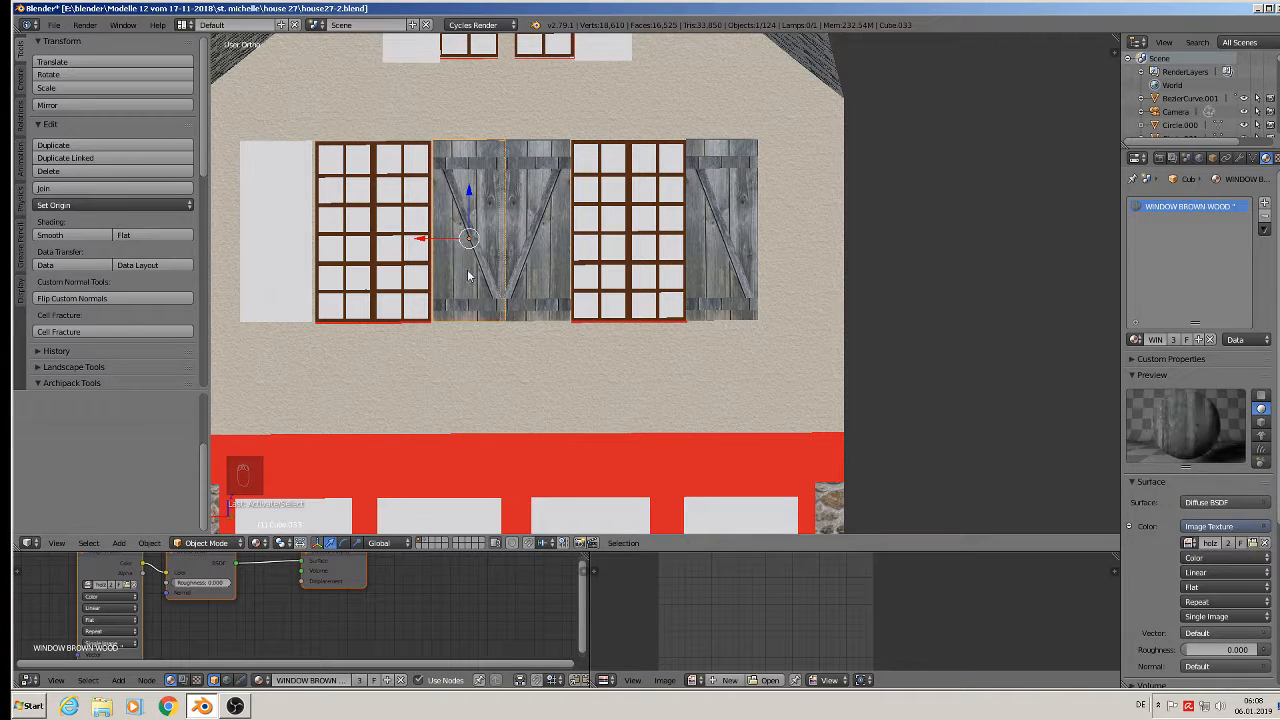
Put the existing WINDOW BROWN WOOD material on the outer shutter of the left-hand large window.
right_click(290, 233)
left_click(1137, 341)
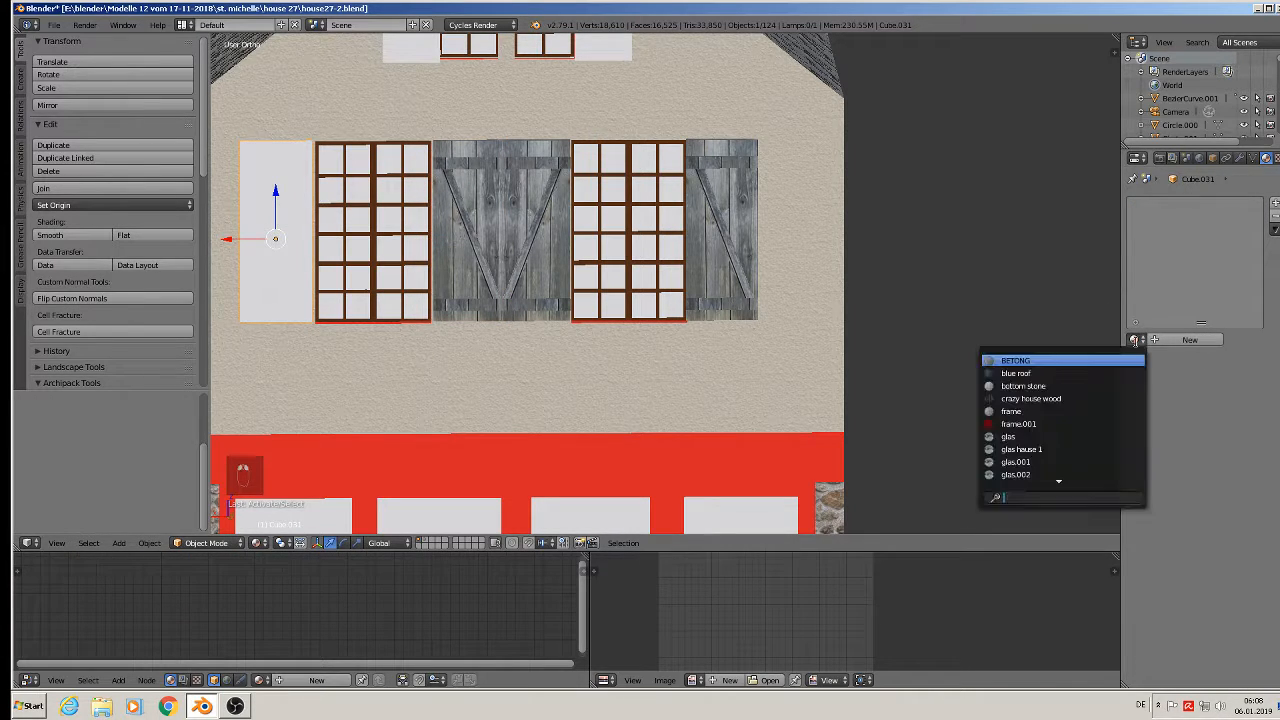
type("w")
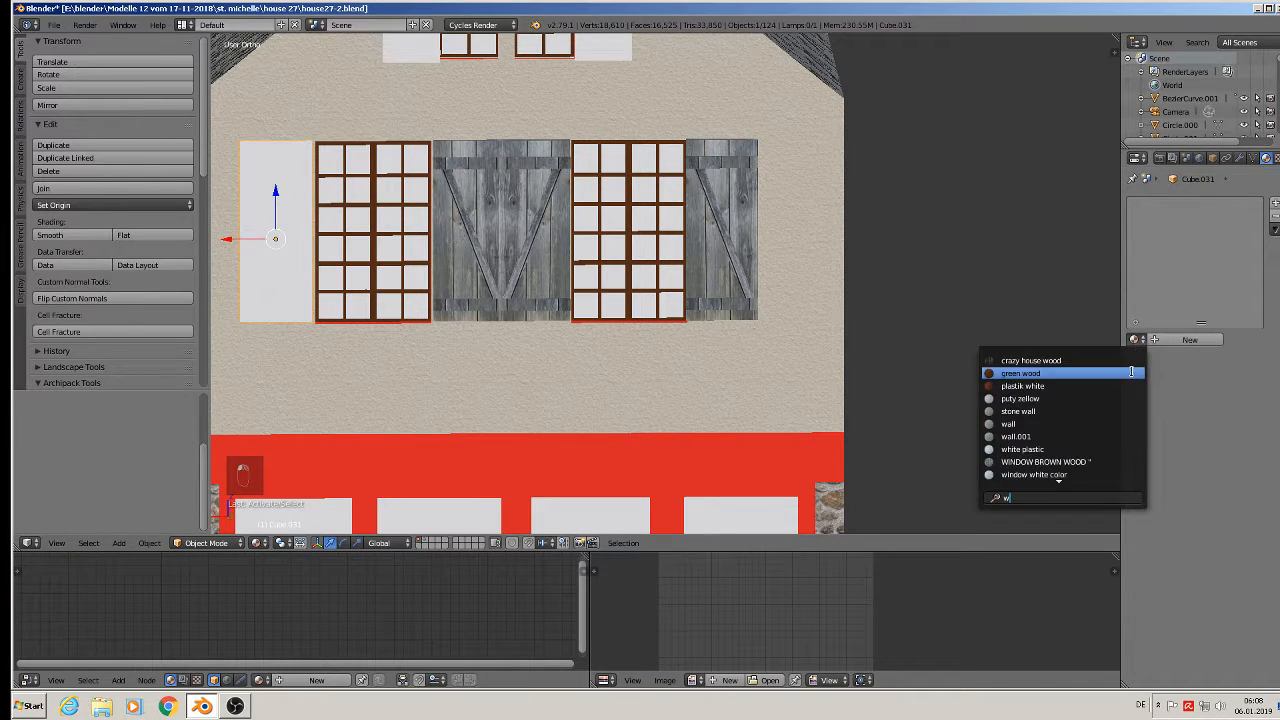
left_click(1090, 461)
middle_click_drag(635, 212, 760, 394, "shift")
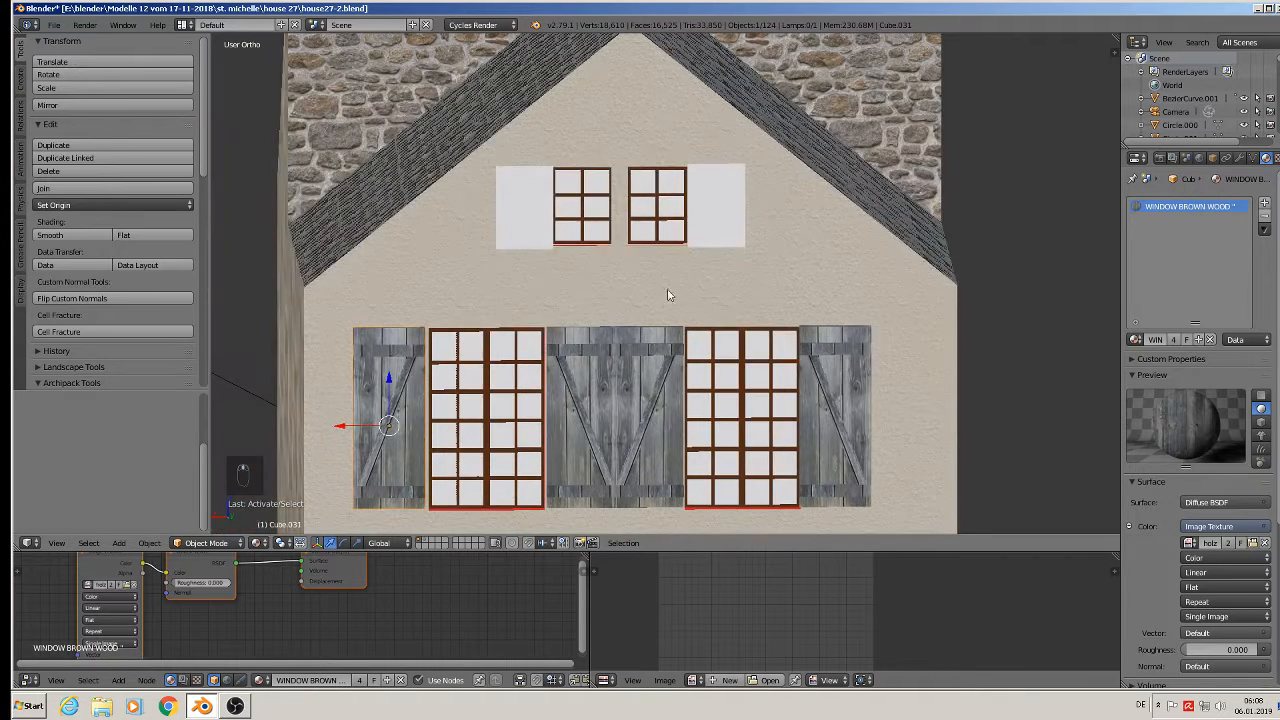
Give the shutter of the left-hand small gable window the existing WINDOW BROWN WOOD material.
right_click(538, 206)
left_click(1137, 341)
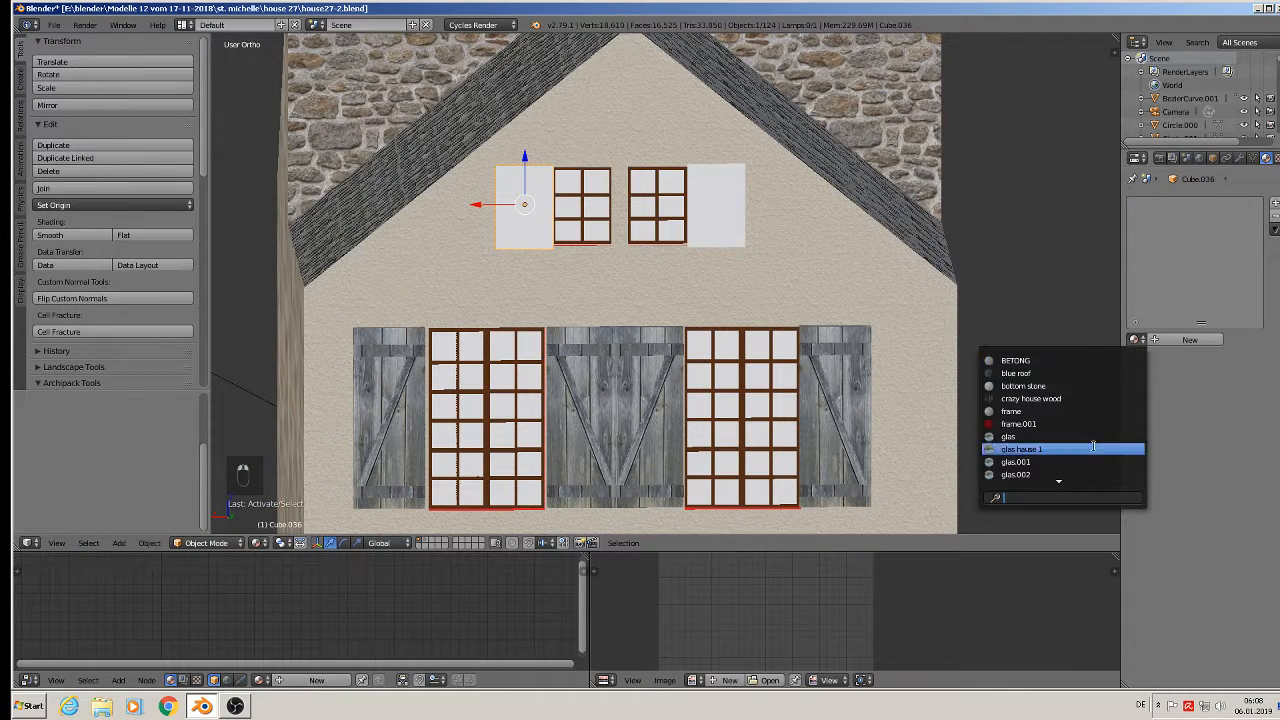
type("w")
left_click(1078, 462)
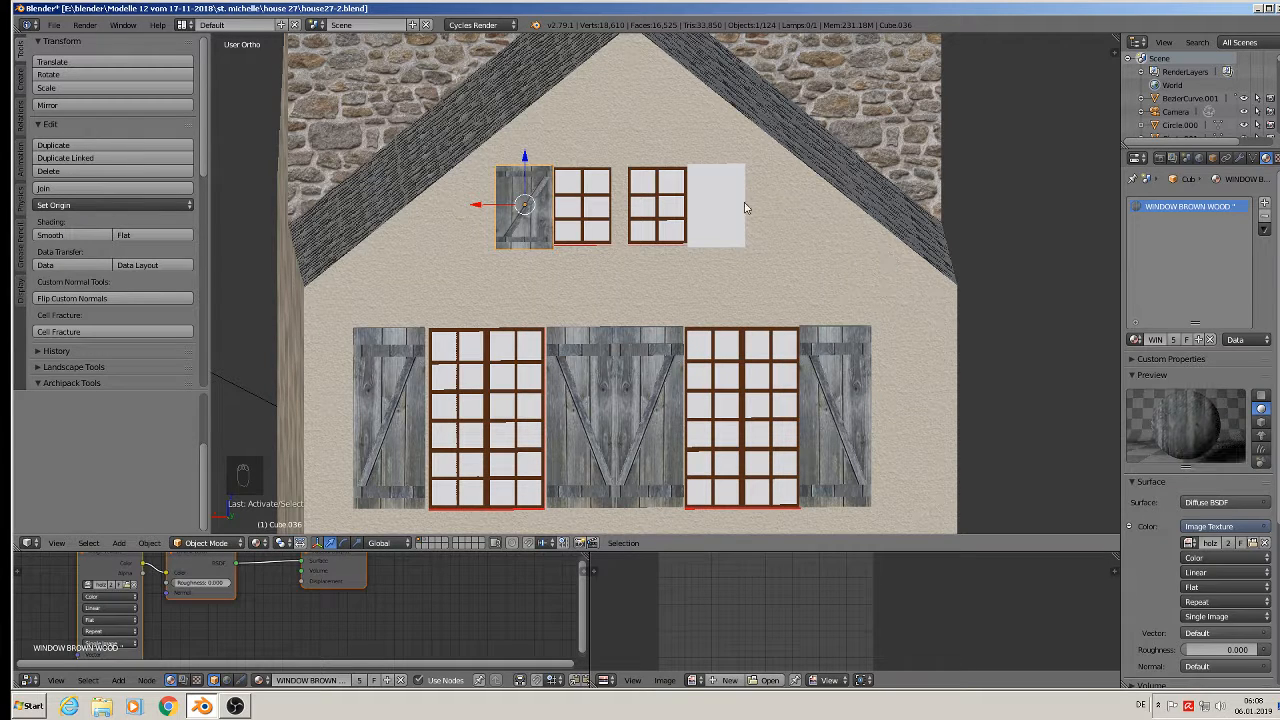
Assign the existing WINDOW BROWN WOOD material to the shutter of the right-hand small gable window.
right_click(725, 208)
left_click(1137, 340)
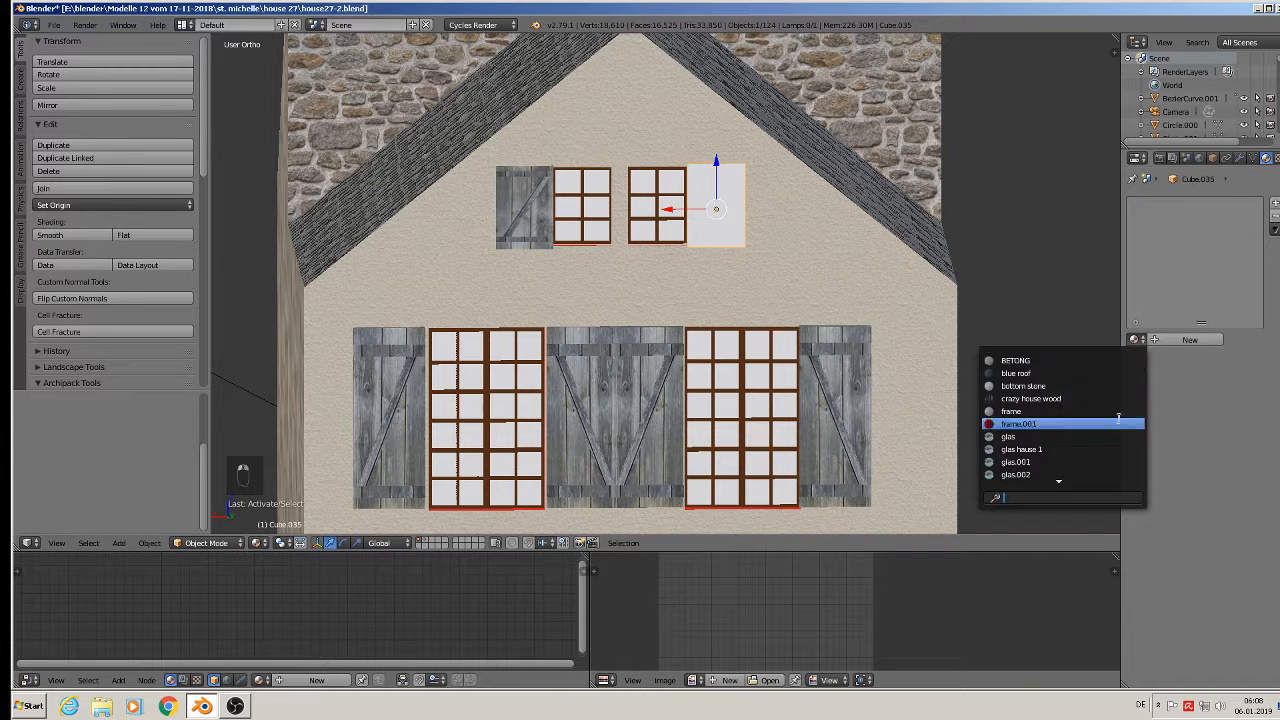
type("w")
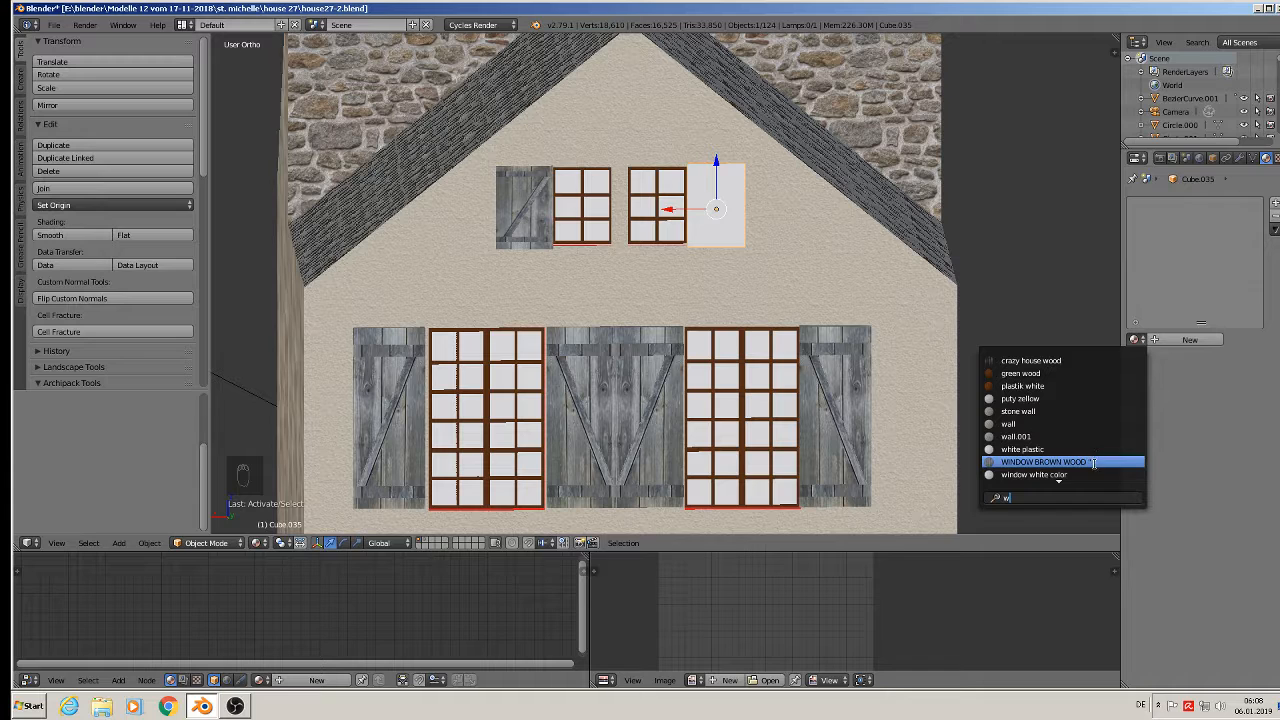
left_click(1094, 463)
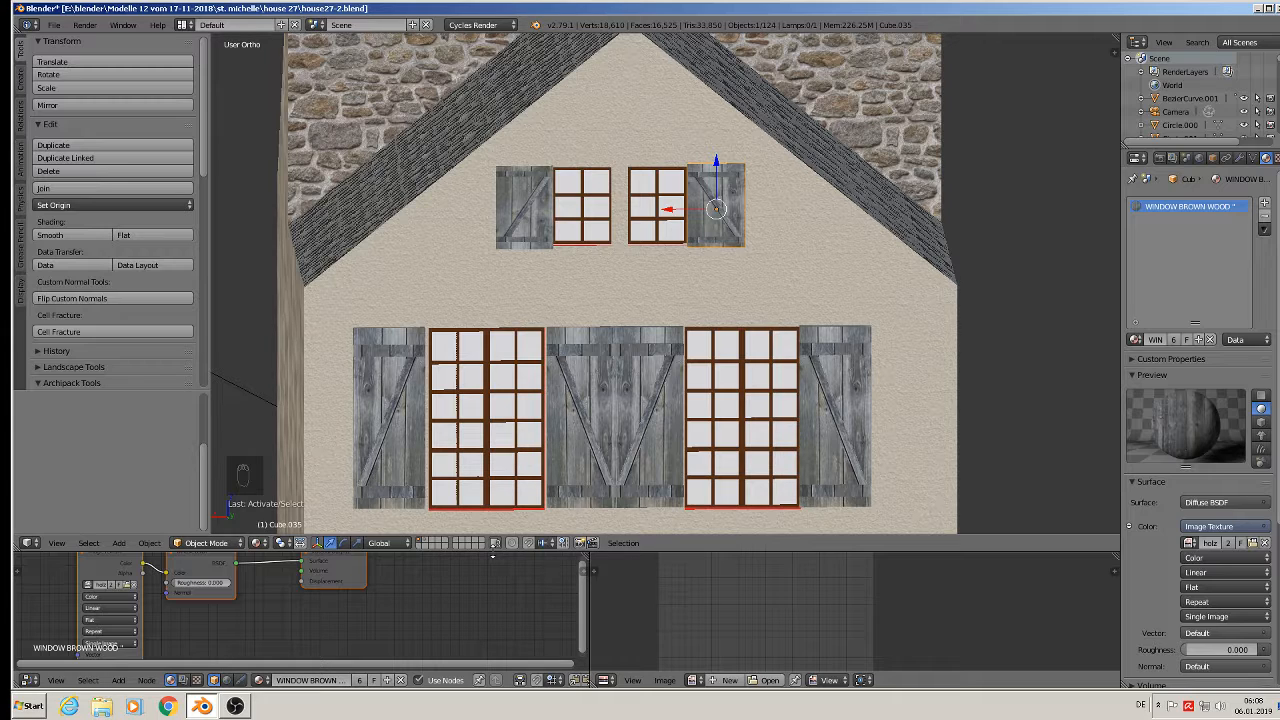
Enlarge the node editor and spread the shutter material's nodes, leaving a wide gap between Image Texture and Diffuse BSDF.
left_click_drag(492, 540, 492, 322)
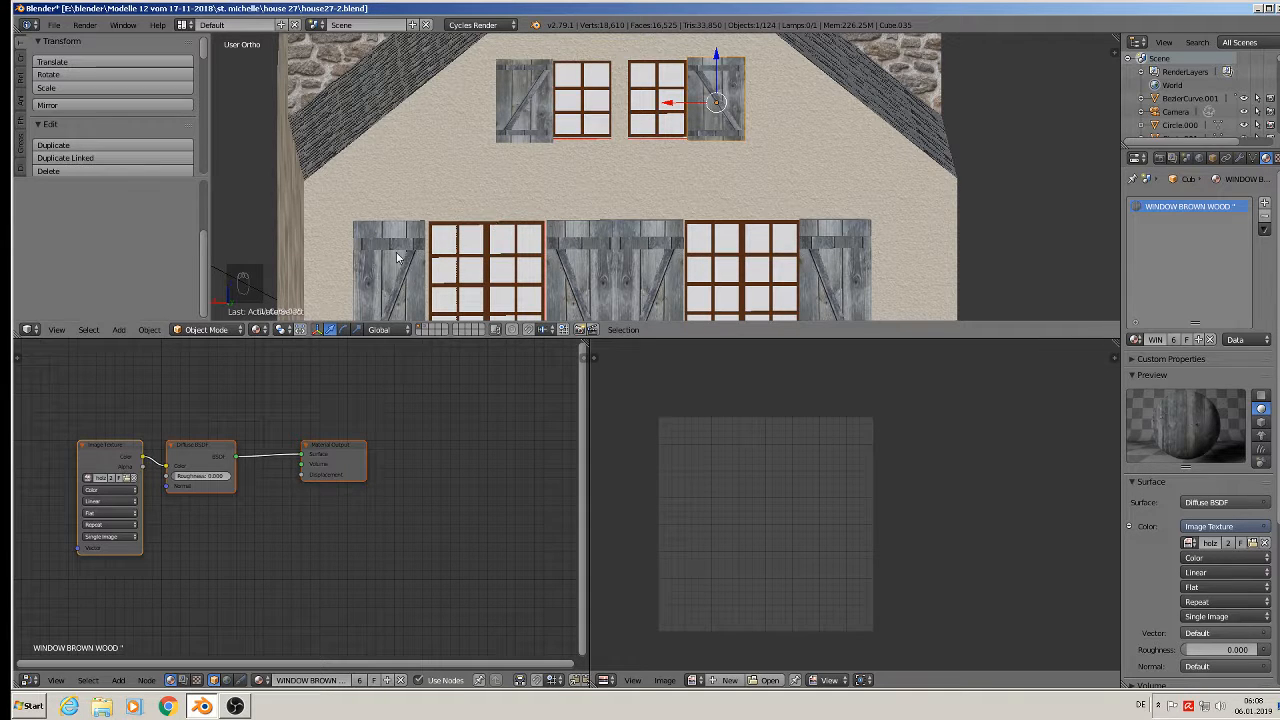
middle_click_drag(441, 503, 524, 494)
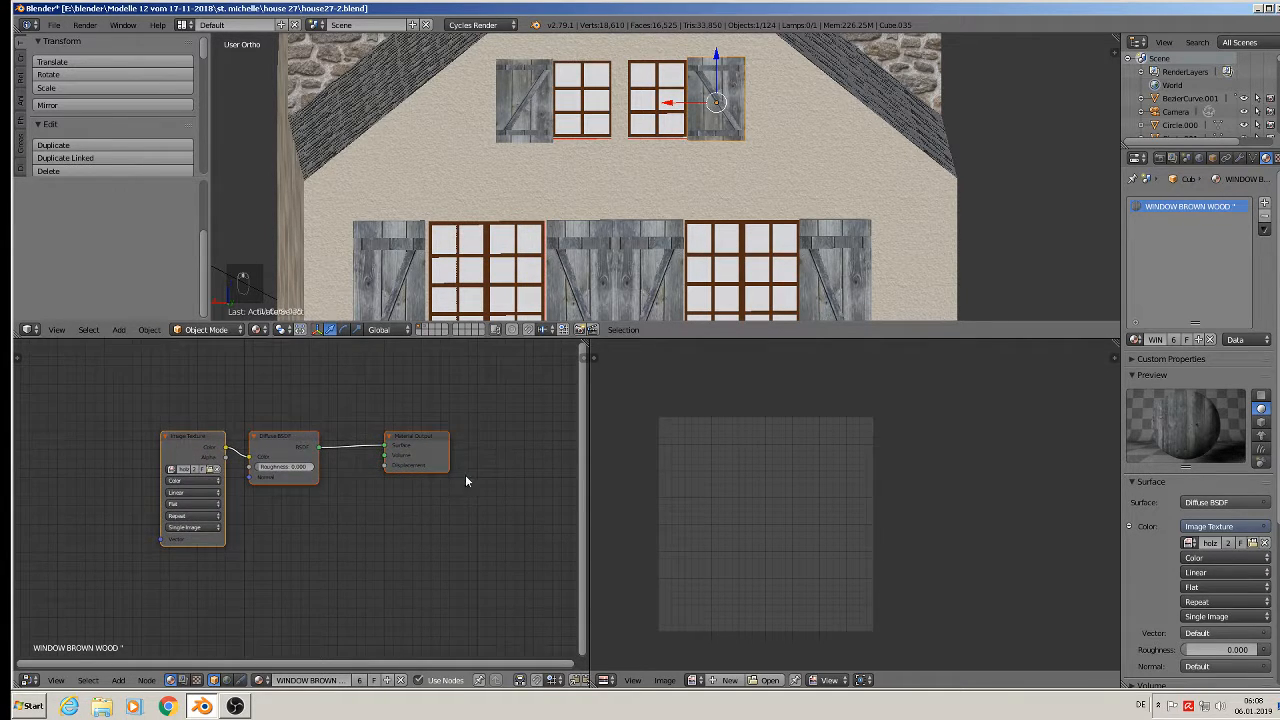
scroll(465, 481, "up", 1)
left_click_drag(413, 436, 517, 435)
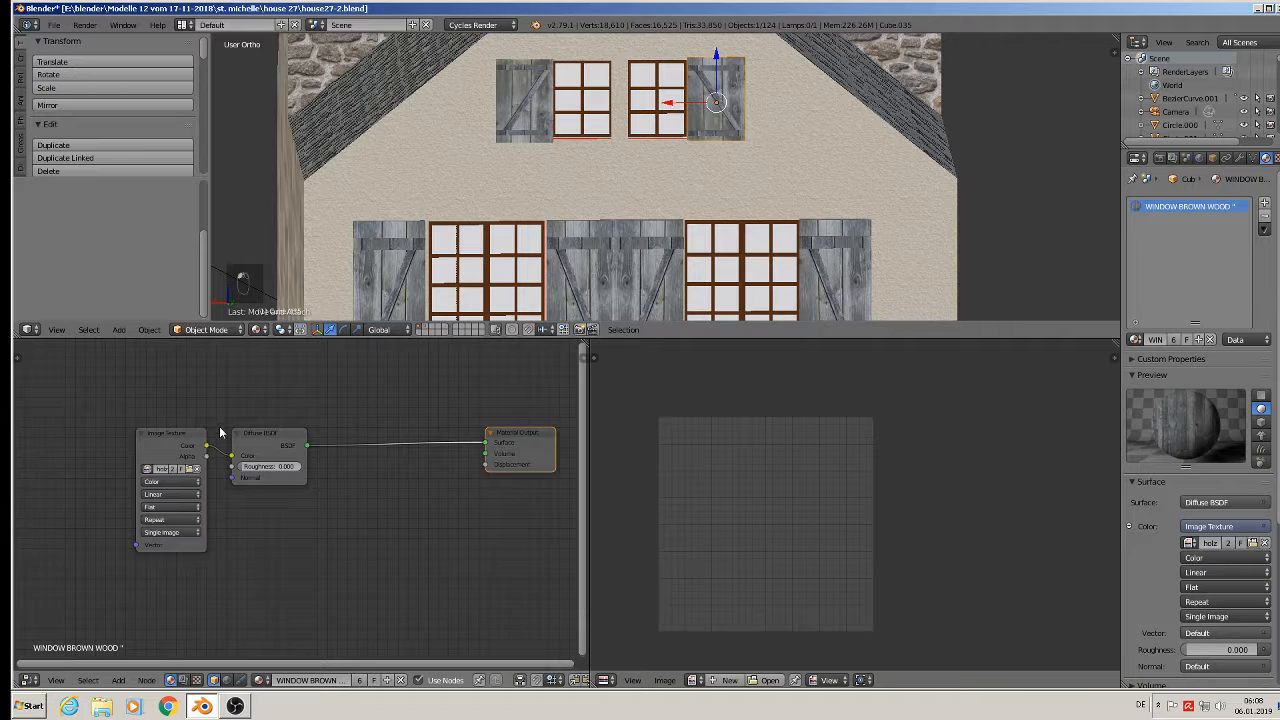
left_click_drag(257, 443, 413, 440)
left_click_drag(175, 439, 84, 448)
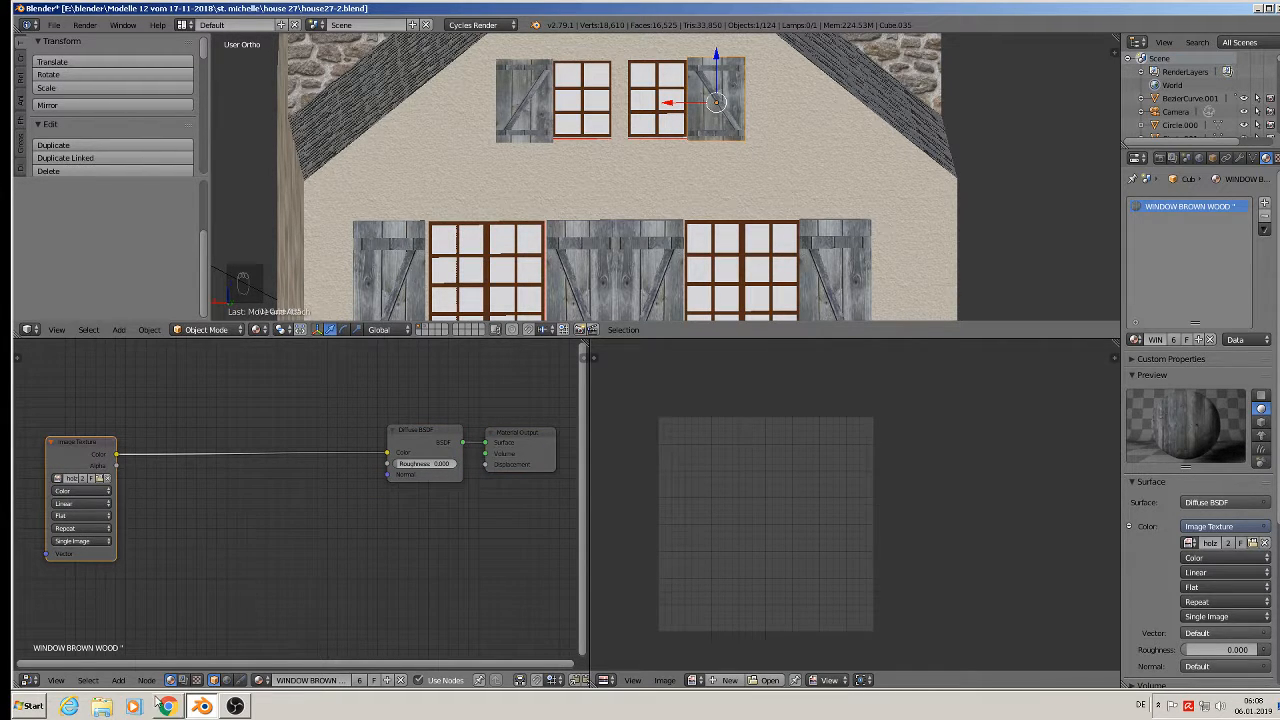
Insert a MixRGB node on the link between the Image Texture and the Diffuse BSDF.
left_click(118, 680)
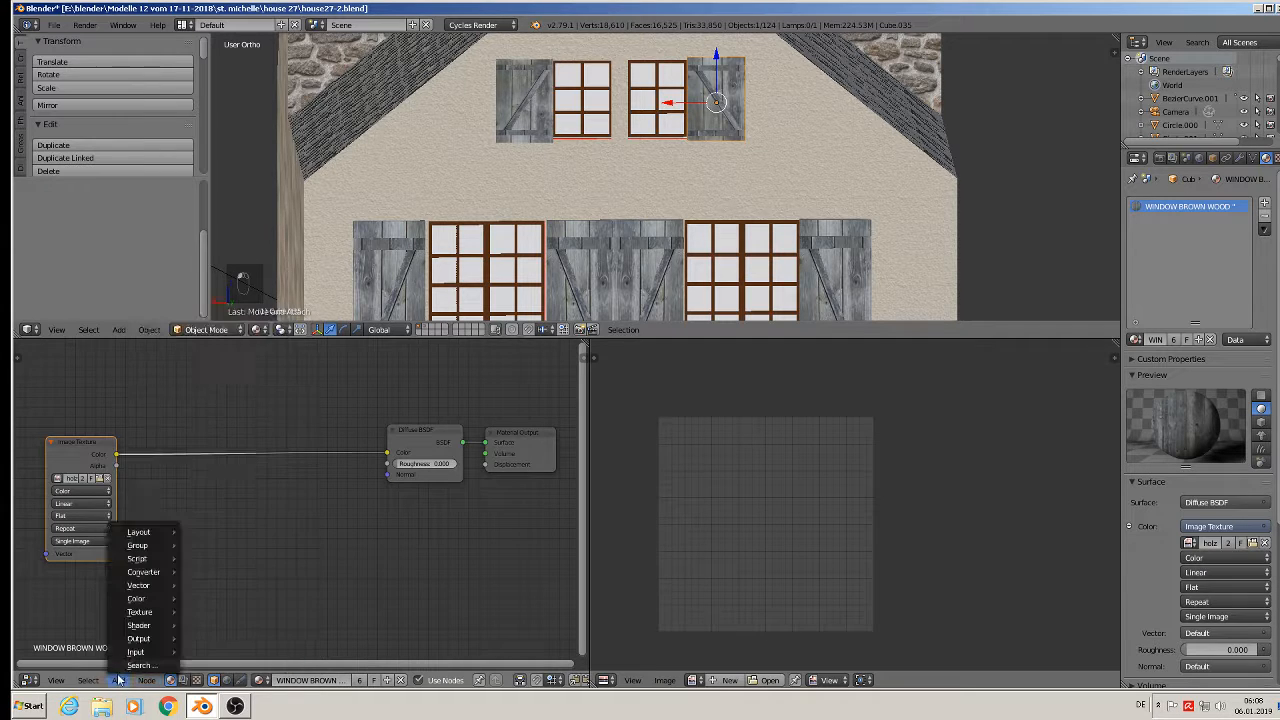
mouse_move(144, 600)
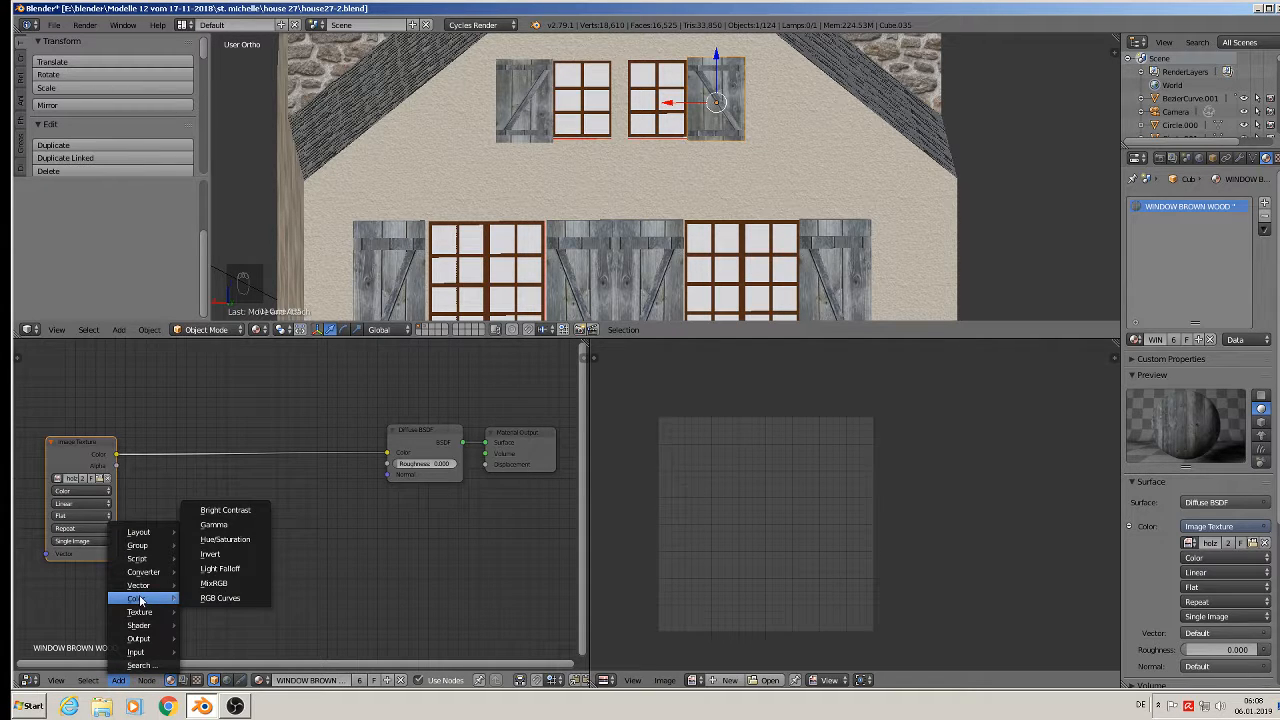
left_click(226, 590)
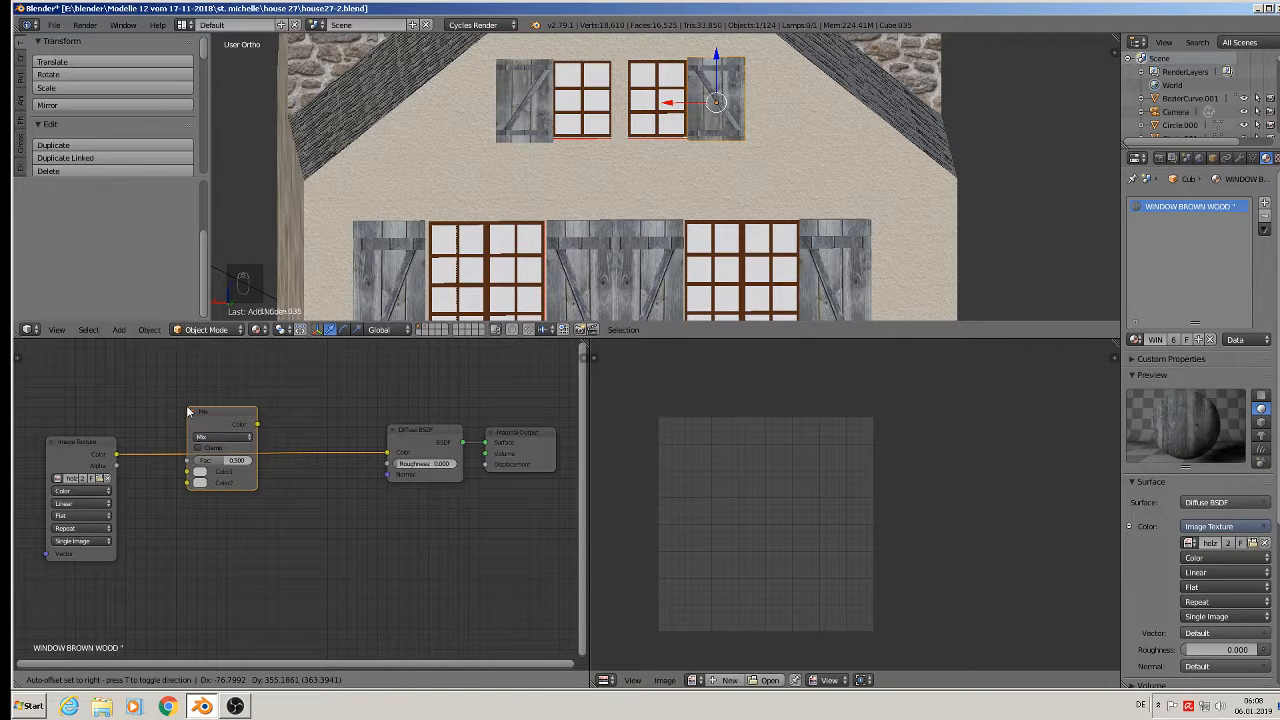
left_click(188, 411)
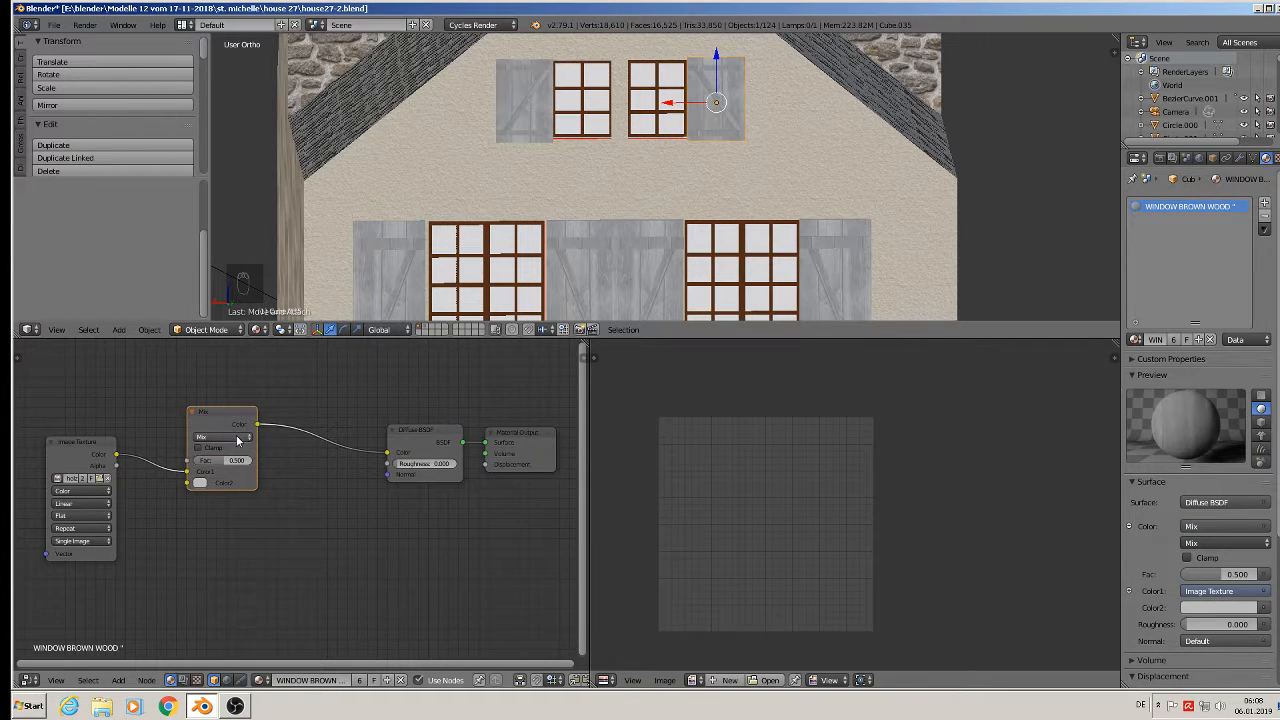
Set Color2 of the Mix node to a dark reddish brown to tint the shutter wood.
scroll(222, 447, "up", 3)
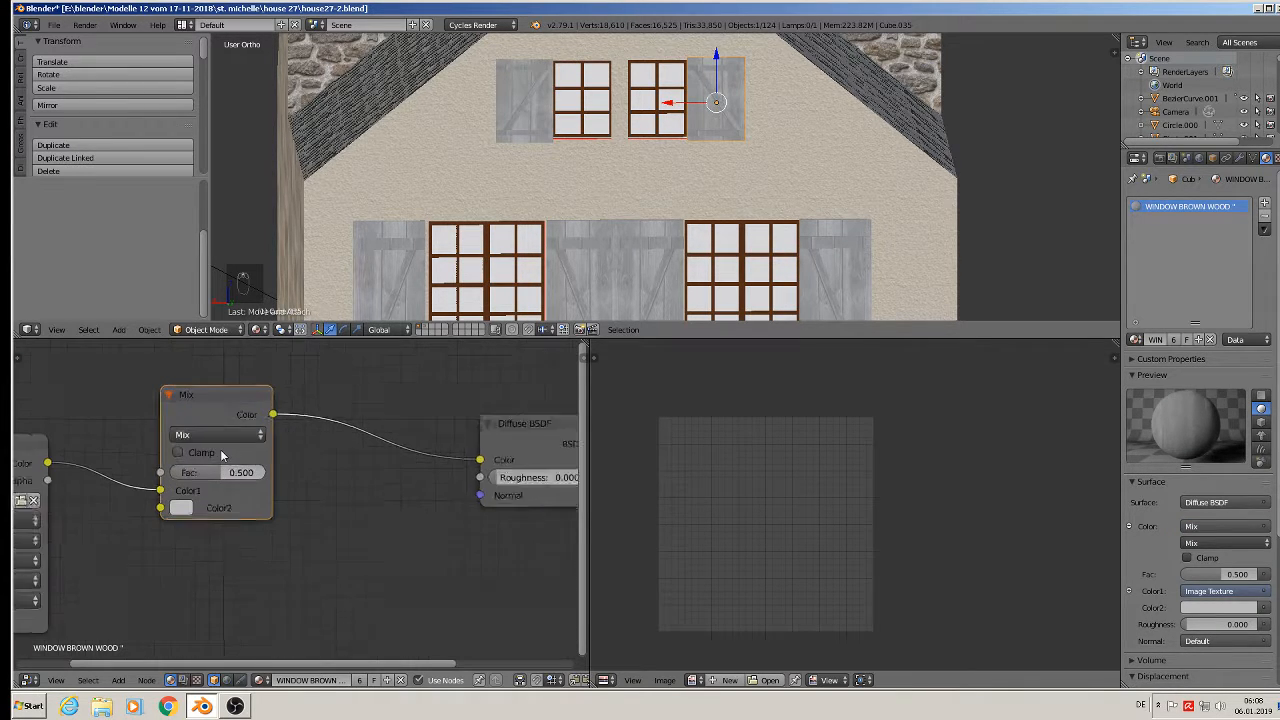
left_click(177, 514)
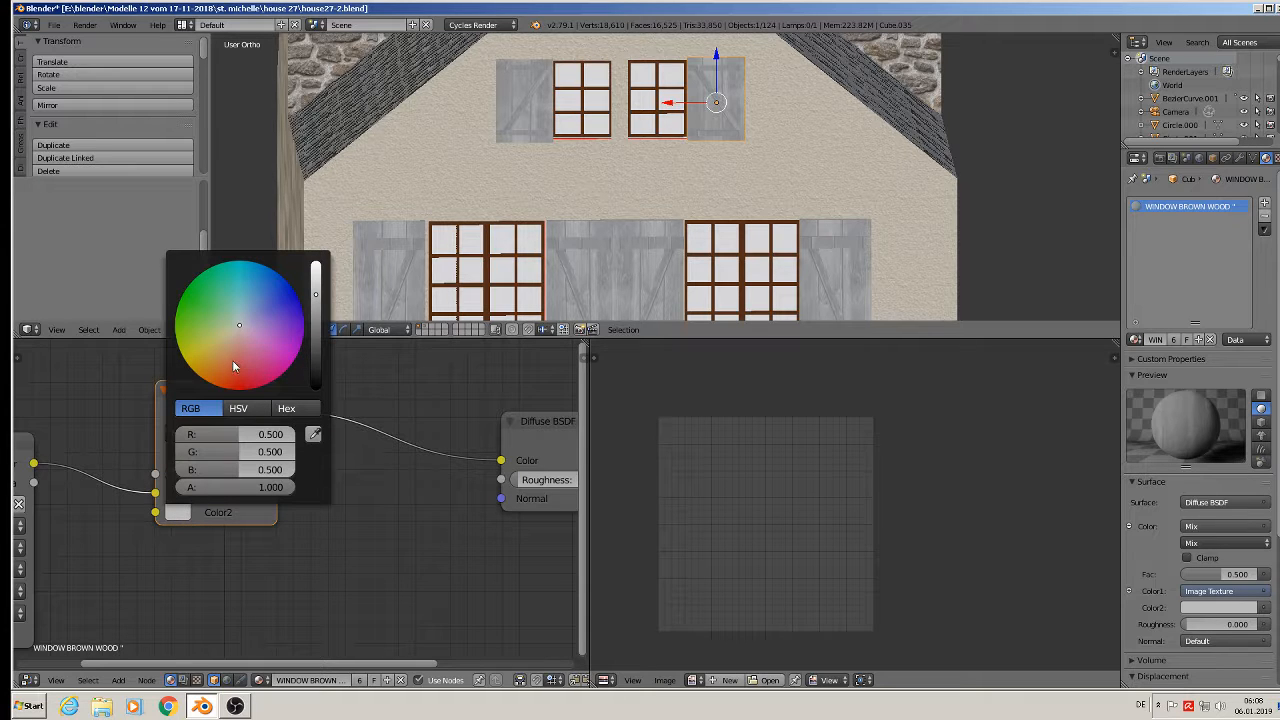
left_click(232, 360)
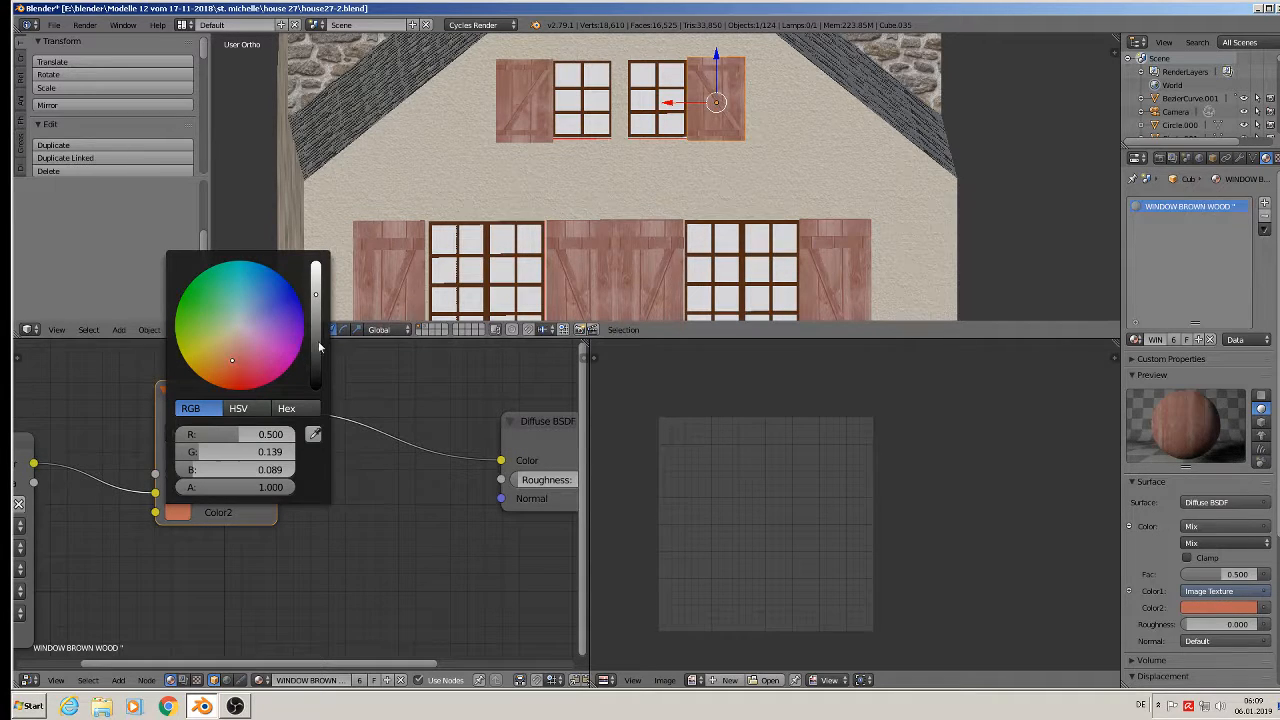
left_click(318, 347)
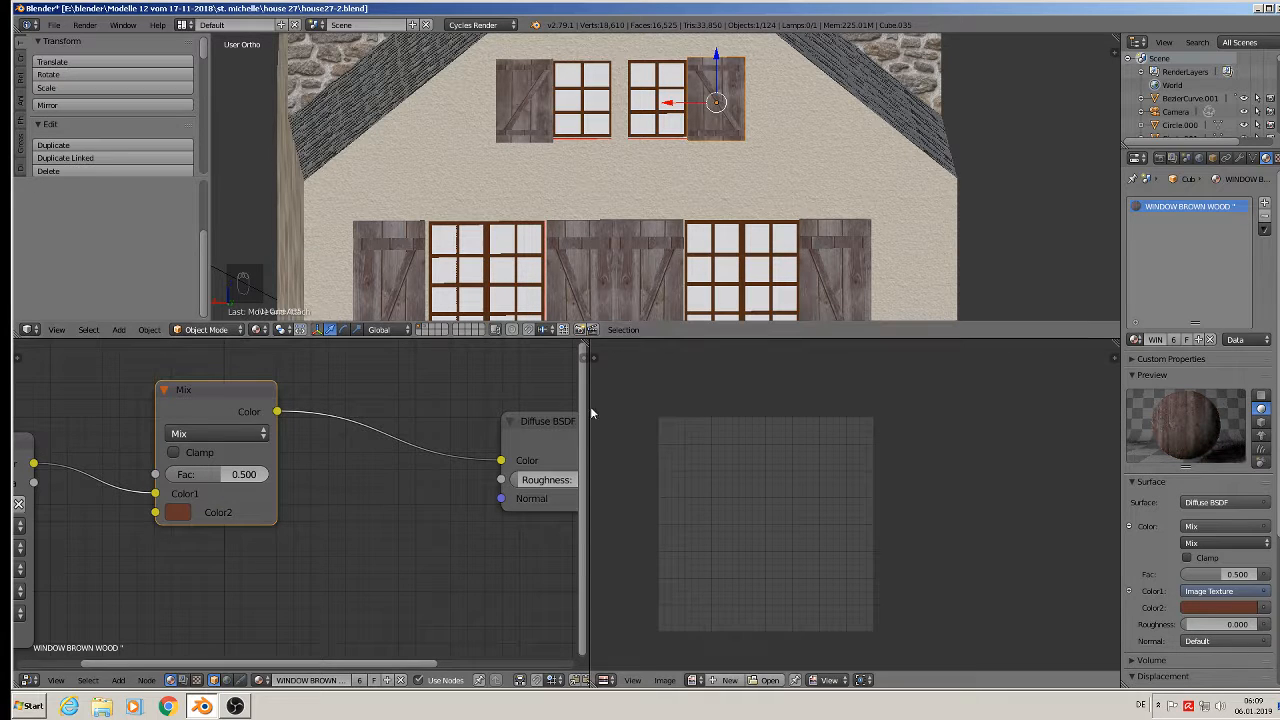
left_click(179, 512)
left_click(230, 378)
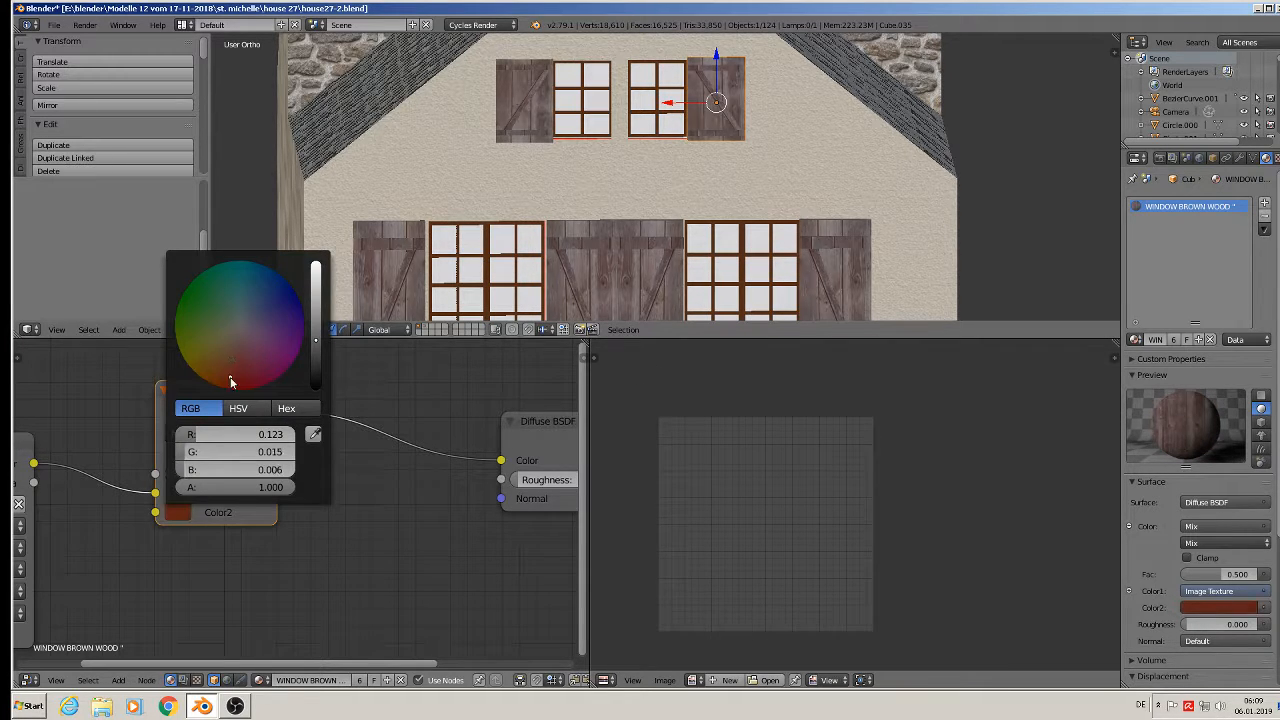
left_click(317, 369)
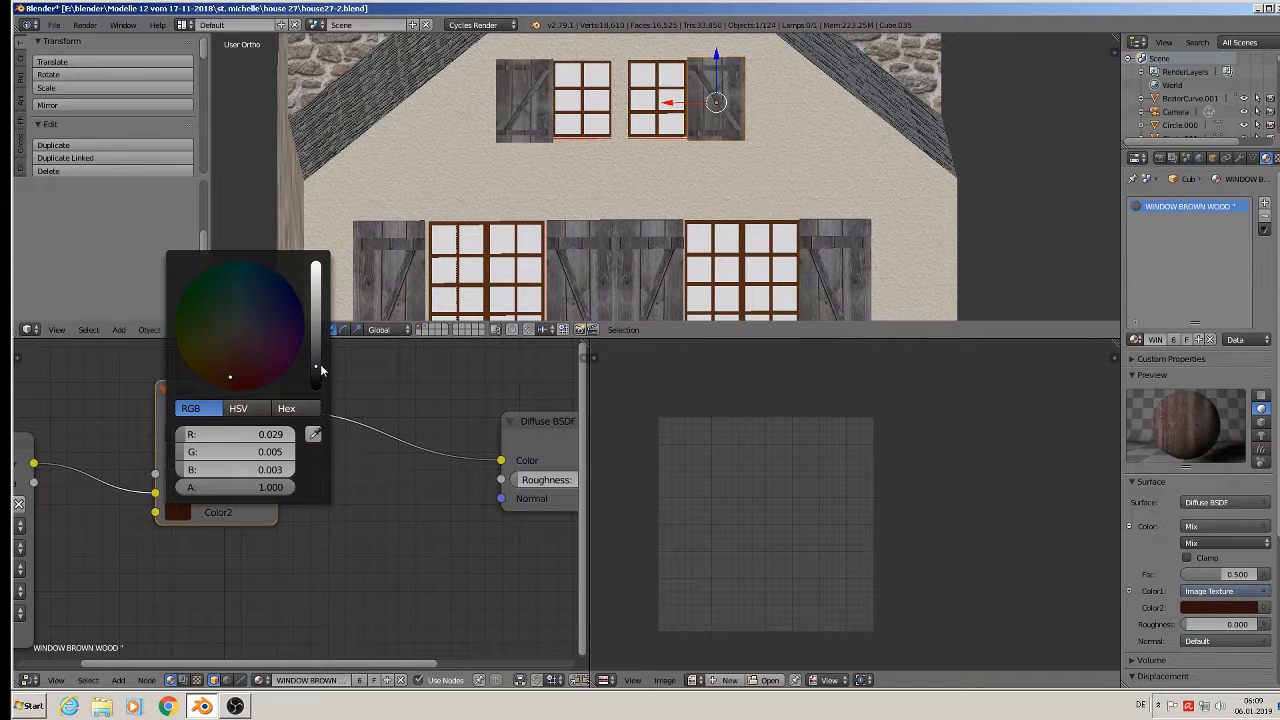
left_click(317, 350)
left_click(316, 339)
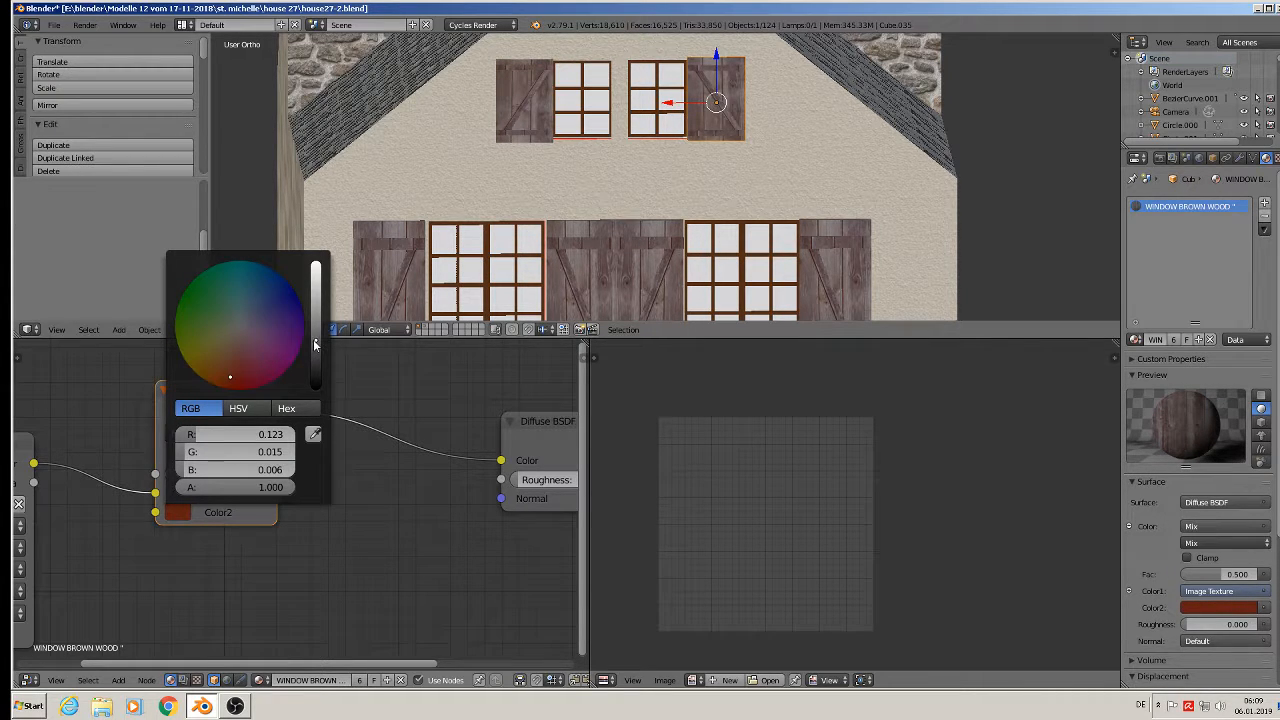
mouse_move(234, 371)
left_mouse_down()
mouse_move(237, 356)
mouse_move(242, 365)
left_mouse_up()
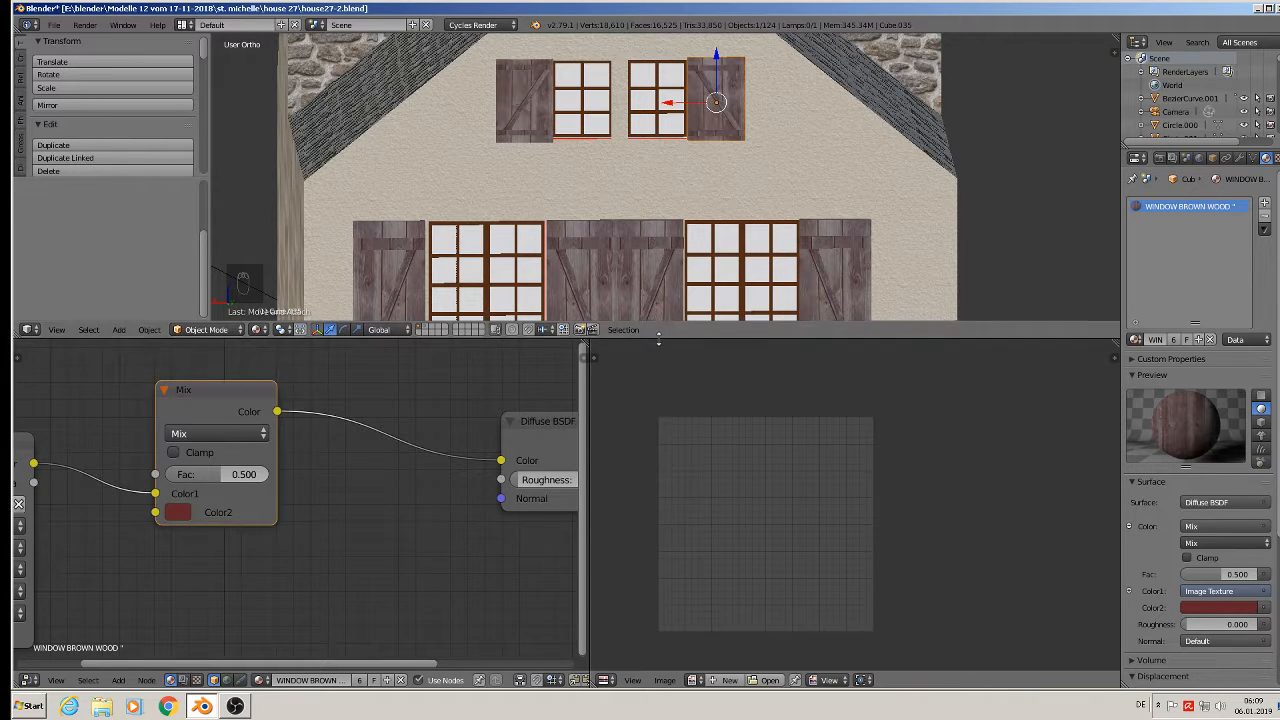
Rotate the UVs of both horizontal battens on the right-hand small window's shutter by 90 degrees.
left_click_drag(657, 342, 608, 524)
middle_click_drag(609, 328, 590, 217, "shift")
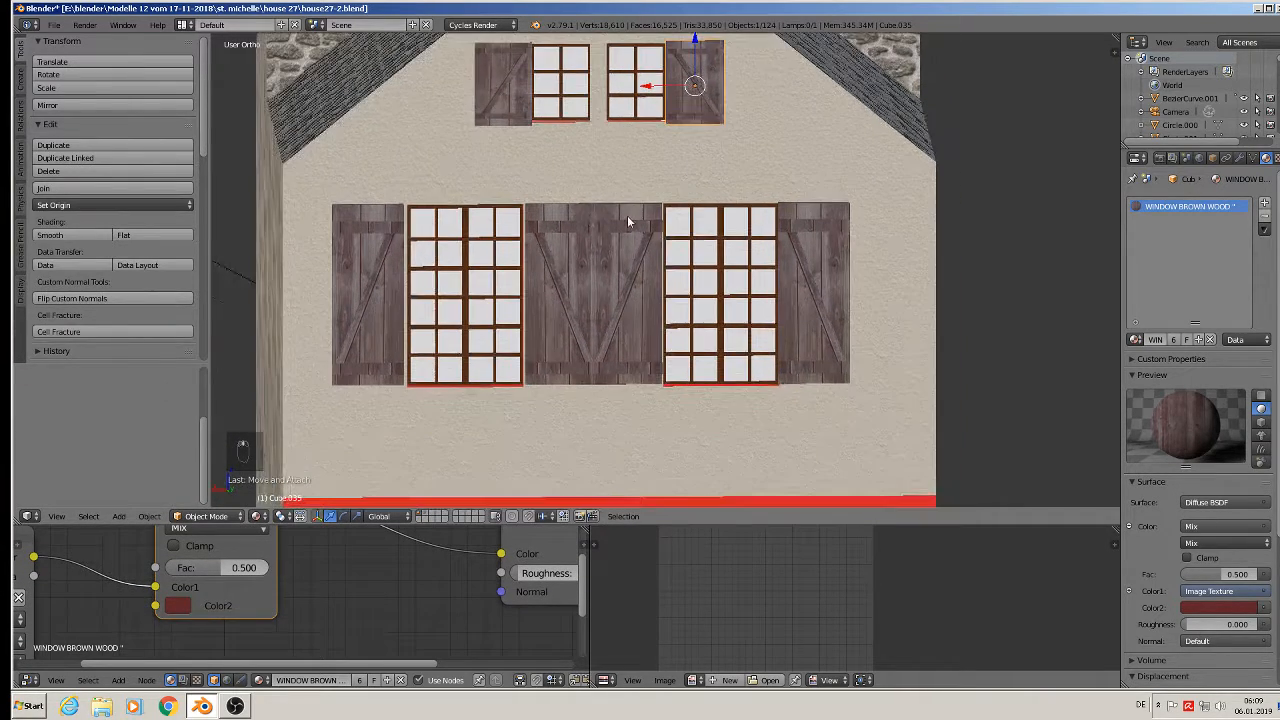
scroll(630, 226, "up", 1)
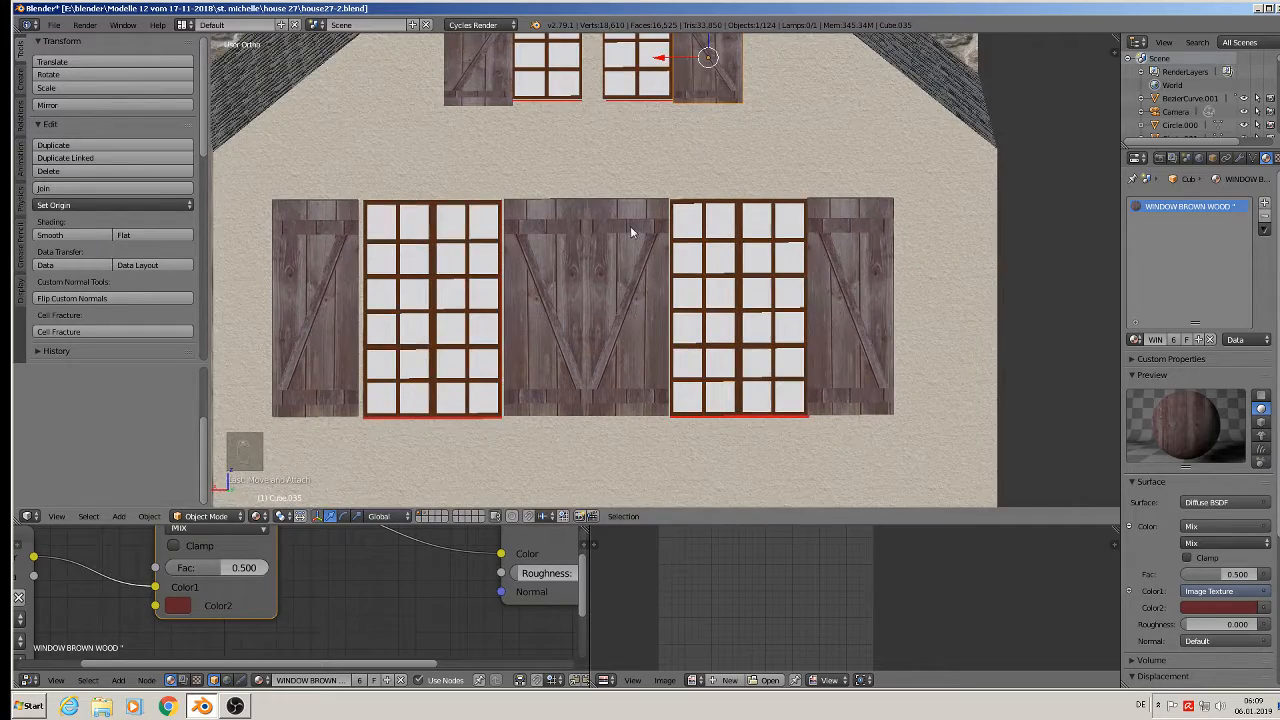
scroll(630, 226, "up", 1)
key("Tab")
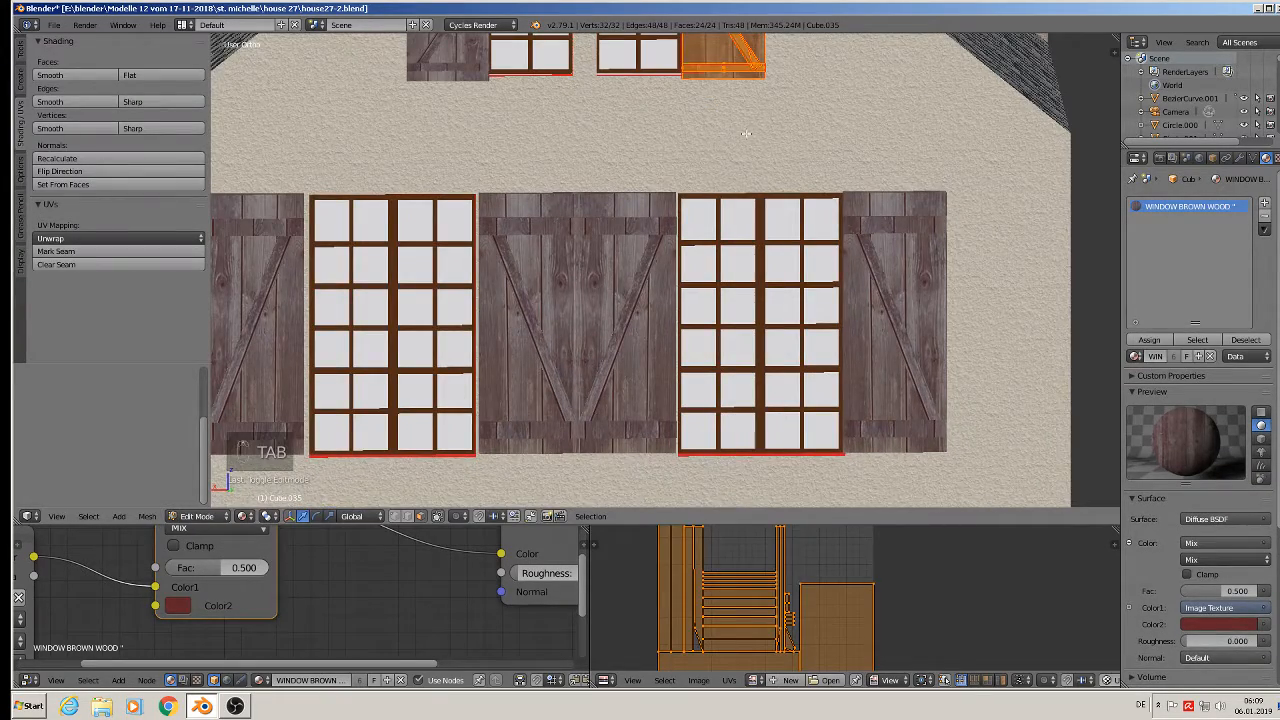
middle_click_drag(756, 127, 732, 330, "shift")
right_click(694, 273)
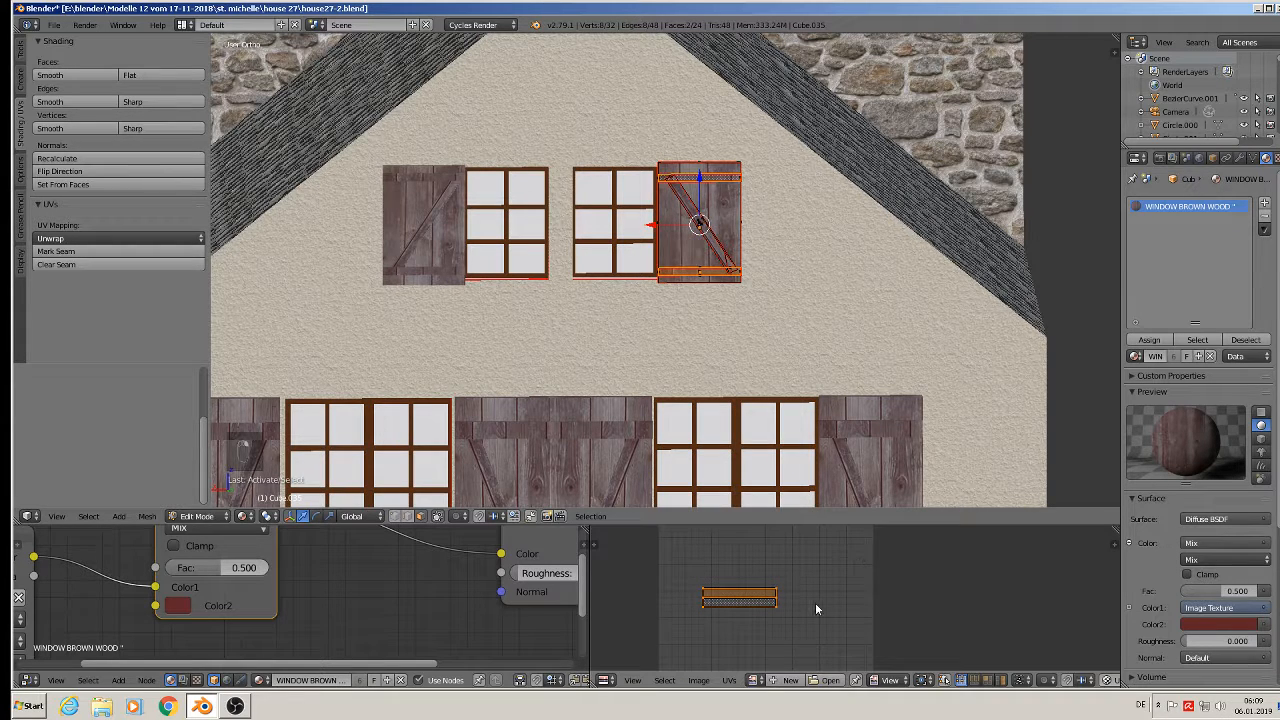
type("r")
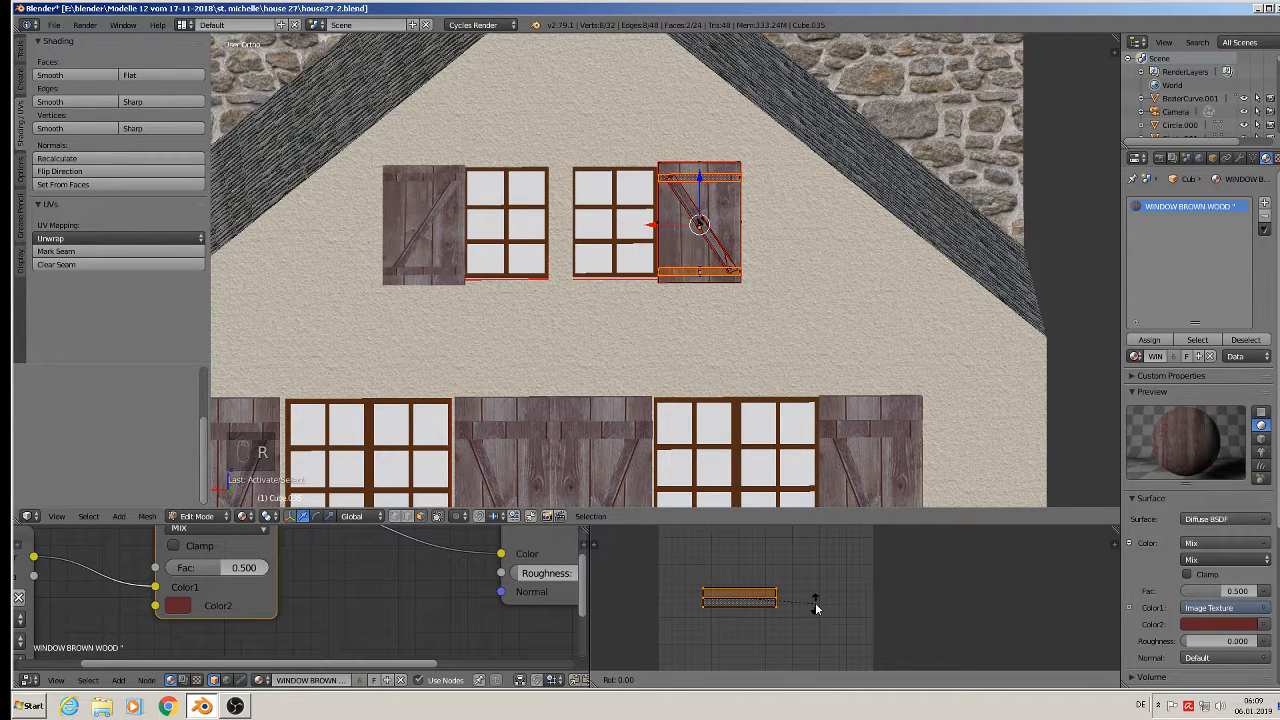
type("90")
key("Return")
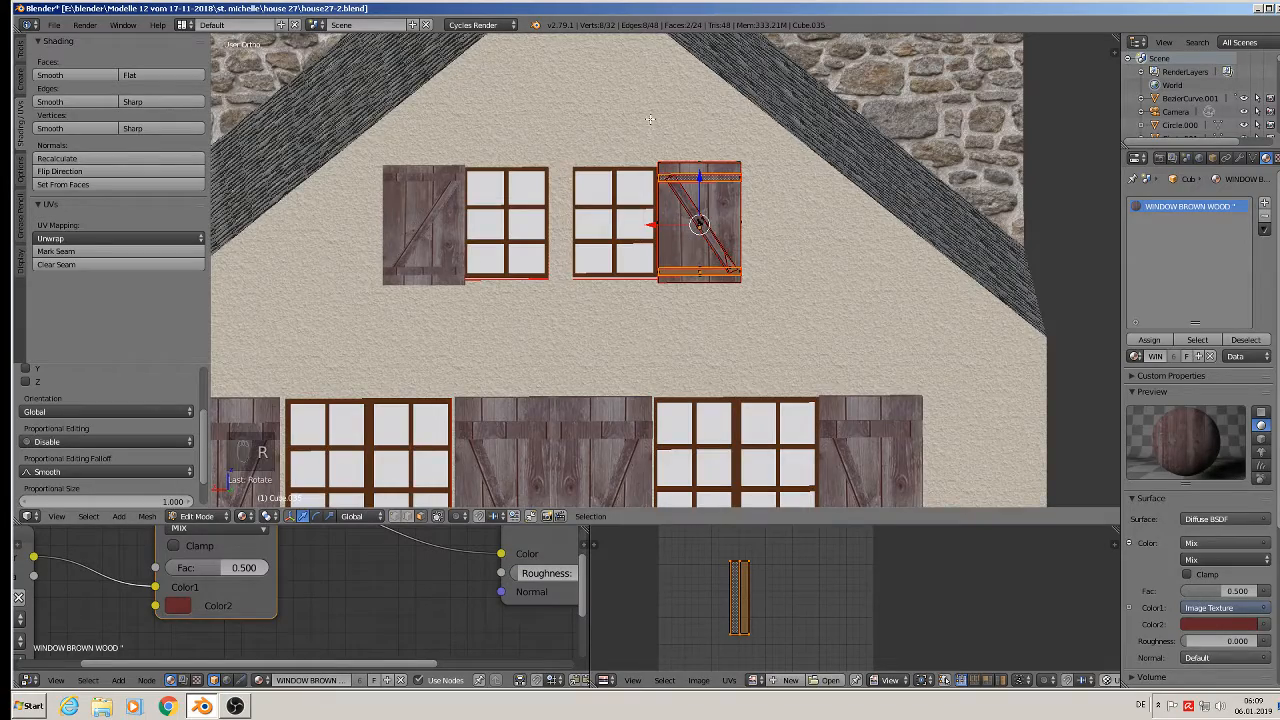
scroll(691, 196, "up", 2)
key("Tab")
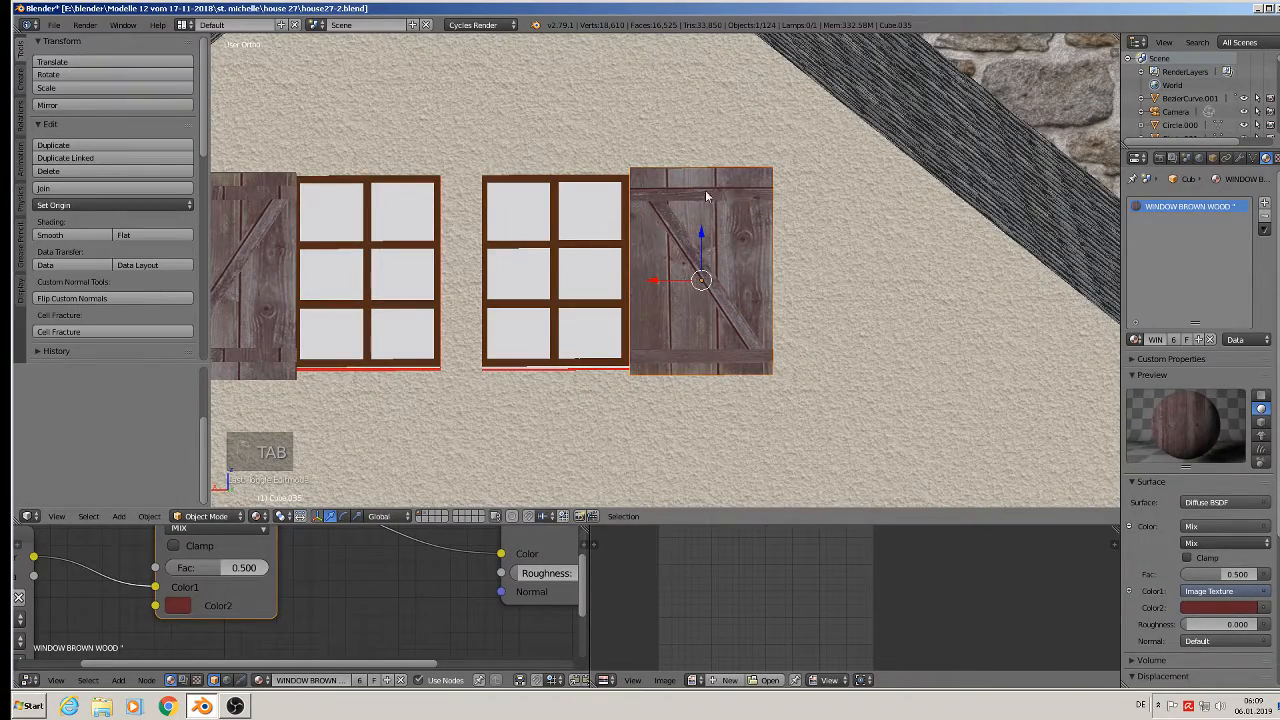
Turn the UVs of the two horizontal battens on the left-hand small window's shutter by 90 degrees.
middle_click_drag(686, 389, 834, 358, "shift")
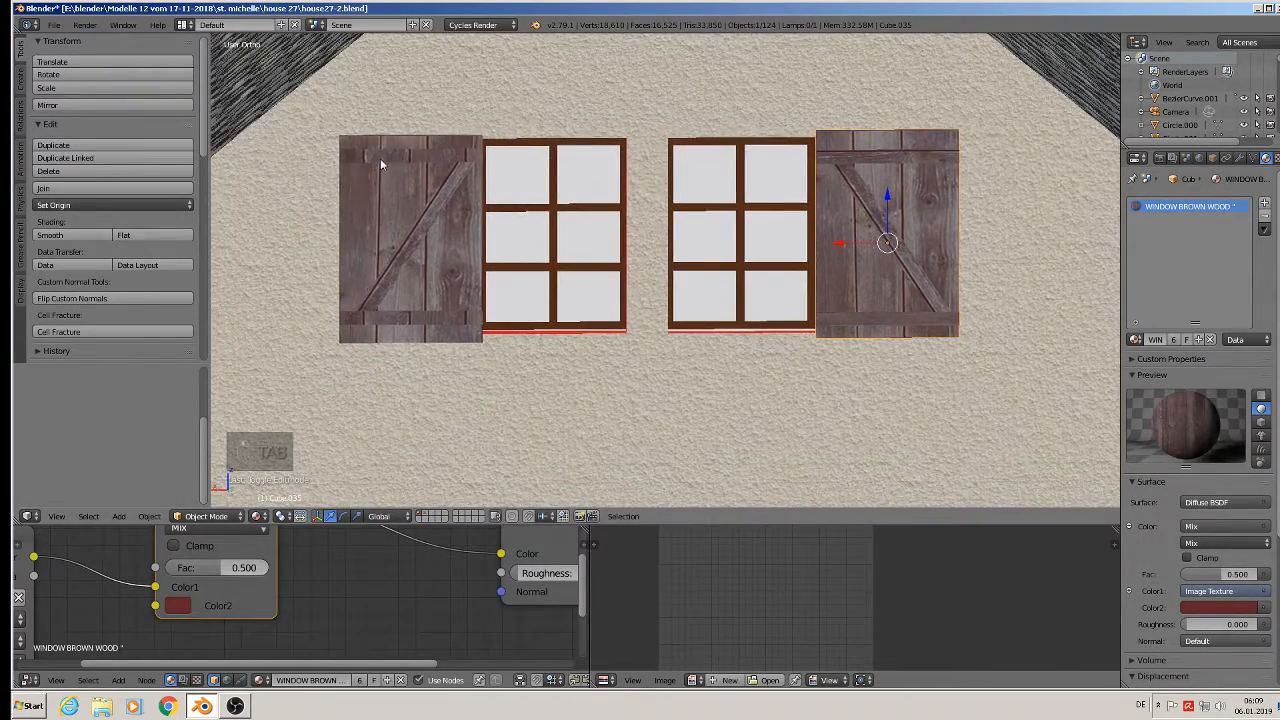
key("Tab")
key("Tab")
right_click(415, 154)
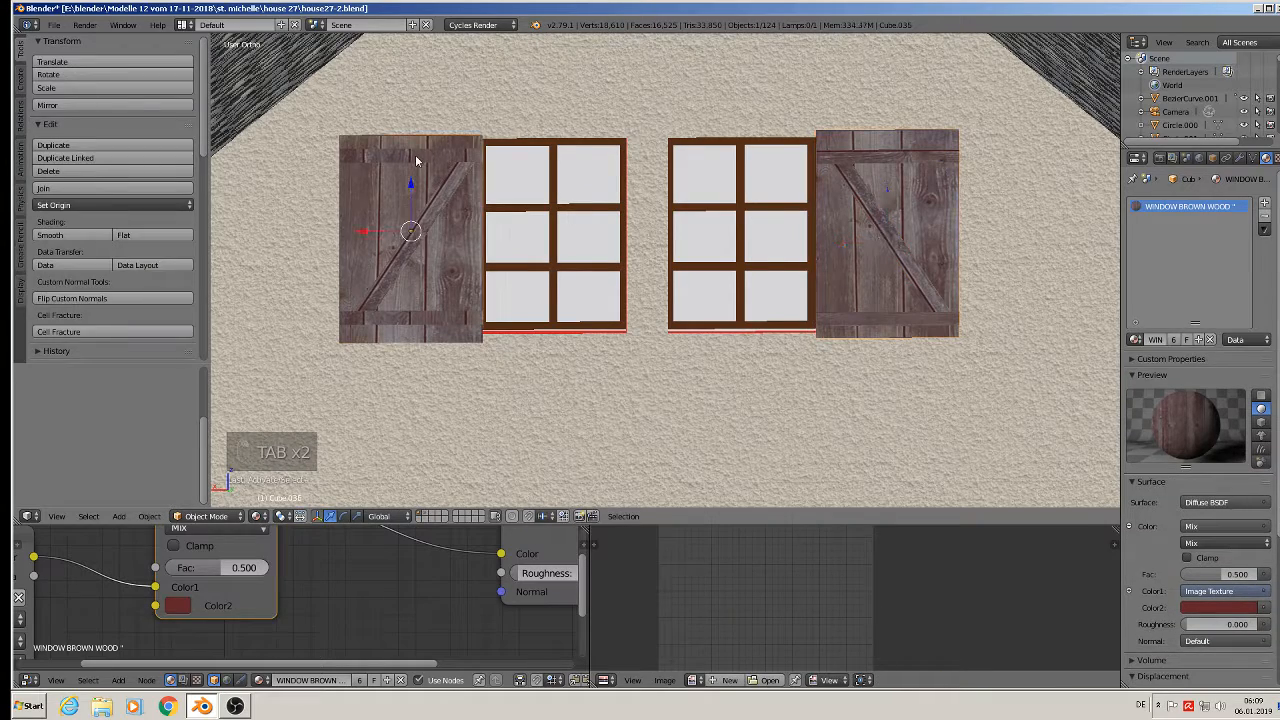
key("Tab")
right_click(415, 154)
right_click(406, 320, "shift")
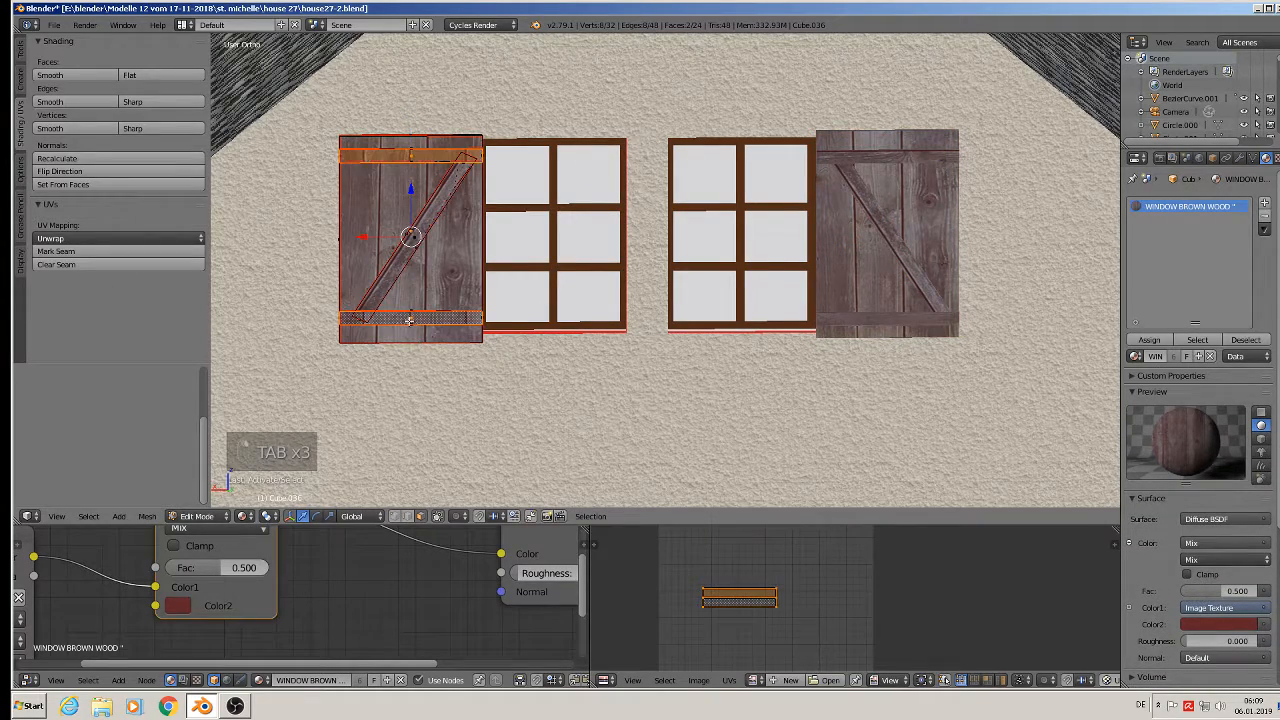
key("r")
key("9")
key("0")
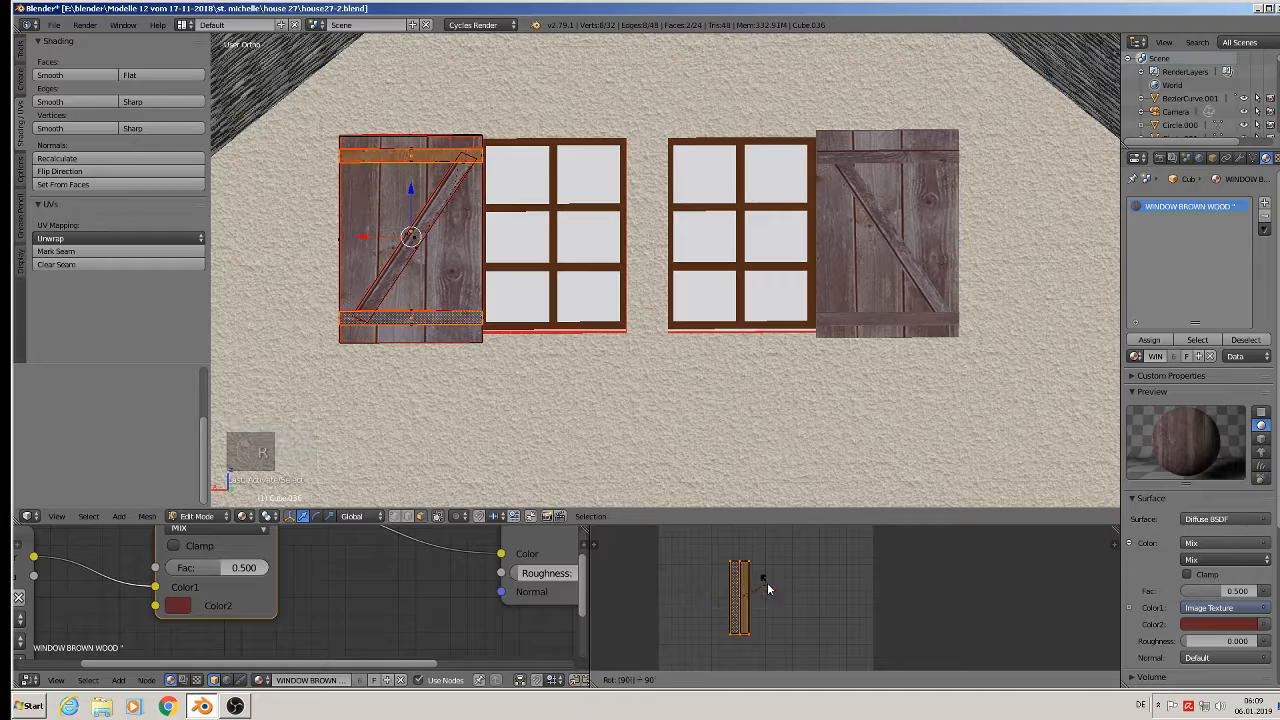
key("Return")
key("Tab")
Rotate the UVs of both horizontal battens on the large windows' far-left shutter by 90 degrees.
scroll(700, 406, "down", 5)
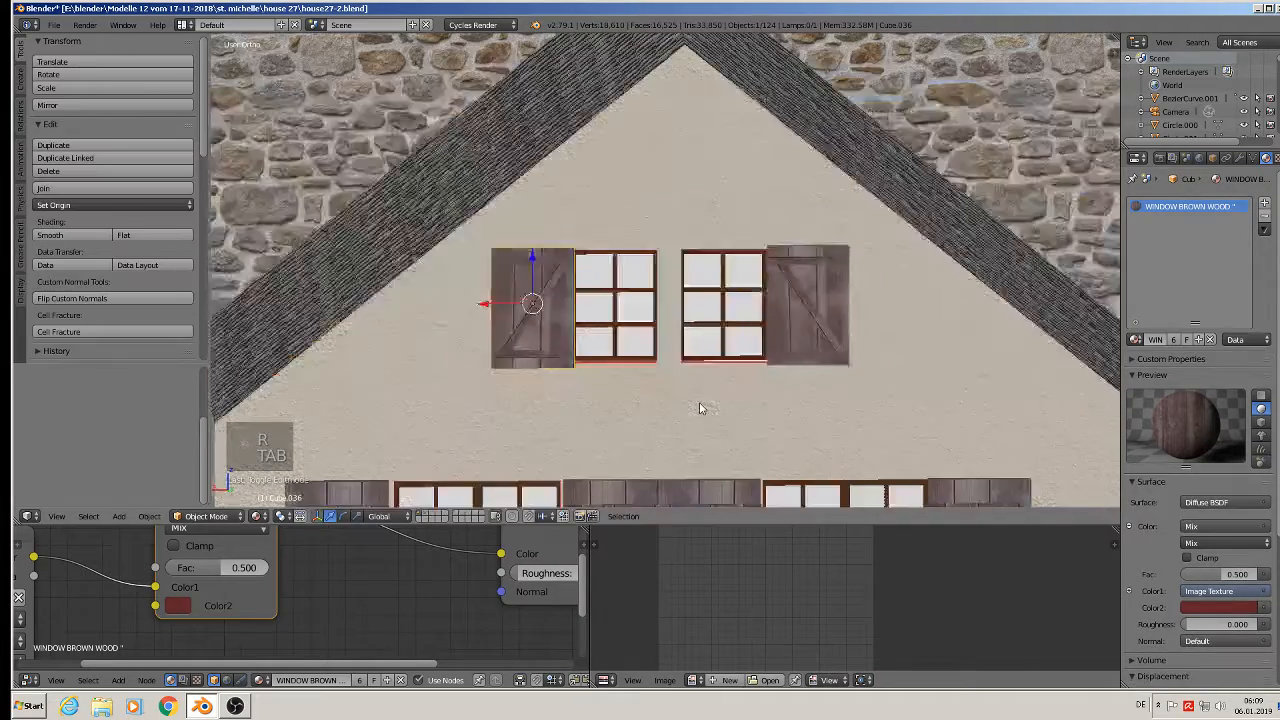
scroll(686, 363, "up", 5)
middle_click_drag(563, 268, 645, 216, "shift")
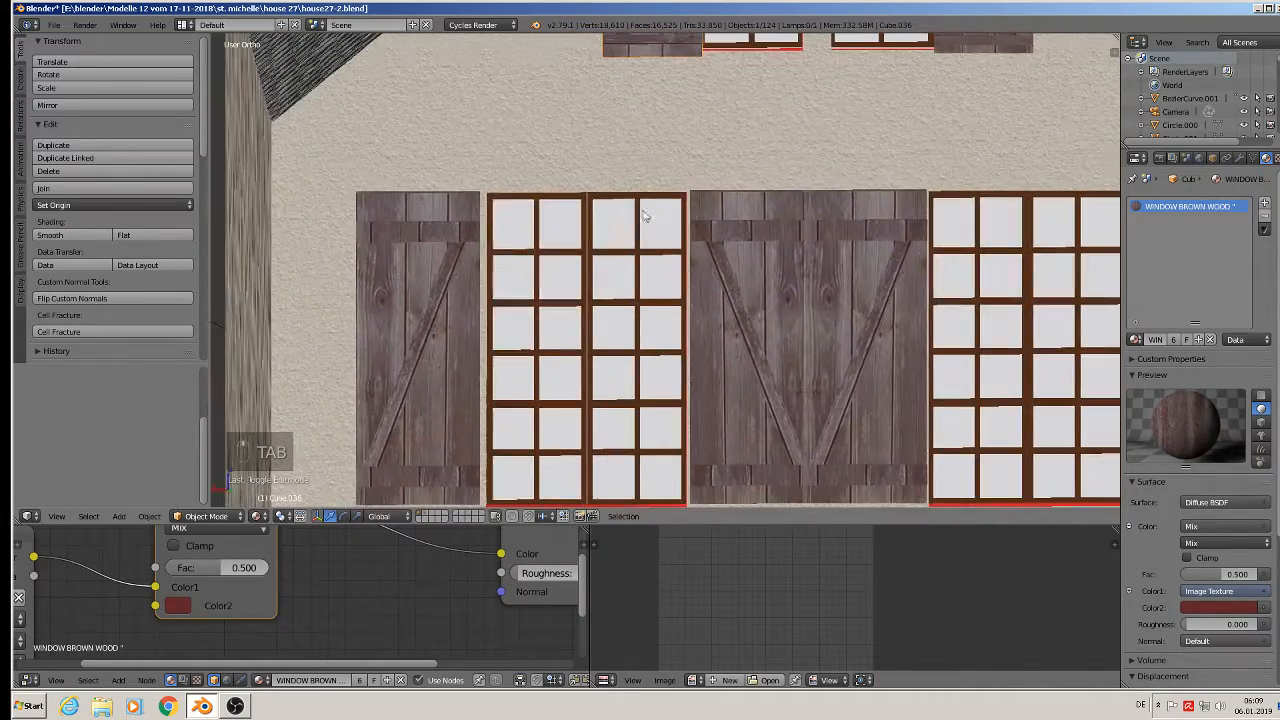
right_click(405, 234)
key("Tab")
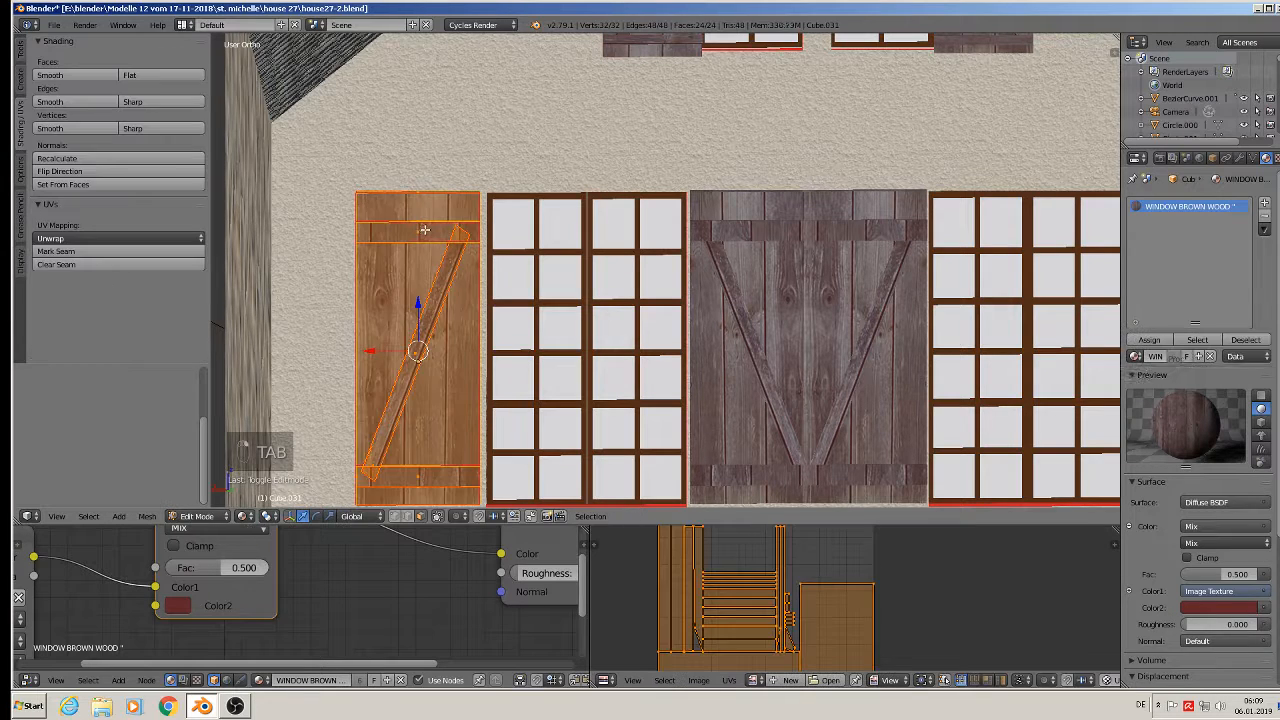
right_click(420, 231)
right_click(409, 476, "shift")
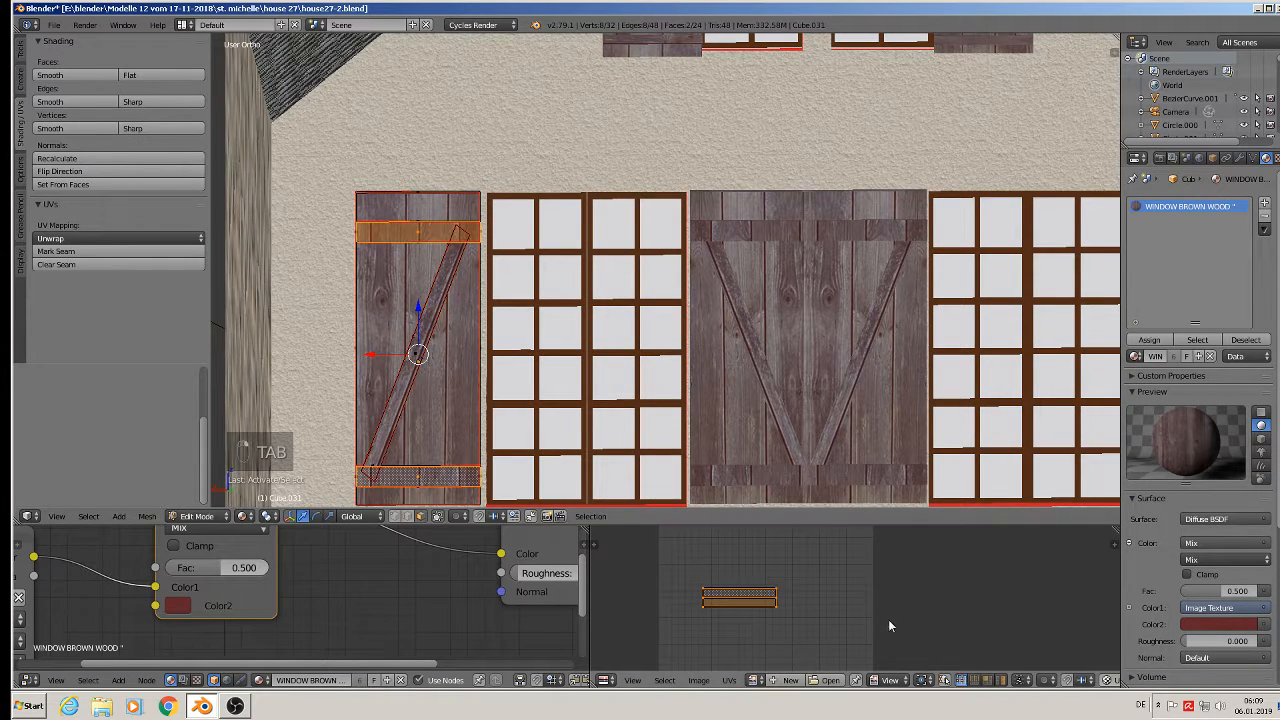
key("r")
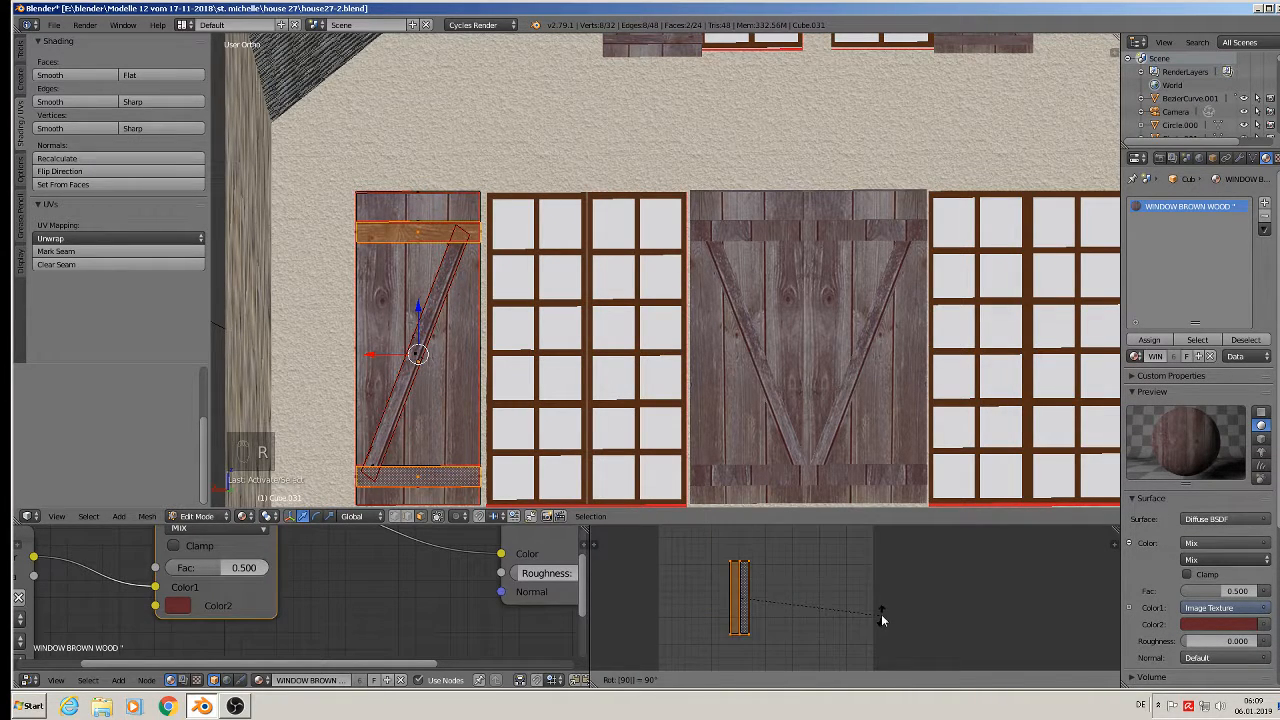
key("Tab")
Turn the UVs of the two horizontal battens by 90 degrees on the left shutter of the middle pair between the large windows.
middle_click_drag(786, 382, 633, 364, "shift")
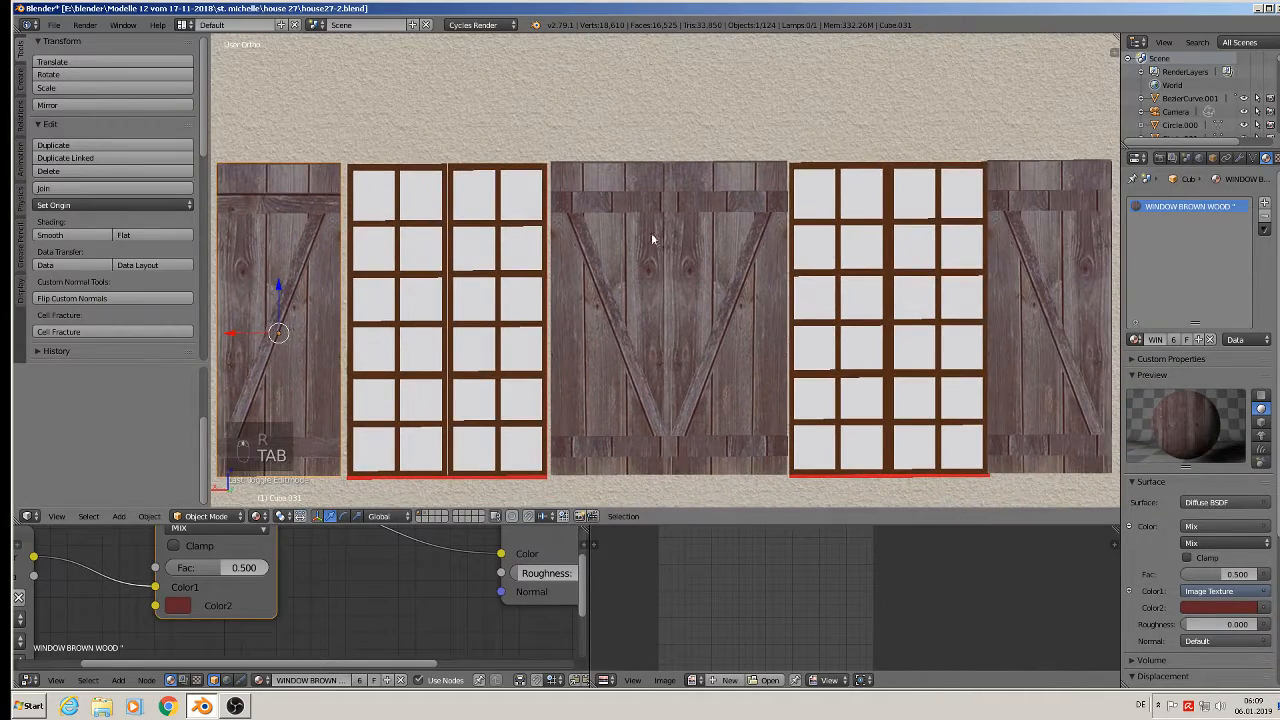
key("Tab")
key("Tab")
right_click(619, 210)
key("Tab")
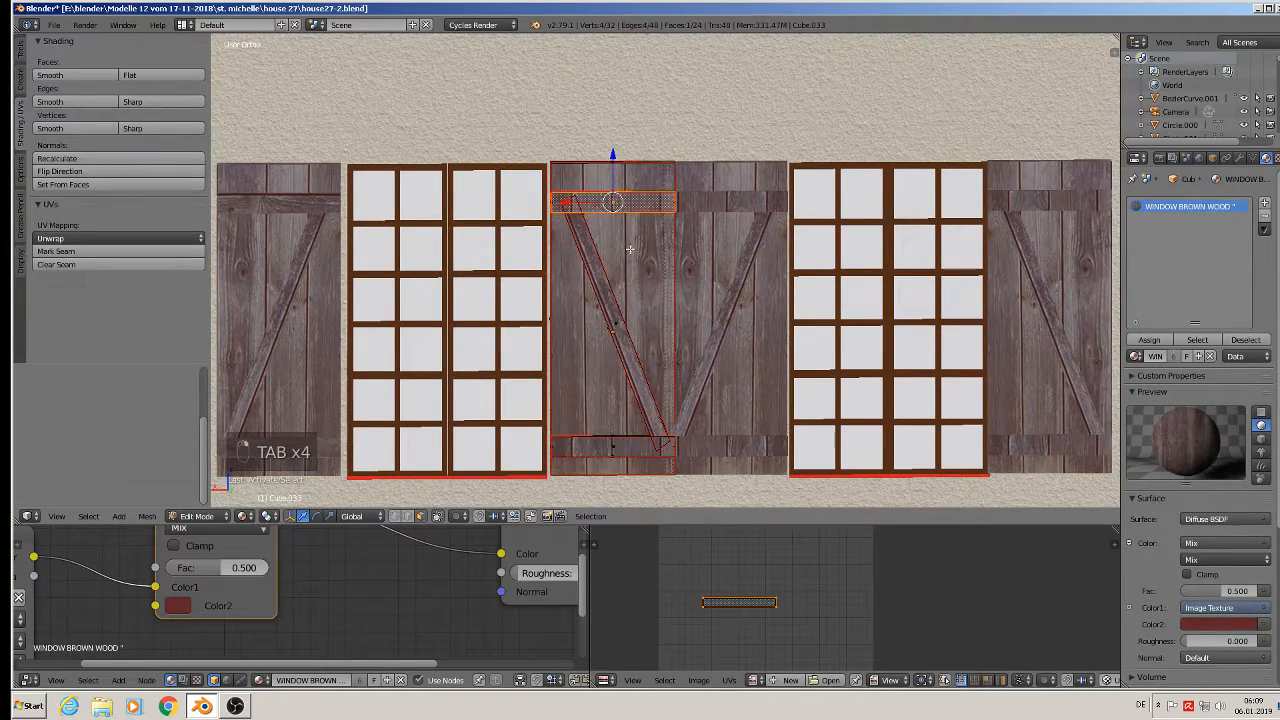
right_click(613, 464, "shift")
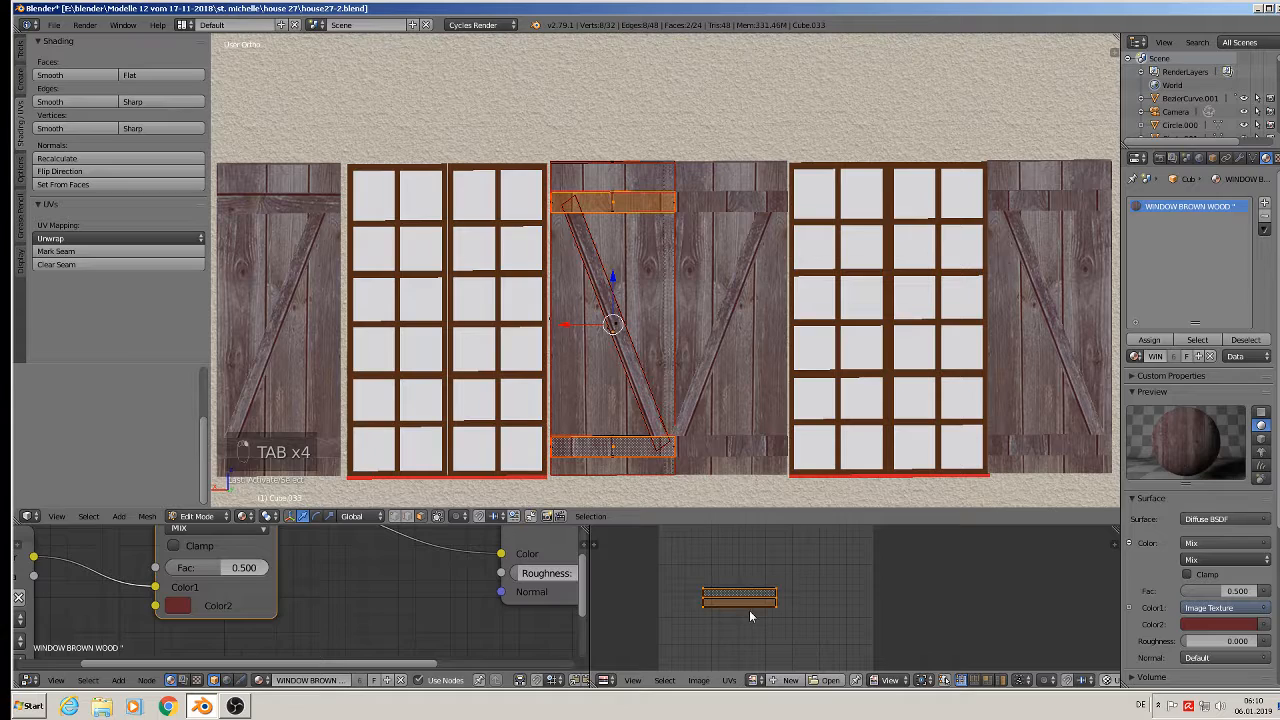
type("r90")
key("Return")
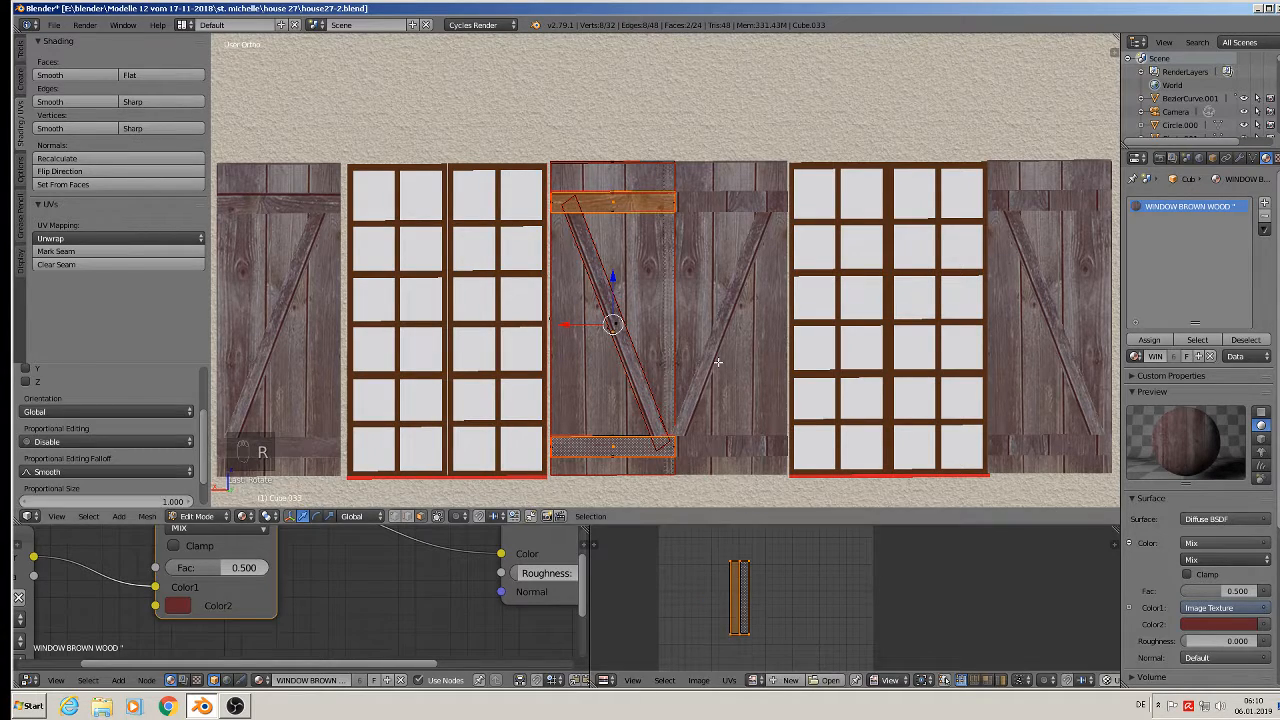
key("Tab")
Rotate the two horizontal battens' UVs by 90 degrees on the right shutter of the middle pair.
middle_click_drag(735, 222, 533, 230, "shift")
right_click(536, 222)
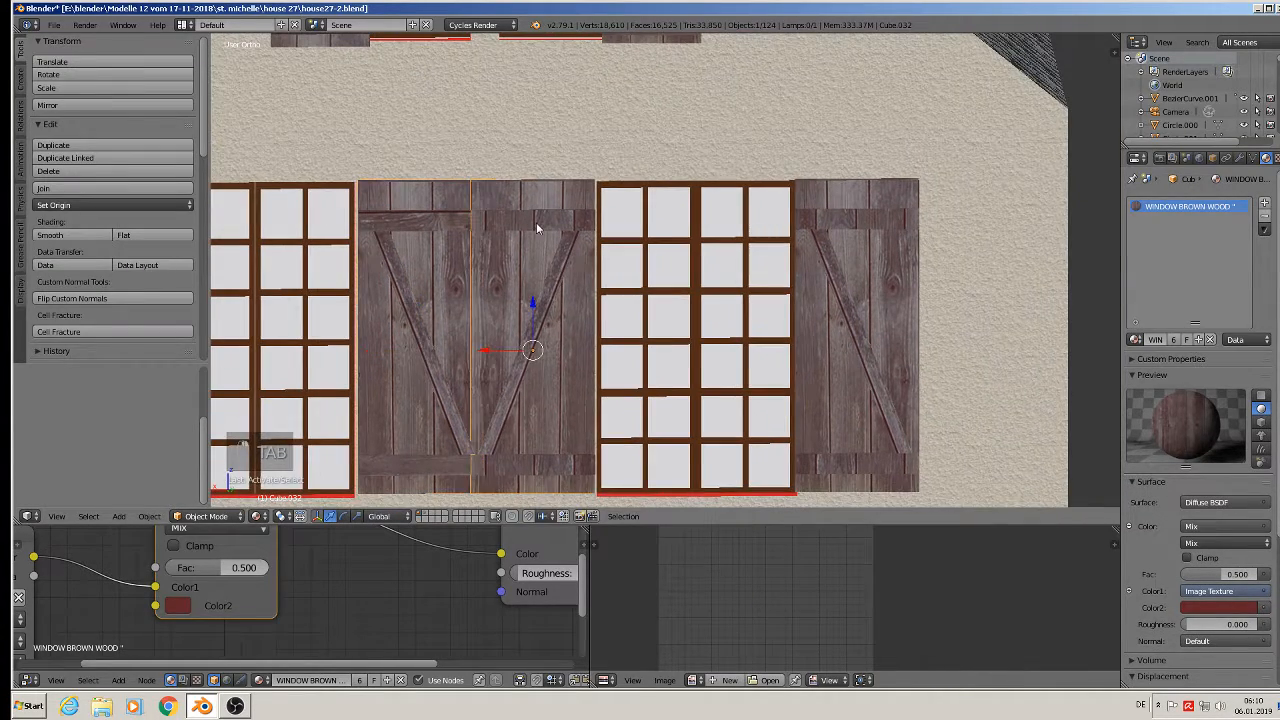
key("Tab")
right_click(540, 468, "shift")
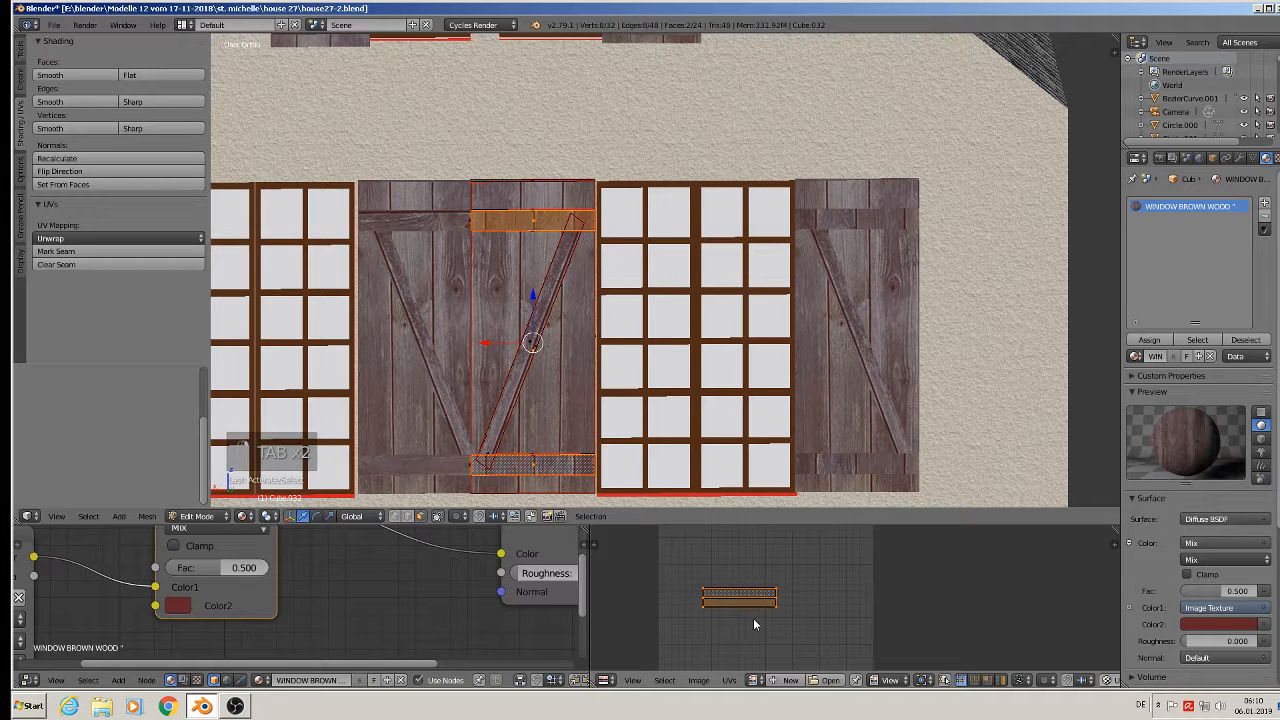
type("r90")
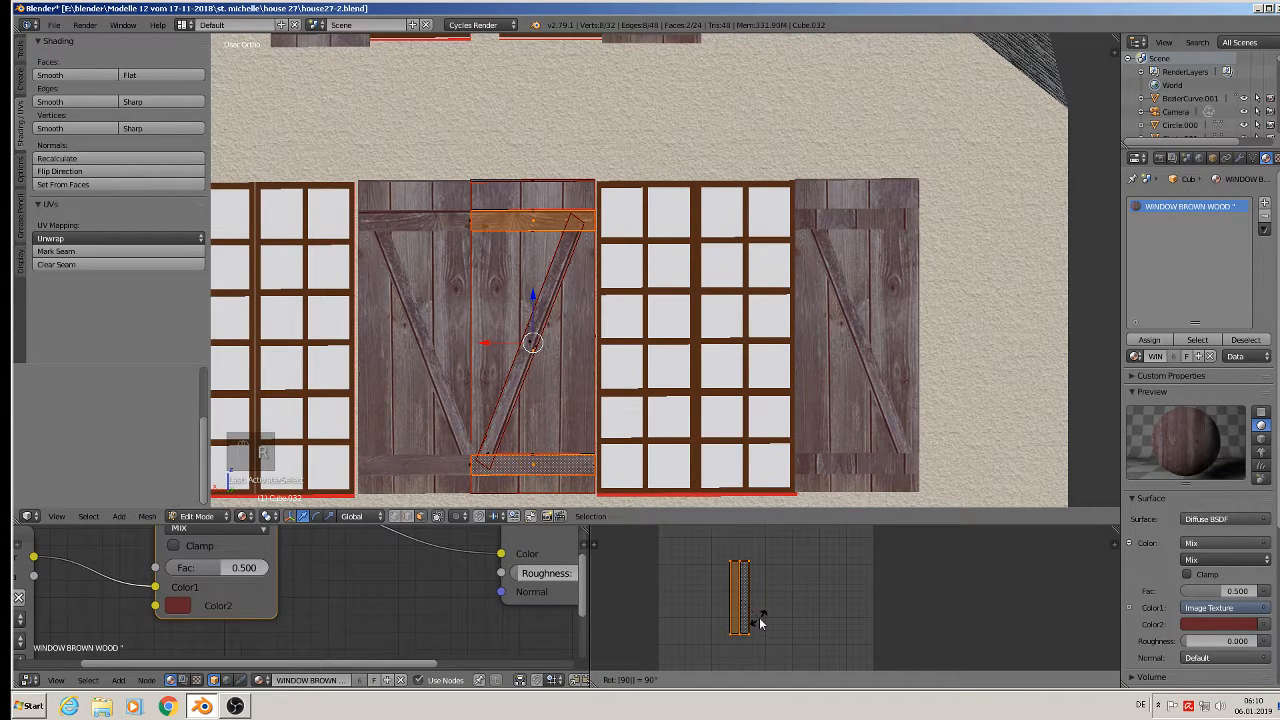
left_click(759, 617)
key("Tab")
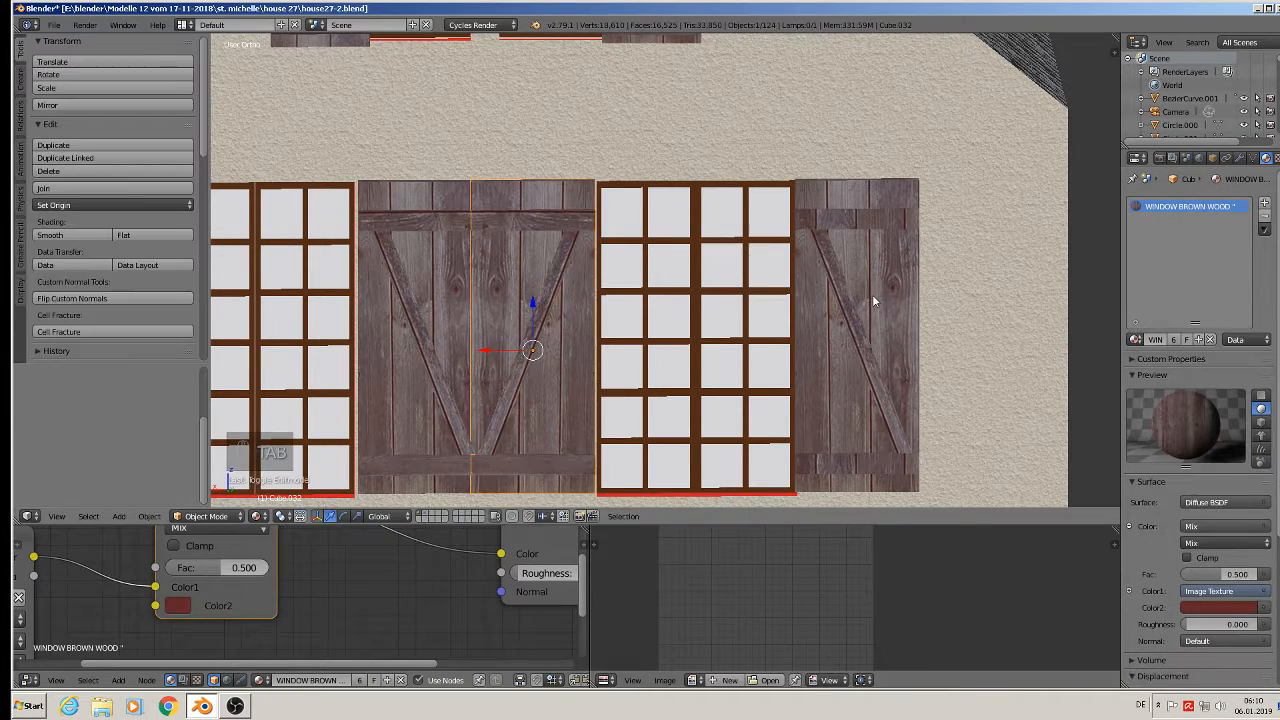
Rotate the UVs of both horizontal battens on the large windows' far-right shutter by 90 degrees and save the file.
right_click(872, 294)
key("Tab")
right_click(890, 482, "shift")
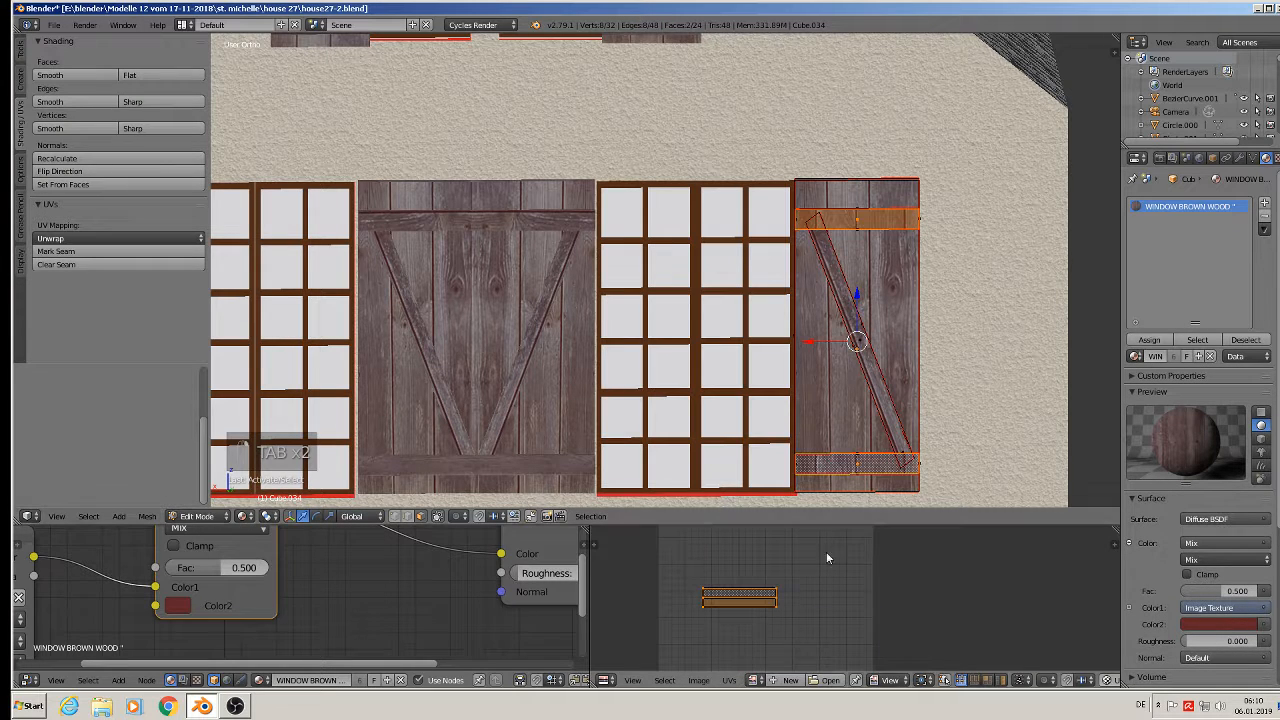
type("r90")
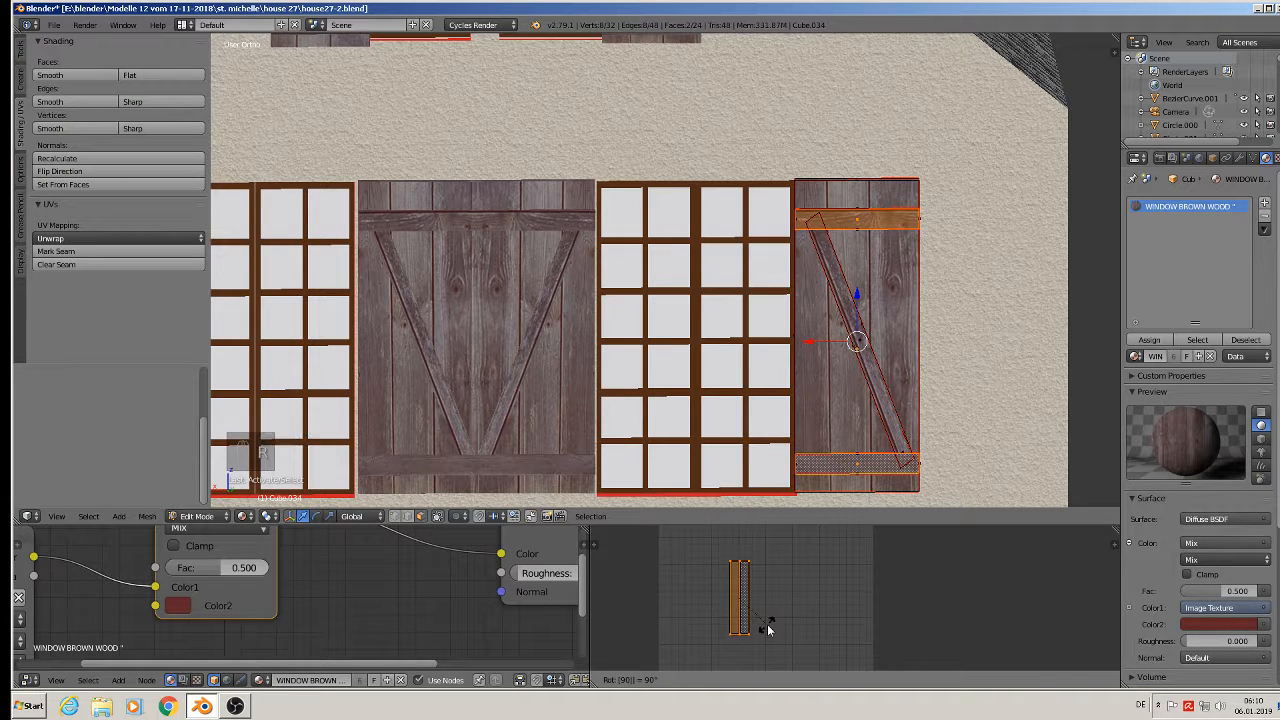
key("Escape")
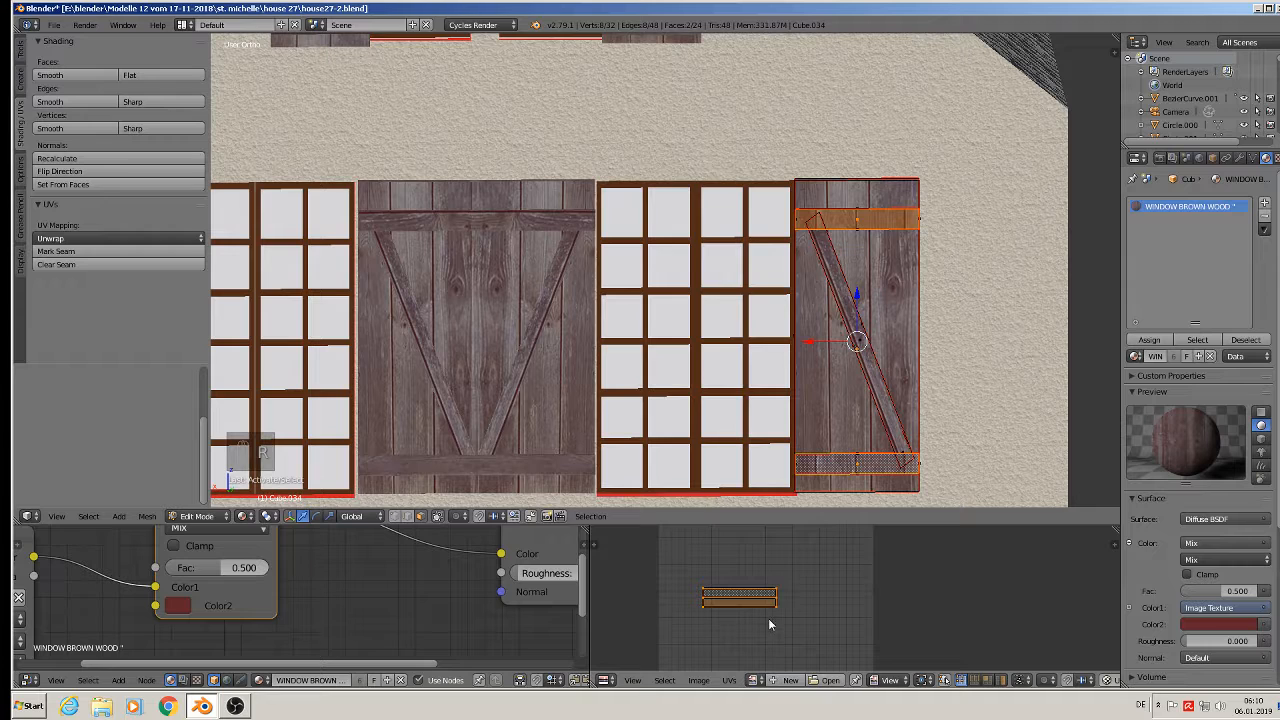
type("r")
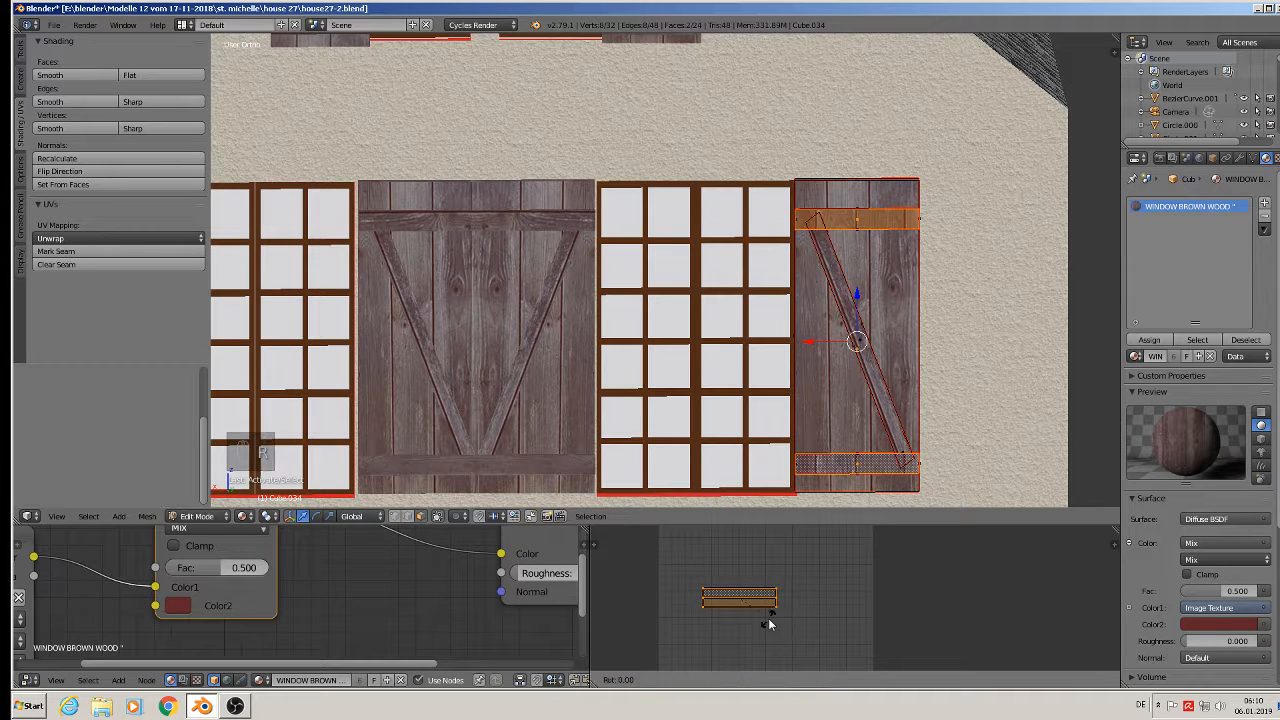
type("90")
key("Return")
key("Tab")
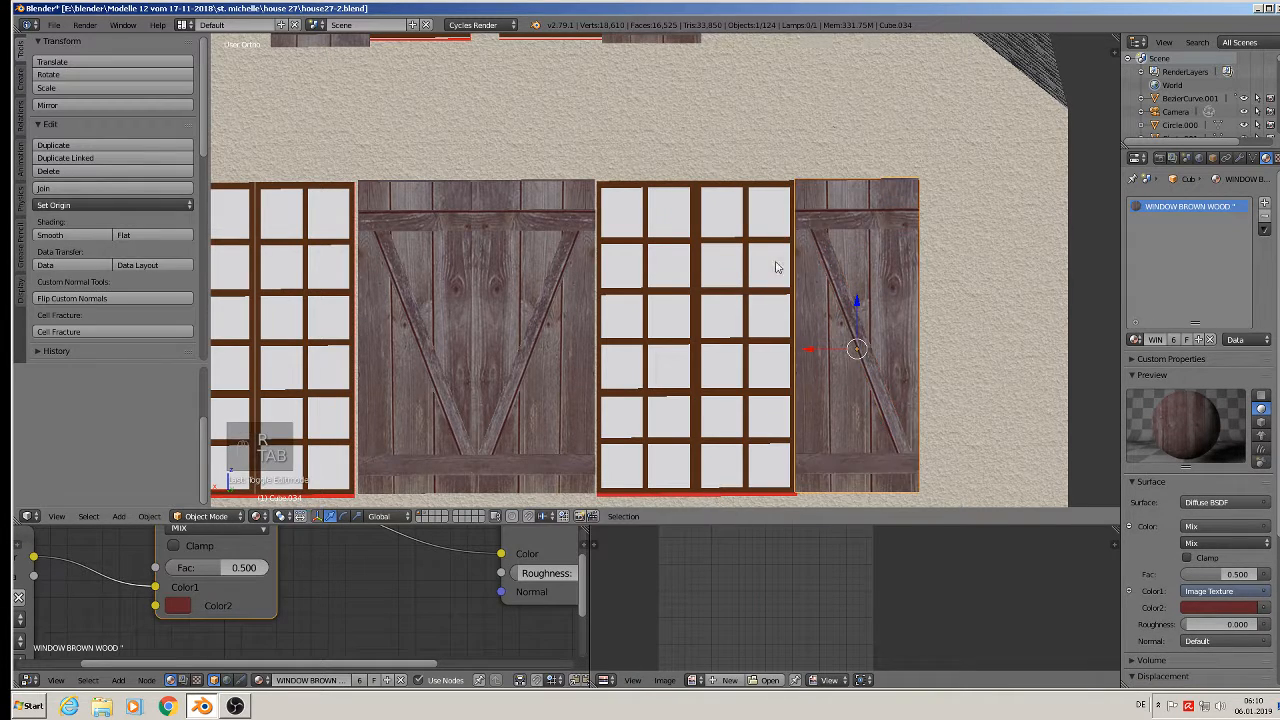
scroll(669, 269, "down", 4)
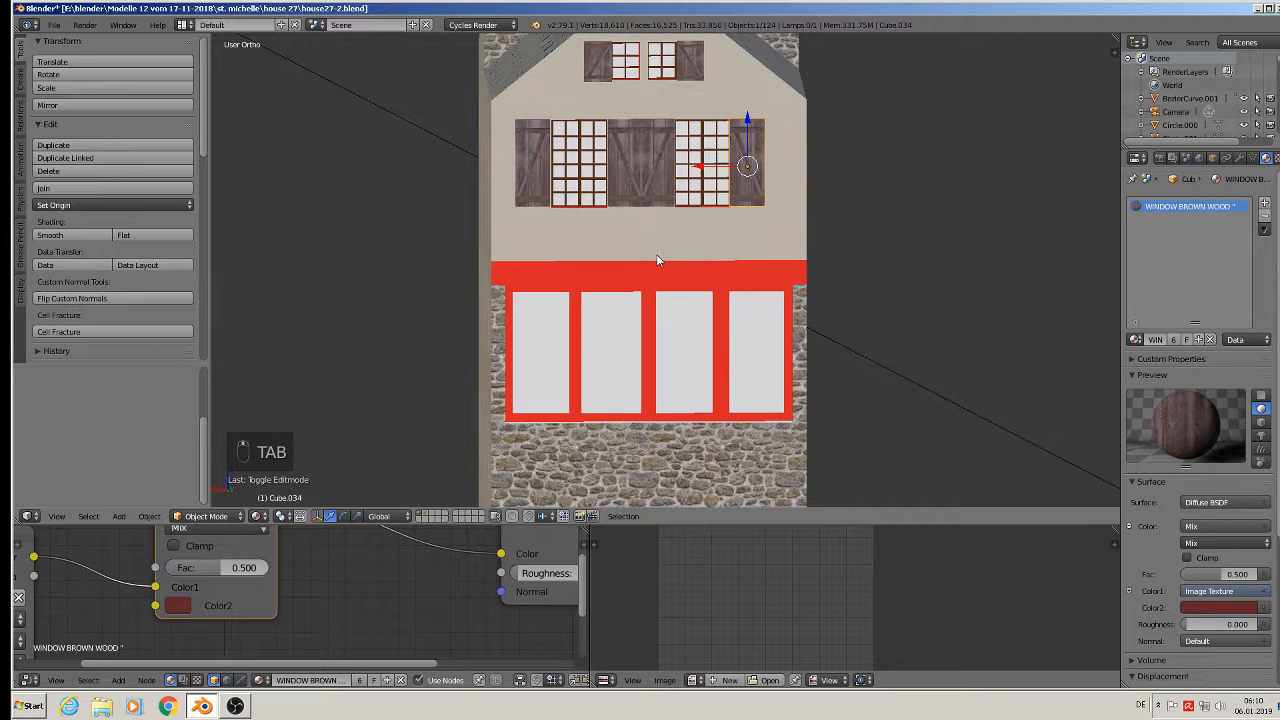
left_click(54, 24)
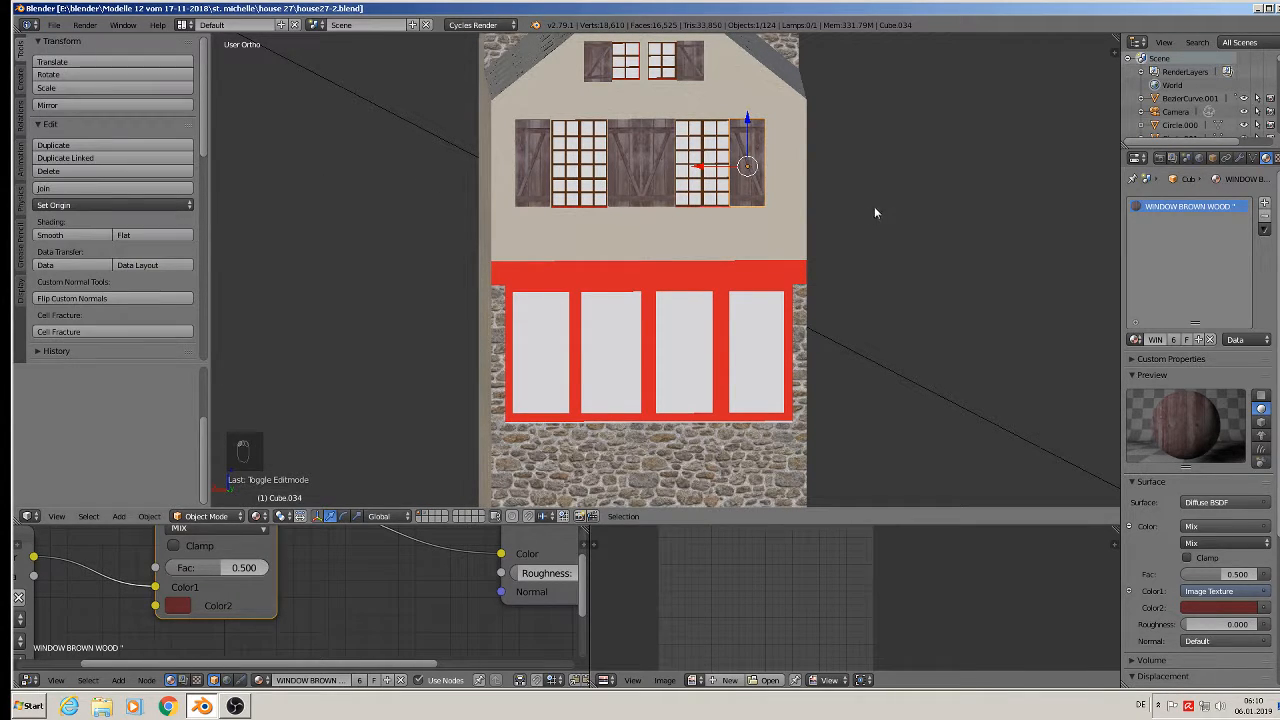
Compare the untextured arched windows on the house's stone facade with the same windows in the reference photo.
scroll(876, 196, "down", 2)
middle_click_drag(884, 126, 584, 126)
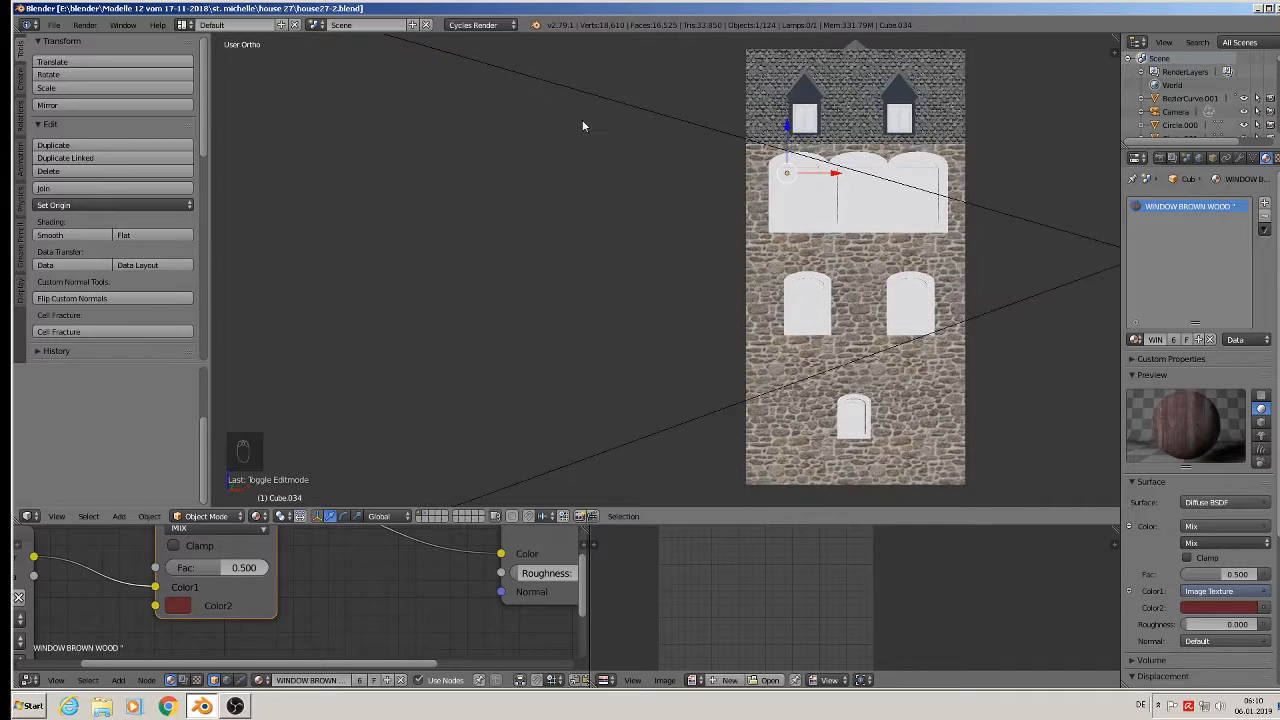
scroll(783, 172, "up", 4)
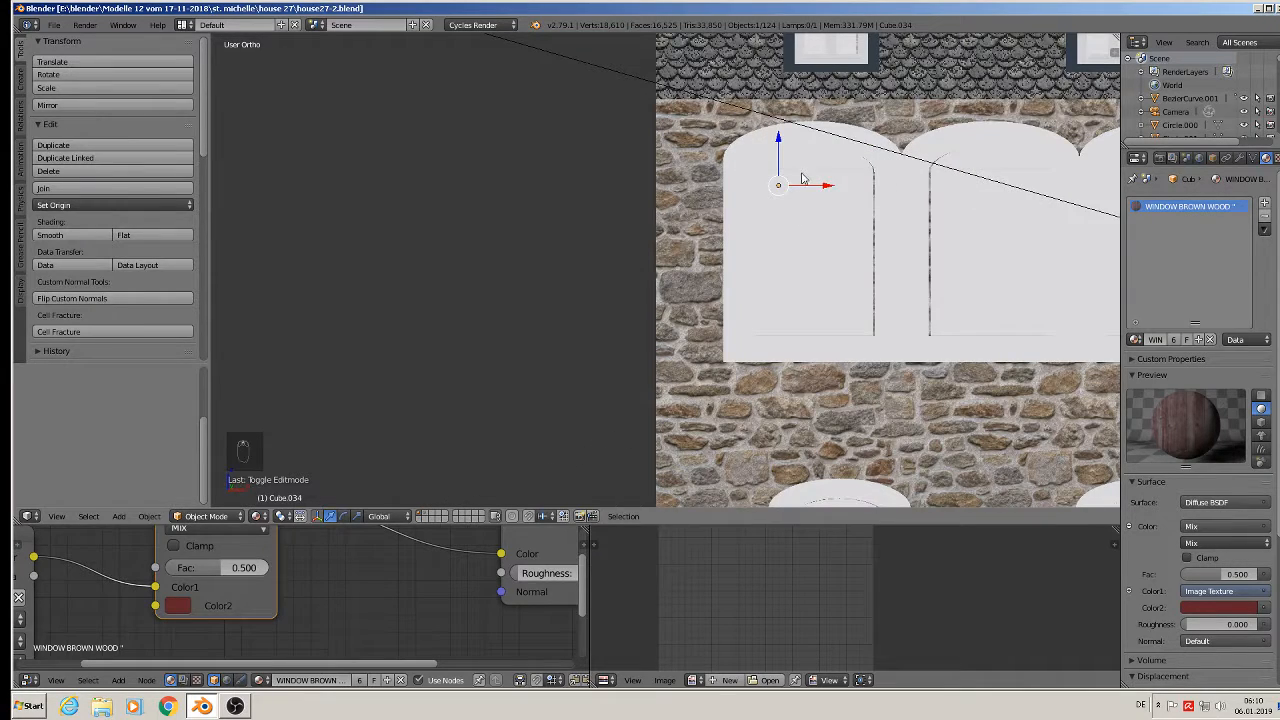
scroll(774, 172, "down", 5)
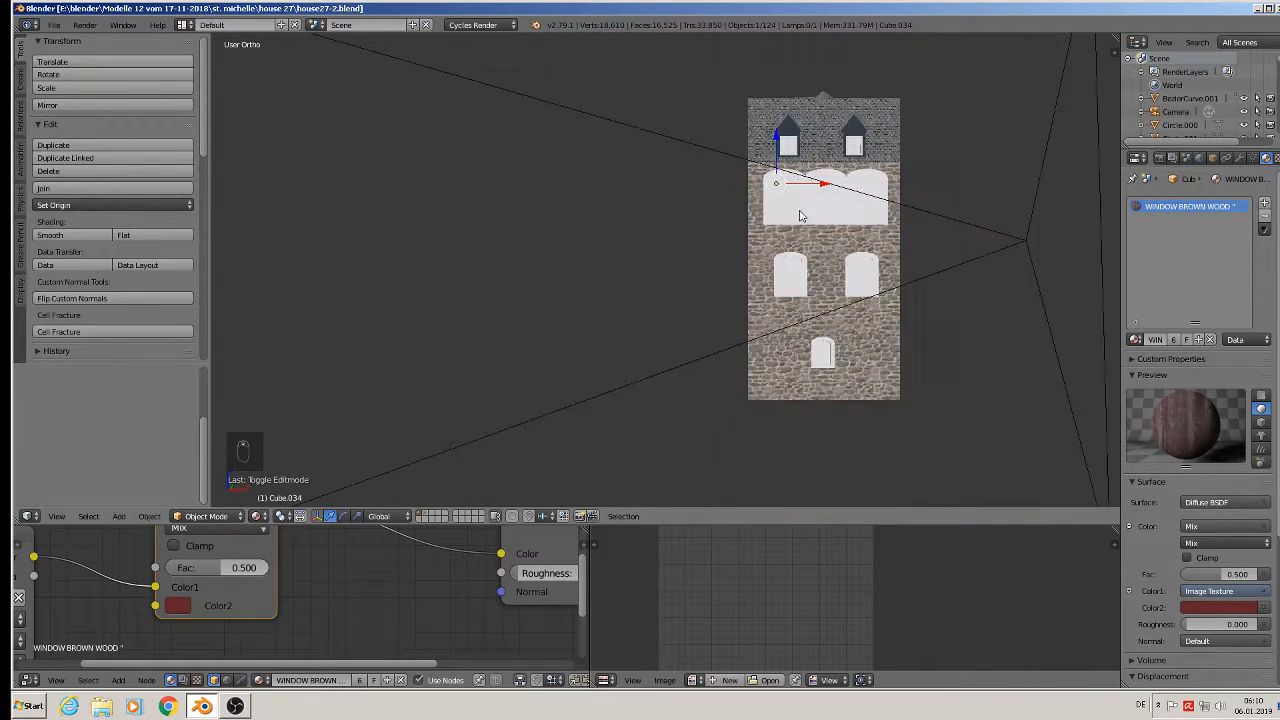
scroll(800, 215, "down", 3)
middle_click_drag(798, 240, 808, 288)
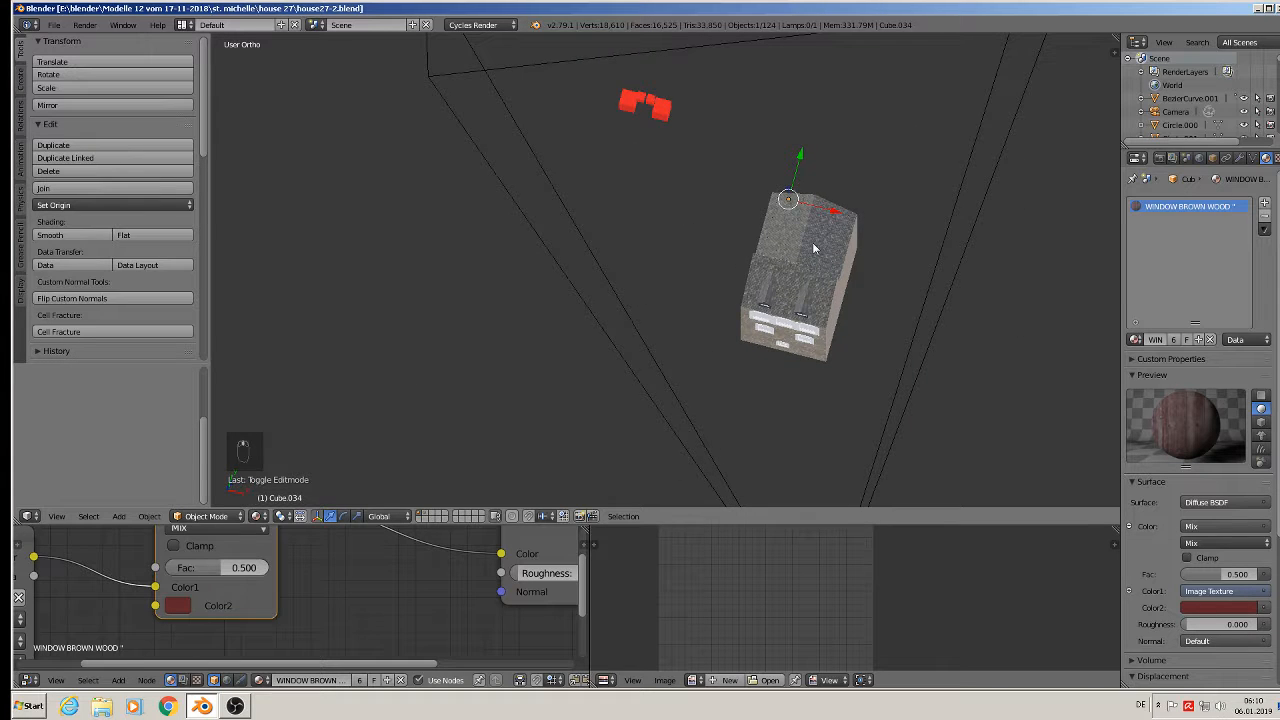
key("KP_1")
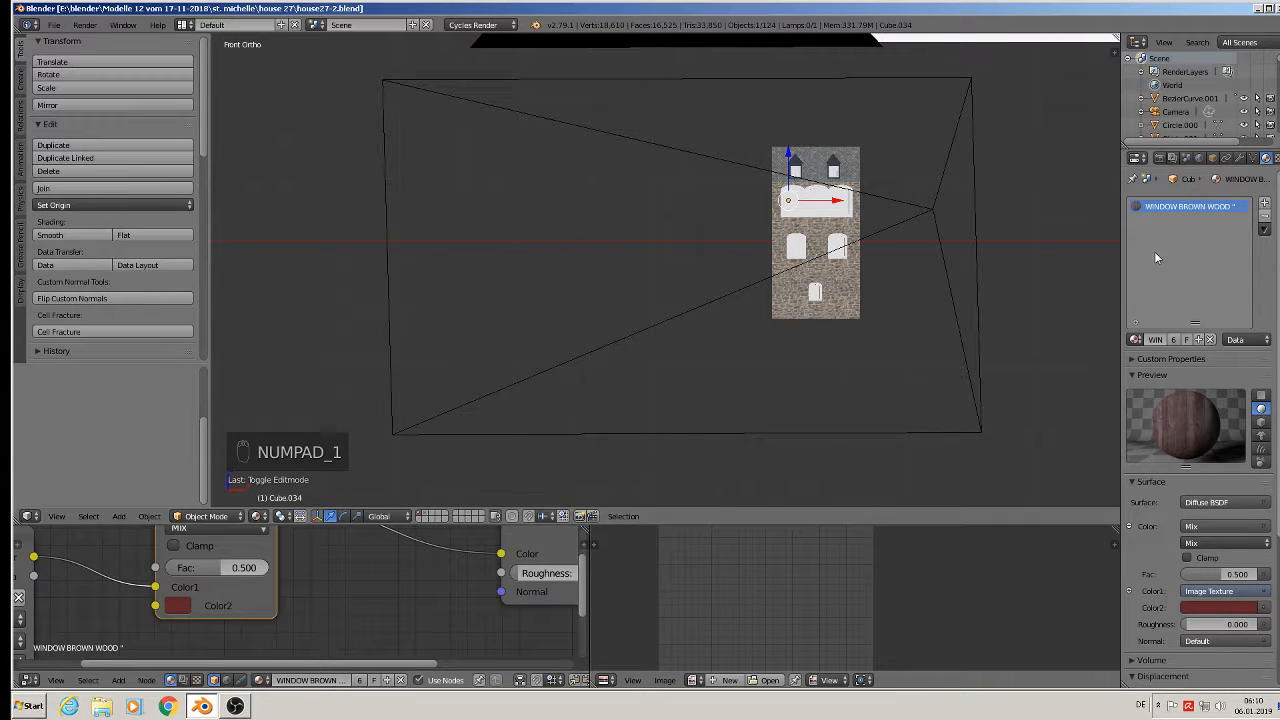
scroll(1154, 251, "down", 3)
scroll(1063, 274, "down", 4)
middle_click_drag(943, 236, 612, 499, "shift")
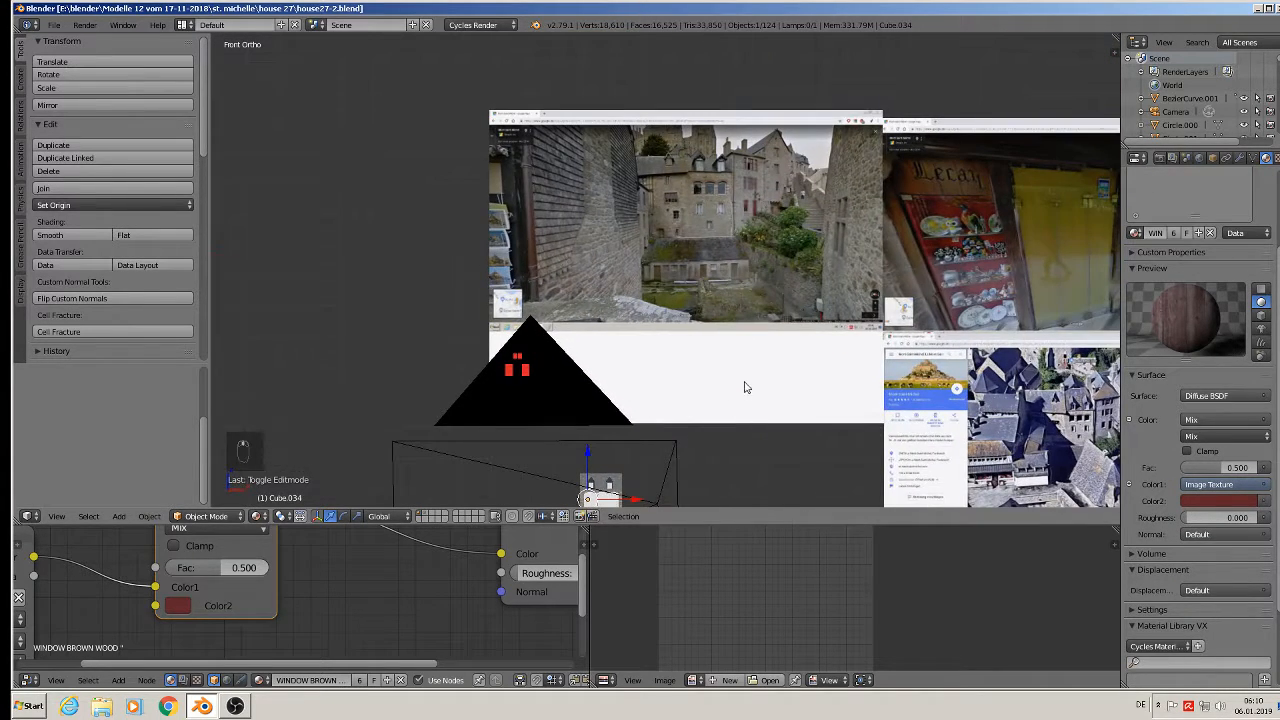
scroll(726, 170, "up", 6)
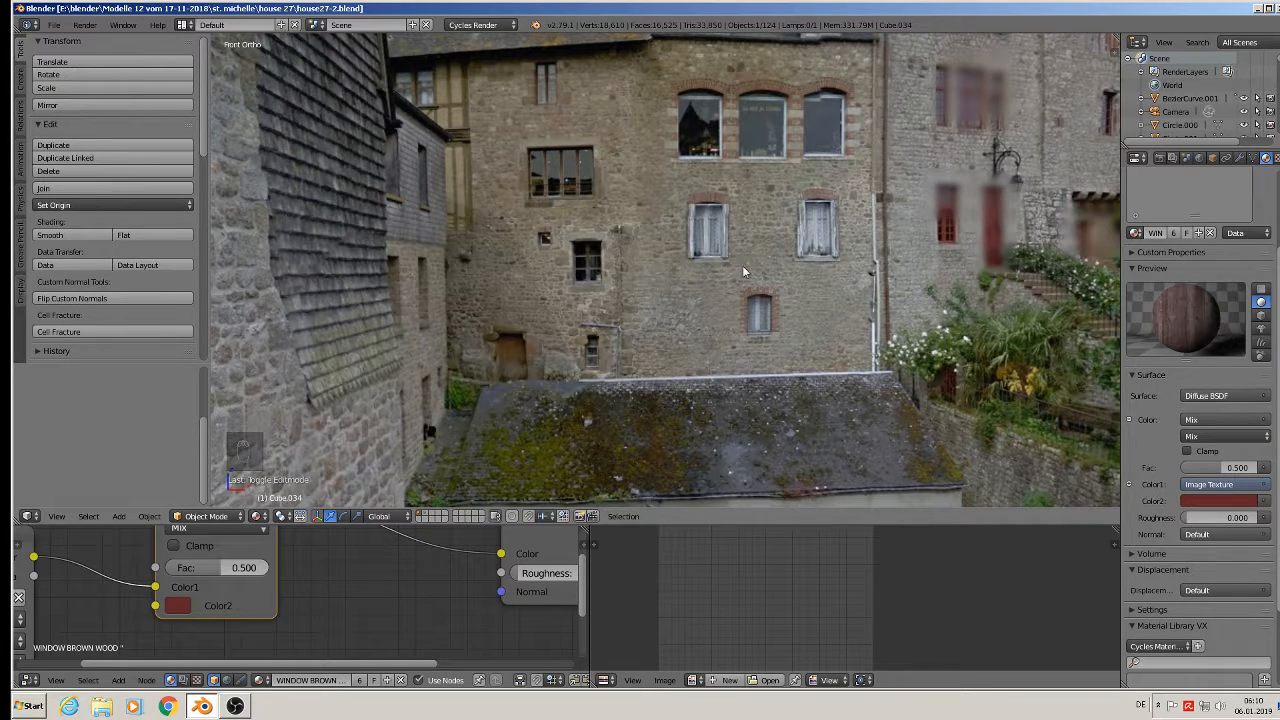
scroll(728, 384, "down", 9)
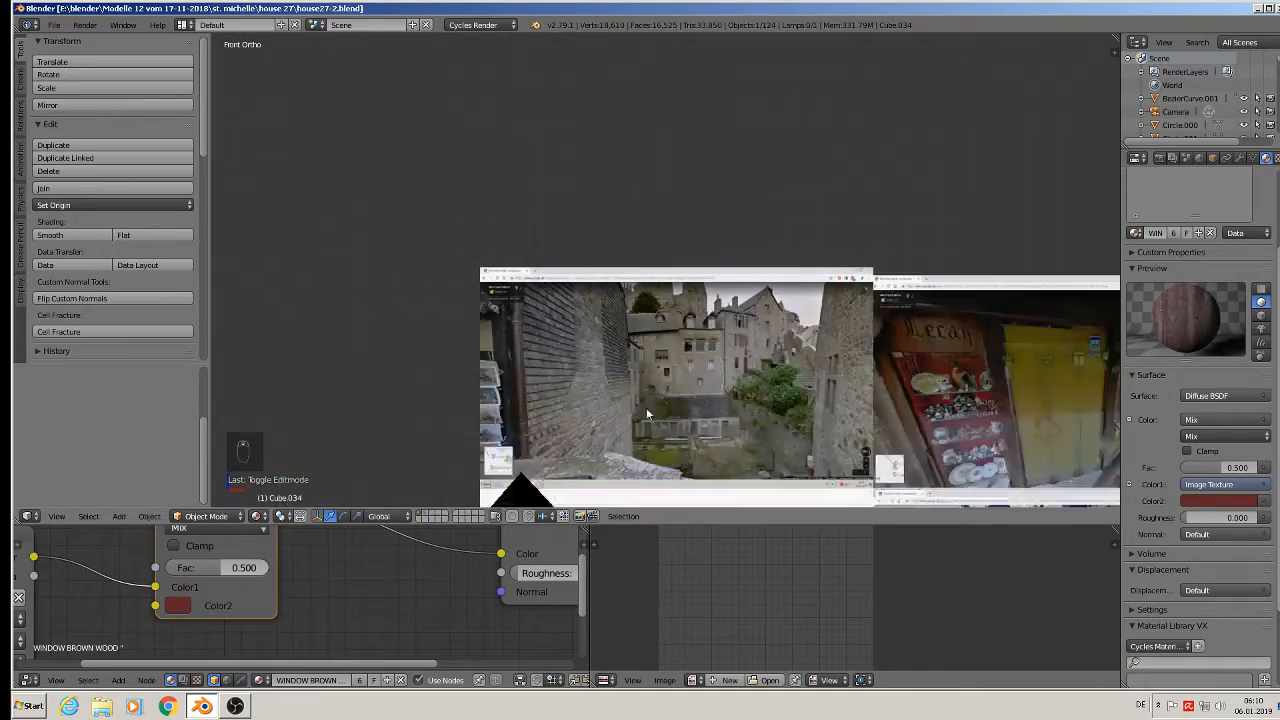
In the stone house body's Edit Mode, add a material slot with a new material named "red bricks".
middle_click_drag(610, 380, 772, 193, "shift")
scroll(772, 193, "up", 12)
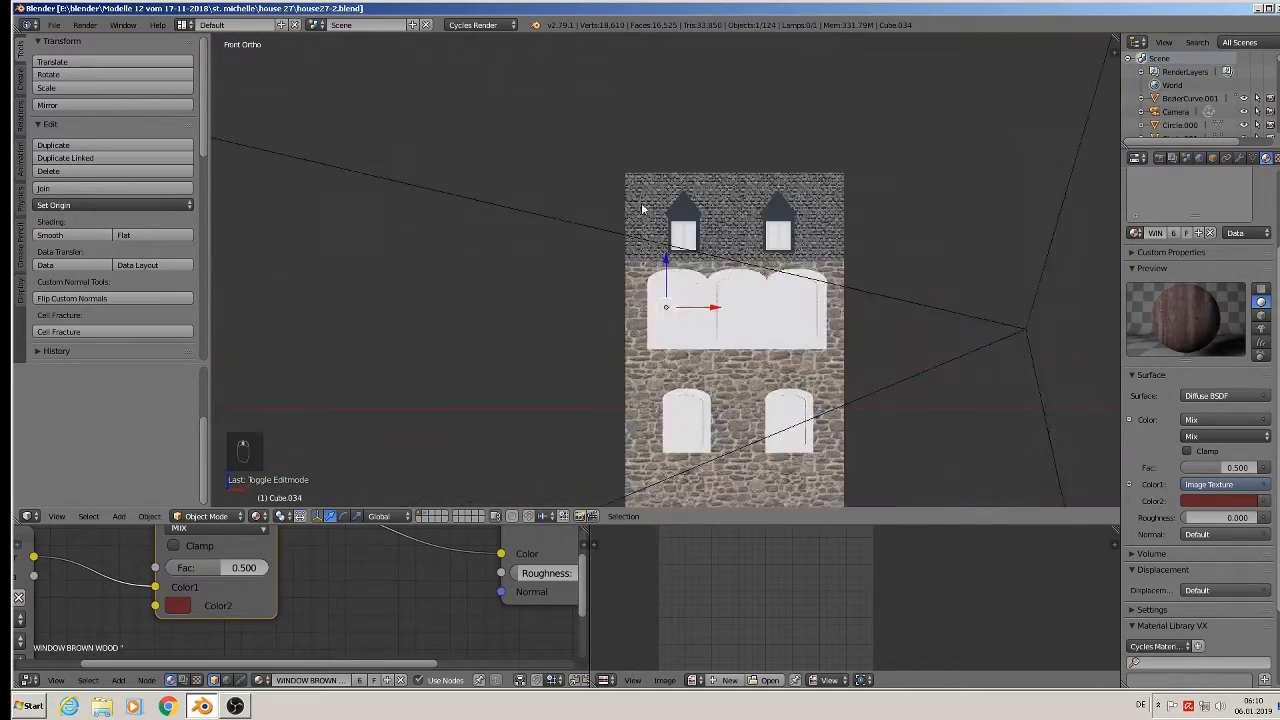
middle_click_drag(698, 315, 609, 211, "shift")
scroll(609, 211, "up", 4)
right_click(631, 243)
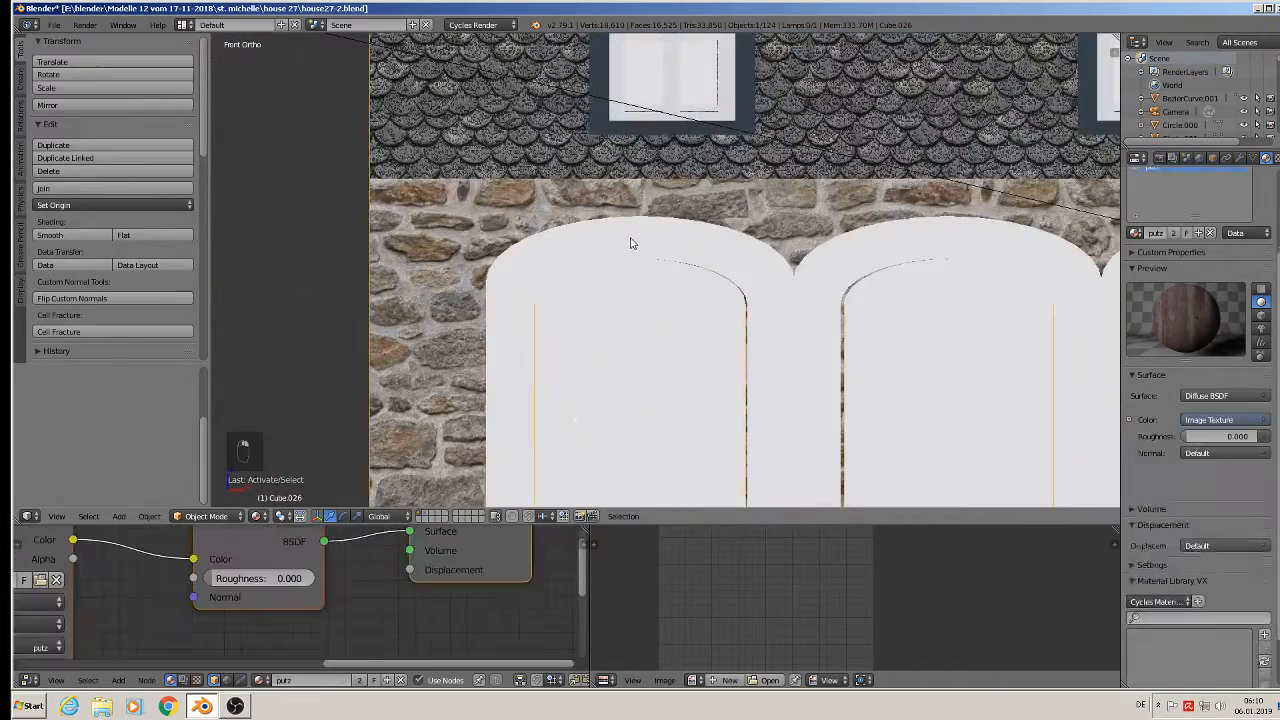
scroll(678, 283, "down", 3)
scroll(678, 283, "down", 2)
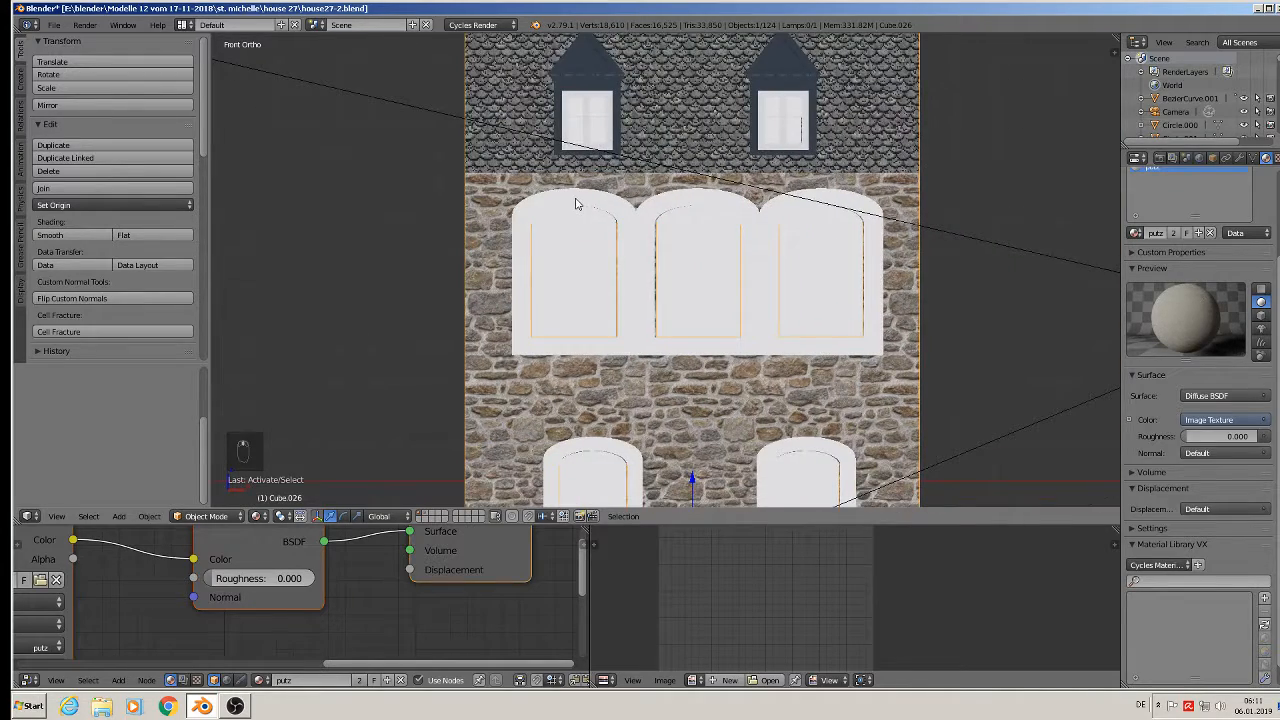
key("Tab")
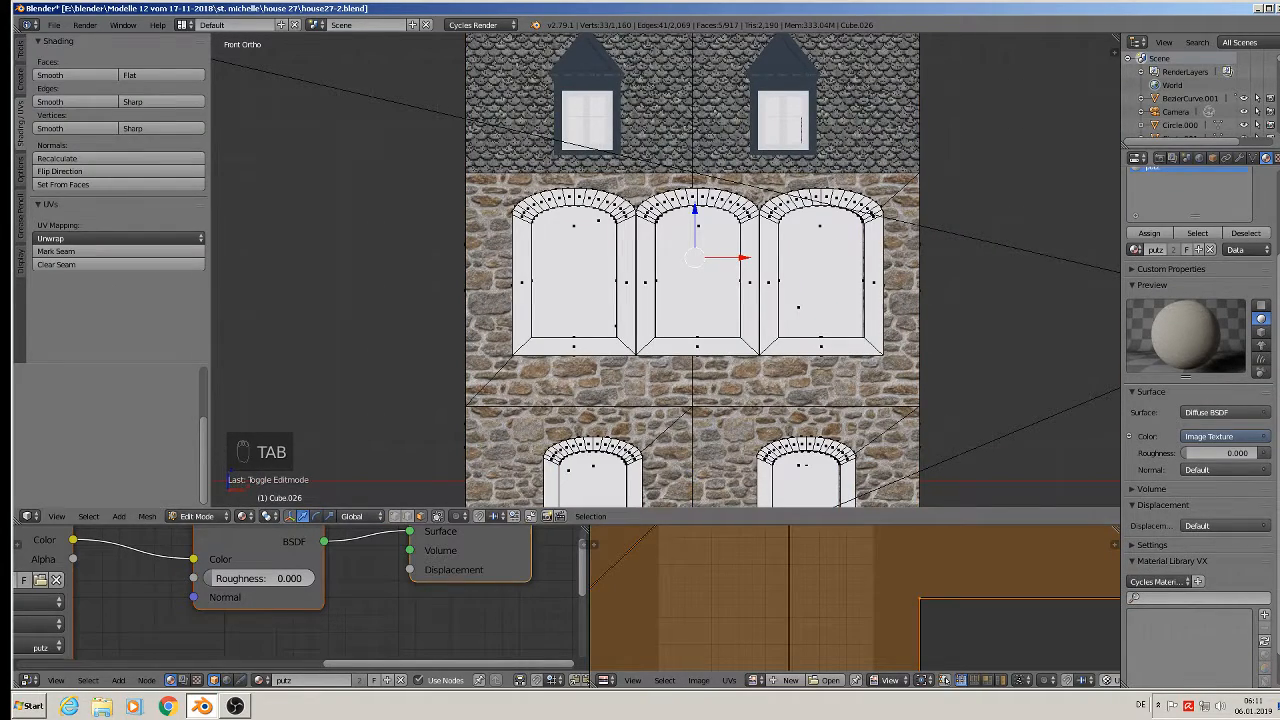
scroll(1234, 218, "up", 3)
left_click(1264, 203)
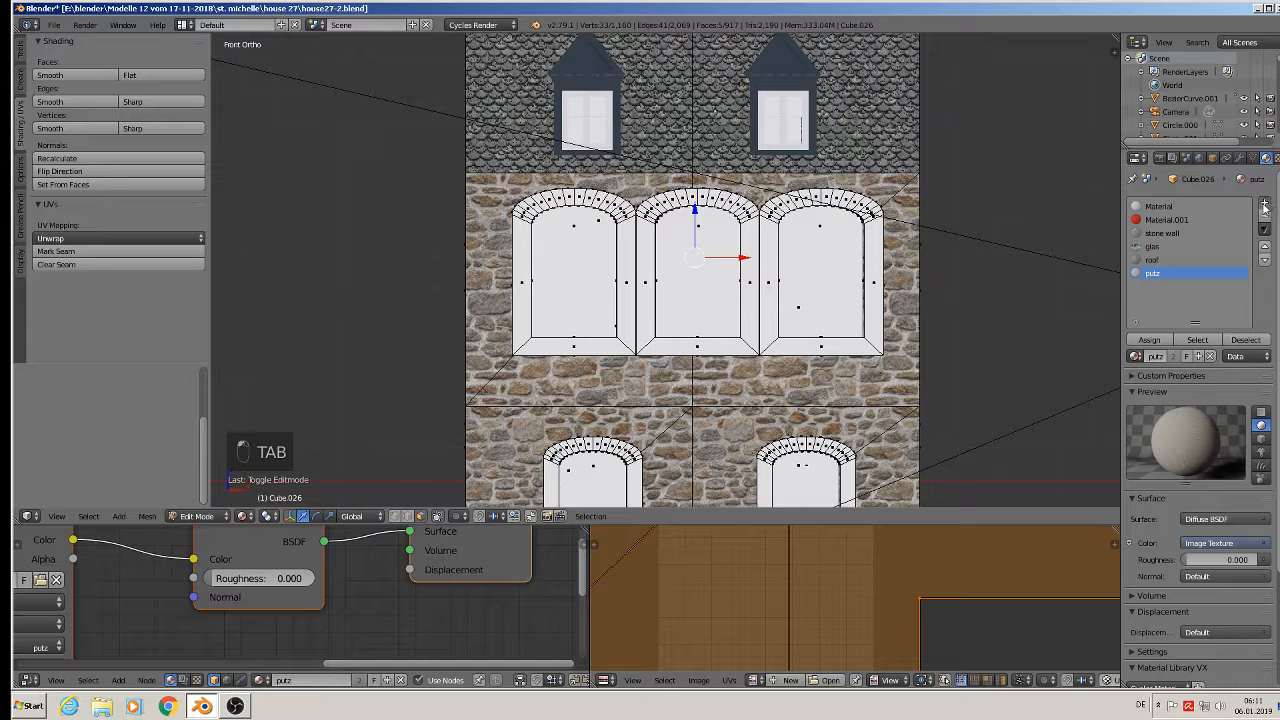
left_click(1184, 357)
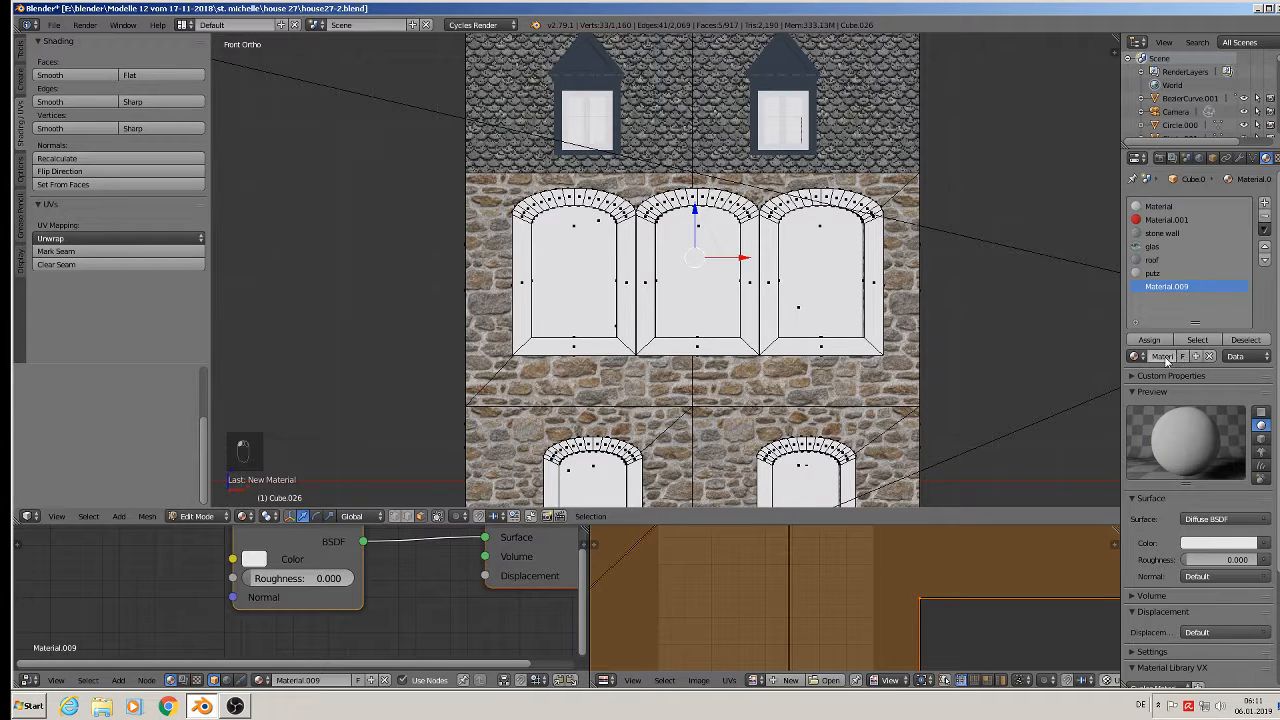
double_click(1174, 357)
key("BackSpace")
type("red bricks")
key("Return")
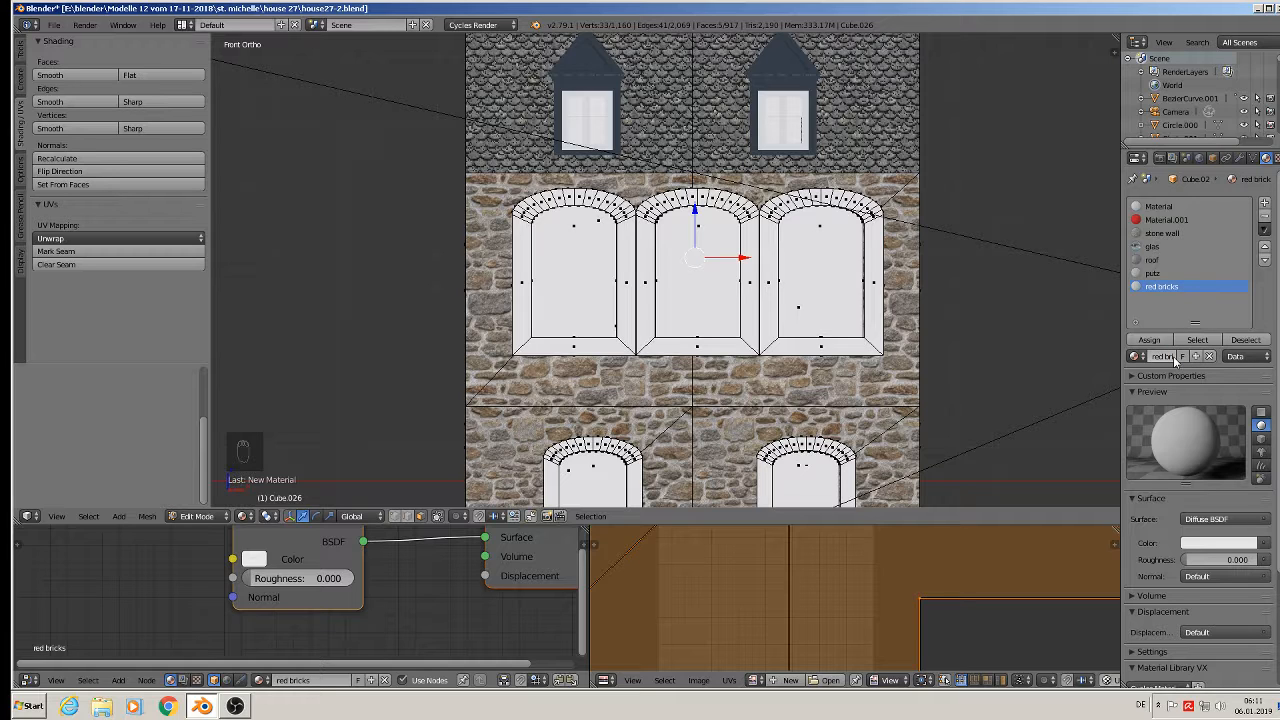
Load Bricks-Art-Deco.jpg from the textur folder as an image texture for the red bricks material's color.
left_click(1265, 544)
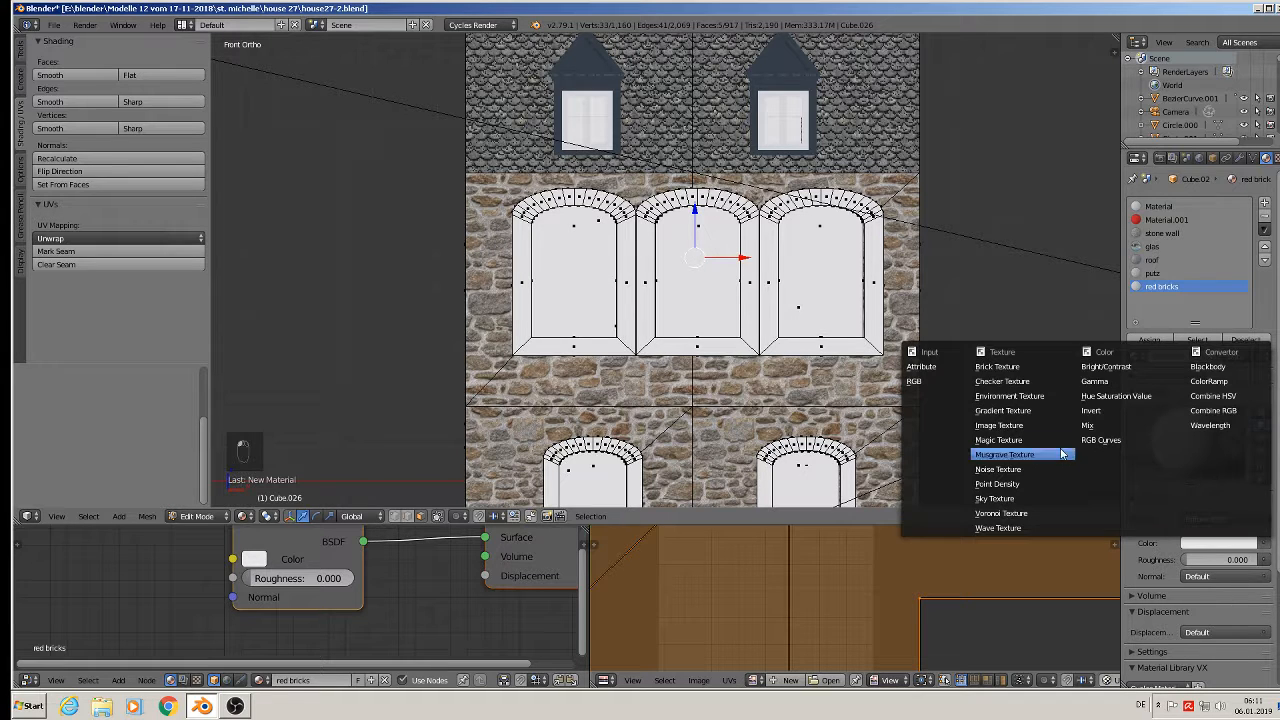
left_click(1040, 427)
left_click(1240, 560)
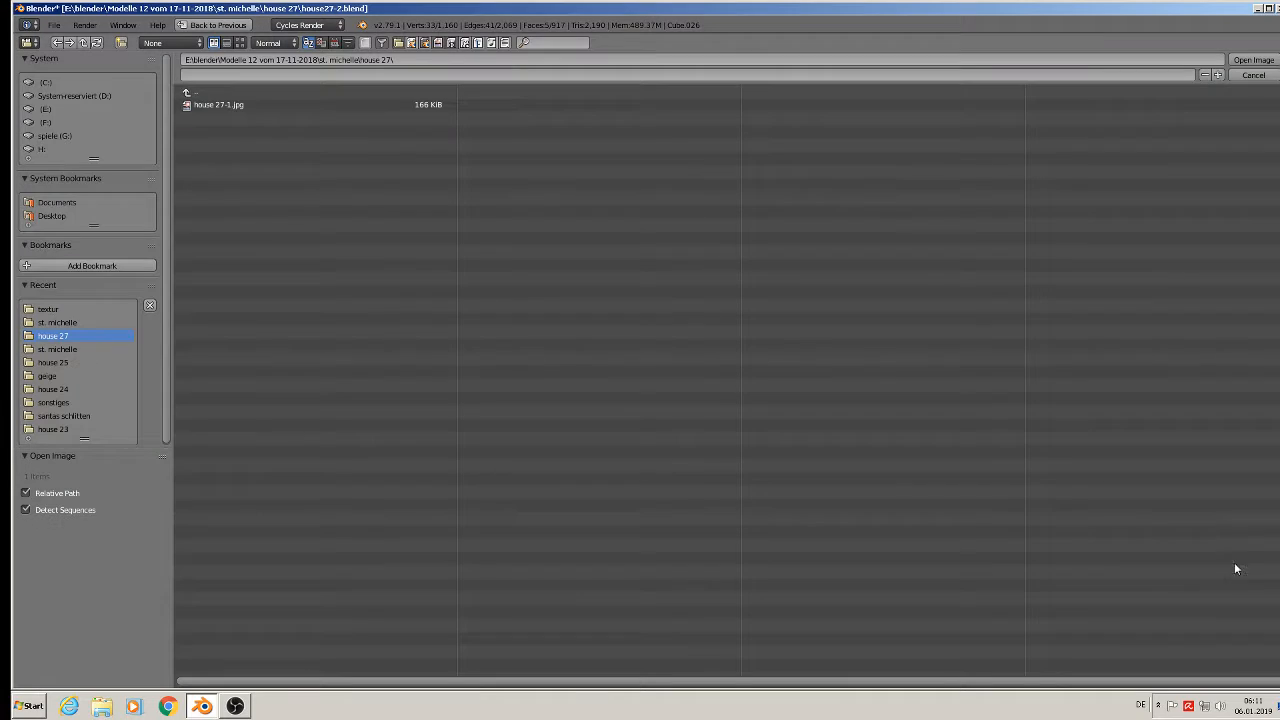
left_click(66, 324)
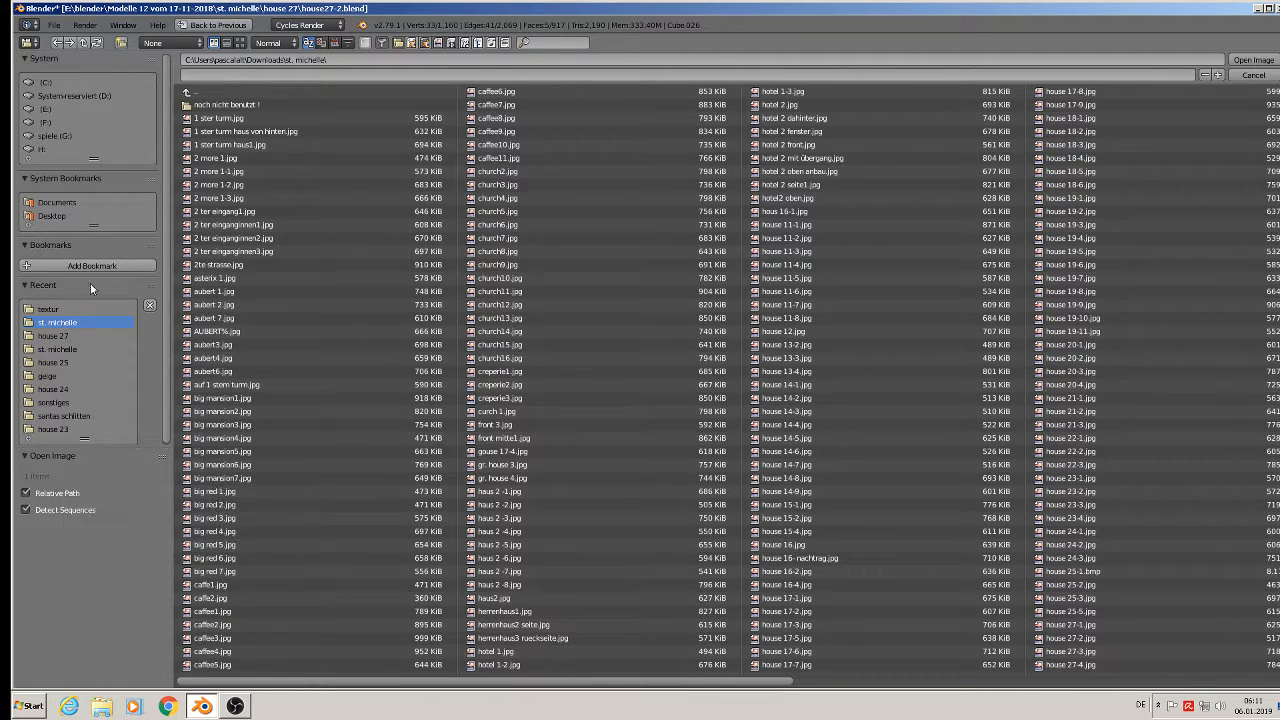
left_click(240, 42)
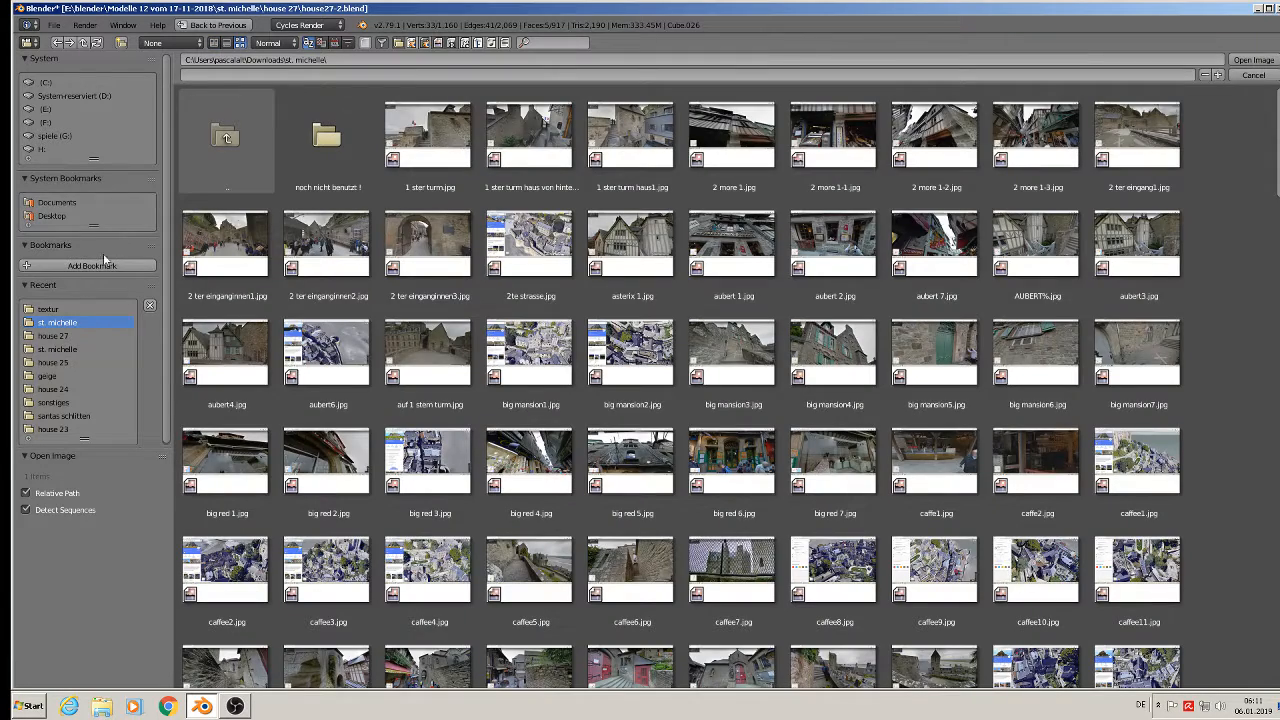
left_click(62, 308)
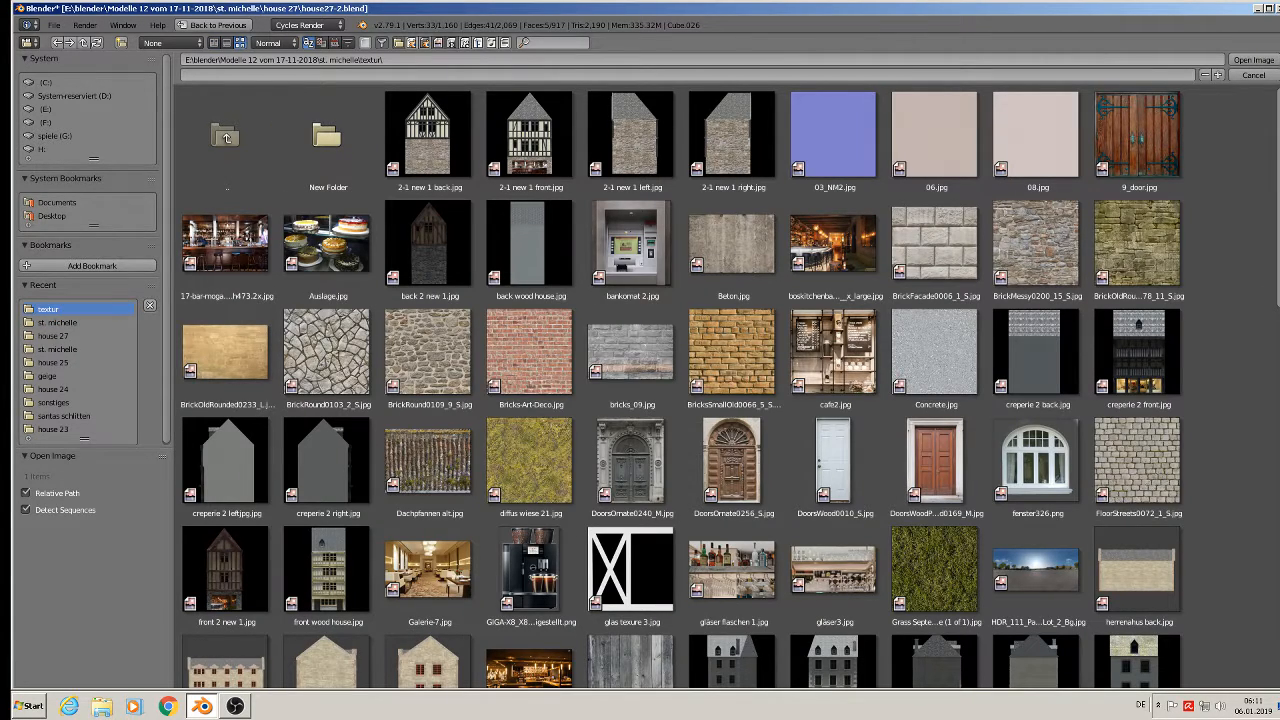
double_click(531, 366)
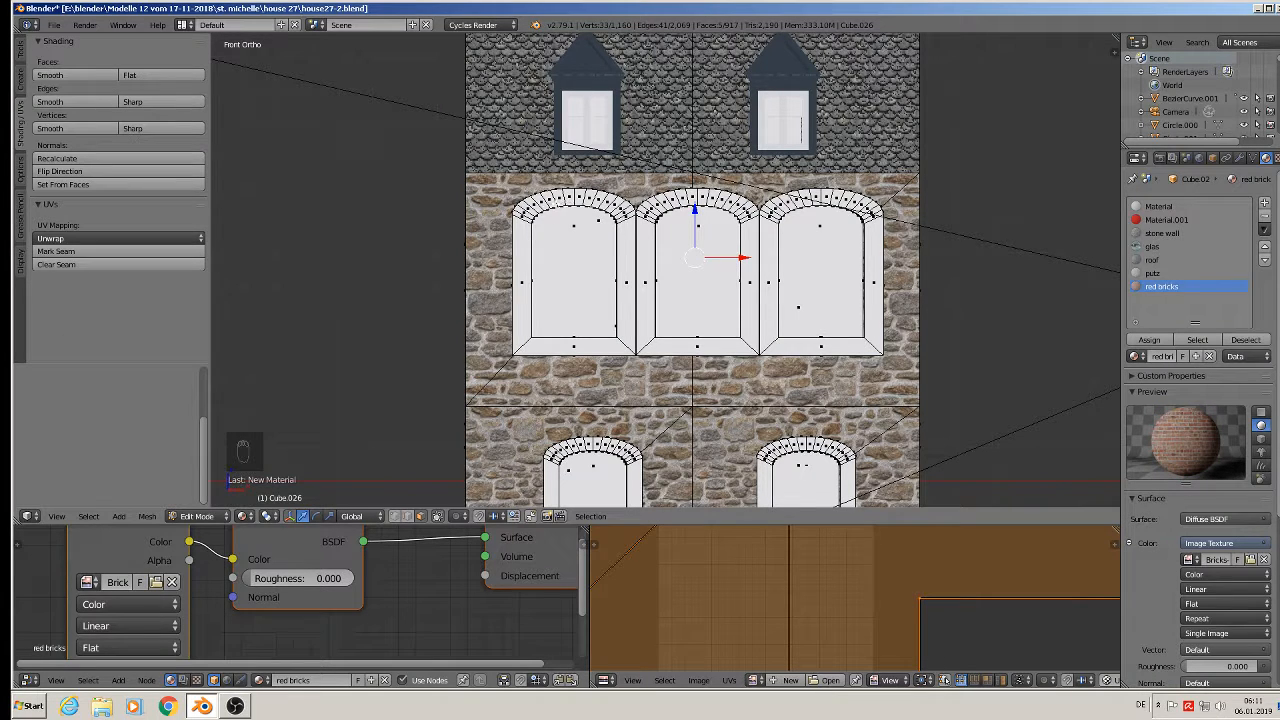
Select the side and sill faces of the surrounds on all three large upper arched windows.
right_click(526, 252)
right_click(567, 348, "shift")
right_click(625, 287, "shift")
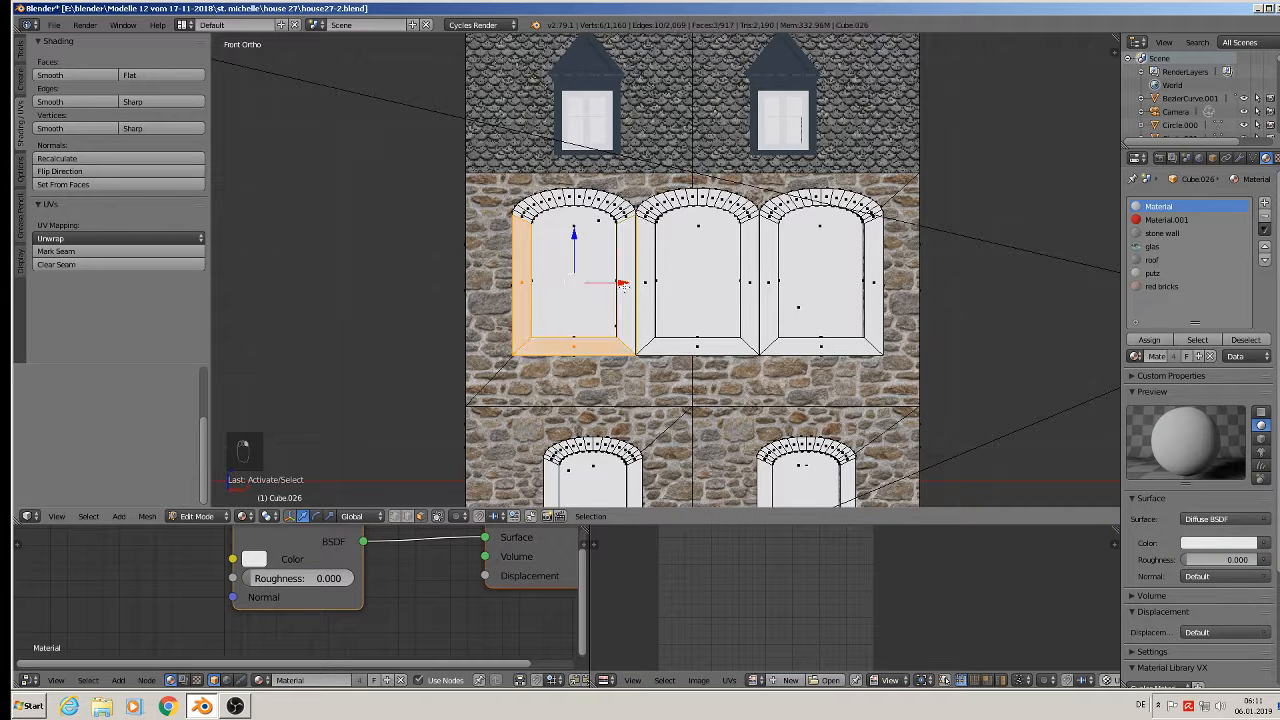
right_click(645, 281, "shift")
right_click(693, 347, "shift")
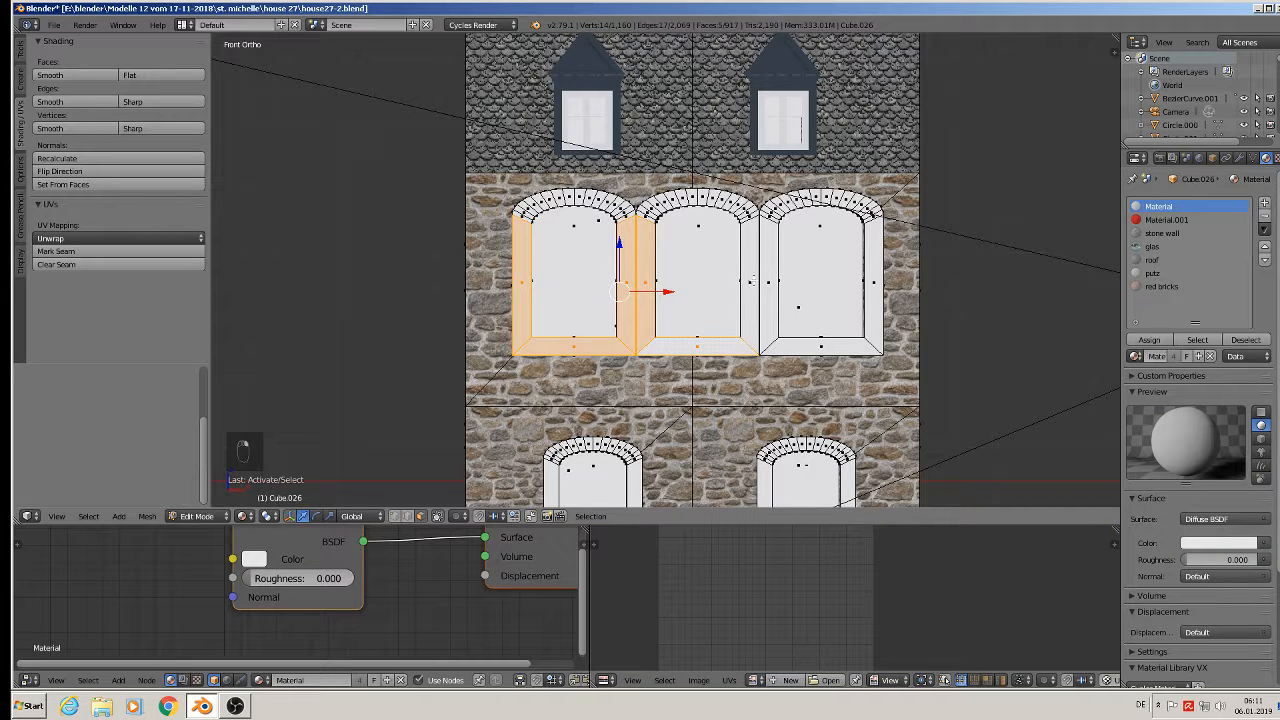
right_click(750, 282, "shift")
right_click(803, 342, "shift")
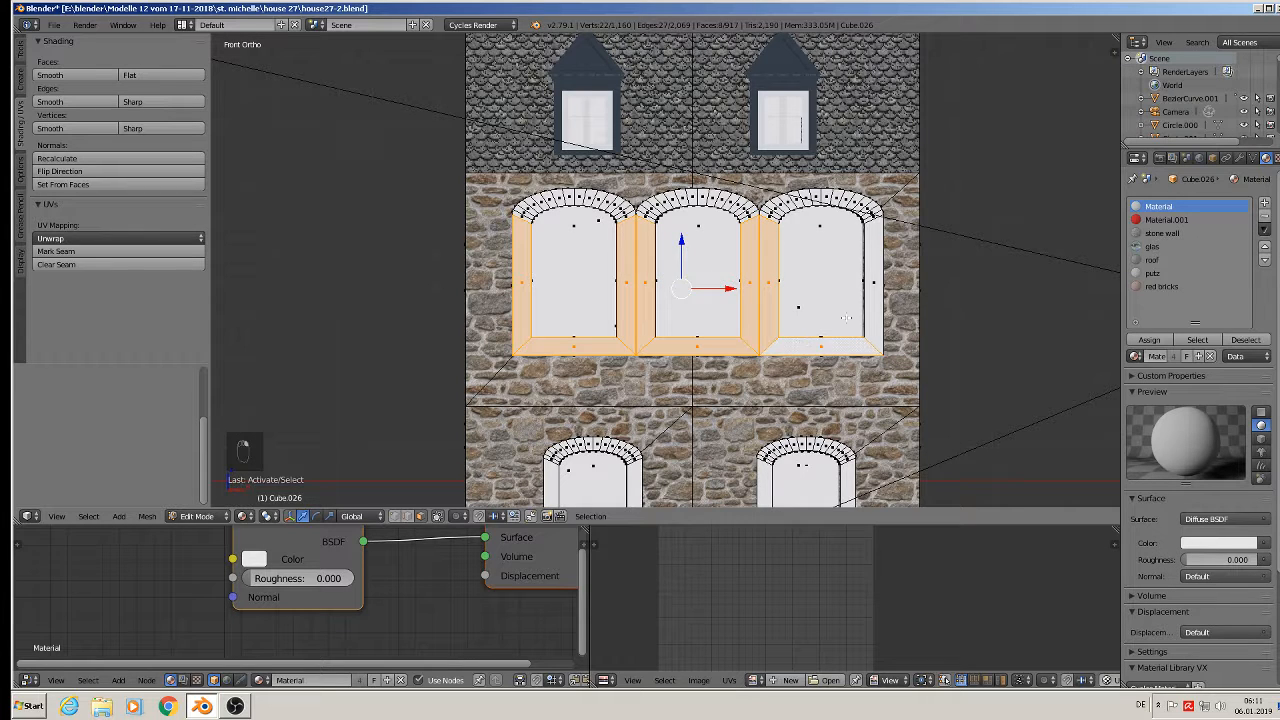
right_click(874, 273, "shift")
Add the side and sill faces of the two middle windows and the small lowest window, and assign red bricks to the selection.
scroll(607, 336, "down", 5, "shift")
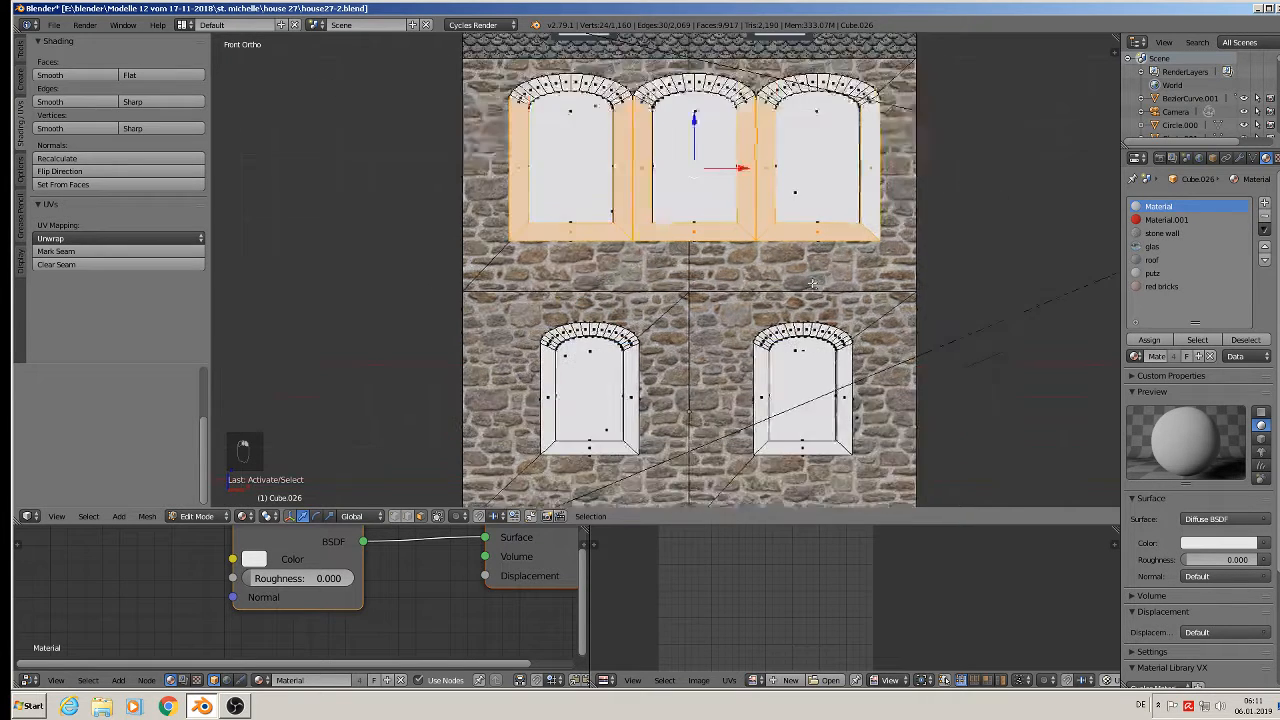
right_click(547, 342, "shift")
right_click(591, 390, "shift")
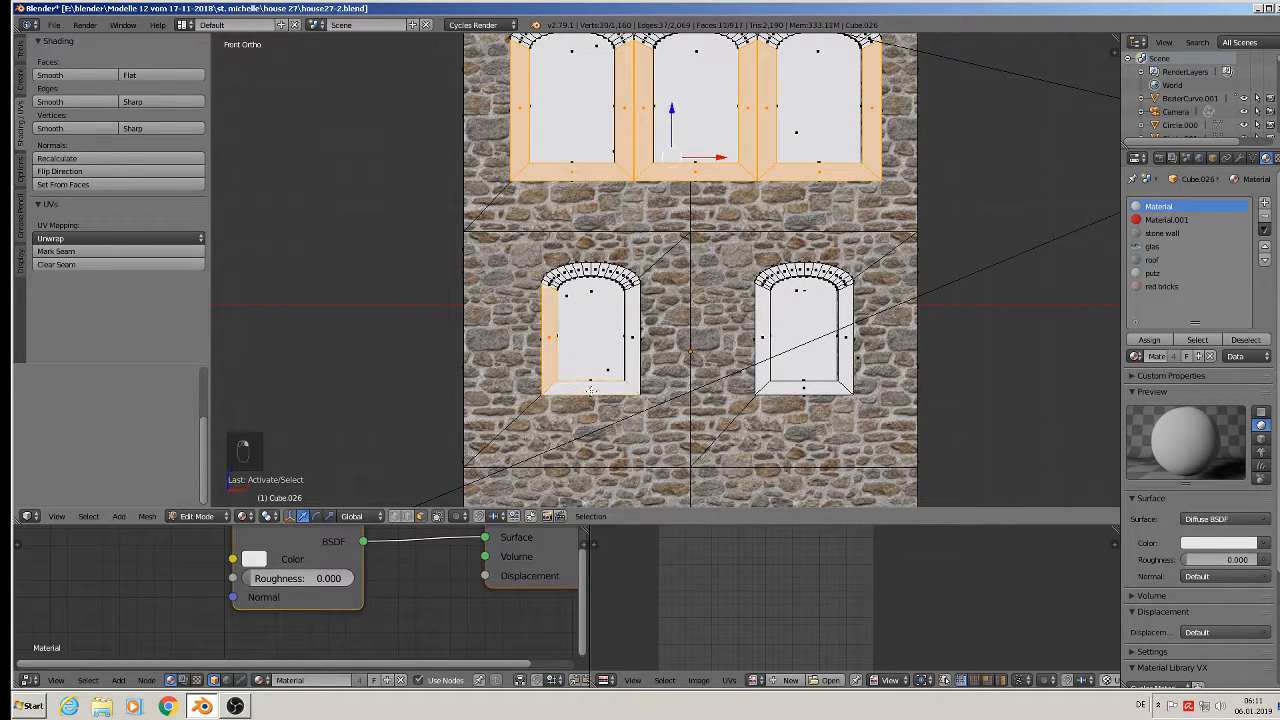
right_click(634, 338, "shift")
right_click(760, 332, "shift")
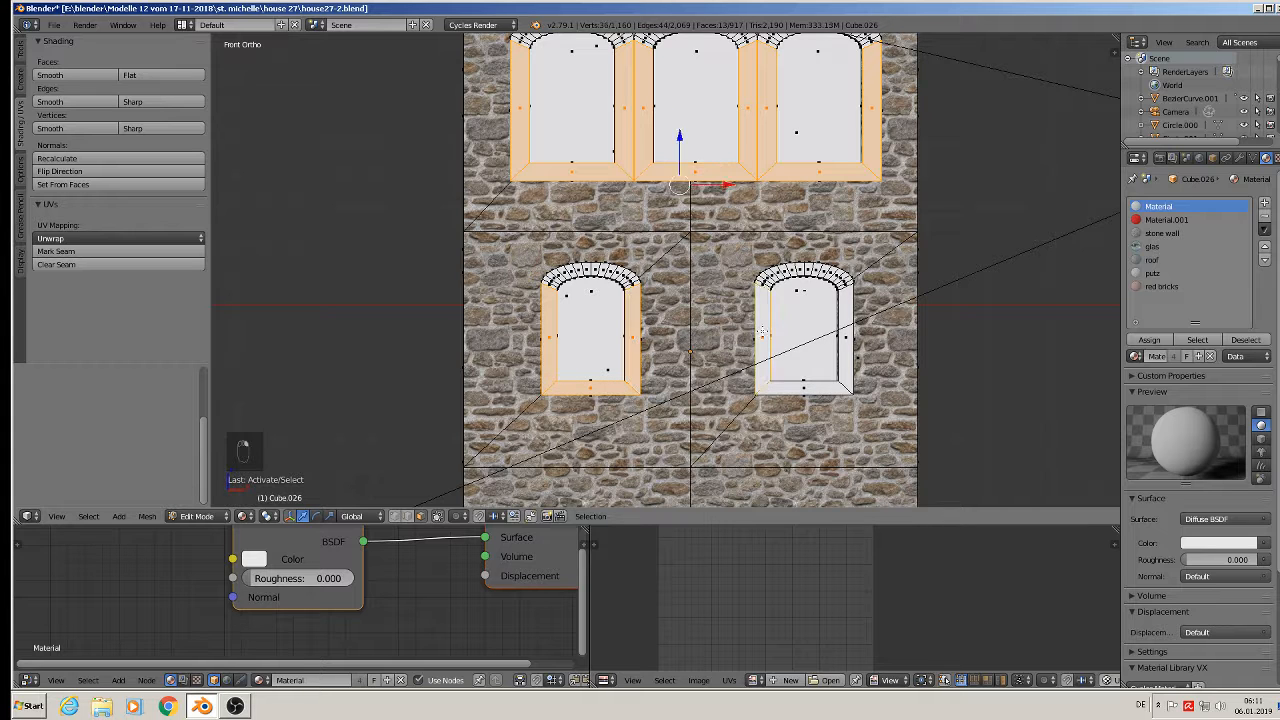
right_click(808, 390, "shift")
right_click(841, 346, "shift")
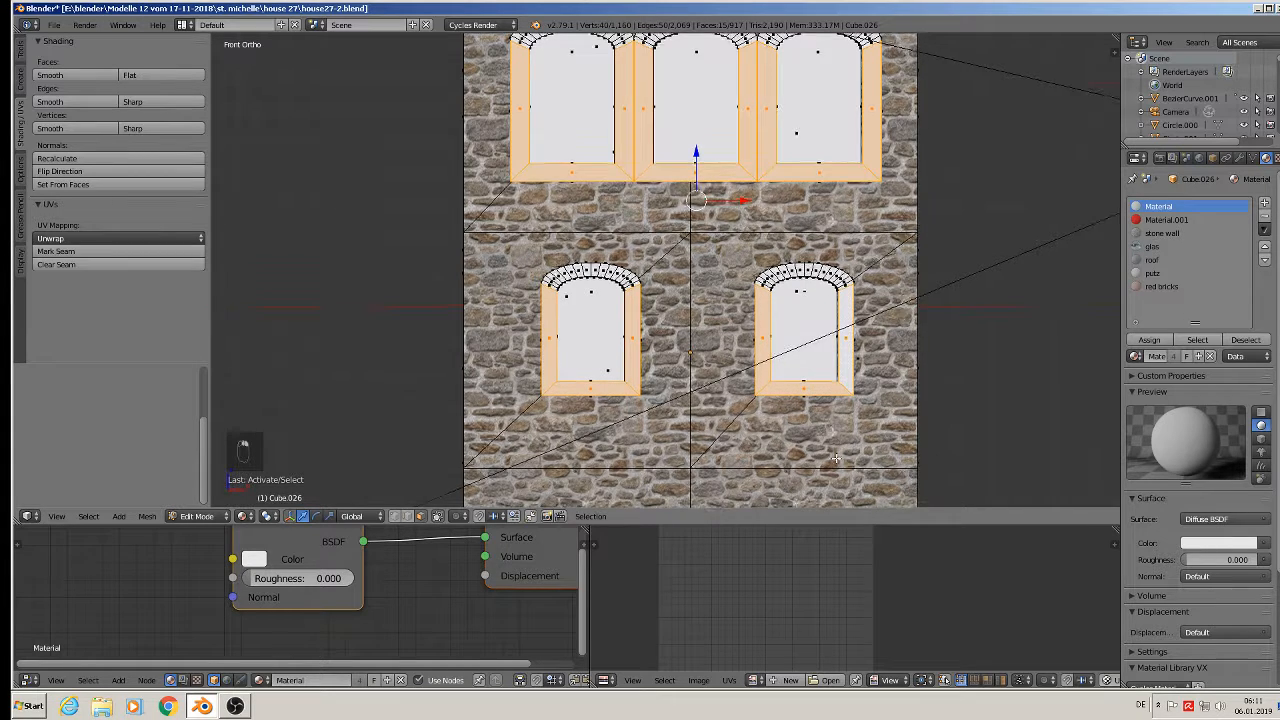
middle_click_drag(777, 492, 772, 269, "shift")
right_click(709, 342, "shift")
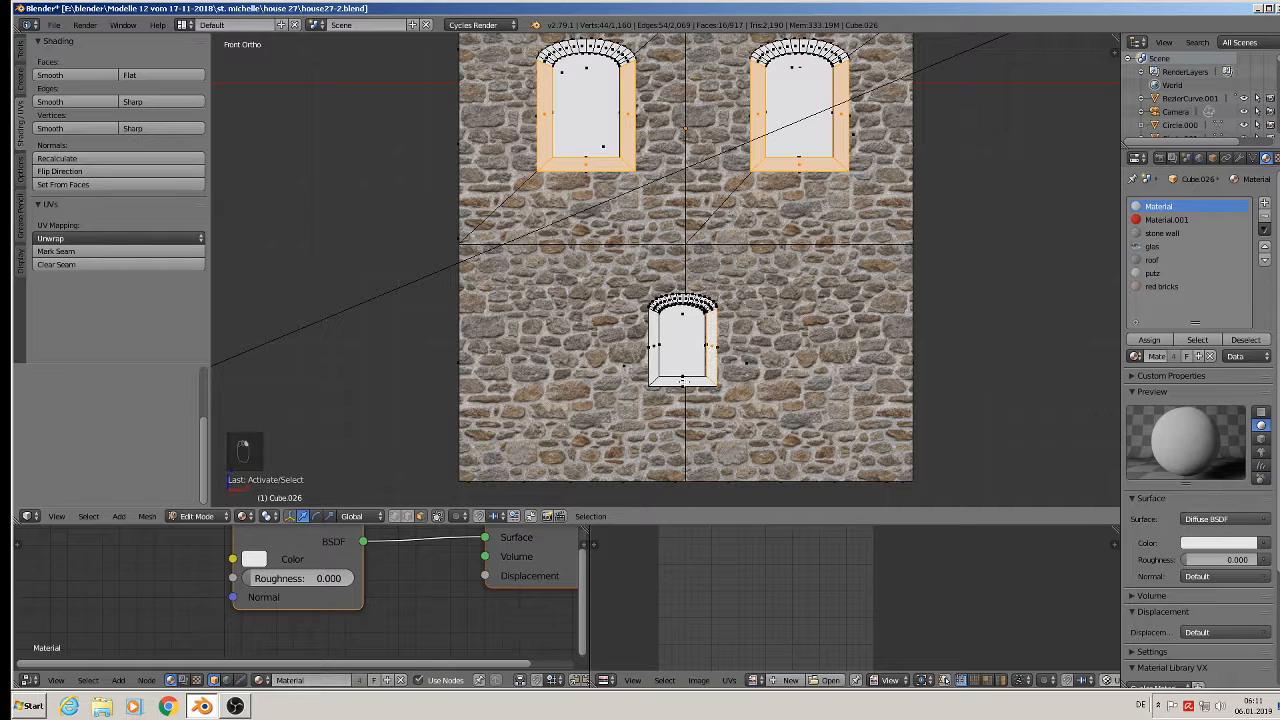
right_click(656, 344, "shift")
right_click(654, 335, "shift")
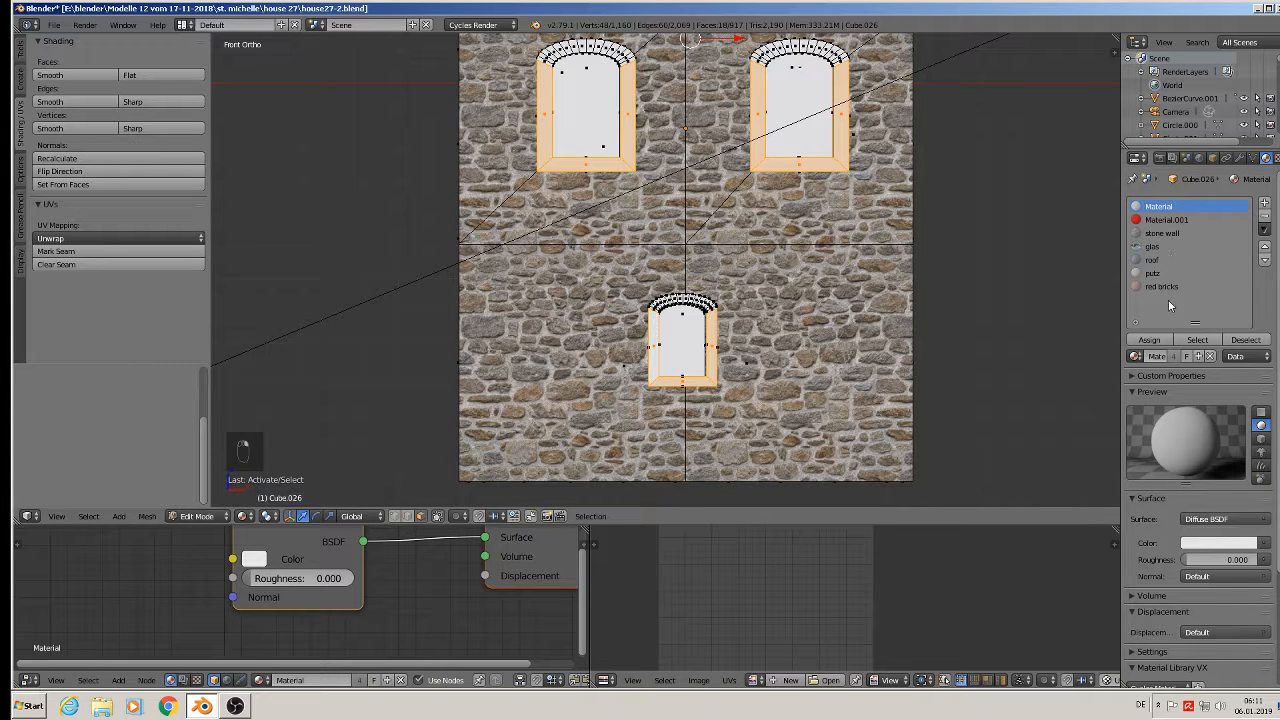
left_click(1164, 287)
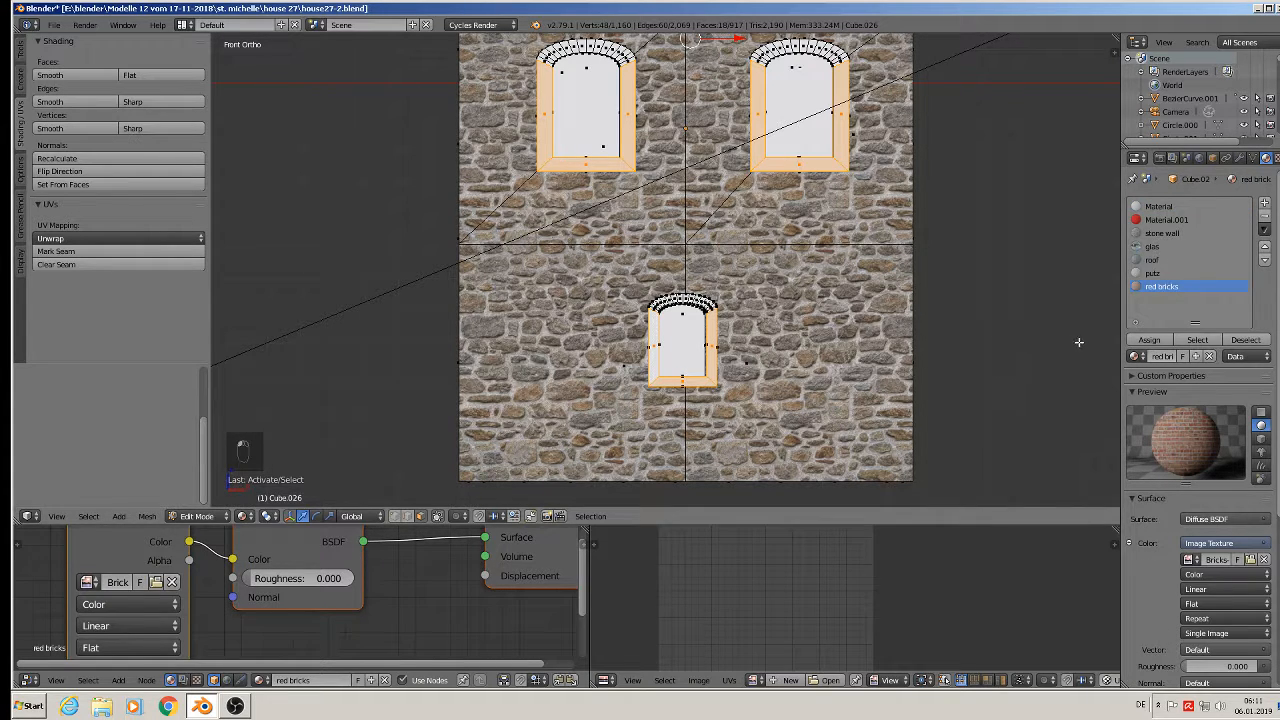
left_click(1149, 340)
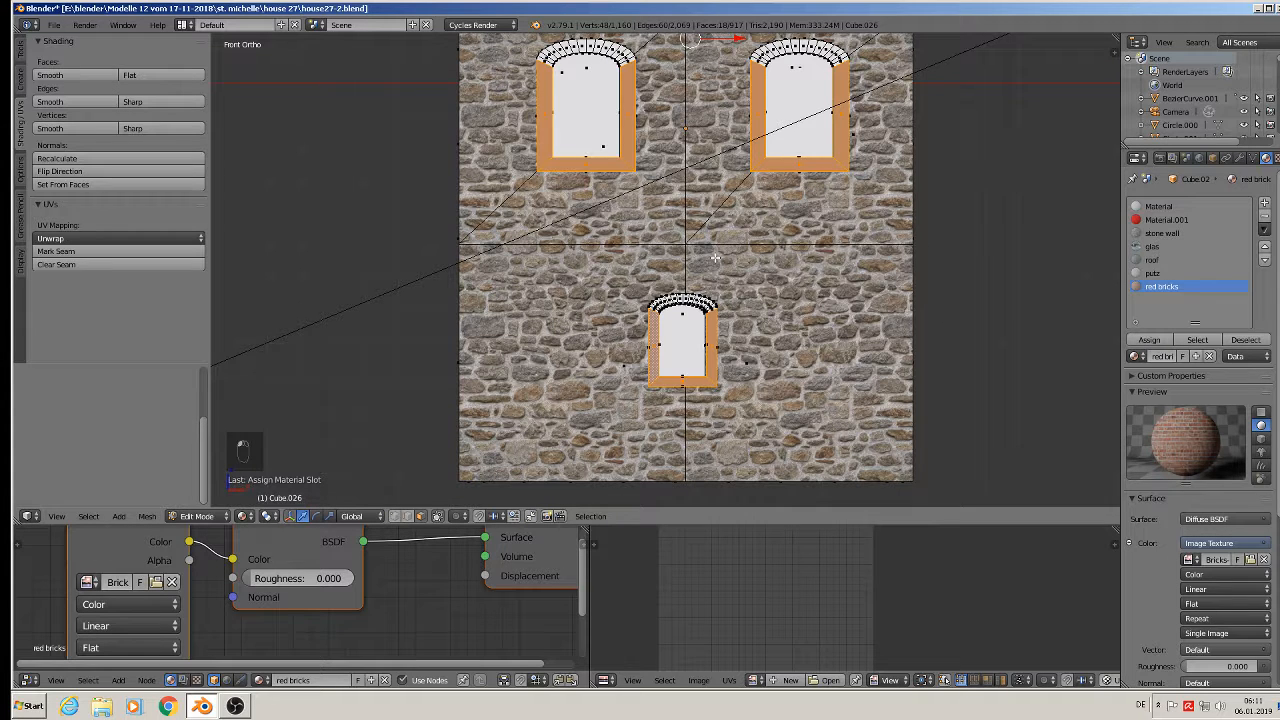
Project the selected surround faces' UVs from the front view, enlarge them for smaller bricks, and check the result in Object Mode.
key("u")
left_click(668, 259)
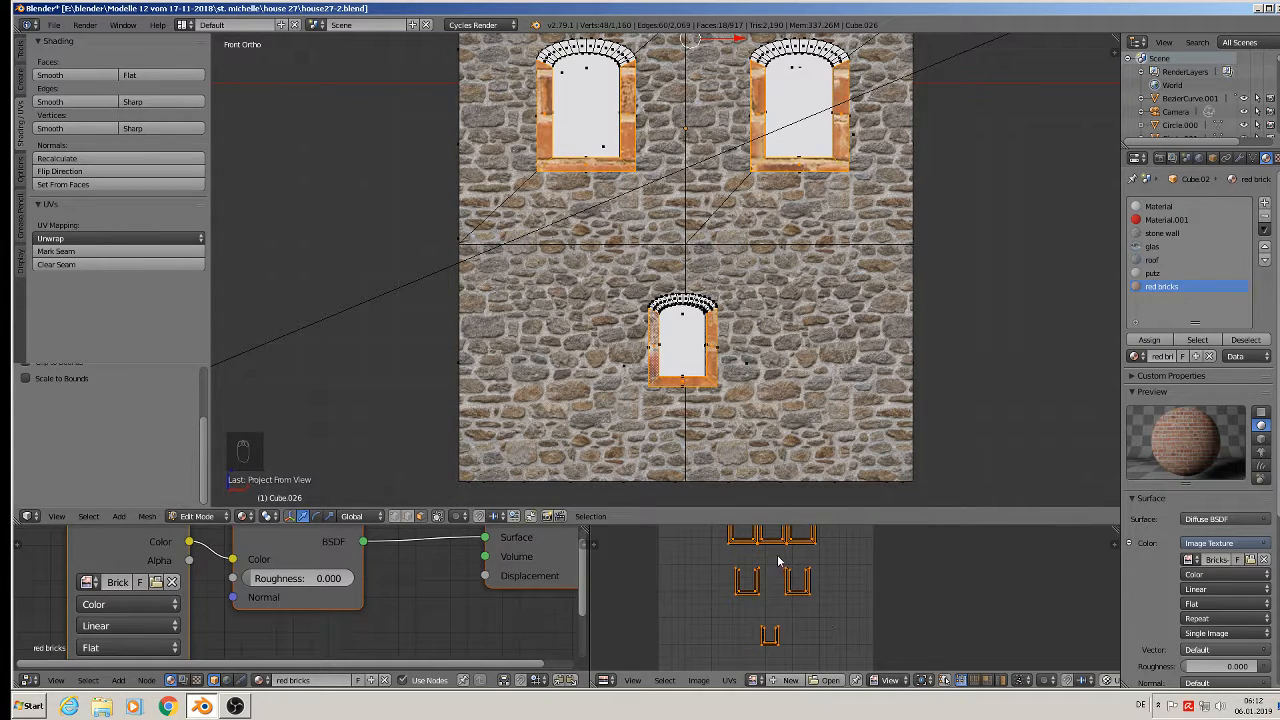
key("s")
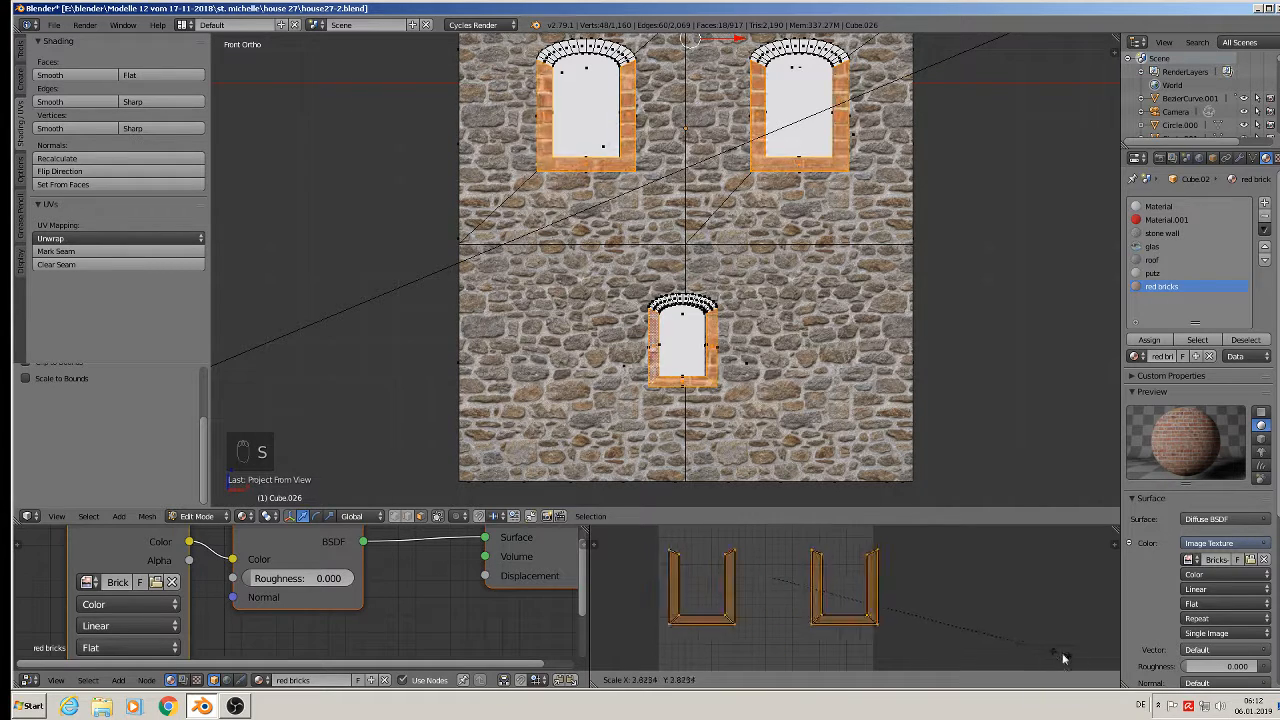
left_click(679, 547)
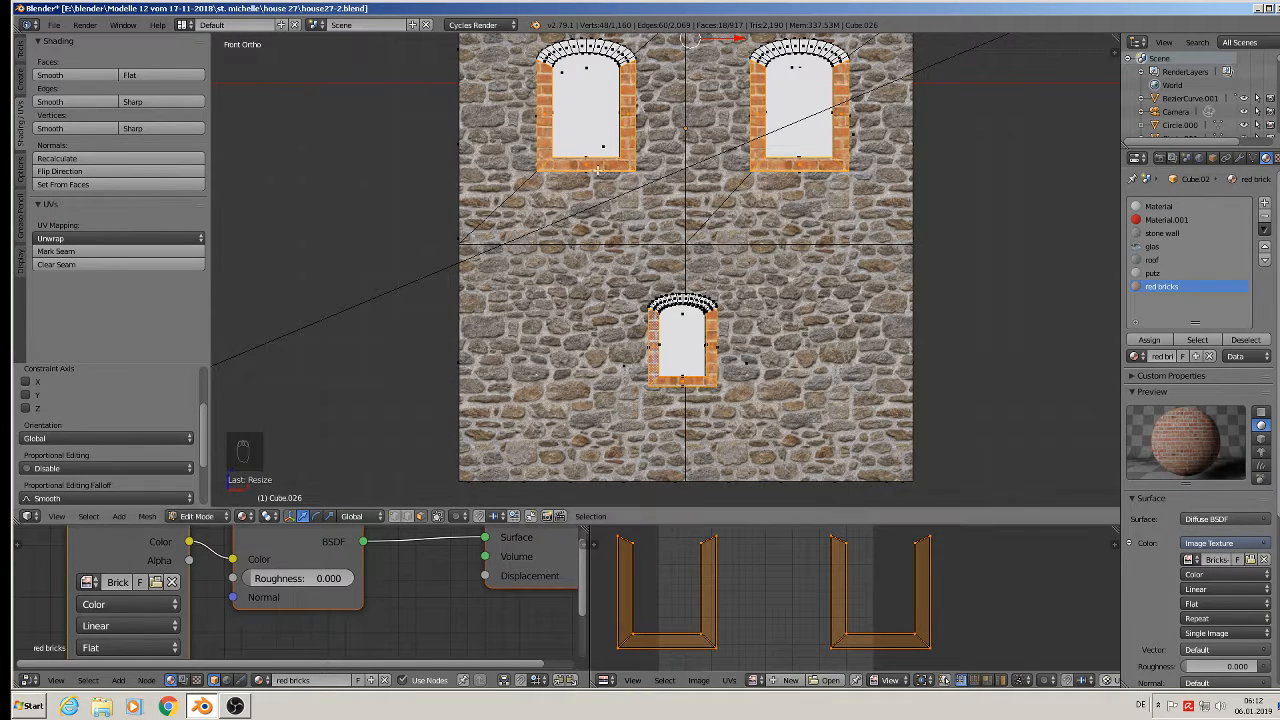
middle_click_drag(756, 191, 829, 436, "shift")
key("Tab")
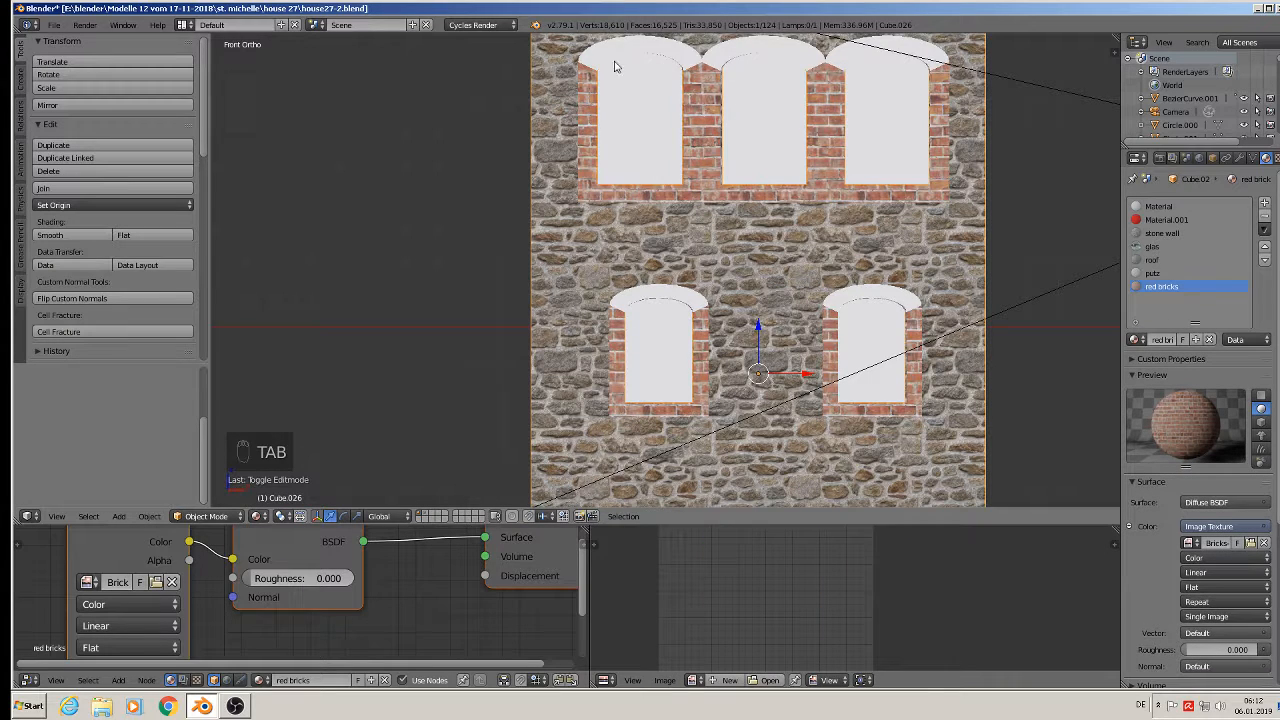
key("Tab")
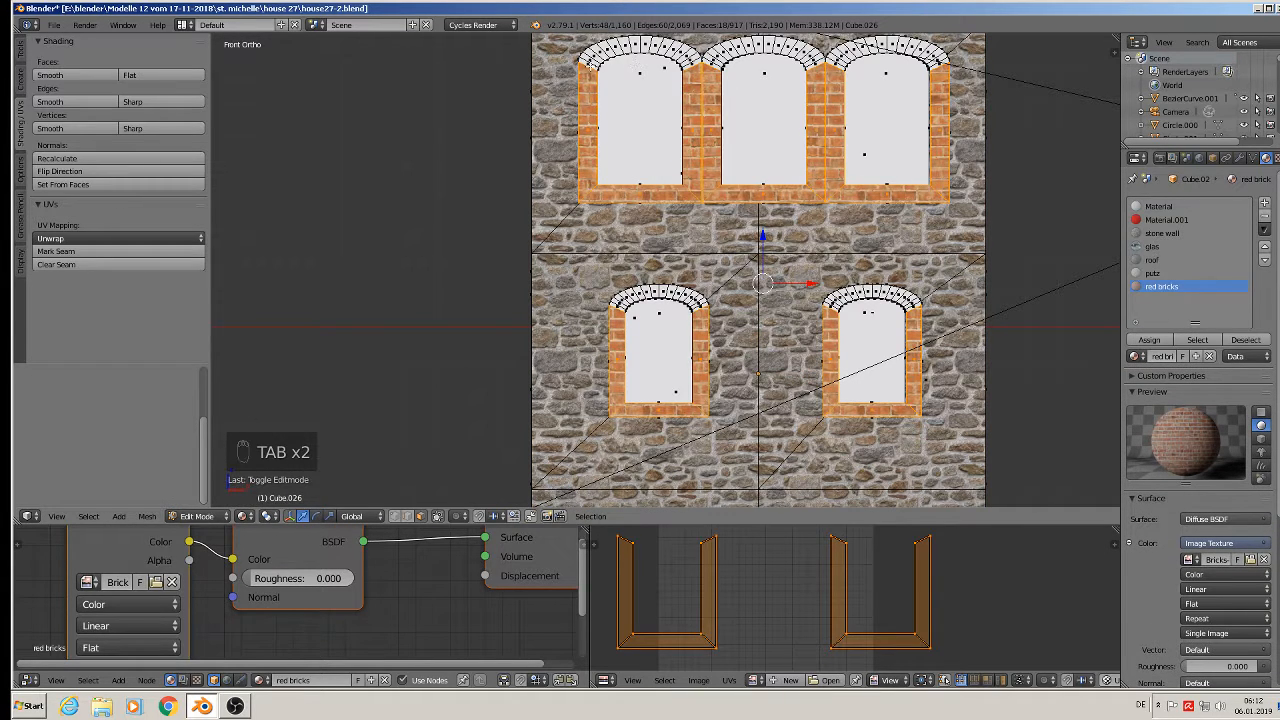
Select all arch faces above the upper-left window, unwrap them, and assign the red bricks material.
right_click(590, 64)
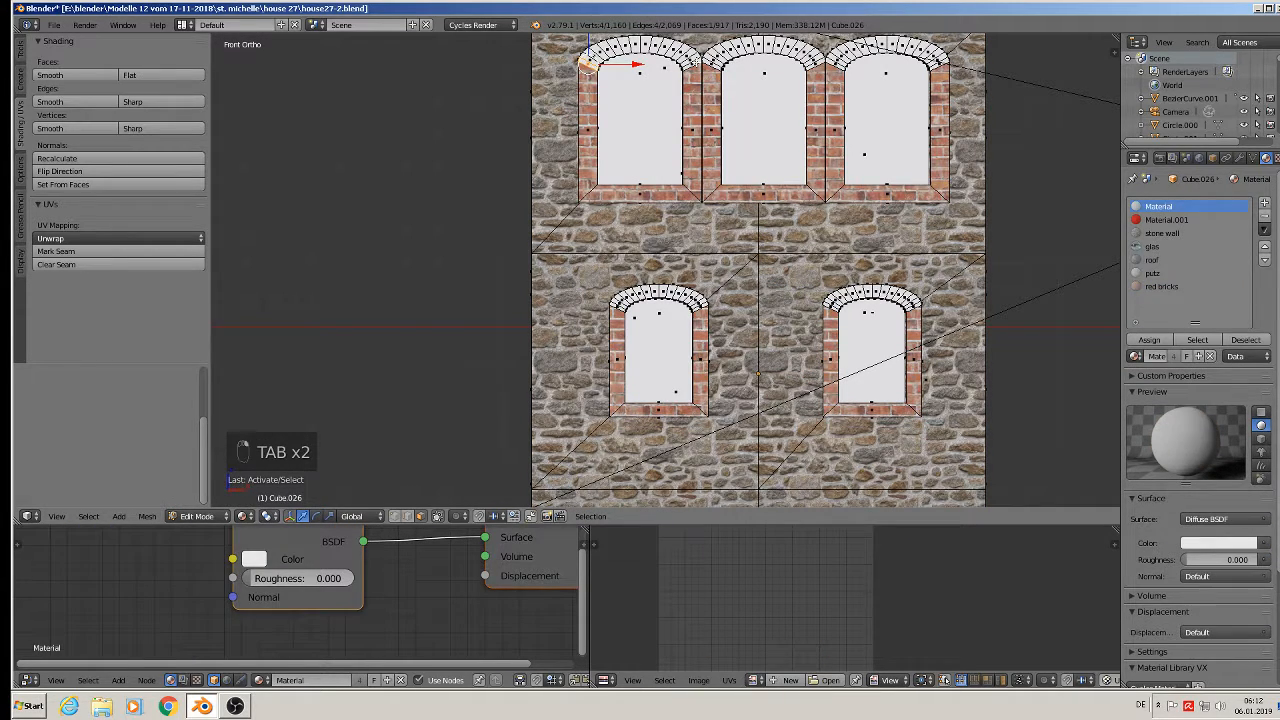
right_click(692, 58, "ctrl")
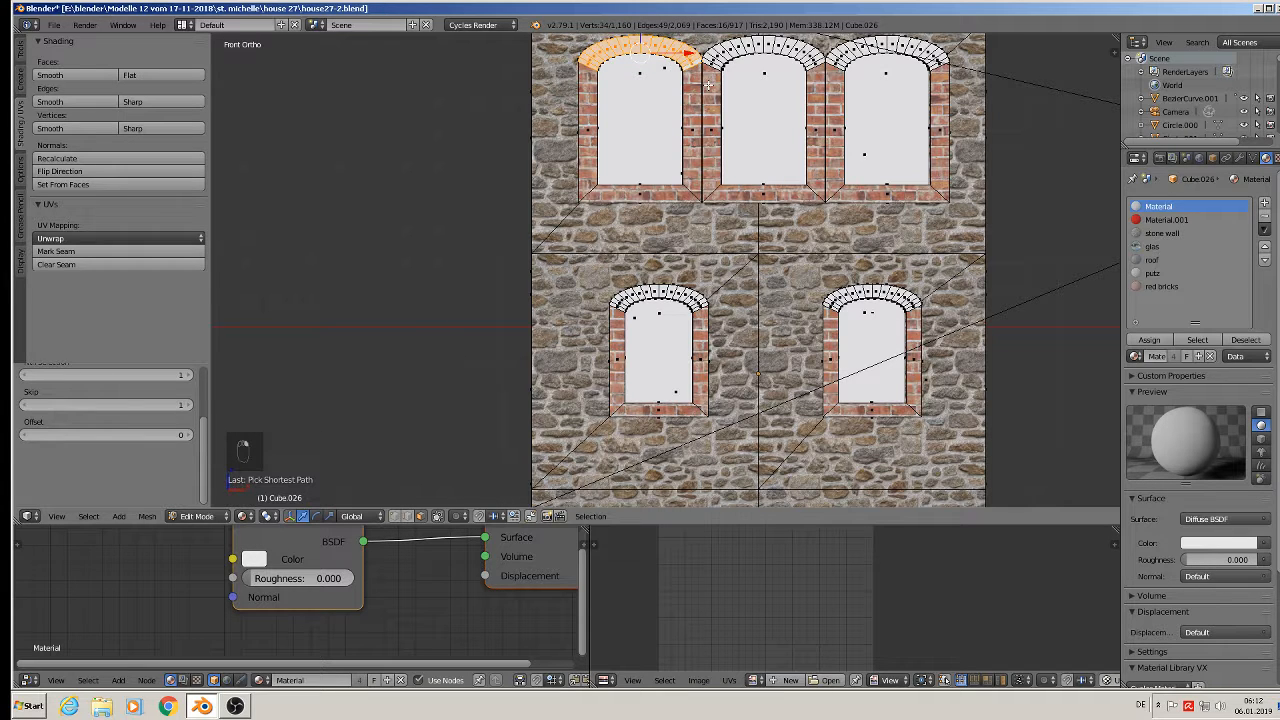
key("u")
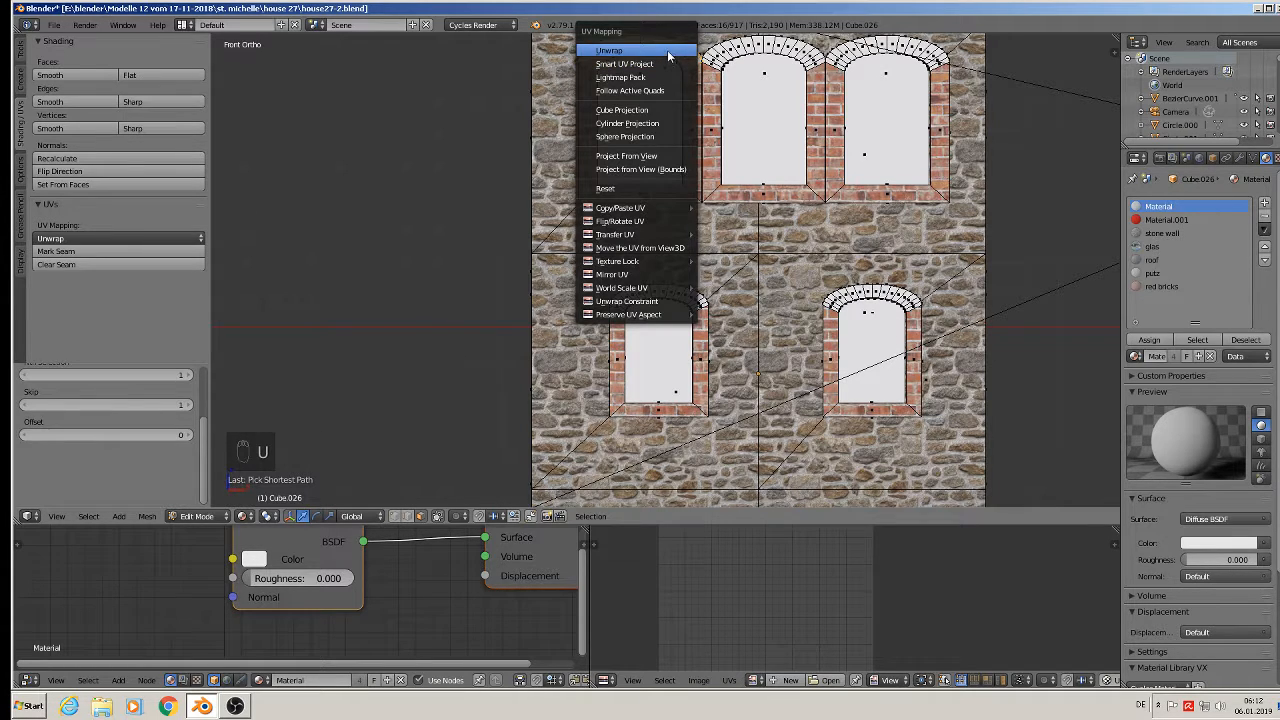
left_click(668, 56)
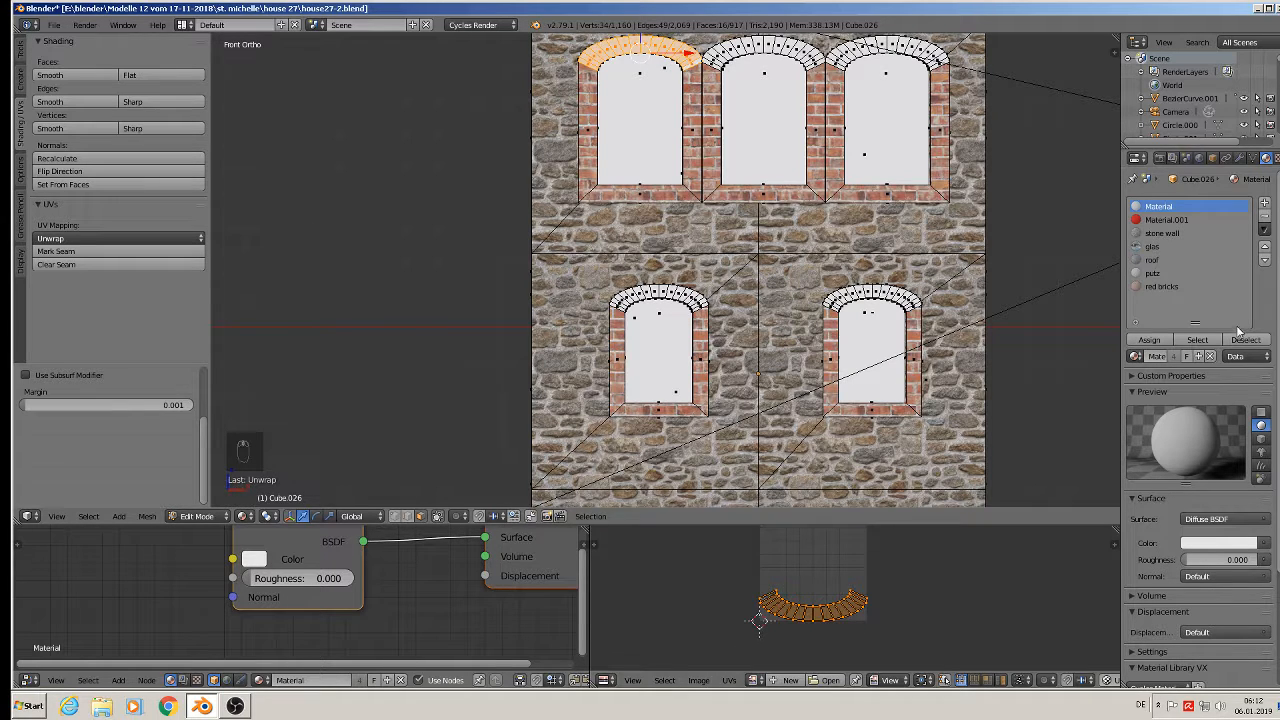
left_click(1160, 287)
left_click(1149, 340)
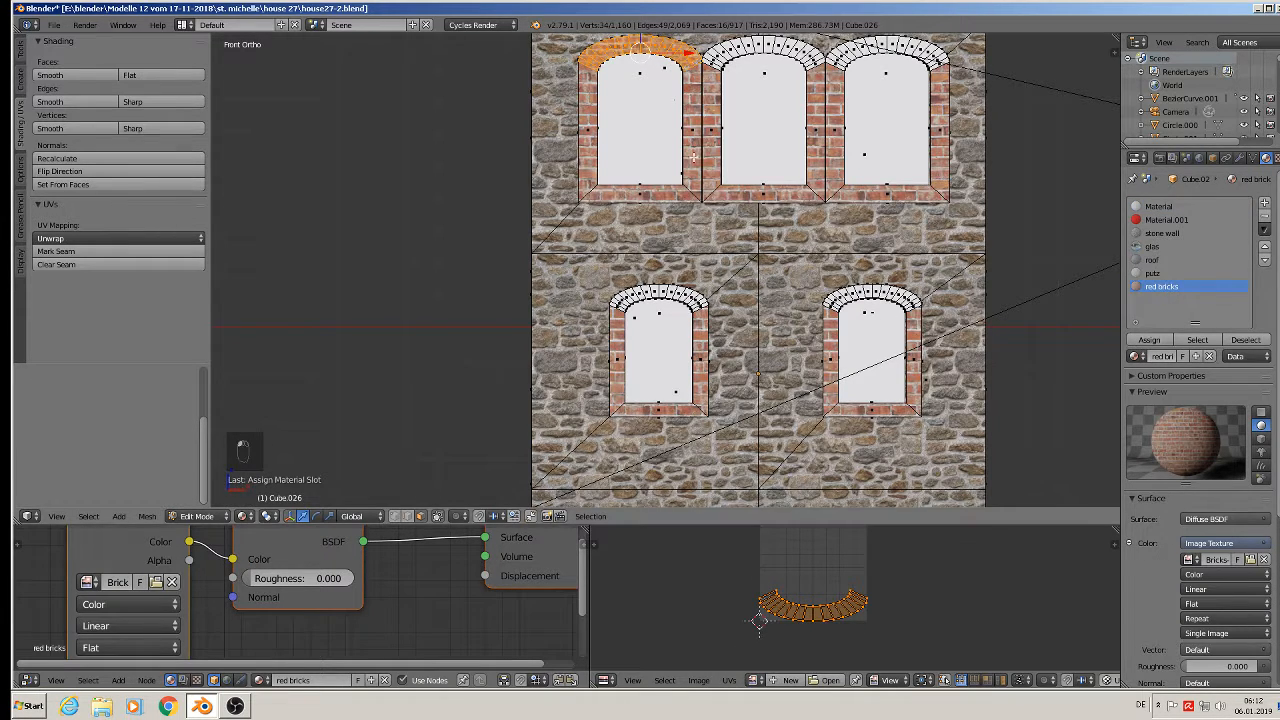
scroll(650, 60, "up", 2)
scroll(650, 58, "up", 4)
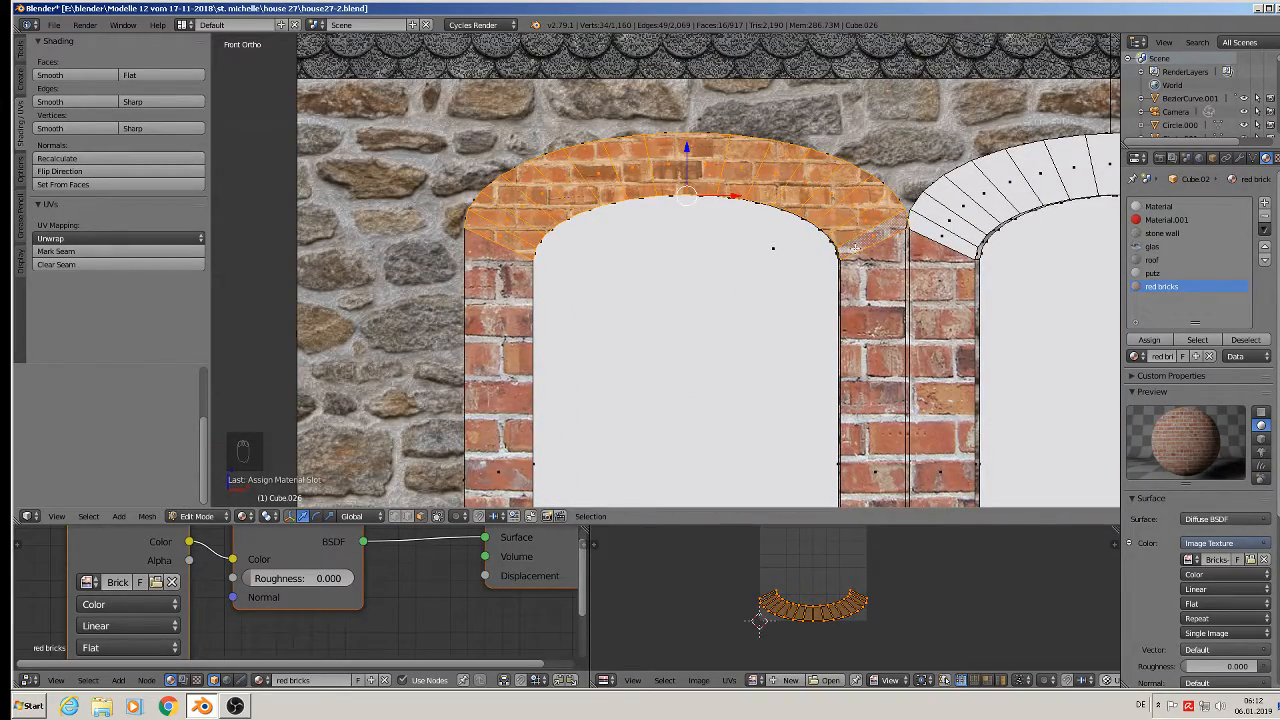
scroll(650, 60, "down", 5)
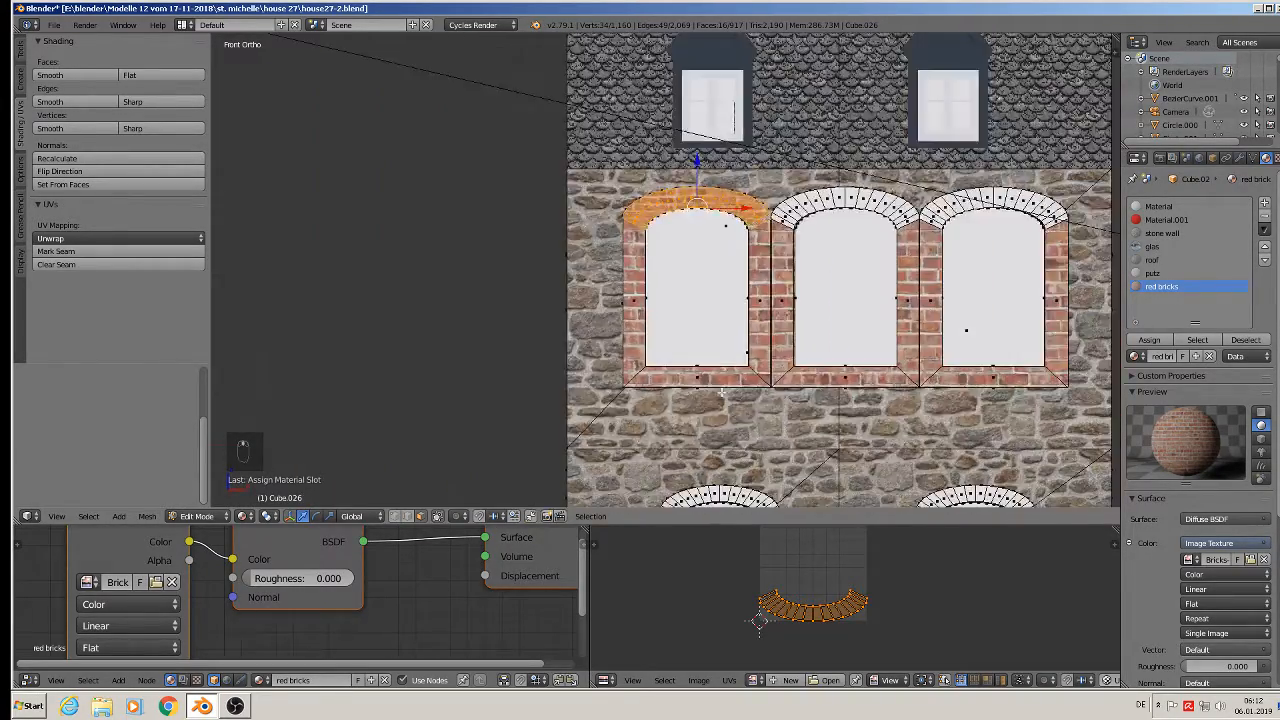
Straighten the arch's curved UV strip with the UV Squares Snap with Equal Distance operation so the bricks follow the arch.
key("t")
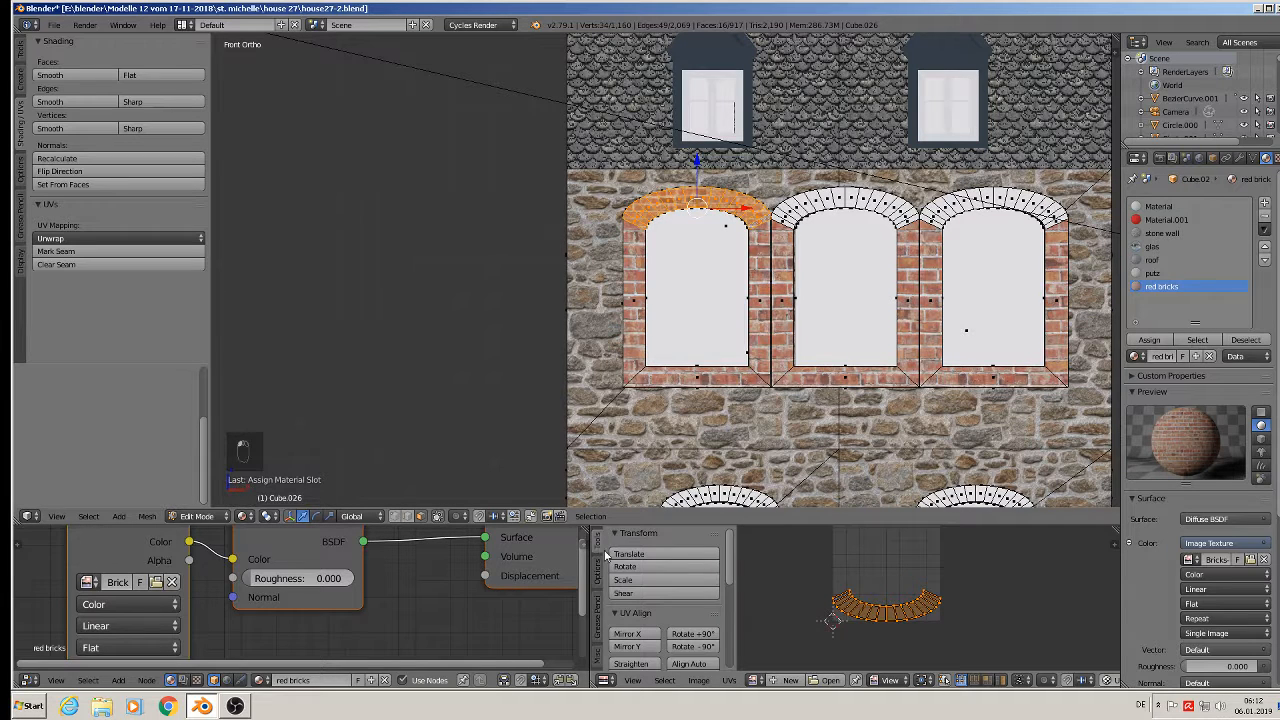
scroll(620, 597, "down", 10)
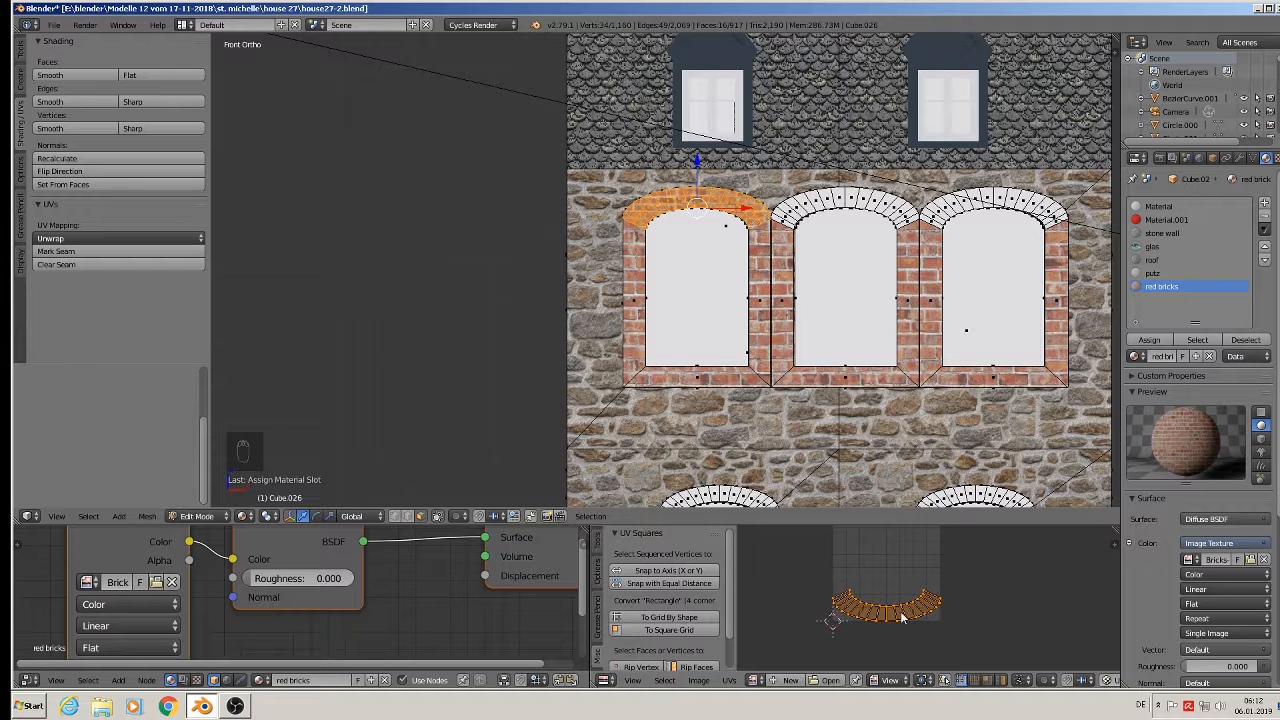
left_click(684, 586)
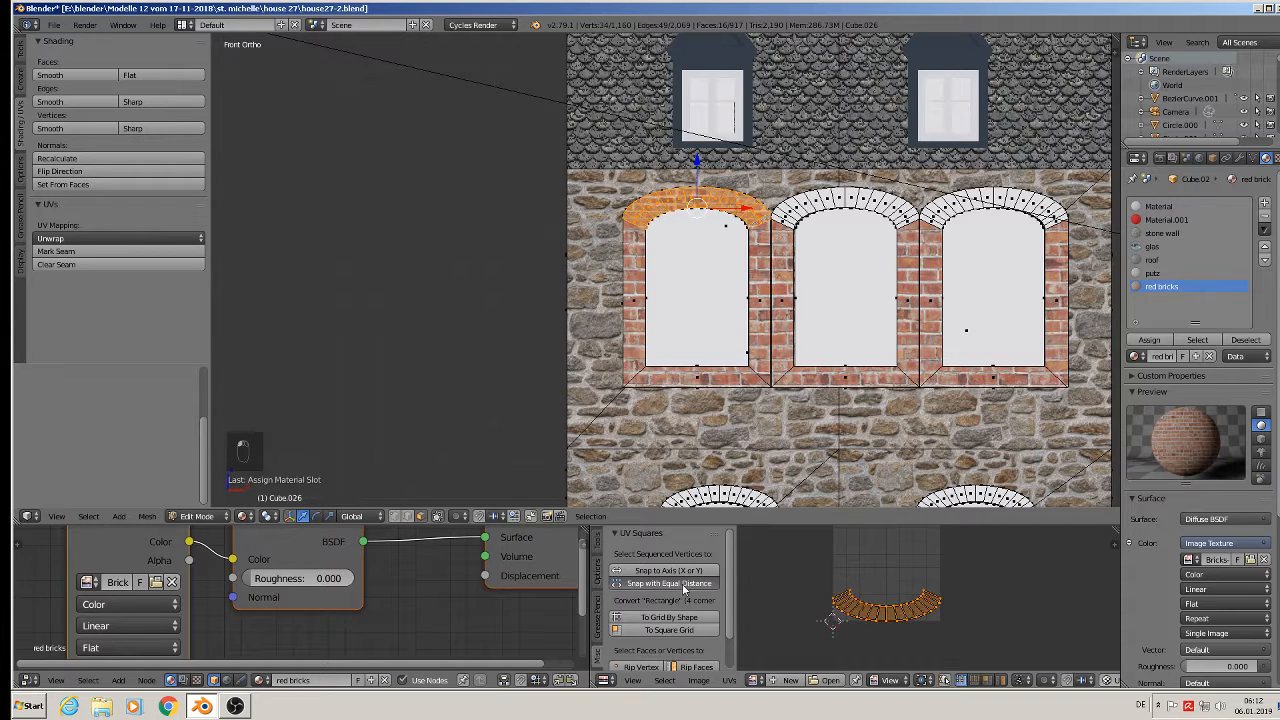
scroll(665, 270, "up", 5)
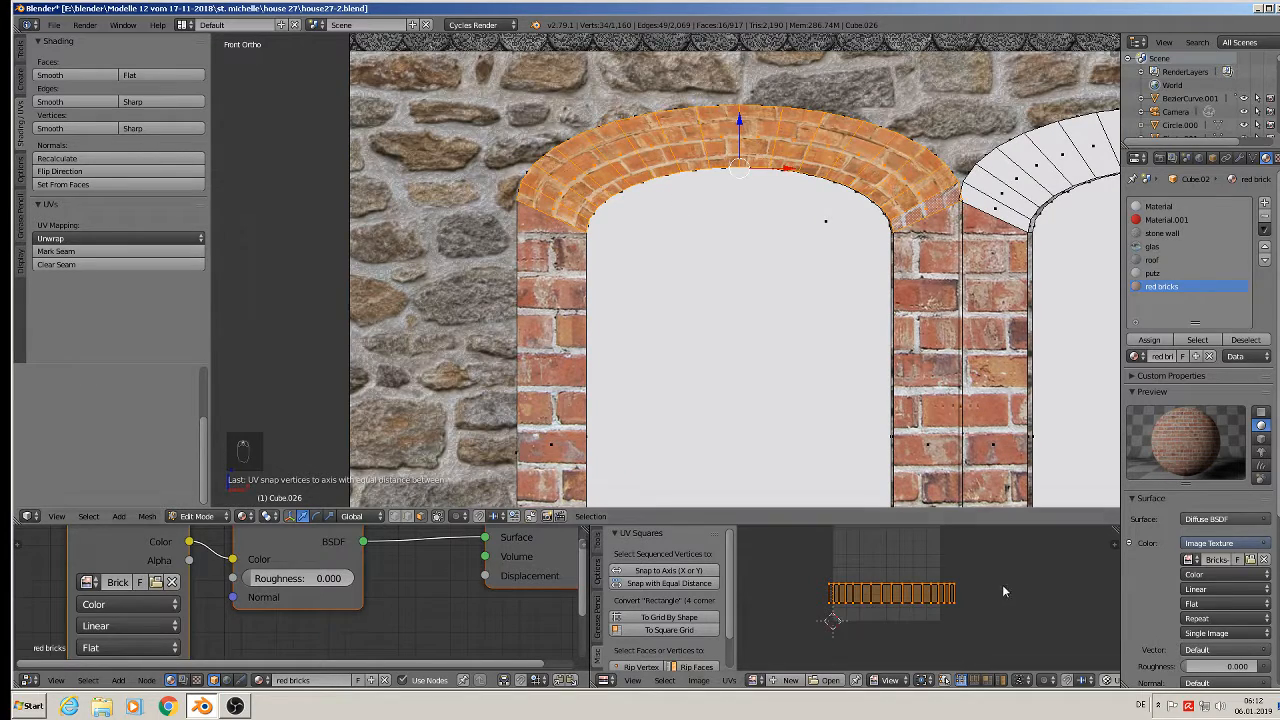
Scale the arch's straightened UV strip down to about 0.56 to match the side bricks' size.
key("s")
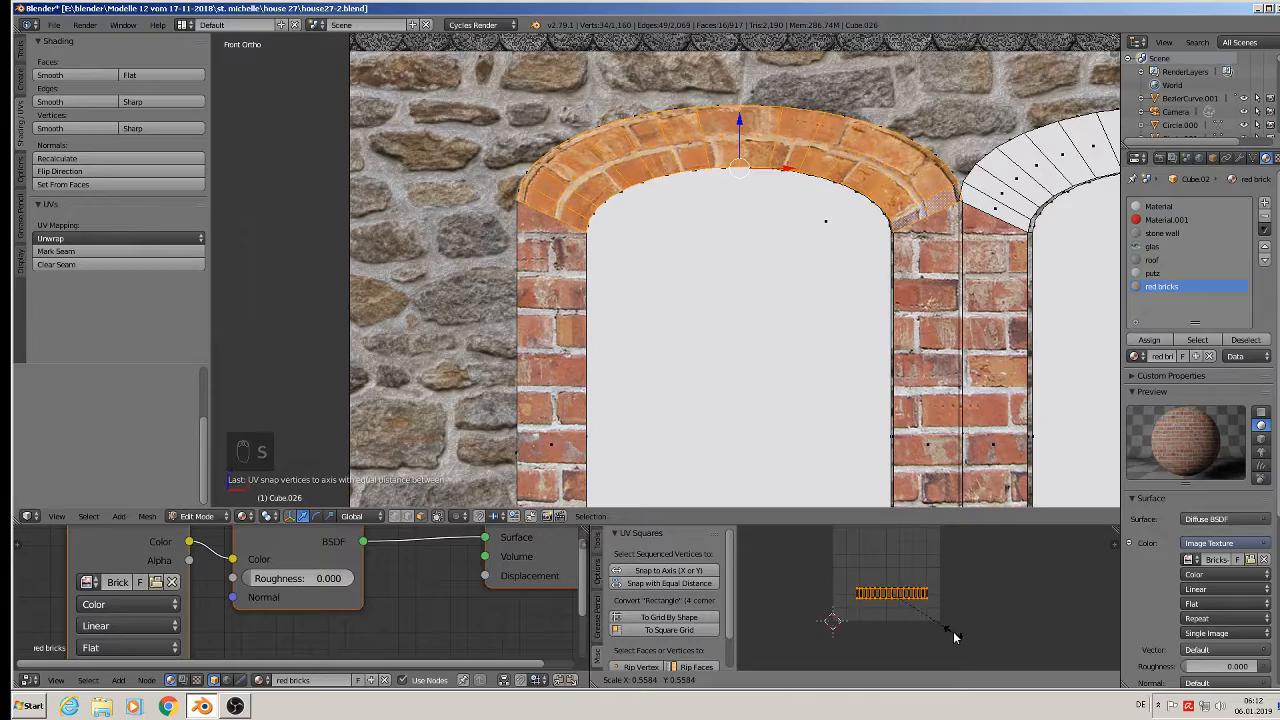
left_click(956, 620)
scroll(870, 431, "down", 5)
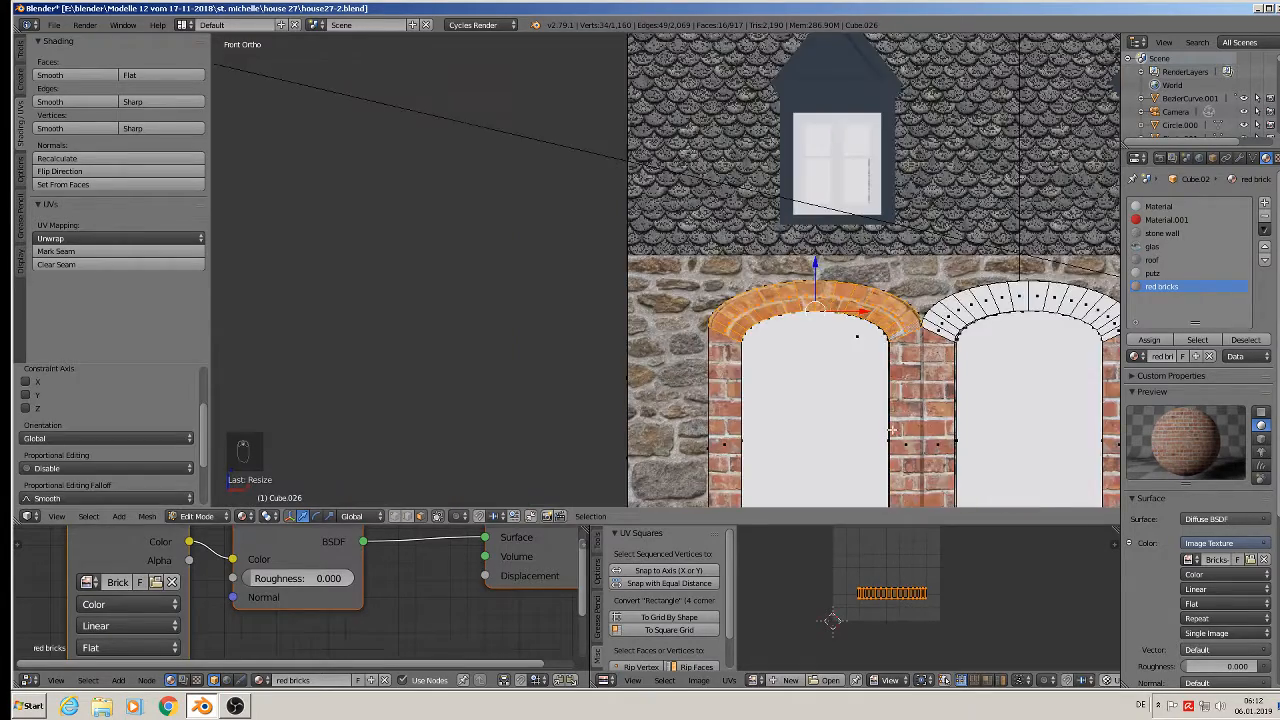
Project the UVs of the middle upper window's arch faces from view and assign them the red bricks material.
key("Tab")
middle_click_drag(870, 431, 742, 373, "shift")
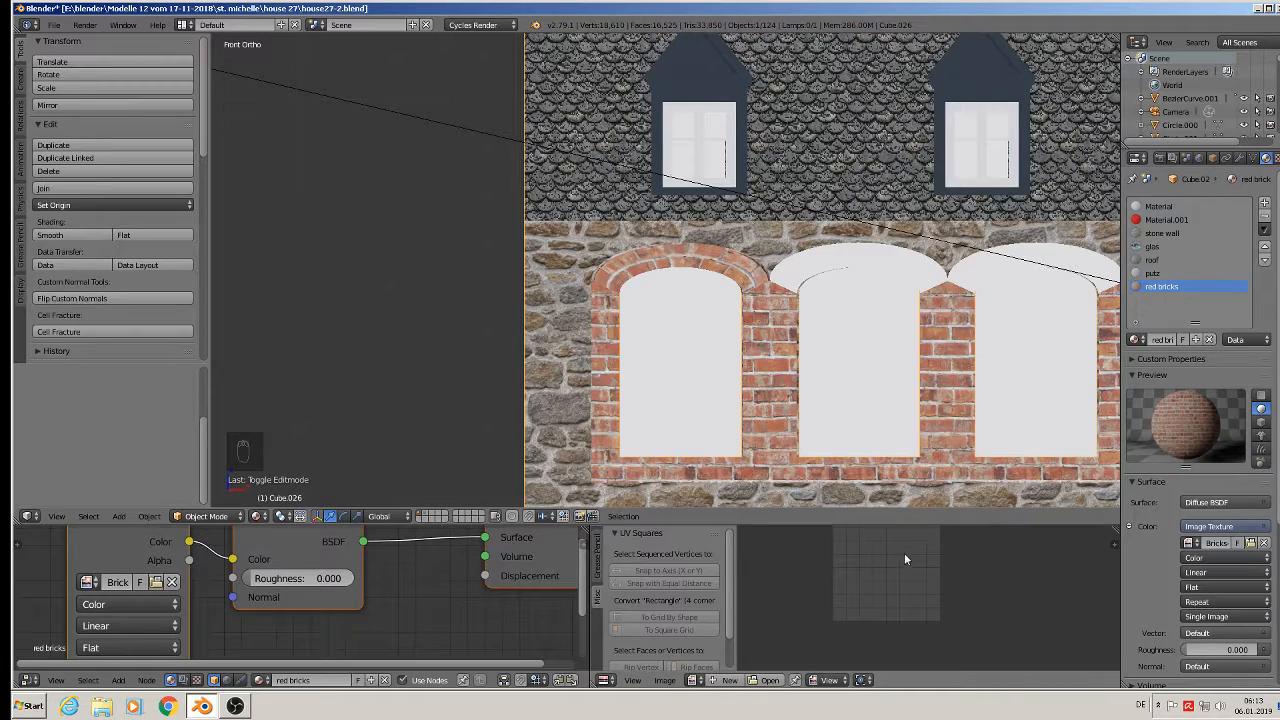
middle_click_drag(890, 463, 696, 409, "shift")
key("Tab")
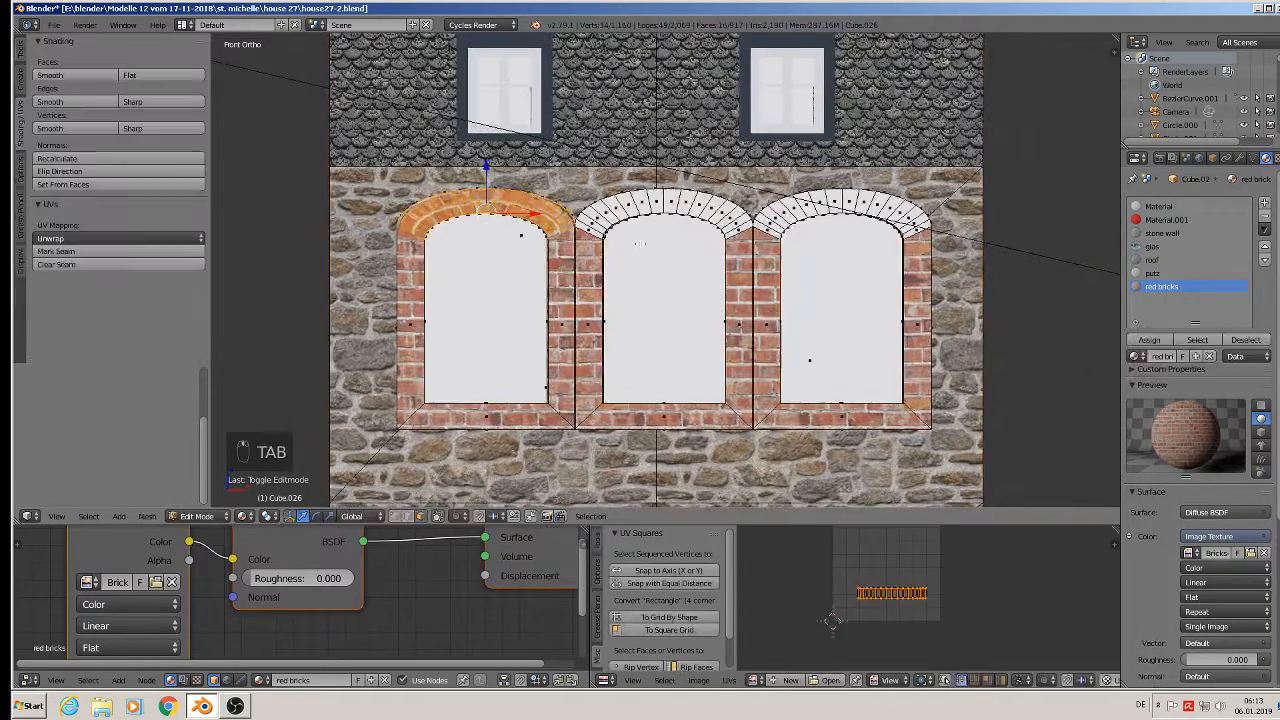
right_click(569, 224)
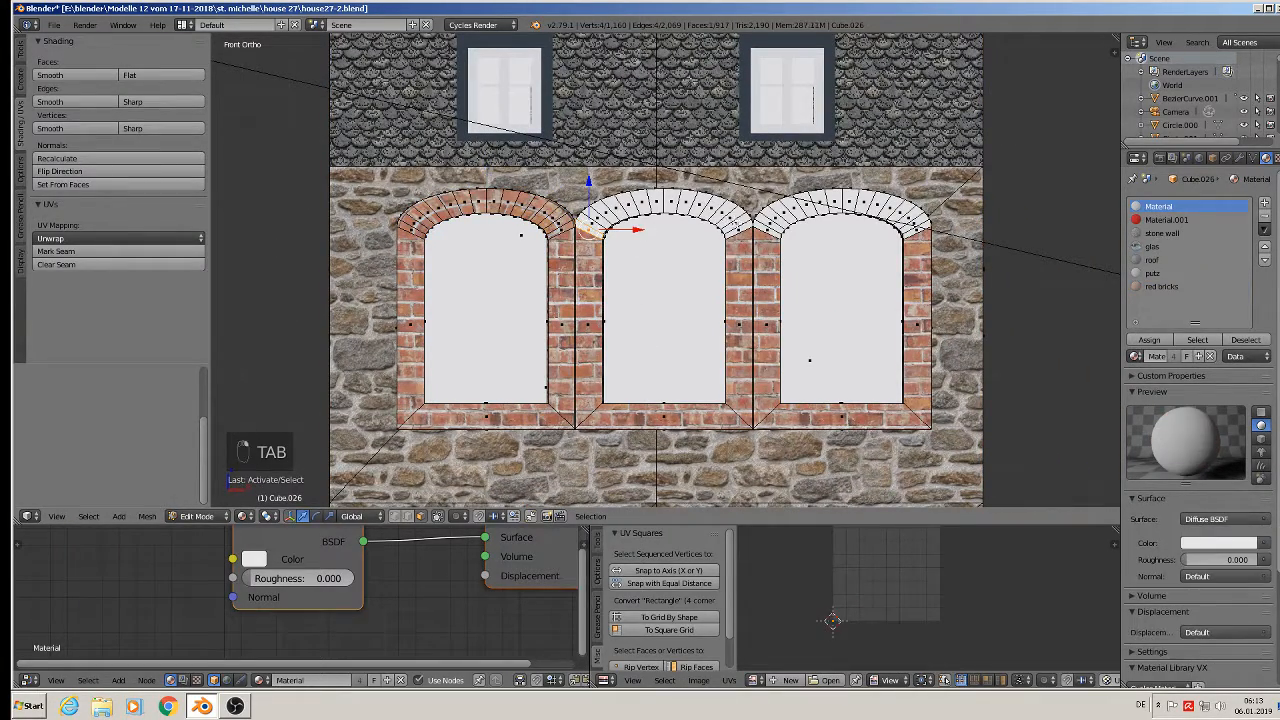
right_click(740, 232, "ctrl")
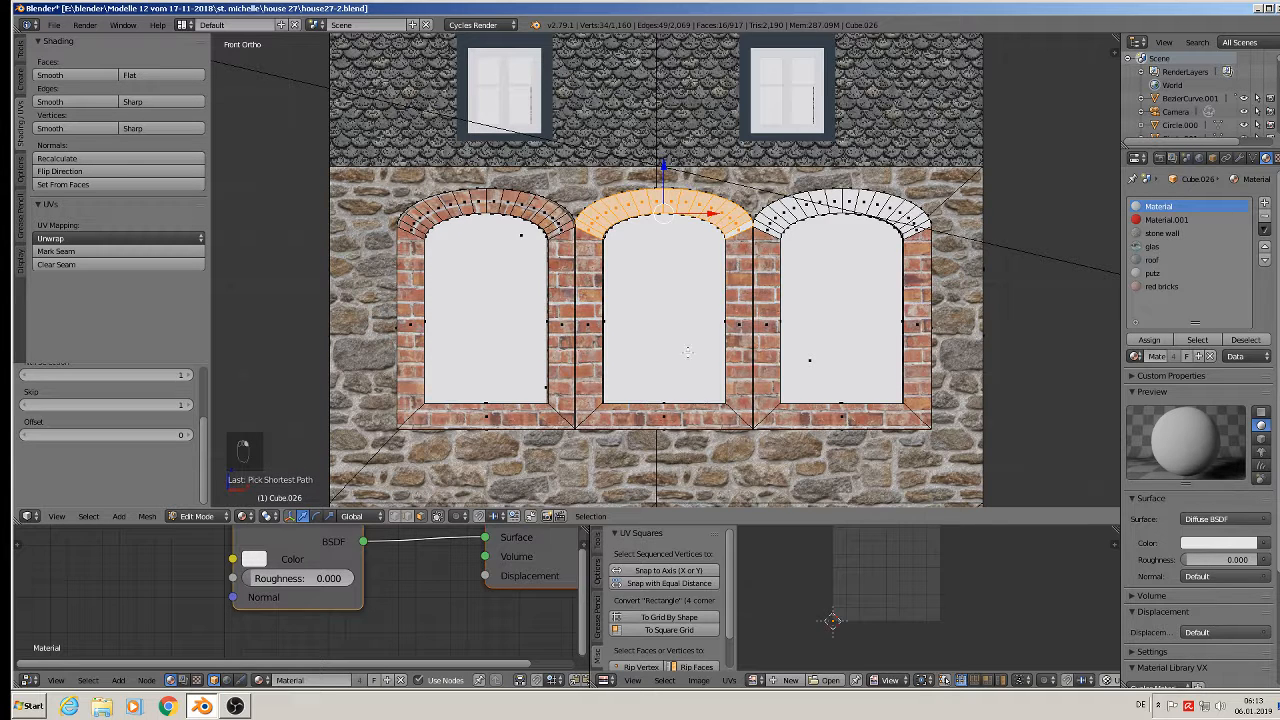
key("u")
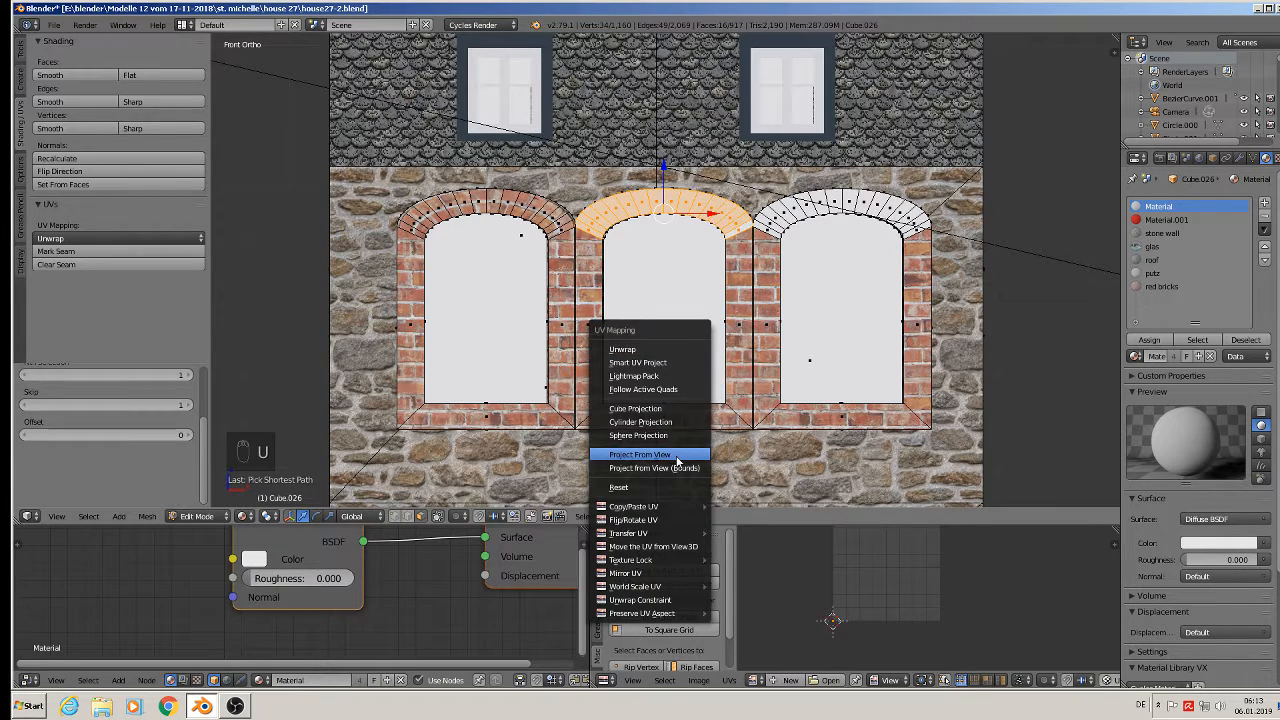
left_click(676, 452)
left_click(1161, 287)
left_click(1149, 339)
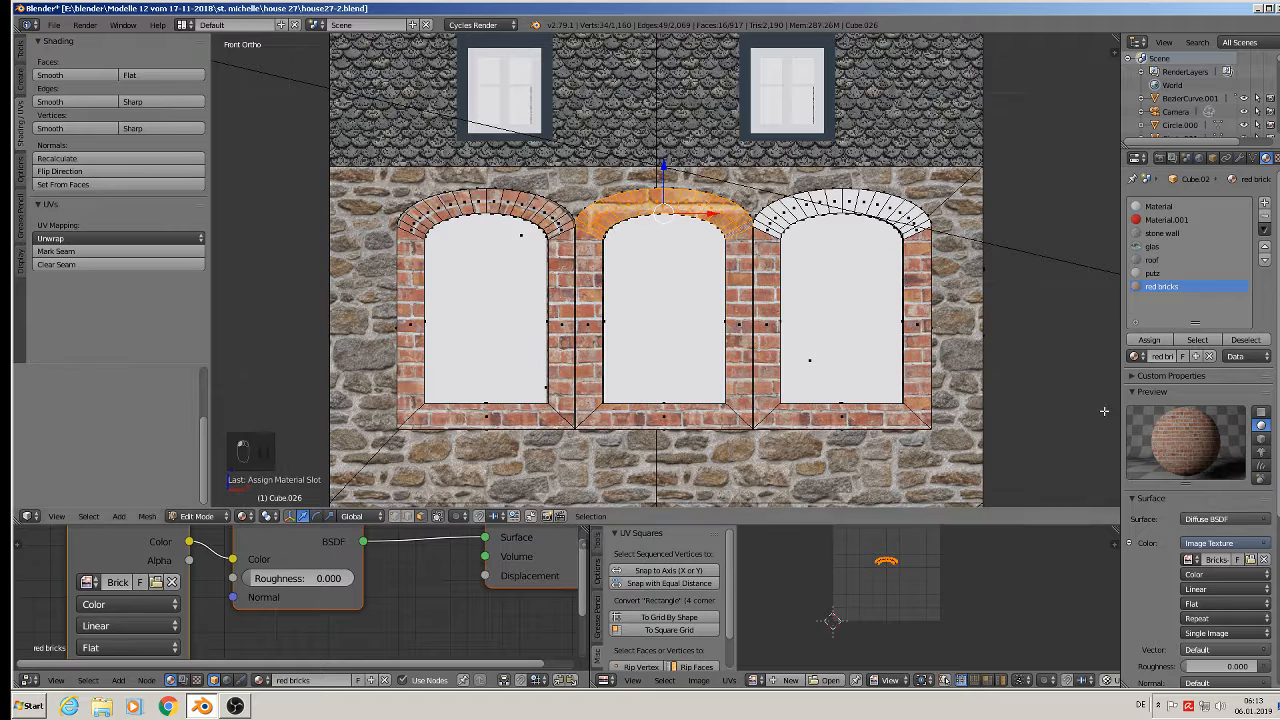
Straighten the middle arch's UVs with equal spacing, then enlarge and reposition the strip over the brick texture.
left_click(669, 583)
key("s")
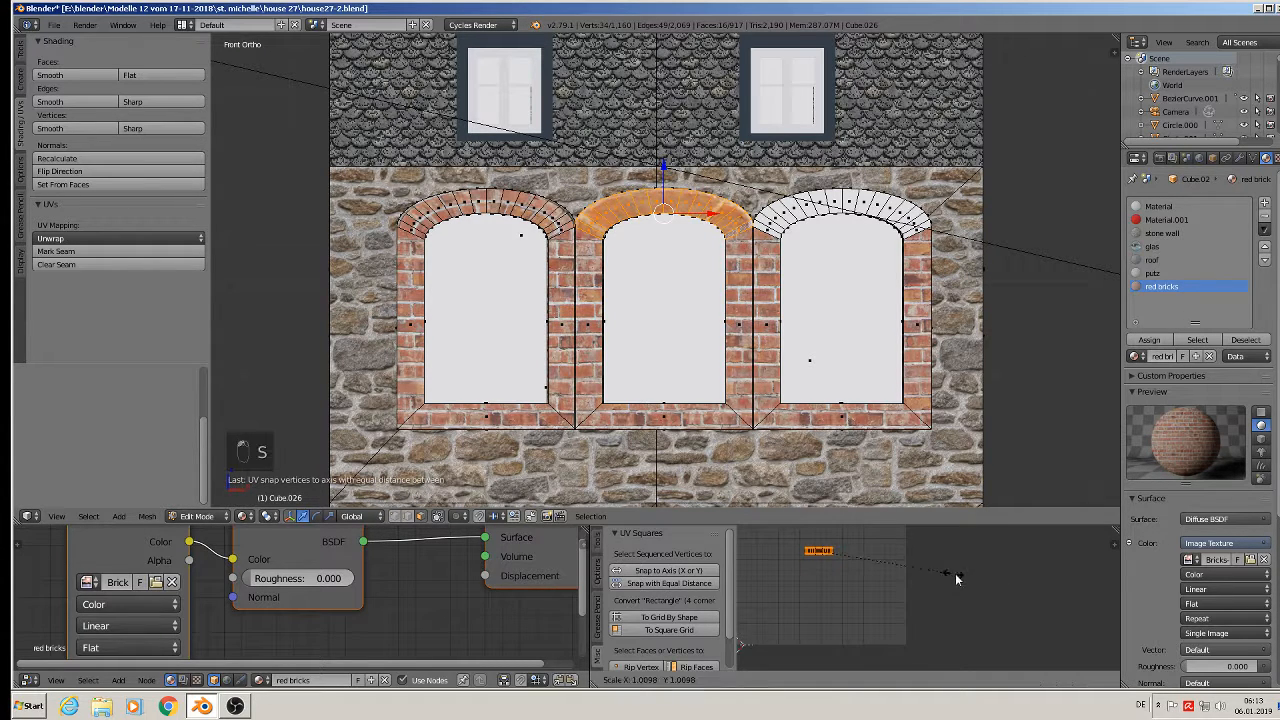
left_click(804, 620)
key("g")
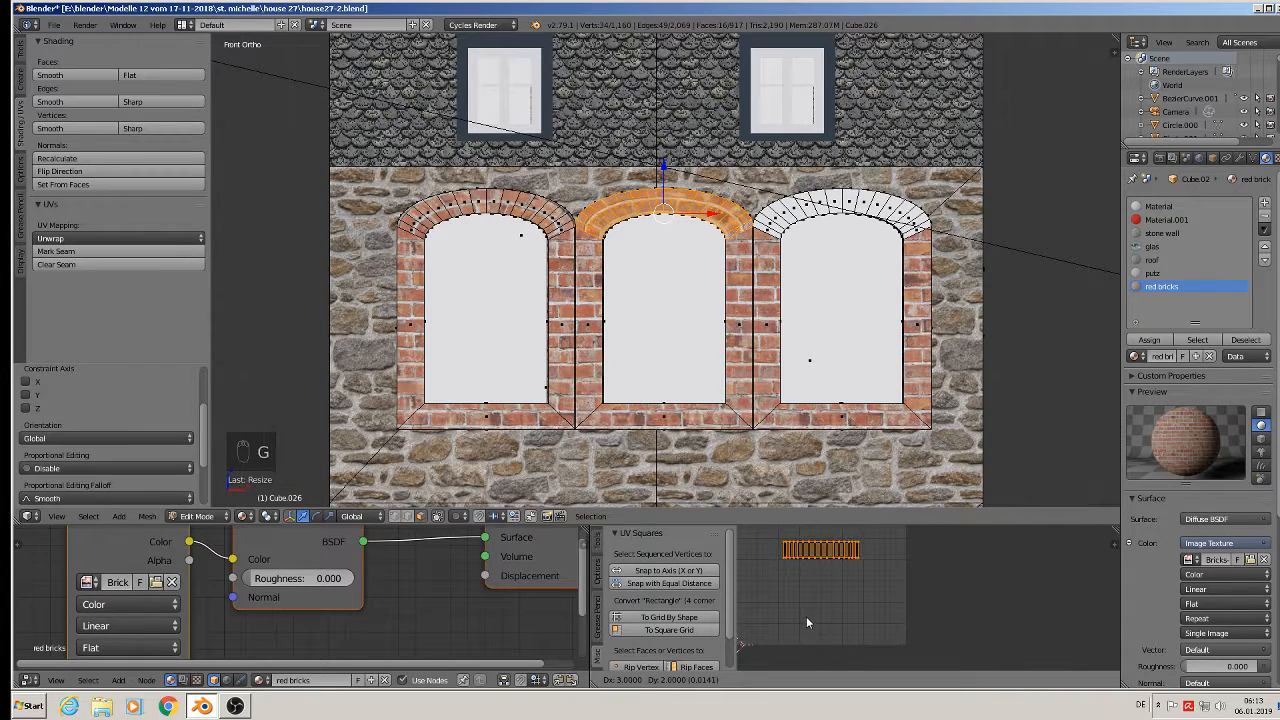
left_click(800, 604)
key("Tab")
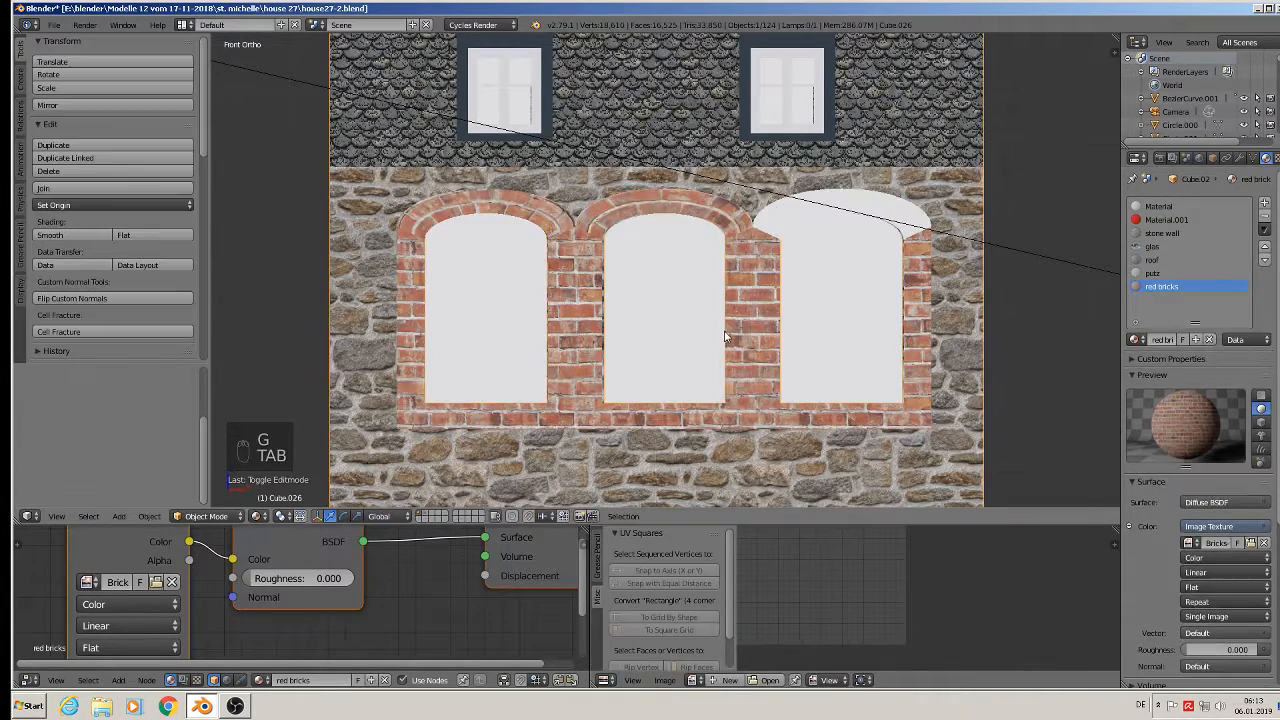
right_click(868, 211)
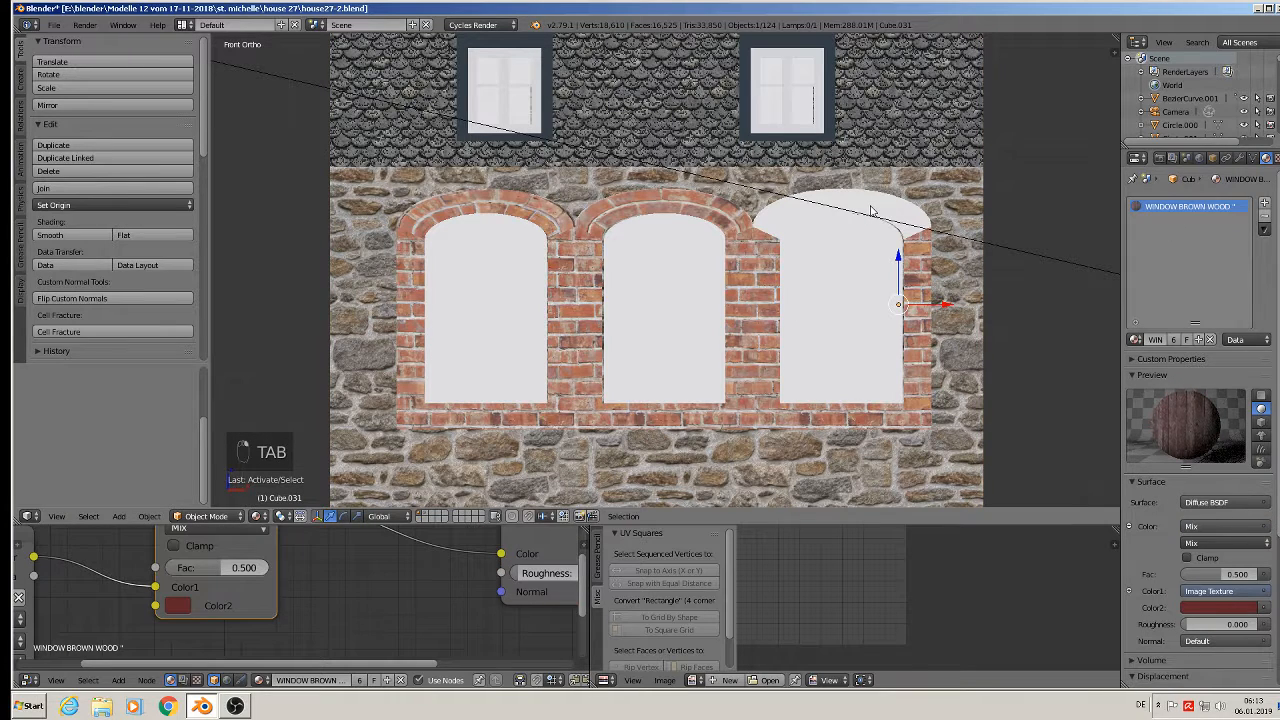
key("Tab")
key("Tab")
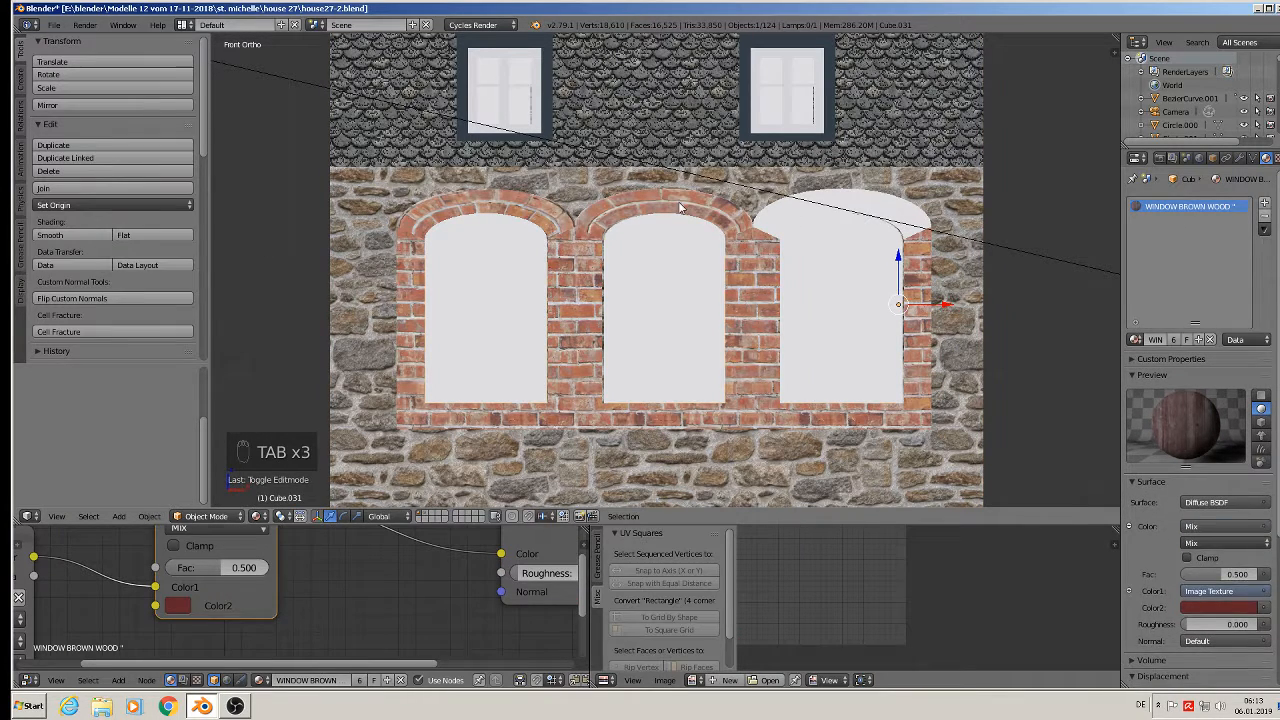
Reopen the wall mesh for editing and widen the middle arch's UV strip along X.
right_click(678, 210)
key("Tab")
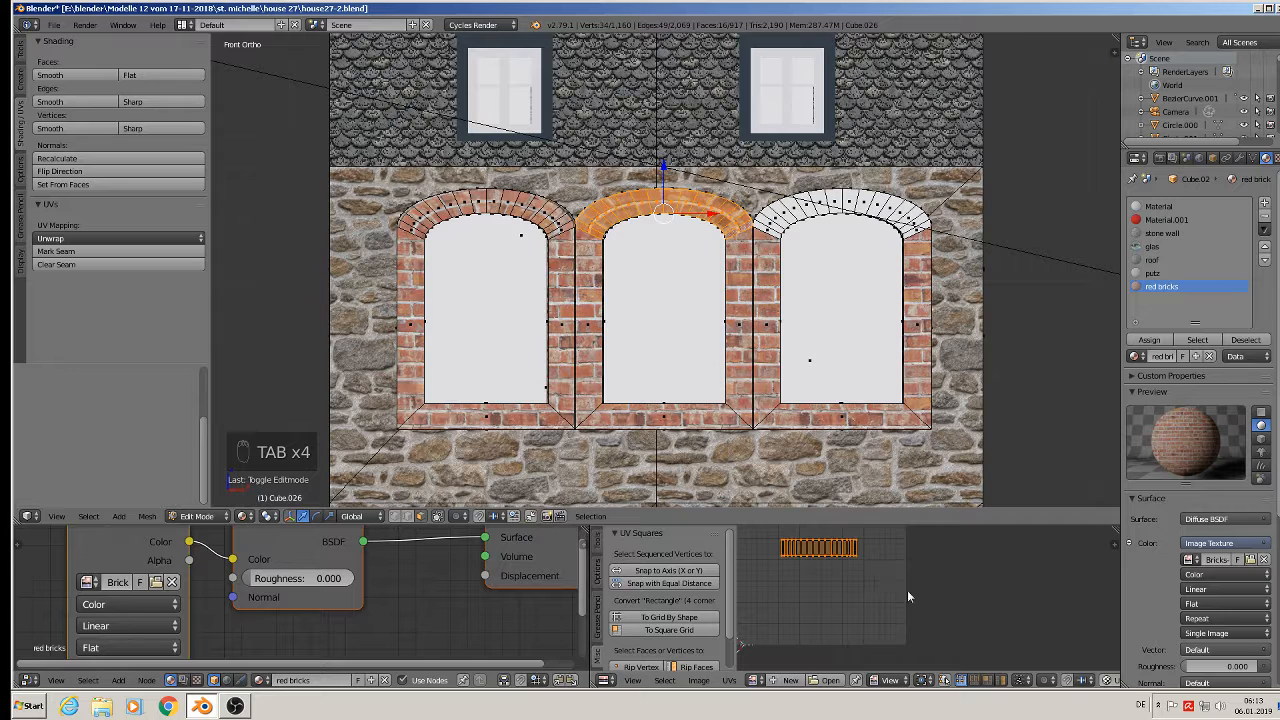
key("s")
key("x")
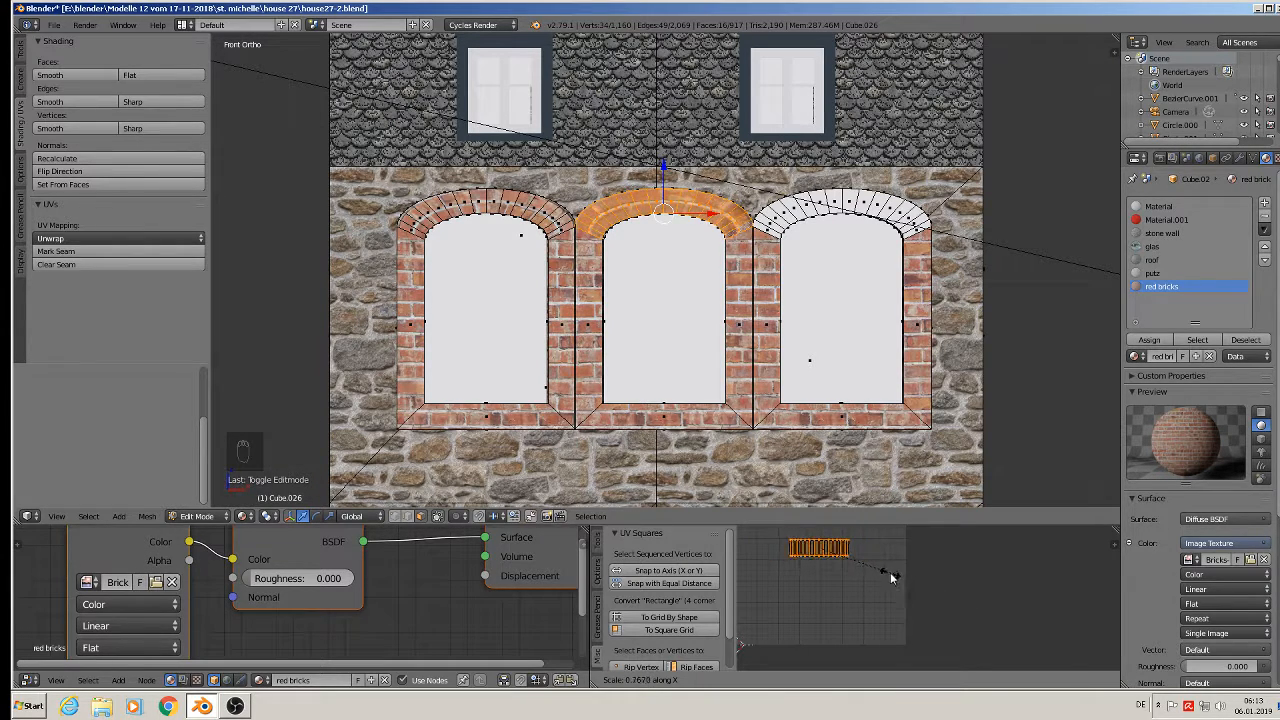
left_click(955, 584)
key("Tab")
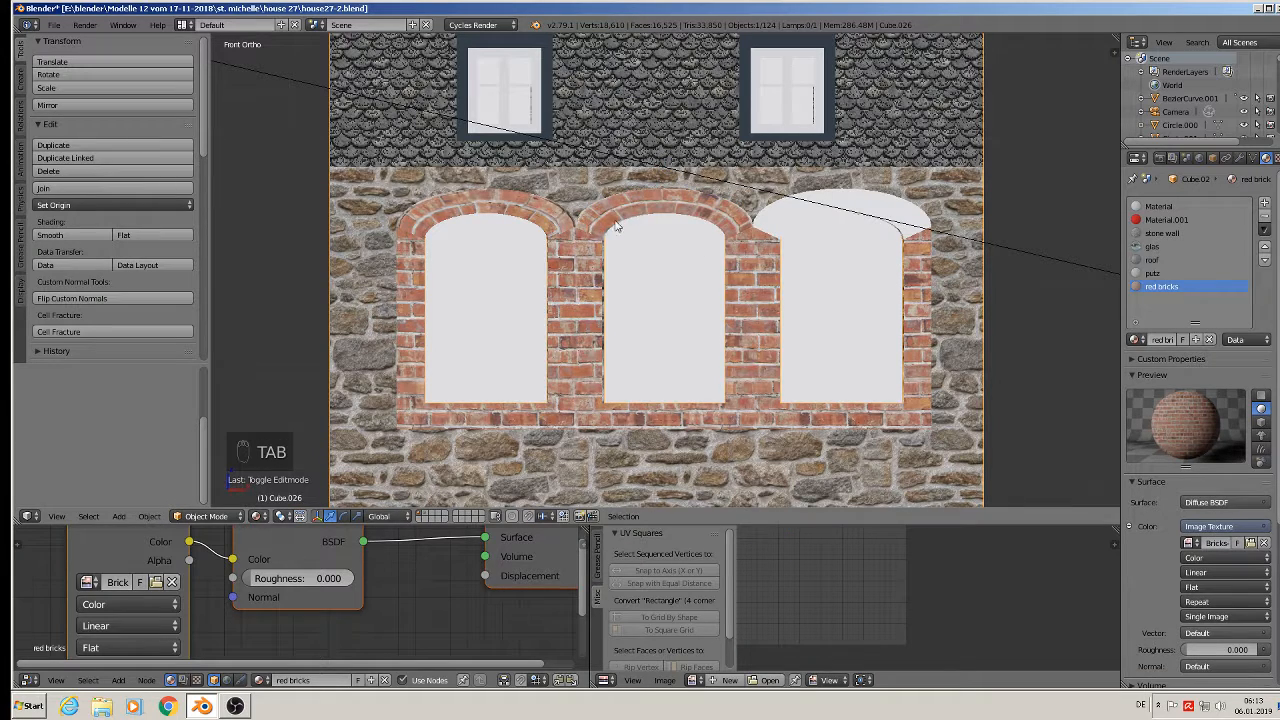
Project the UVs of the right upper window's arch faces from view and assign them the red bricks material.
key("Tab")
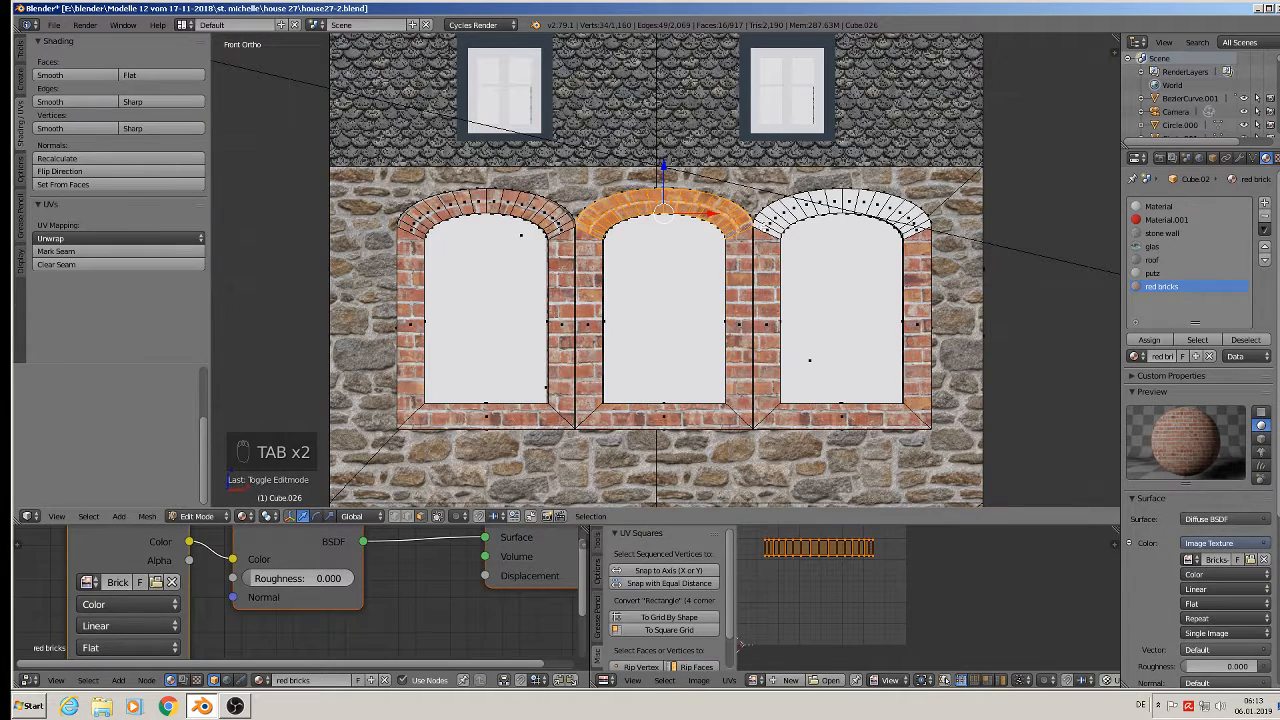
right_click(764, 228)
right_click(920, 228, "ctrl")
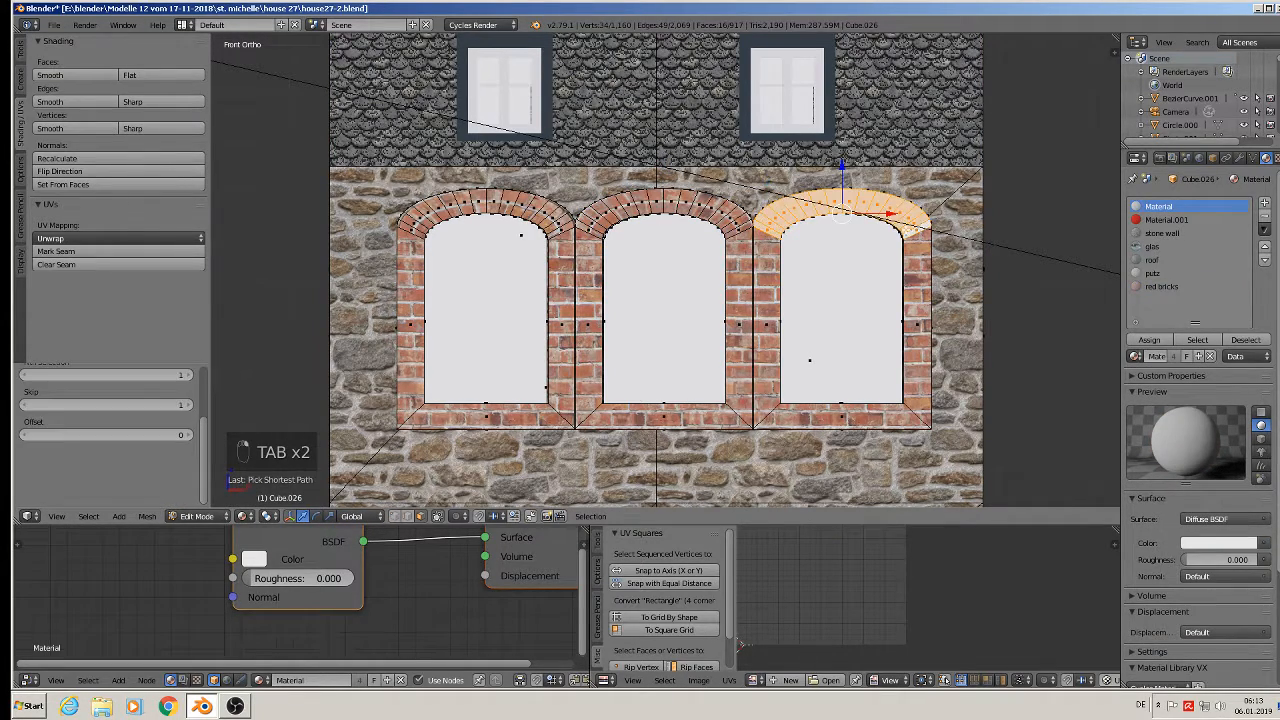
key("u")
left_click(905, 229)
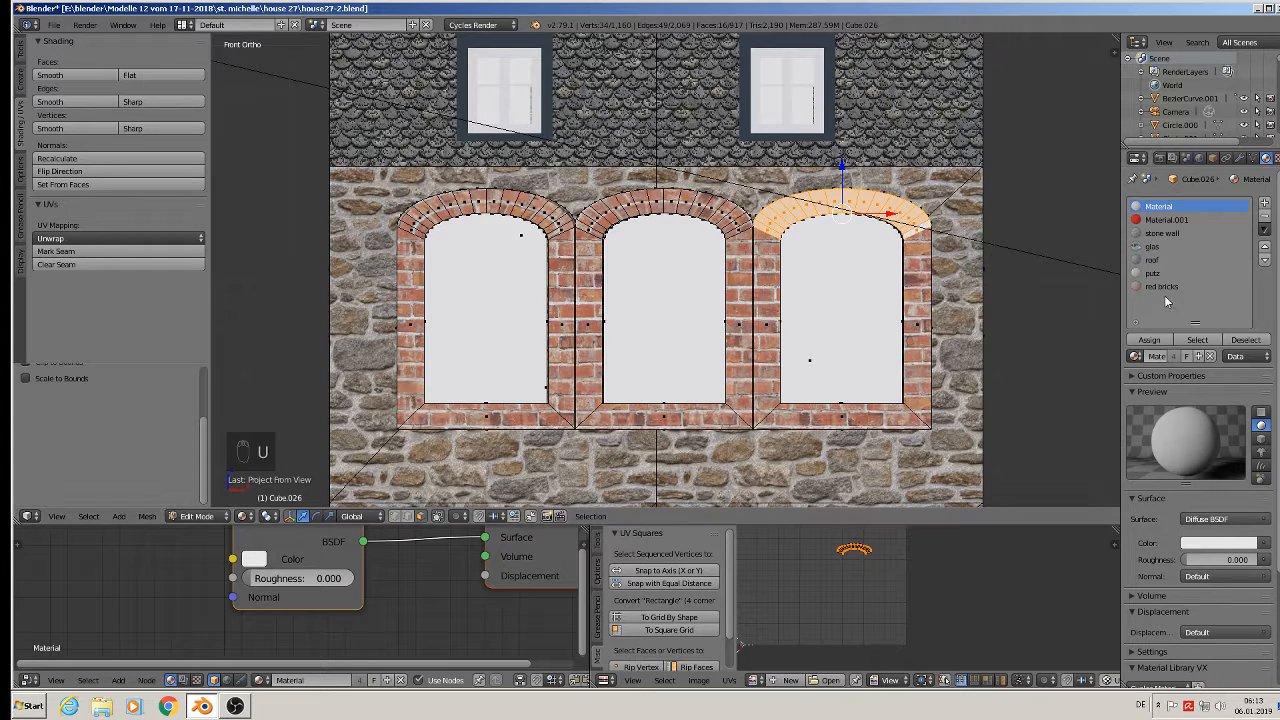
left_click(1160, 287)
left_click(1149, 340)
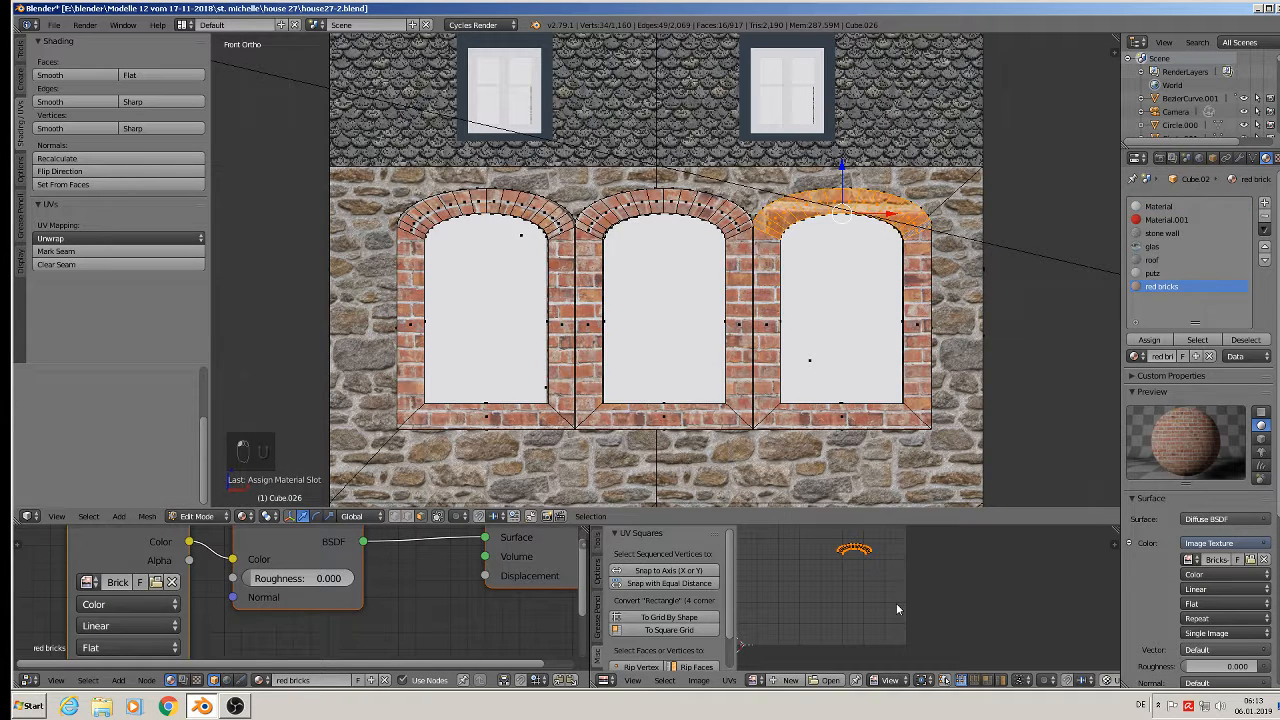
Straighten the right upper arch's UVs with equal spacing, then enlarge the strip about 3.1 times and shift it slightly.
left_click(669, 583)
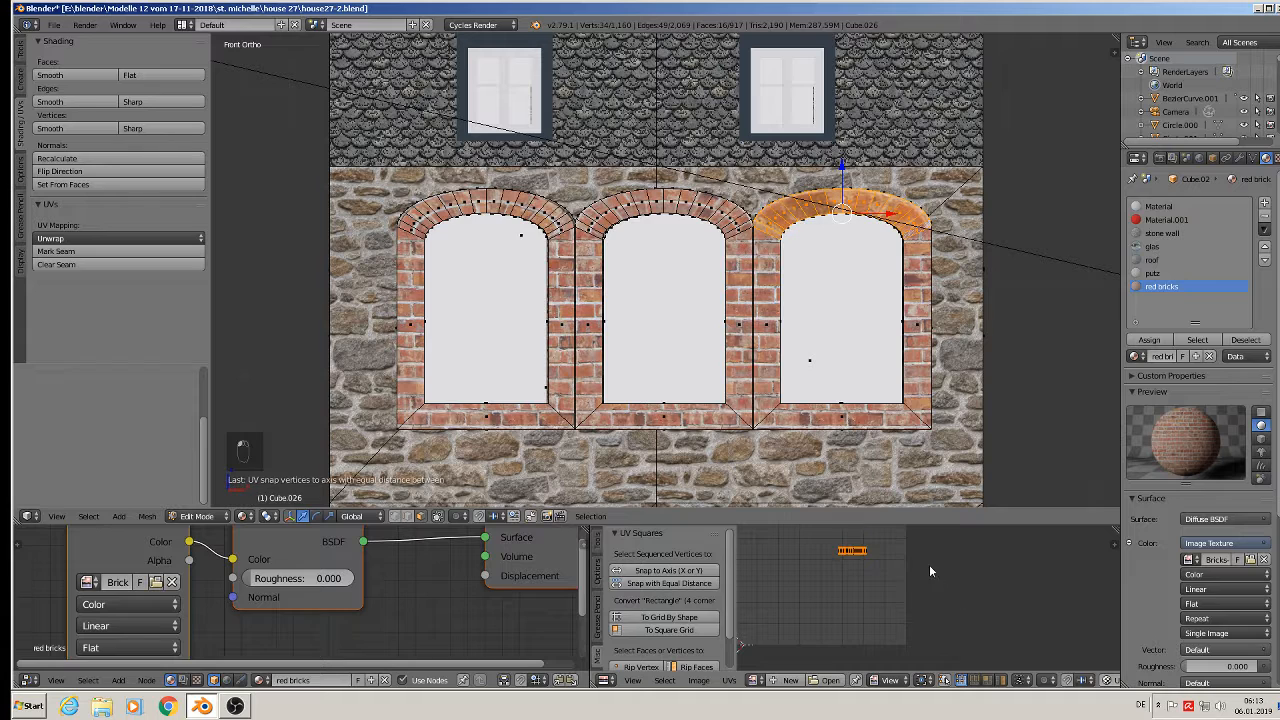
key("s")
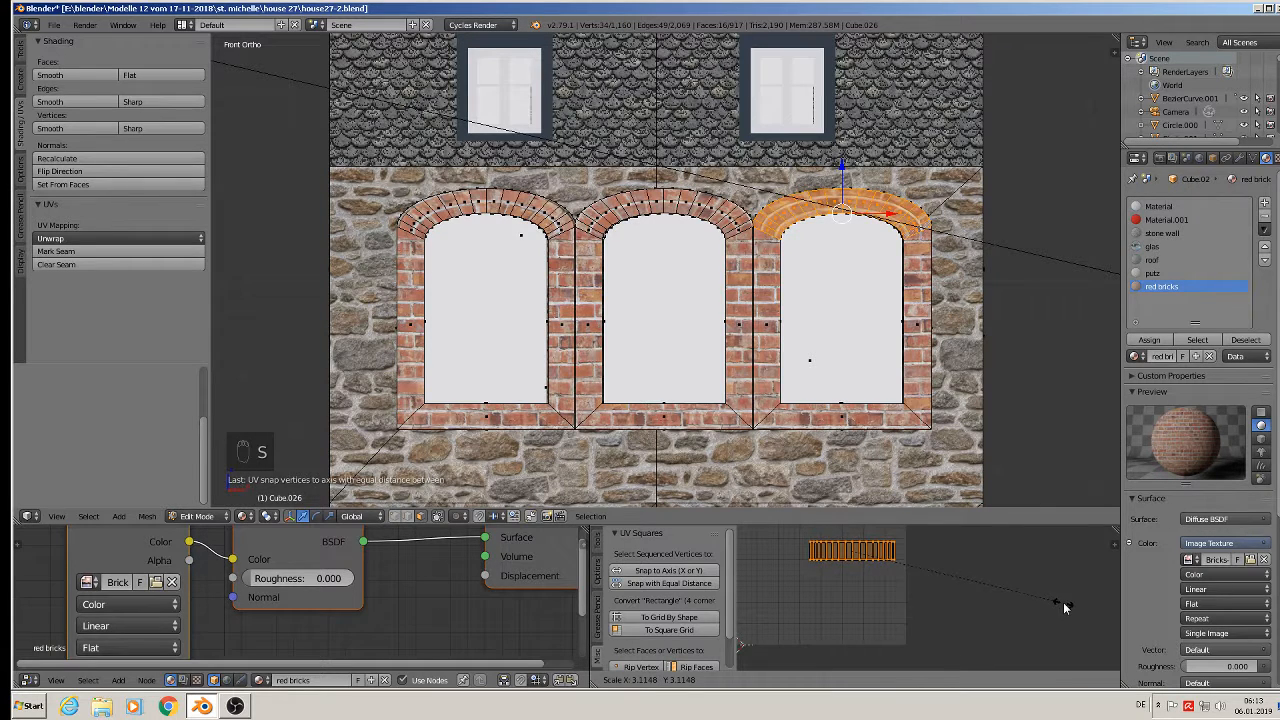
left_click(1063, 605)
key("g")
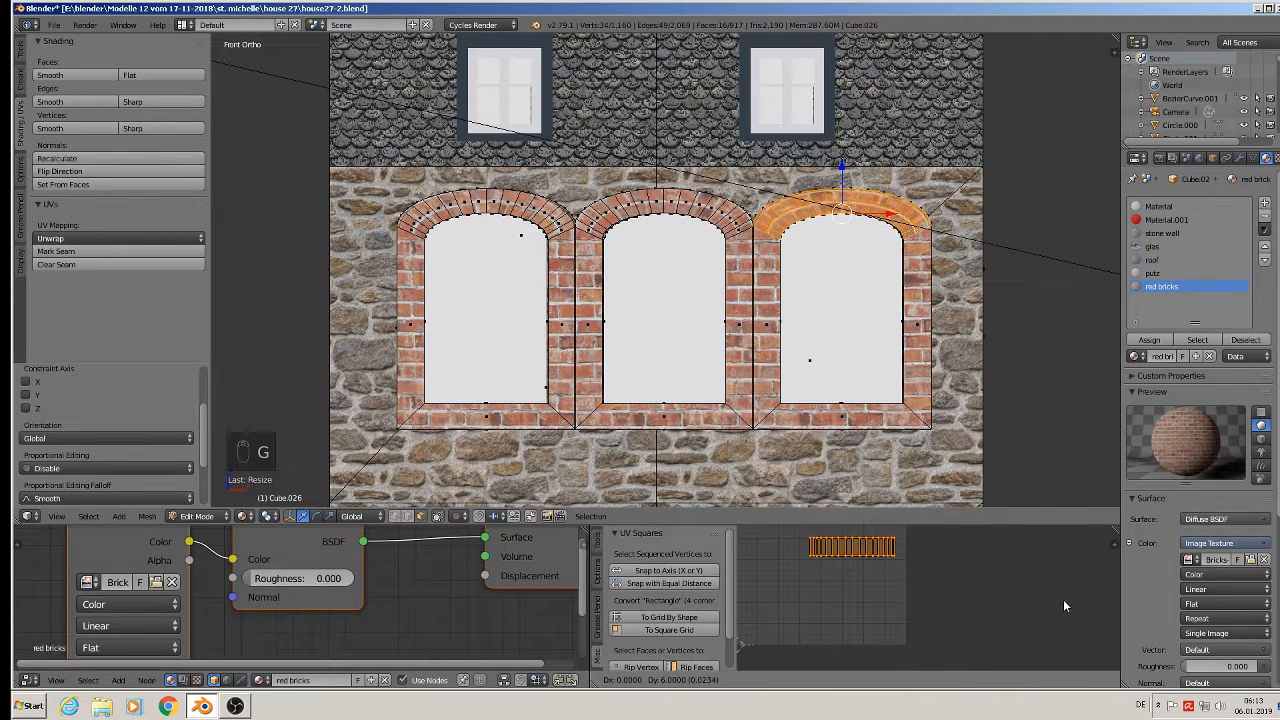
left_click(1061, 598)
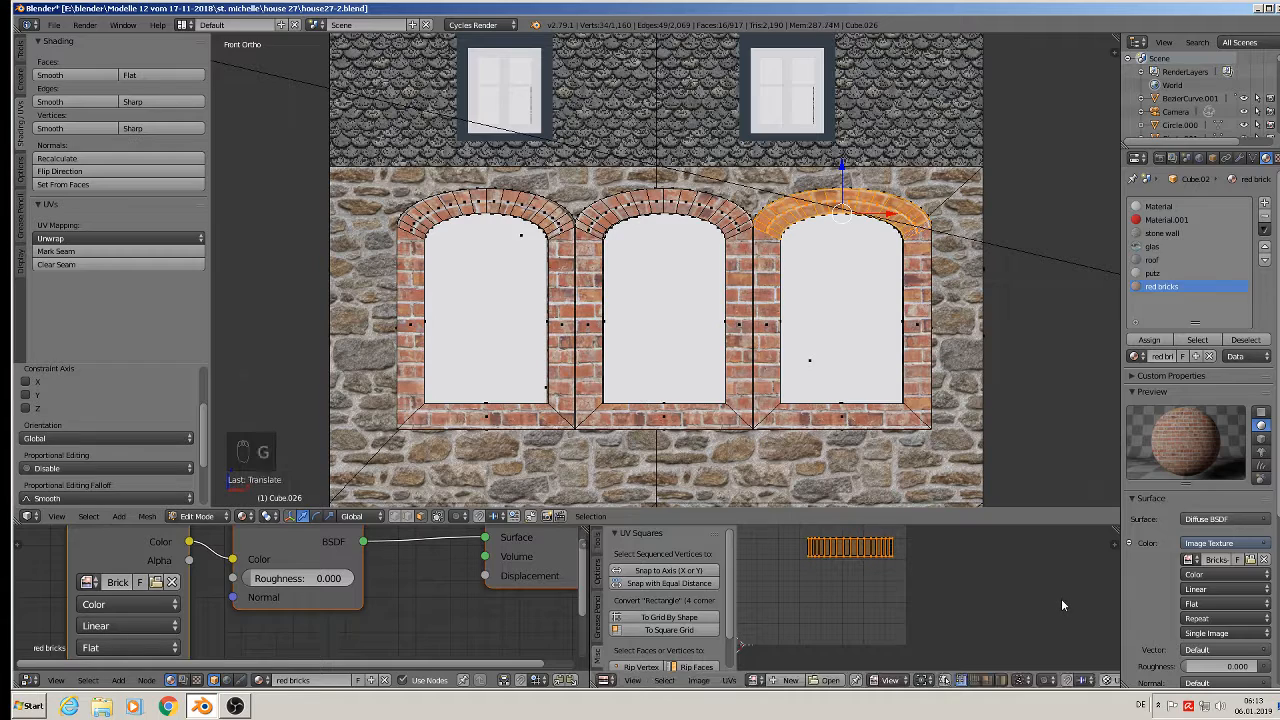
Widen the right upper arch's UV strip along X and leave mesh editing.
key("s")
key("x")
left_click(1065, 602)
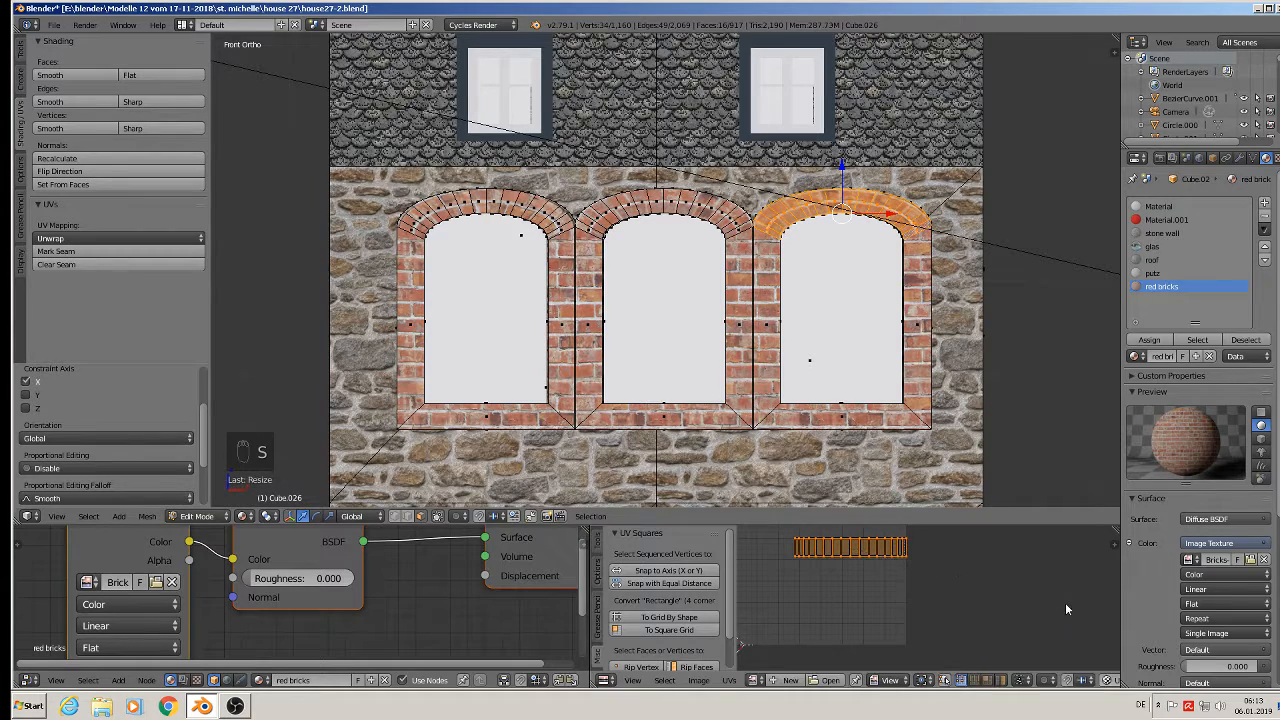
key("Tab")
Select the arch faces above the lower-left window in the wall mesh and assign them the red bricks material.
scroll(876, 379, "down", 2)
middle_click_drag(848, 404, 874, 268, "shift")
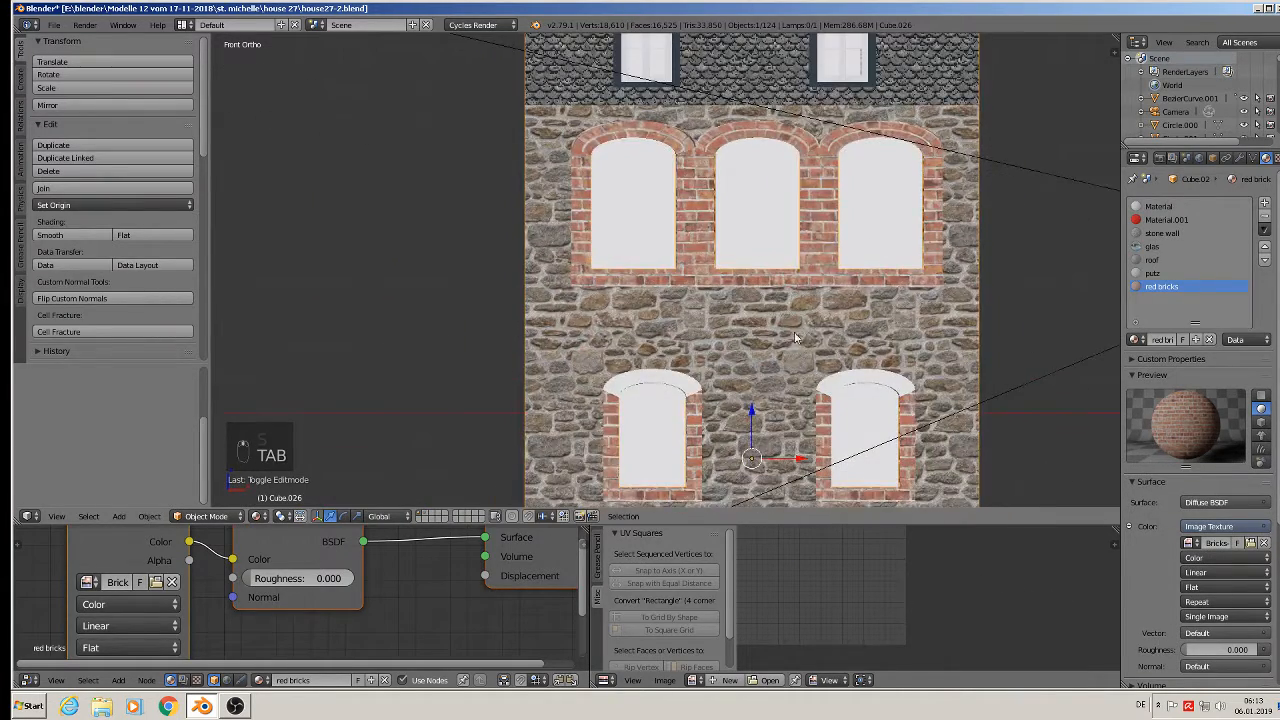
scroll(795, 338, "up", 4)
key("Tab")
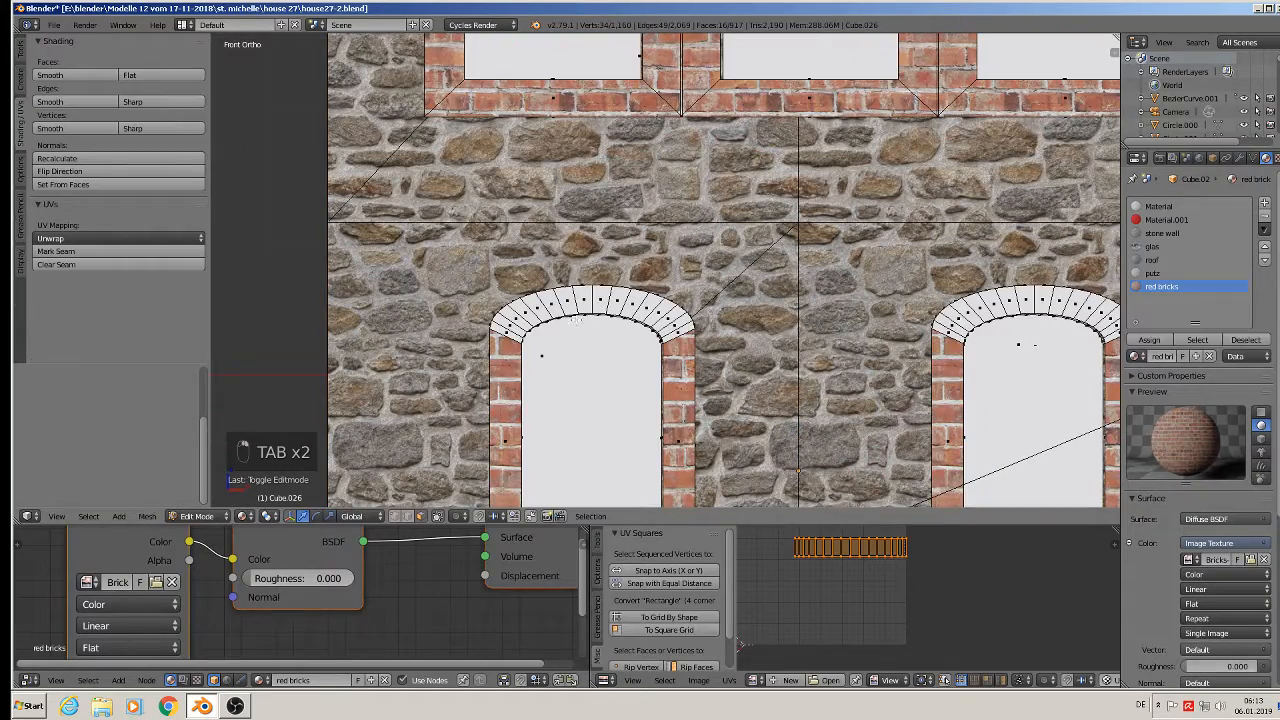
right_click(508, 332)
right_click(692, 336, "ctrl")
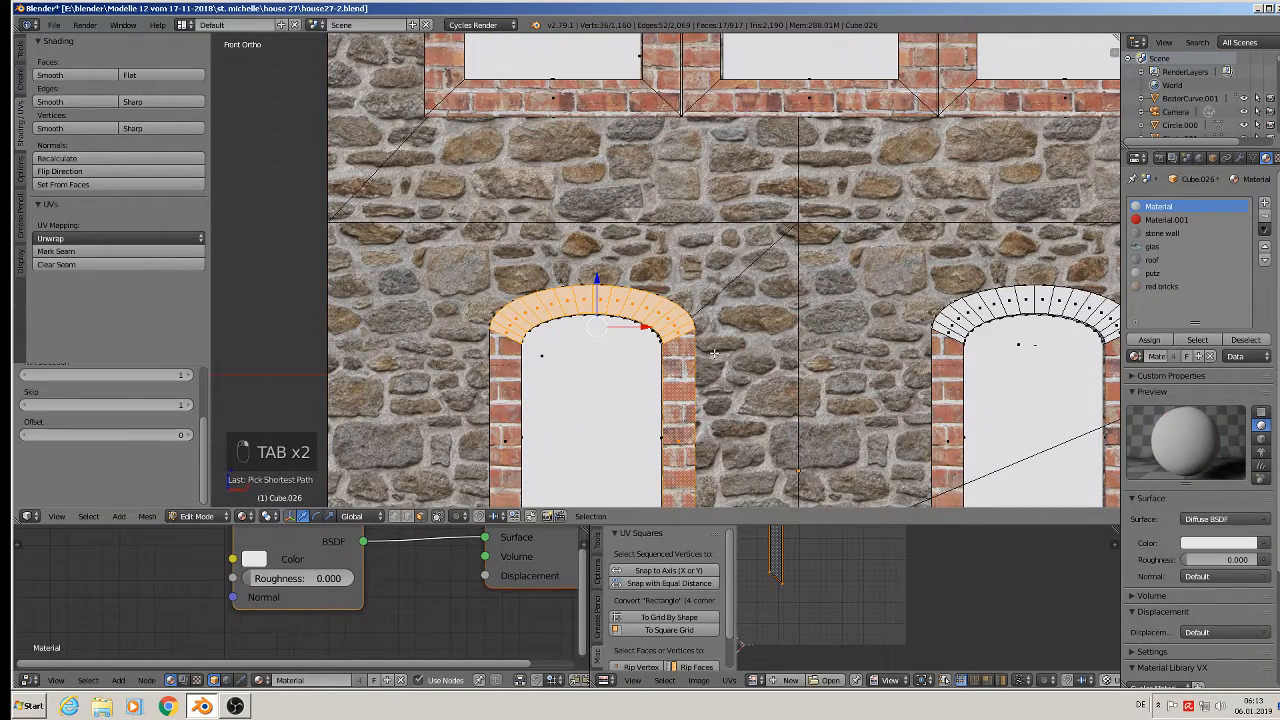
left_click(1160, 288)
left_click(1150, 341)
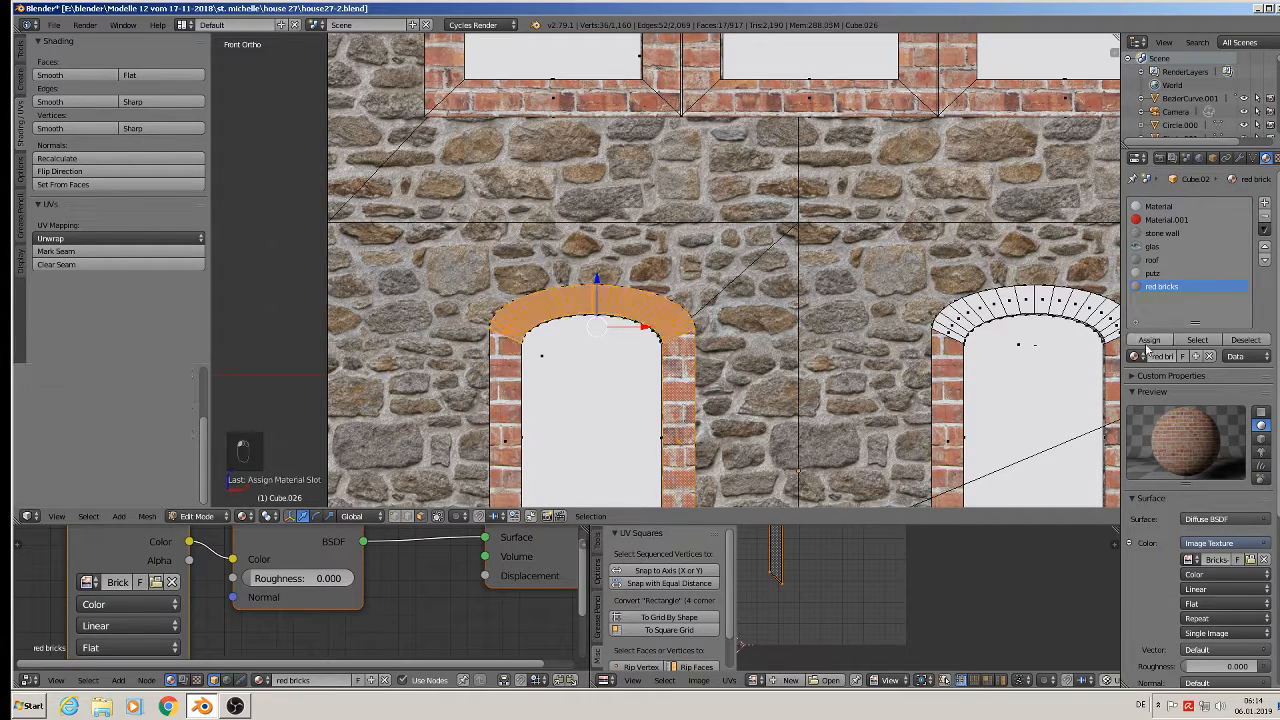
Remove the stray right jamb face from the lower-left arch selection and project the arch's UVs from view.
scroll(800, 625, "down", 2)
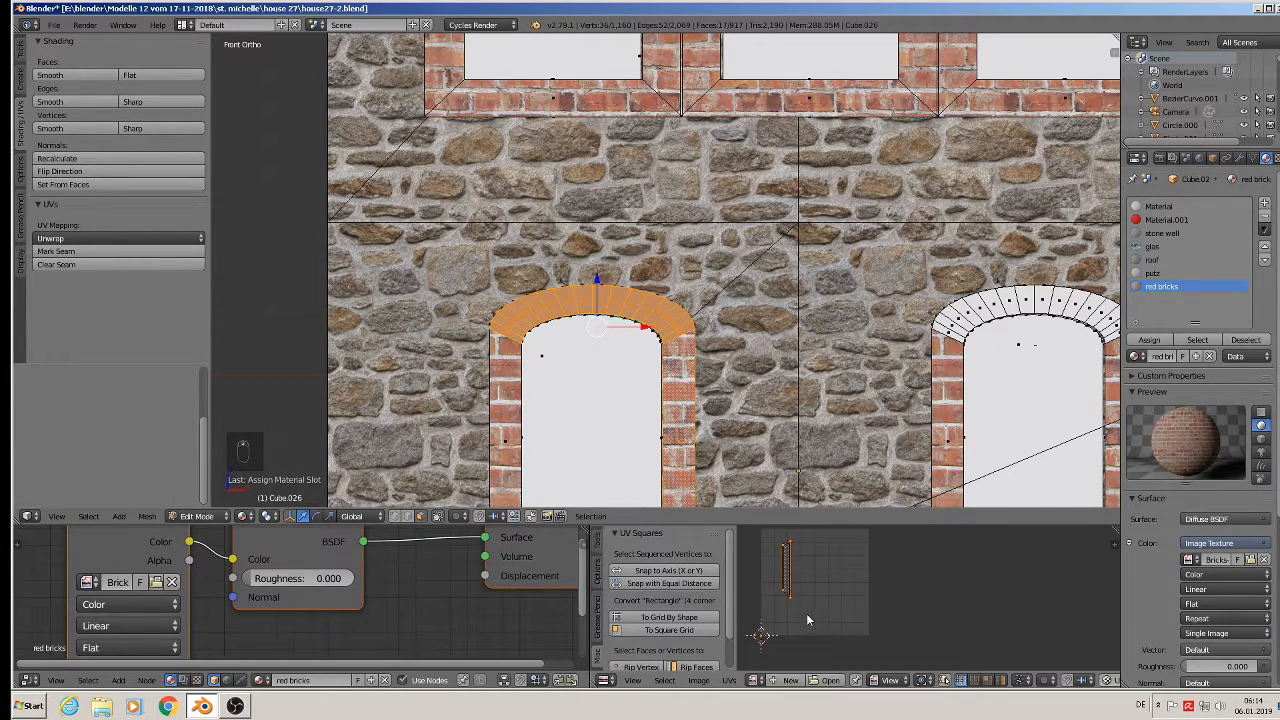
middle_click_drag(808, 620, 852, 620)
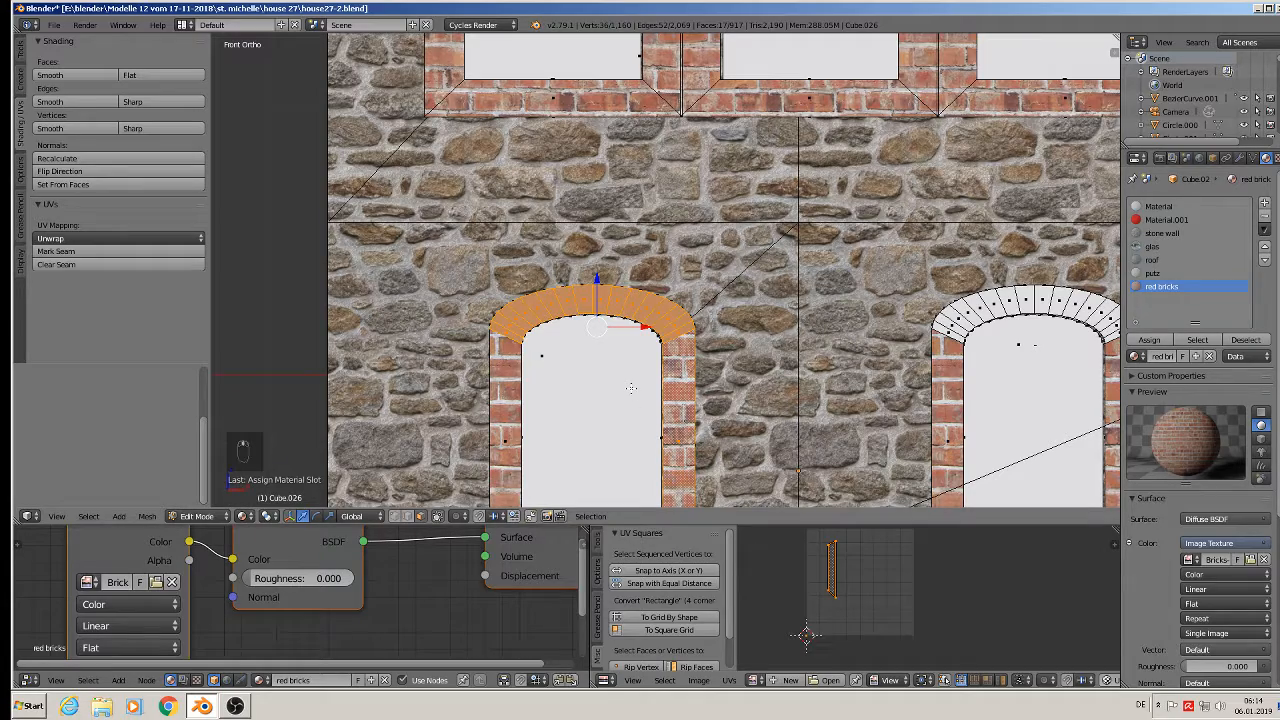
key("u")
key("Escape")
scroll(718, 416, "down", 5)
scroll(706, 420, "up", 5)
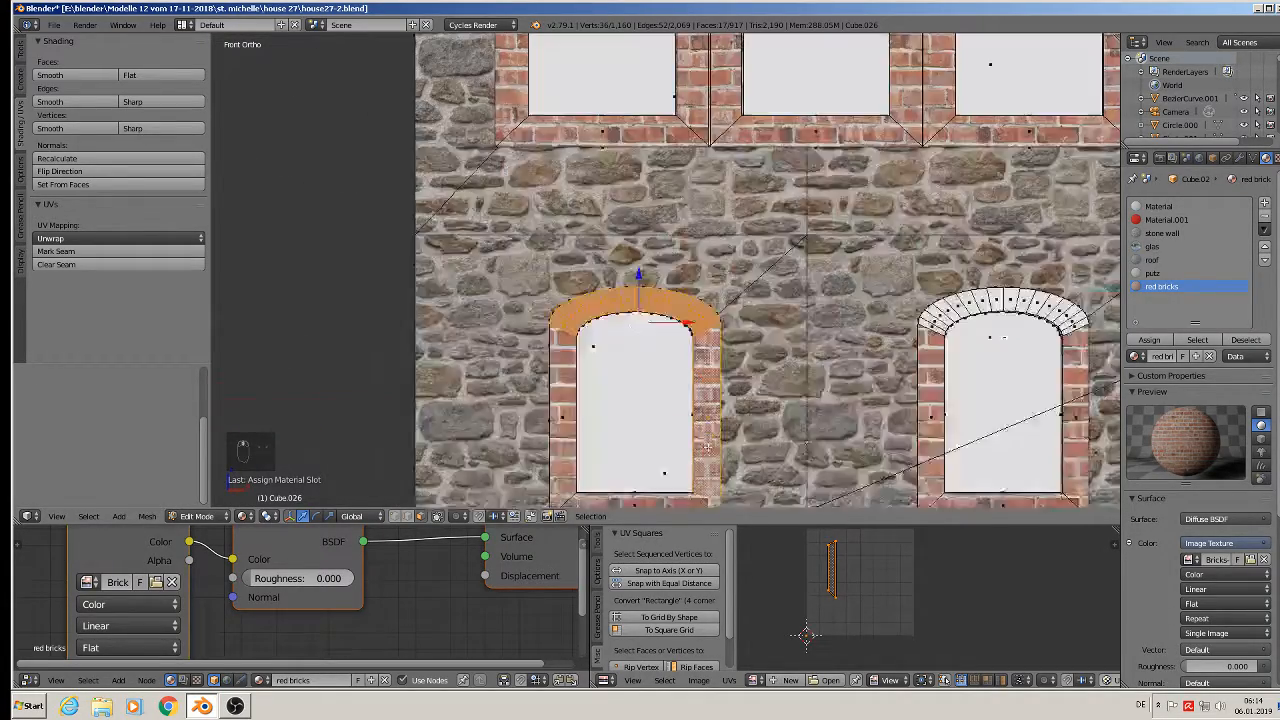
right_click(706, 414, "shift")
scroll(669, 356, "up", 2)
key("u")
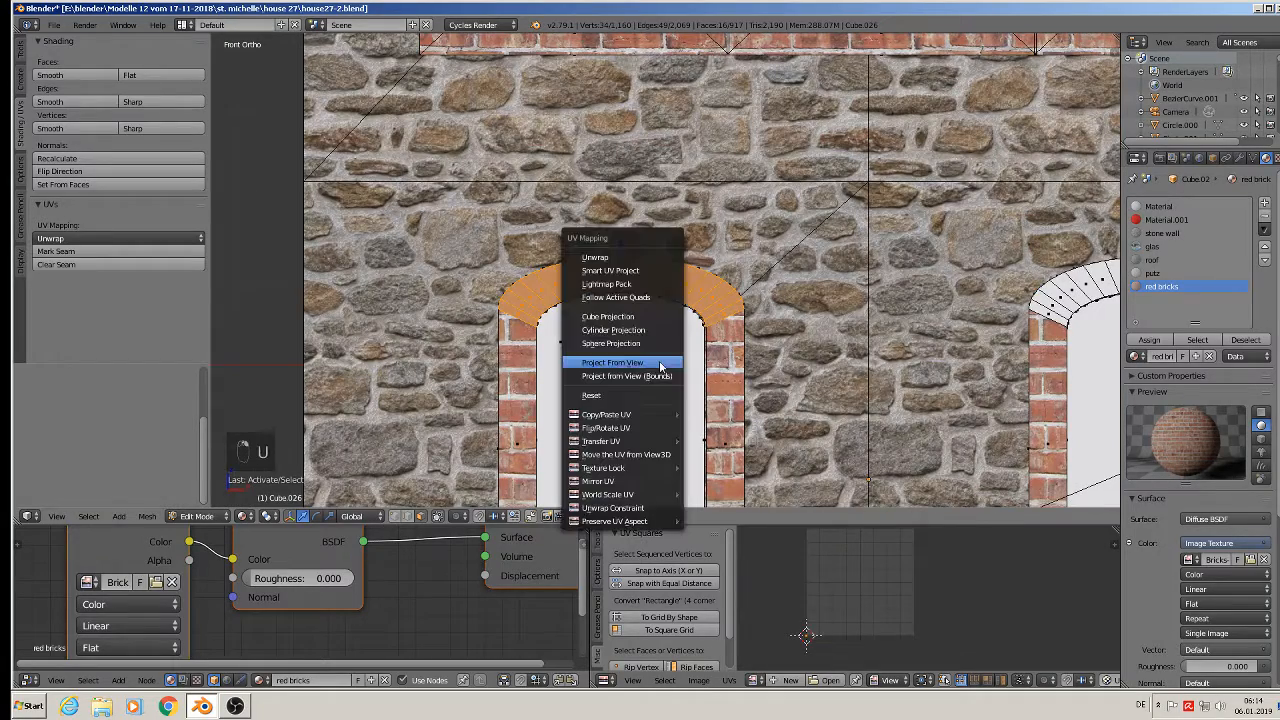
left_click(665, 362)
Straighten the lower-left arch's UVs with equal spacing, then enlarge the strip about 2.1 times and shift it slightly.
scroll(778, 599, "up", 2)
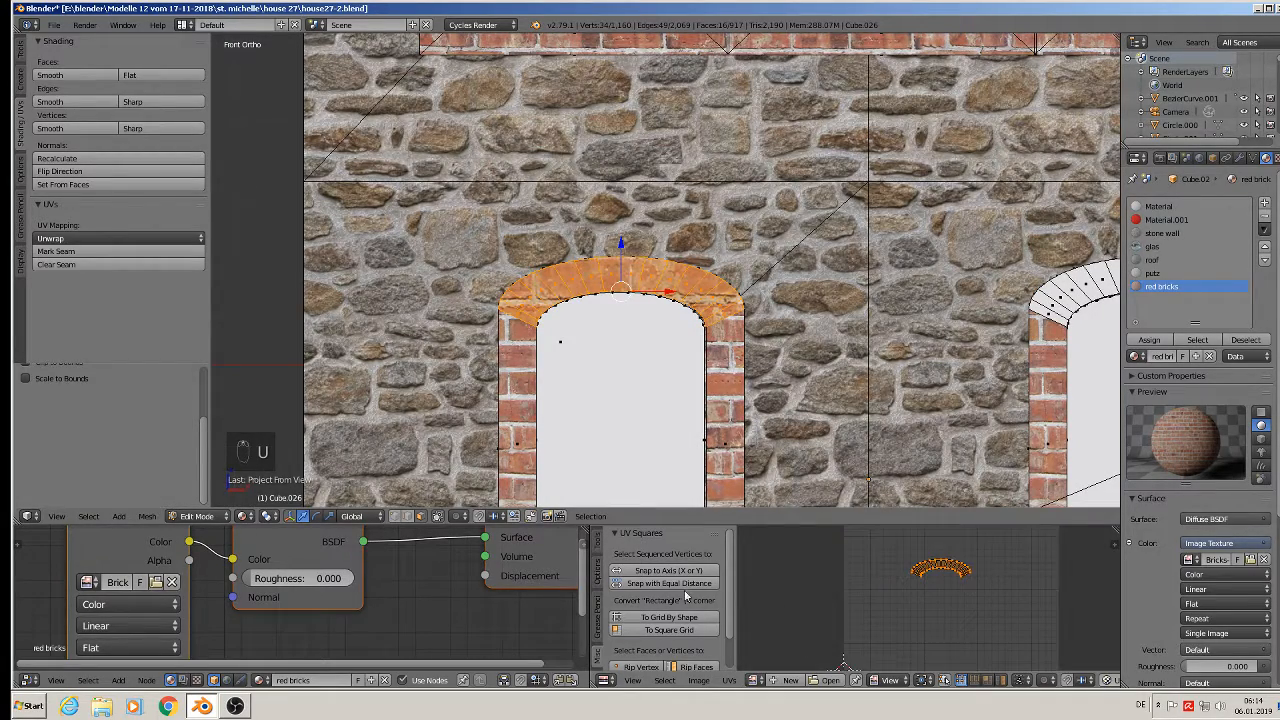
left_click(669, 583)
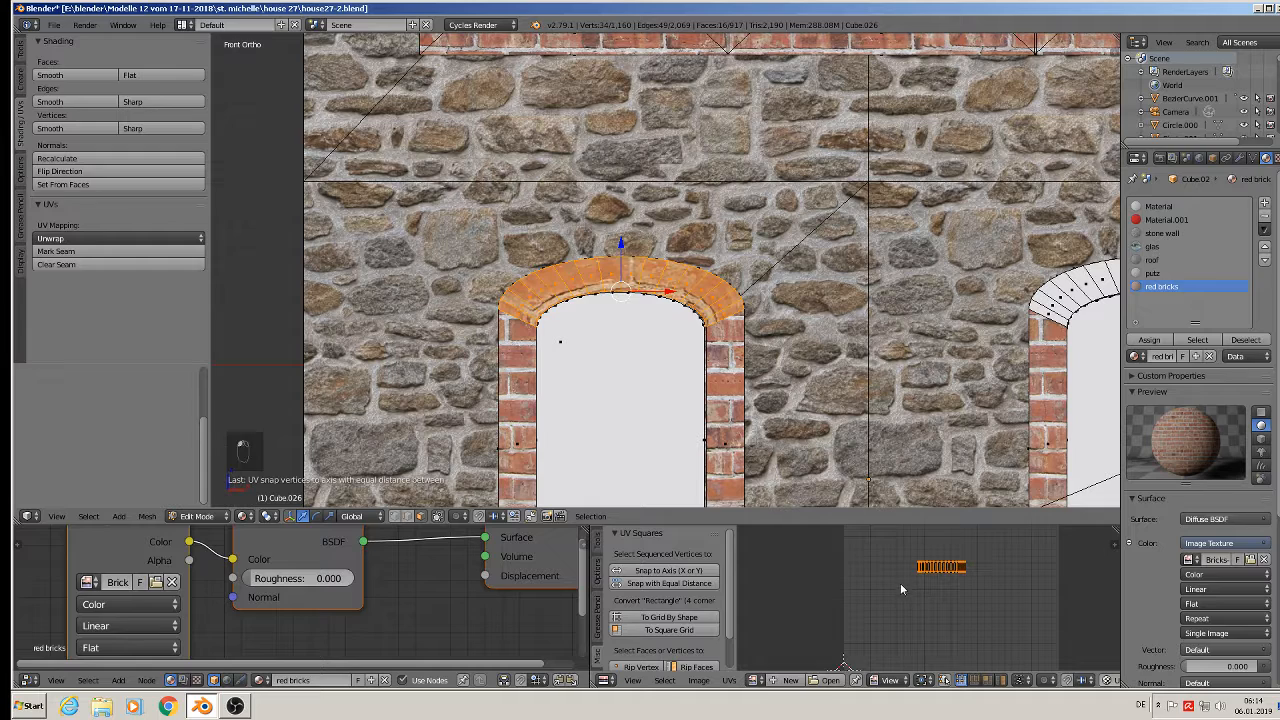
key("s")
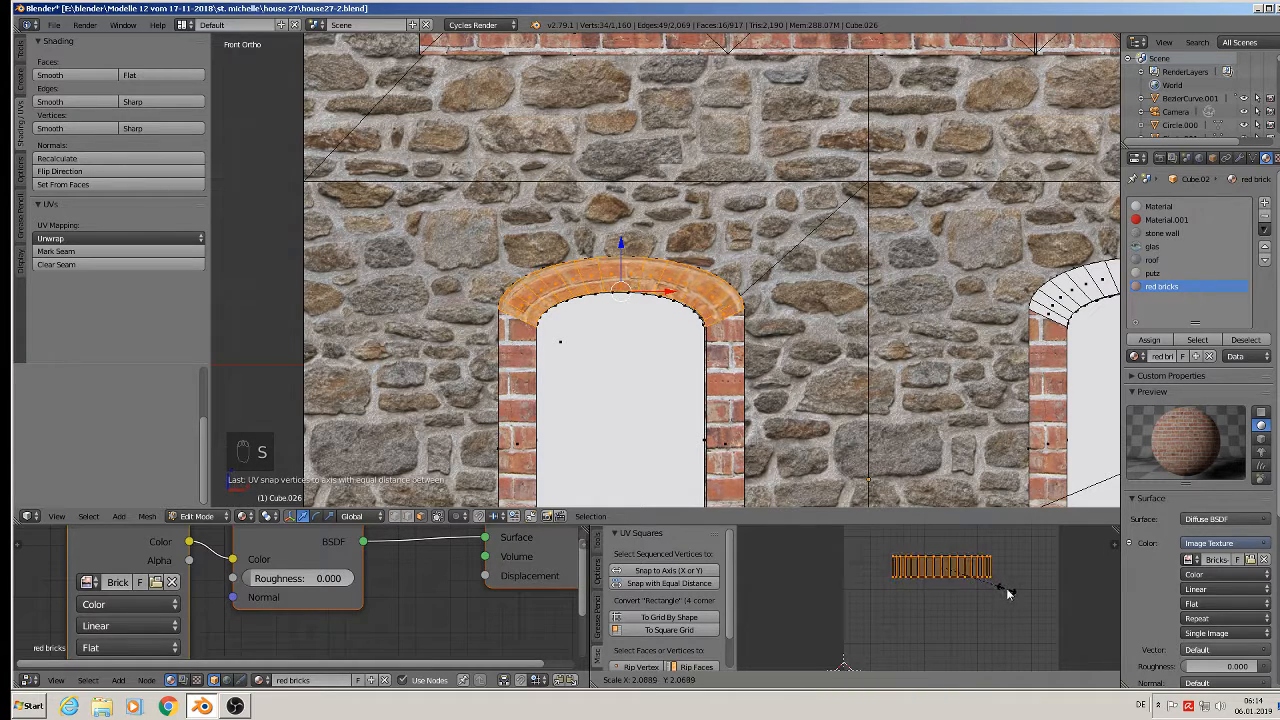
left_click(1006, 588)
key("g")
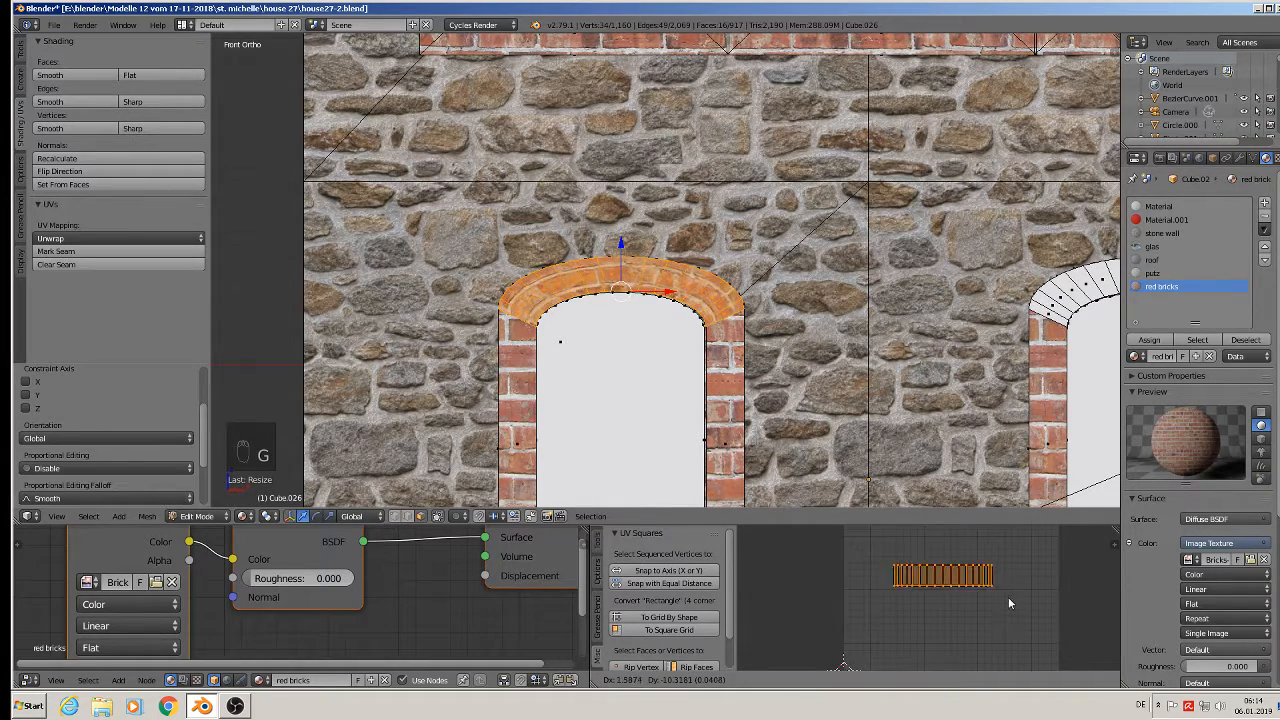
left_click(1004, 591)
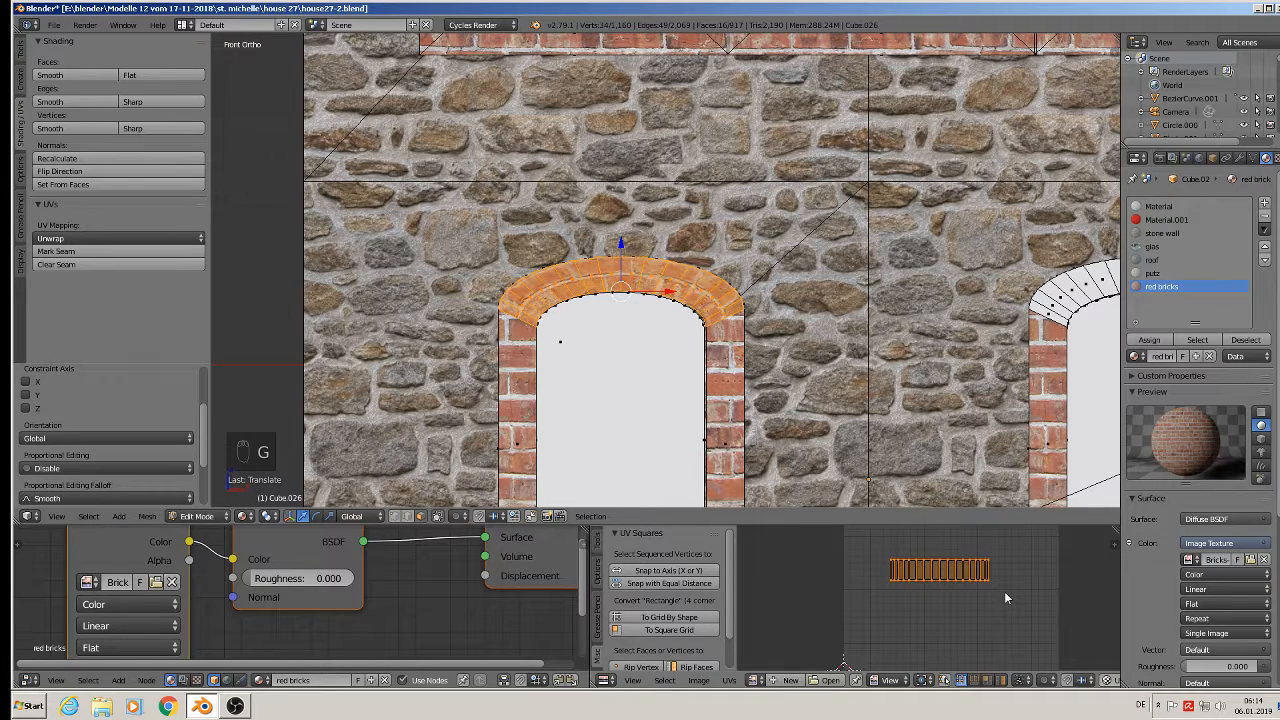
Widen the lower-left arch's UV strip about 1.5 times along X and leave mesh editing.
key("s")
key("x")
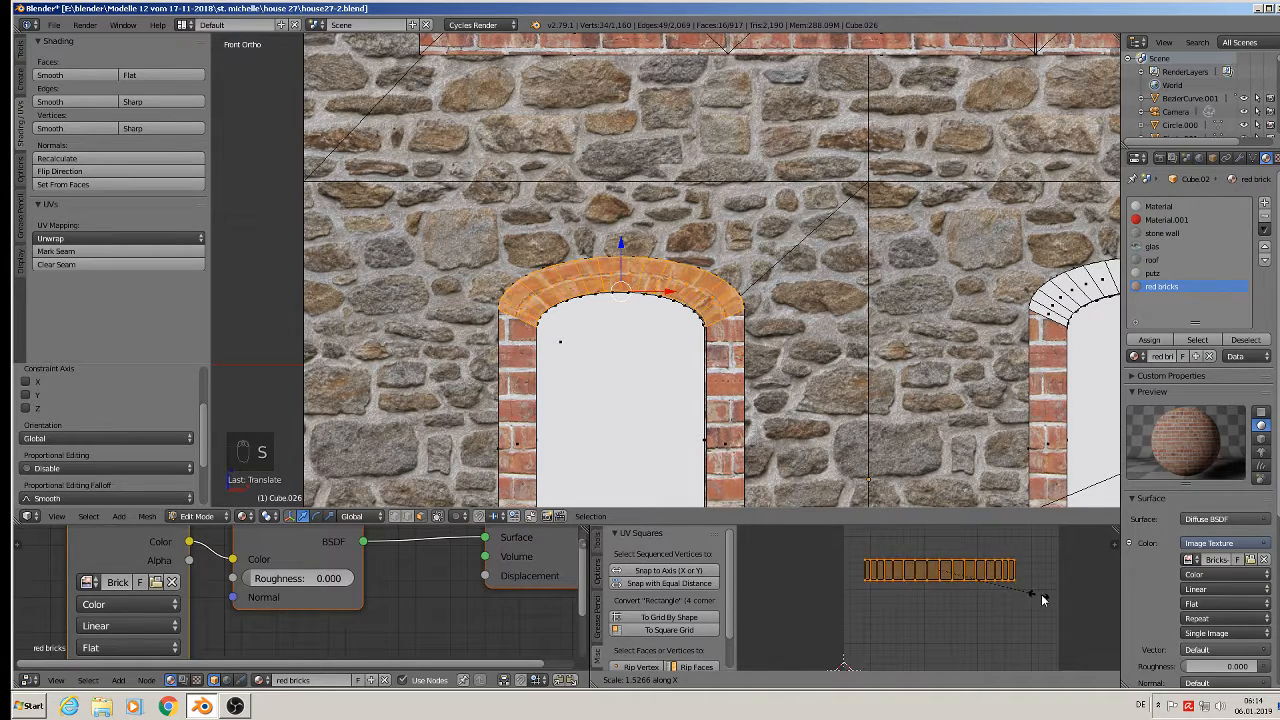
left_click(1046, 603)
key("Tab")
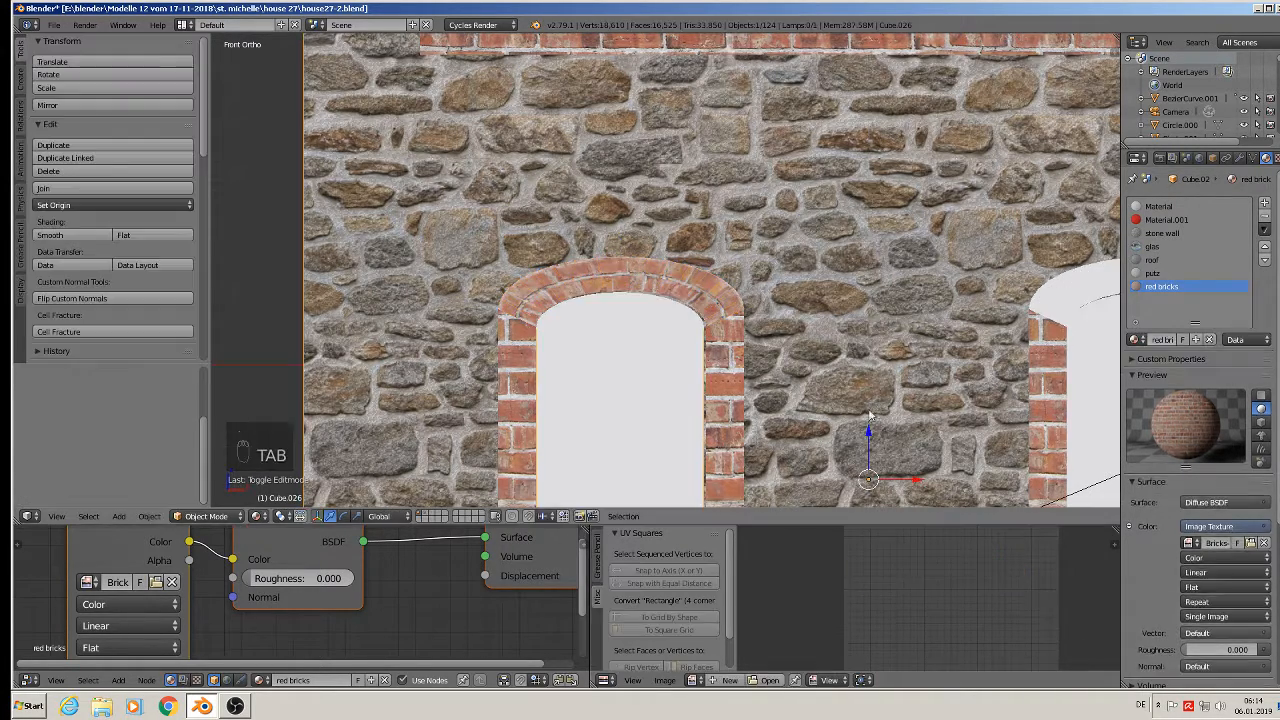
scroll(742, 366, "down", 1)
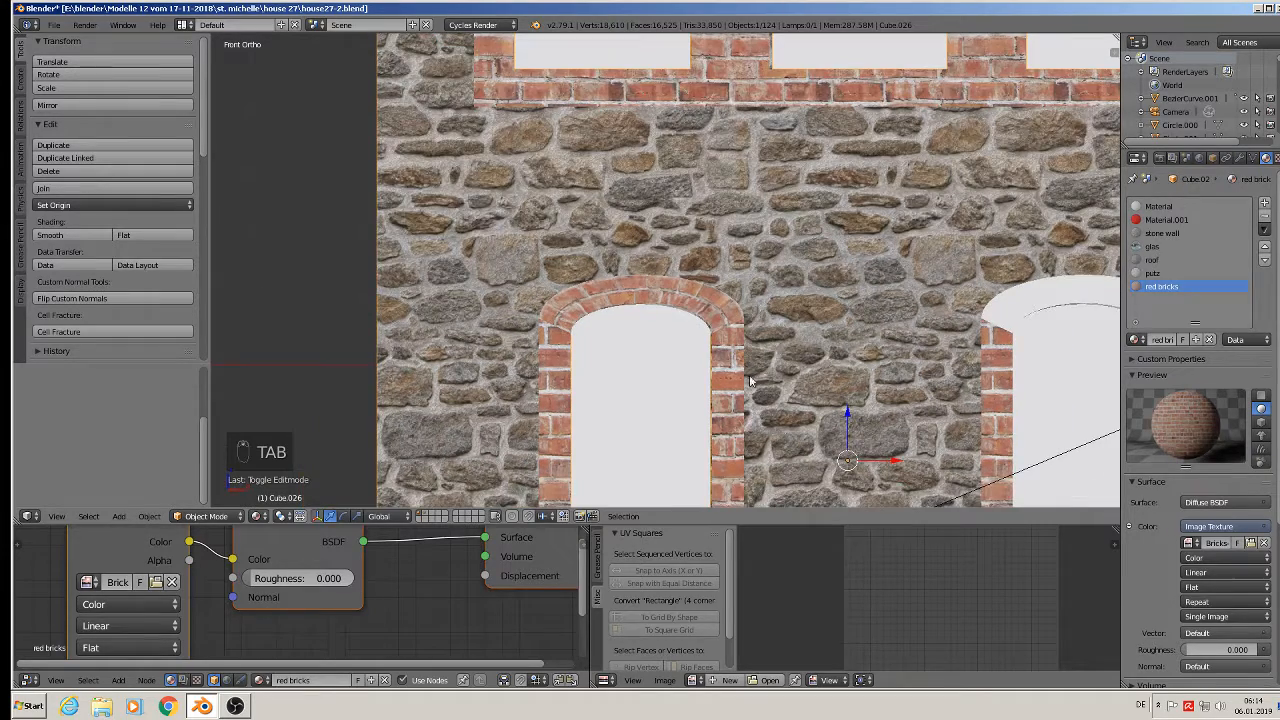
Reopen mesh editing, narrow the lower-left arch's UV strip along X to about half its width, and leave mesh editing.
key("Tab")
key("s")
key("x")
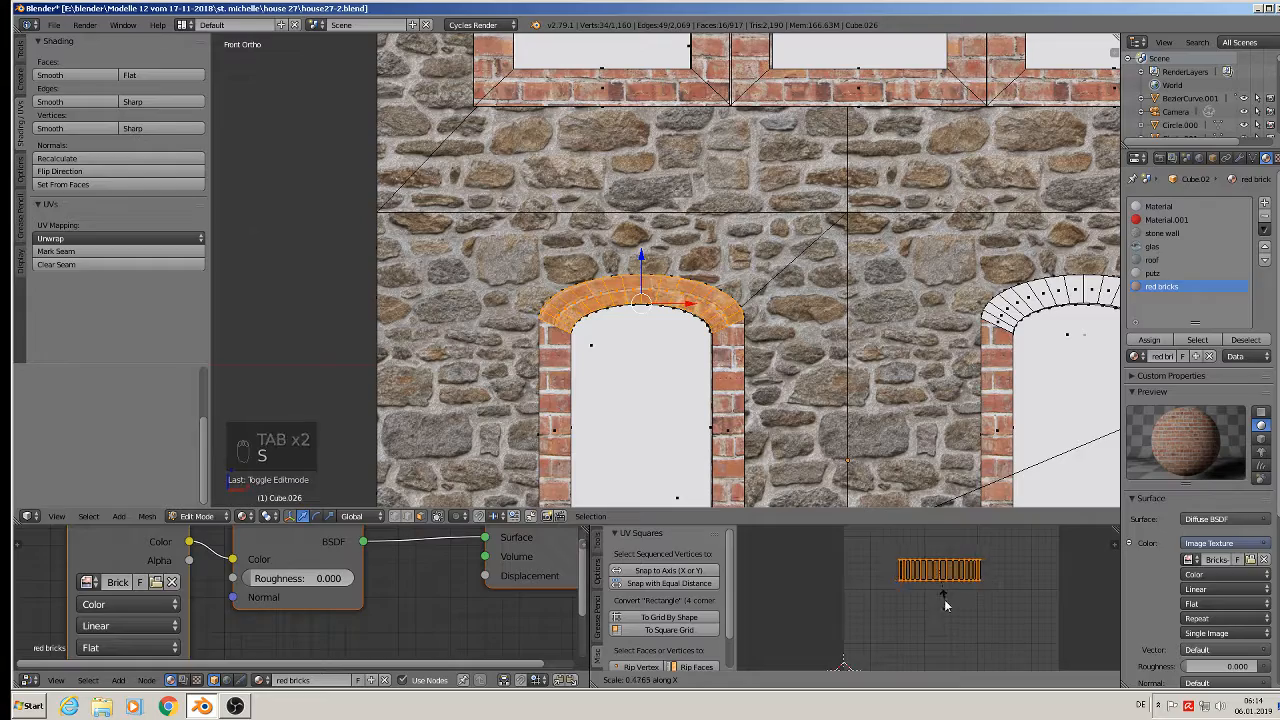
left_click(945, 601)
key("Tab")
scroll(793, 390, "down", 1)
Project the UVs of the lower-right window's arch faces from view and assign those faces the red bricks material.
middle_click_drag(793, 397, 474, 403, "shift")
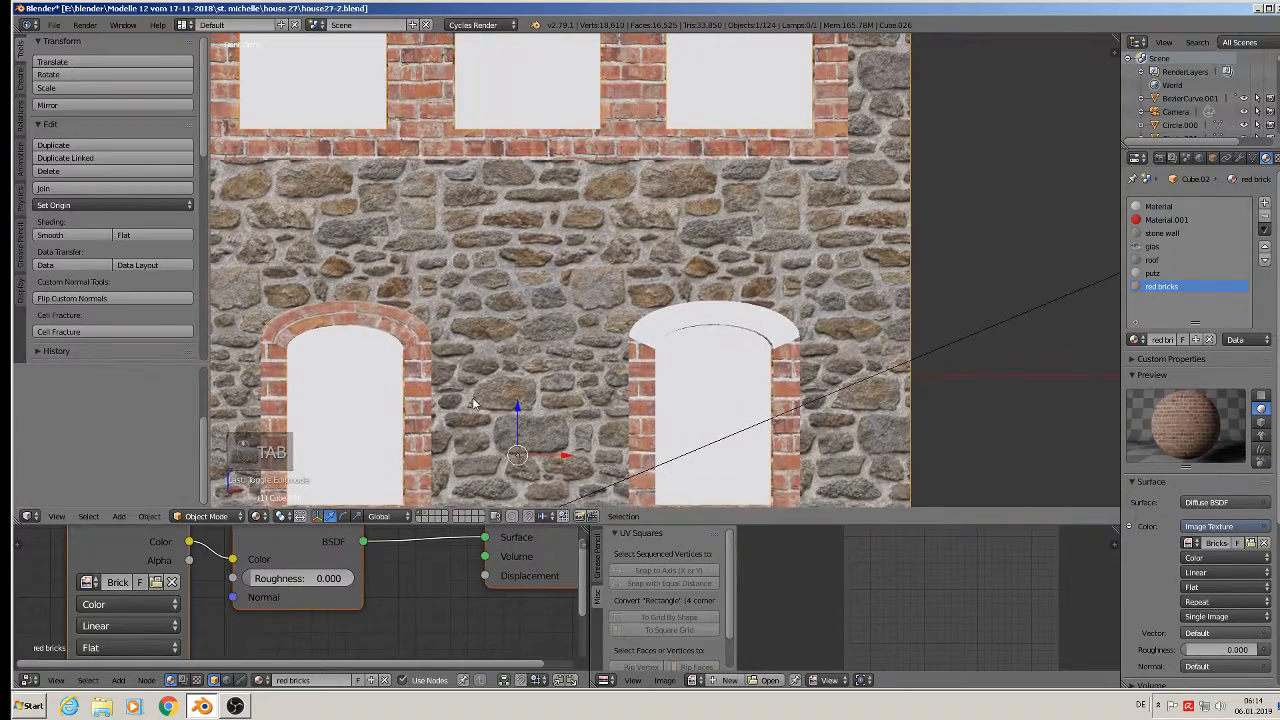
key("Tab")
right_click(676, 344)
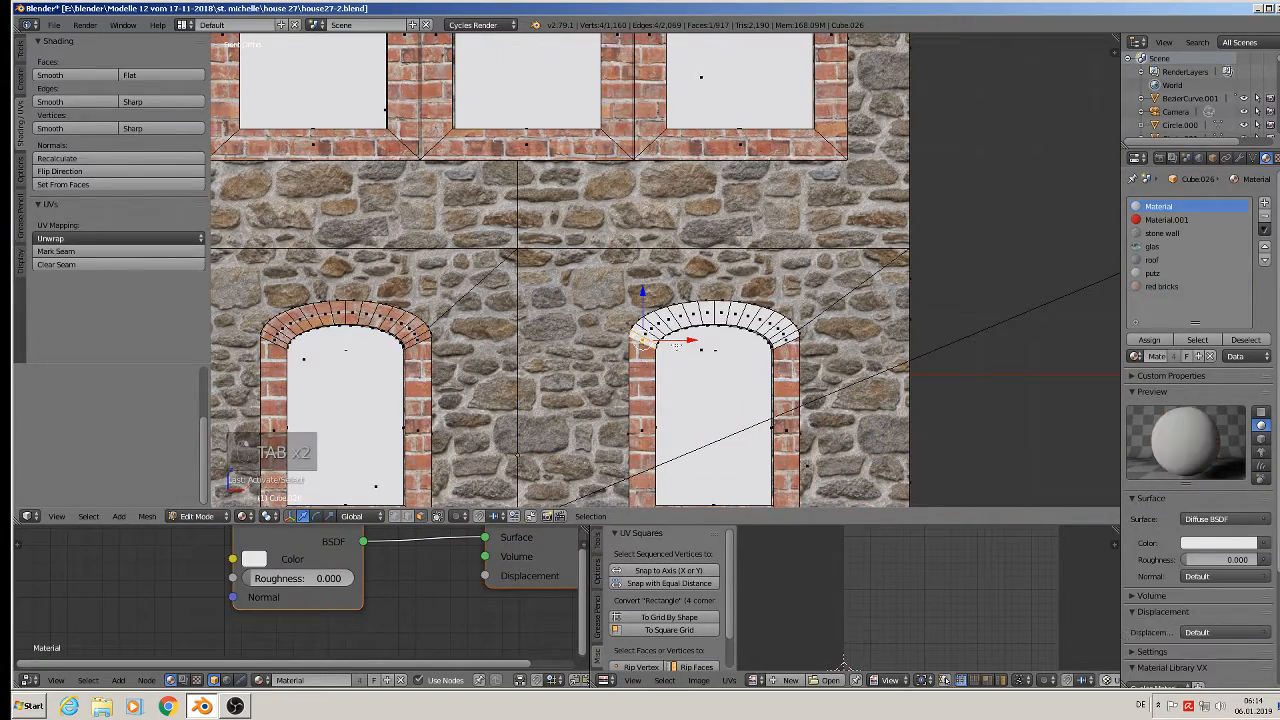
right_click(797, 339, "ctrl")
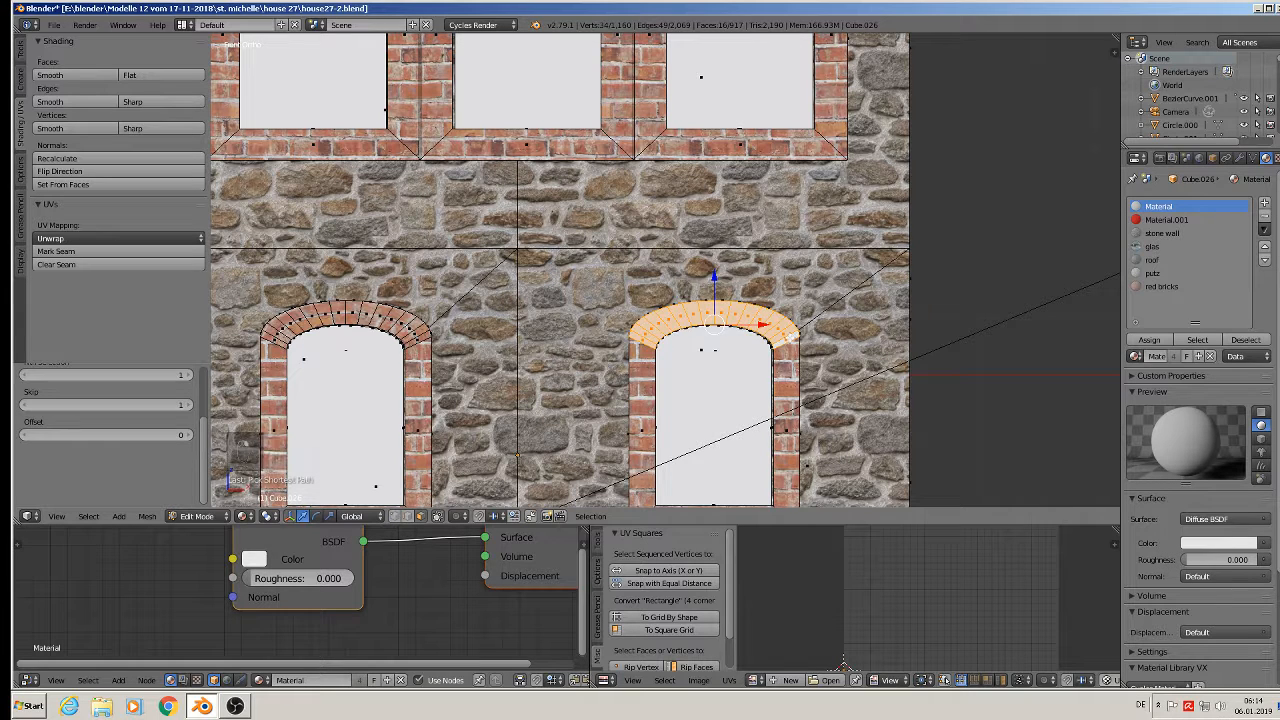
key("u")
left_click(790, 339)
left_click(1161, 286)
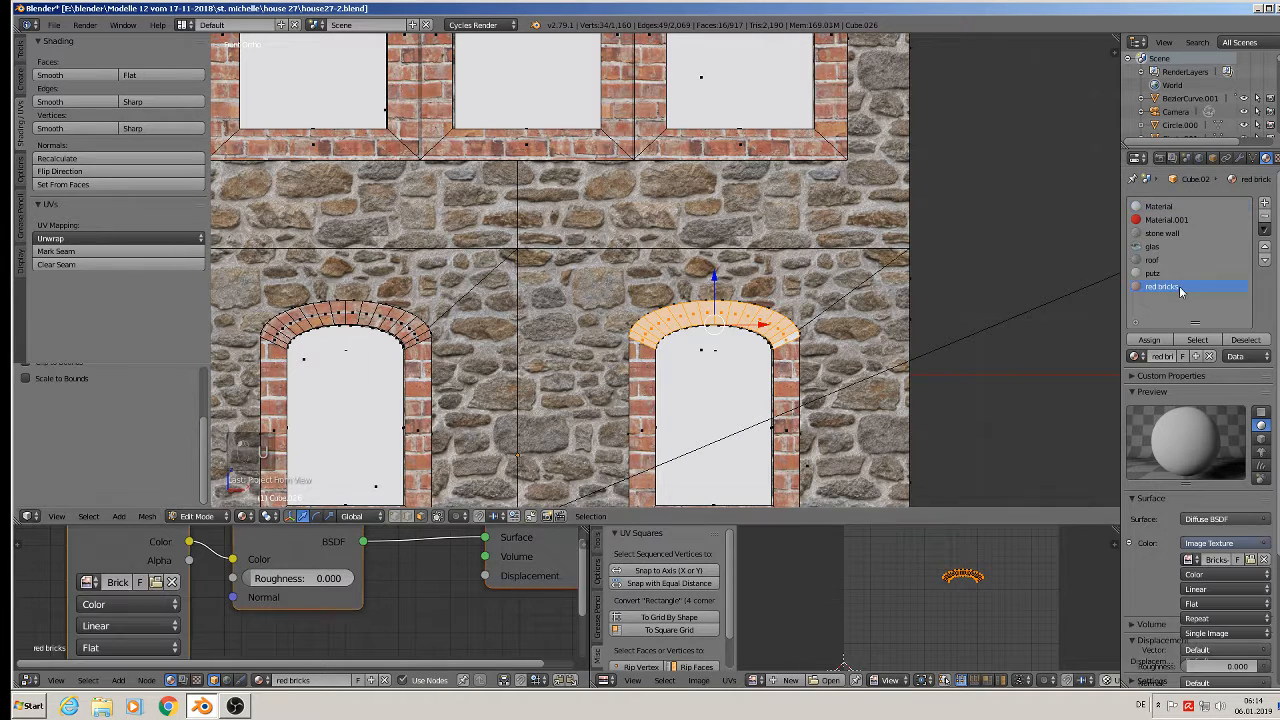
left_click(1149, 340)
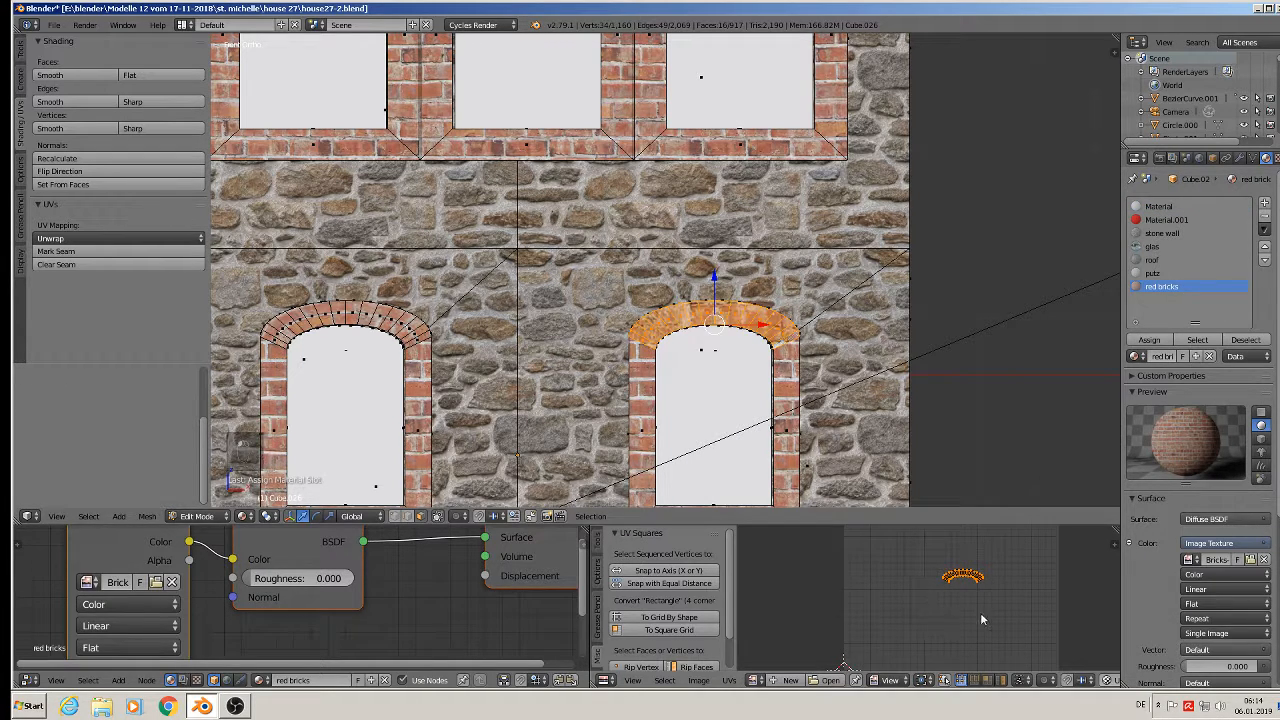
Straighten the lower-right arch's UVs with equal spacing, enlarge and slightly shift the strip, and leave mesh editing.
left_click(684, 584)
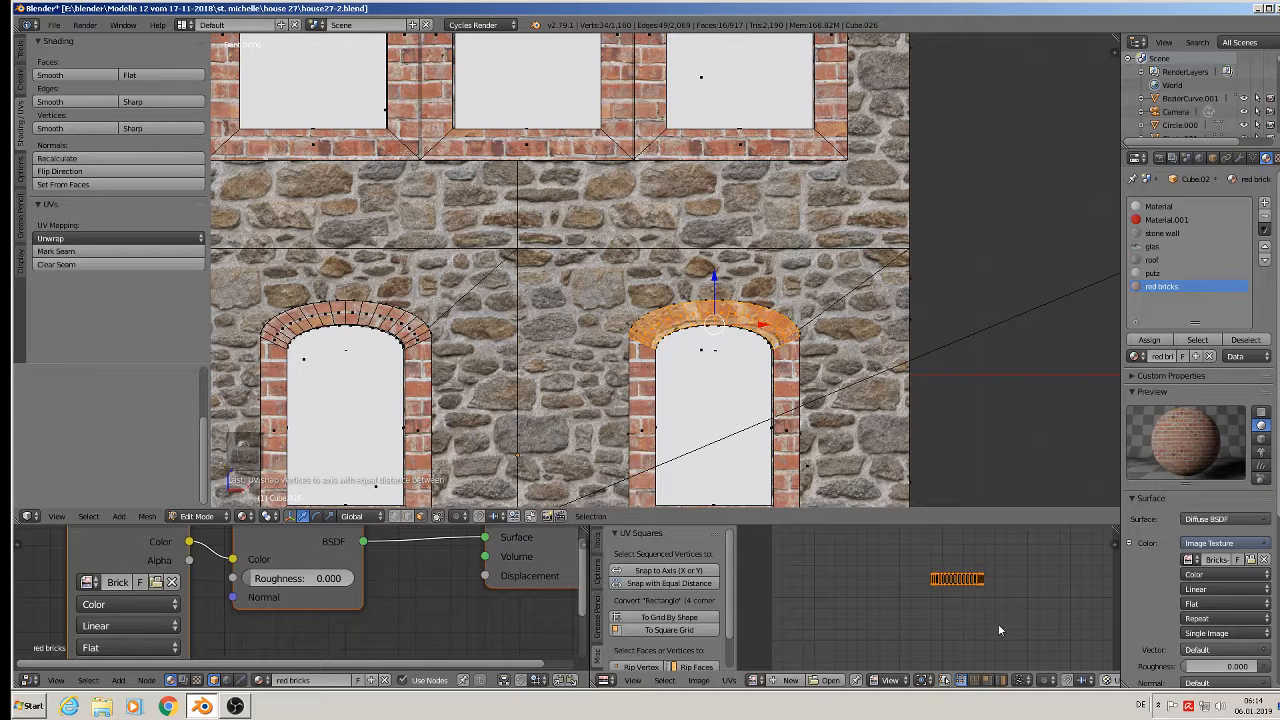
key("s")
left_click(831, 653)
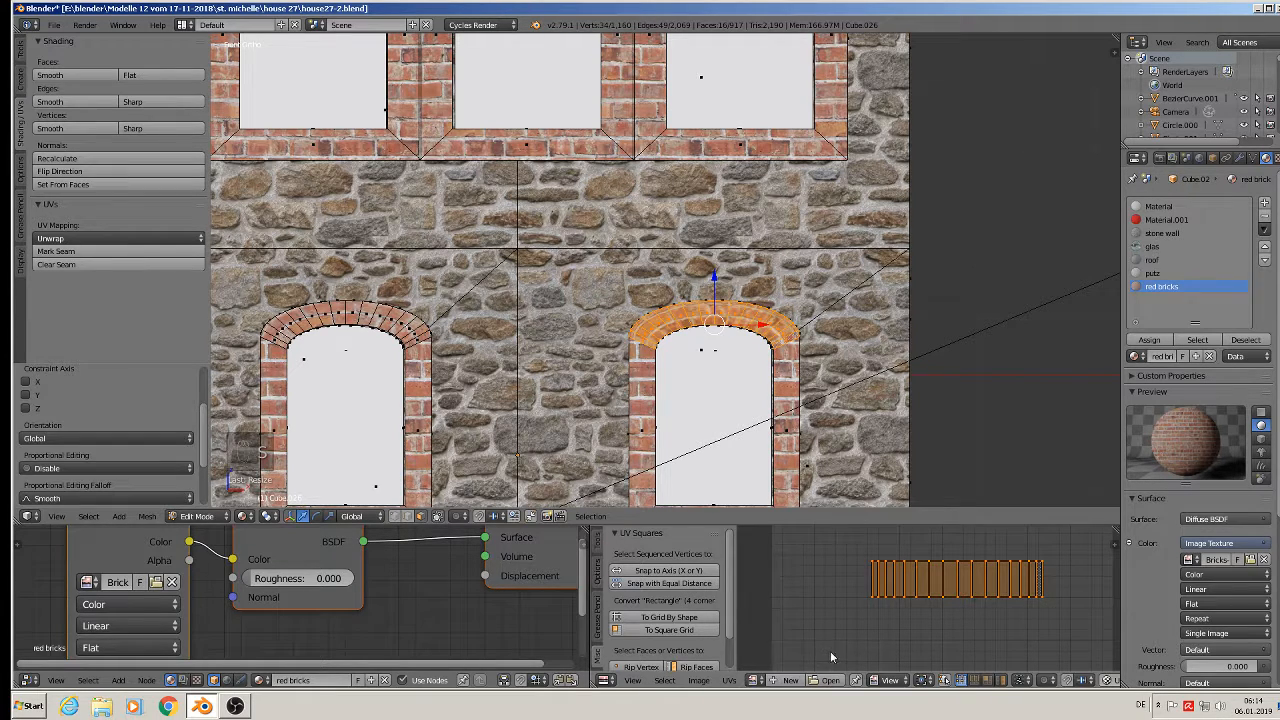
key("g")
left_click(829, 654)
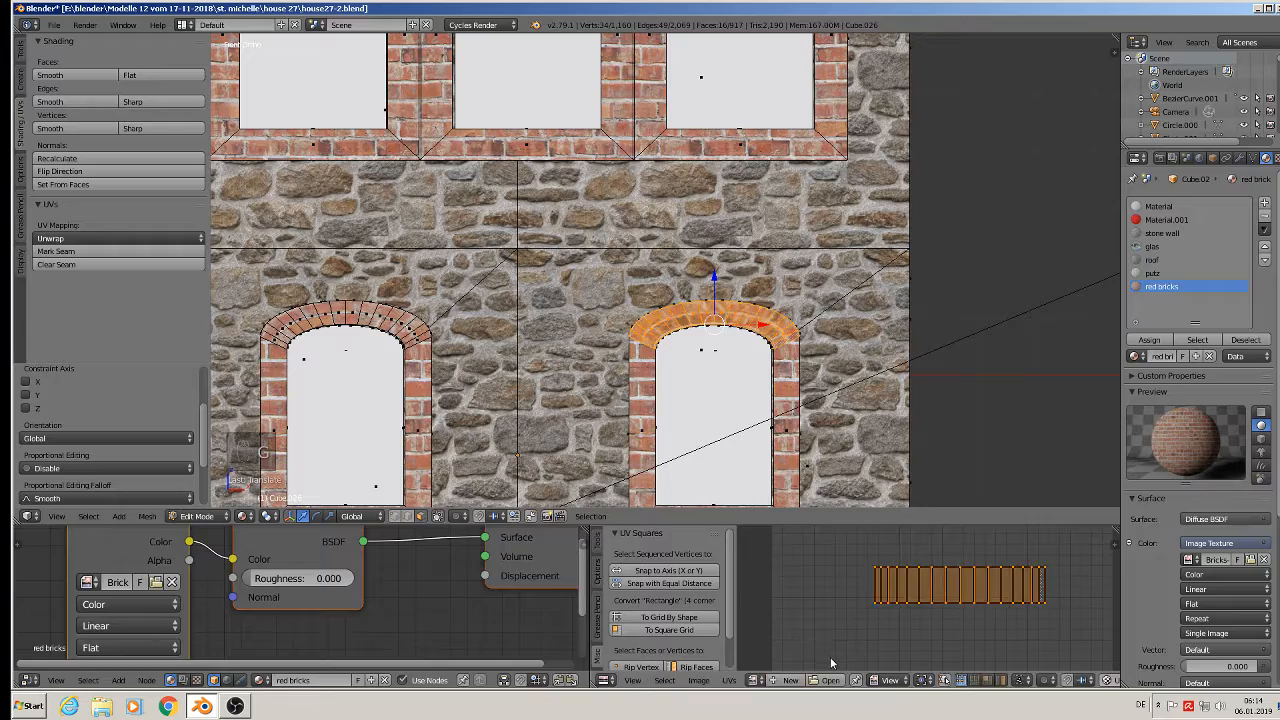
key("Tab")
Select all the arch faces above the small bottom window in the wall mesh.
scroll(673, 448, "down", 3)
middle_click_drag(675, 440, 784, 219, "shift")
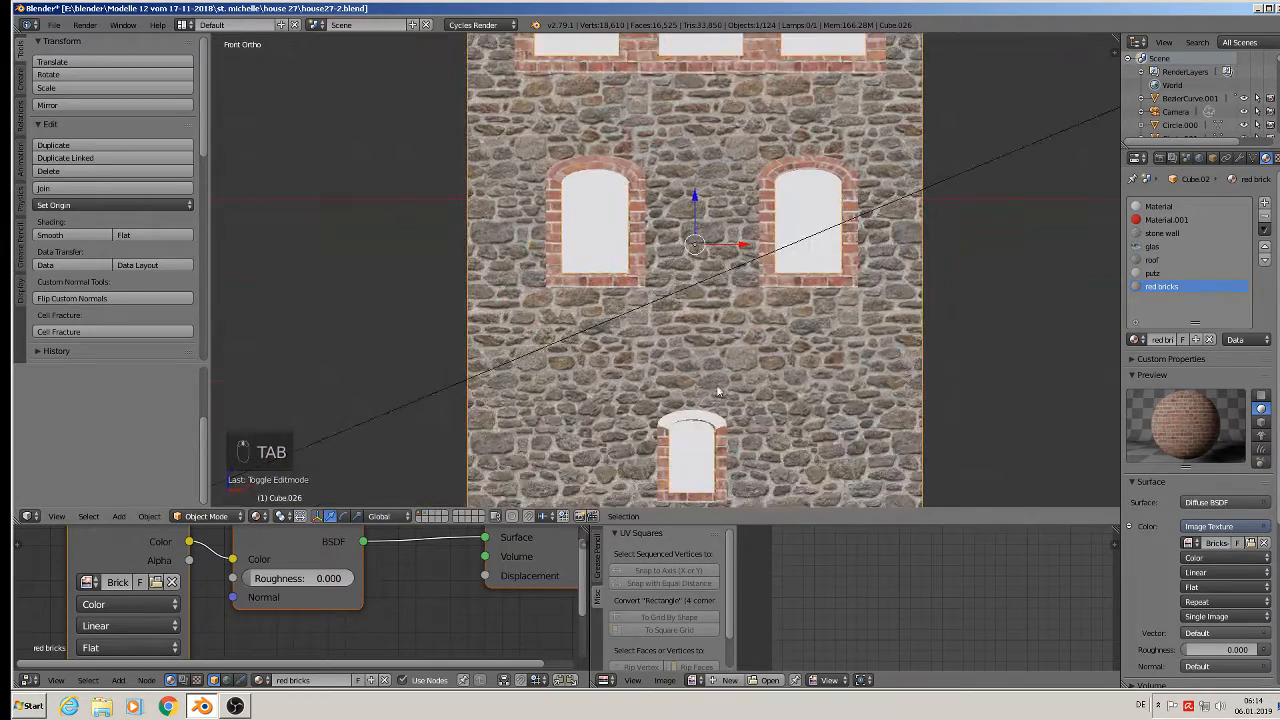
scroll(702, 445, "up", 1)
middle_click_drag(698, 472, 705, 325, "shift")
right_click(688, 300)
key("Tab")
scroll(681, 312, "up", 3)
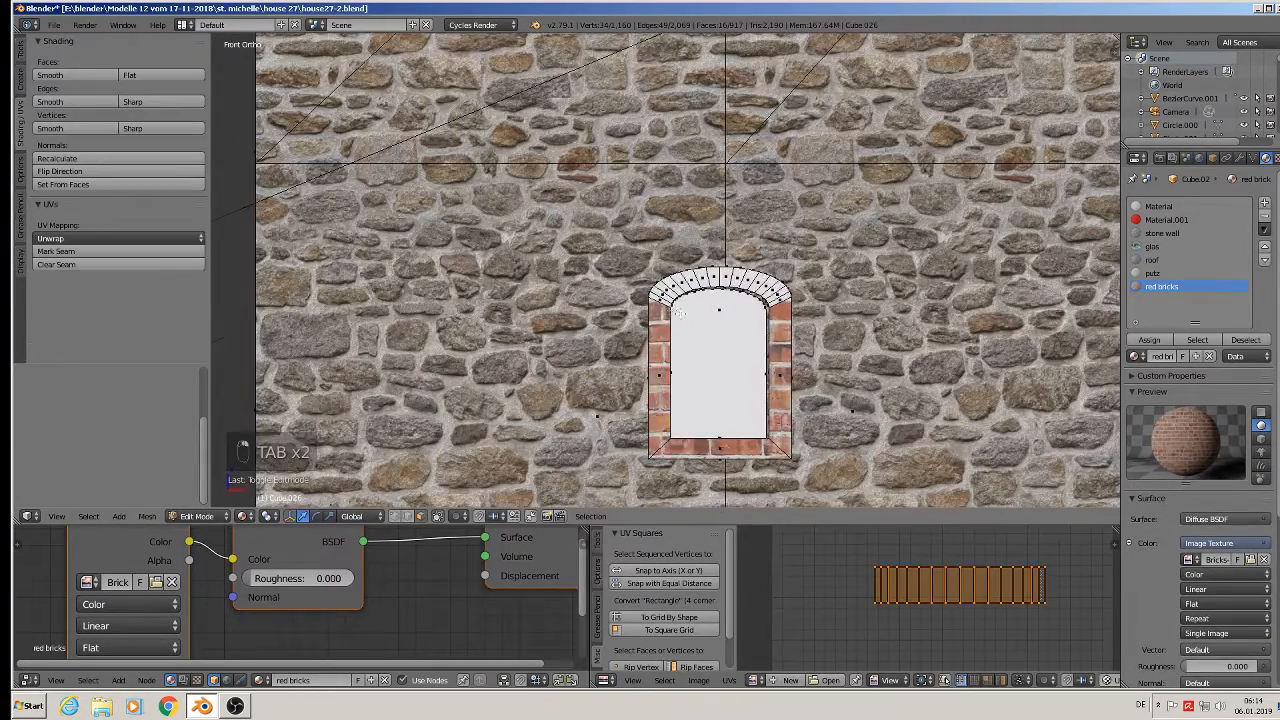
right_click(661, 307)
right_click(660, 299)
right_click(659, 298)
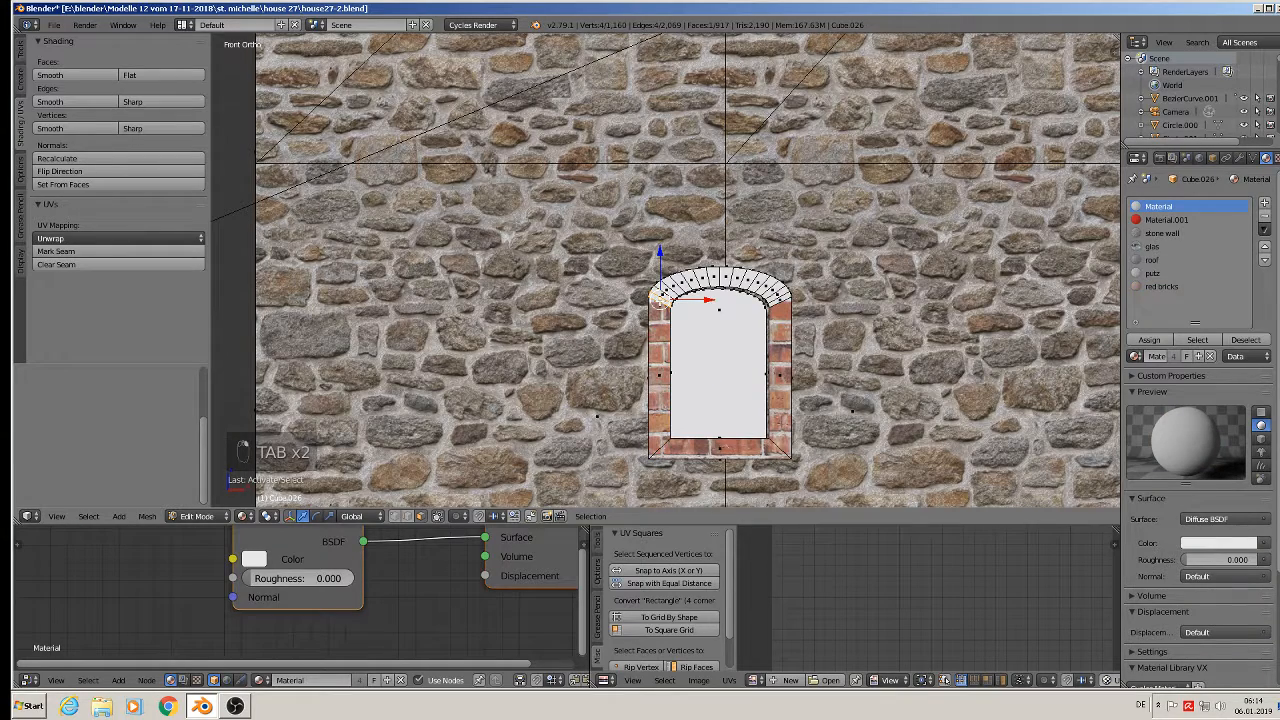
right_click(784, 298, "ctrl")
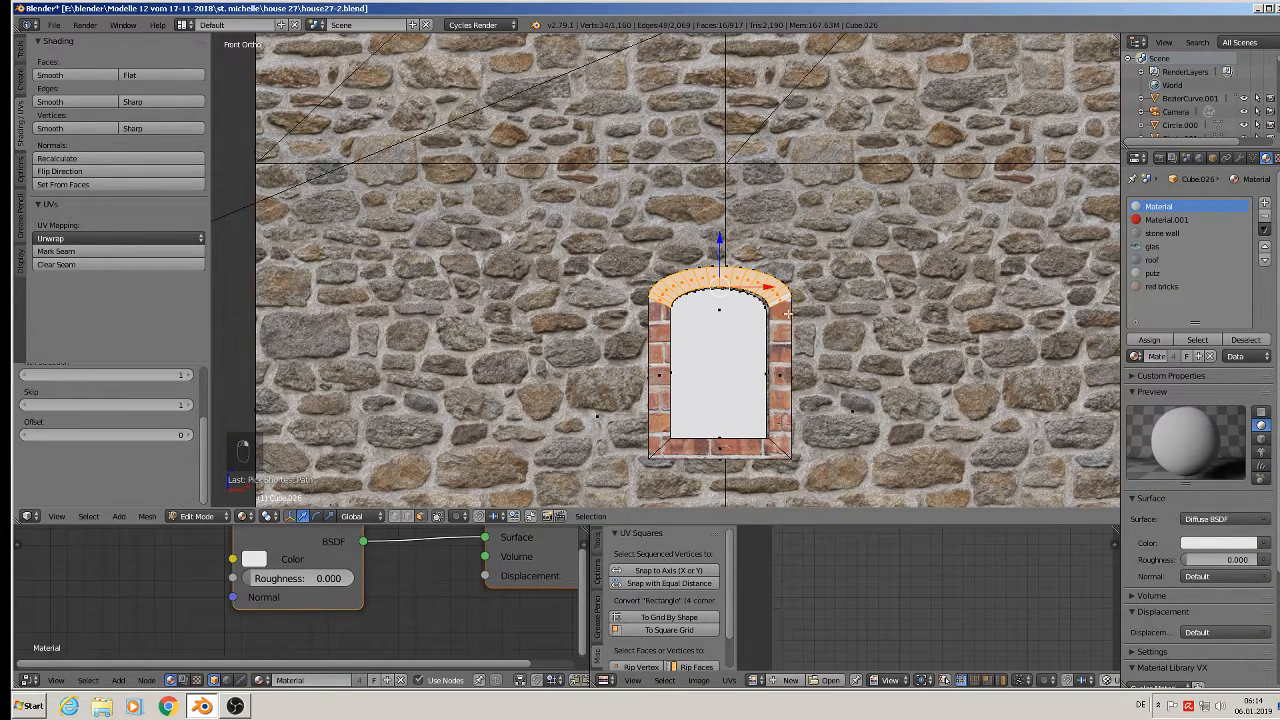
Project the small window arch's UVs from view and assign its faces the red bricks material.
key("u")
left_click(759, 328)
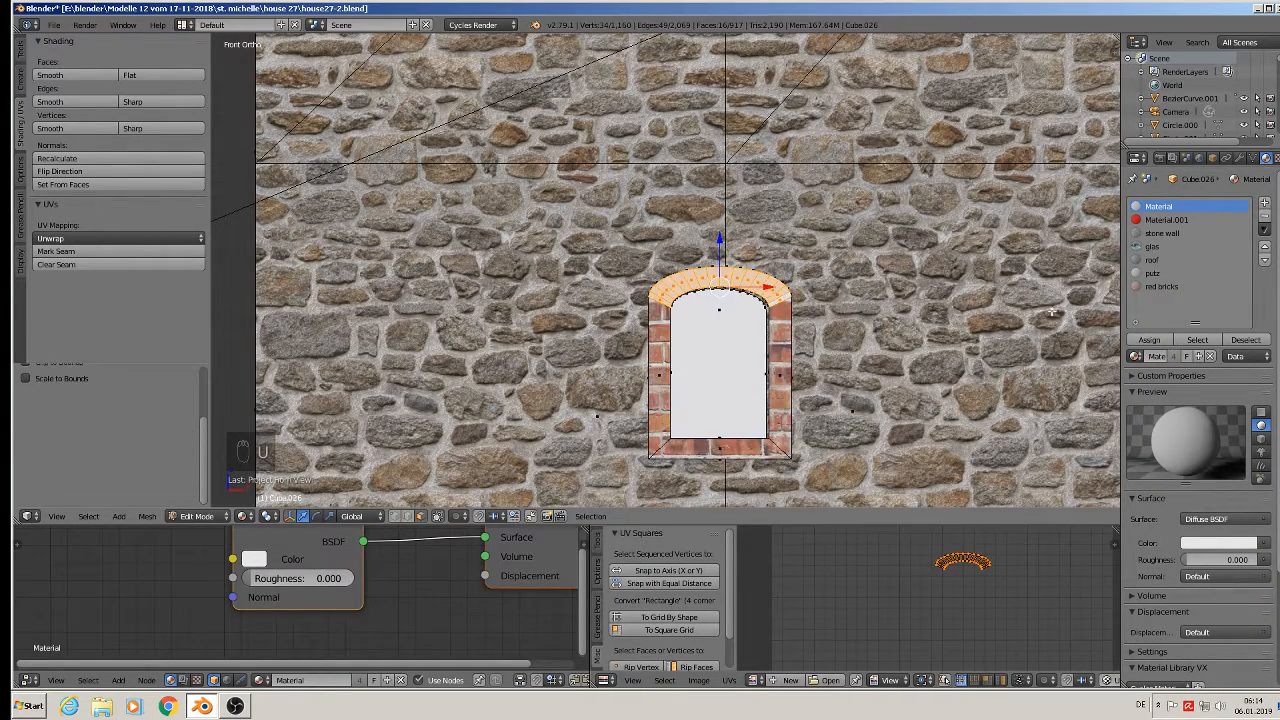
left_click(1156, 287)
left_click(1149, 340)
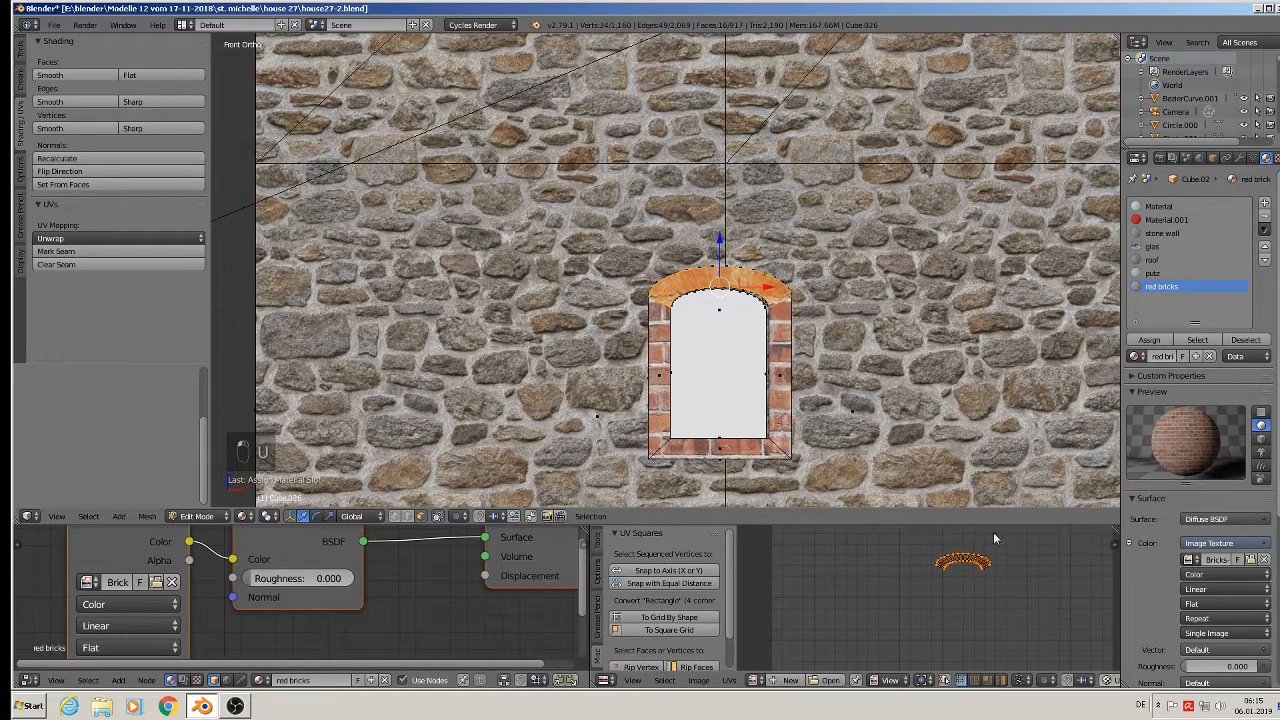
Enlarge the small arch's UVs, straighten them with equal spacing, scale the strip up about 1.2 times and leave mesh editing.
key("s")
left_click(907, 598)
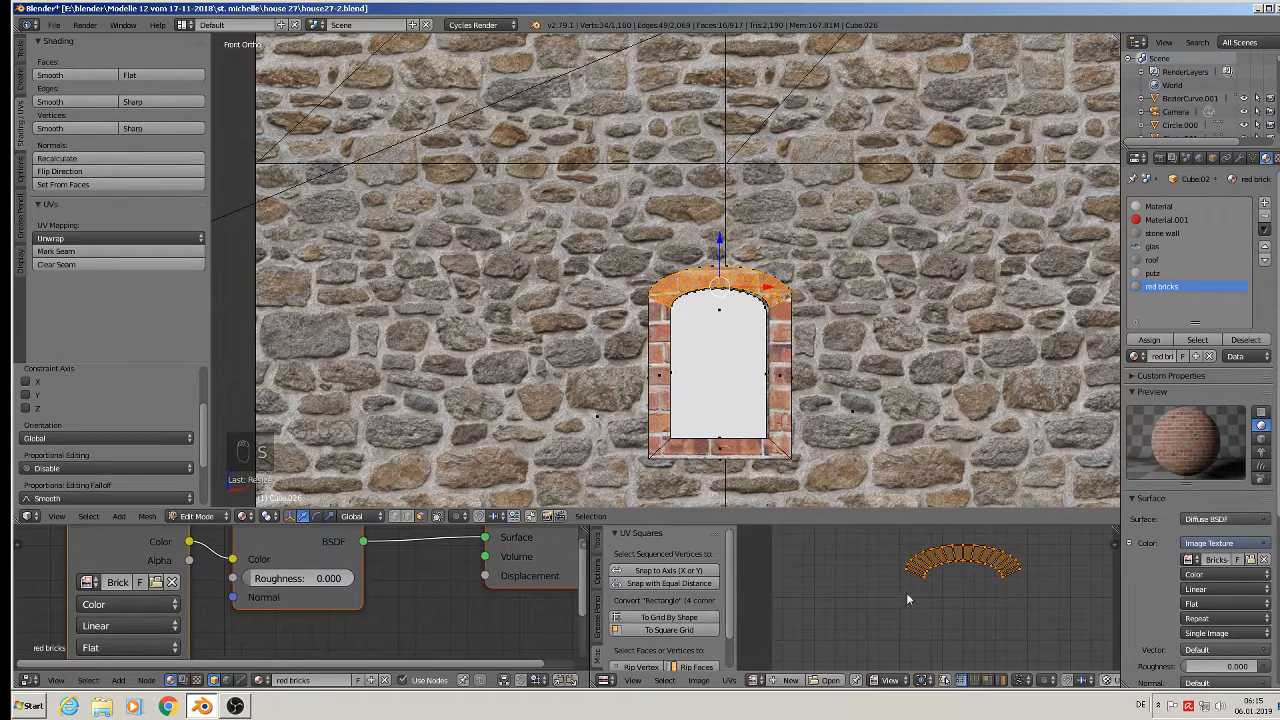
left_click(669, 583)
key("s")
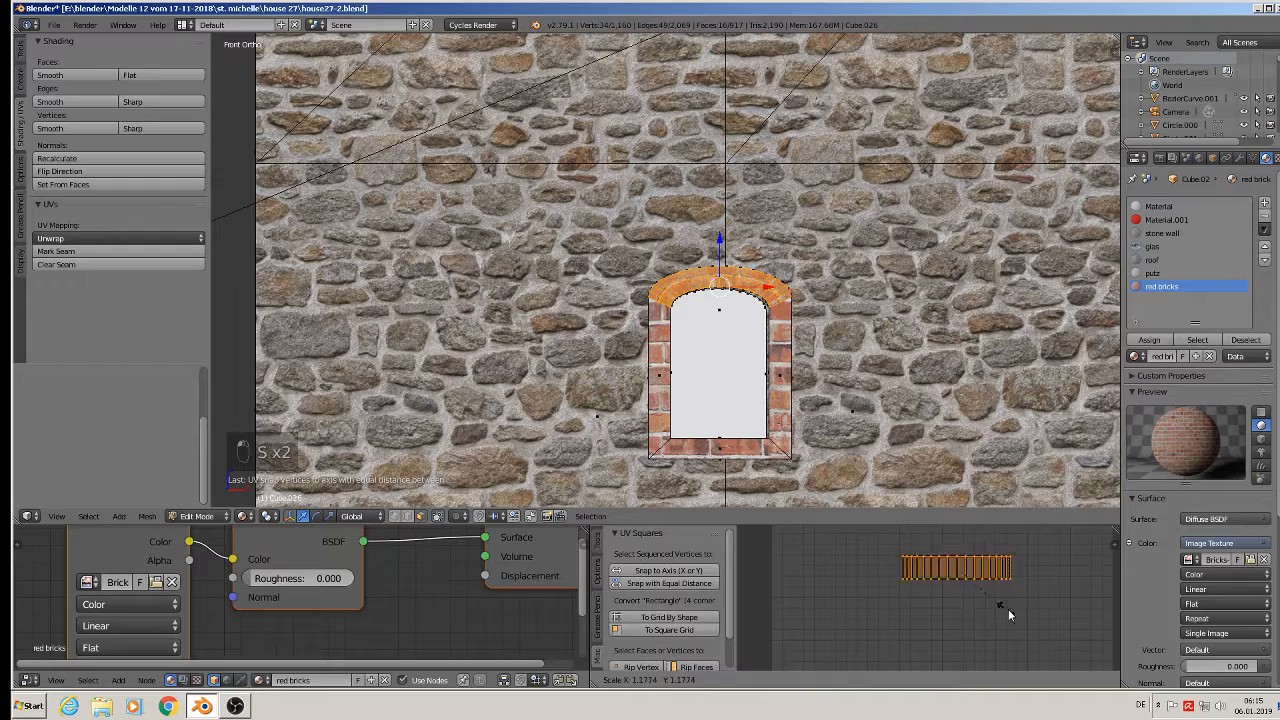
key("Tab")
Save the house file with the textured window arches.
scroll(841, 298, "down", 6)
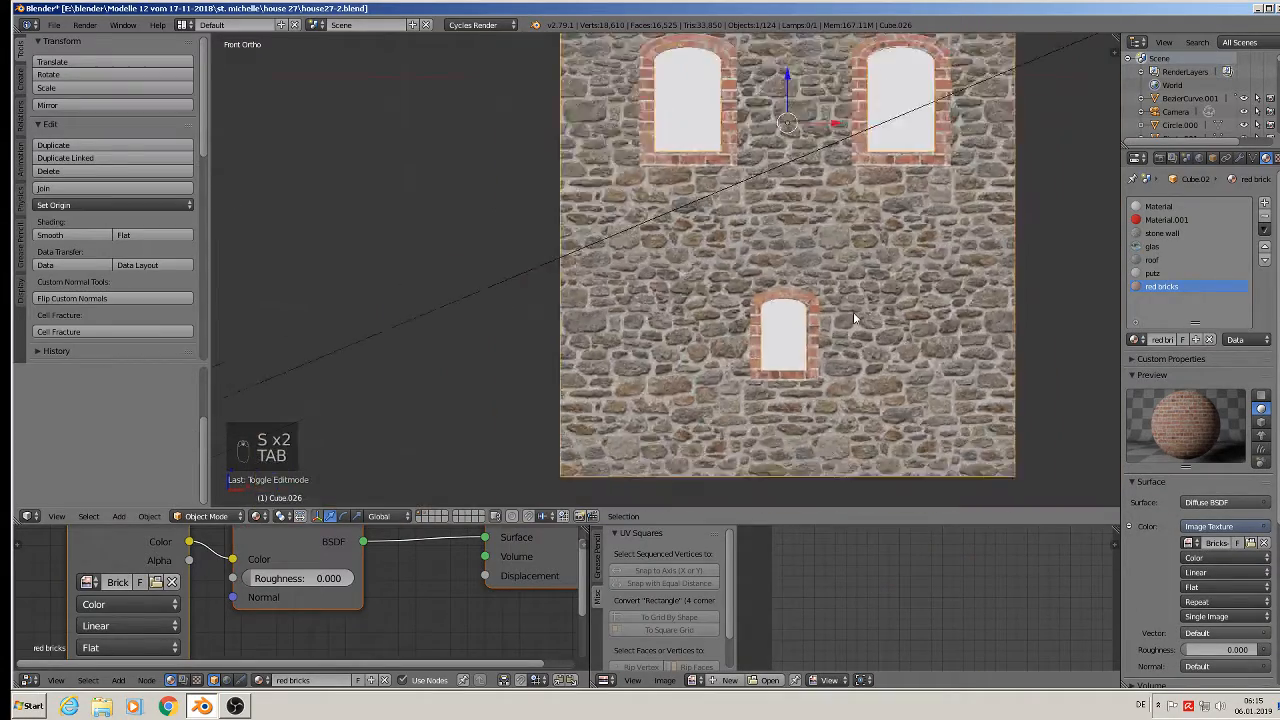
middle_click_drag(730, 153, 737, 290, "shift")
left_click(55, 27)
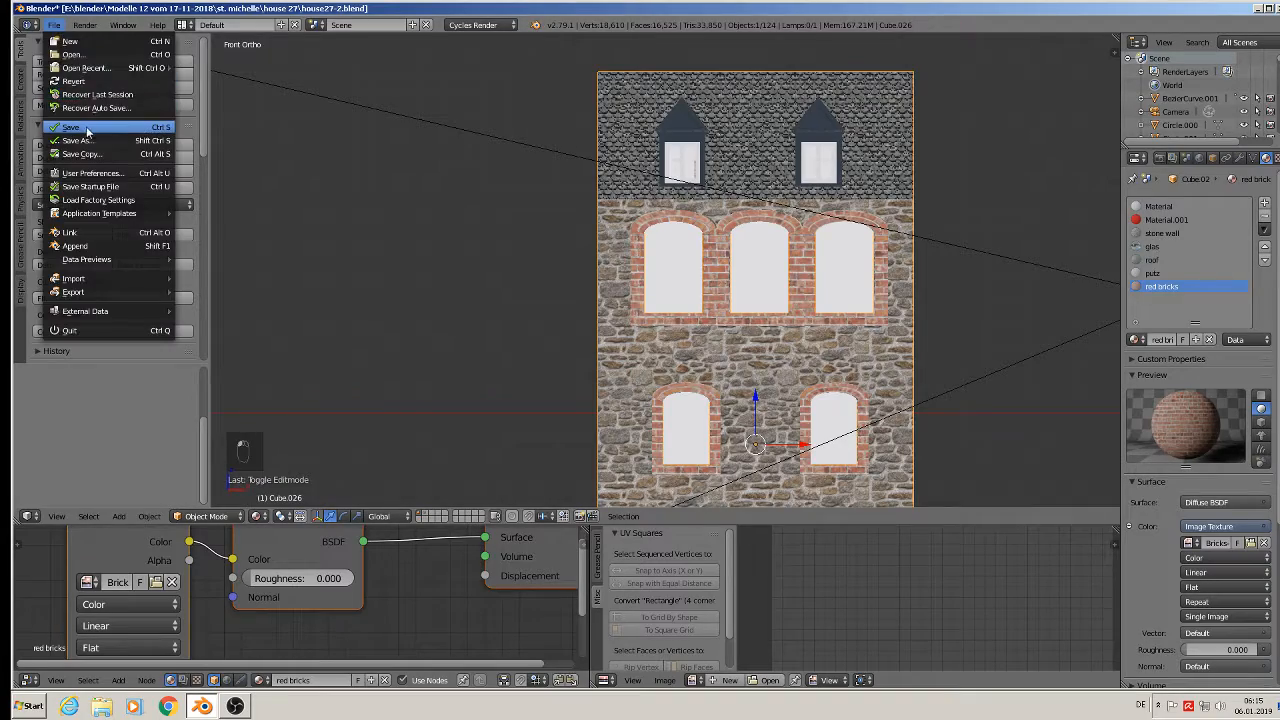
Select the window frame object inside the left window of the upper row.
scroll(718, 291, "up", 3)
middle_click_drag(718, 291, 529, 294)
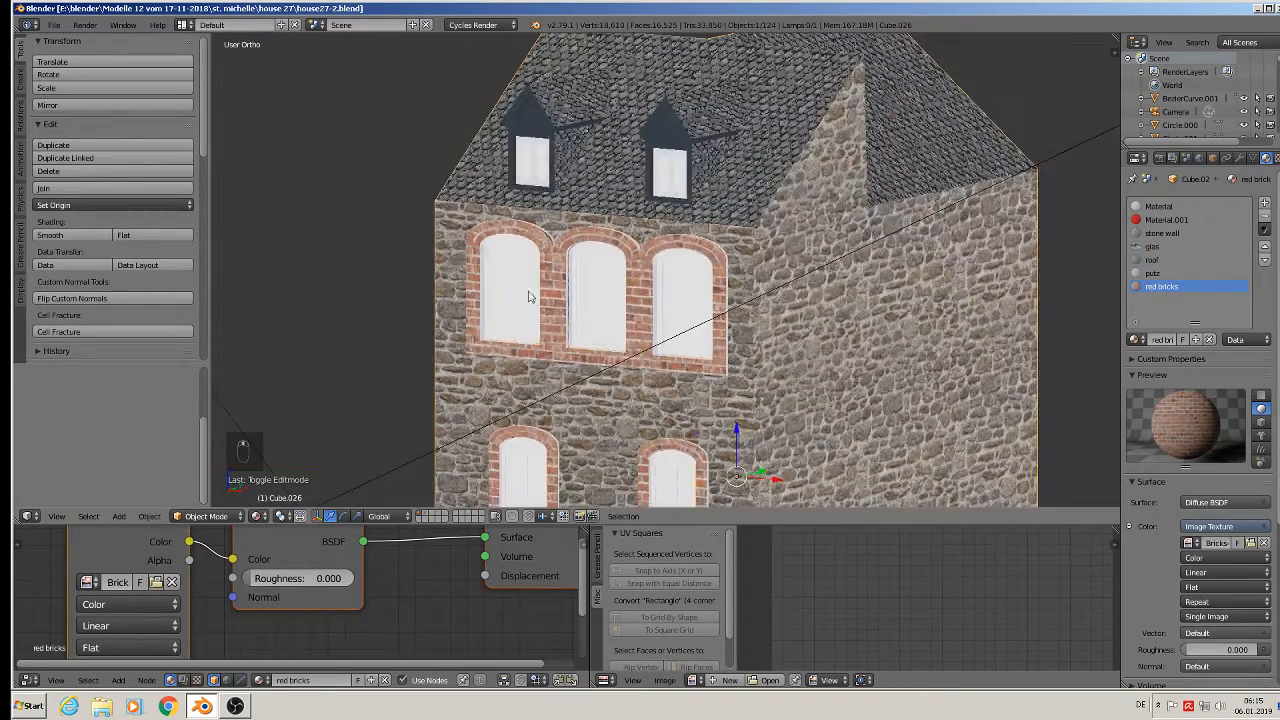
scroll(529, 294, "up", 5)
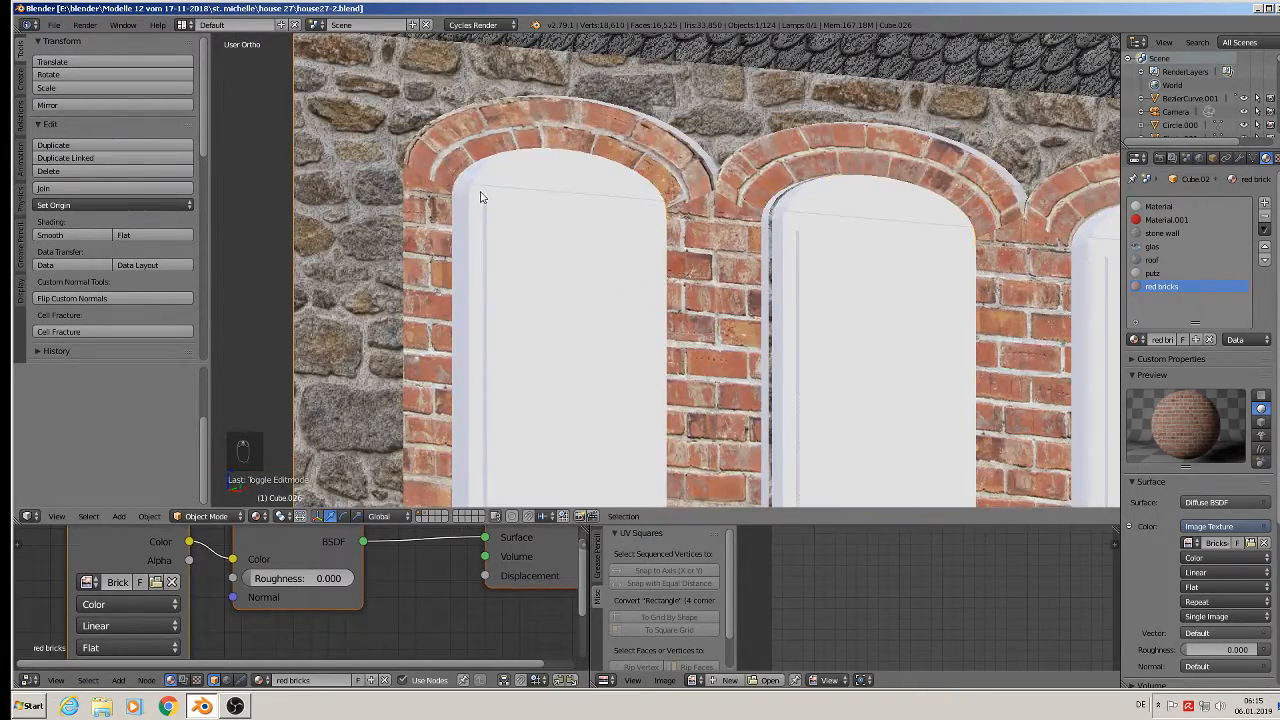
right_click(480, 197)
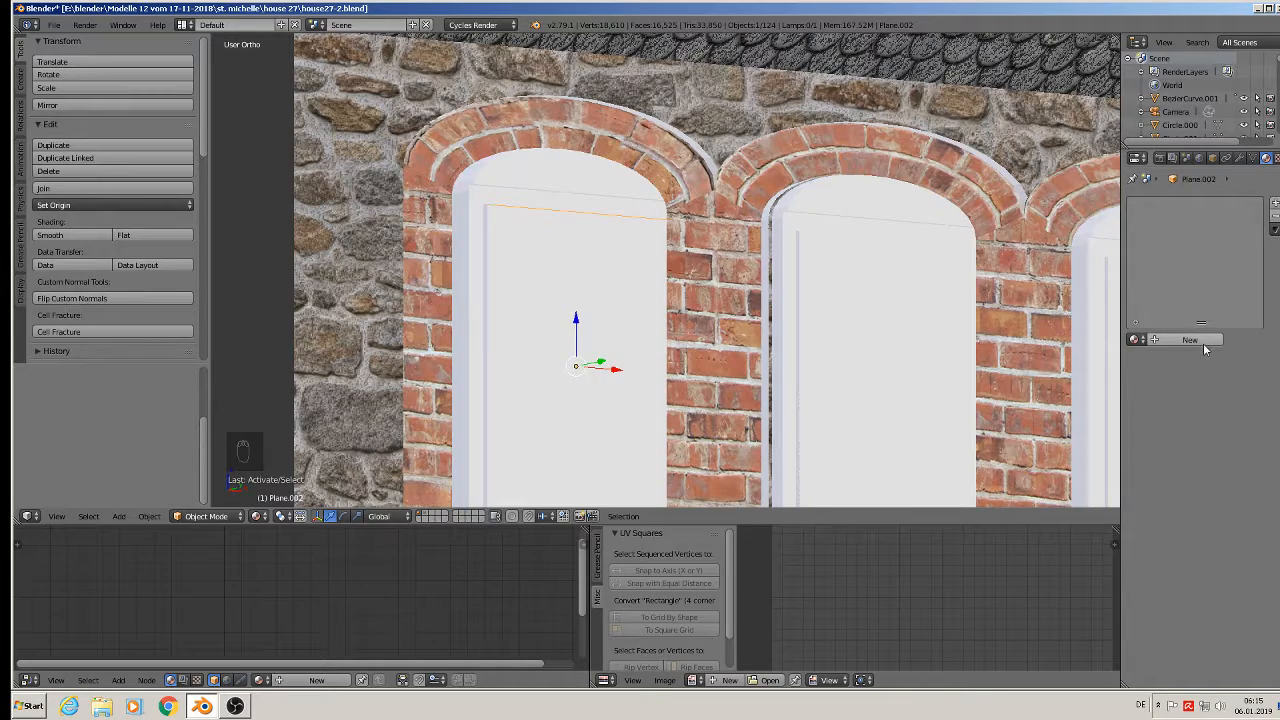
Examine the window frames in the facade reference photo from the front view.
key("KP_1")
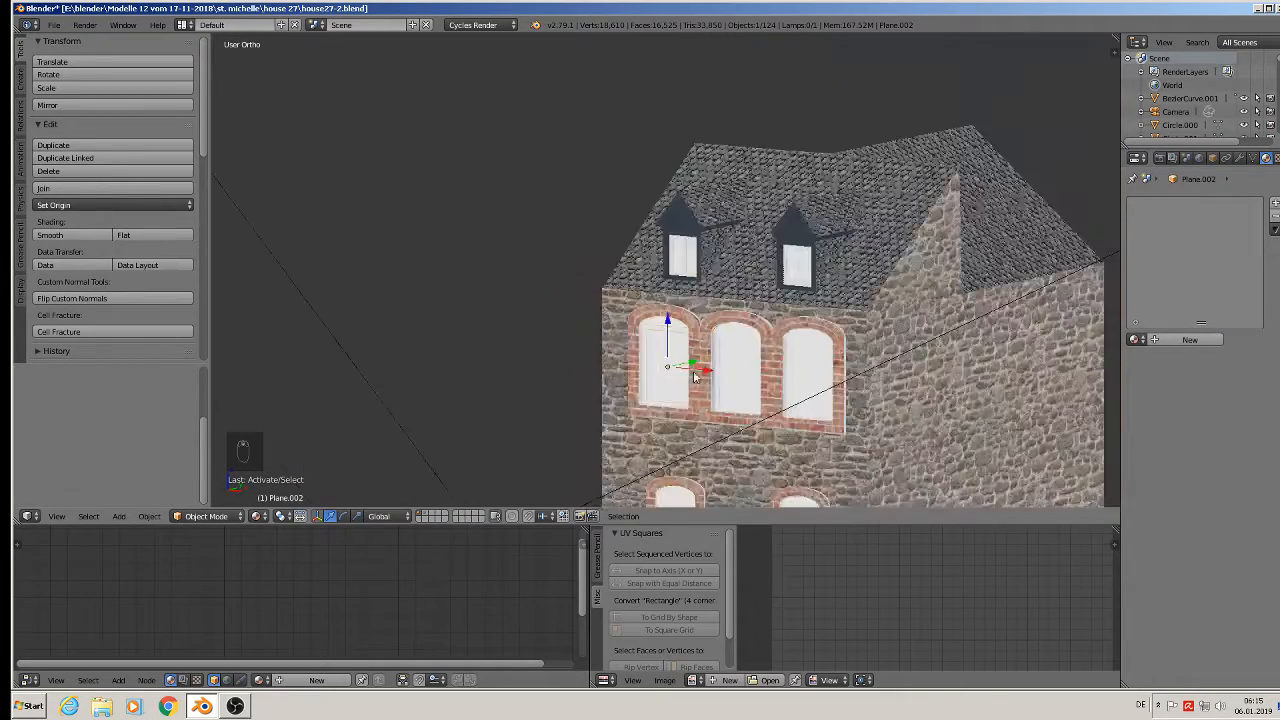
scroll(711, 366, "down", 8)
middle_click_drag(782, 198, 569, 88, "shift")
scroll(692, 157, "up", 6)
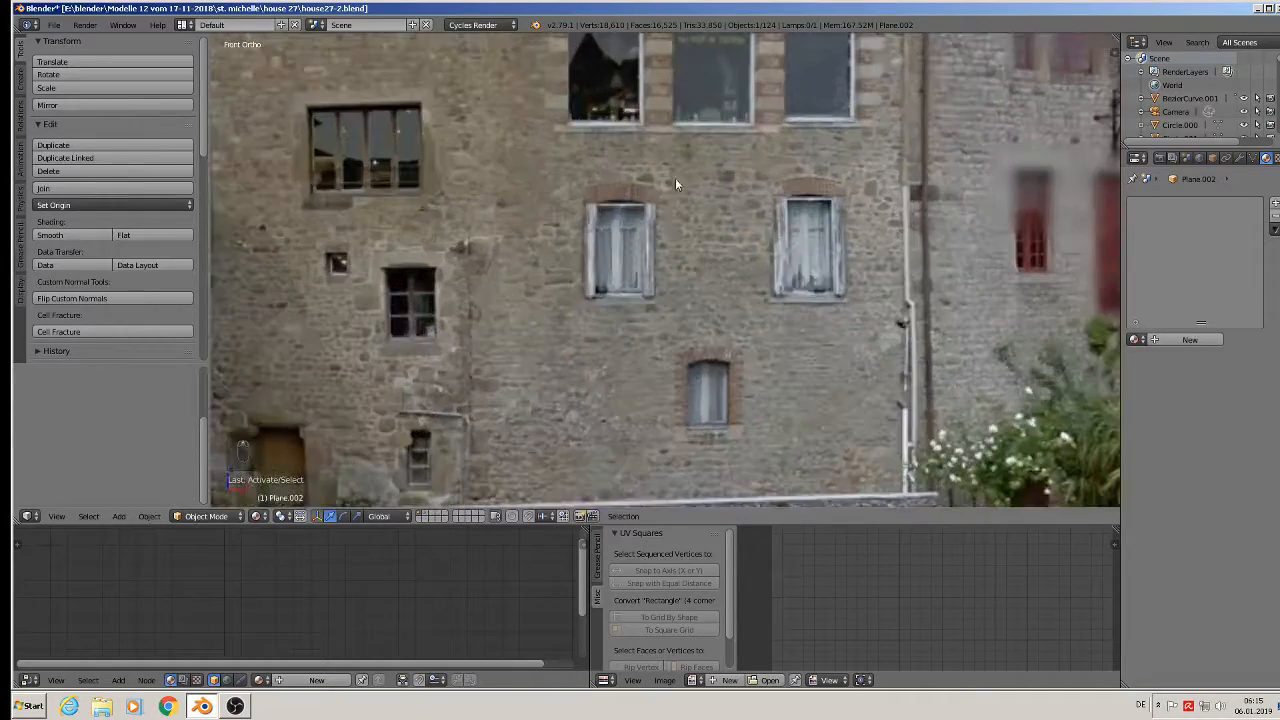
scroll(628, 218, "down", 8)
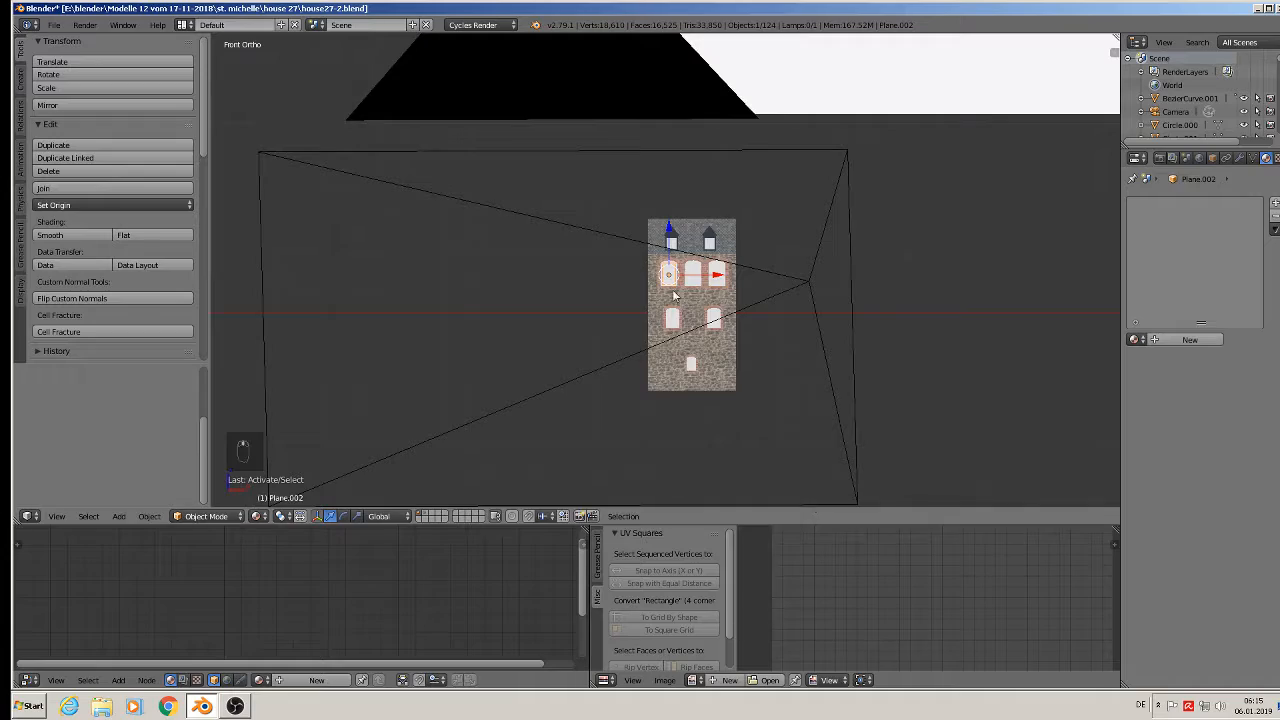
Create a new material on the selected upper-left window frame and name it "window white wood".
scroll(680, 269, "up", 10)
middle_click_drag(725, 264, 749, 409, "shift")
left_click(1188, 339)
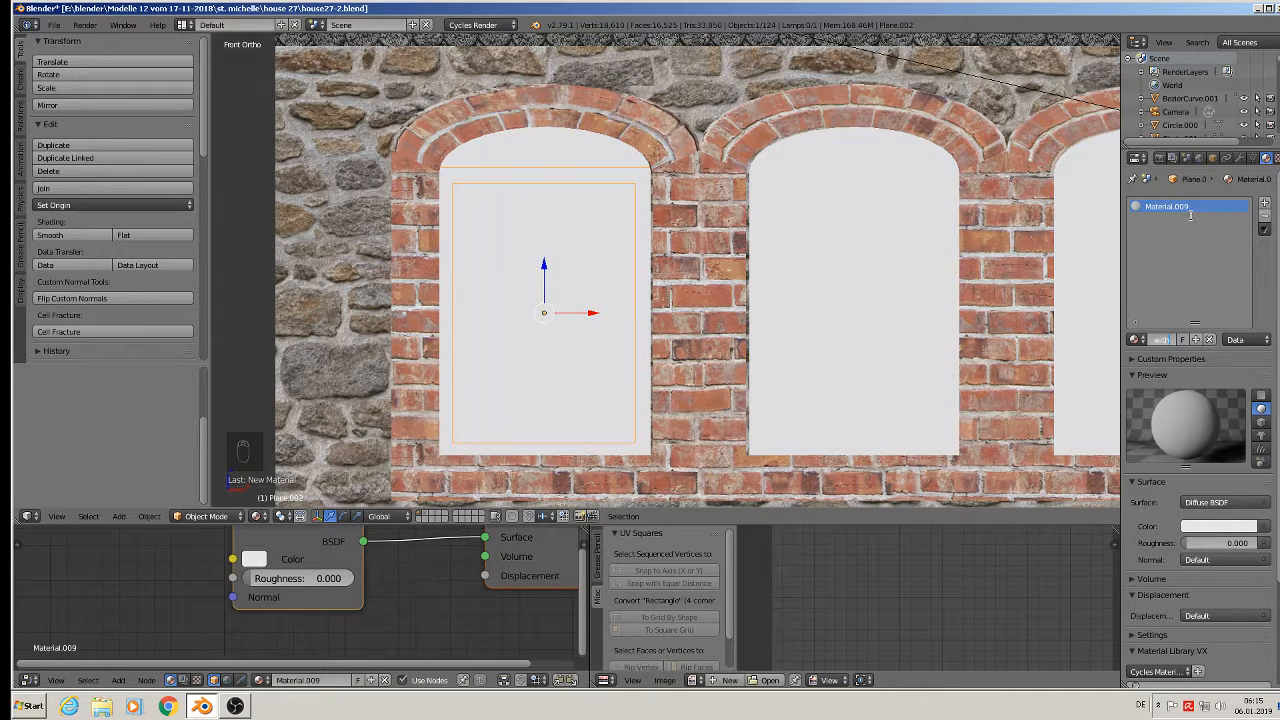
key("BackSpace")
type("window white wood")
key("Return")
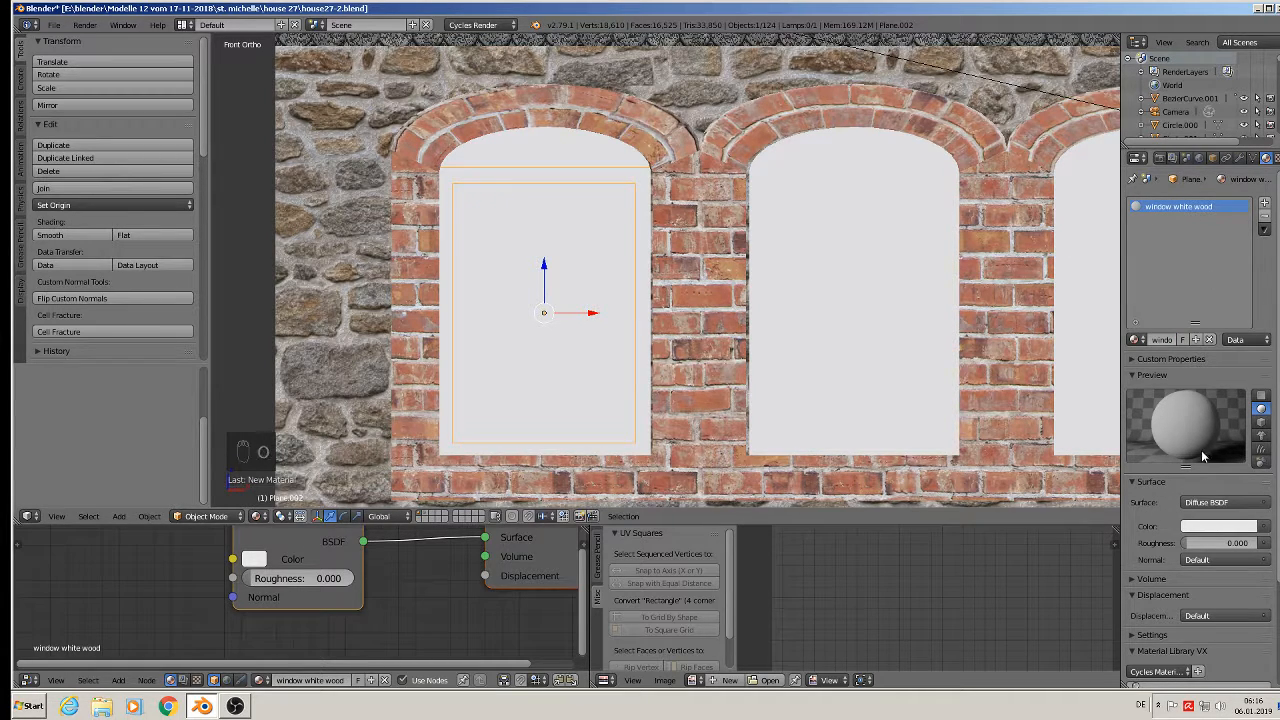
Move the Diffuse BSDF node away from the Material Output and set its roughness to 0.717.
scroll(319, 592, "down", 5)
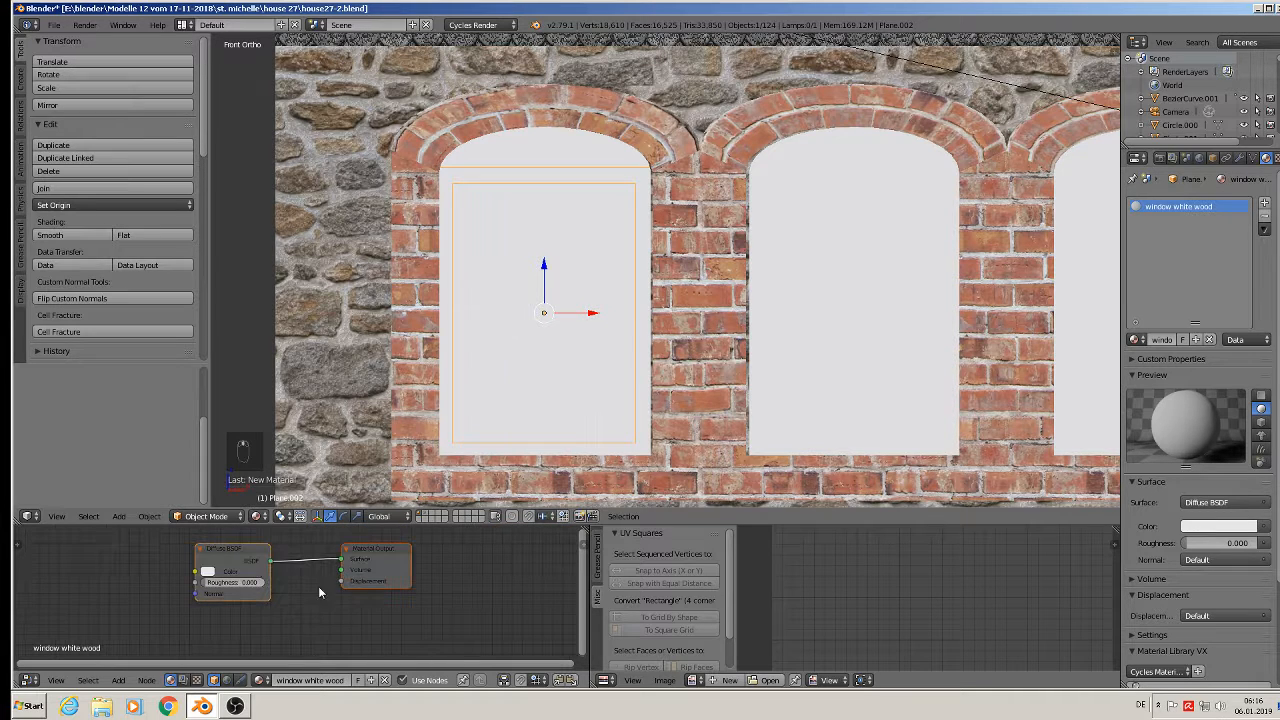
left_click_drag(245, 549, 134, 541)
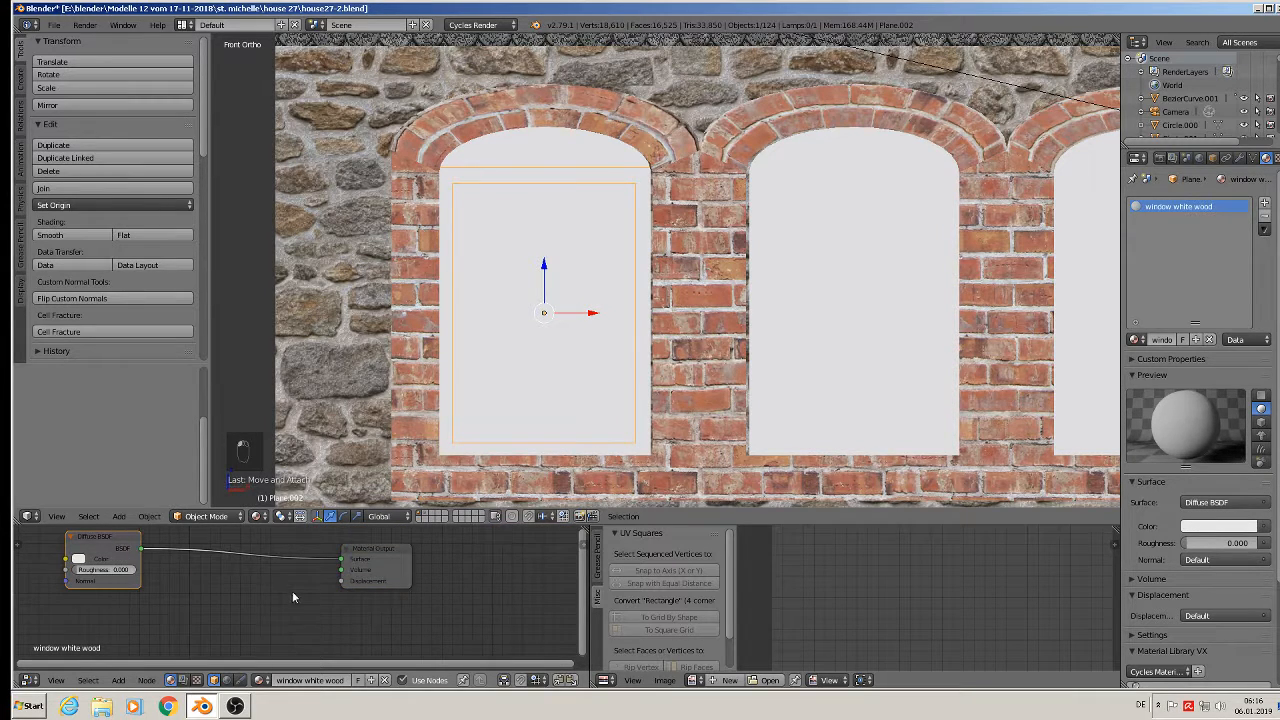
middle_click_drag(293, 593, 382, 582)
scroll(319, 580, "down", 1)
middle_click_drag(208, 582, 401, 619)
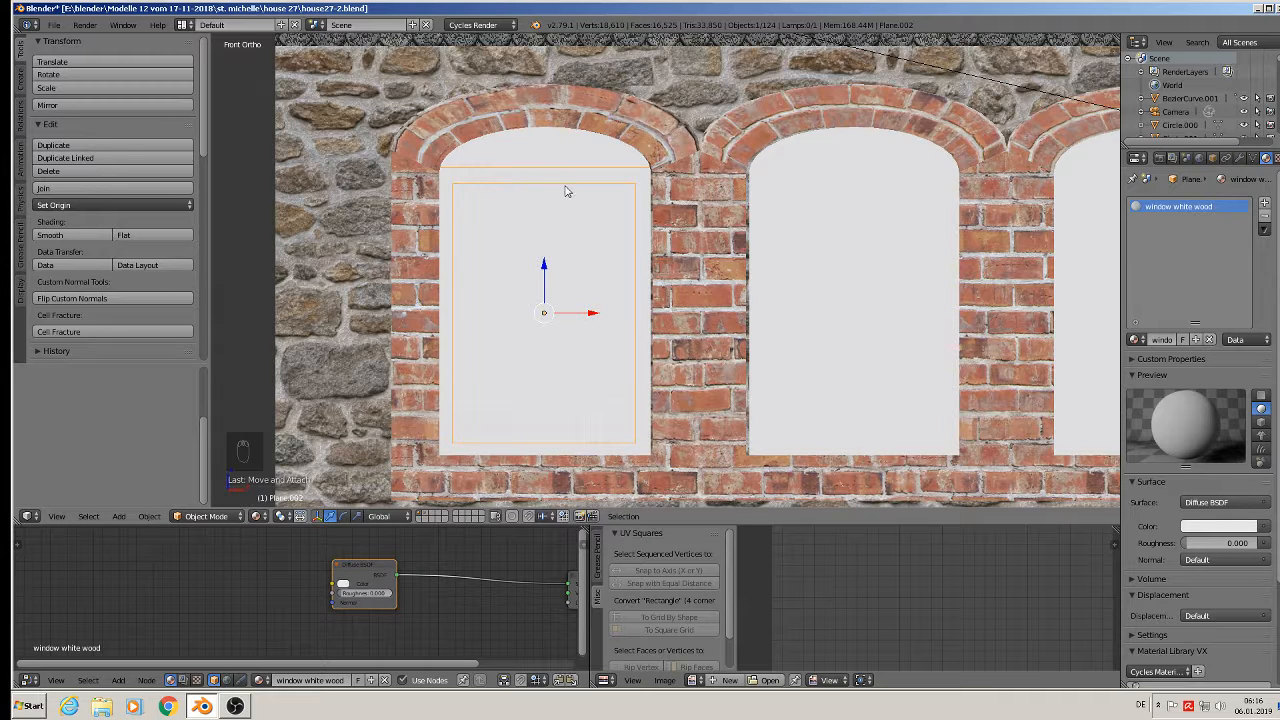
scroll(409, 598, "up", 3)
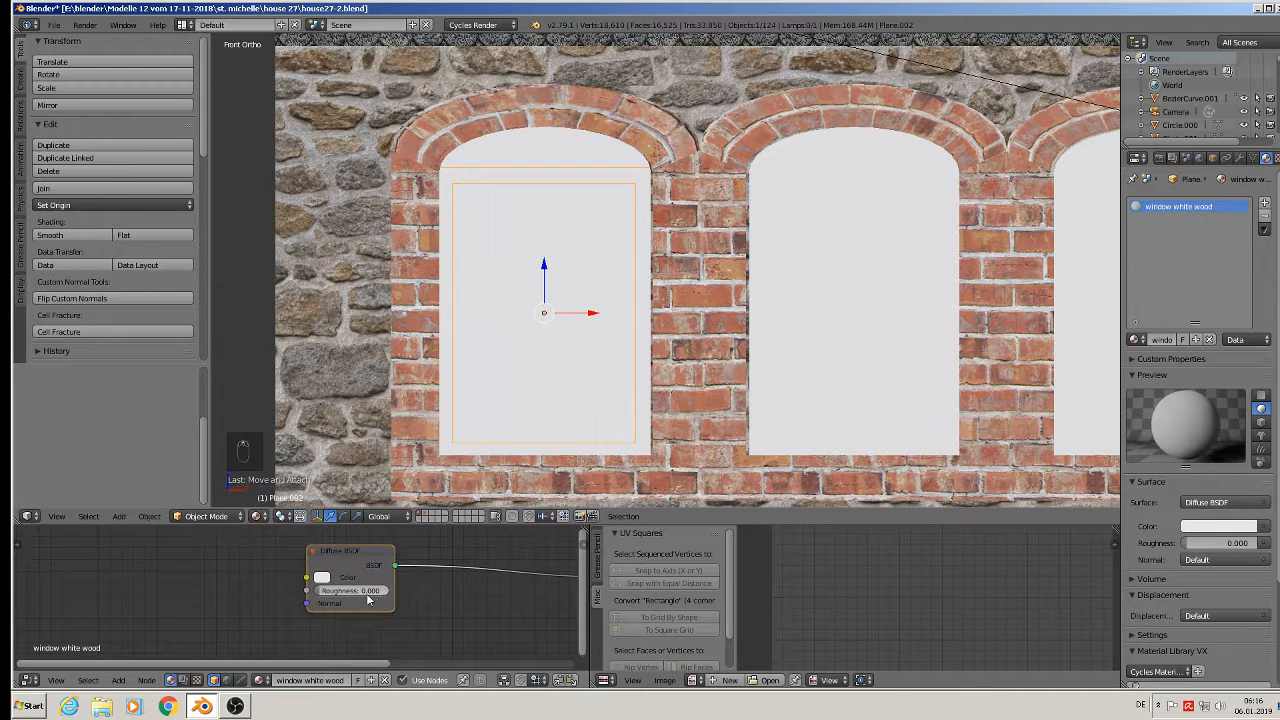
left_click_drag(350, 588, 412, 588)
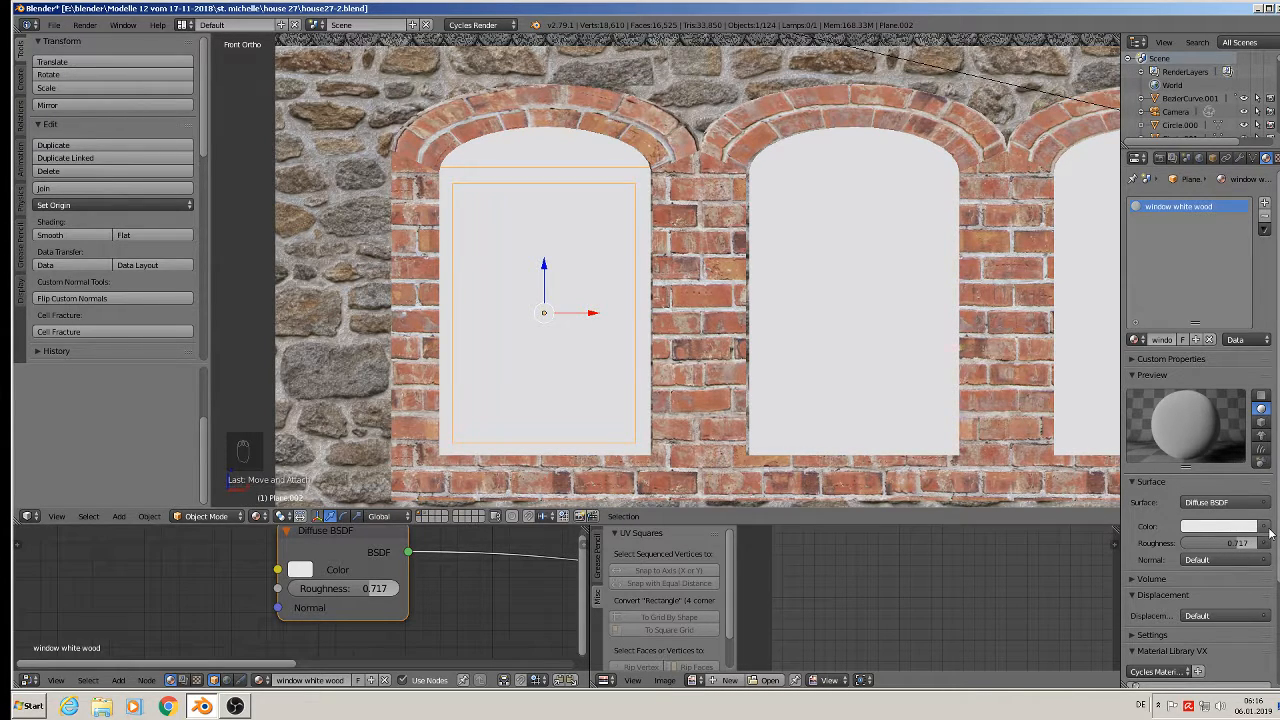
Add an Image Texture node through the Diffuse BSDF colour, enlarge the node editor, and detach the texture from the colour input.
left_click(1266, 530)
left_click(1023, 416)
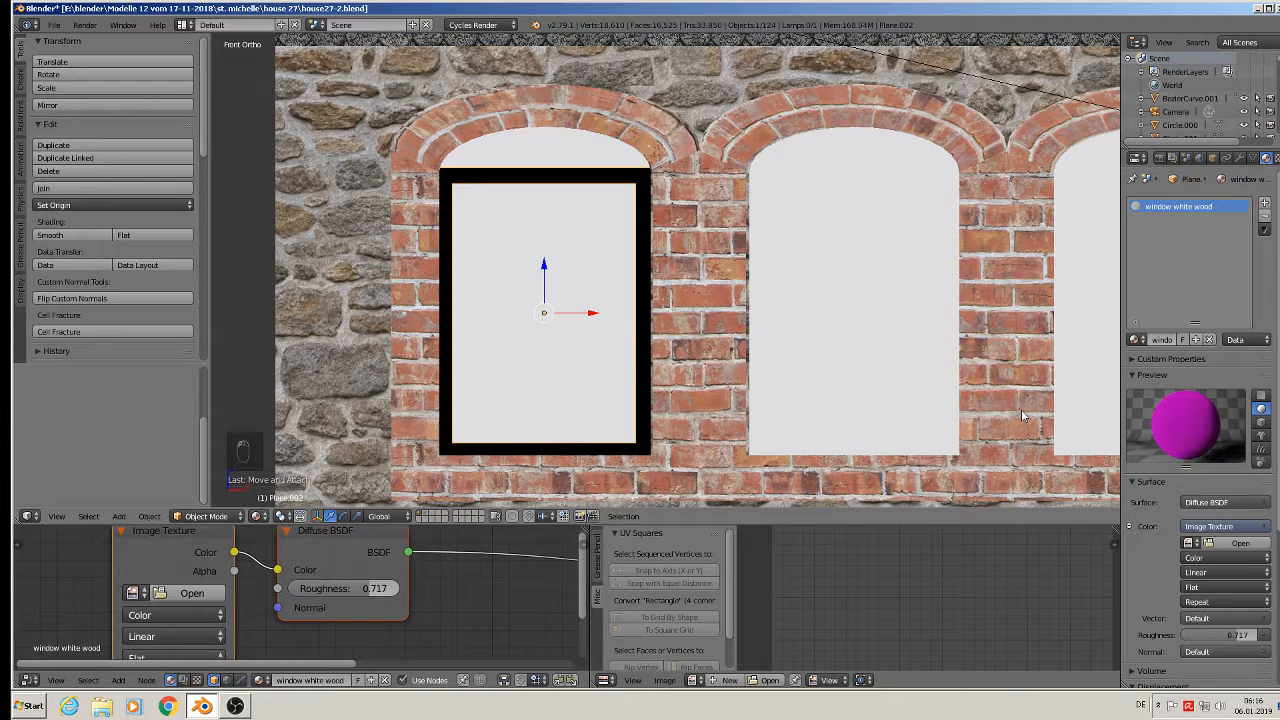
scroll(481, 545, "down", 4)
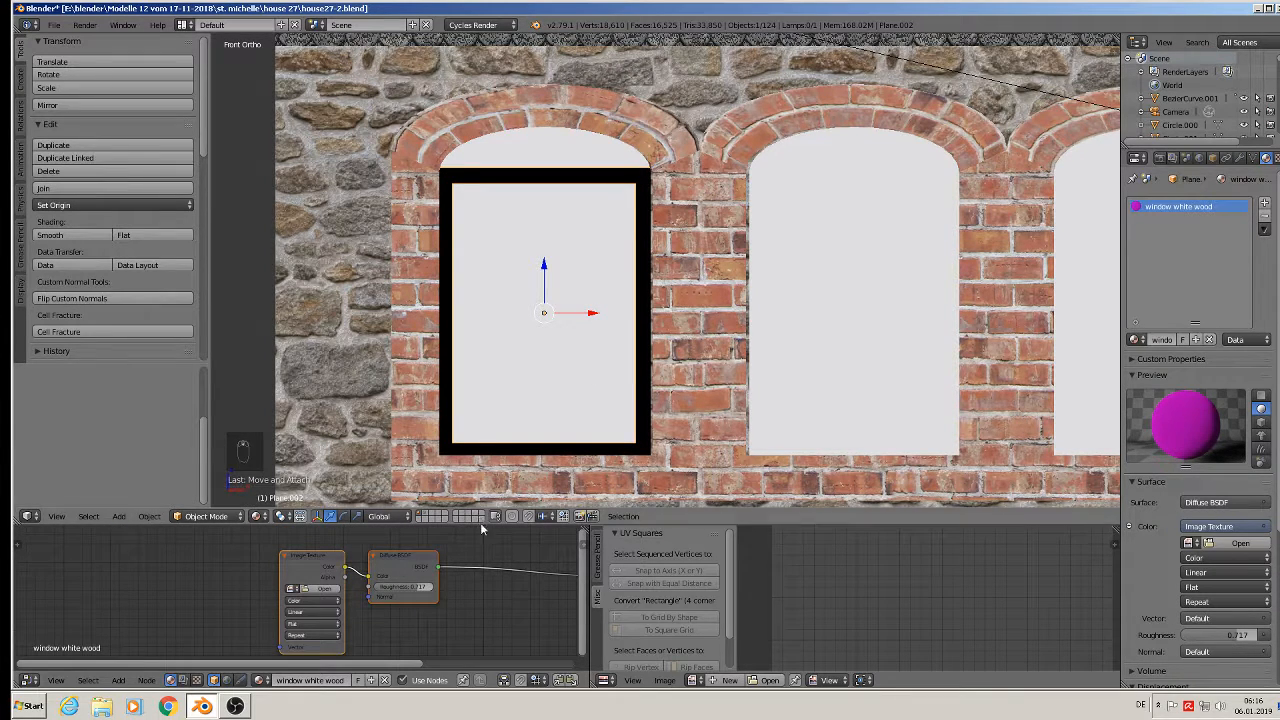
left_click_drag(482, 509, 460, 335)
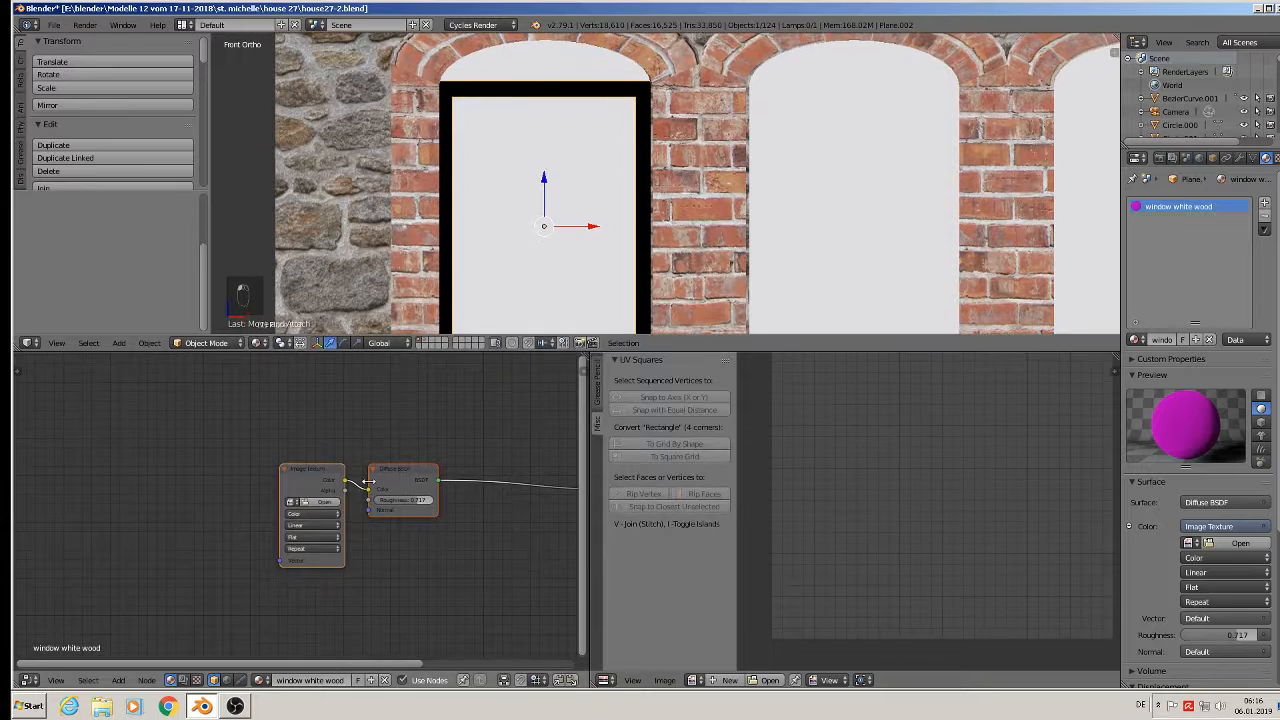
scroll(368, 483, "up", 2)
left_click_drag(366, 498, 302, 512)
middle_click_drag(409, 504, 535, 475)
scroll(335, 565, "down", 3)
middle_click_drag(192, 558, 300, 548)
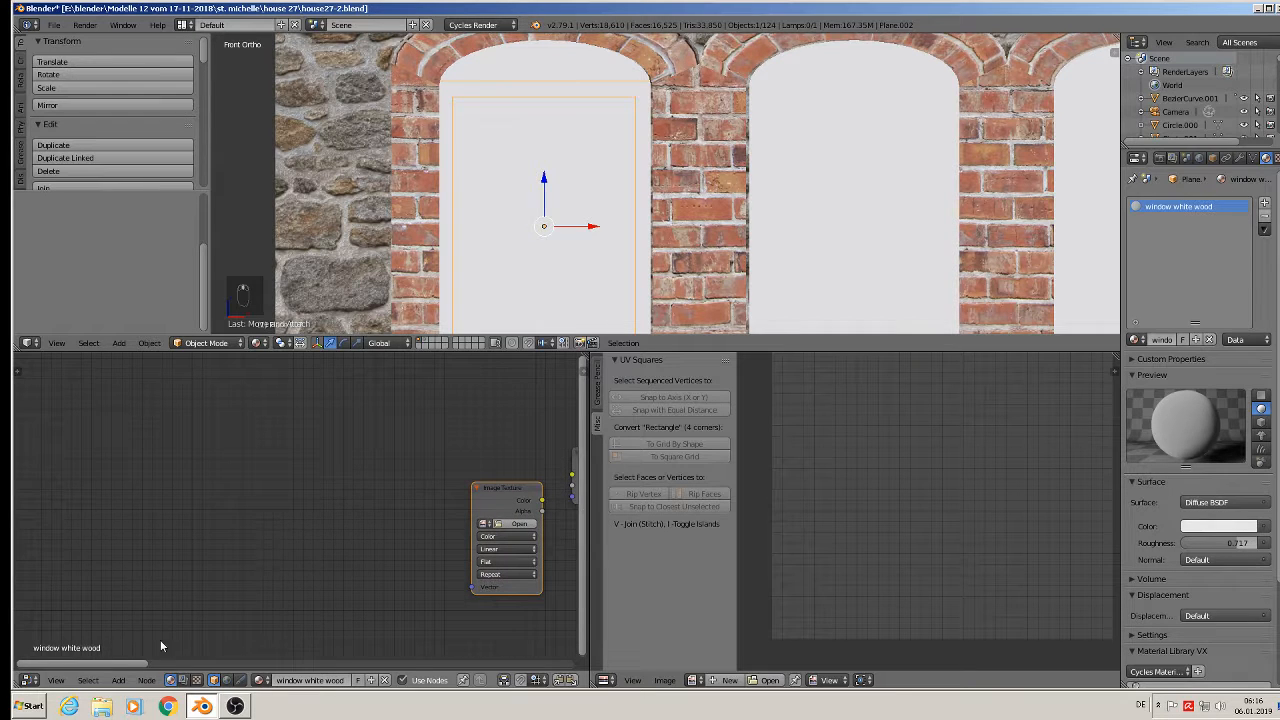
Add a Texture Coordinate node and a Mapping node ahead of the Image Texture node.
left_click(118, 680)
mouse_move(150, 651)
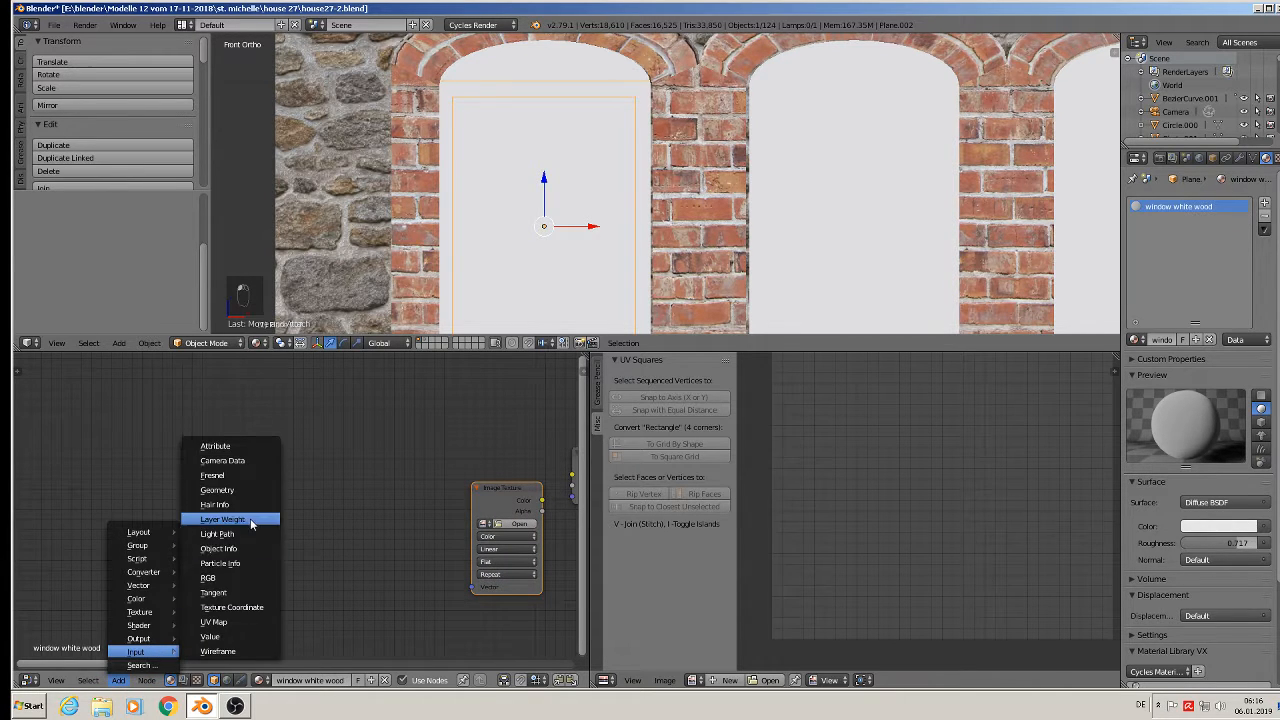
left_click(248, 607)
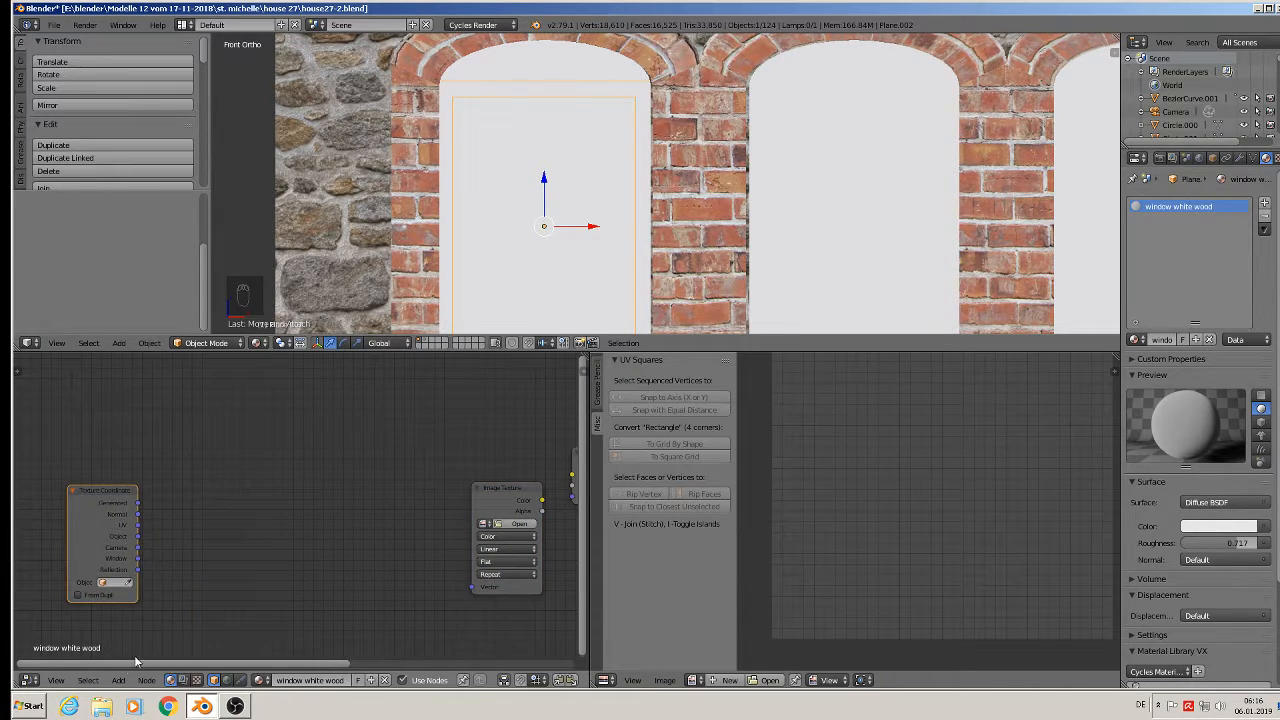
left_click(118, 680)
mouse_move(150, 585)
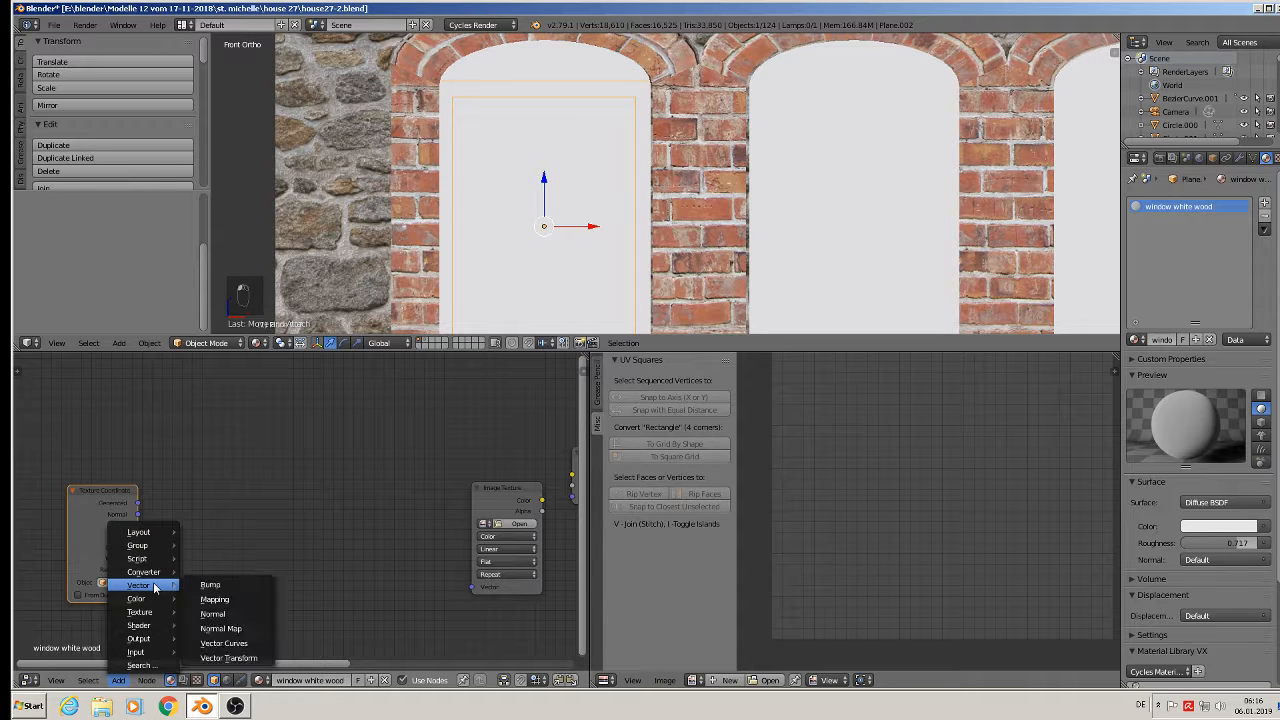
left_click(219, 598)
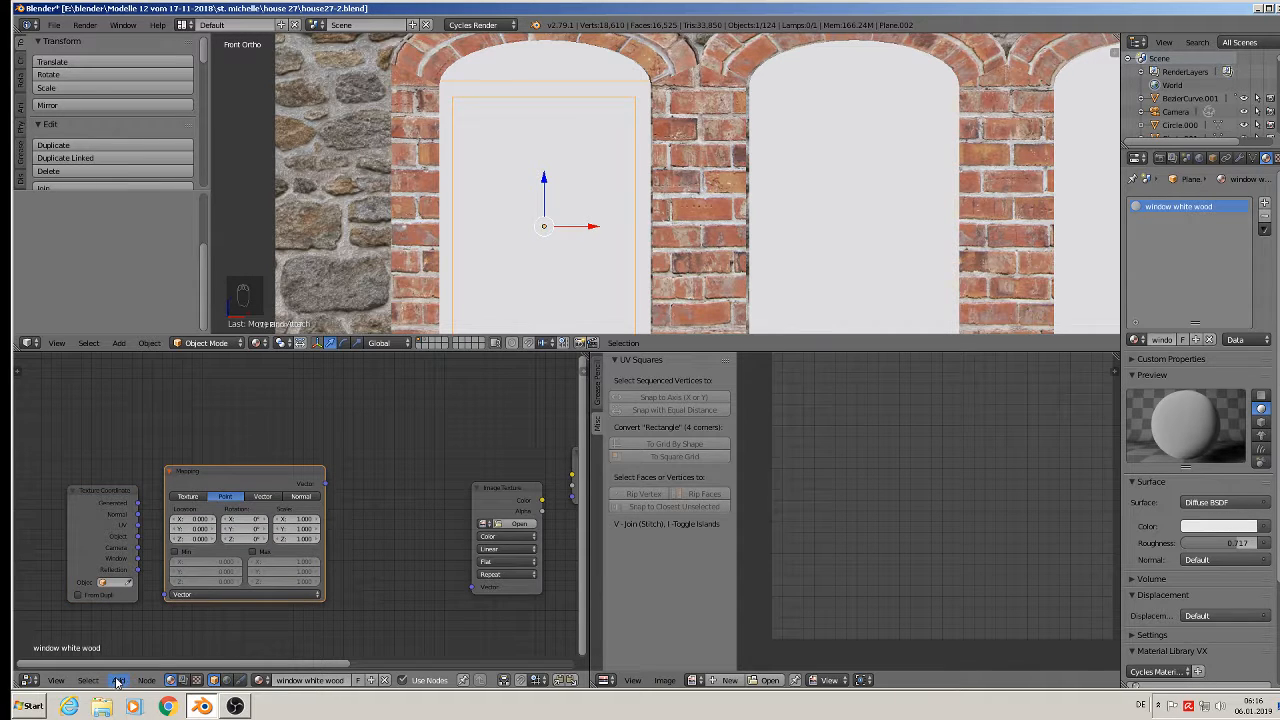
Move the Image Texture node beside the Mapping node and place a new Normal Map node between it and the Diffuse BSDF.
left_click_drag(512, 487, 386, 461)
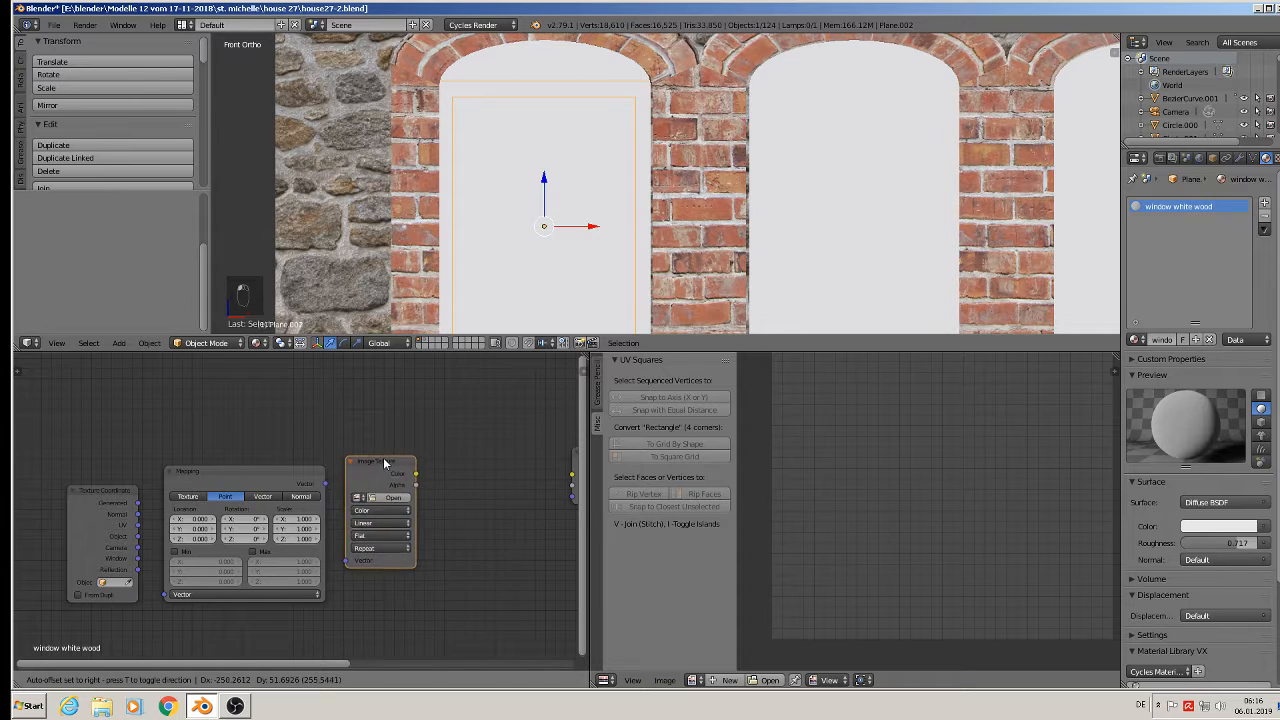
left_click(117, 680)
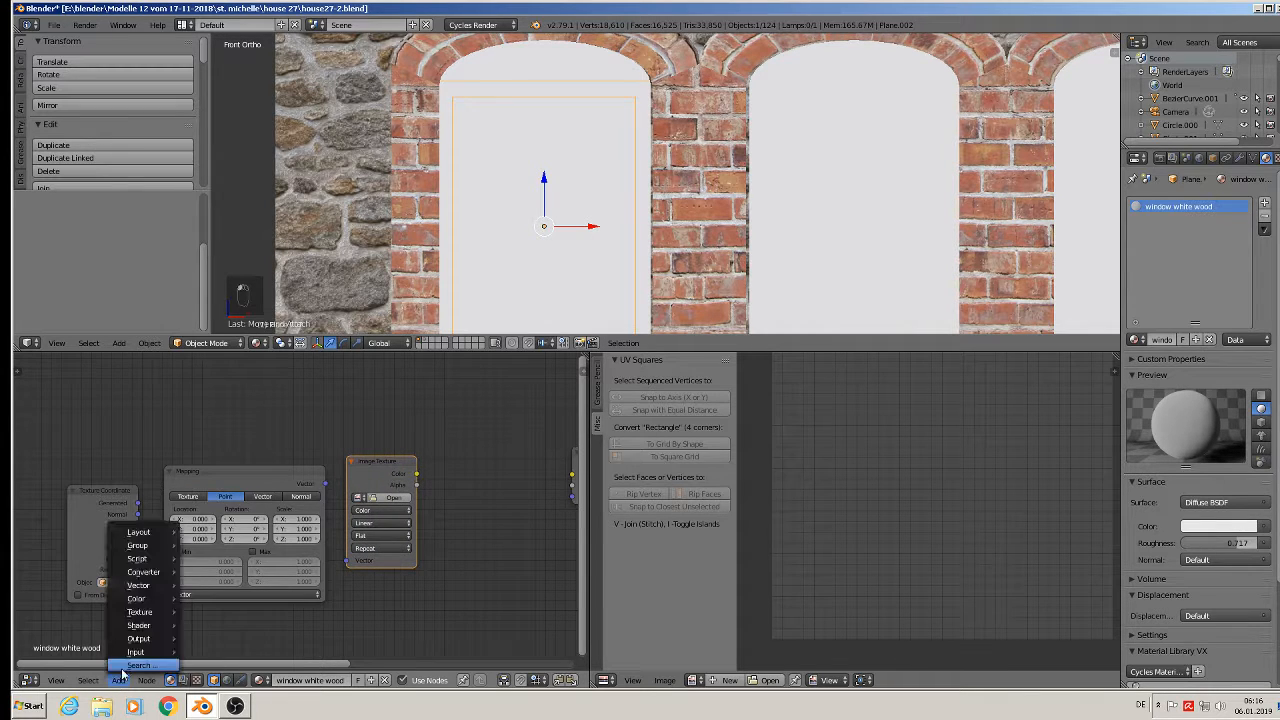
mouse_move(138, 586)
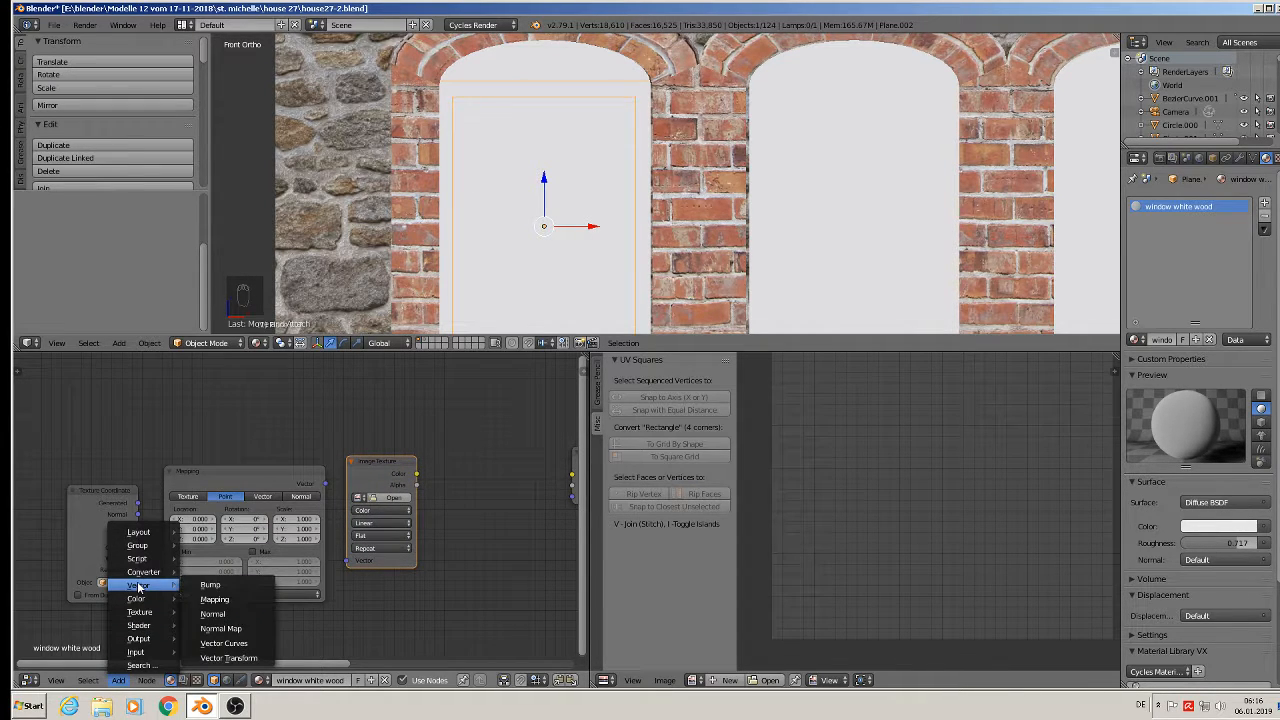
left_click(222, 628)
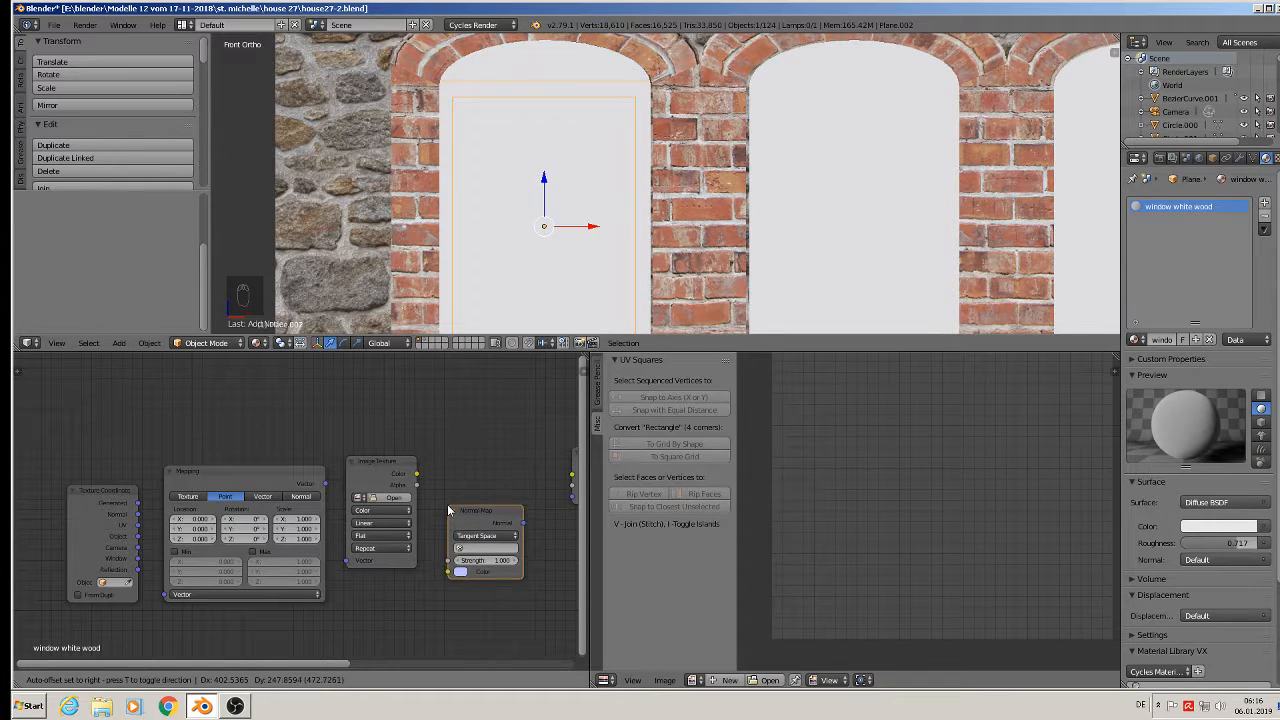
left_click(448, 480)
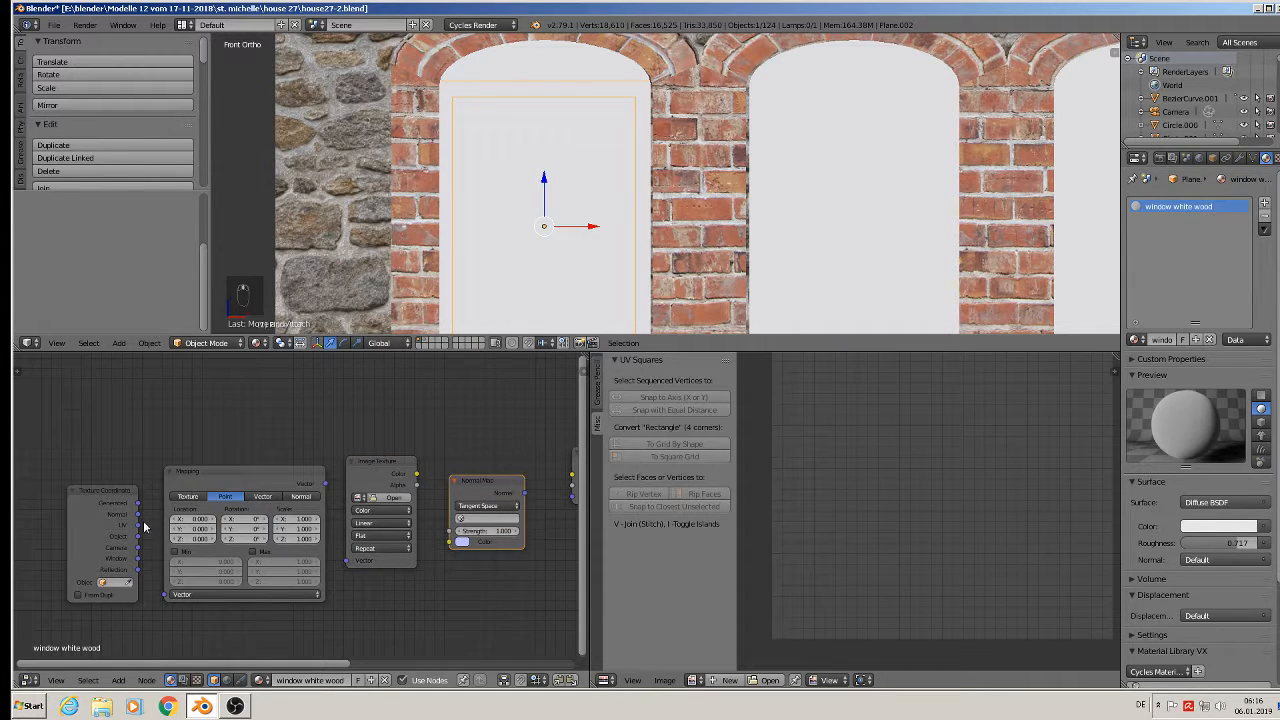
Link the Texture Coordinate UV output to the Mapping vector input and set the mapping type to Texture.
scroll(145, 527, "up", 4)
left_click_drag(225, 499, 271, 622)
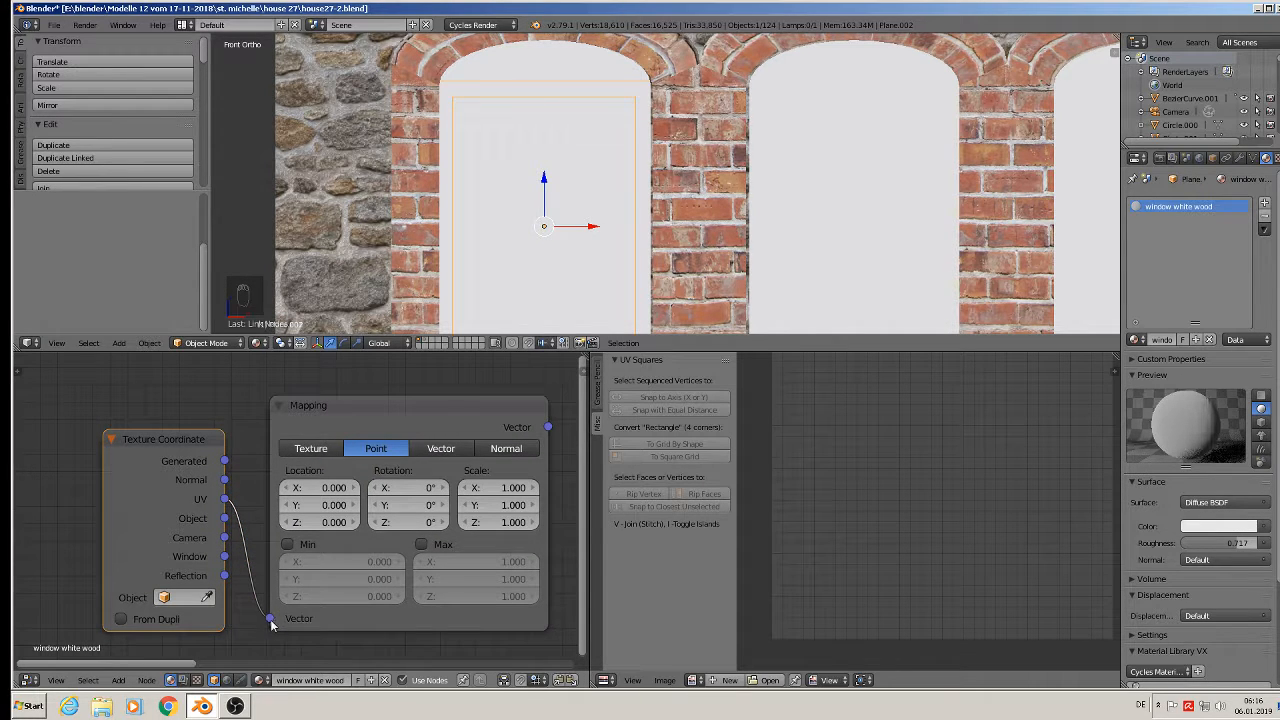
left_click(310, 448)
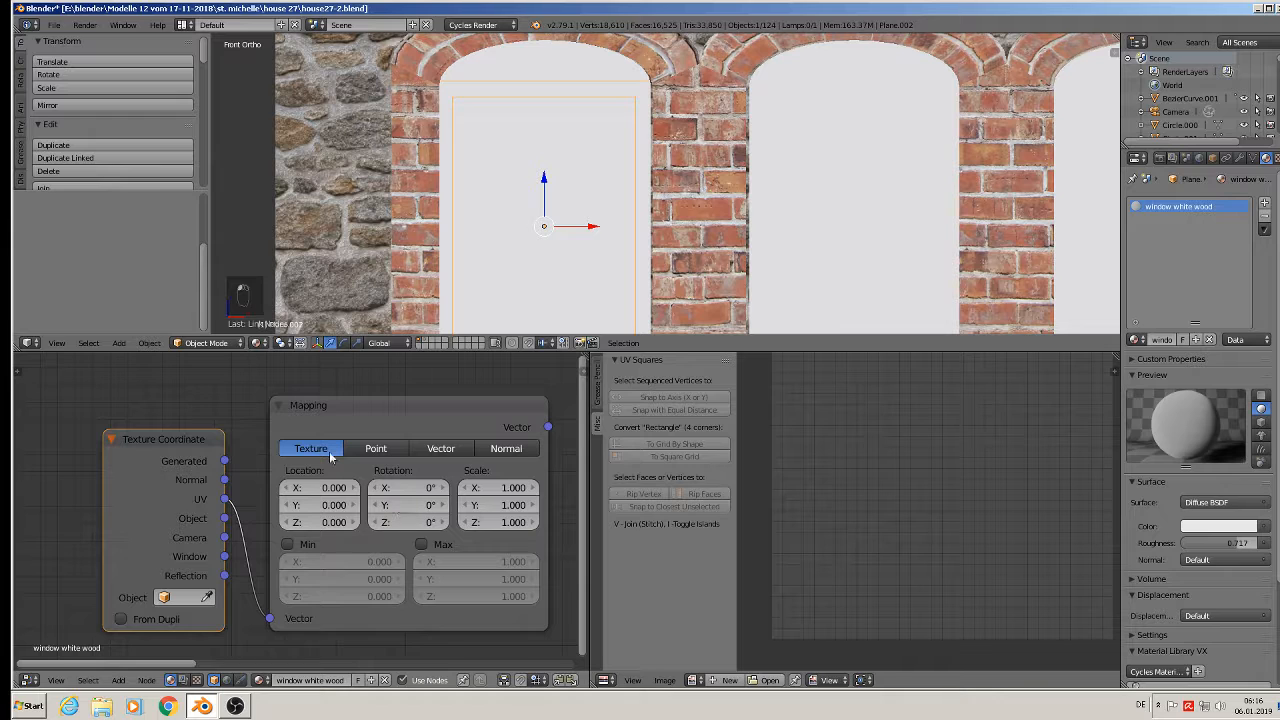
Link the Mapping vector to the Image Texture, and the Image Texture colour to the Normal Map colour.
middle_click_drag(478, 500, 190, 492)
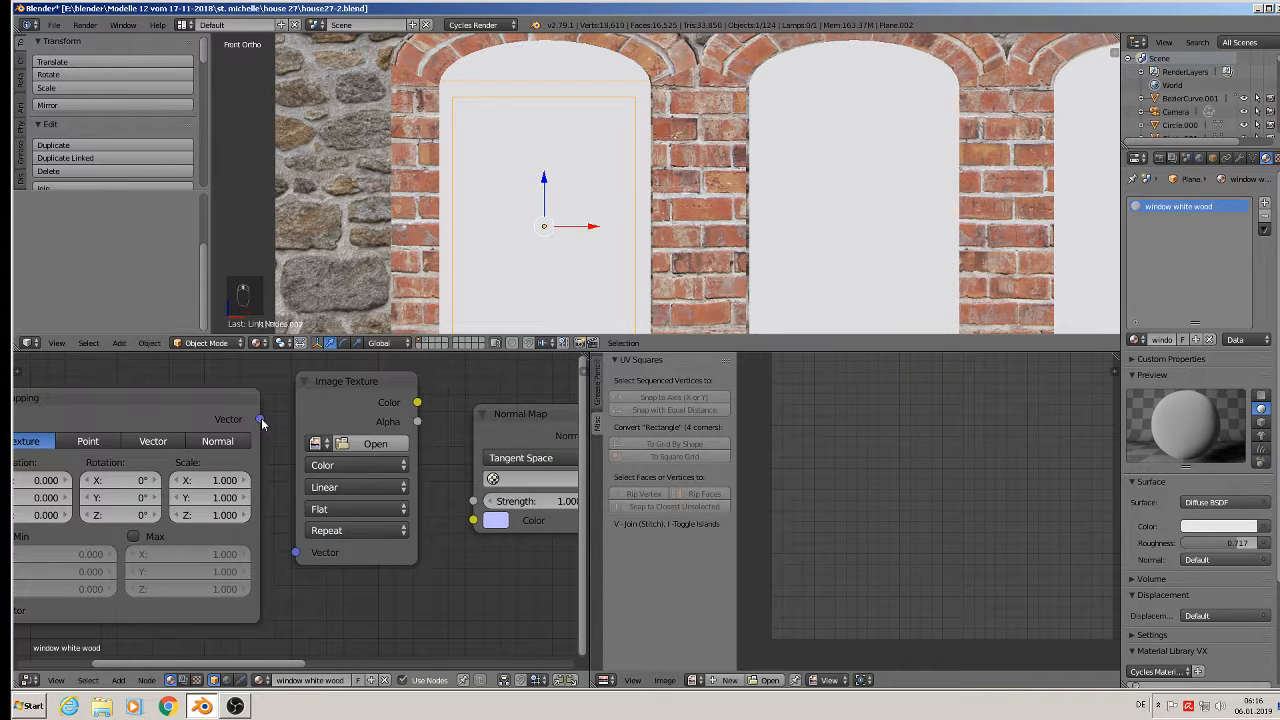
left_click_drag(260, 420, 296, 552)
middle_click_drag(395, 528, 238, 545)
left_click_drag(261, 421, 328, 540)
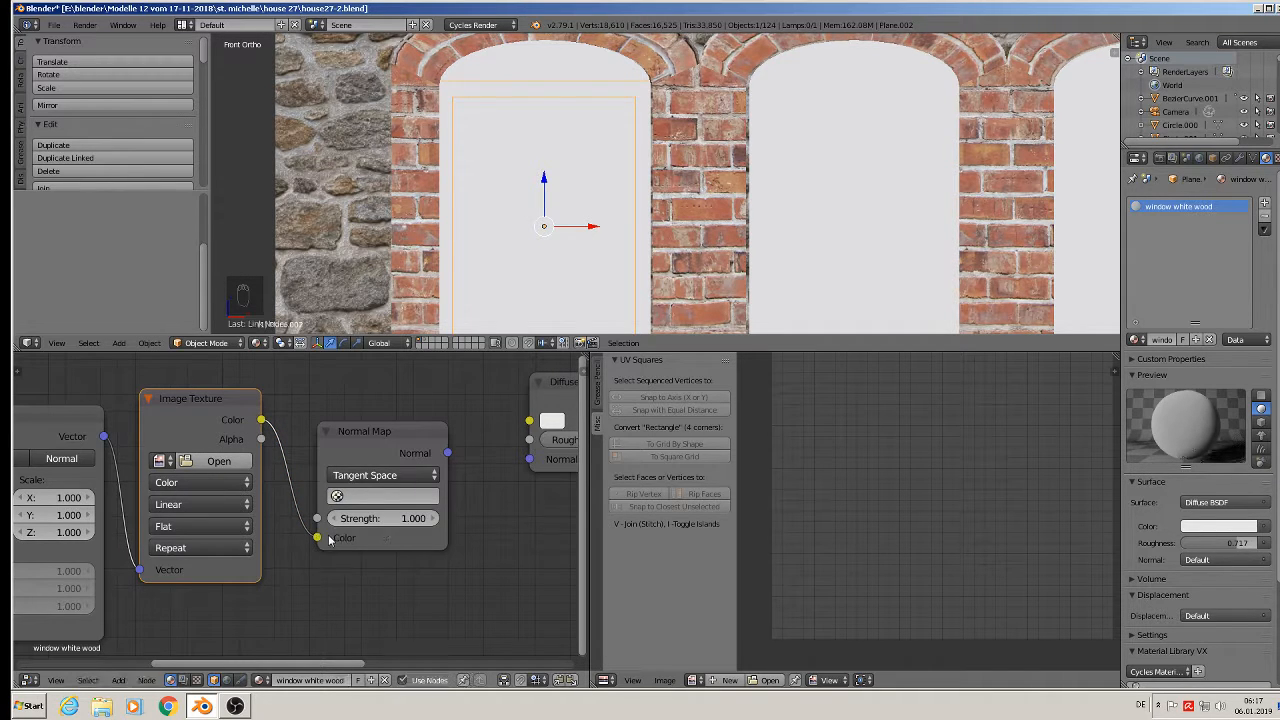
Unwrap all faces of the window frame mesh to give it a UV map.
left_click(363, 496)
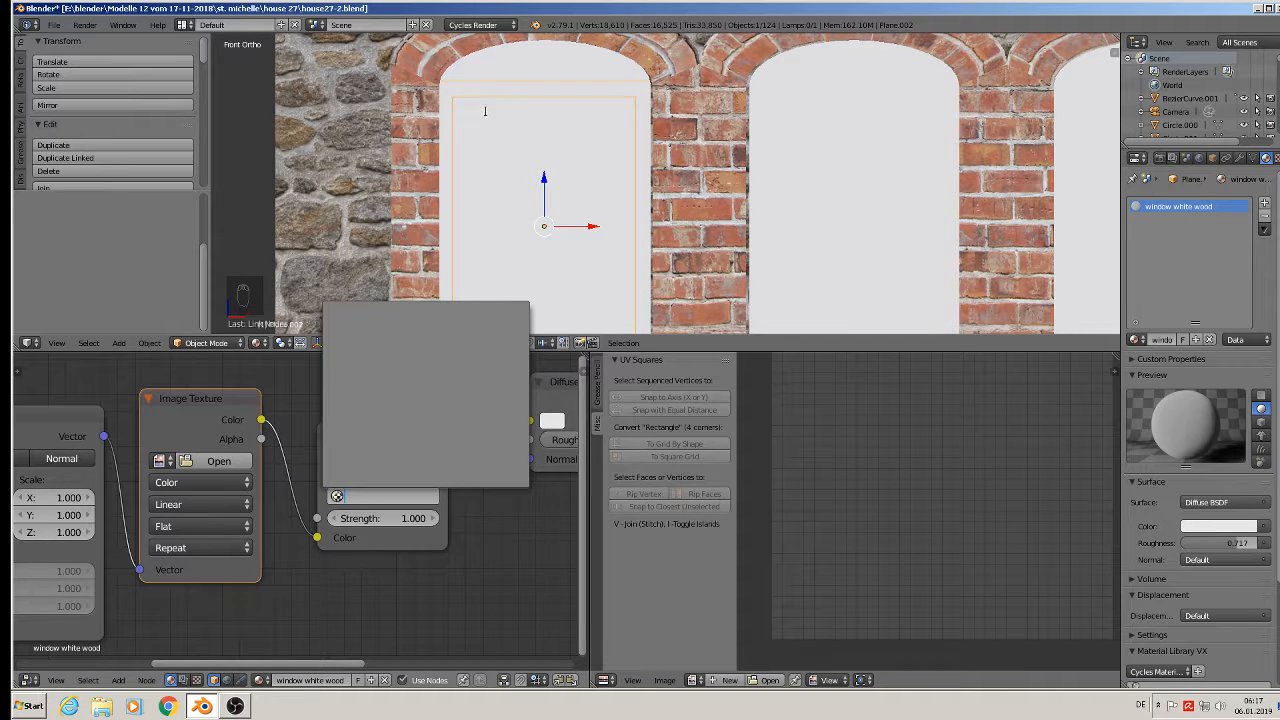
key("Tab")
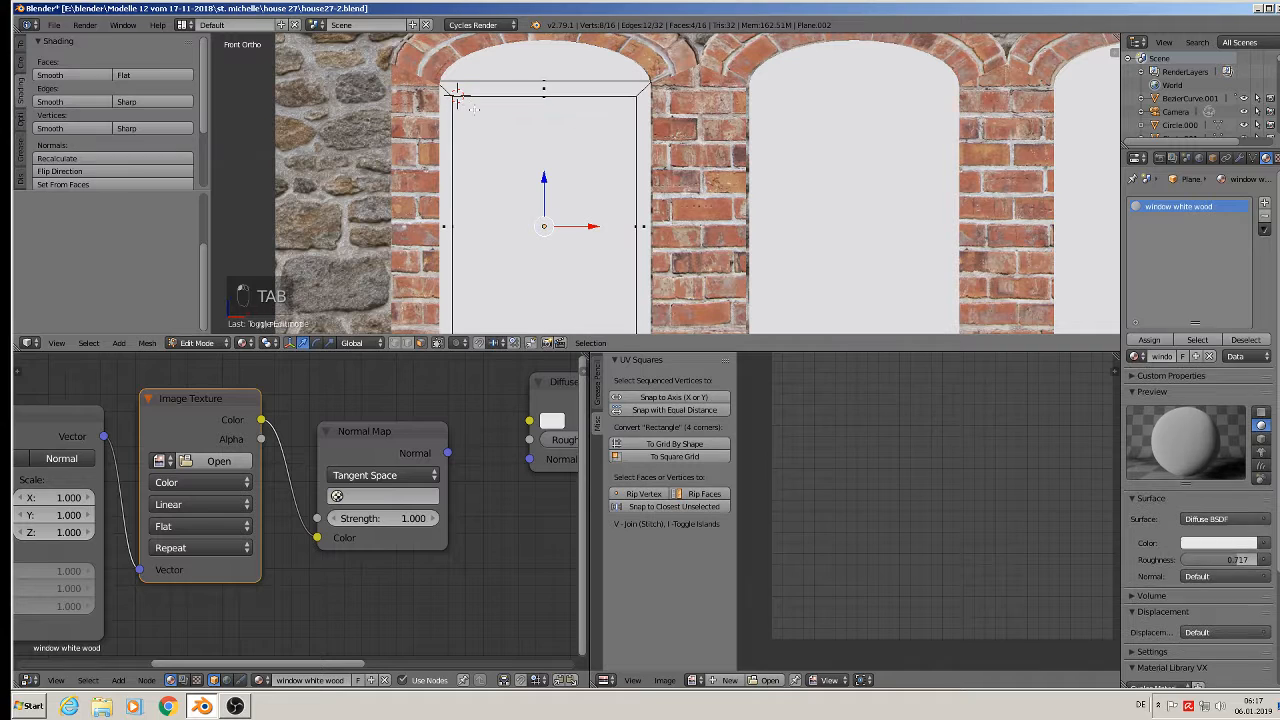
key("a")
key("a")
key("a")
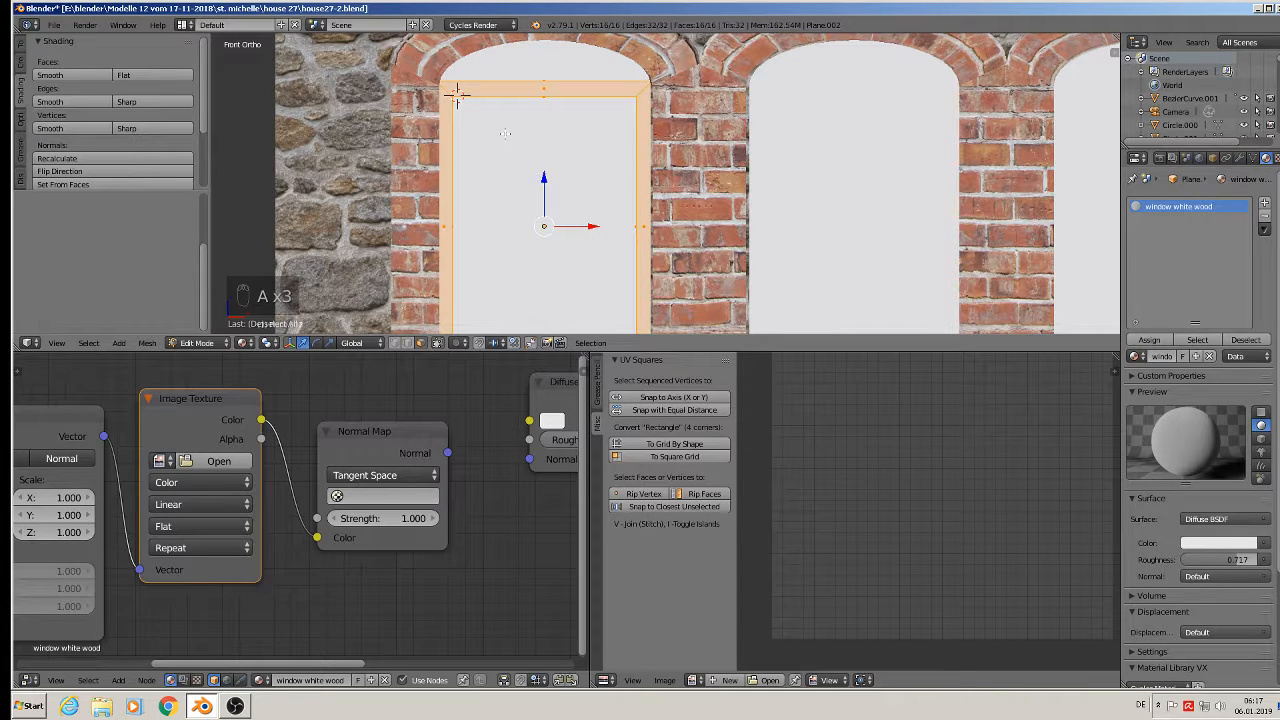
key("u")
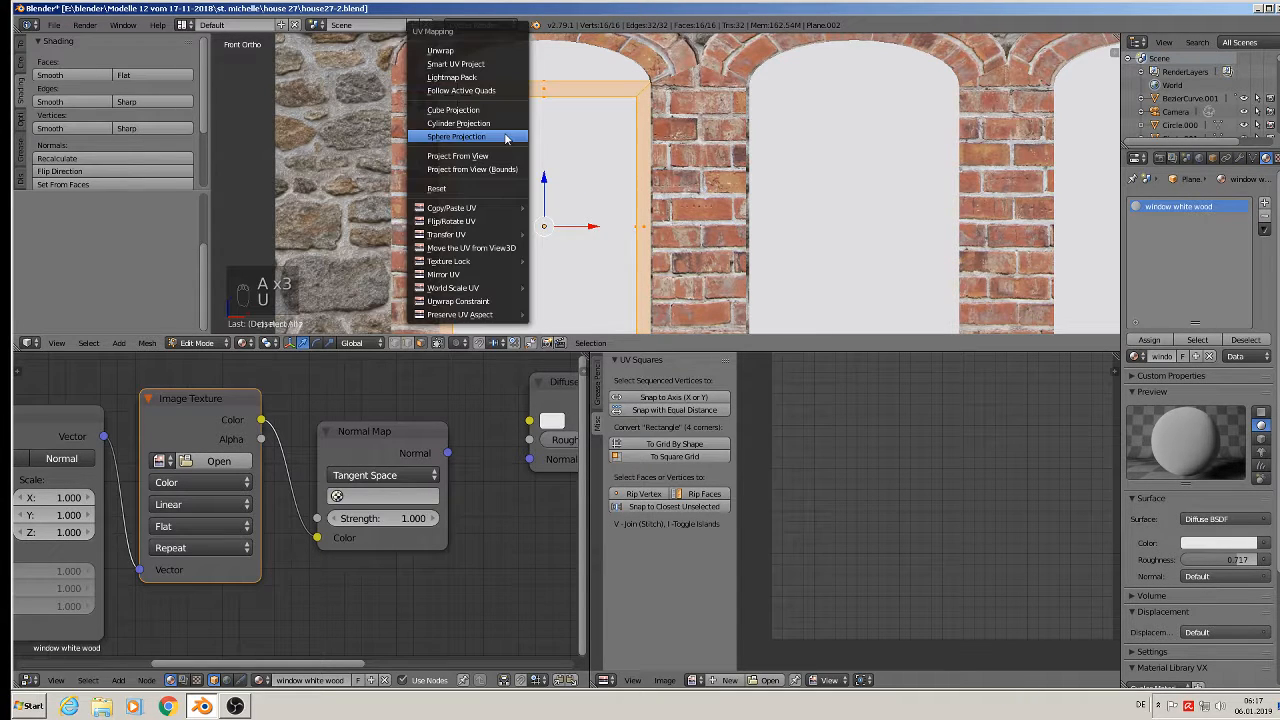
left_click(505, 55)
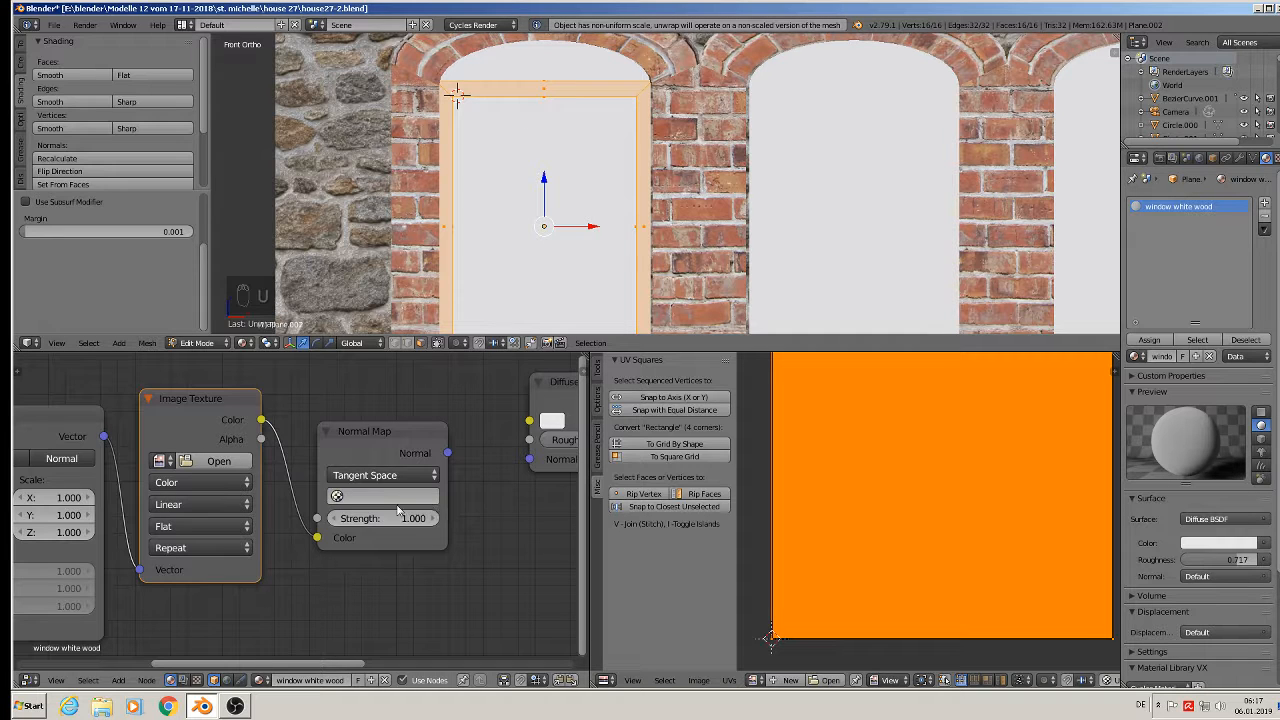
Assign UVMap to the Normal Map node and link its Normal output to the Diffuse BSDF normal input.
left_click(362, 497)
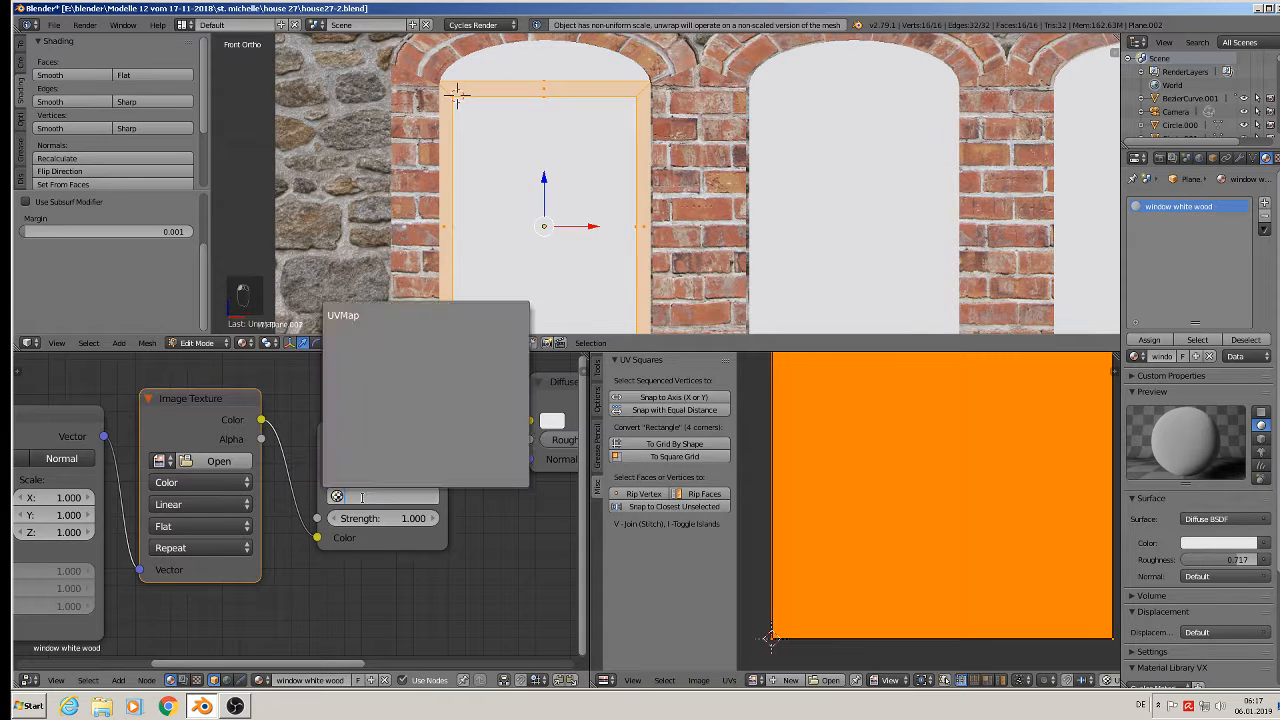
left_click(350, 314)
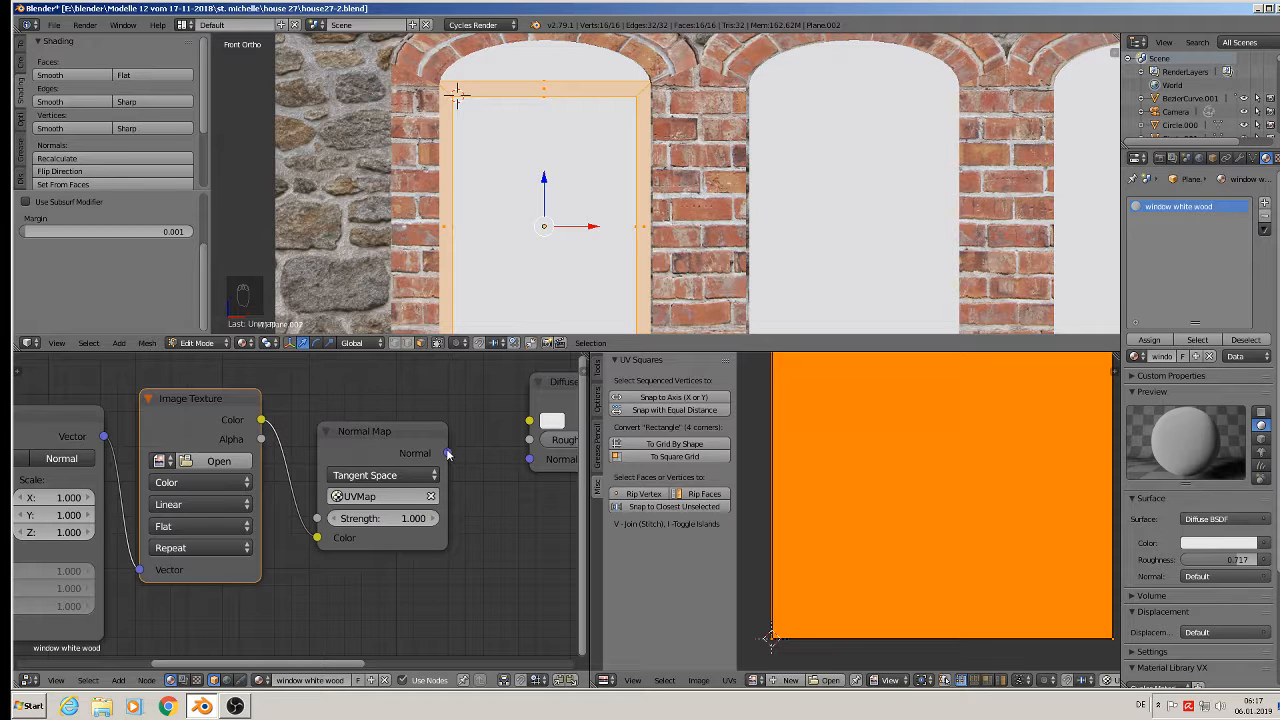
left_click_drag(447, 454, 537, 467)
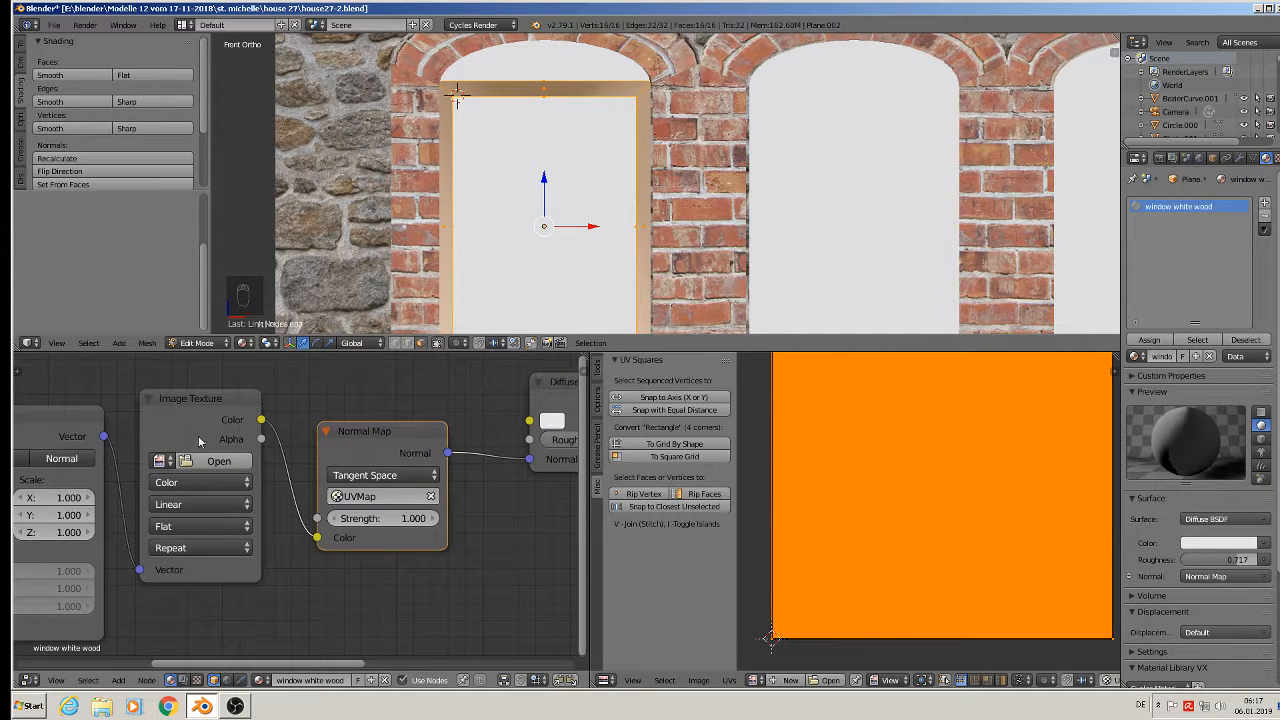
Load lackiertes Holz.png from the textur folder into the Image Texture node.
left_click(219, 461)
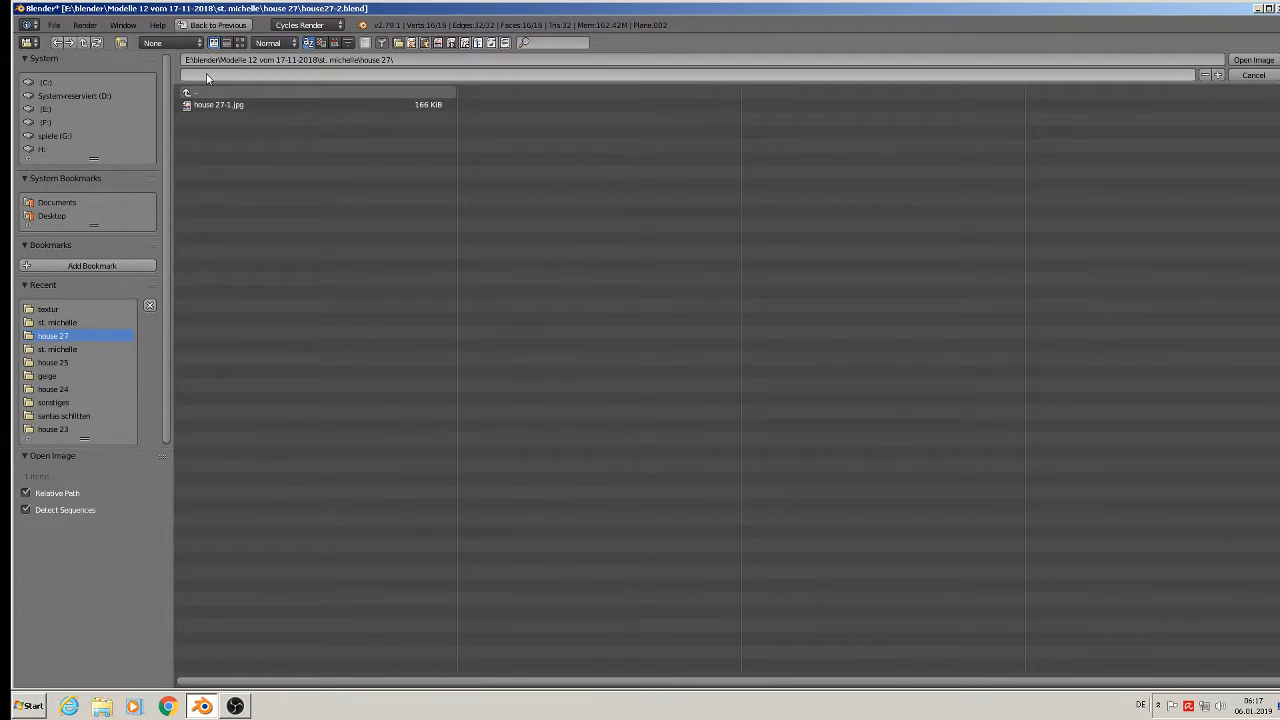
left_click(50, 310)
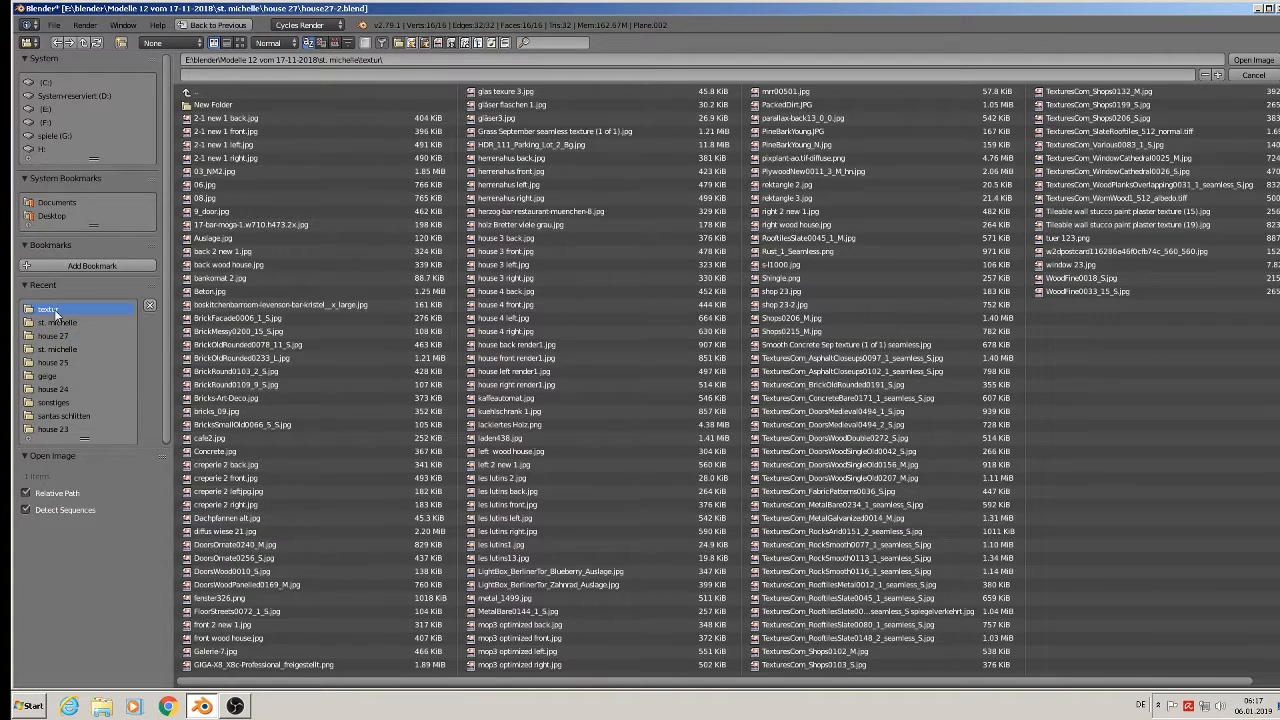
left_click(241, 42)
scroll(1104, 298, "down", 5)
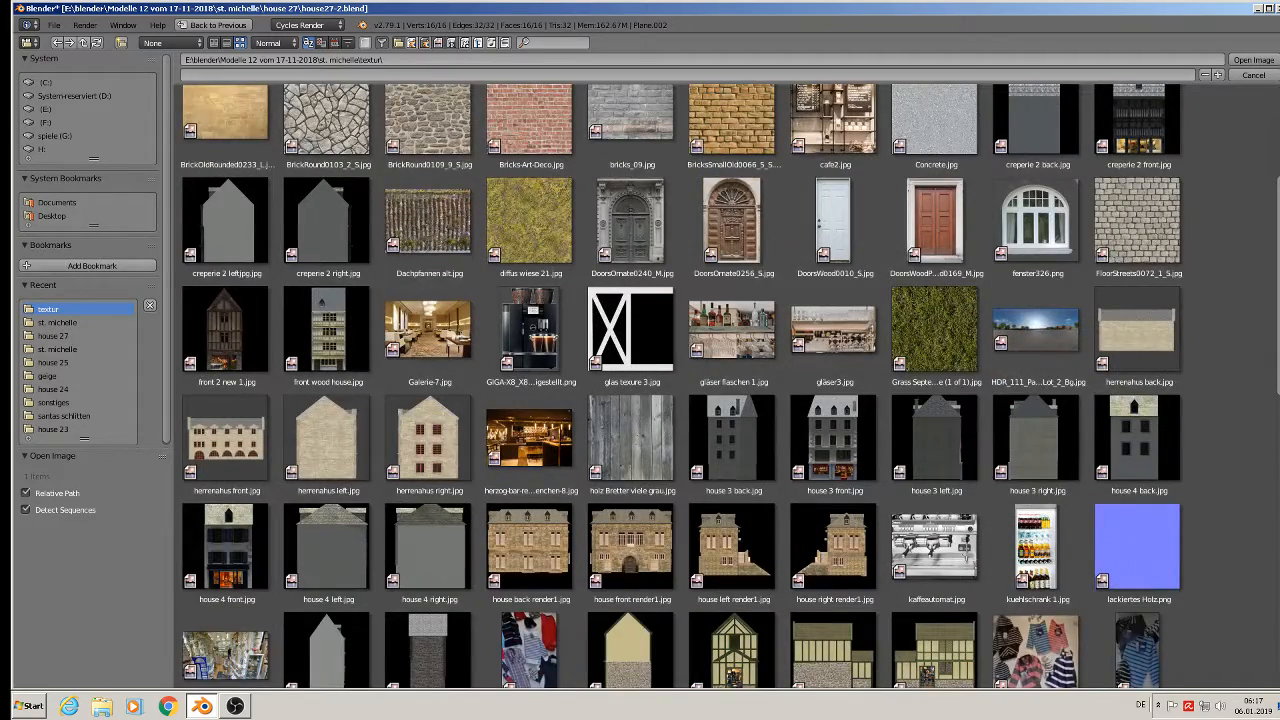
left_click(1153, 578)
double_click(1153, 578)
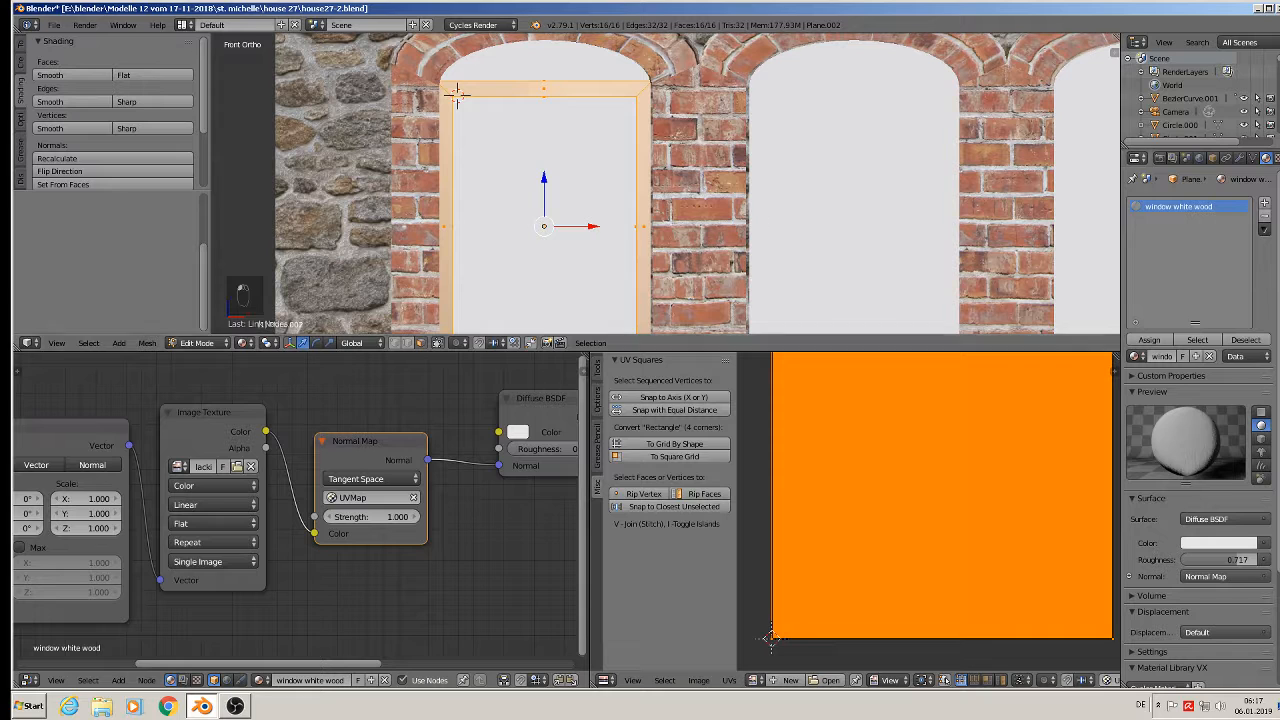
scroll(456, 93, "up", 10)
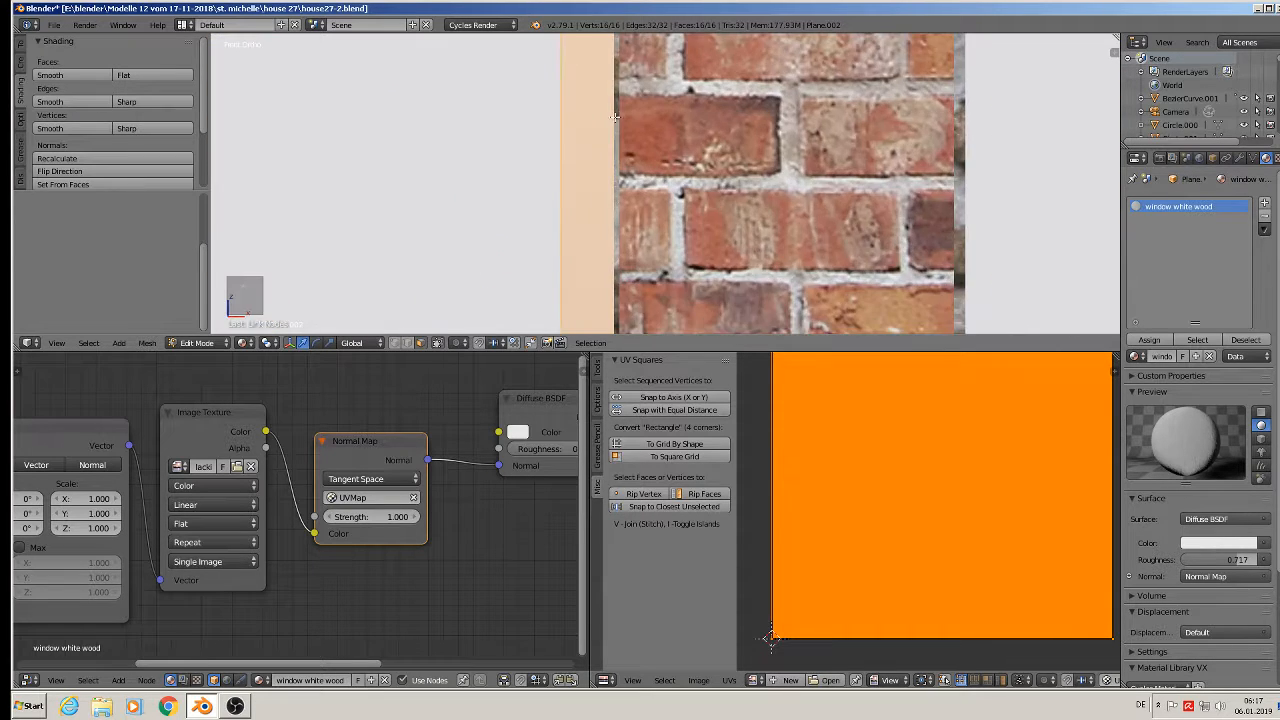
Reduce the Normal Map node's strength to 0.600 for a subtler wood grain on the window frame.
scroll(600, 123, "up", 4)
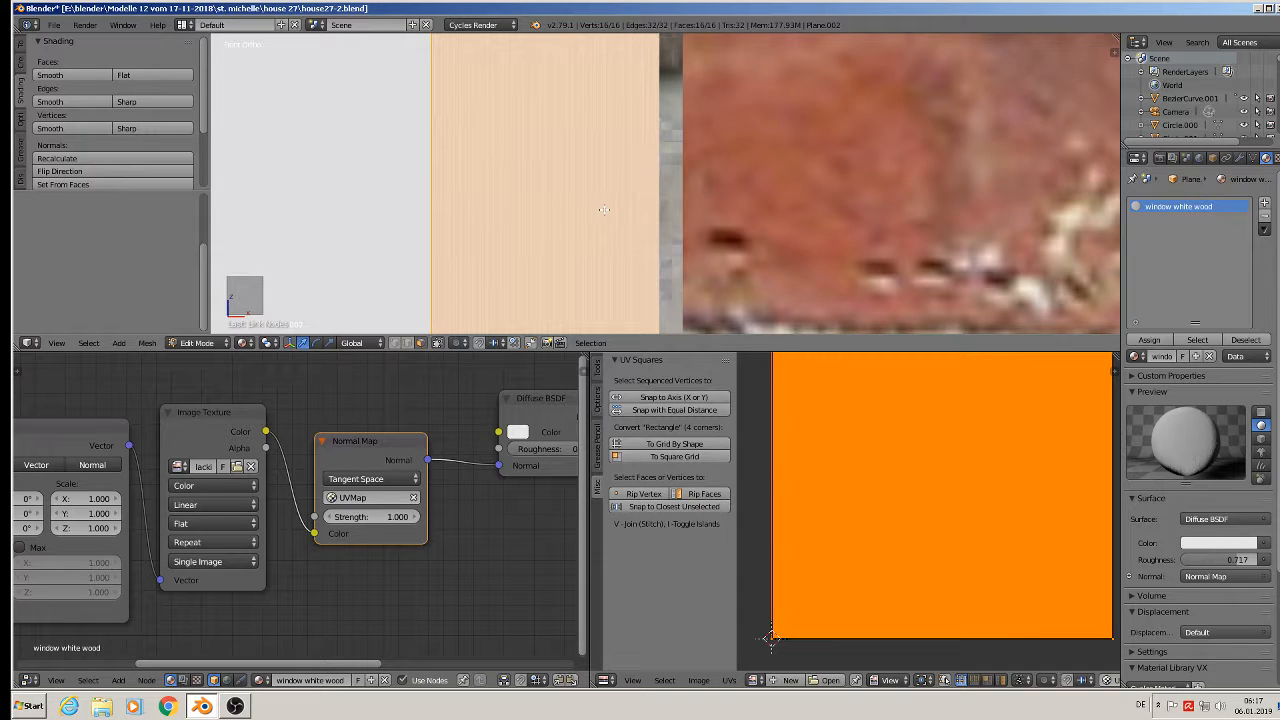
scroll(603, 210, "up", 2)
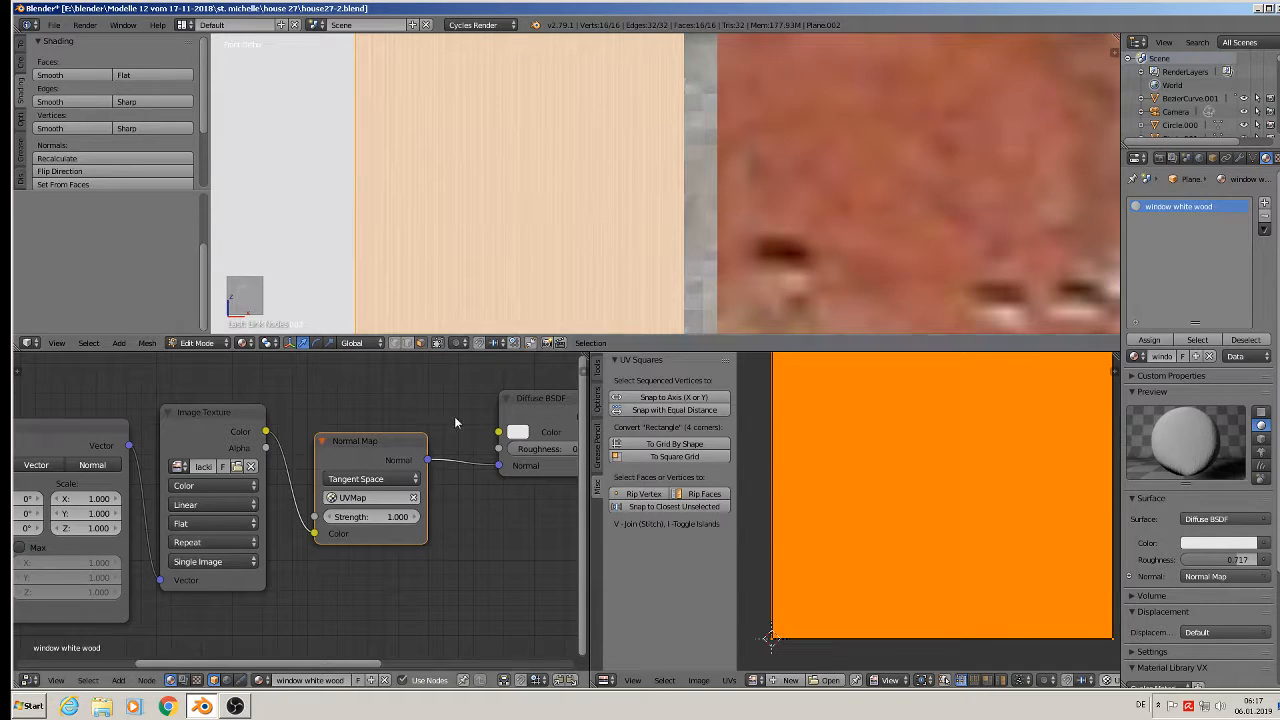
mouse_move(340, 517)
left_mouse_down()
mouse_move(310, 517)
mouse_move(330, 524)
left_mouse_up()
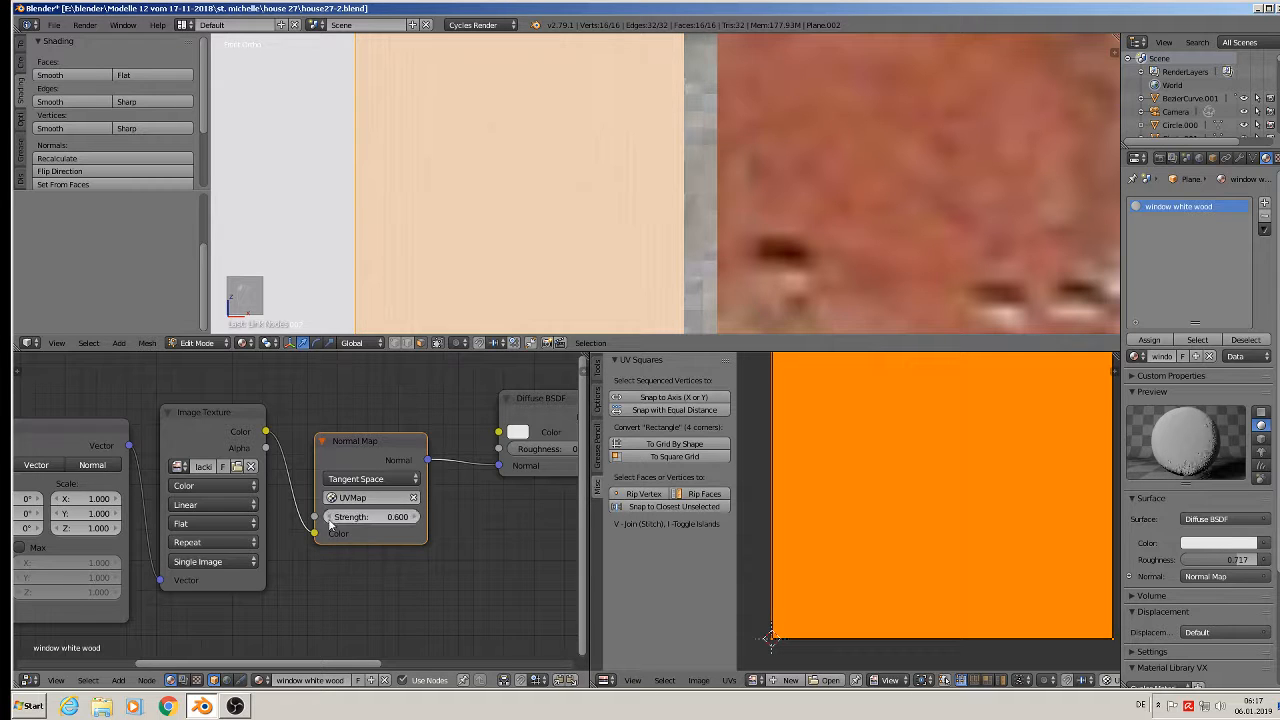
scroll(506, 126, "down", 8)
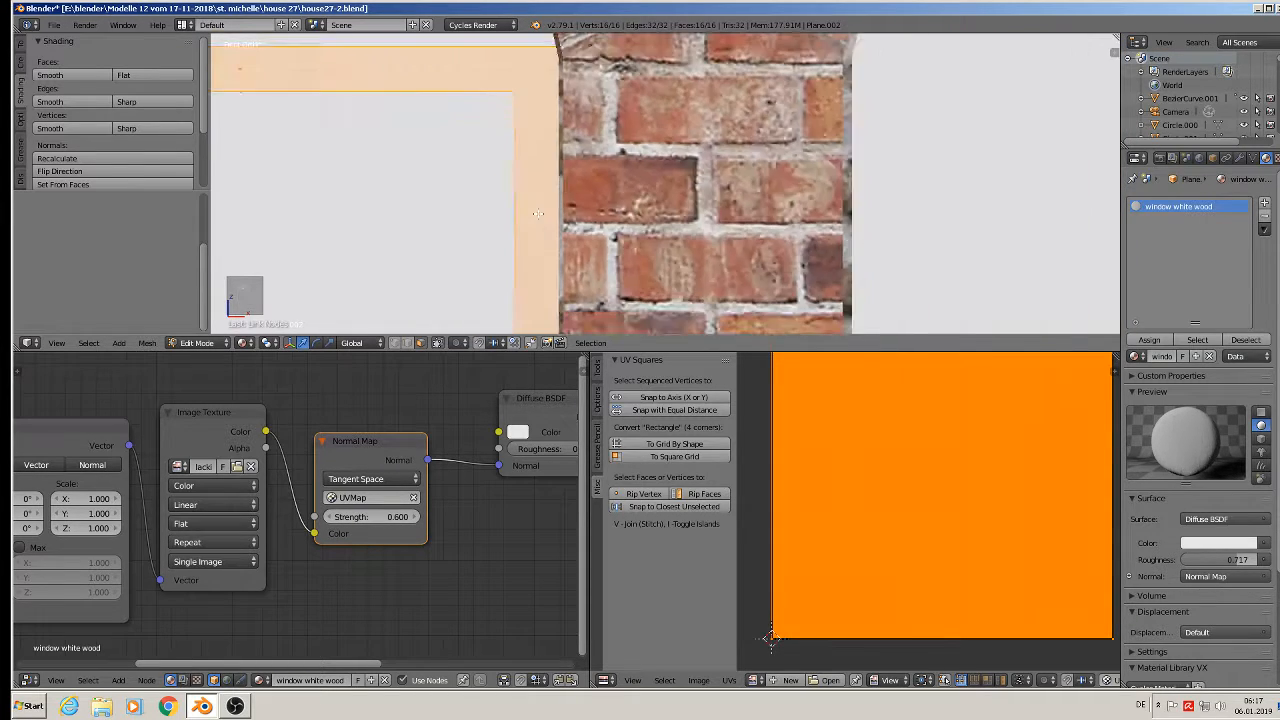
Leave mesh editing and move the Material Output node closer to the Diffuse BSDF node.
key("Tab")
scroll(518, 238, "down", 2)
middle_click_drag(514, 238, 591, 101, "shift")
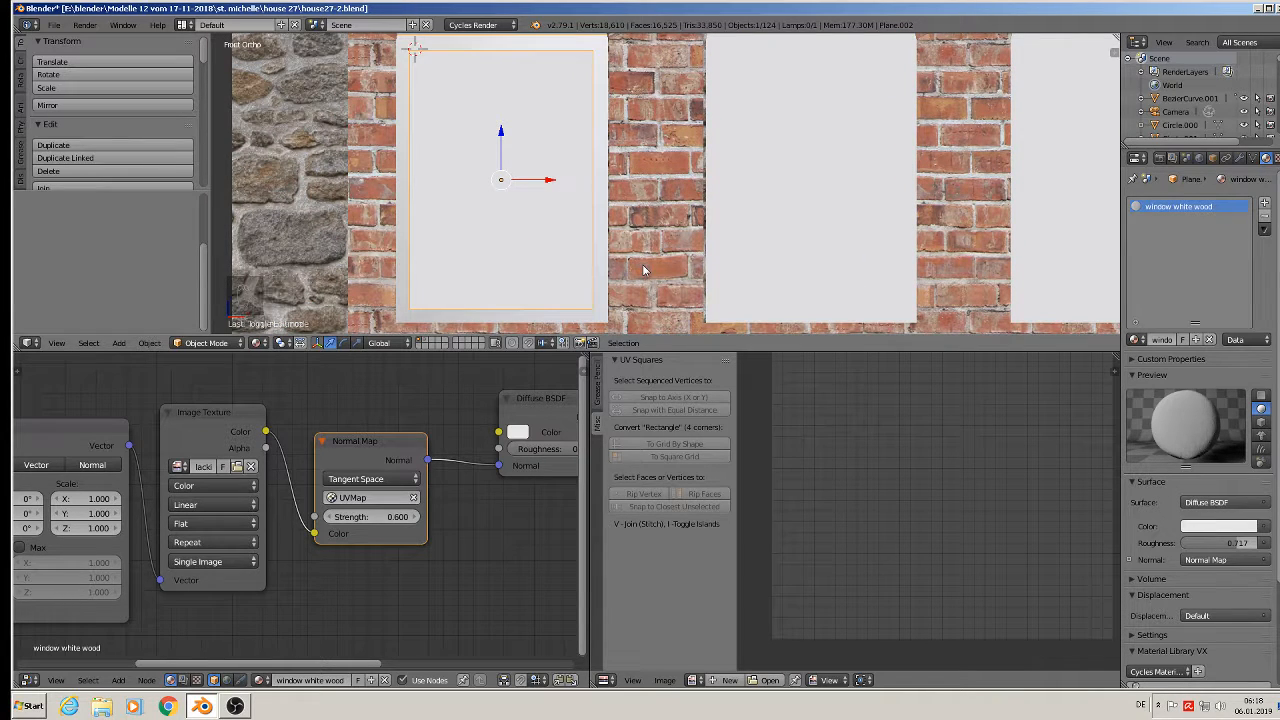
middle_click_drag(472, 528, 324, 535)
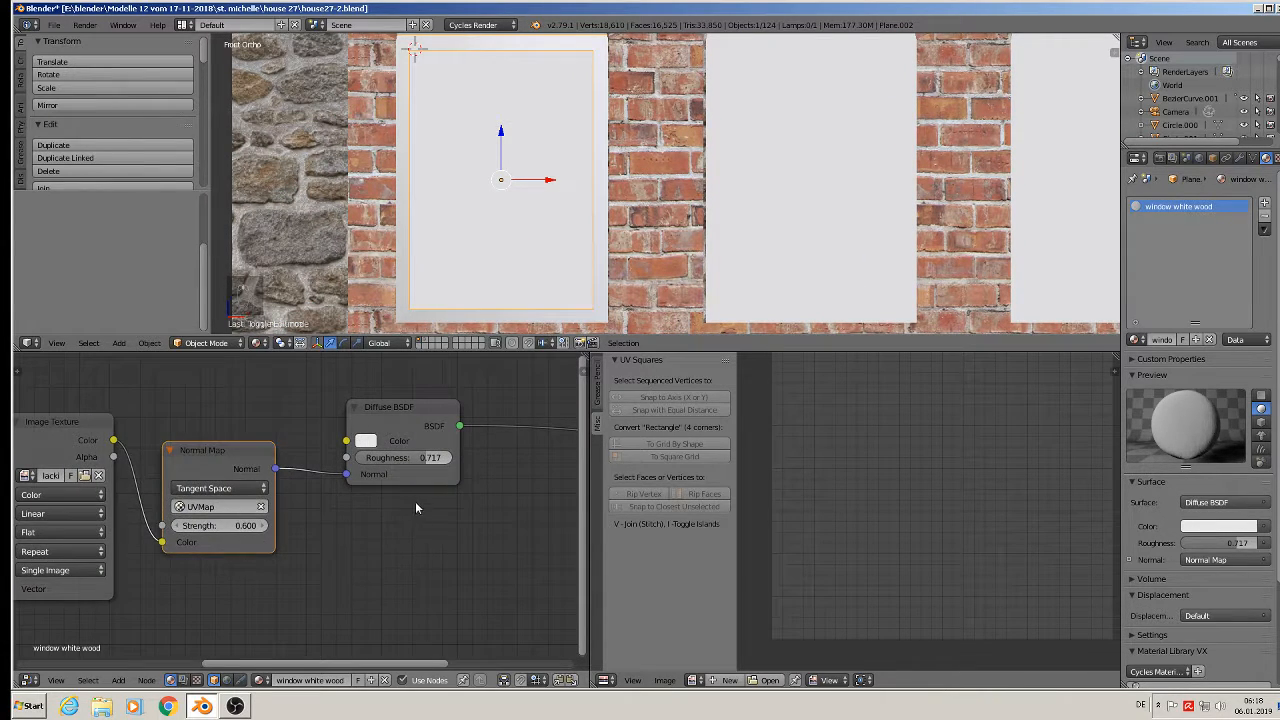
scroll(423, 494, "down", 2)
middle_click_drag(502, 479, 263, 512)
left_click_drag(505, 478, 344, 459)
middle_click_drag(317, 521, 511, 514)
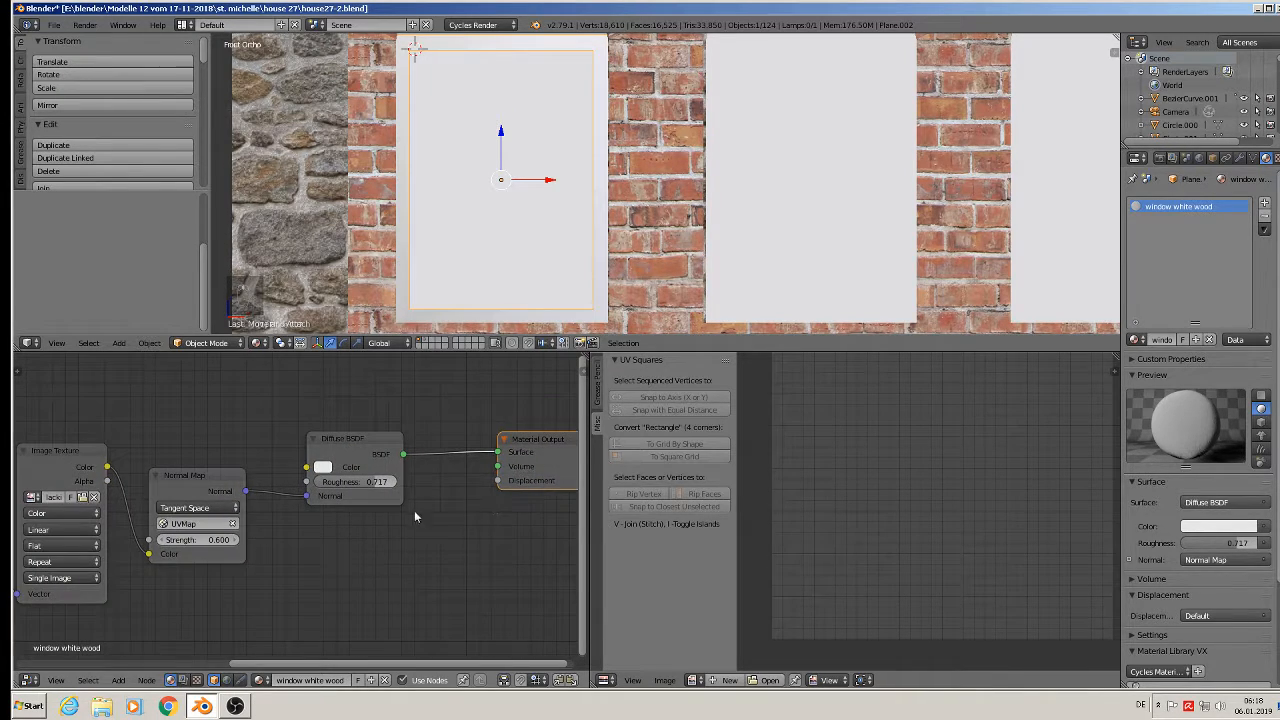
middle_click_drag(415, 515, 449, 473)
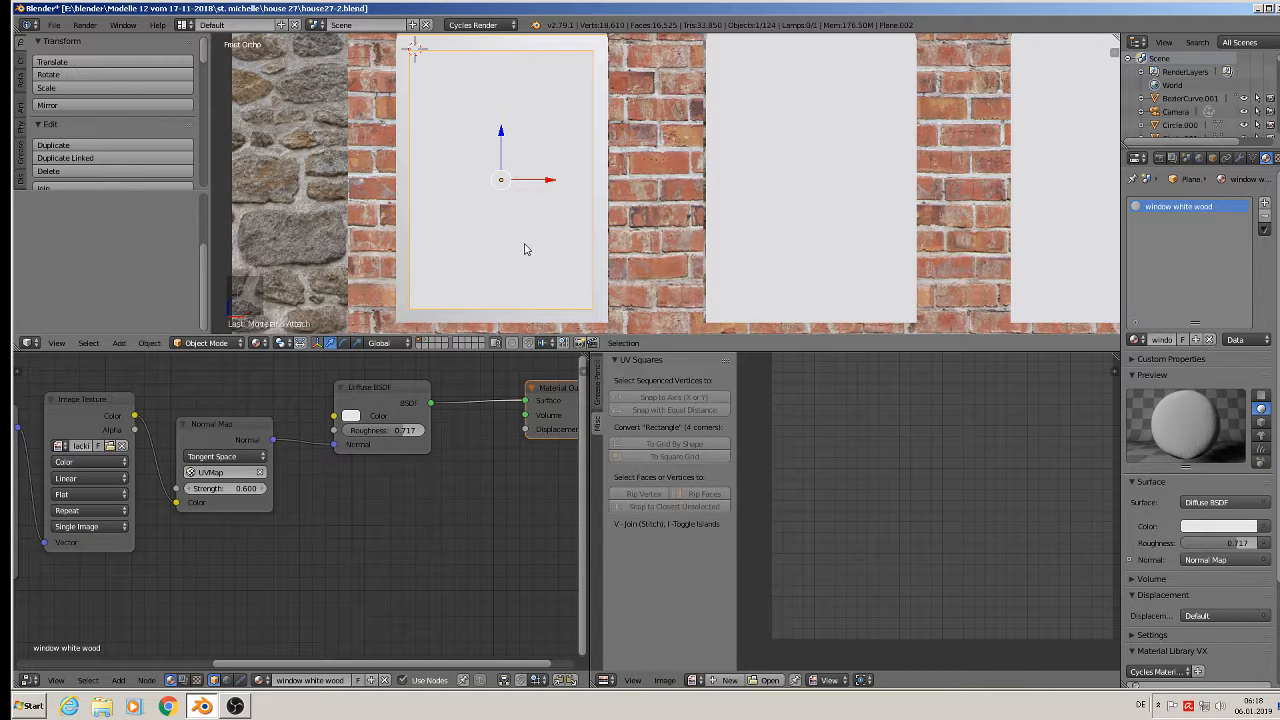
Scale the first window frame's UV layout down to about 0.14 and check the wood grain on the frame.
scroll(576, 147, "up", 3)
key("Tab")
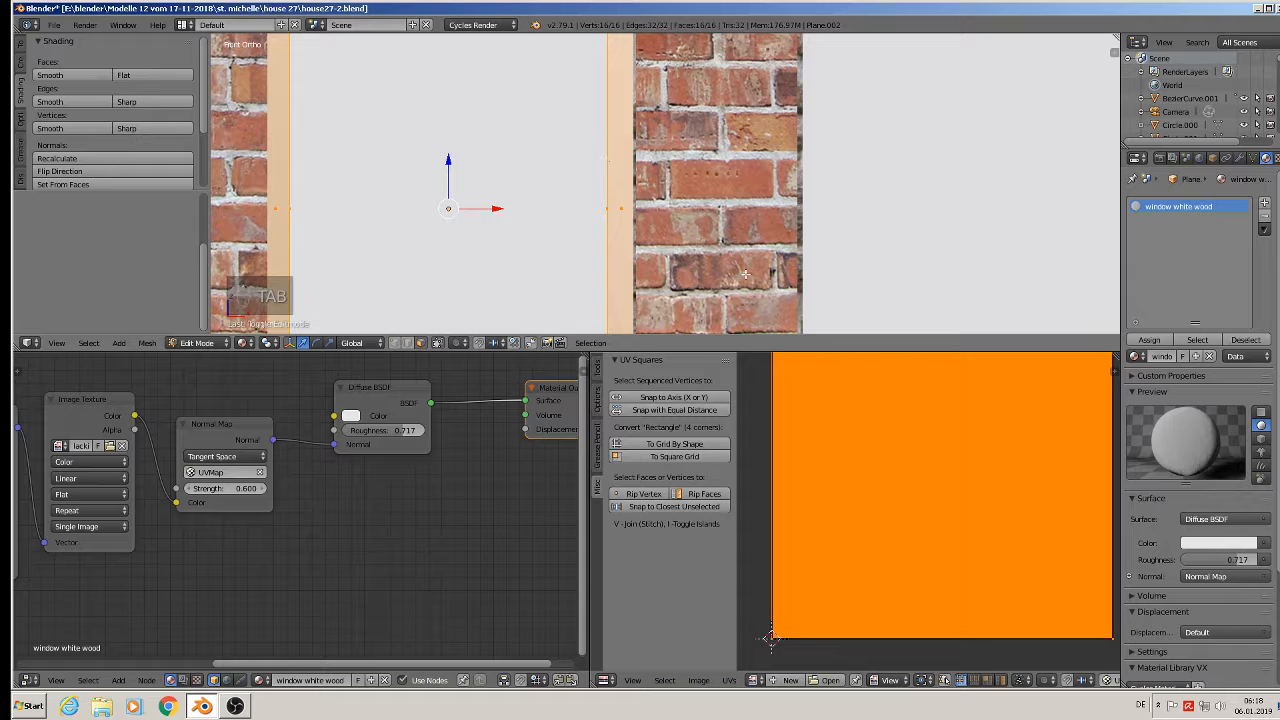
key("s")
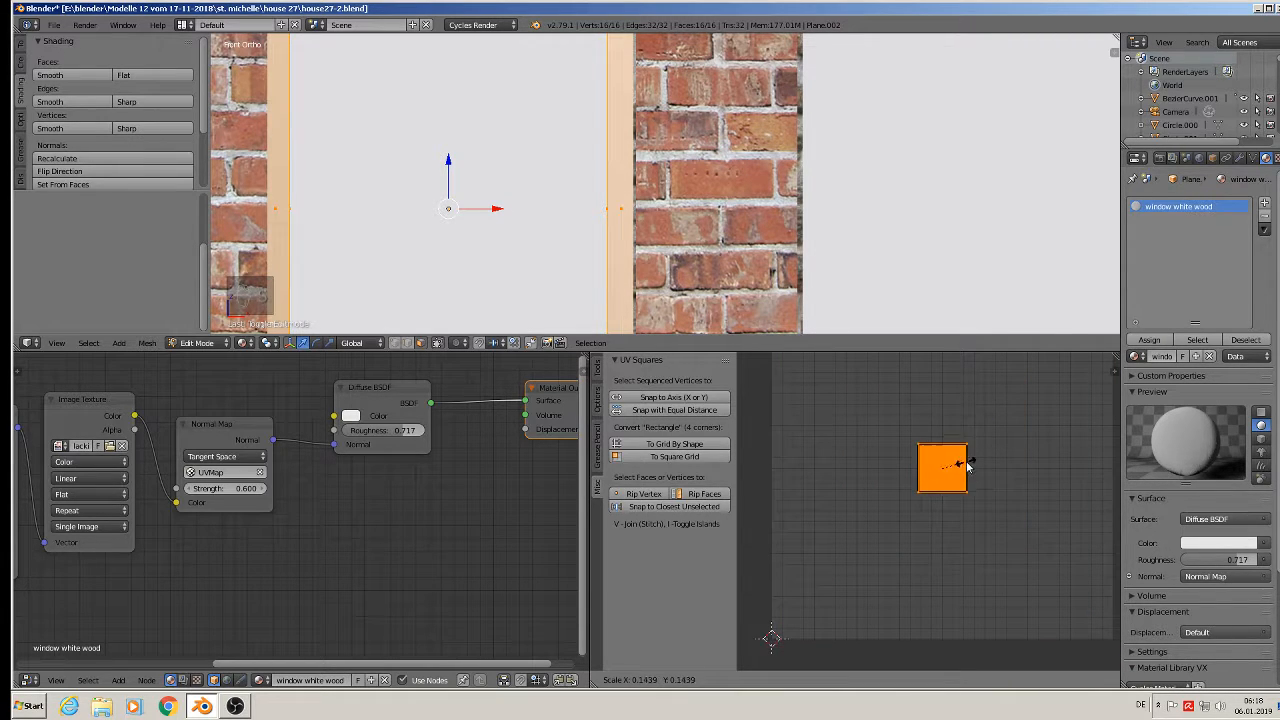
left_click(966, 465)
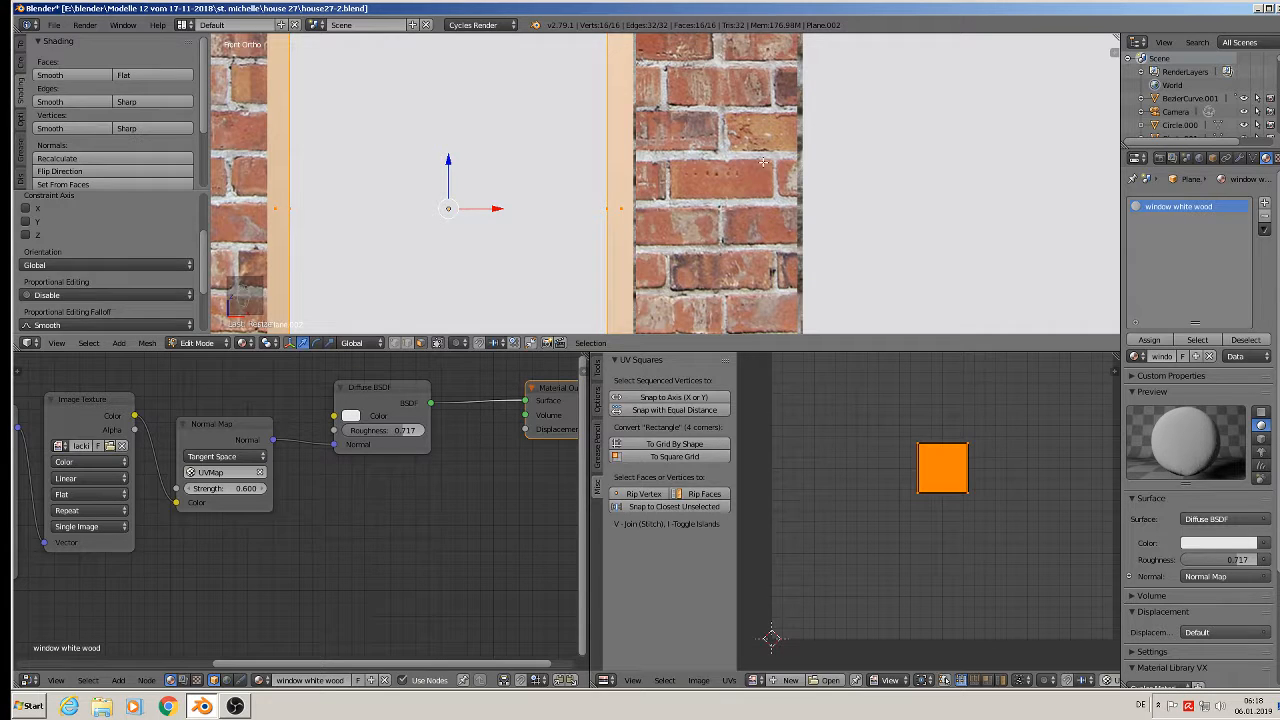
key("Tab")
scroll(610, 217, "up", 4)
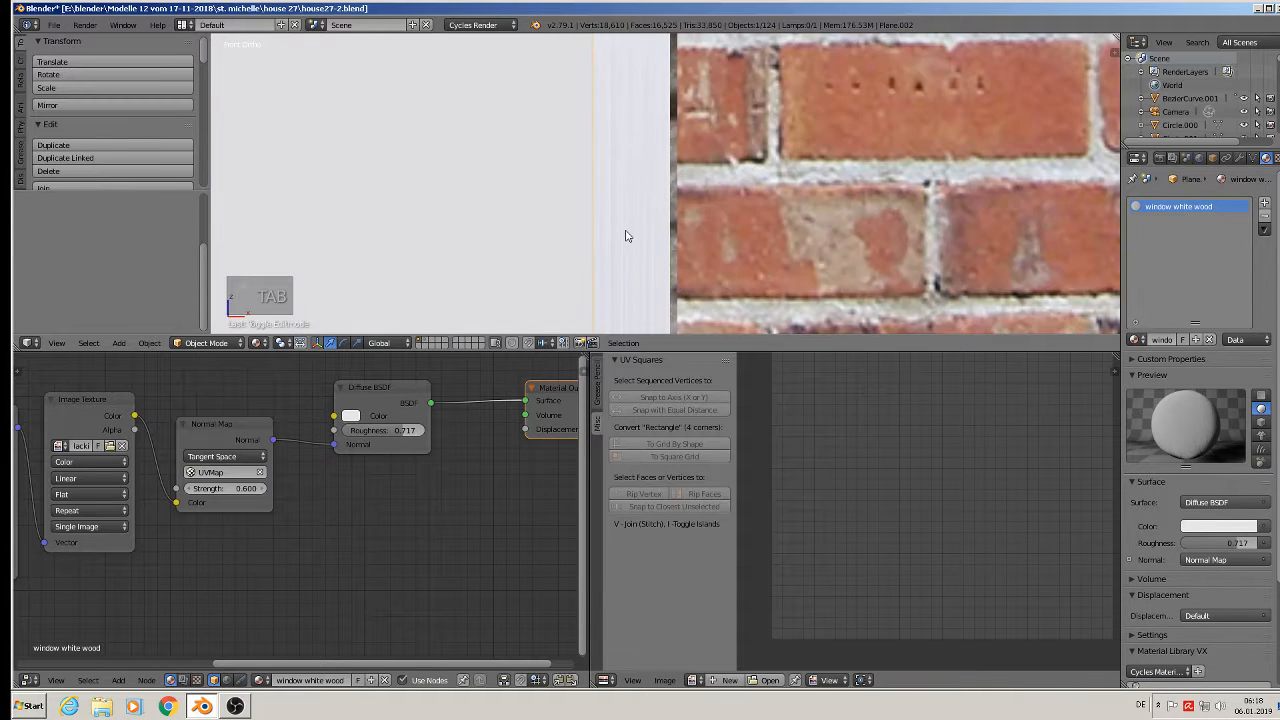
scroll(625, 238, "down", 6)
scroll(623, 272, "down", 2)
Assign the existing window white wood material to the middle window frame.
key("a")
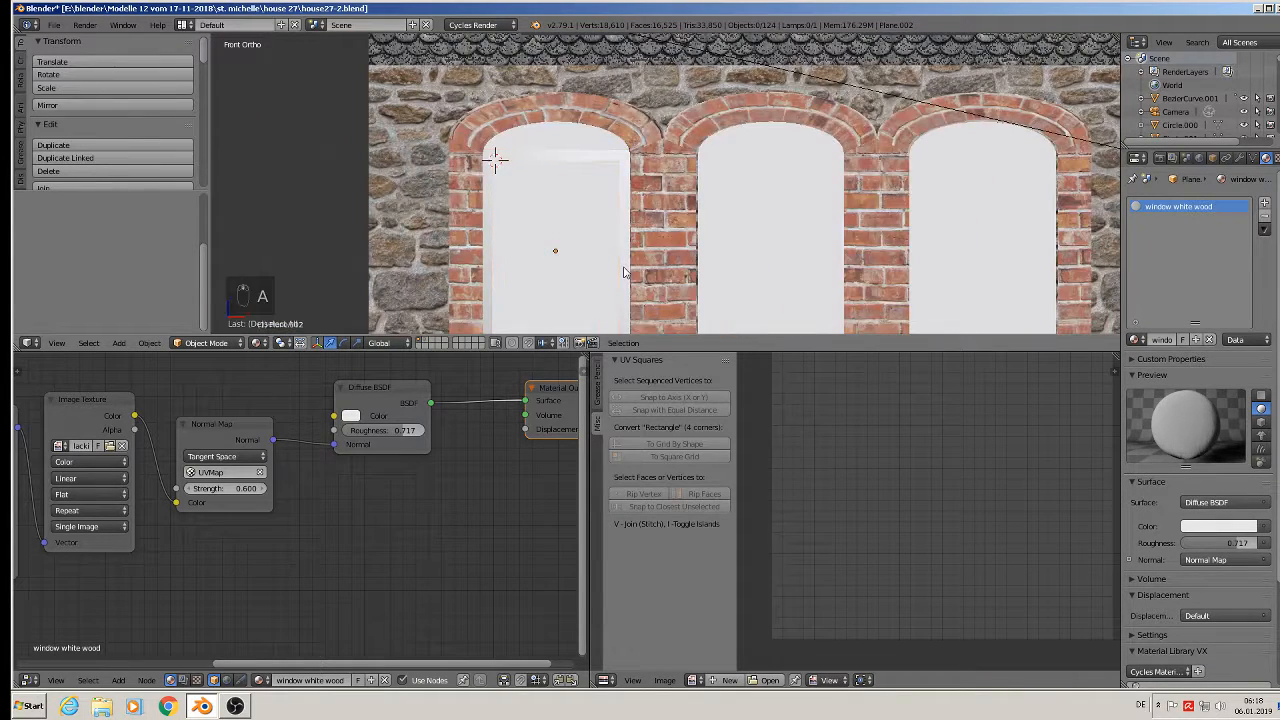
middle_click_drag(625, 271, 596, 226, "shift")
right_click(674, 86)
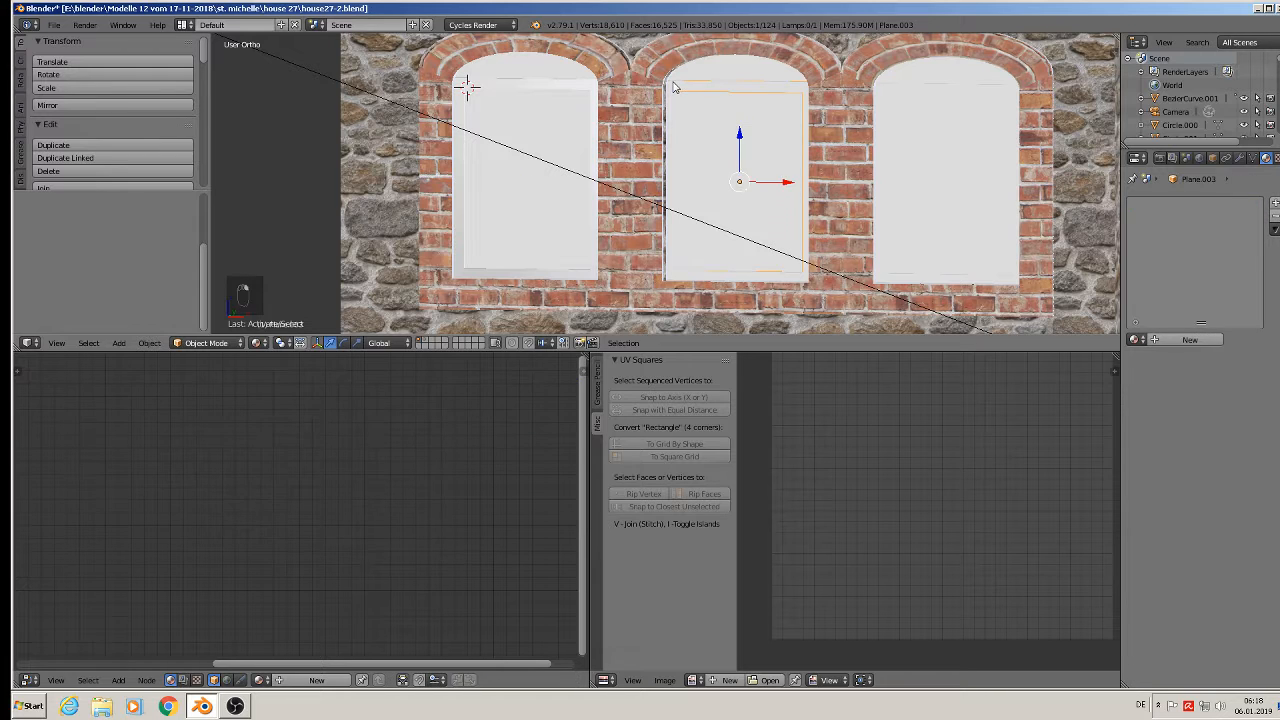
left_click(1136, 340)
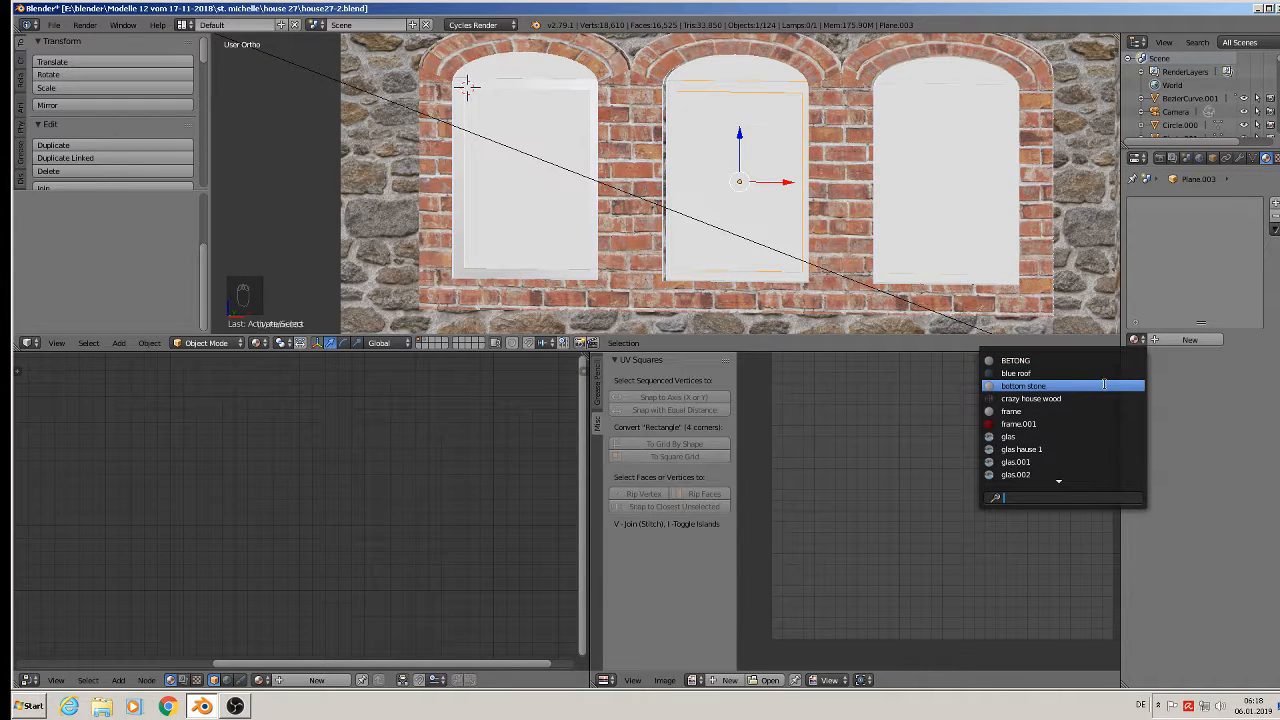
type("w")
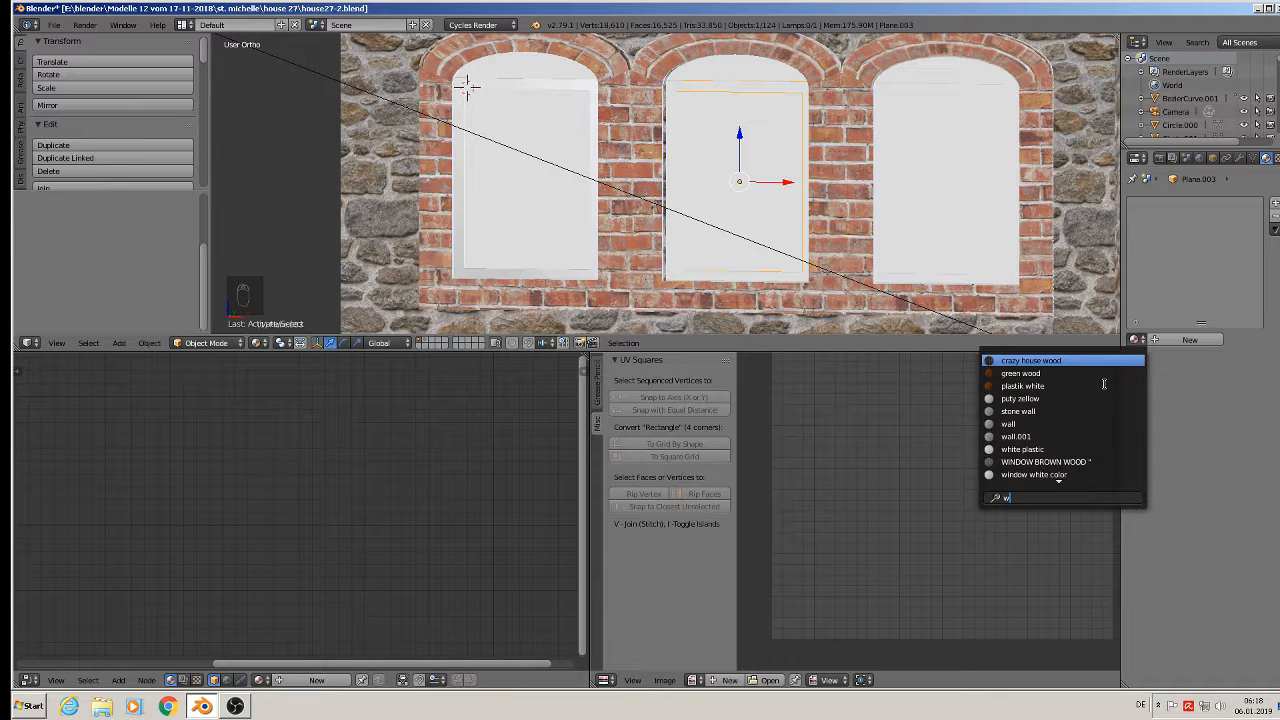
type("i")
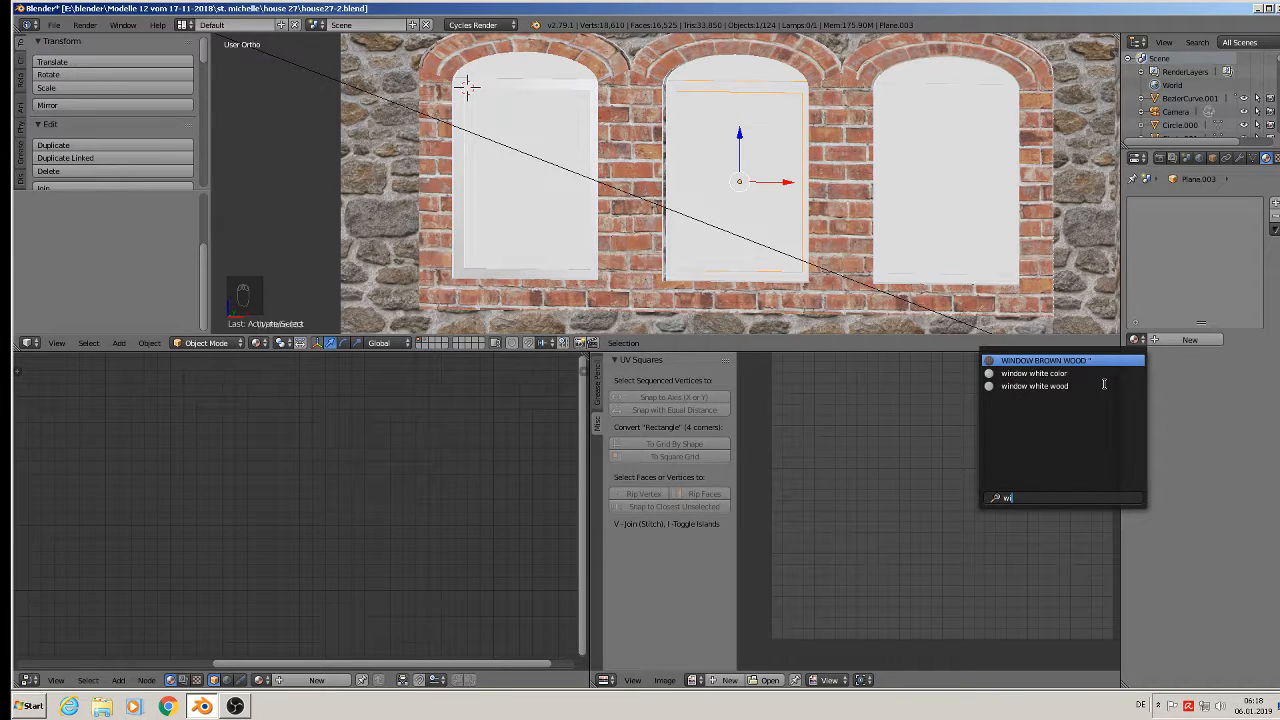
left_click(1087, 390)
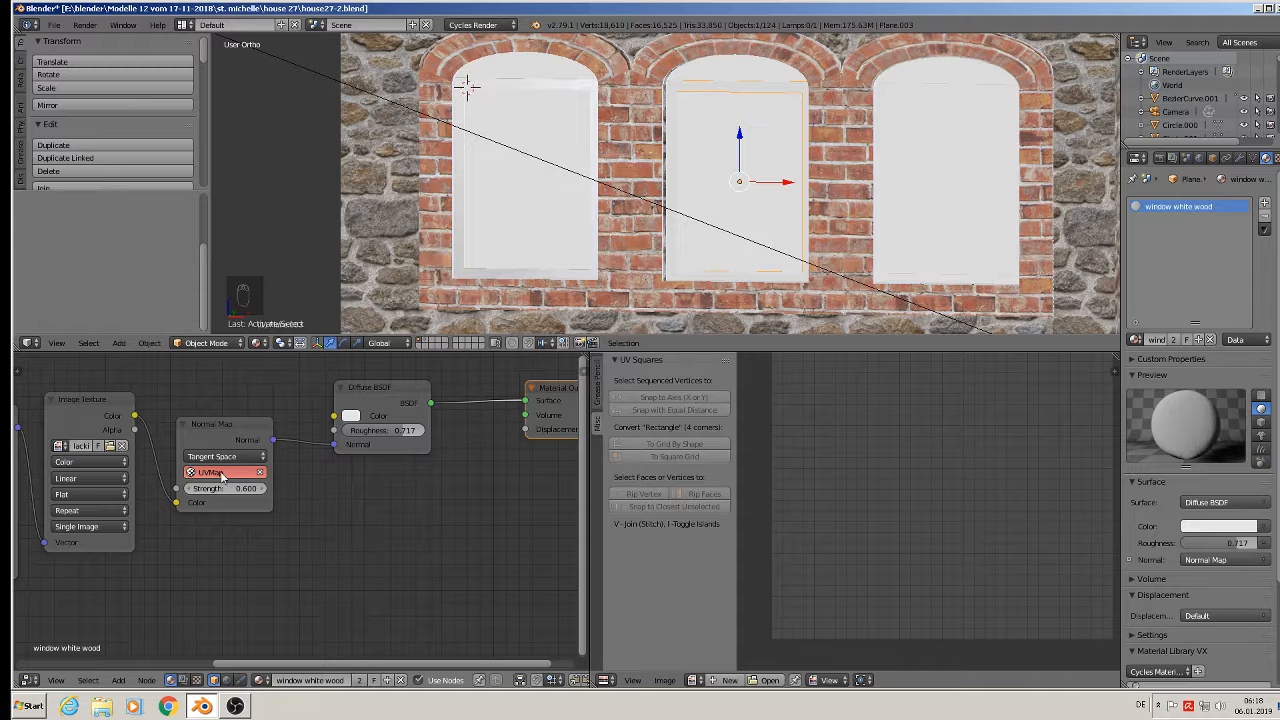
Unwrap all faces of the middle window frame to give it a UV map.
key("Tab")
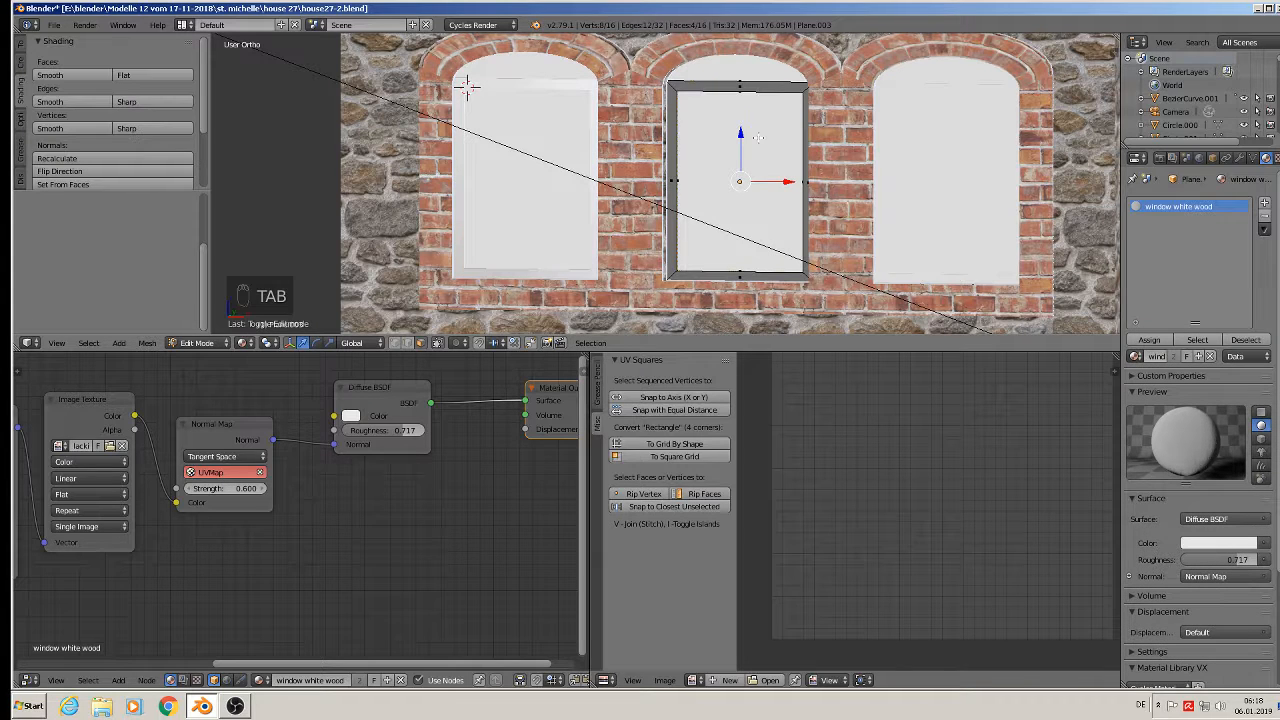
key("a")
key("a")
key("a")
key("a")
key("u")
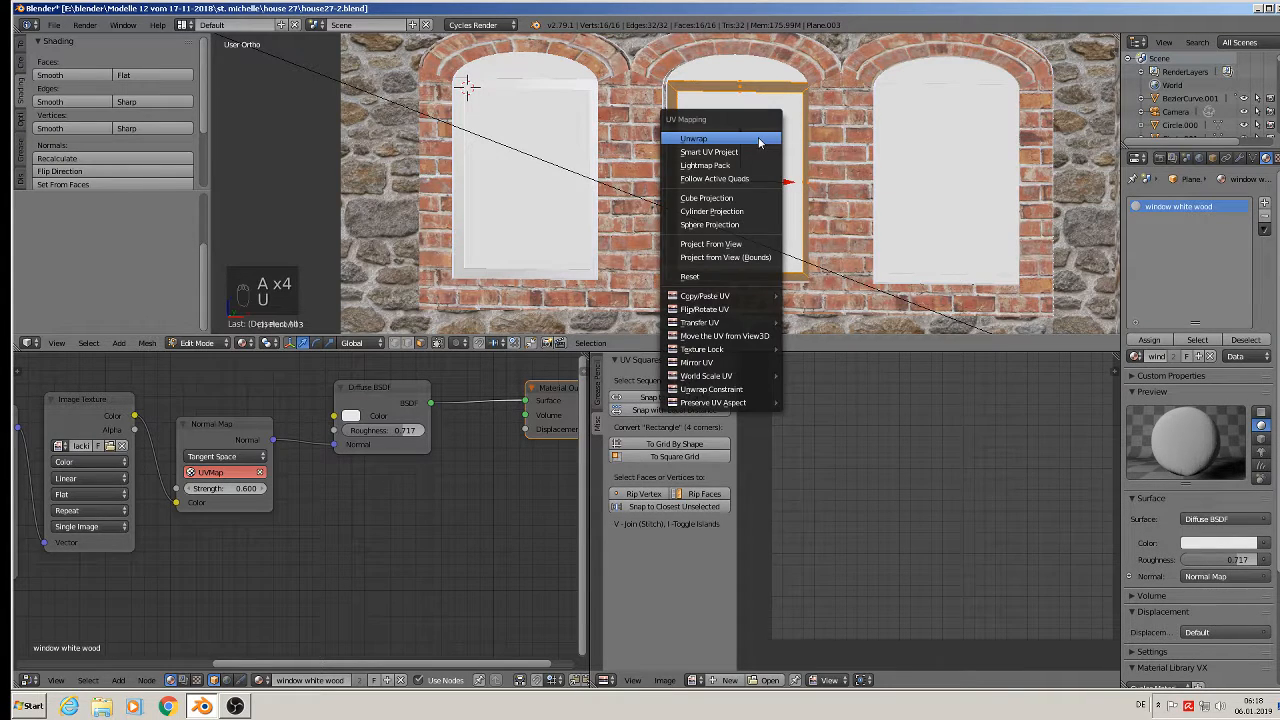
left_click(759, 140)
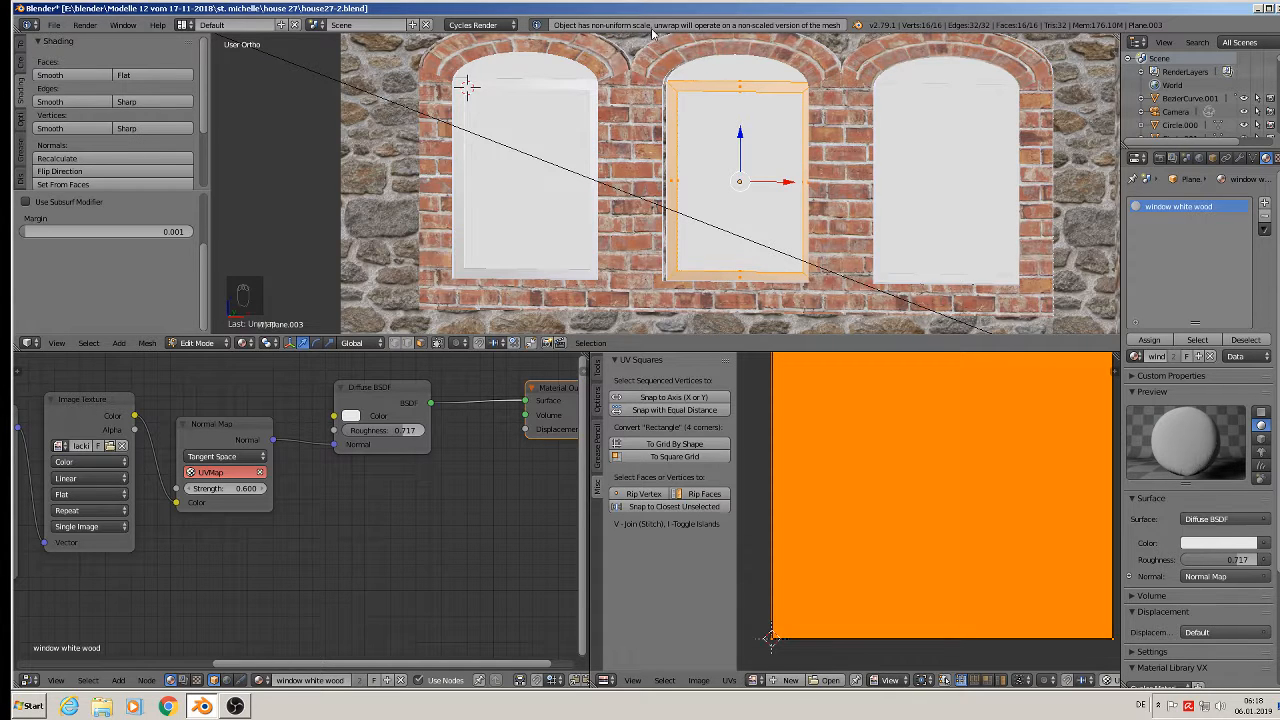
Apply rotation and scale to the middle window frame in Object Mode.
key("Tab")
key("Tab")
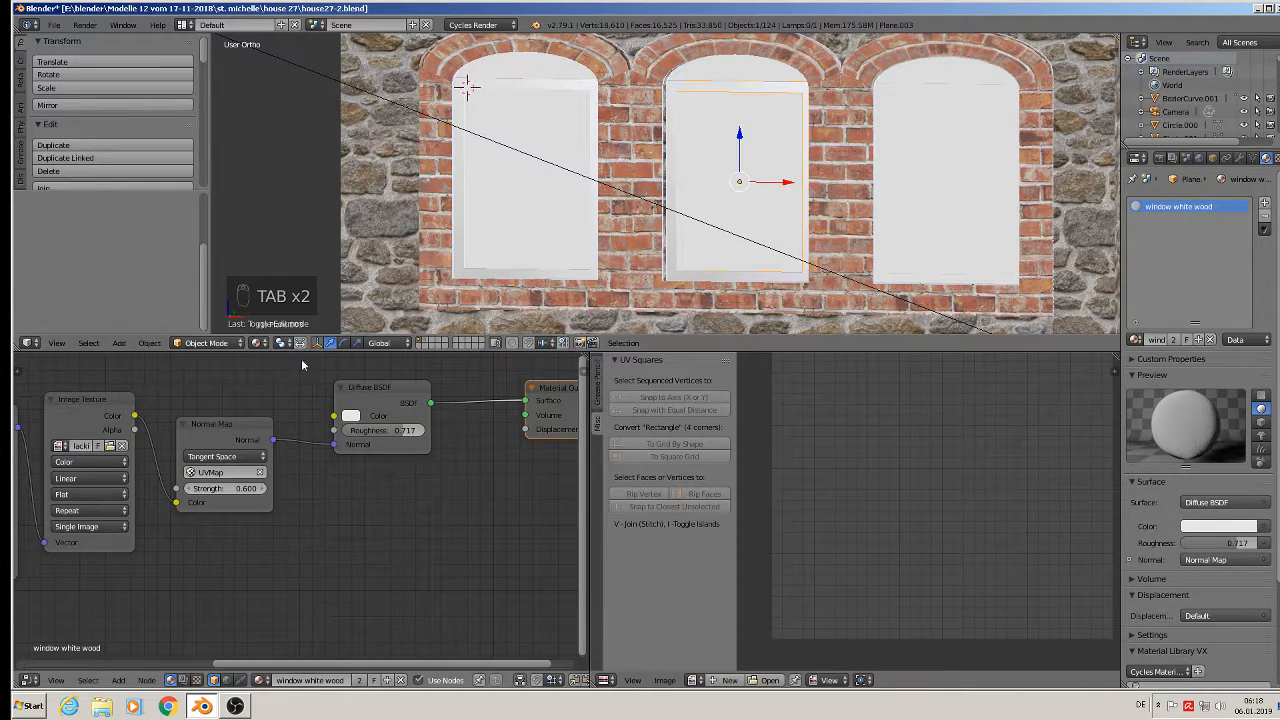
left_click(119, 343)
mouse_move(150, 345)
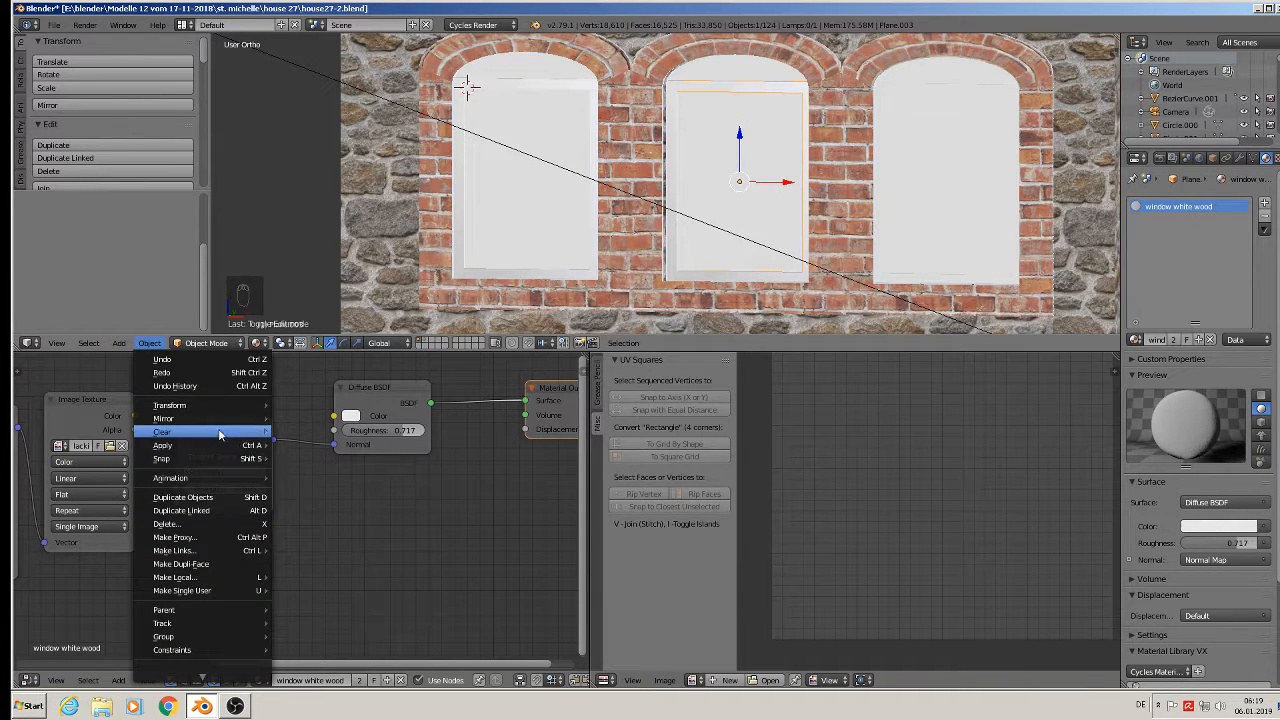
mouse_move(212, 445)
left_click(328, 483)
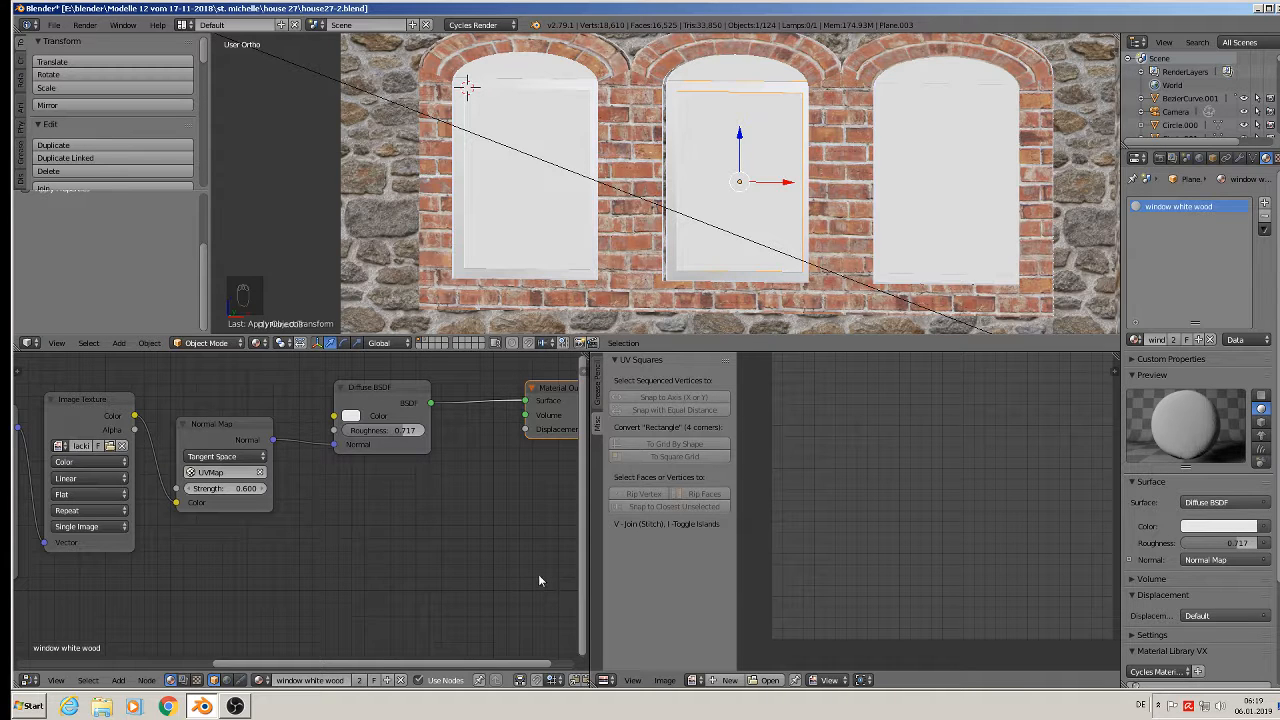
Unwrap all faces of the third window frame, the one without a material.
right_click(882, 270)
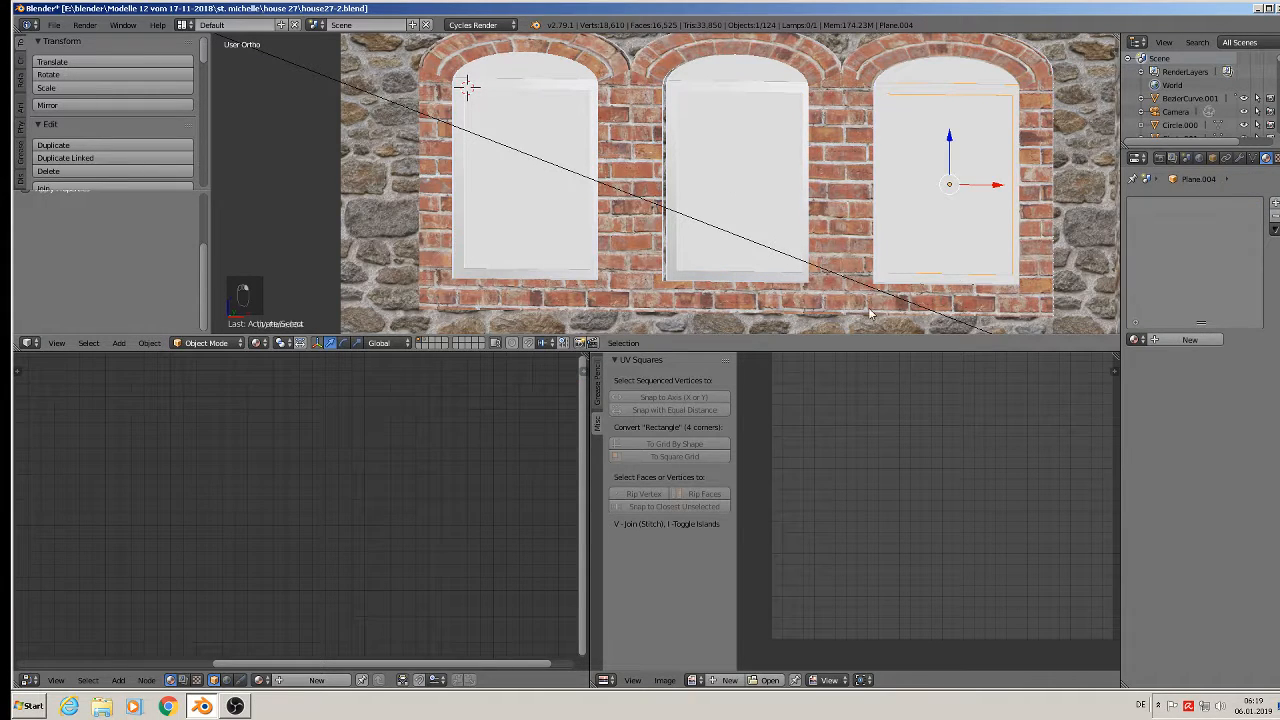
key("Tab")
key("a")
key("a")
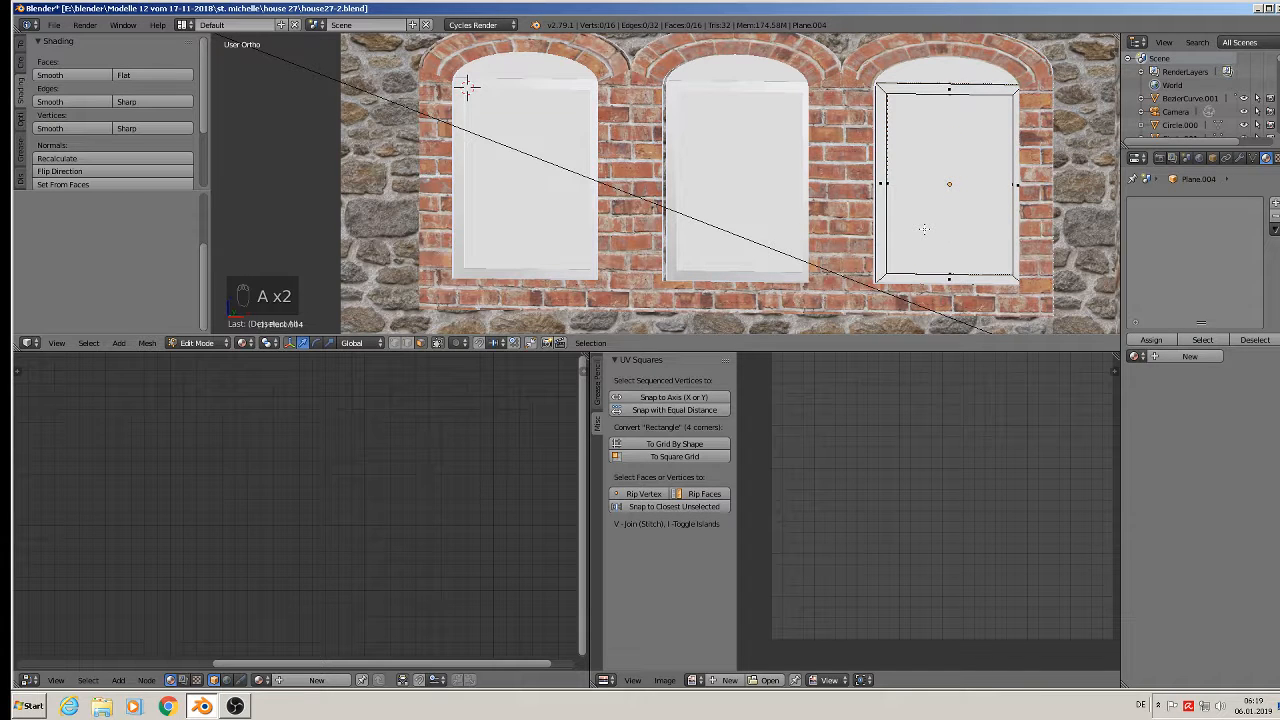
key("a")
key("u")
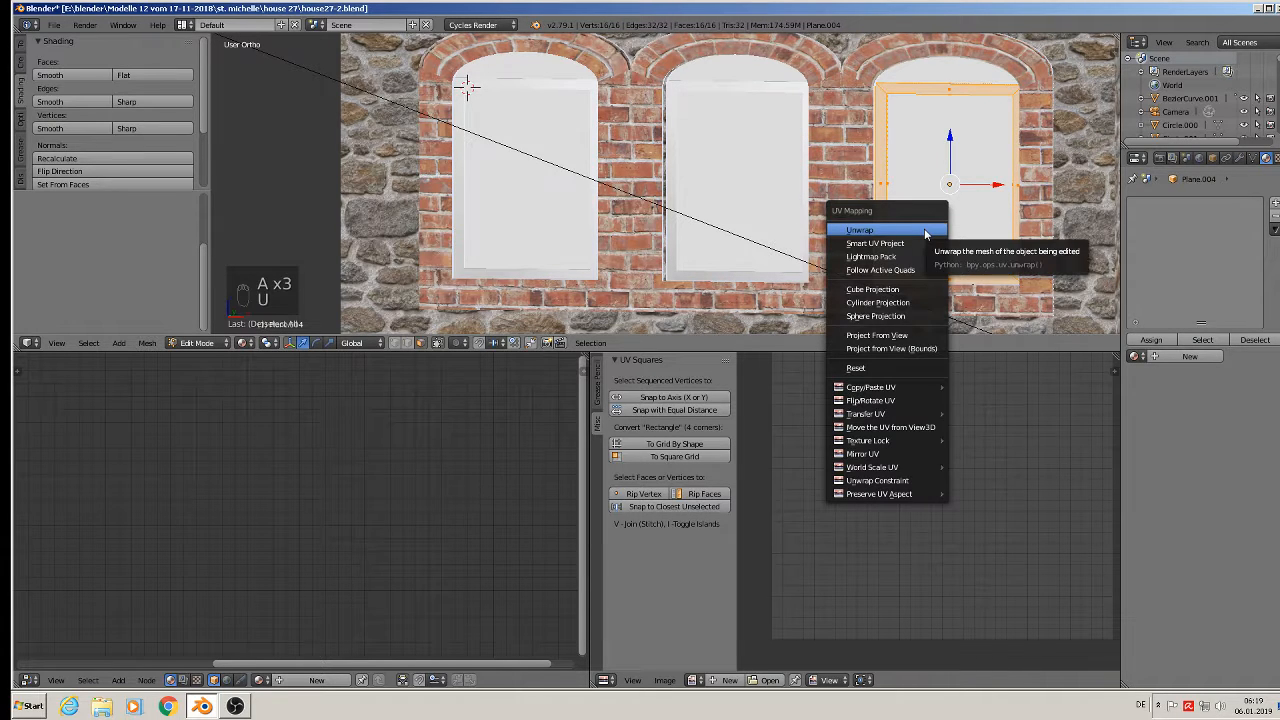
left_click(925, 232)
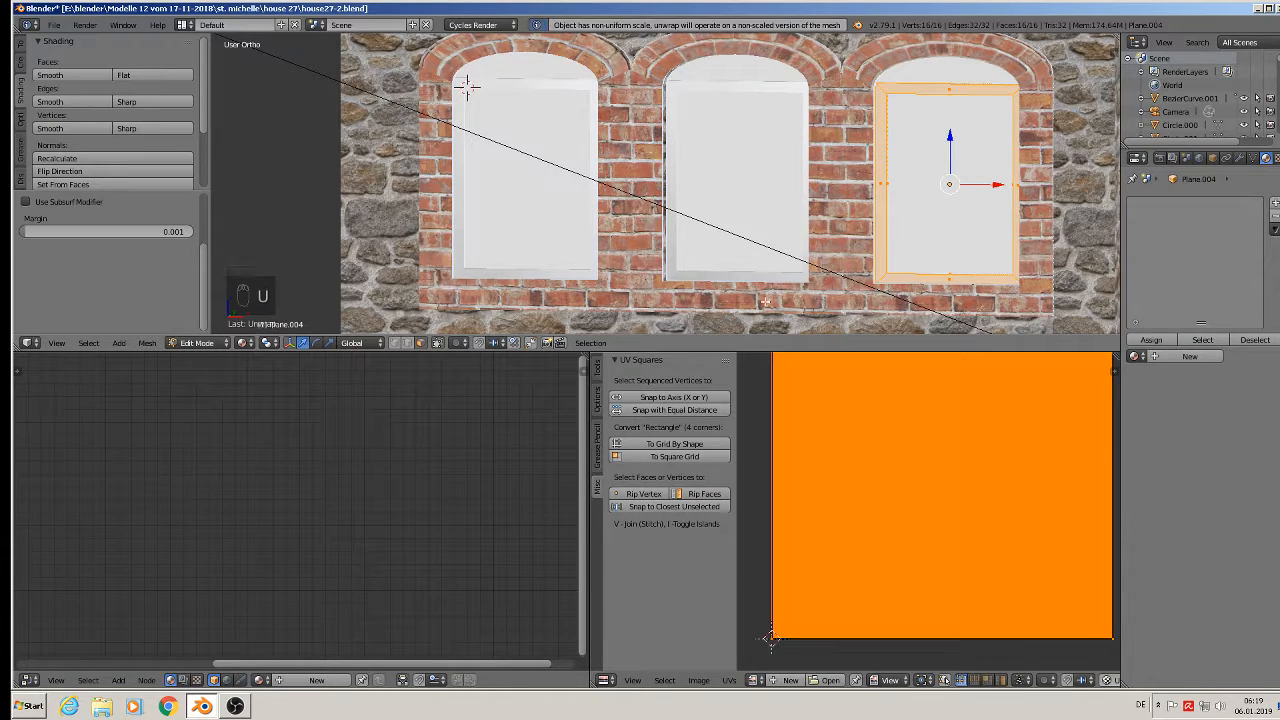
Apply rotation and scale to the third window frame in Object Mode.
left_click(144, 343)
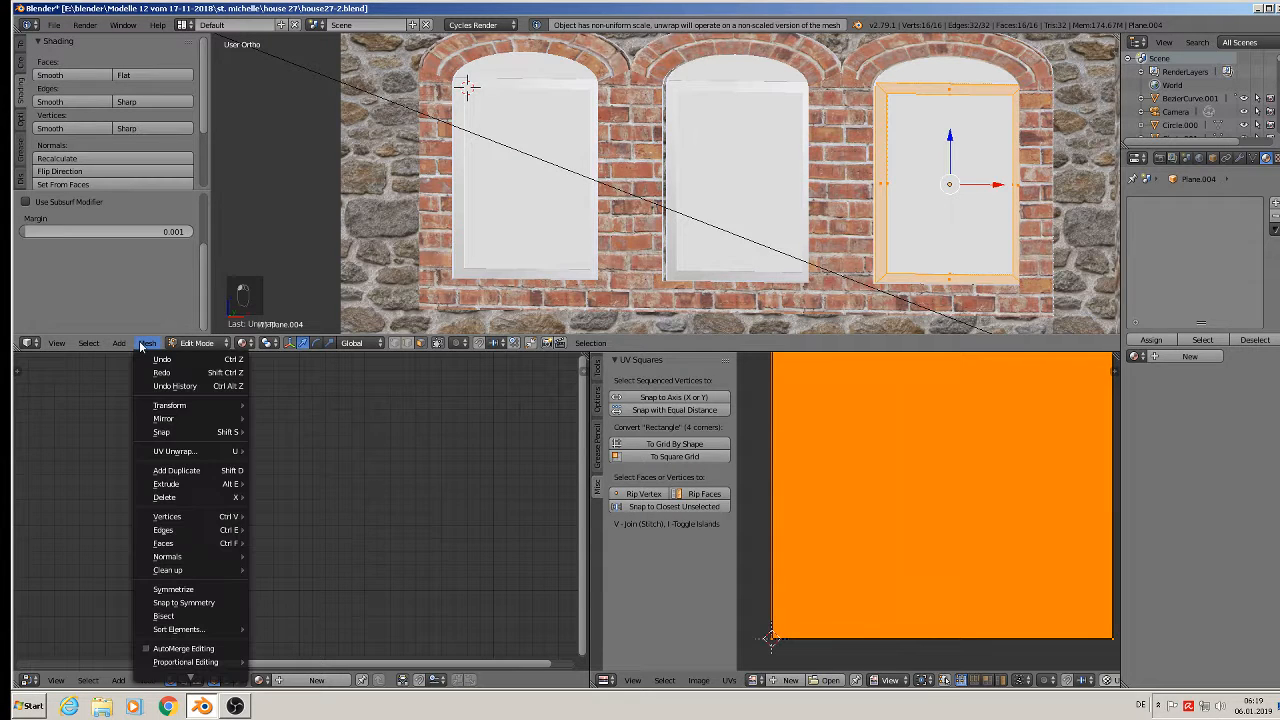
mouse_move(120, 344)
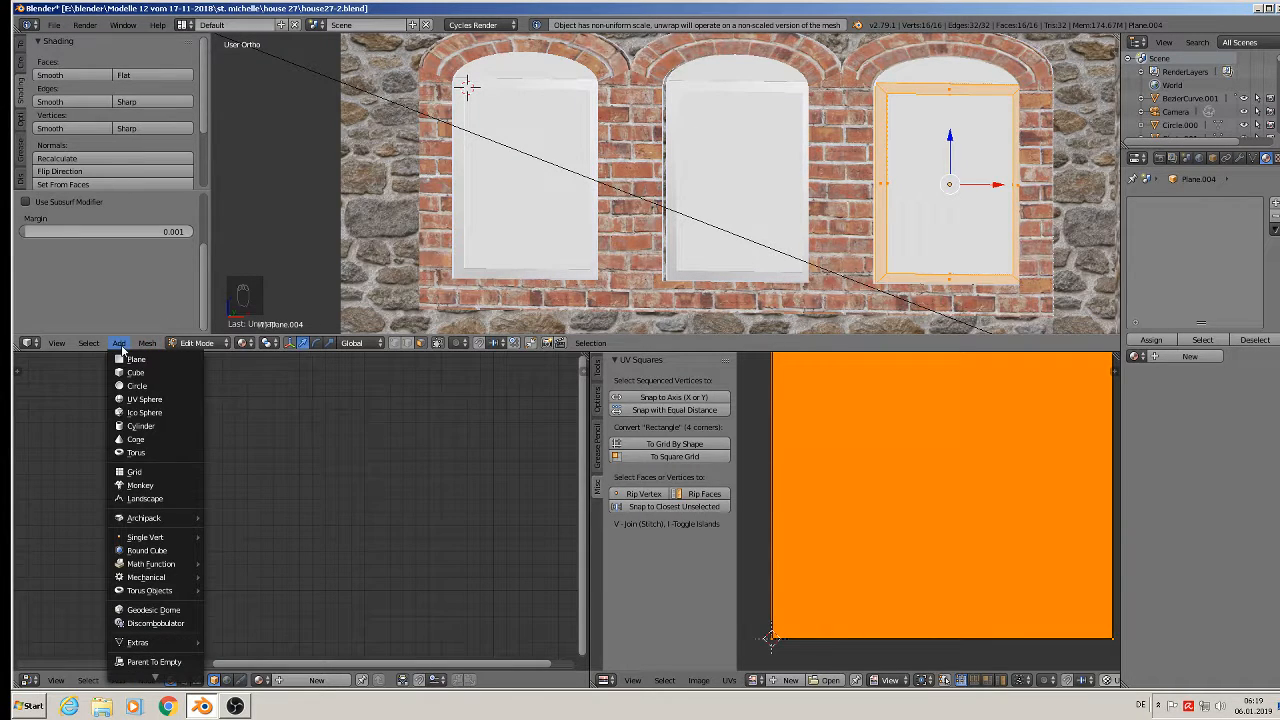
key("Tab")
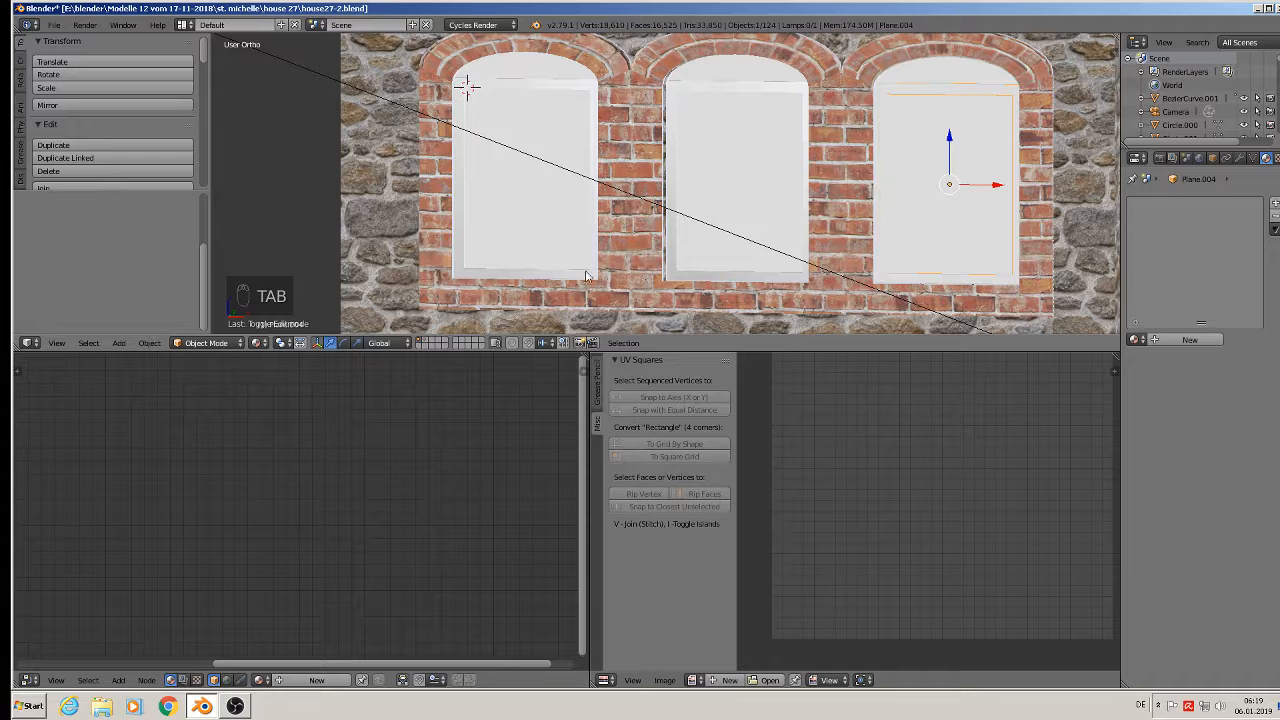
left_click(149, 344)
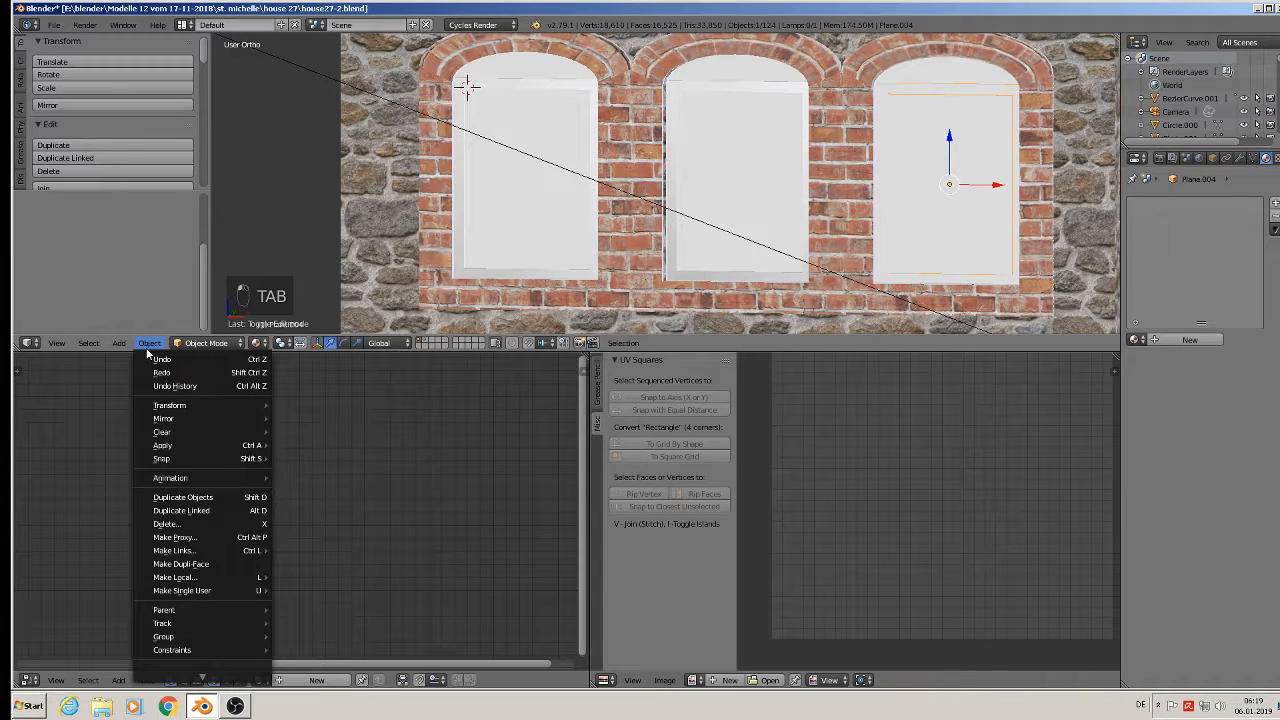
mouse_move(163, 447)
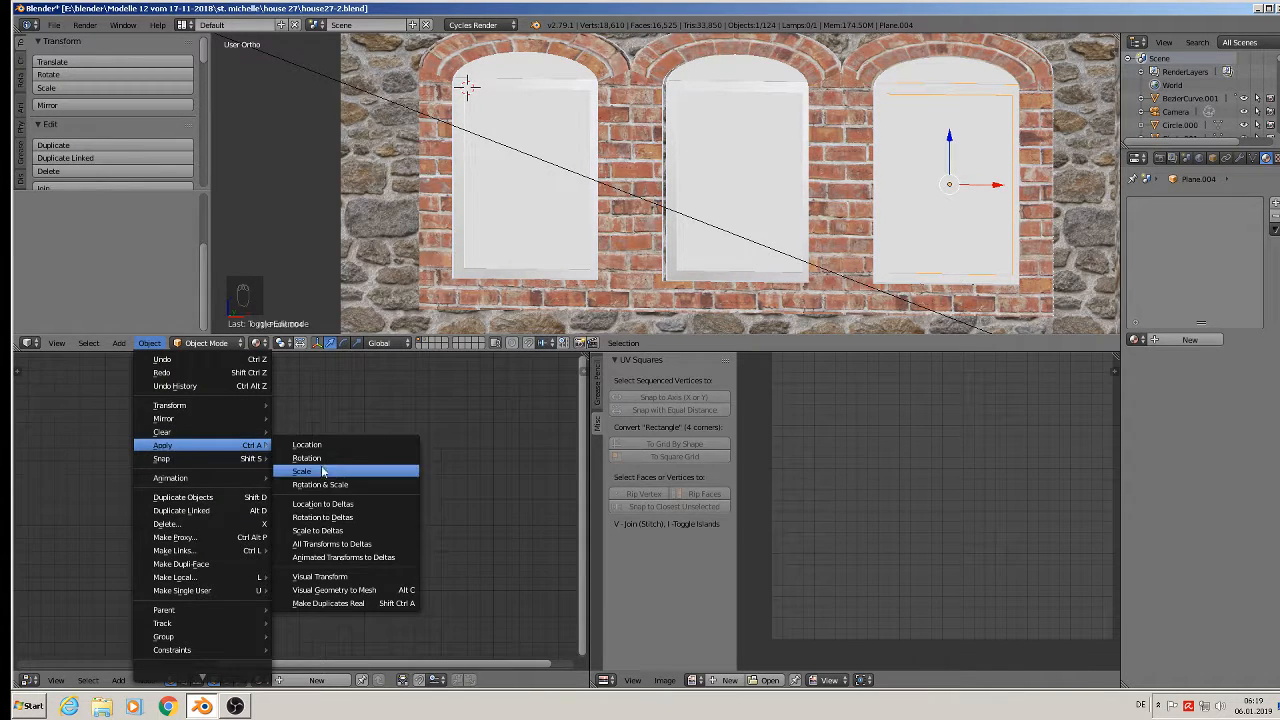
left_click(342, 486)
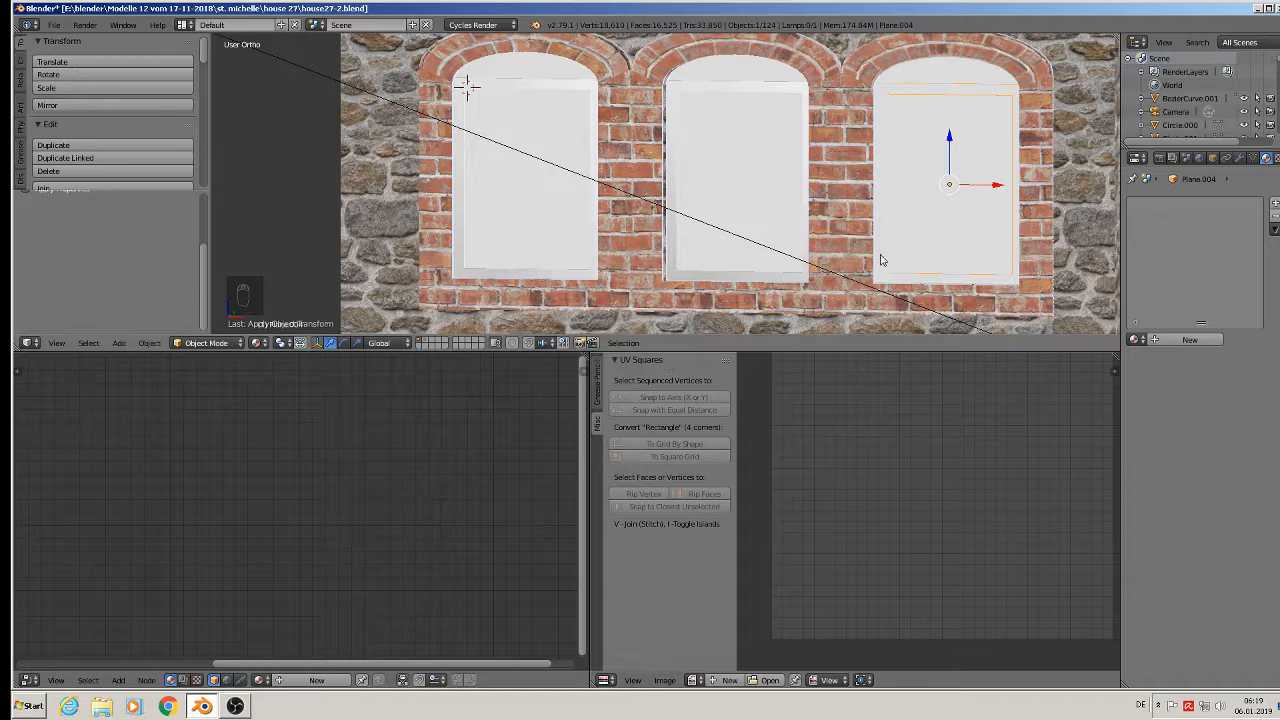
Assign the existing "window white wood" material to the third upper-floor window frame.
left_click(1136, 339)
type("win")
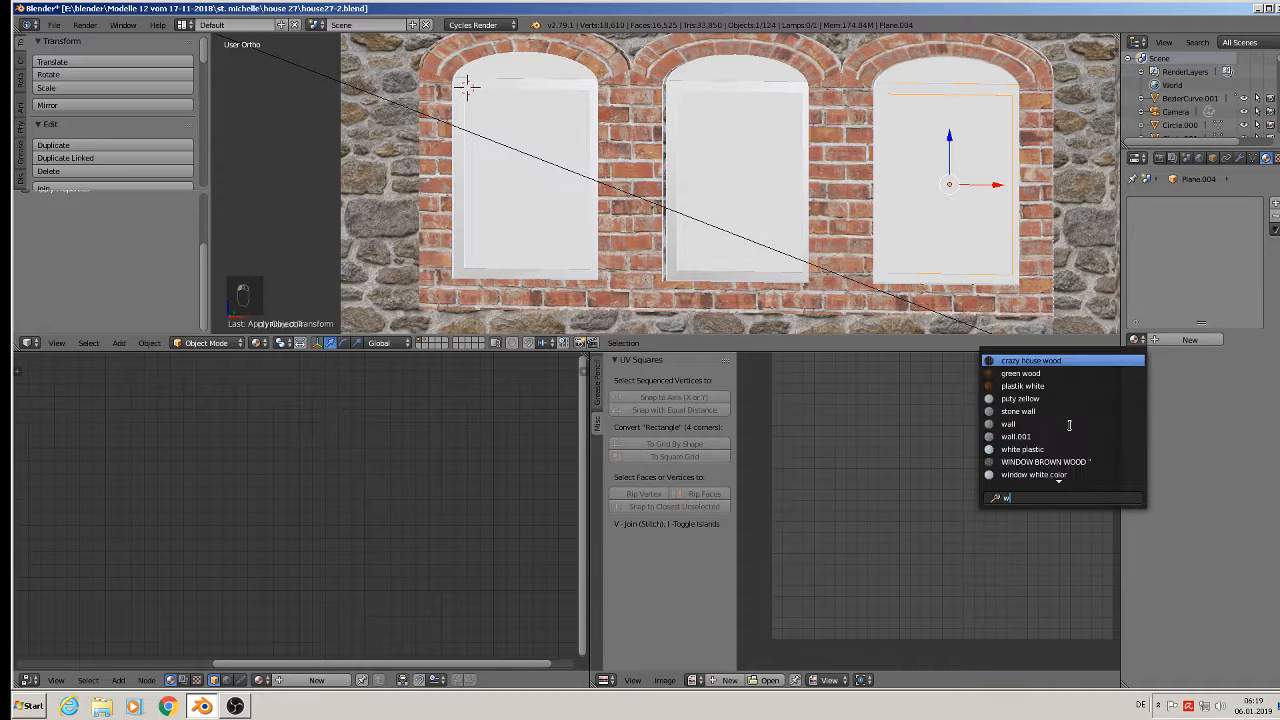
left_click(1064, 388)
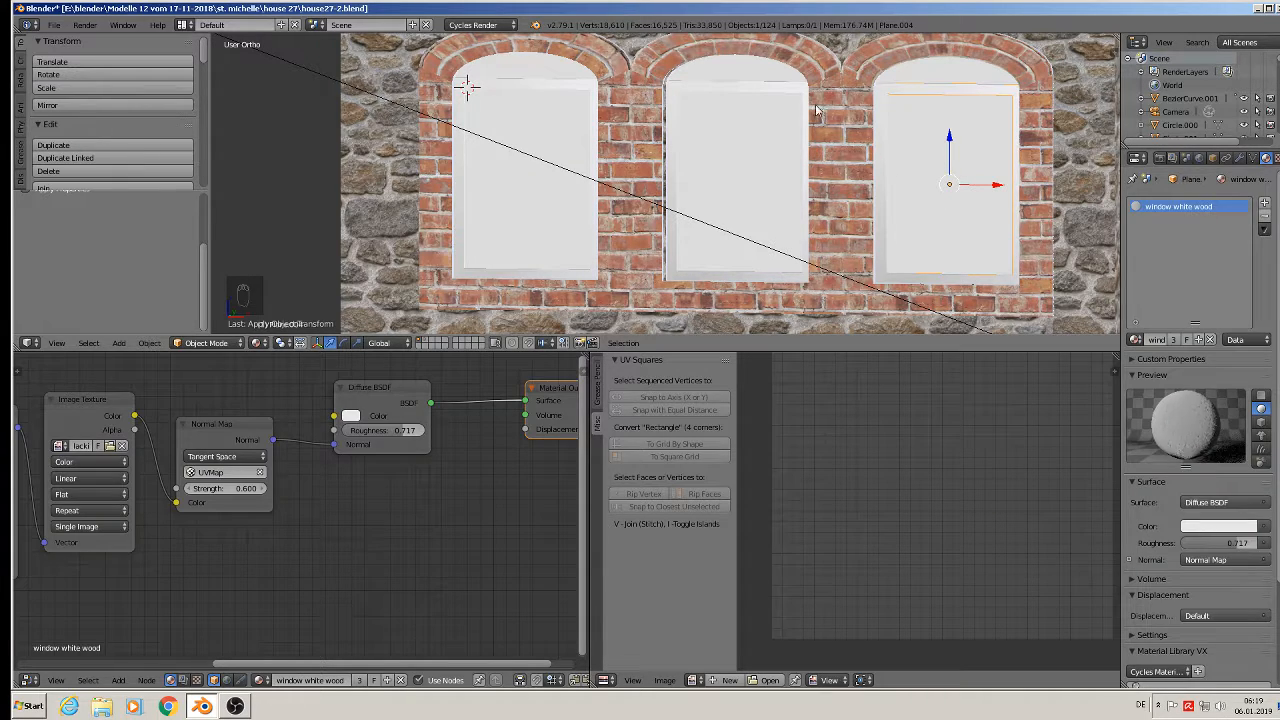
Unwrap all faces of the window frame in the first arched window one floor below the three-window row.
scroll(802, 229, "down", 3)
middle_click_drag(818, 256, 779, 41, "shift")
scroll(580, 196, "up", 6)
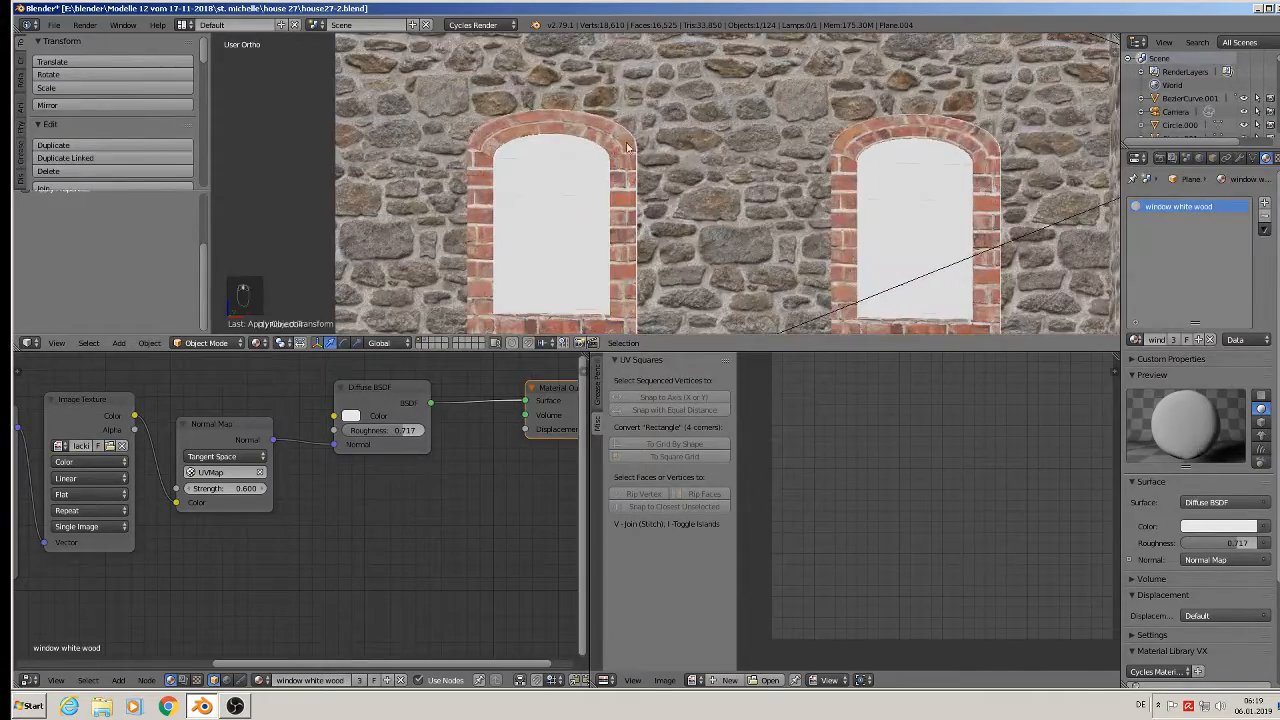
right_click(547, 148)
middle_click_drag(539, 194, 502, 207)
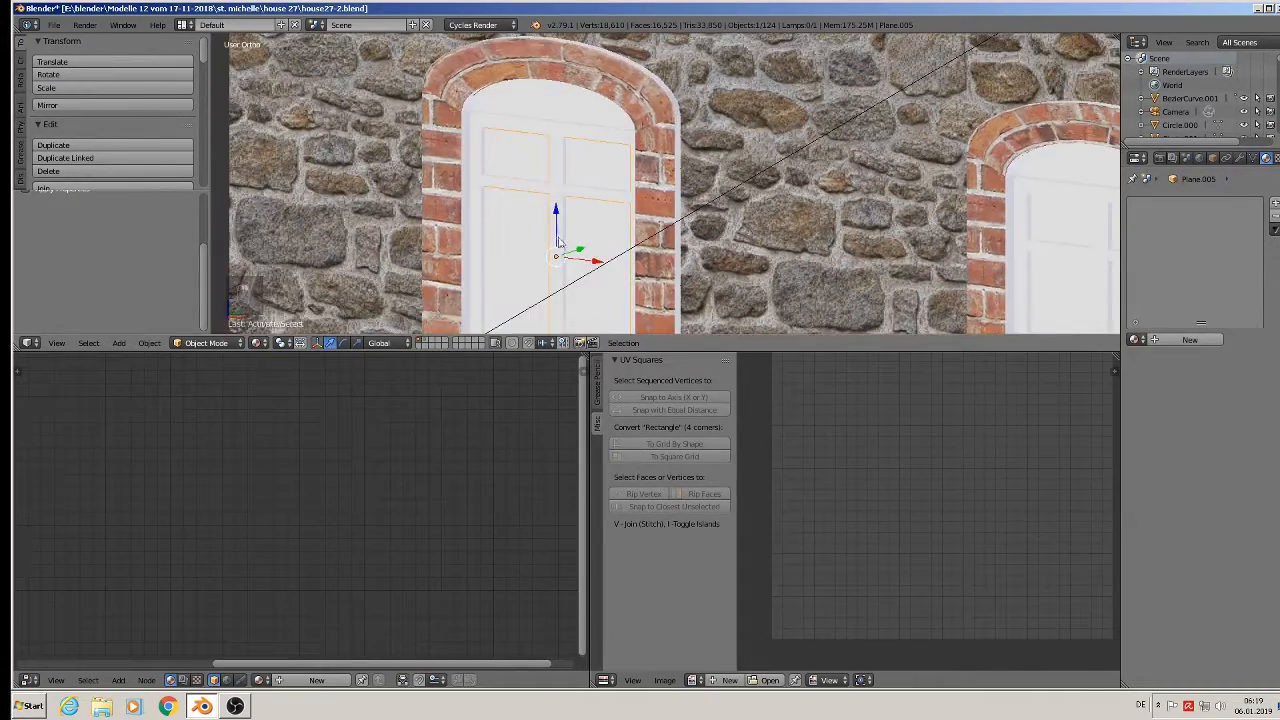
middle_click_drag(562, 243, 648, 141, "shift")
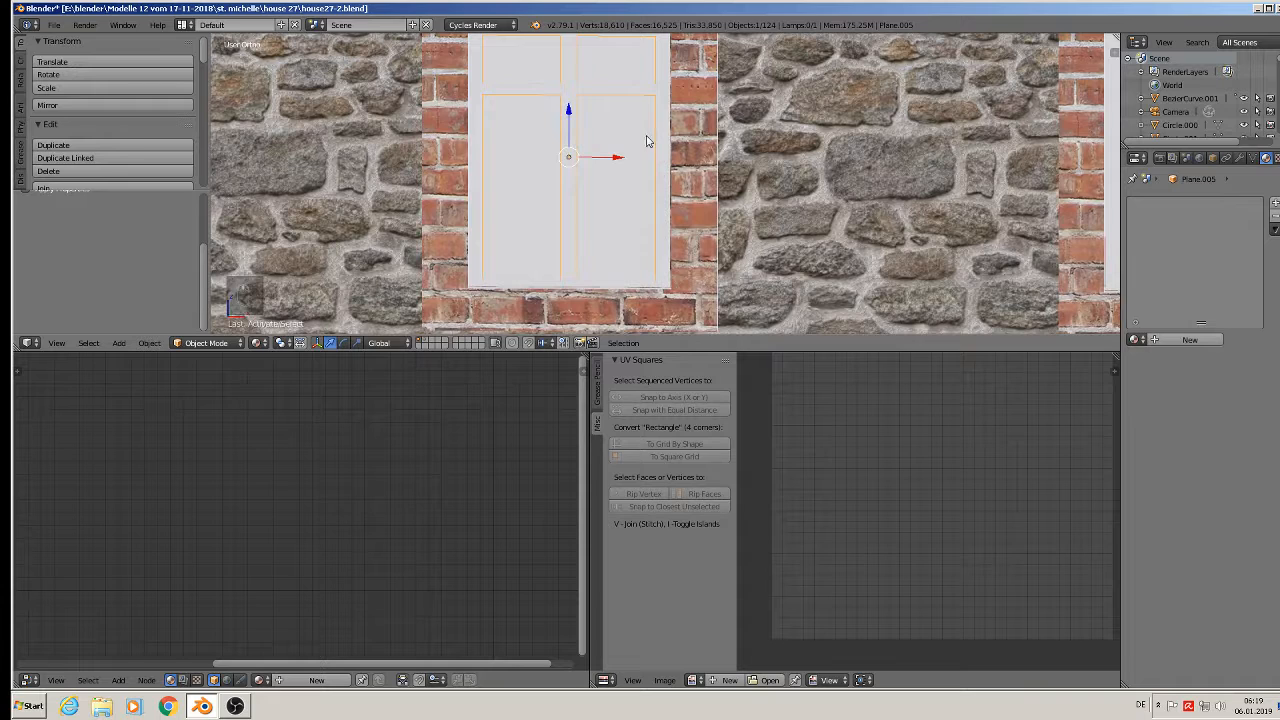
key("Tab")
key("a")
key("a")
key("a")
key("a")
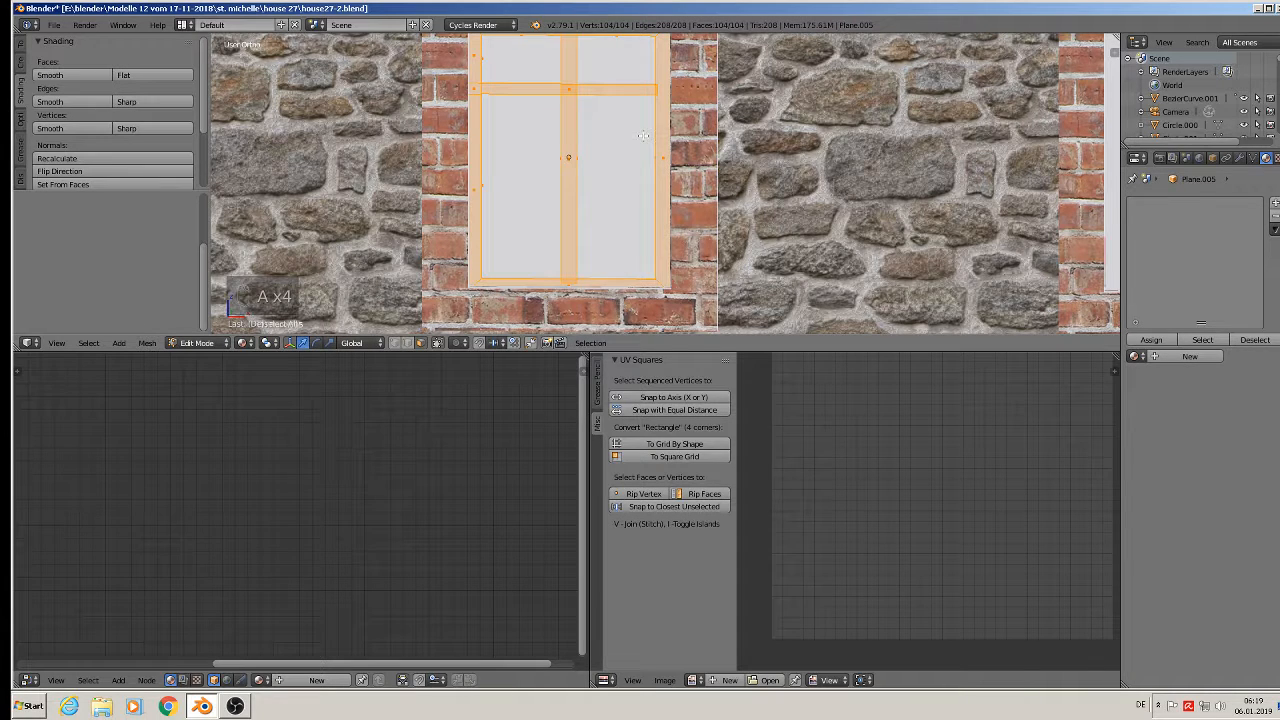
key("u")
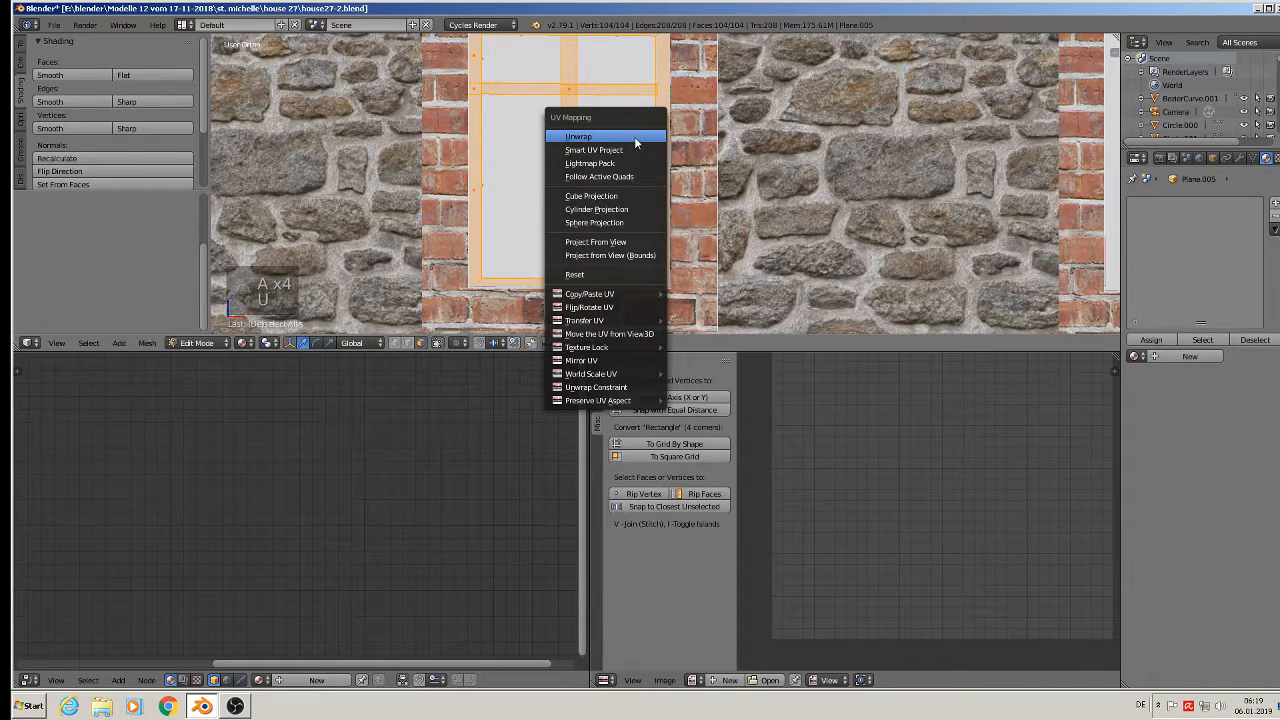
left_click(635, 138)
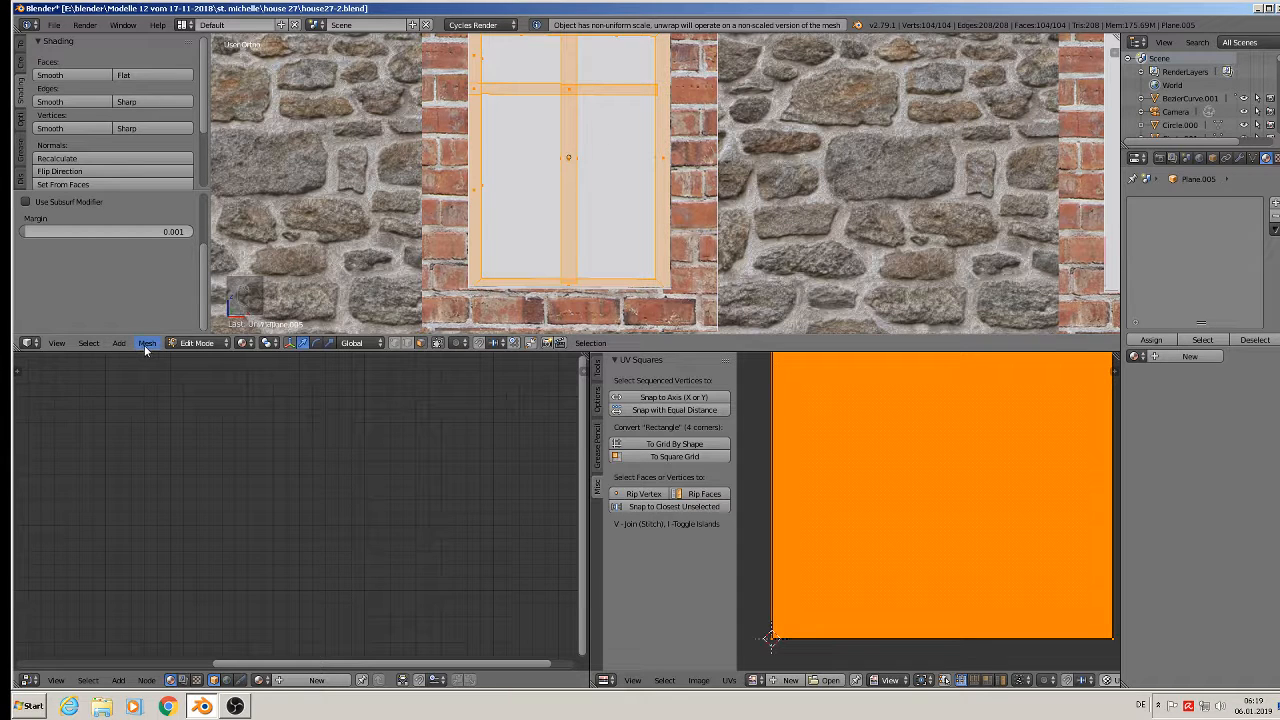
Return to Object Mode and apply rotation and scale to the first window frame of the two-window floor.
key("Tab")
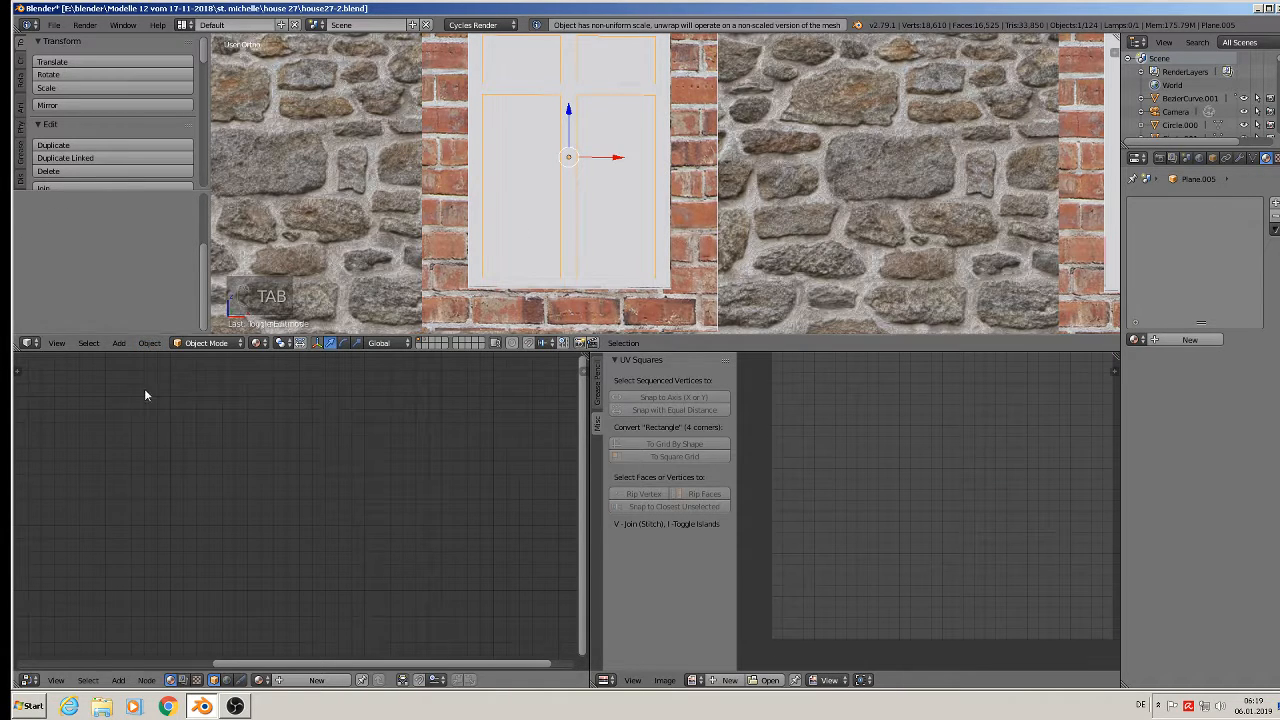
left_click(149, 343)
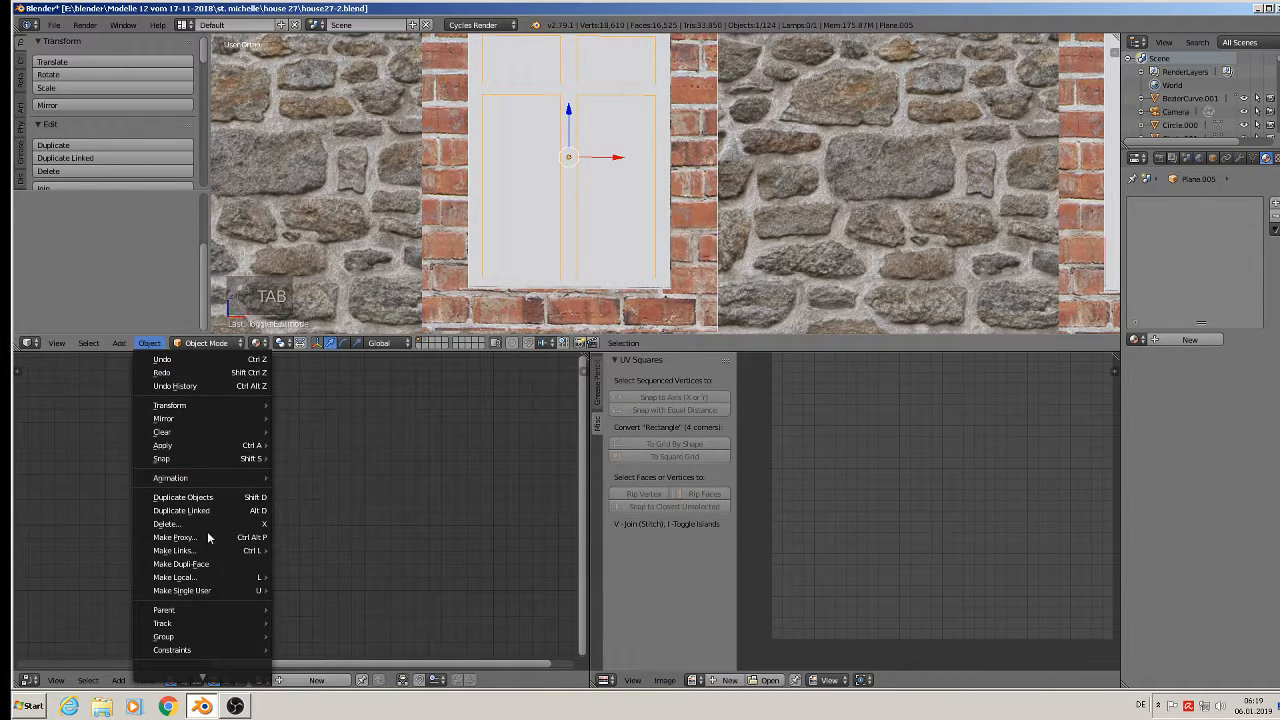
mouse_move(245, 447)
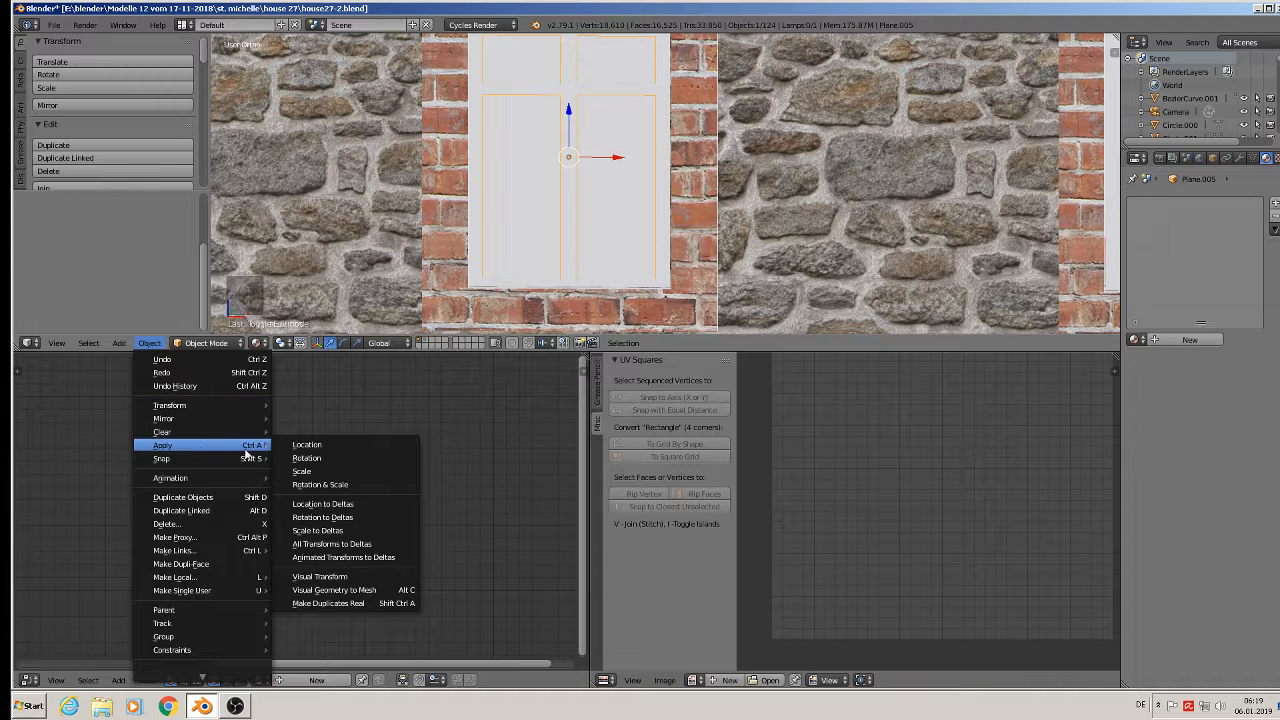
left_click(320, 485)
Assign the existing "window white wood" material to the first window frame of the two-window floor.
left_click(1137, 340)
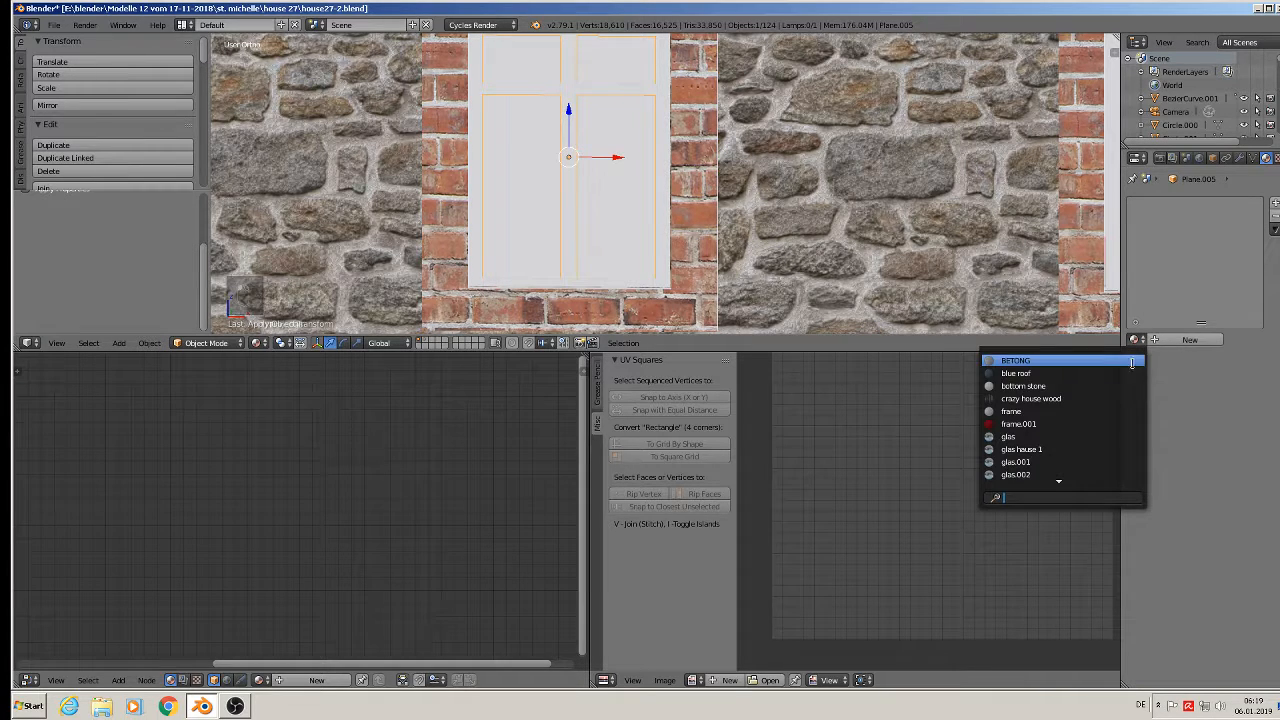
type("w")
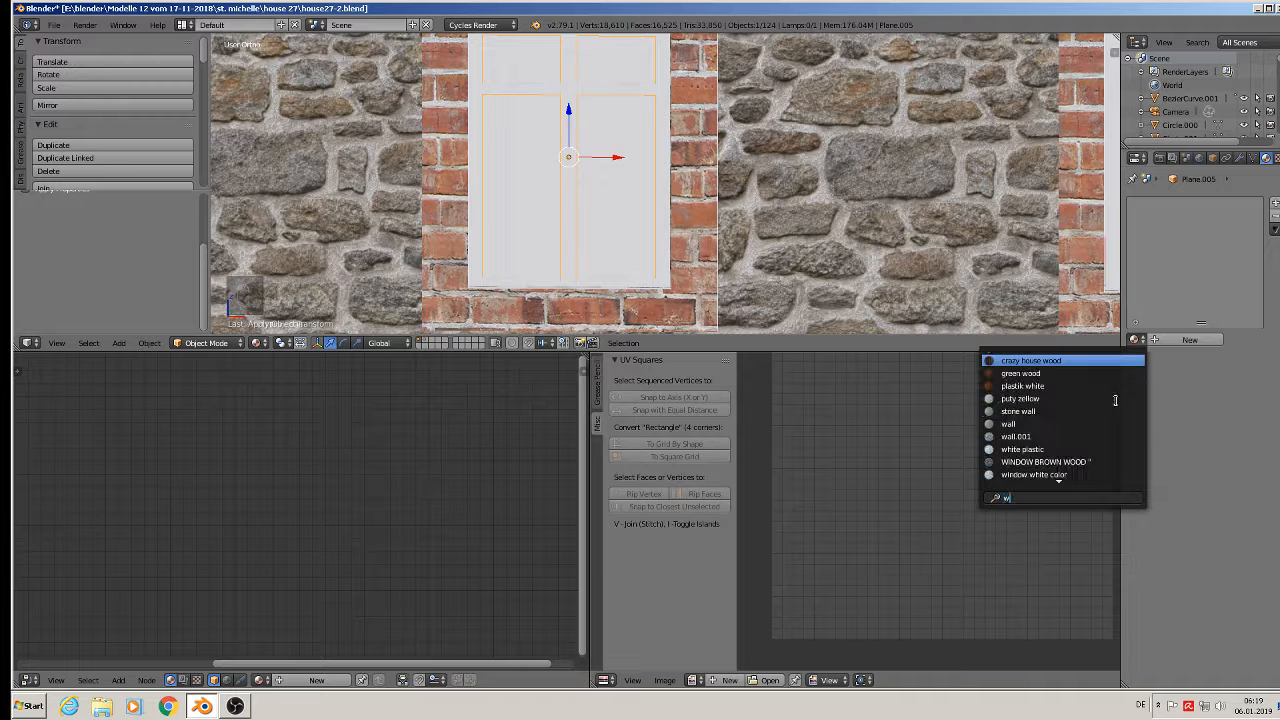
type("in")
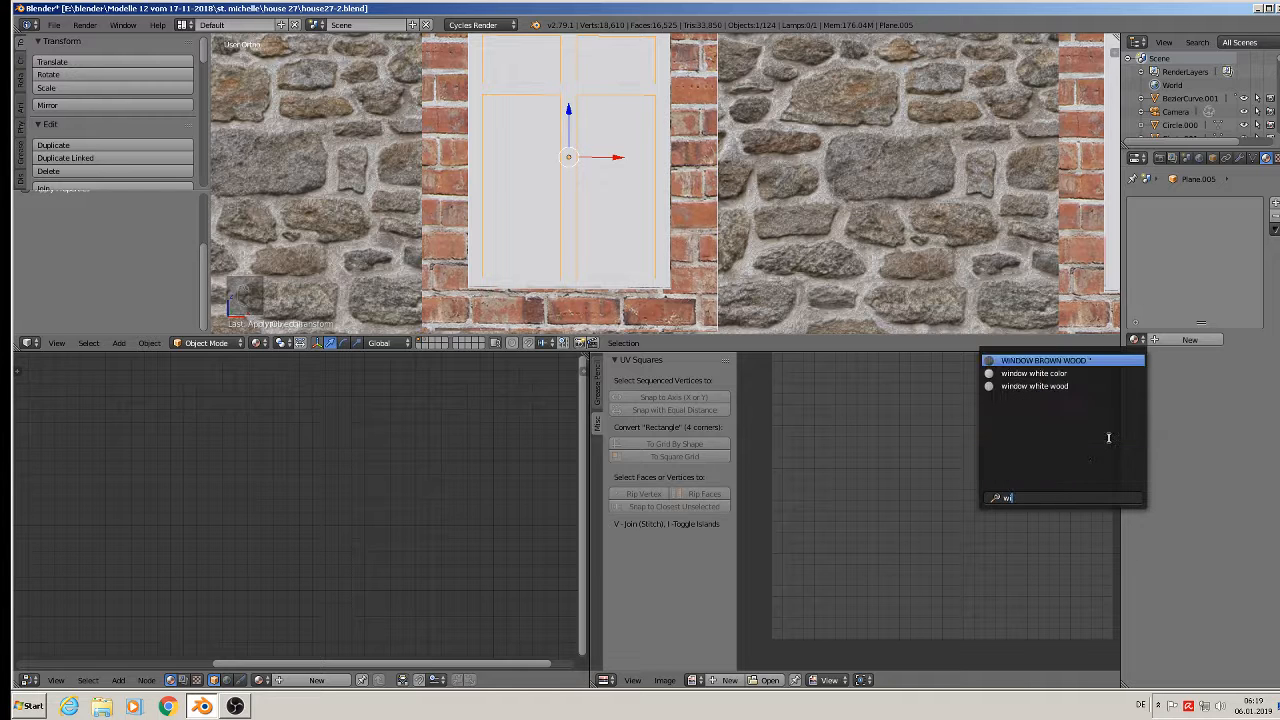
left_click(1064, 388)
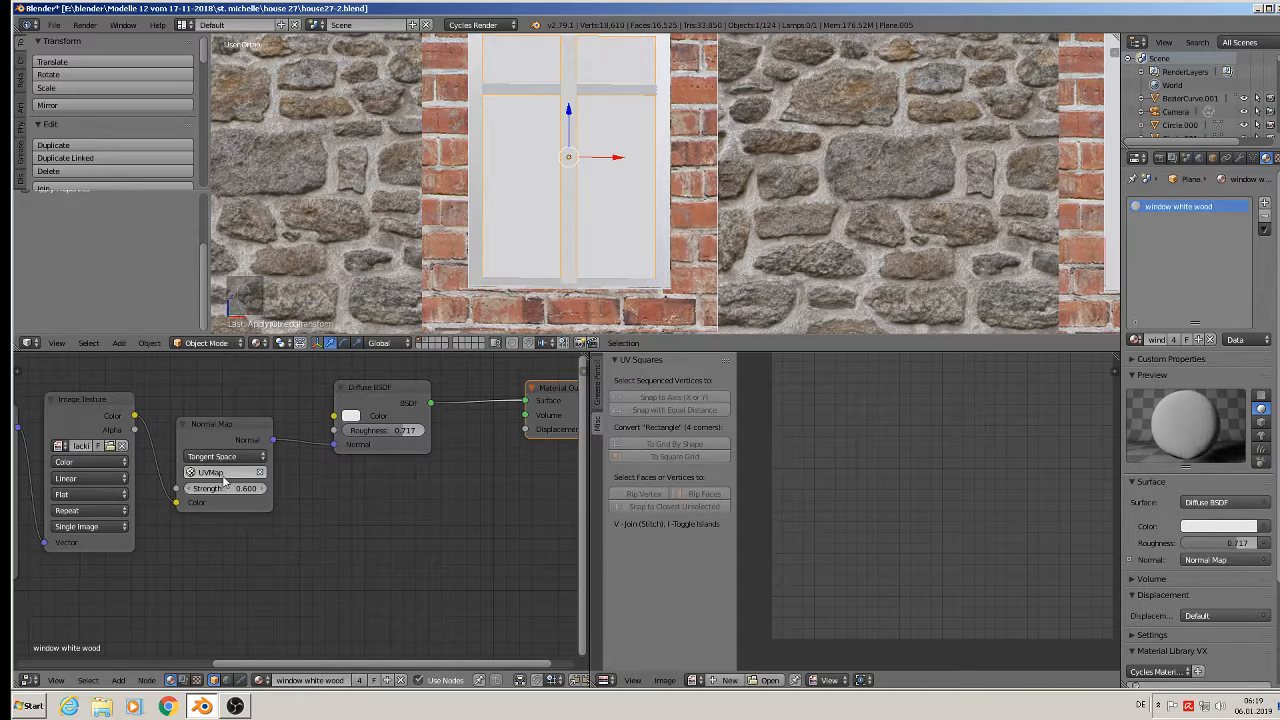
Unwrap all faces of the second window frame on the same floor, the one nearest the house corner.
middle_click_drag(832, 192, 604, 258, "shift")
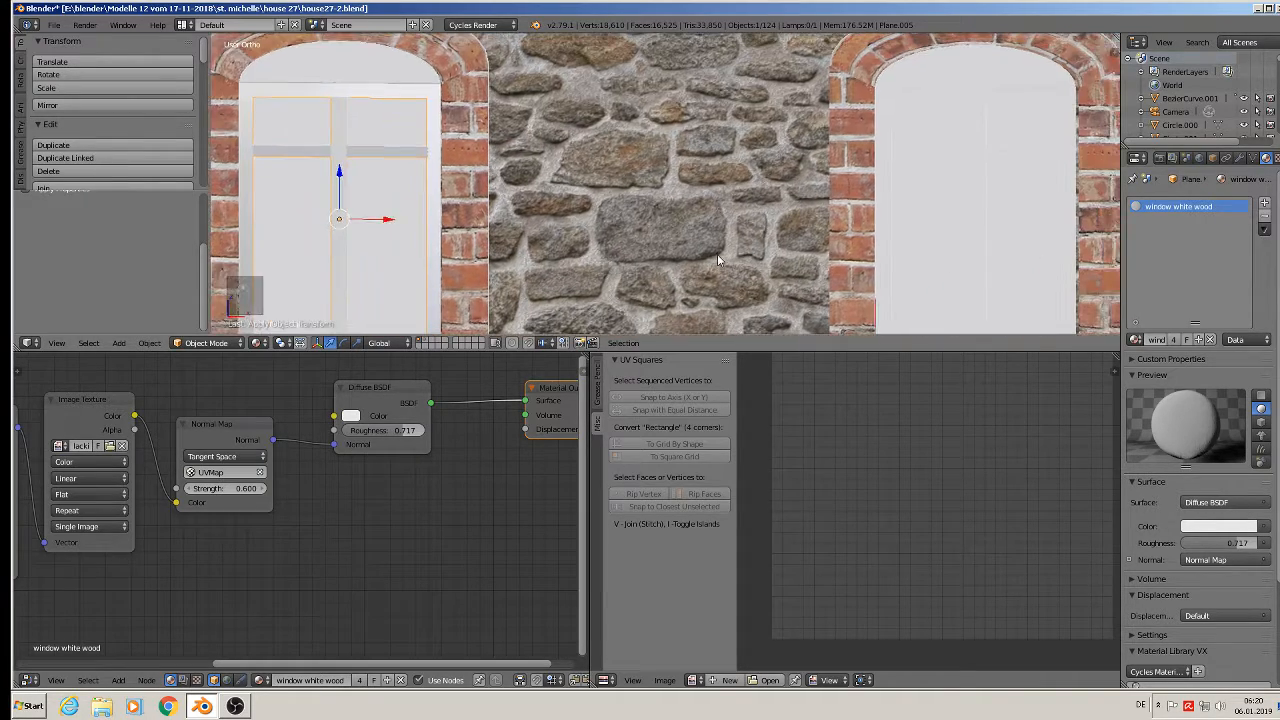
middle_click_drag(717, 254, 442, 246, "shift")
right_click(716, 143)
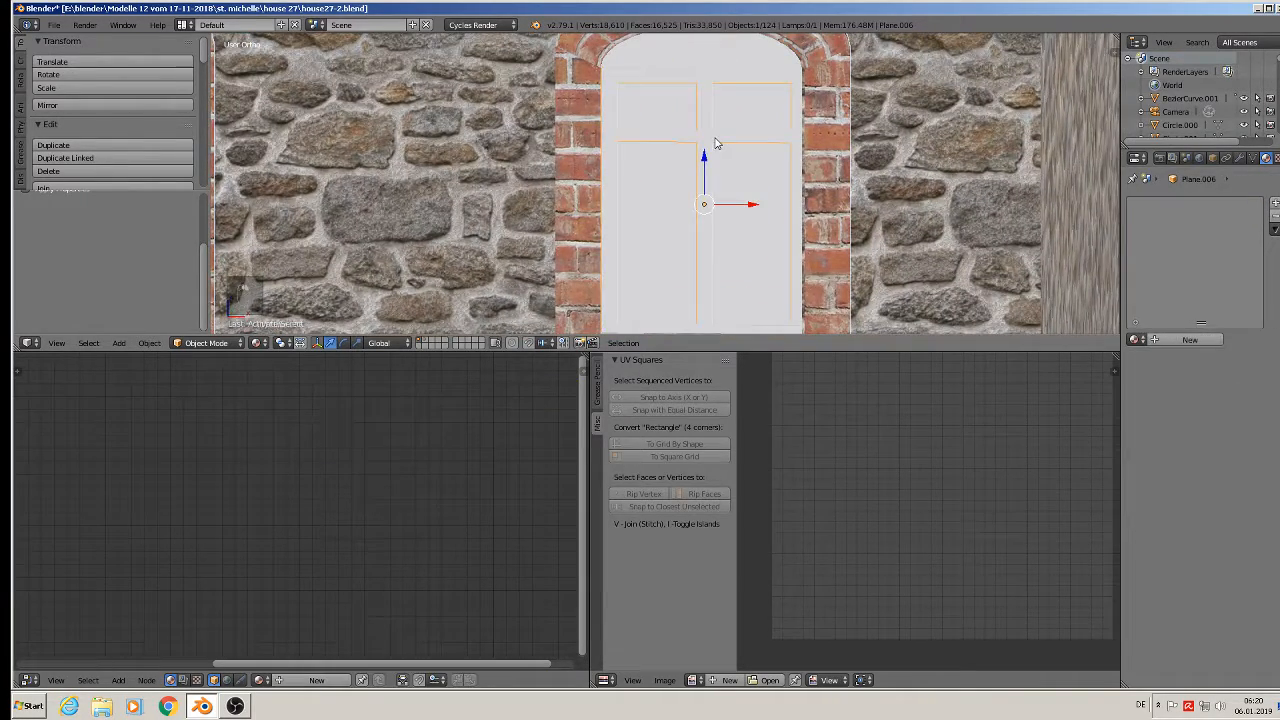
key("Tab")
key("a")
key("a")
key("a")
key("a")
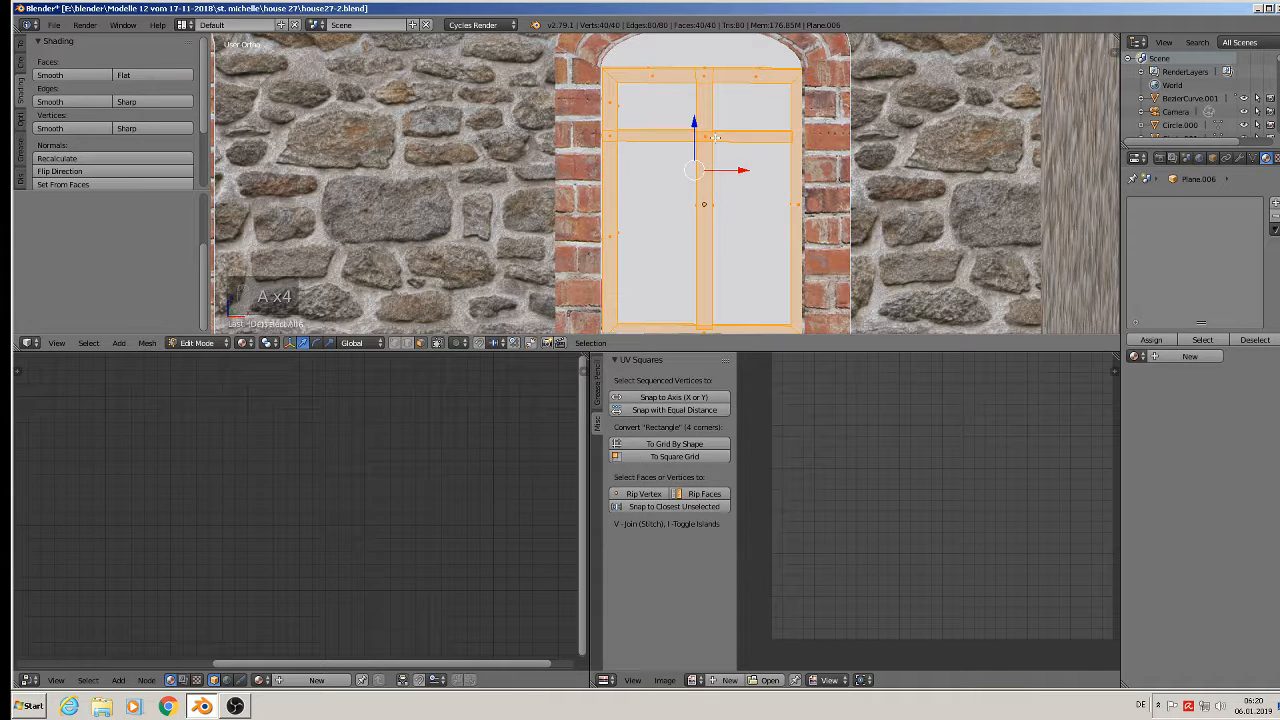
key("u")
left_click(715, 136)
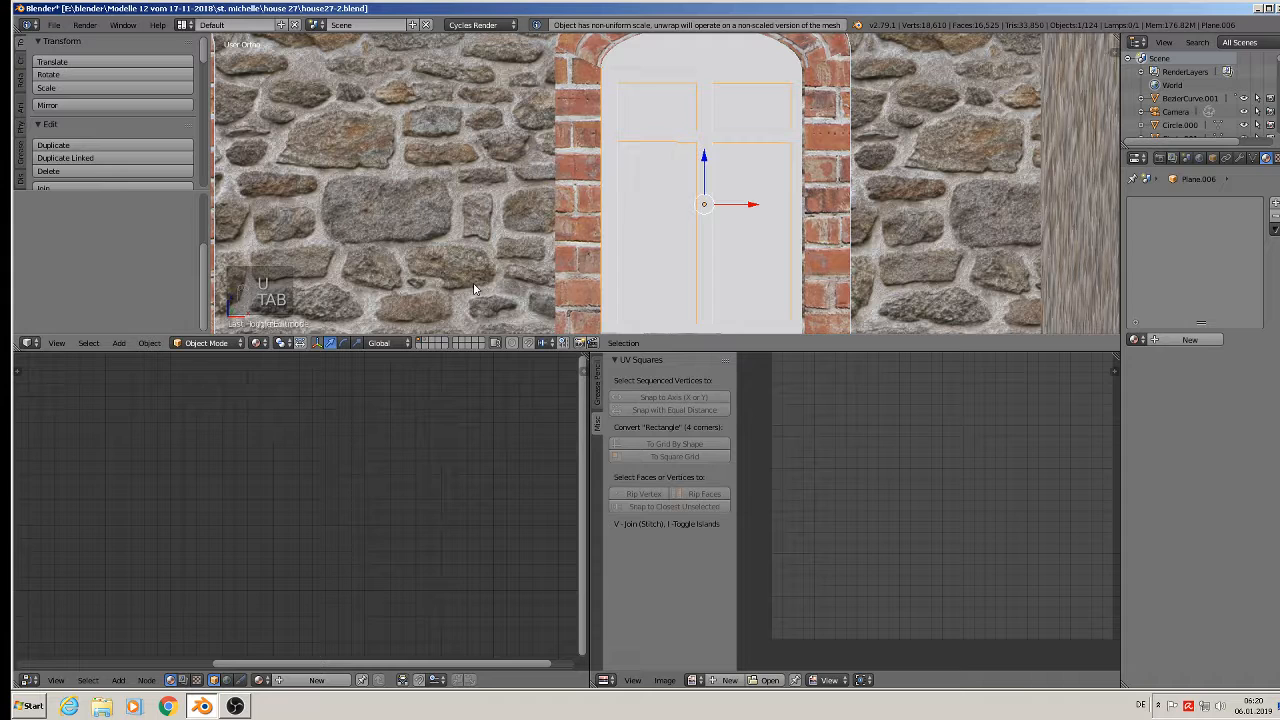
Apply rotation and scale to the window frame nearest the house corner in Object Mode.
left_click(149, 343)
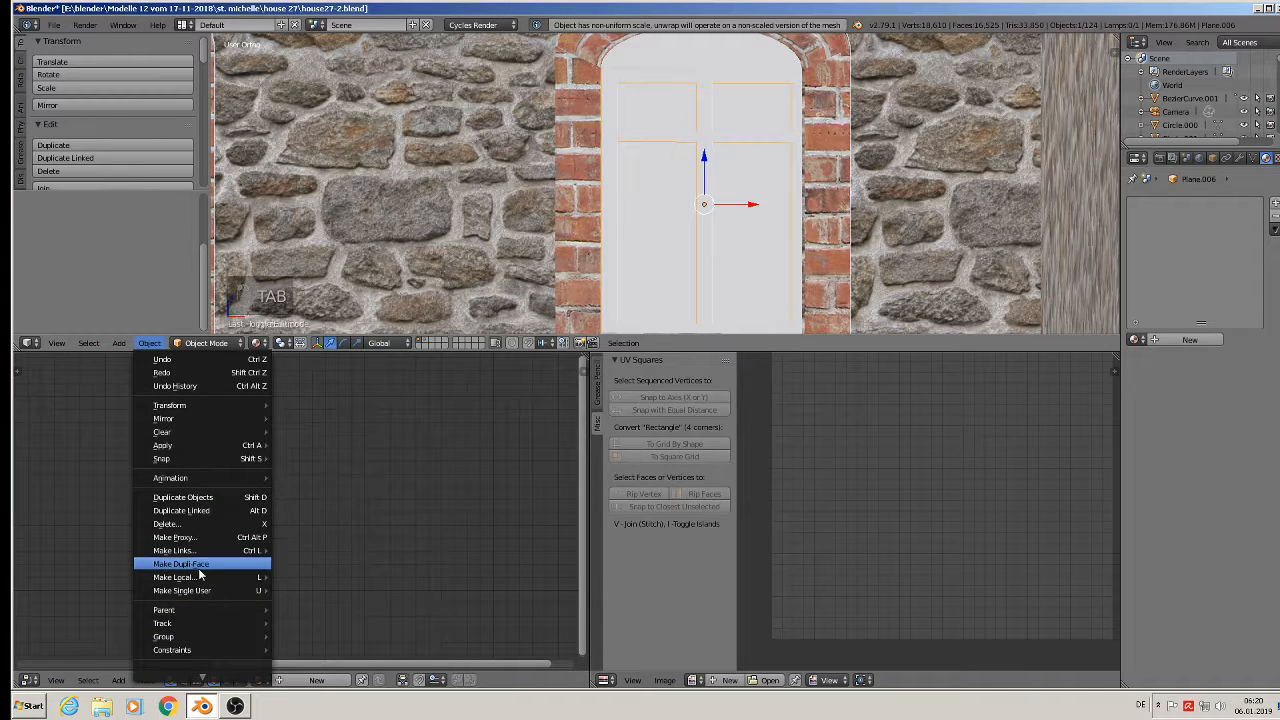
mouse_move(240, 447)
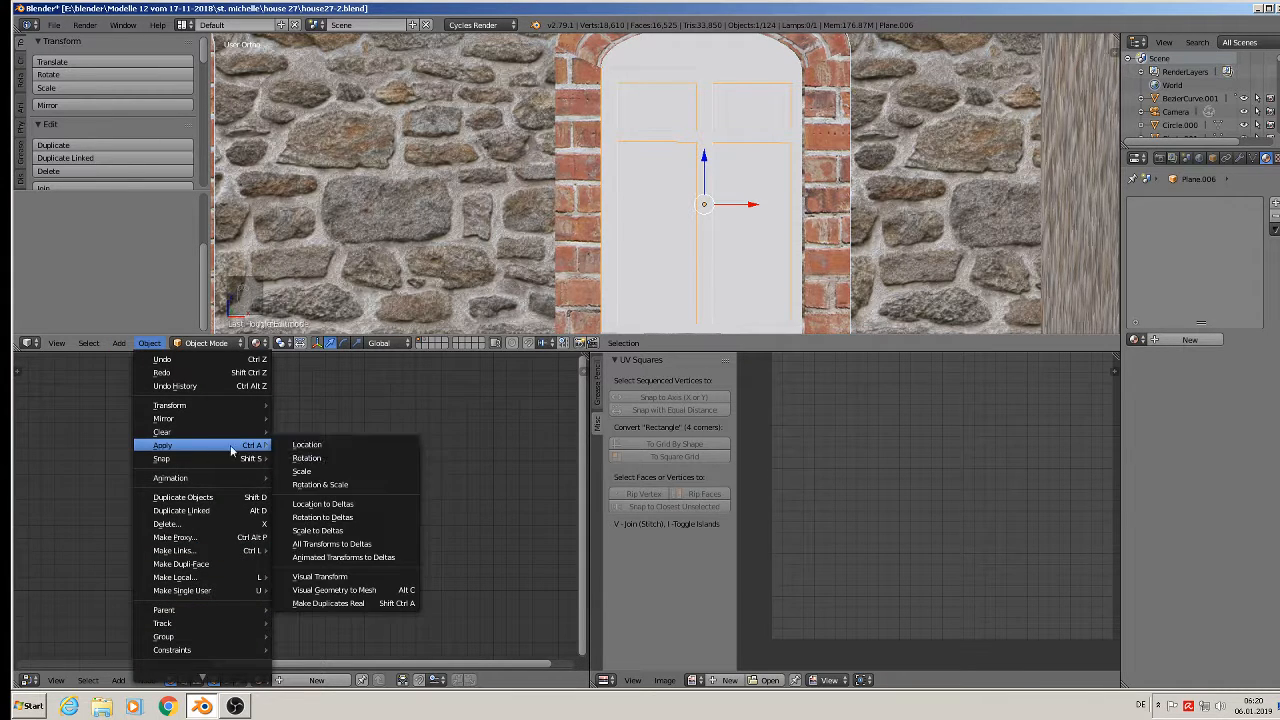
left_click(372, 485)
Assign the existing "window white wood" material to the window frame nearest the house corner.
left_click(1138, 340)
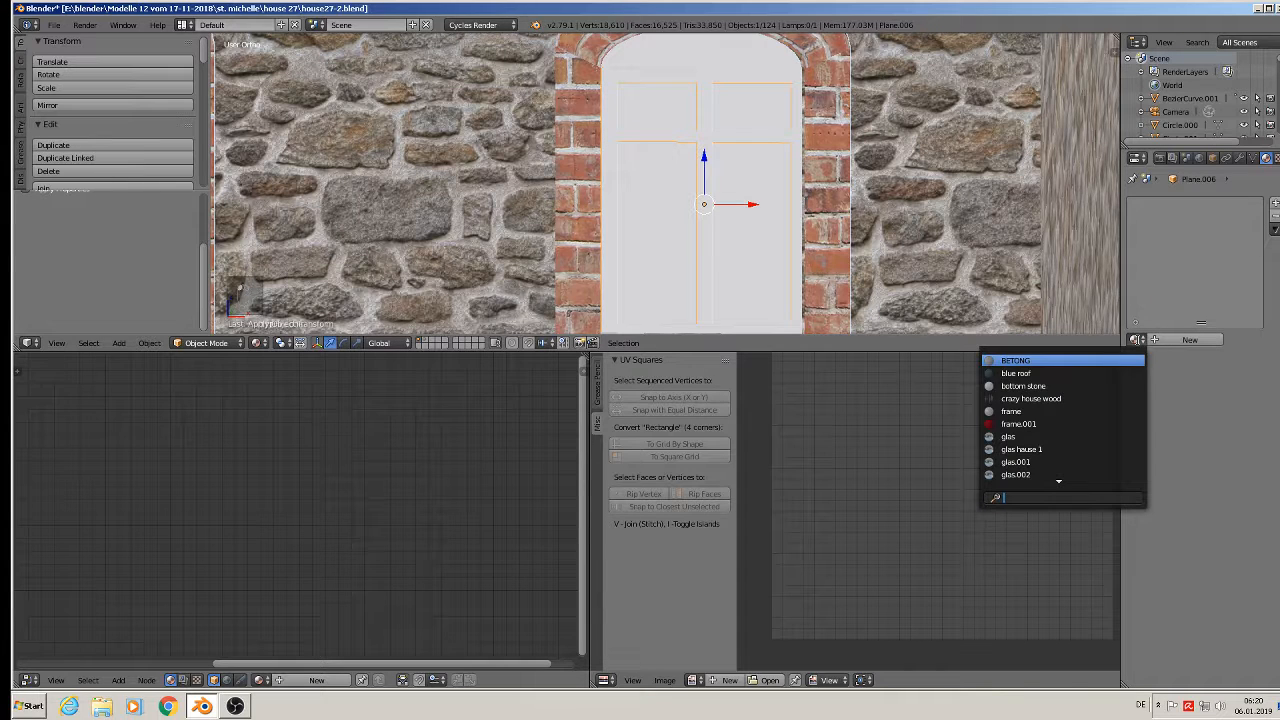
type("wo")
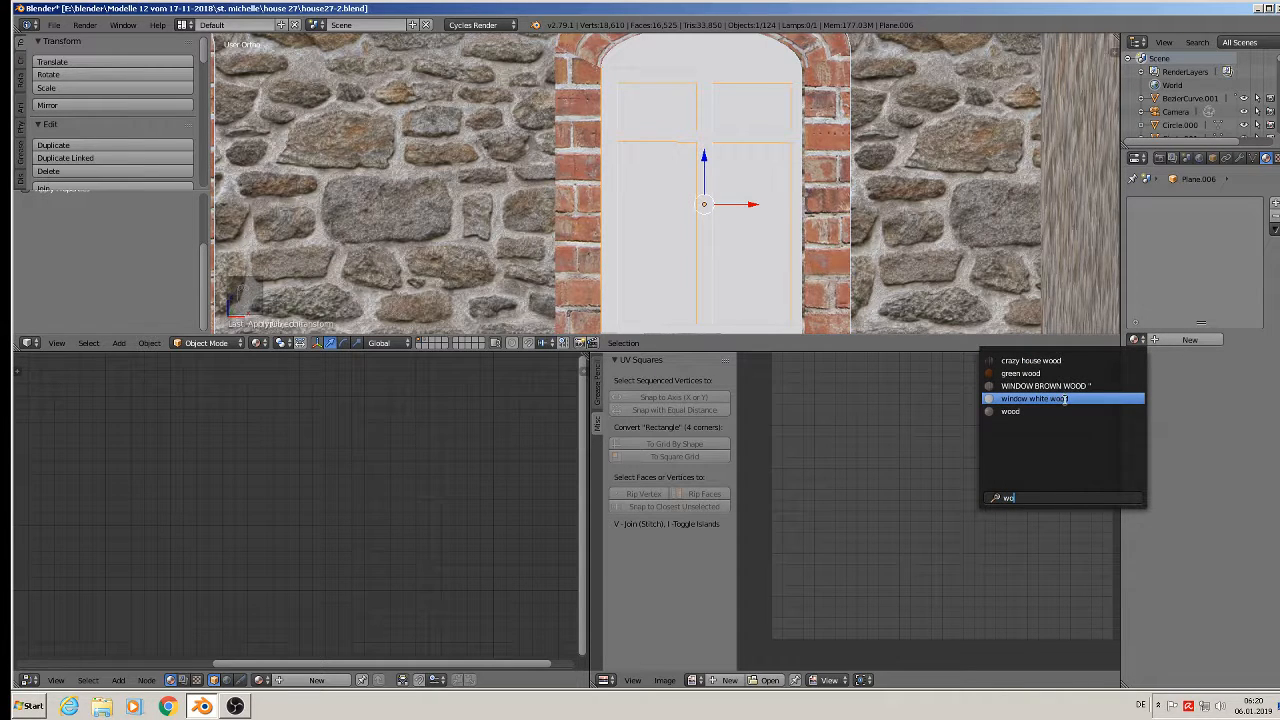
left_click(1072, 398)
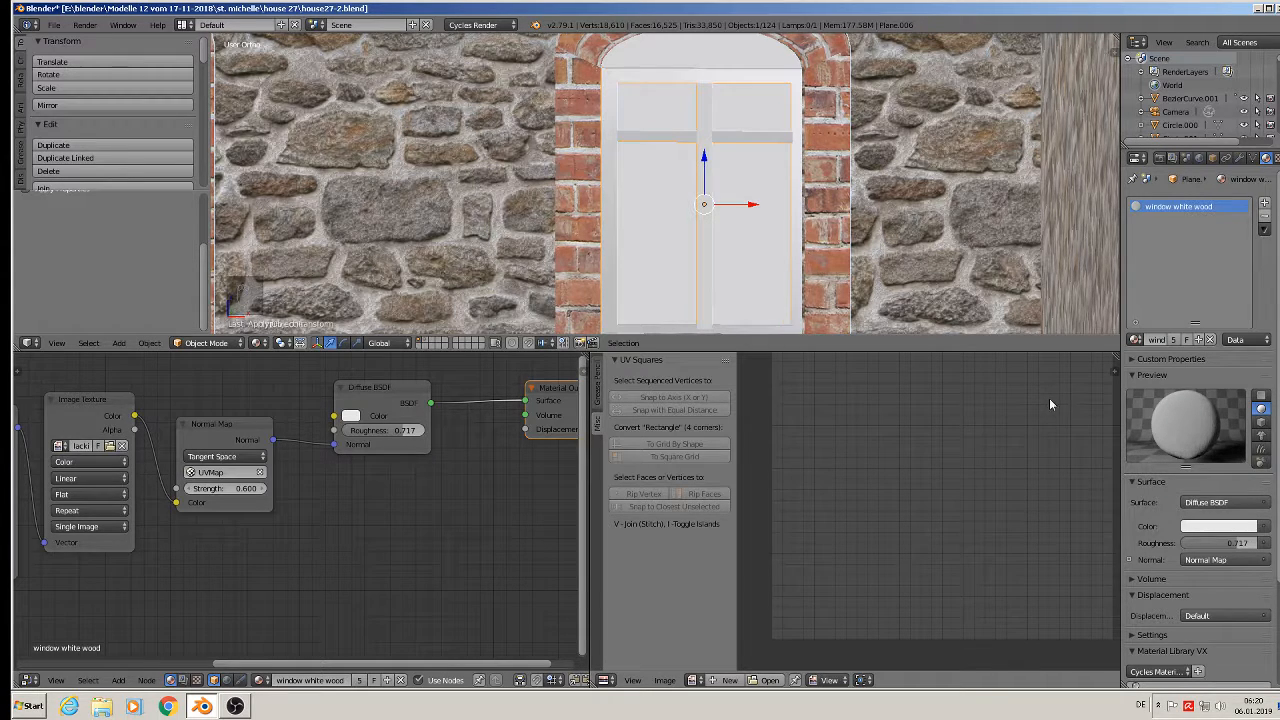
Check the material of the small ground-floor window frame and look over the windows of the whole facade.
scroll(555, 230, "down", 5)
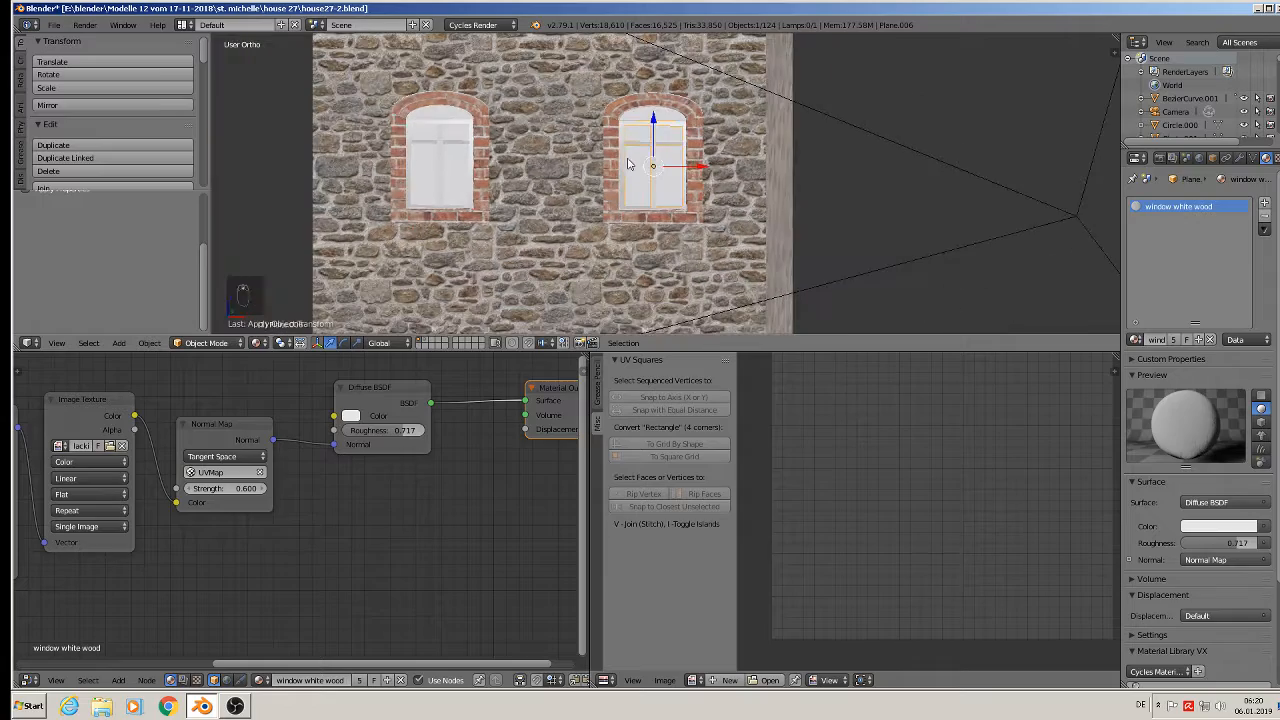
middle_click_drag(638, 225, 695, 137, "shift")
scroll(600, 249, "up", 5)
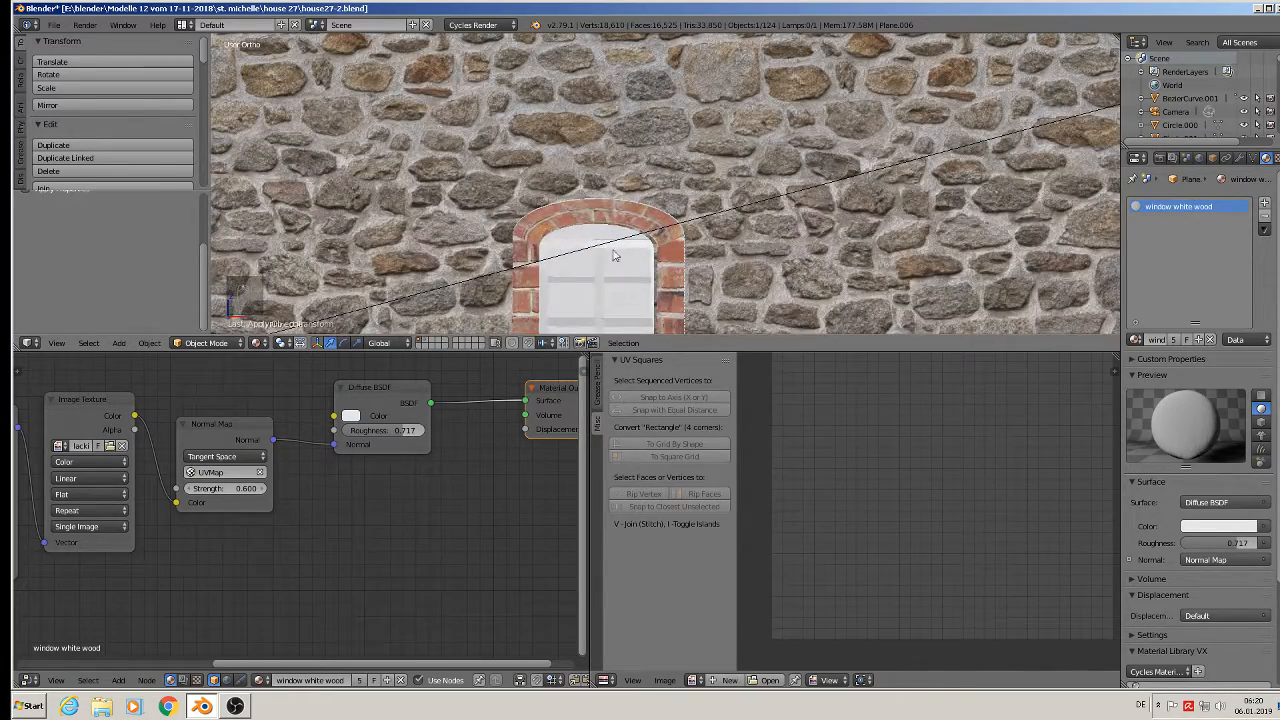
right_click(611, 250)
right_click(616, 251)
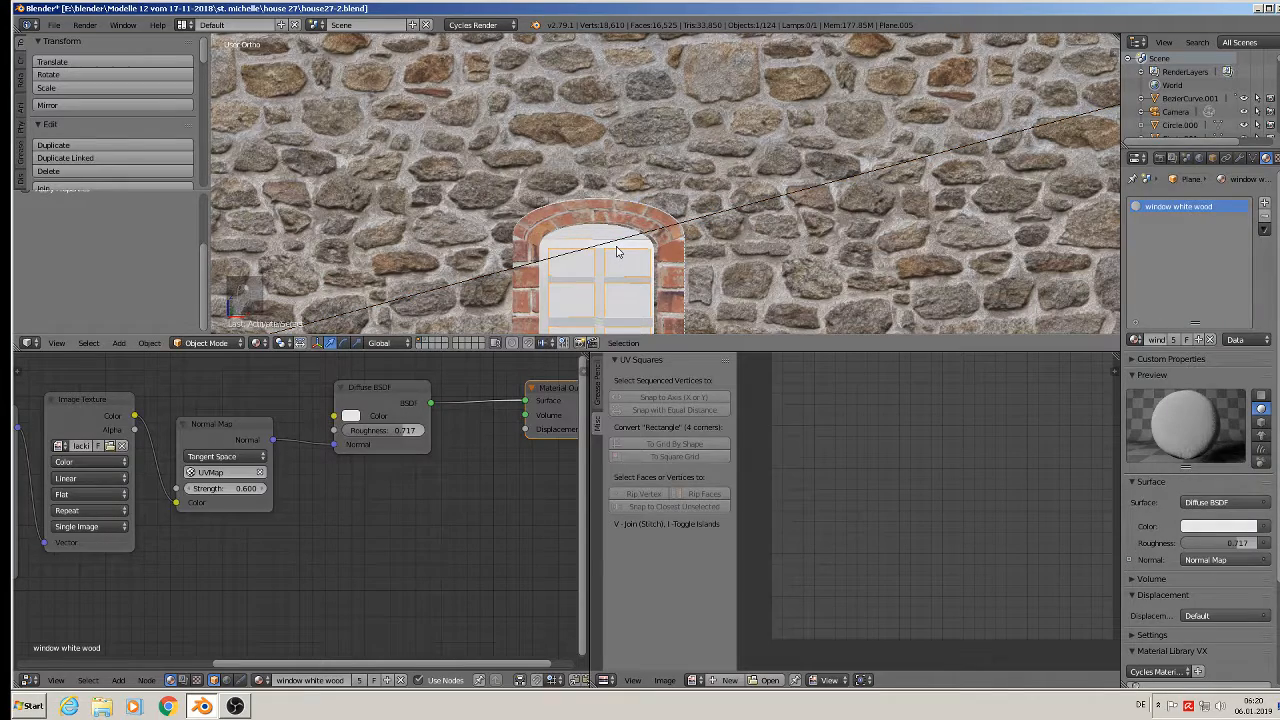
scroll(617, 251, "down", 8)
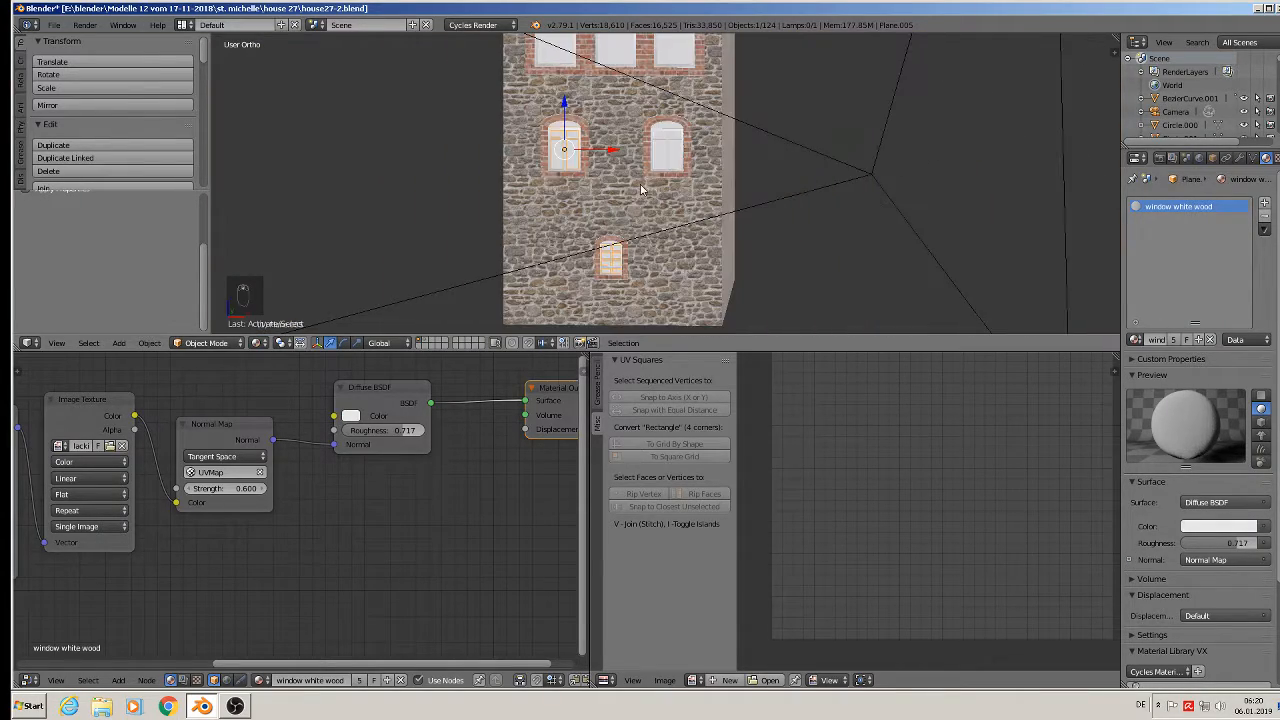
scroll(675, 298, "up", 3)
scroll(682, 280, "down", 4)
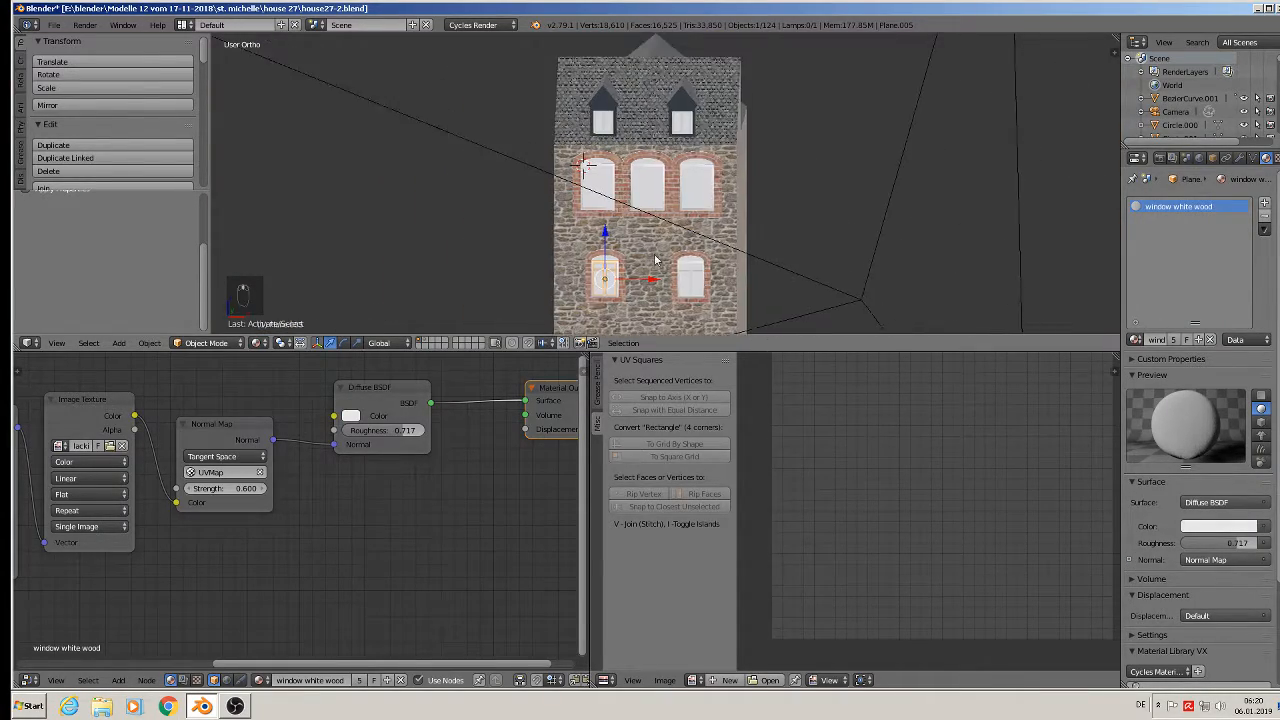
Deselect everything and save the house27-2.blend file.
key("a")
middle_click_drag(740, 282, 600, 280)
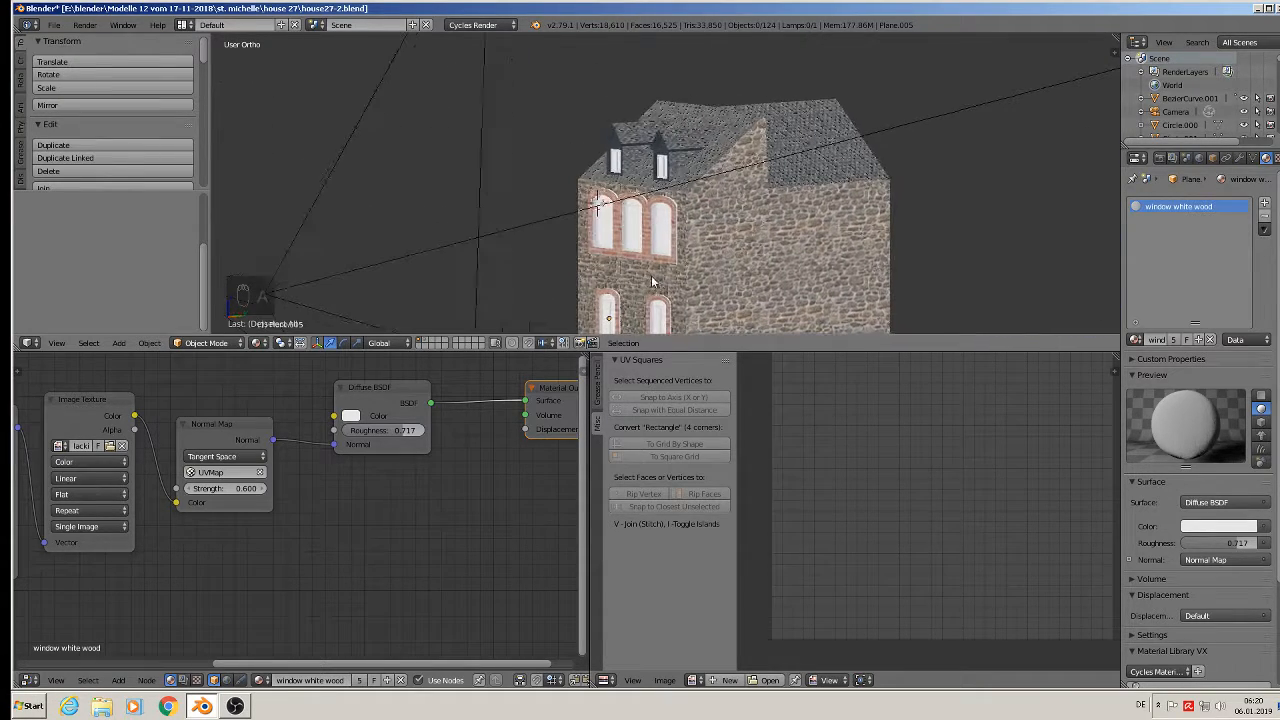
left_click(54, 24)
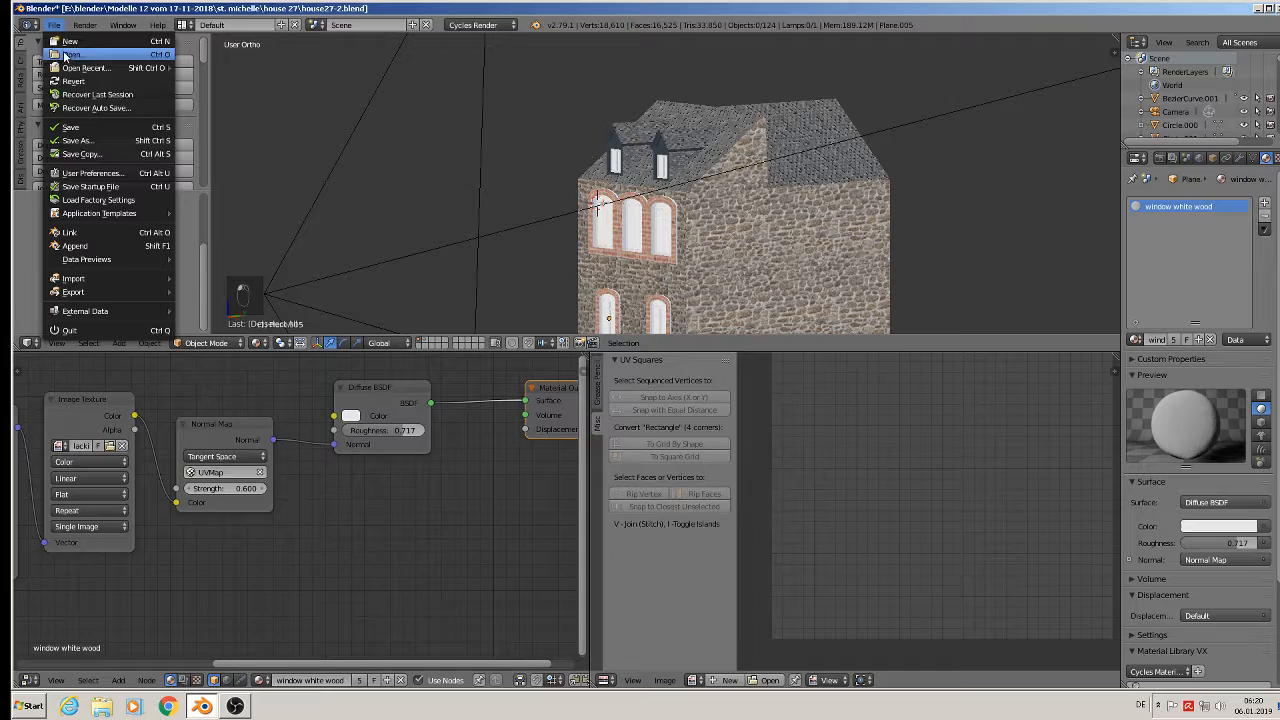
left_click(77, 128)
In the house wall mesh's Edit Mode, select the inner reveal face loops of the three upper arched windows.
scroll(648, 205, "up", 8)
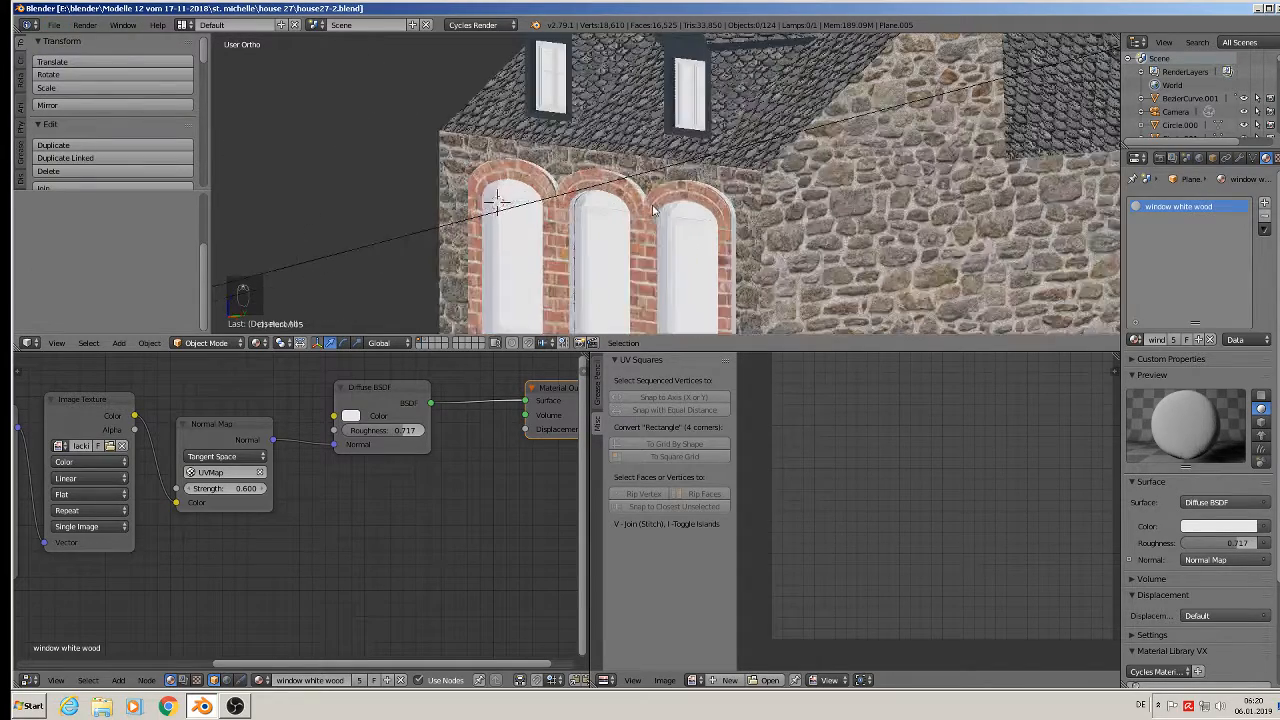
middle_click_drag(546, 202, 568, 126, "shift")
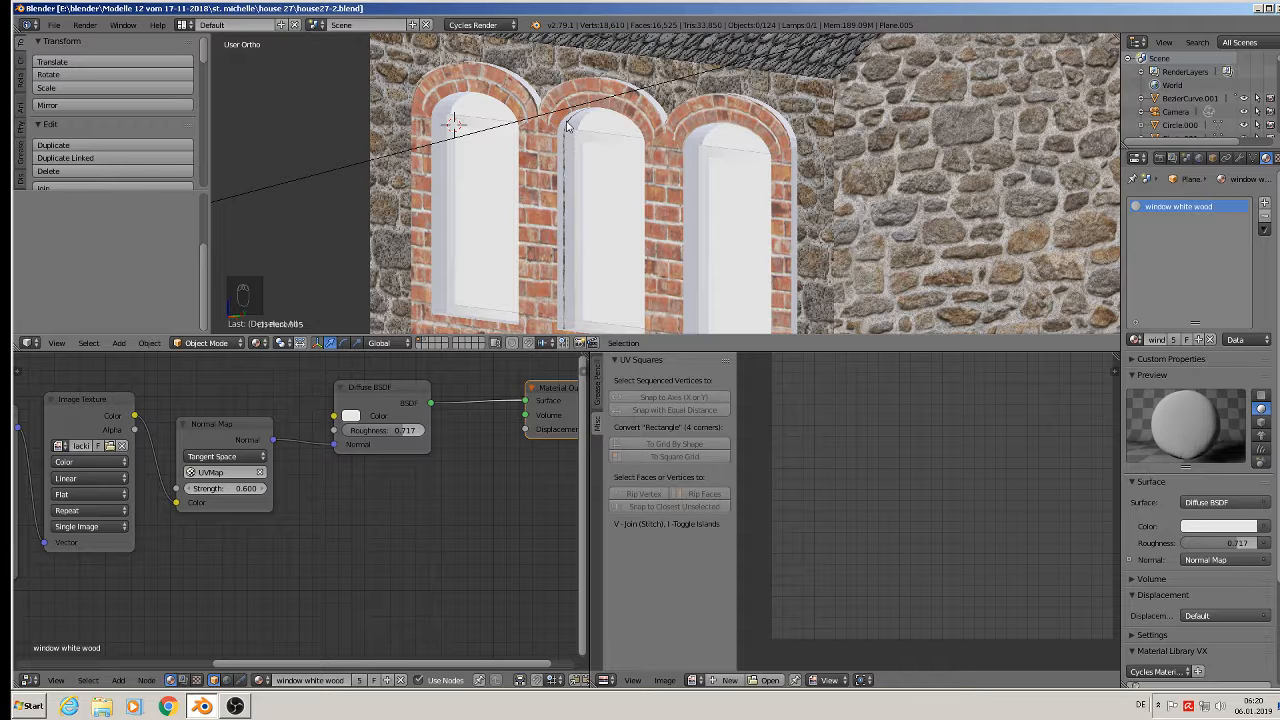
scroll(441, 110, "up", 3)
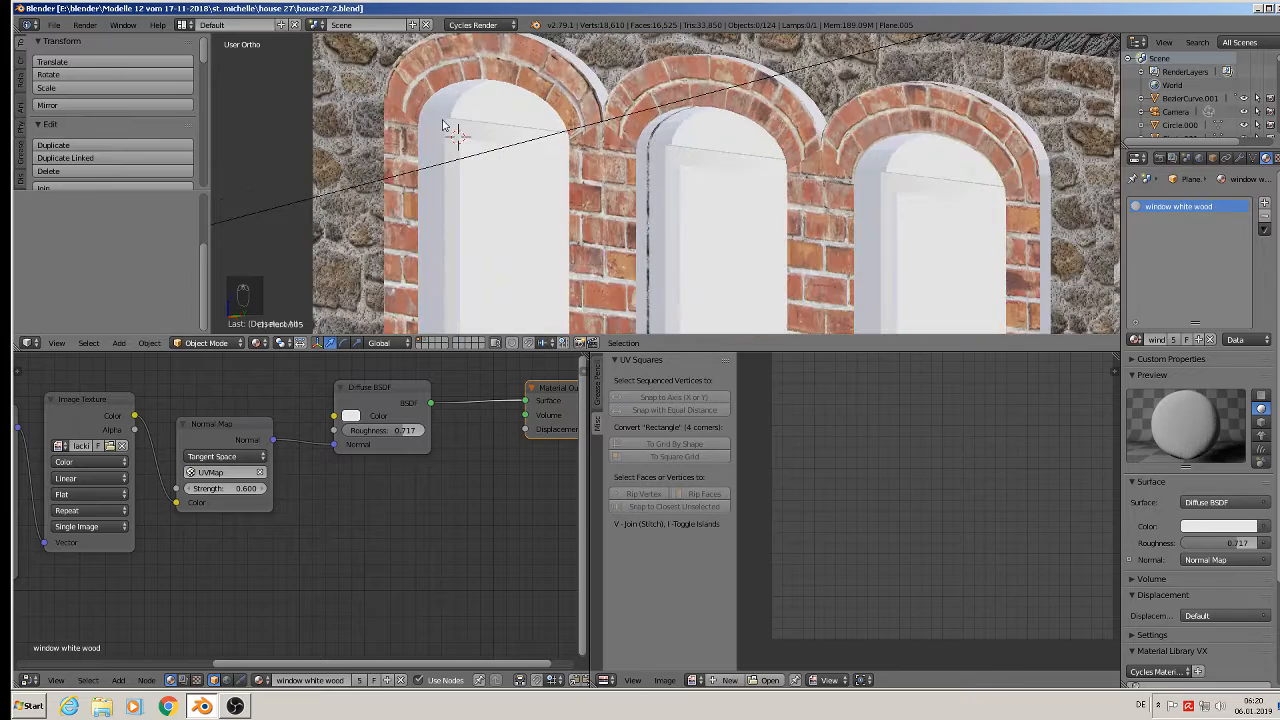
key("Tab")
key("Tab")
right_click(414, 103)
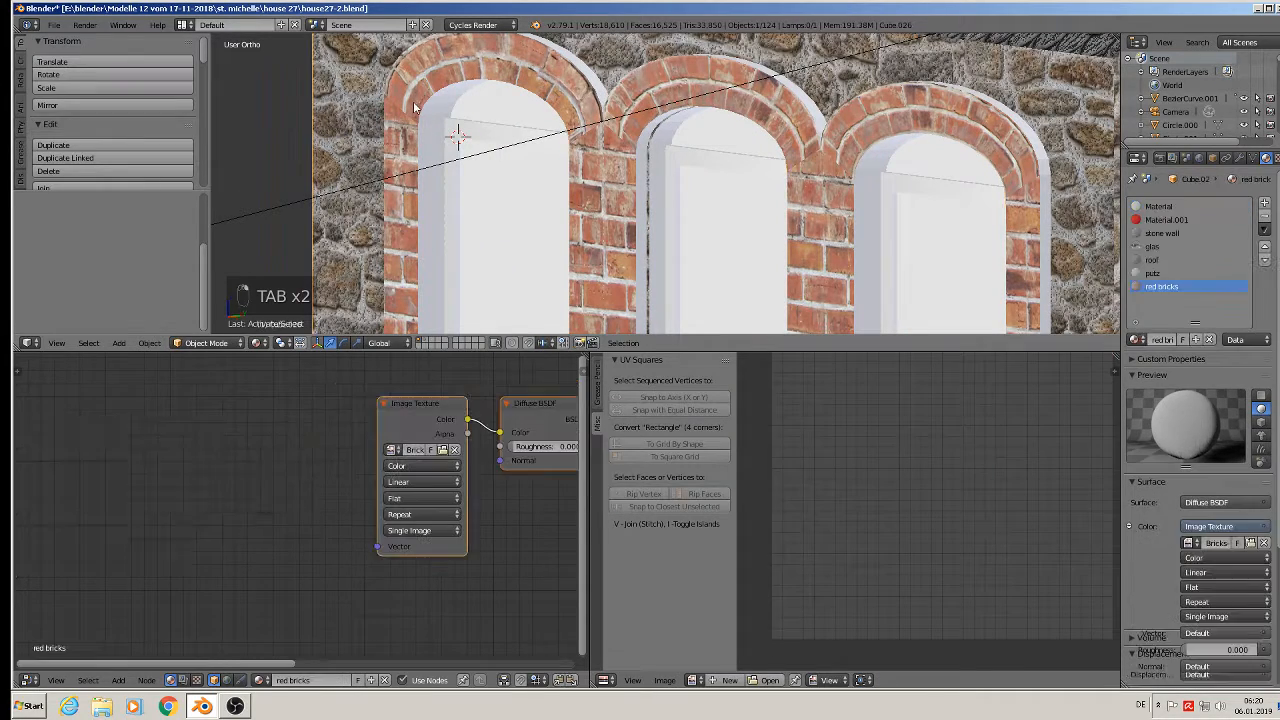
key("Tab")
right_click(425, 121, "alt")
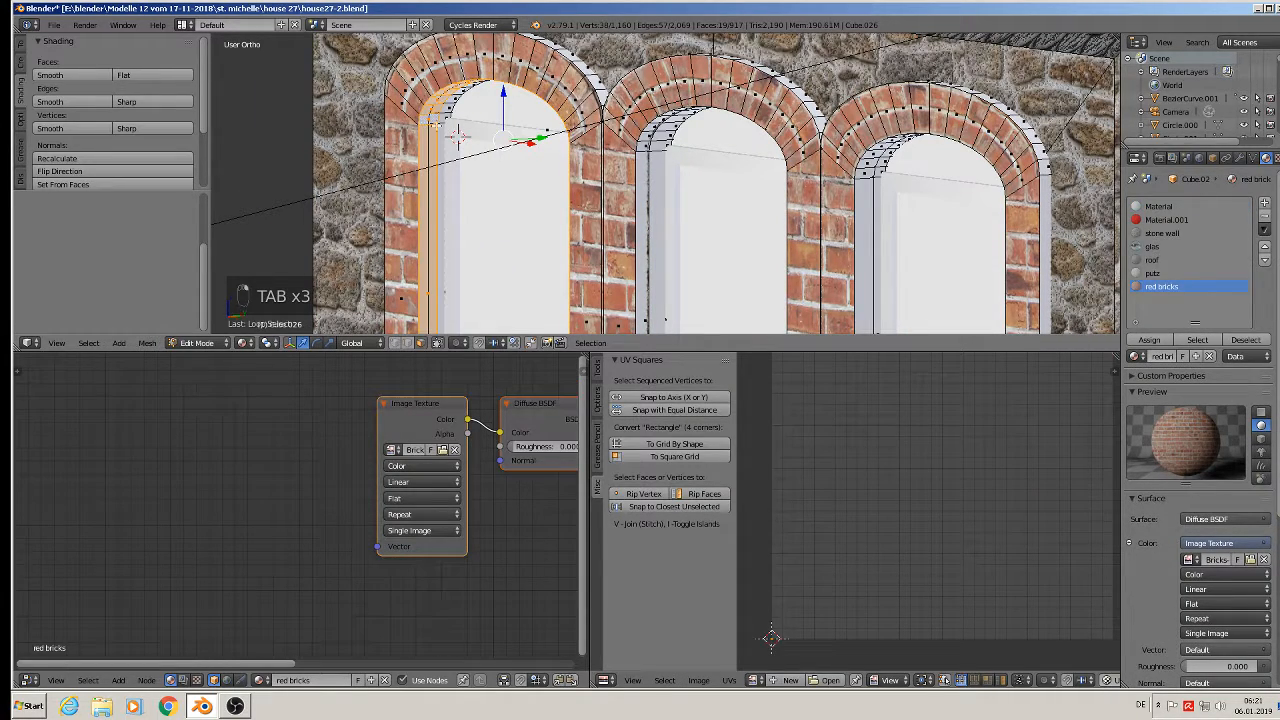
right_click(440, 125, "alt+shift")
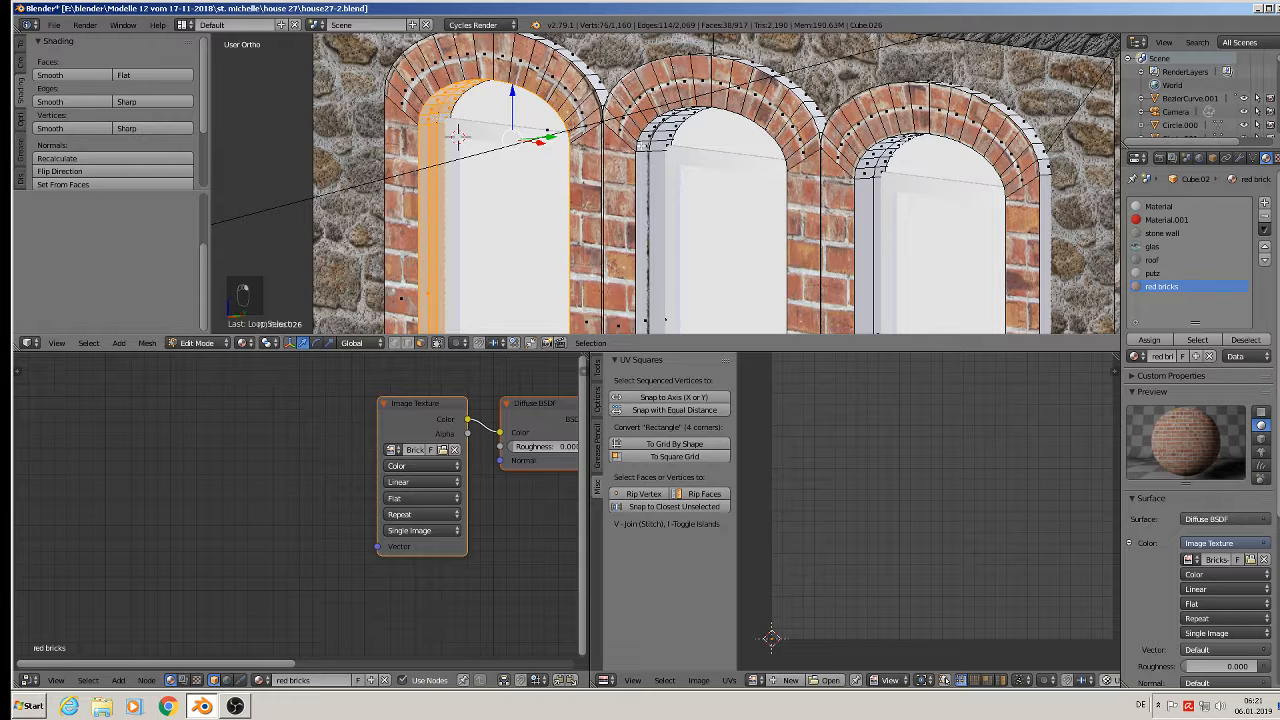
right_click(650, 150, "alt+shift")
right_click(660, 148, "alt+shift")
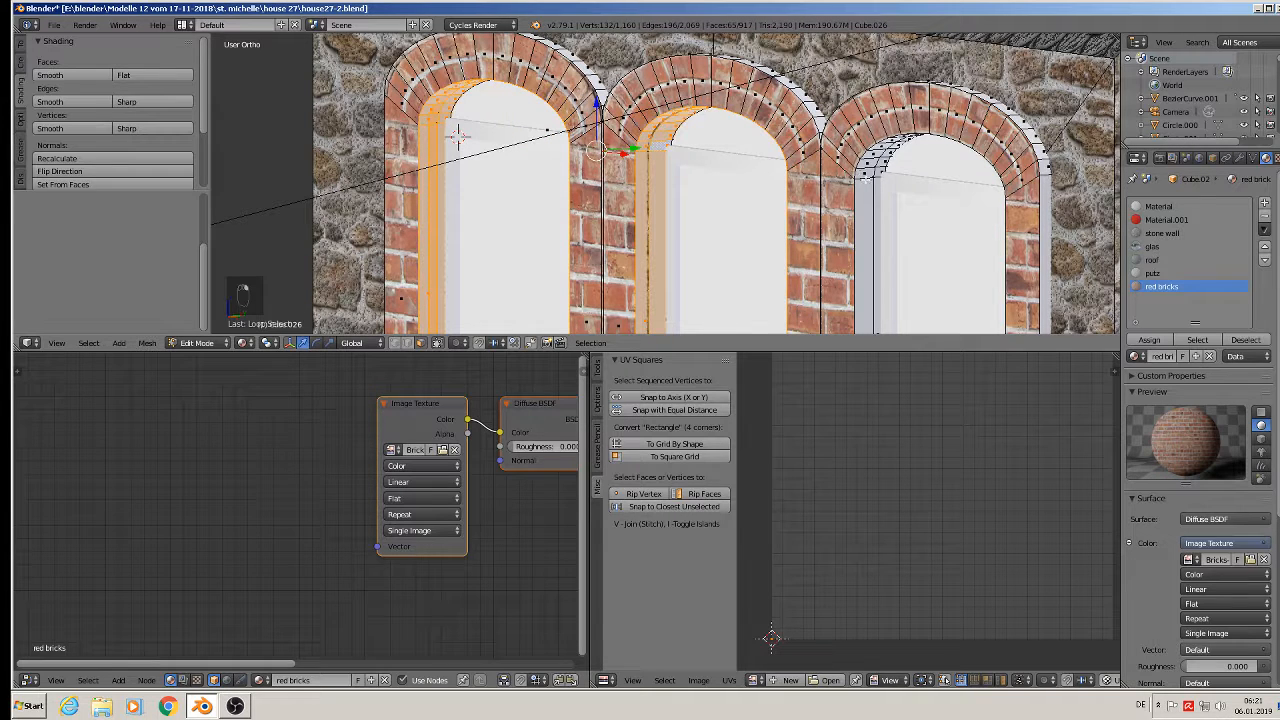
right_click(866, 177, "alt+shift")
right_click(884, 177, "alt+shift")
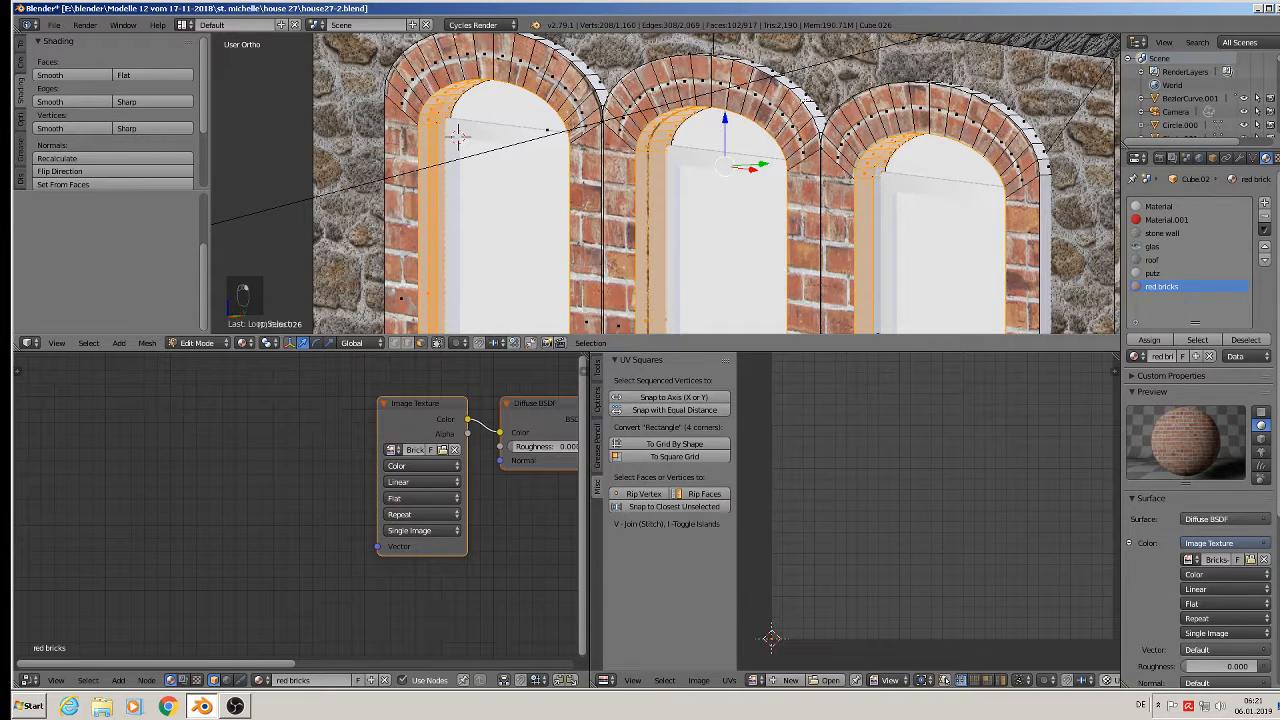
Add the outer rim face loops of the brick surrounds around the three upper arched windows to the selection.
right_click(797, 88, "alt+shift")
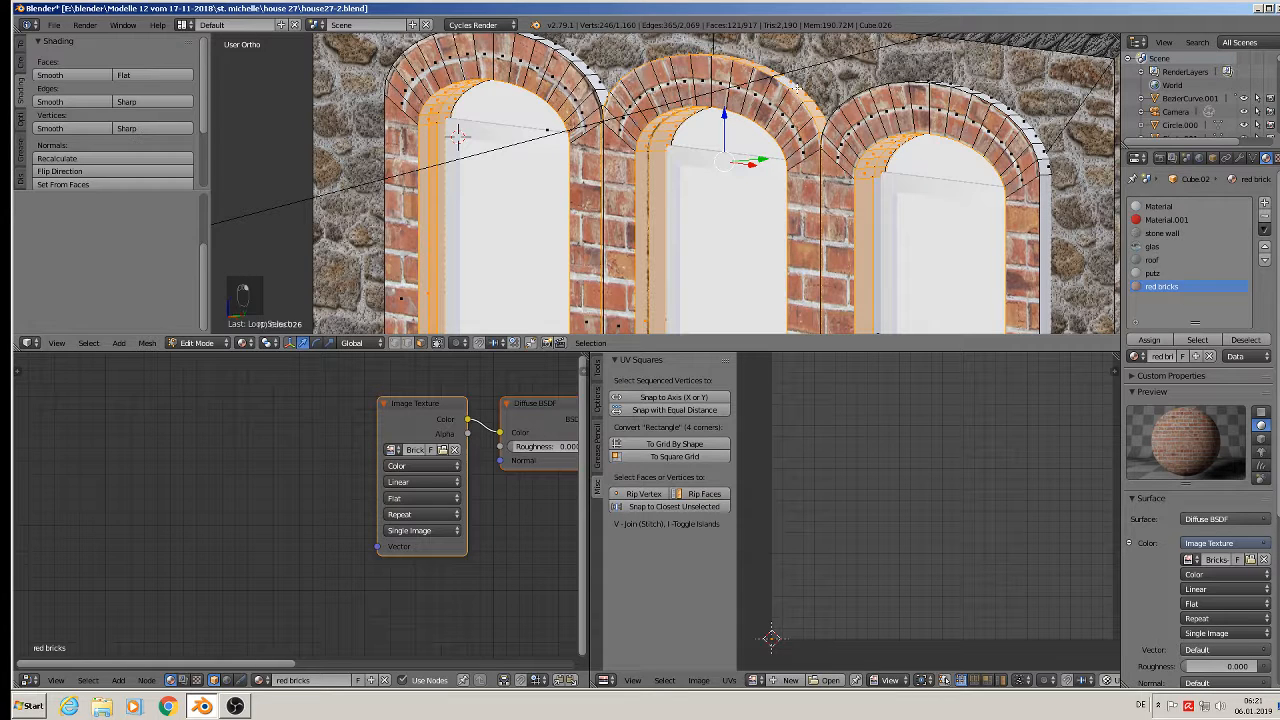
right_click(593, 74, "alt+shift")
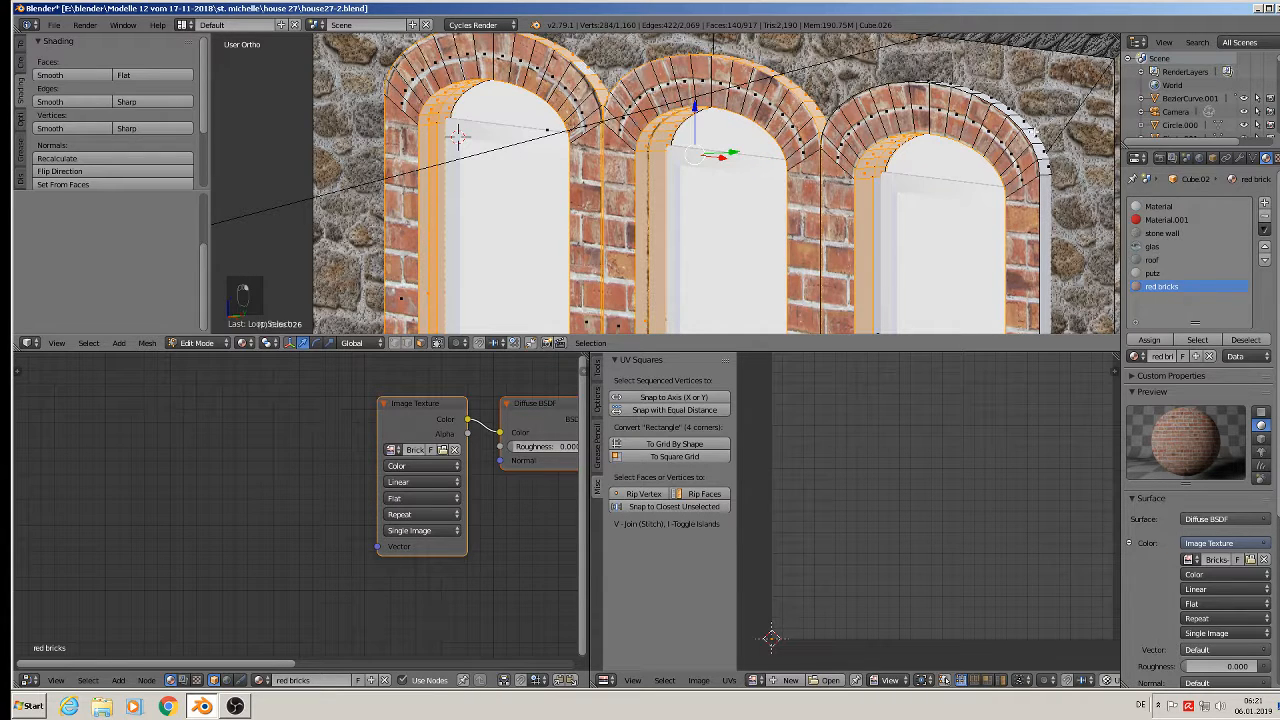
right_click(1028, 129, "alt+shift")
Extend the selection with the outer rim and inner reveal loops of the first arched window on the middle floor.
scroll(1032, 182, "down", 3)
middle_click_drag(880, 216, 755, 86, "shift")
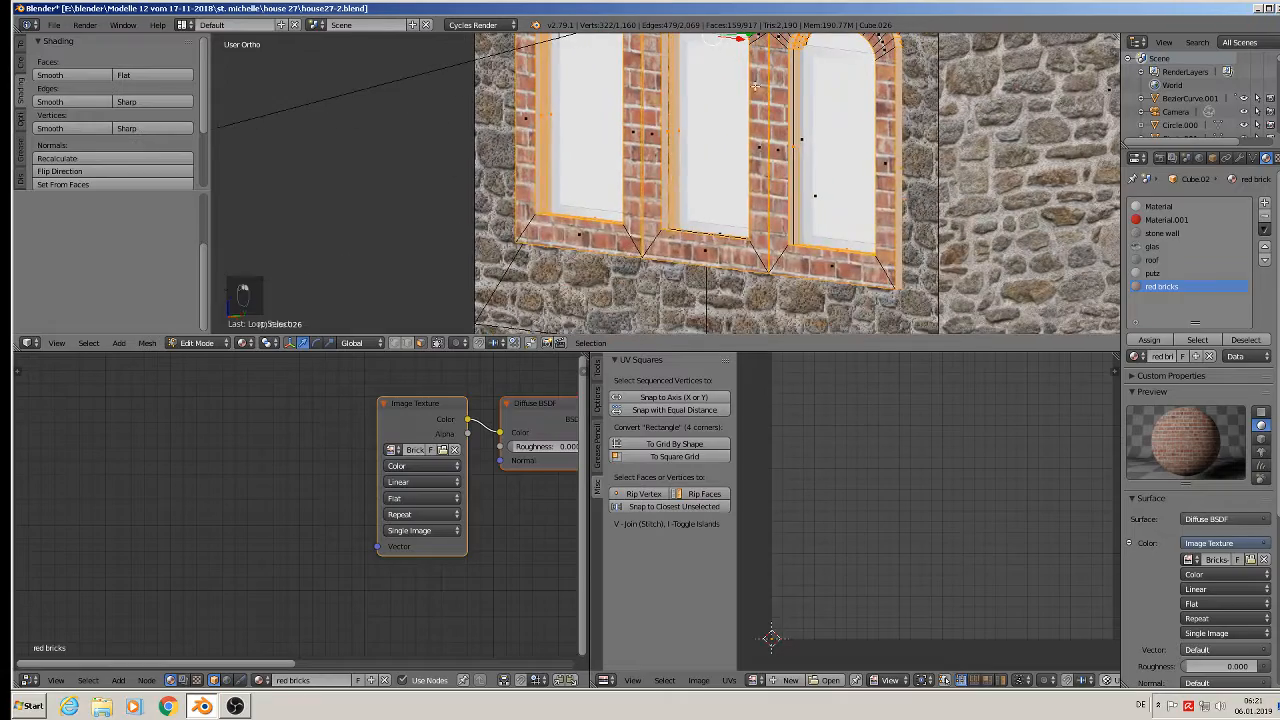
middle_click_drag(665, 253, 625, 200)
scroll(620, 190, "up", 4)
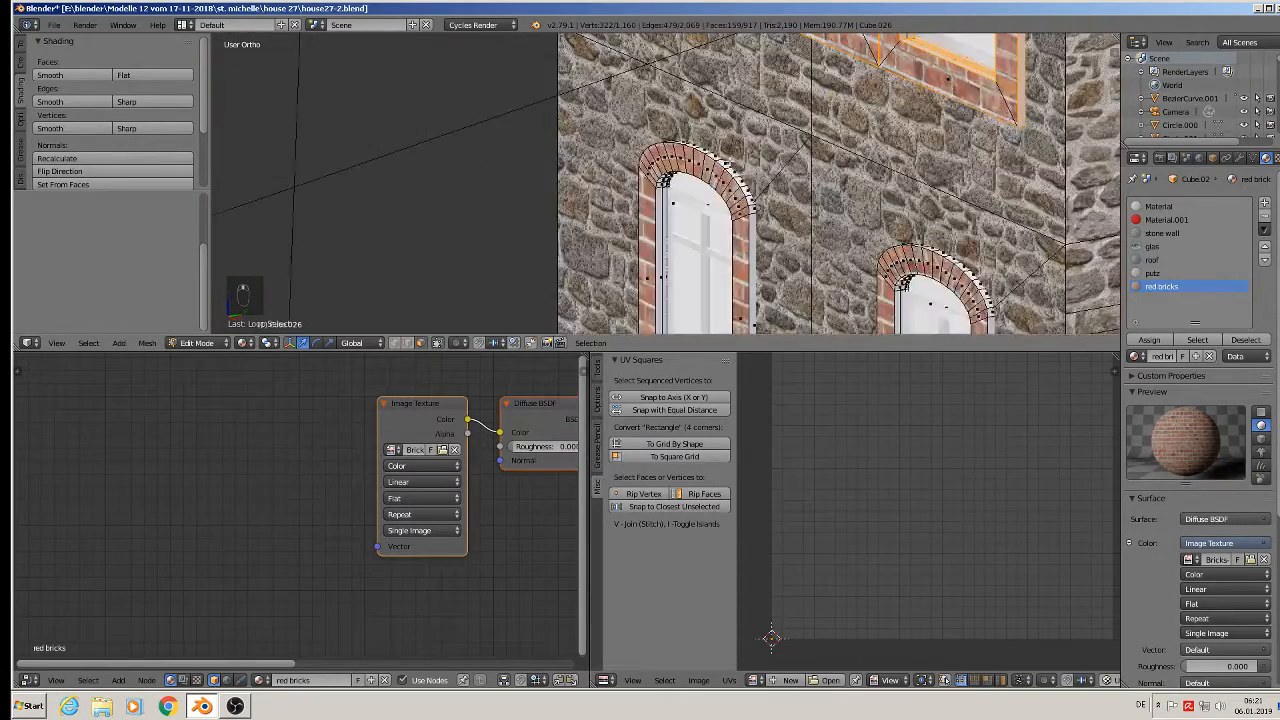
right_click(753, 200, "alt+shift")
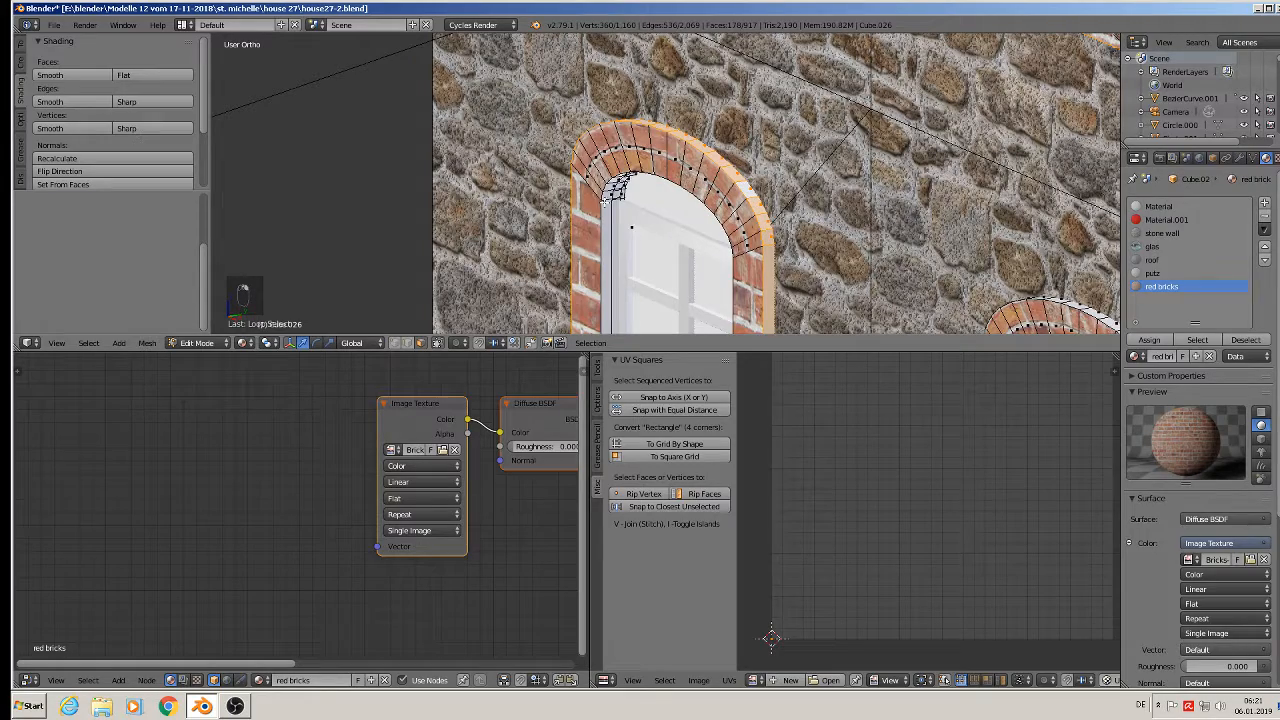
right_click(607, 198, "alt+shift")
right_click(621, 199, "alt+shift")
Extend the selection with the inner reveal and outer rim loops of the second middle-floor arched window, nearest the house corner.
scroll(625, 202, "down", 2, "shift")
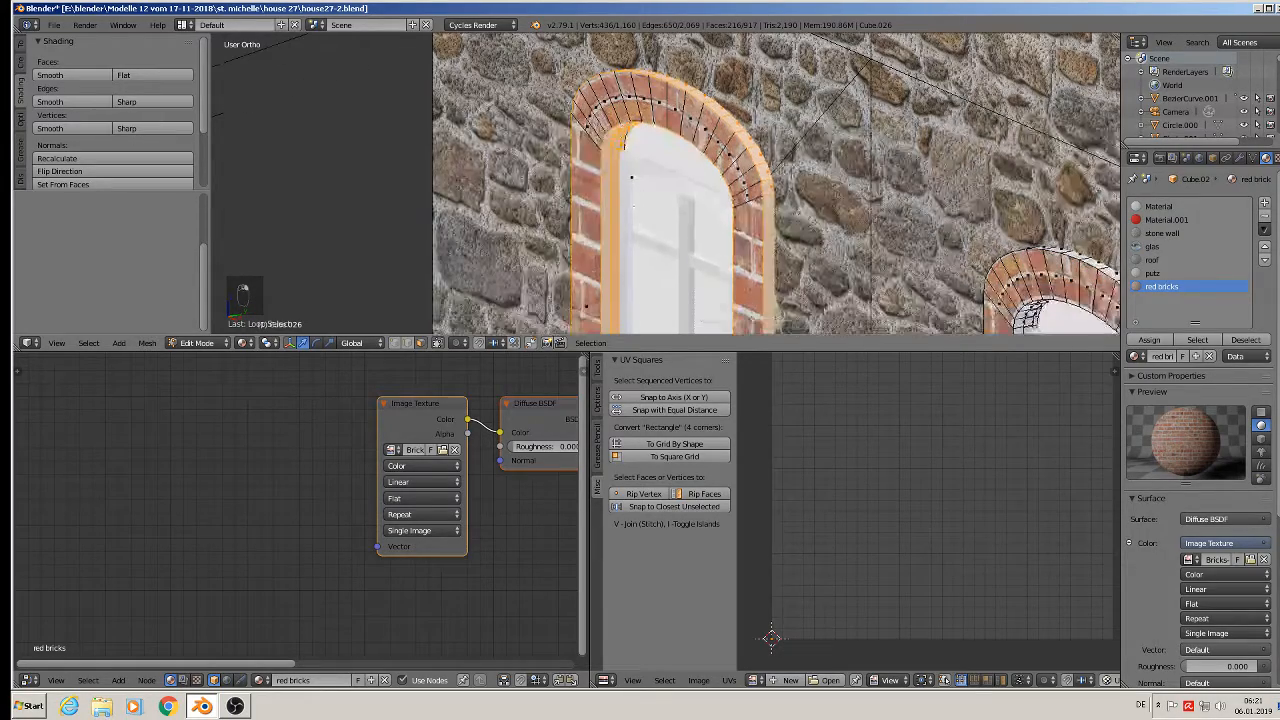
middle_click_drag(939, 255, 650, 34, "shift")
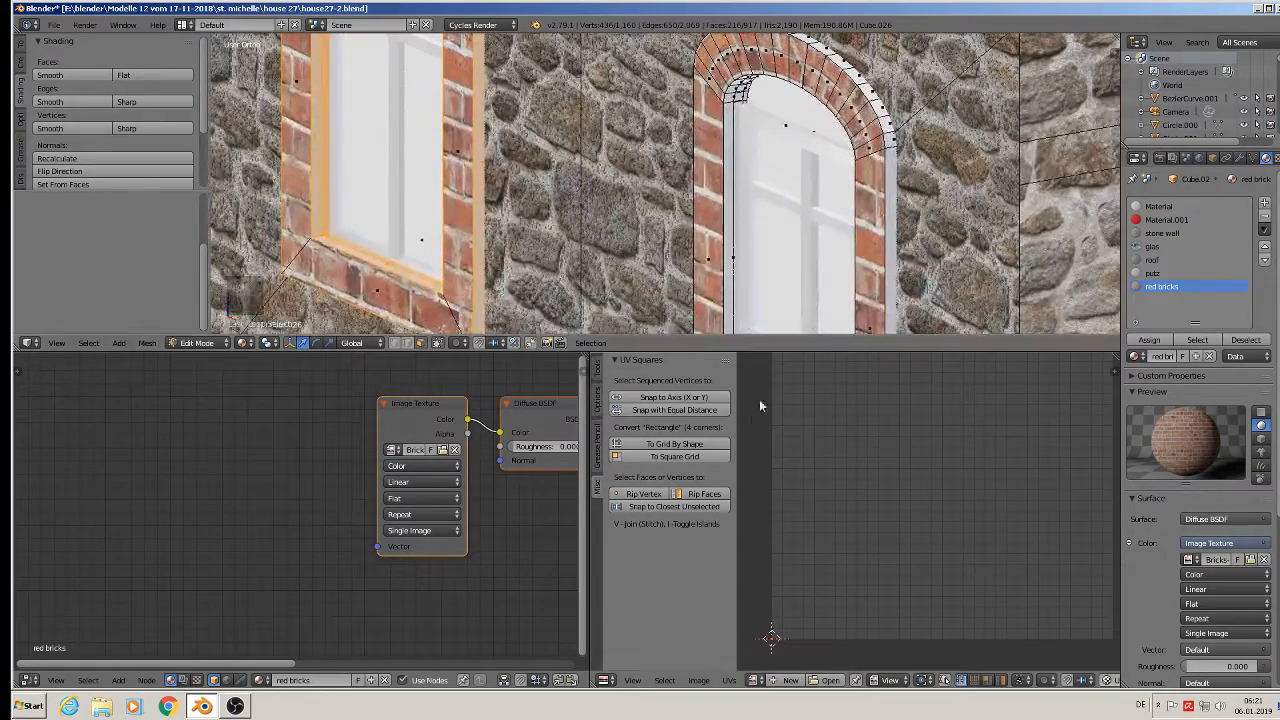
right_click(738, 92, "shift")
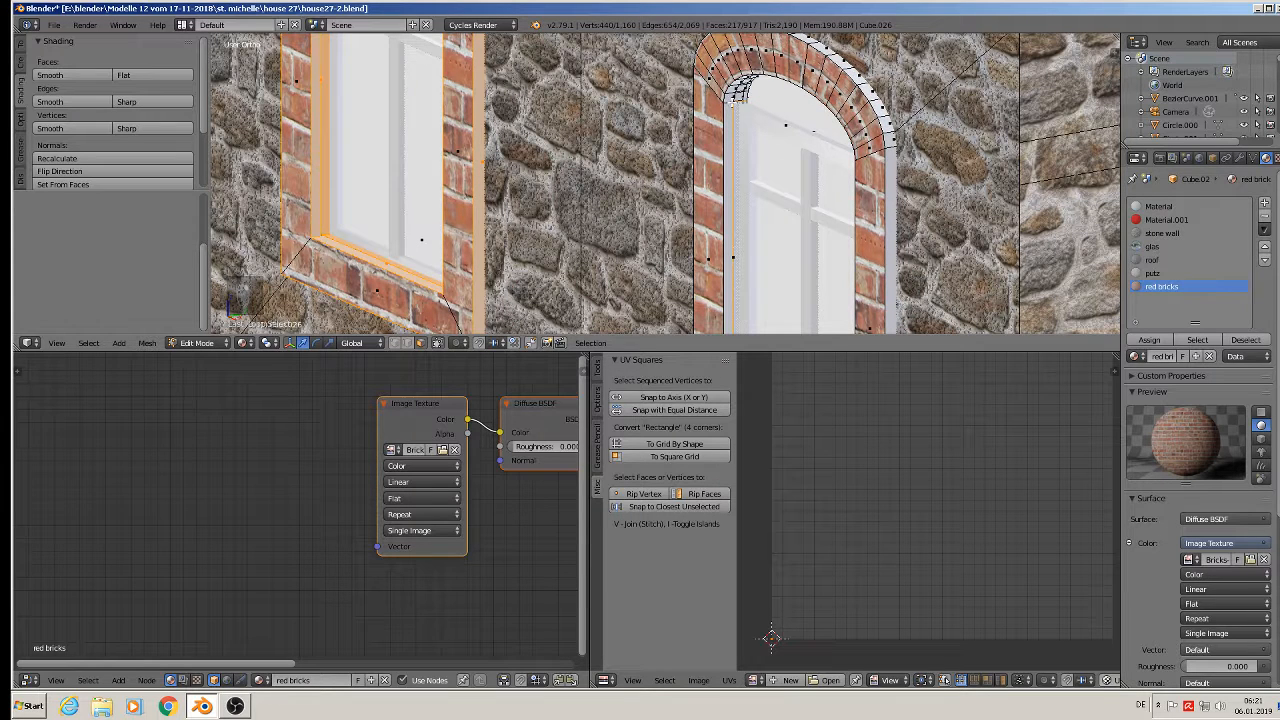
right_click(740, 93, "alt+shift")
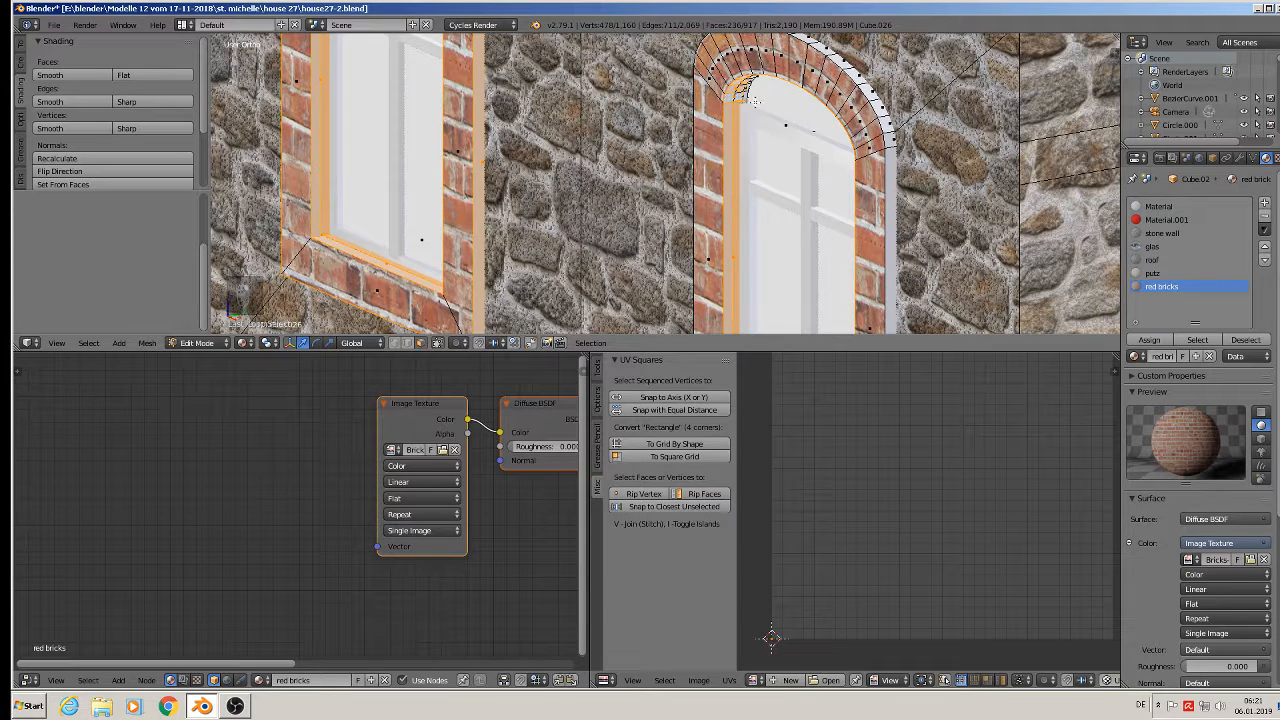
right_click(743, 90, "alt+shift")
right_click(878, 110, "alt+shift")
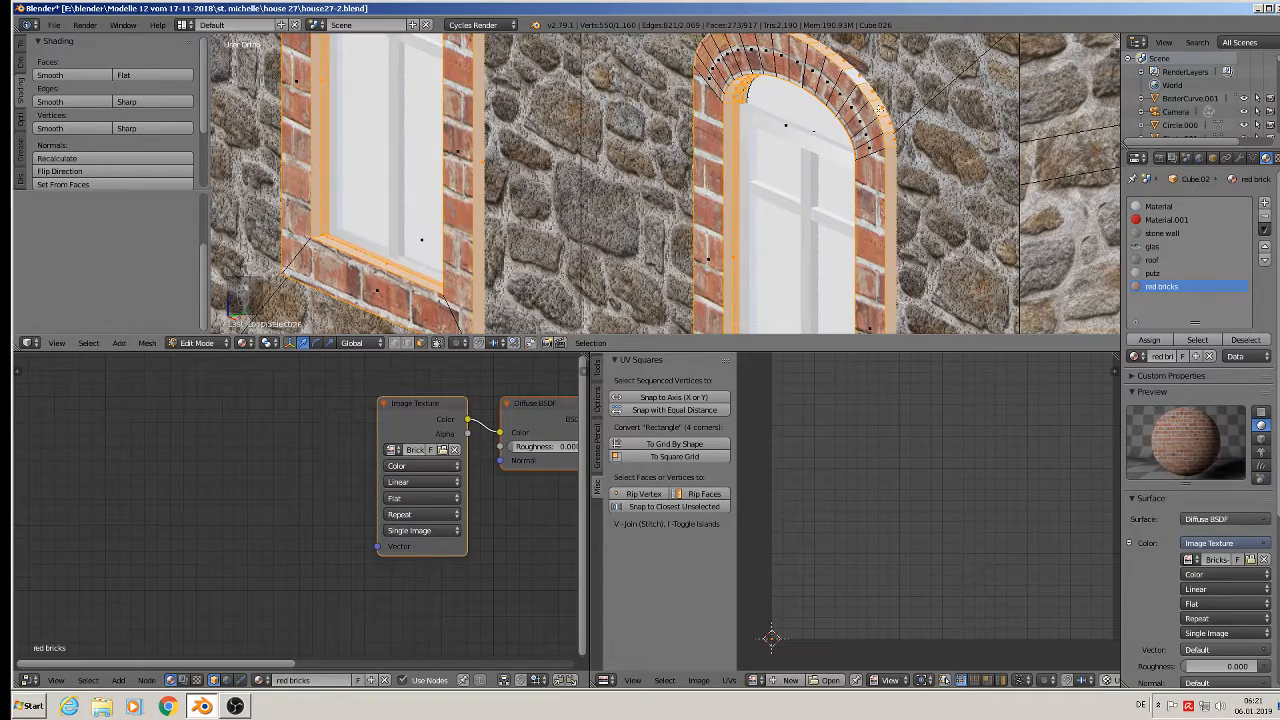
Extend the selection with the outer rim and inner reveal faces of the small ground-floor arched window.
scroll(871, 200, "down", 4)
scroll(871, 200, "down", 5)
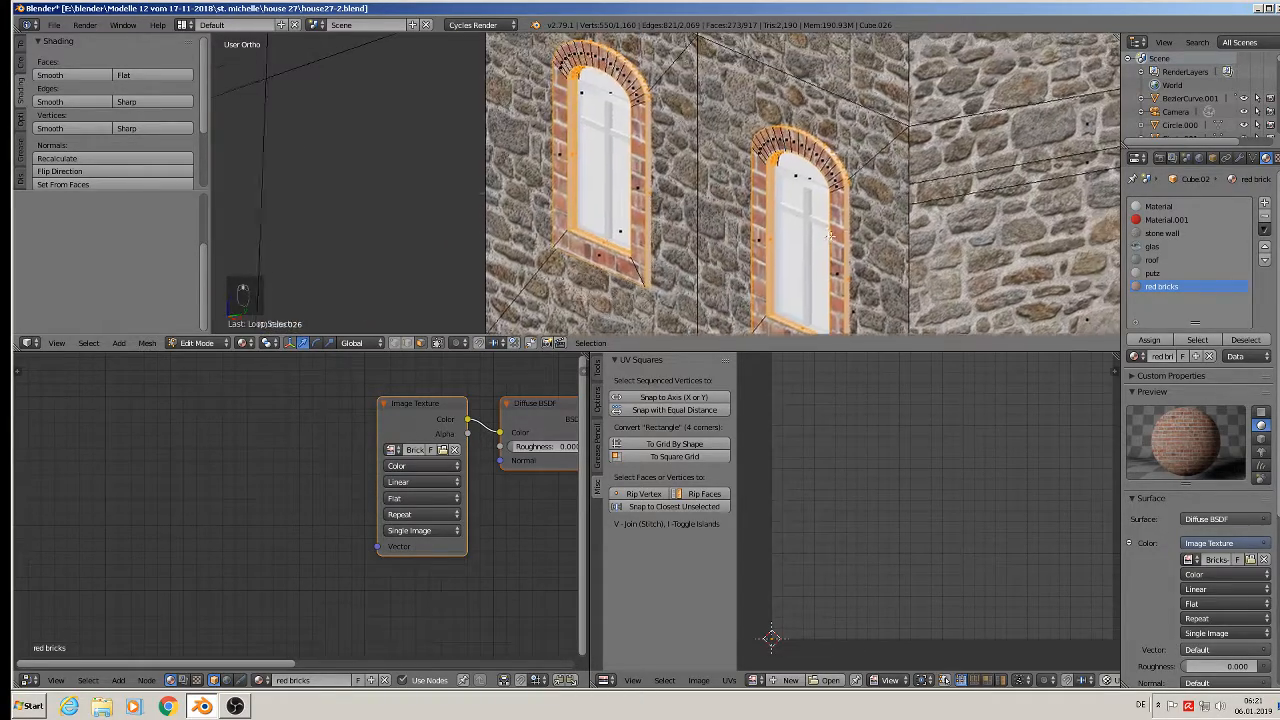
scroll(765, 176, "up", 4)
scroll(765, 176, "up", 3)
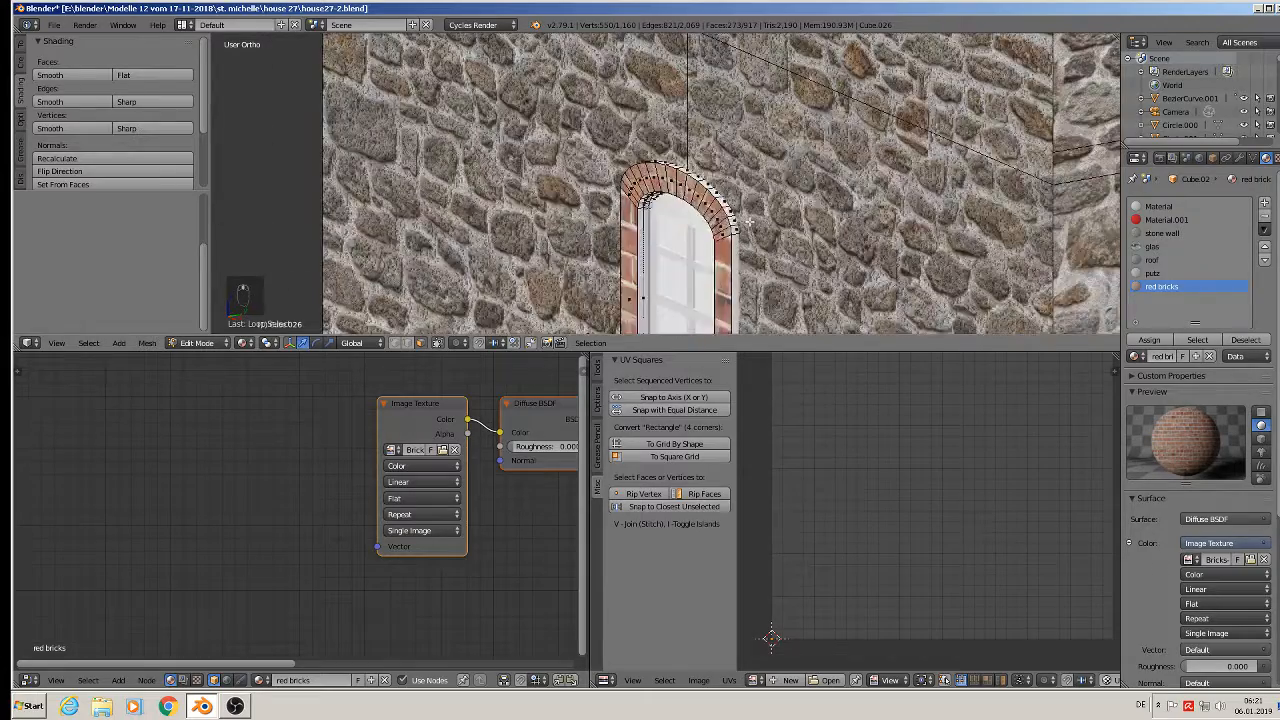
right_click(720, 214, "alt+shift")
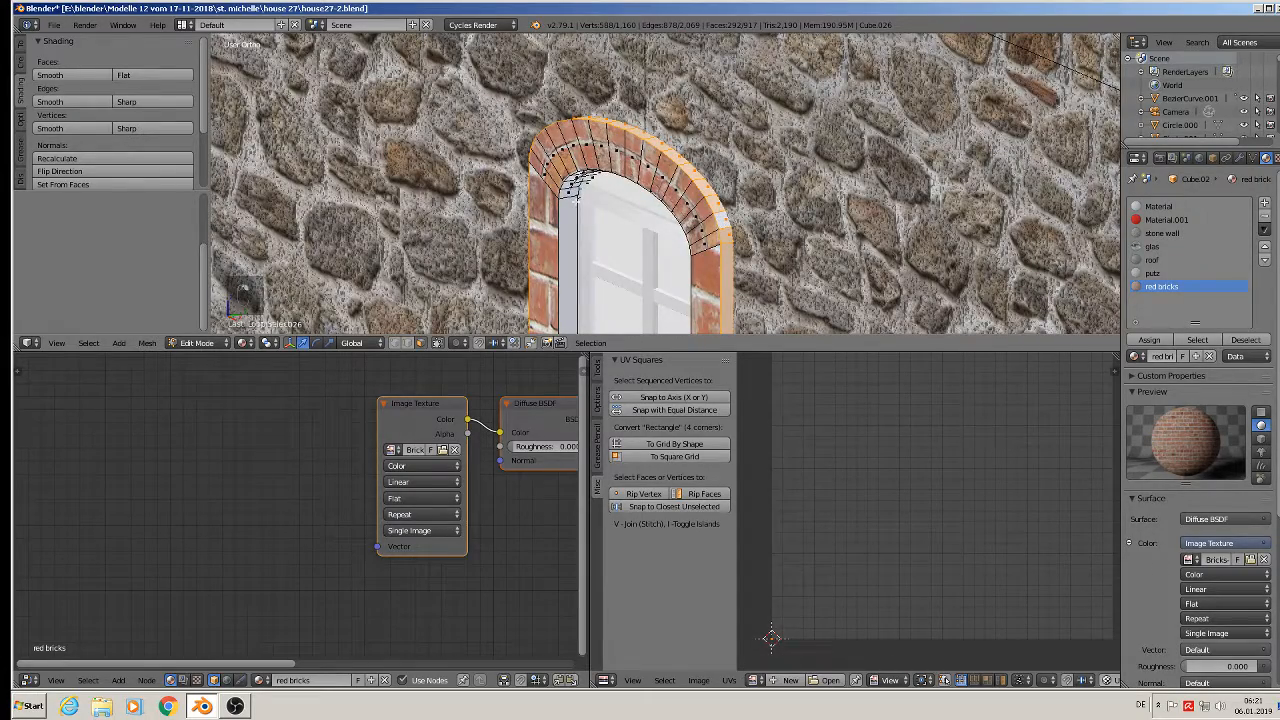
right_click(572, 195, "alt+shift")
right_click(579, 196, "alt+shift")
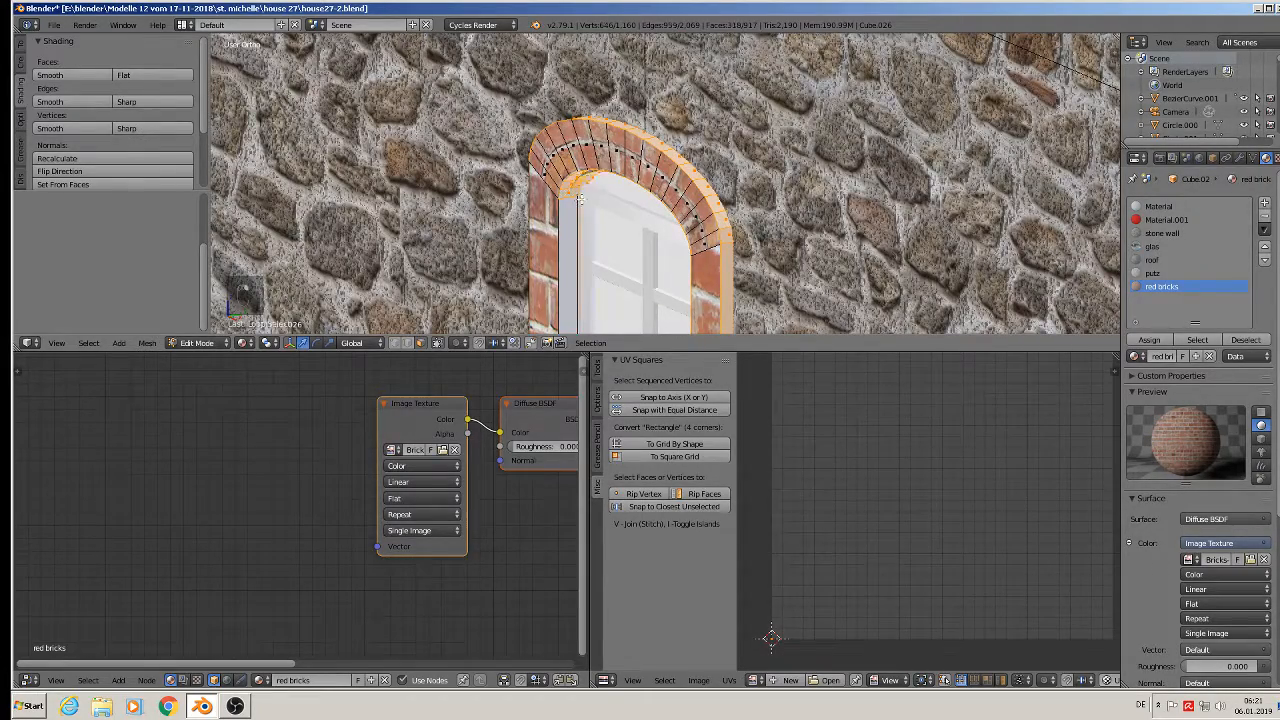
right_click(566, 194, "shift")
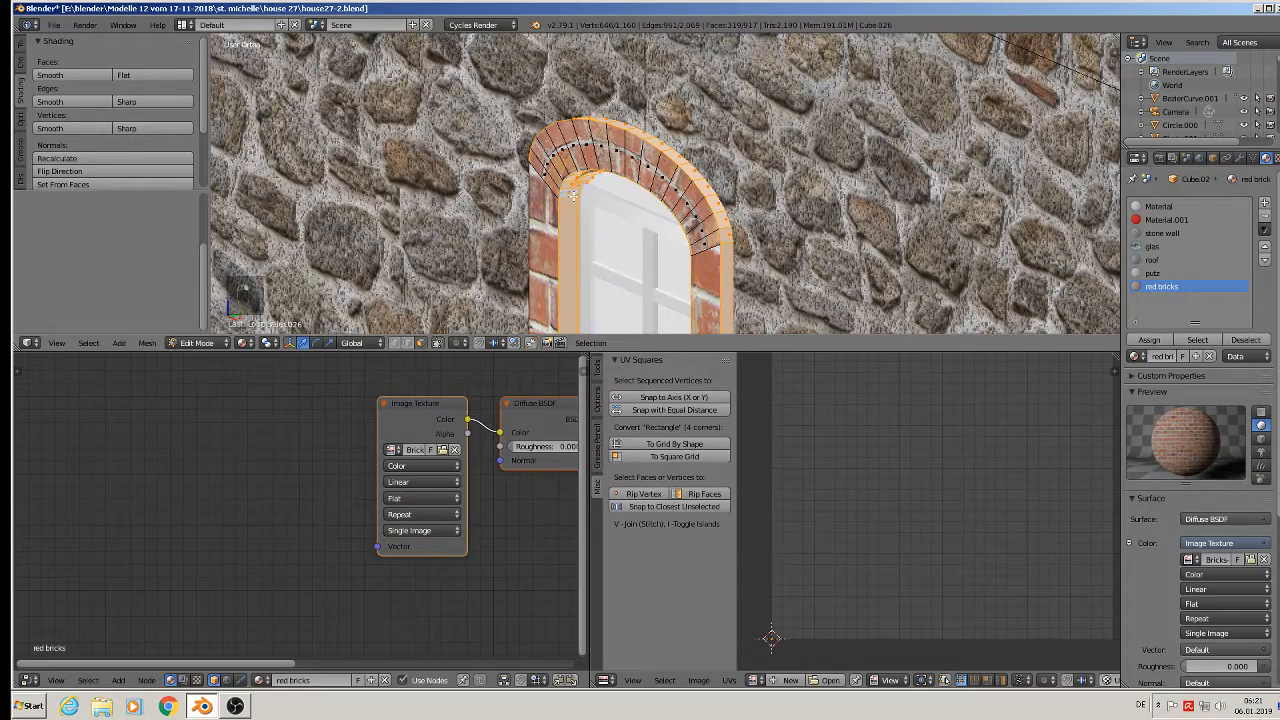
UV-map the selected window reveals and rims with Project From View from the side and assign them the "red bricks" material.
scroll(573, 195, "down", 6)
middle_click_drag(573, 195, 543, 193)
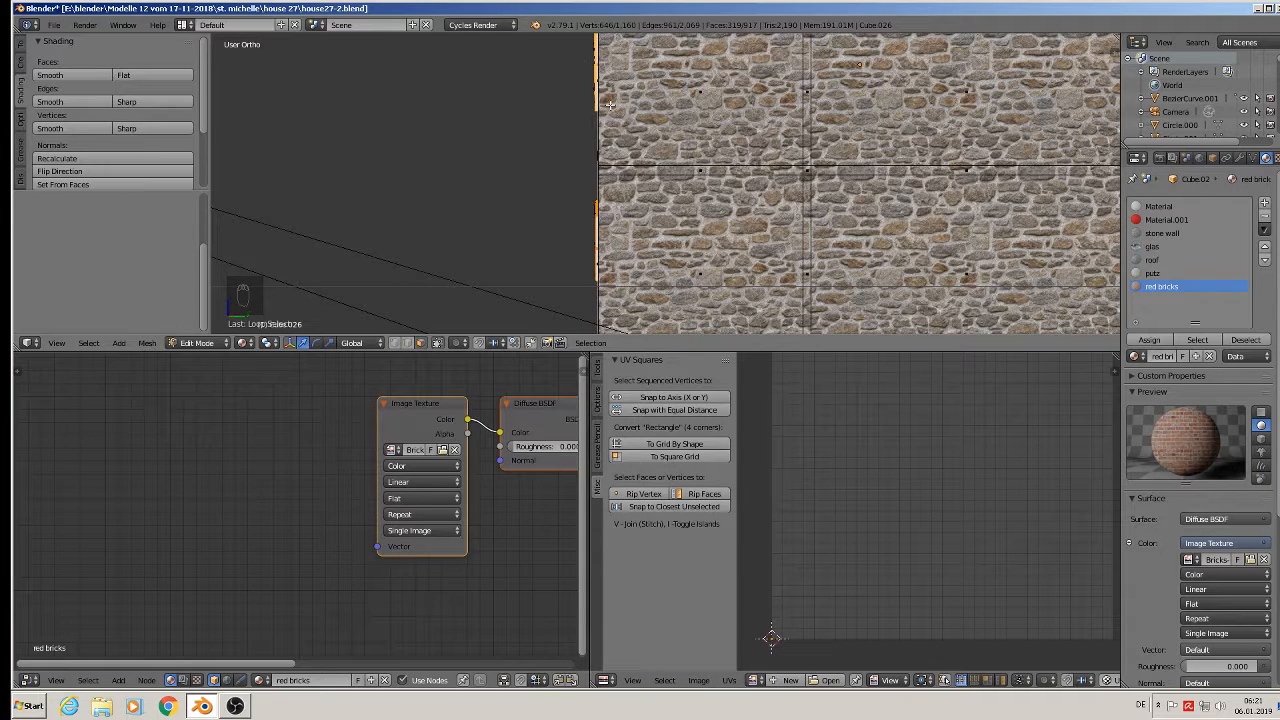
key("u")
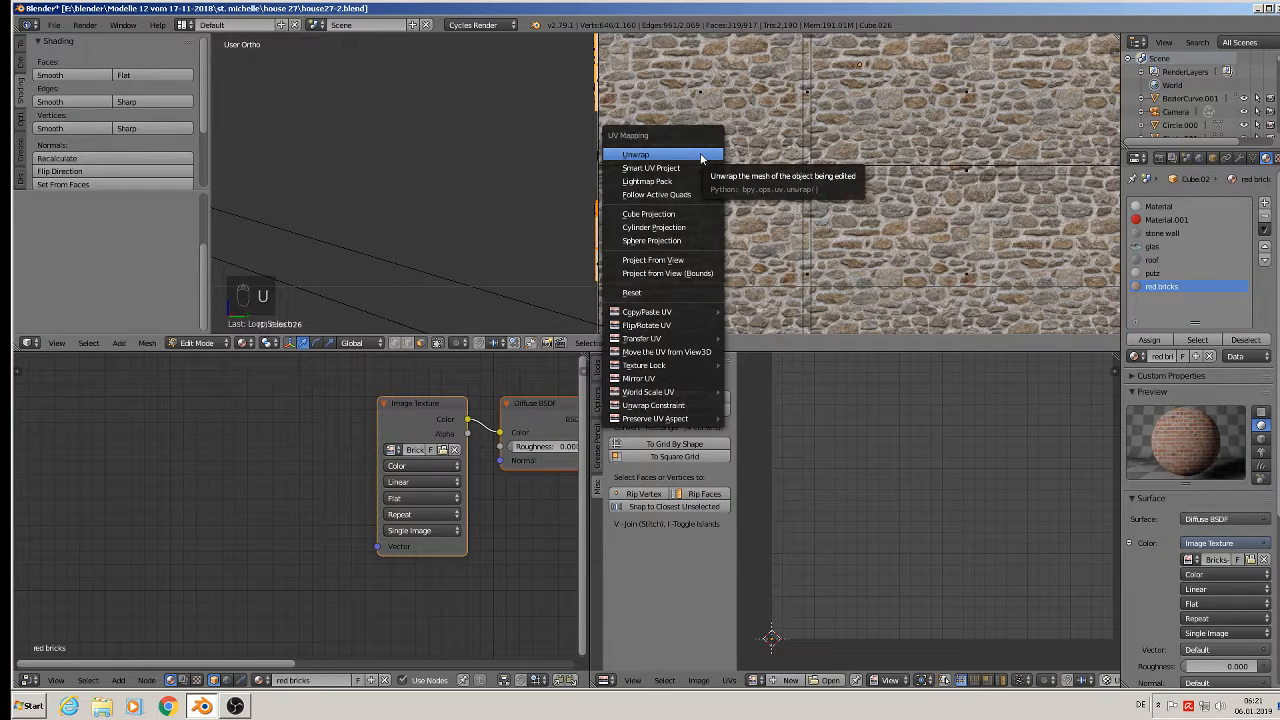
left_click(688, 263)
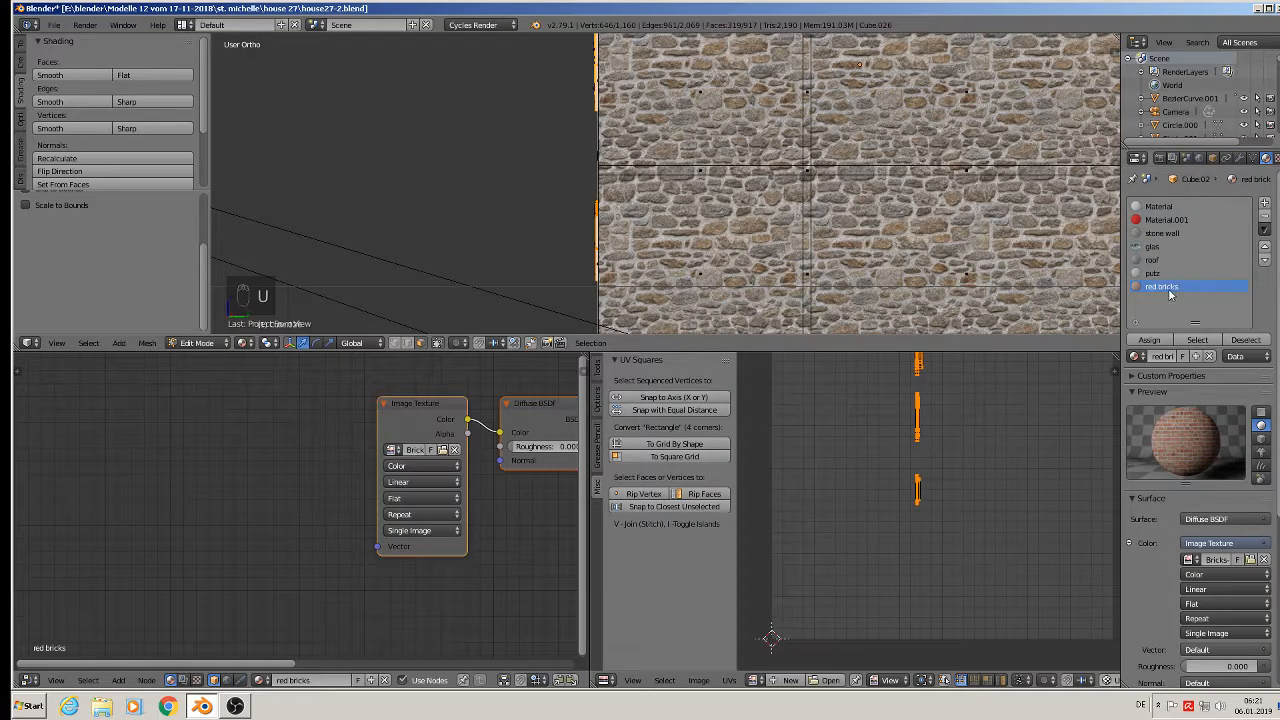
left_click(1149, 340)
Scale up the projected UVs of the window reveals and rims in the UV editor and return to Object Mode.
middle_click_drag(745, 181, 691, 104)
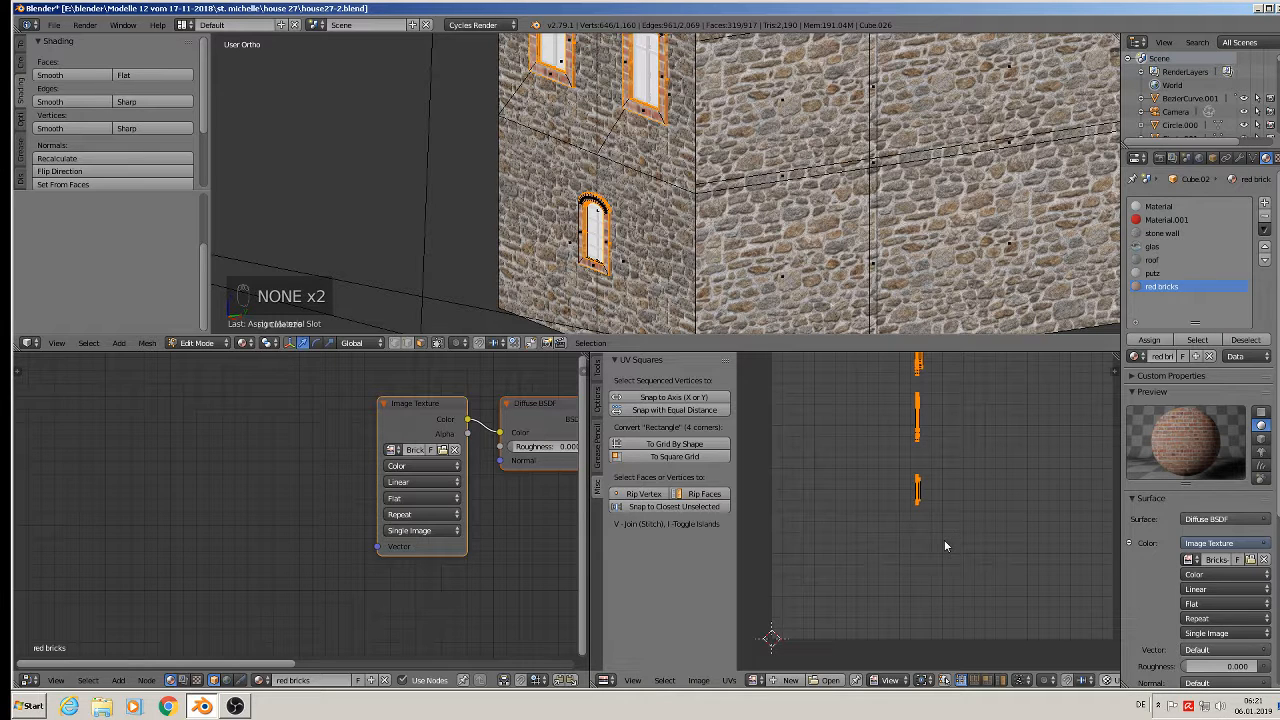
key("w")
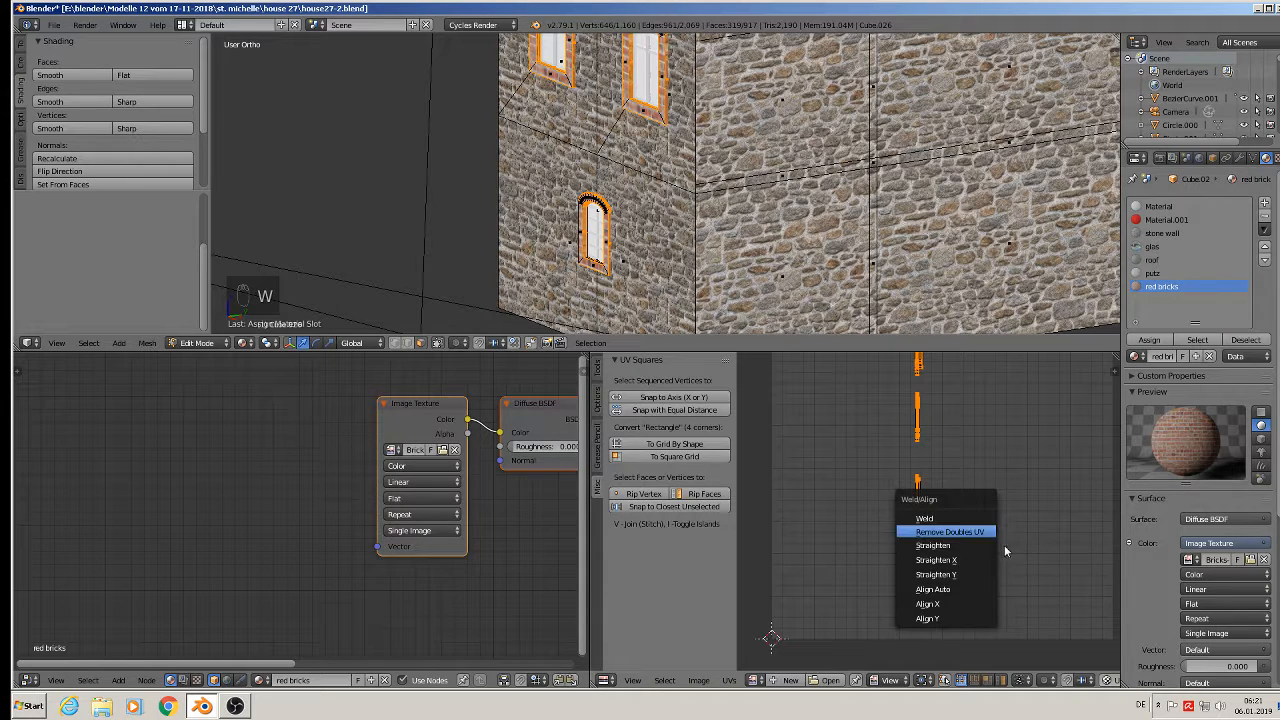
left_click(999, 454)
key("s")
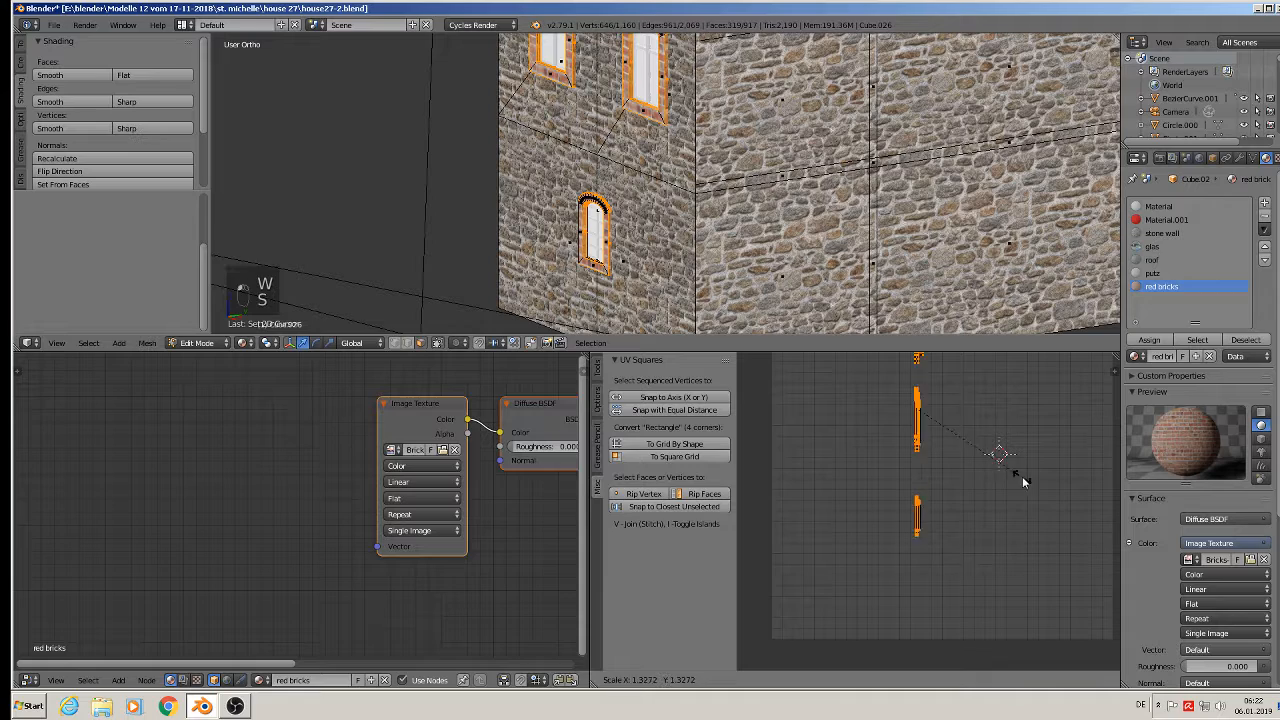
left_click(824, 648)
key("Tab")
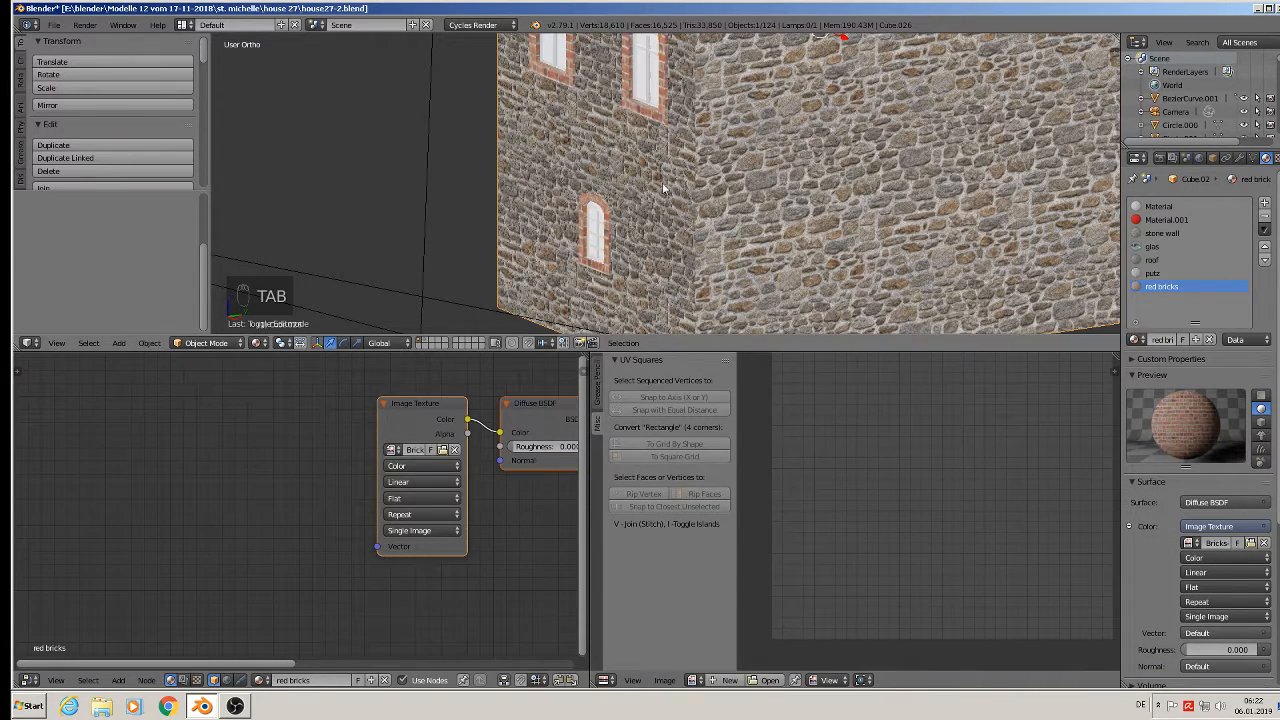
Check the brick reveals of the arched windows on the facade and save the house27-2.blend file.
middle_click_drag(662, 182, 678, 38)
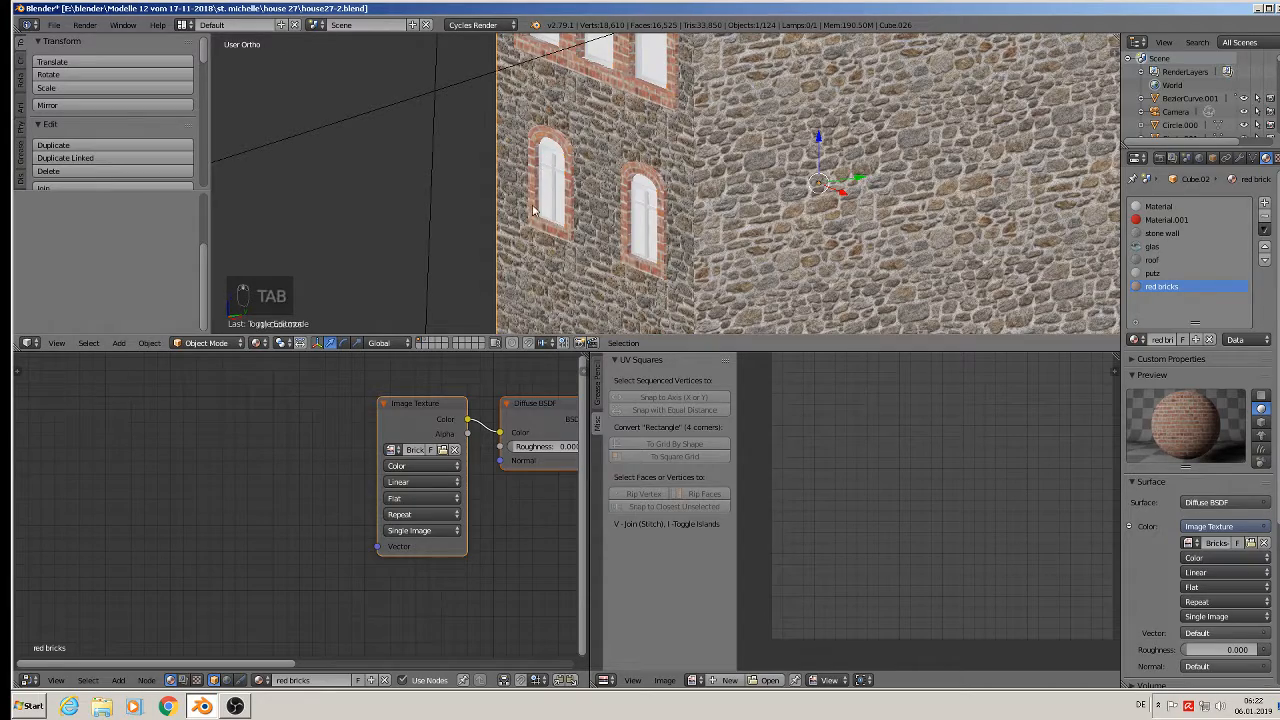
middle_click_drag(553, 180, 558, 92)
scroll(654, 214, "down", 3)
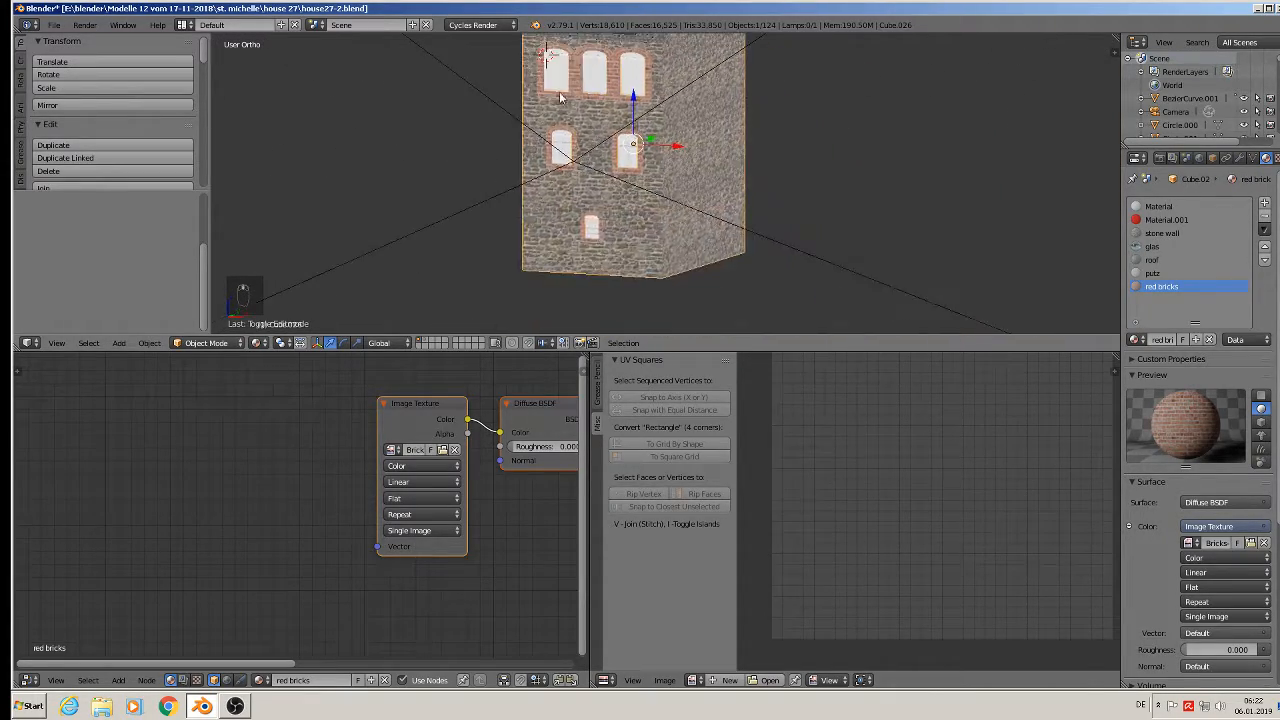
left_click(54, 25)
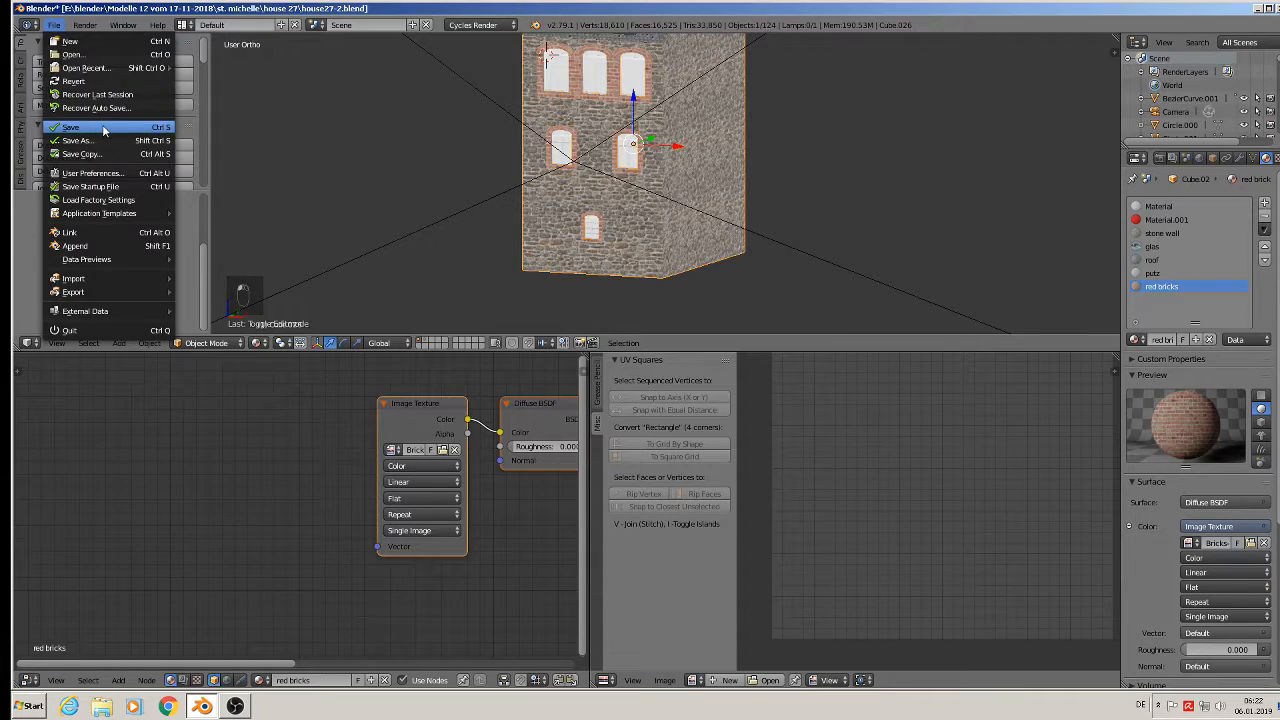
left_click(60, 125)
Add a material slot to the house and fill it with the existing "wood" material for the red shop front.
middle_click_drag(772, 181, 546, 177)
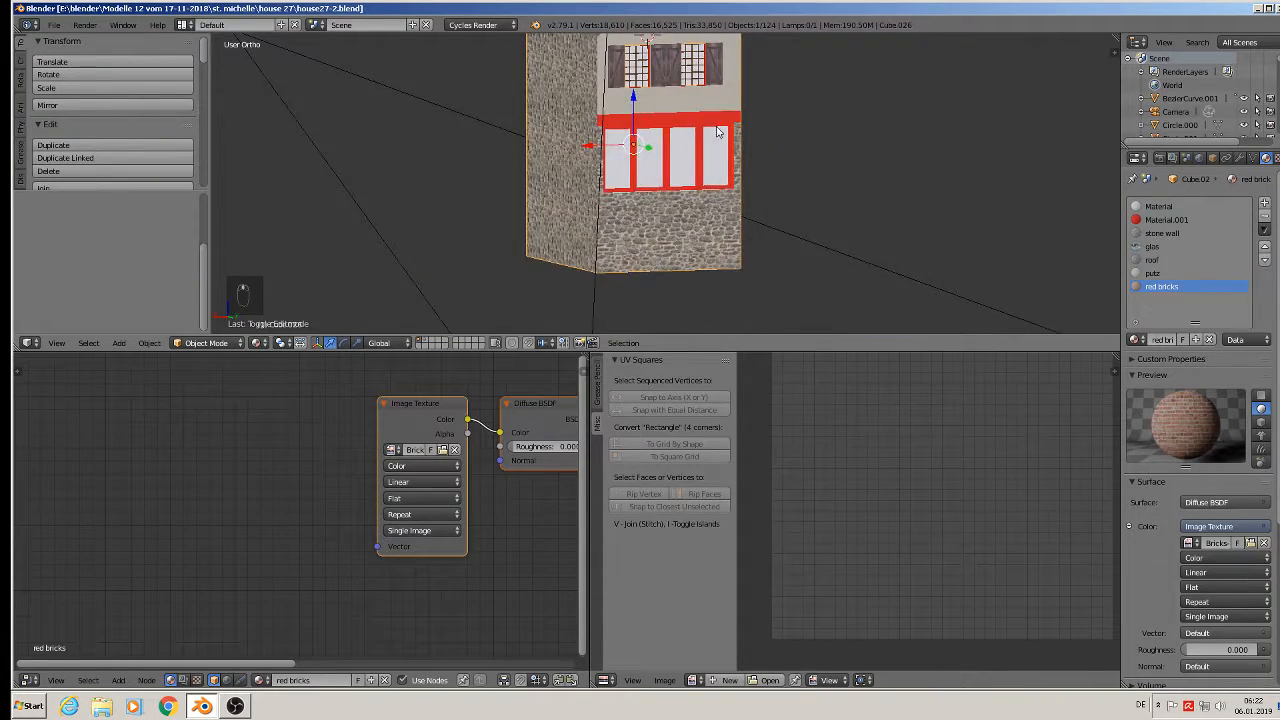
middle_click_drag(717, 134, 600, 177, "shift")
scroll(686, 165, "up", 5)
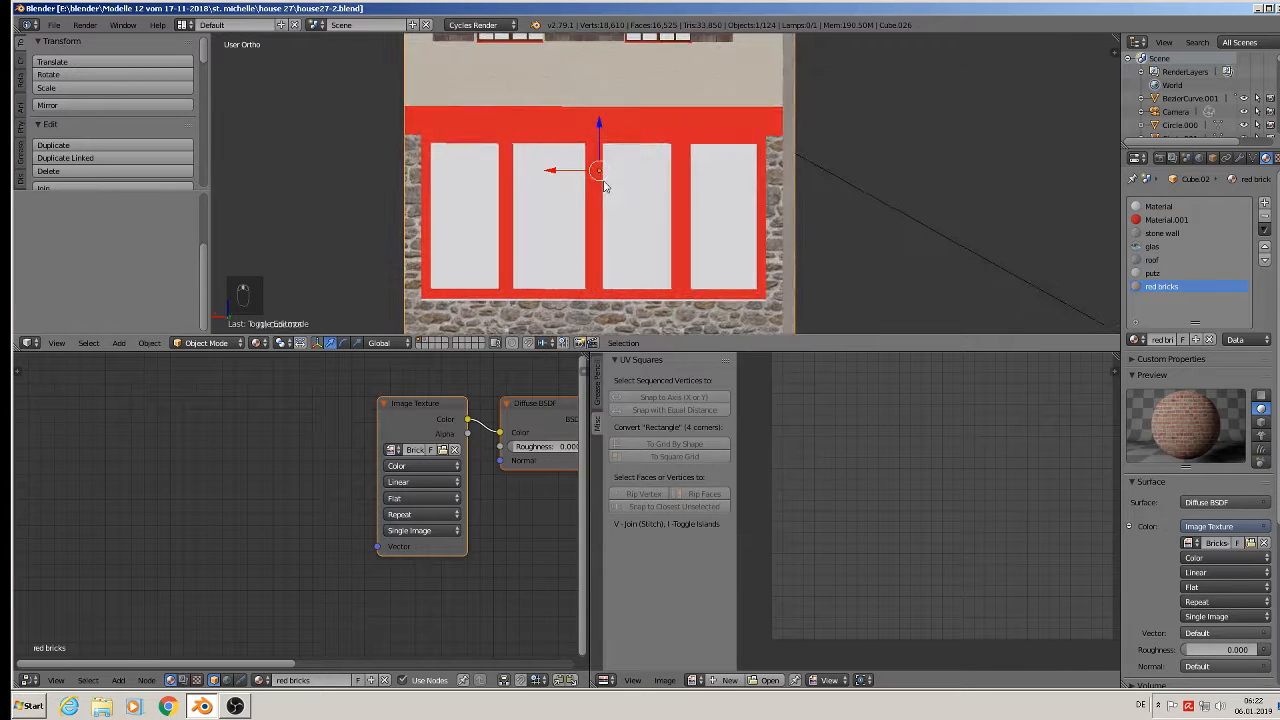
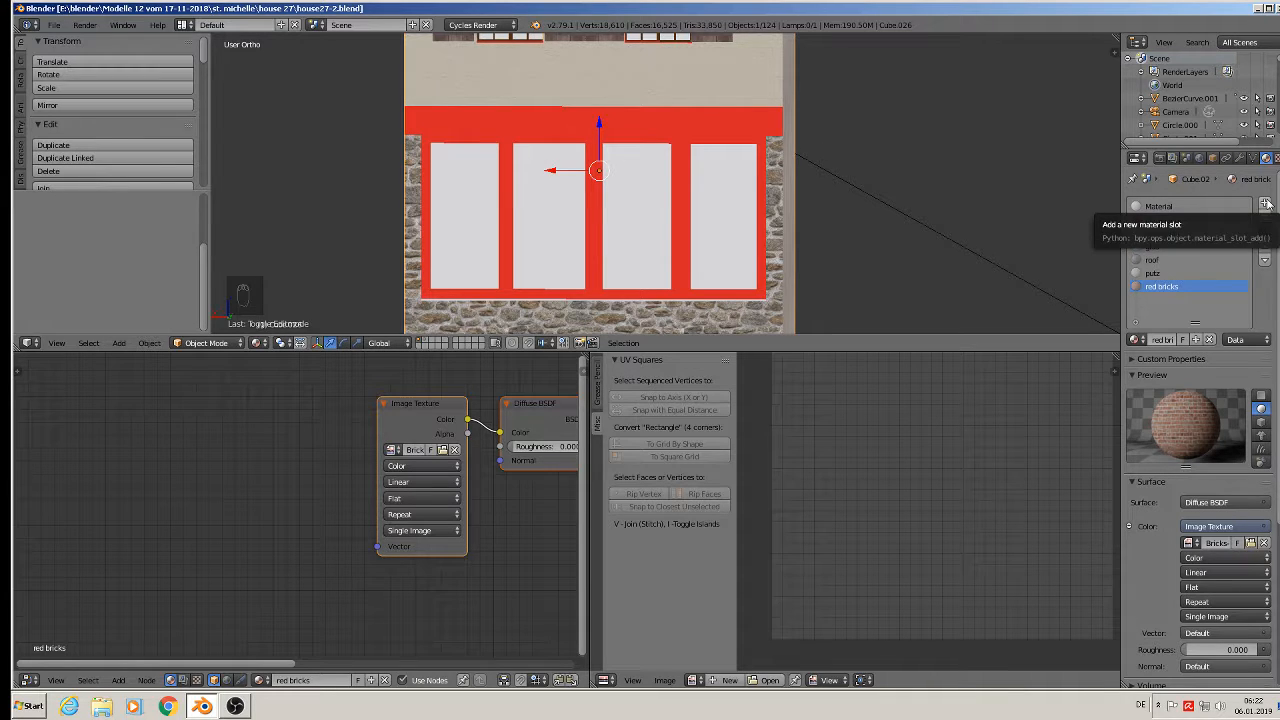
left_click(1265, 204)
left_click(1136, 340)
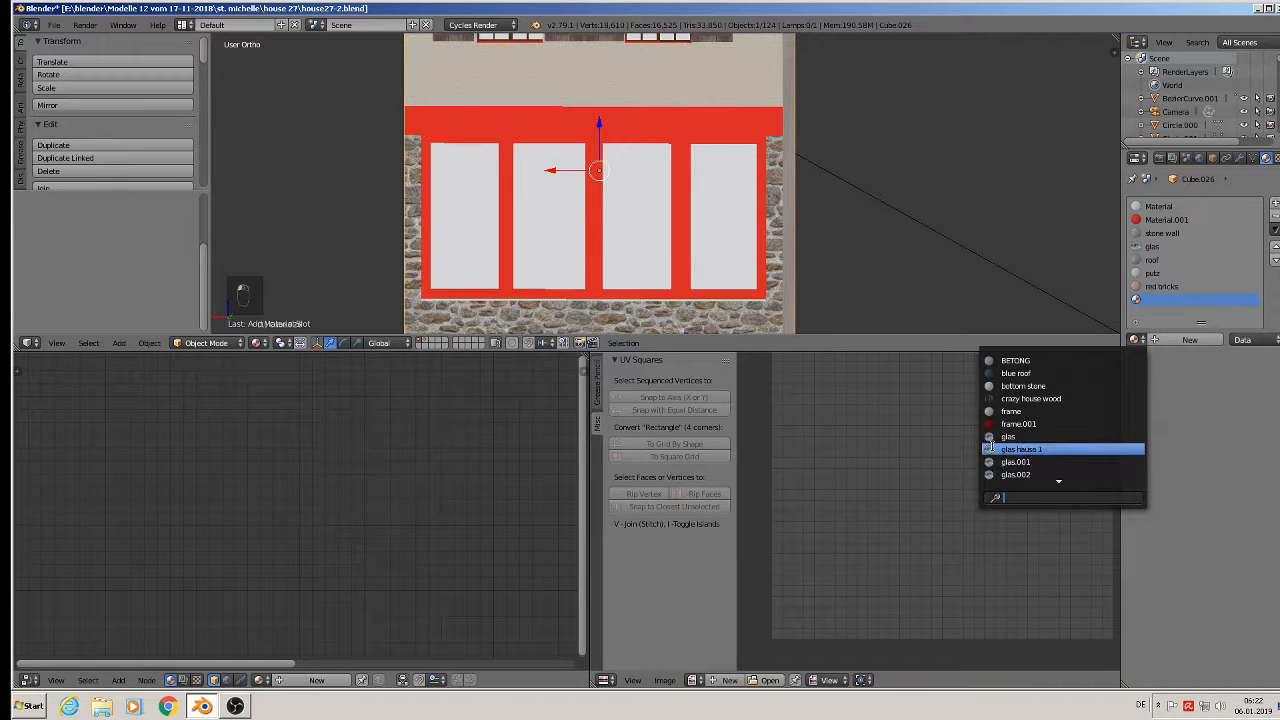
type("w")
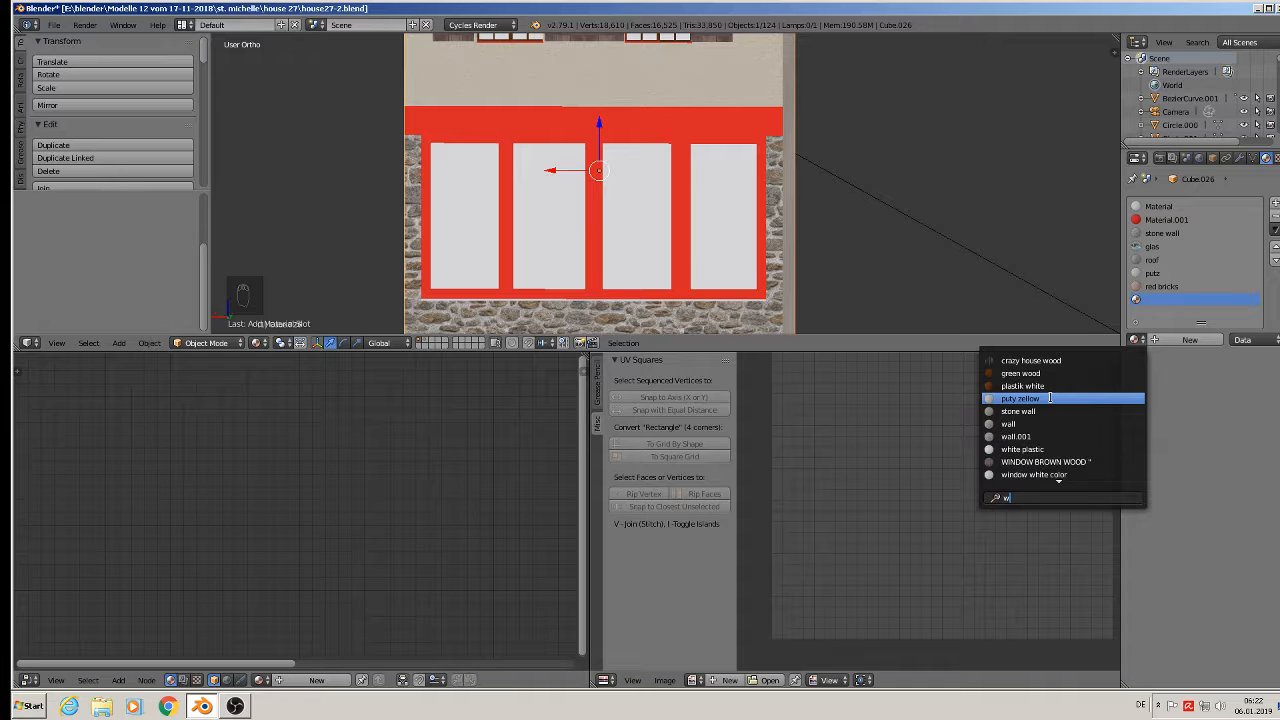
type("ood")
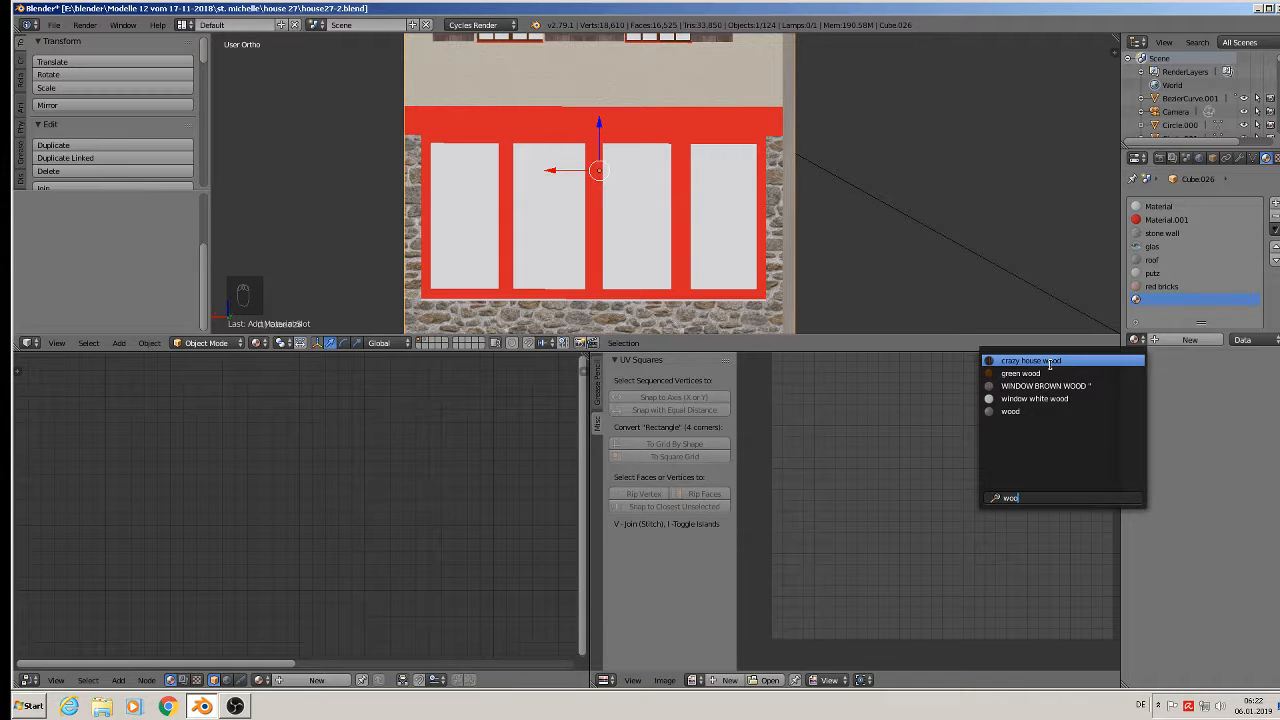
left_click(1028, 412)
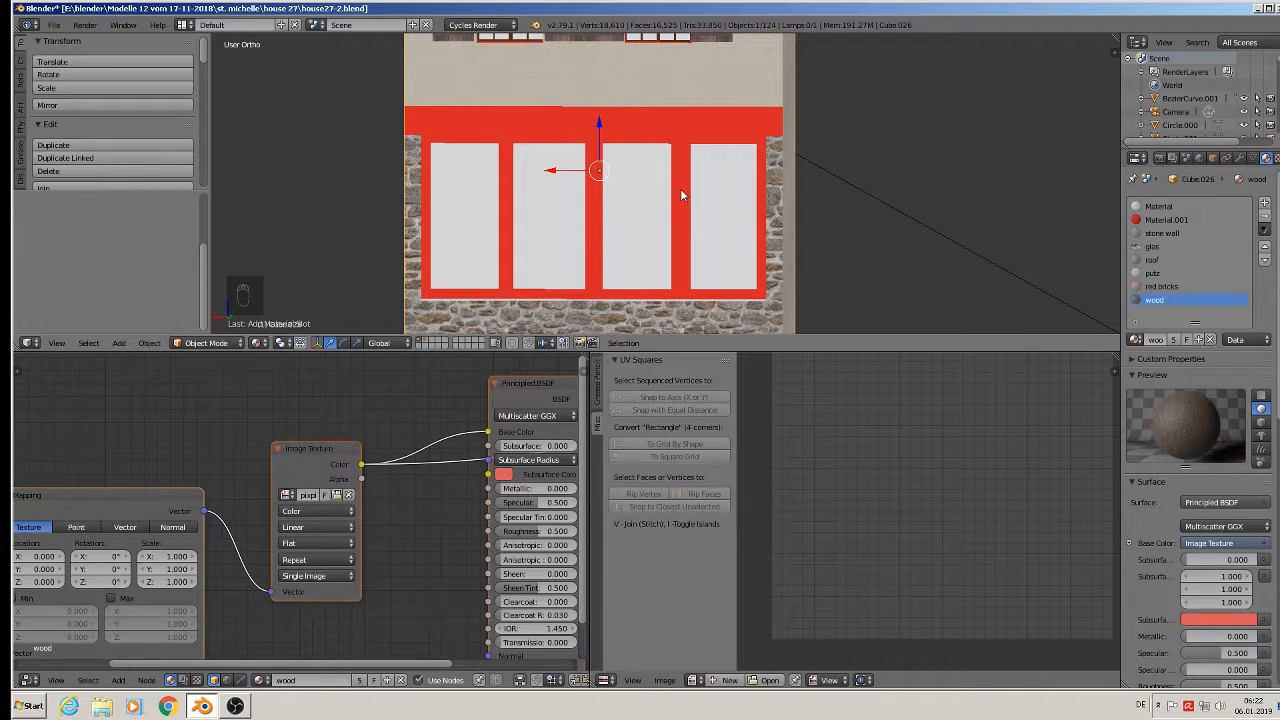
In Edit Mode, select the faces of the red fascia across the top of the shop front, including its end corner.
key("Tab")
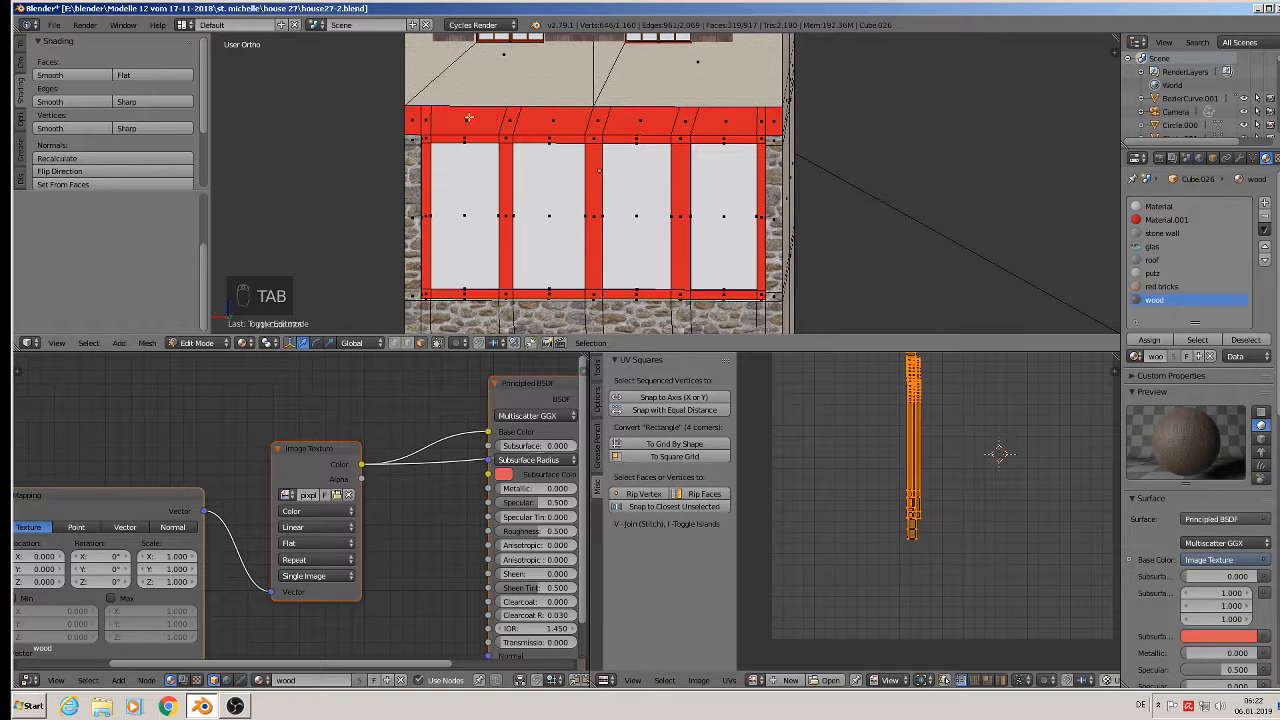
right_click(428, 119)
right_click(771, 129, "ctrl")
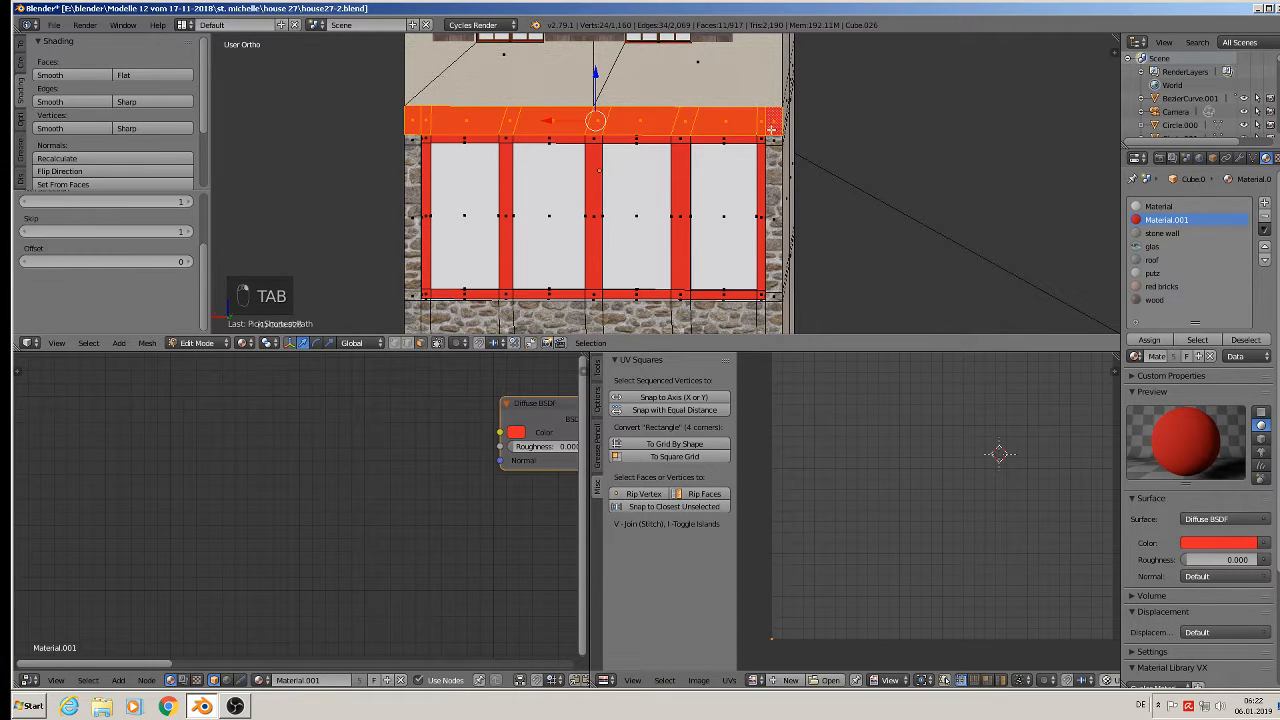
right_click(762, 142, "ctrl")
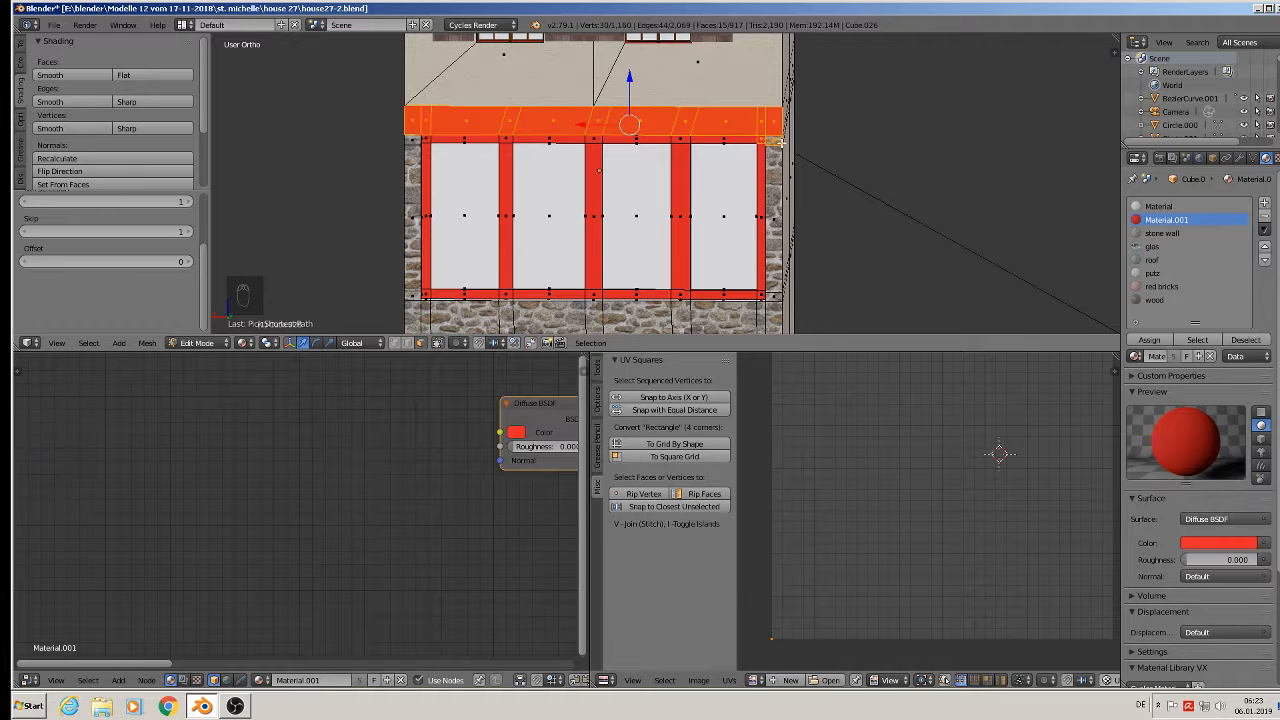
right_click(780, 145, "shift")
Extend the selection with the five red vertical posts of the shop-front frame.
right_click(764, 184, "shift")
right_click(678, 224, "shift")
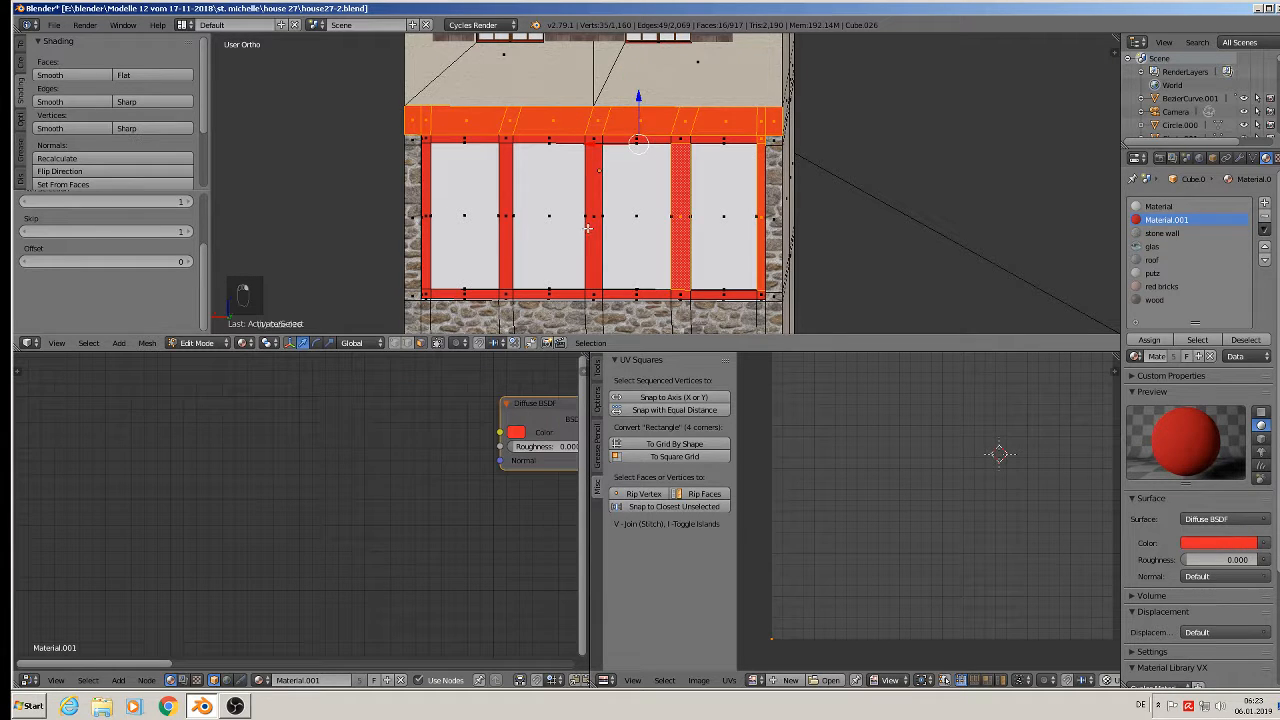
right_click(590, 226, "shift")
right_click(504, 216, "shift")
right_click(428, 218, "shift")
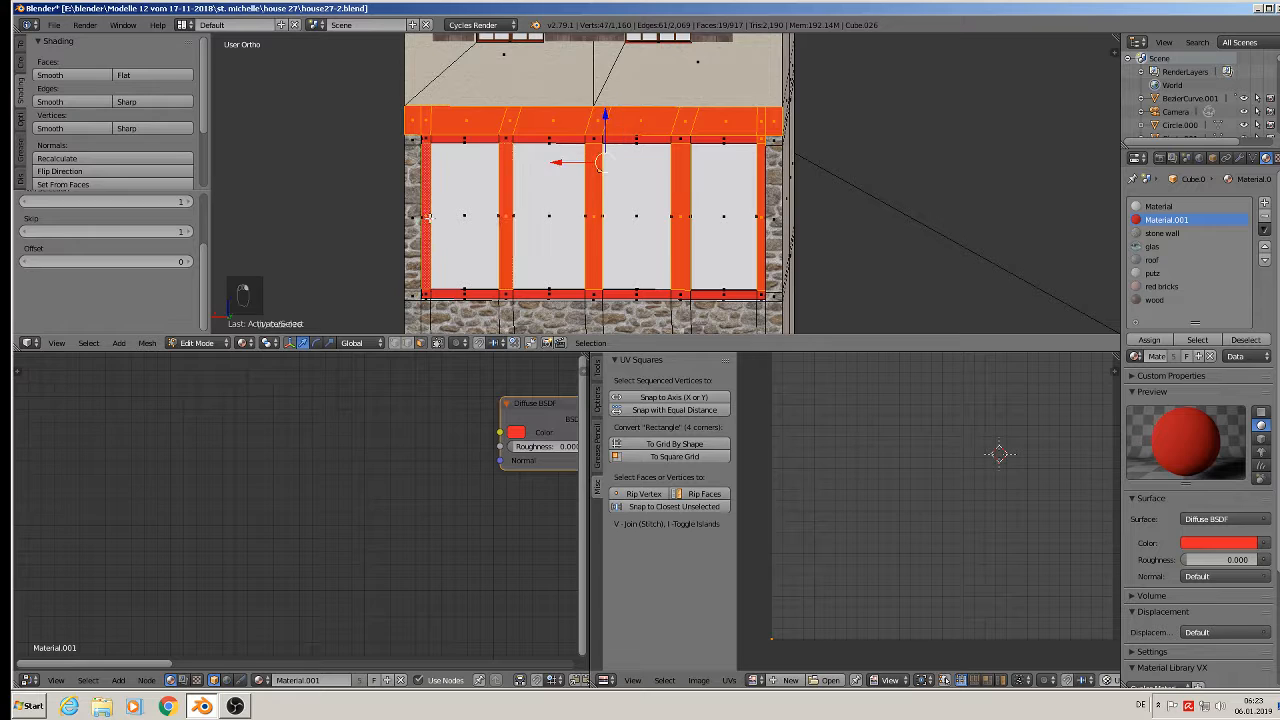
Add all the red bottom rail faces beneath the shop windows to the selection, leaving out the white sill.
right_click(428, 294, "shift")
right_click(448, 294, "shift")
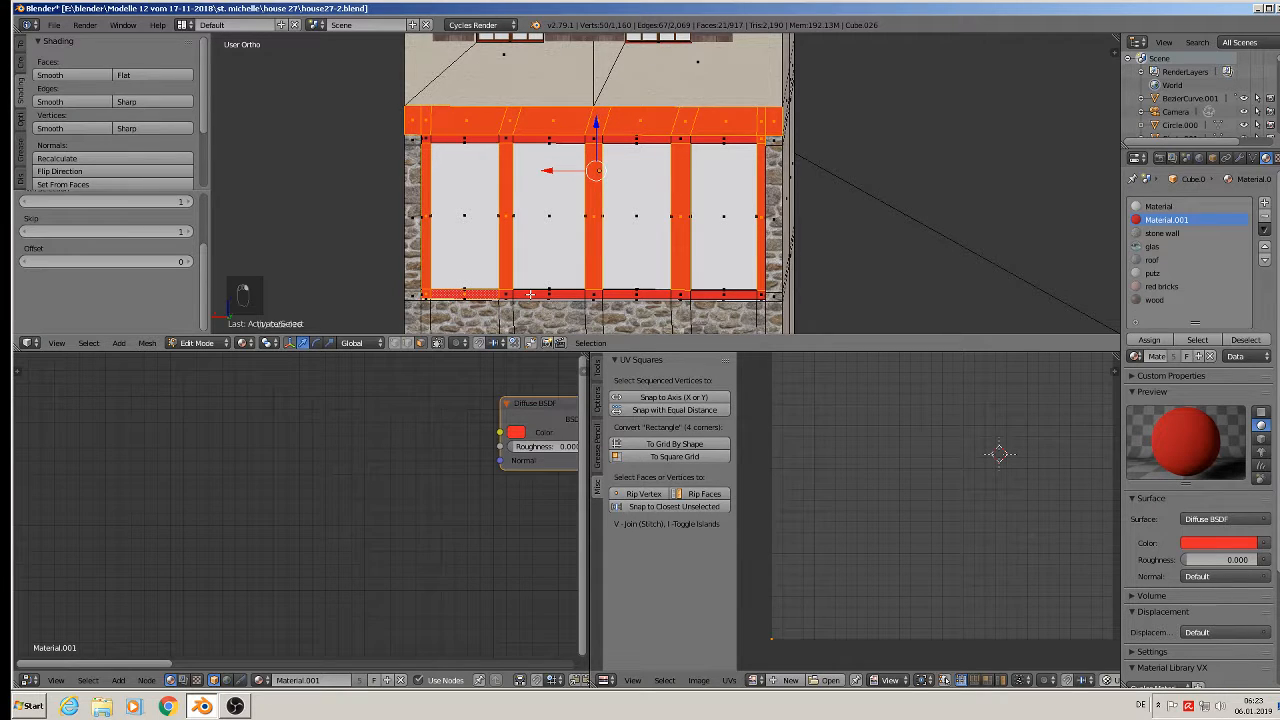
right_click(528, 294, "shift")
right_click(570, 294, "shift")
right_click(615, 295, "shift")
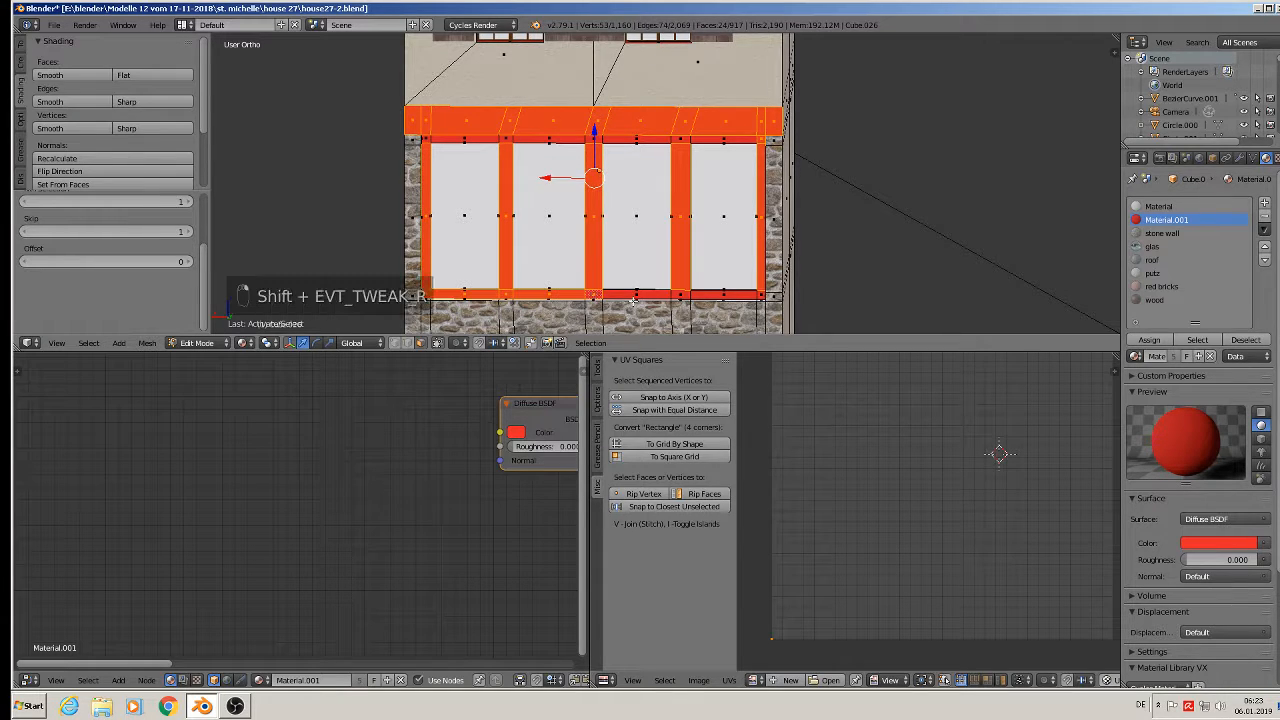
right_click(655, 296, "shift")
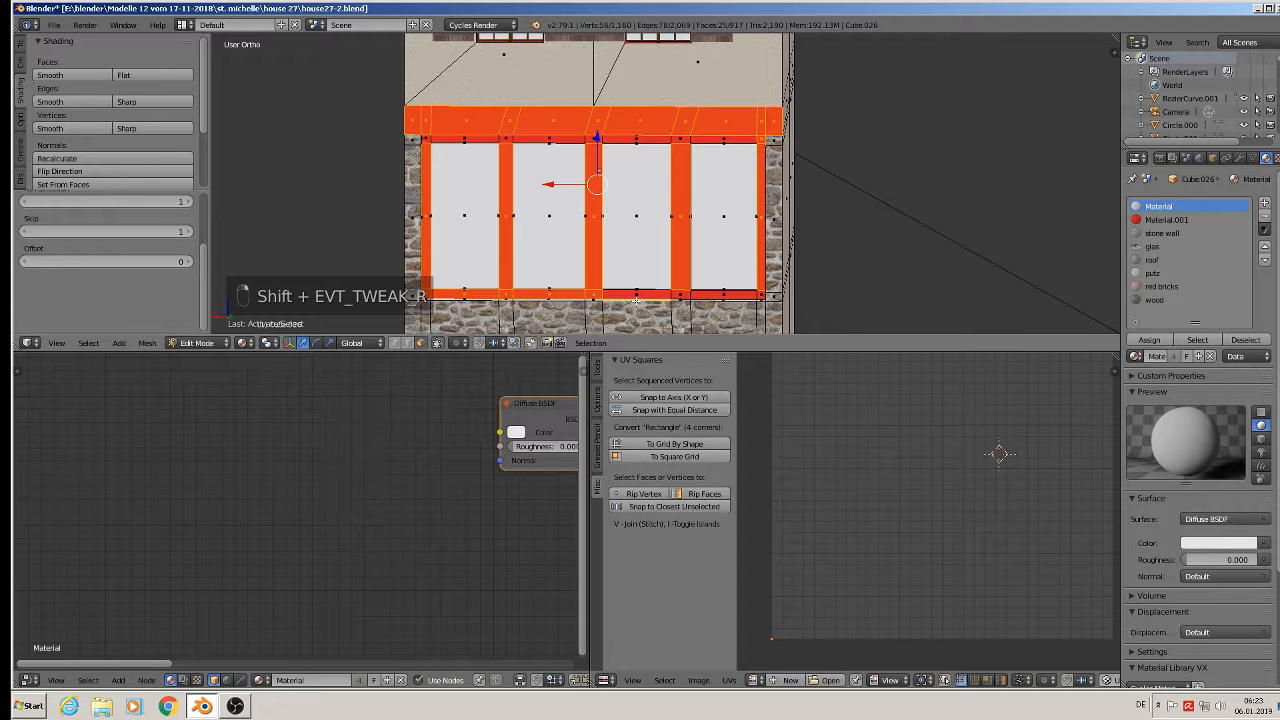
right_click(637, 301, "shift")
right_click(637, 296, "shift")
right_click(683, 295, "shift")
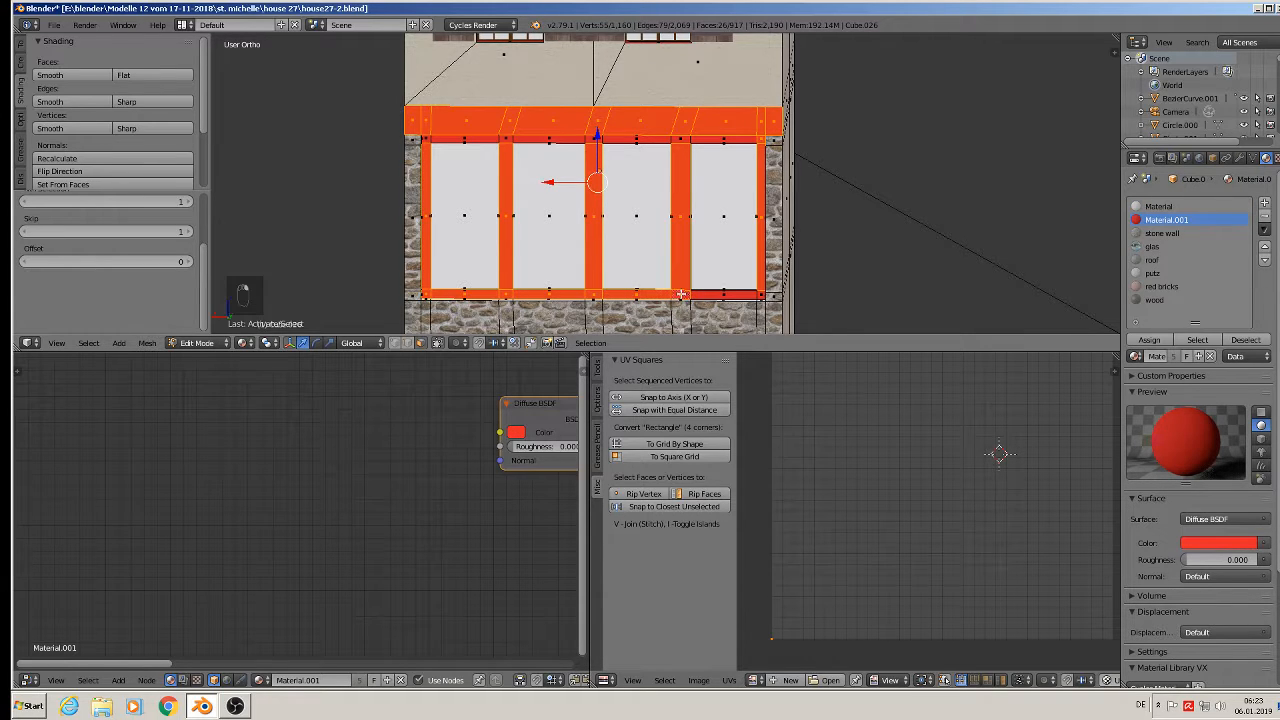
right_click(718, 296, "shift")
right_click(756, 293, "shift")
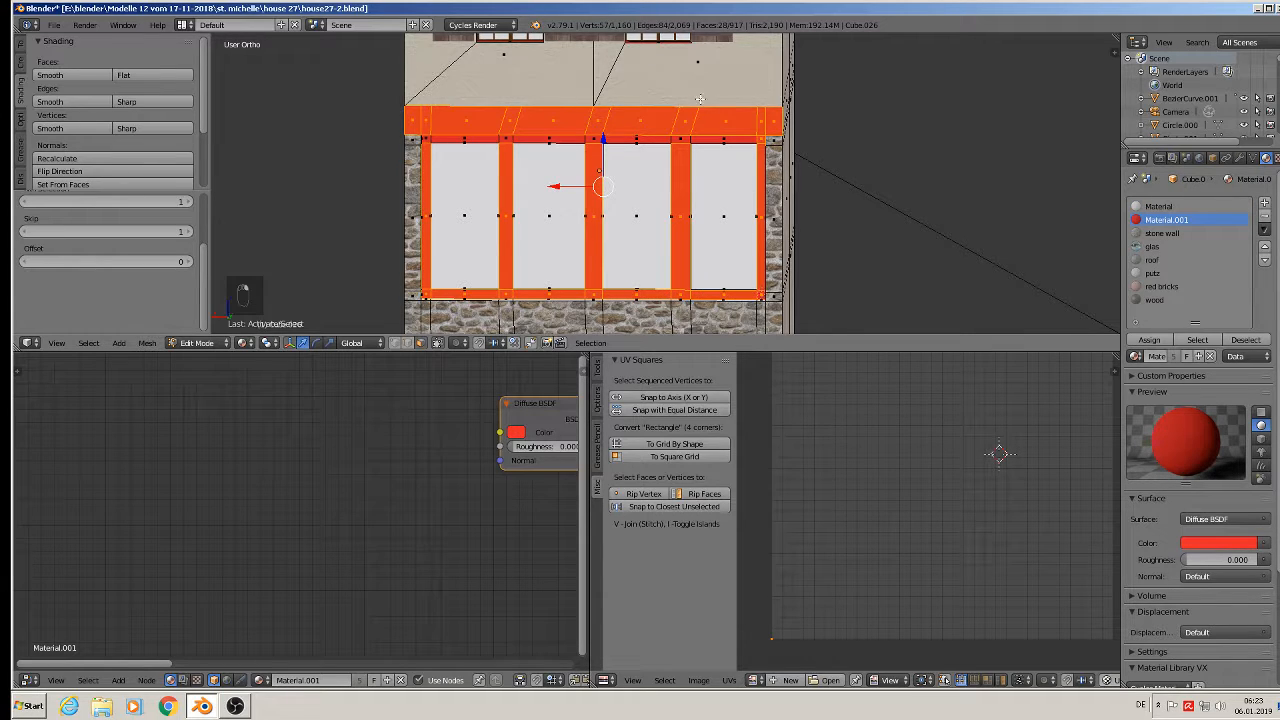
Add the narrow red rail faces directly under the fascia to the selection.
right_click(703, 140, "shift")
right_click(675, 138, "shift")
right_click(645, 138, "shift")
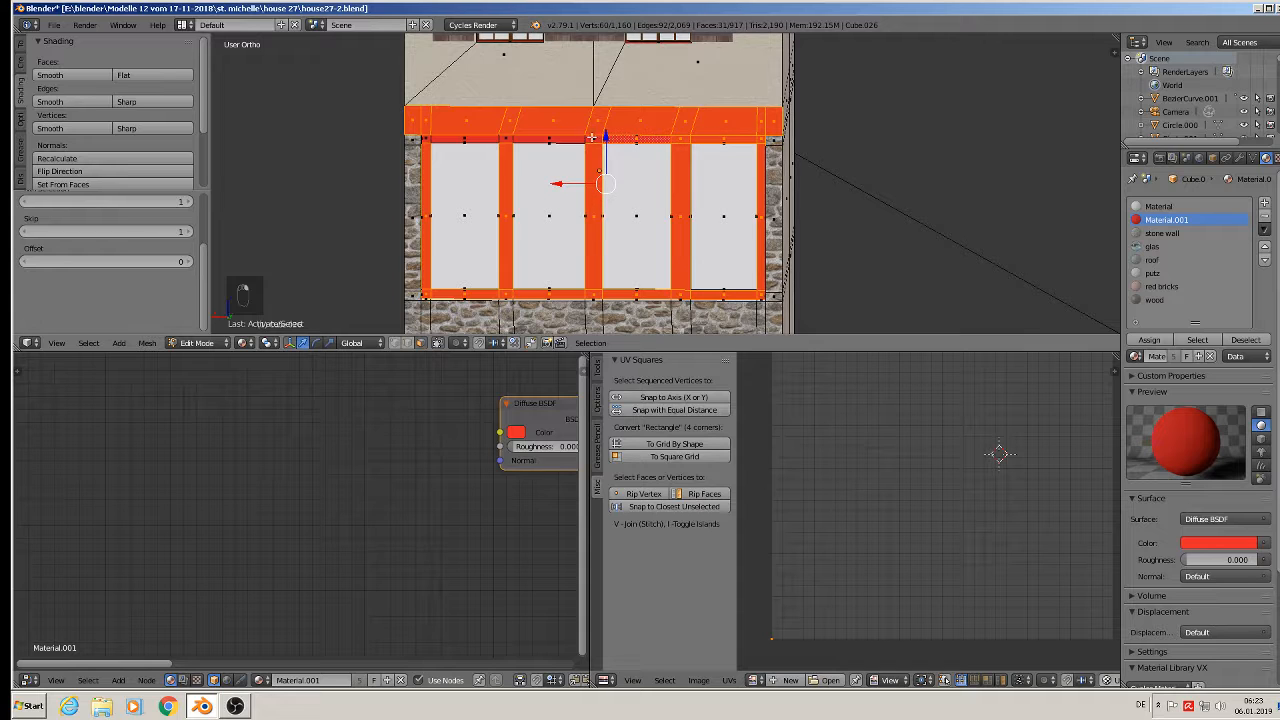
right_click(588, 138, "shift")
right_click(560, 138, "shift")
right_click(501, 141, "shift")
right_click(470, 136, "shift")
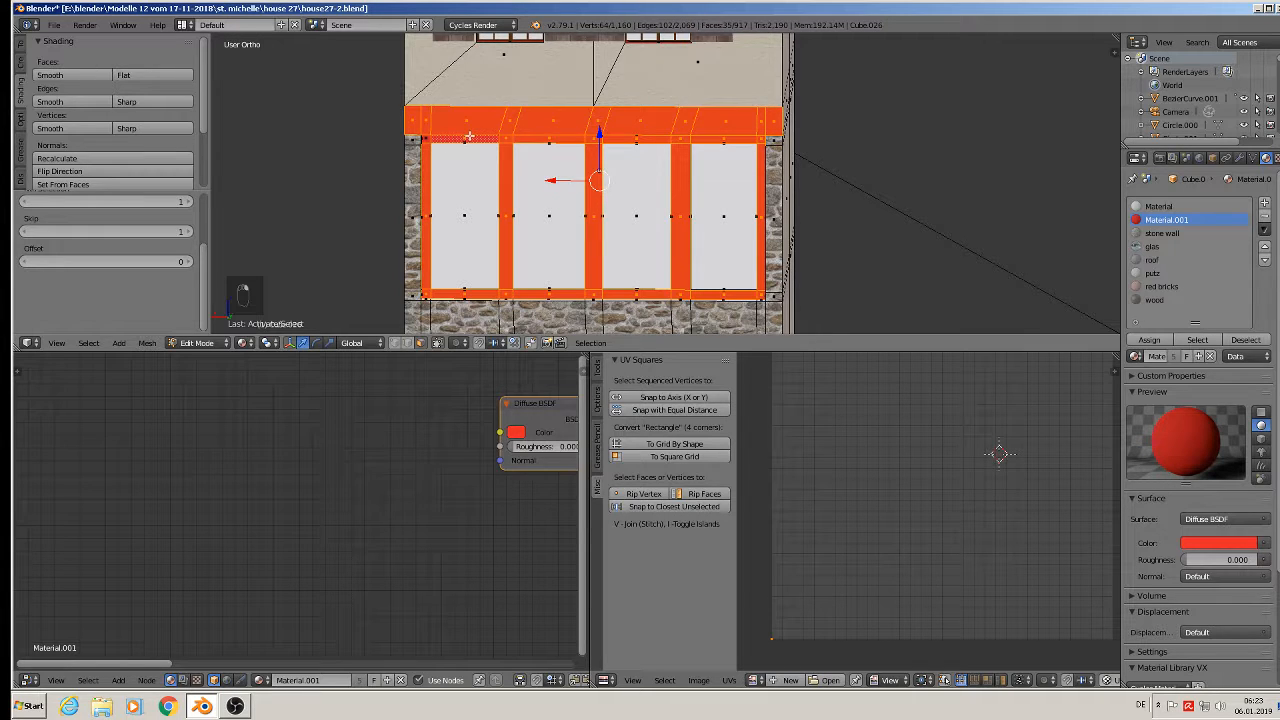
right_click(425, 140, "shift")
UV-map the selected shop-front frame with Project From View and assign it the "wood" material.
key("u")
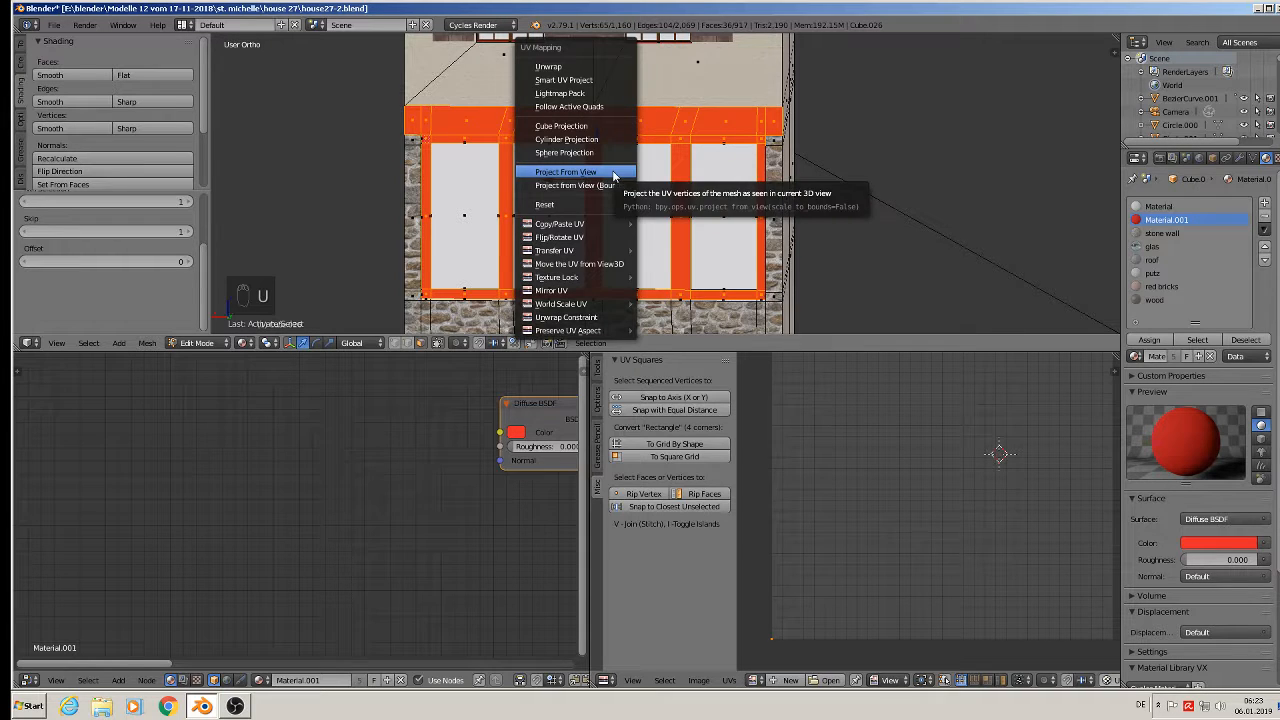
left_click(580, 172)
left_click(1152, 300)
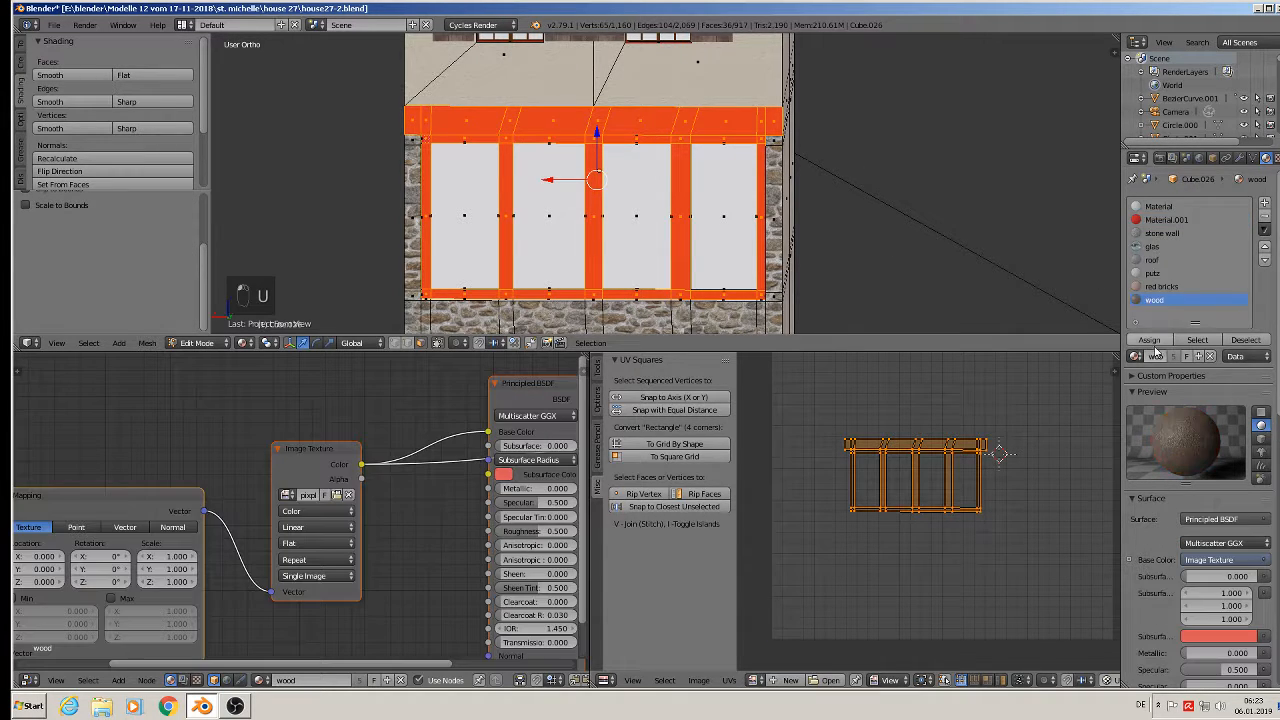
left_click(1150, 340)
Scale up the projected UVs of the shop-front frame in the UV editor and return to Object Mode.
scroll(1051, 309, "up", 4)
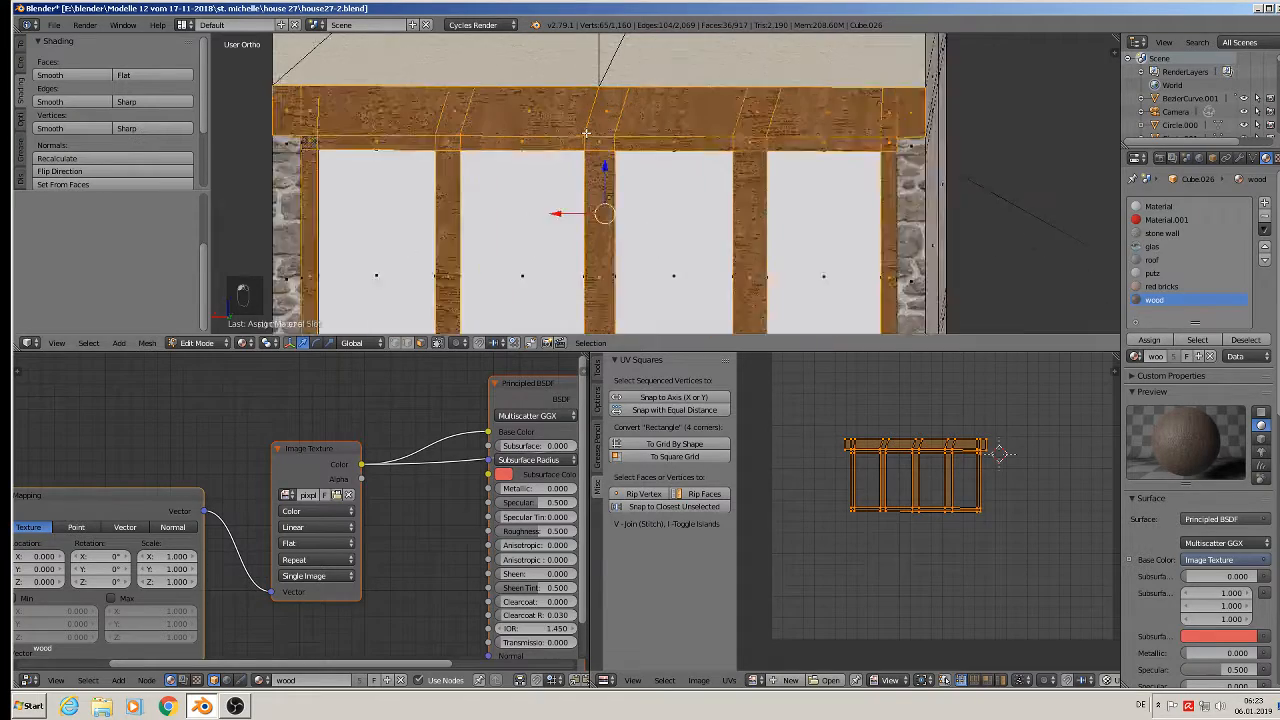
scroll(948, 535, "down", 1)
key("s")
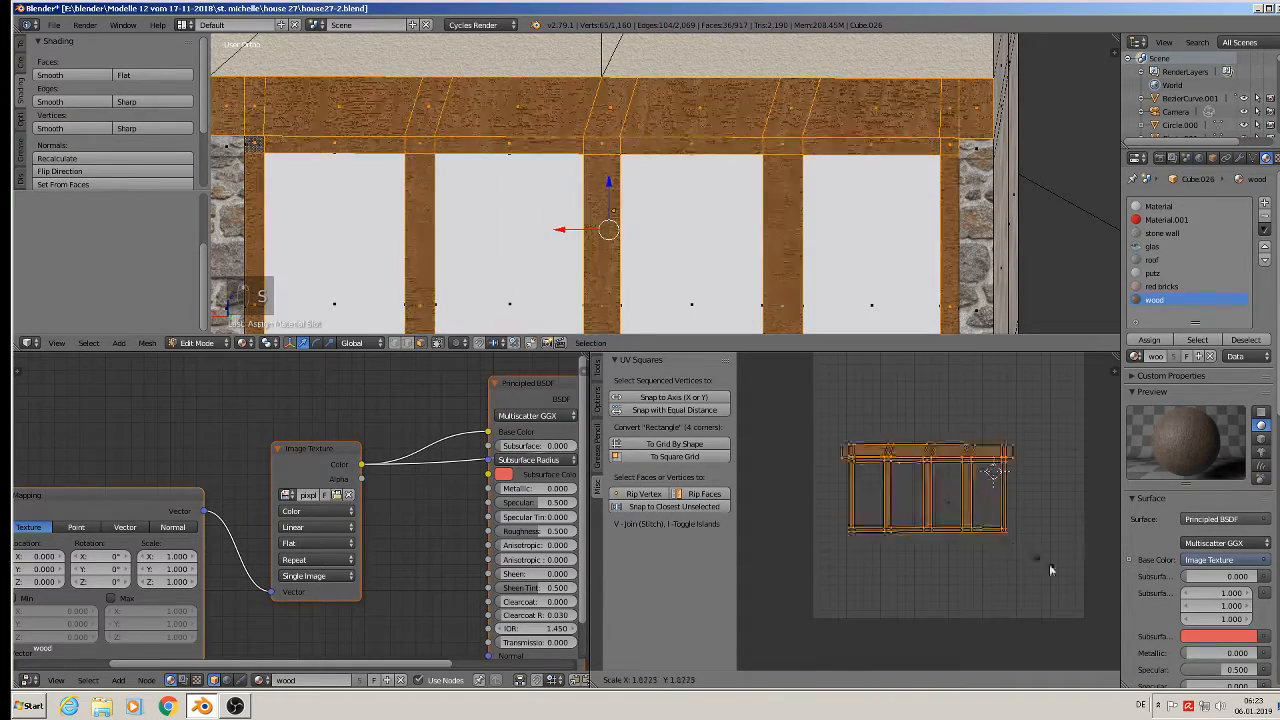
left_click(1103, 443)
scroll(724, 193, "down", 4)
key("Tab")
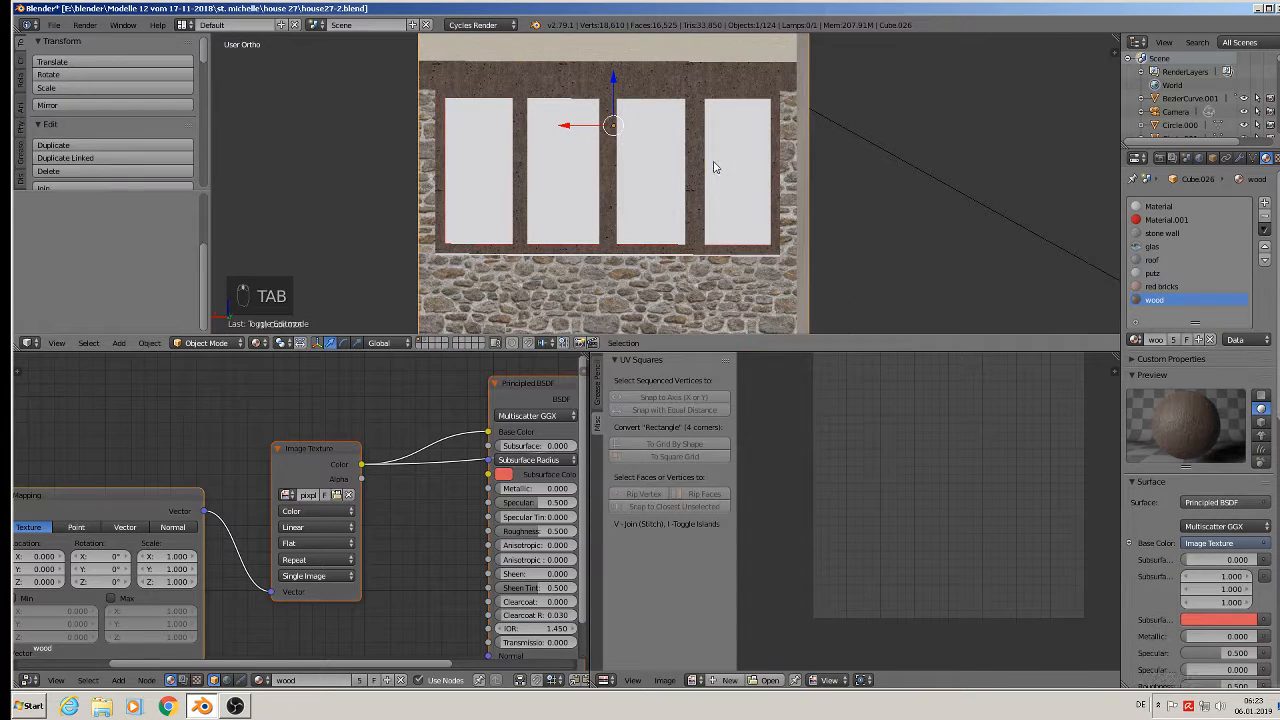
Inspect the wooden shop front in Rendered viewport shading and switch back to Material shading.
scroll(640, 173, "up", 4)
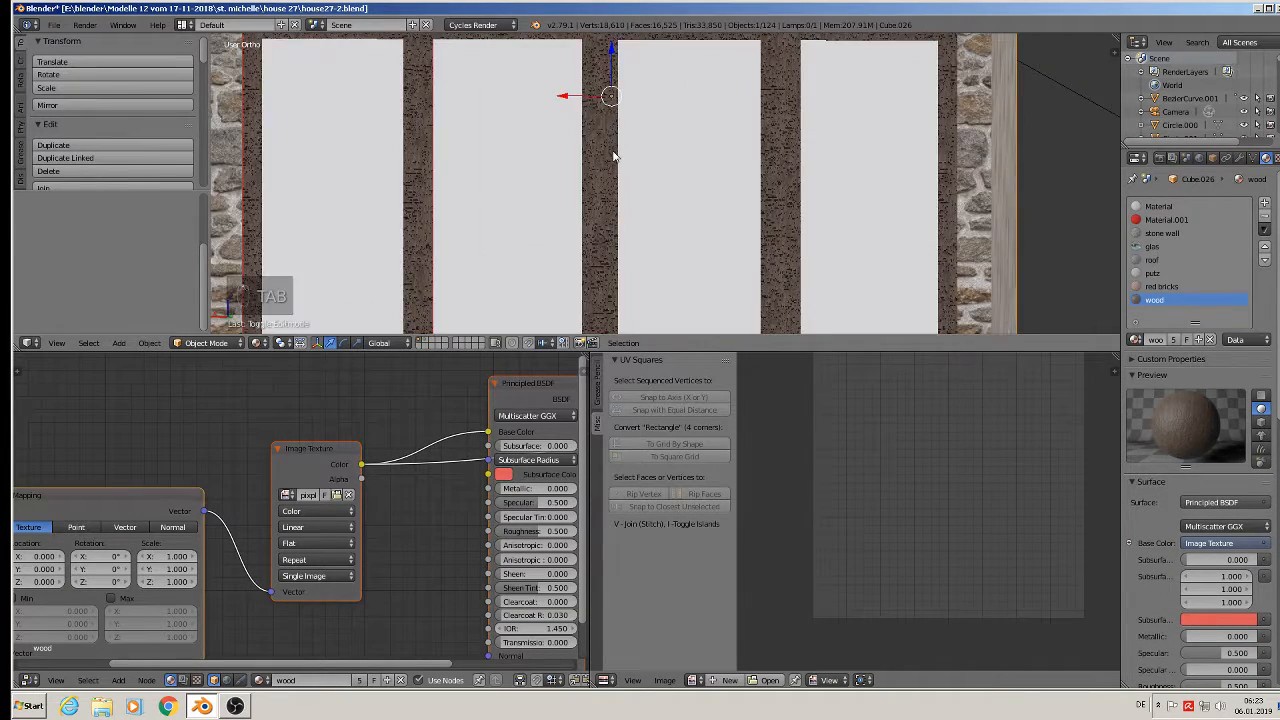
scroll(640, 173, "down", 2)
left_click(259, 343)
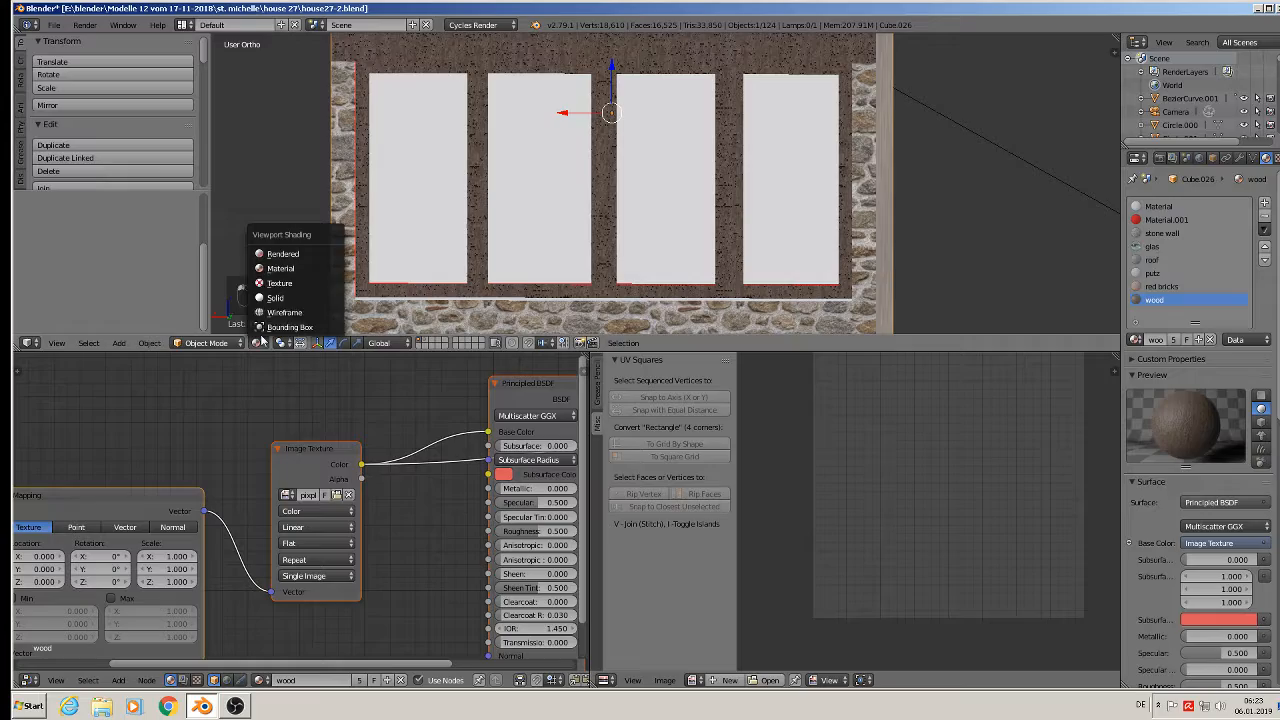
left_click(282, 255)
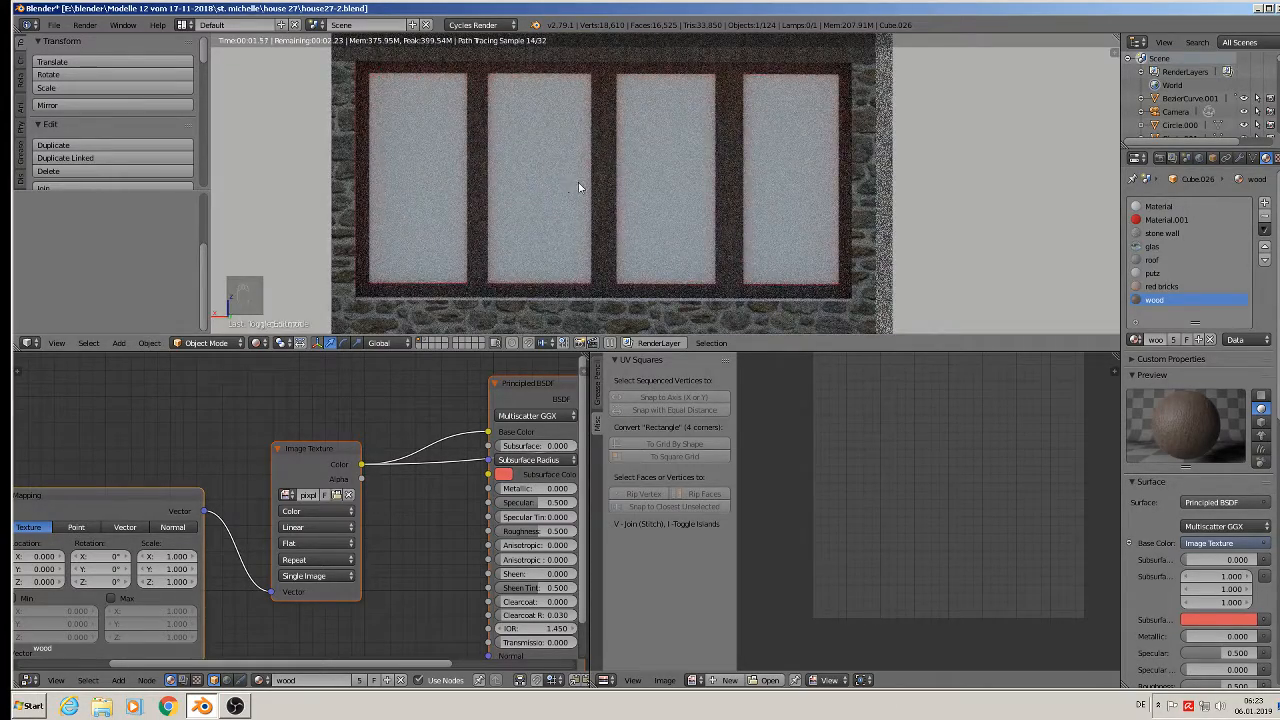
scroll(578, 184, "down", 2)
middle_click_drag(578, 187, 545, 192)
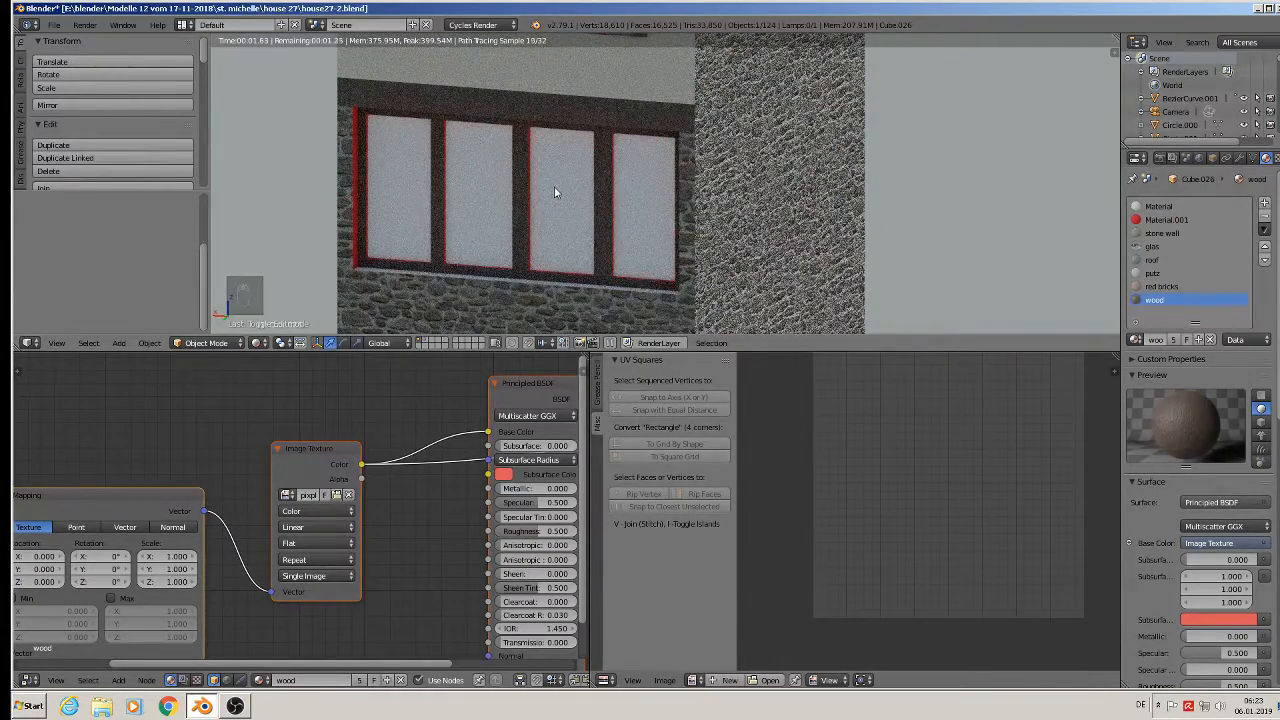
scroll(570, 157, "up", 2)
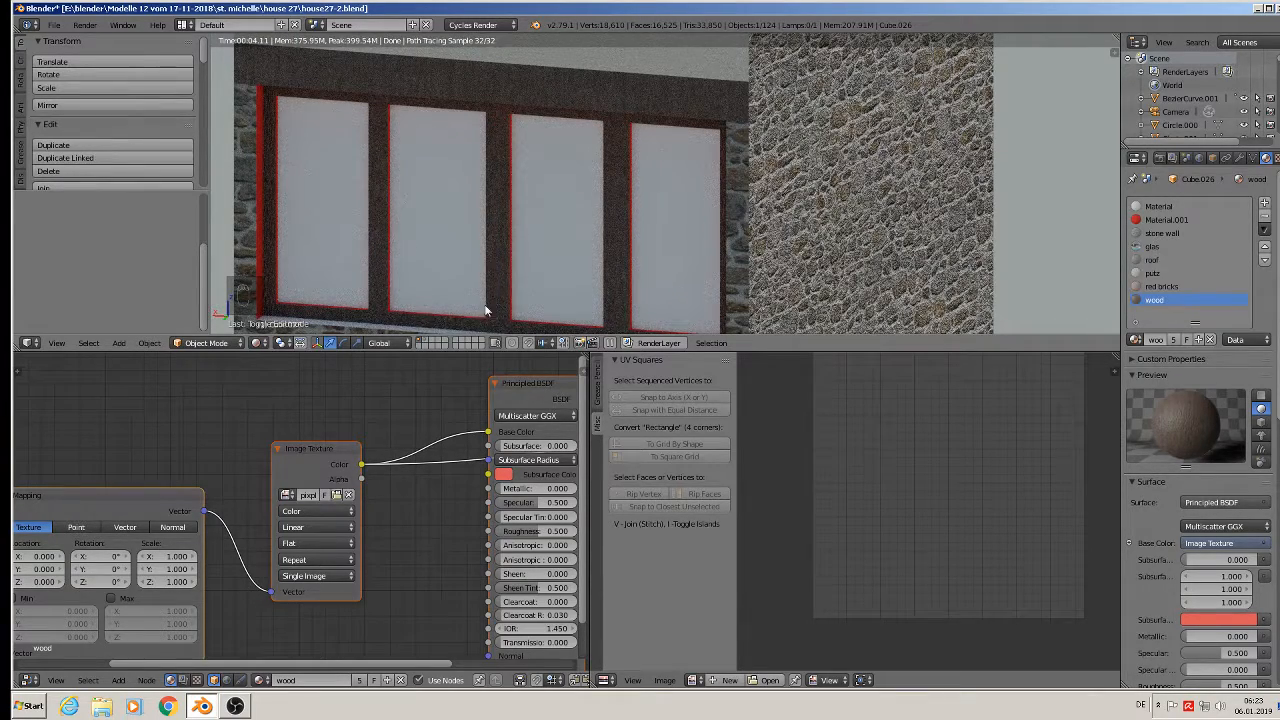
left_click(257, 343)
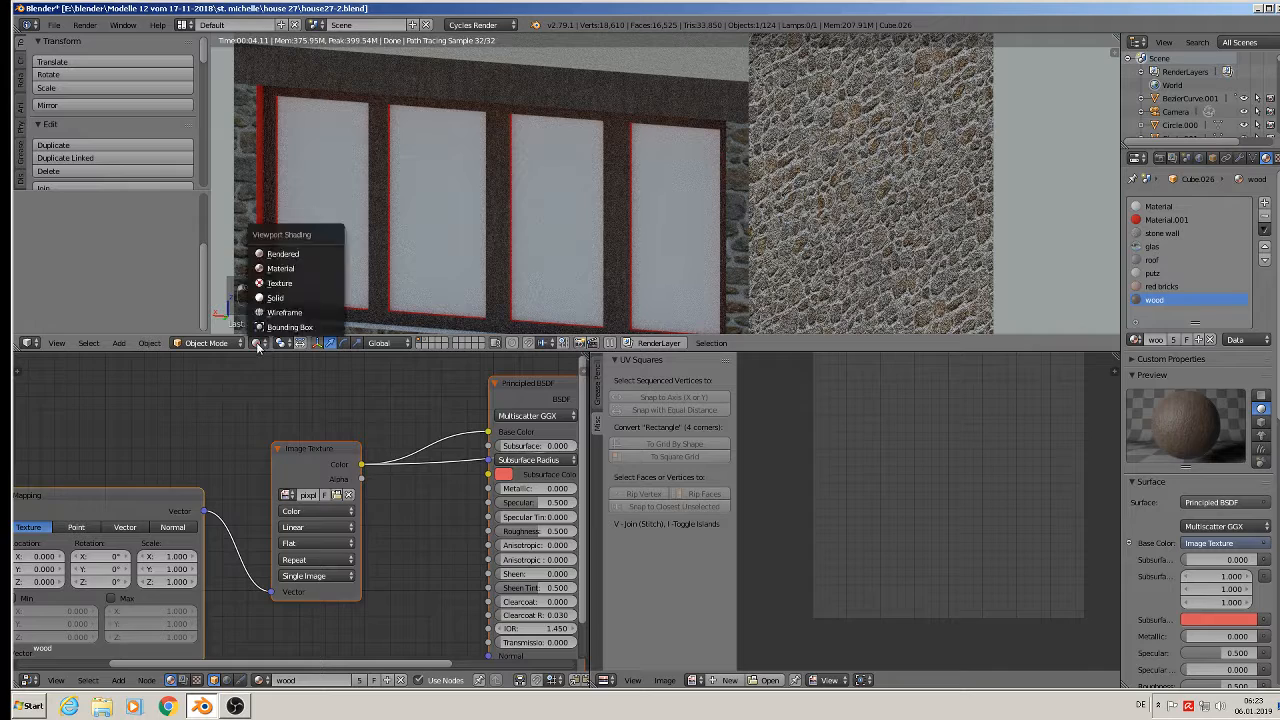
left_click(287, 272)
Recalculate the normals of the selected wooden frame faces in Edit Mode and return to Object Mode.
scroll(289, 260, "down", 2)
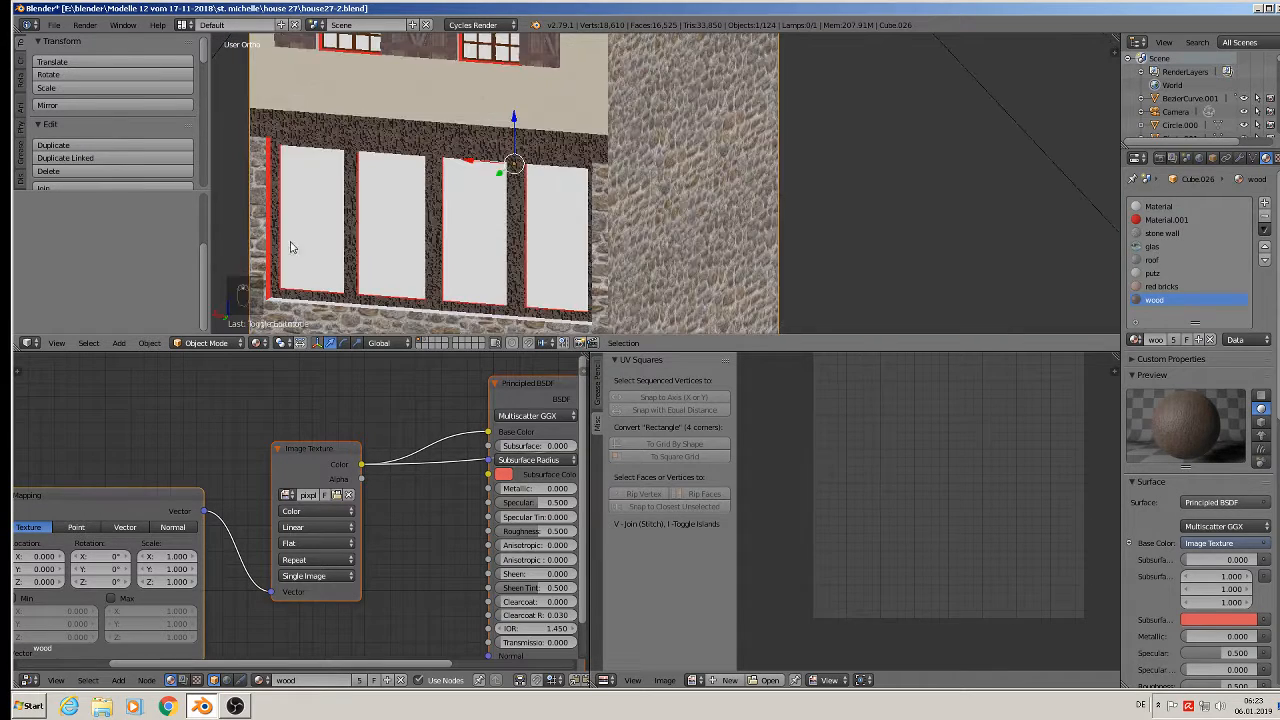
middle_click_drag(304, 231, 346, 225)
key("Tab")
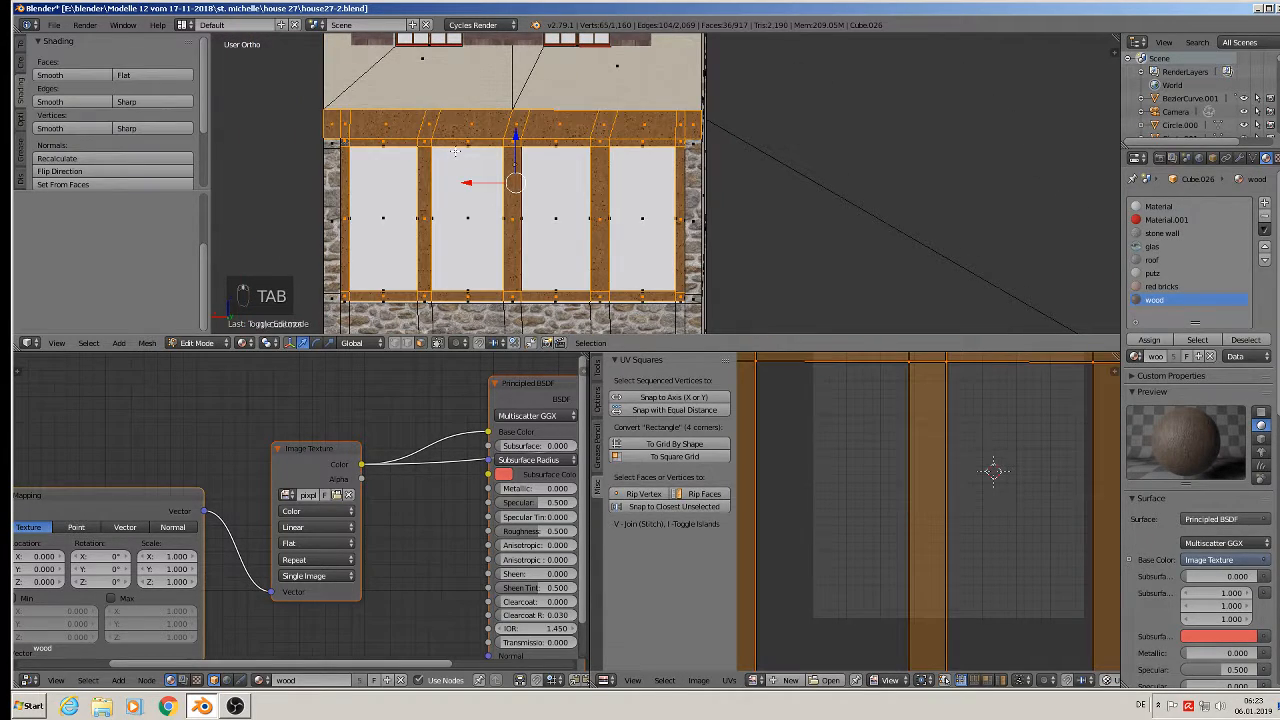
left_click(52, 159)
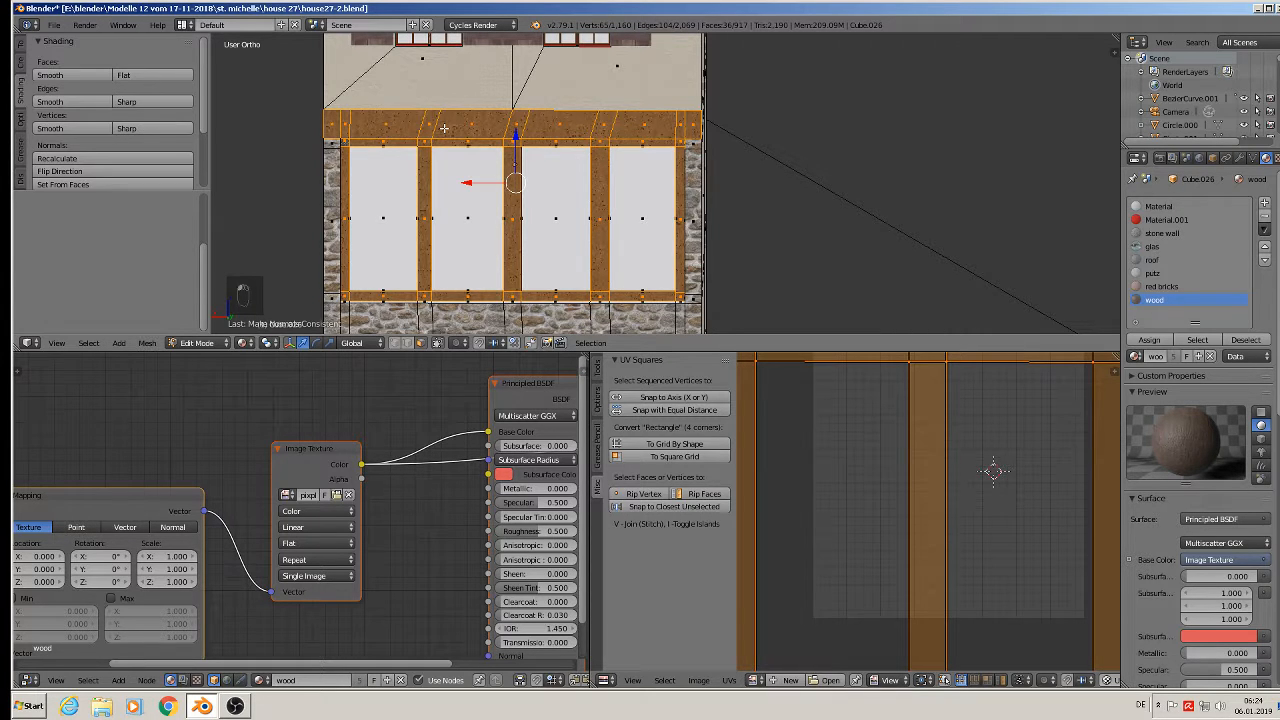
key("Tab")
Select the red outer side faces at both ends of the shop-front recess, including their small corner faces, in Edit Mode.
scroll(356, 188, "up", 2)
middle_click_drag(356, 188, 534, 112)
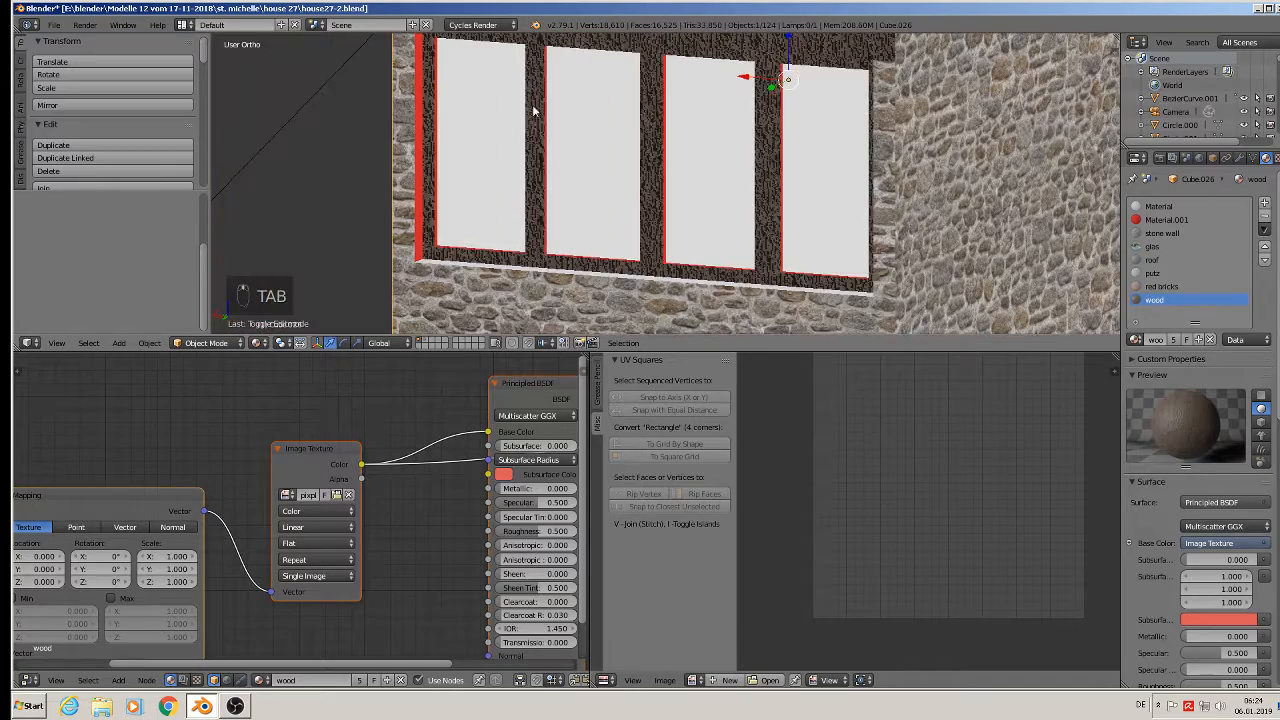
key("Tab")
right_click(418, 163)
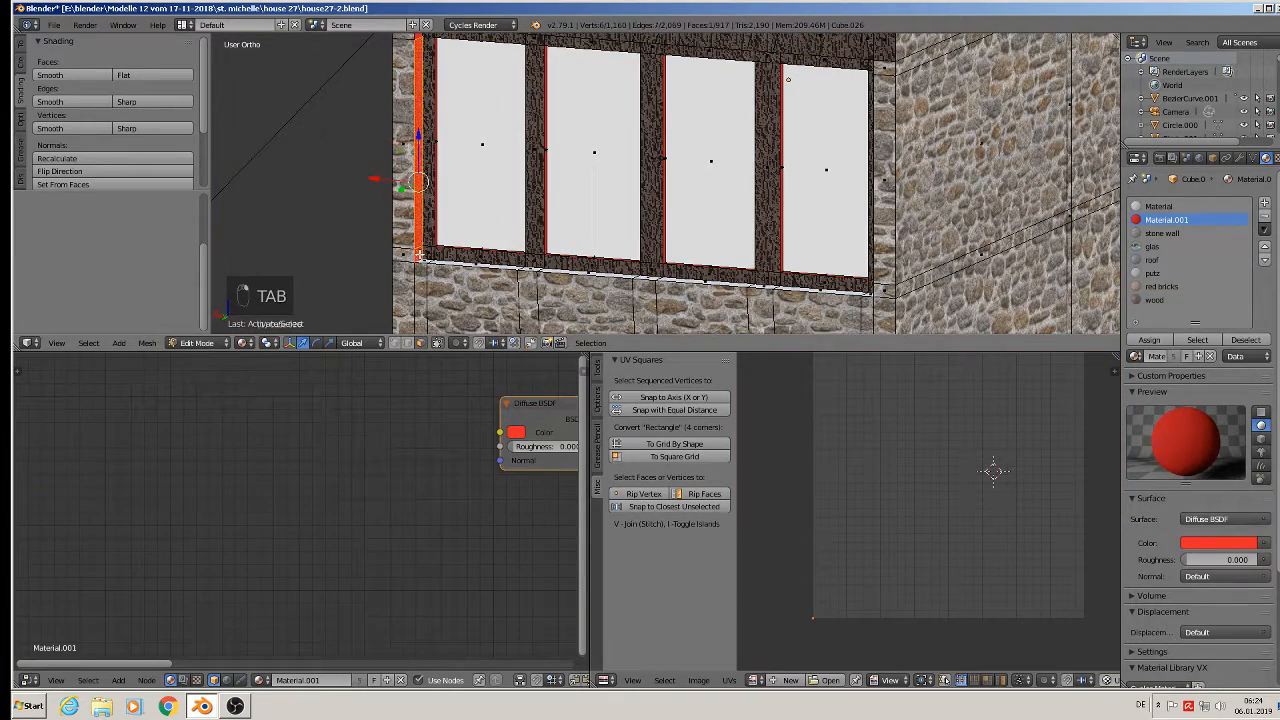
middle_click_drag(439, 245, 461, 153)
middle_click_drag(437, 95, 666, 170)
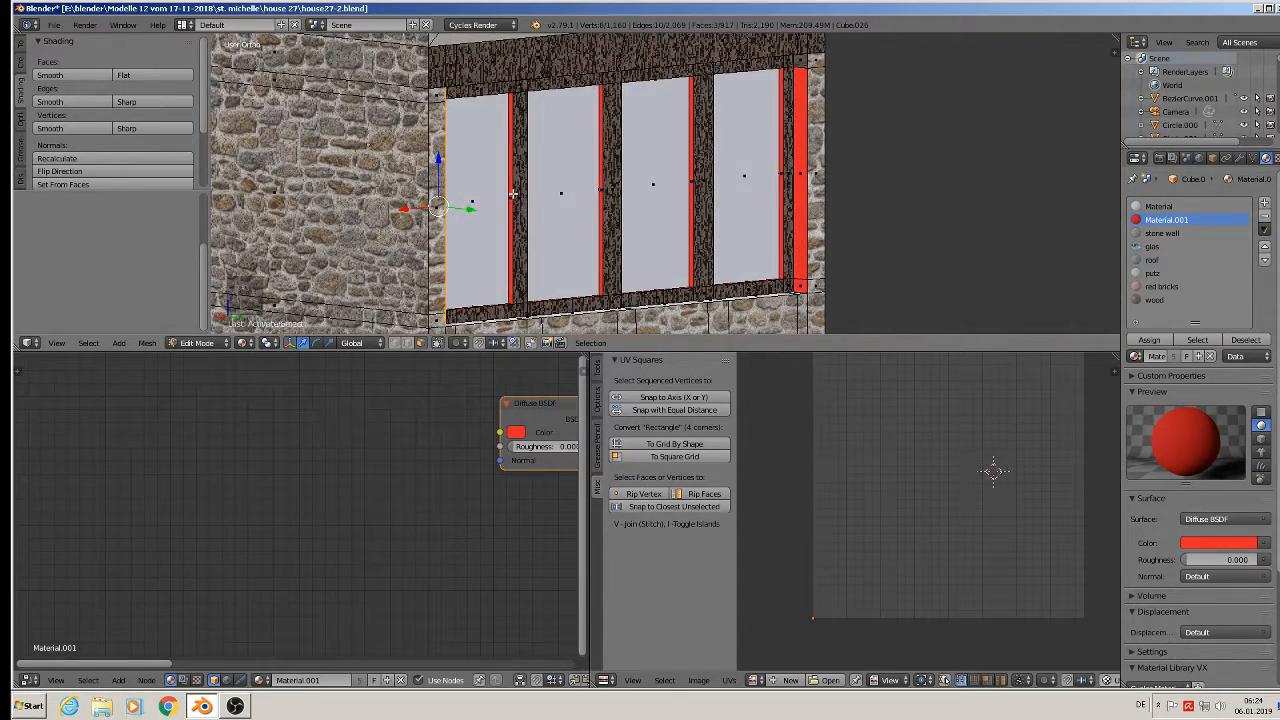
right_click_drag(808, 160, 804, 128, "shift")
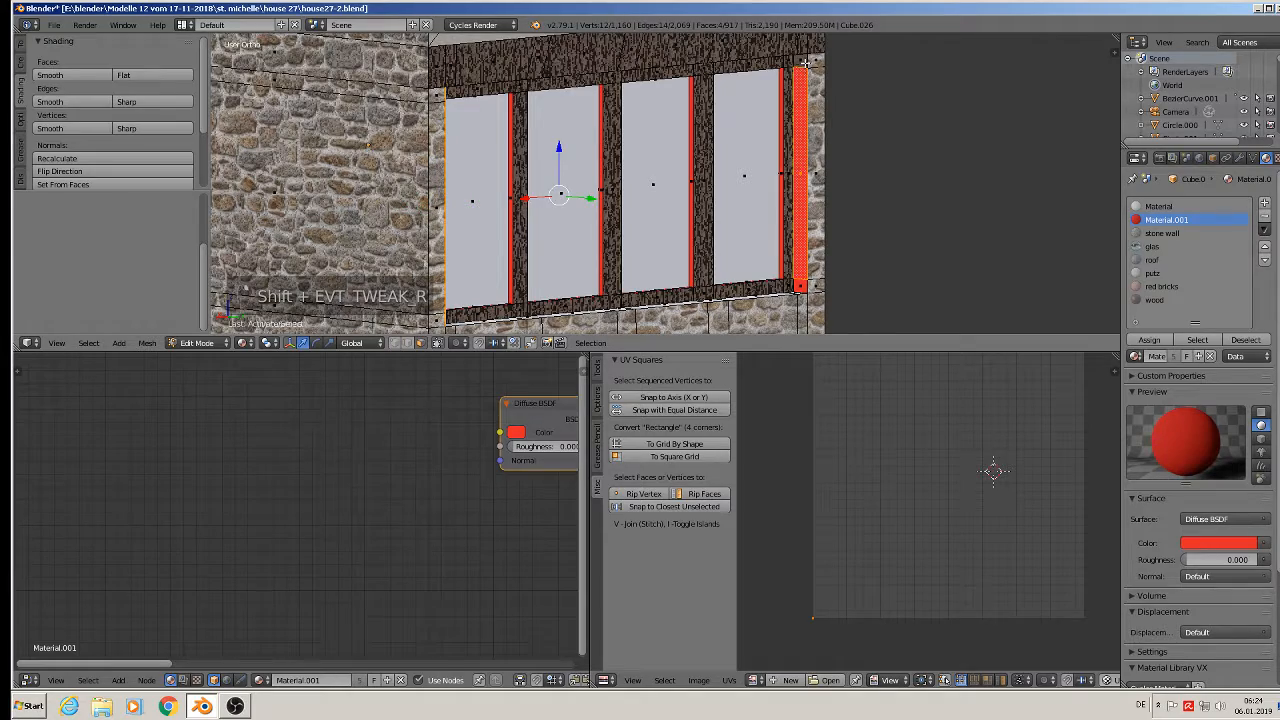
right_click(832, 205, "shift")
right_click(799, 289, "shift")
middle_click_drag(799, 289, 595, 270)
UV-map the selected recess side faces with Project From View from the side and assign them the "stone wall" material.
key("u")
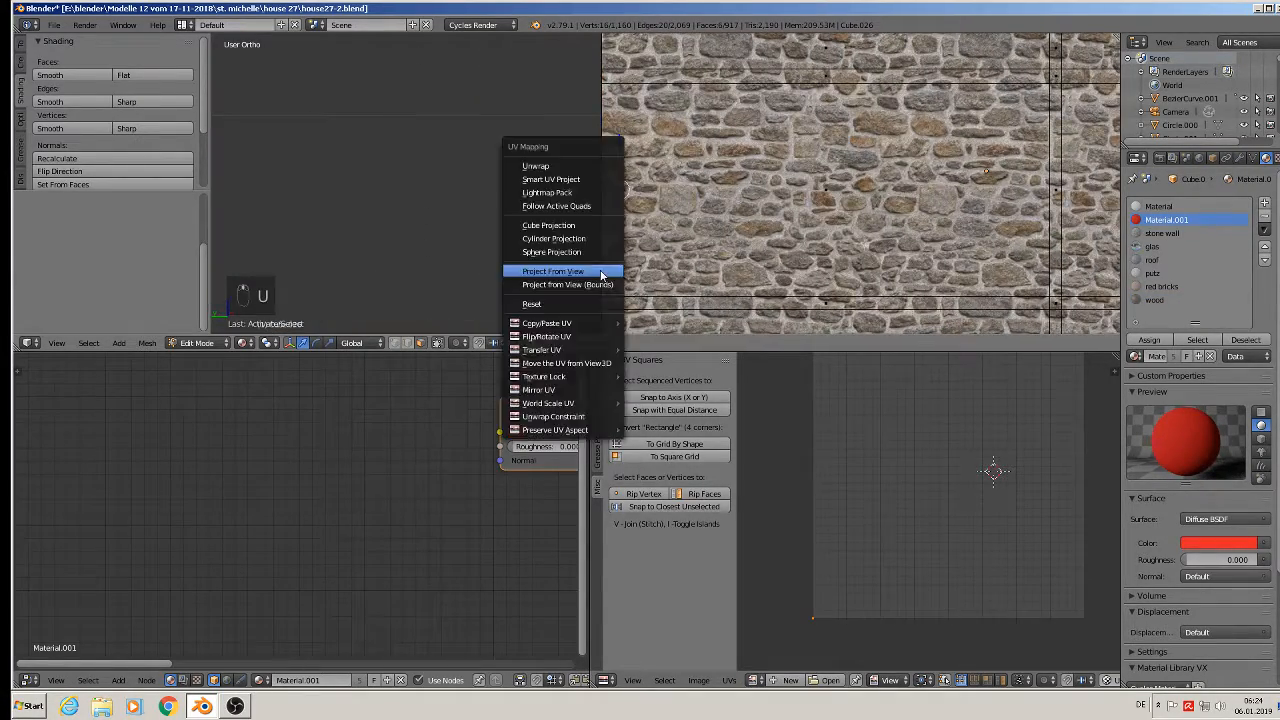
left_click(597, 270)
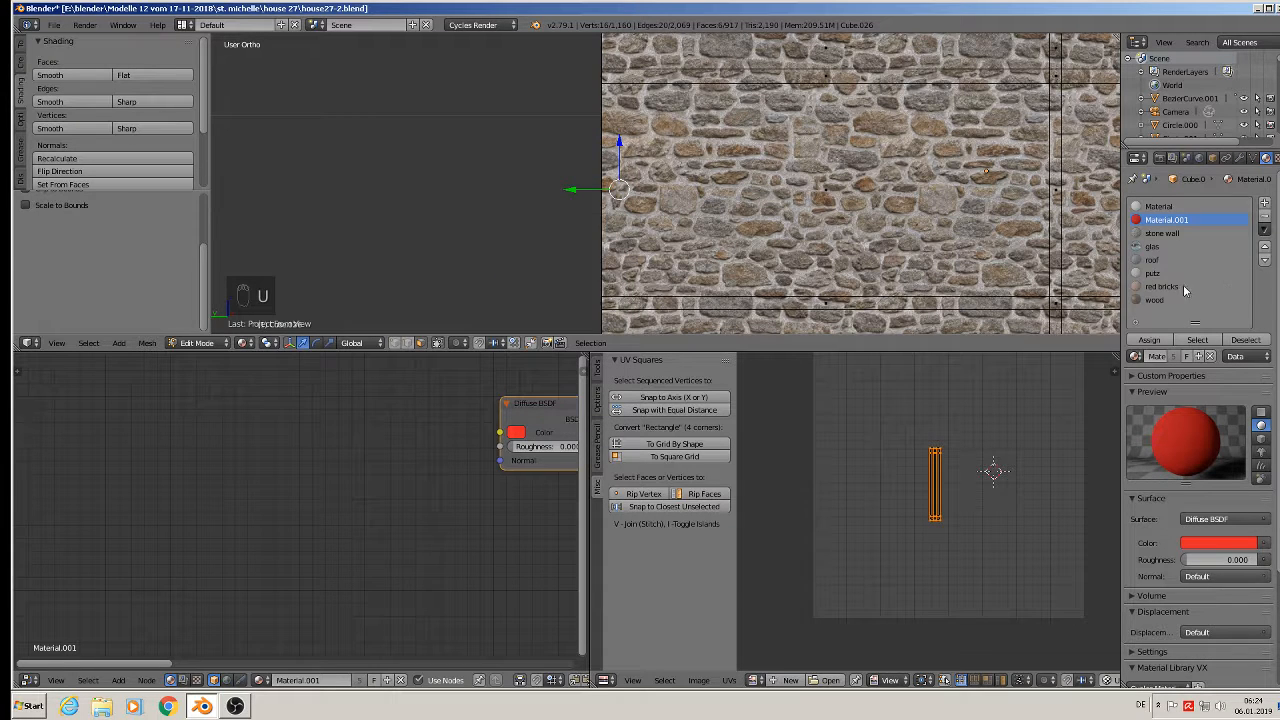
left_click(1170, 234)
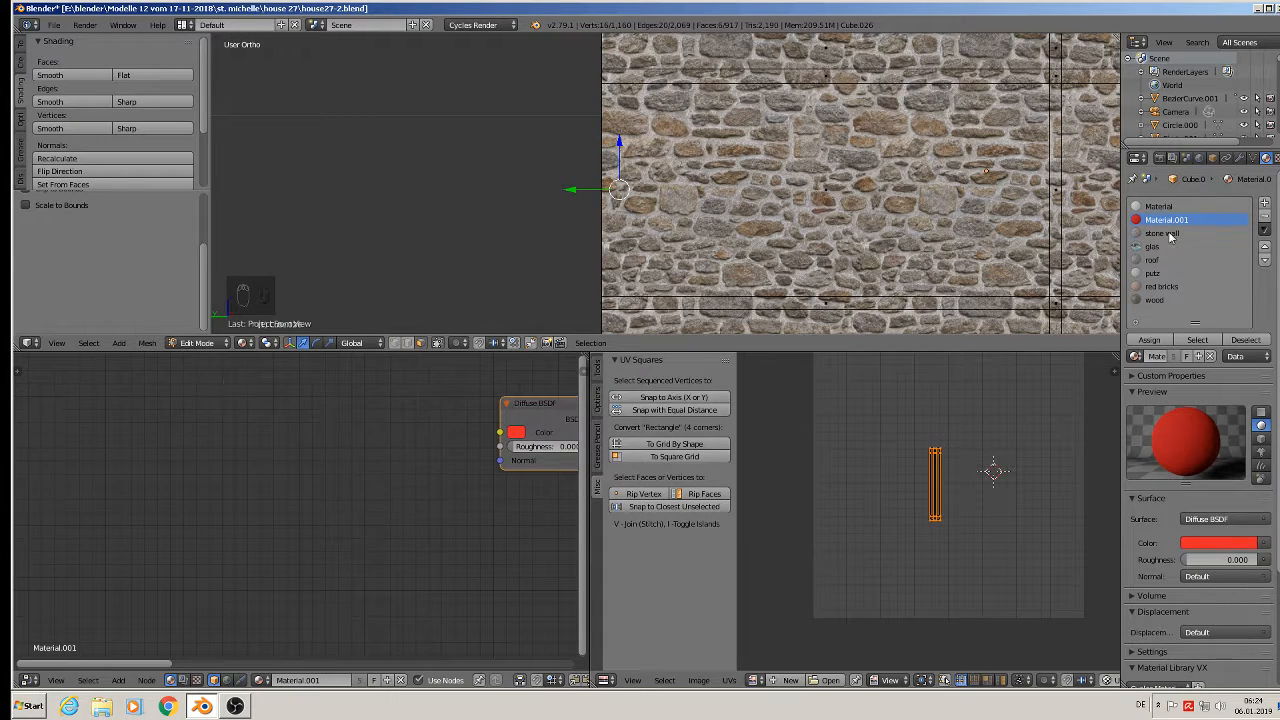
left_click(1150, 341)
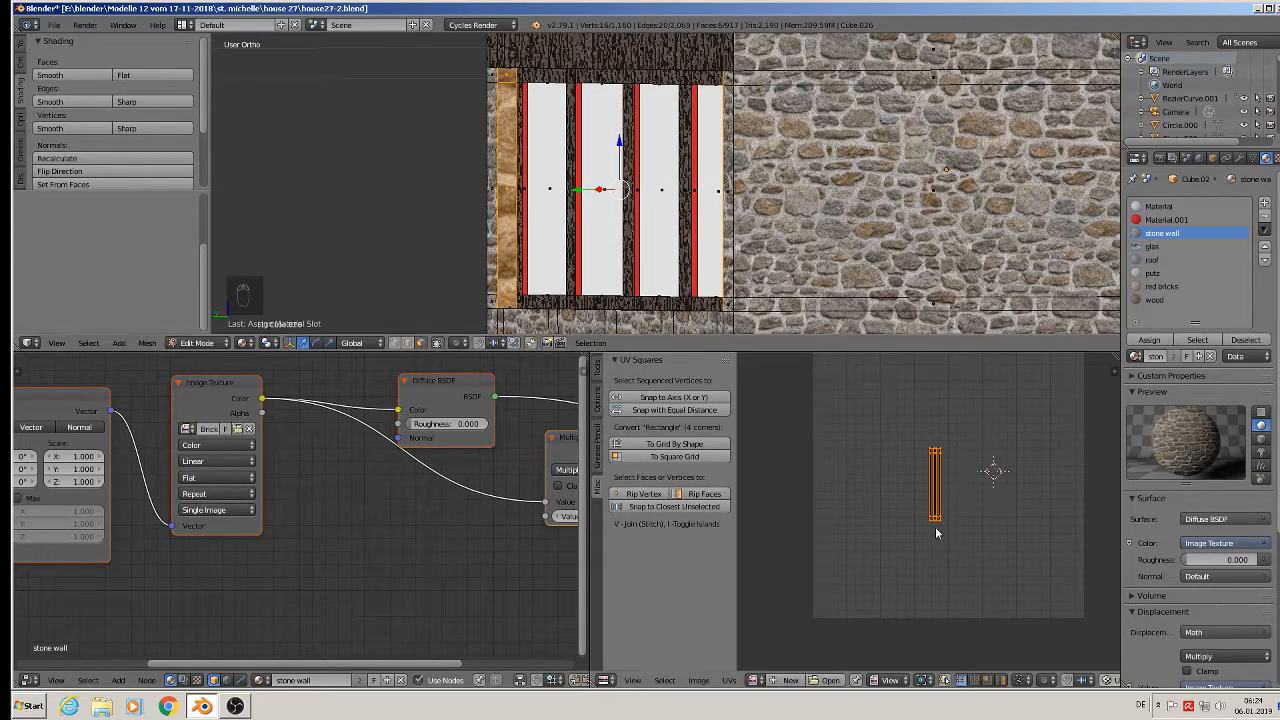
Scale up the side faces' projected UVs to match the surrounding stonework and return to Object Mode.
key("s")
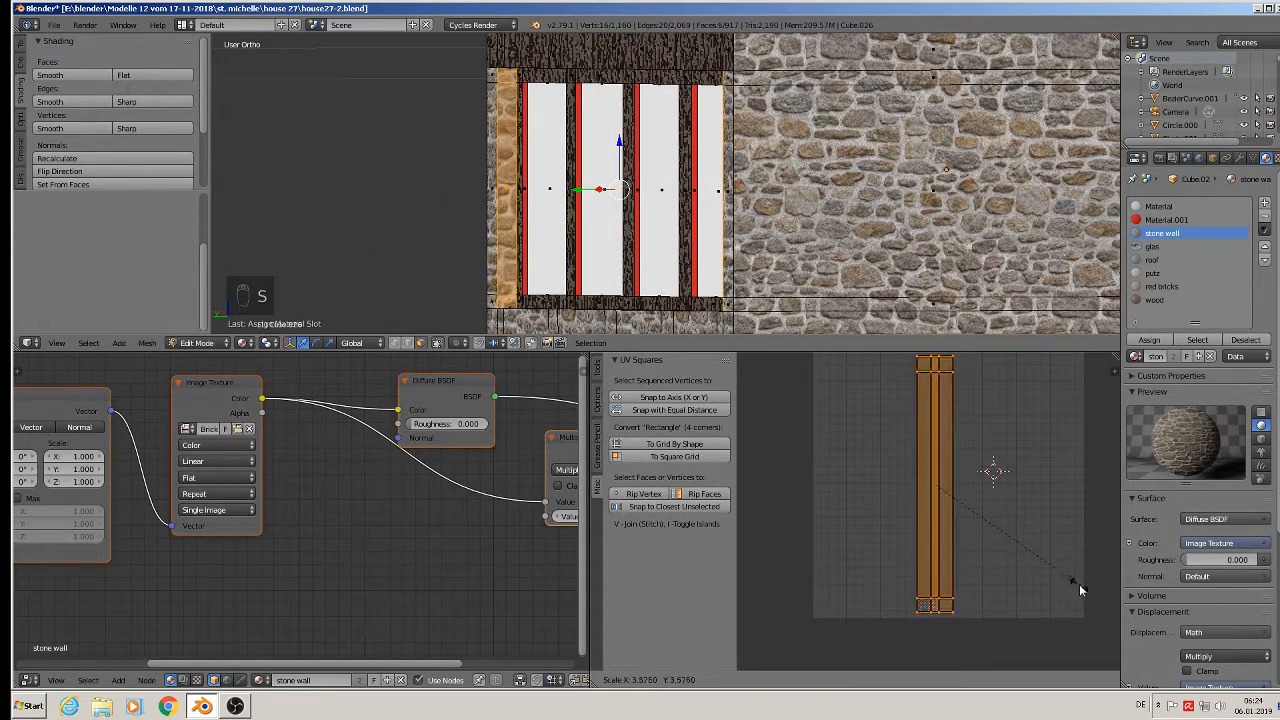
left_click(753, 612)
key("Tab")
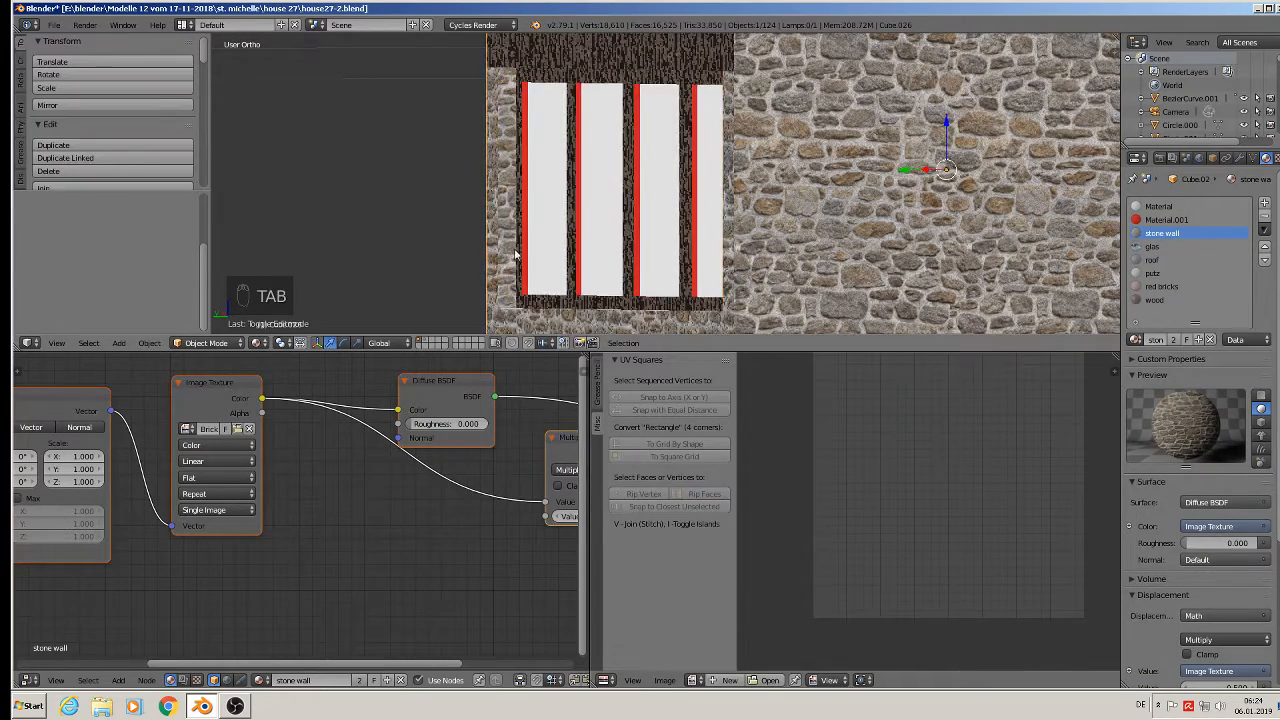
Select the whole row of white sill faces beneath the shop front in Edit Mode, keeping the red underside faces unselected.
middle_click_drag(516, 256, 609, 194)
key("Tab")
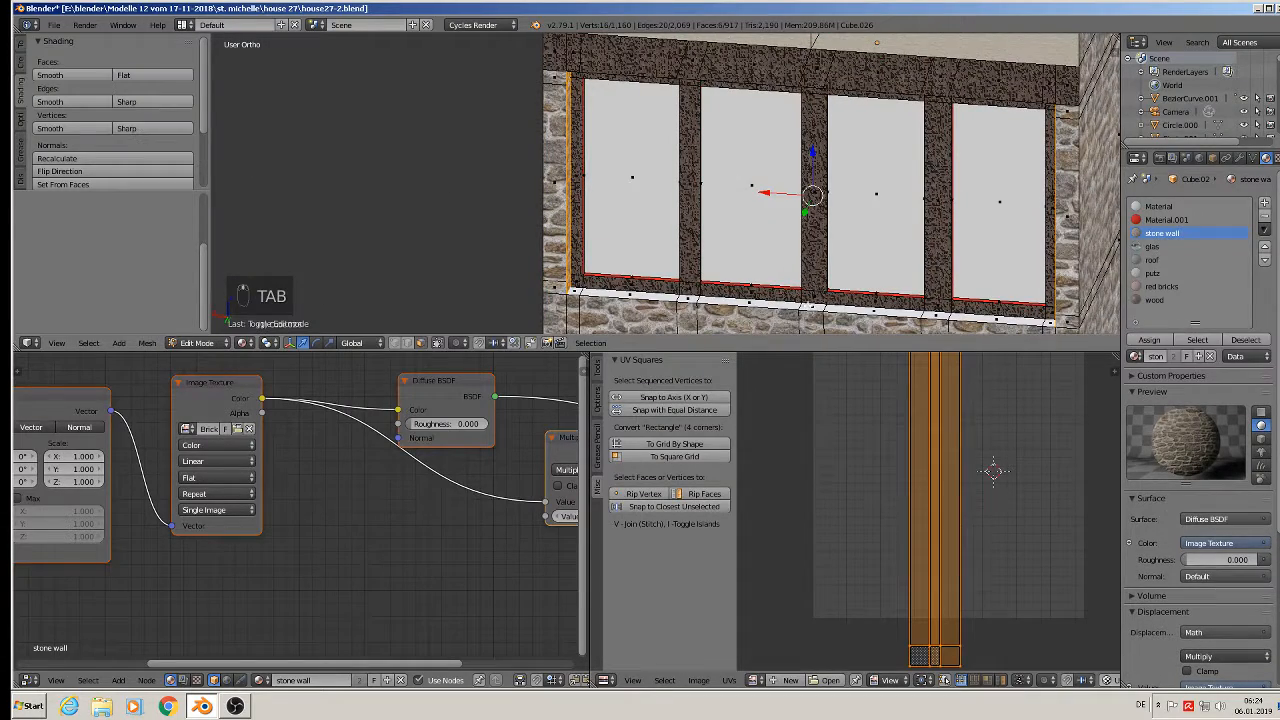
right_click(584, 291)
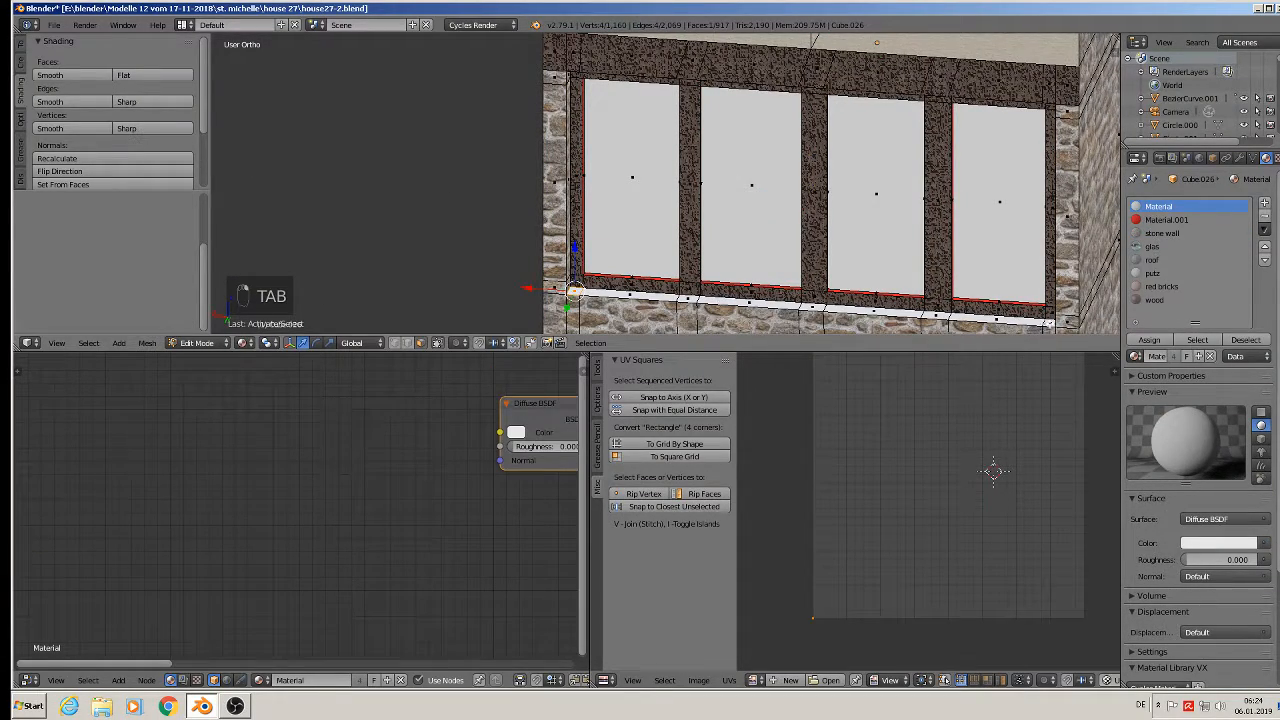
right_click(1049, 323, "ctrl")
middle_click_drag(940, 318, 900, 193)
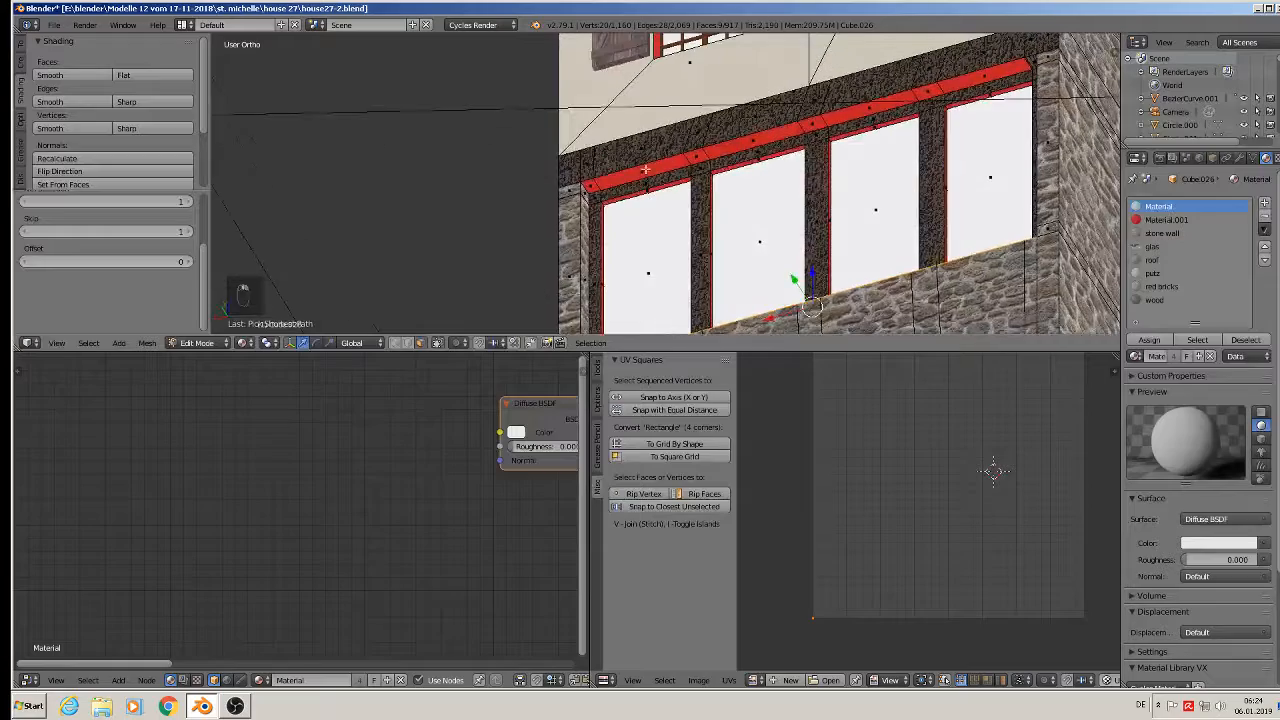
right_click(593, 184)
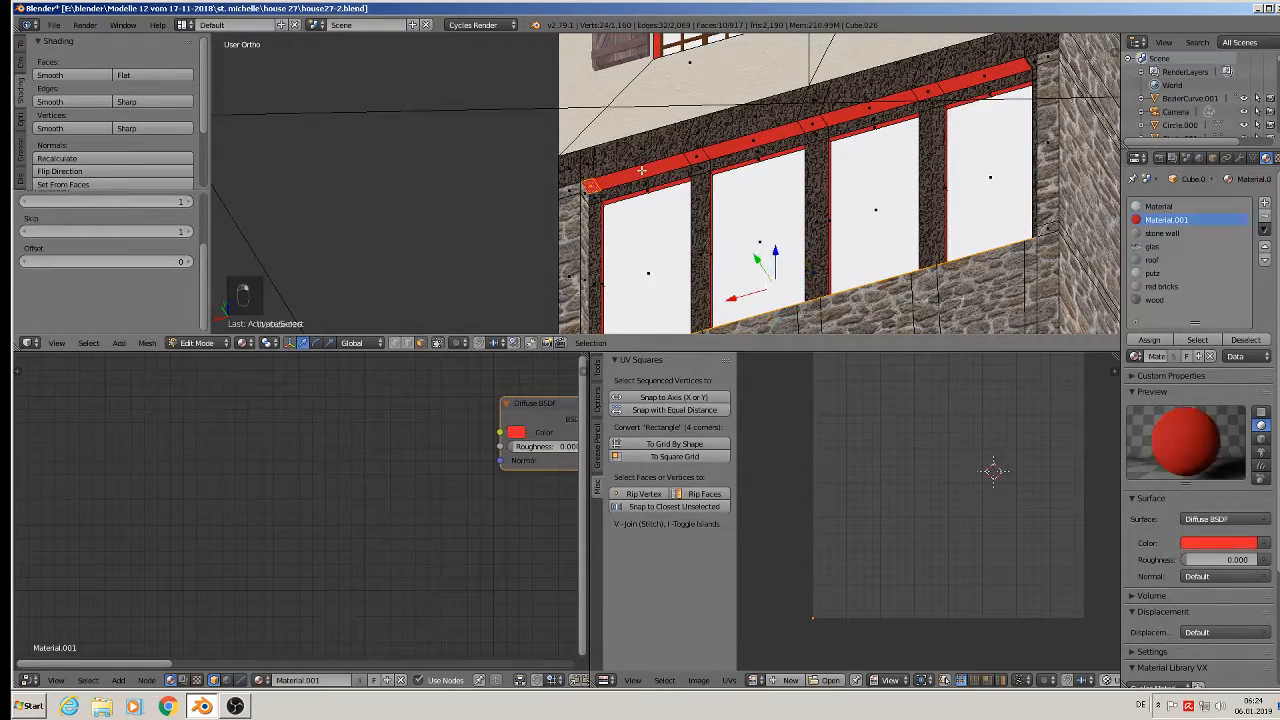
right_click(589, 186, "shift")
middle_click_drag(779, 228, 819, 152)
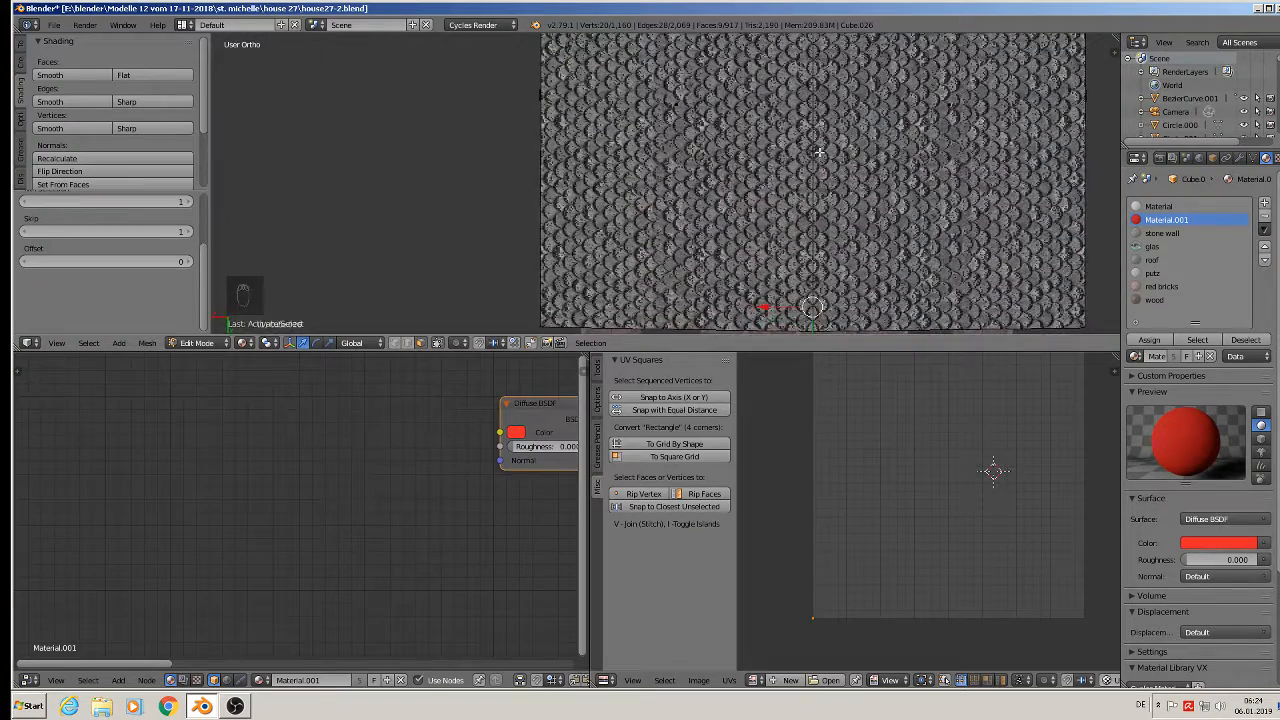
UV-map the selected sill faces with Project From View from above and assign them the "stone wall" material.
key("u")
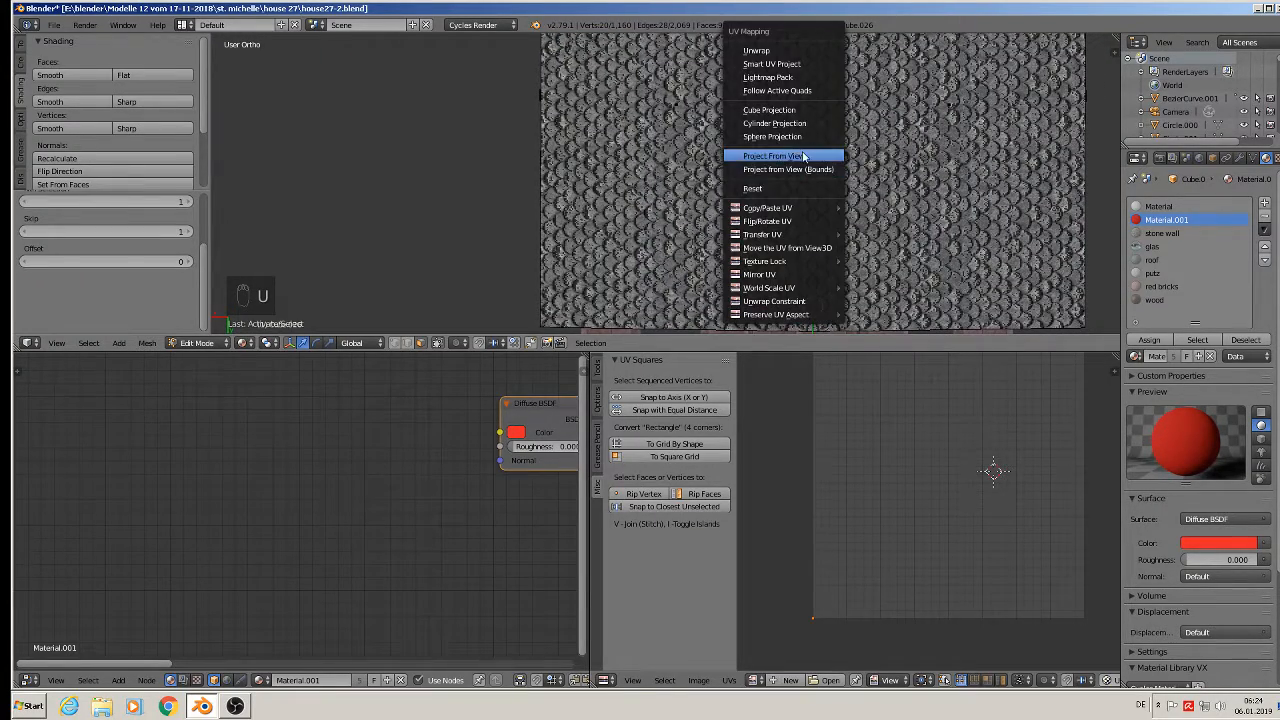
left_click(804, 157)
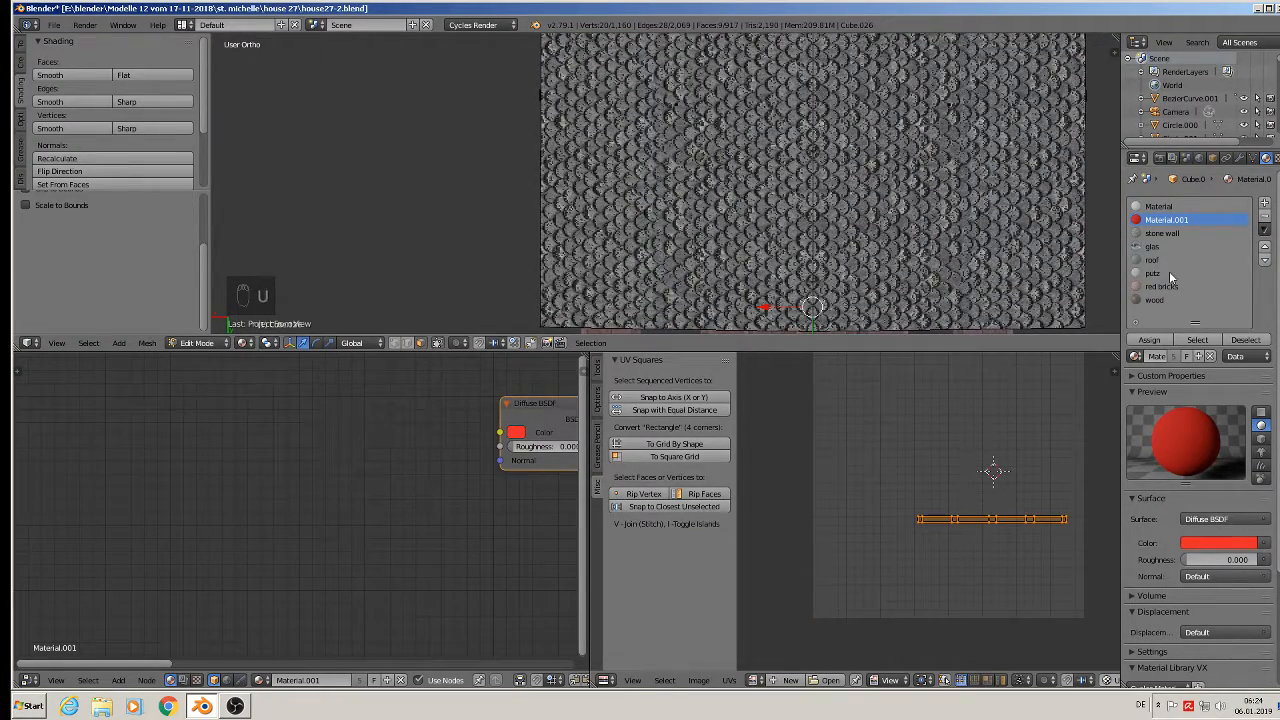
left_click(1162, 233)
left_click(1149, 340)
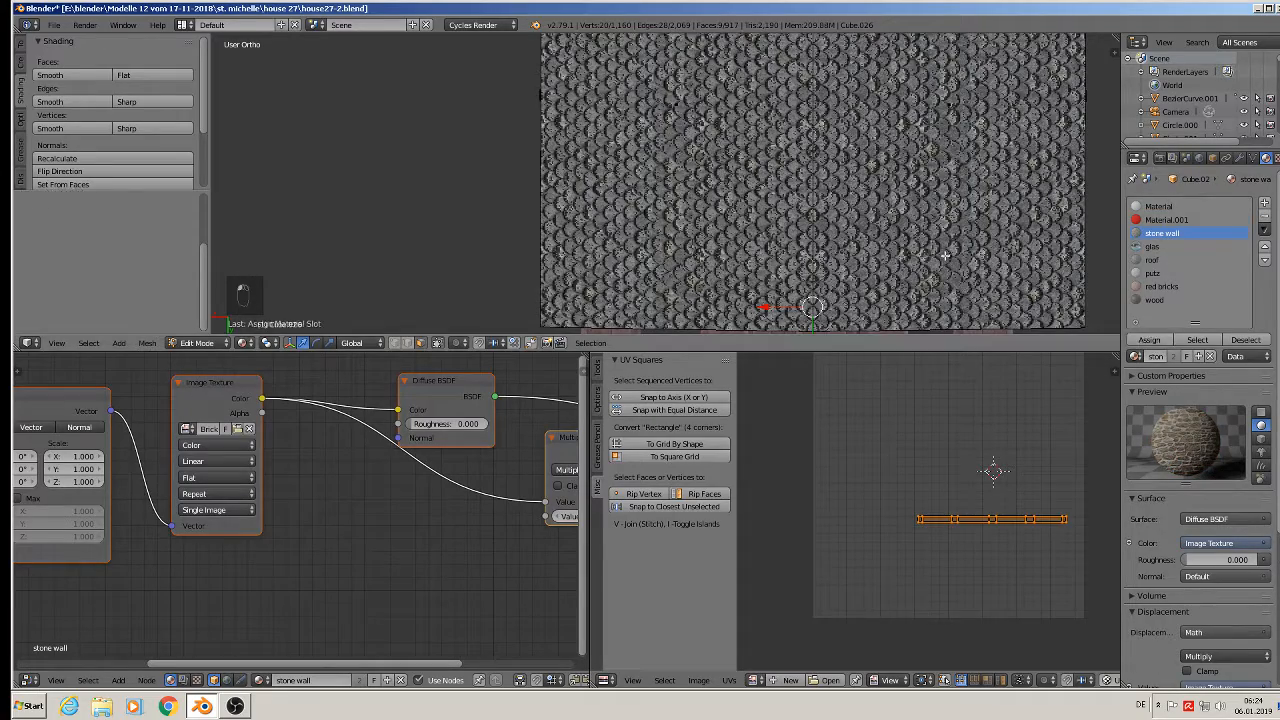
Scale up the sill's projected UVs to match the stone wall and return to Object Mode.
middle_click_drag(945, 256, 906, 224)
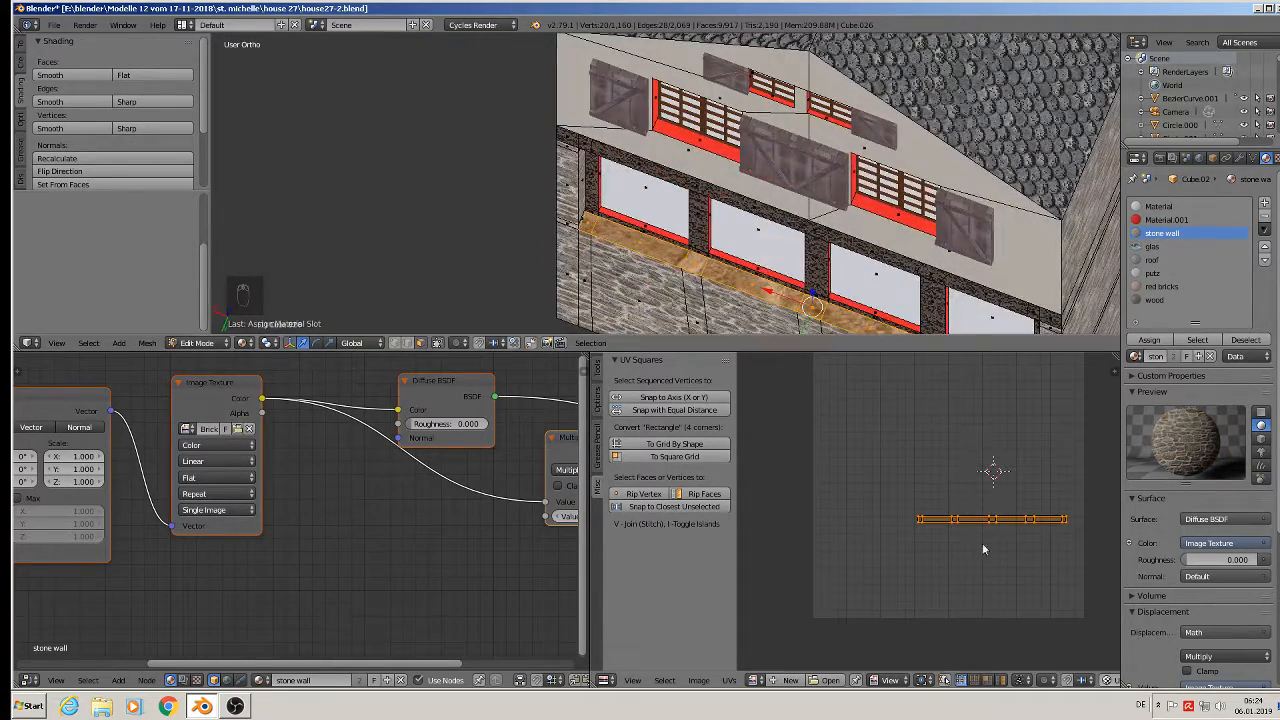
key("s")
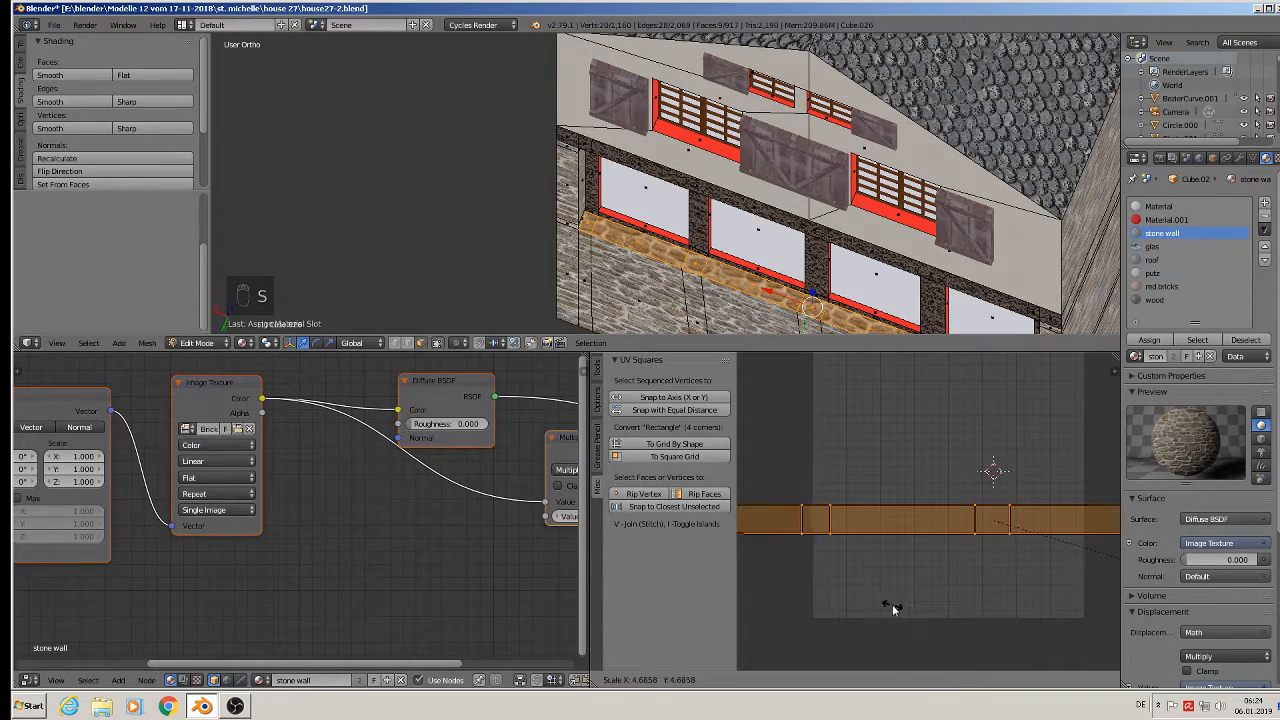
left_click(880, 580)
key("Tab")
Select the full row of red underside faces beneath the shop front's upper beam in Edit Mode.
middle_click_drag(726, 305, 688, 45)
middle_click_drag(643, 138, 657, 95)
middle_click_drag(657, 95, 653, 225, "shift")
scroll(653, 225, "up", 5)
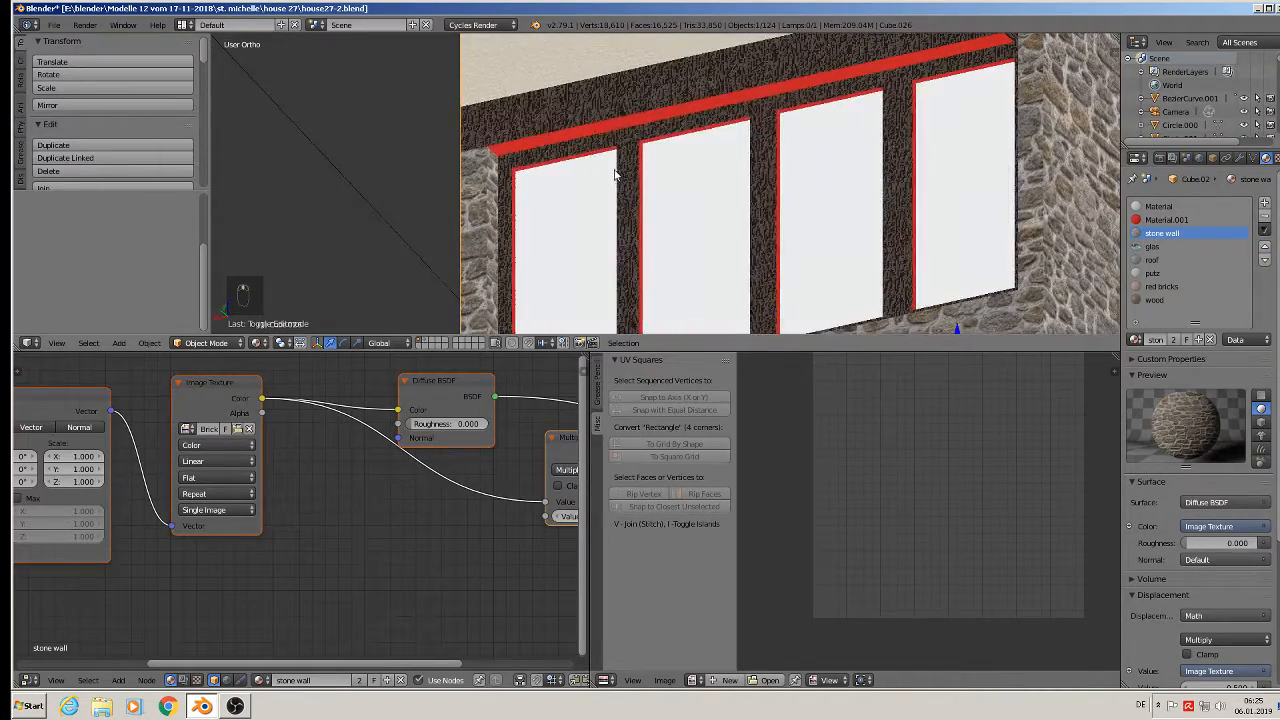
key("Tab")
right_click(544, 142)
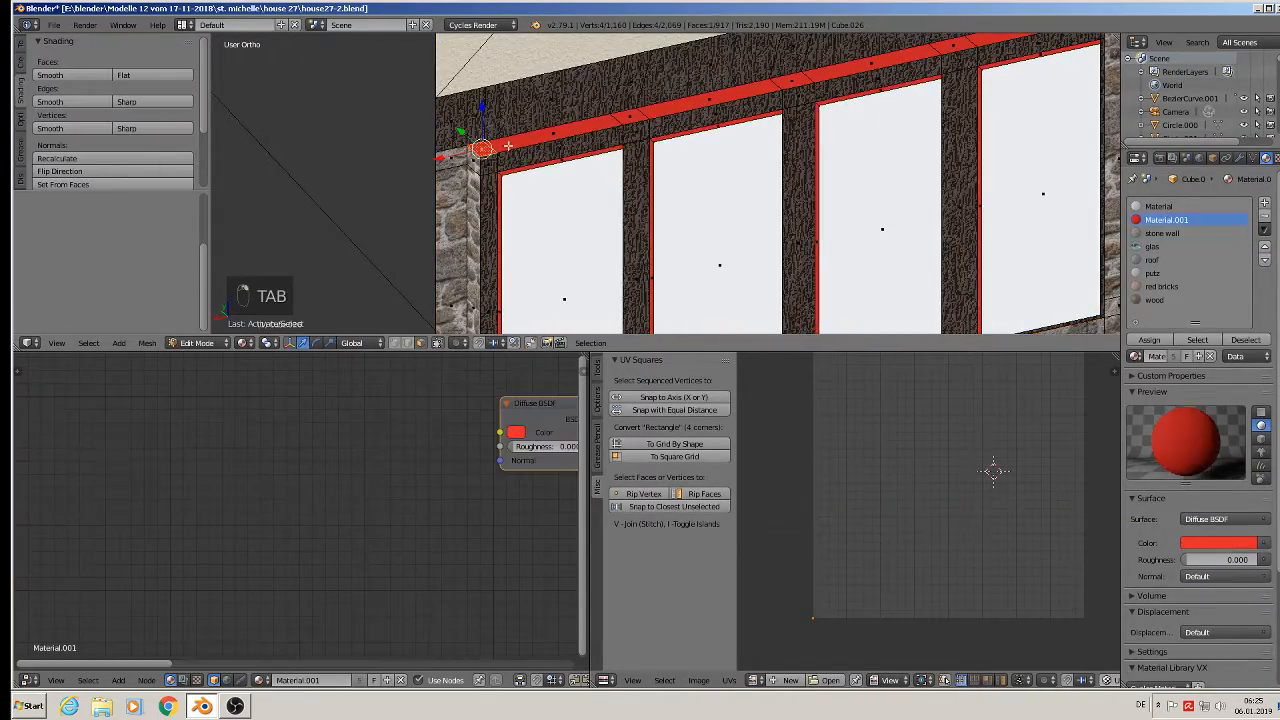
scroll(748, 121, "down", 2)
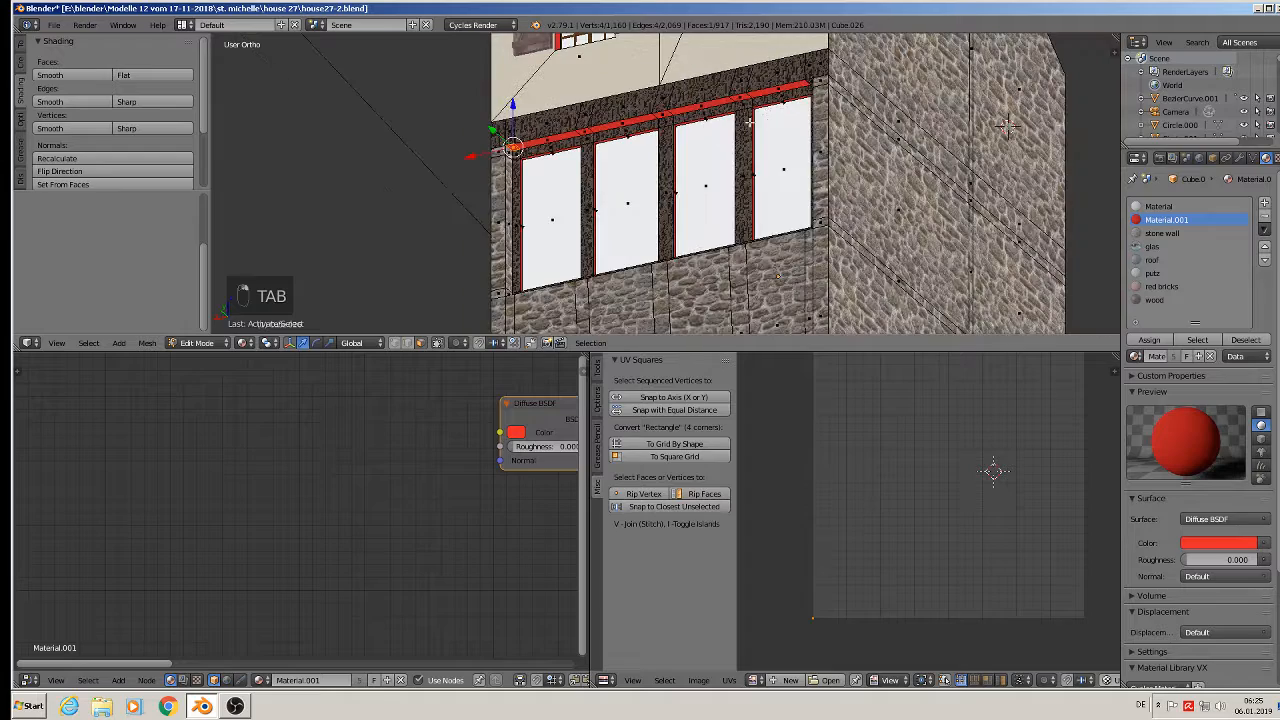
right_click(789, 86, "ctrl")
middle_click_drag(789, 87, 817, 107)
scroll(811, 115, "up", 4)
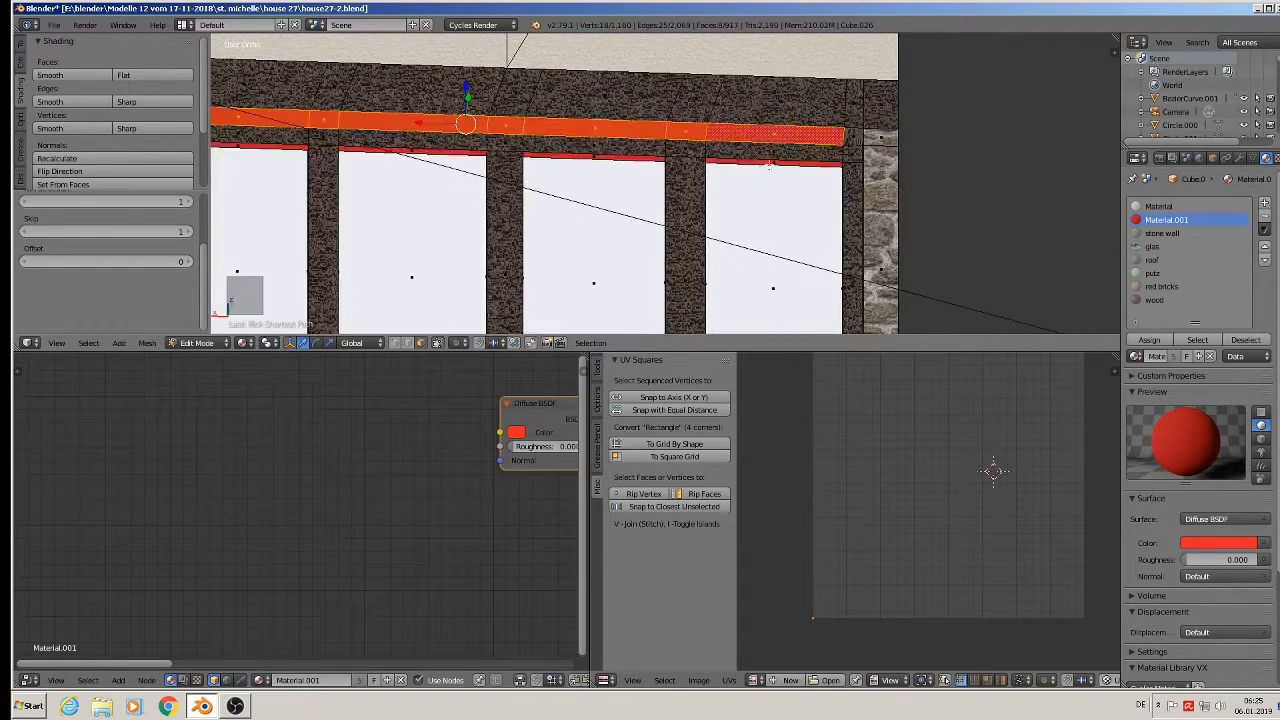
Add the red top and bottom inner faces of all four shop windows to the selection.
right_click(755, 160, "shift")
right_click(615, 160, "shift")
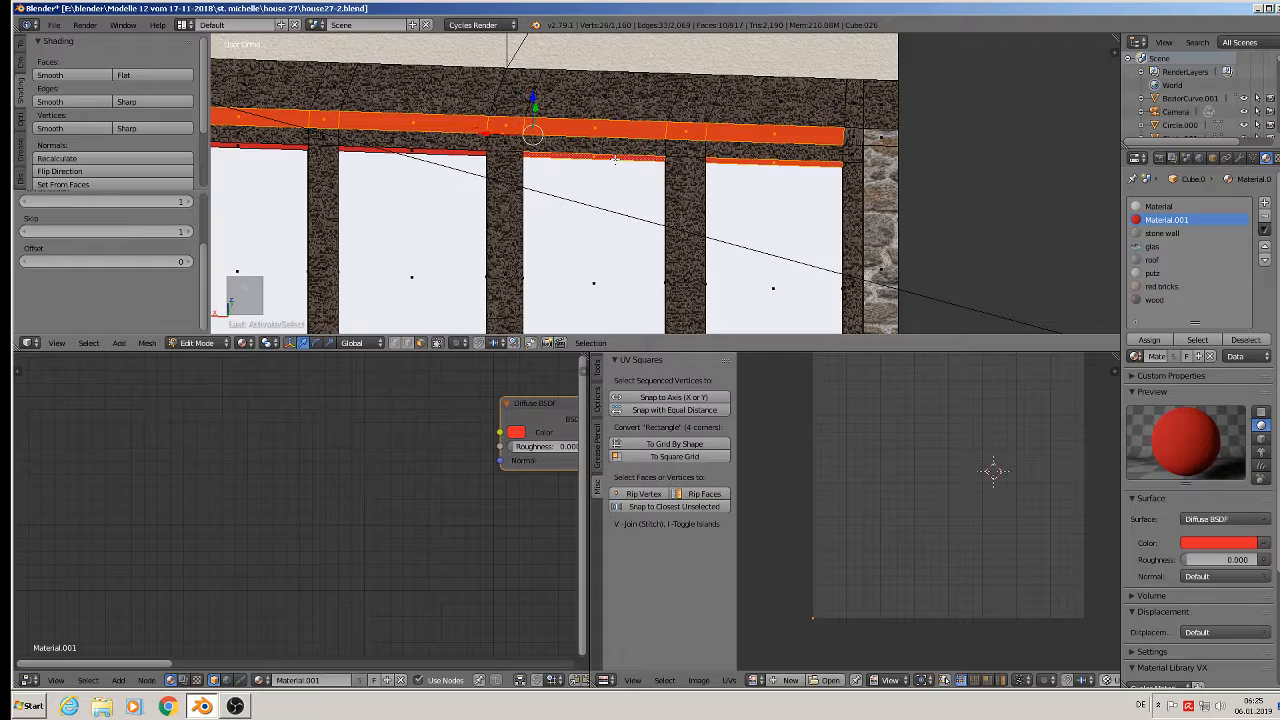
right_click(427, 153, "shift")
middle_click_drag(427, 153, 676, 128, "shift")
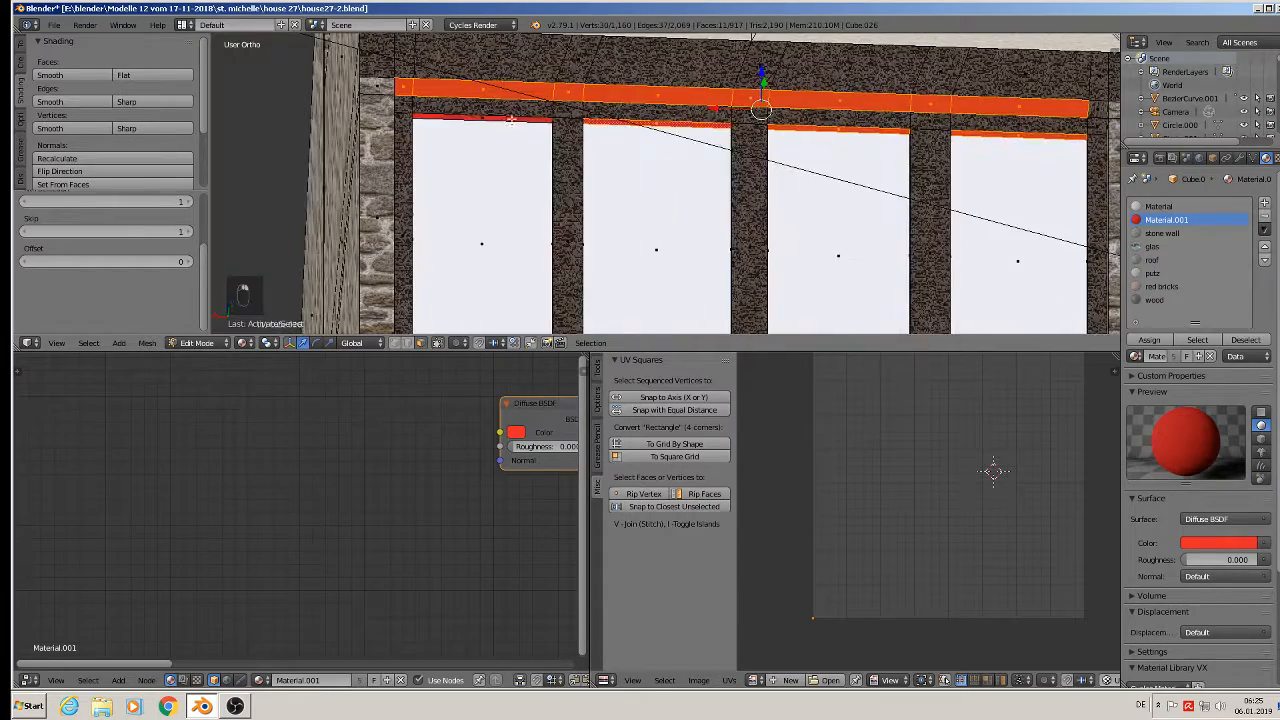
right_click(502, 119, "shift")
middle_click_drag(554, 130, 517, 246)
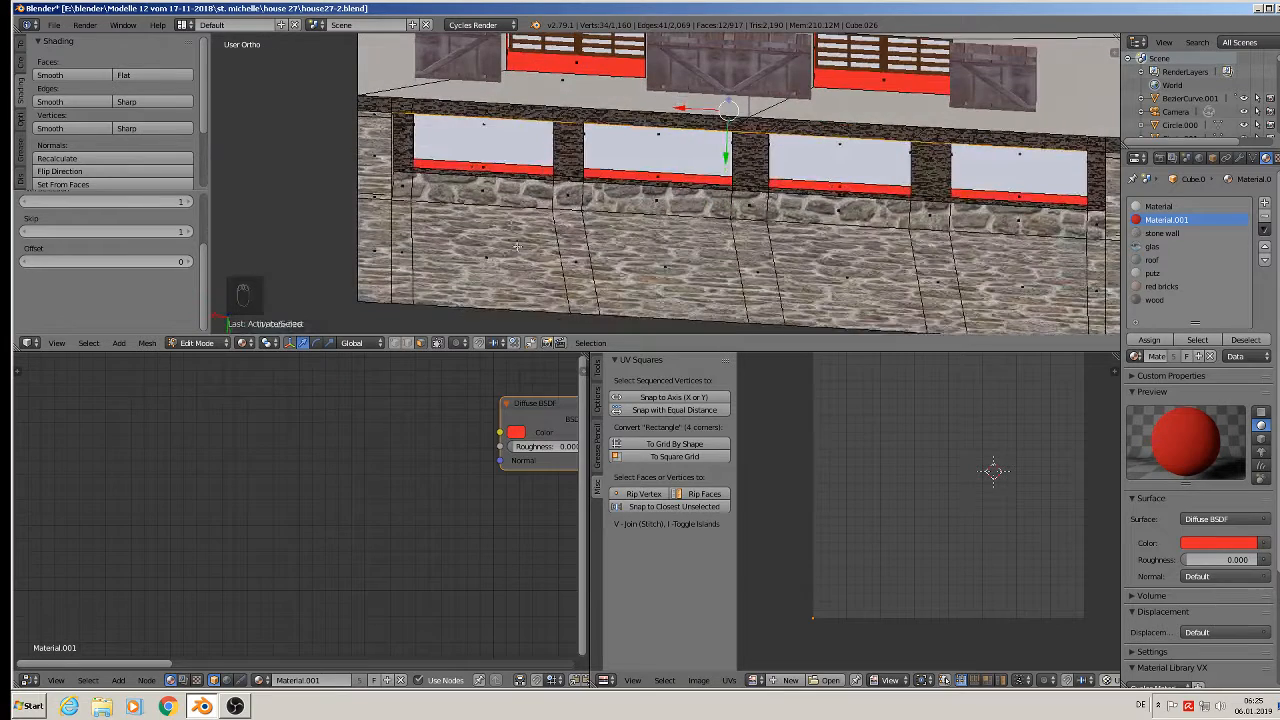
right_click(494, 168, "shift")
right_click(634, 174, "shift")
right_click(796, 185, "shift")
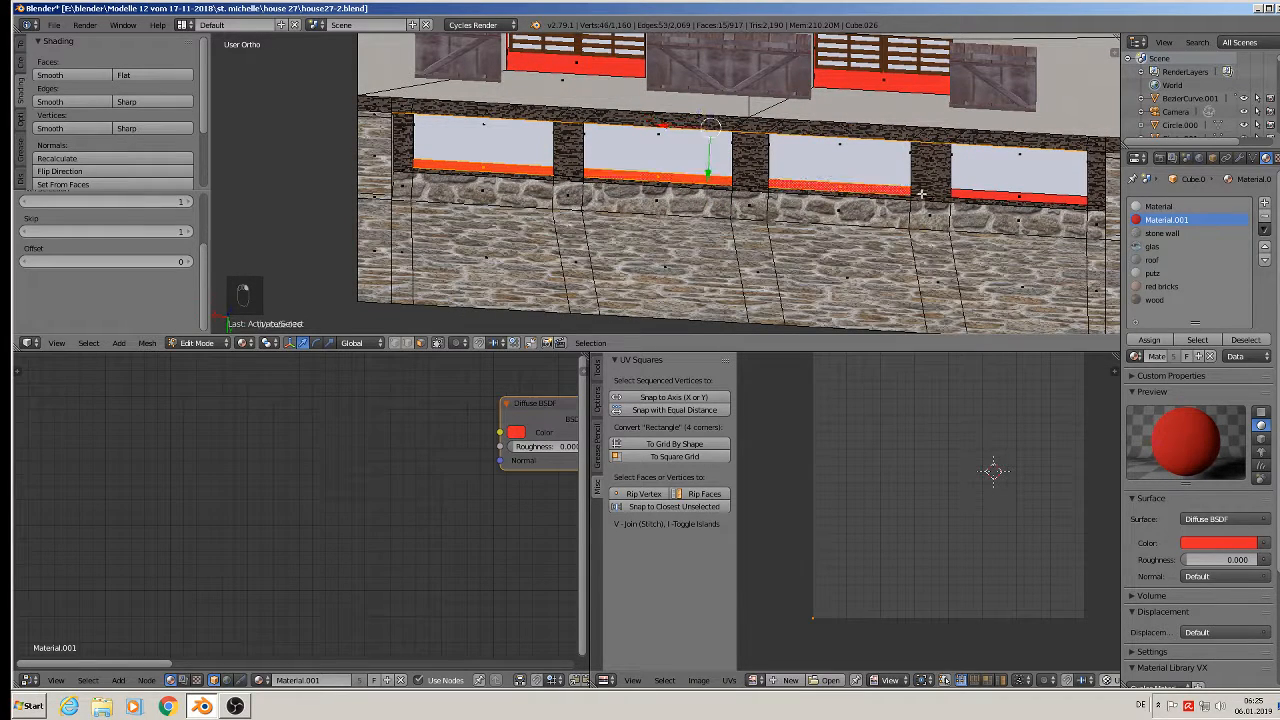
right_click(966, 191, "shift")
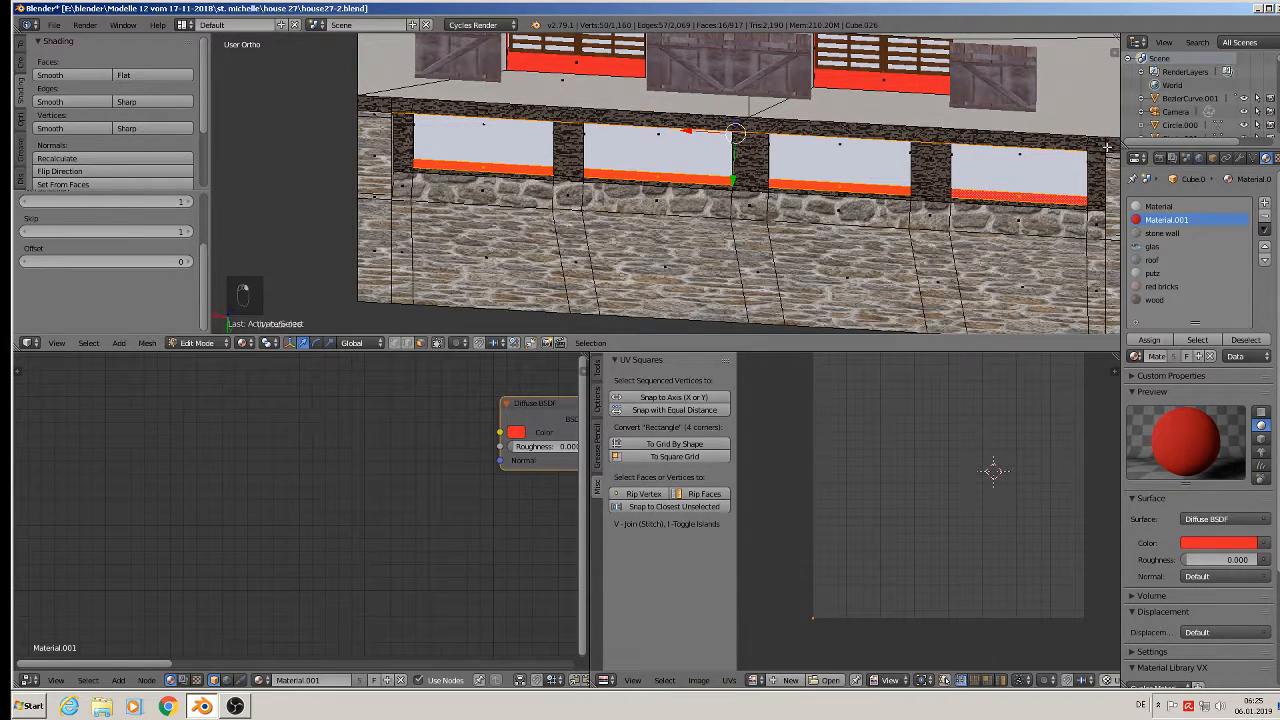
Assign the "wood" material to the selected horizontal frame faces and UV-map them with Project From View in top view.
key("KP_7")
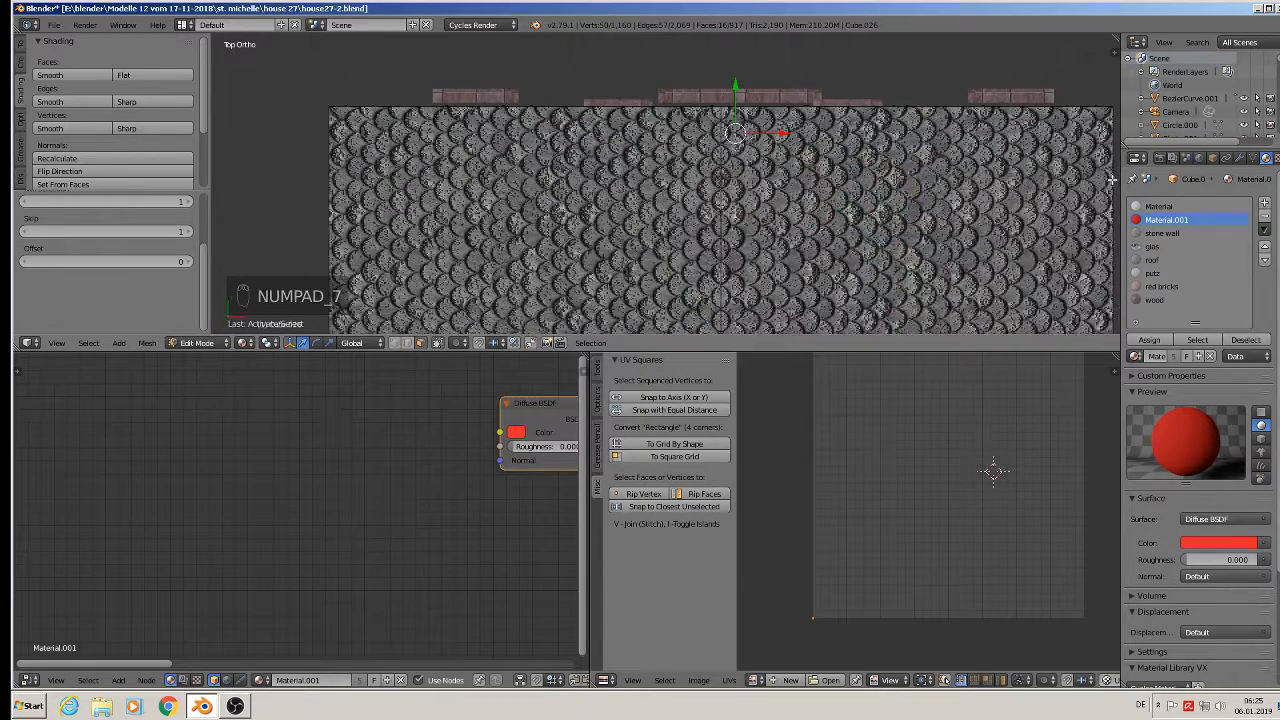
left_click(1151, 300)
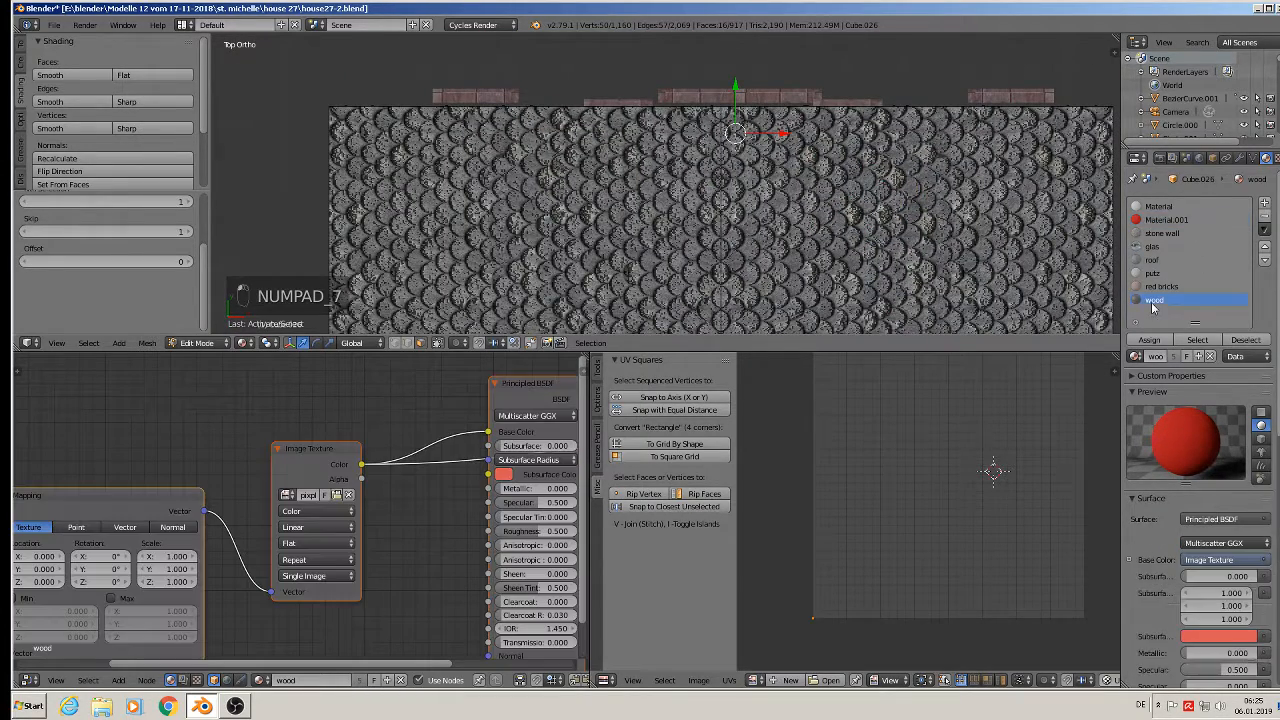
left_click(1149, 340)
middle_click_drag(755, 229, 955, 161)
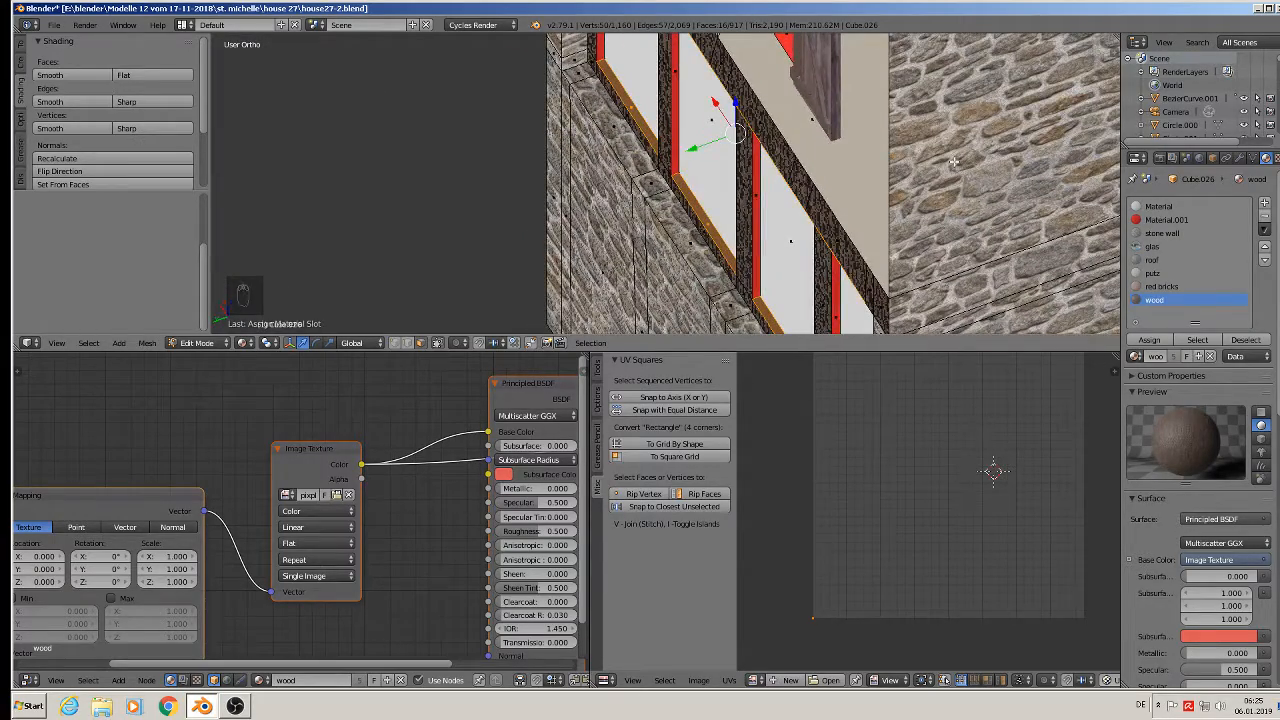
key("KP_7")
key("u")
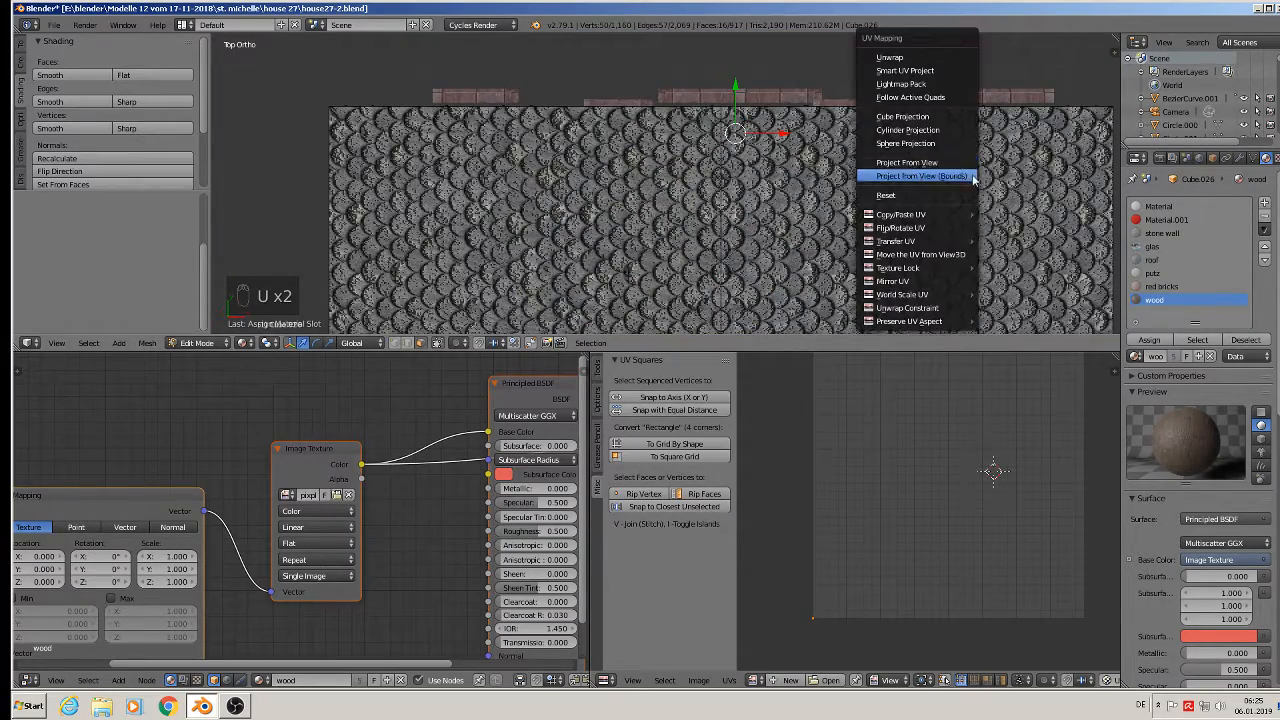
left_click(954, 164)
Rotate the projected UVs of the horizontal frame faces by 90° in the UV editor.
middle_click_drag(771, 205, 851, 183)
scroll(851, 183, "up", 5)
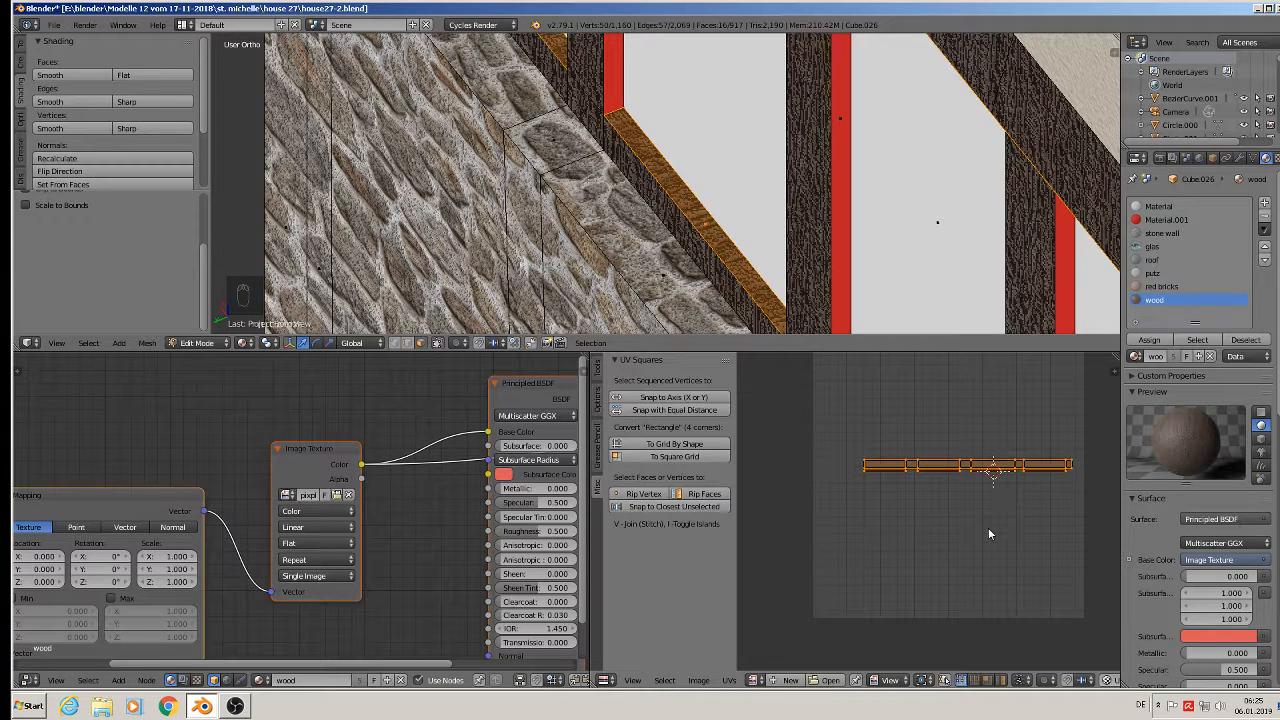
type("r90")
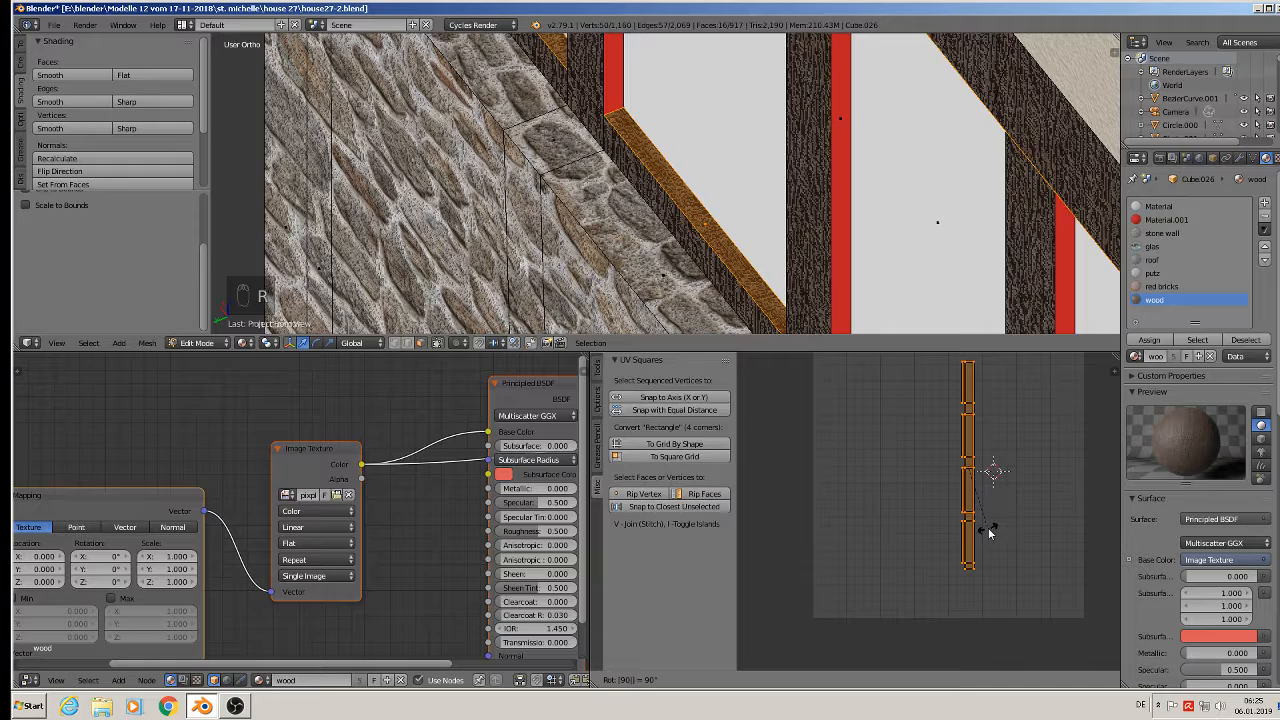
key("Return")
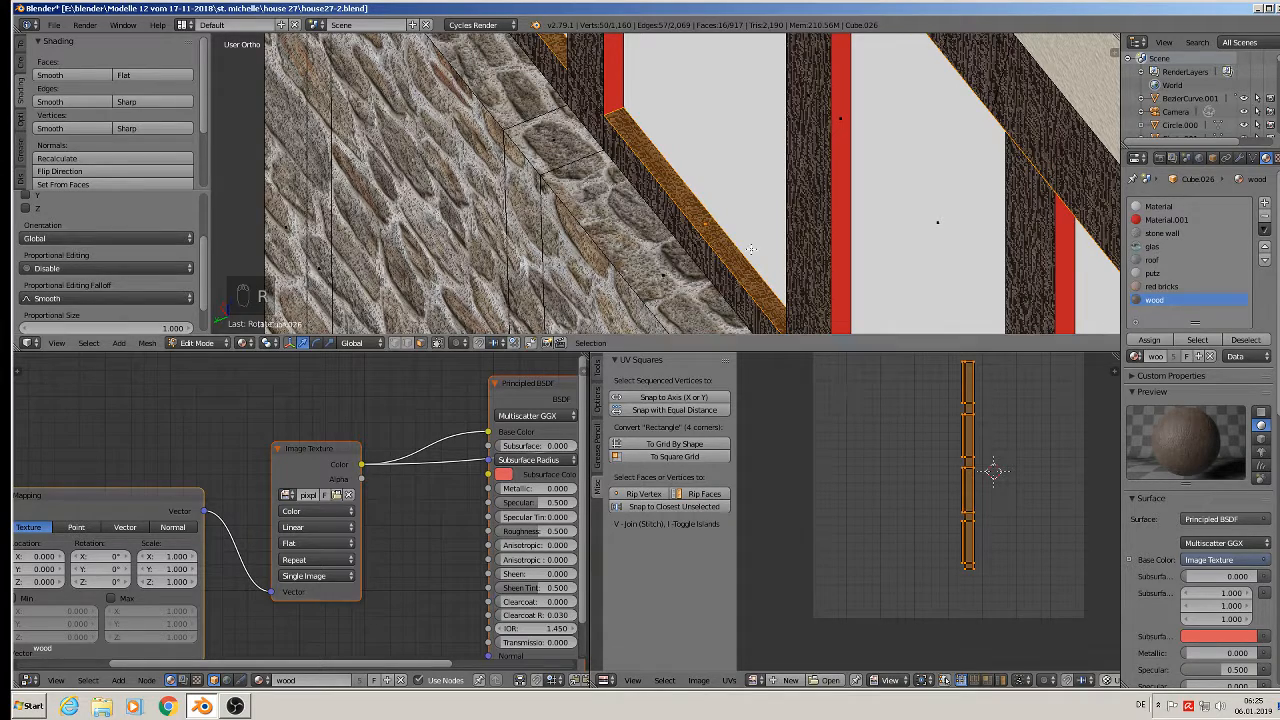
Clear the selection and select the red vertical inner faces along one side of the shop windows.
key("a")
scroll(690, 231, "down", 3)
middle_click_drag(677, 227, 604, 80)
right_click(612, 62)
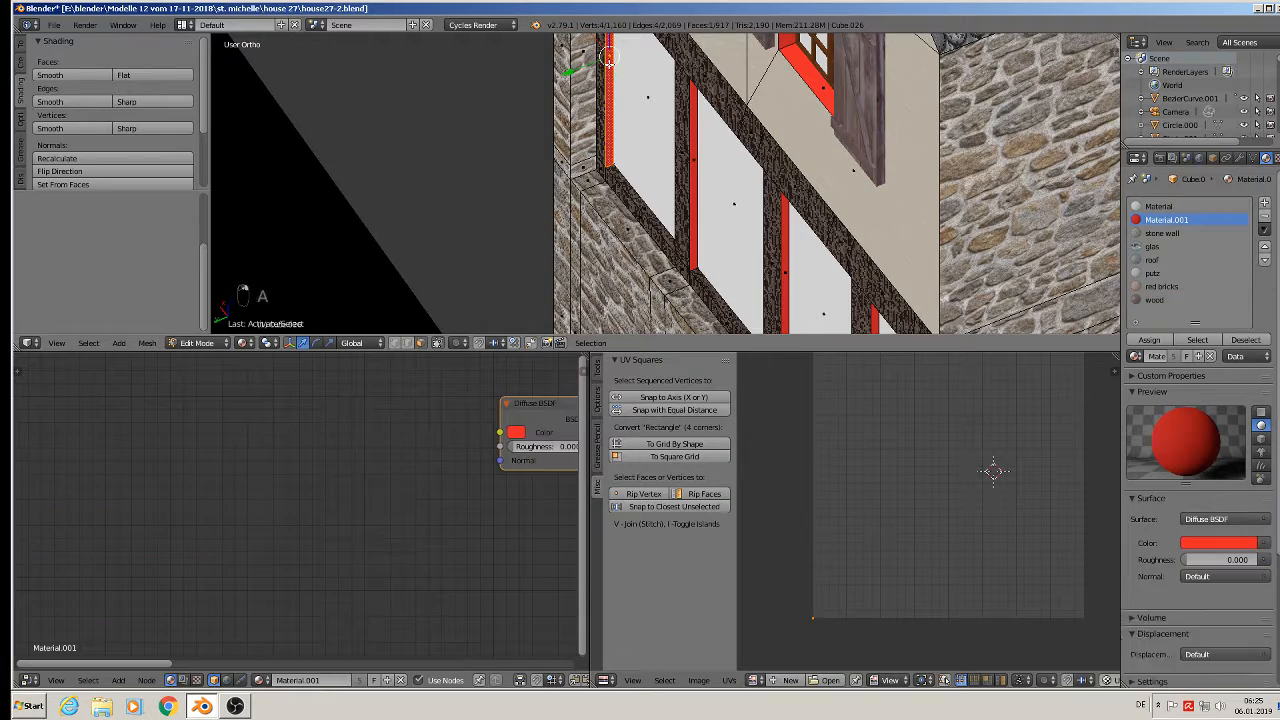
right_click(691, 146, "shift")
mouse_move(691, 147)
middle_mouse_down()
mouse_move(676, 151)
mouse_move(700, 155)
middle_mouse_up()
right_click(709, 140, "shift")
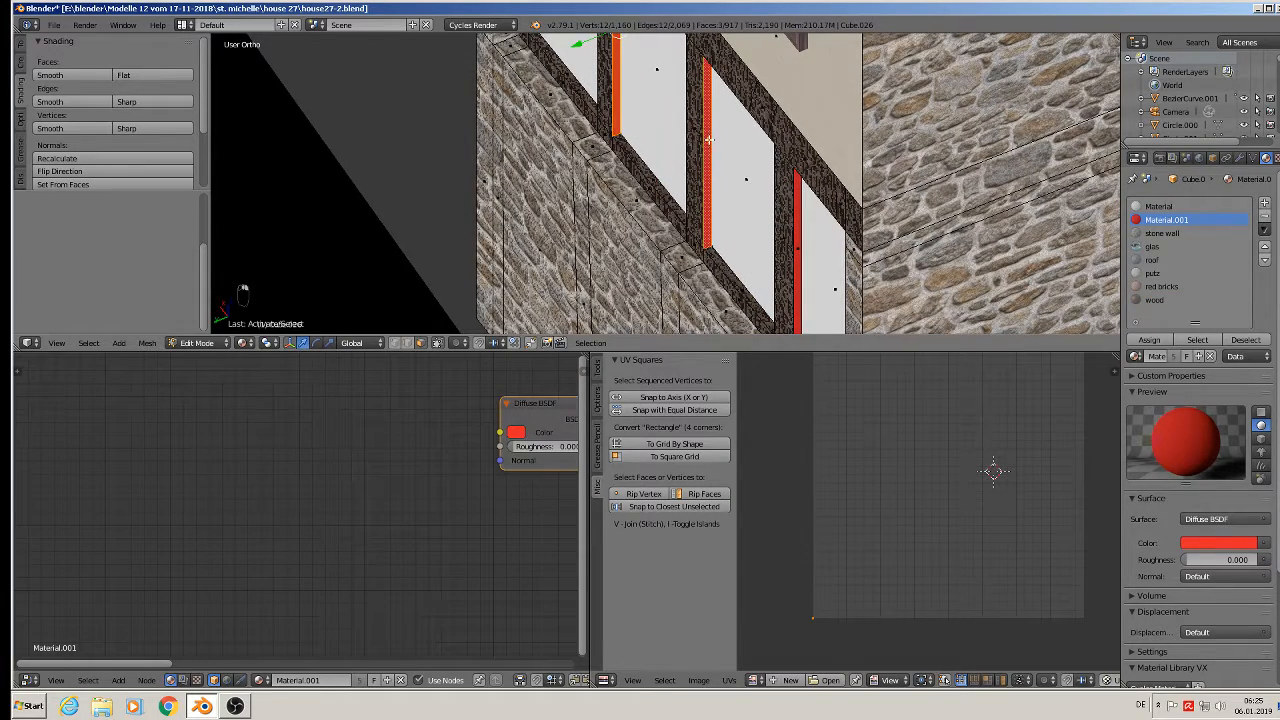
Add the remaining red side faces of the wooden posts around the four large window openings to the selection.
right_click(796, 230, "shift")
scroll(850, 190, "up", 6)
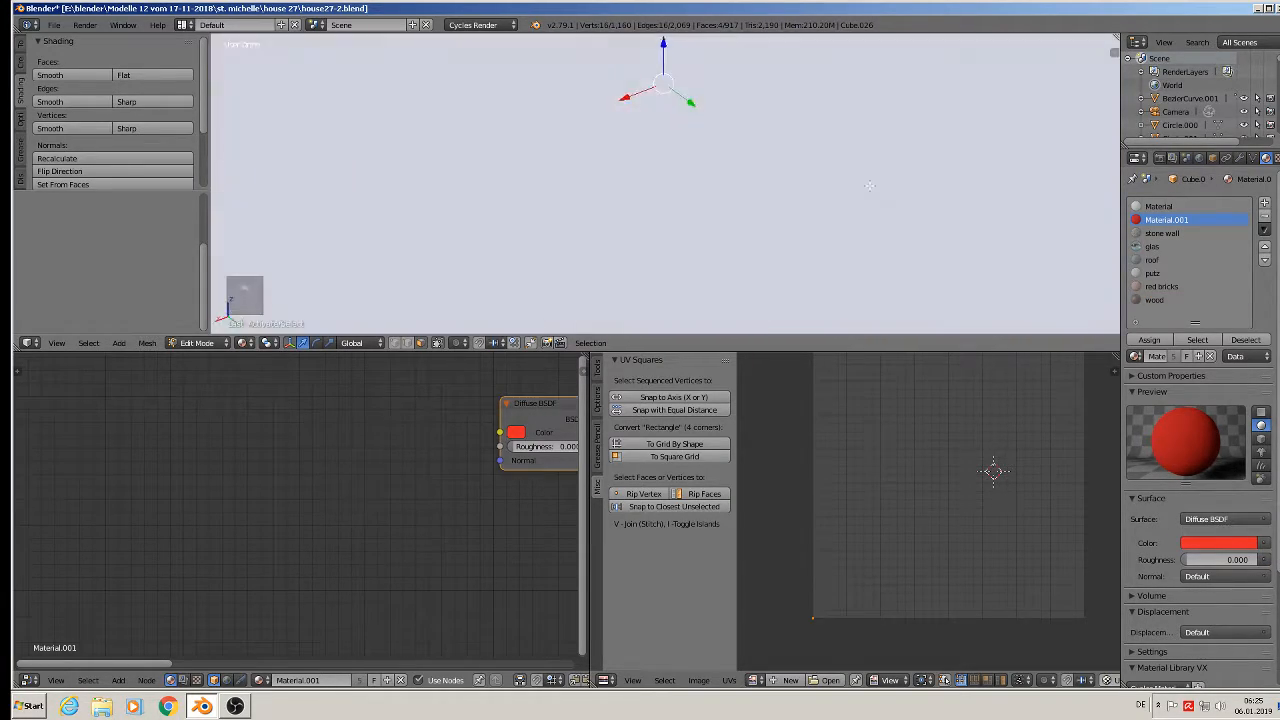
scroll(895, 149, "down", 5)
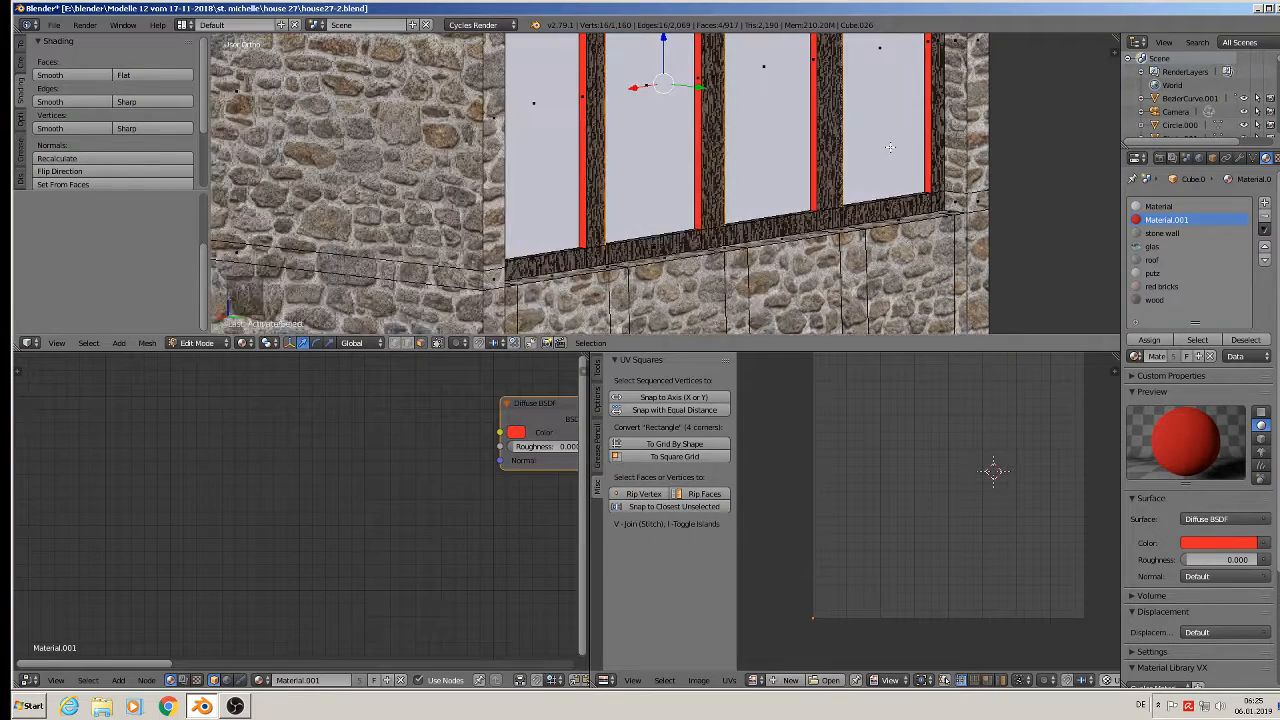
right_click(928, 42, "shift")
right_click(815, 62, "shift")
right_click(701, 73, "shift")
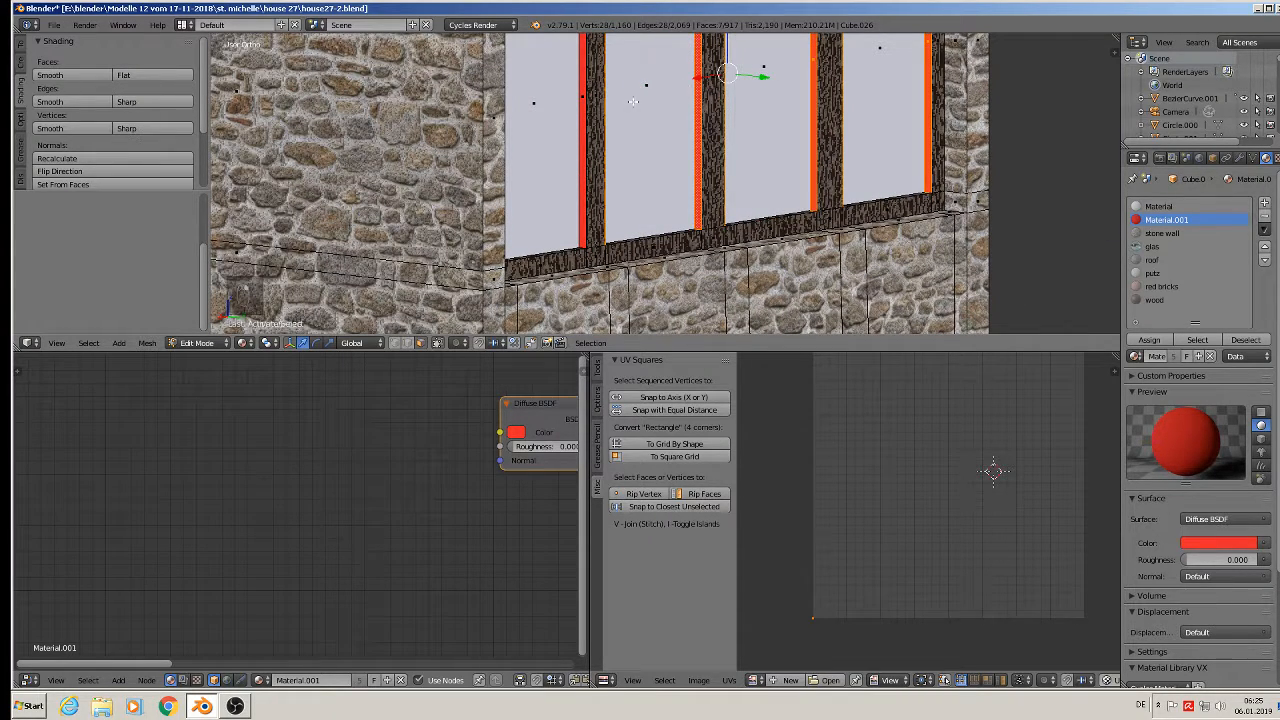
right_click(584, 97, "shift")
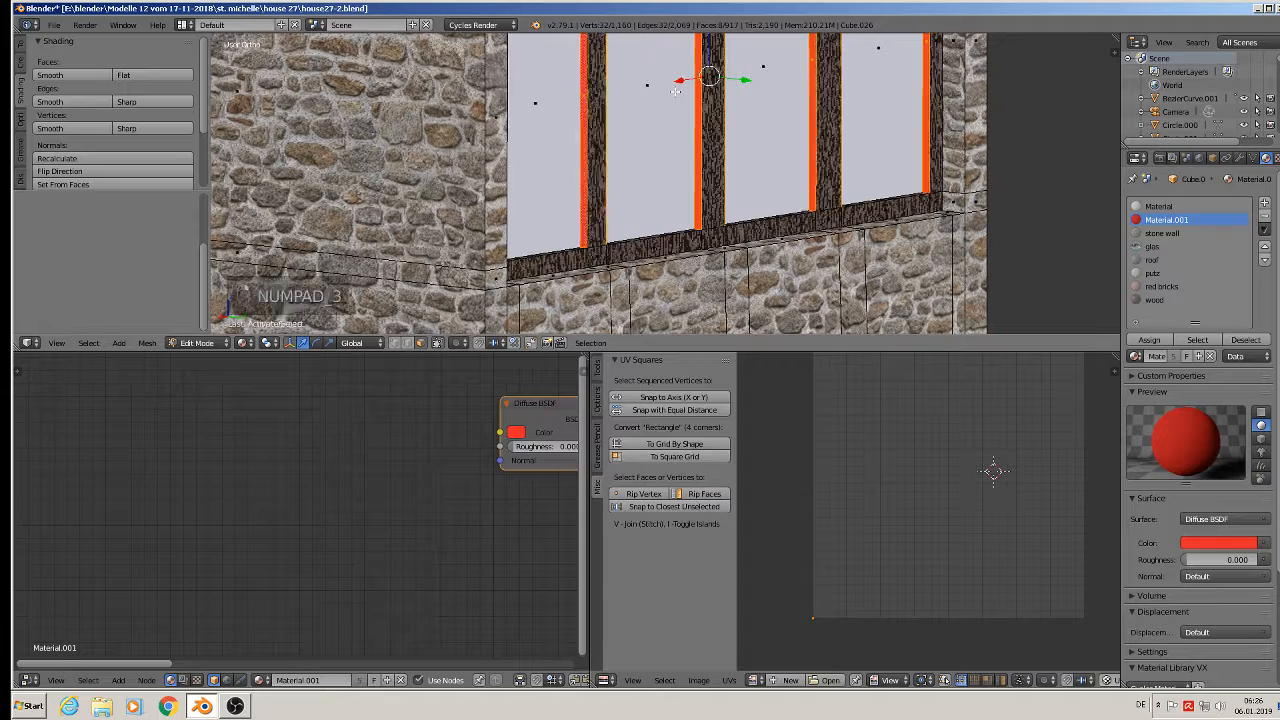
Project the selected post side faces' UVs from the right view and assign the wood material to them.
key("KP_3")
key("u")
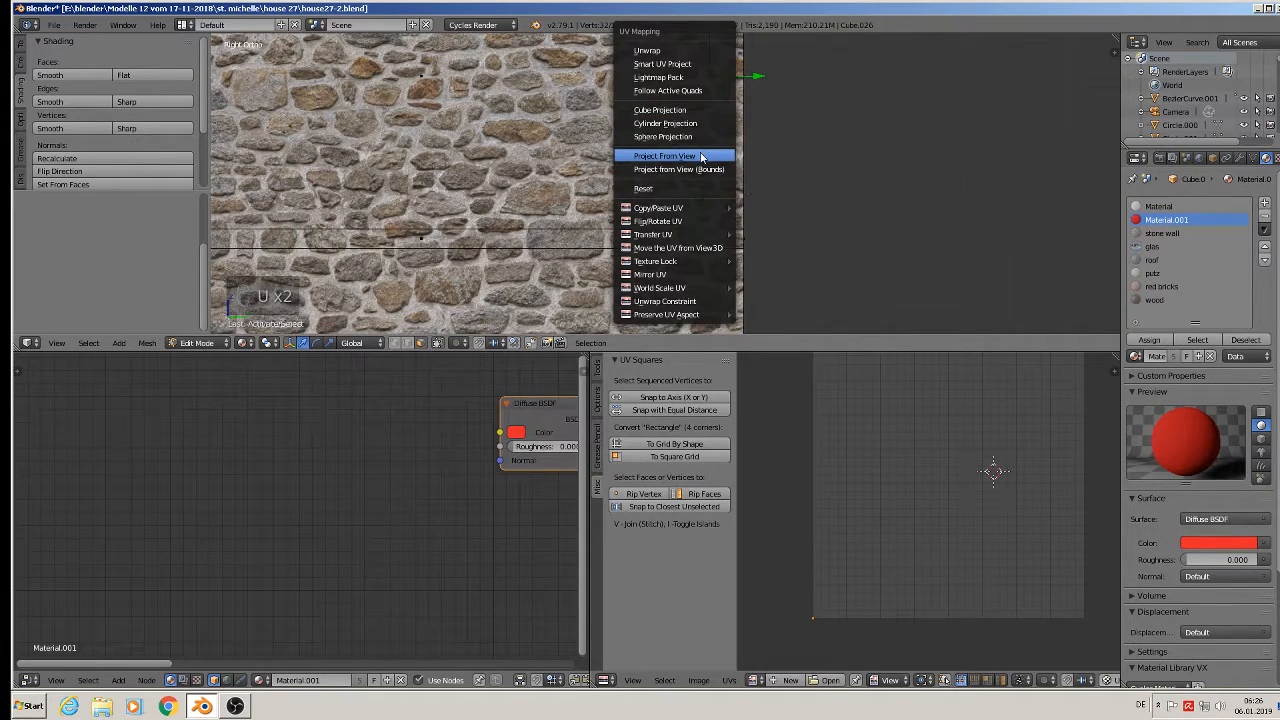
left_click(664, 156)
left_click(1154, 300)
left_click(1160, 342)
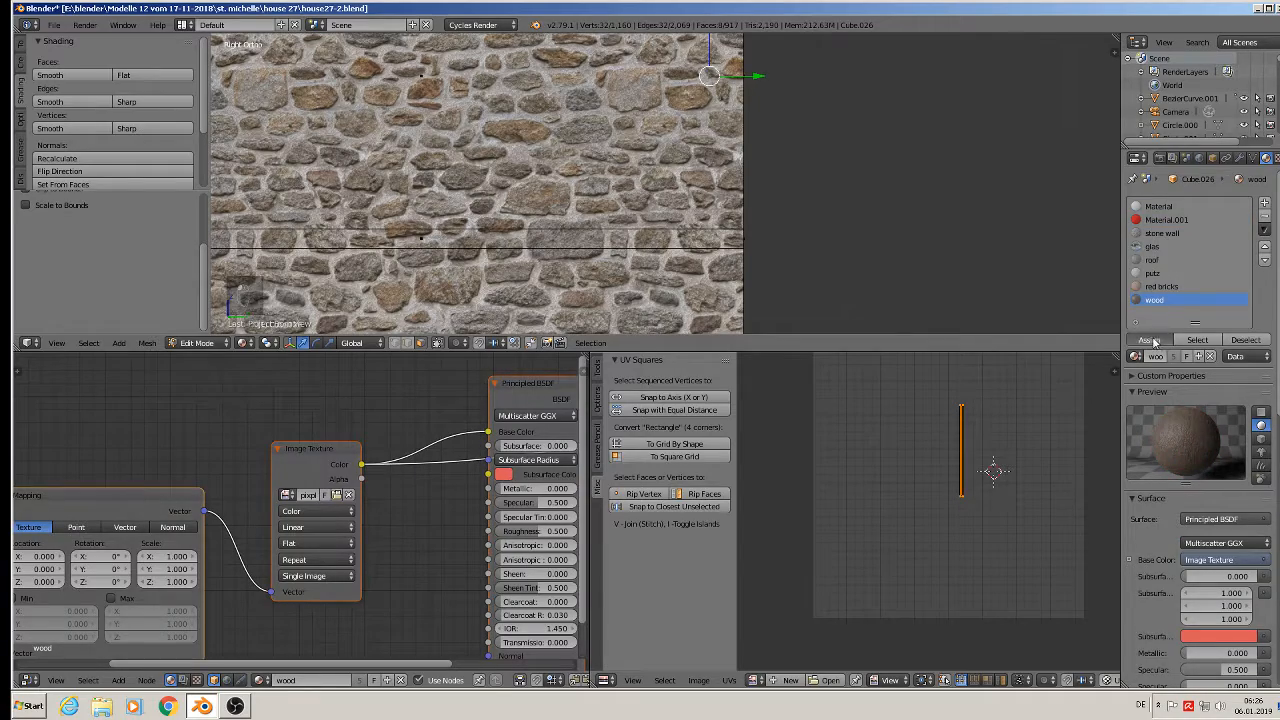
middle_click_drag(787, 206, 724, 218)
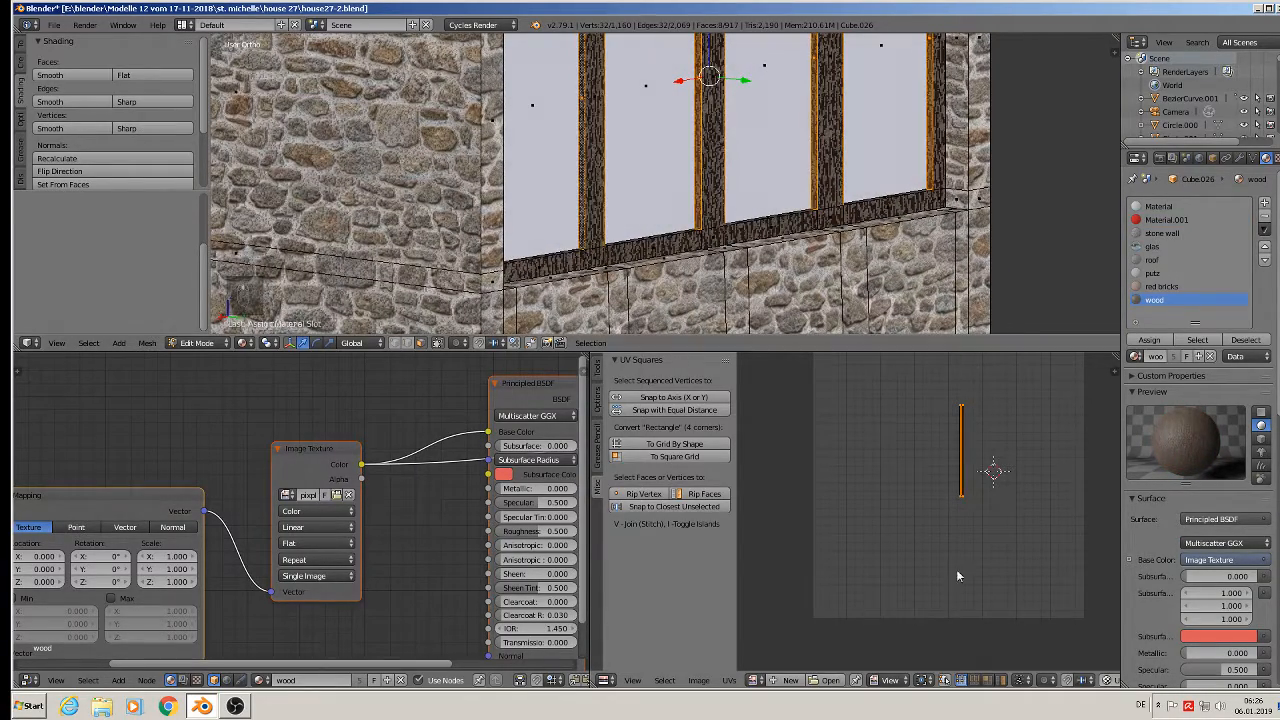
Scale the post side faces' UVs up to about 5.5 times and leave Edit Mode.
key("s")
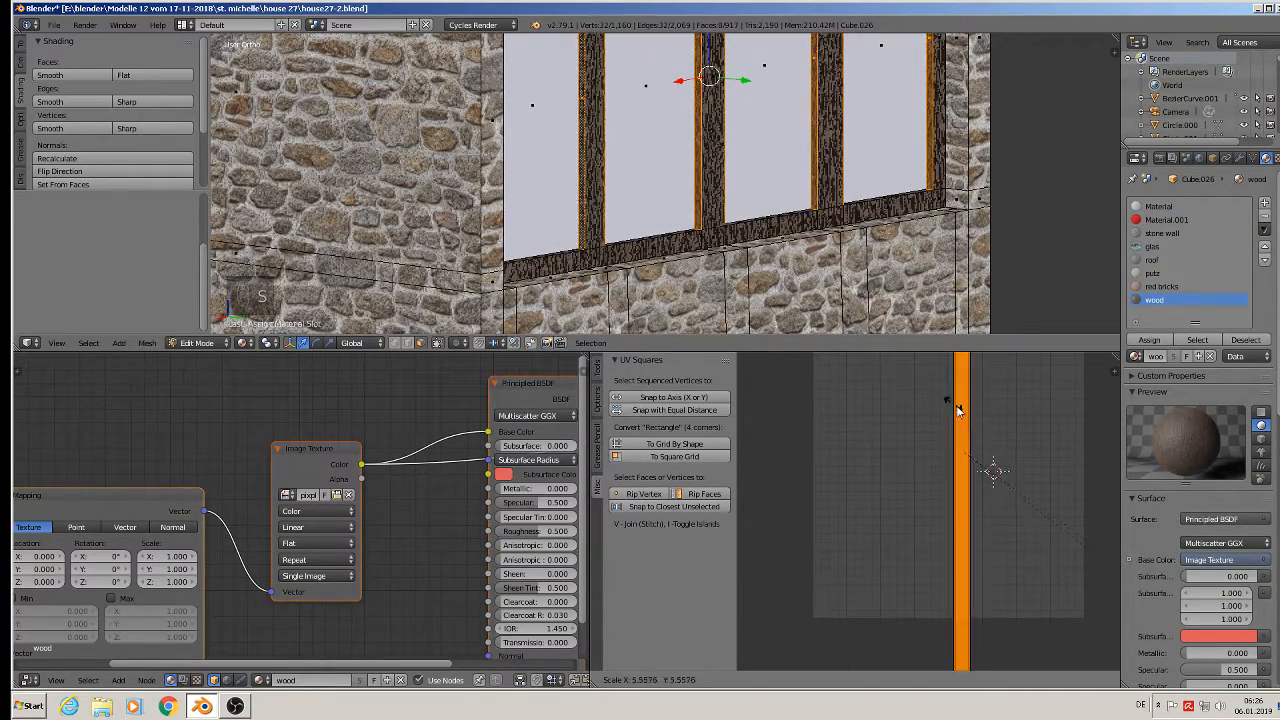
left_click(971, 426)
scroll(806, 146, "down", 1)
key("Tab")
Save the house27-2.blend file.
scroll(806, 146, "down", 1)
scroll(806, 146, "down", 2)
middle_click_drag(793, 165, 829, 262, "shift")
middle_click_drag(829, 262, 728, 281)
middle_click_drag(566, 118, 593, 209, "shift")
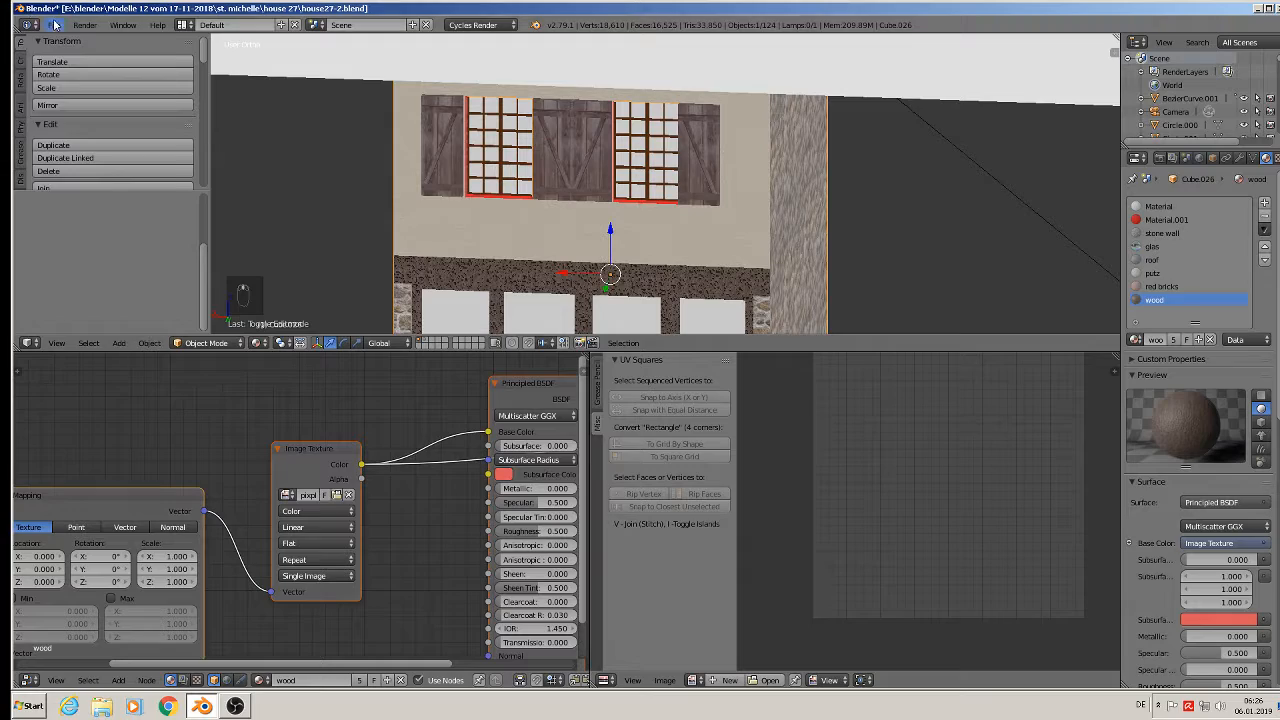
left_click(54, 24)
left_click(95, 128)
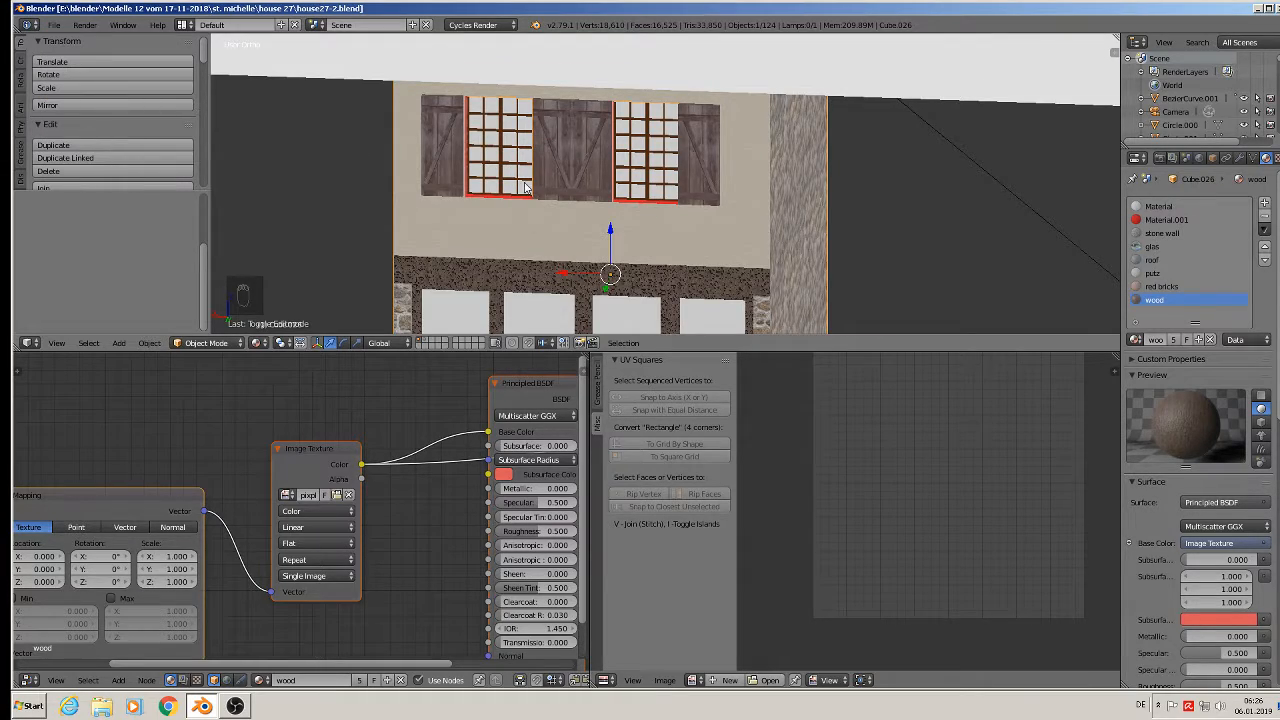
In Edit Mode, loop-select the red reveal faces around both shuttered windows on the middle floor.
scroll(526, 187, "up", 2)
middle_click_drag(428, 191, 385, 189)
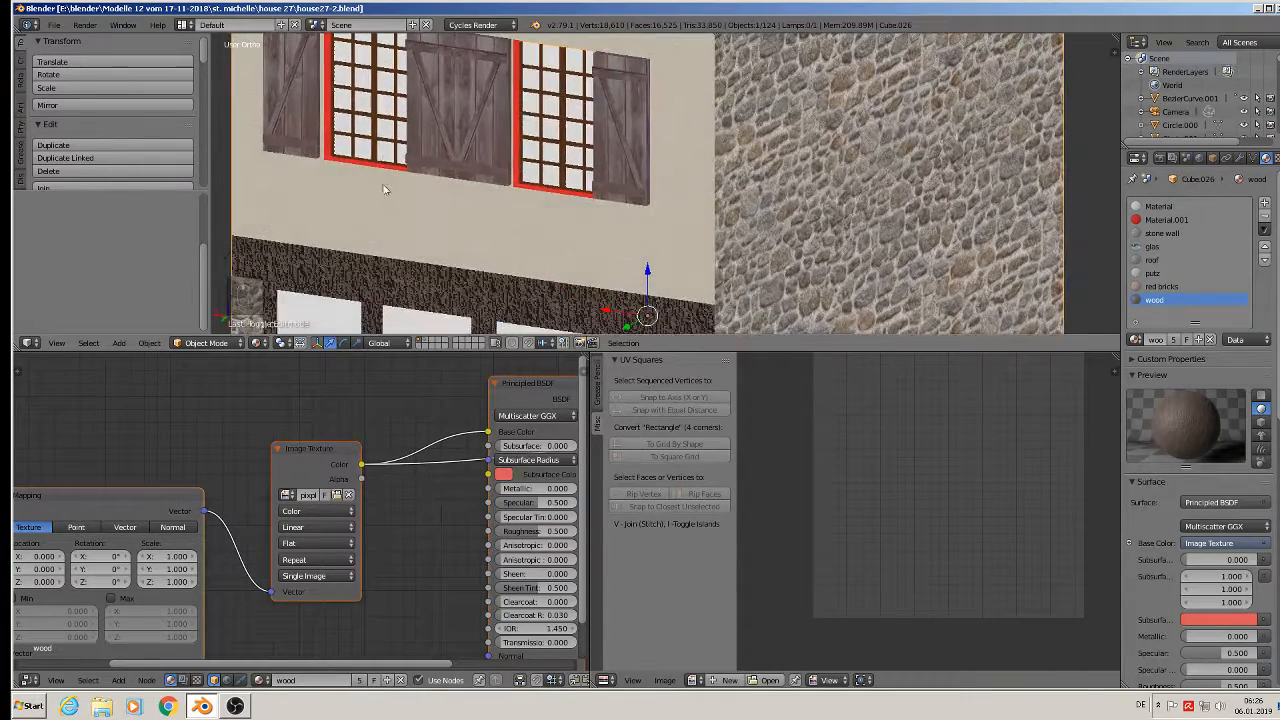
middle_click_drag(385, 130, 470, 219, "shift")
scroll(485, 247, "up", 2)
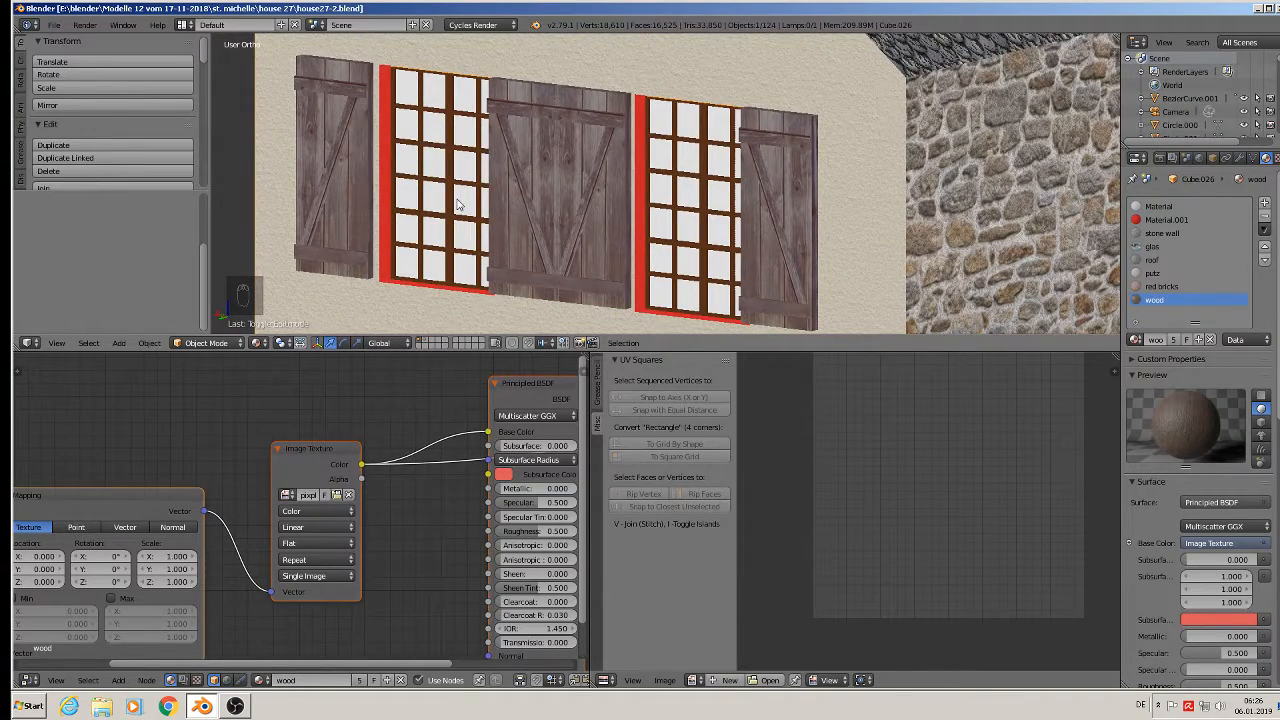
scroll(626, 175, "down", 3)
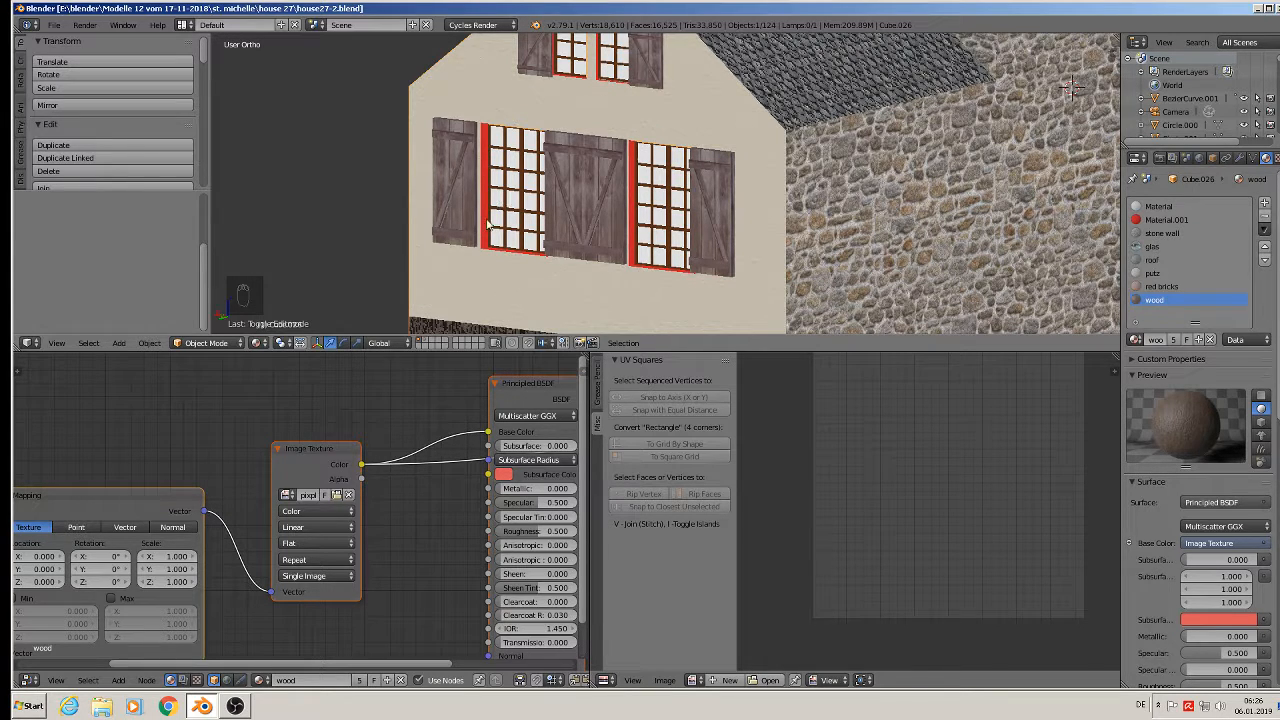
scroll(444, 247, "up", 5)
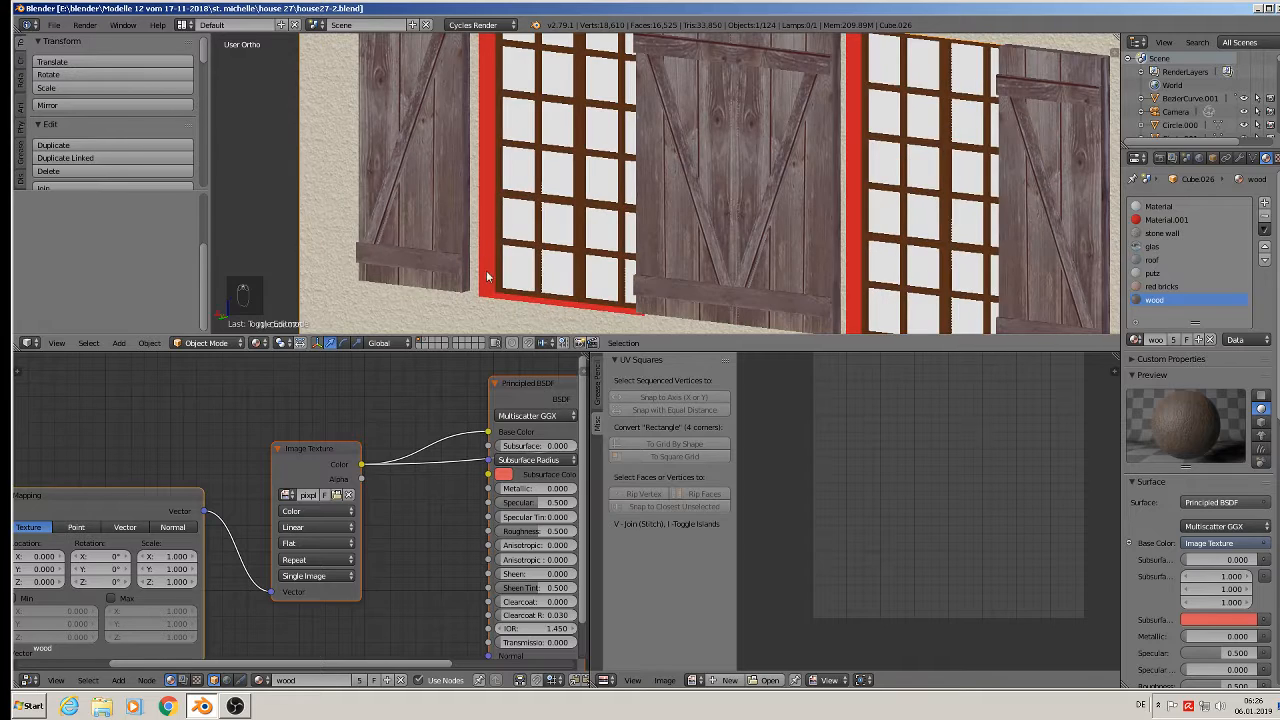
key("Tab")
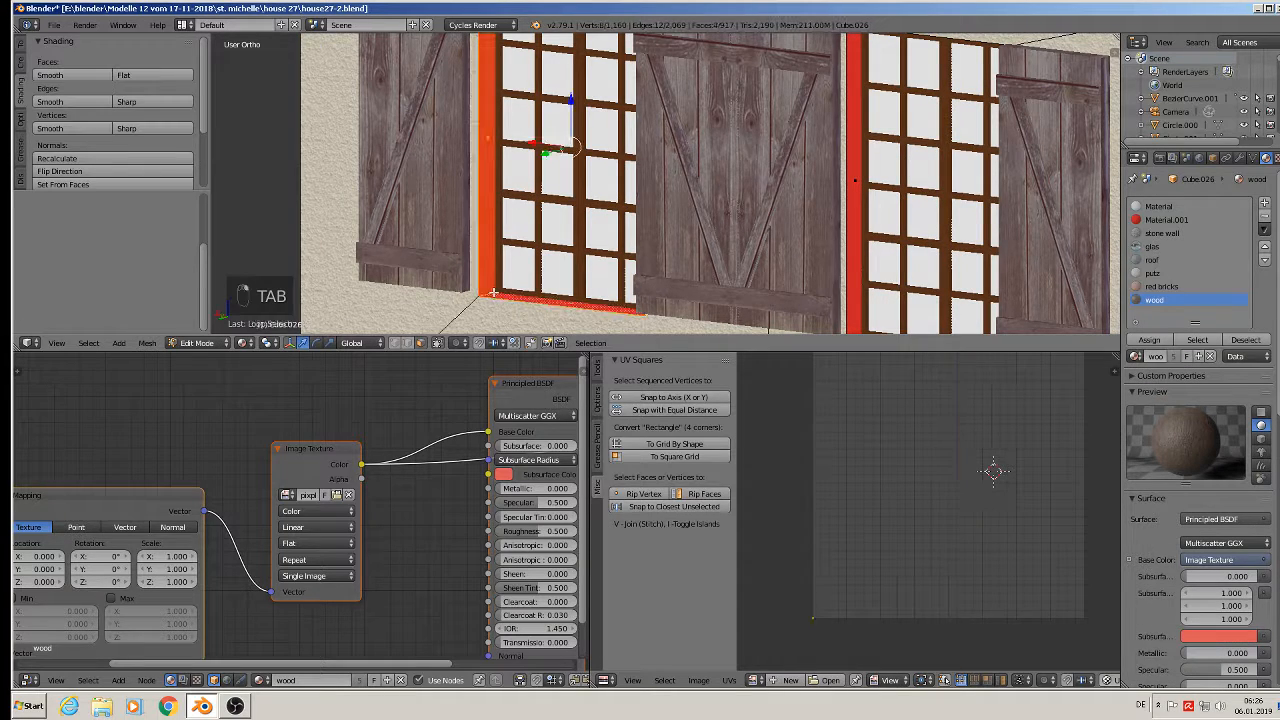
scroll(799, 305, "down", 3)
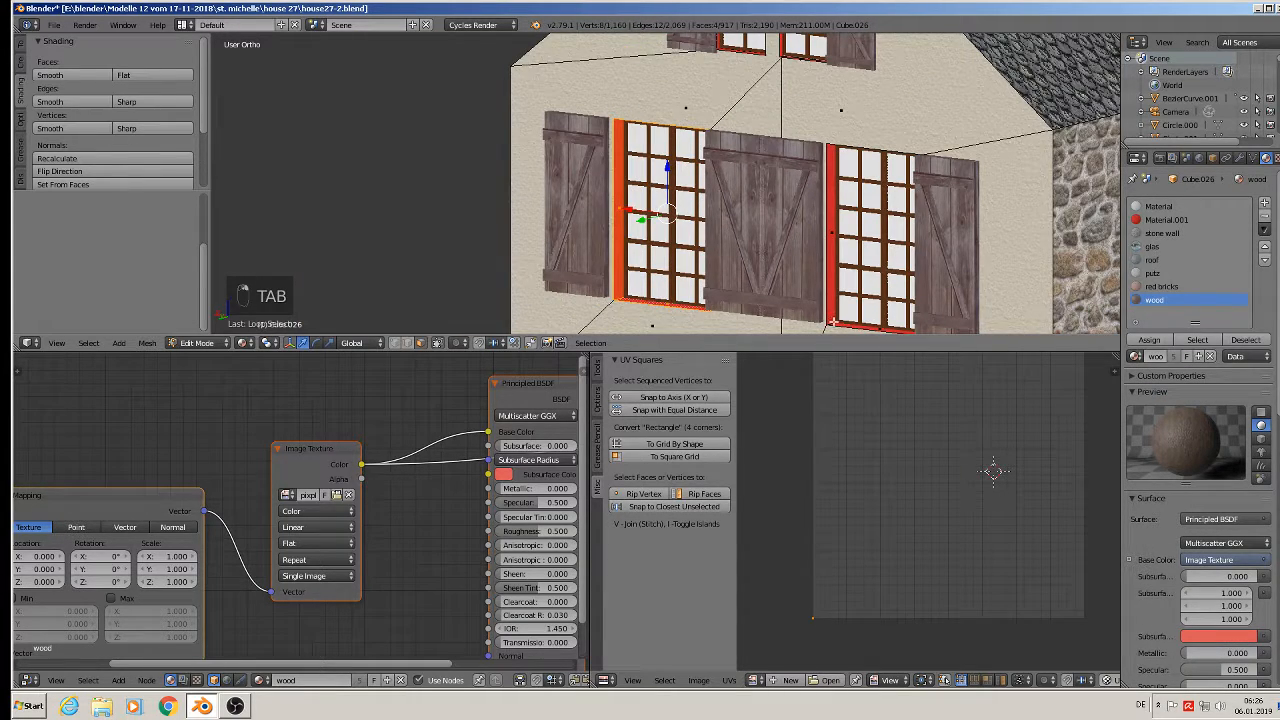
right_click(833, 321, "alt+shift")
middle_click_drag(795, 150, 837, 286, "shift")
Add the left attic window's red reveal loop and the right attic window's left and bottom reveal faces to the selection.
scroll(760, 176, "up", 7)
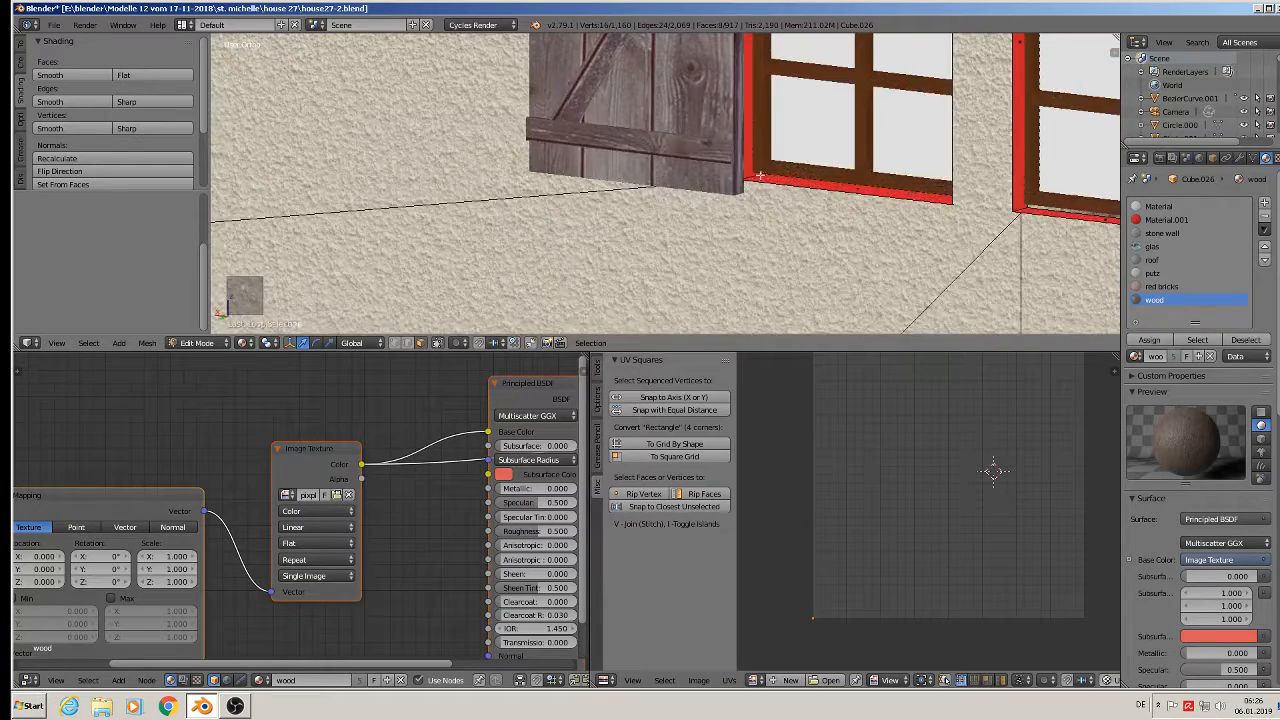
right_click(760, 176, "alt+shift")
scroll(810, 200, "down", 2, "shift")
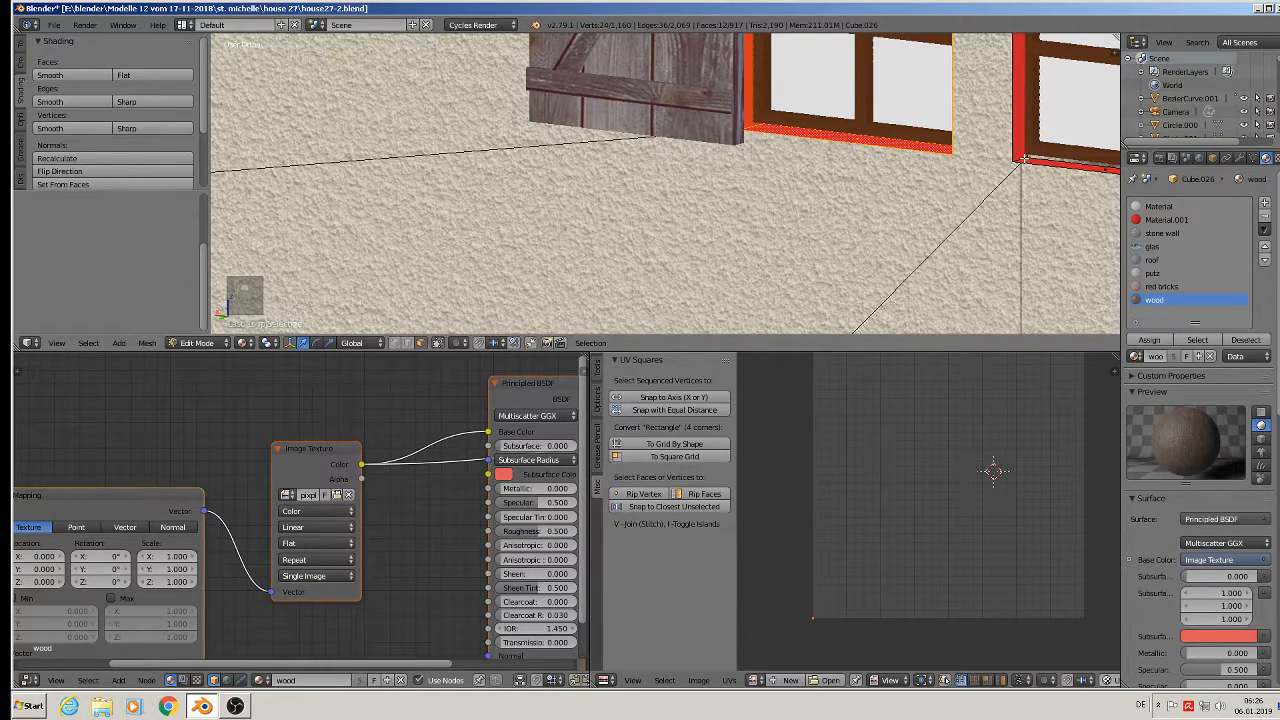
right_click(1024, 158, "shift")
scroll(1024, 158, "down", 1)
right_click(1021, 159, "shift")
right_click(1021, 159, "shift")
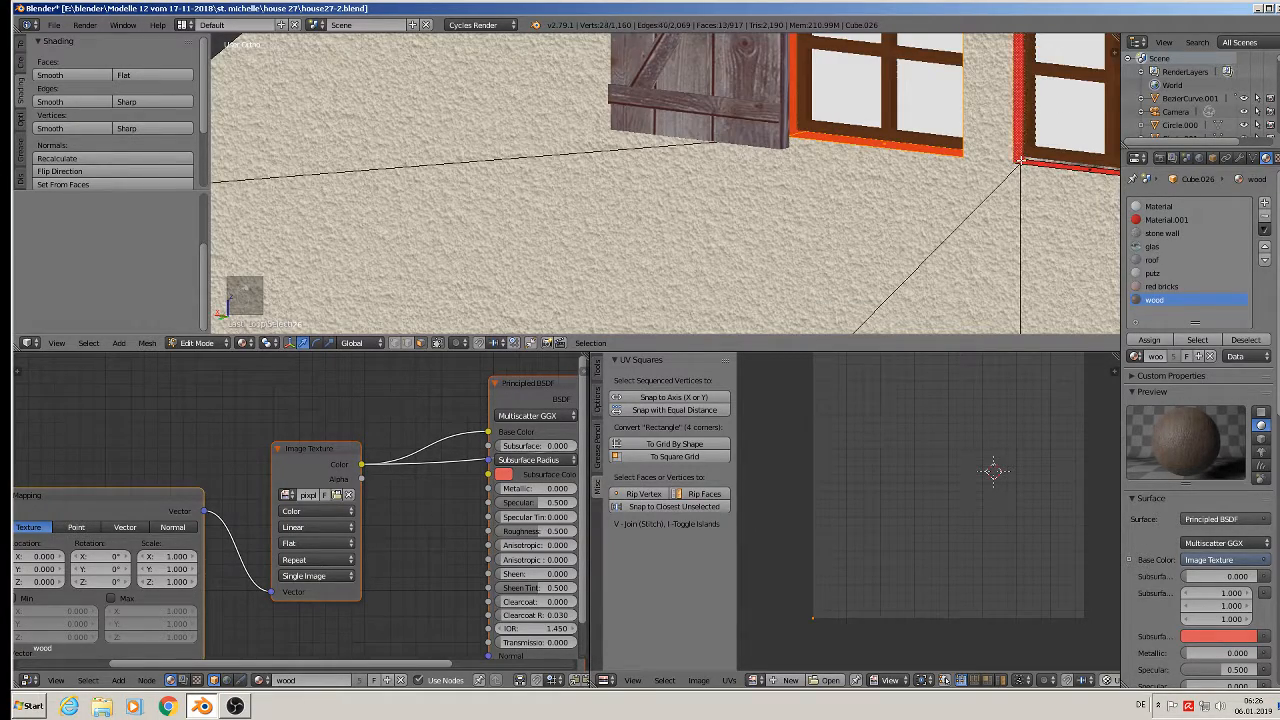
right_click(1021, 159, "shift")
right_click(1022, 160, "shift")
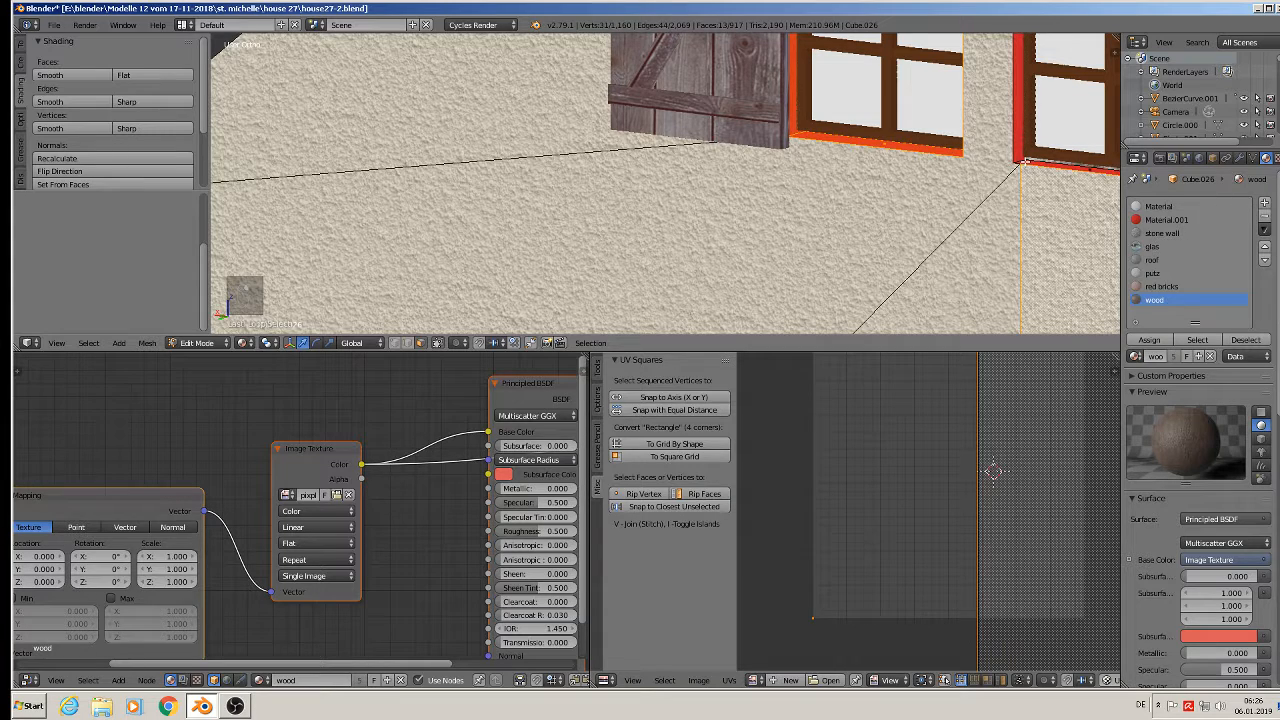
right_click(1020, 158, "shift")
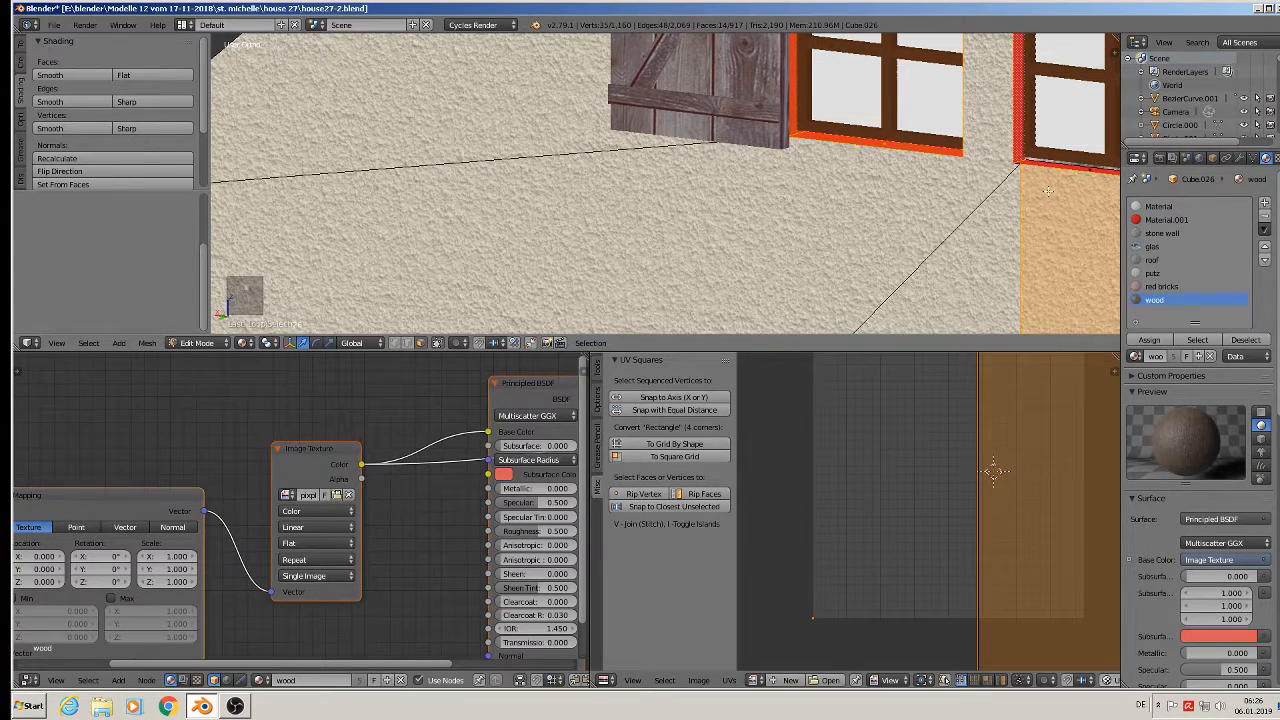
right_click(1047, 190, "shift")
Add the right attic window's top and right reveal faces to the selection and deselect the plaster wall face.
middle_click_drag(1014, 199, 762, 334)
middle_click_drag(818, 37, 790, 100)
right_click(783, 102, "shift")
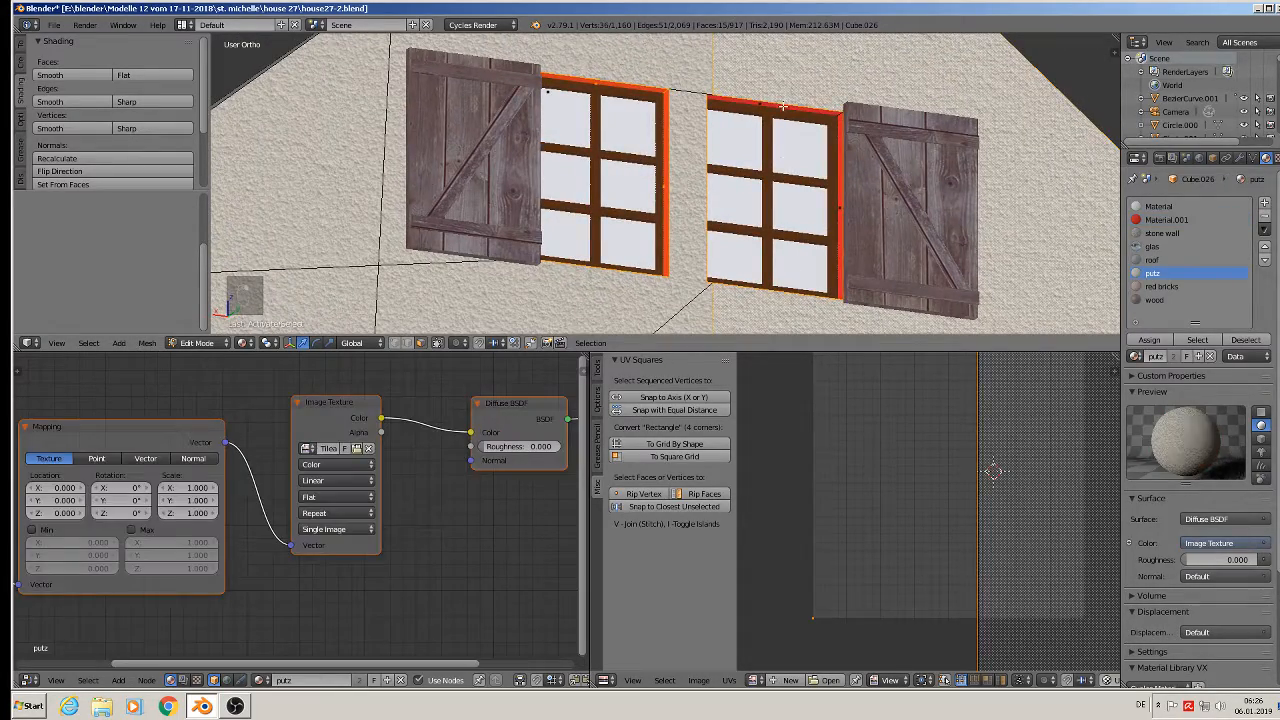
right_click(785, 107, "shift")
right_click(786, 102, "shift")
right_click(843, 159, "shift")
right_click(840, 159, "shift")
right_click(995, 140, "shift")
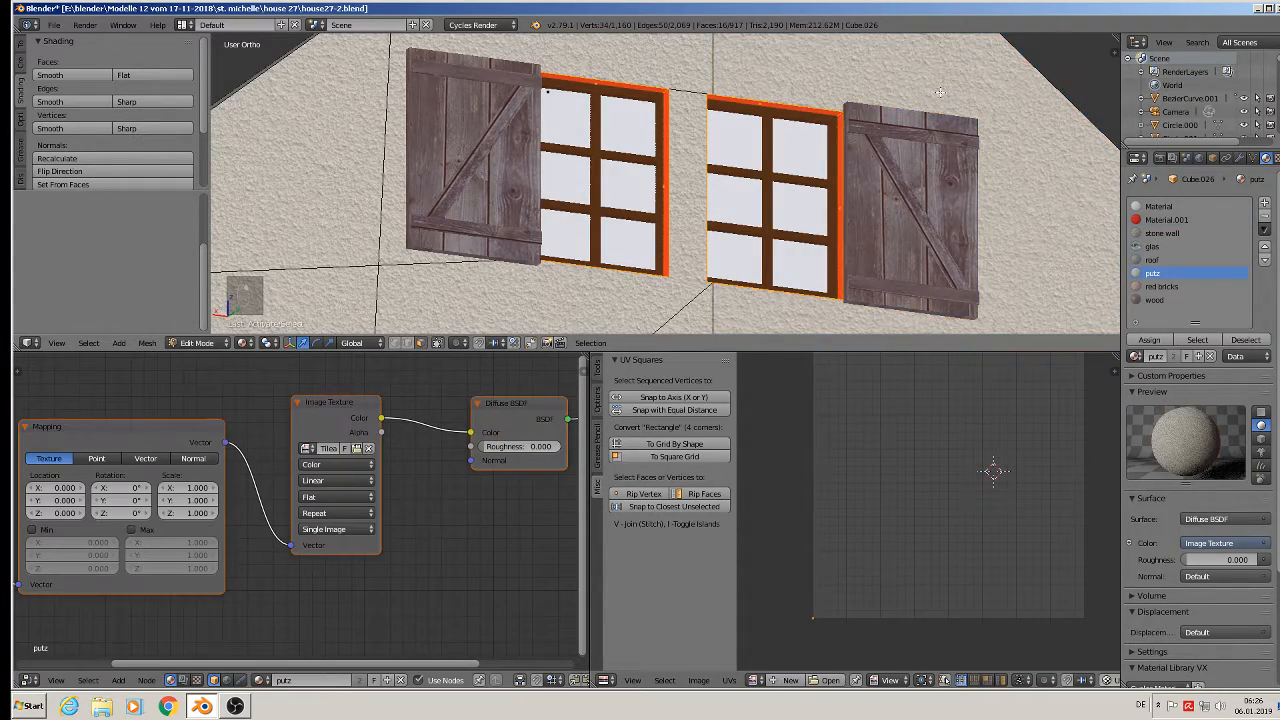
Assign the putz material to the selected reveal faces of all four shuttered windows.
scroll(933, 184, "down", 3)
middle_click_drag(908, 208, 819, 267)
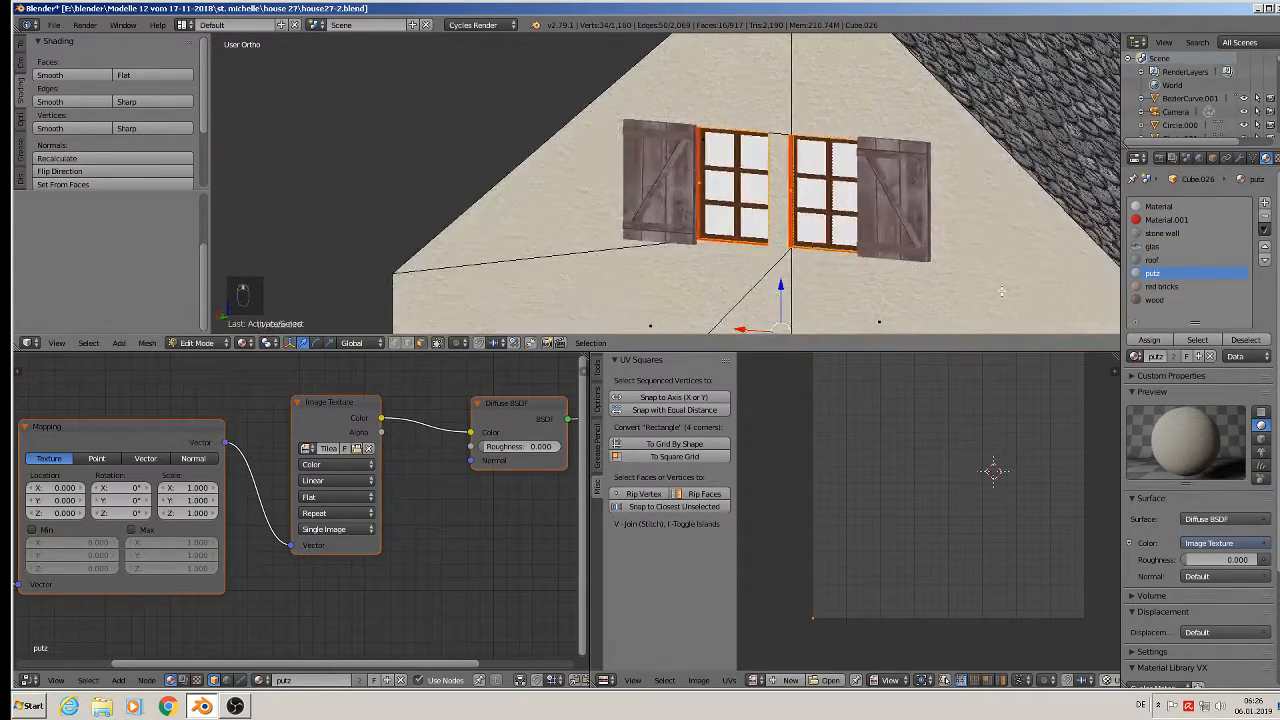
left_click(1157, 341)
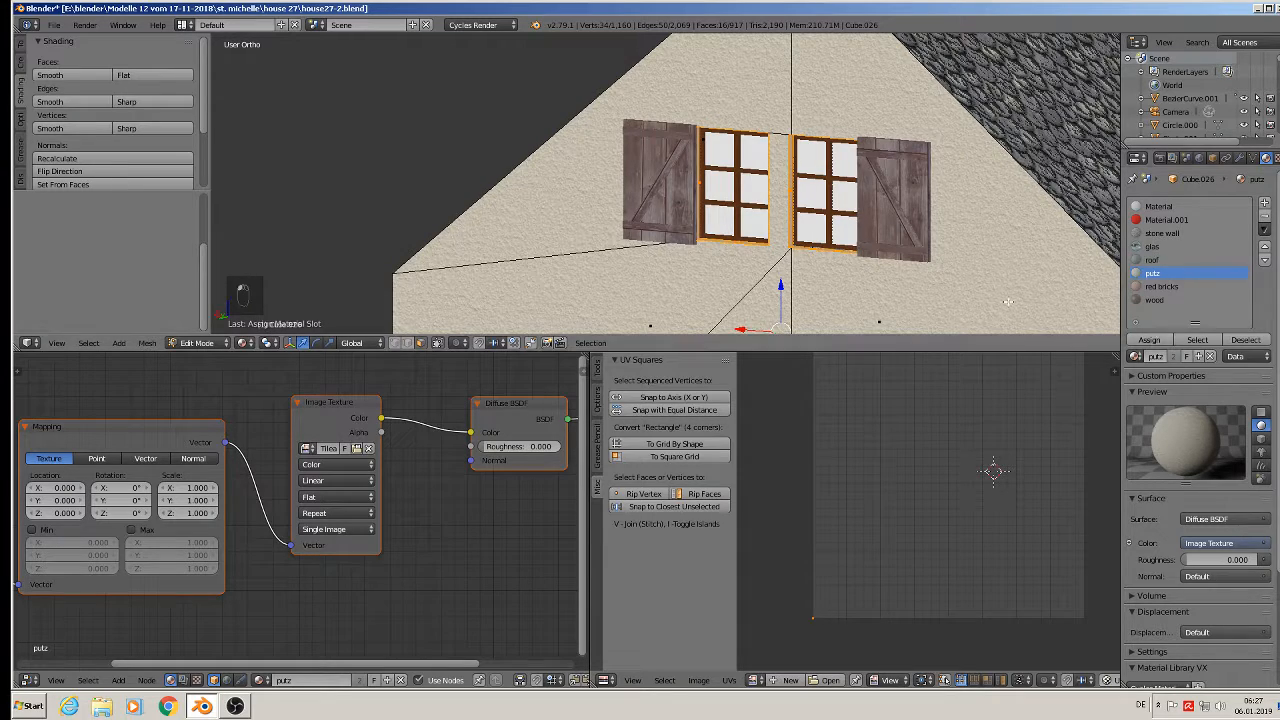
Project the reveal faces' UVs from the right view and scale them up about 7.8 times.
scroll(892, 208, "down", 1)
middle_click_drag(873, 227, 854, 82, "shift")
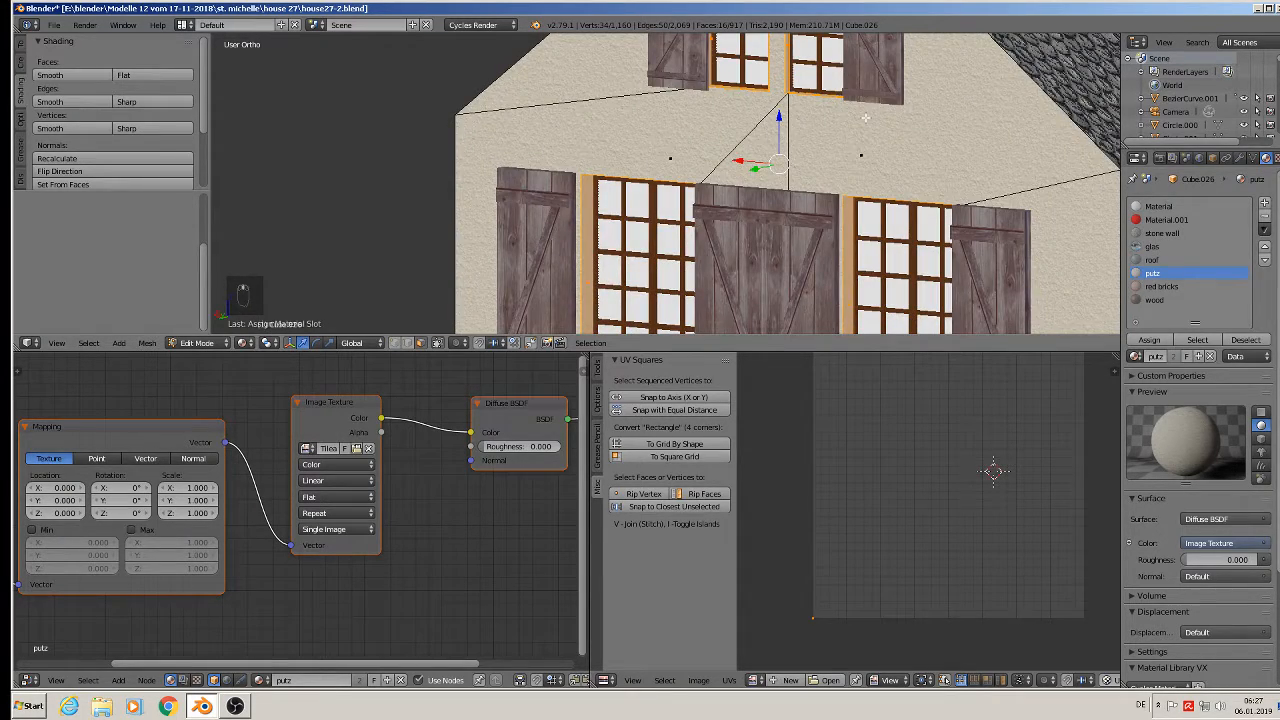
key("KP_3")
key("u")
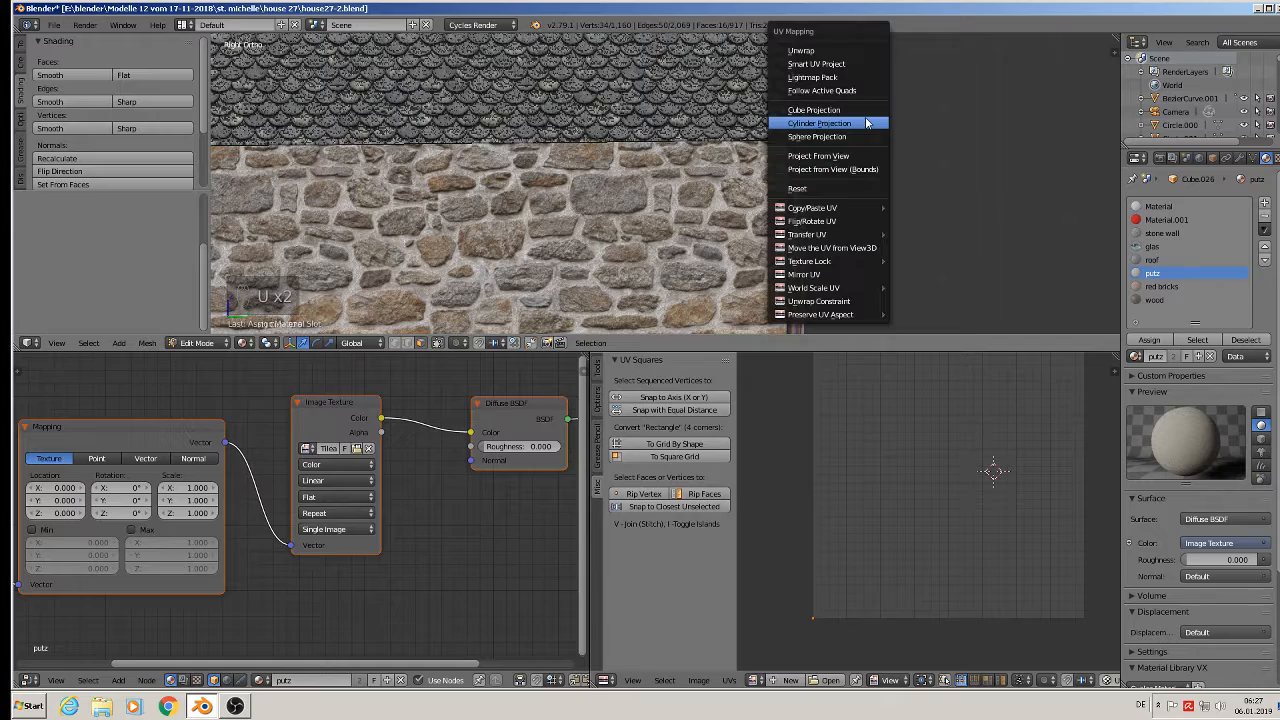
left_click(856, 158)
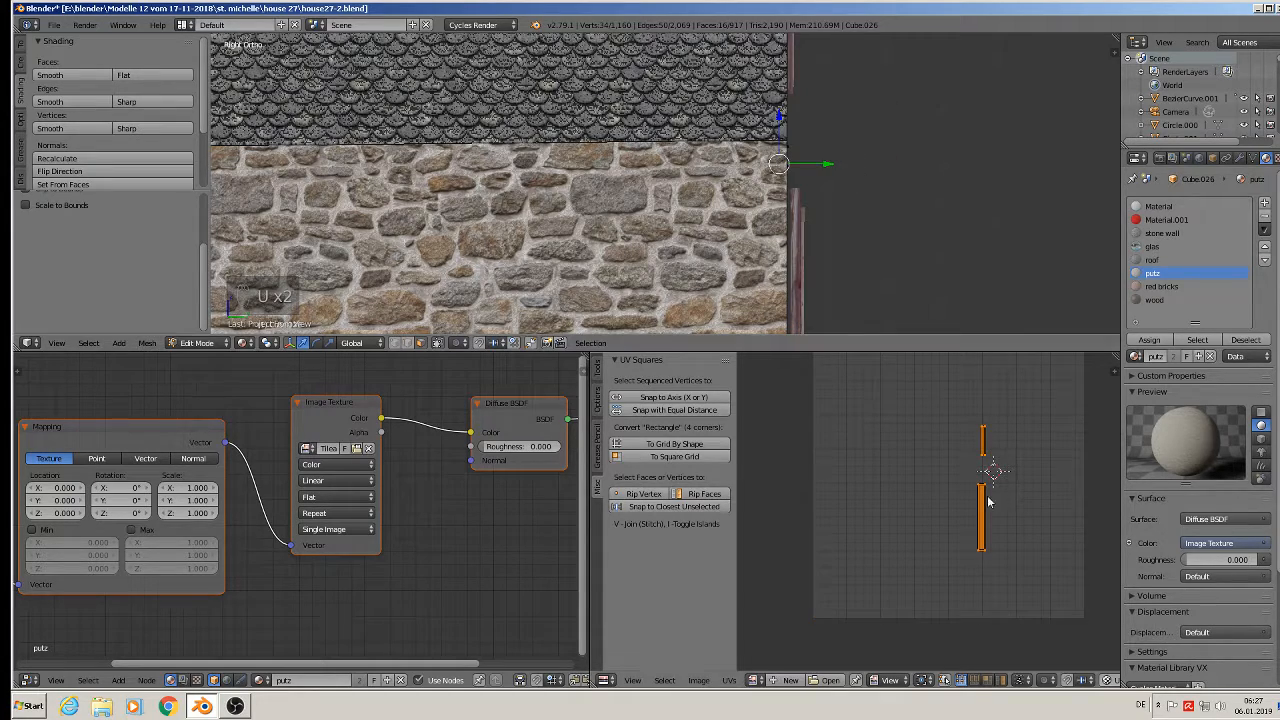
middle_click_drag(885, 245, 592, 222)
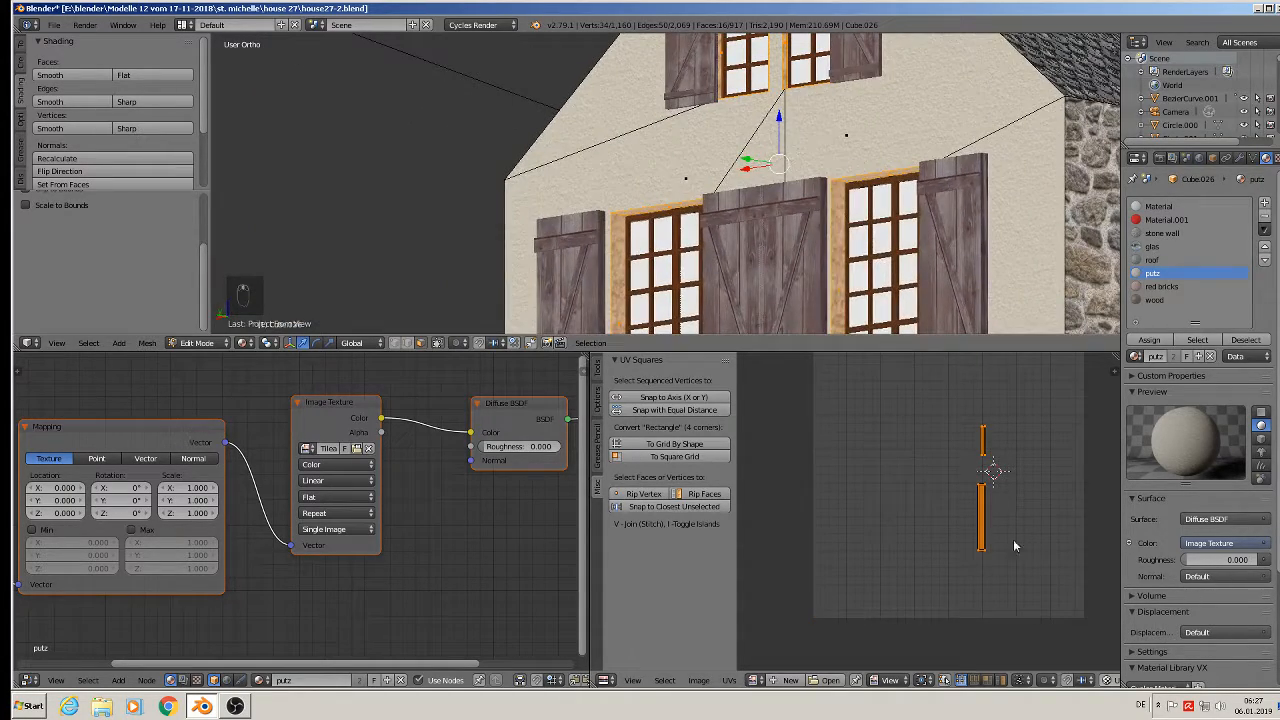
key("s")
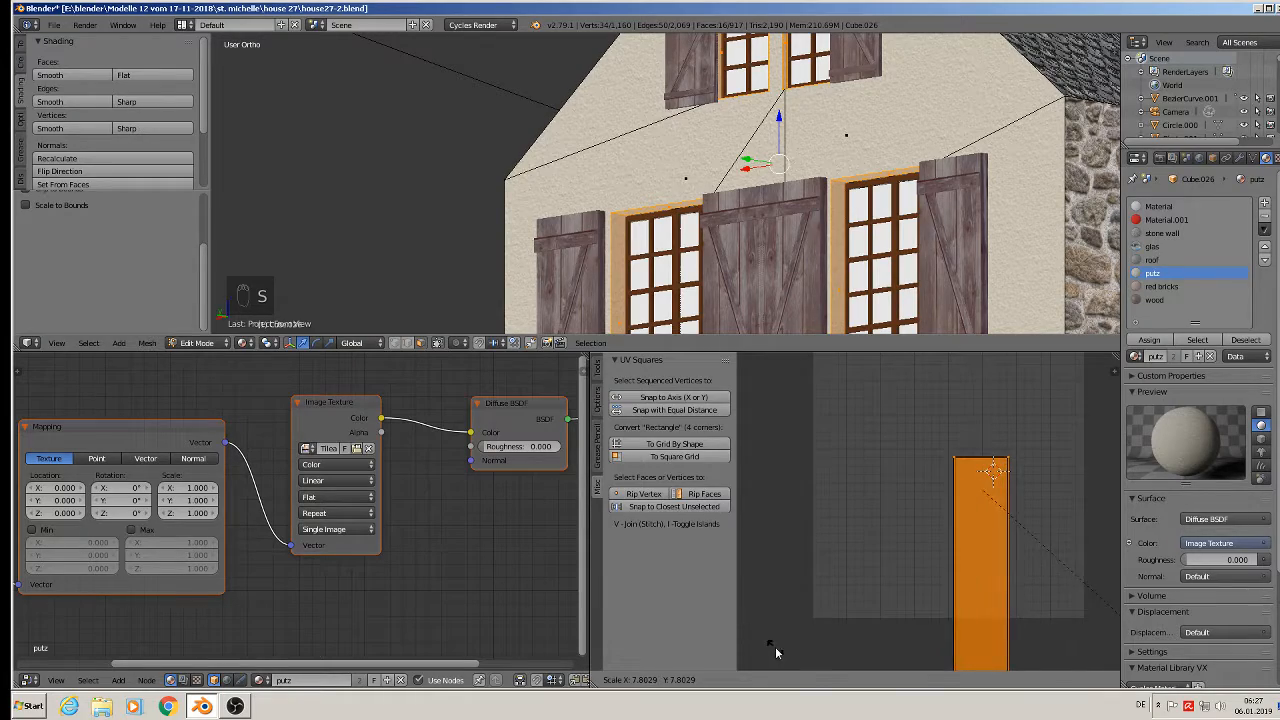
left_click(772, 648)
Leave Edit Mode, deselect everything and save the house file.
key("Tab")
scroll(665, 305, "down", 3)
middle_click_drag(681, 276, 711, 179, "shift")
scroll(711, 179, "down", 1)
key("a")
scroll(725, 195, "down", 3)
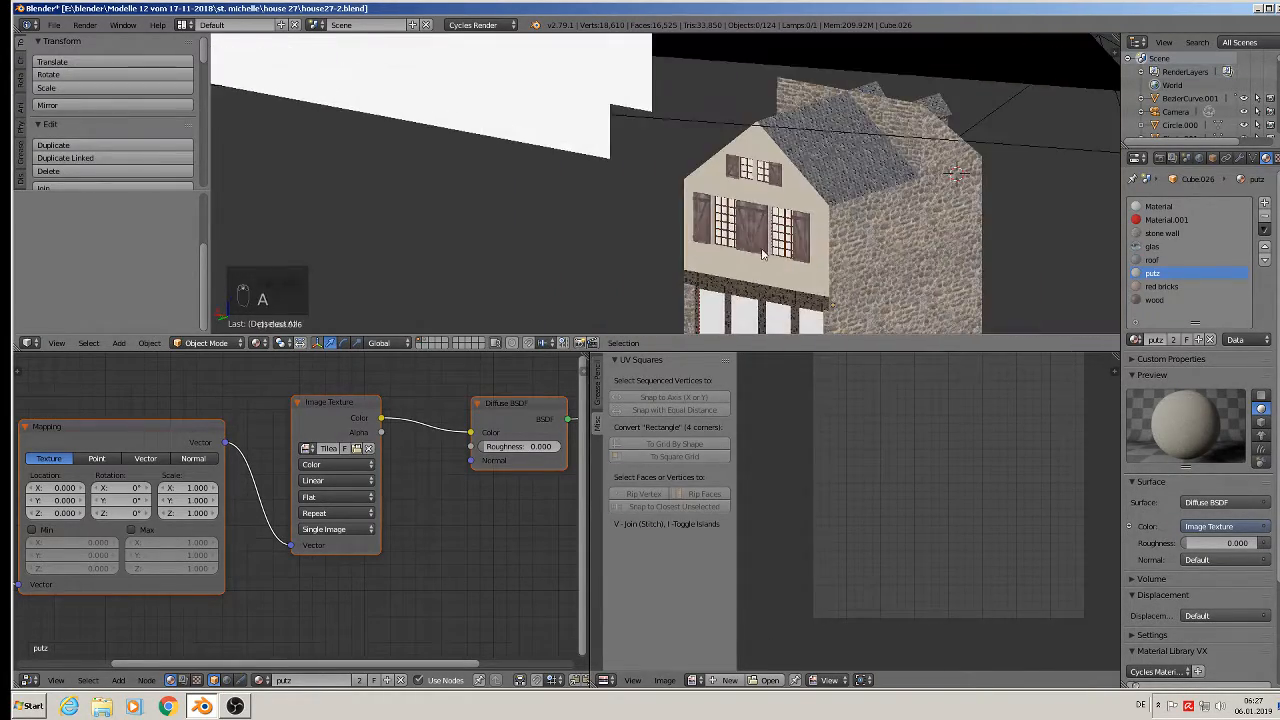
middle_click_drag(748, 222, 744, 146, "shift")
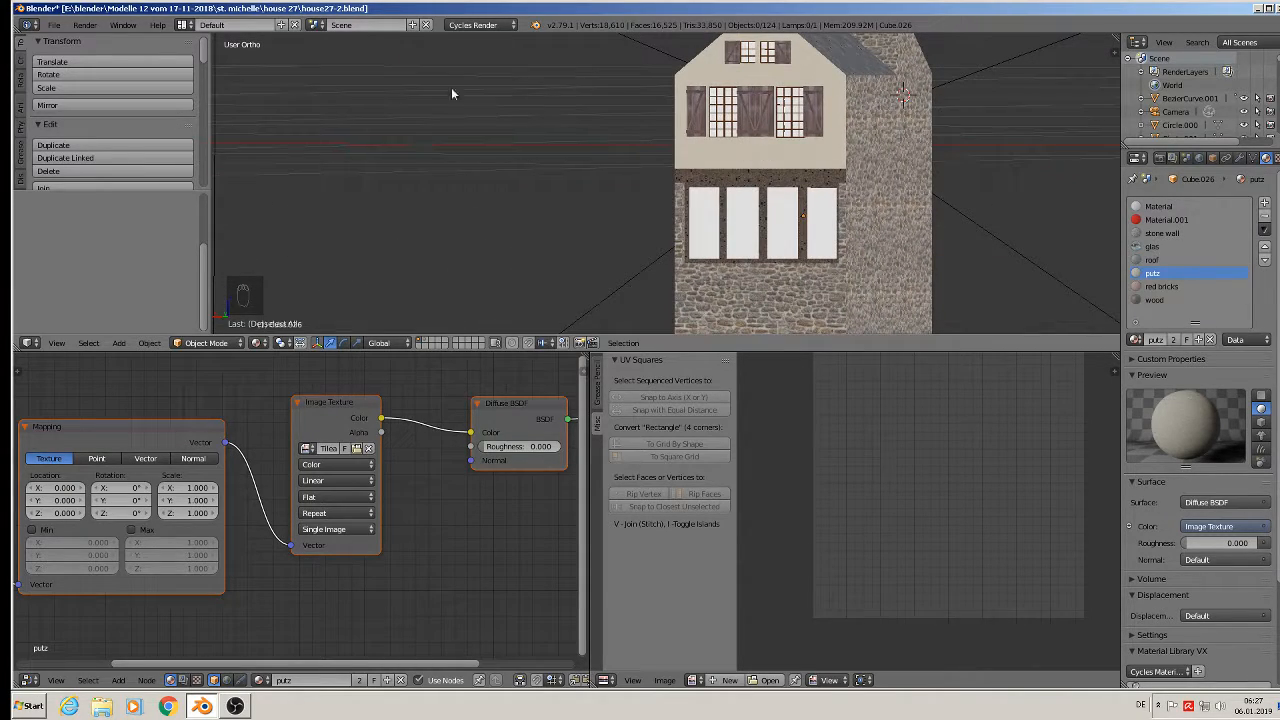
left_click(54, 25)
Enter Edit Mode on the house and select the four large white pane faces below the plaster wall.
scroll(808, 237, "up", 5)
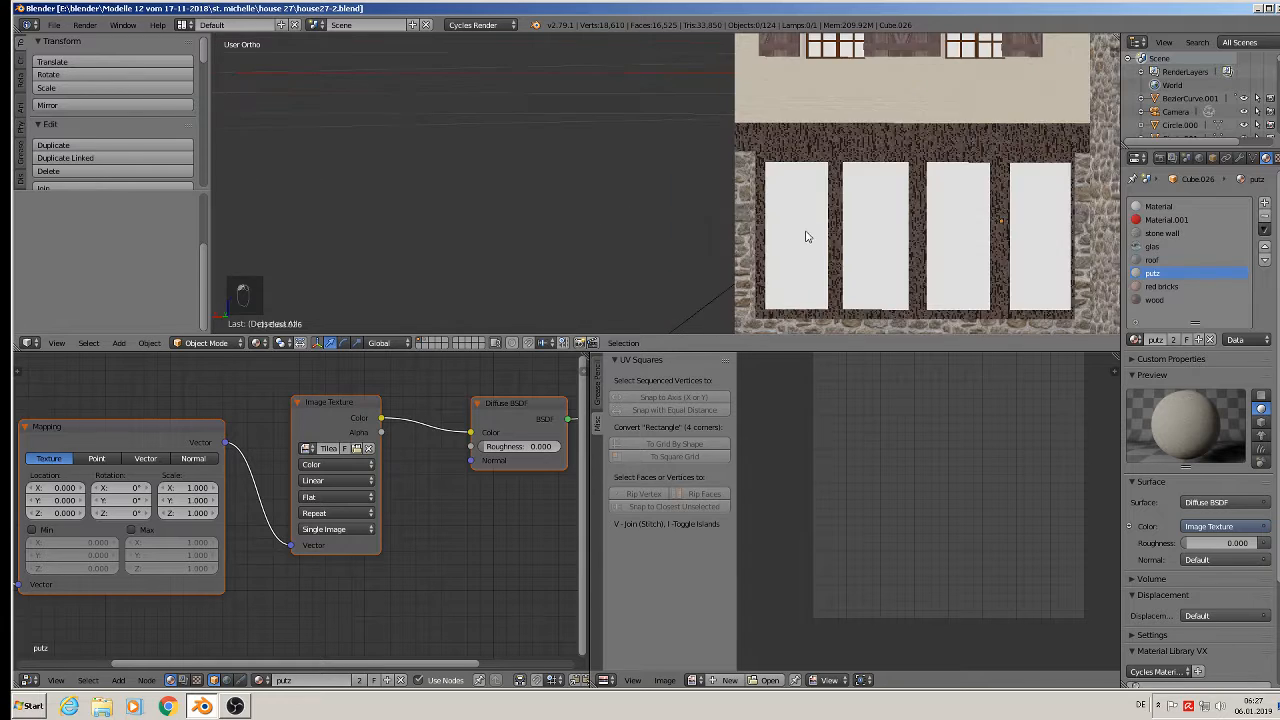
right_click(815, 214)
key("Tab")
right_click(800, 222)
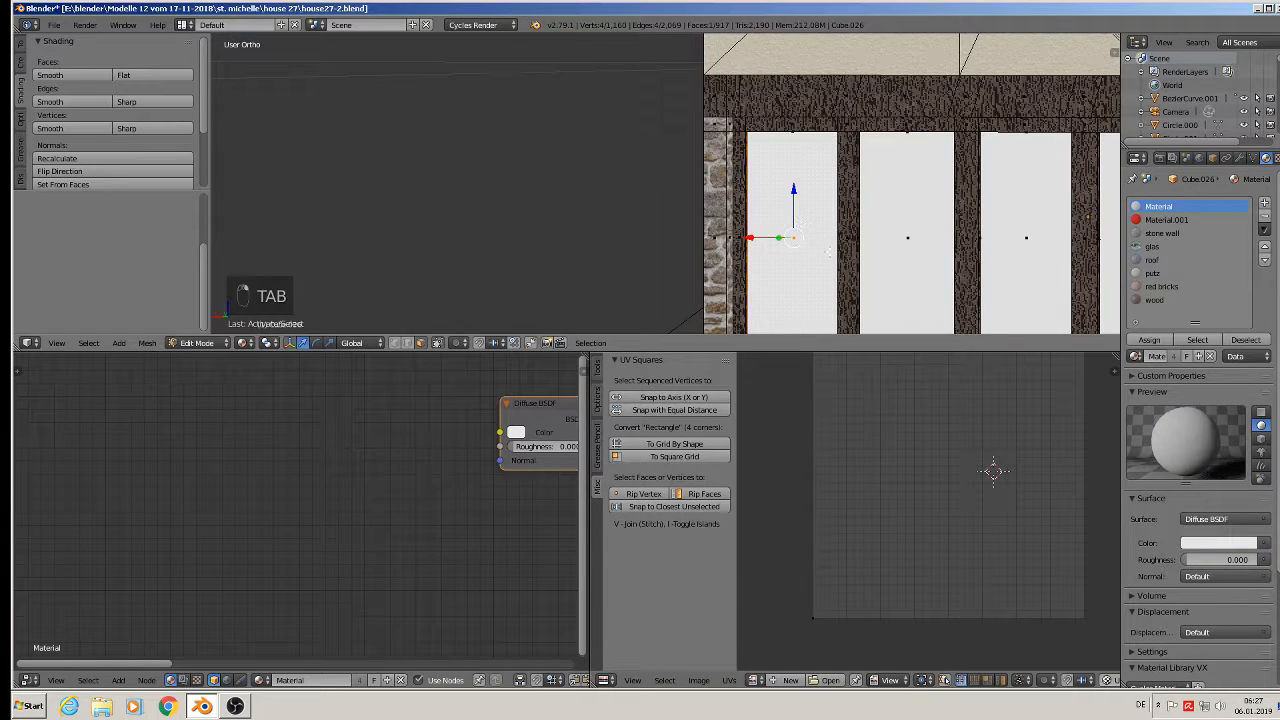
middle_click_drag(810, 230, 707, 200, "shift")
right_click(790, 204, "shift")
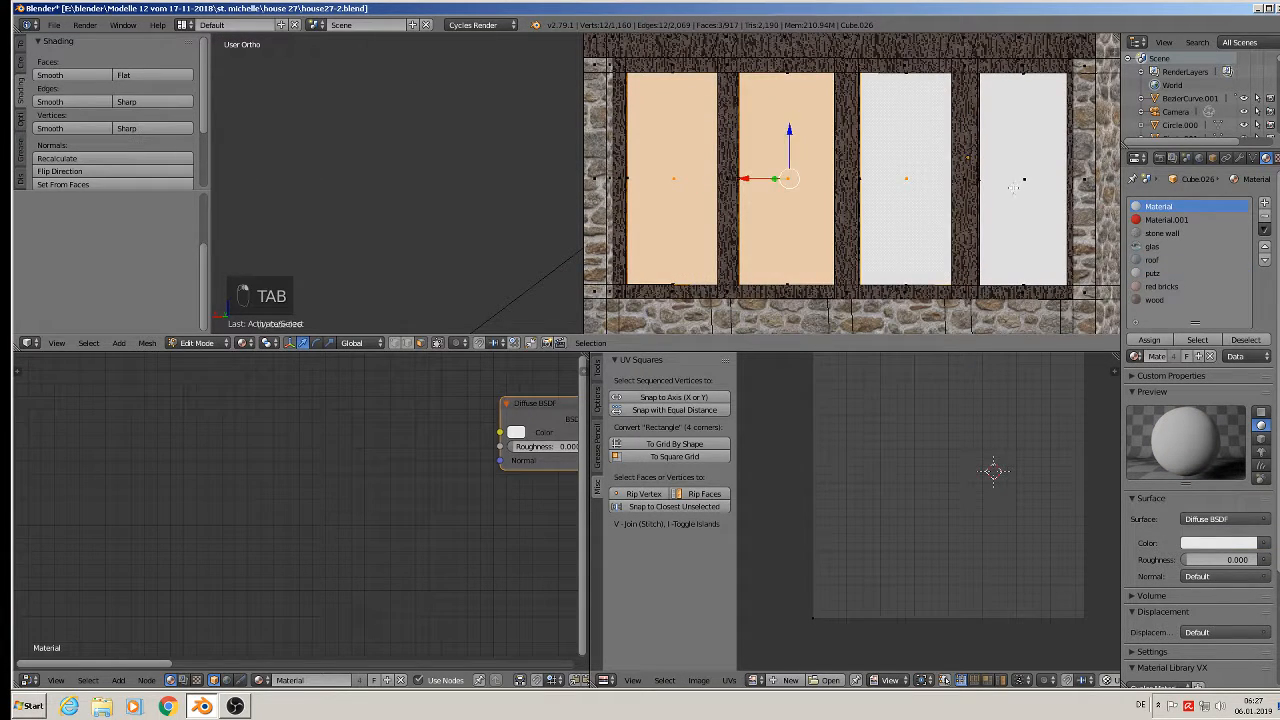
right_click(893, 191, "shift")
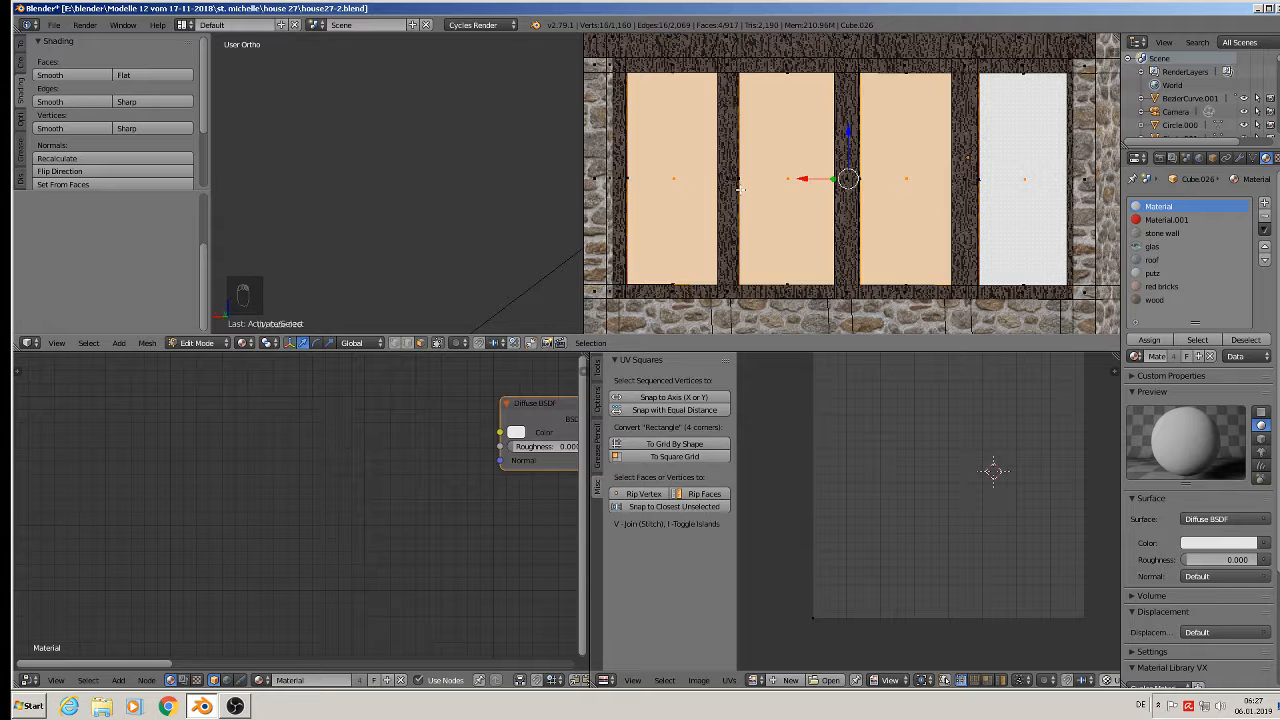
key("ctrl+KP_Add")
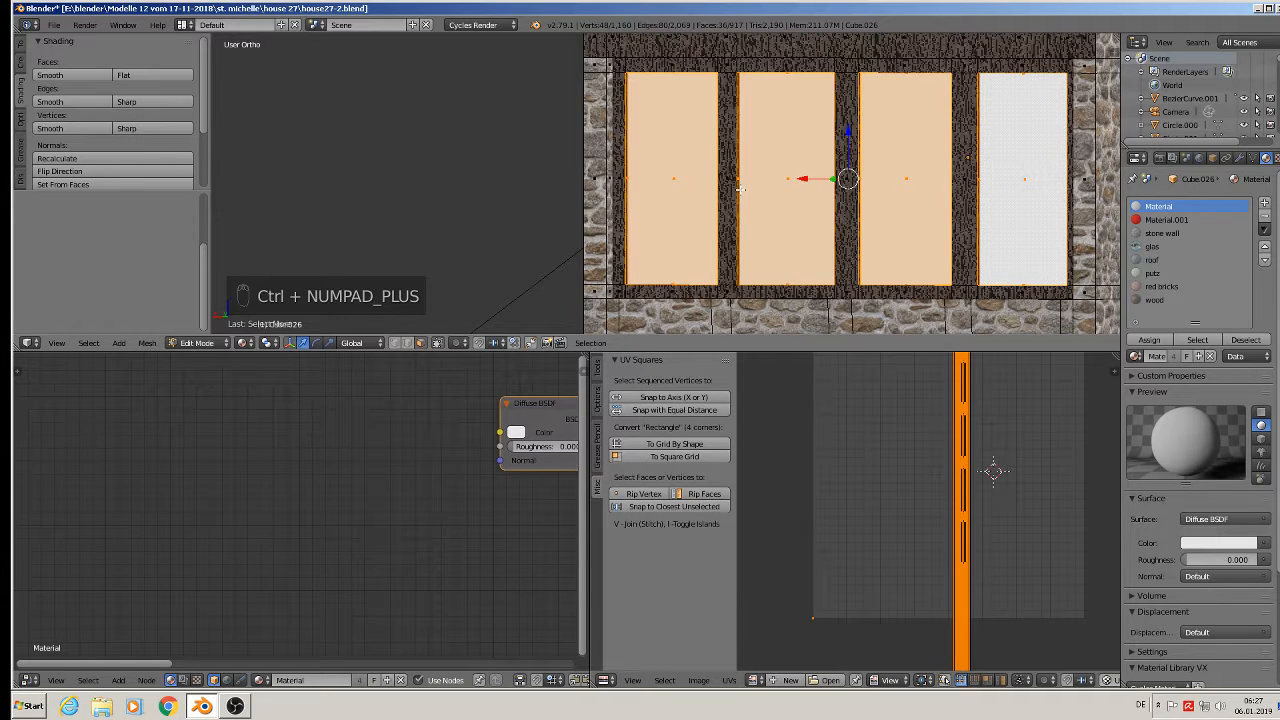
middle_click_drag(672, 180, 625, 211)
scroll(716, 180, "up", 3)
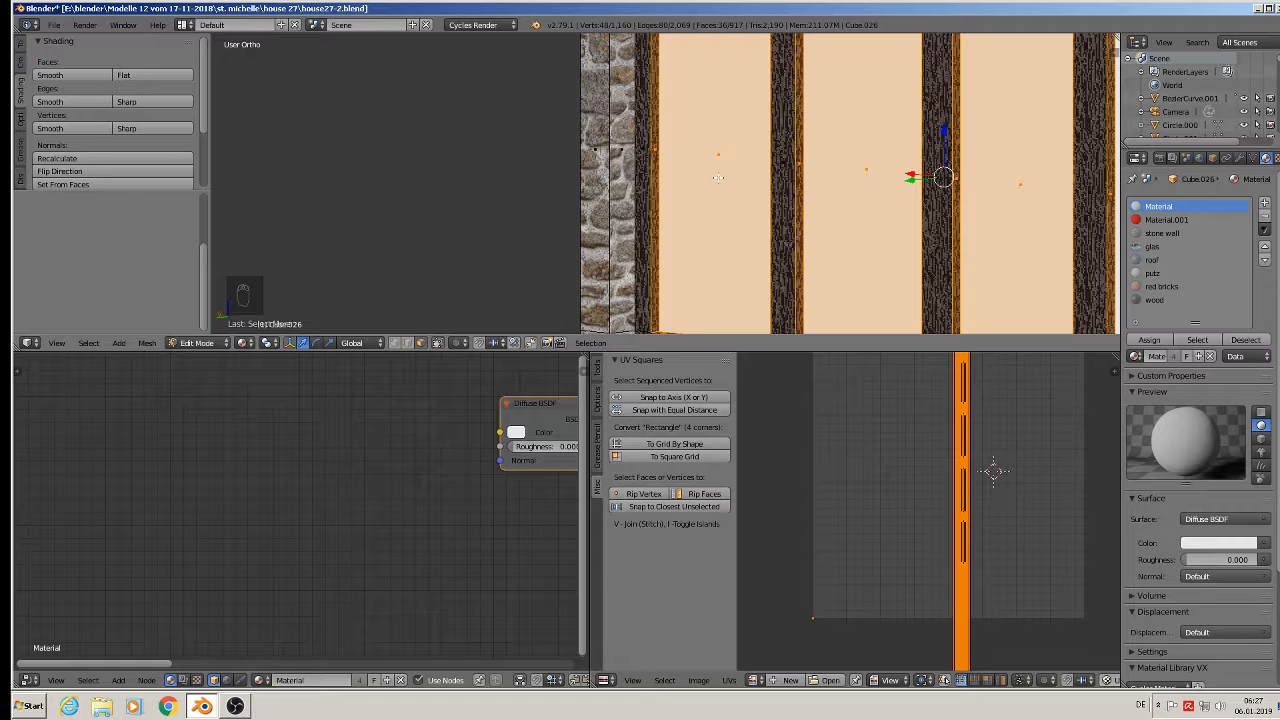
middle_click_drag(647, 164, 615, 184)
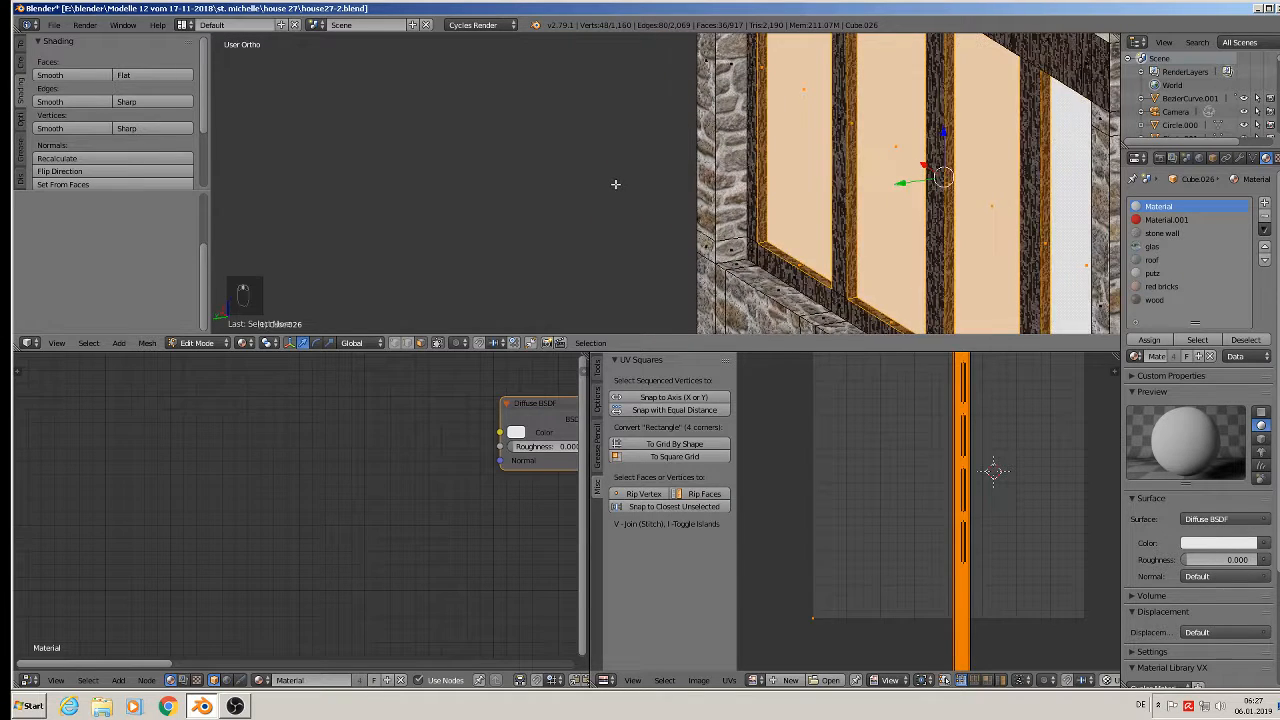
key("ctrl+KP_Subtract")
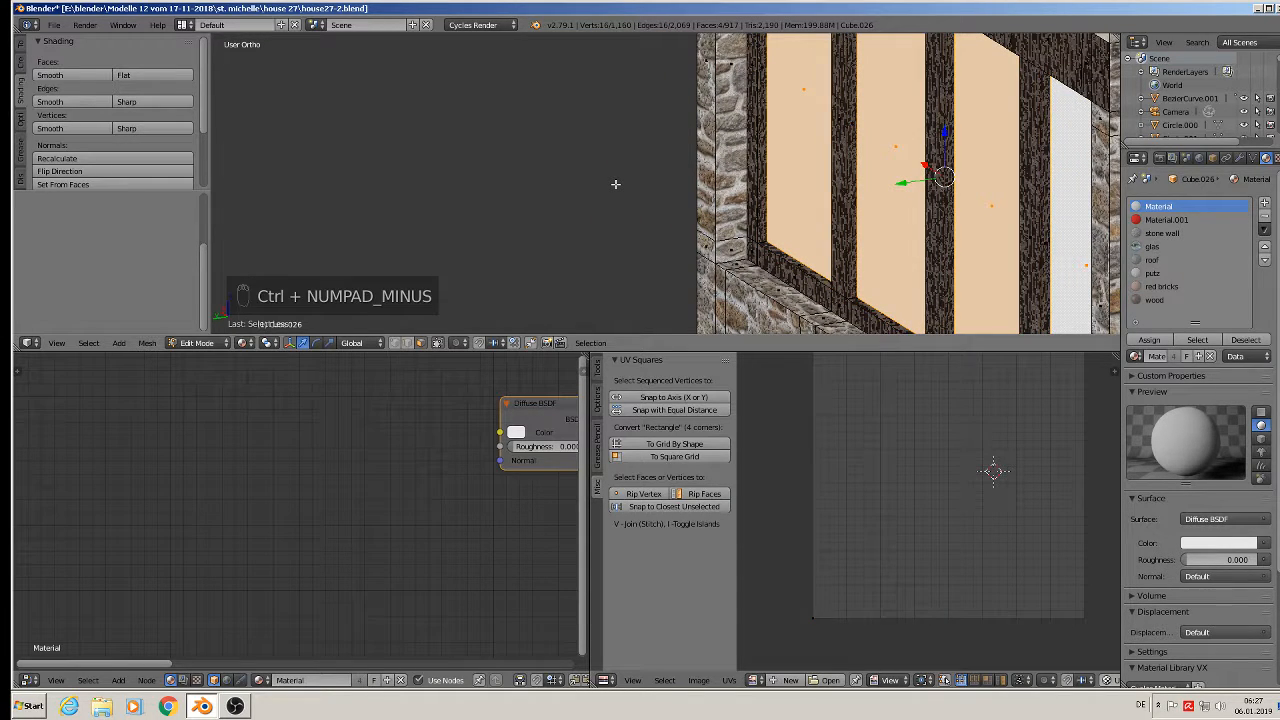
Assign the glas material to the four large panes, project their UVs from a roughly frontal view and leave Edit Mode.
left_click(1153, 247)
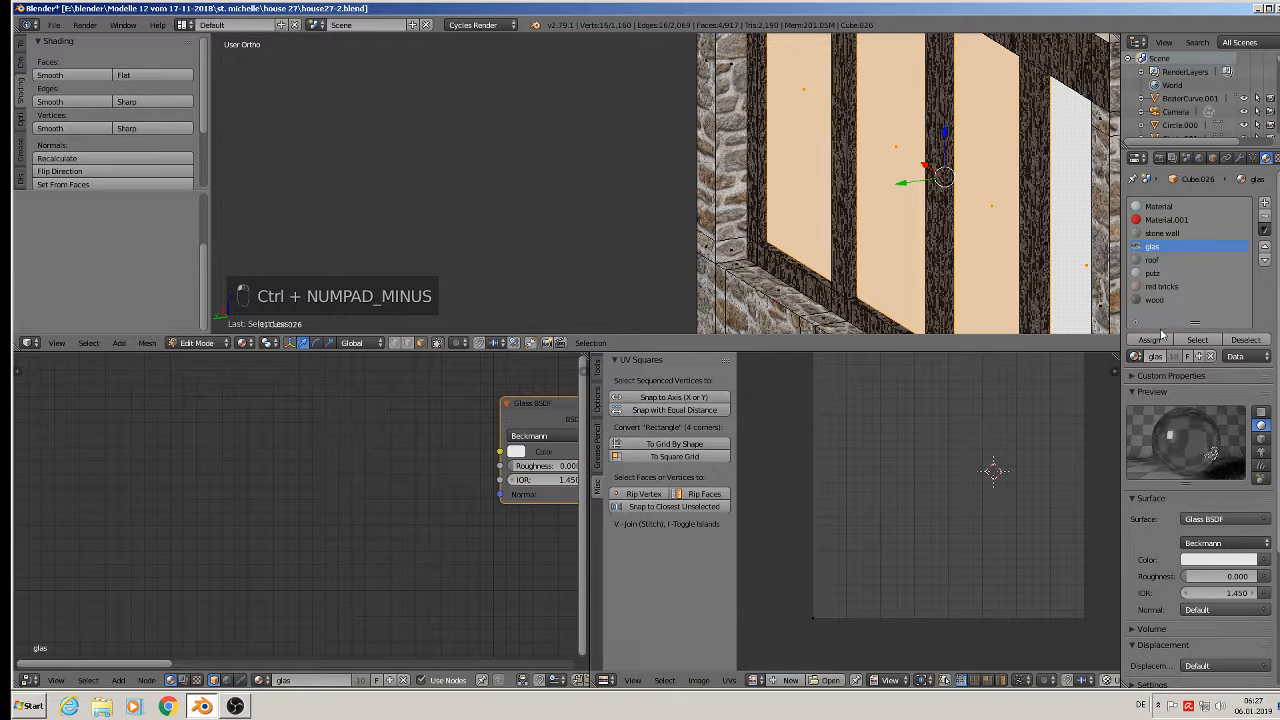
left_click(1150, 341)
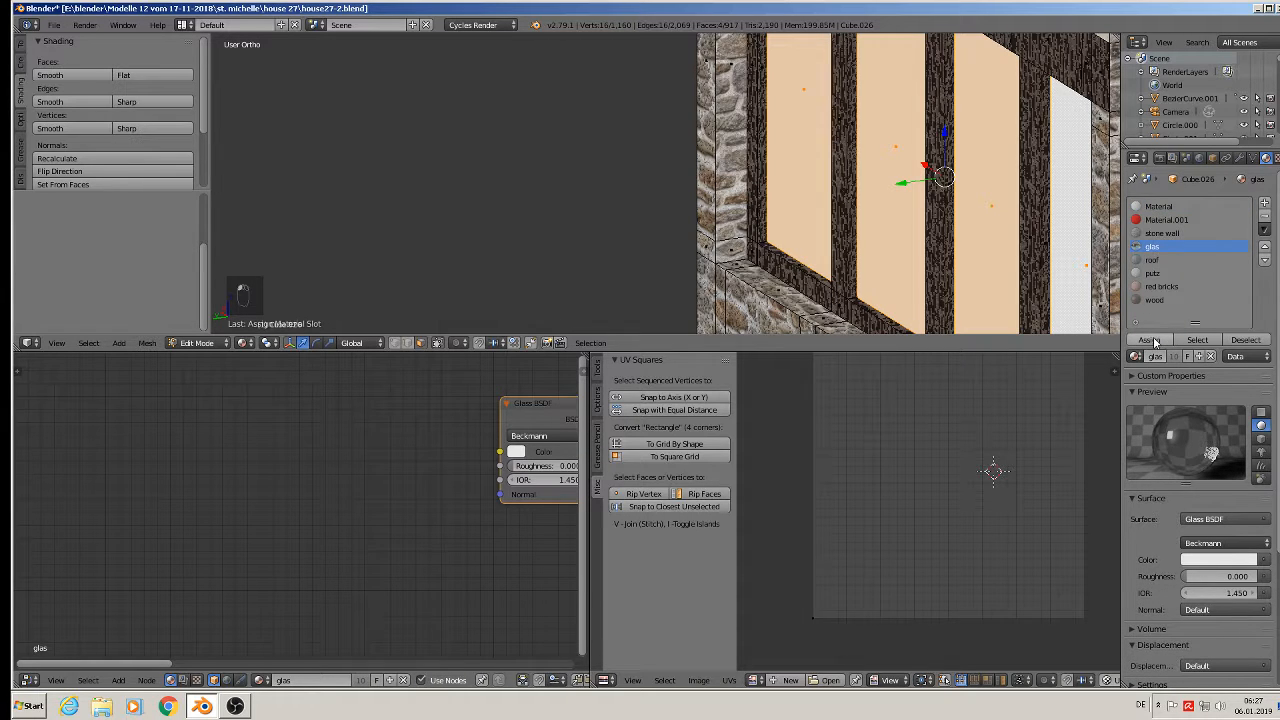
middle_click_drag(868, 186, 954, 173)
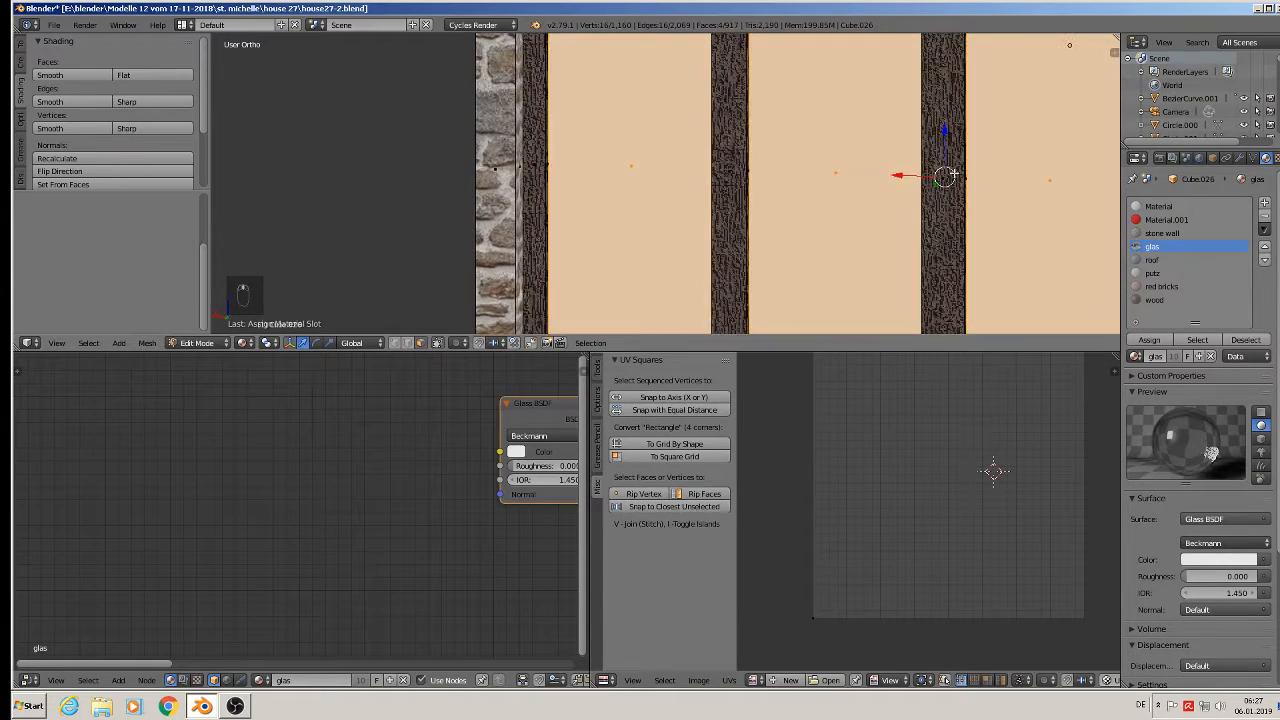
key("u")
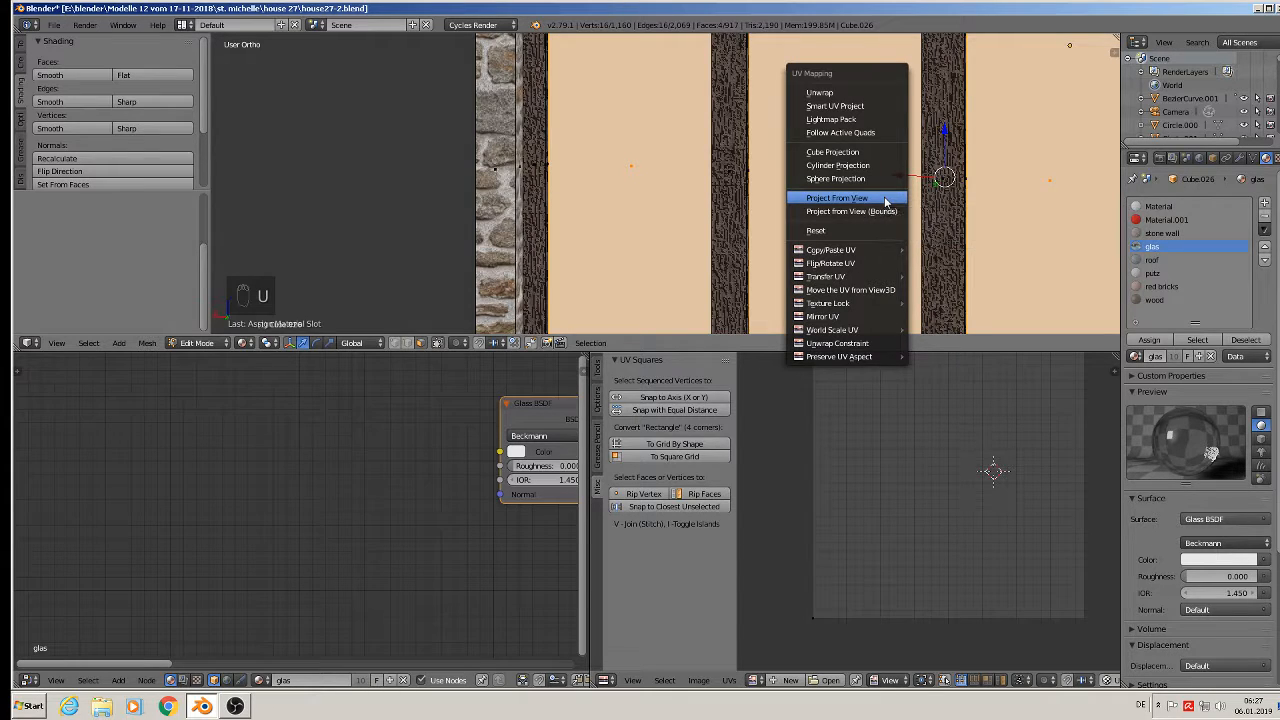
left_click(884, 199)
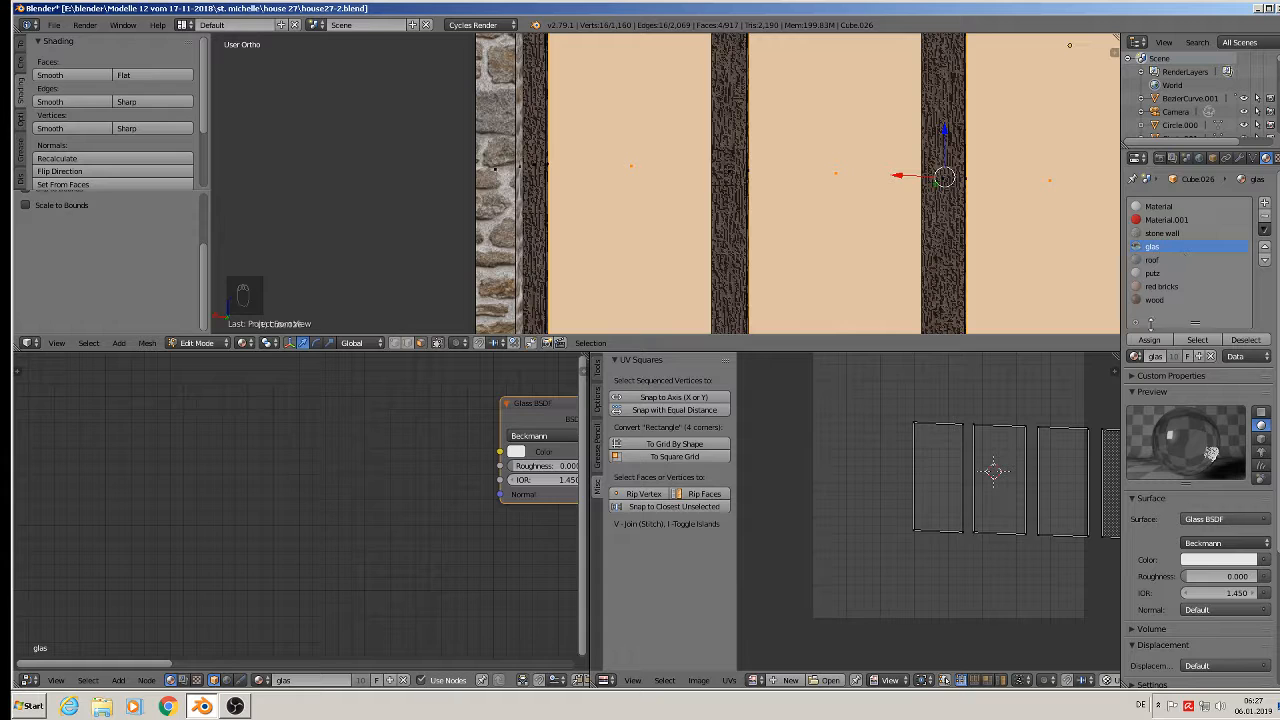
key("Tab")
Switch the viewport to Rendered shading and examine the new glass panes and the whole plaster front.
scroll(682, 251, "down", 2)
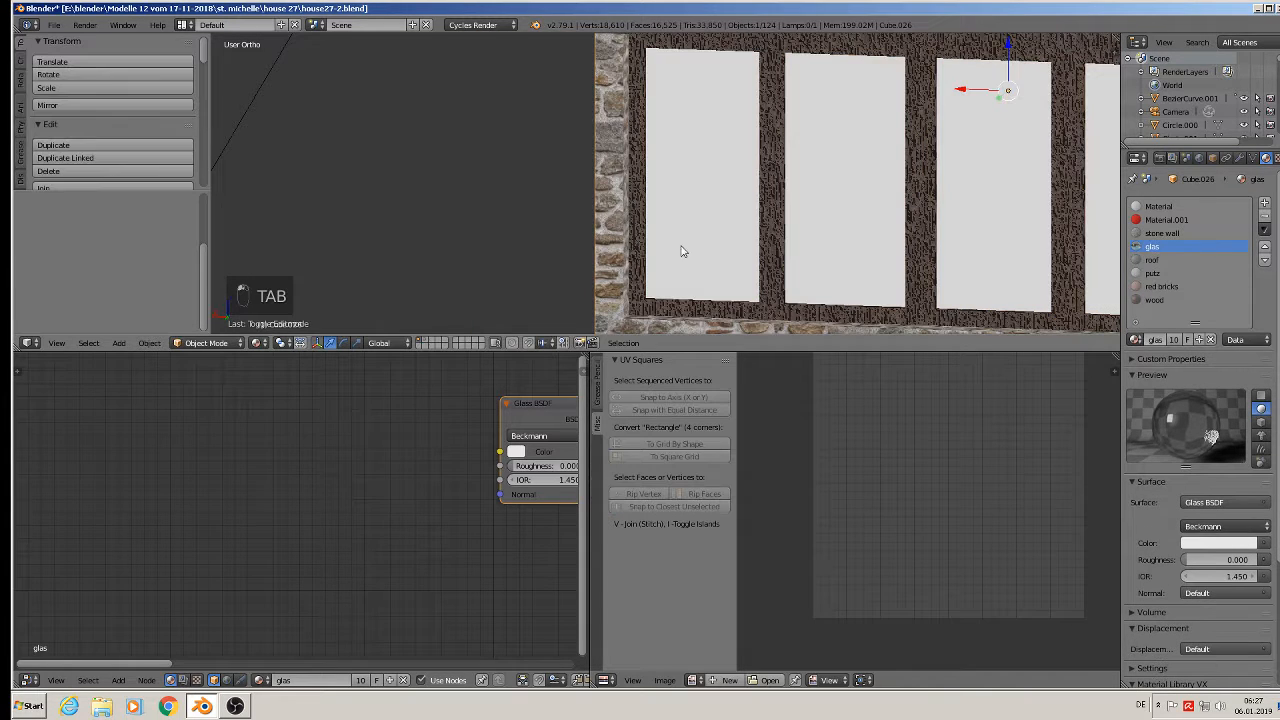
left_click(257, 343)
left_click(260, 345)
left_click(260, 345)
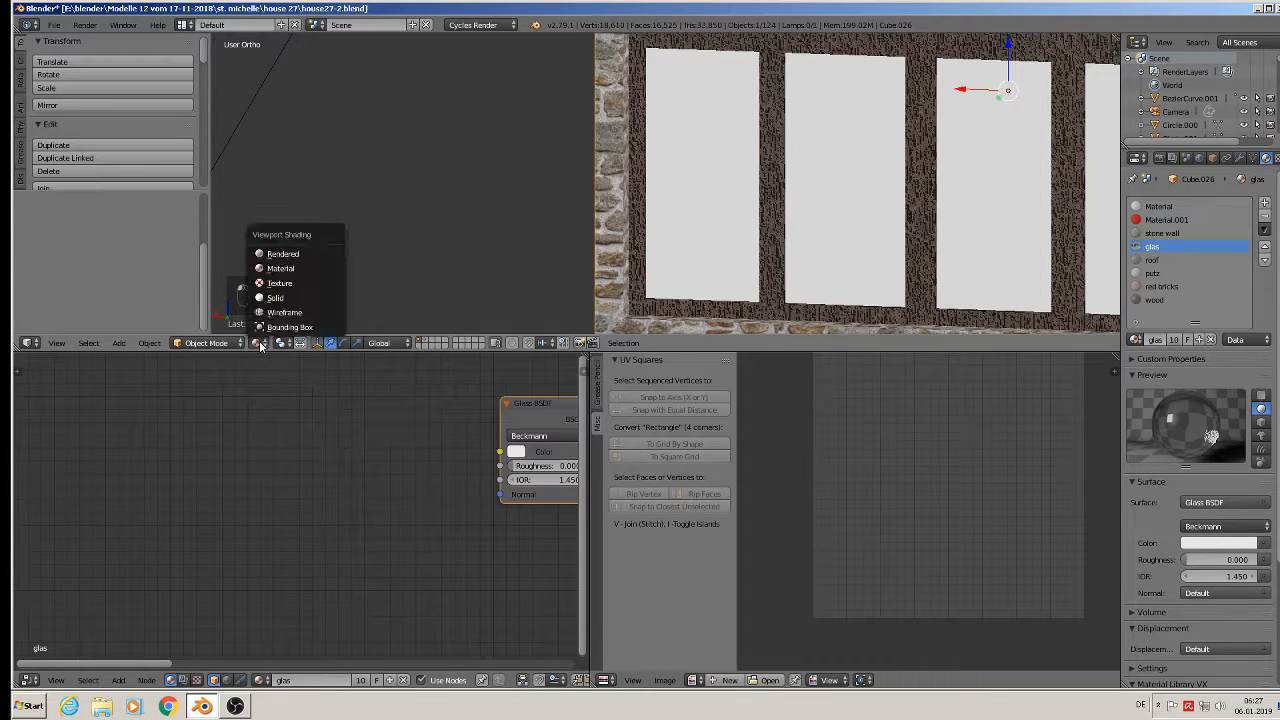
left_click(320, 254)
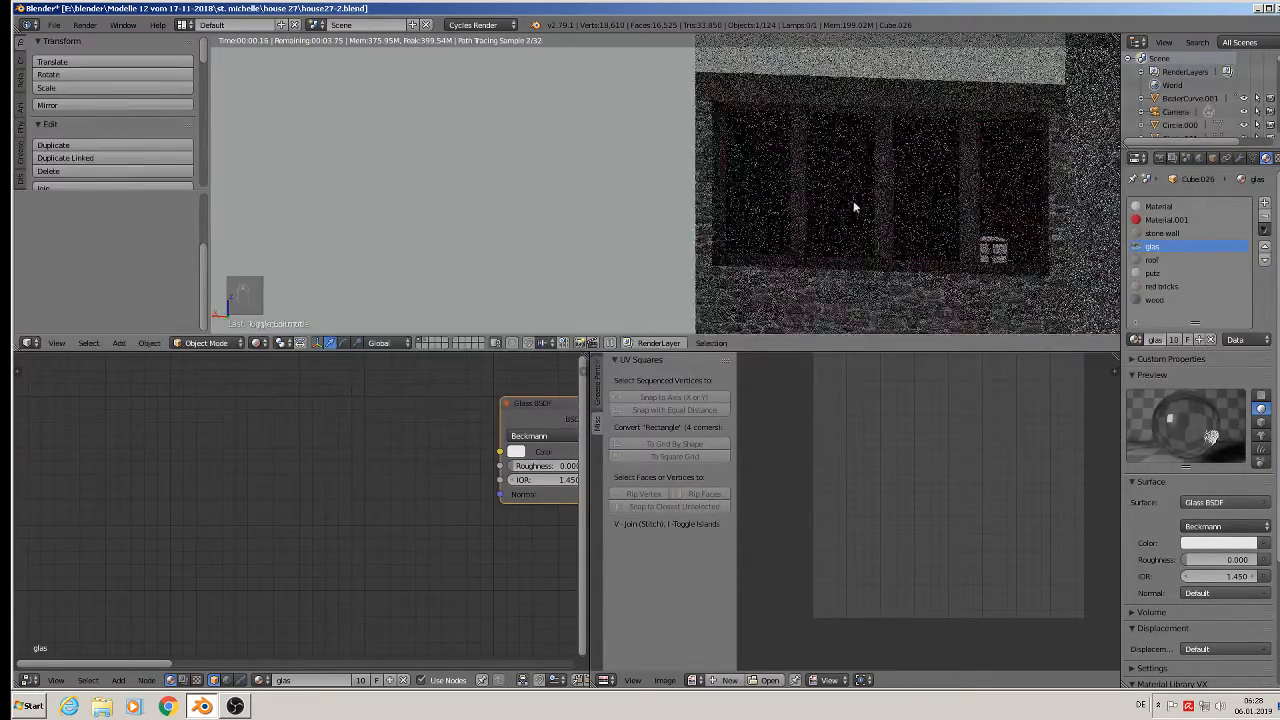
middle_click_drag(880, 197, 885, 178)
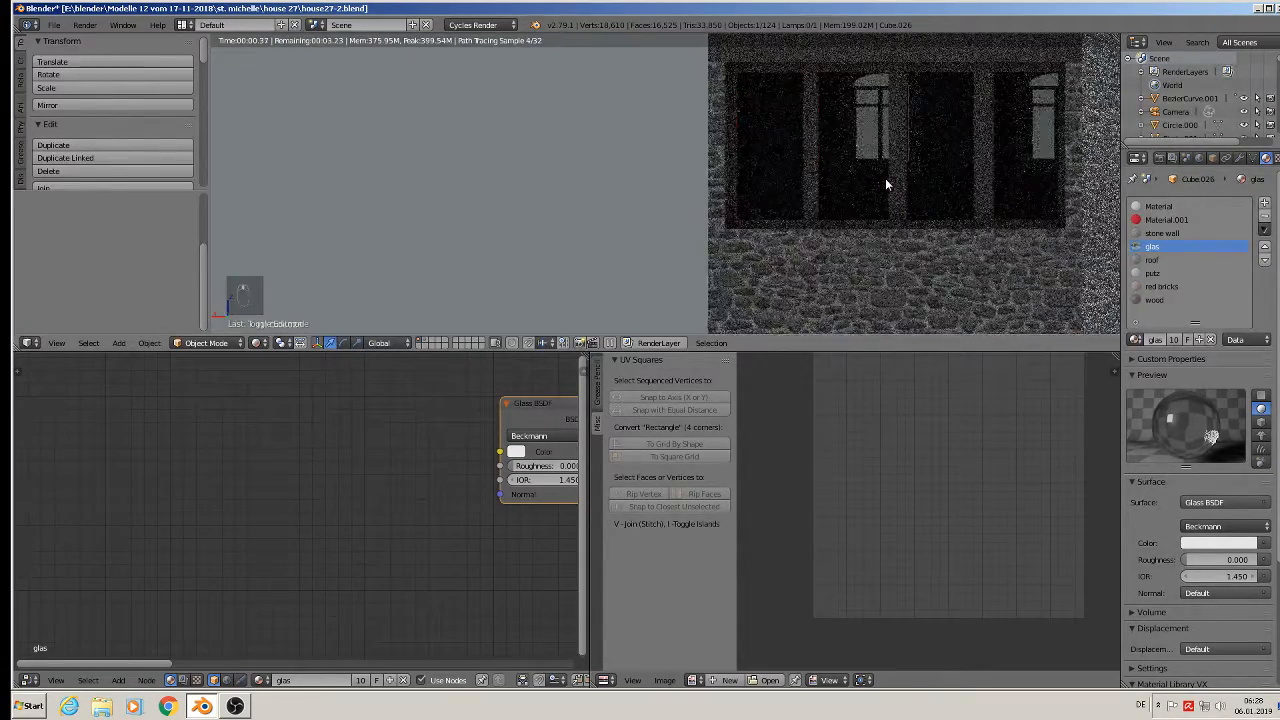
scroll(885, 178, "down", 4)
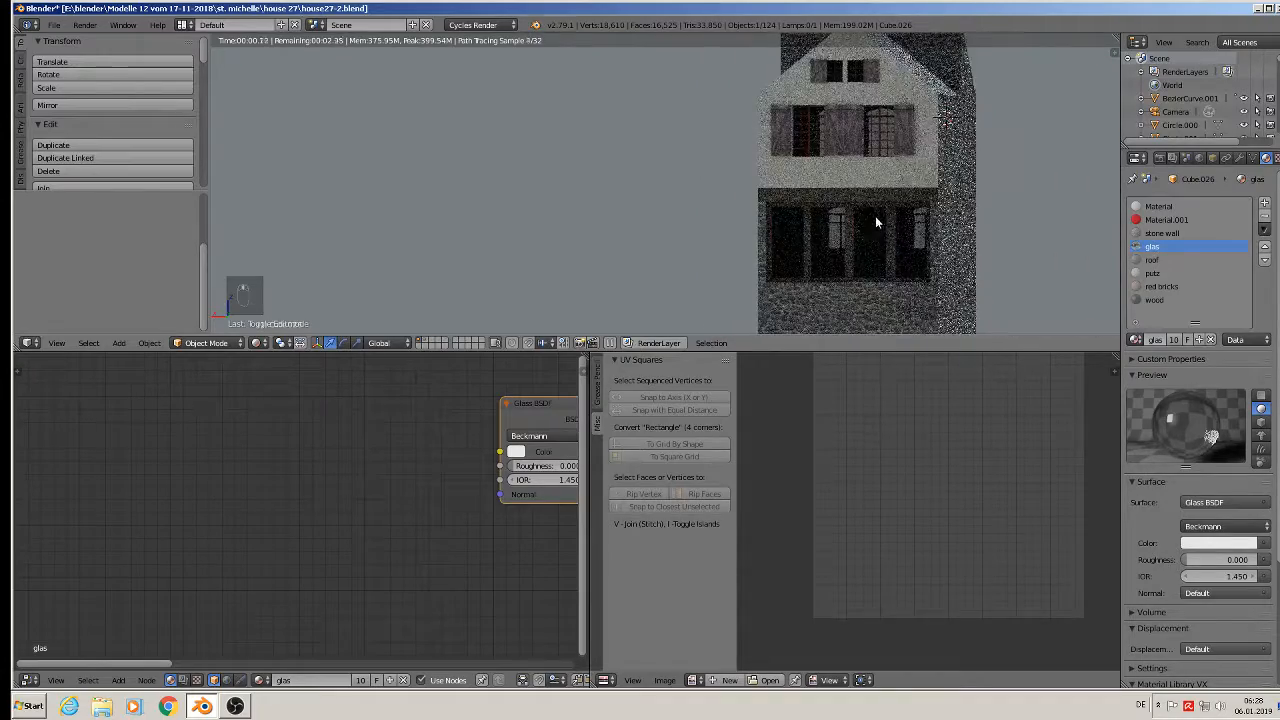
scroll(885, 218, "down", 2)
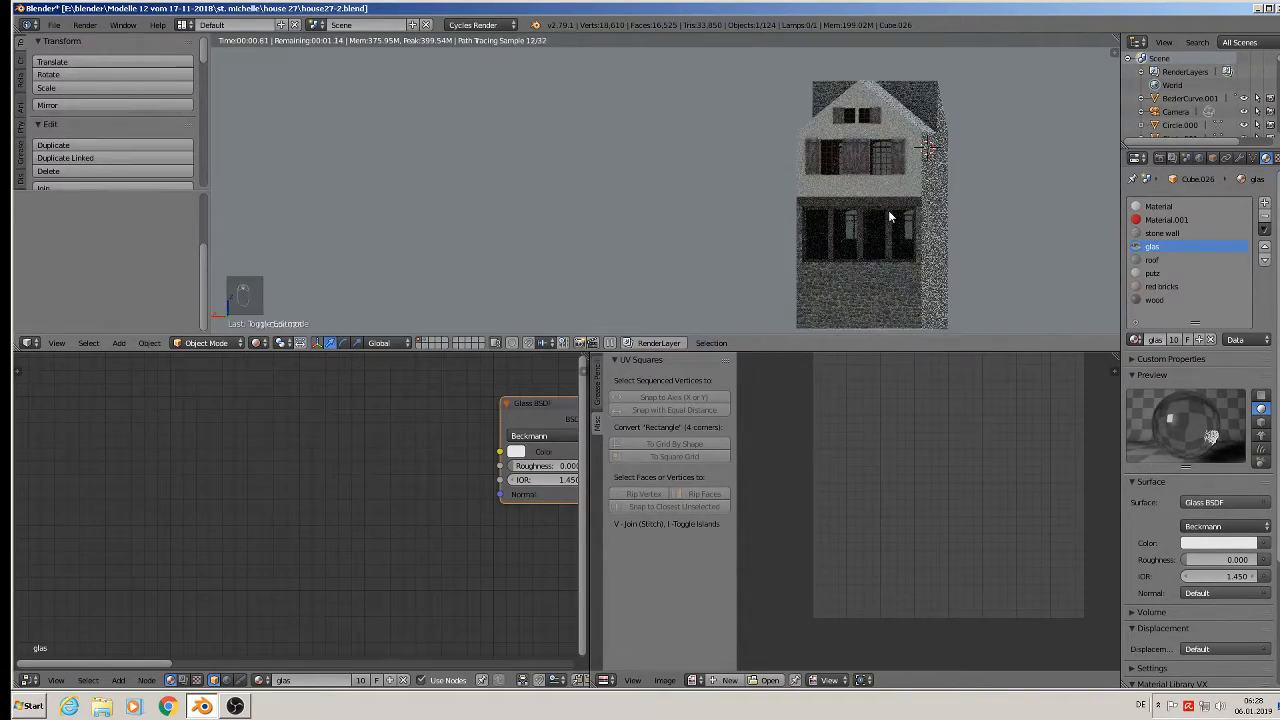
Examine the brick-framed windows on the opposite facade in the rendered view and switch back to Texture shading.
middle_click_drag(890, 217, 668, 211)
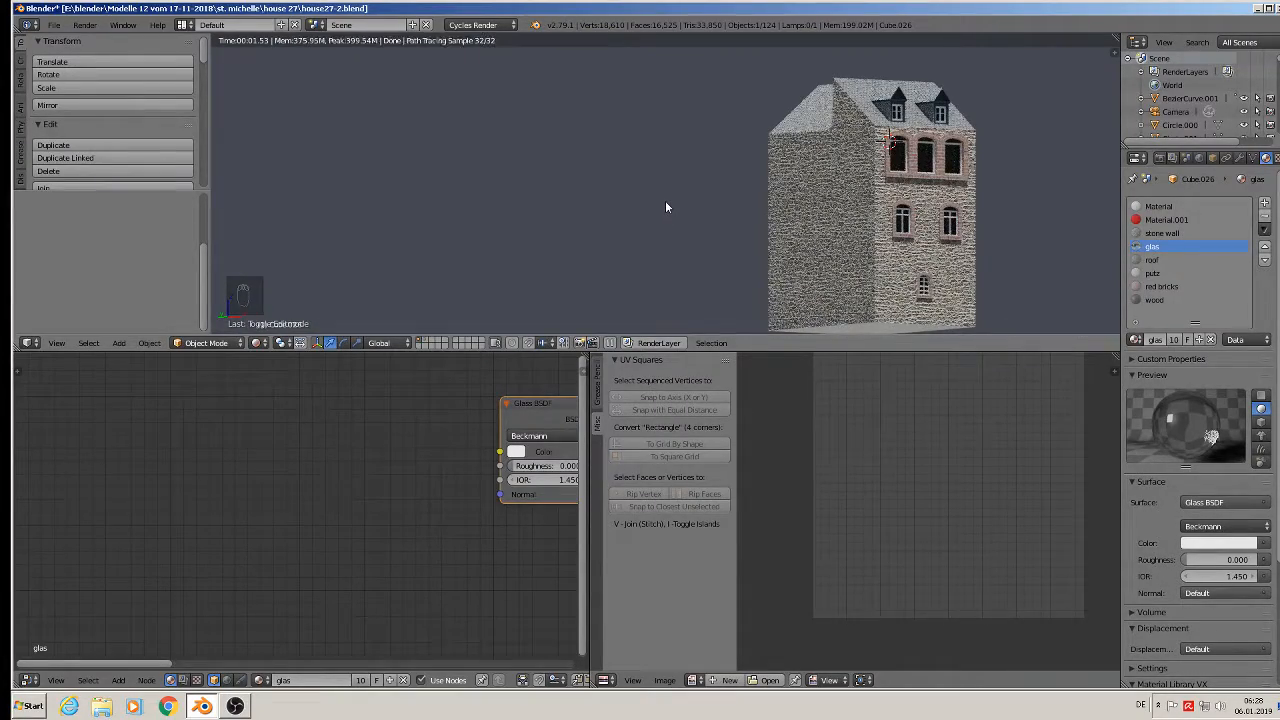
middle_click_drag(667, 203, 658, 209)
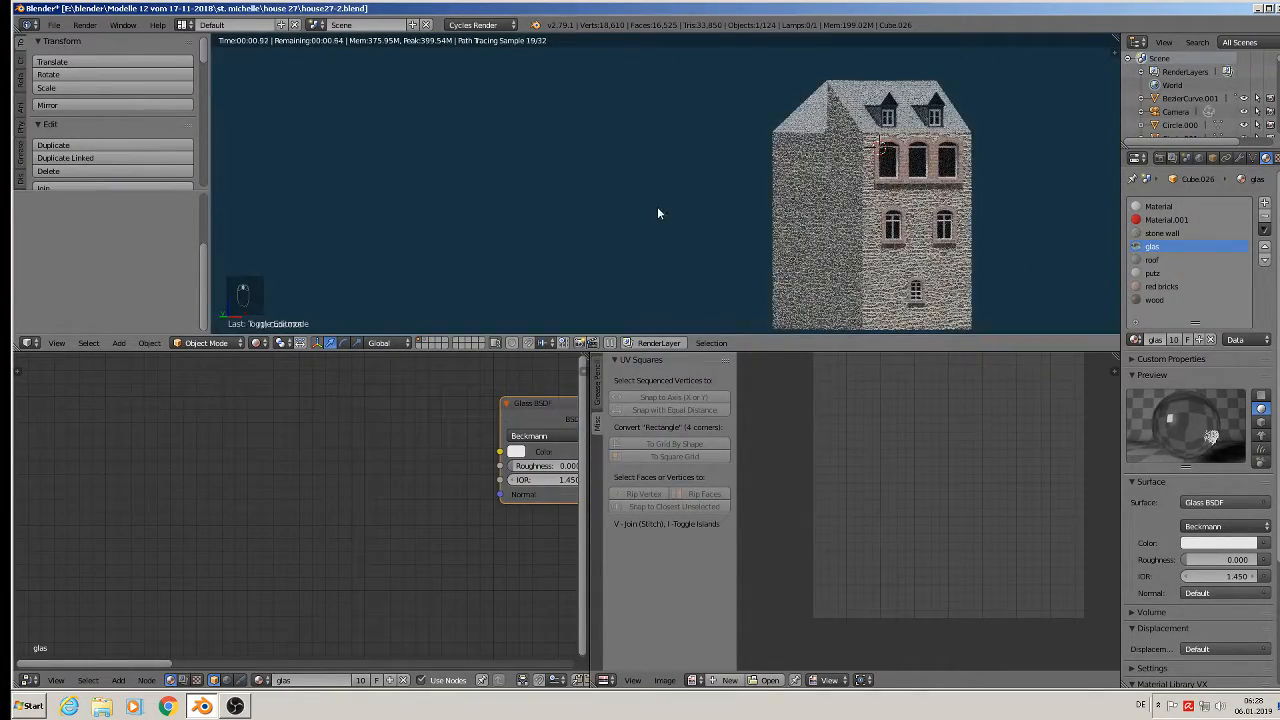
scroll(896, 208, "up", 3)
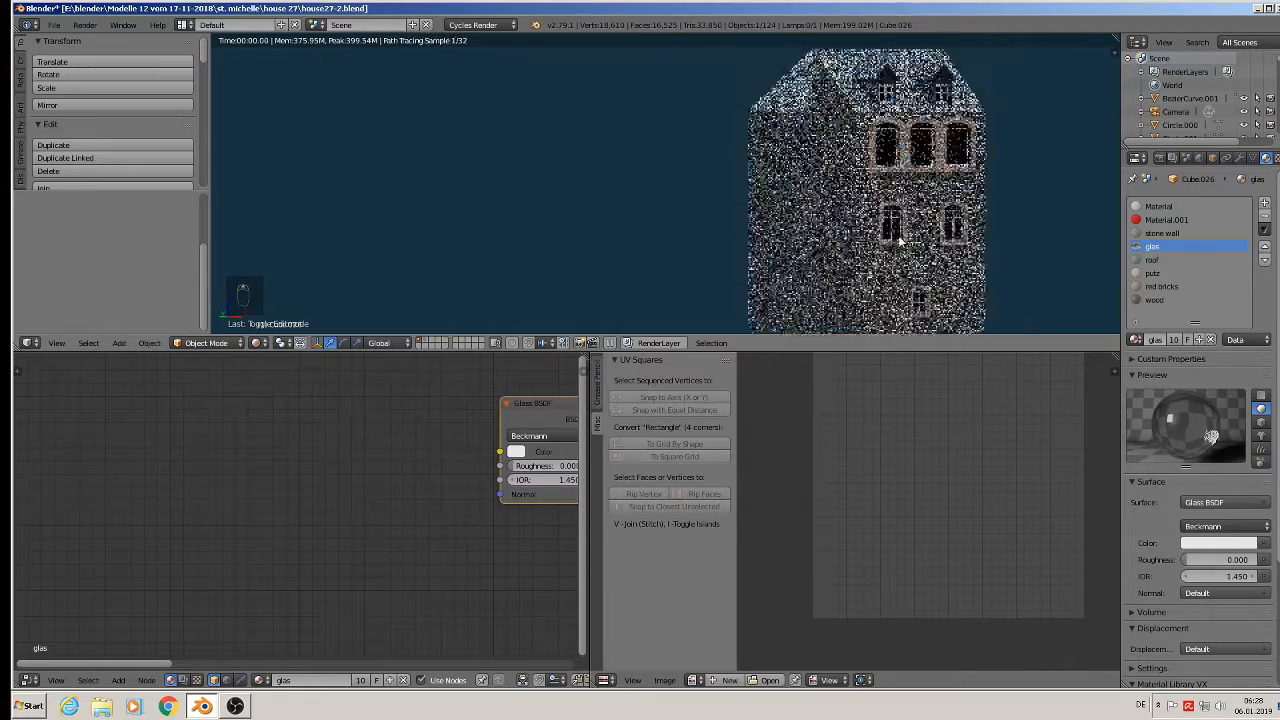
scroll(1005, 308, "up", 2)
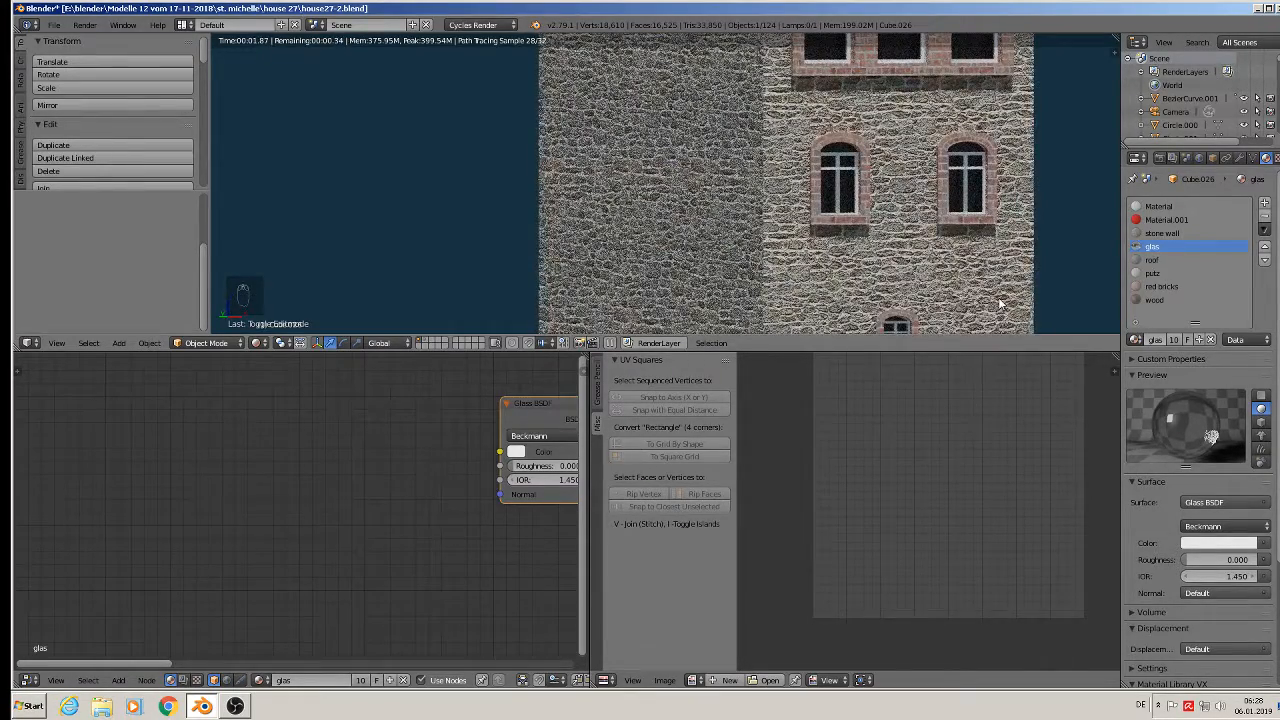
scroll(789, 187, "down", 3)
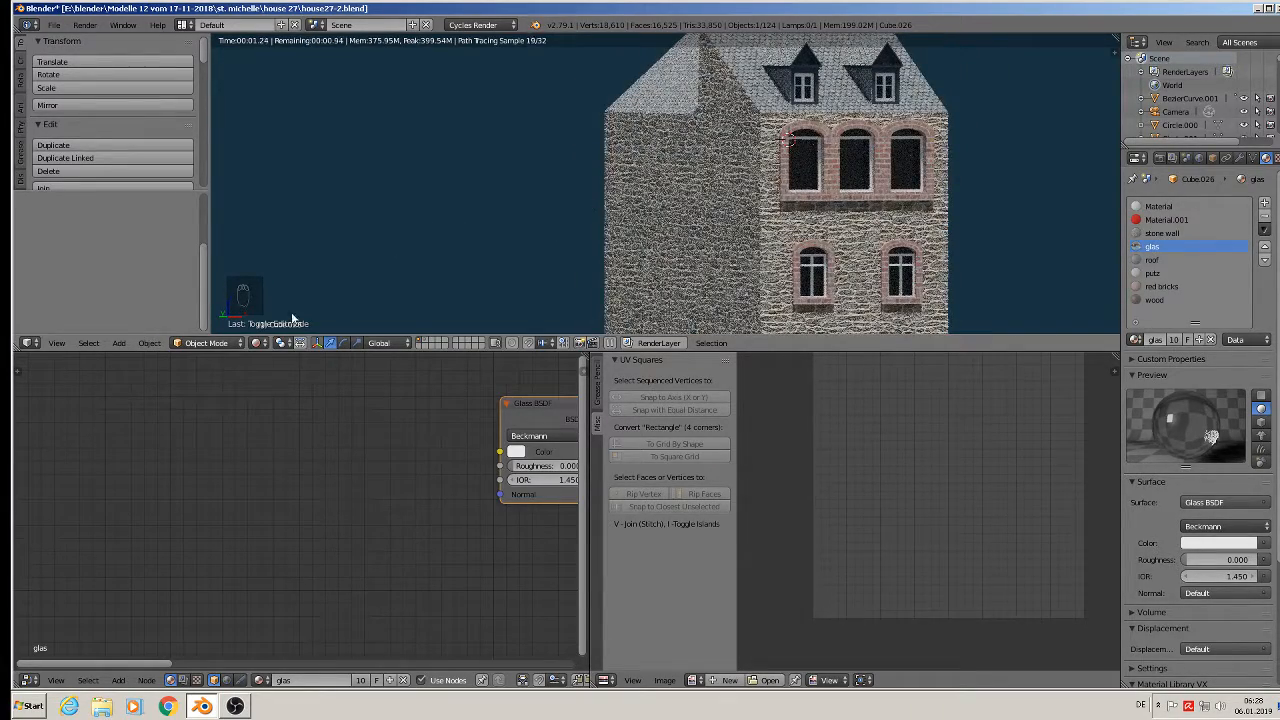
left_click(256, 343)
left_click(275, 283)
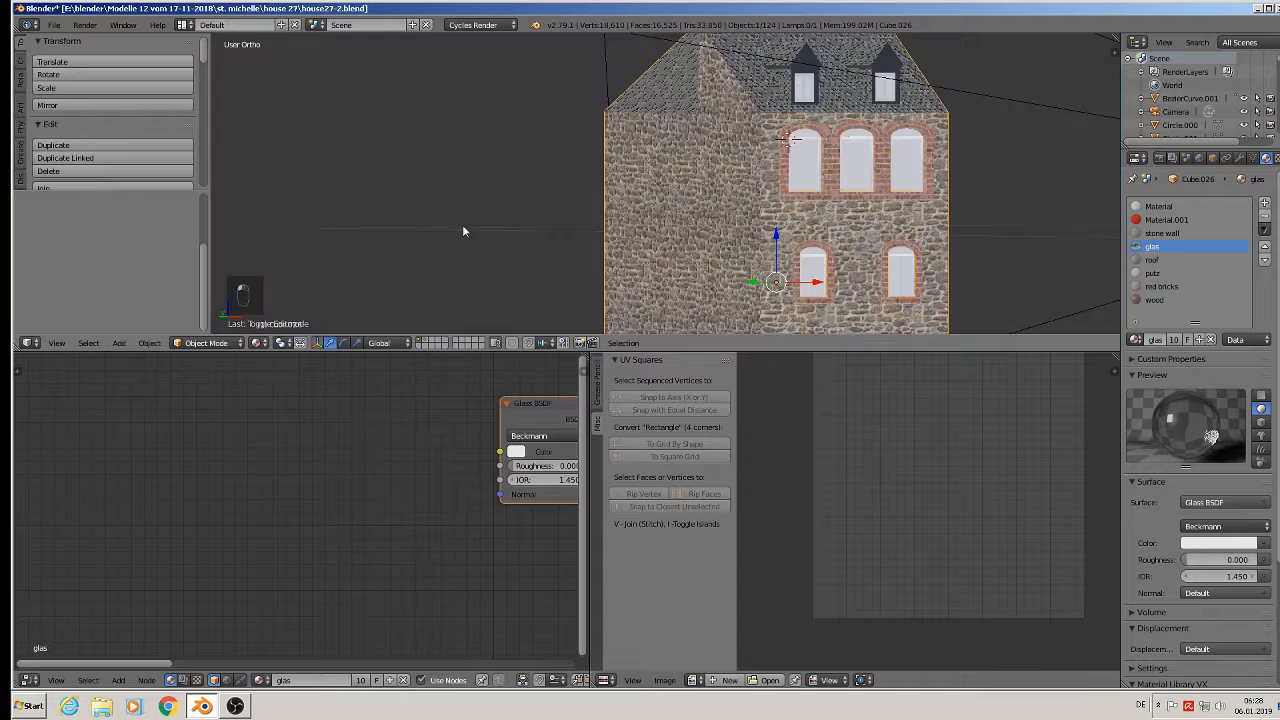
Select the dark timber frame with slanted beams among the spare parts above the reference photos.
mouse_move(462, 224)
middle_mouse_down()
mouse_move(687, 242)
mouse_move(730, 226)
middle_mouse_up()
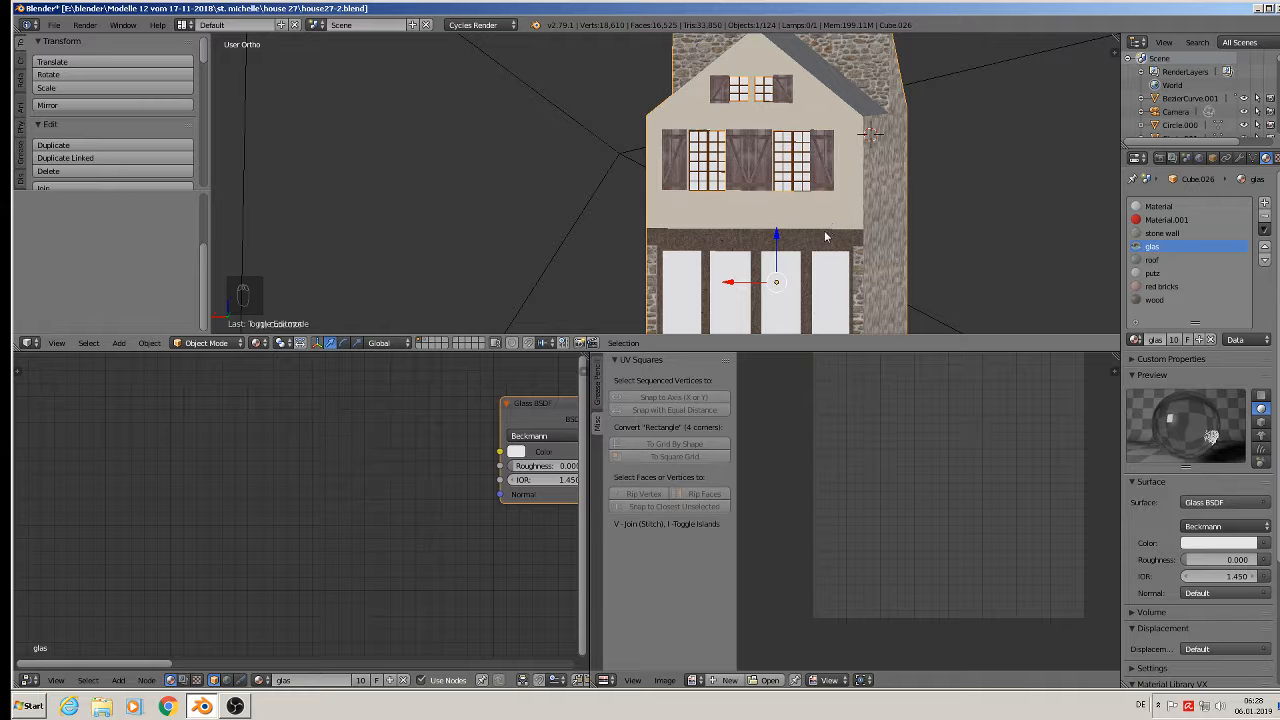
scroll(780, 155, "down", 6)
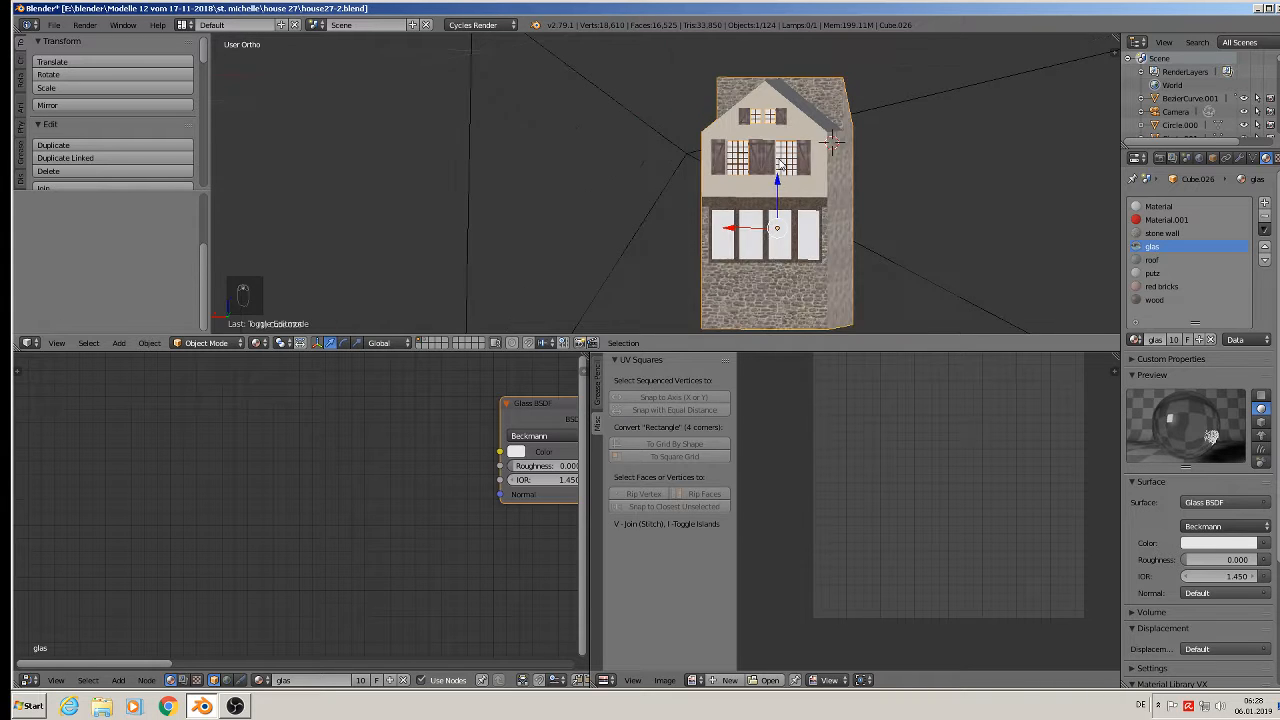
mouse_move(792, 167)
middle_mouse_down()
mouse_move(830, 166)
mouse_move(814, 173)
middle_mouse_up()
scroll(816, 172, "down", 8)
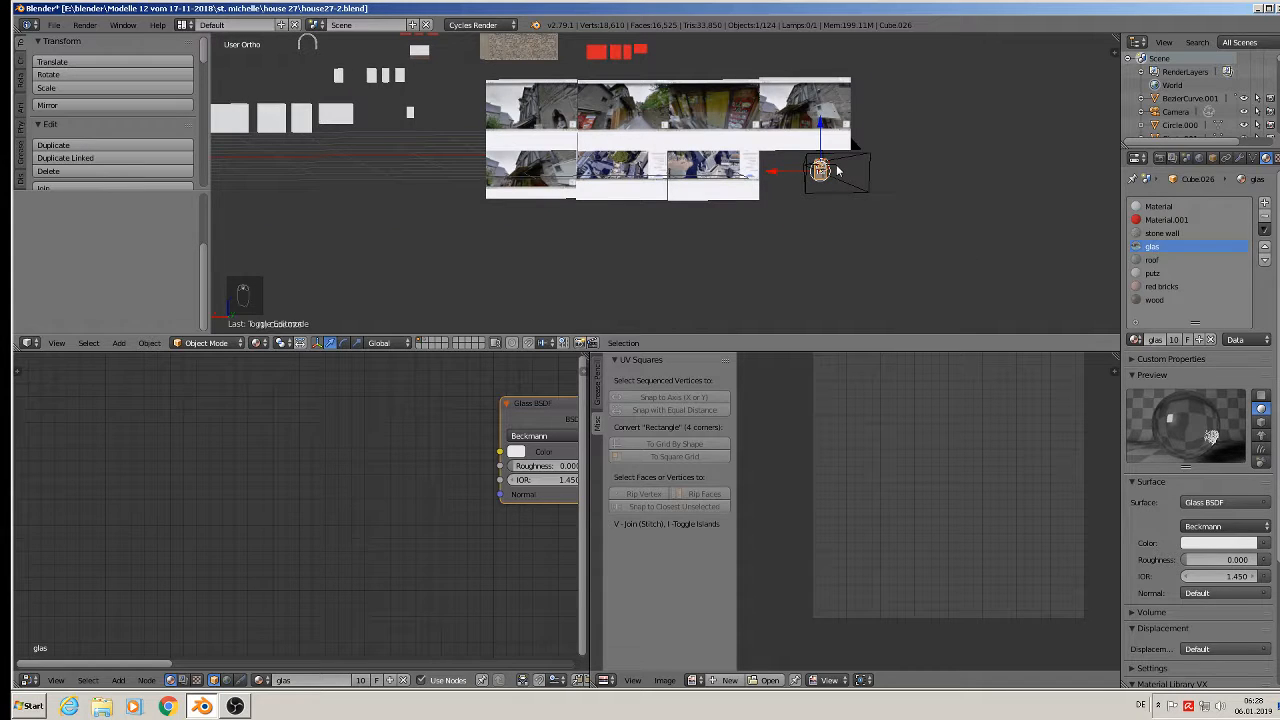
key("KP_1")
scroll(1002, 93, "down", 4)
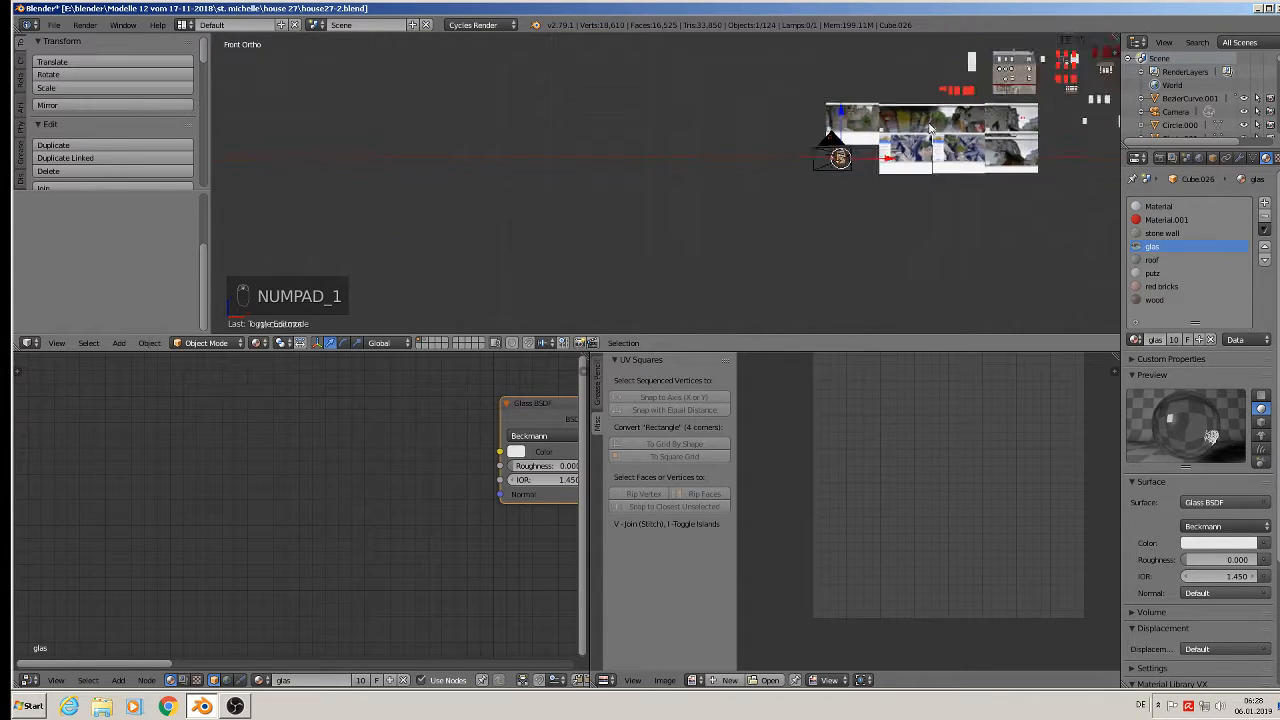
scroll(1037, 70, "up", 10)
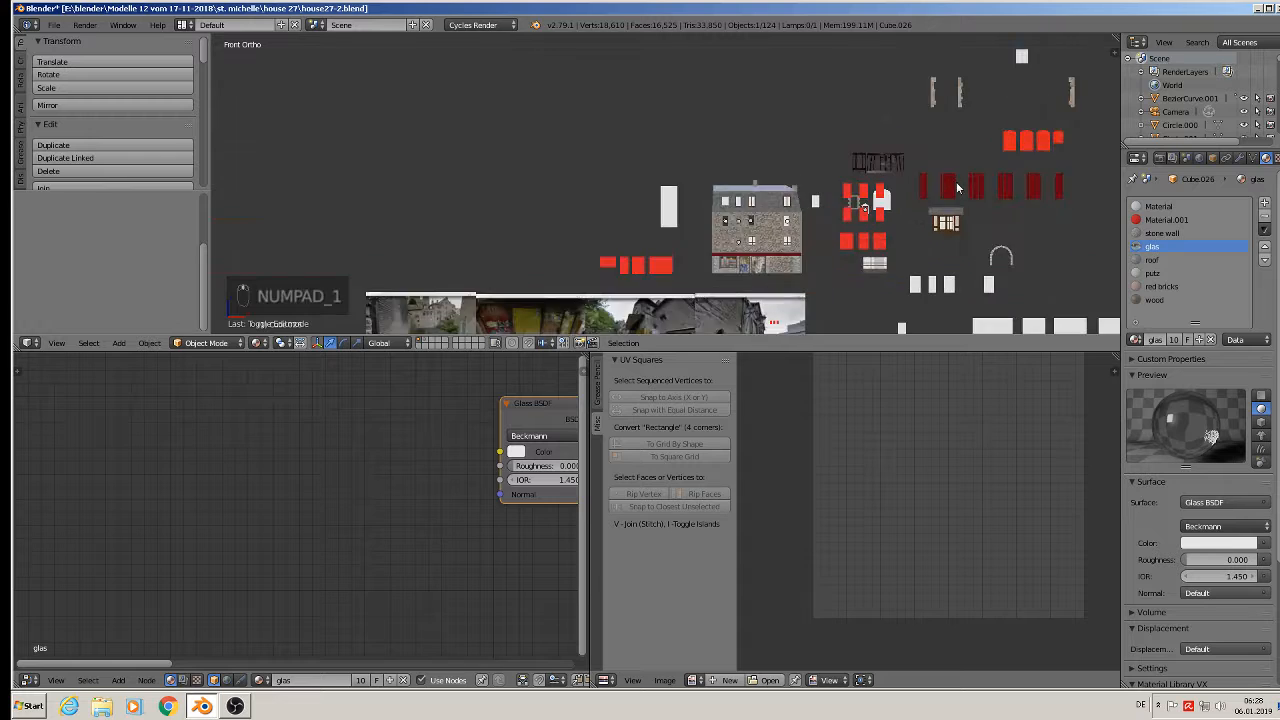
right_click(876, 210)
scroll(876, 210, "down", 6)
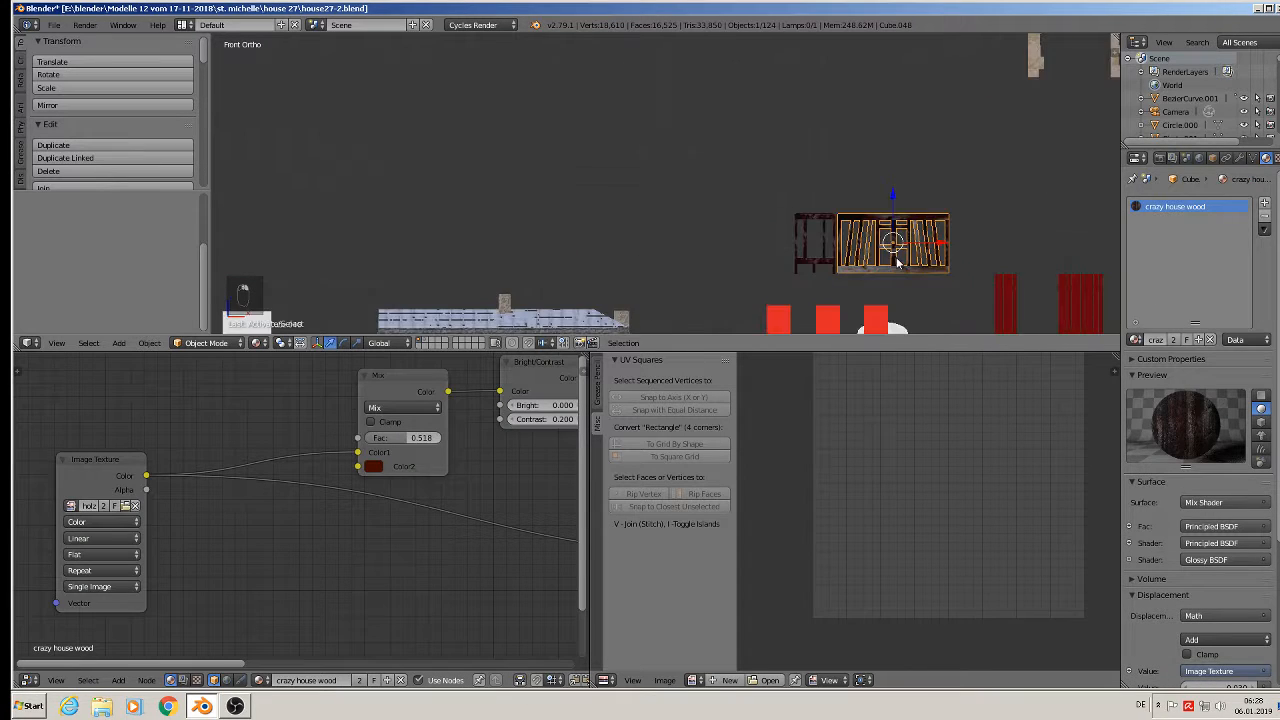
Move the timber frame from the spare parts to the house and shift it about 0.4 units along the global Y axis.
scroll(968, 293, "down", 6)
middle_click_drag(965, 280, 986, 137, "shift")
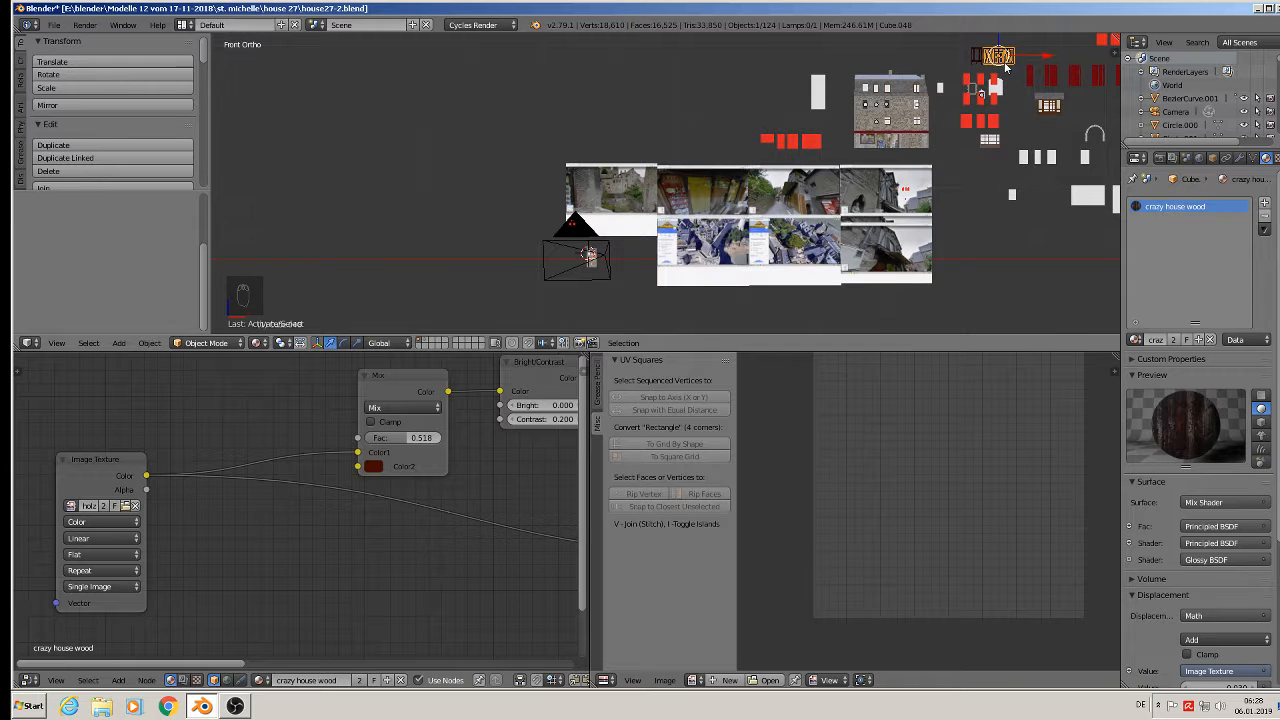
key("g")
left_click(602, 266)
scroll(600, 265, "up", 6)
middle_click_drag(592, 265, 540, 280)
key("g")
key("y")
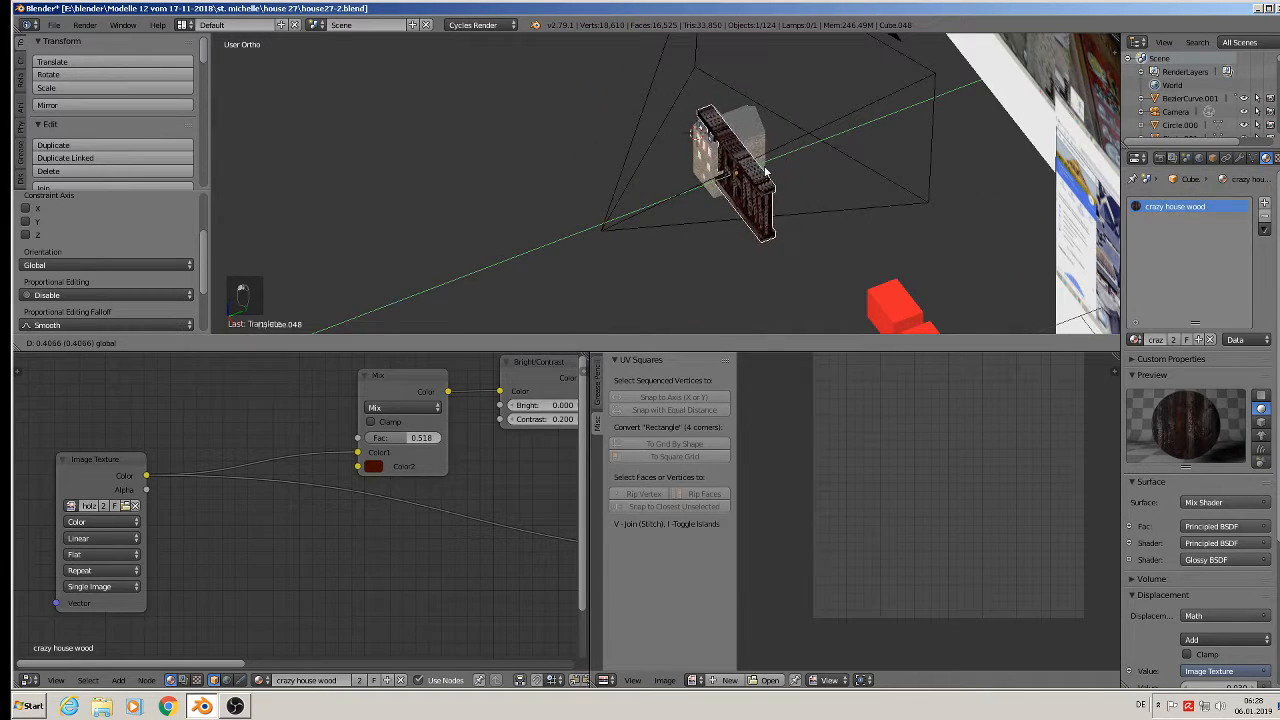
left_click(766, 172)
Scale the timber frame down to roughly three quarters of the house facade's width and check it in front view.
key("s")
left_click(722, 253)
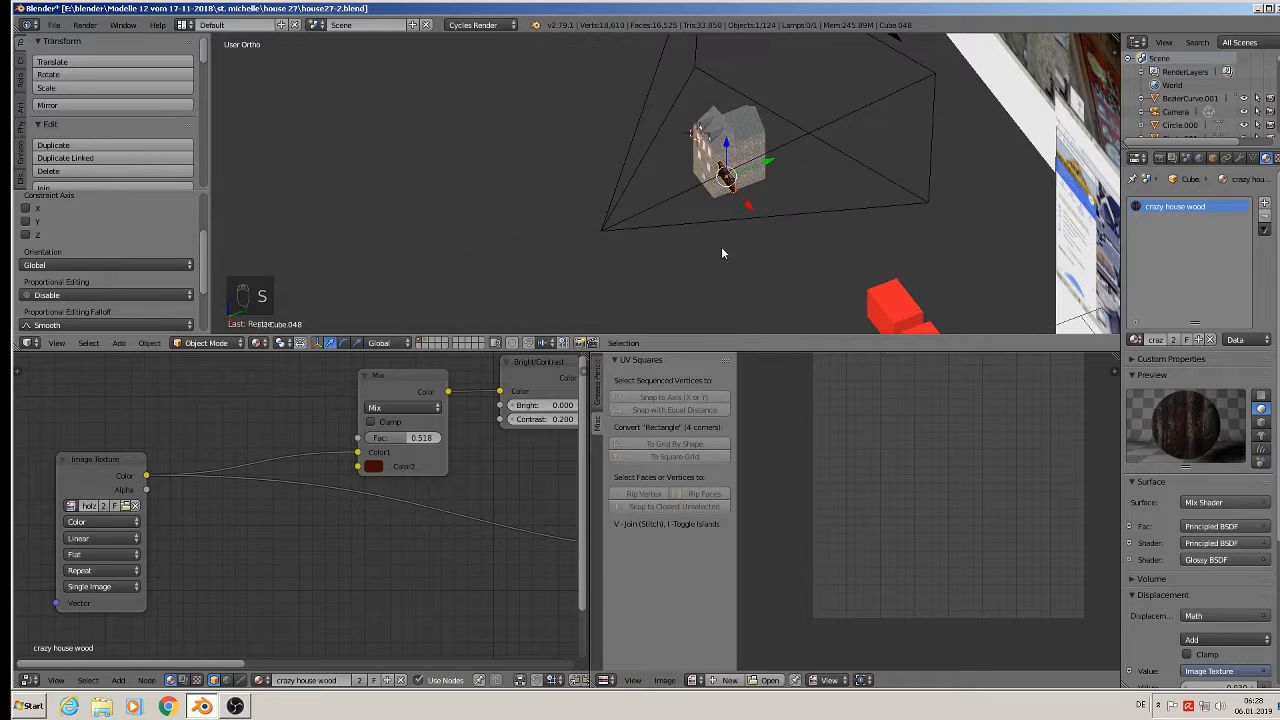
scroll(790, 210, "up", 2)
key("KP_1")
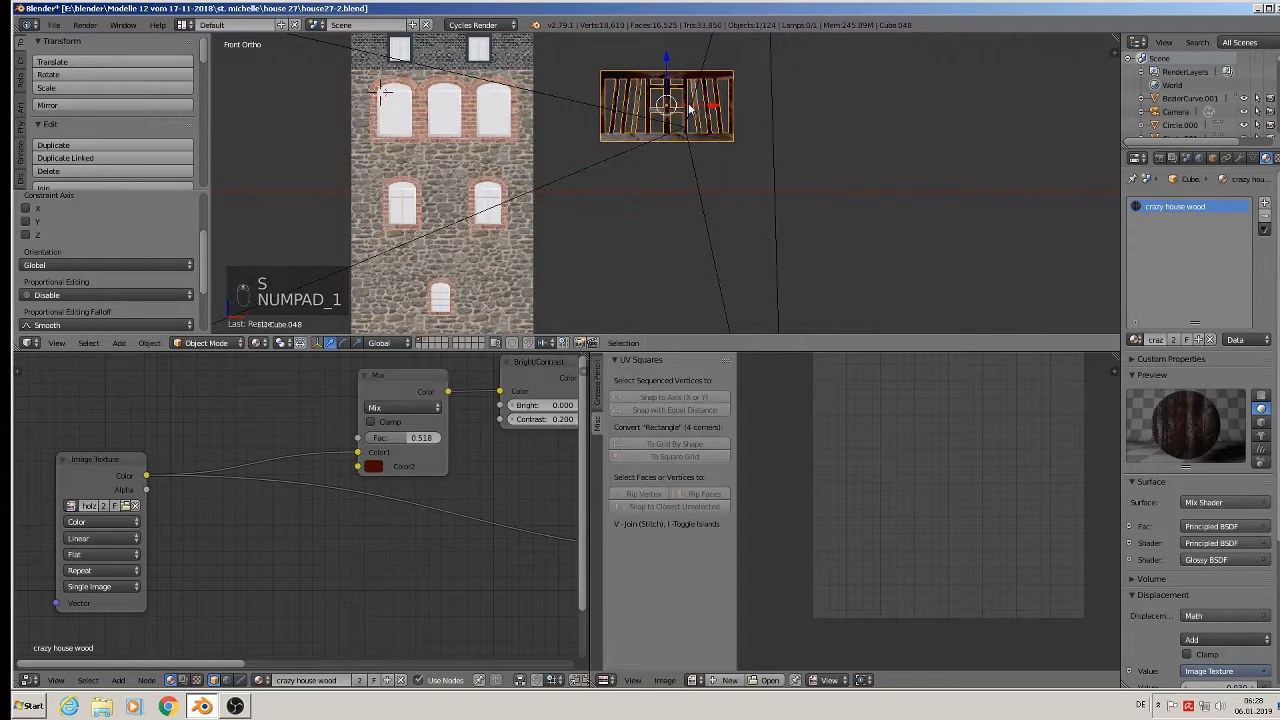
Move the timber frame along the global Y axis until it stands beside the plaster facade with the shuttered windows.
middle_click_drag(601, 136, 670, 257, "shift")
left_click_drag(847, 203, 1020, 122)
middle_click_drag(1020, 122, 780, 164)
middle_click_drag(958, 180, 569, 143, "shift")
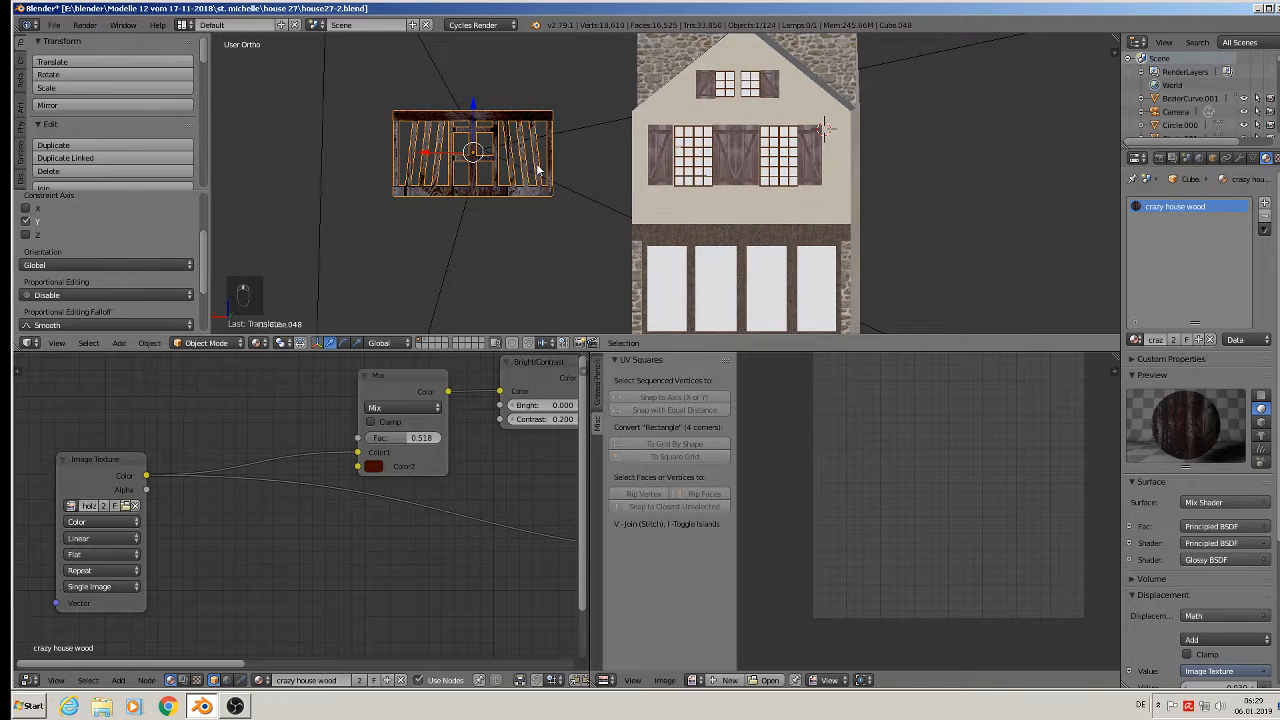
scroll(537, 172, "up", 2)
Duplicate the bottom horizontal beam of the timber frame and separate the copy into its own object.
key("Tab")
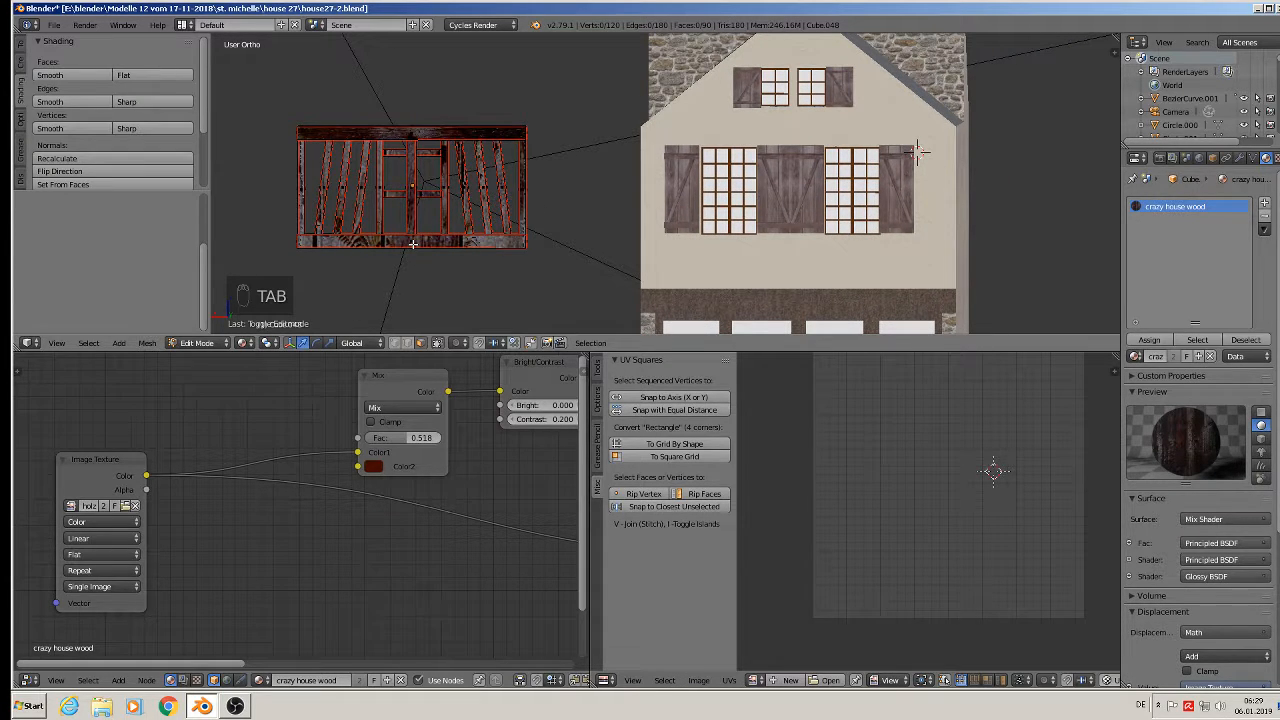
middle_click_drag(919, 150, 943, 110)
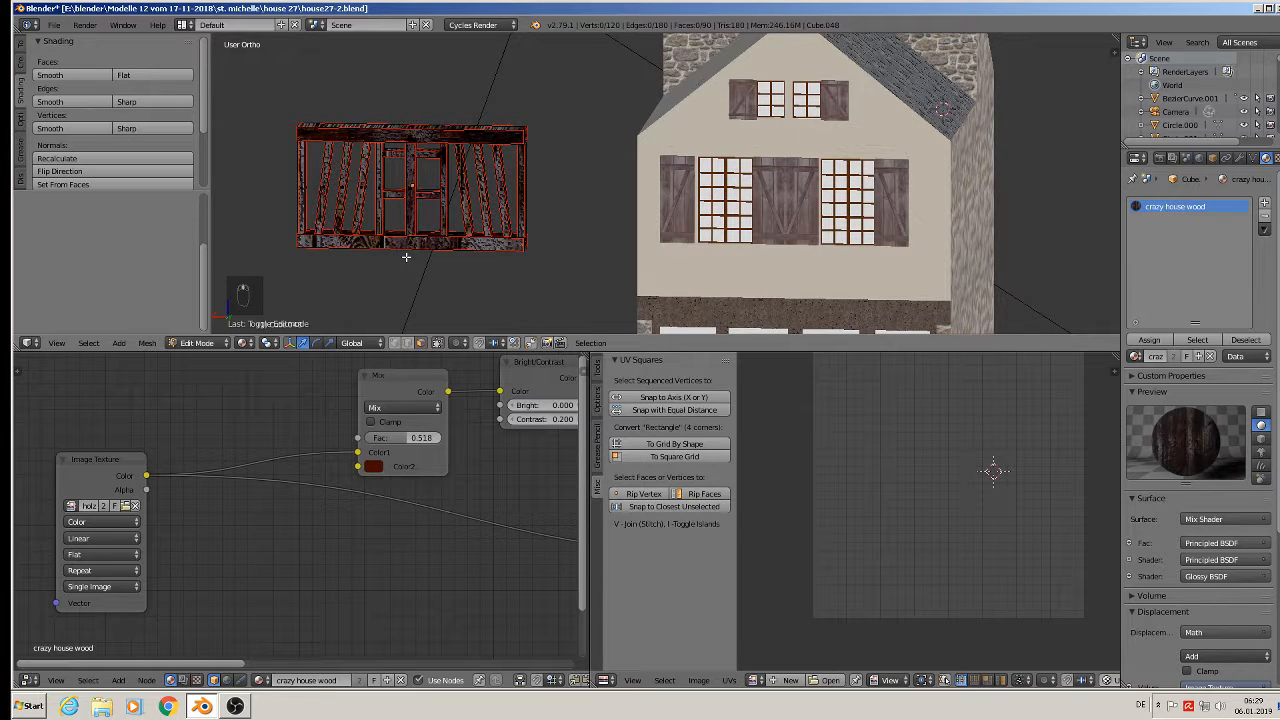
key("l")
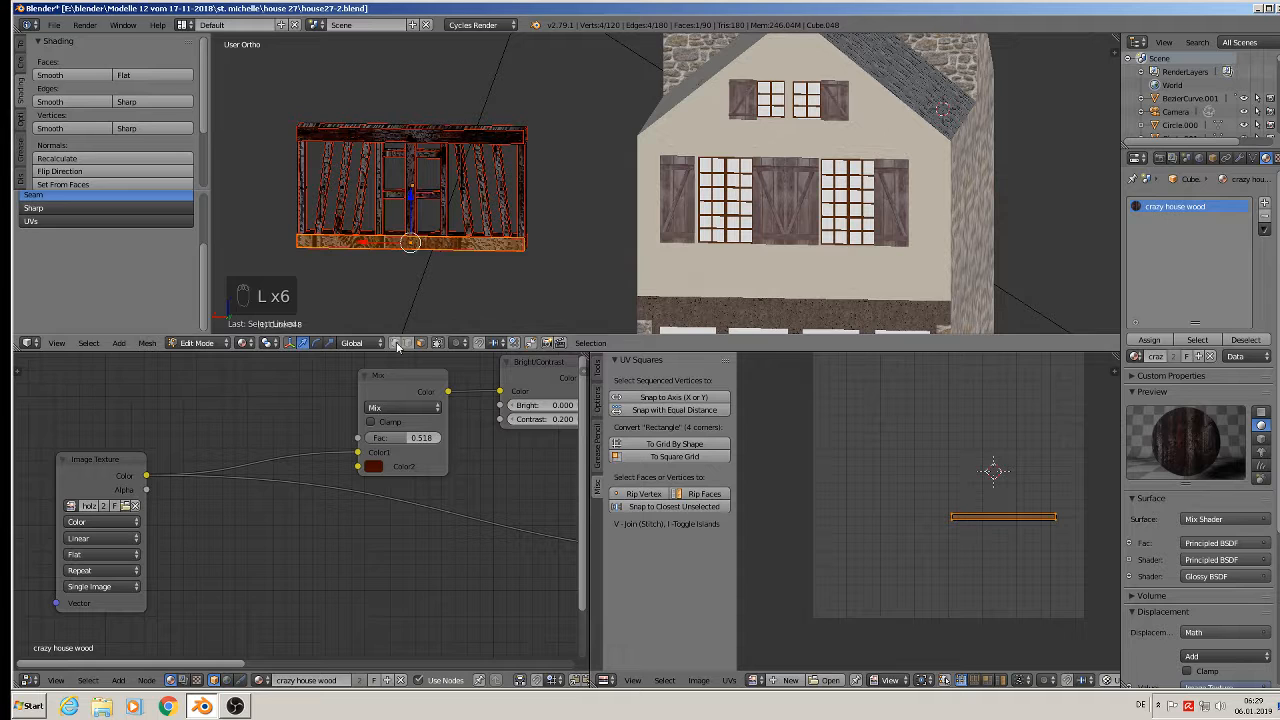
key("l")
middle_click_drag(526, 249, 538, 242)
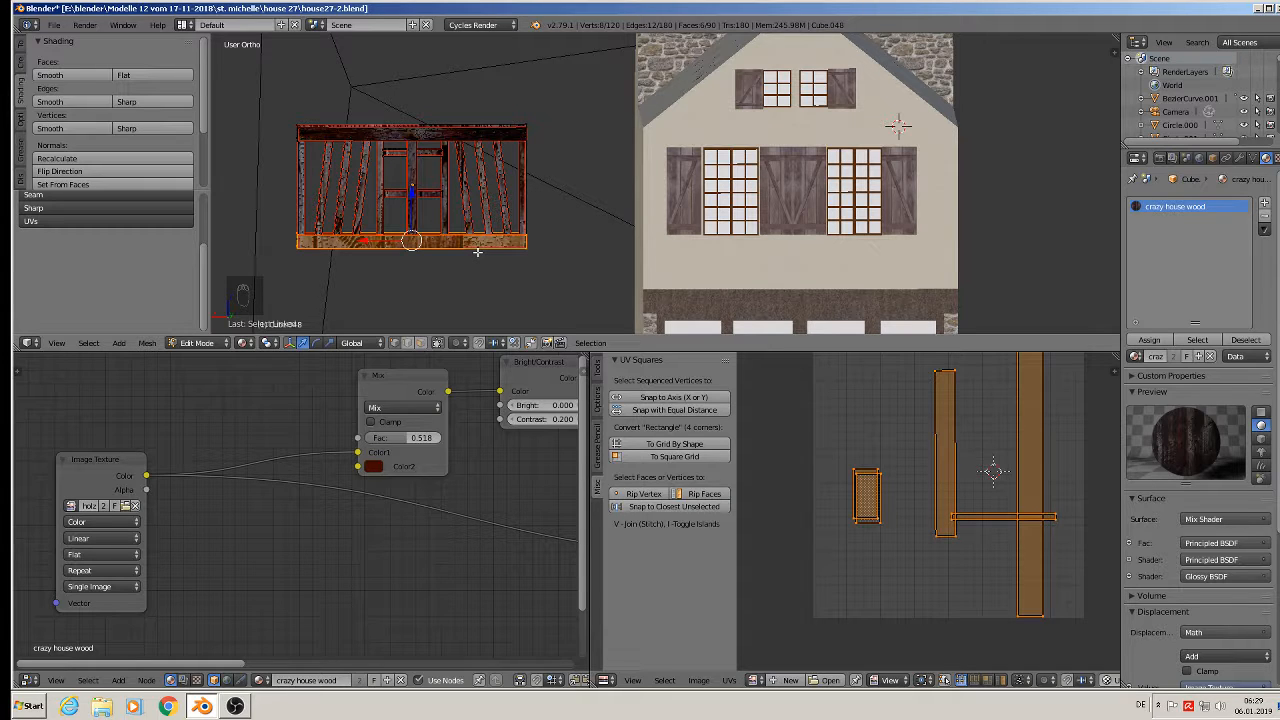
key("shift+d")
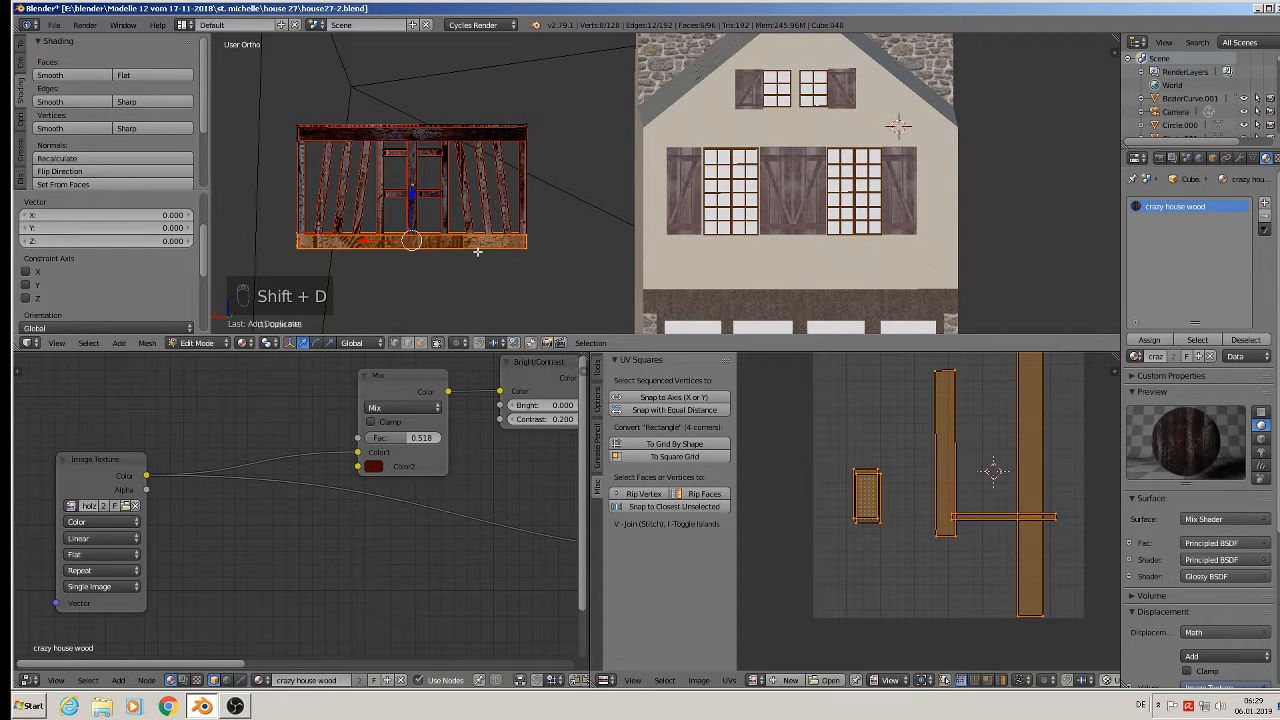
key("p")
left_click(470, 251)
key("Tab")
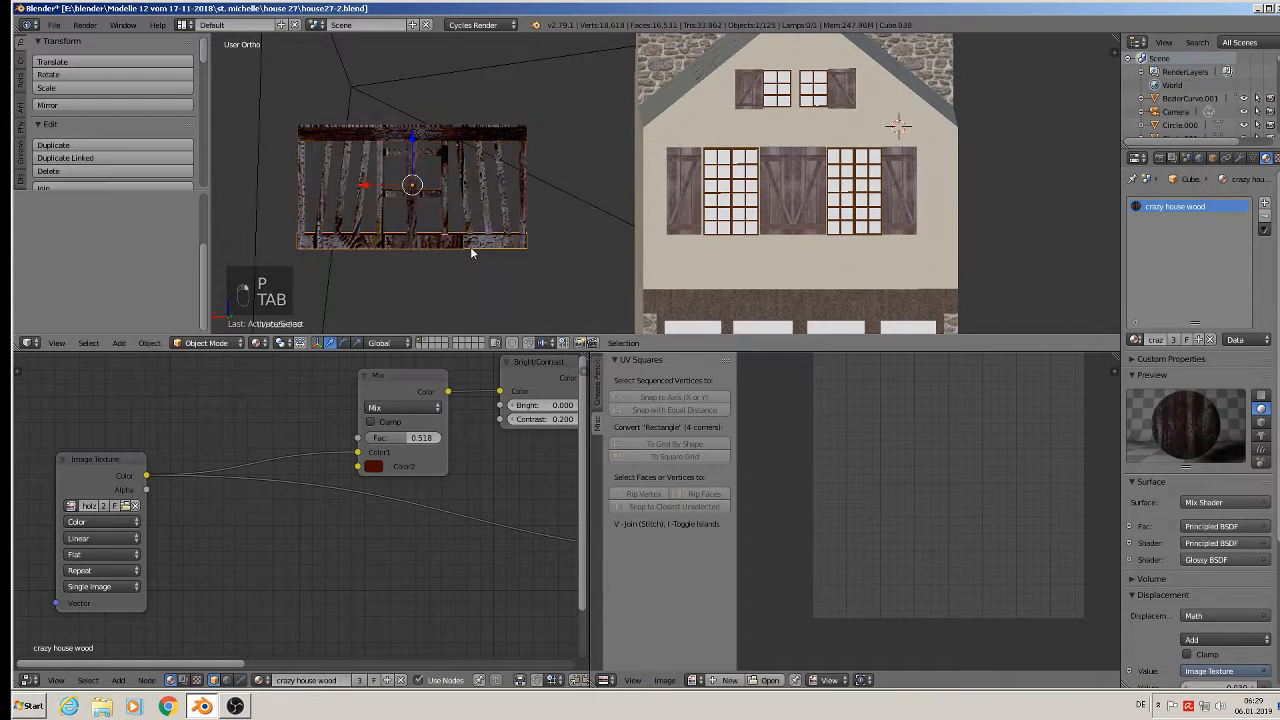
Move the separated beam along the X axis onto the plaster facade and position it vertically just beneath the large shutters.
key("g")
key("x")
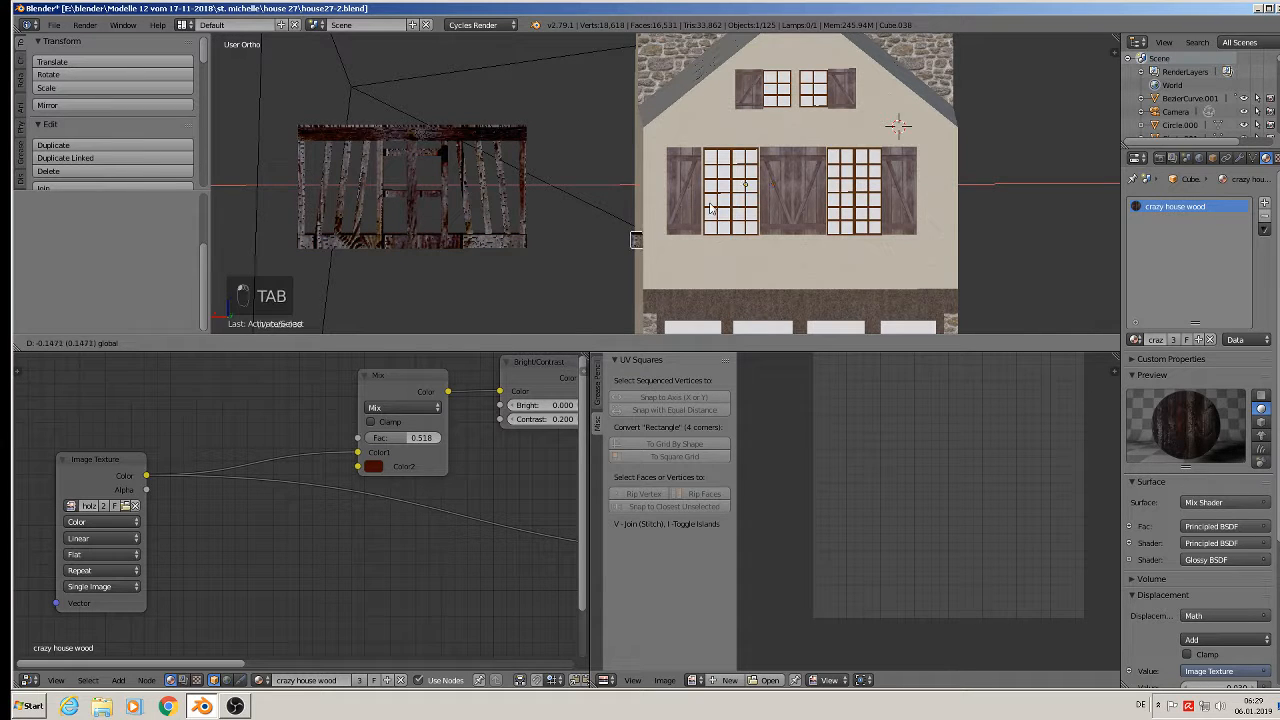
left_click(710, 207)
middle_click_drag(710, 207, 798, 228)
key("g")
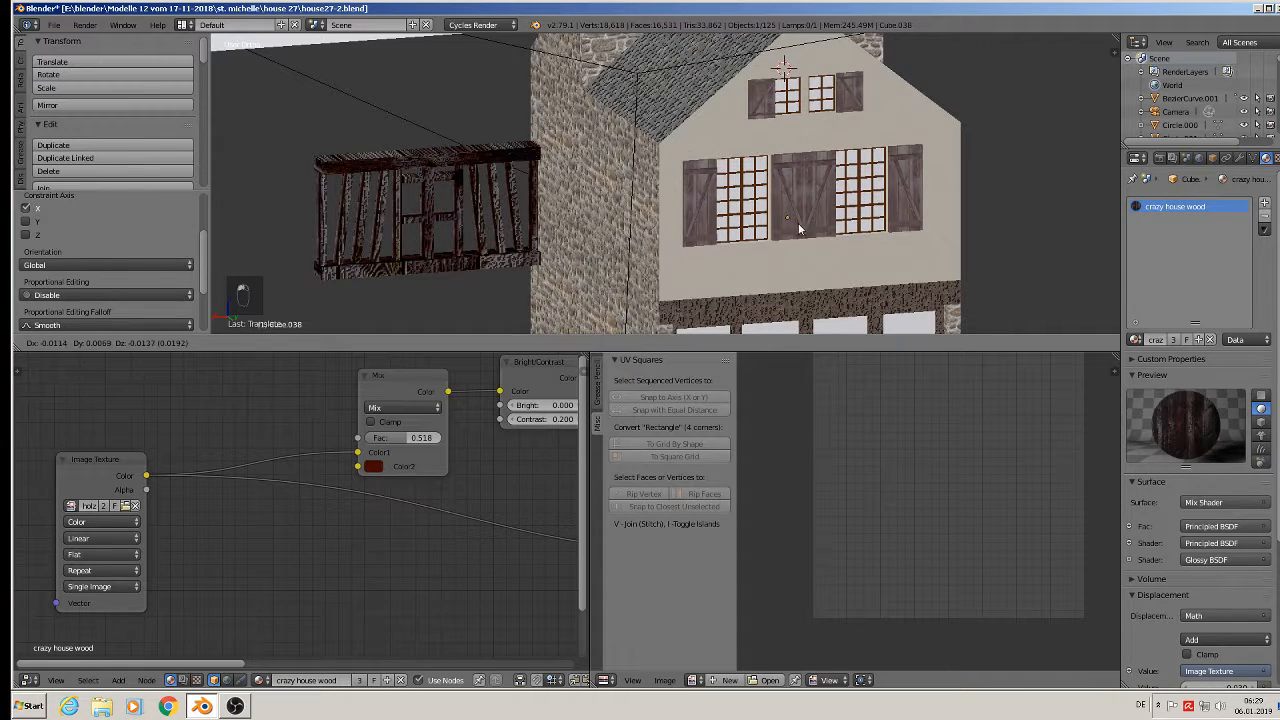
key("x")
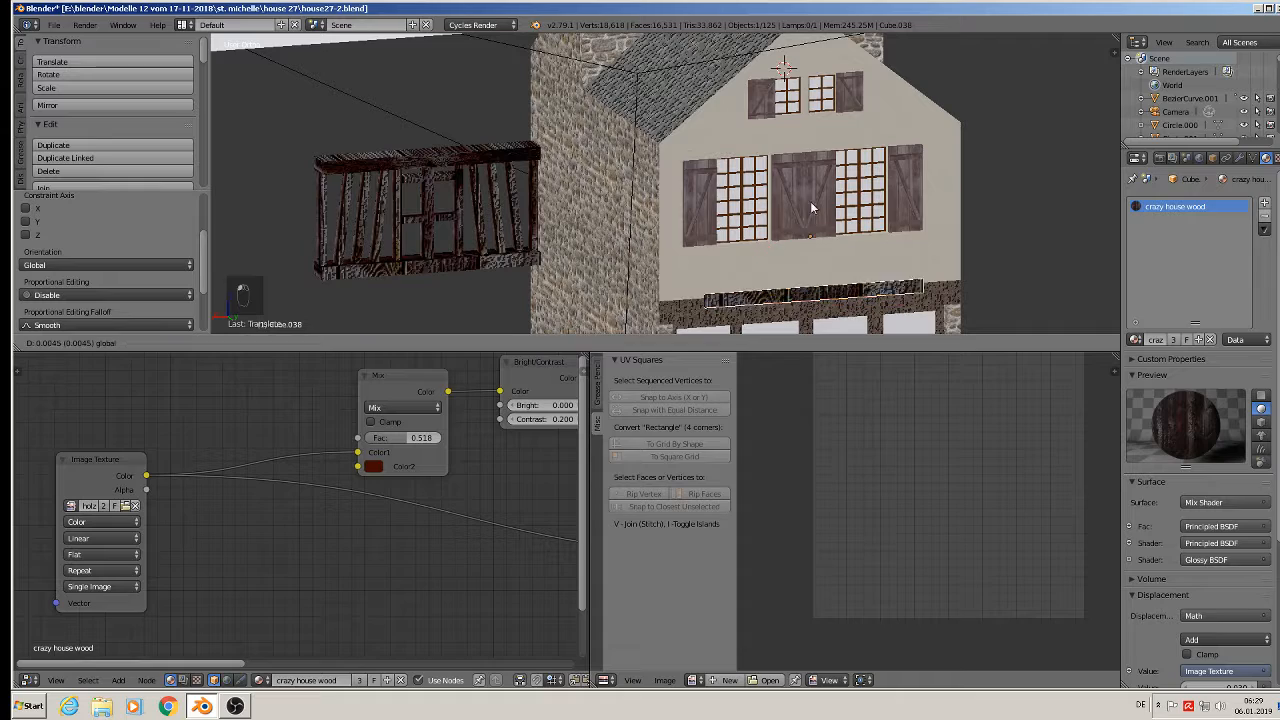
left_click(804, 153)
middle_click_drag(872, 286, 679, 182)
scroll(806, 243, "up", 2)
scroll(806, 243, "up", 1)
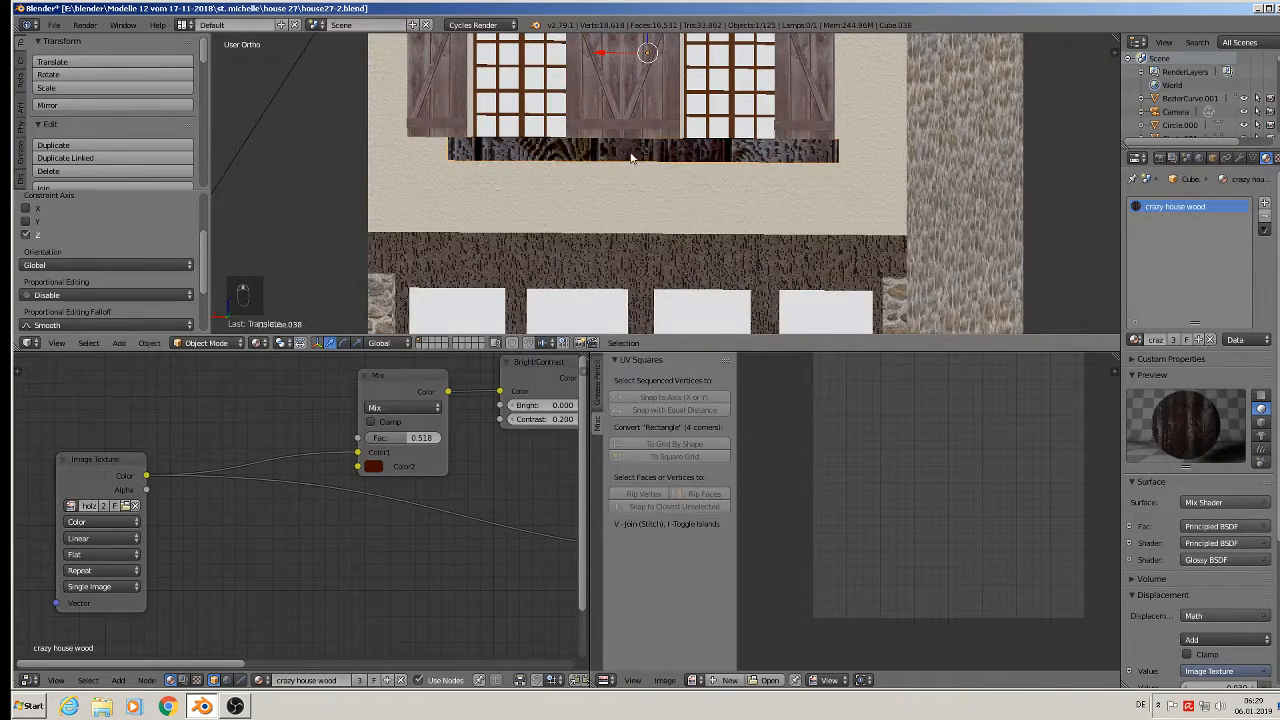
Select the beam's entire mesh in Edit Mode to display all its UV islands.
key("Tab")
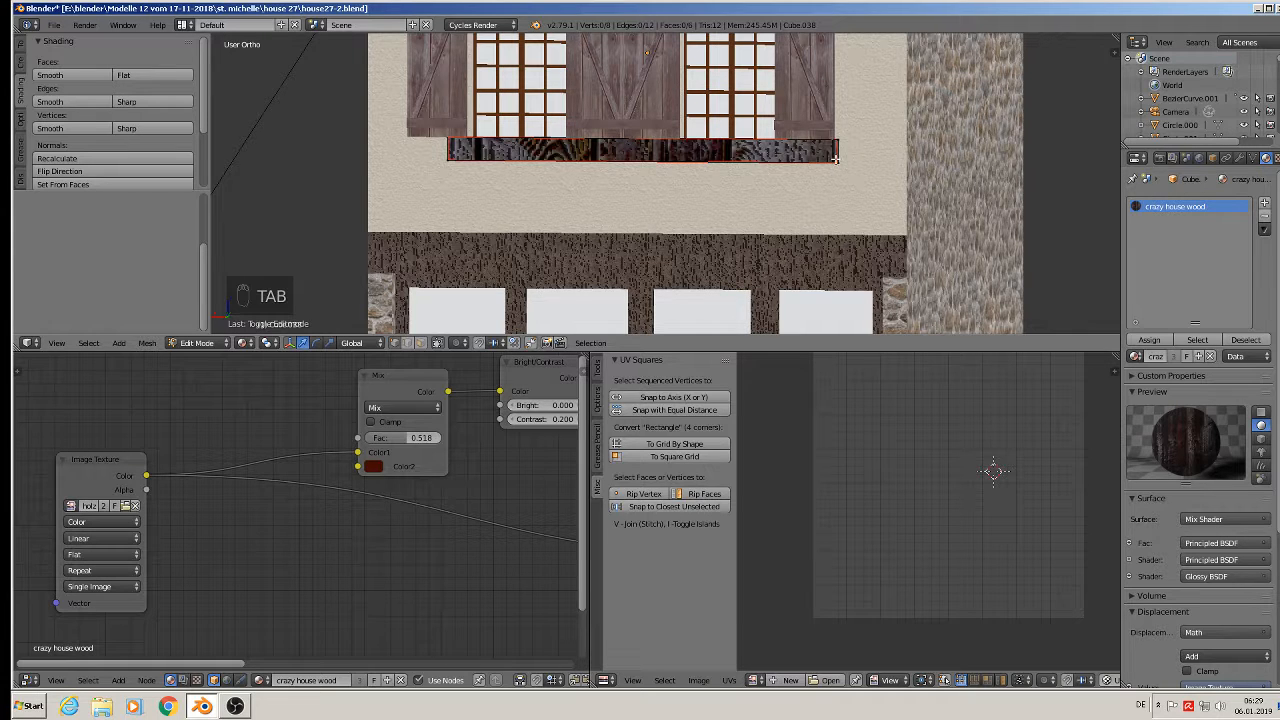
key("s")
key("a")
key("a")
key("a")
key("a")
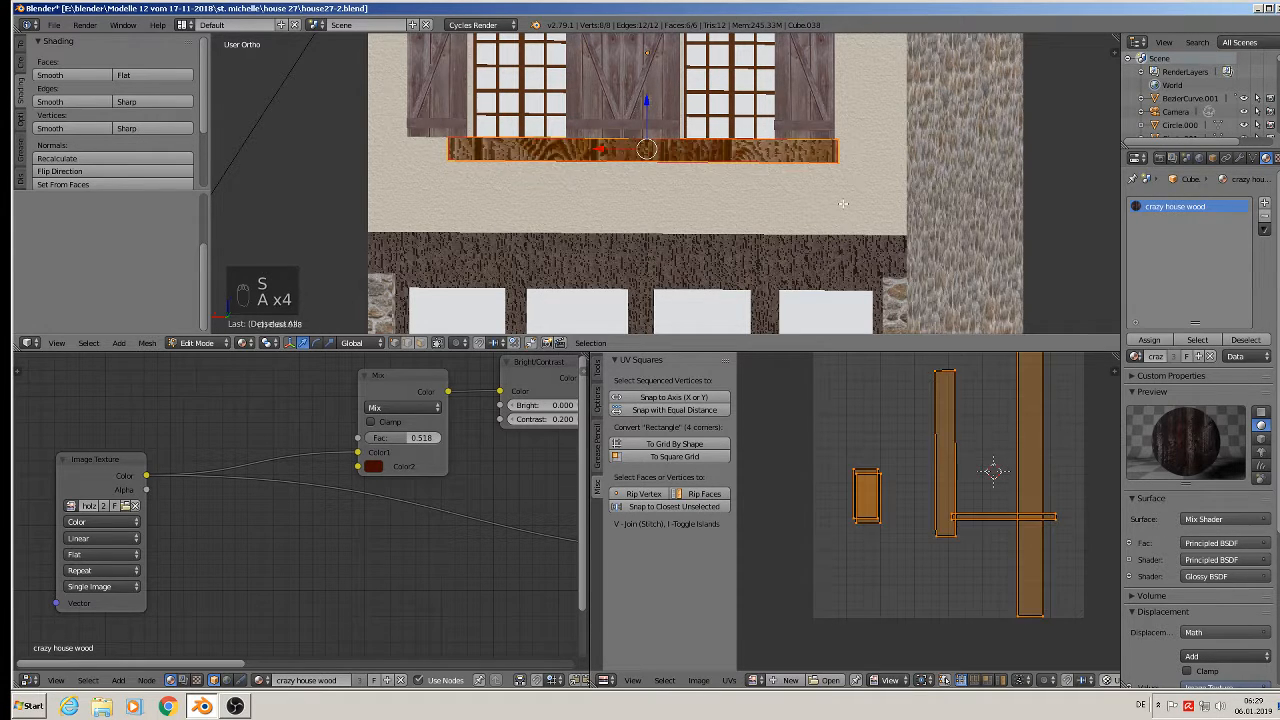
key("r")
left_click(920, 561)
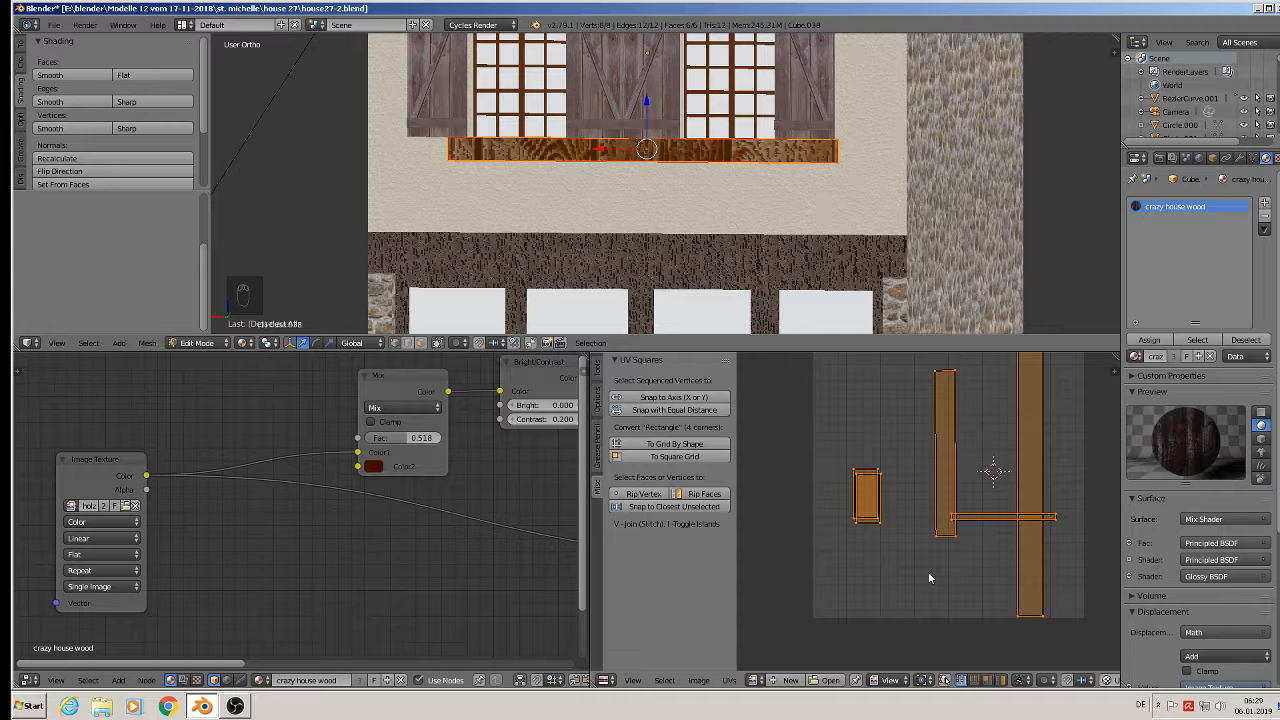
key("r")
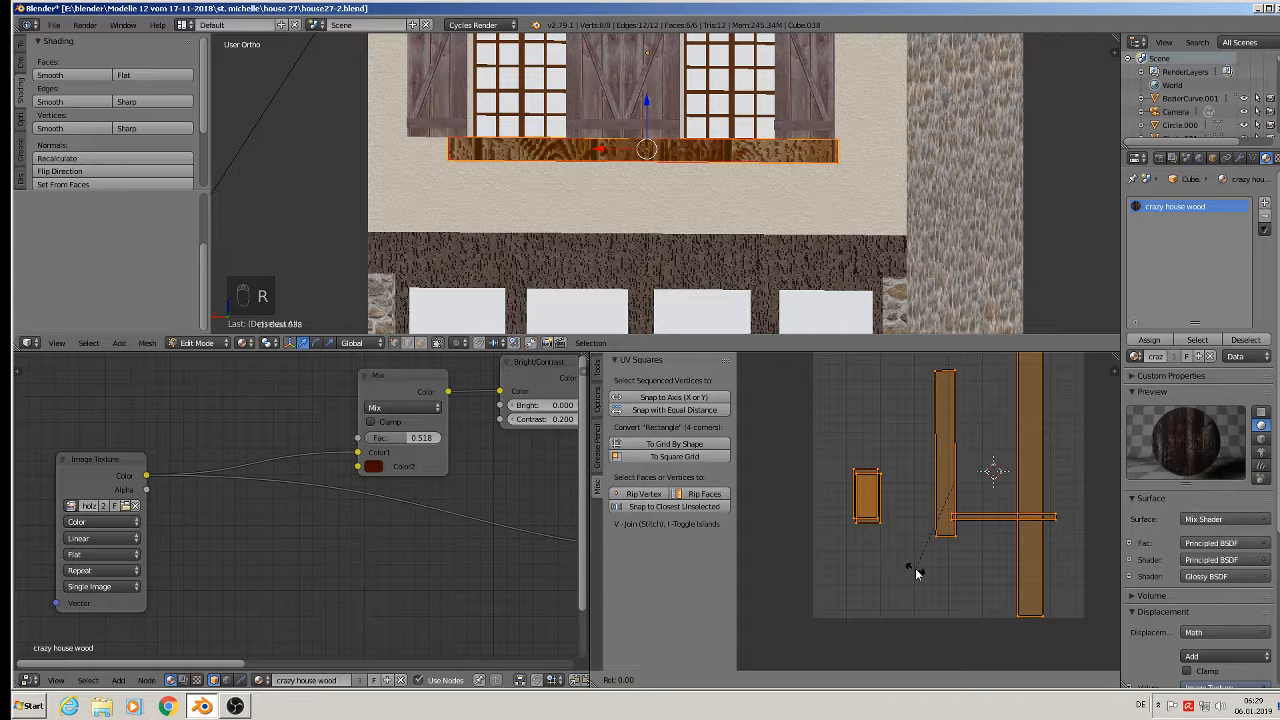
left_click(912, 578)
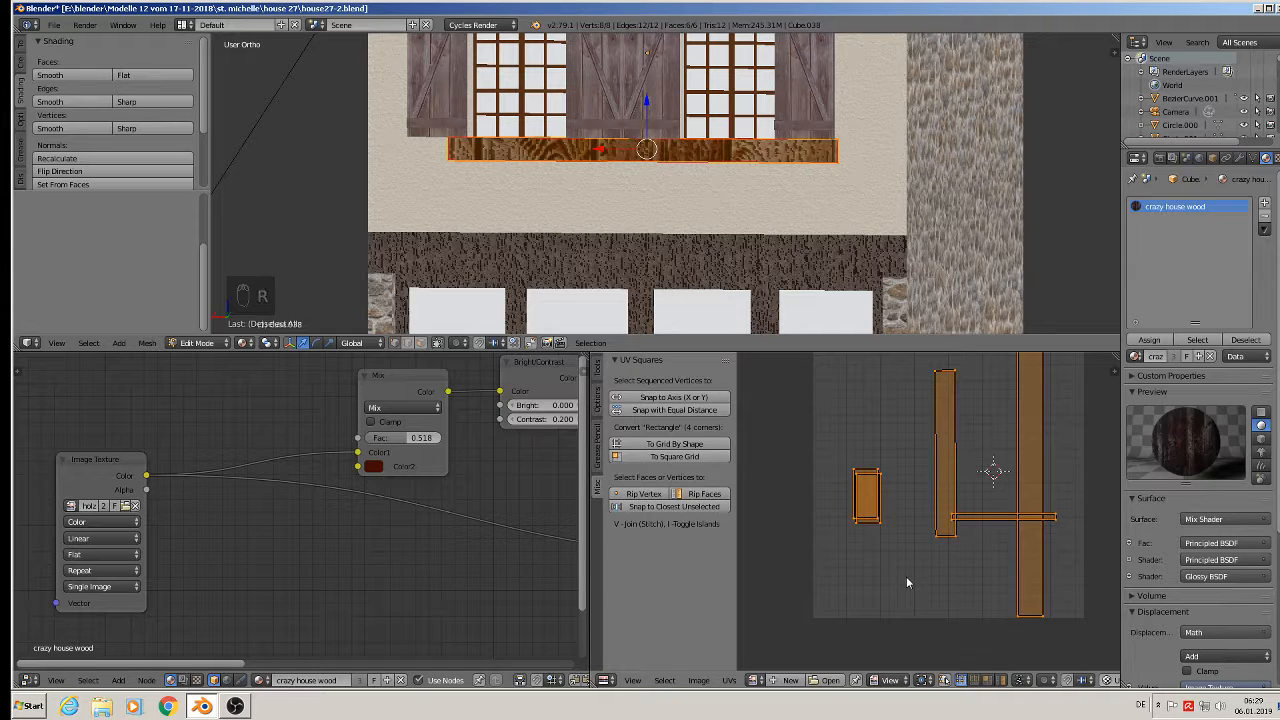
key("a")
key("a")
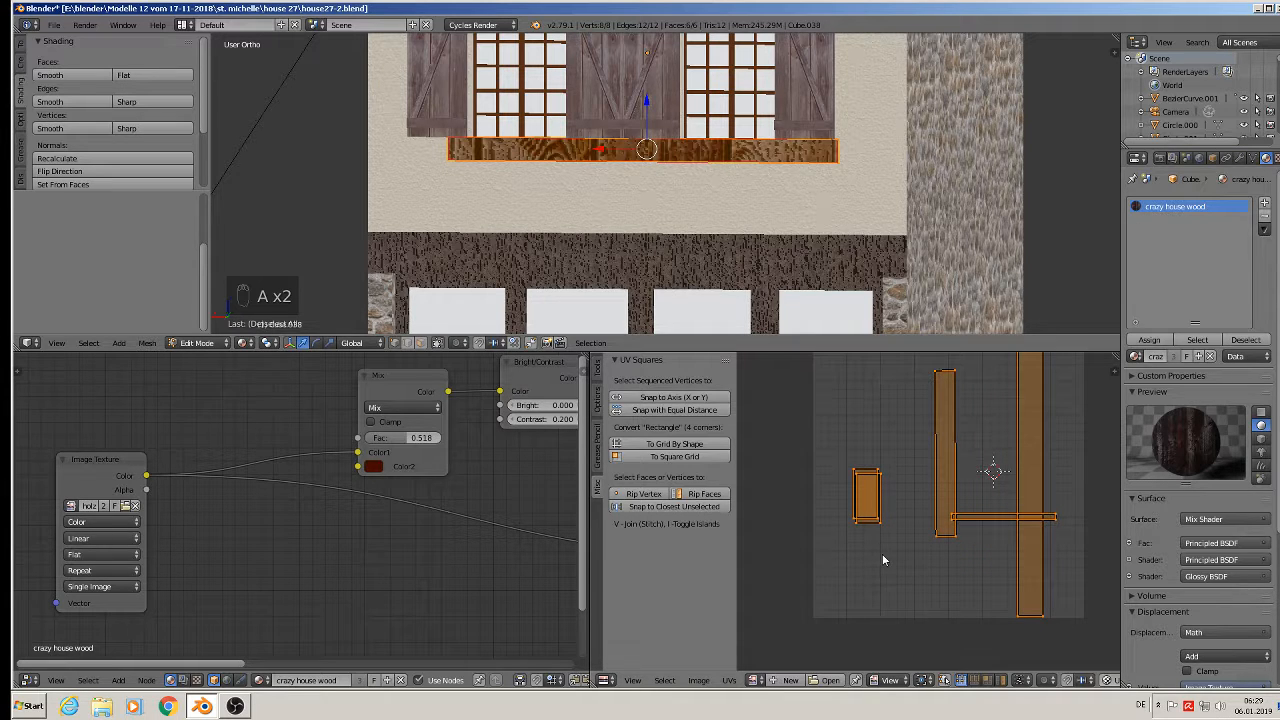
Rotate all of the beam's UV islands about 90 degrees so the wood grain runs lengthwise.
key("r")
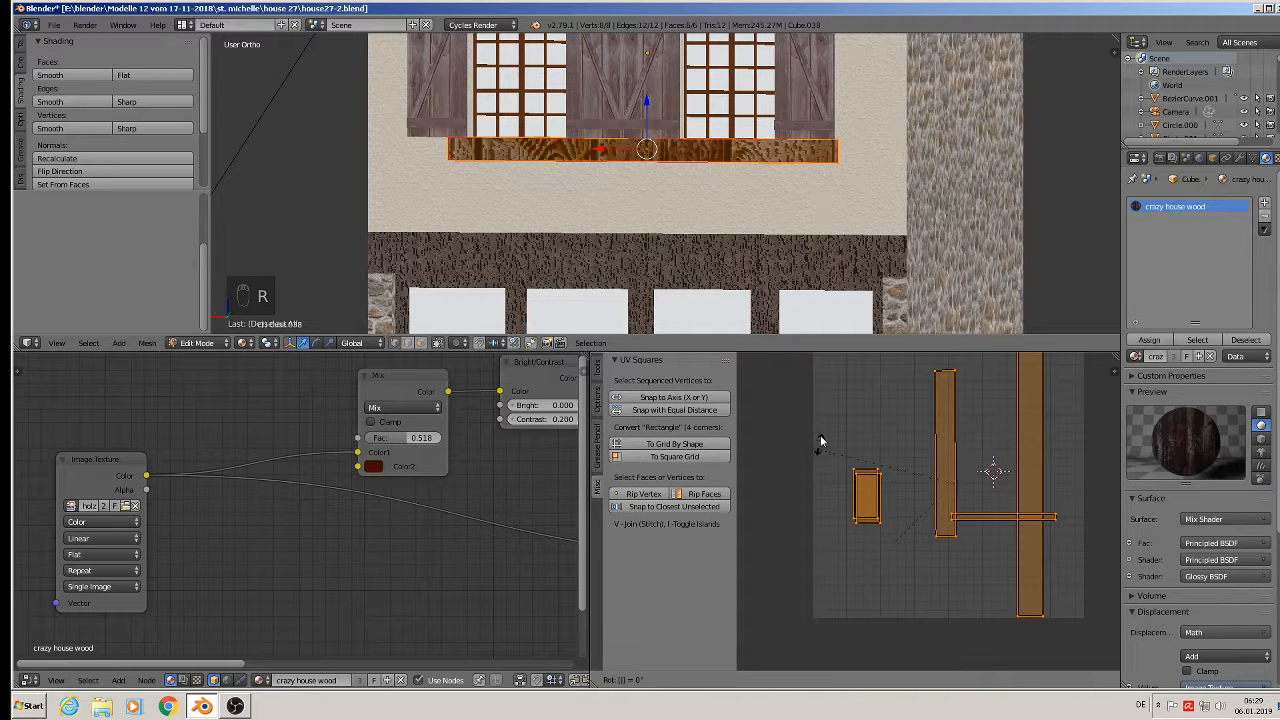
key("r")
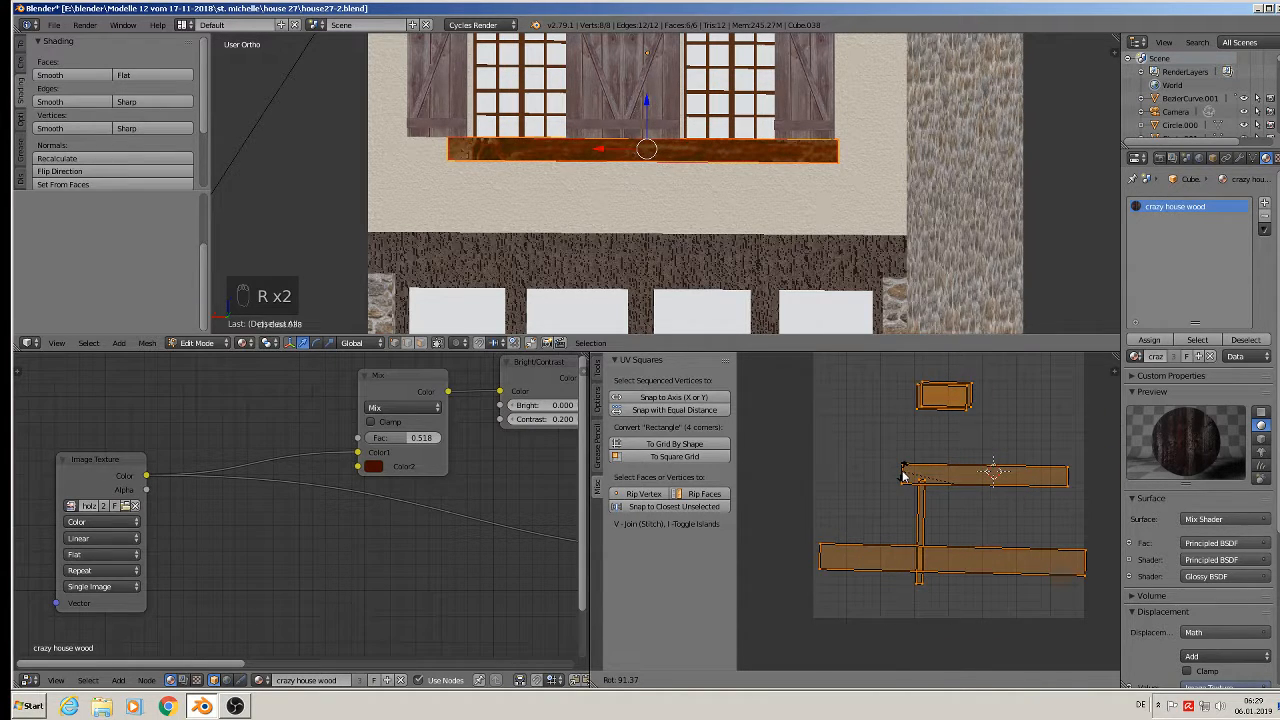
left_click(903, 477)
Scale the beam's UV islands up about five times and return to Object Mode.
key("s")
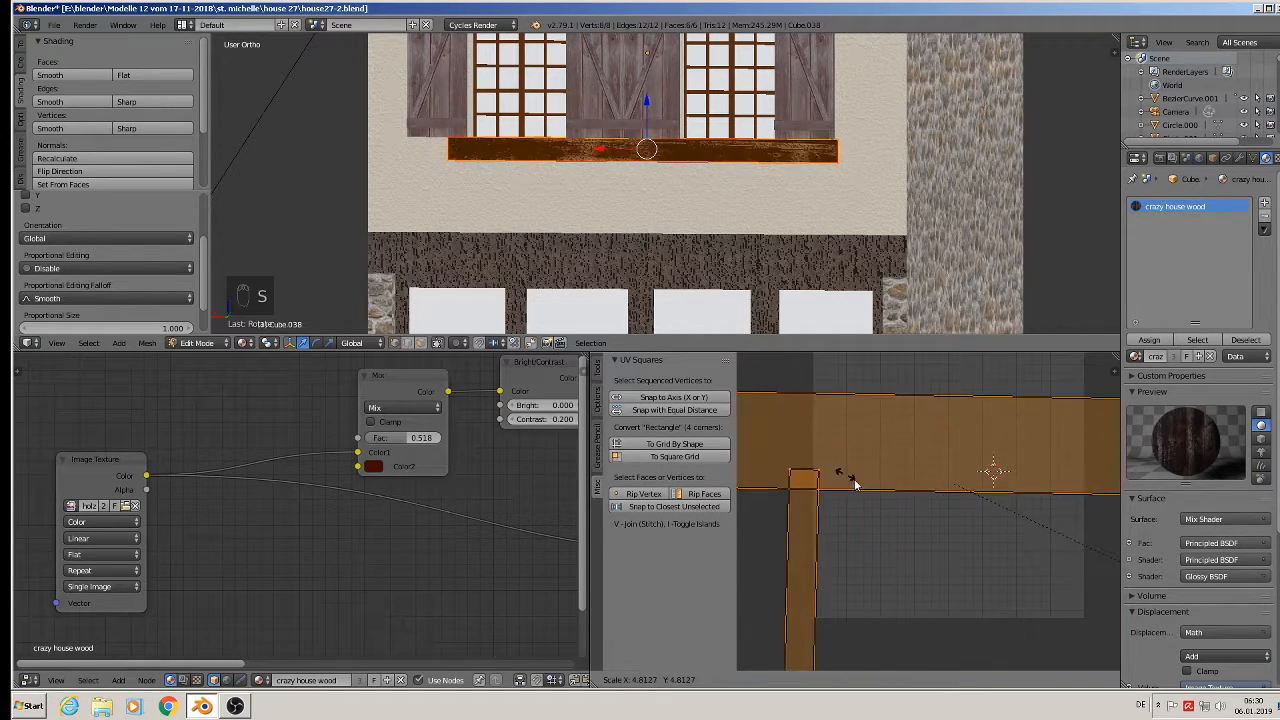
left_click(971, 567)
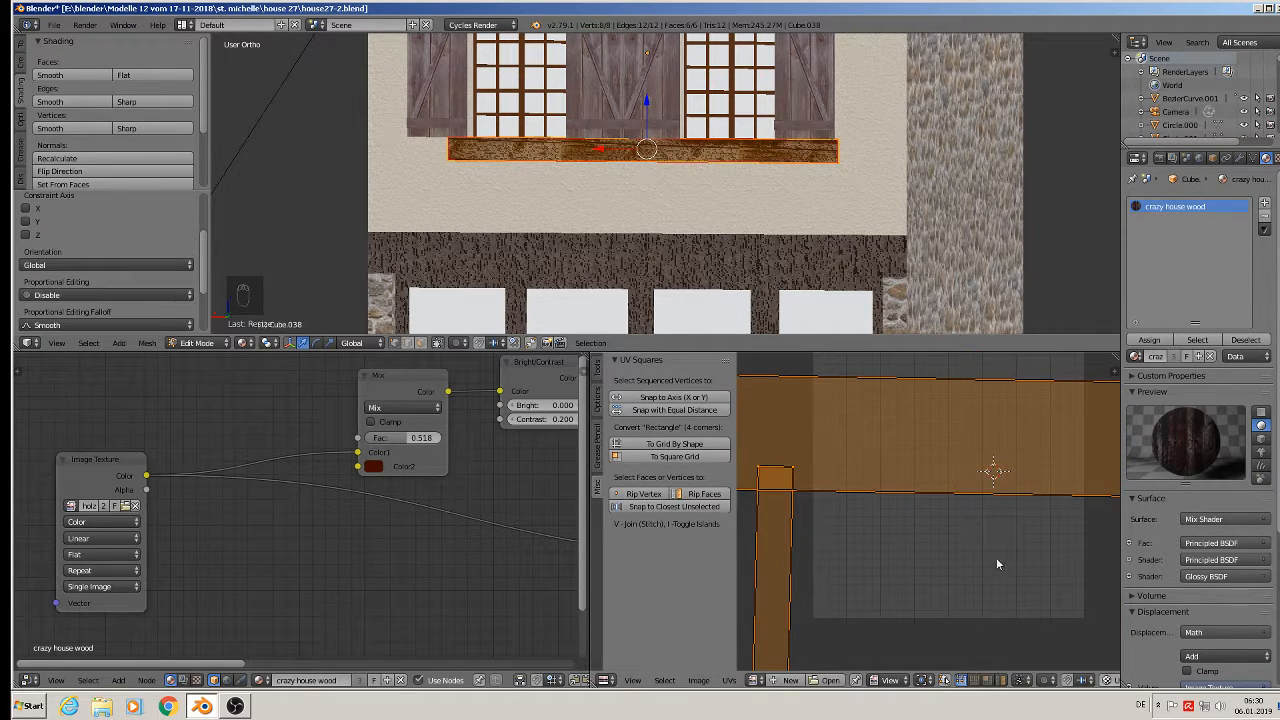
key("s")
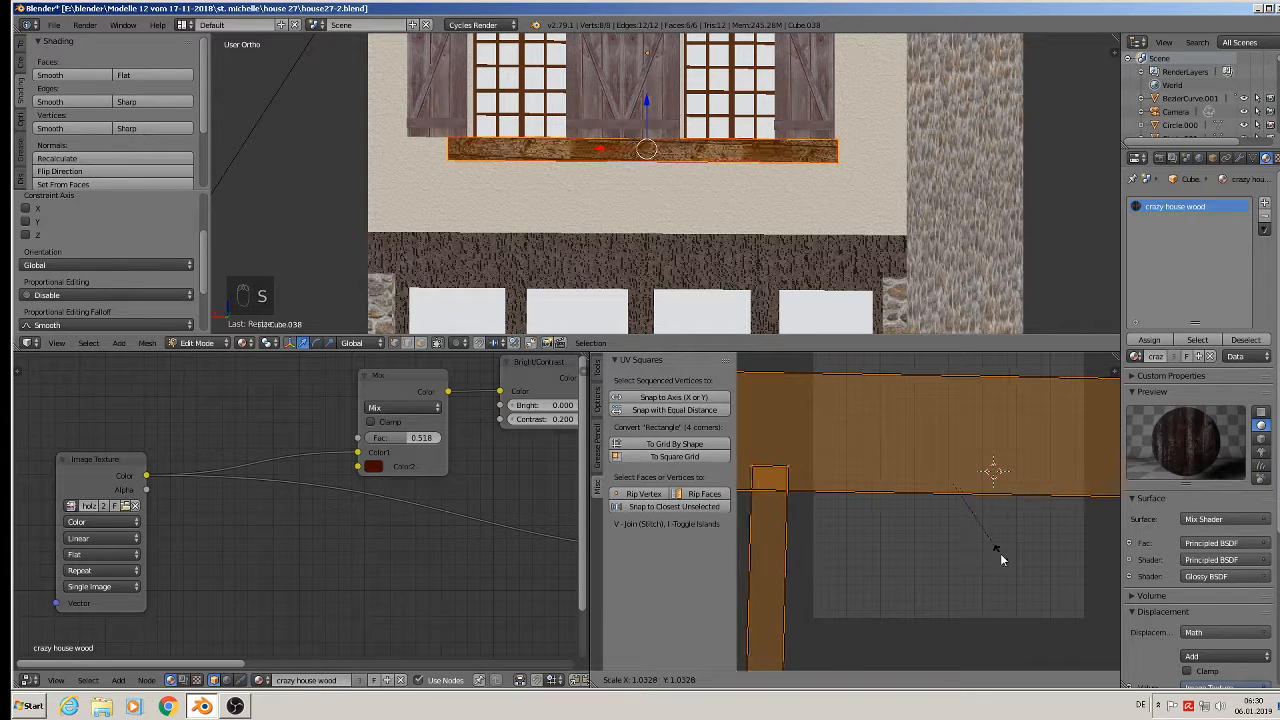
left_click(1001, 555)
key("Tab")
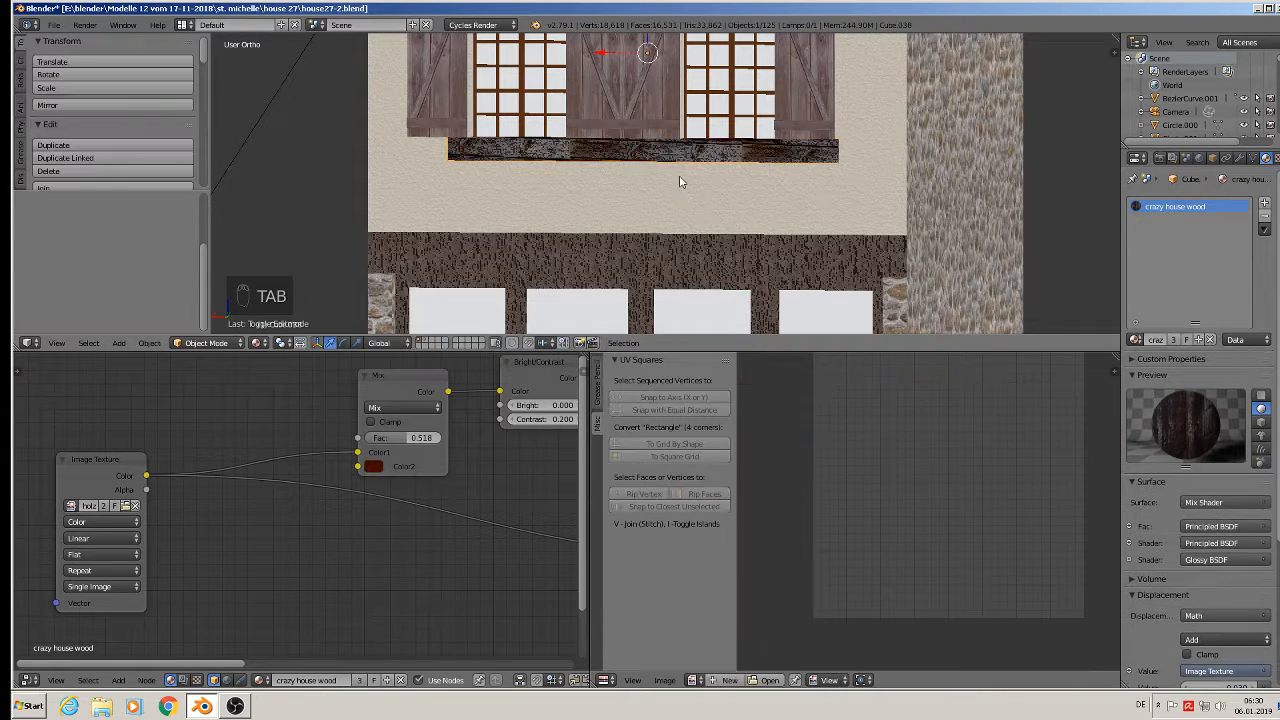
key("Tab")
key("Tab")
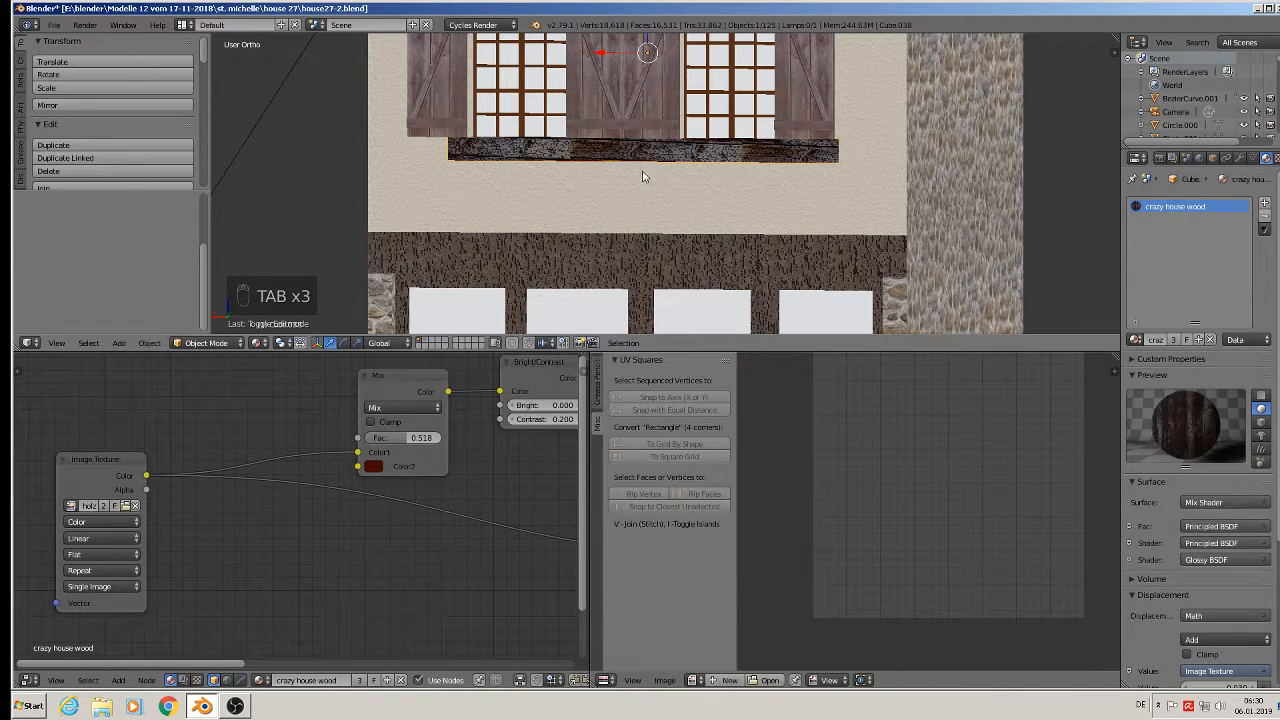
Set the beam's origin to its geometry and stretch it along the X axis about 1.4 times to span the facade.
middle_click_drag(643, 177, 563, 327, "shift")
scroll(60, 128, "down", 5)
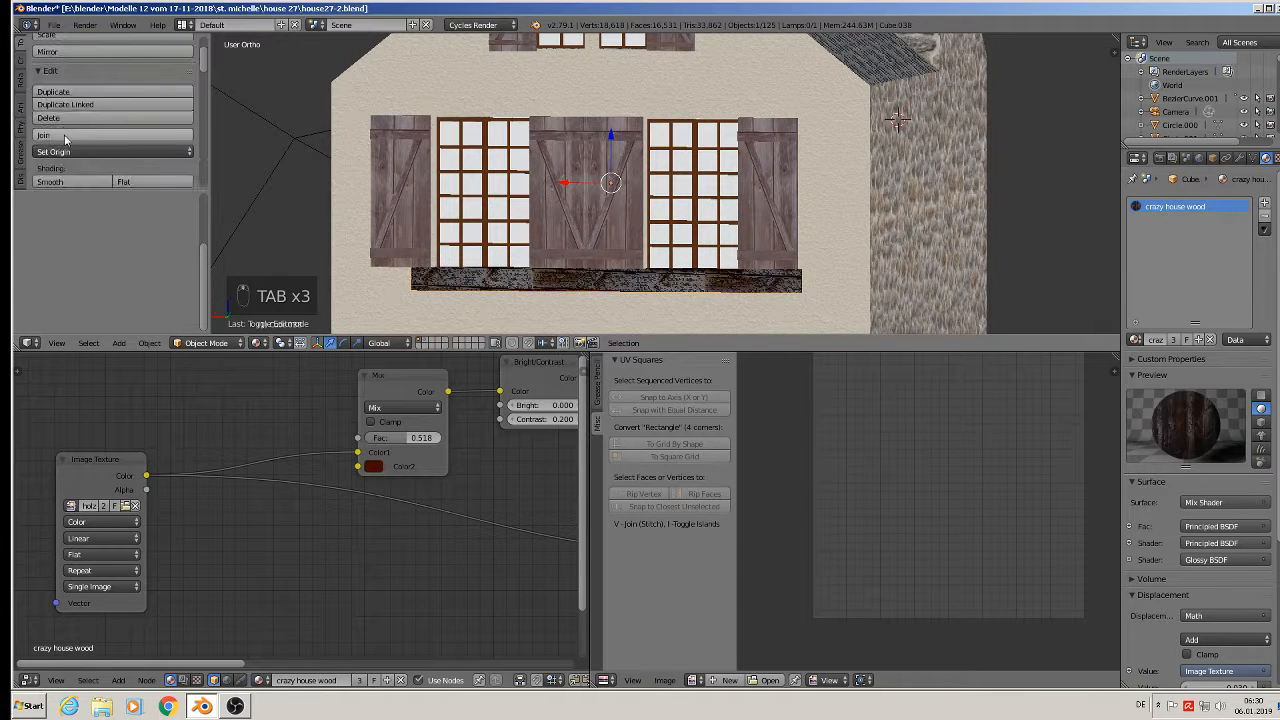
left_click(70, 98)
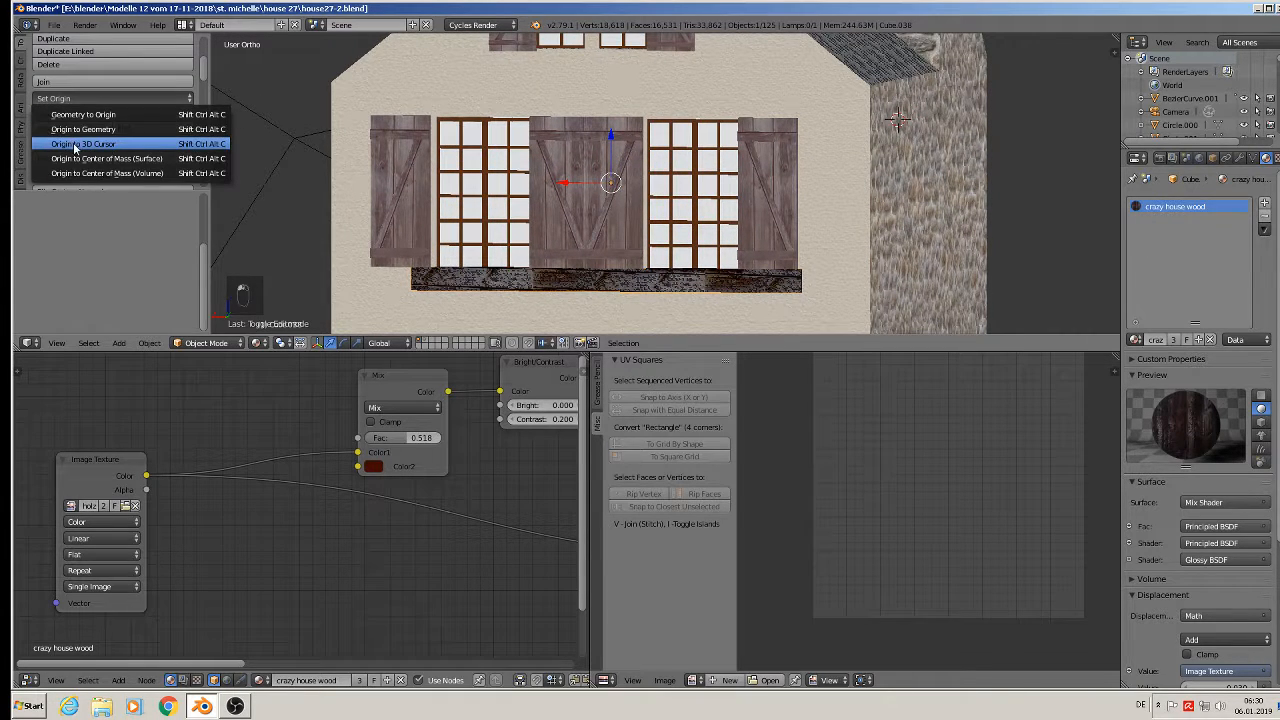
left_click(80, 130)
key("s")
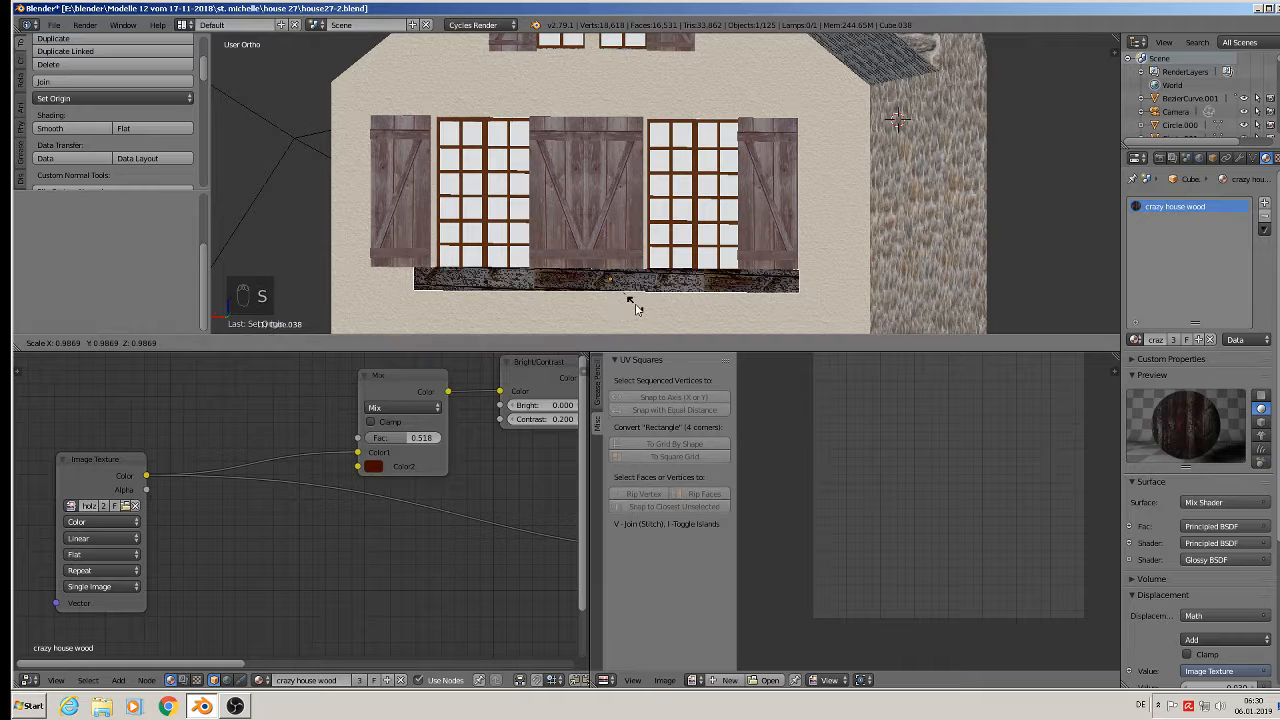
key("x")
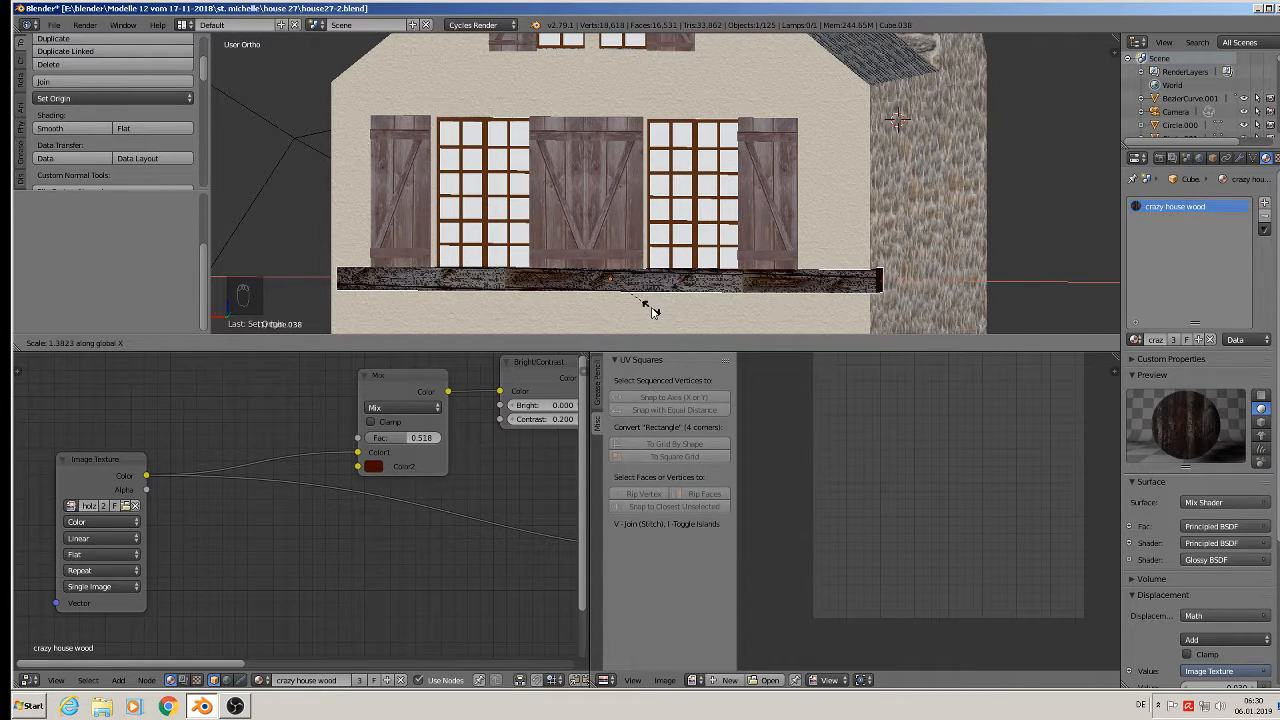
left_click(652, 311)
Shift the beam slightly along the X axis so it overhangs both edges of the plaster facade evenly.
middle_click_drag(660, 300, 684, 276)
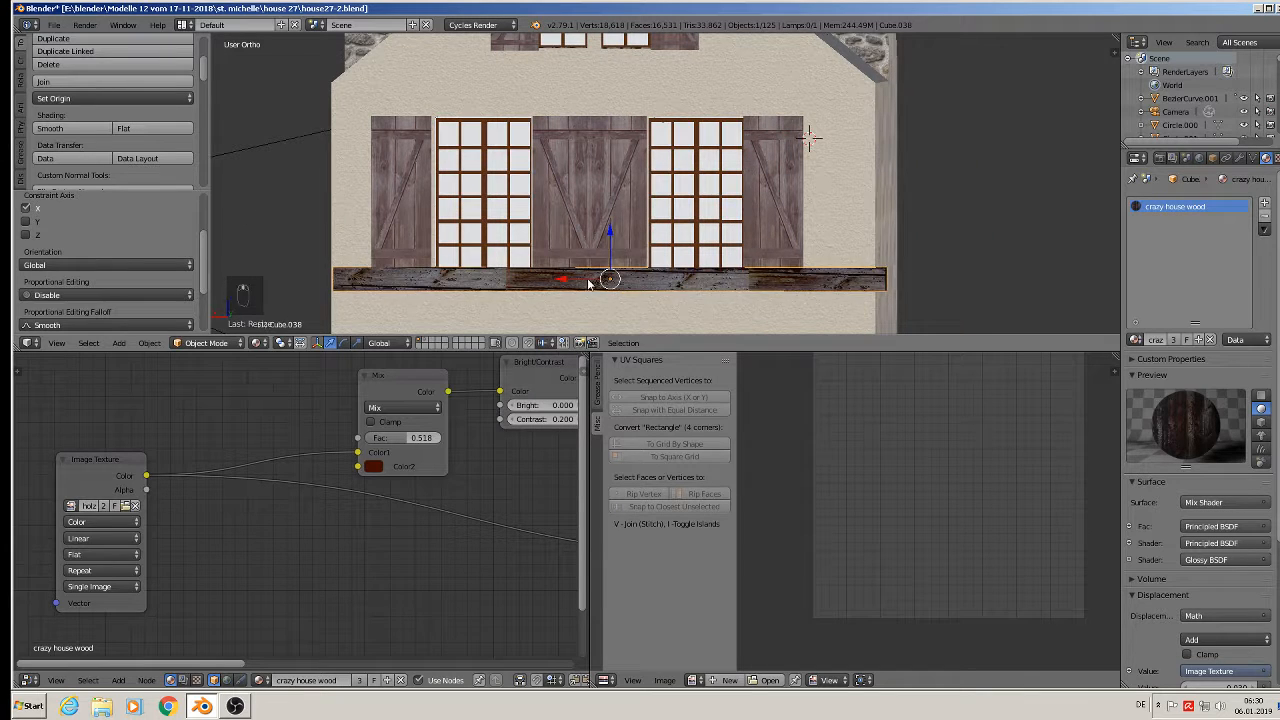
key("g")
key("x")
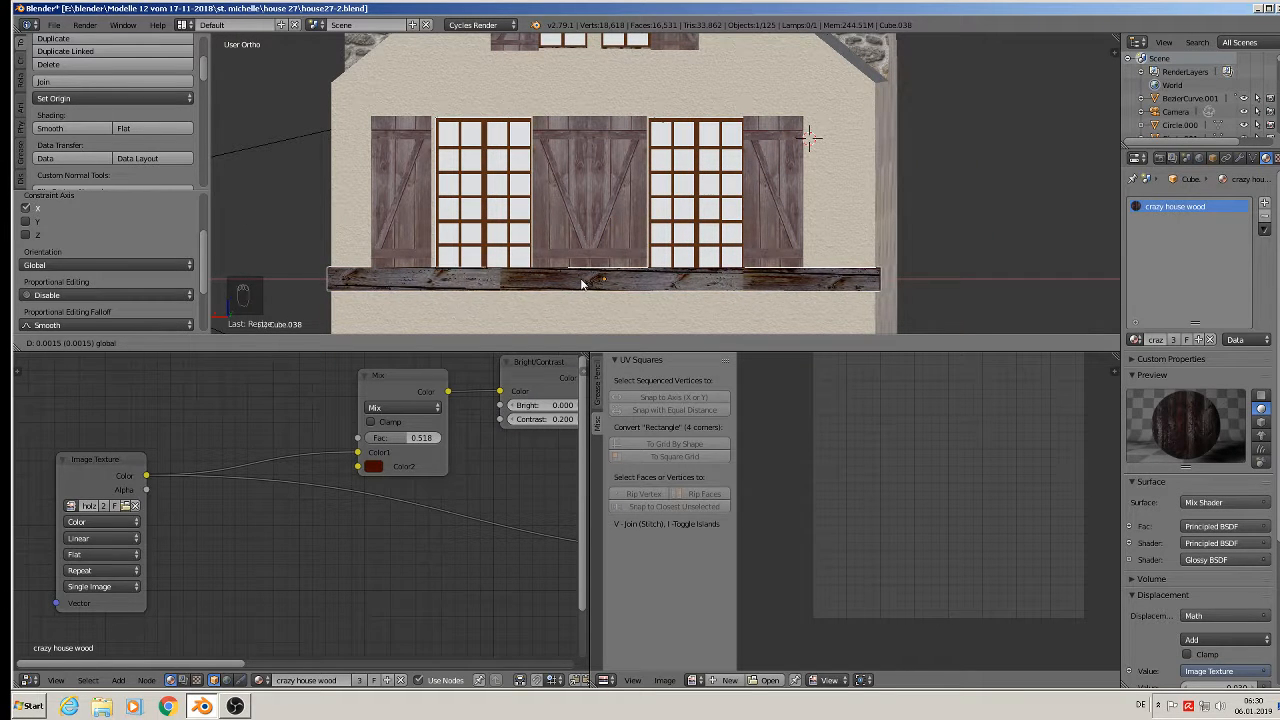
left_click(583, 285)
middle_click_drag(656, 291, 661, 196, "shift")
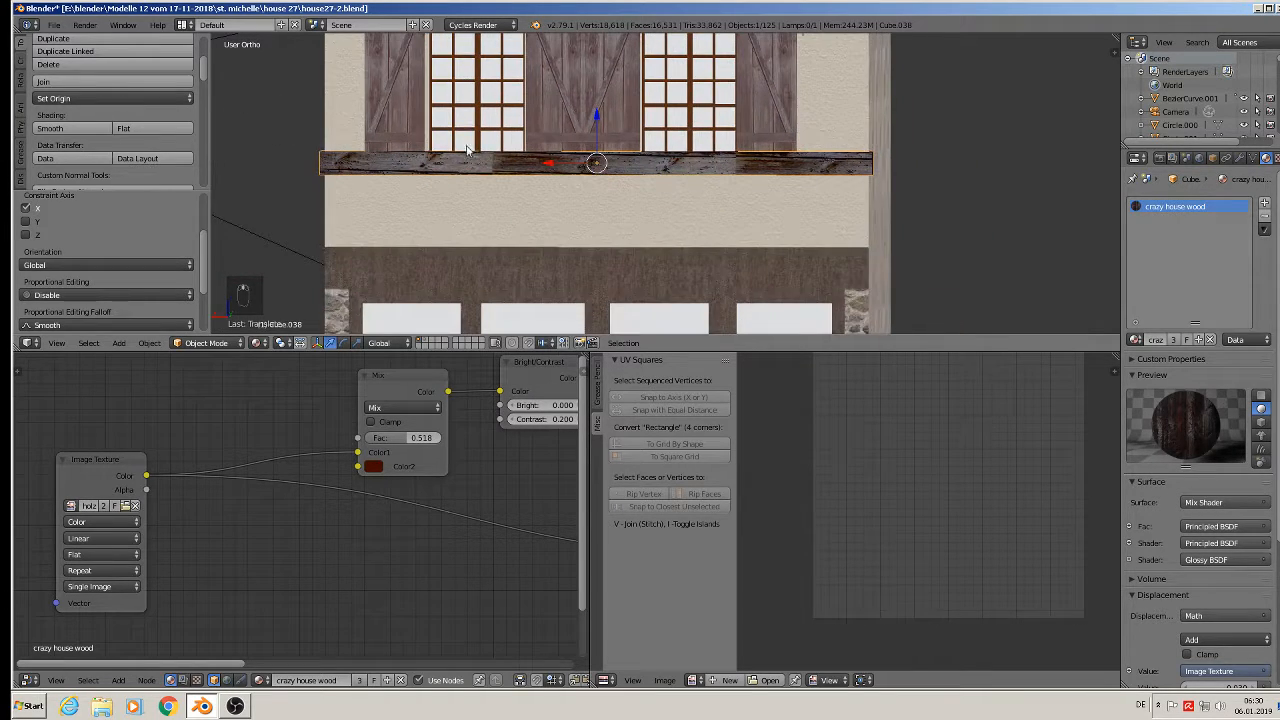
key("Tab")
key("s")
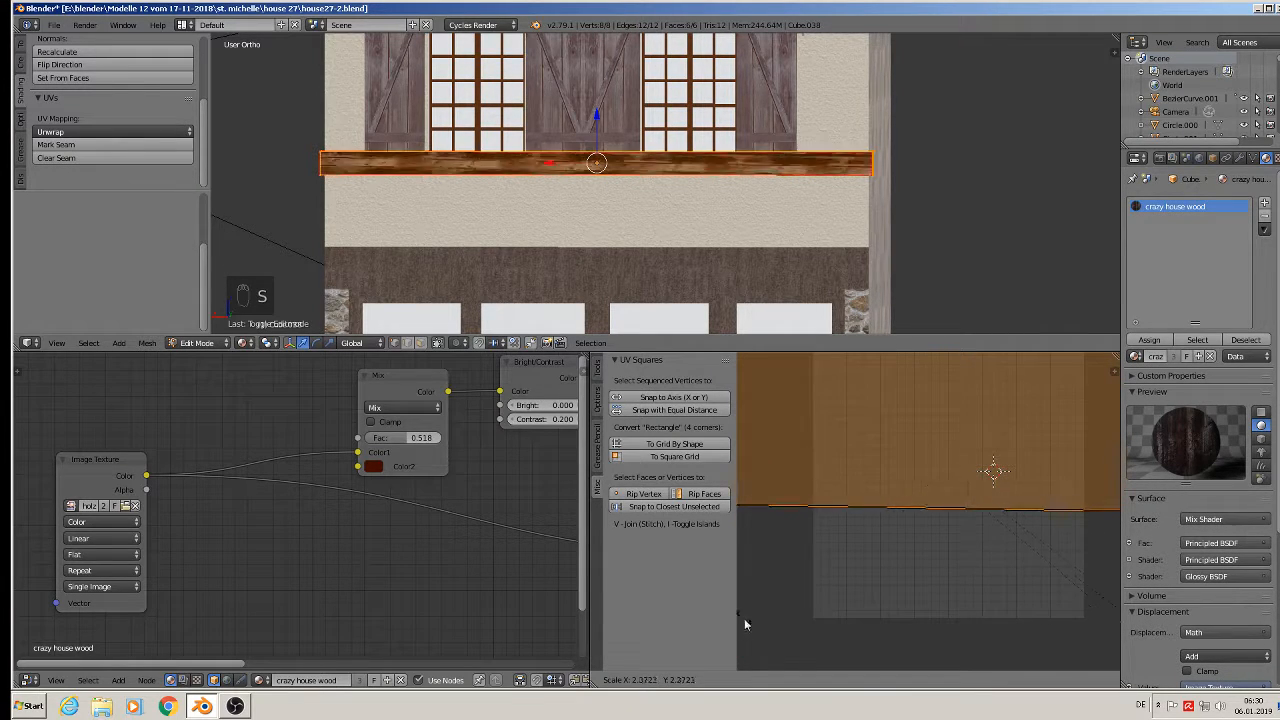
right_click(795, 600)
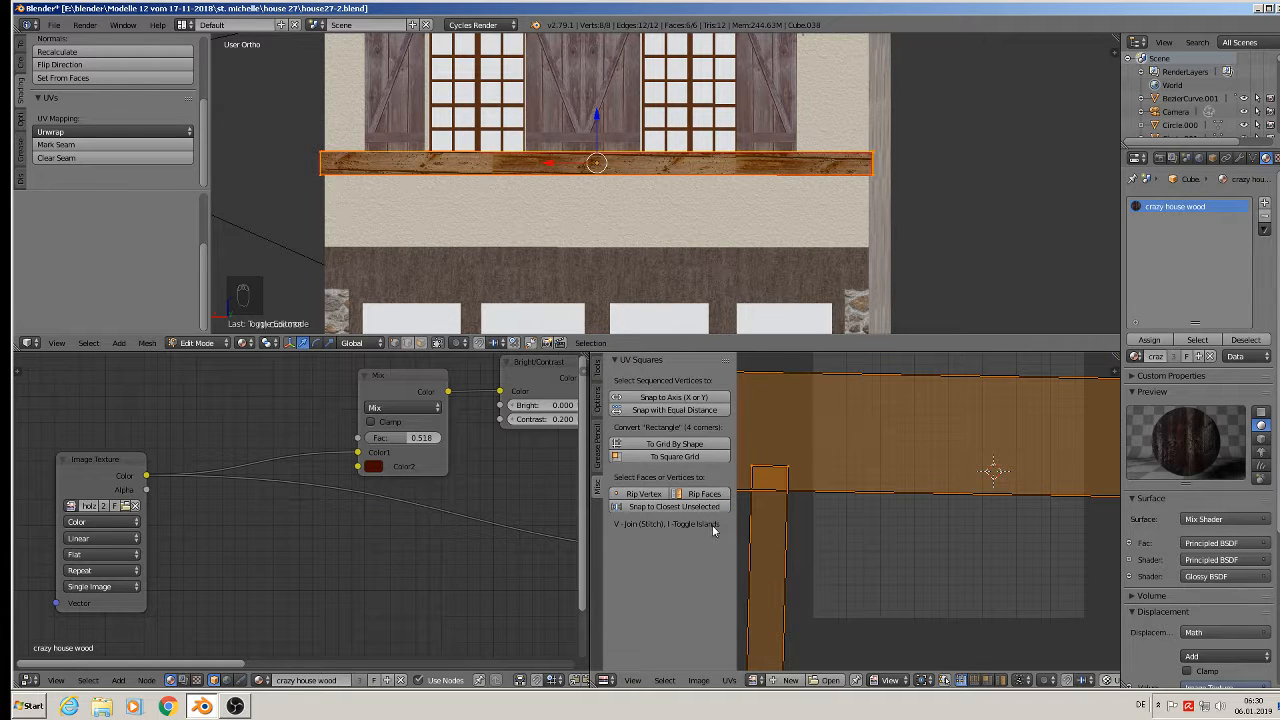
Hide the UV editor's tool shelf and display the image holz Bretter viele grau.jpg behind the beam's UVs.
key("t")
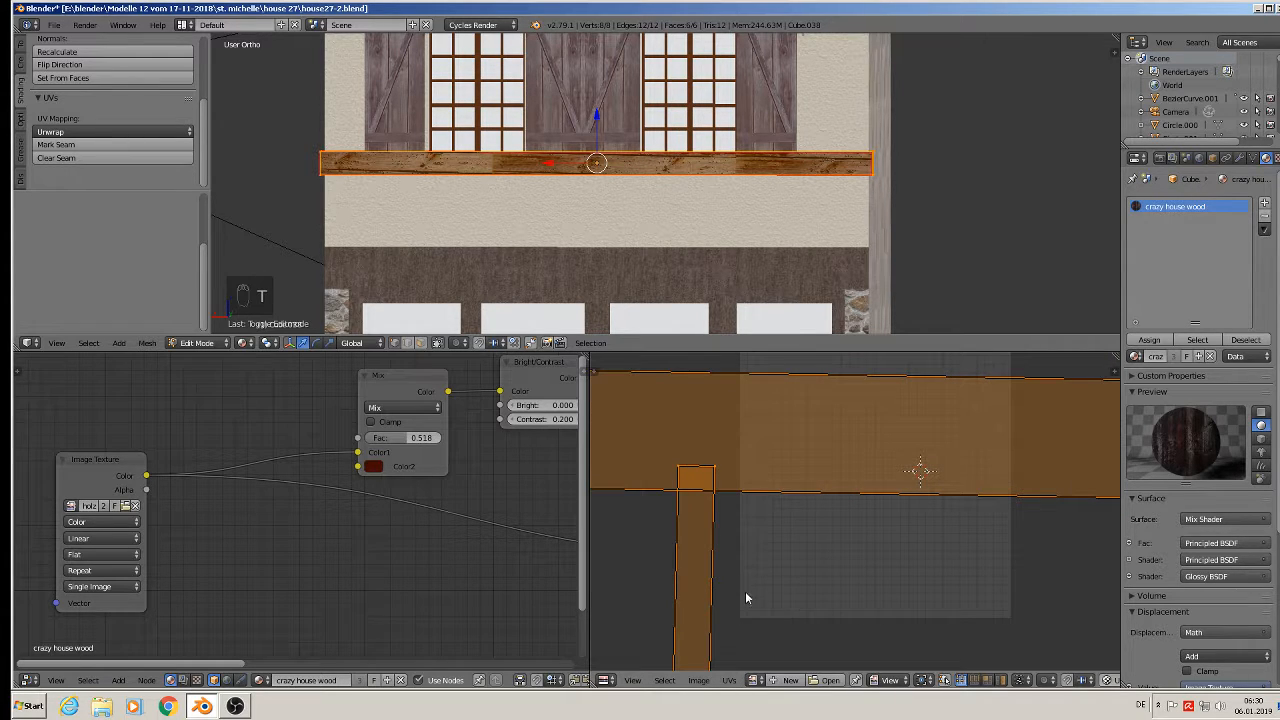
left_click(755, 680)
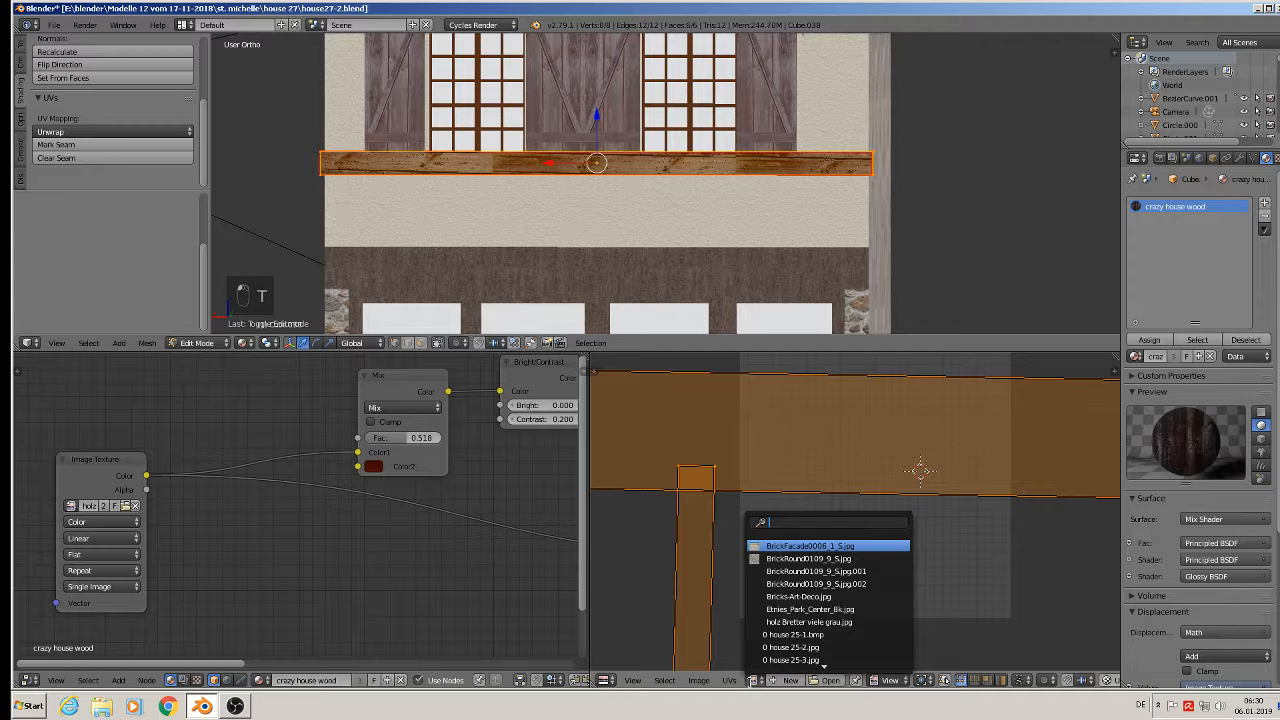
left_click(809, 622)
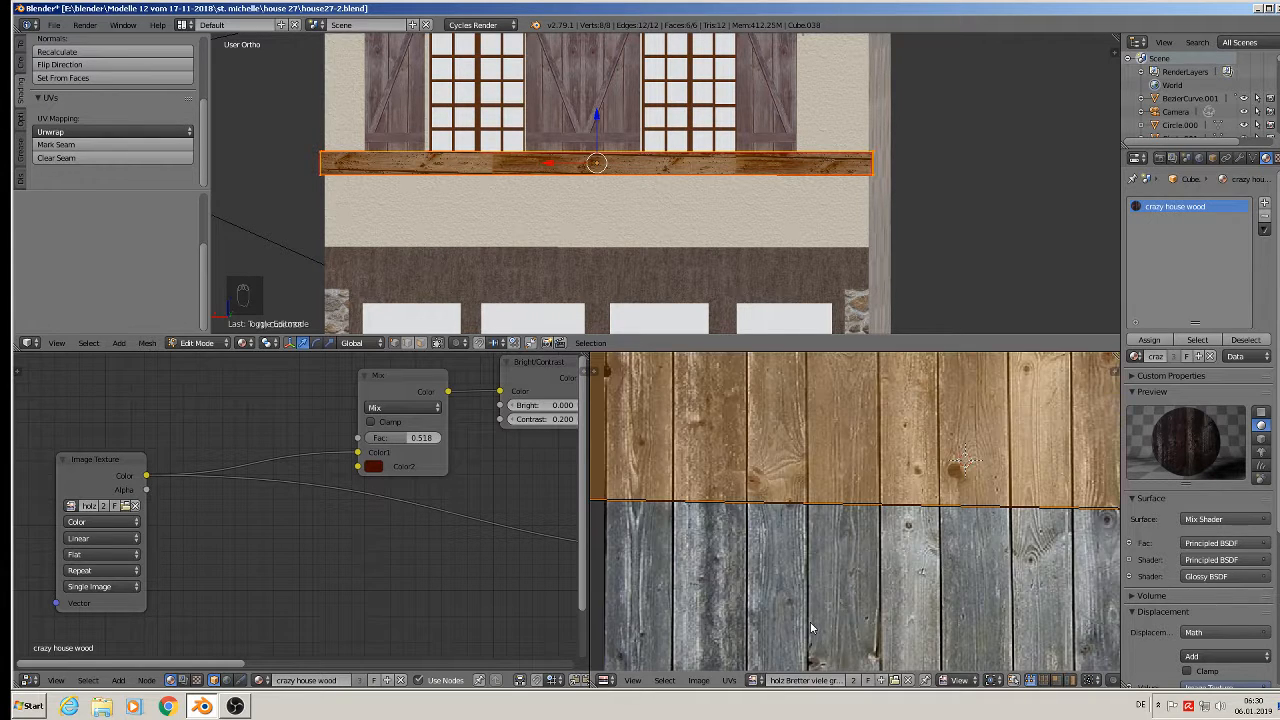
scroll(828, 470, "down", 8)
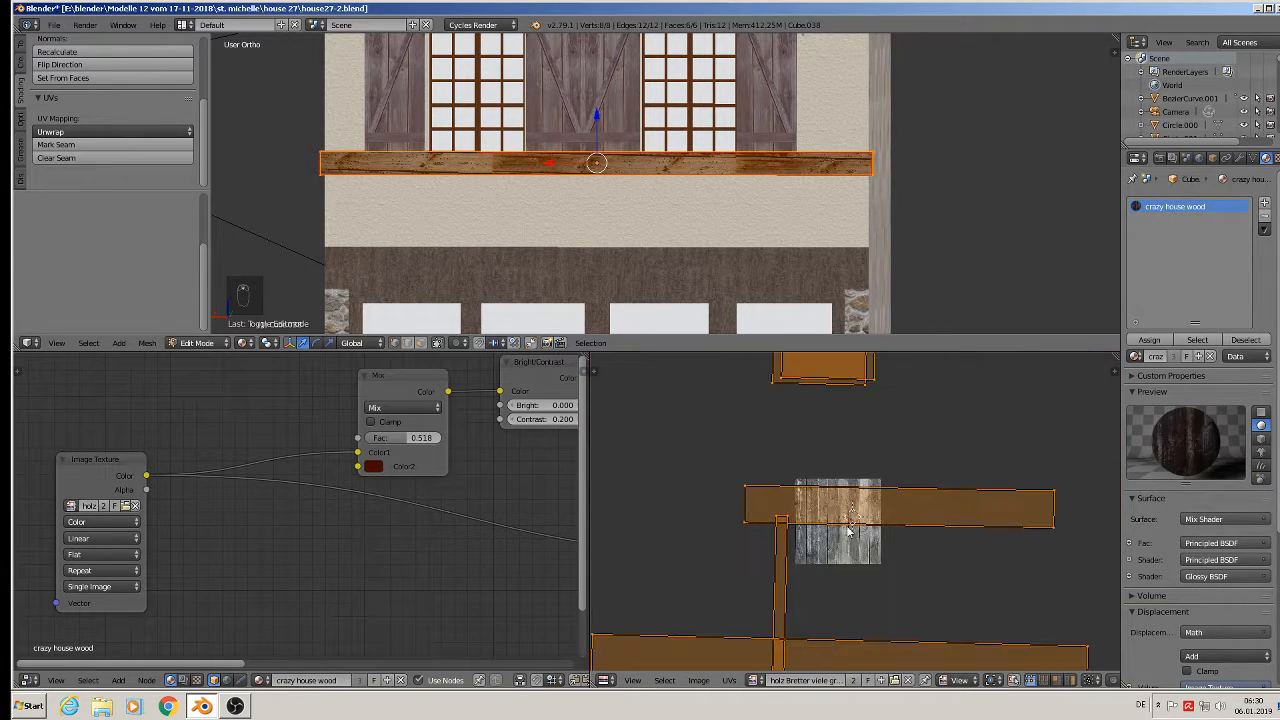
scroll(828, 470, "down", 2)
middle_click_drag(828, 468, 844, 514)
Rotate the two long horizontal UV islands of the beam by 90 degrees each to align them with the vertical planks.
right_click(977, 494)
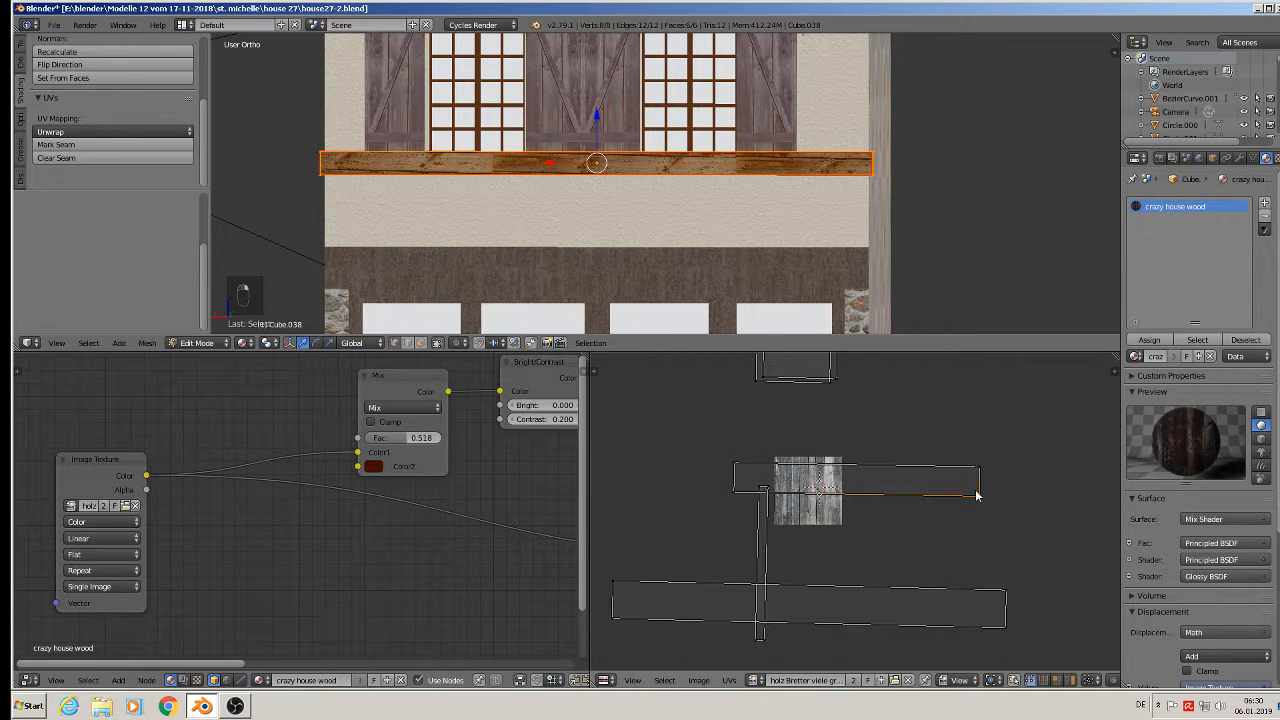
key("l")
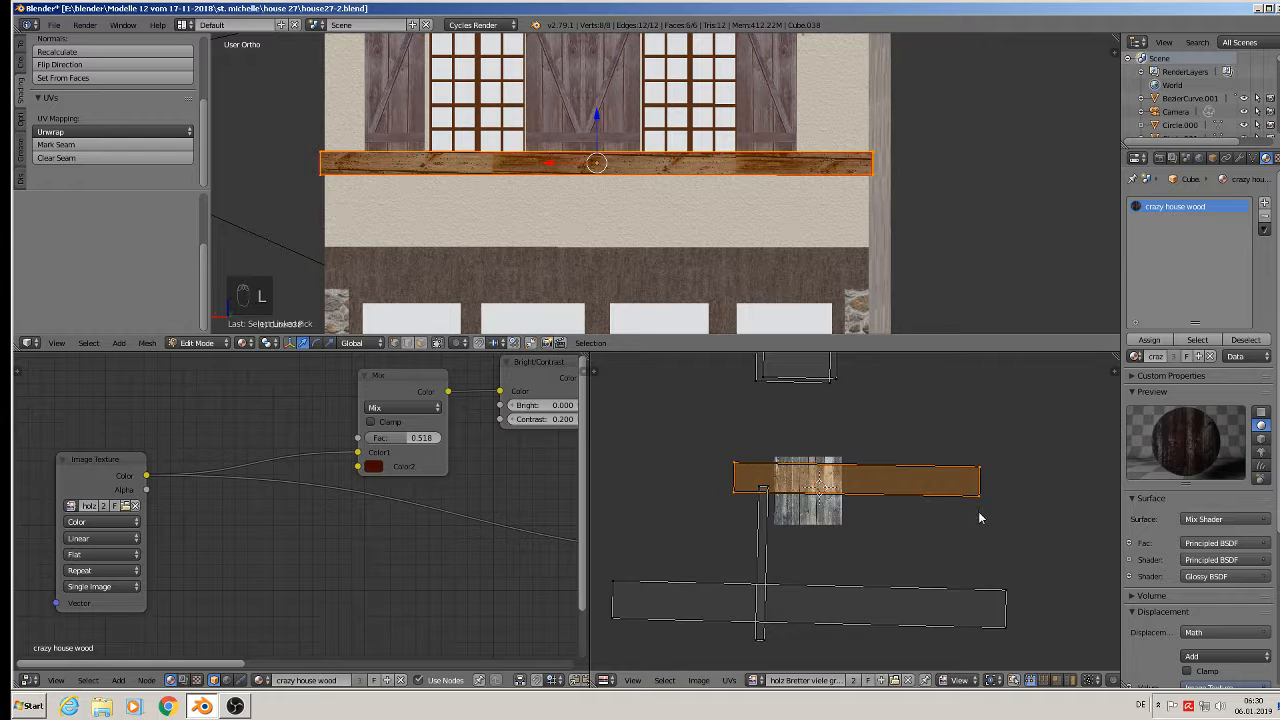
key("r")
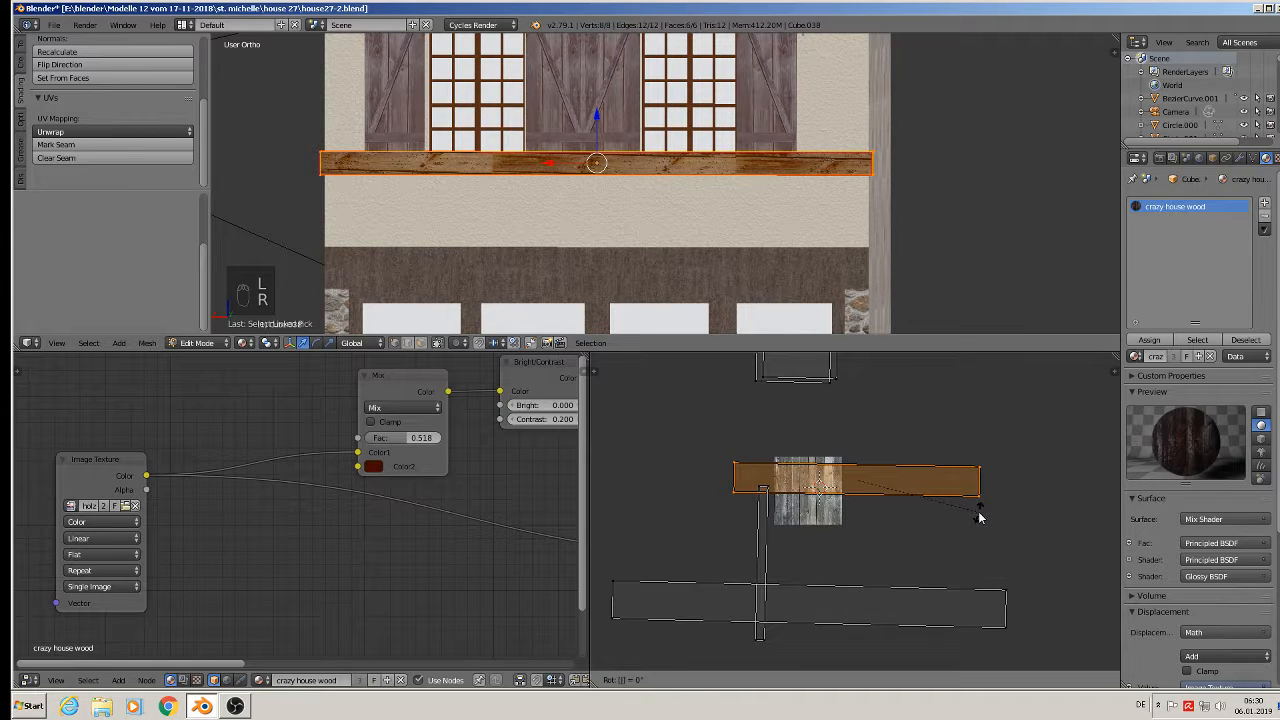
key("Escape")
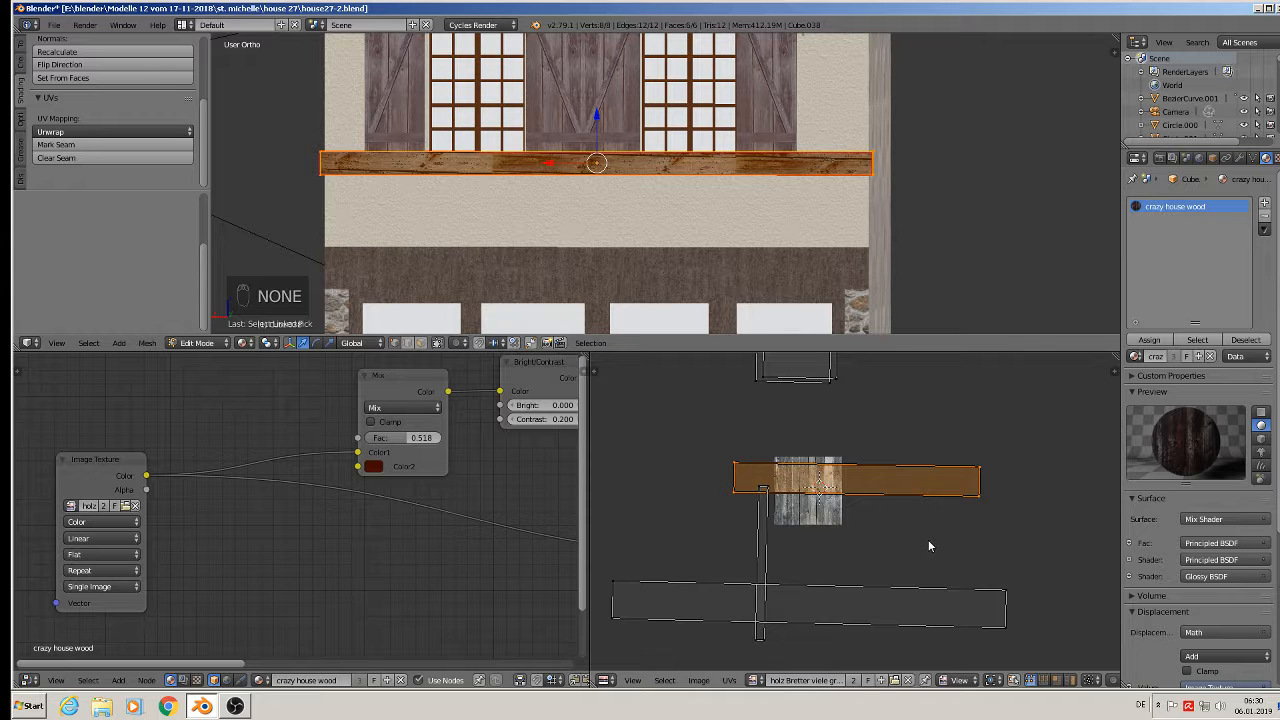
type("r90")
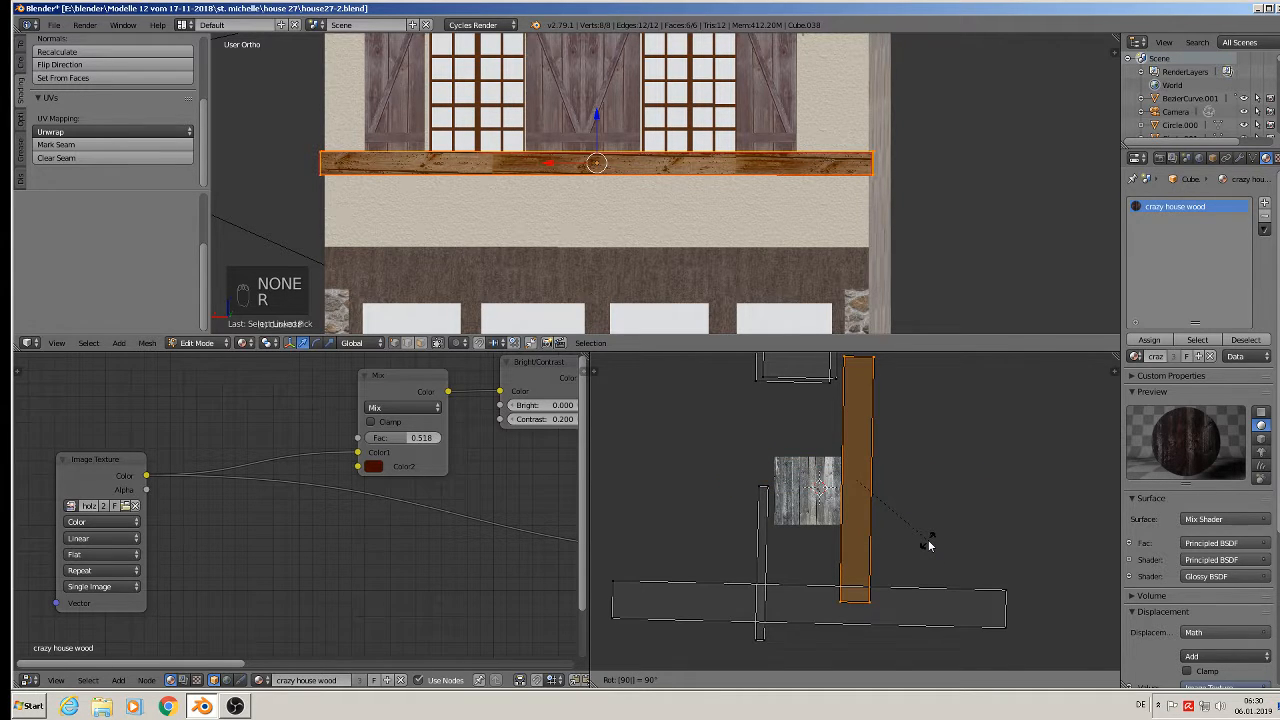
key("Return")
key("l")
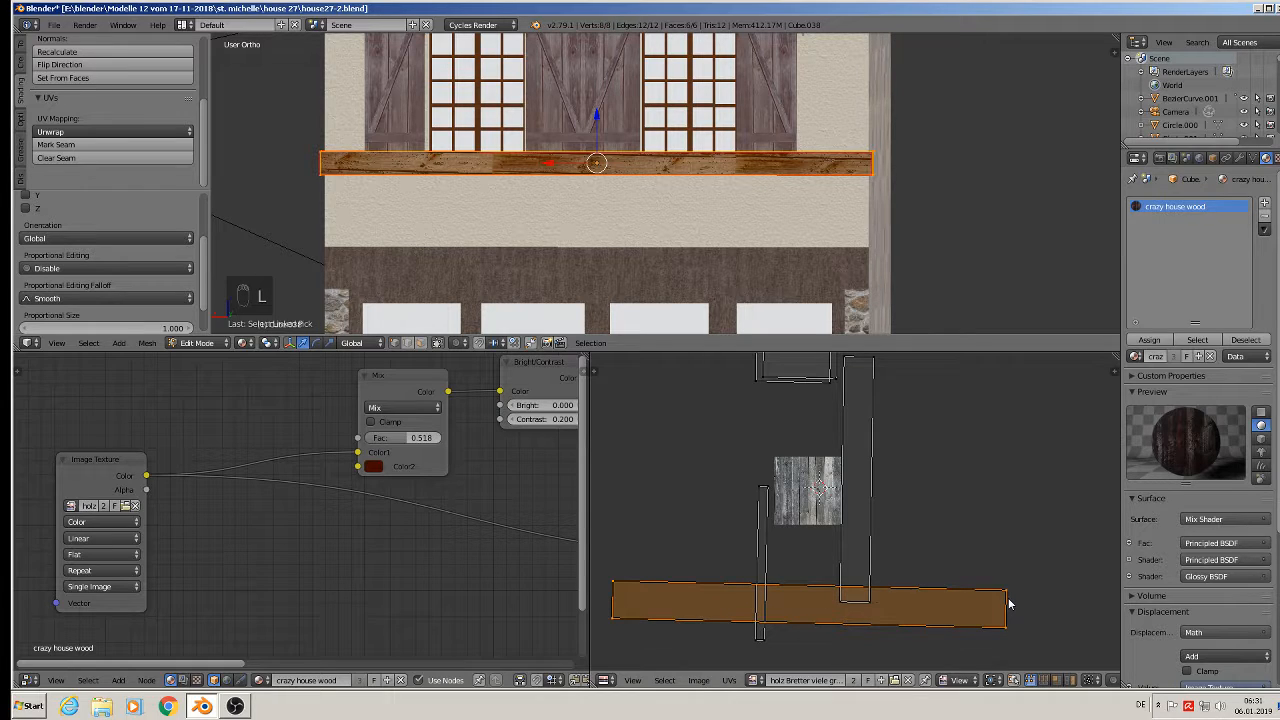
type("r90")
key("Return")
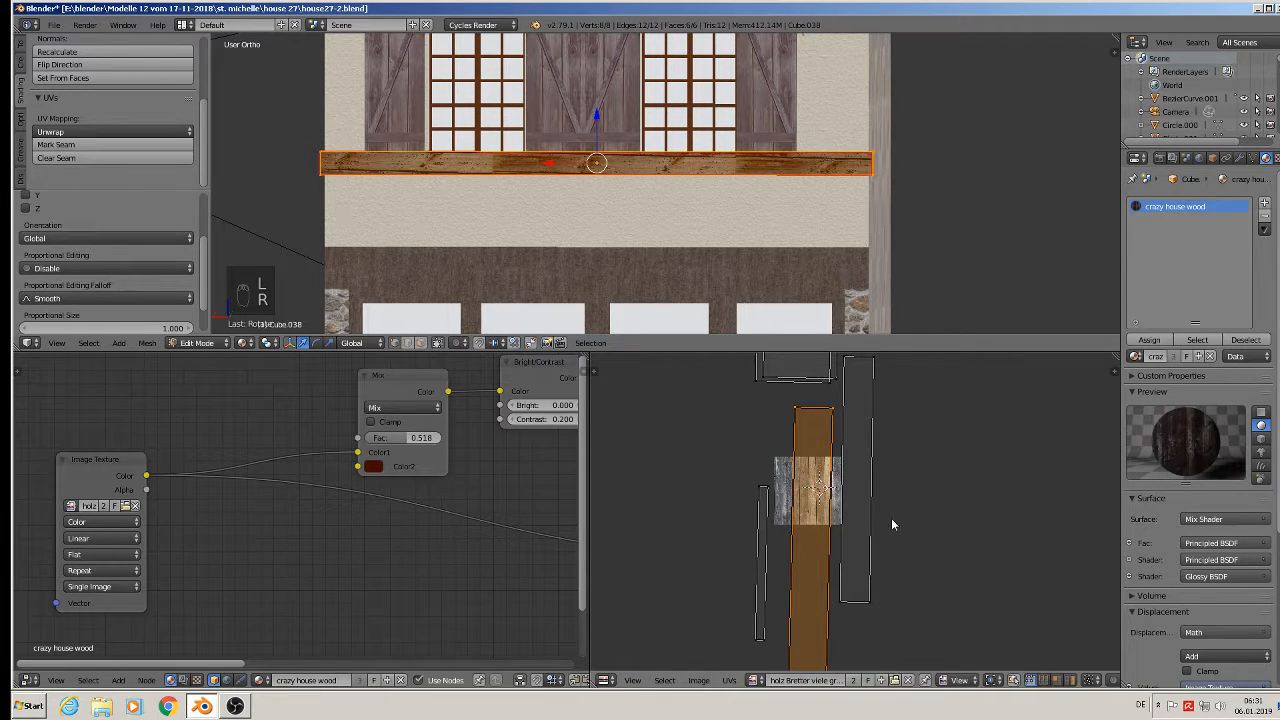
scroll(893, 524, "down", 1)
key("s")
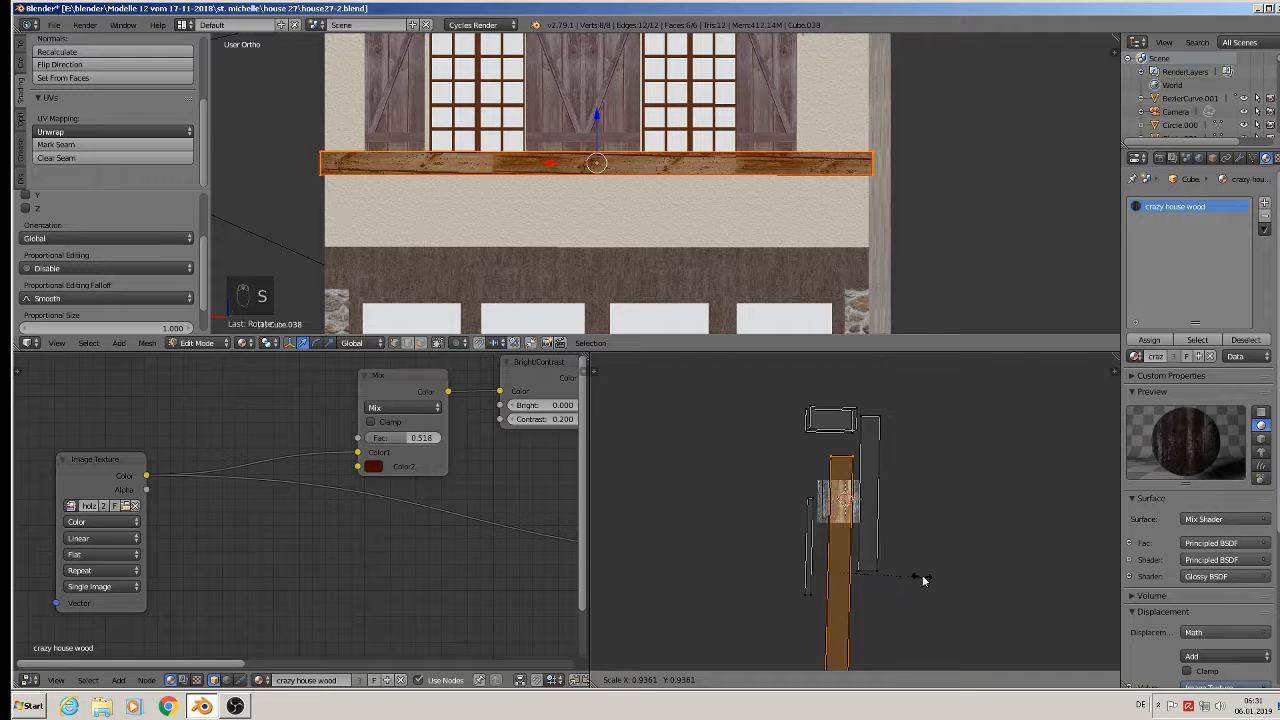
right_click(914, 573)
key("a")
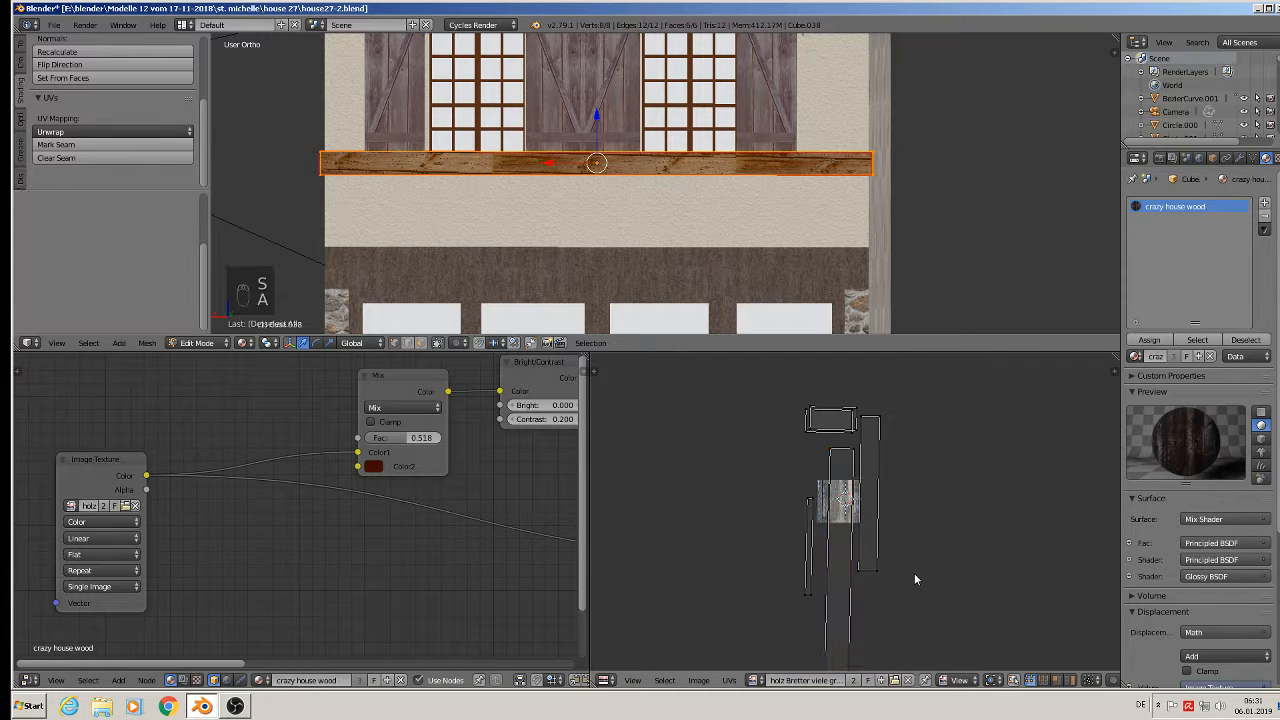
key("a")
key("s")
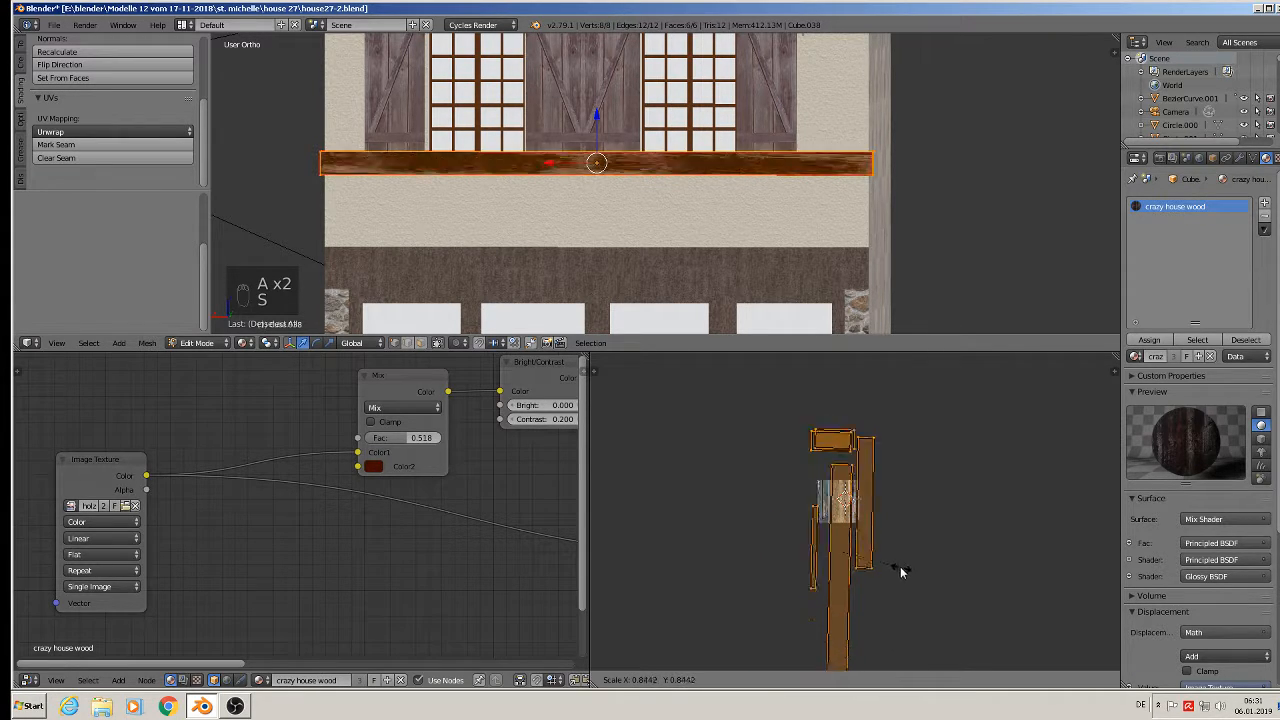
right_click(910, 572)
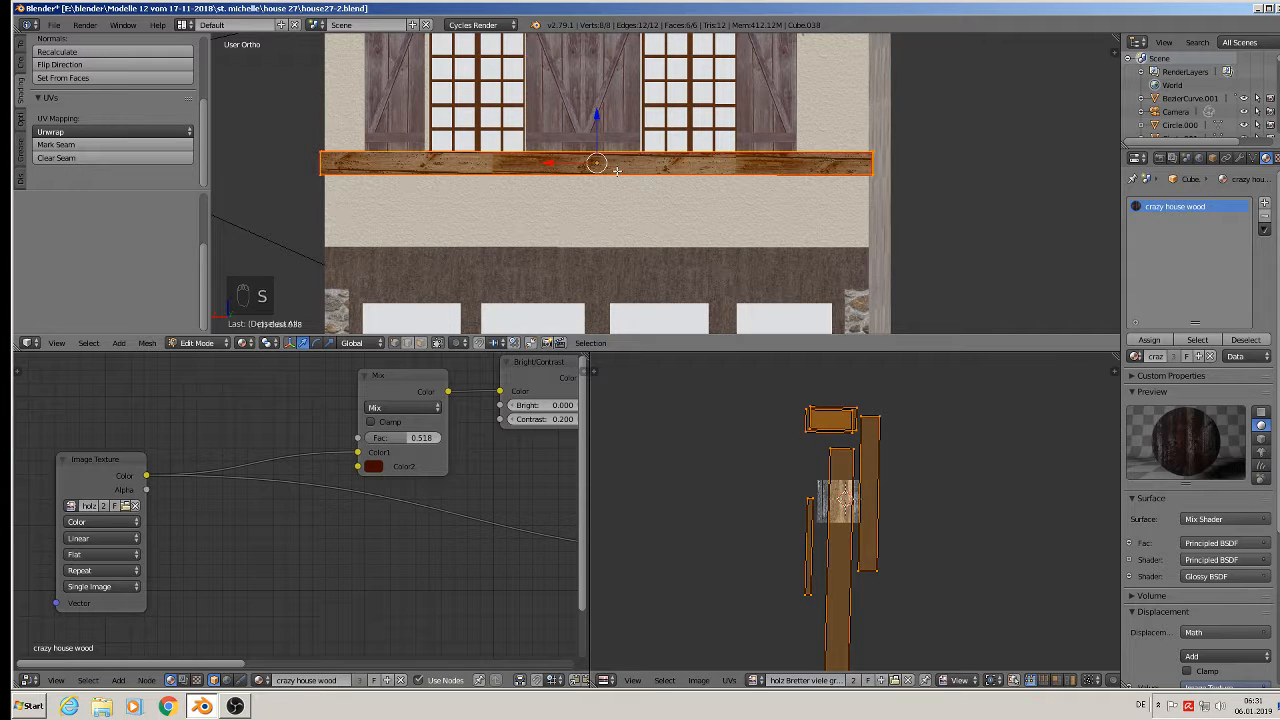
key("Tab")
right_click(573, 166)
key("Tab")
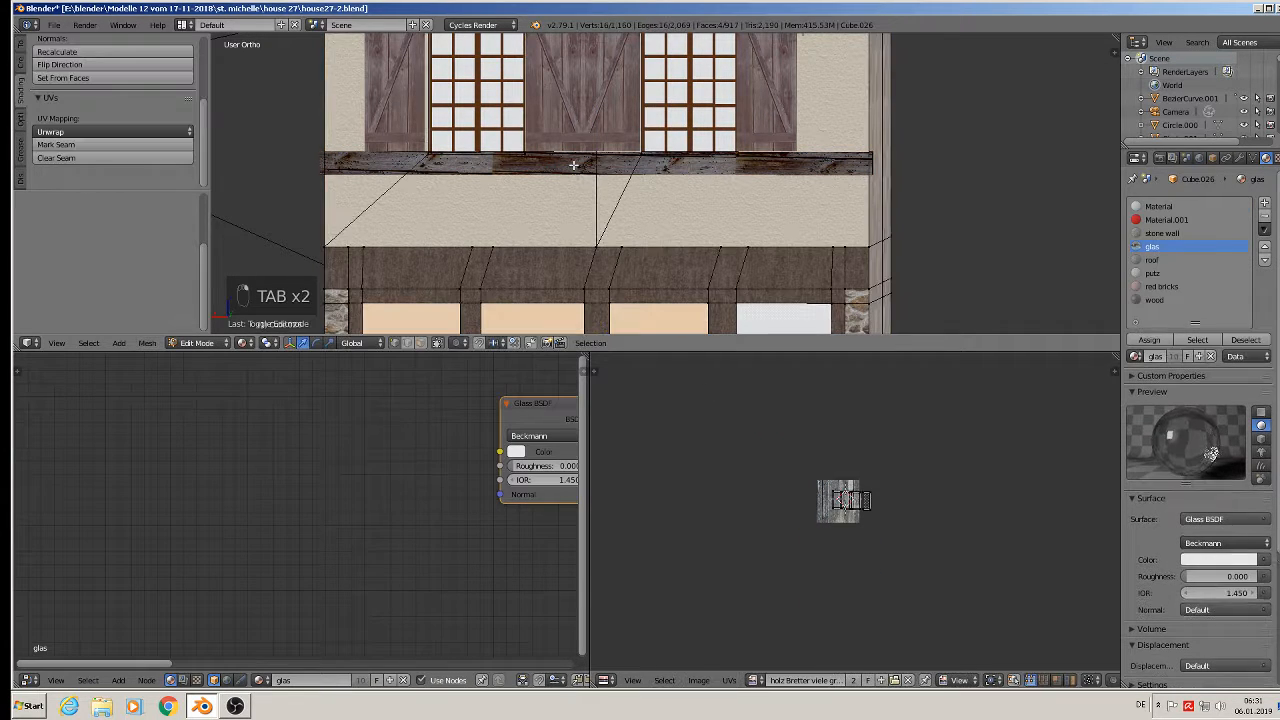
key("Tab")
right_click(544, 170)
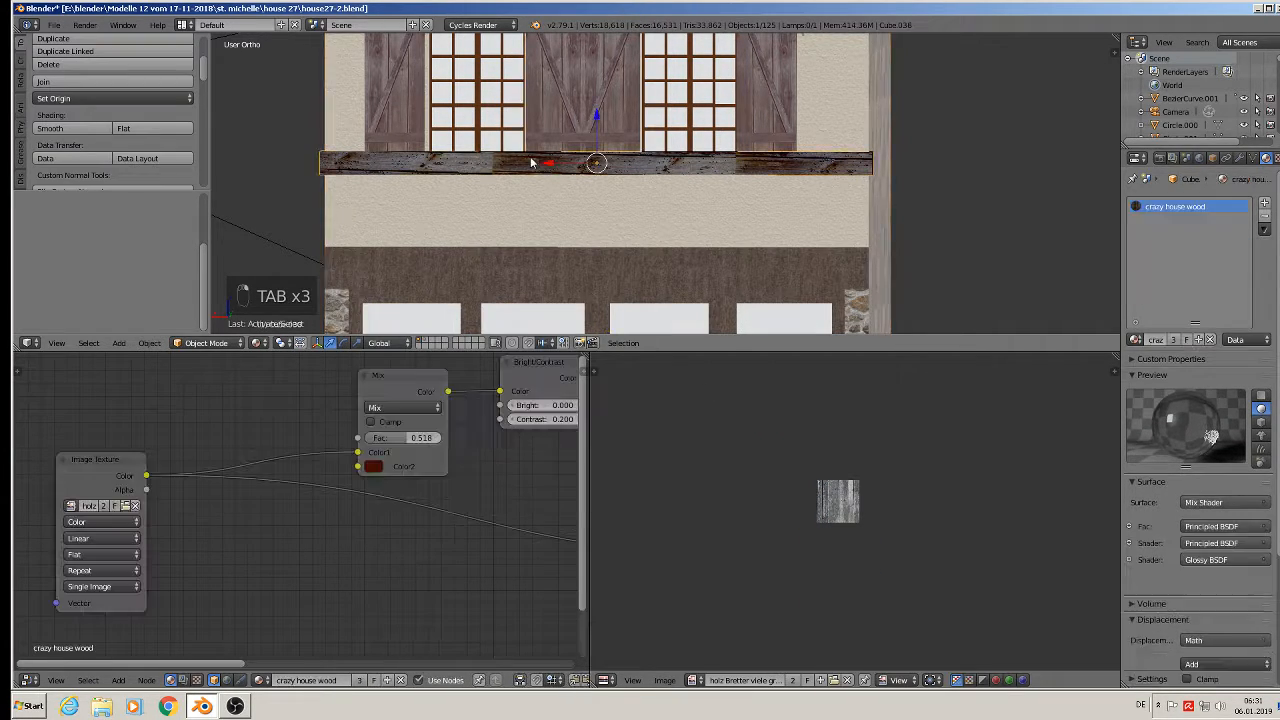
key("Tab")
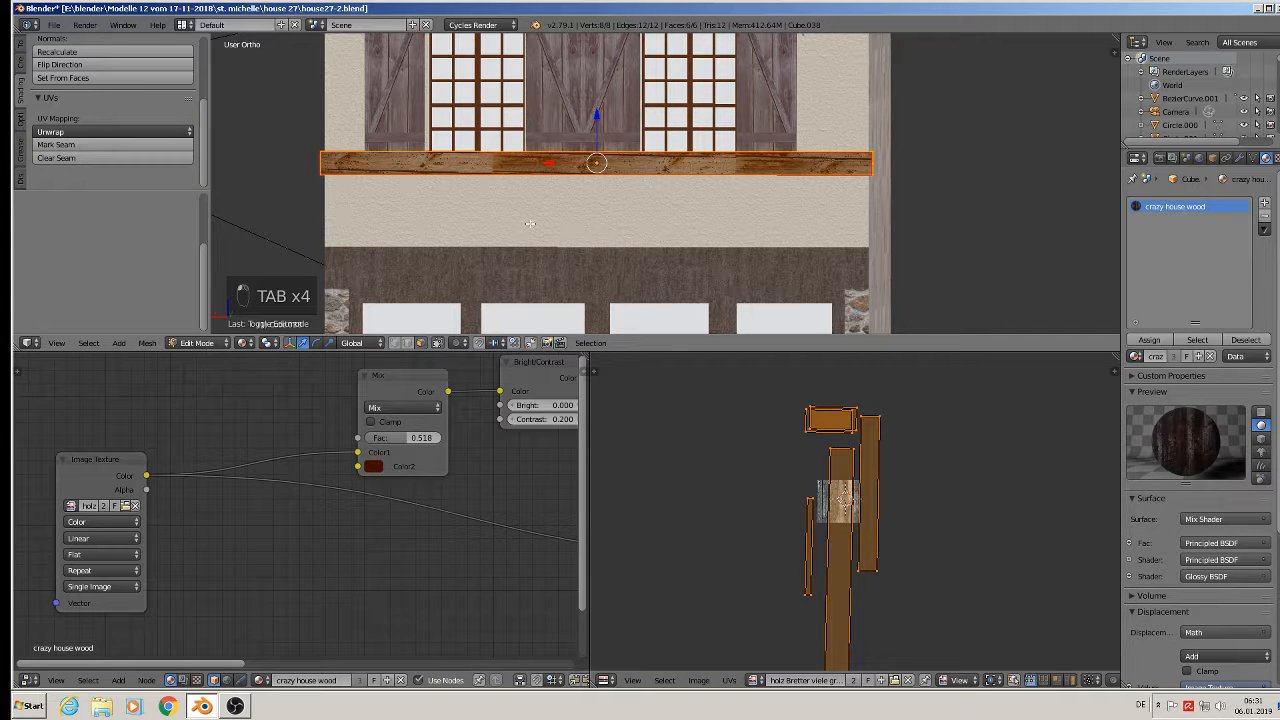
Select the beam's front face, move its UV island onto the wood image and shrink it to roughly the image's height.
right_click(578, 163)
scroll(828, 558, "up", 2)
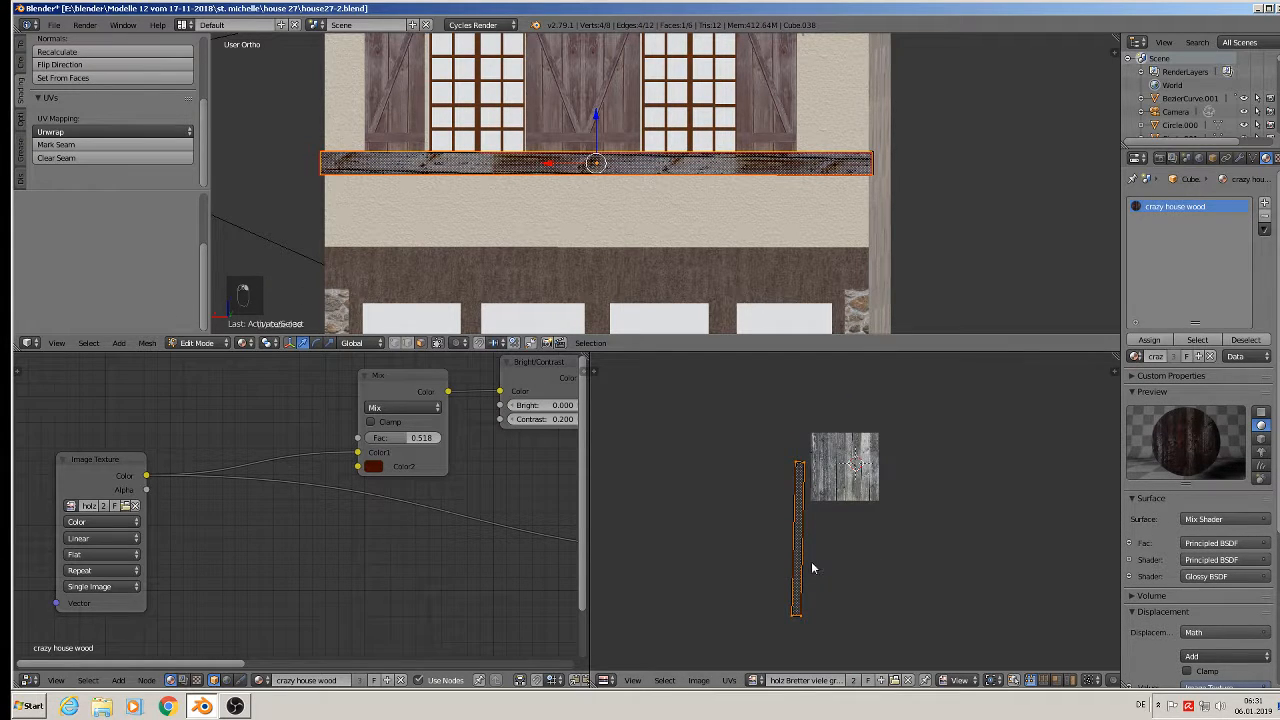
key("g")
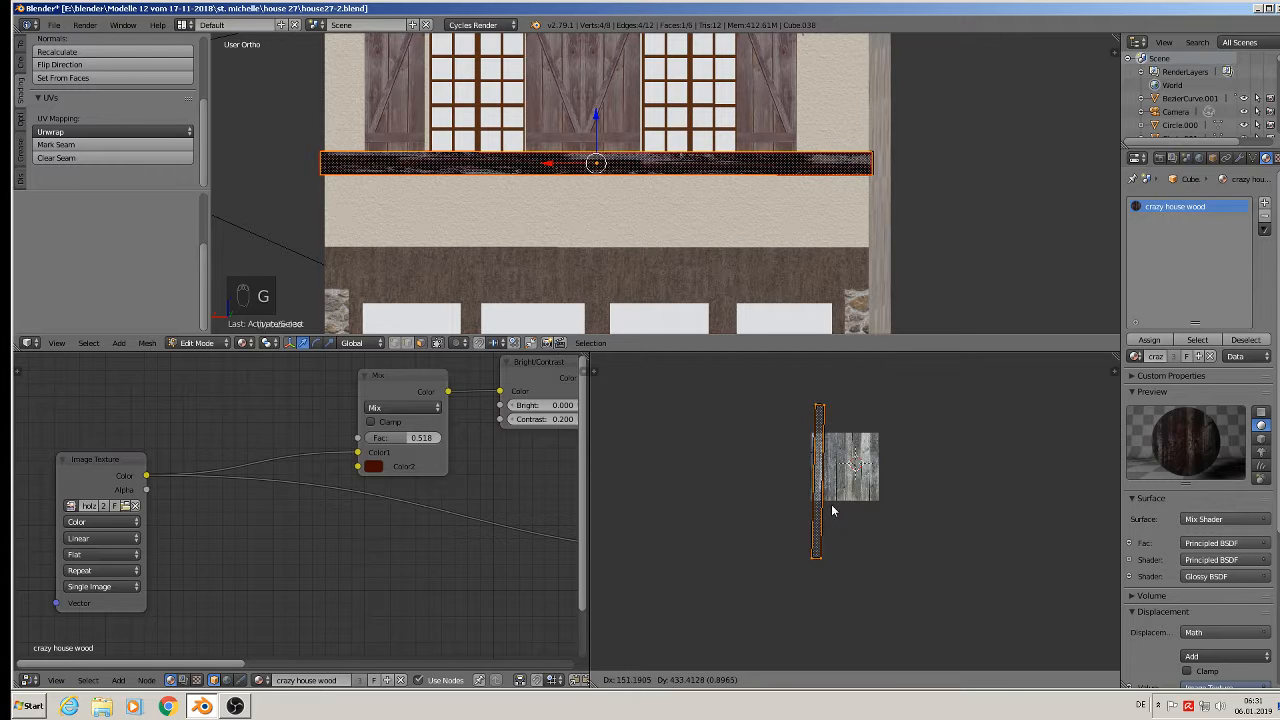
left_click(831, 504)
scroll(855, 541, "up", 1)
key("s")
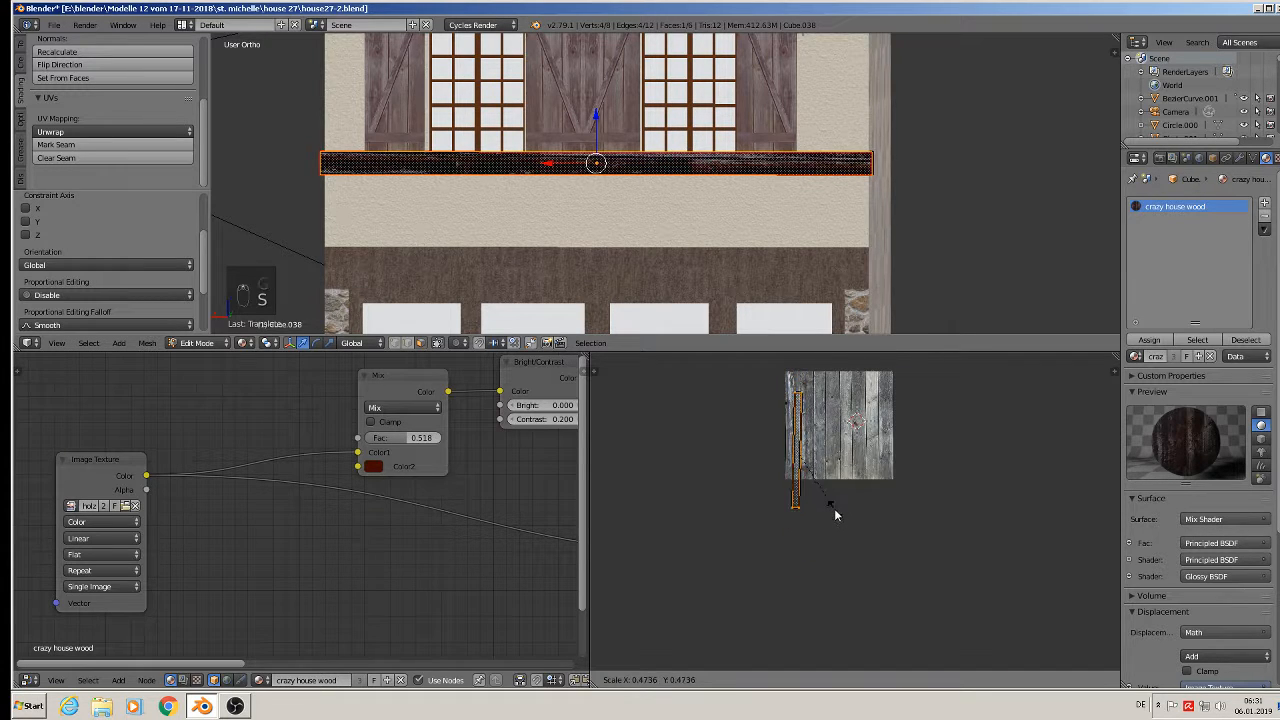
left_click(832, 510)
Move the front face's UV island onto the second plank of the wood image.
scroll(832, 504, "up", 4)
middle_click_drag(815, 480, 816, 366)
key("g")
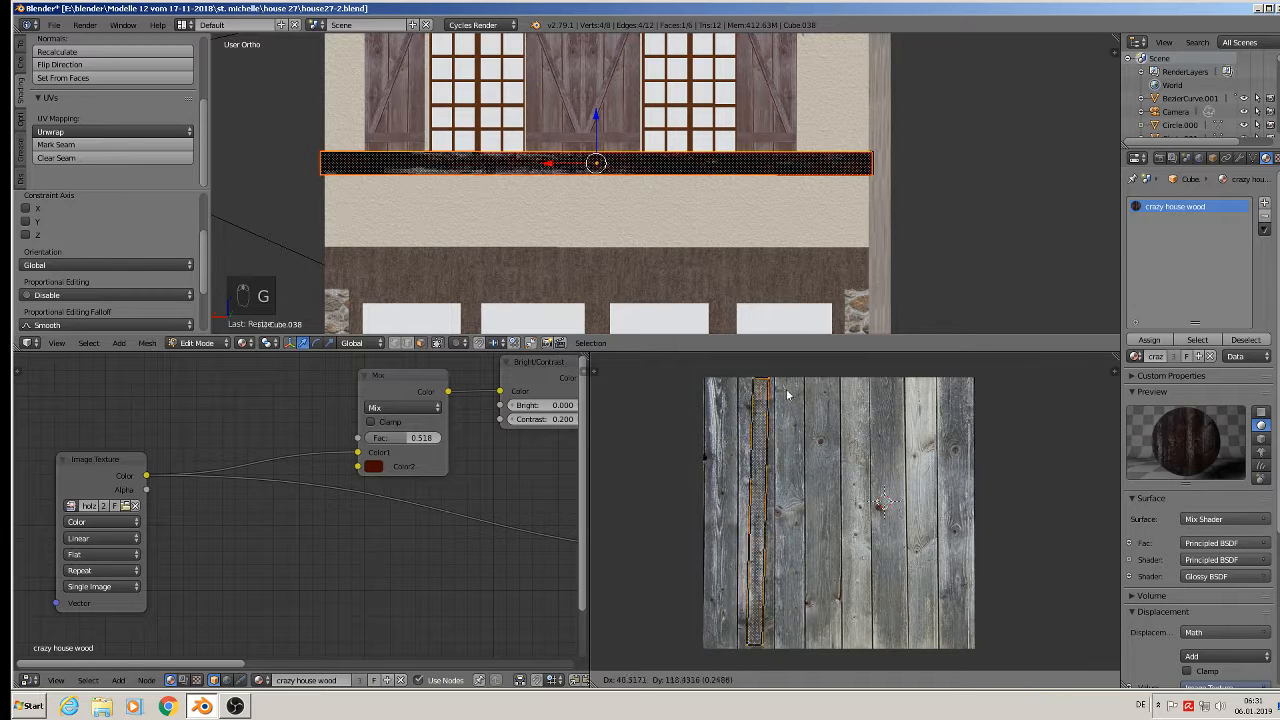
left_click(788, 397)
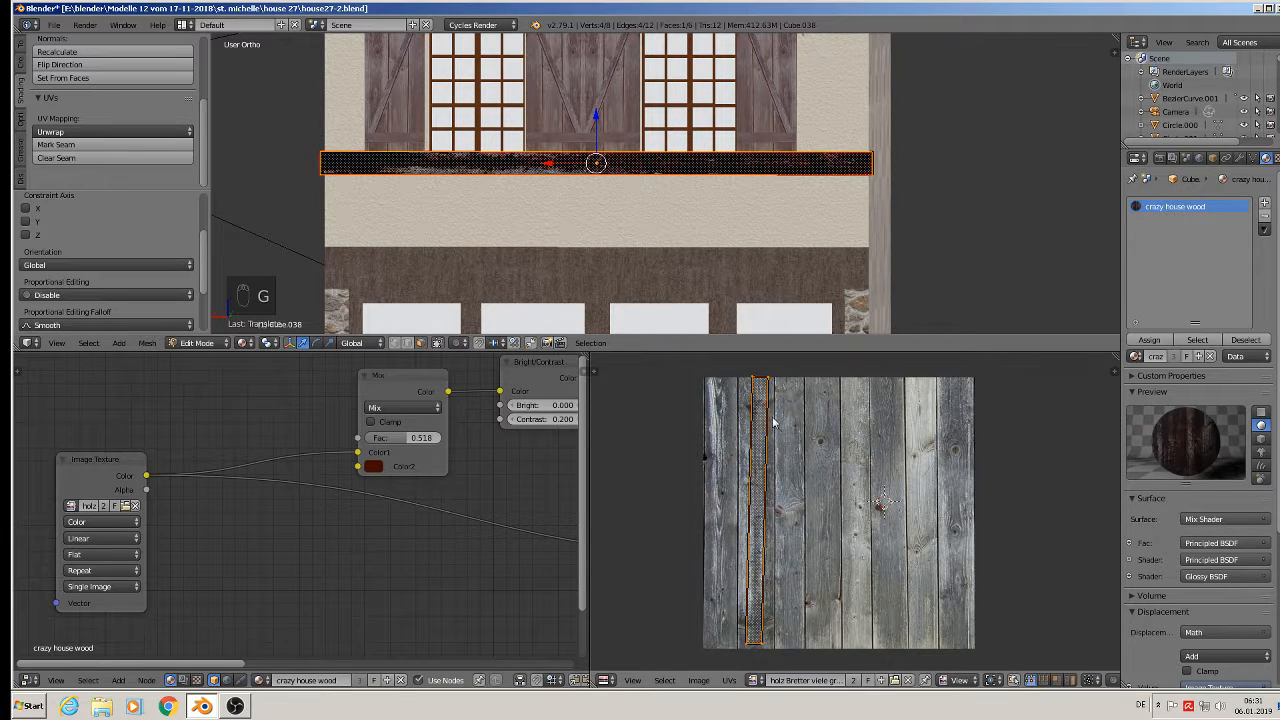
Project the front face's UVs from the current view and rotate the resulting island by 90 degrees.
key("u")
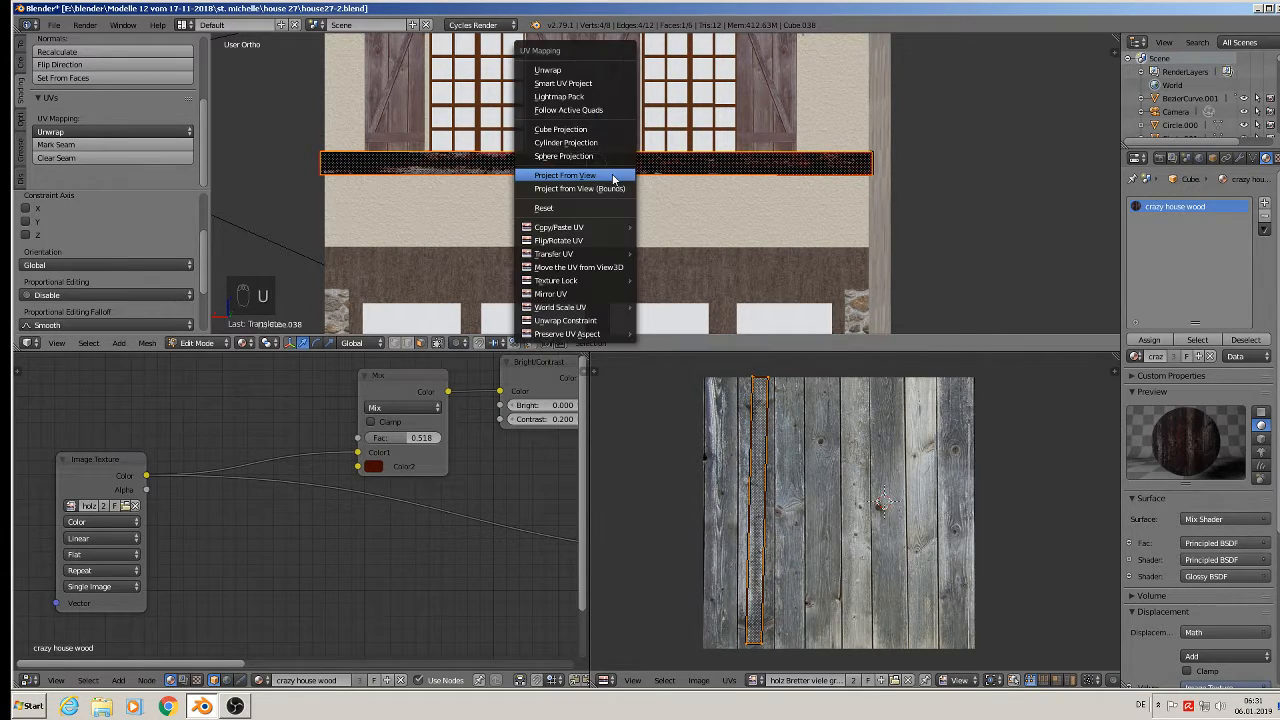
left_click(565, 176)
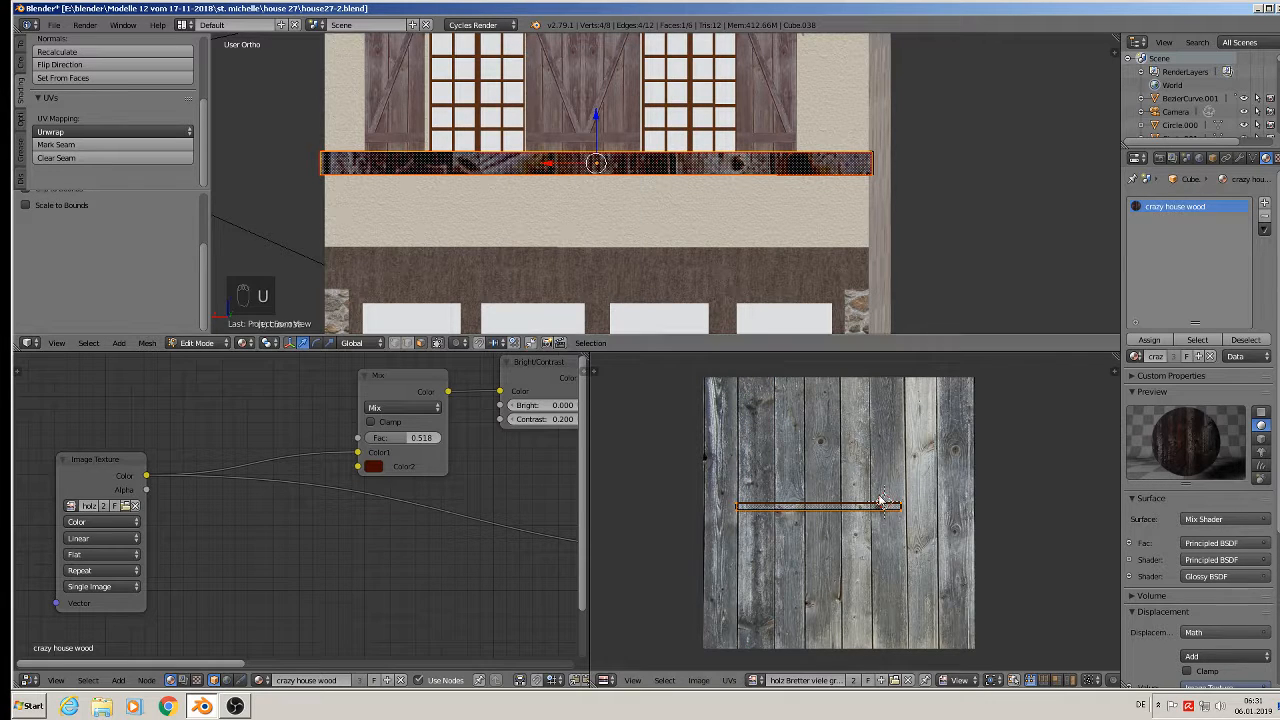
key("r")
key("9")
key("0")
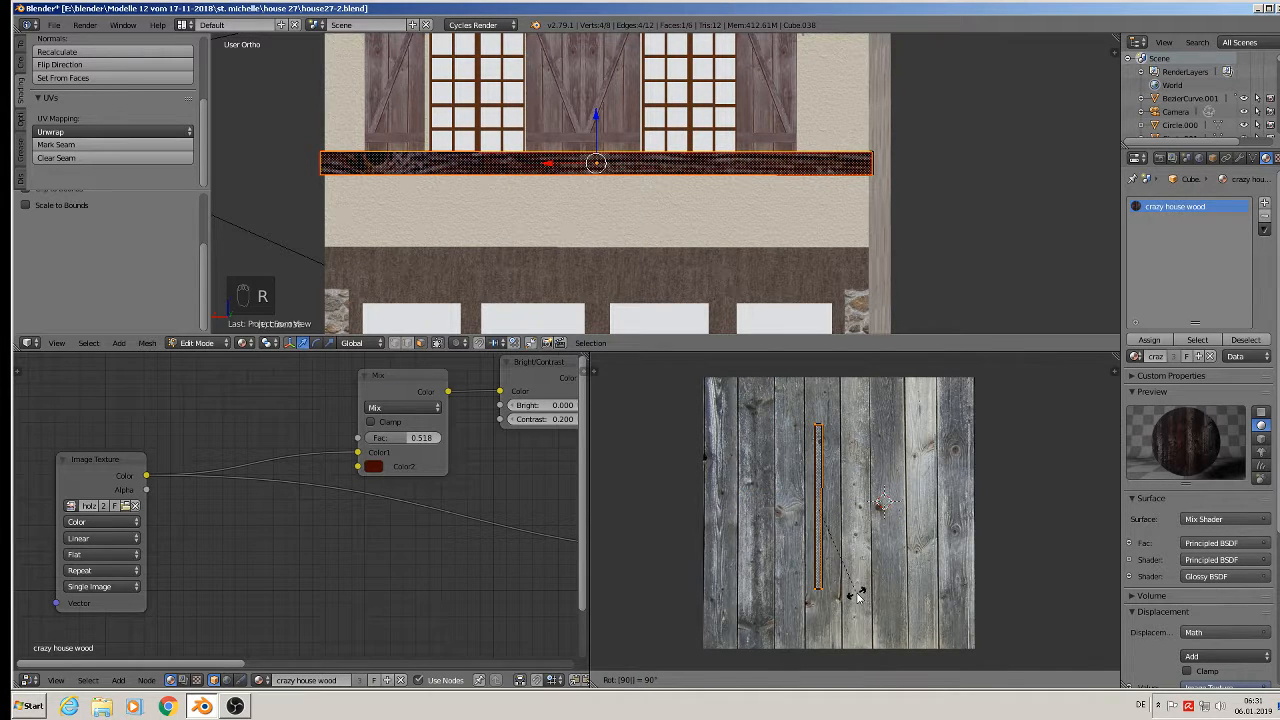
left_click(857, 595)
Enlarge the island to the wood image's height, widen it along X and position it over the fourth plank.
key("s")
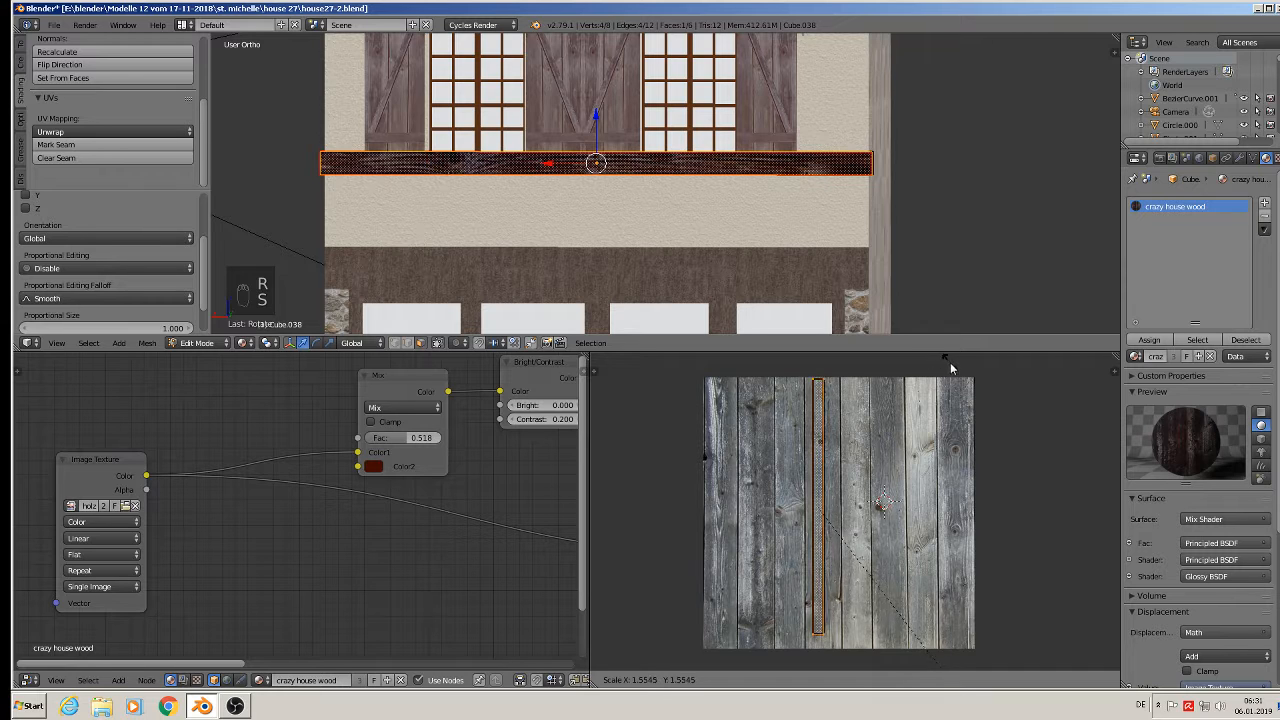
left_click(952, 367)
key("s")
key("x")
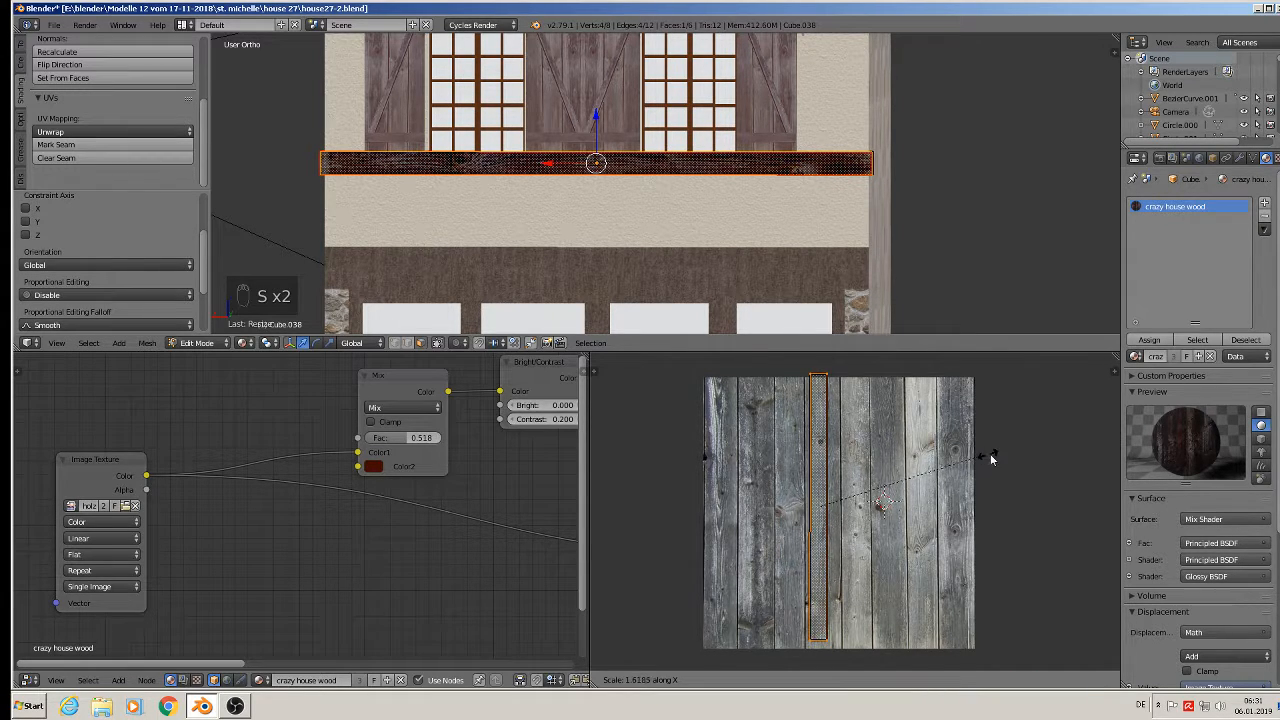
left_click(1092, 472)
key("g")
left_click(962, 508)
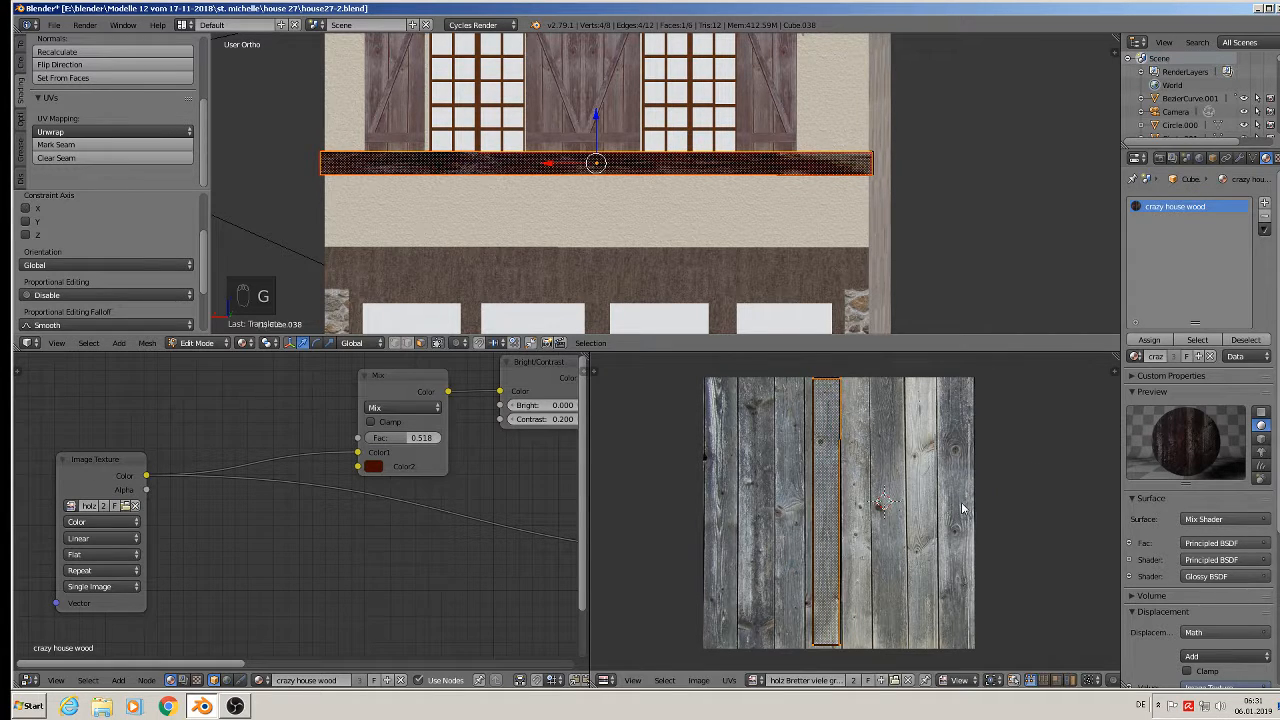
Return to Object Mode and scale the beam along the X axis to about 0.99 to reduce its overhang at the facade's edges.
key("Tab")
scroll(703, 191, "down", 3)
scroll(683, 218, "up", 1)
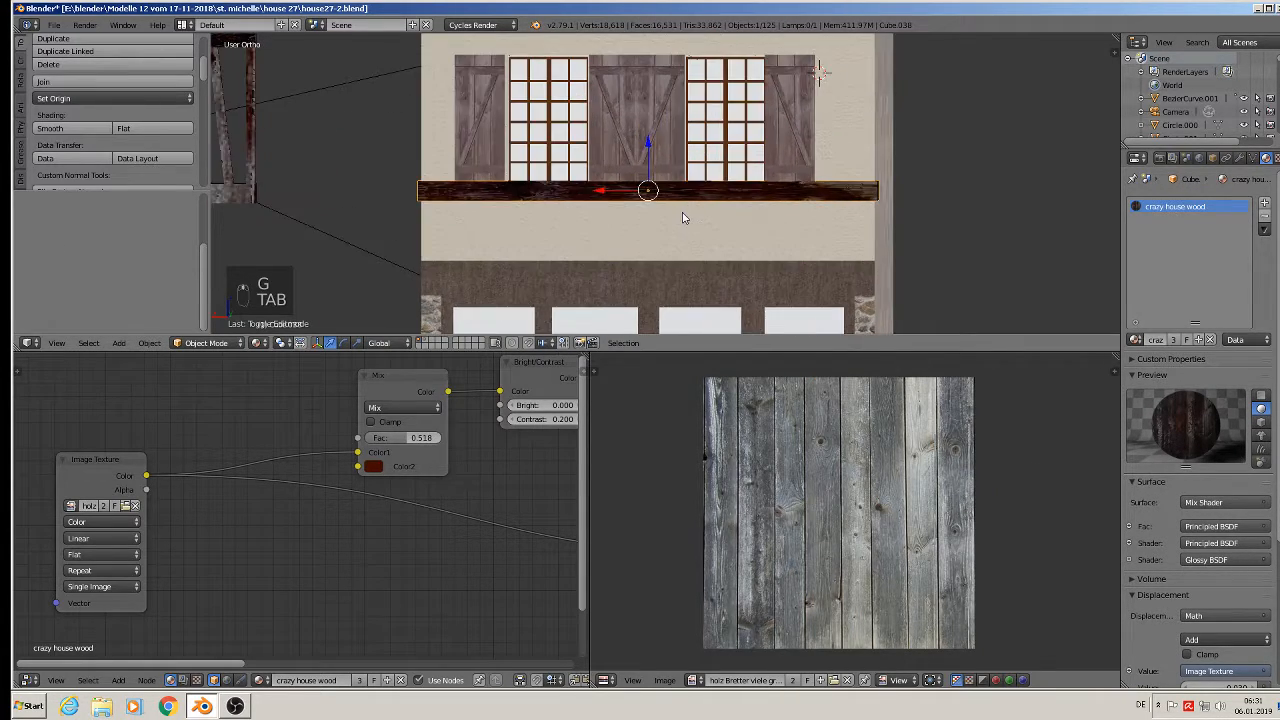
middle_click_drag(691, 212, 688, 217)
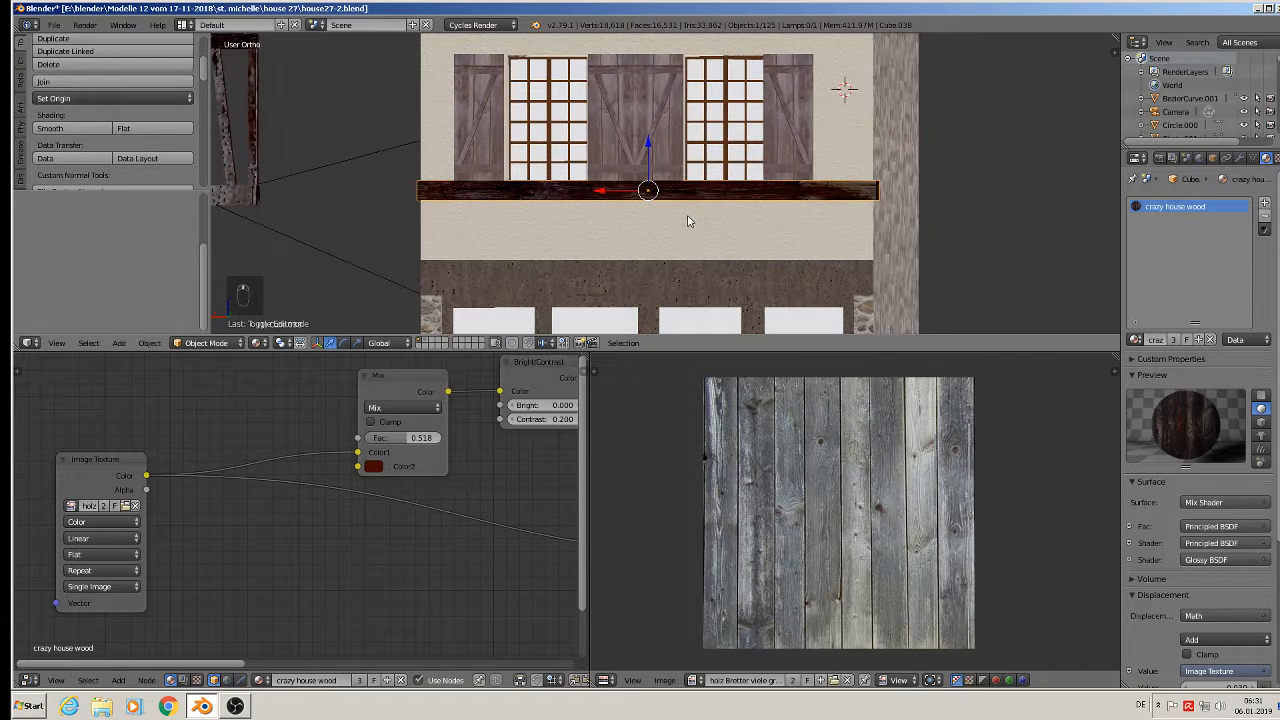
key("s")
key("x")
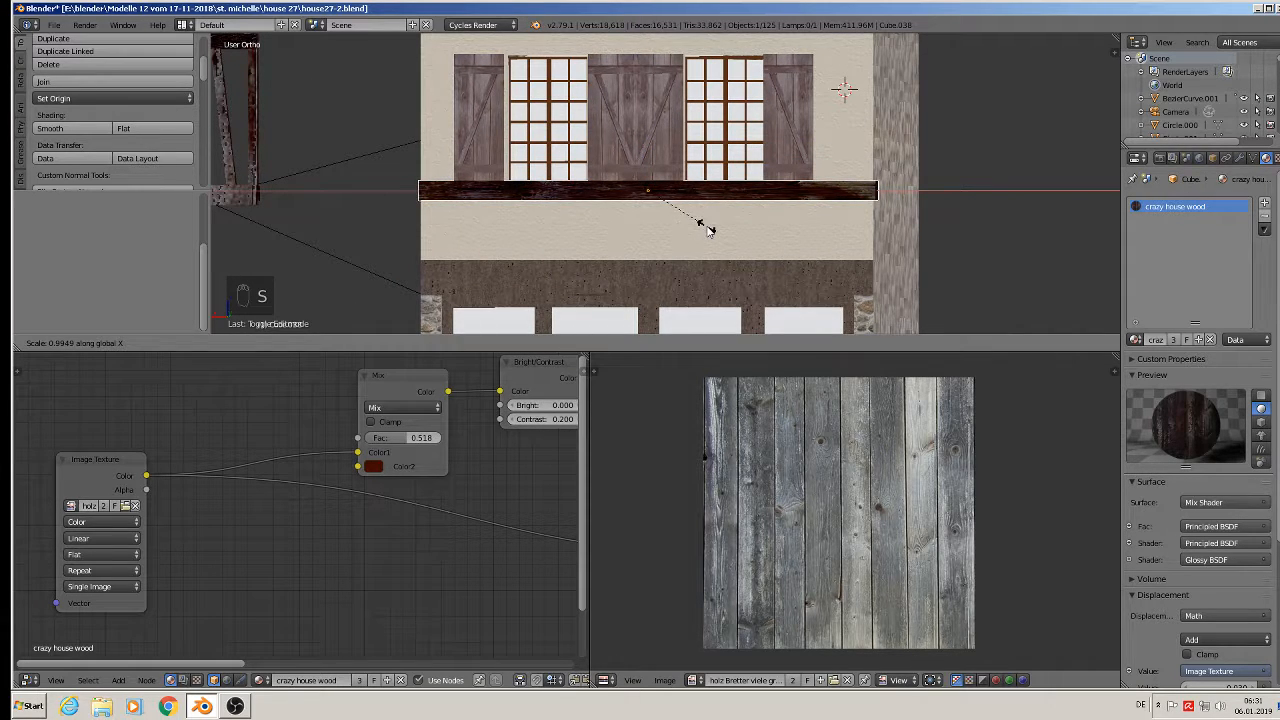
left_click(708, 225)
middle_click_drag(706, 226, 729, 272)
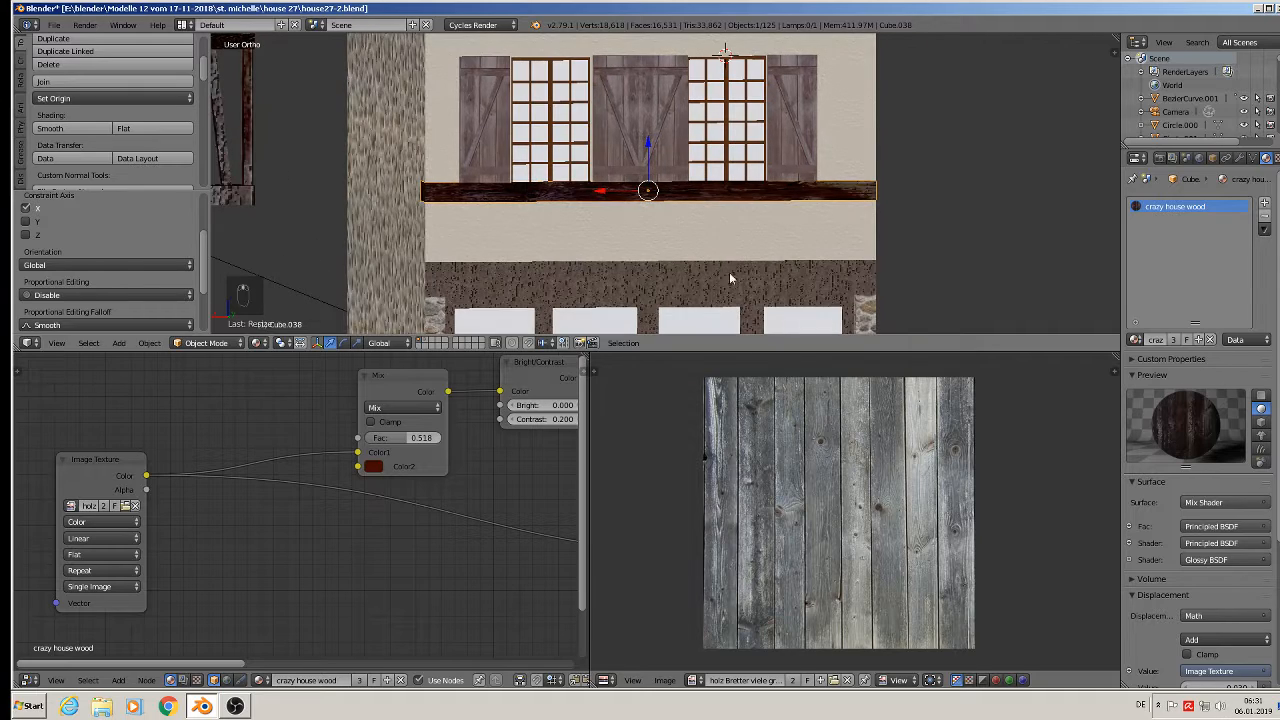
middle_click_drag(710, 221, 714, 273, "shift")
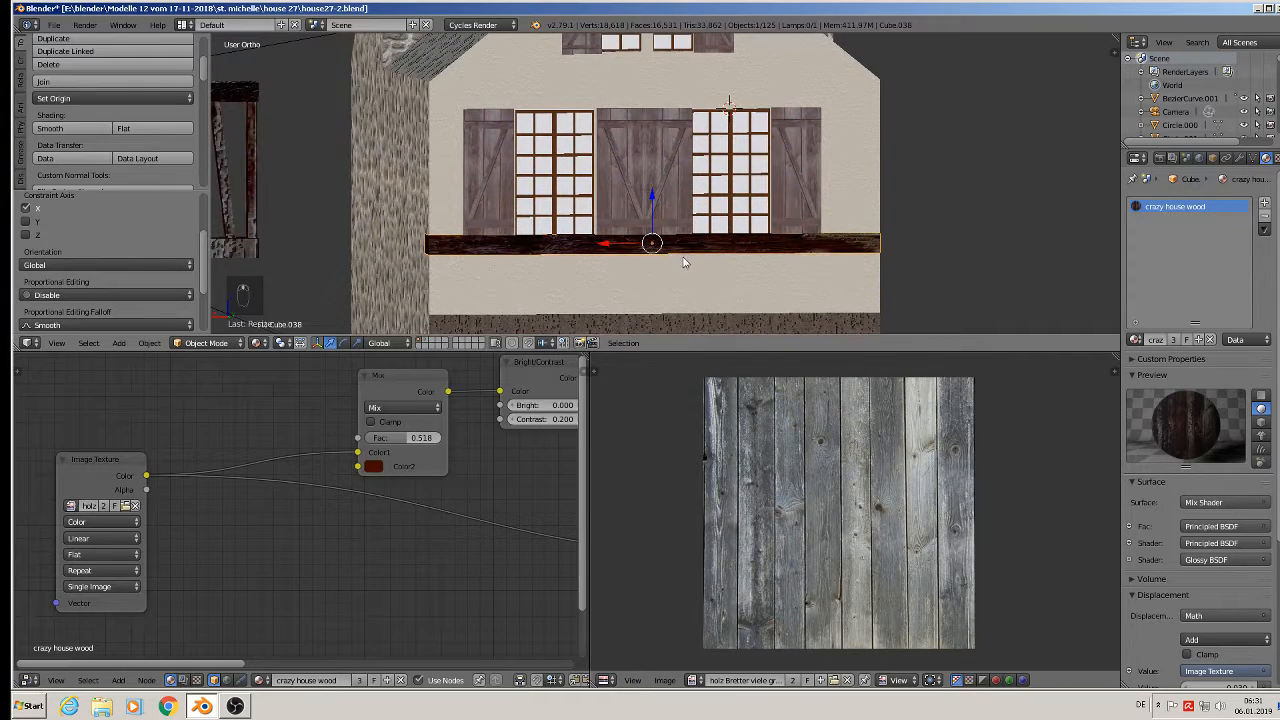
scroll(684, 262, "down", 3)
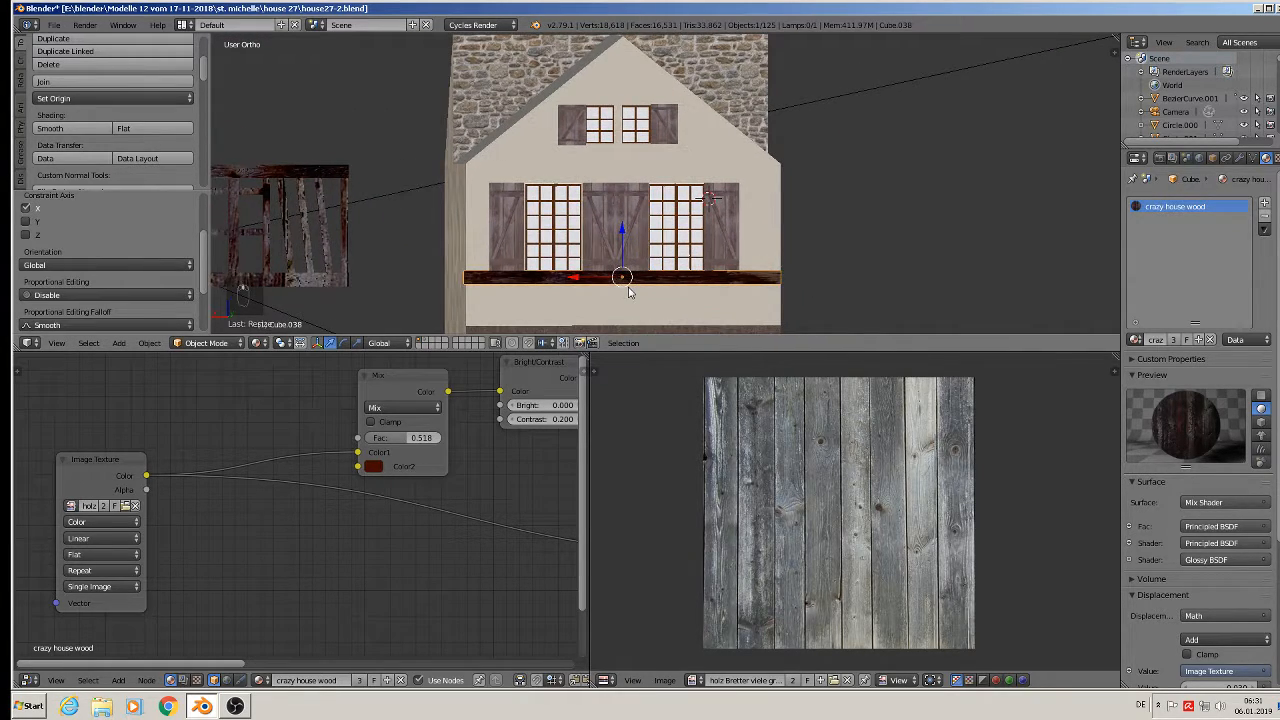
Duplicate the beam along Z twice, placing one copy at the plaster's lower edge and one directly above the large windows.
scroll(629, 291, "down", 1)
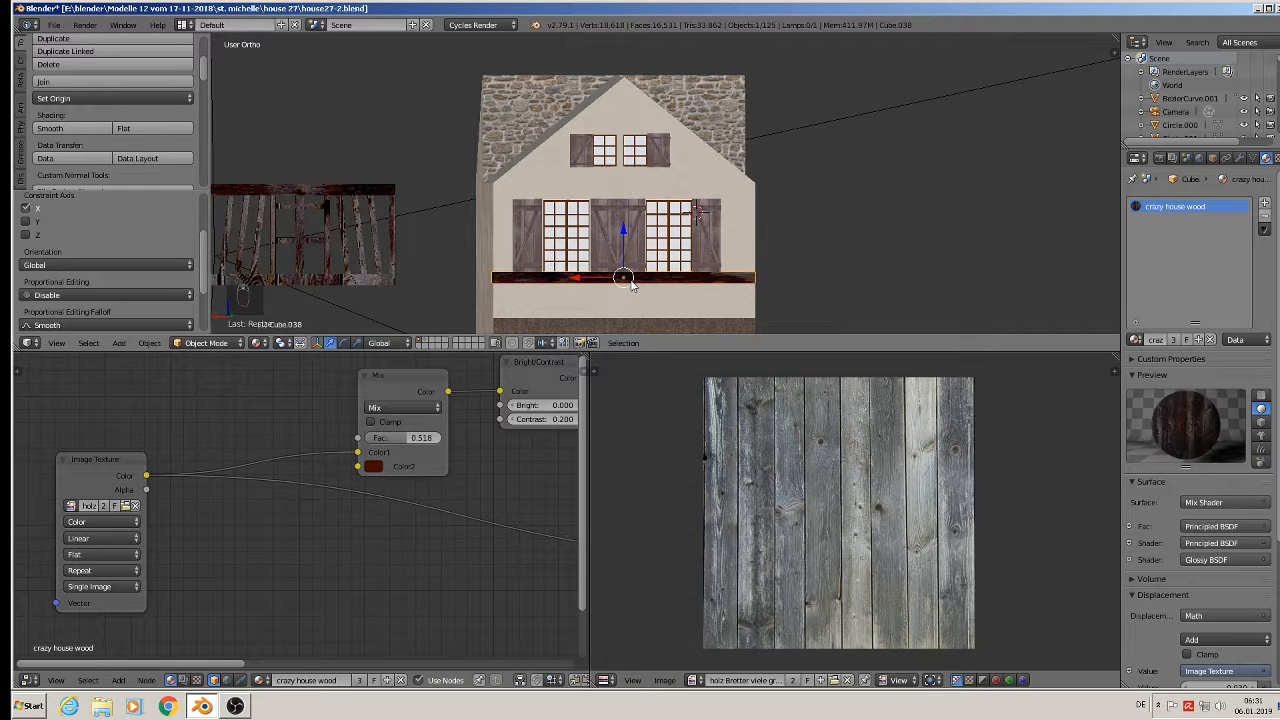
key("shift+d")
key("z")
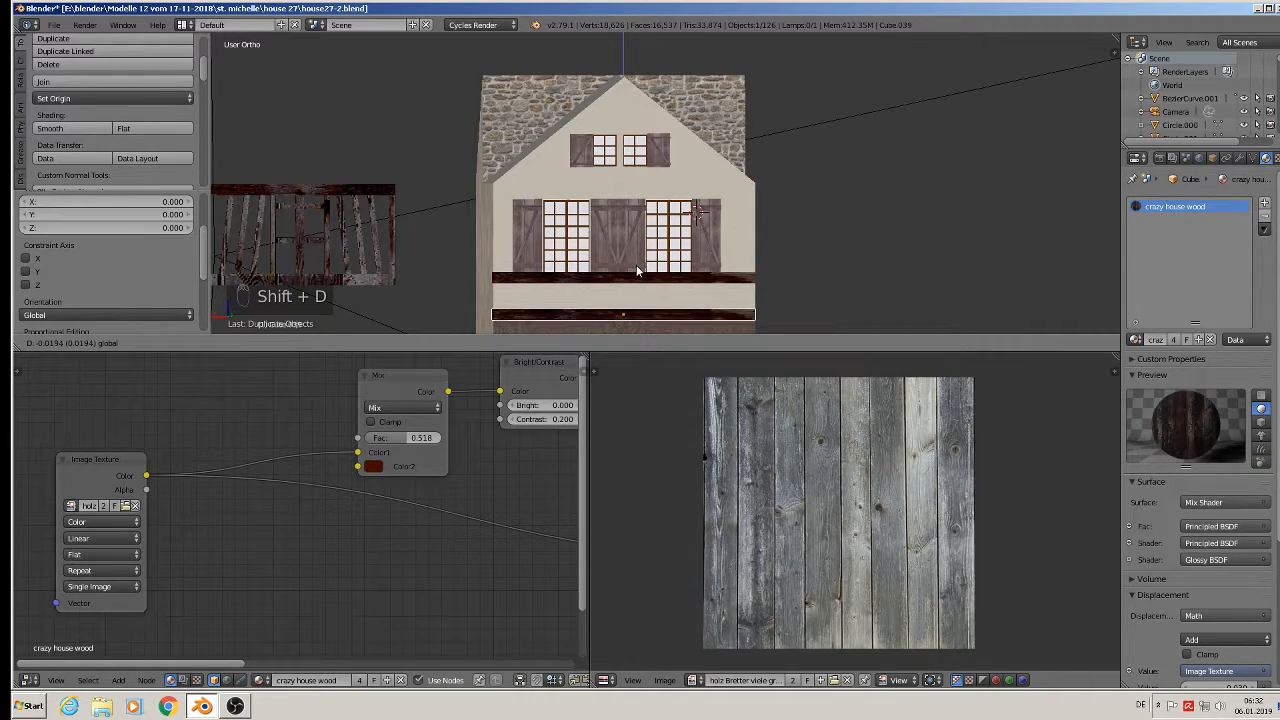
left_click(636, 265)
key("shift+d")
key("z")
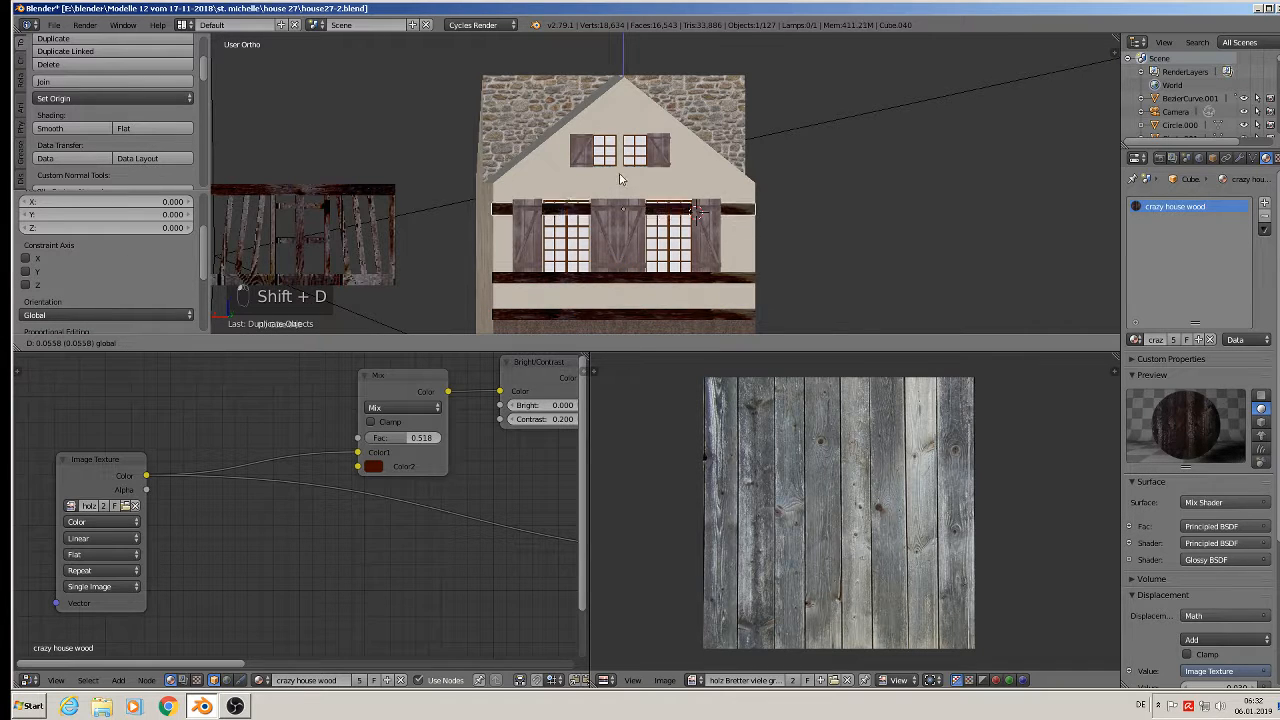
left_click(623, 165)
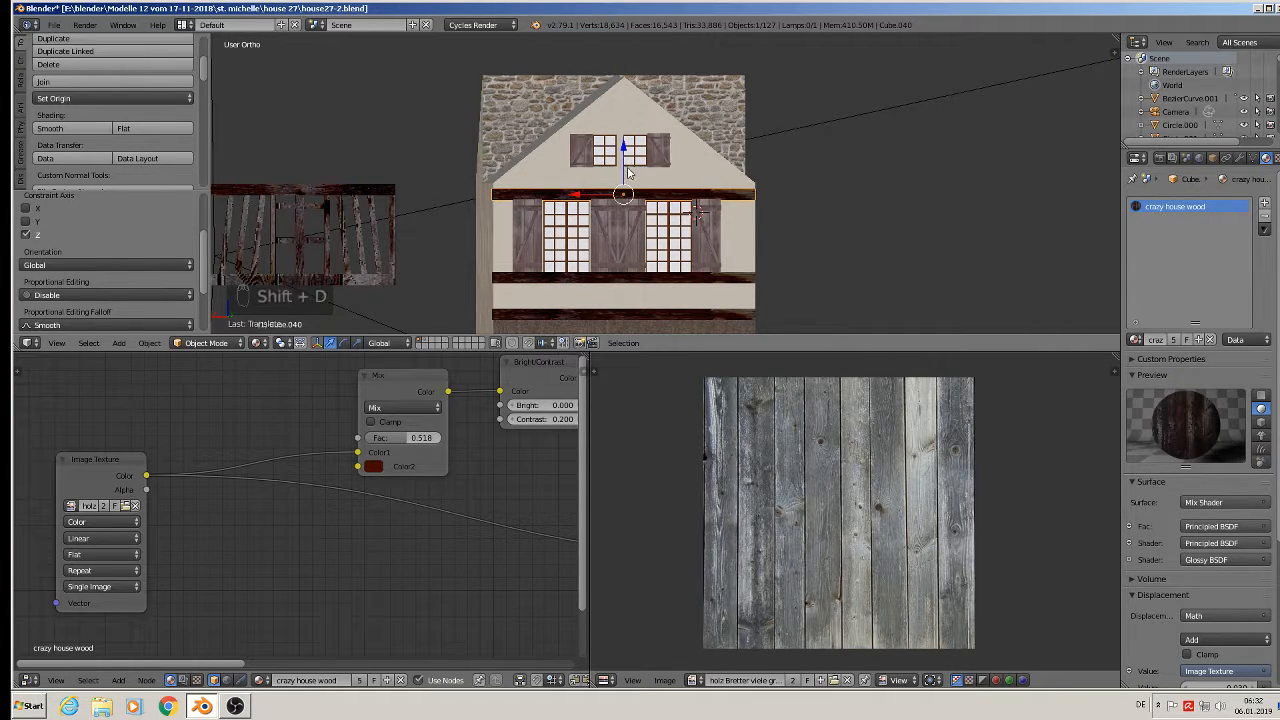
Lighten the Mix node's second colour to an orange-brown with R 0.206, G 0.080, B 0.054.
scroll(627, 169, "up", 2)
middle_click_drag(660, 250, 600, 160, "shift")
scroll(588, 194, "down", 2)
middle_click_drag(575, 220, 784, 217, "shift")
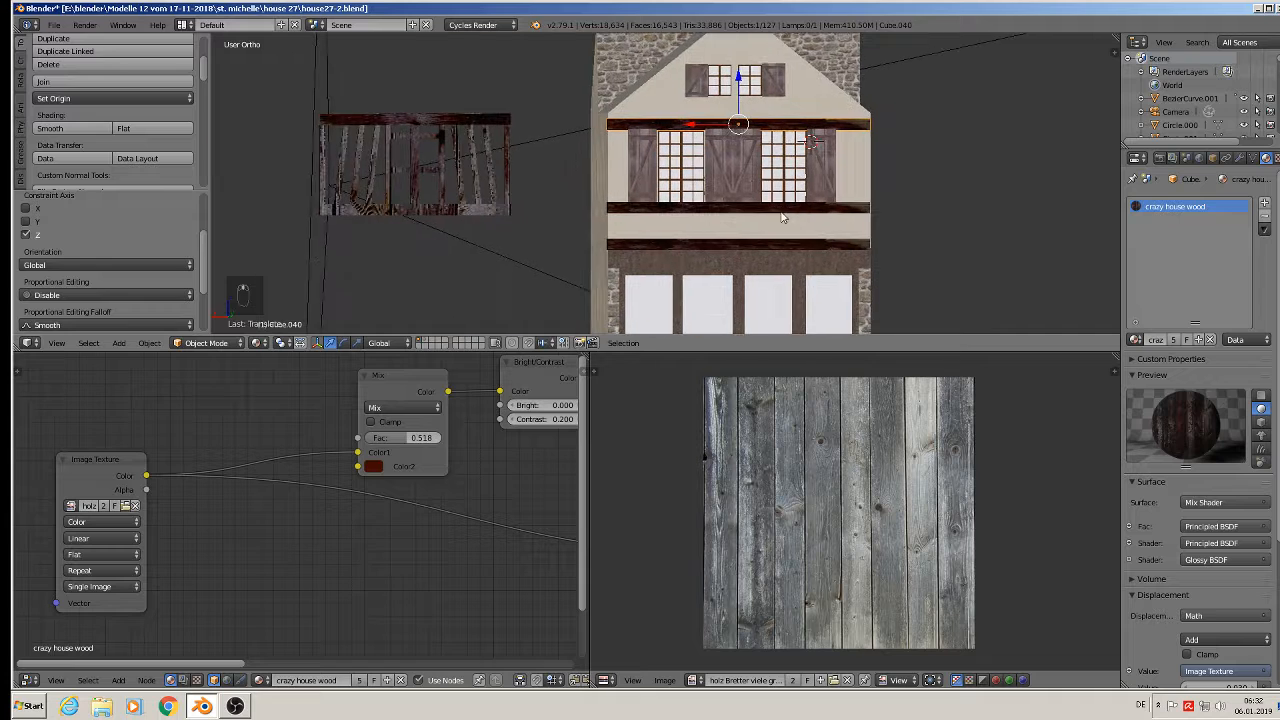
scroll(525, 174, "up", 2)
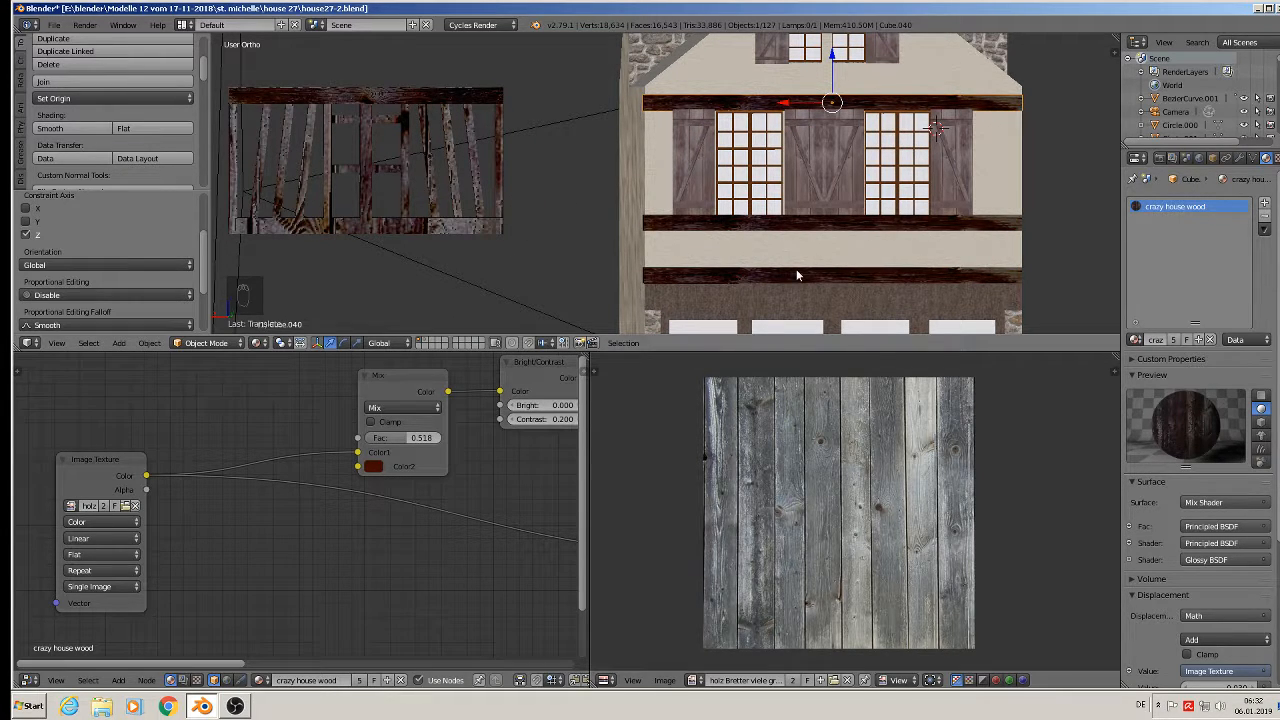
left_click(375, 467)
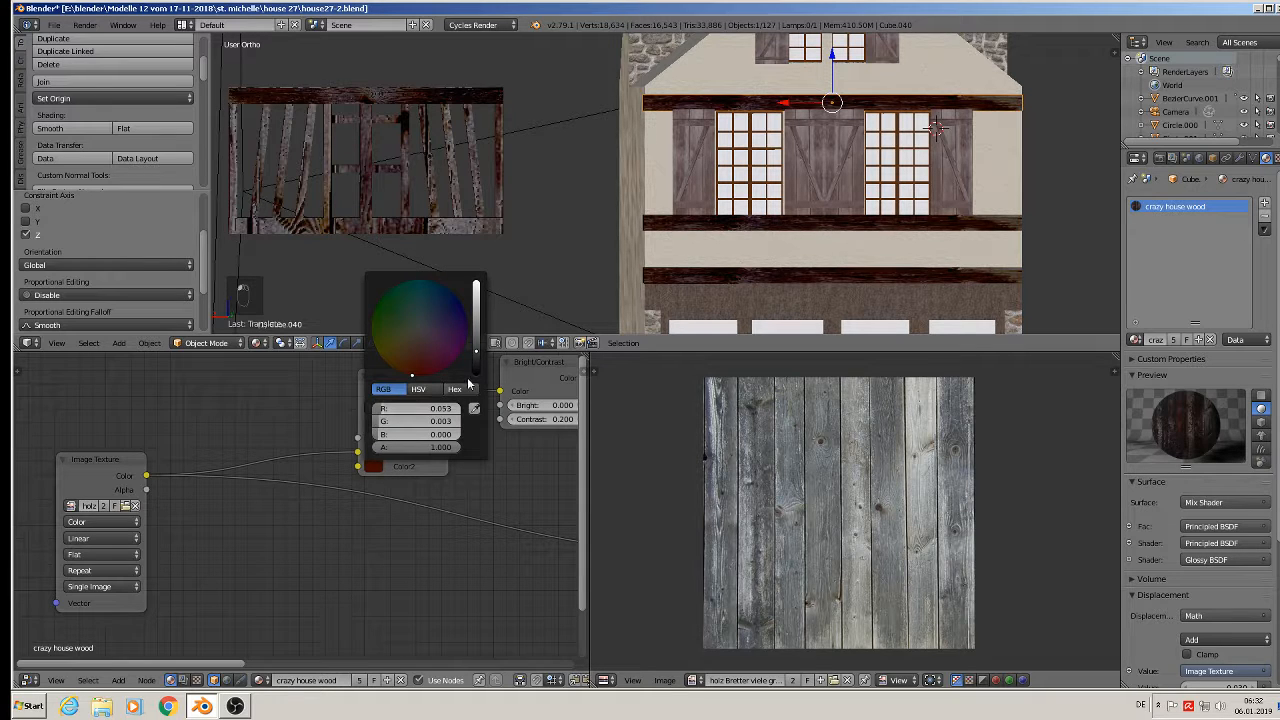
left_click_drag(411, 357, 478, 333)
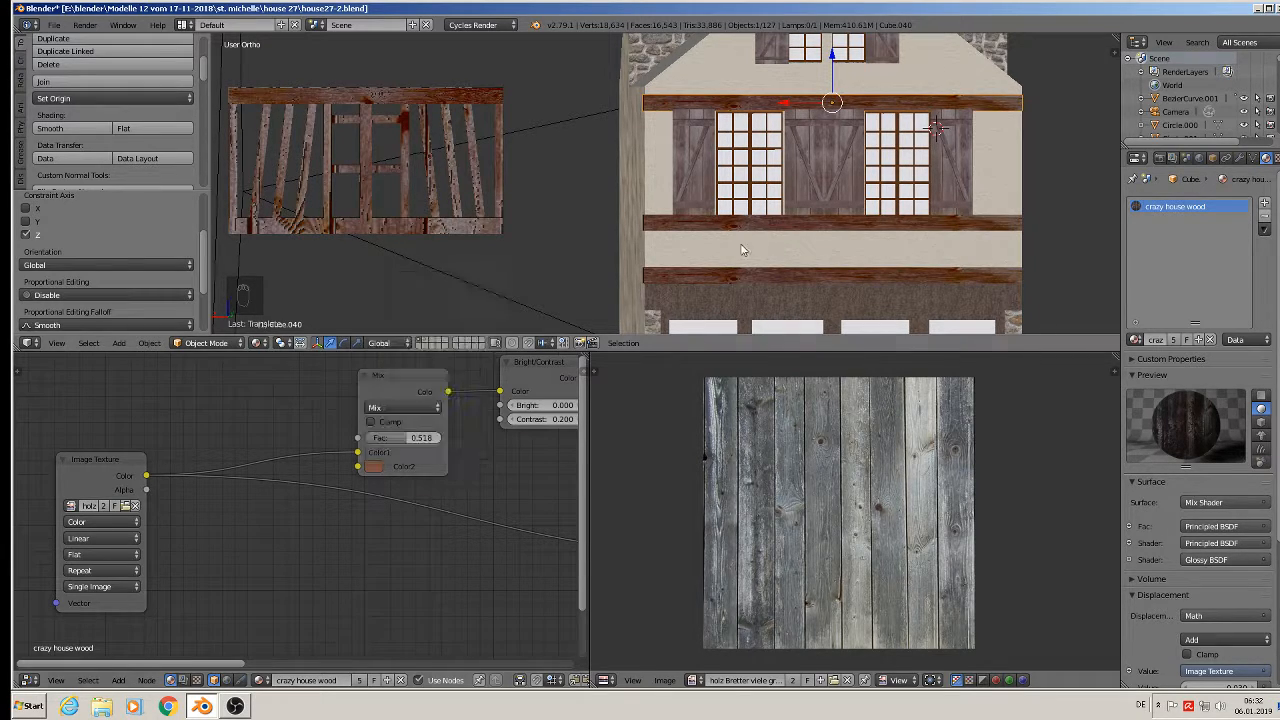
Desaturate the Mix node's second colour to a greyish brown with R 0.206, G 0.144, B 0.137.
scroll(827, 288, "down", 1)
middle_click_drag(822, 272, 792, 273)
left_click(371, 468)
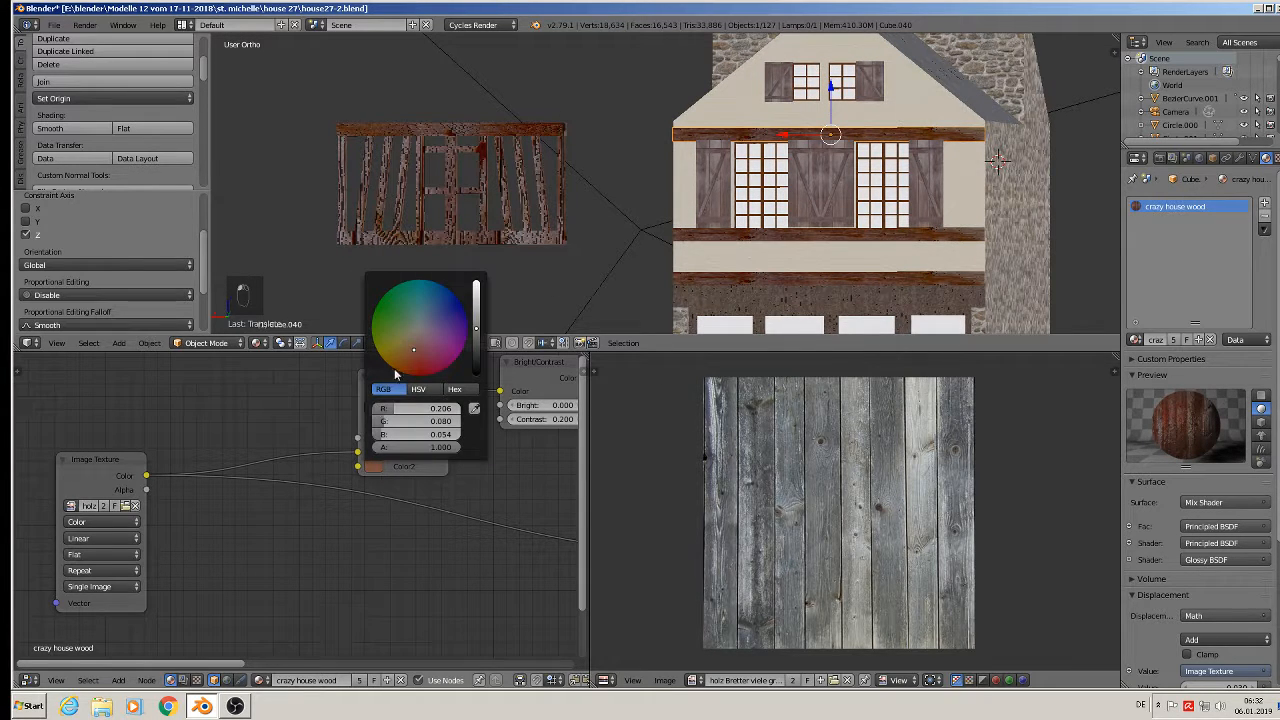
left_click_drag(413, 349, 419, 341)
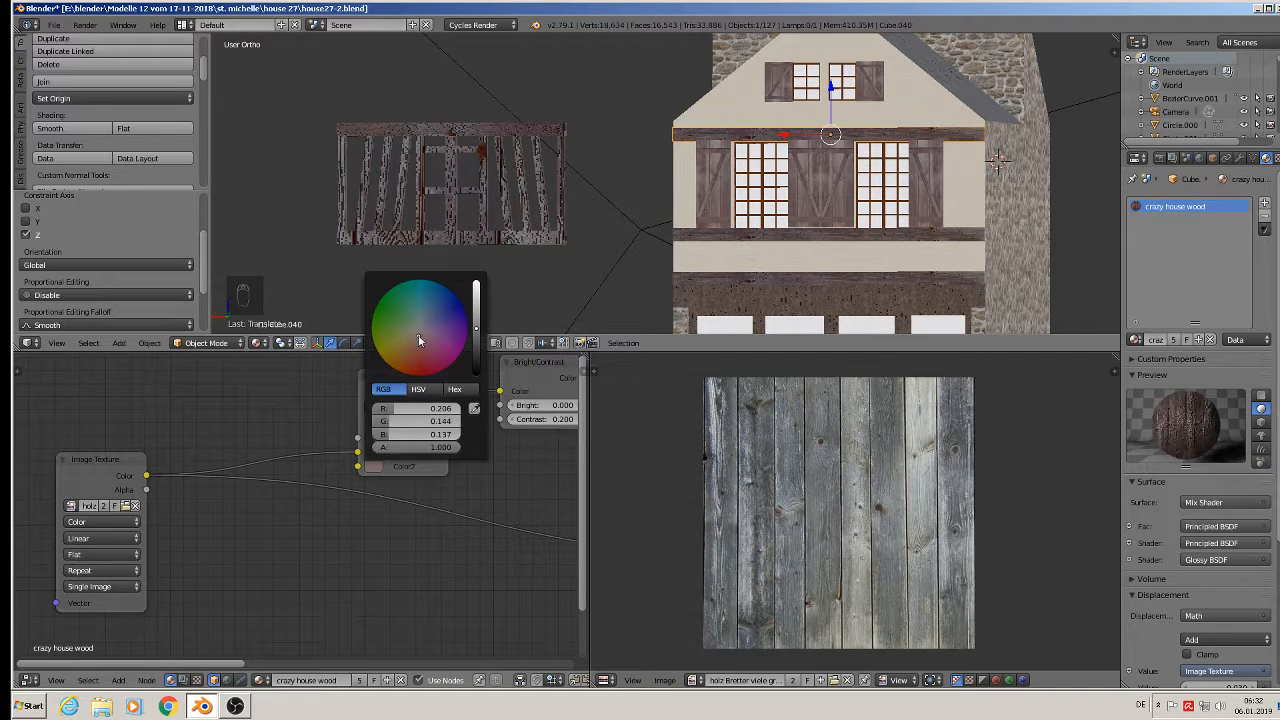
scroll(875, 222, "up", 3)
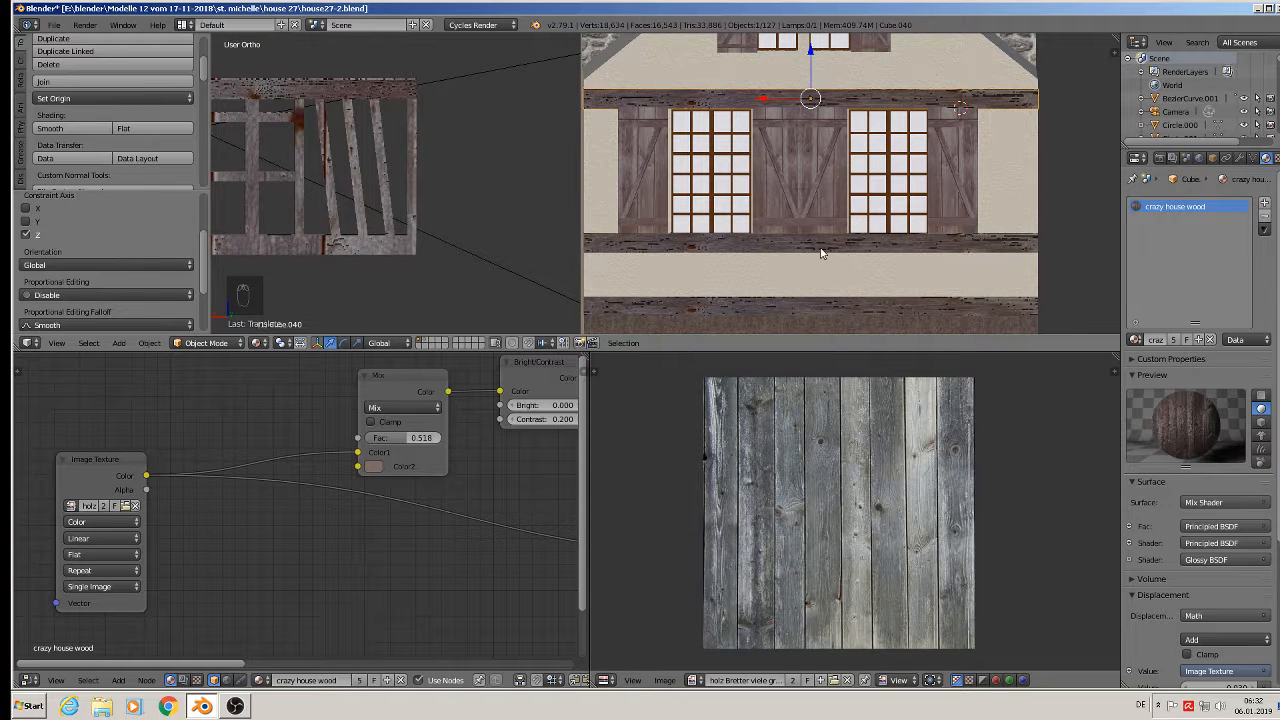
scroll(740, 208, "down", 3)
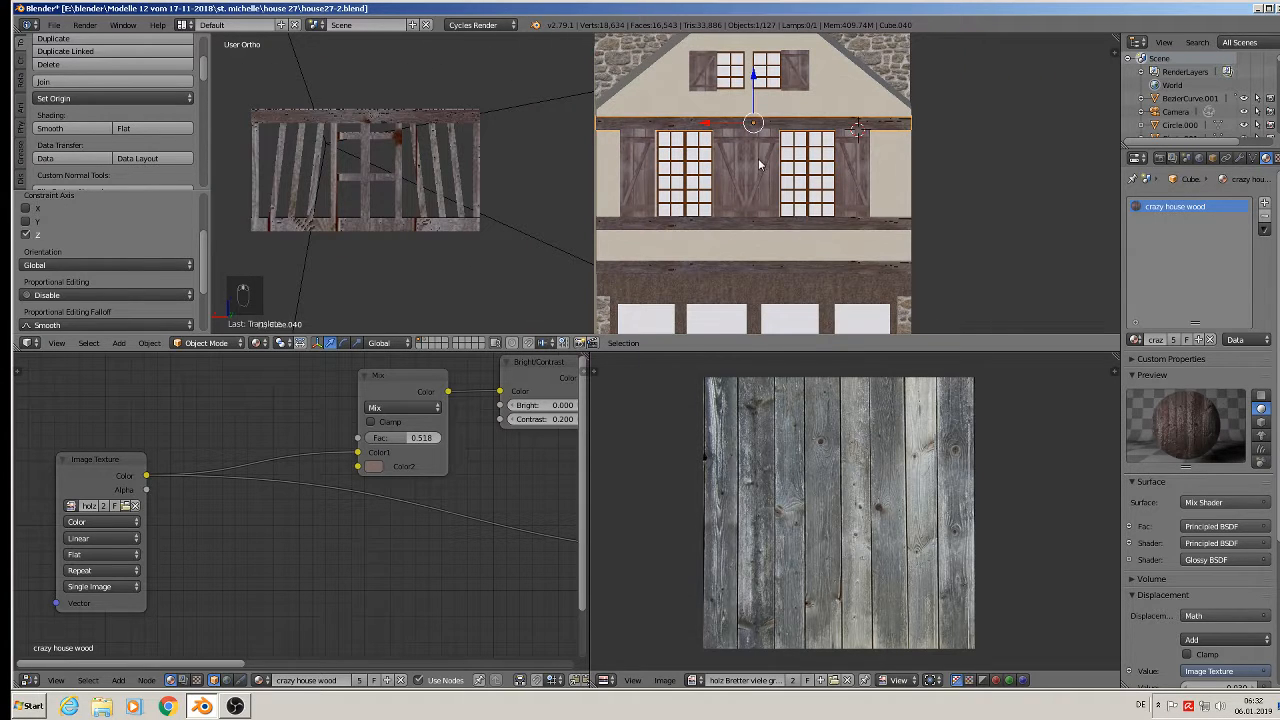
Duplicate the beam above the large windows in place and rotate the copy 90 degrees about the Y axis.
key("shift+d")
right_click(758, 158)
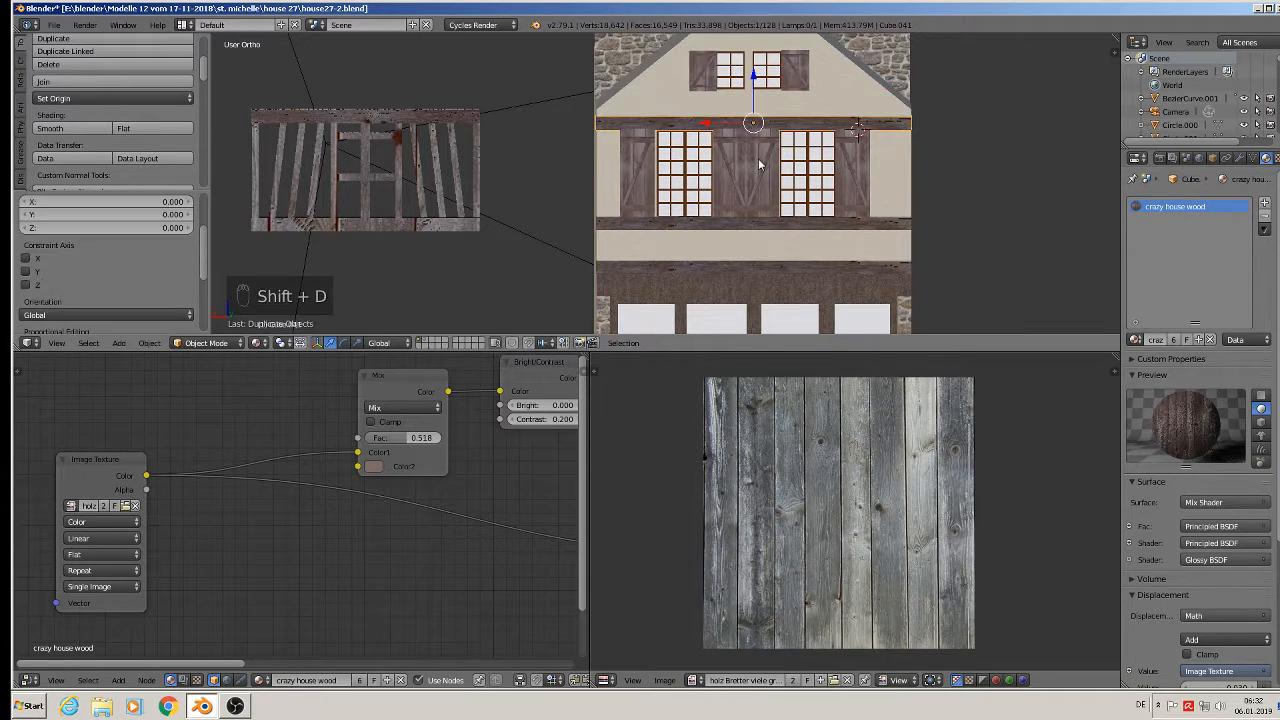
key("r")
key("y")
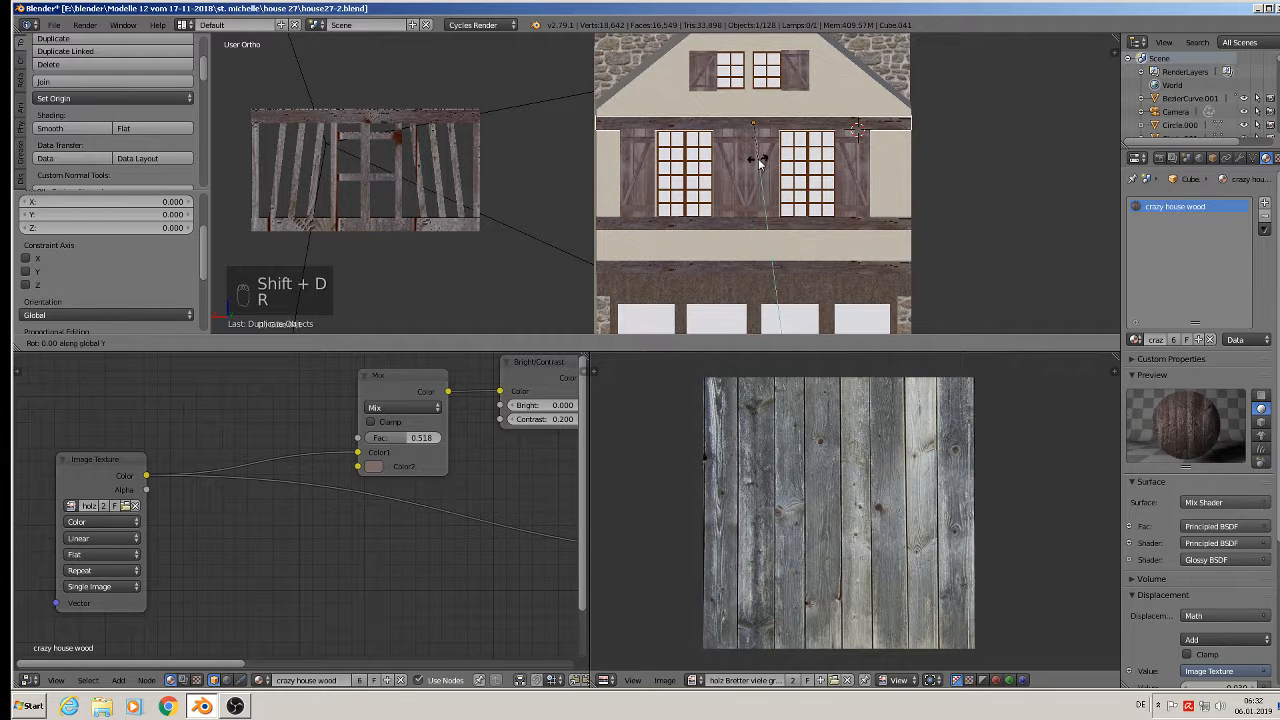
key("9")
key("0")
key("Return")
scroll(742, 108, "down", 3)
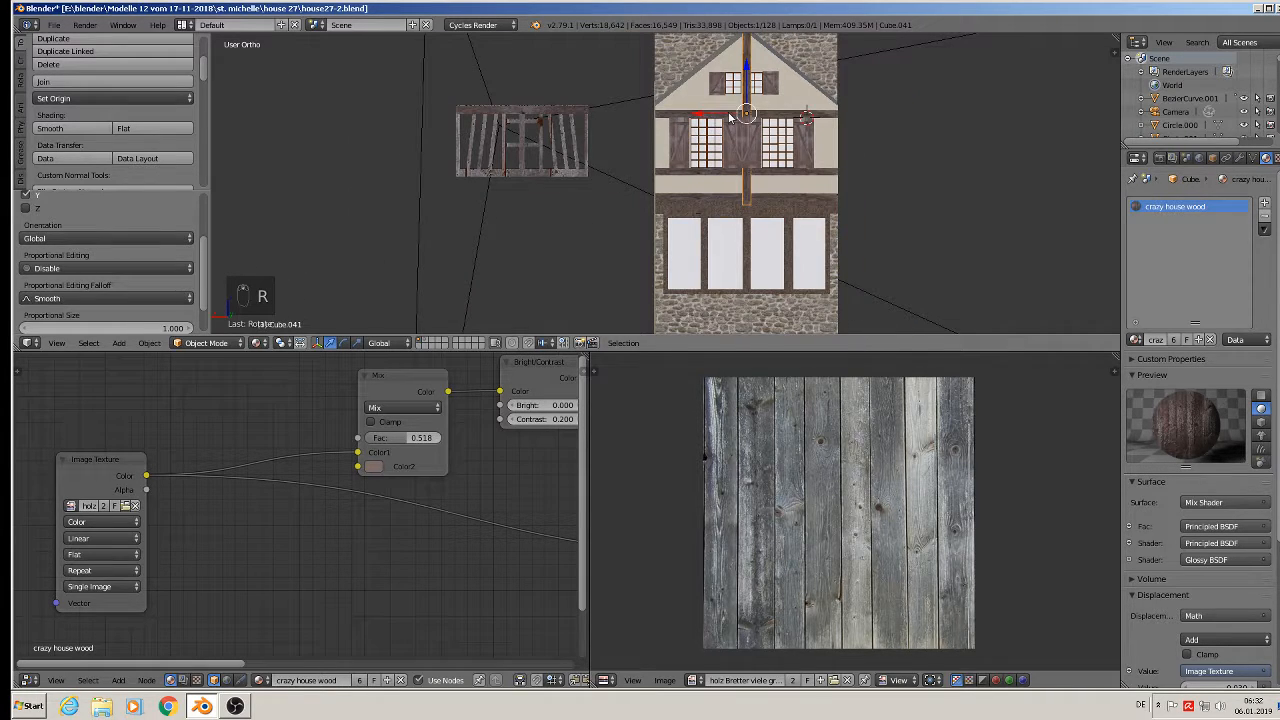
Move the vertical beam along X to the facade's left edge and shorten it along Z to roughly half its length.
left_click_drag(721, 117, 635, 125)
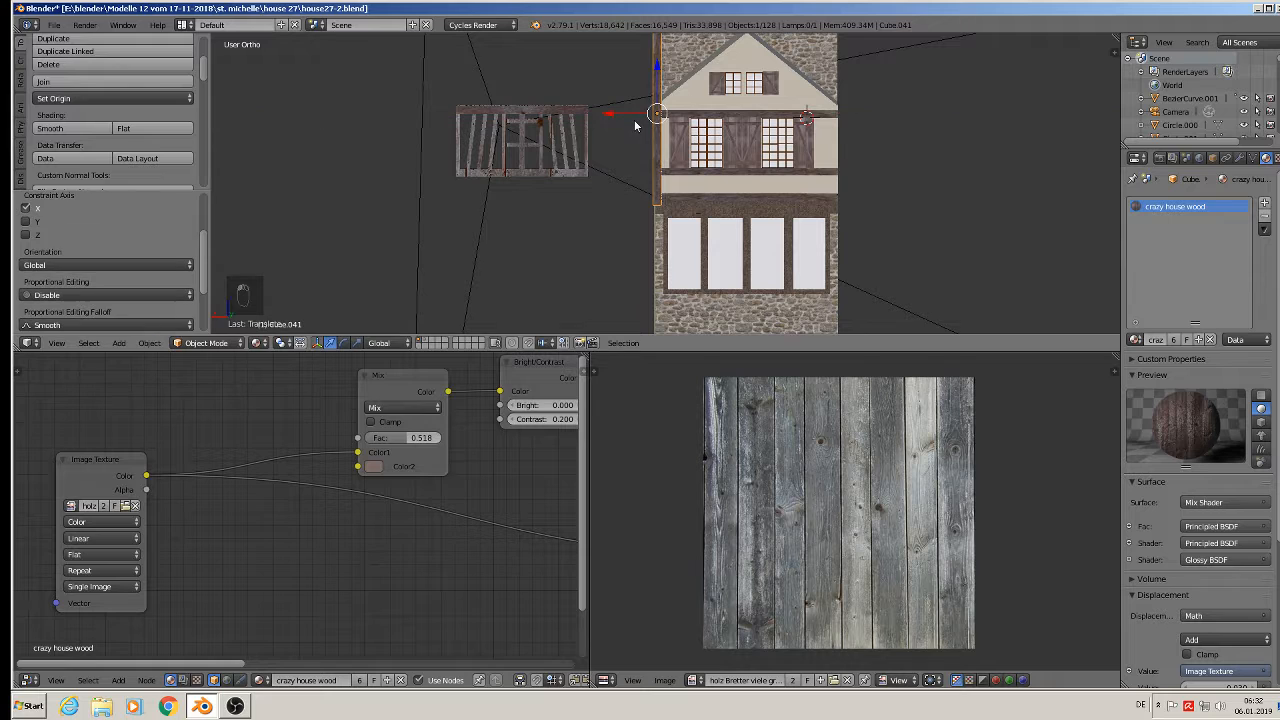
key("s")
key("z")
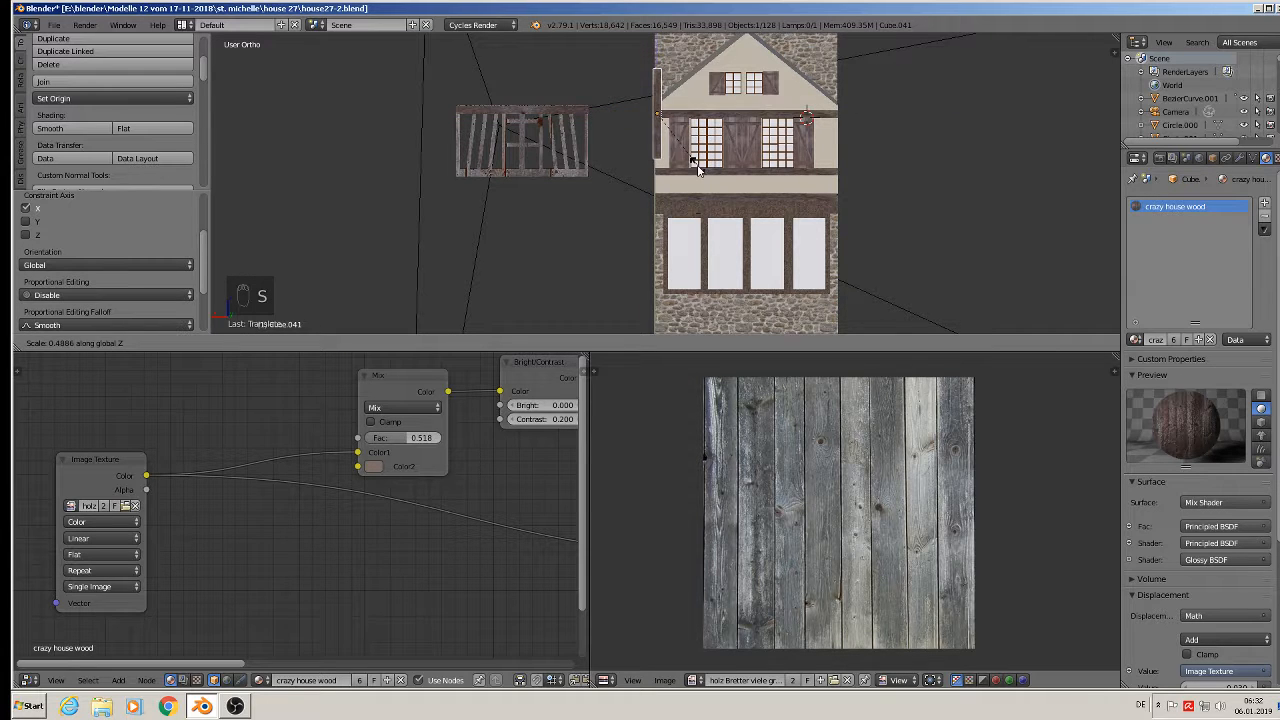
left_click(683, 141)
Lower the vertical beam beside the large windows and scale it along Z by about 1.2 to span the horizontal beams.
left_click_drag(659, 82, 667, 112)
key("s")
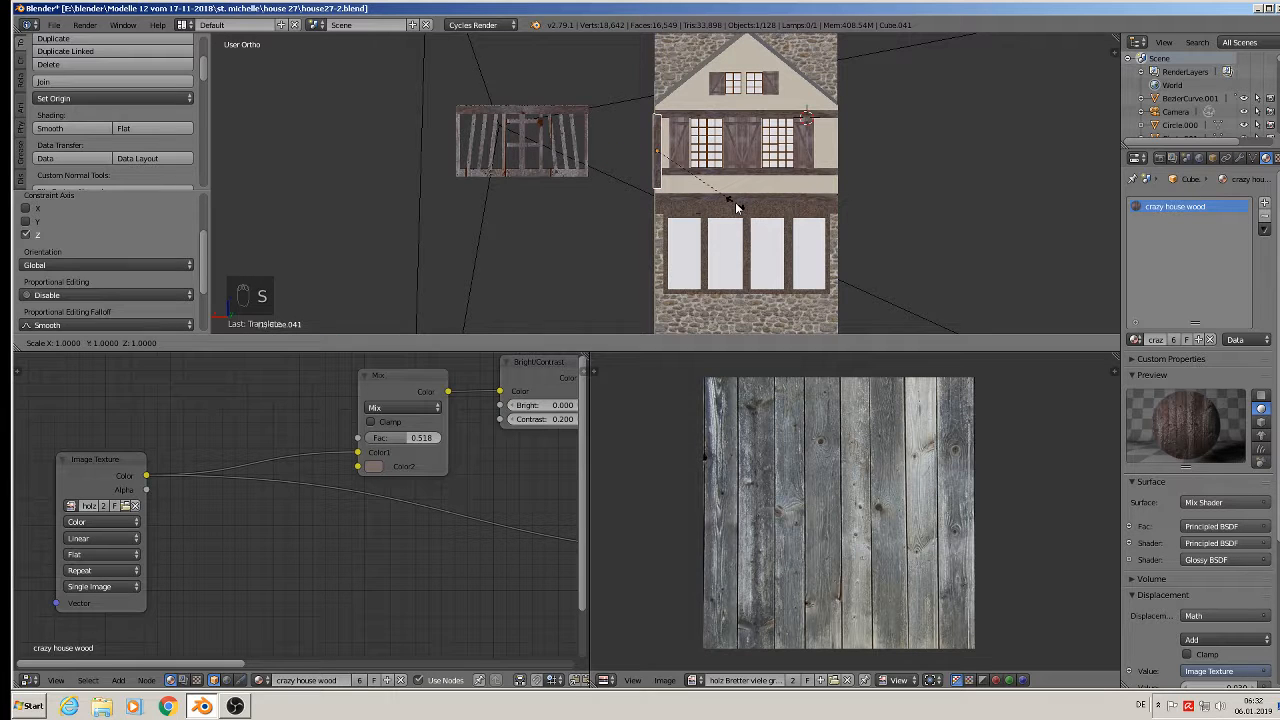
key("z")
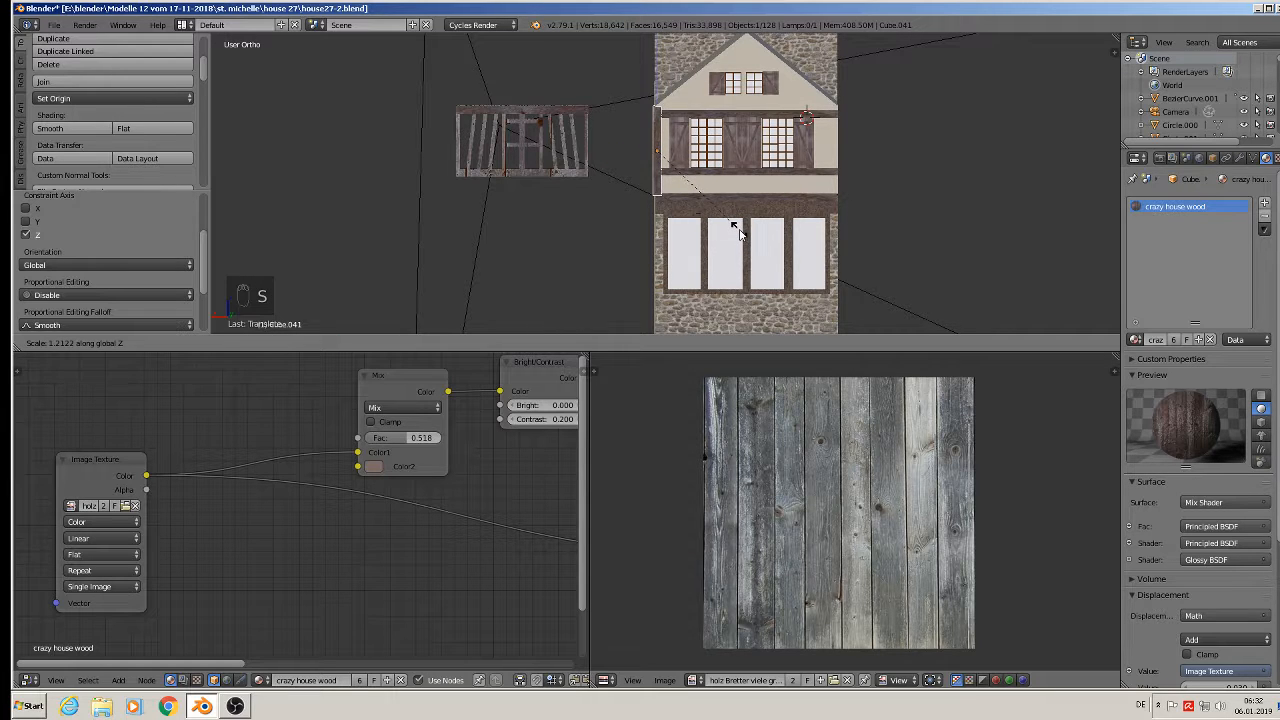
left_click(733, 226)
scroll(673, 252, "up", 4)
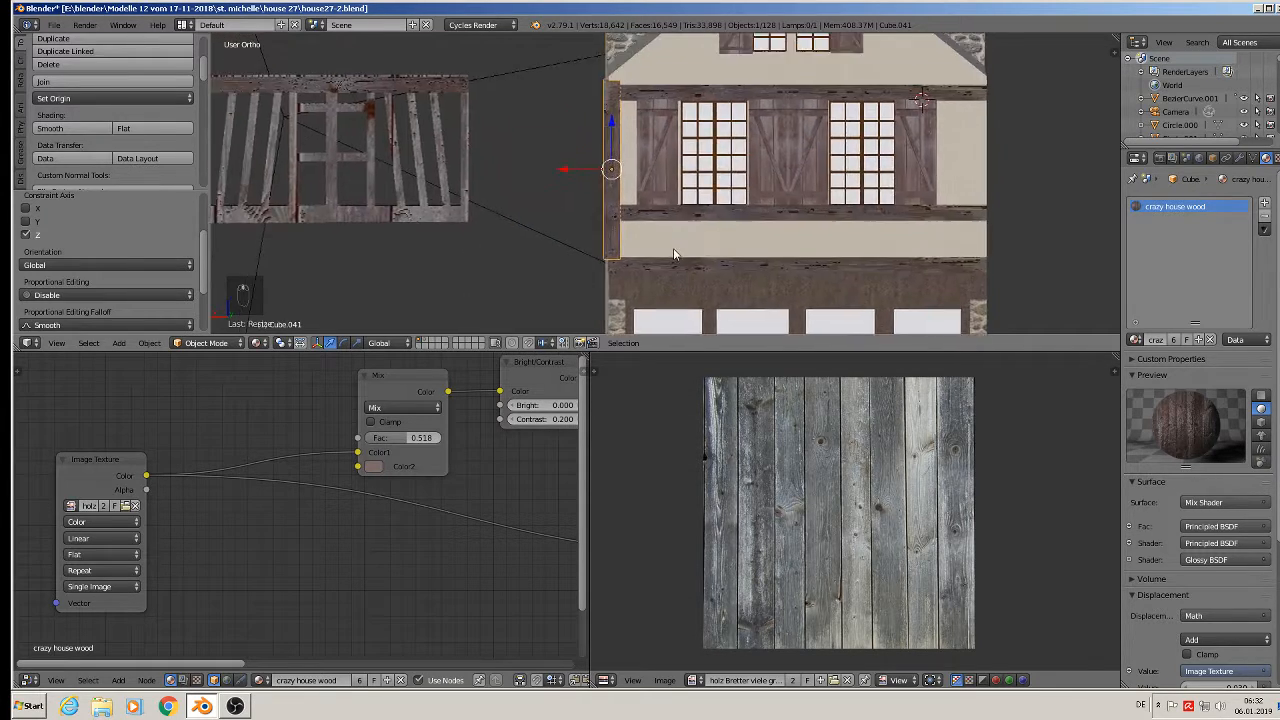
Shift the corner beam slightly along X at the wall's edge and reduce its depth by scaling it along Y.
scroll(673, 255, "down", 4)
key("g")
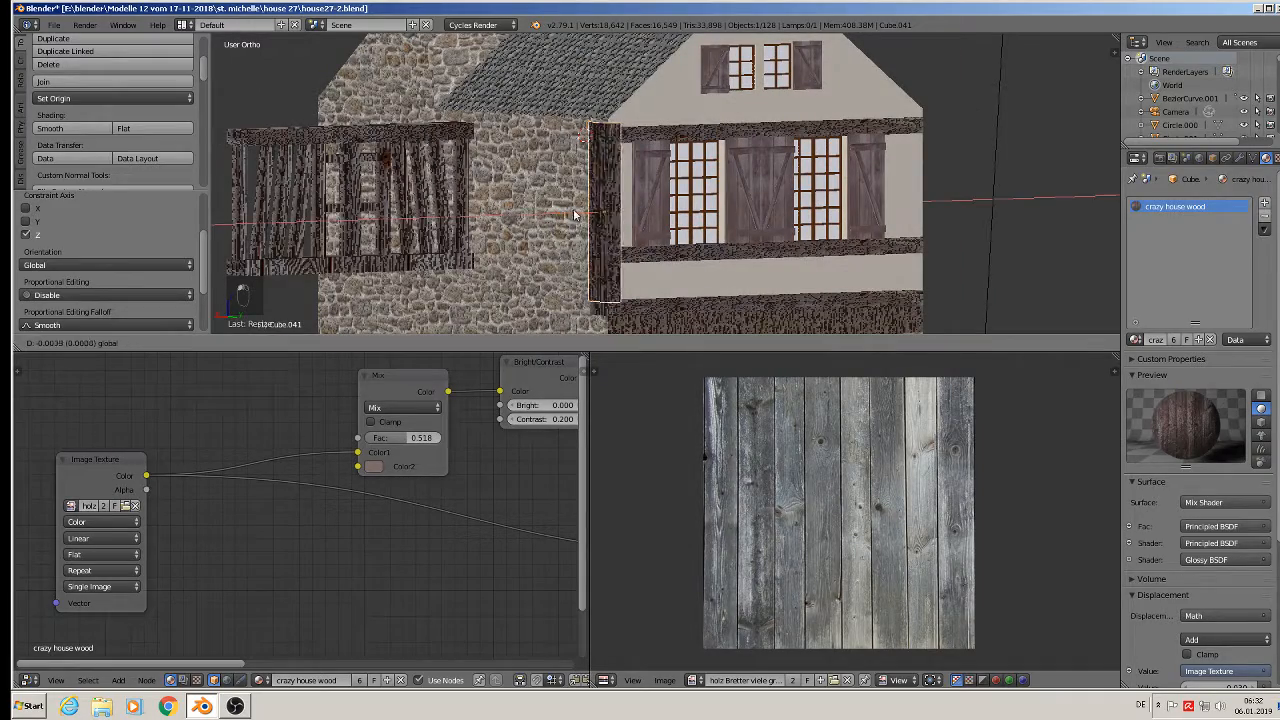
left_click_drag(575, 215, 577, 214)
middle_click_drag(578, 214, 671, 258)
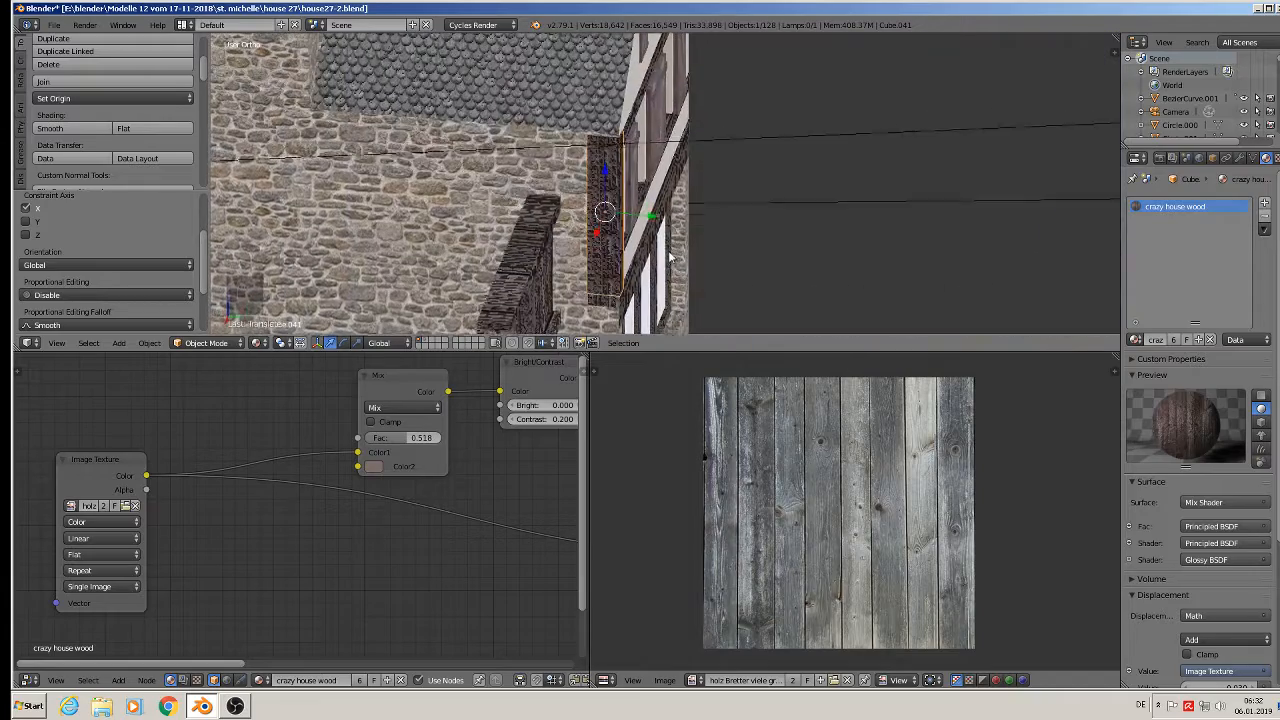
key("s")
key("y")
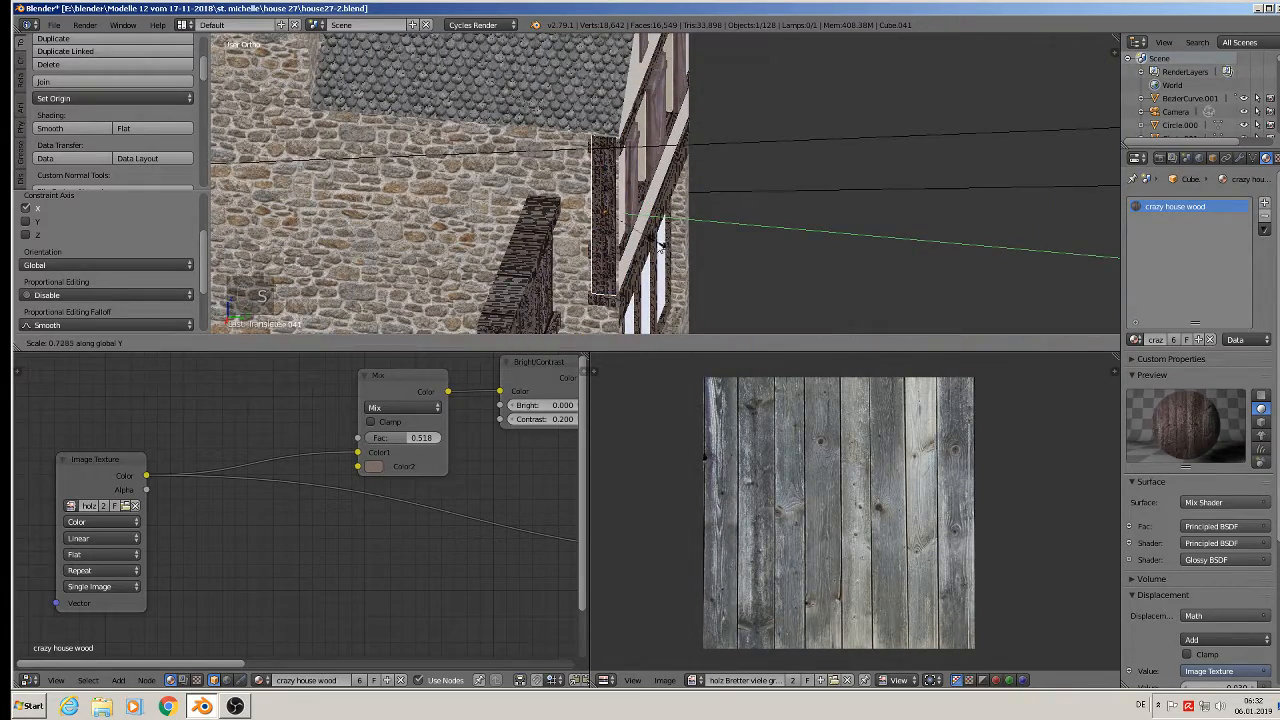
left_click(652, 236)
Move the corner beam slightly along Y to seat it against the facade with the horizontal beams.
middle_click_drag(652, 236, 536, 218)
key("g")
key("y")
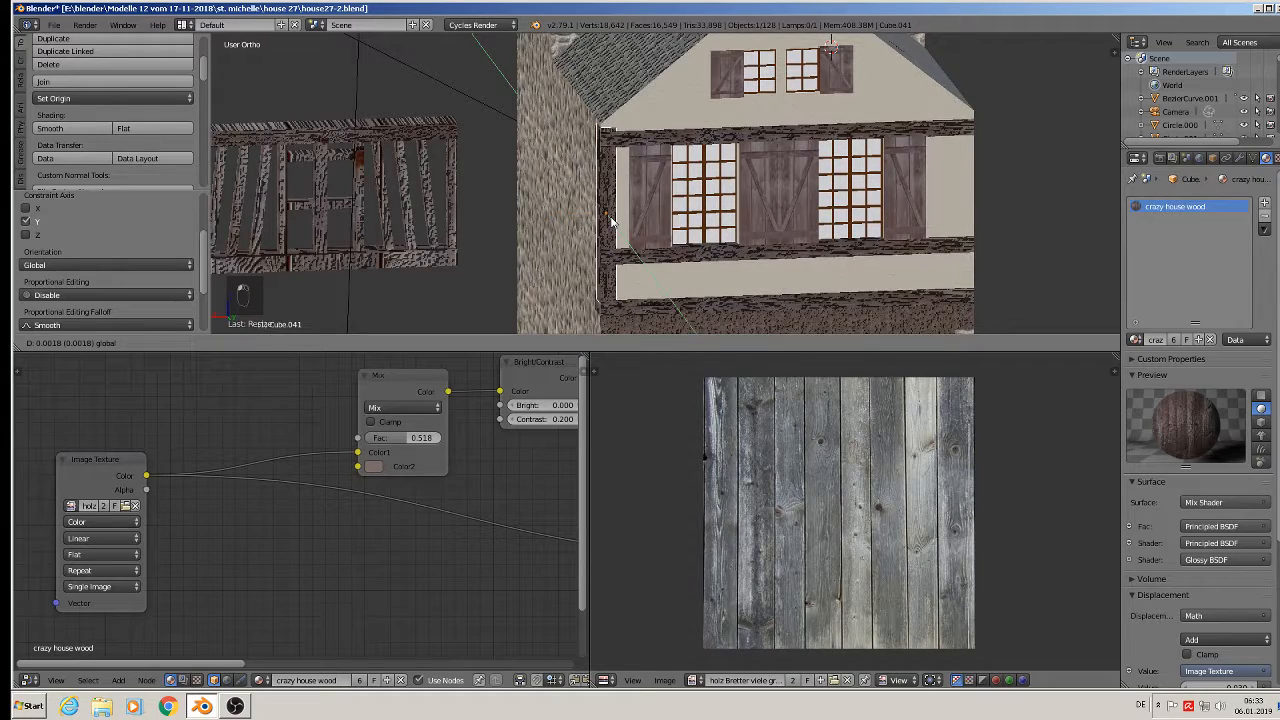
left_click(609, 219)
scroll(606, 218, "up", 1)
middle_click_drag(604, 217, 599, 206)
scroll(600, 204, "down", 2)
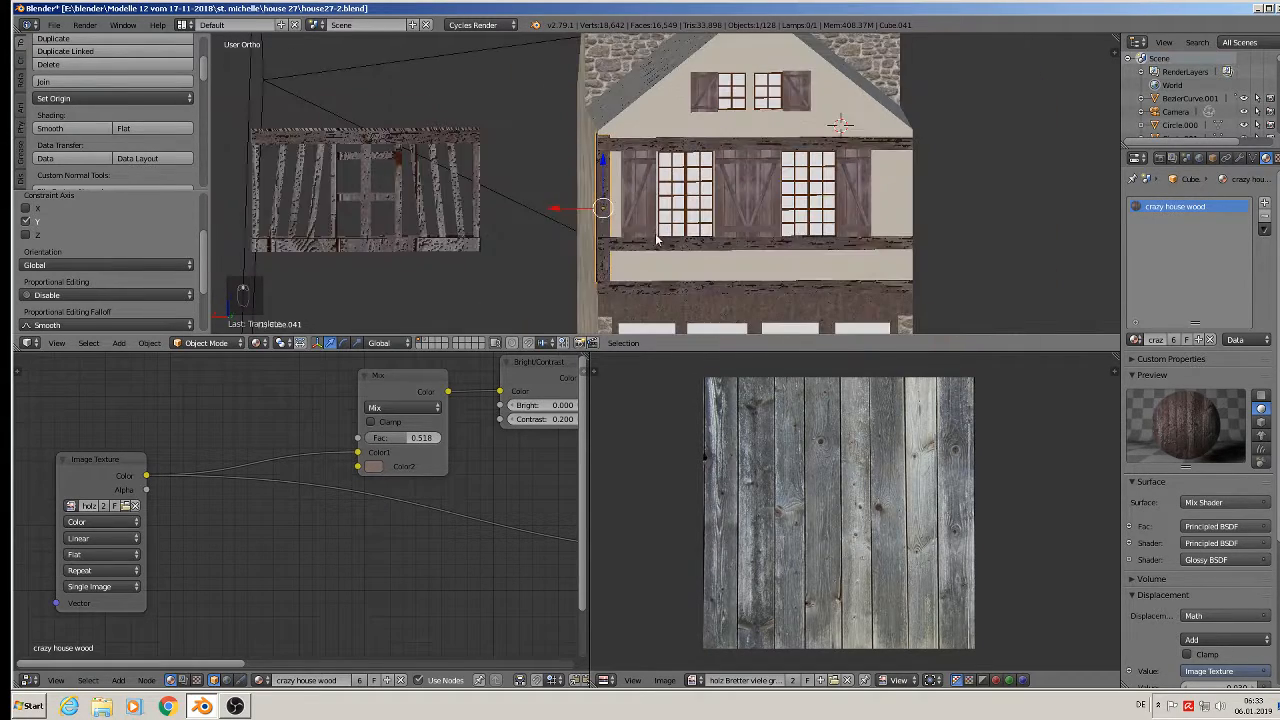
Raise the left corner beam slightly along Z to line its ends up with the upper and lower horizontal beams.
middle_click_drag(657, 240, 556, 204, "shift")
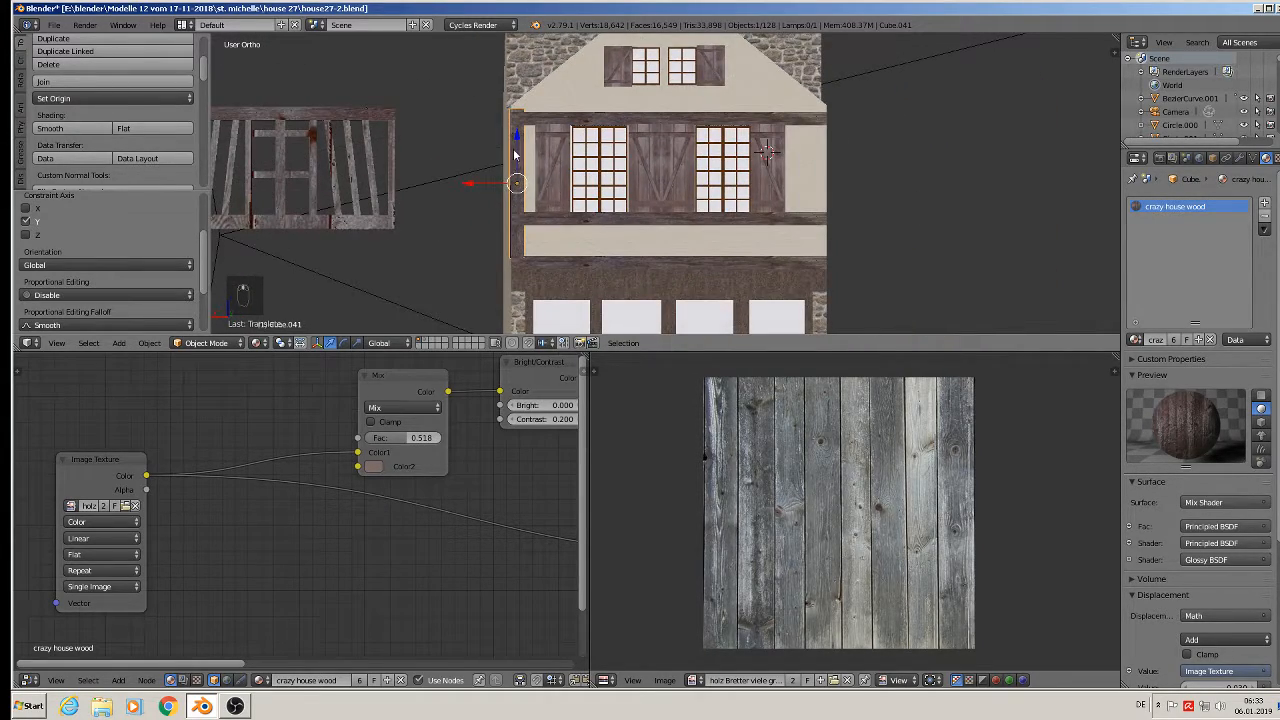
key("g")
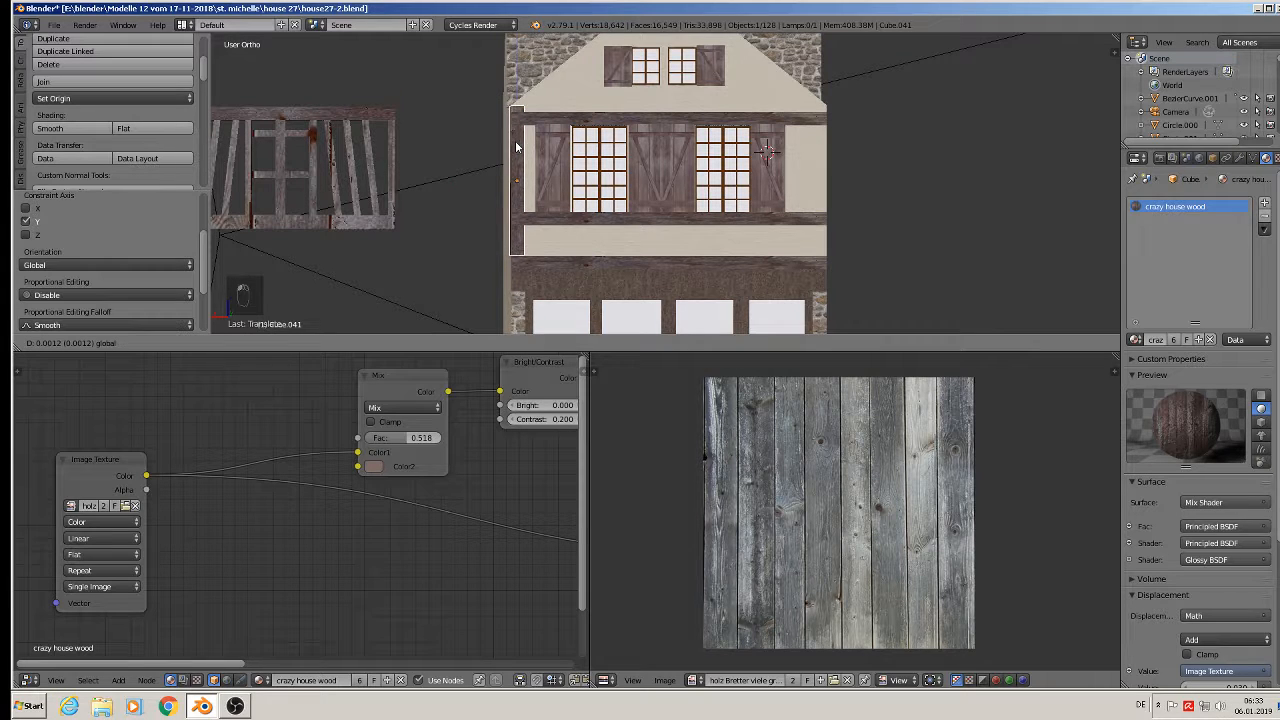
key("z")
left_click(519, 183)
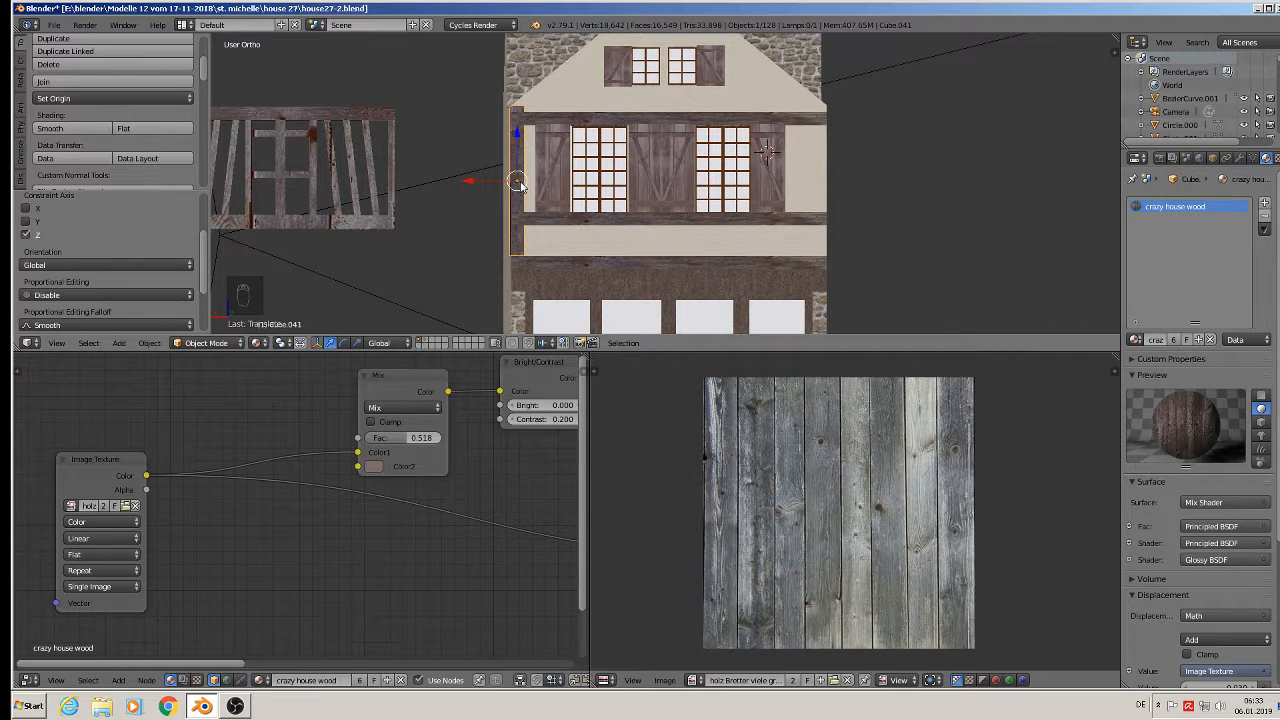
Duplicate the left corner beam along X to the facade's right edge.
key("shift+d")
key("x")
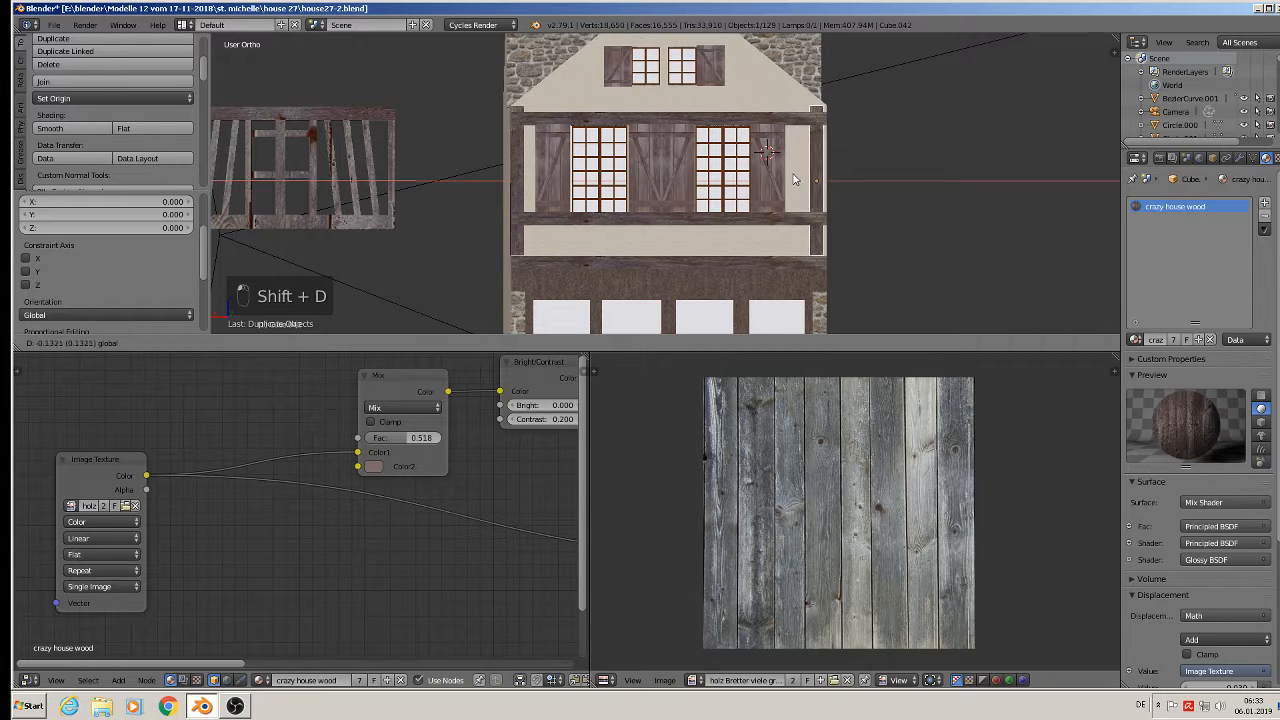
left_click(797, 180)
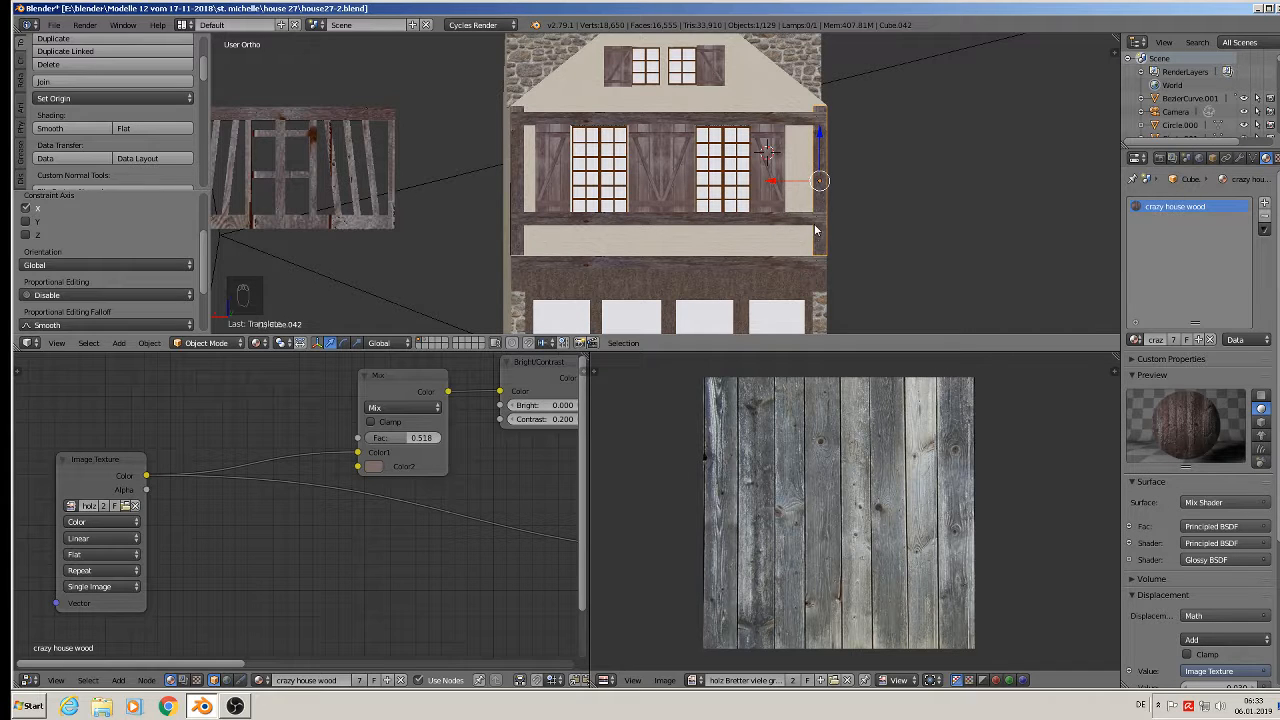
Duplicate the right corner beam, shorten the copy along Z and fit it into the plaster band under the right large window.
key("shift+d")
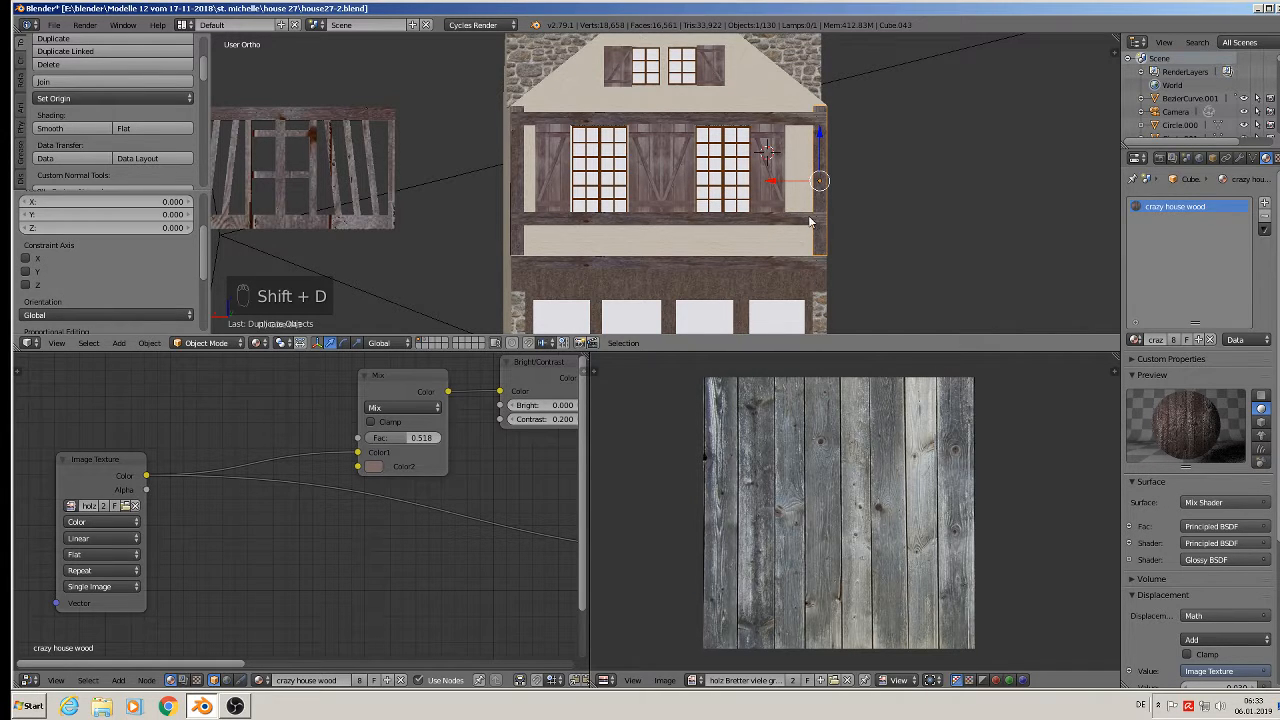
left_click_drag(780, 182, 669, 181)
key("s")
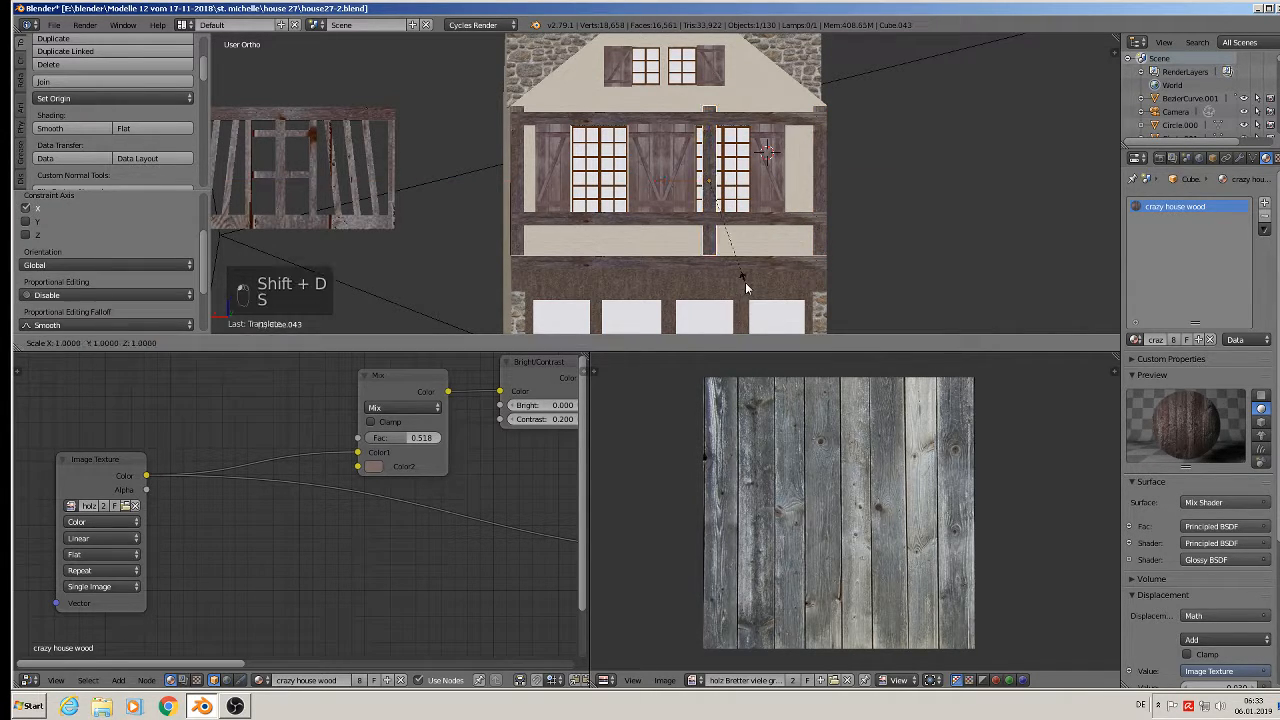
key("z")
left_click(714, 216)
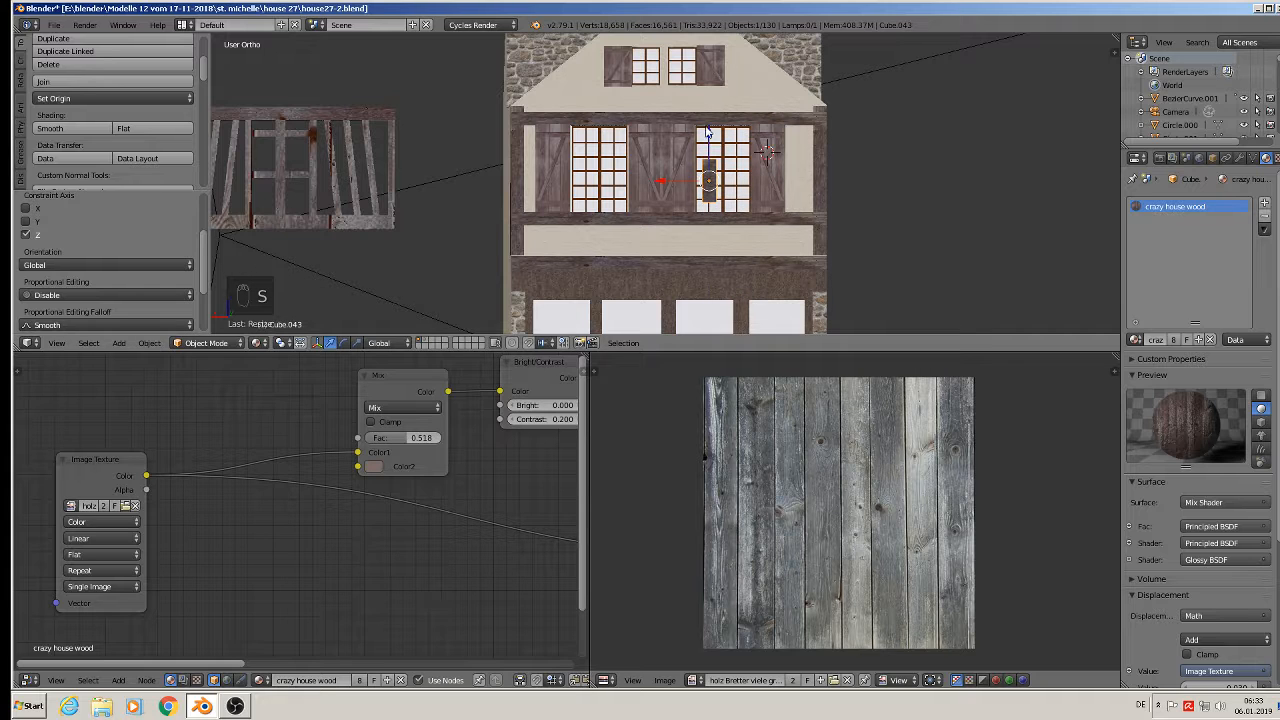
left_click_drag(707, 133, 720, 188)
left_click_drag(687, 240, 701, 241)
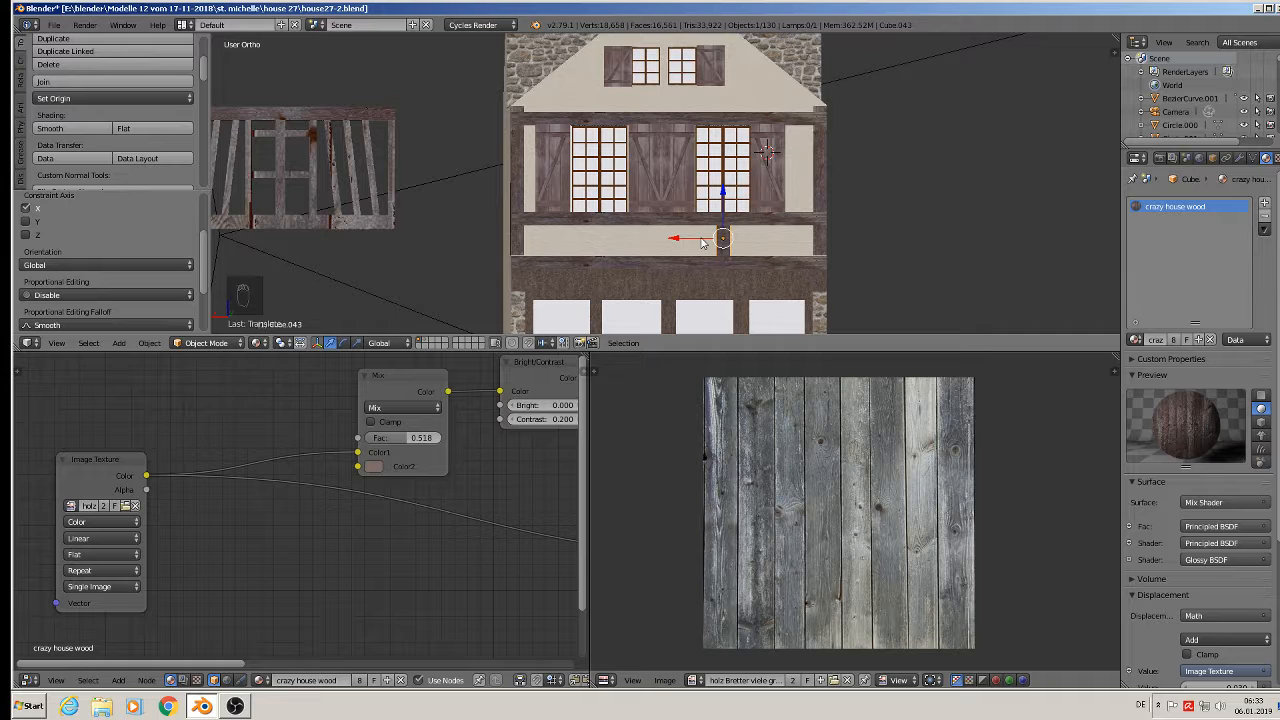
Duplicate the short post five times along X, spacing the copies across the plaster band below the large windows.
key("shift+d")
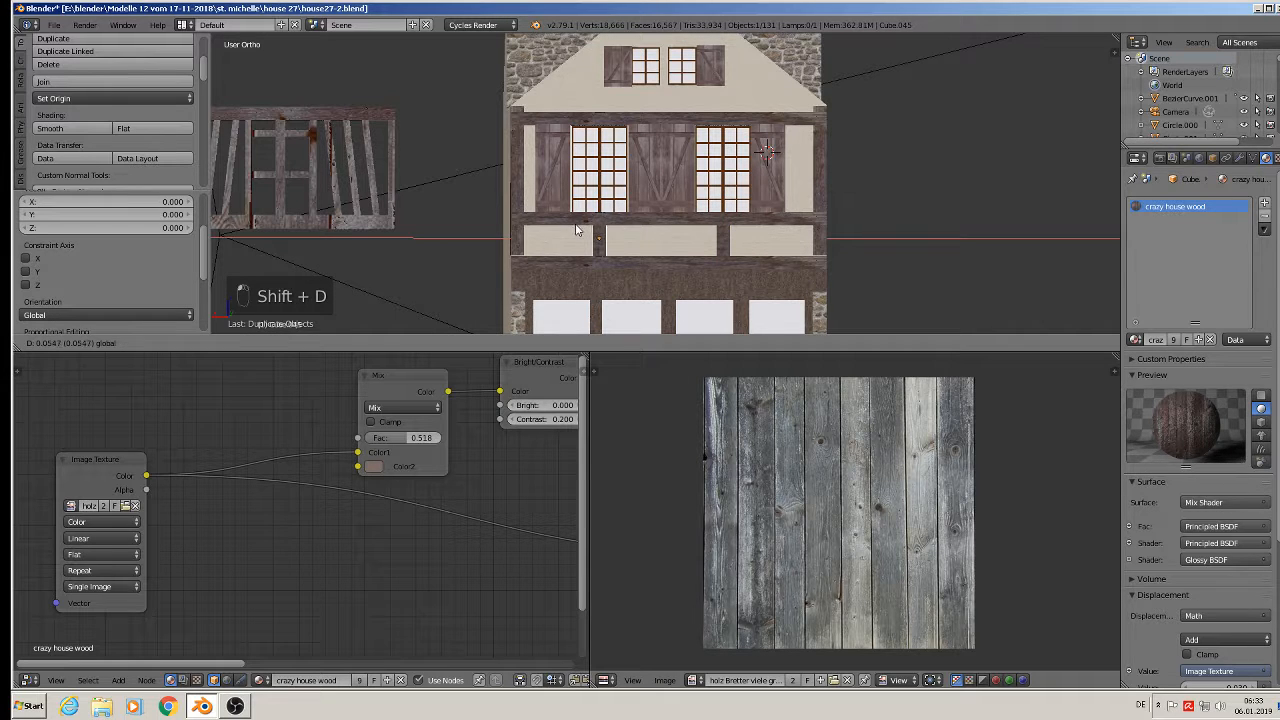
left_click(576, 230)
key("shift+d")
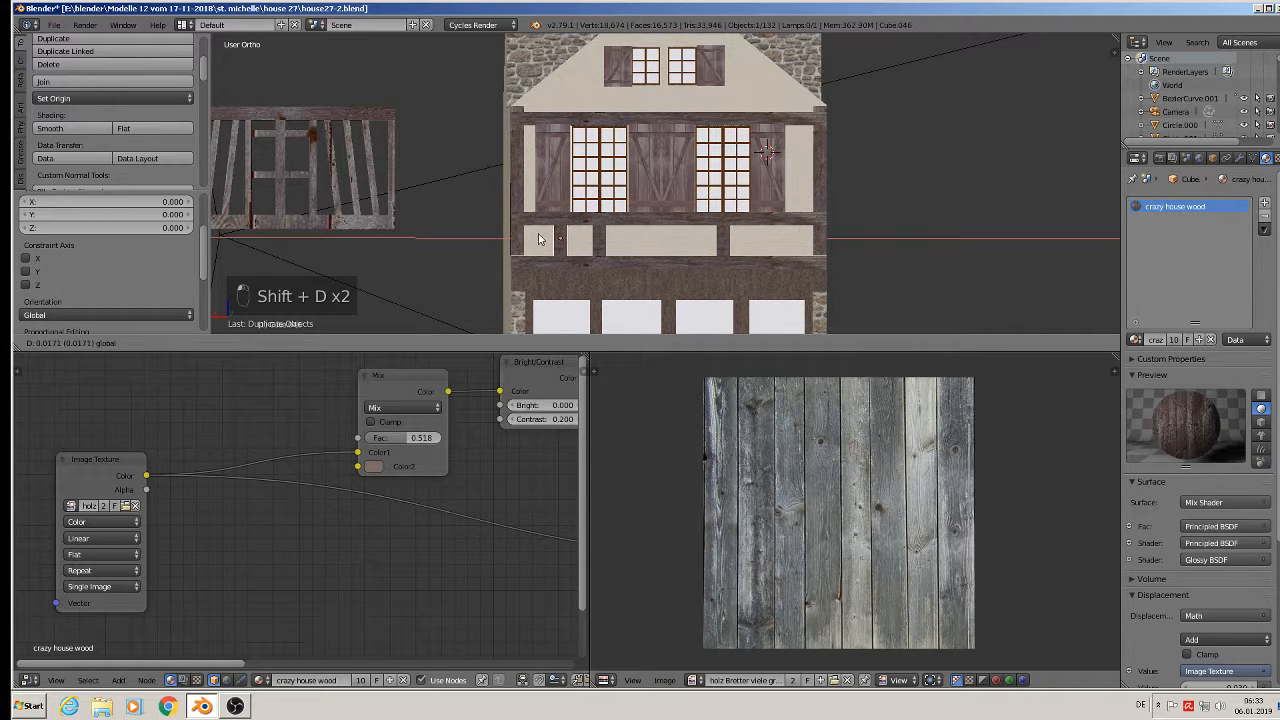
left_click(543, 238)
key("shift+d")
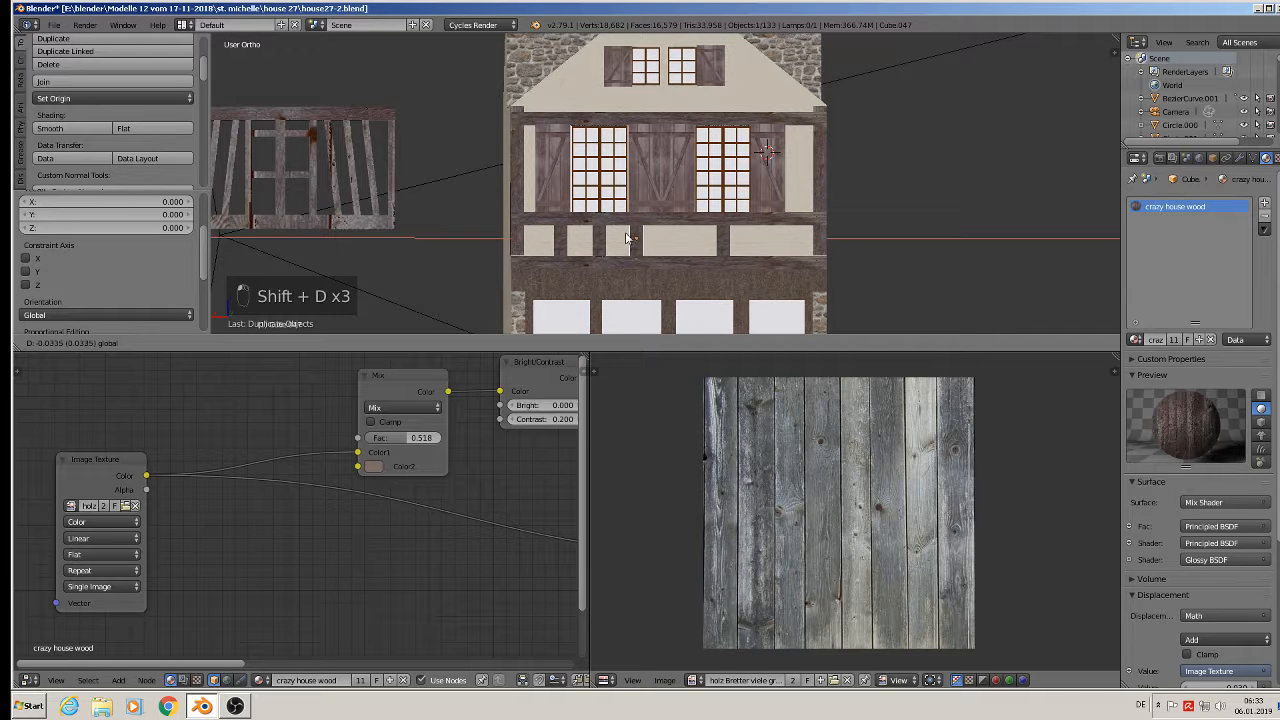
left_click_drag(627, 236, 674, 238)
key("shift+d")
right_click(625, 236)
key("shift+d")
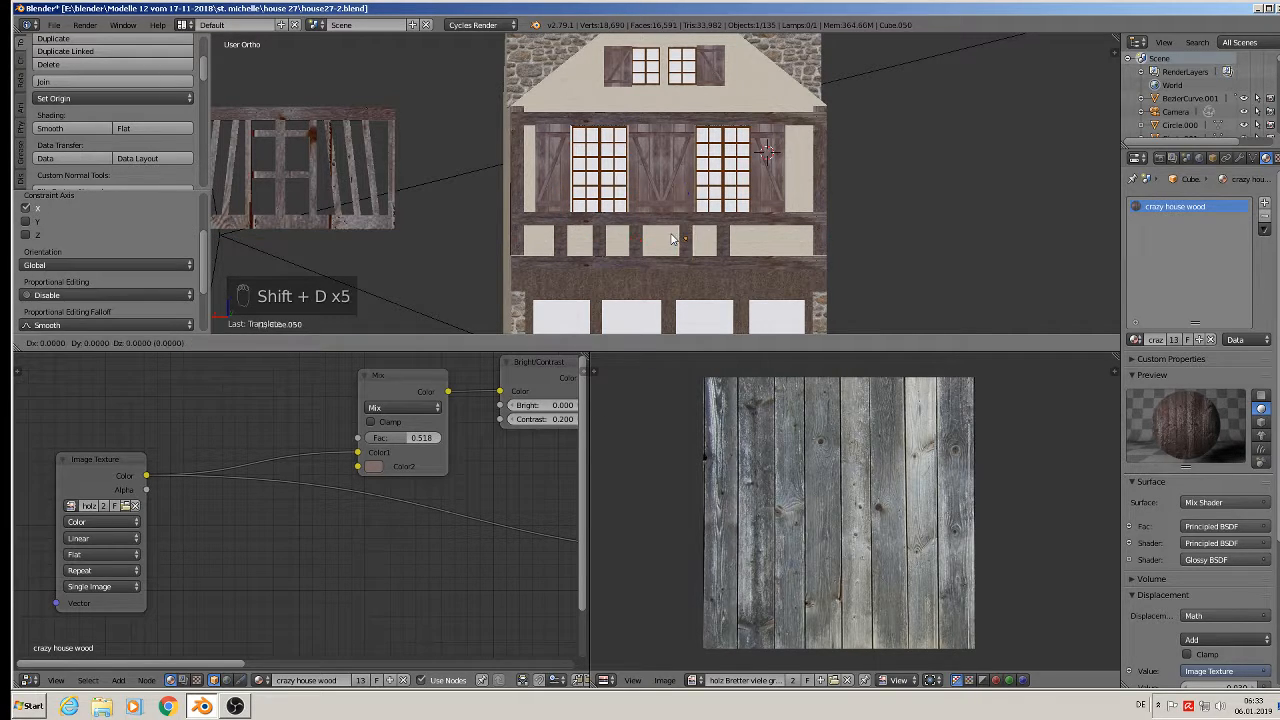
key("x")
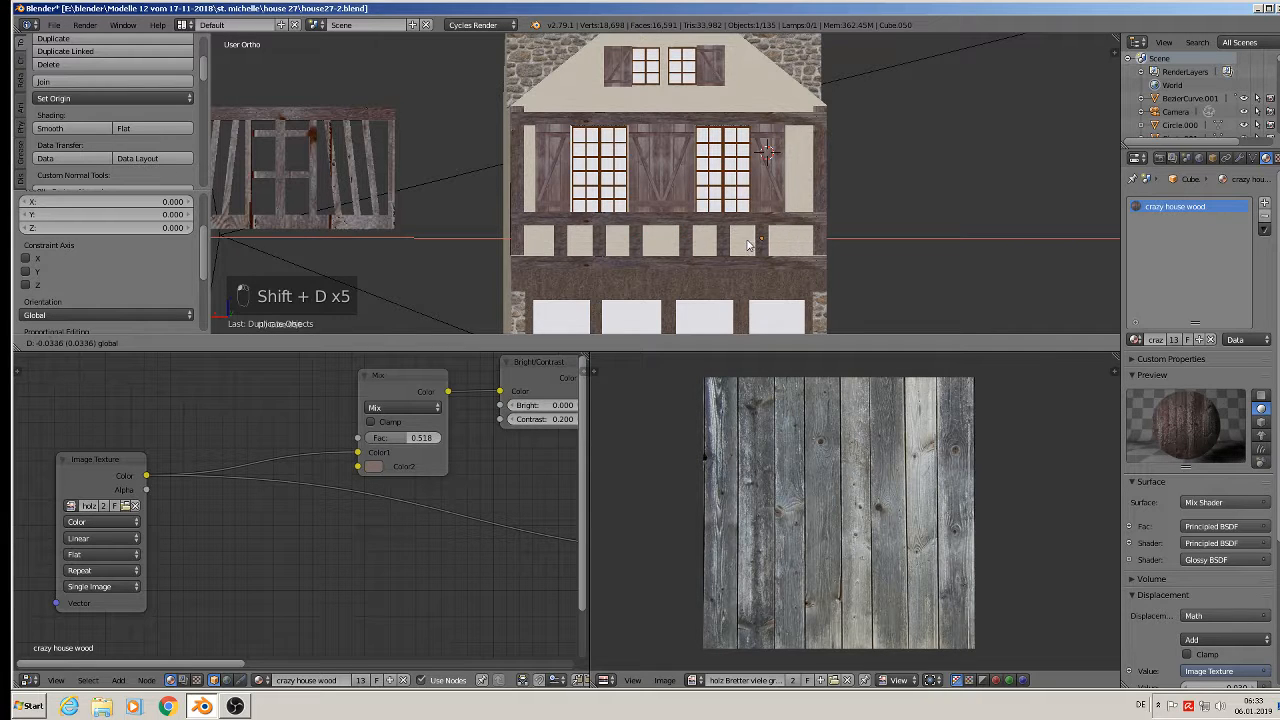
left_click(746, 245)
Duplicate the horizontal beam above the large windows, rotate the copy about -39° and place it along the gable's left slope.
middle_click_drag(631, 88, 642, 156, "shift")
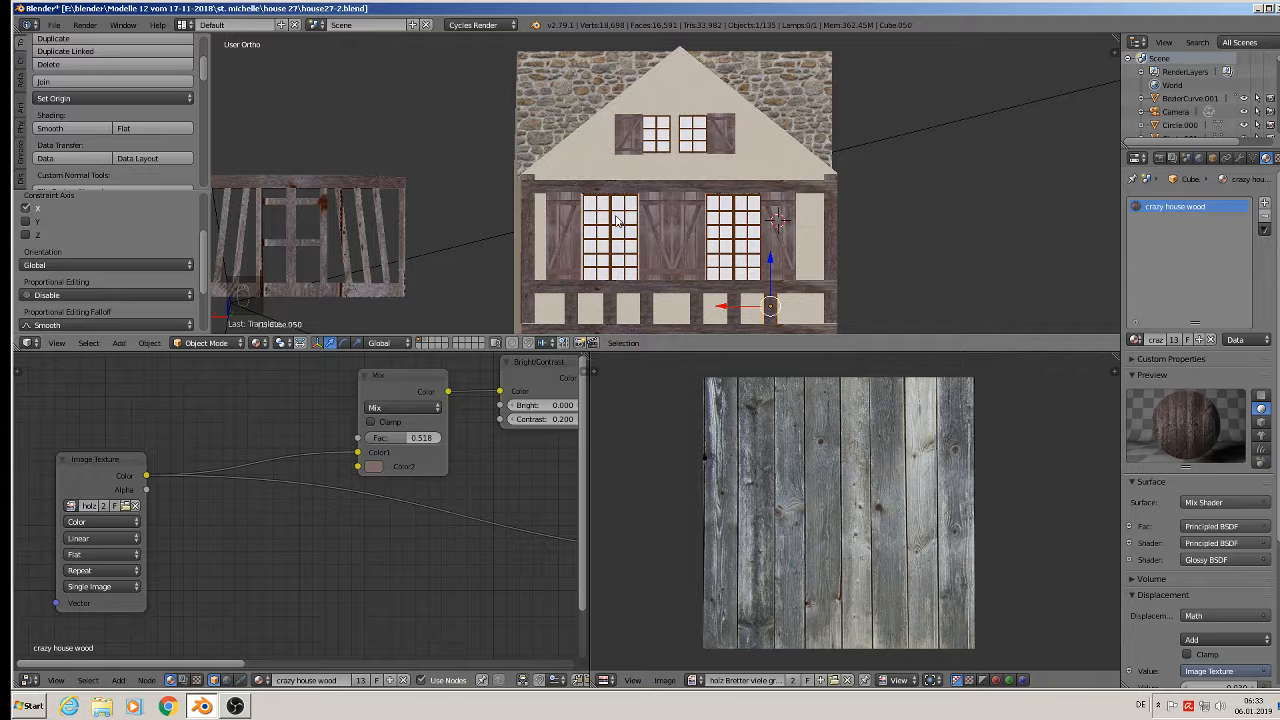
right_click(630, 187)
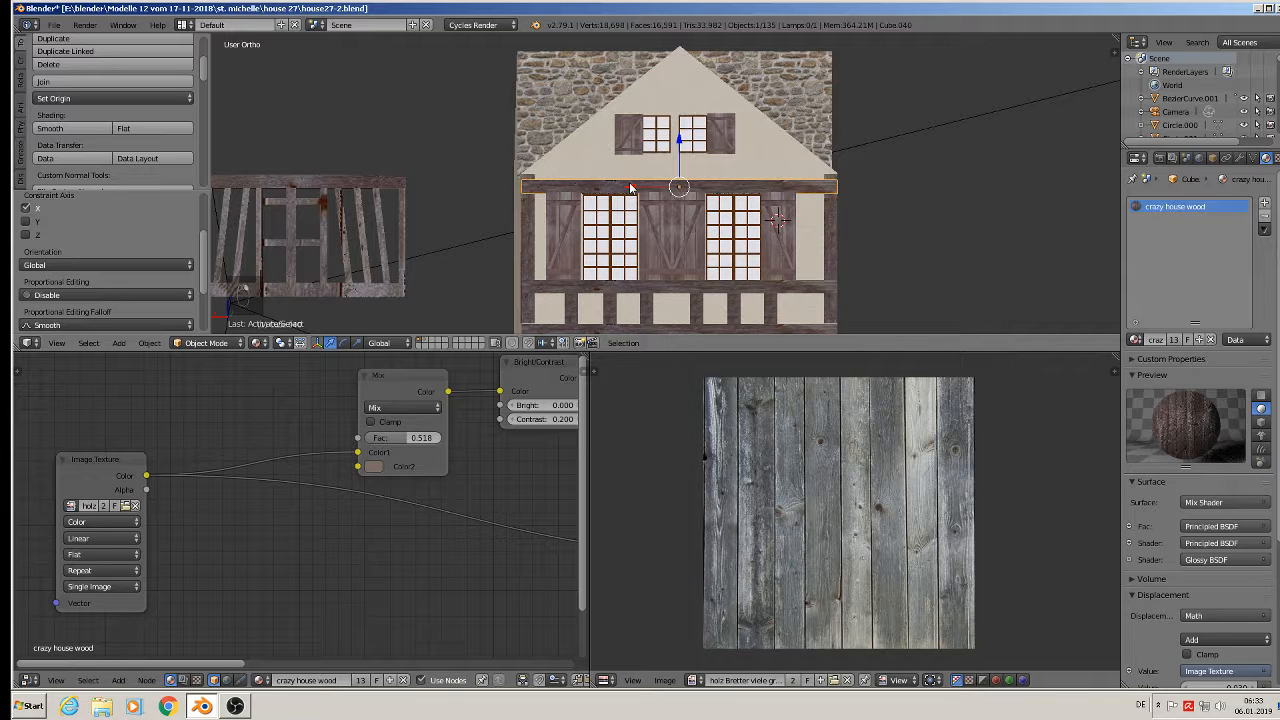
key("shift+d")
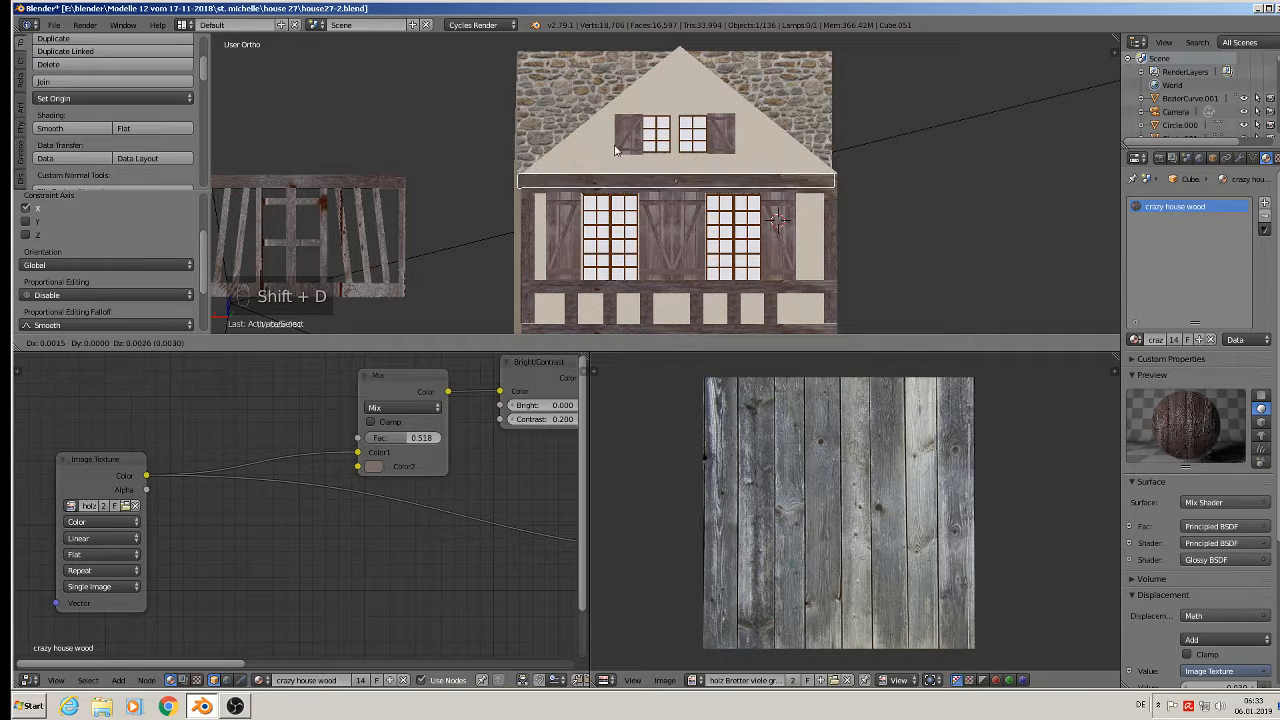
left_click(630, 208)
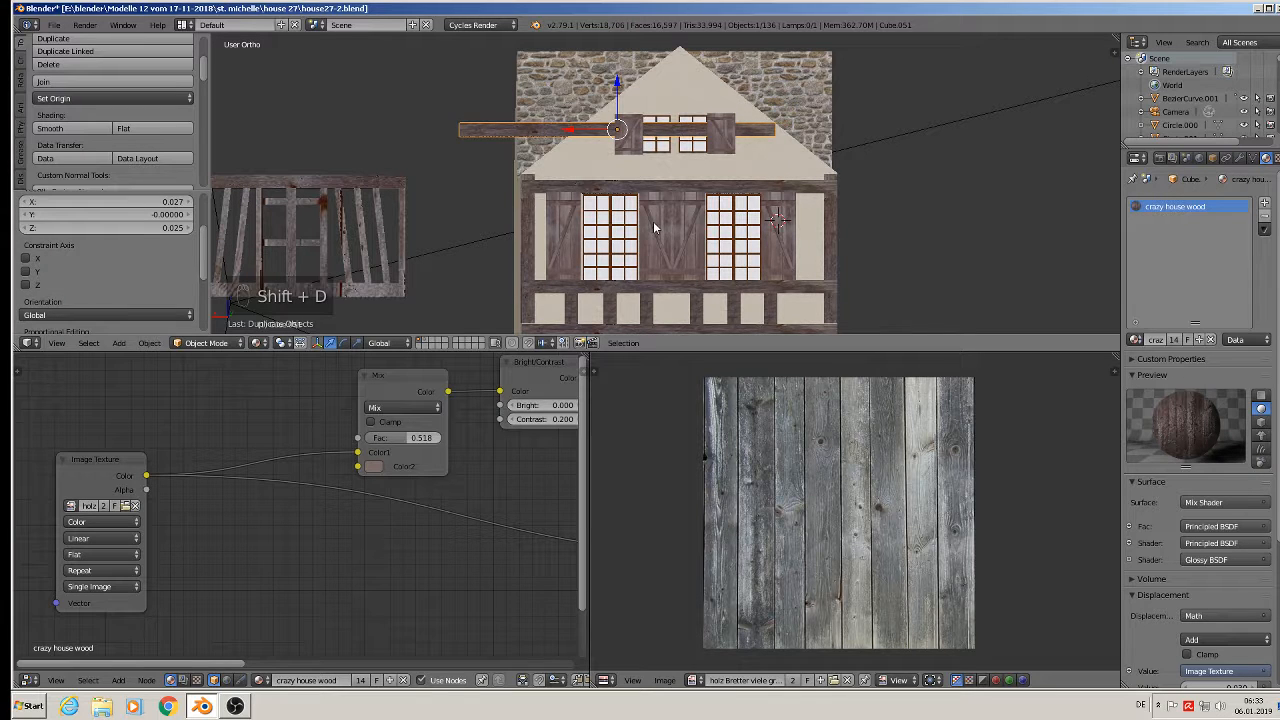
key("r")
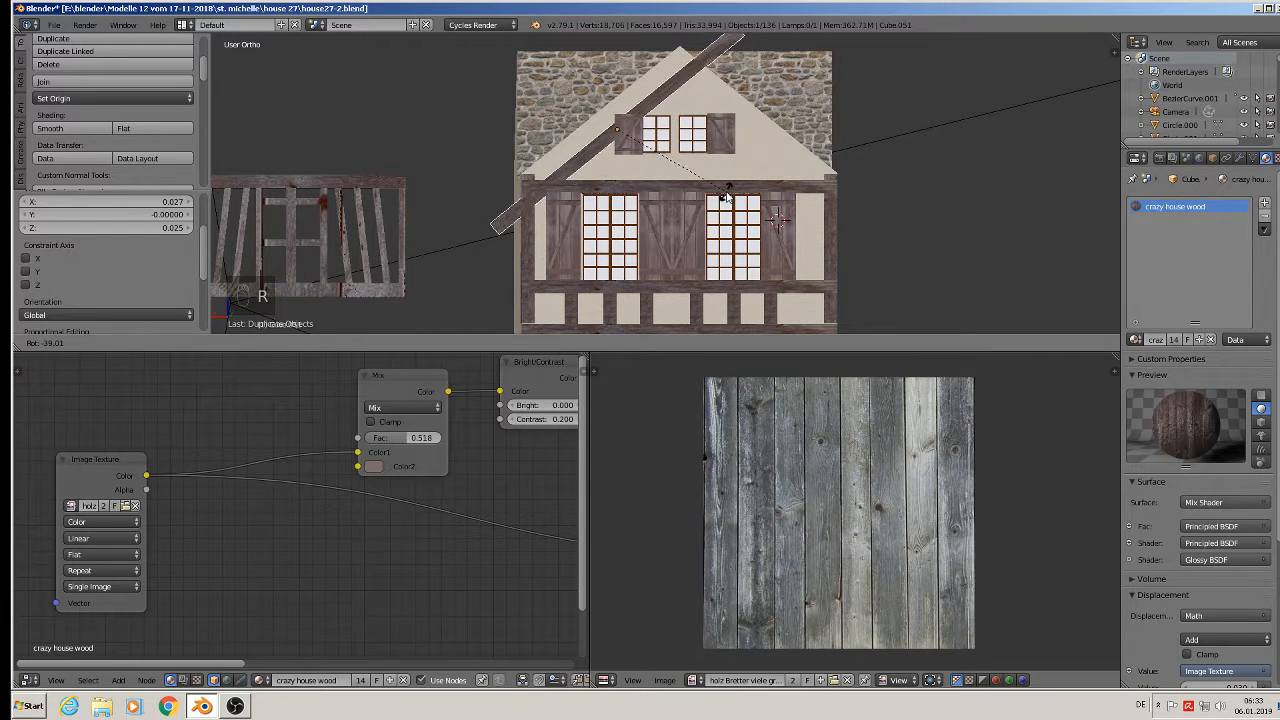
left_click(727, 196)
key("g")
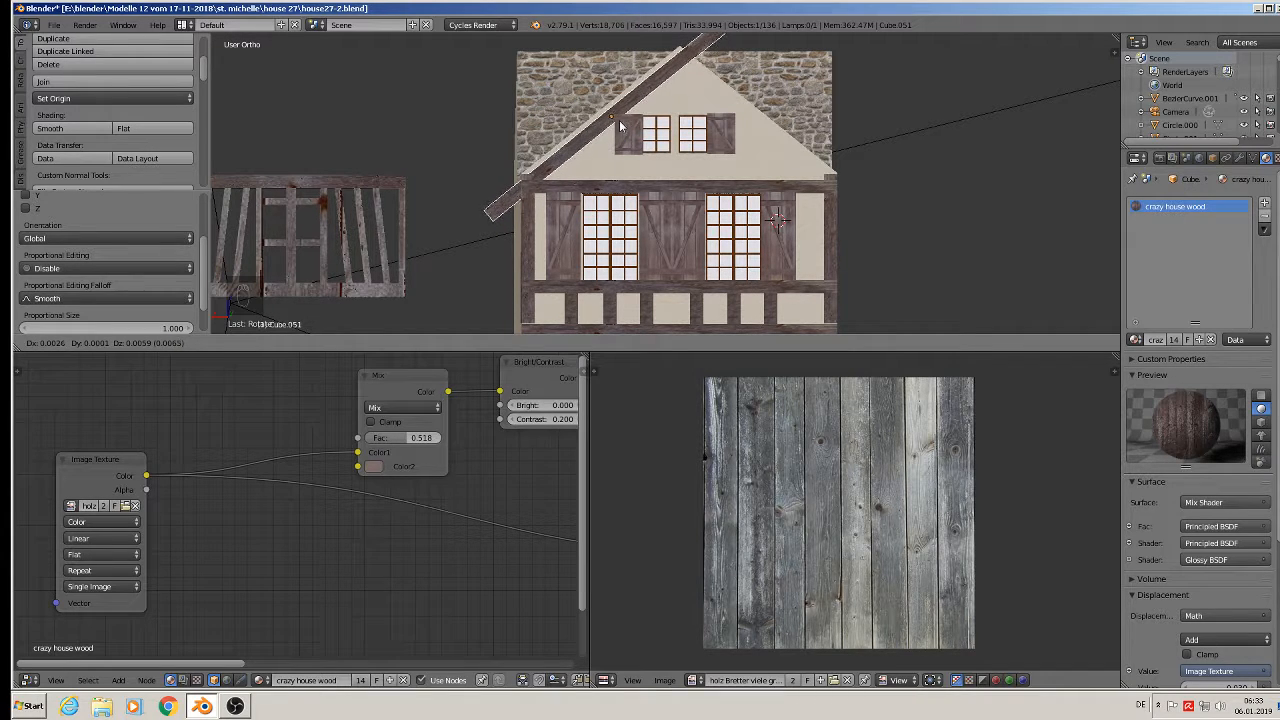
left_click(617, 122)
Switch the transform orientation to Normal, scale the left gable beam along X to fit the slope and shift it onto the edge.
middle_click_drag(655, 116, 588, 232, "shift")
left_click(381, 343)
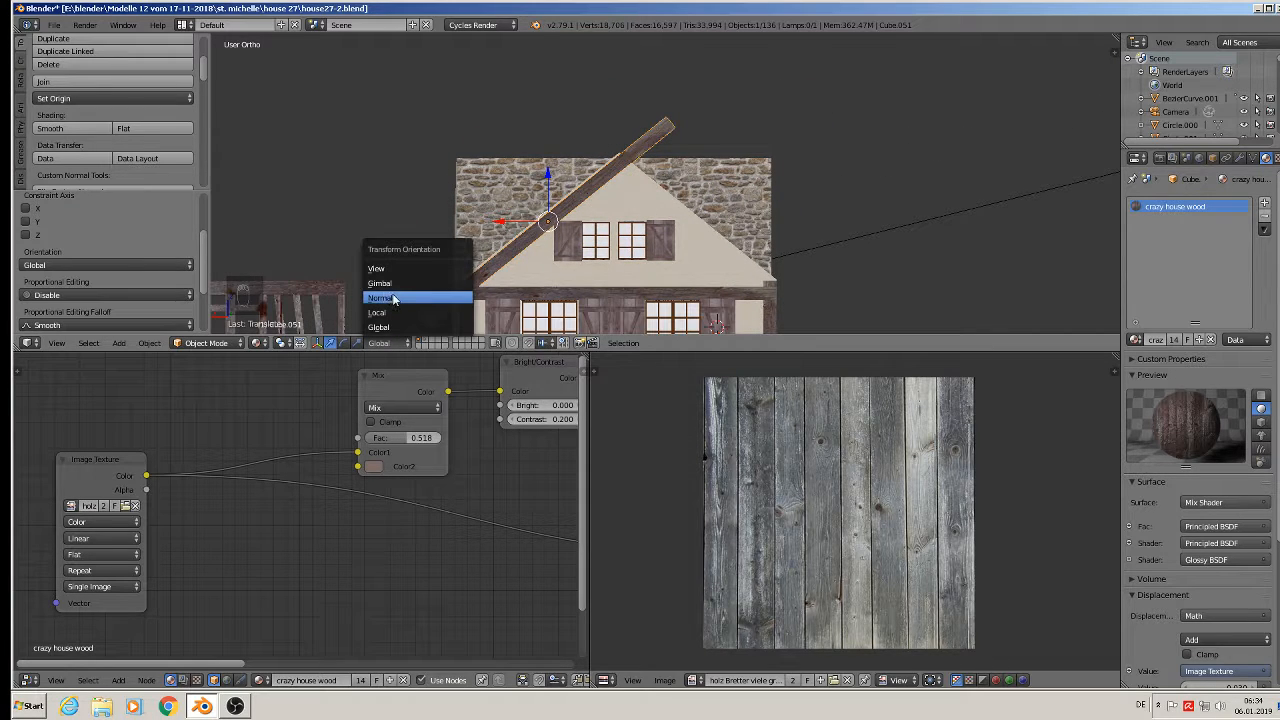
left_click(393, 298)
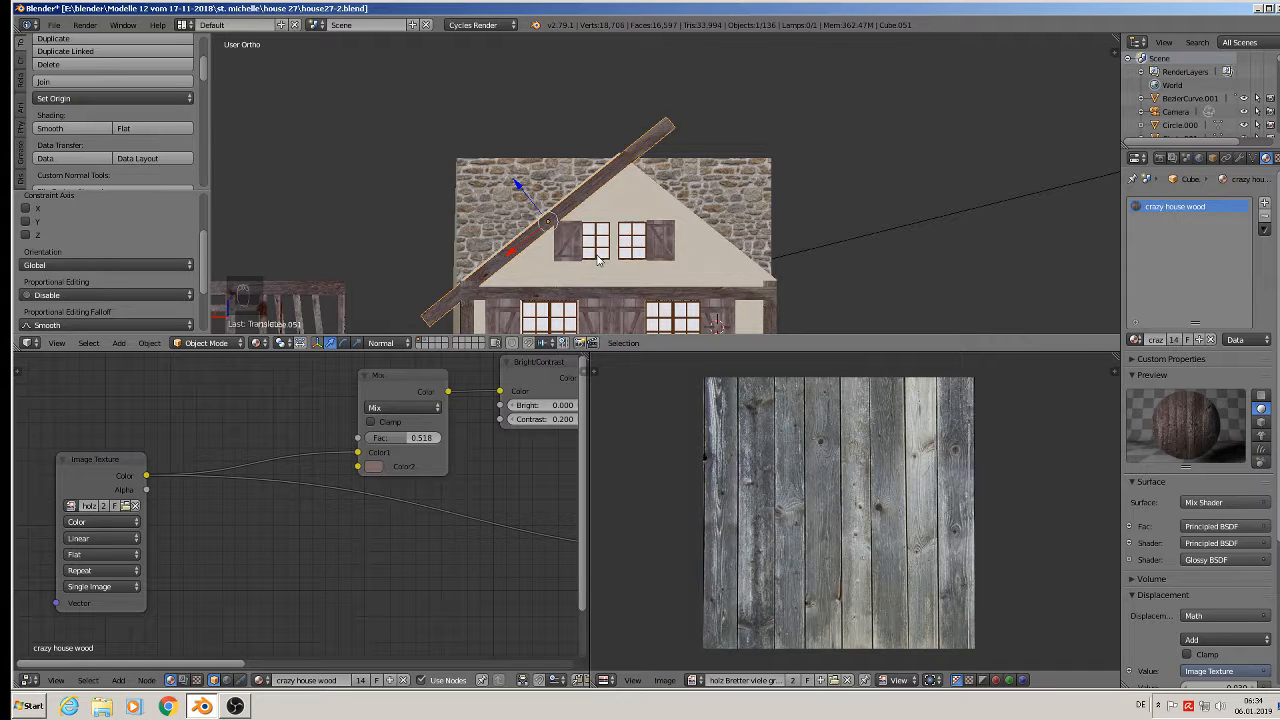
key("s")
key("x")
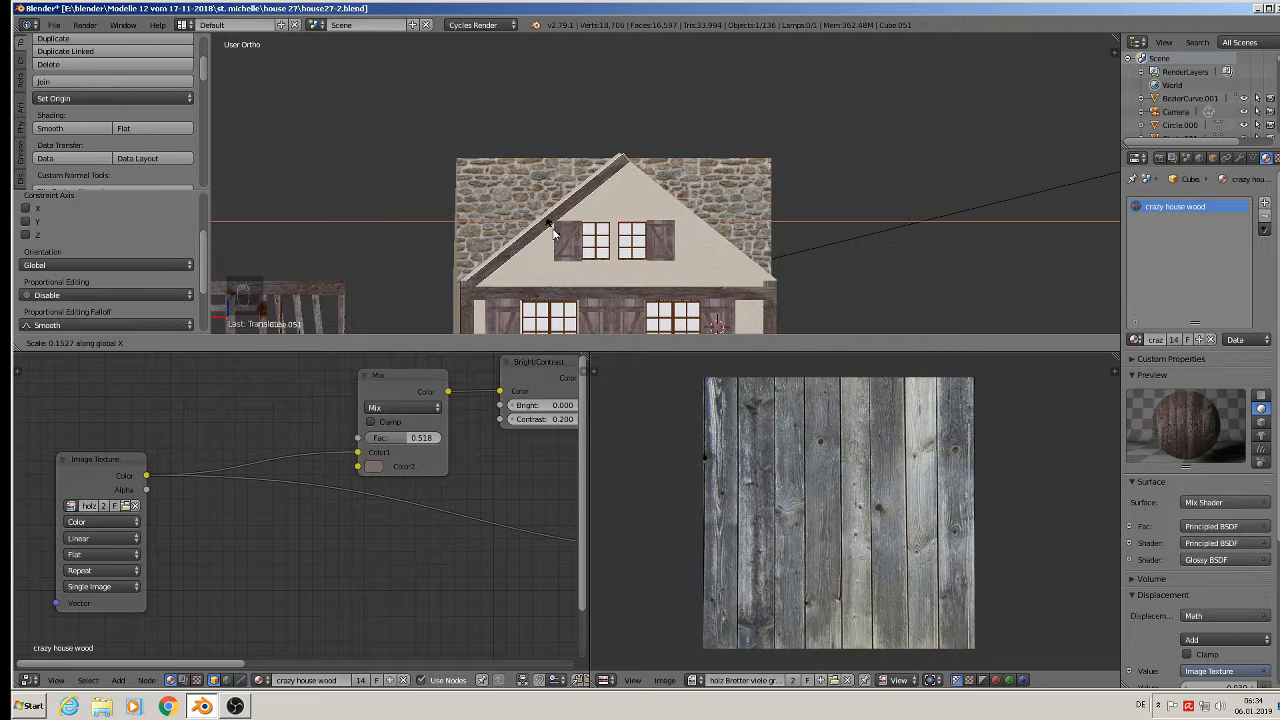
left_click(552, 231)
key("g")
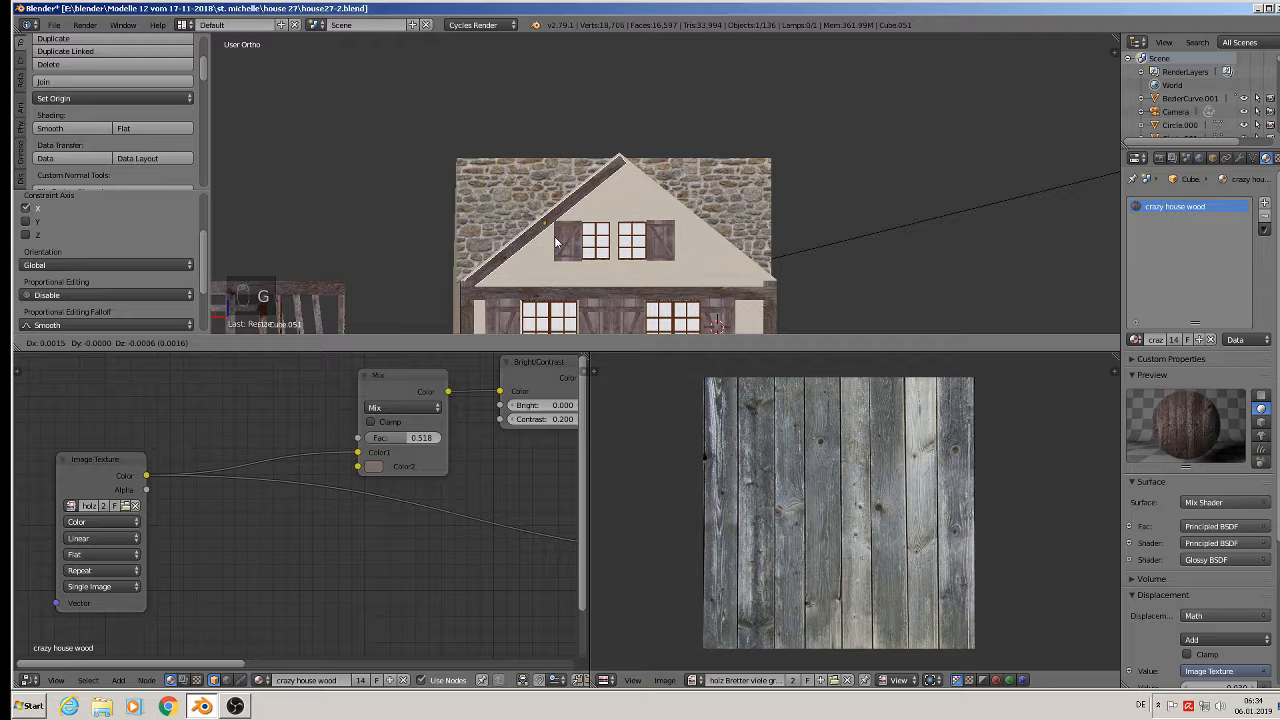
left_click(556, 241)
Duplicate the left gable beam, move the copy to the right slope and rotate it about Y to match the roof edge.
key("shift+d")
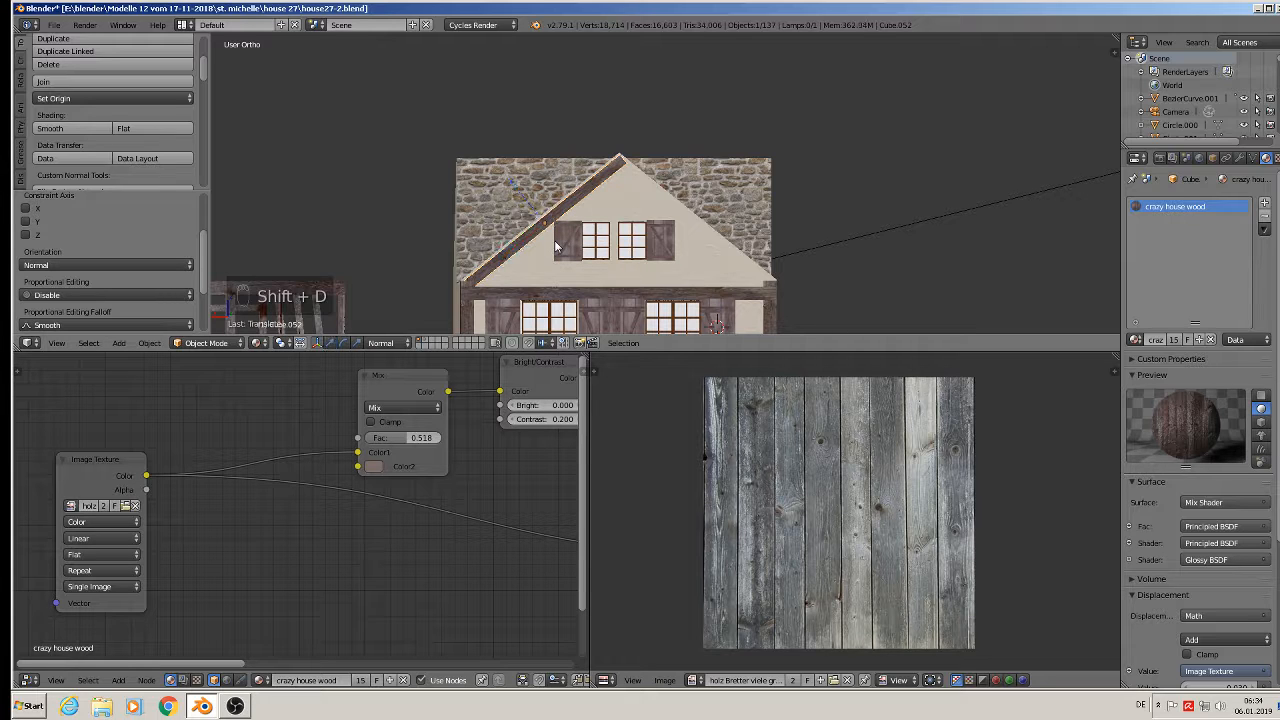
right_click(549, 240)
key("g")
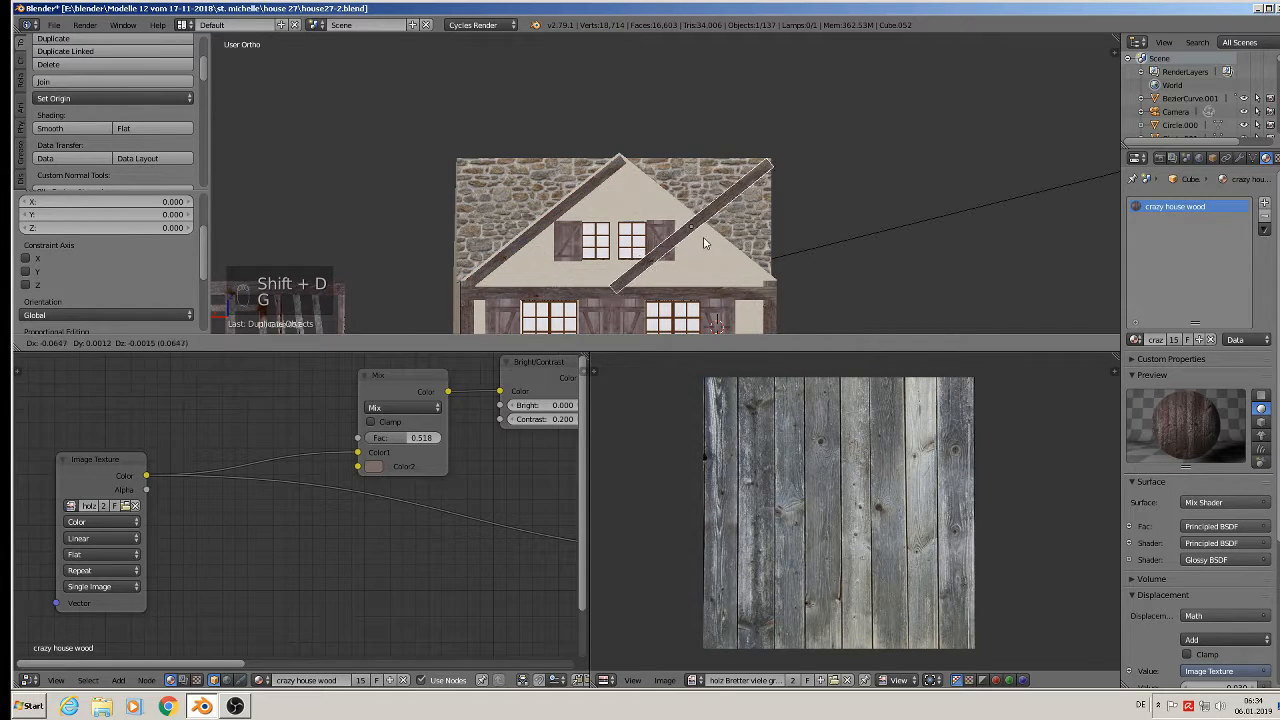
left_click(707, 241)
key("r")
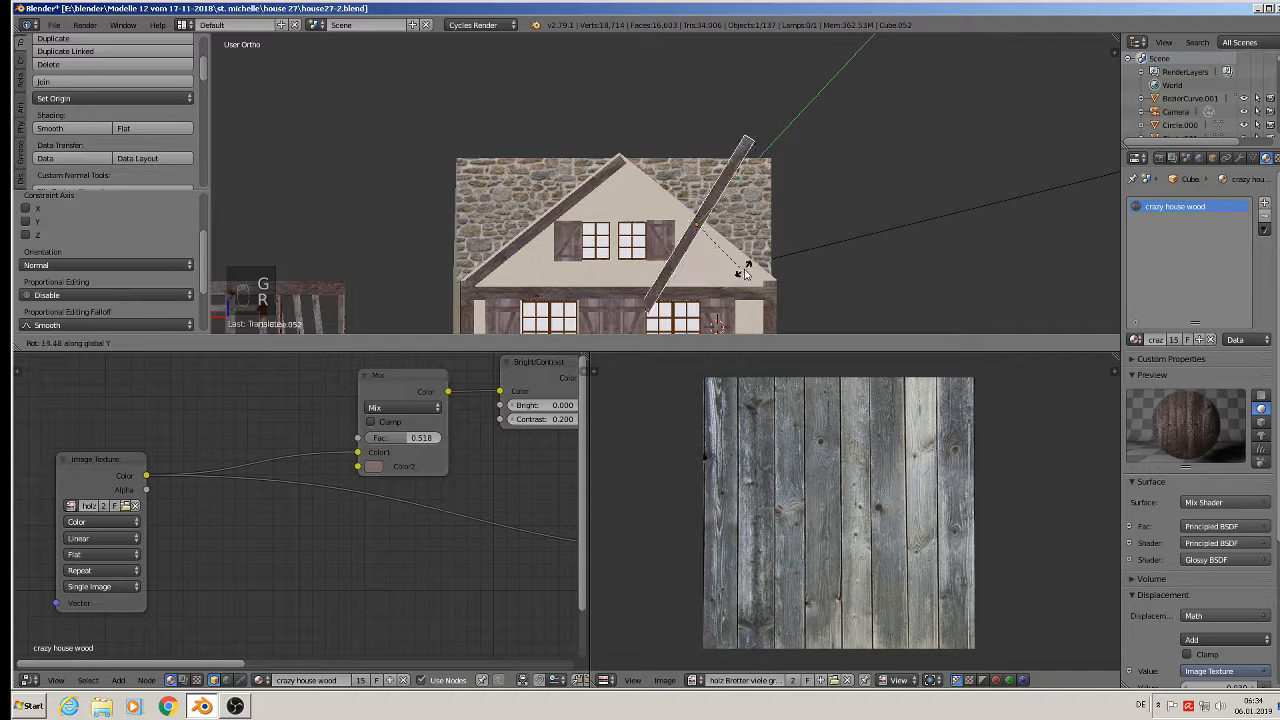
left_click(746, 191)
key("a")
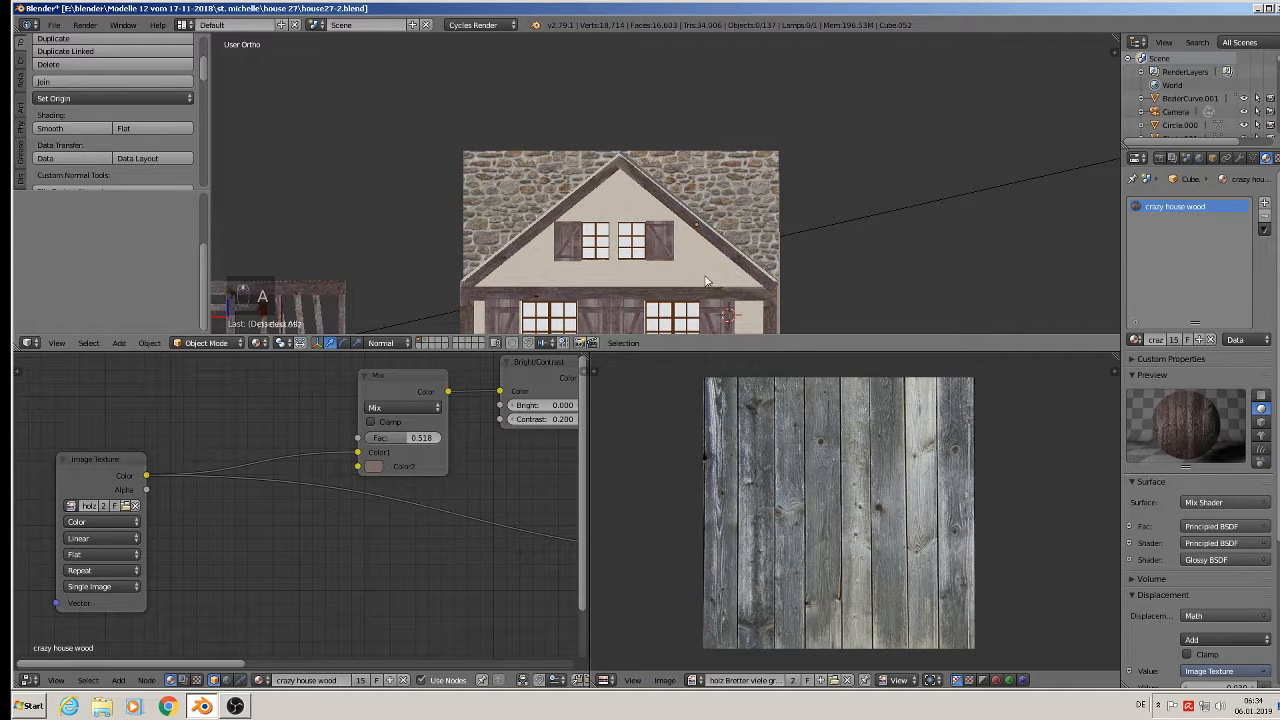
Duplicate the left gable beam, move the copy below the attic windows and rotate it to horizontal.
middle_click_drag(705, 282, 714, 156, "shift")
middle_click_drag(626, 214, 624, 222, "shift")
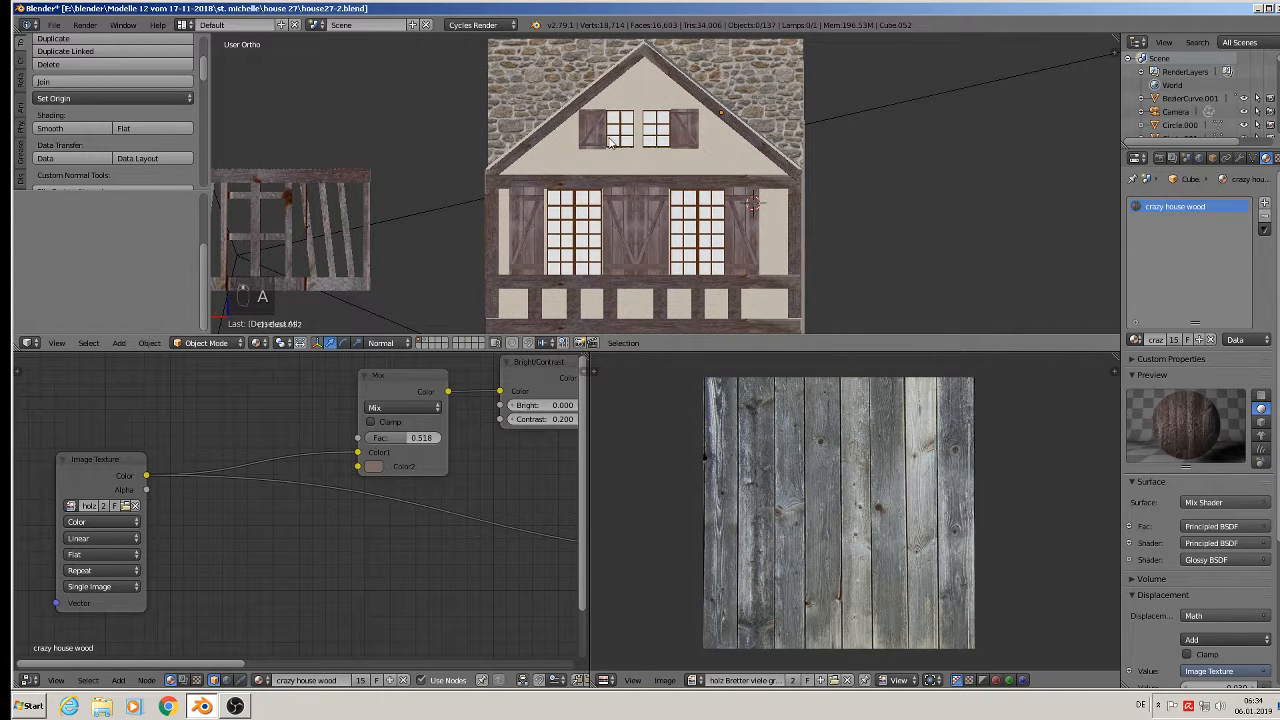
scroll(584, 140, "up", 2)
right_click(537, 114)
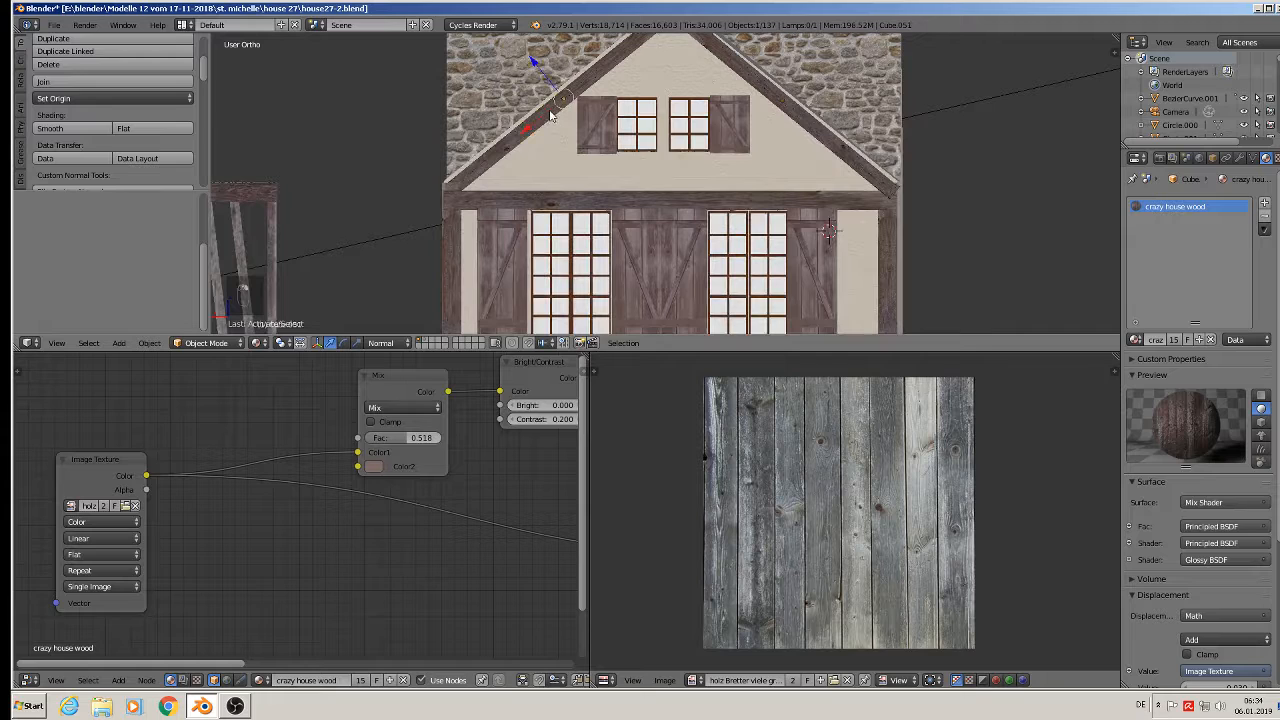
middle_click_drag(558, 165, 528, 200, "shift")
key("shift+d")
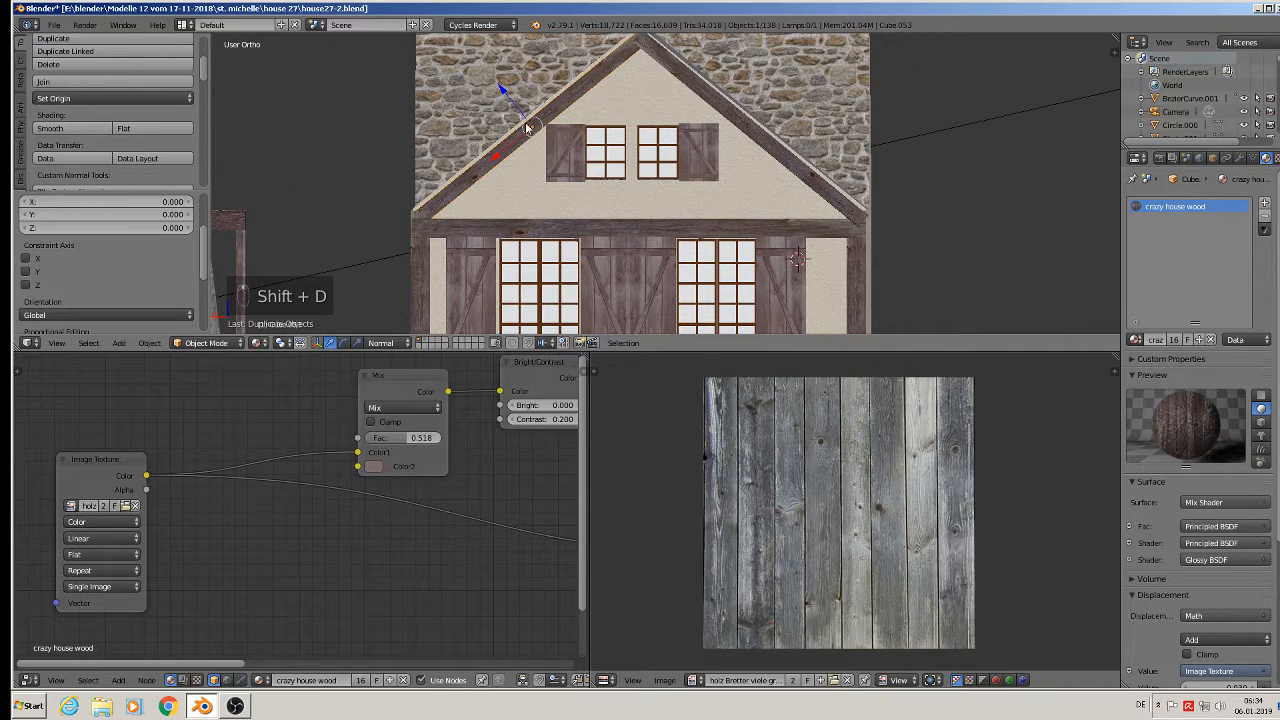
key("g")
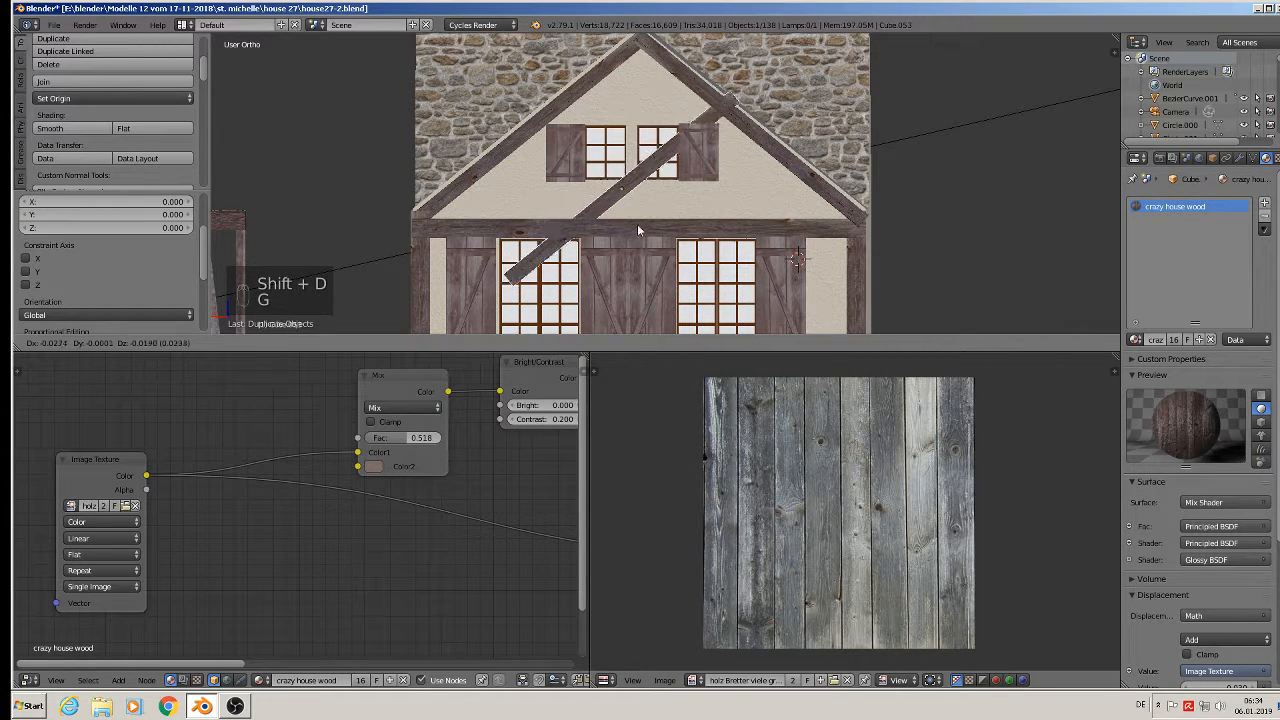
left_click(645, 221)
key("r")
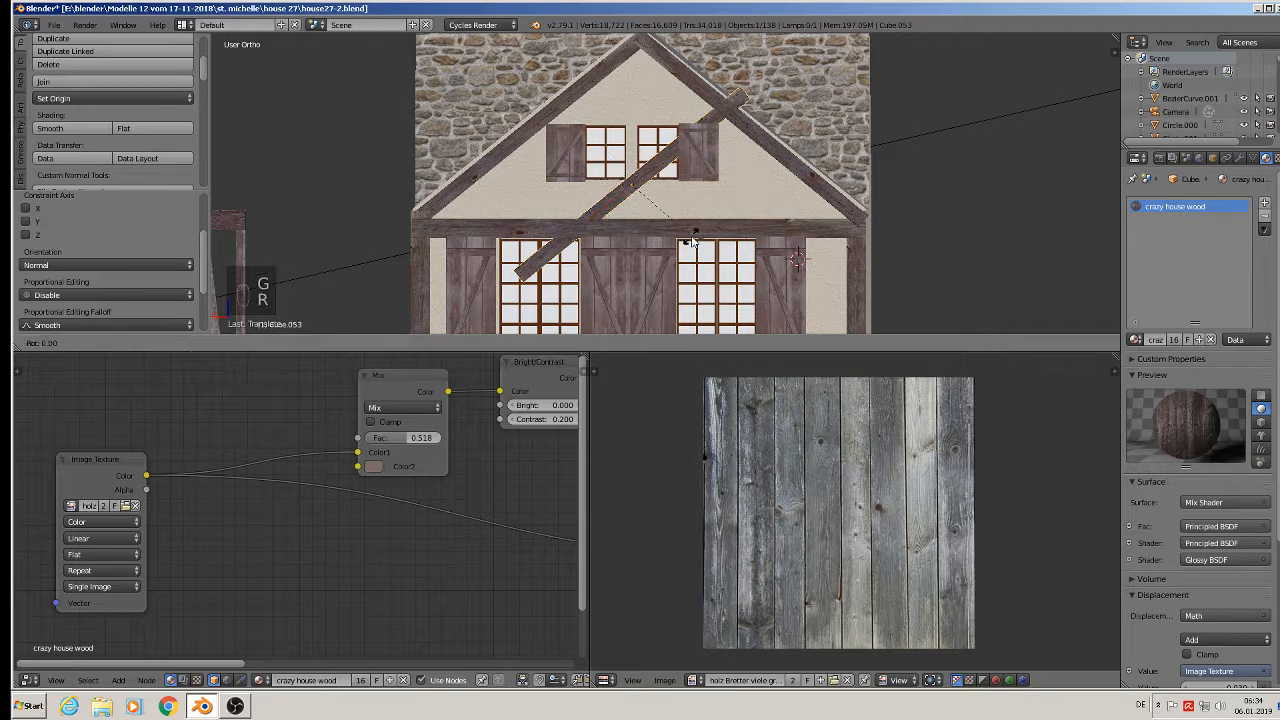
left_click(650, 278)
Scale down the new horizontal beam, position it under the attic windows and stretch it along X towards the gable beams.
key("s")
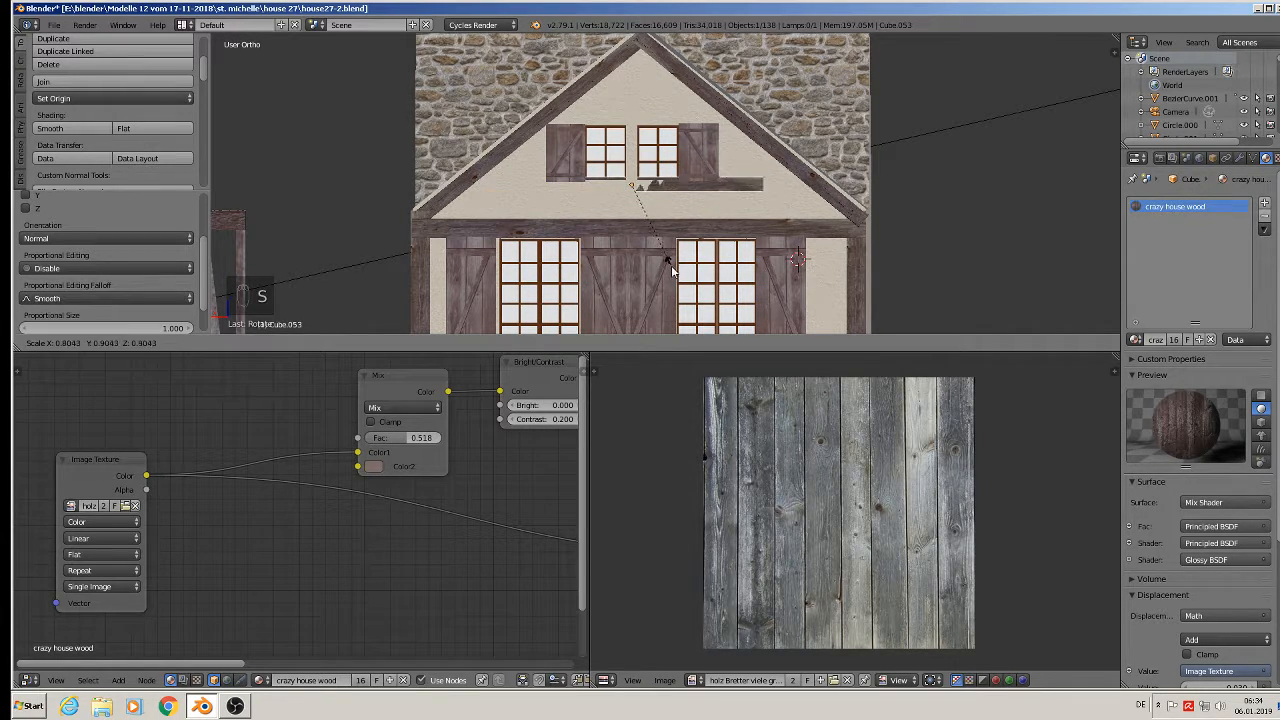
left_click(668, 268)
middle_click_drag(668, 268, 684, 222)
key("g")
left_click(600, 210)
key("s")
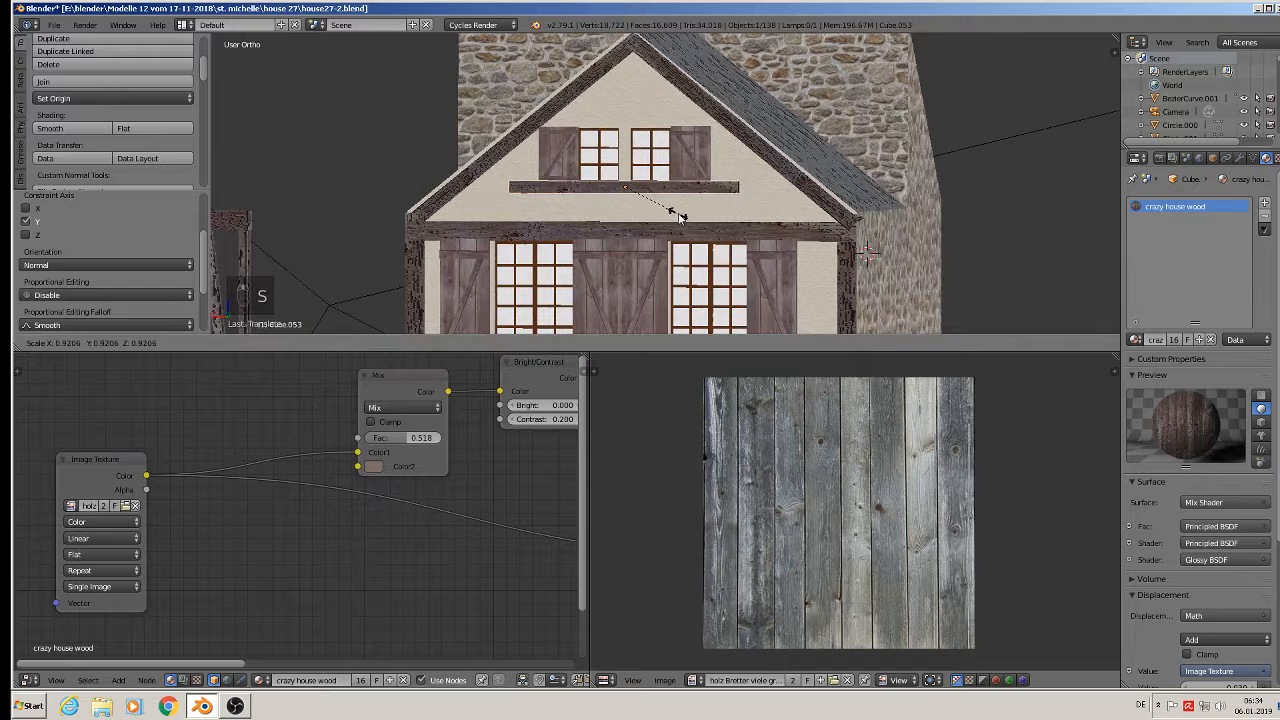
key("x")
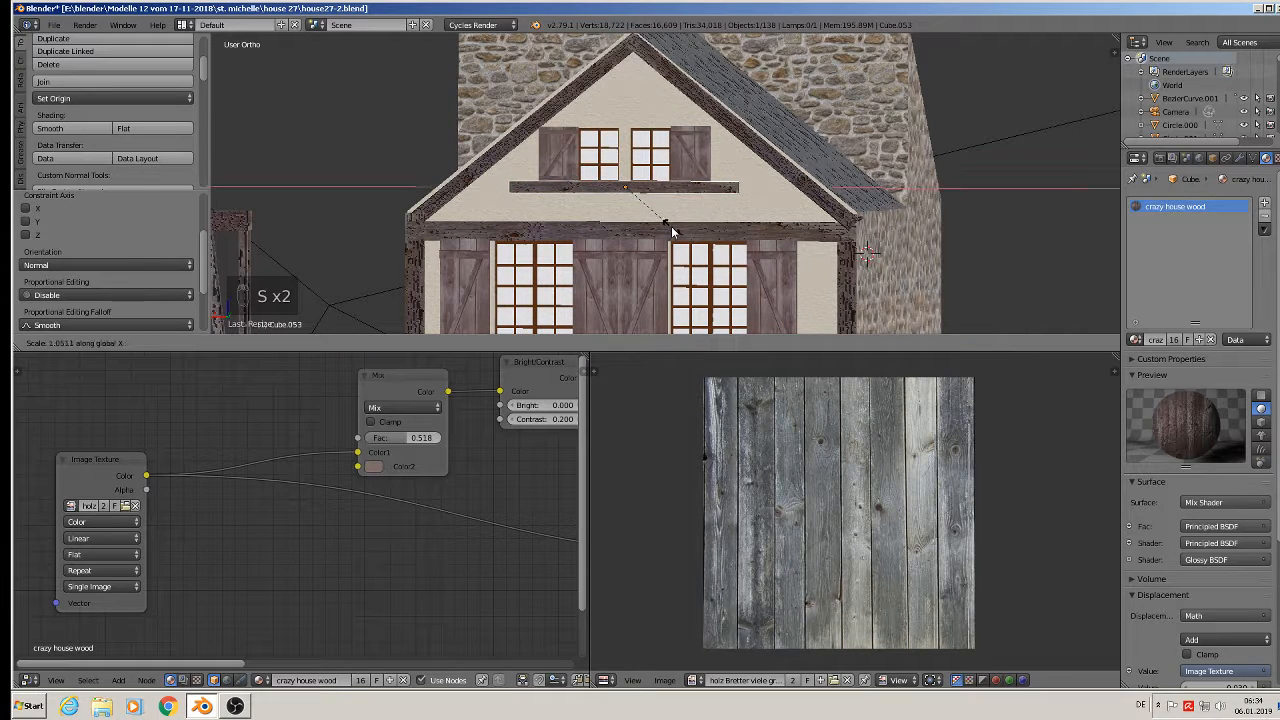
left_click(705, 236)
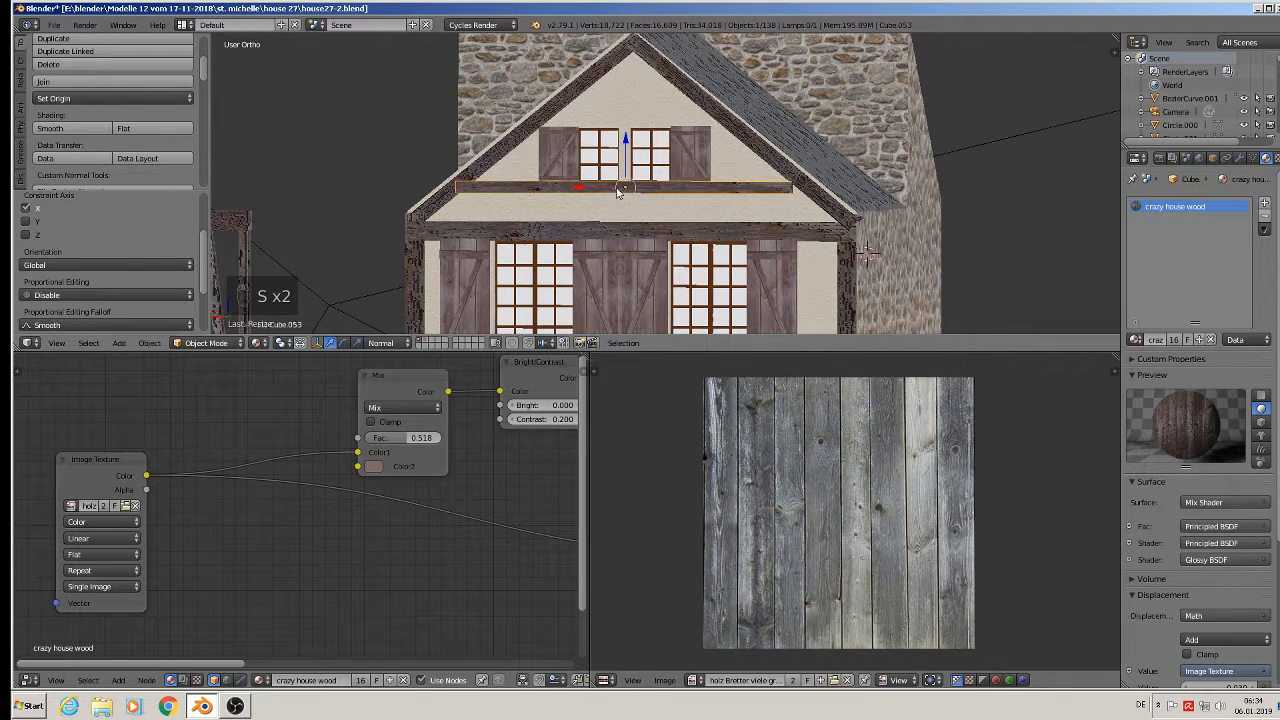
Centre the beam under the attic windows along X and lengthen it slightly to meet both gable beams.
key("g")
key("x")
key("x")
left_click(603, 190)
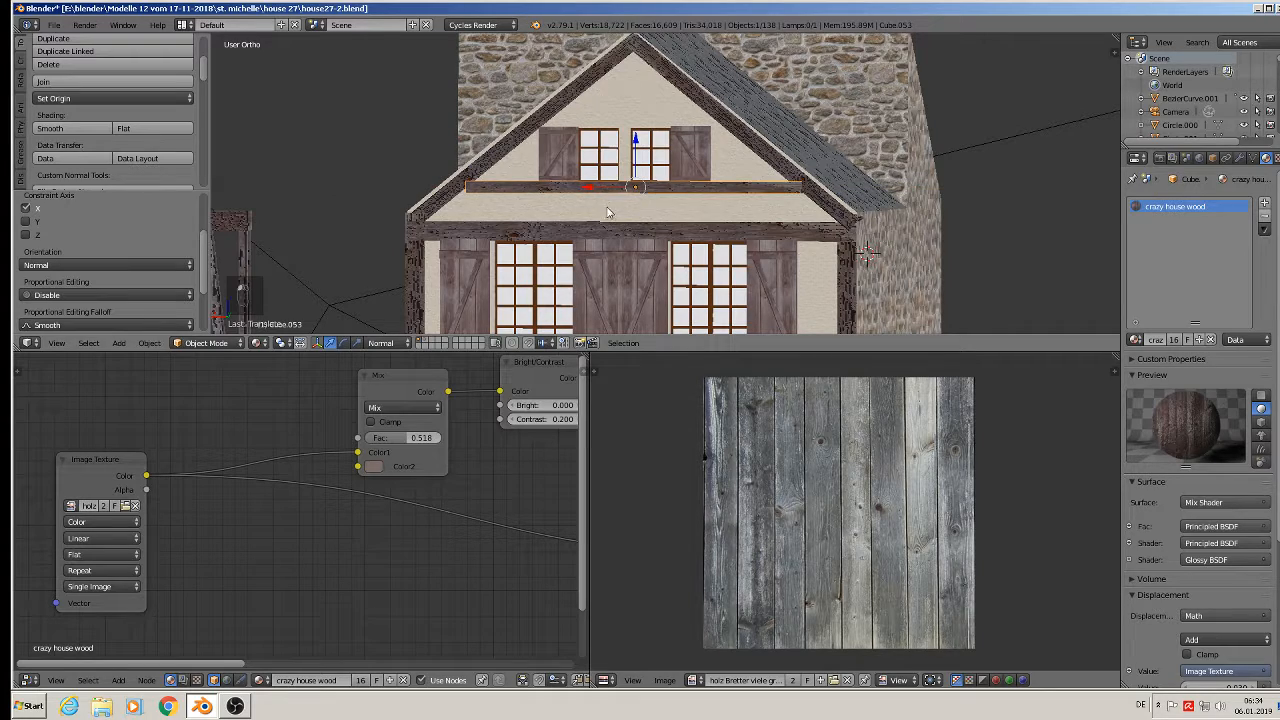
key("s")
key("x")
left_click(603, 210)
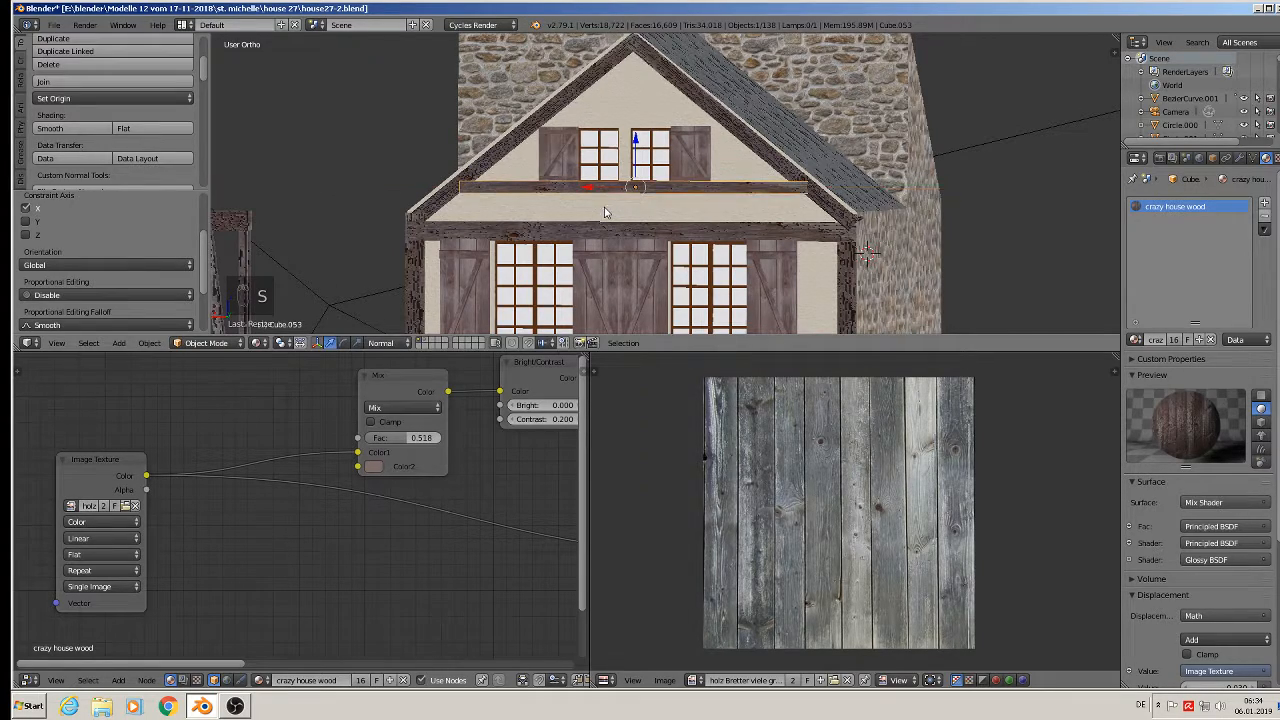
middle_click_drag(603, 210, 634, 206)
Duplicate the front face of the beam under the attic windows, raise the copy above them and shorten it along X between the slopes.
key("Tab")
key("Tab")
key("a")
key("a")
key("a")
key("Tab")
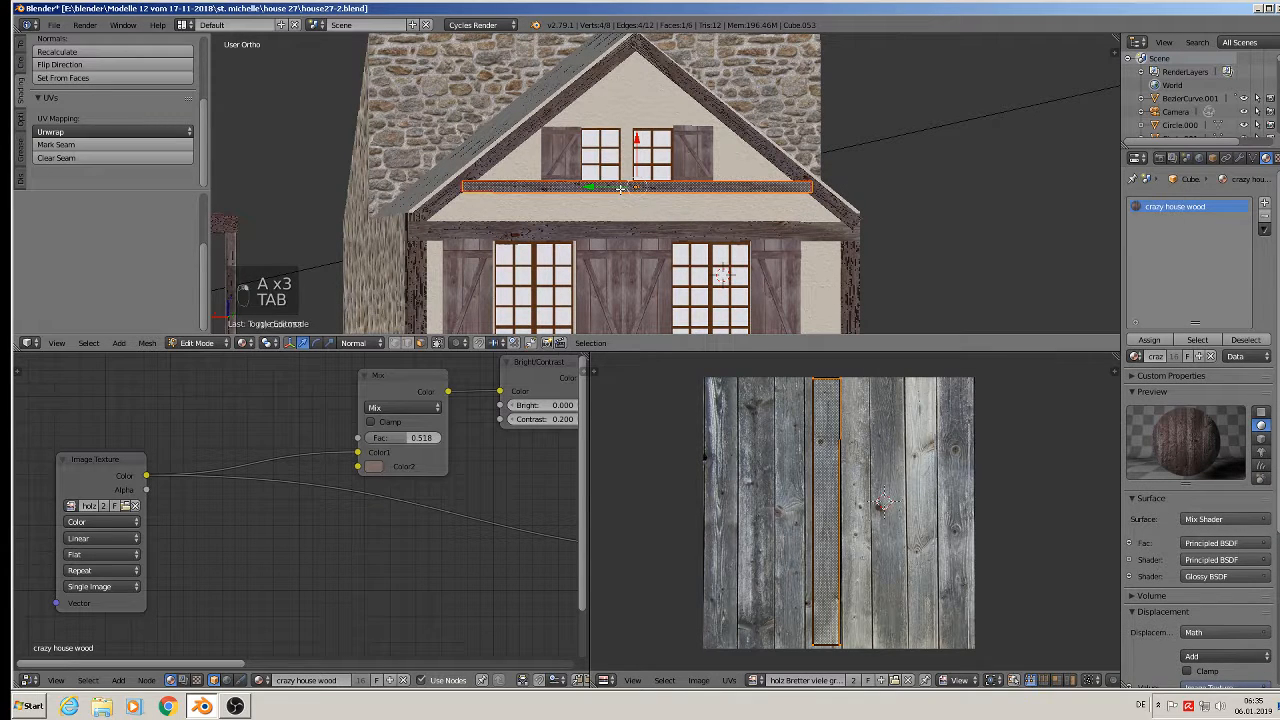
key("shift+d")
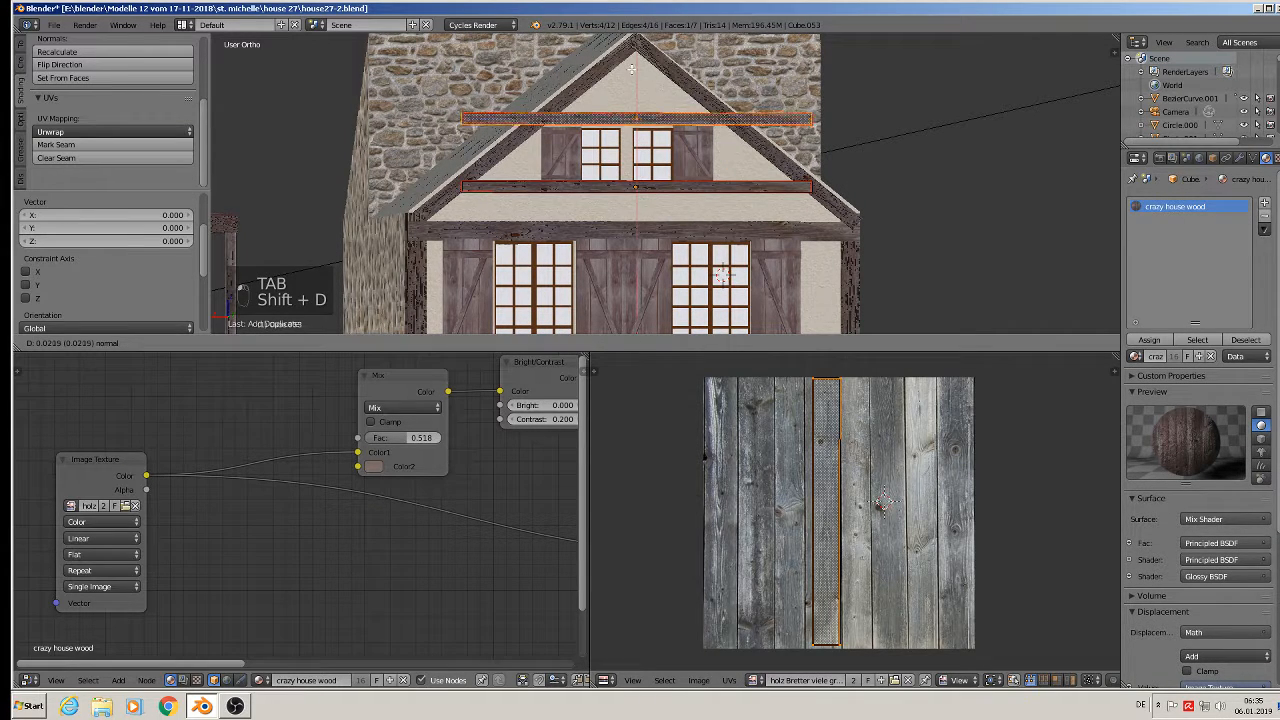
left_click(632, 74)
key("s")
key("x")
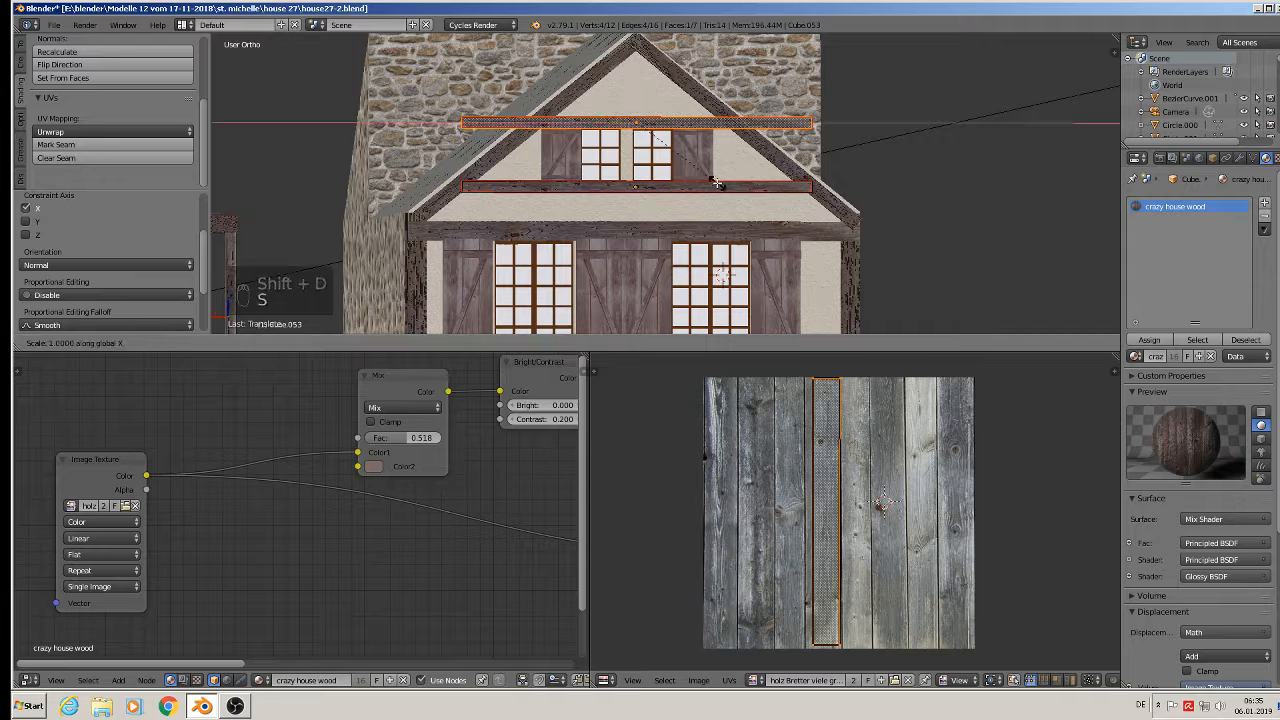
left_click(667, 166)
Duplicate the beam above the attic windows and move the copy straight down to just above the facade's top crossbeam.
scroll(667, 167, "down", 2)
scroll(665, 167, "up", 1)
middle_click_drag(661, 167, 655, 168)
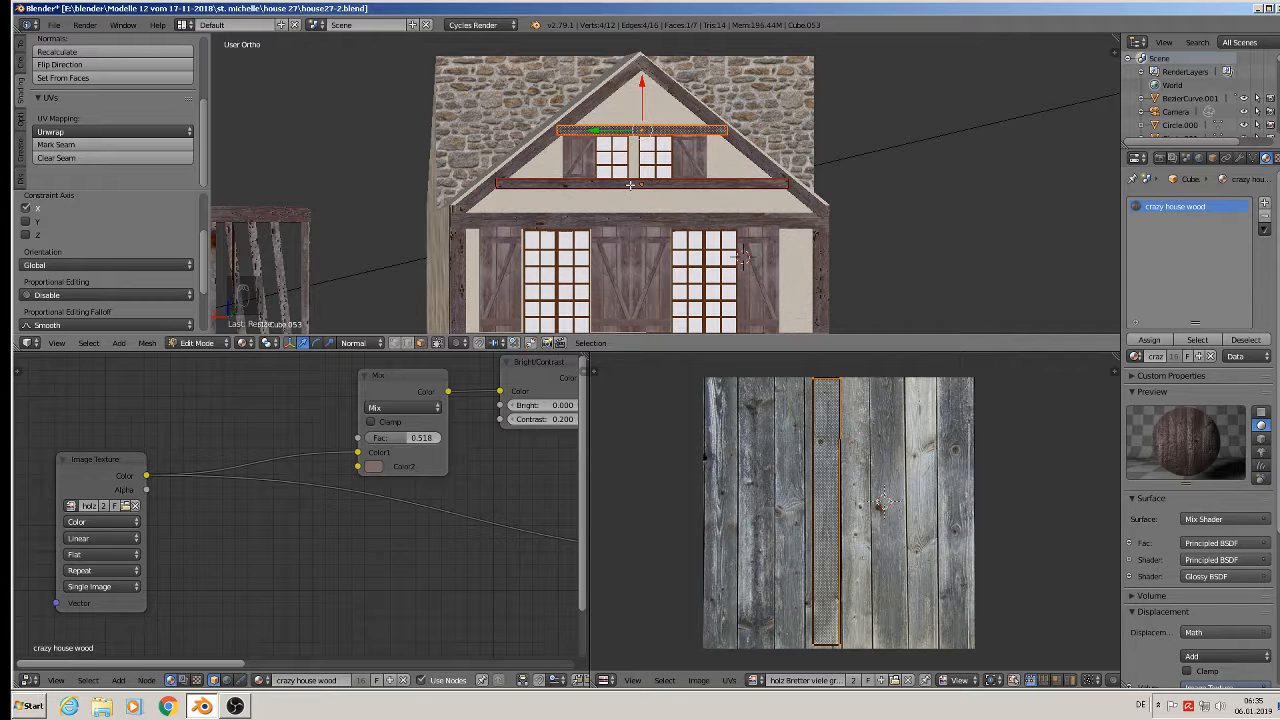
key("shift+d")
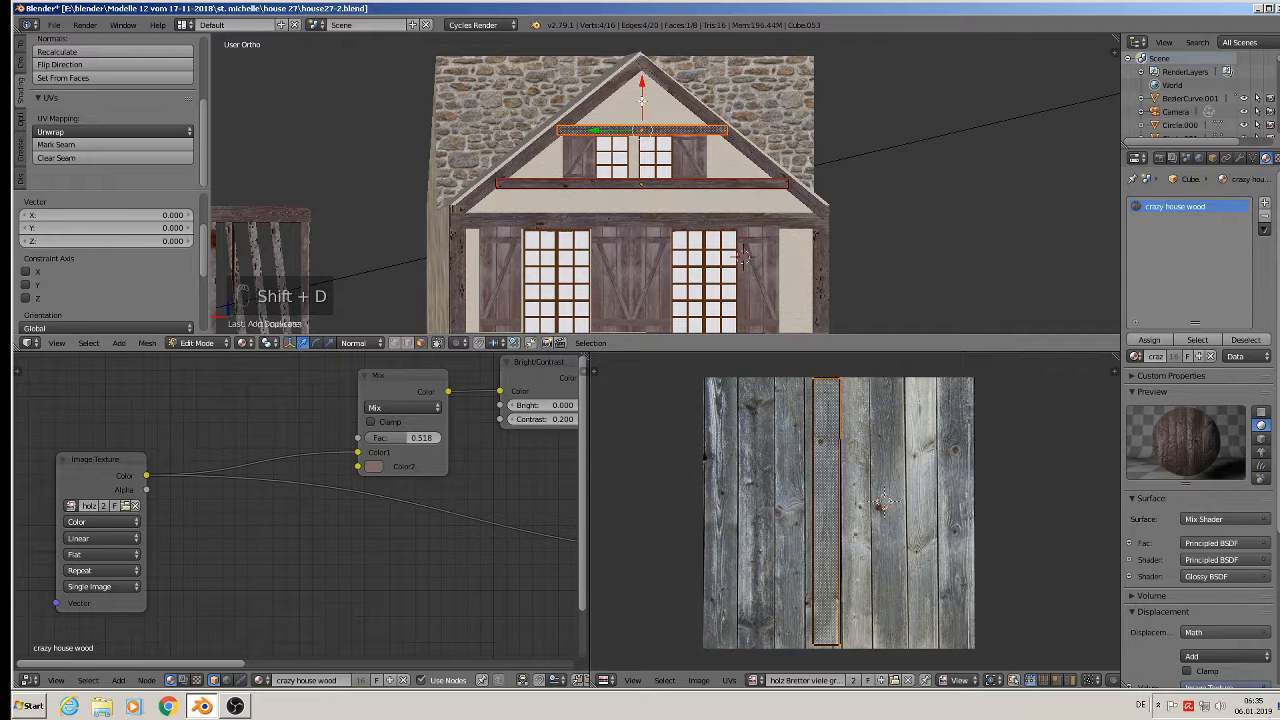
key("x")
key("x")
left_click(752, 248)
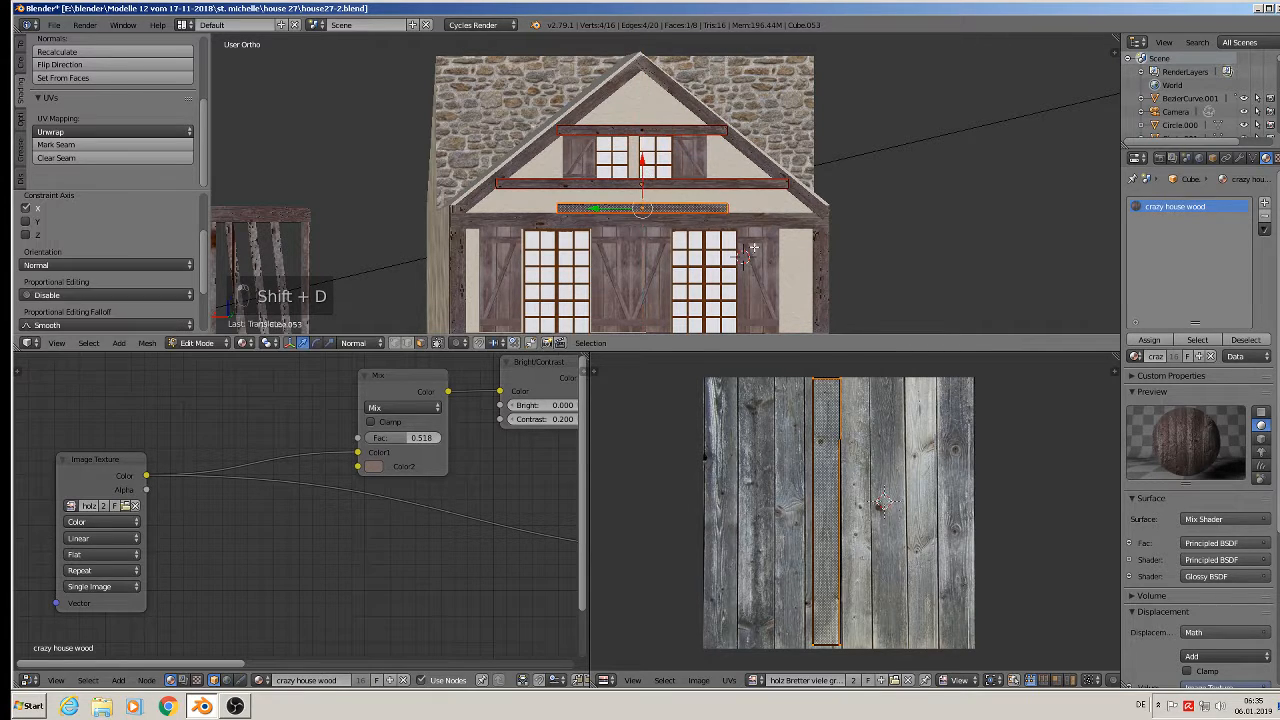
Switch the transform orientation to Global and rotate the copied beam 90° to stand vertically.
key("r")
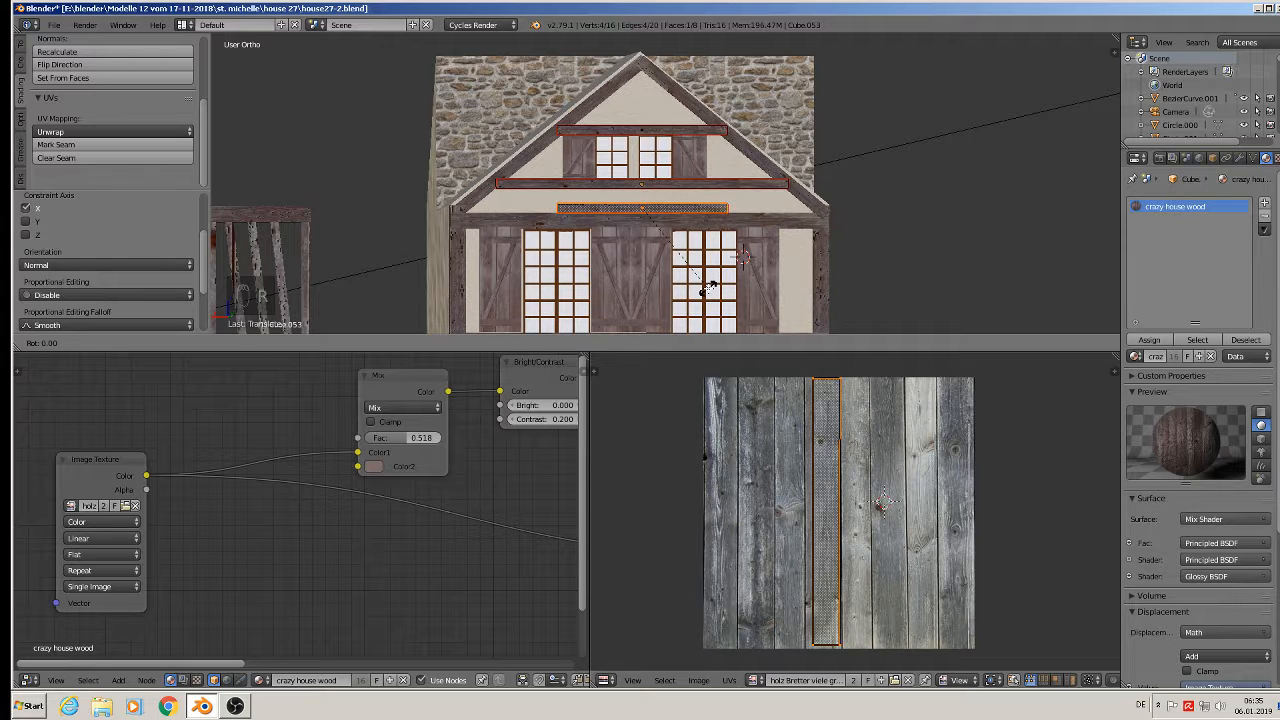
right_click(708, 289)
left_click(330, 343)
left_click(358, 343)
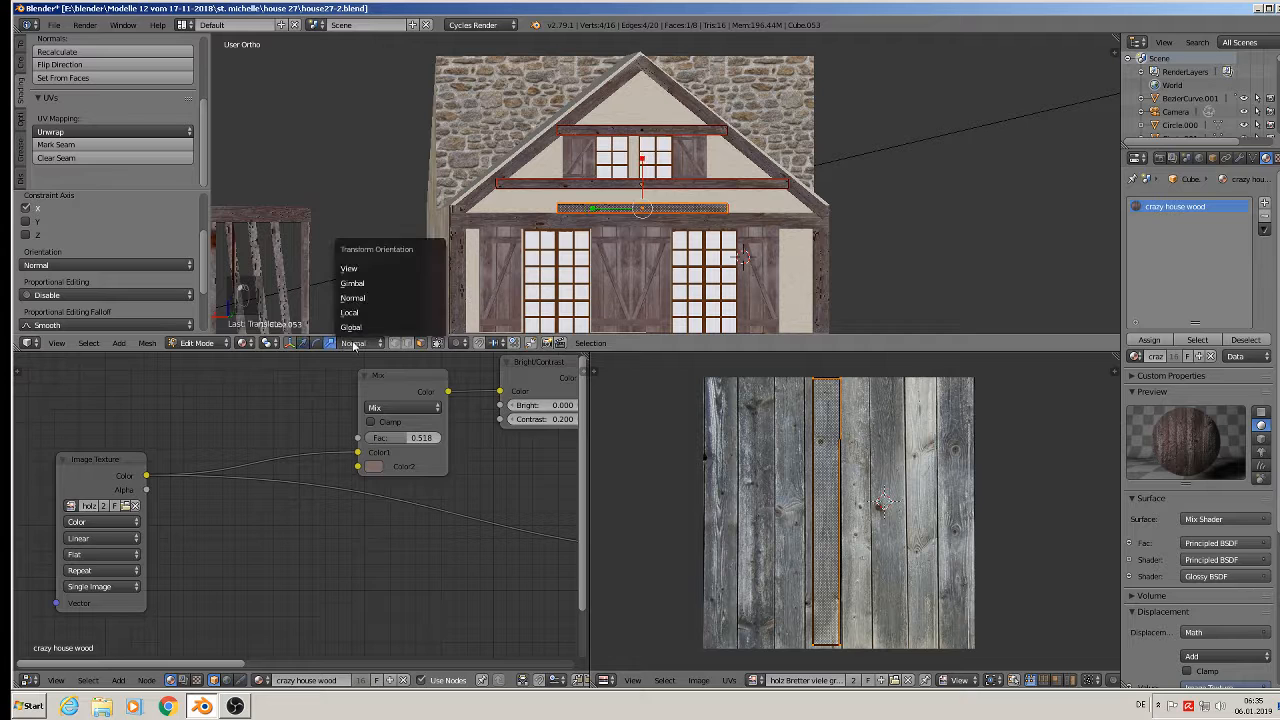
left_click(366, 328)
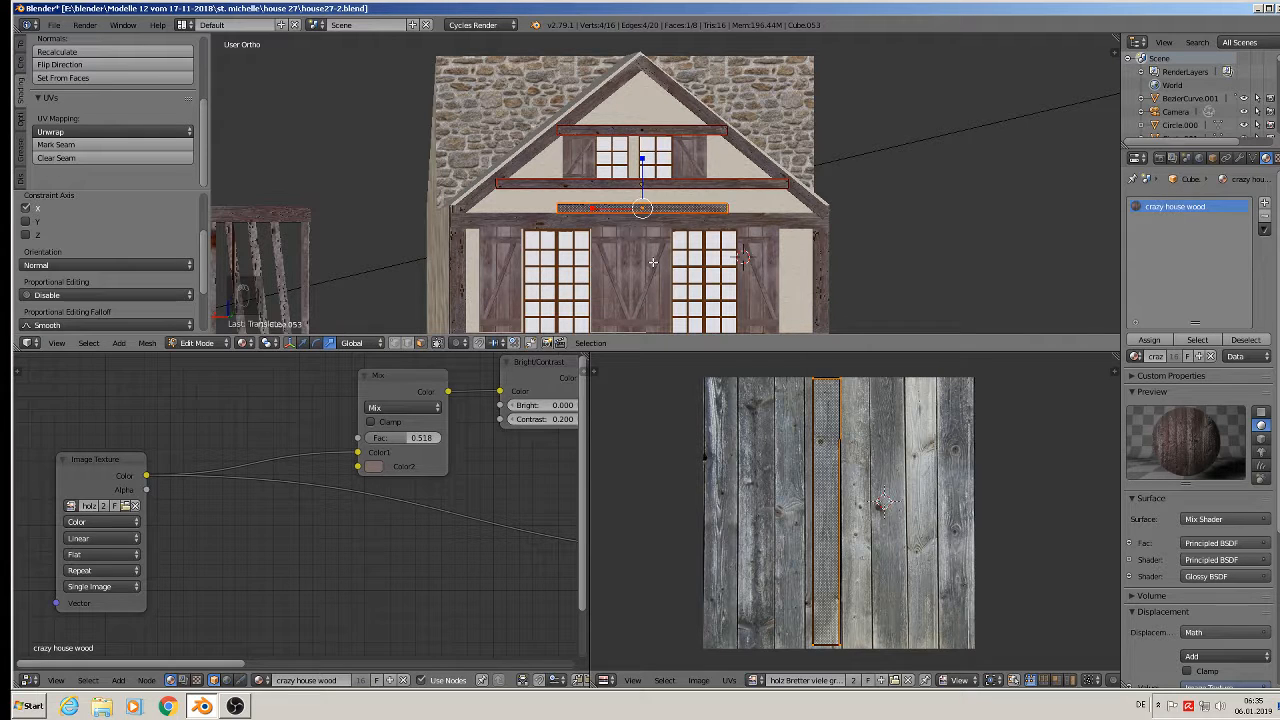
type("r90")
key("Return")
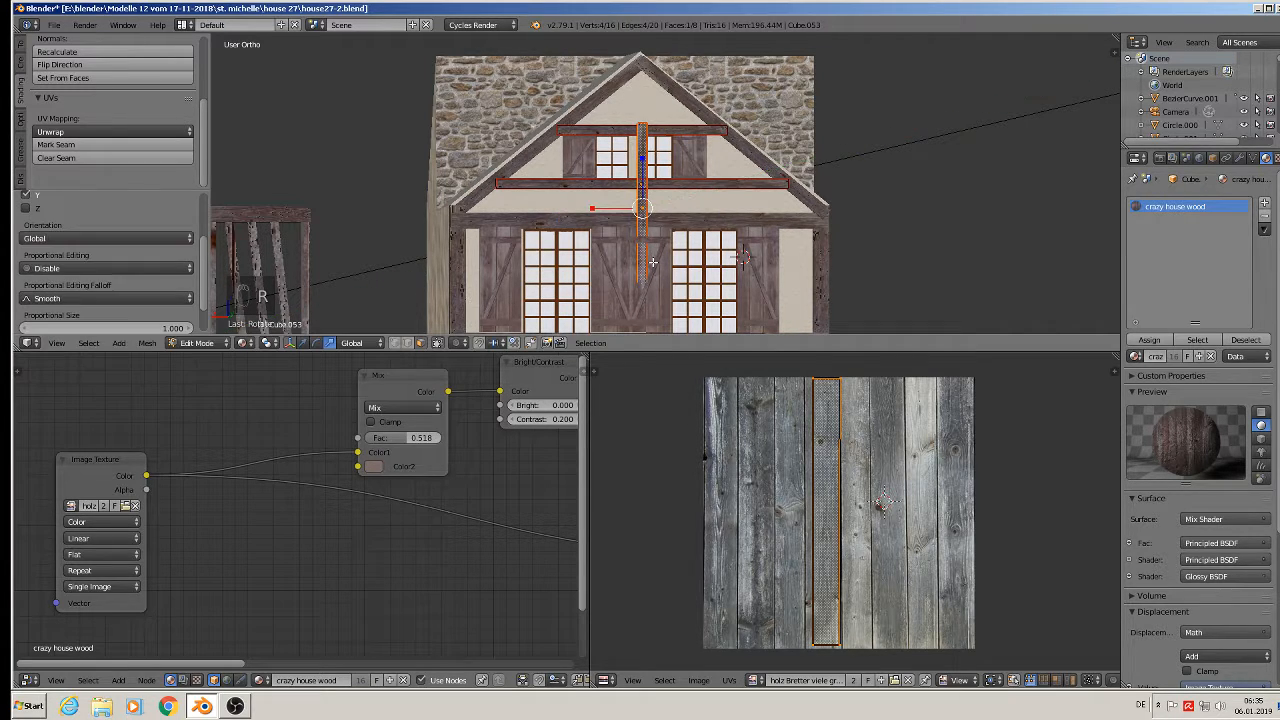
Shorten the vertical beam along Z and move it up between the two attic windows.
key("s")
key("z")
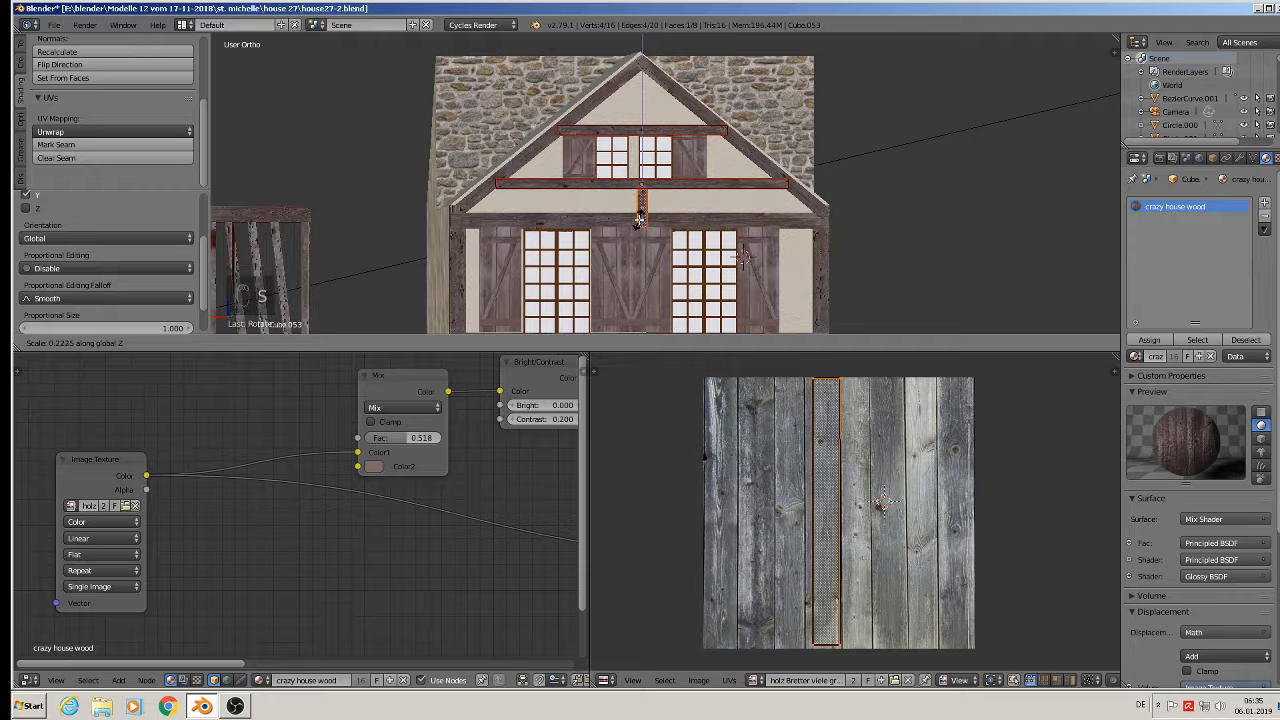
left_click(639, 219)
mouse_move(642, 166)
left_mouse_down()
mouse_move(643, 100)
mouse_move(643, 158)
left_mouse_up()
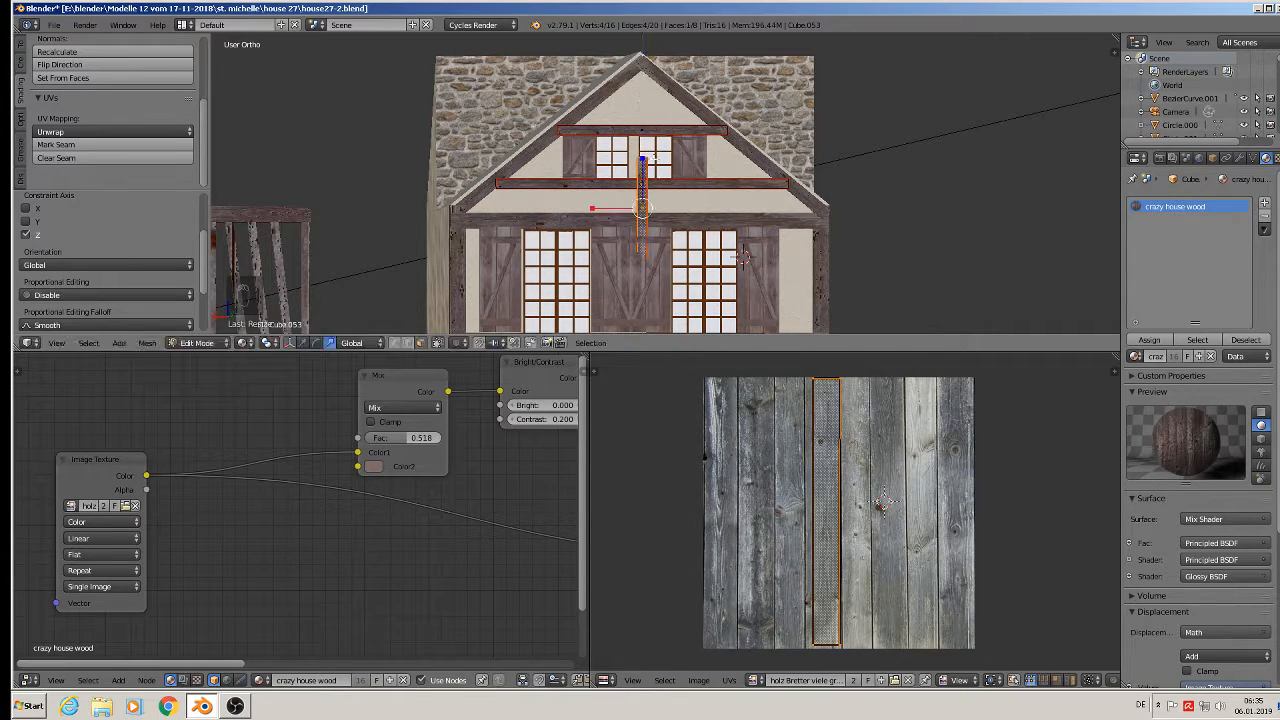
key("g")
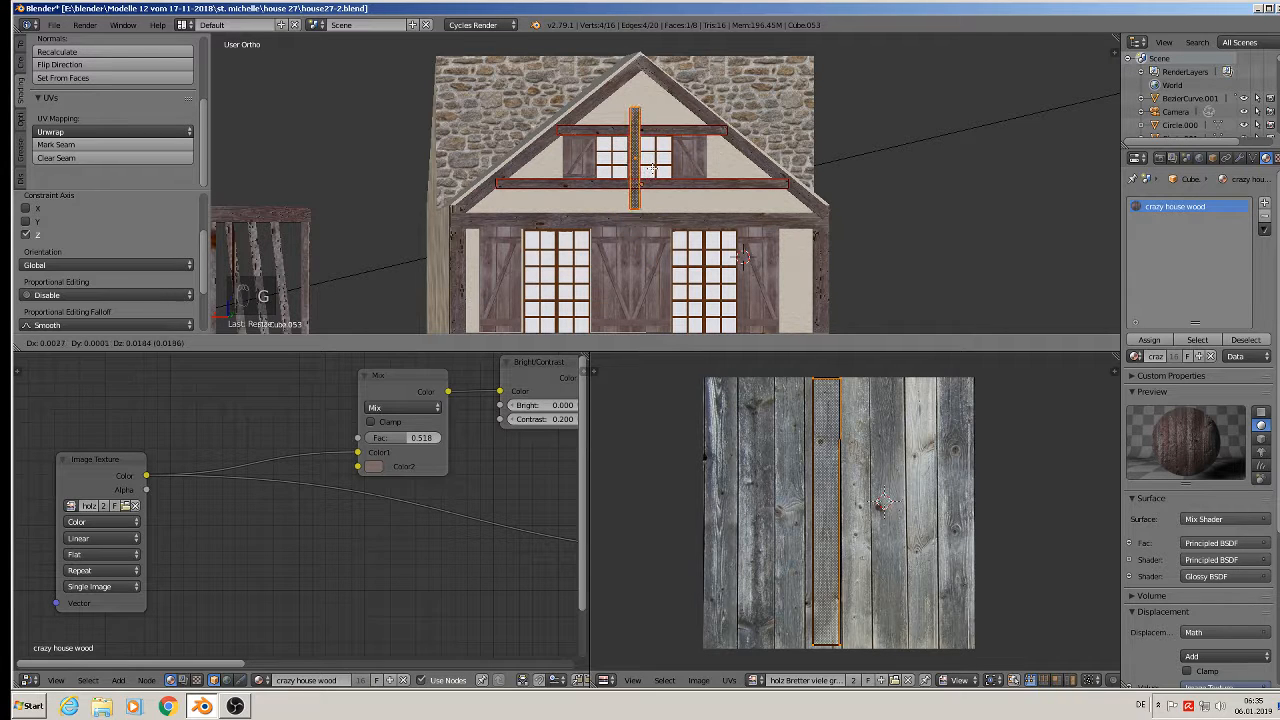
left_click(652, 168)
Lengthen the centre post along Z and raise it to span from the facade's top crossbeam to the gable peak.
key("s")
key("z")
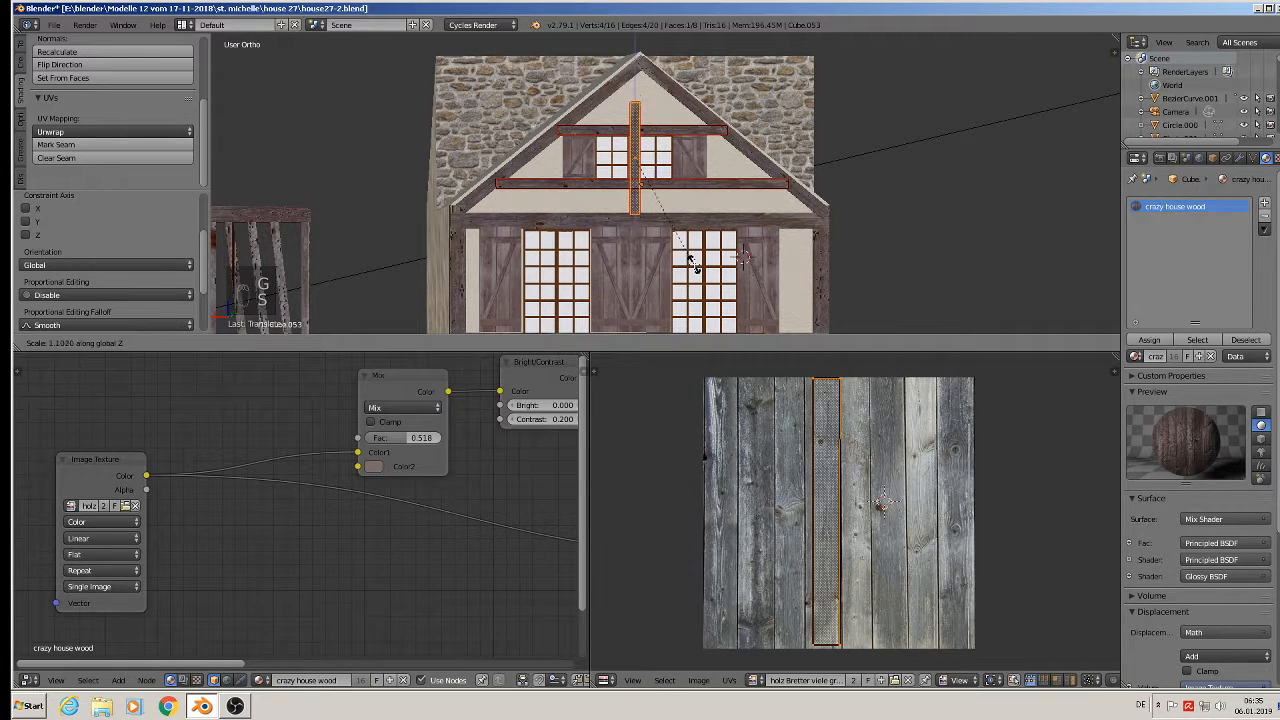
left_click(705, 315)
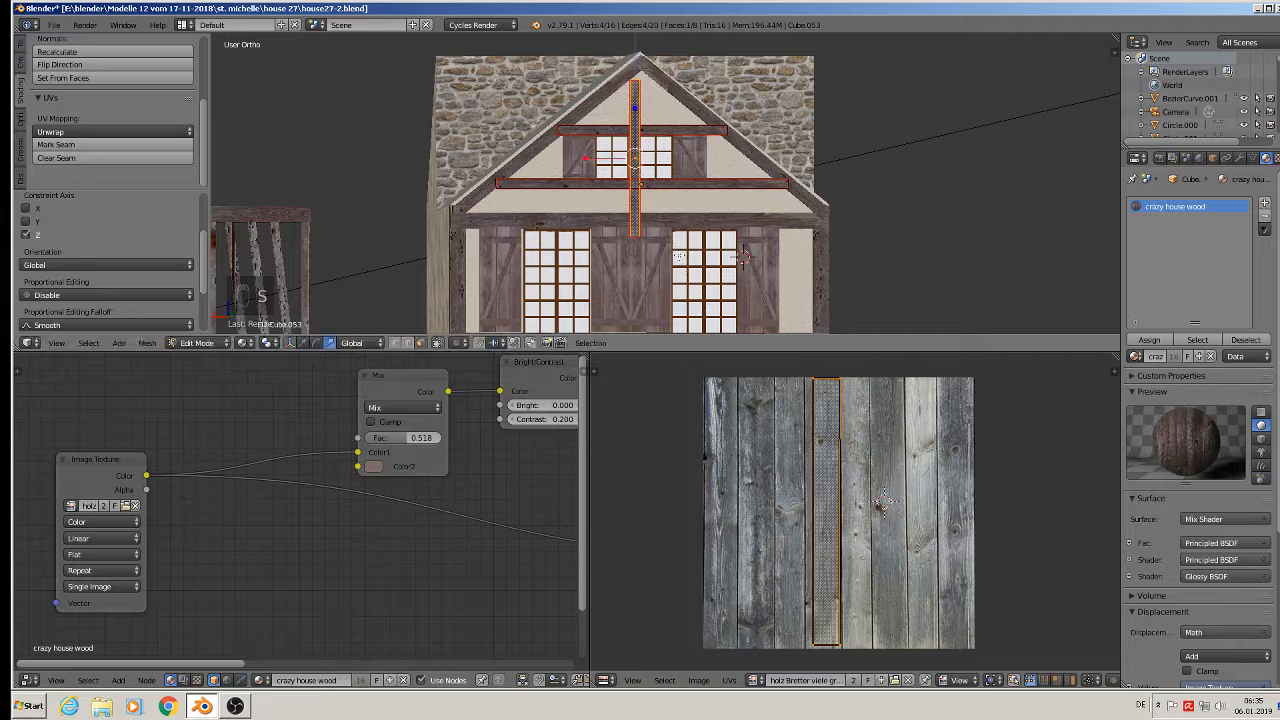
key("s")
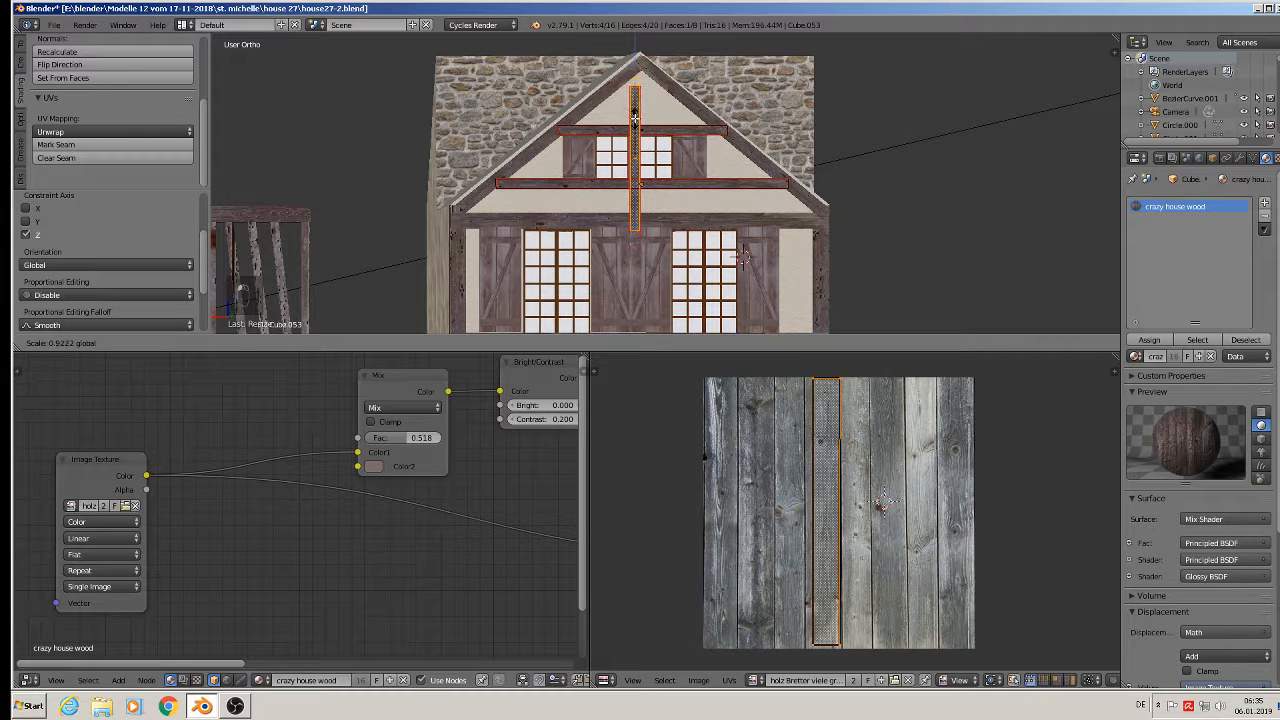
left_click(634, 118)
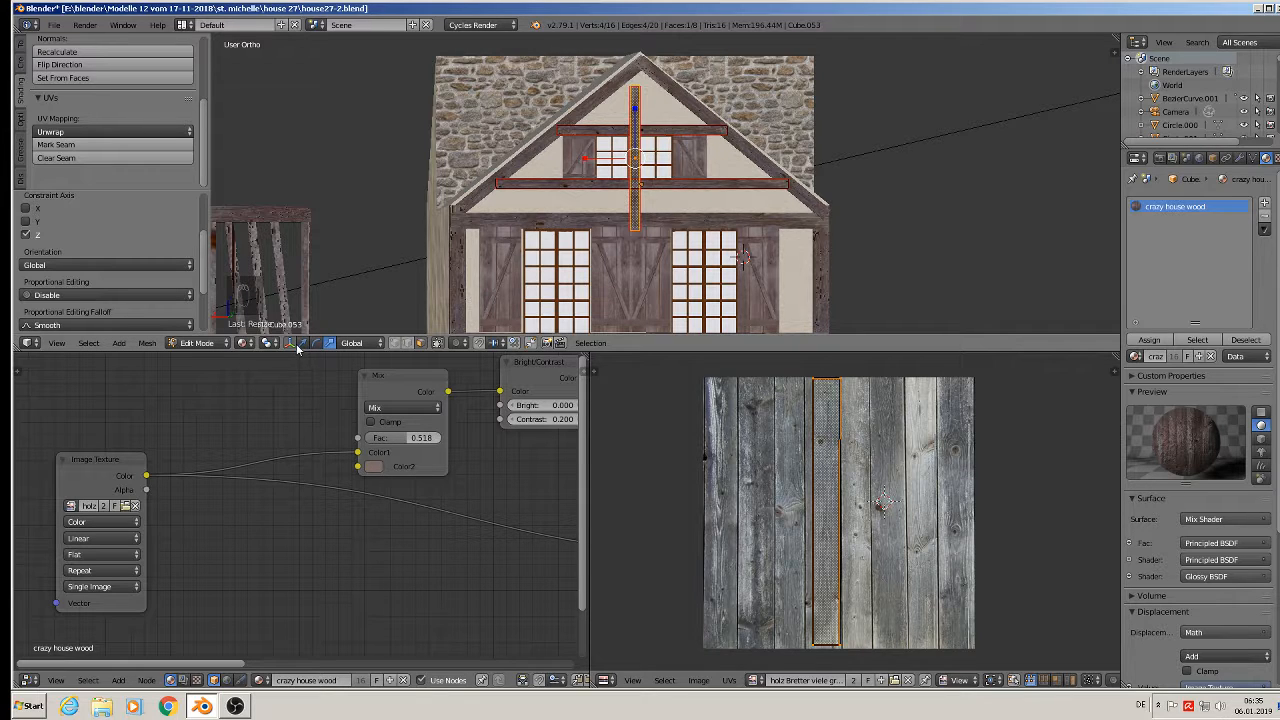
left_click(303, 344)
left_click_drag(634, 108, 634, 97)
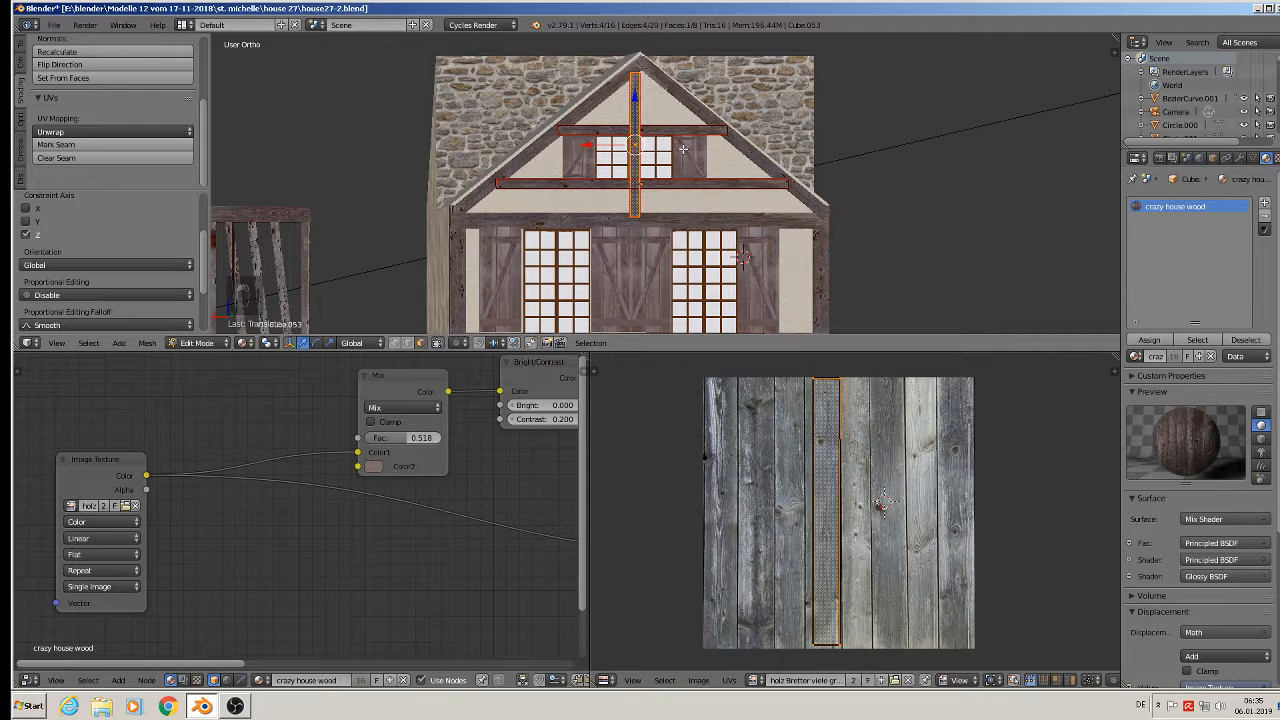
key("a")
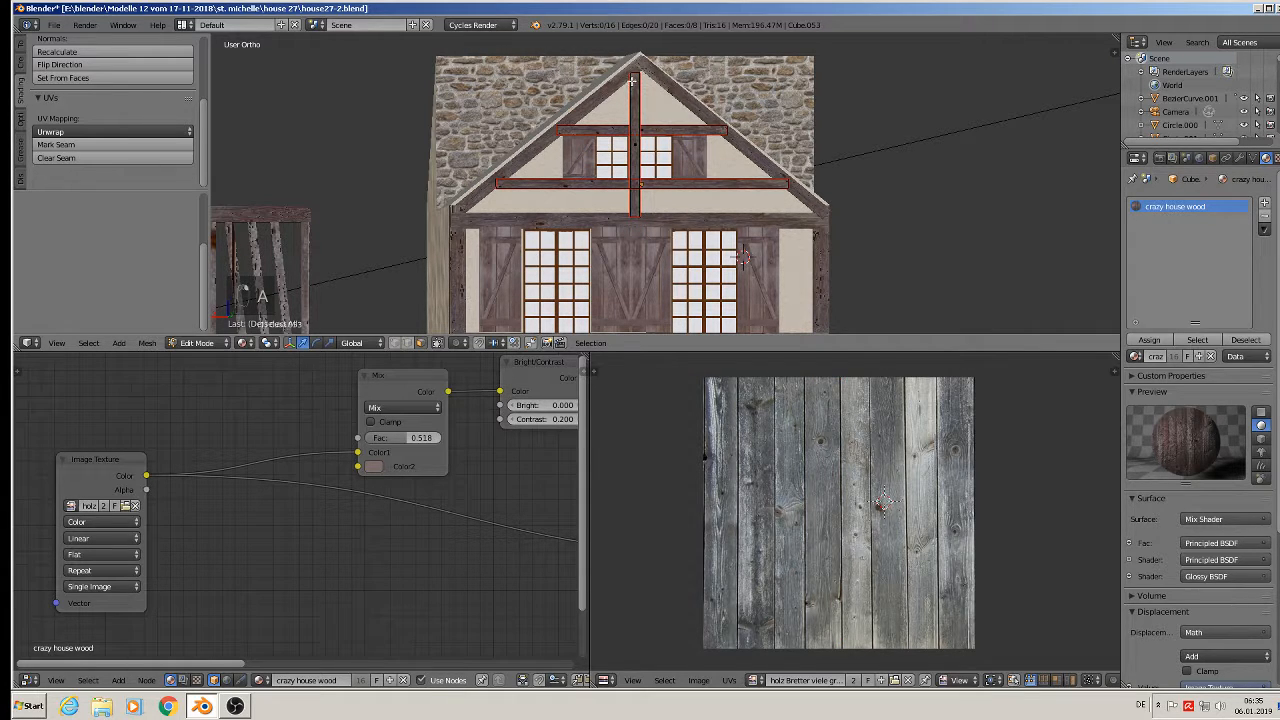
key("Tab")
Shift the right gable beam slightly and rotate it a little to follow the roof slope.
right_click(733, 112)
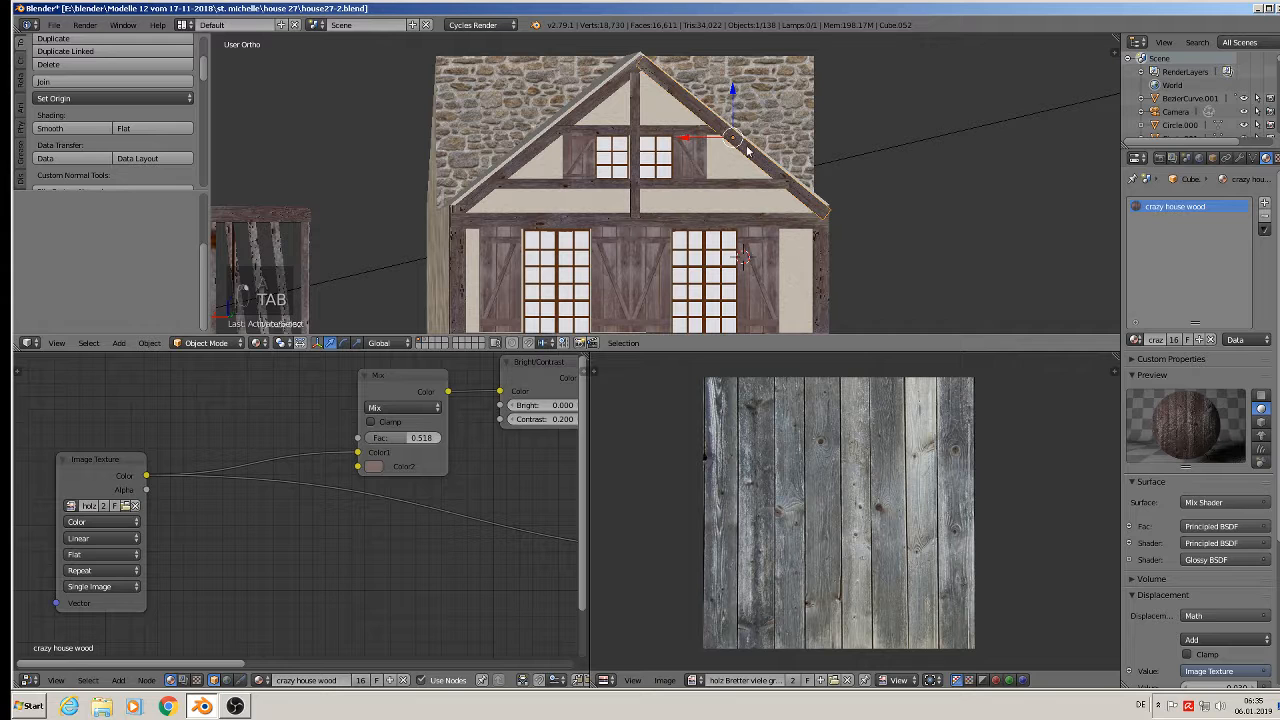
key("g")
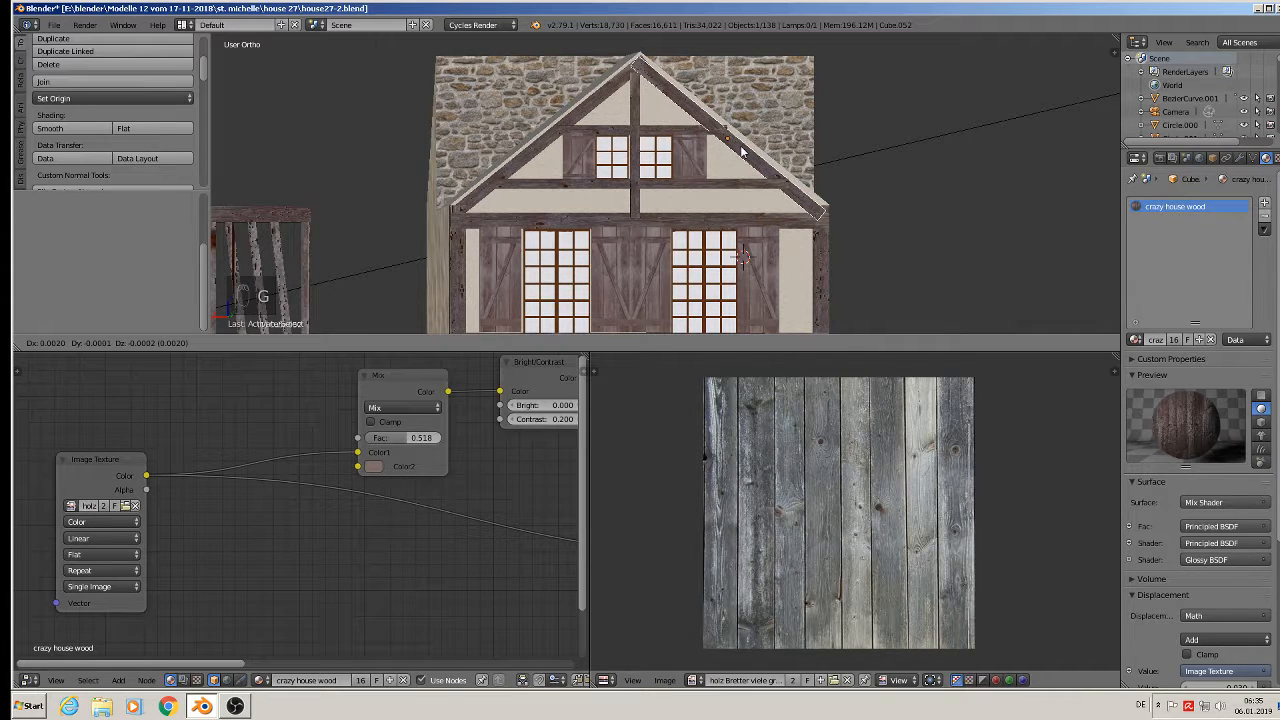
left_click(745, 148)
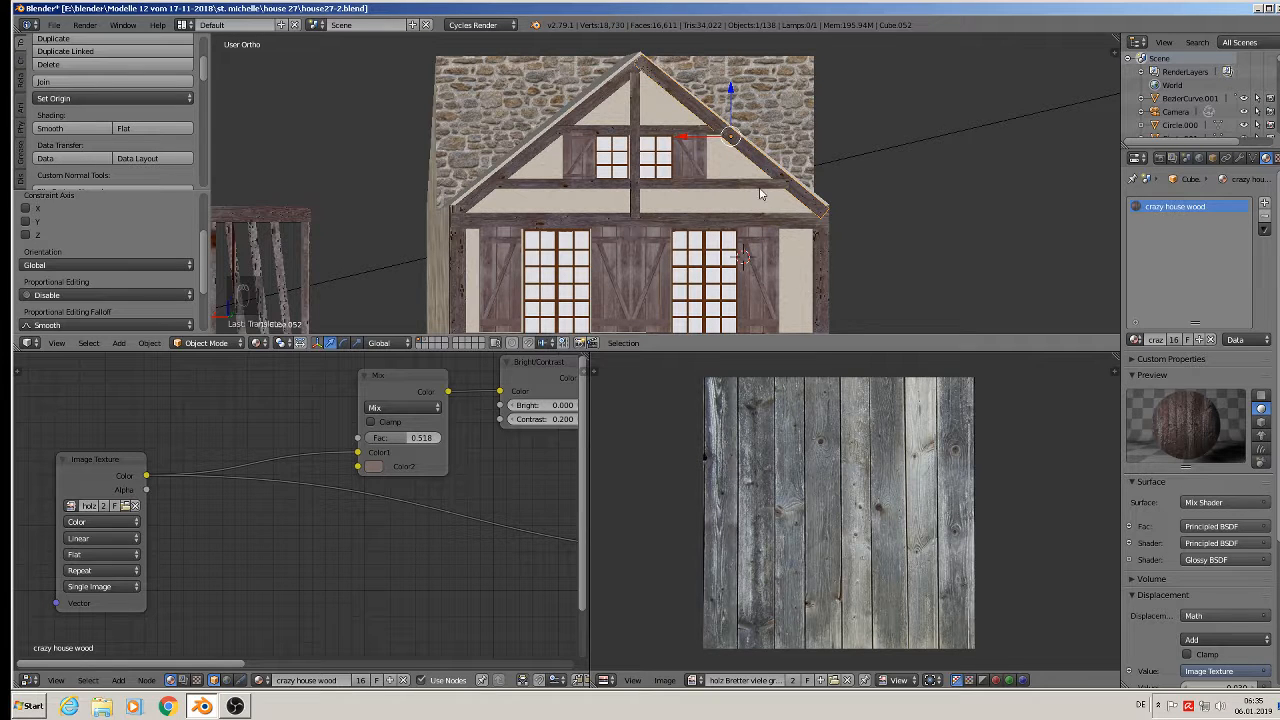
key("r")
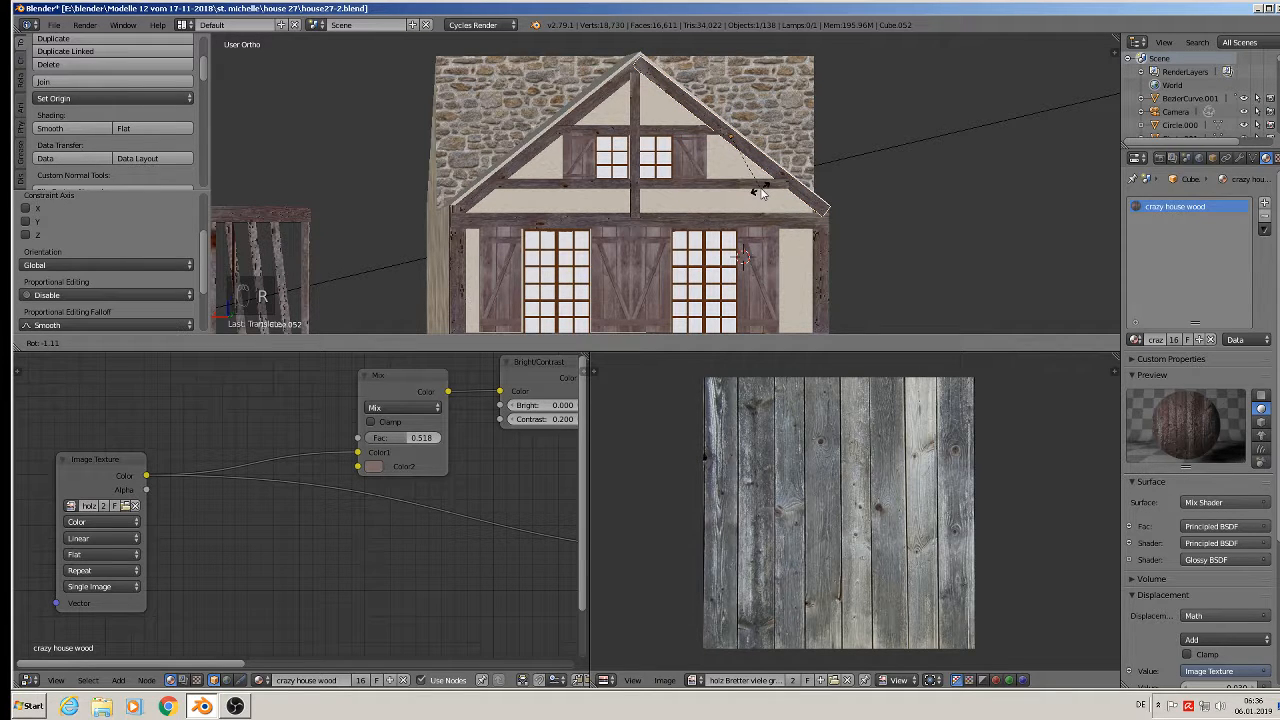
left_click(760, 192)
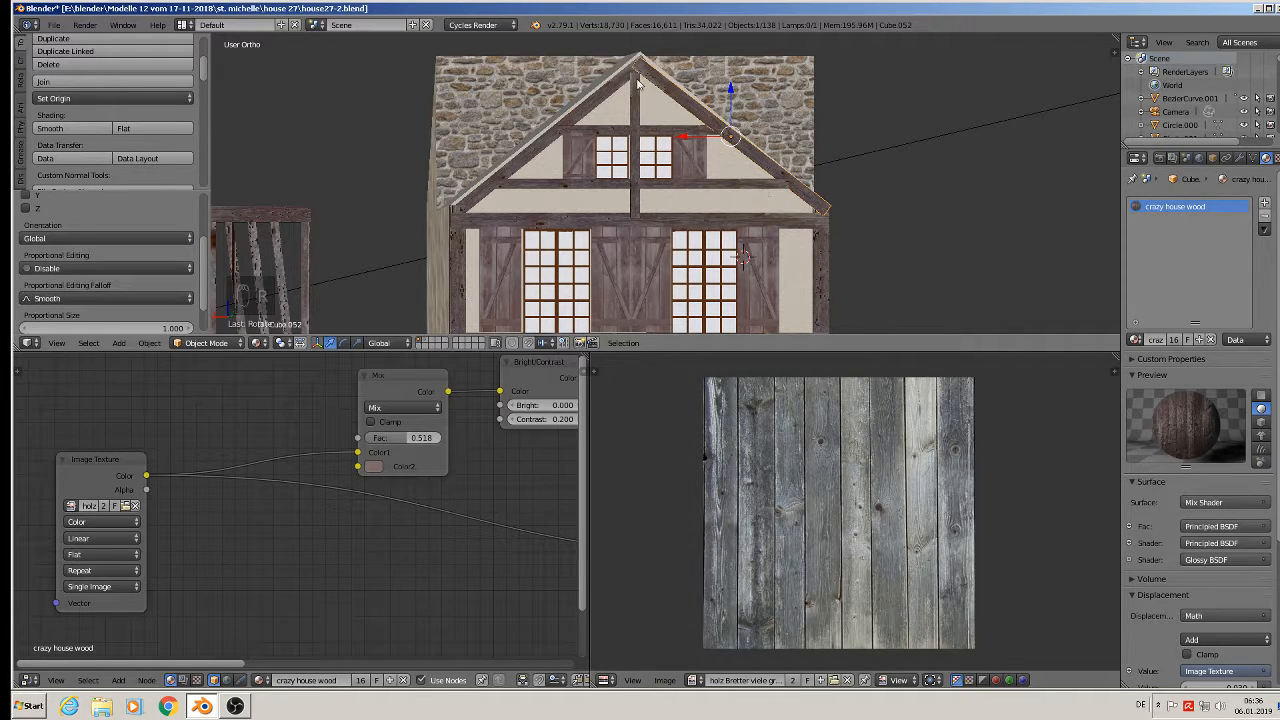
Duplicate the centre post of the gable frame and place the copy at the left edge of the attic windows.
right_click(641, 108)
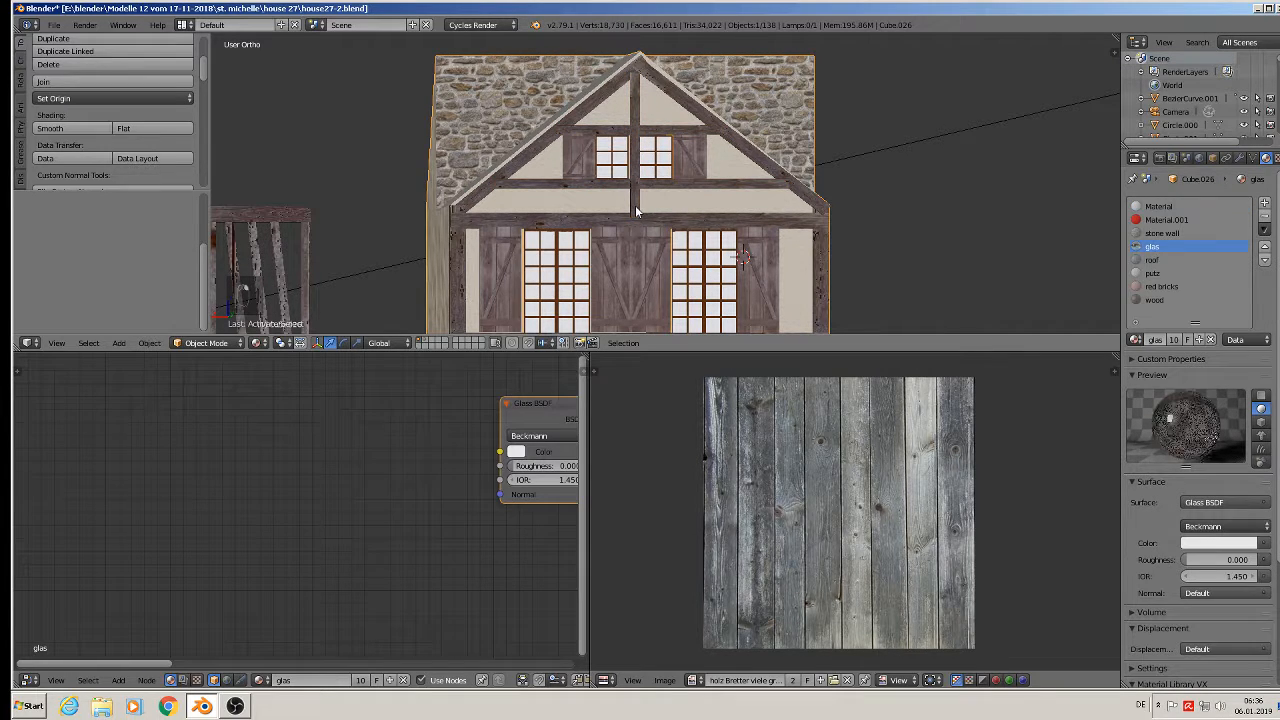
key("Tab")
key("Tab")
key("Tab")
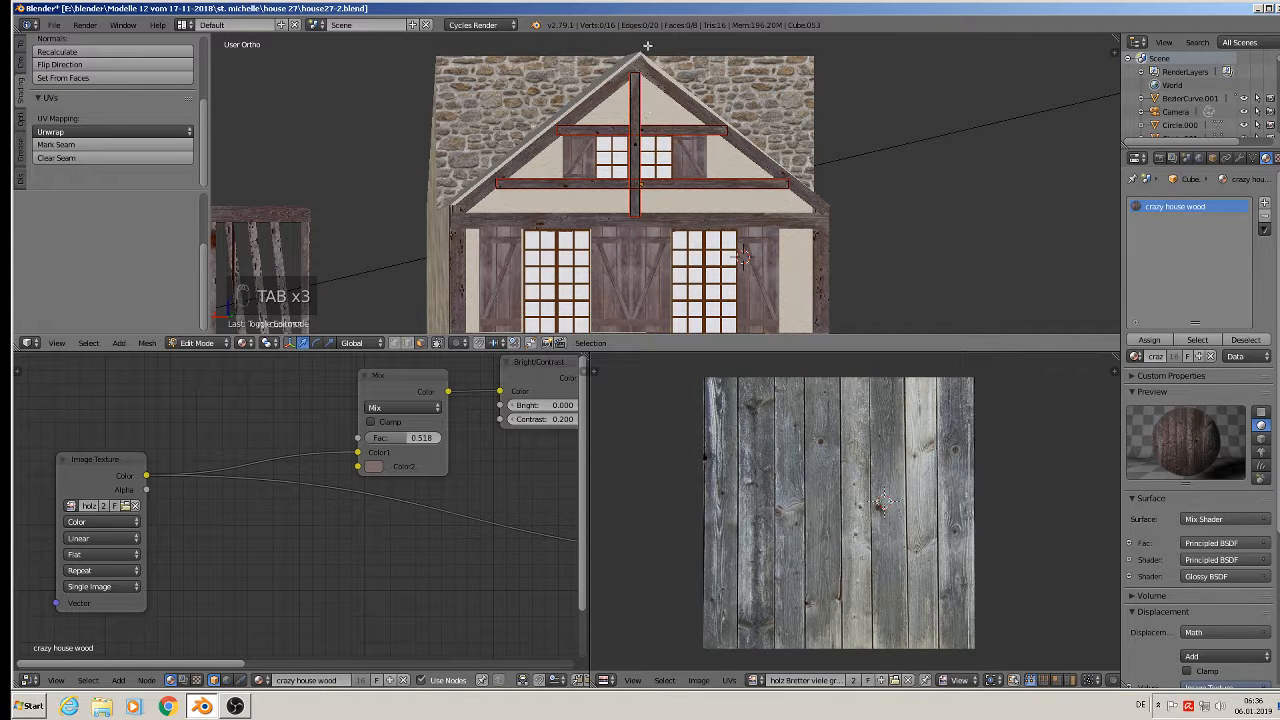
key("l")
key("shift+d")
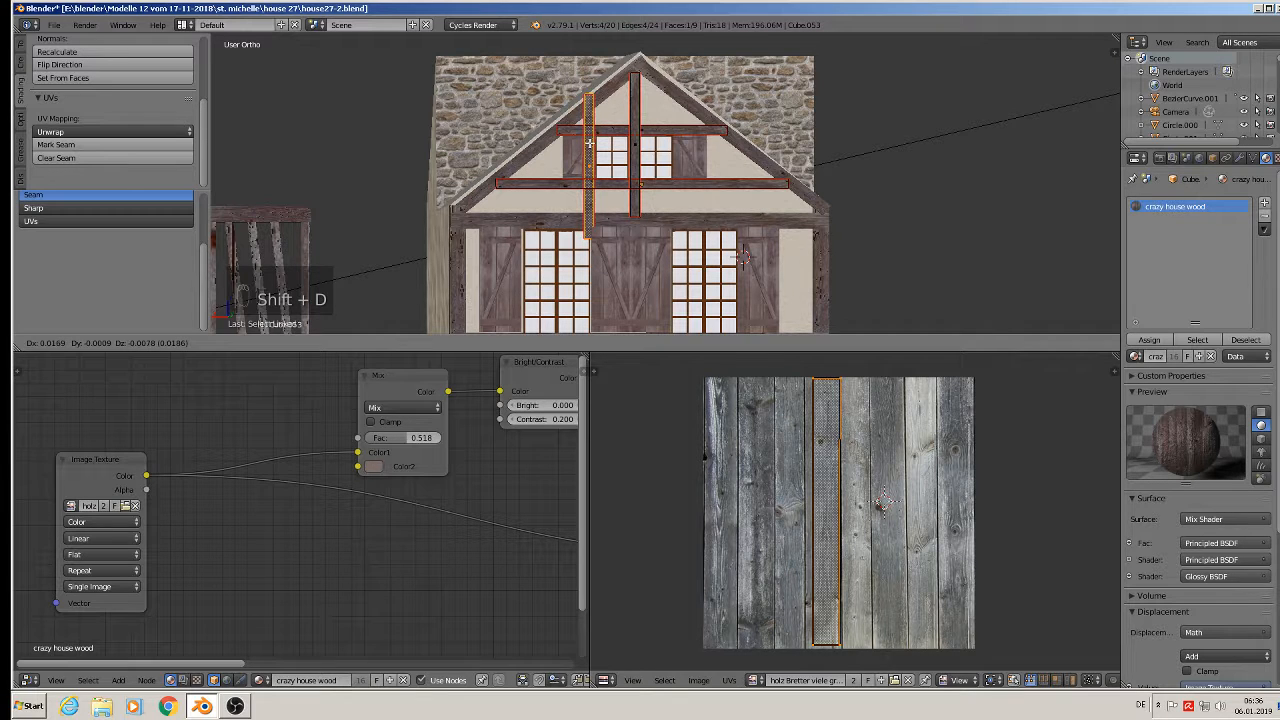
left_click(589, 140)
key("d")
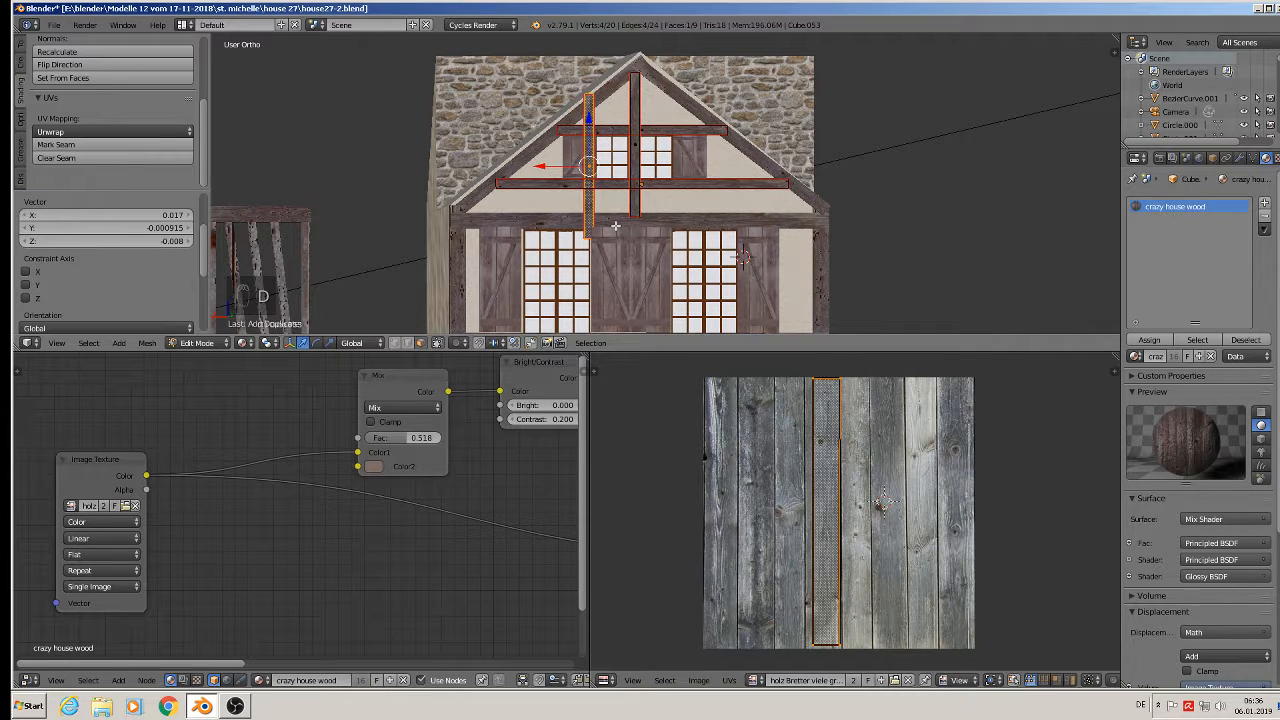
key("z")
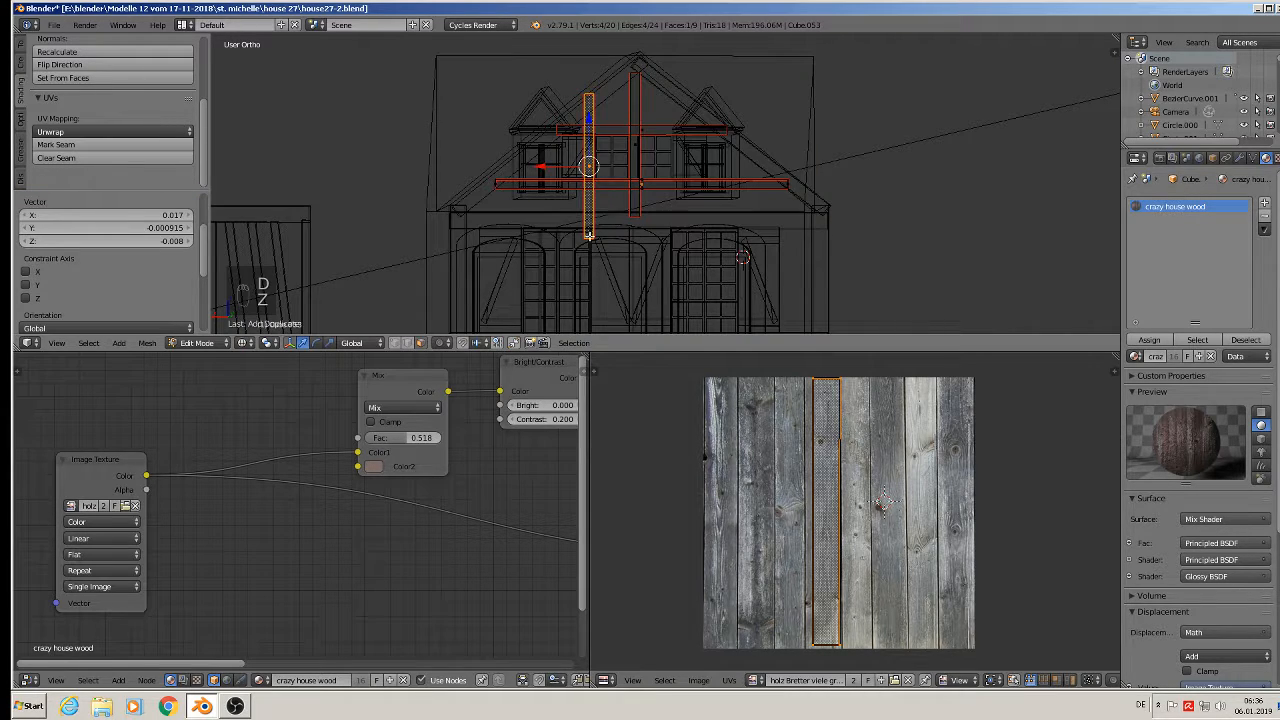
left_click(241, 343)
left_click(283, 267)
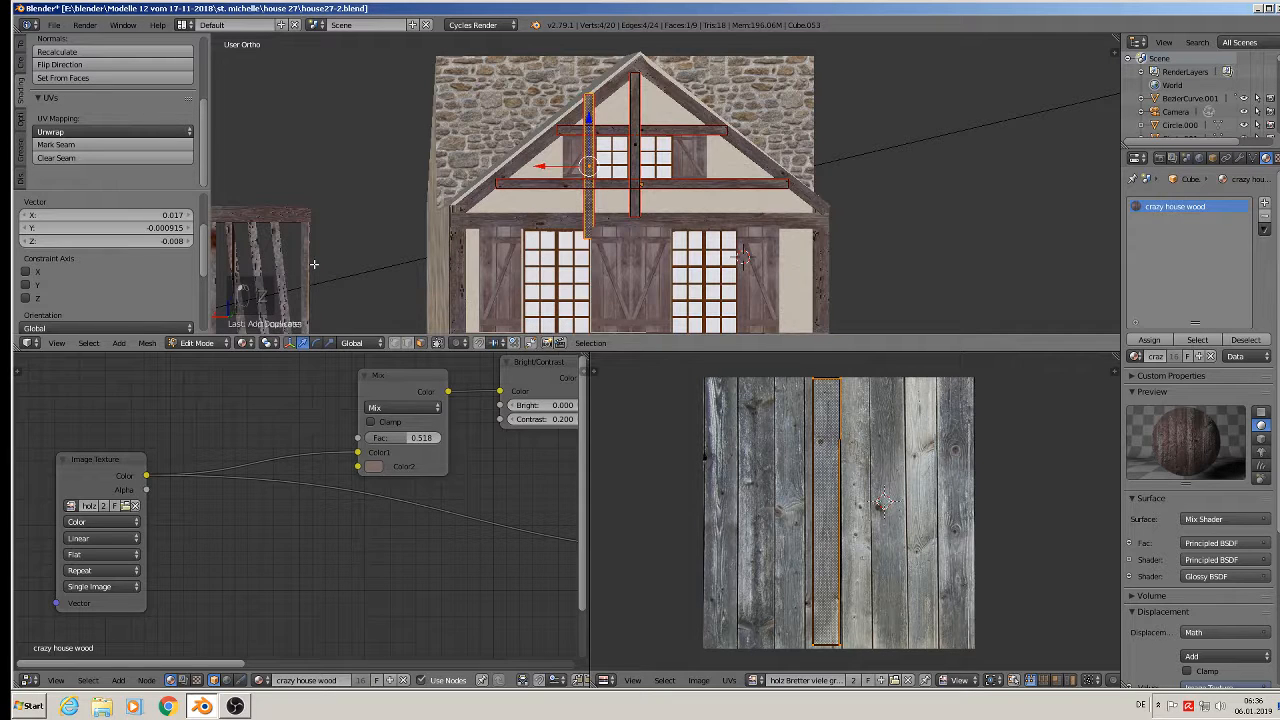
Shorten the left post along Z and raise it slightly to fit between the facade's top crossbeam and the roof slope.
key("s")
key("z")
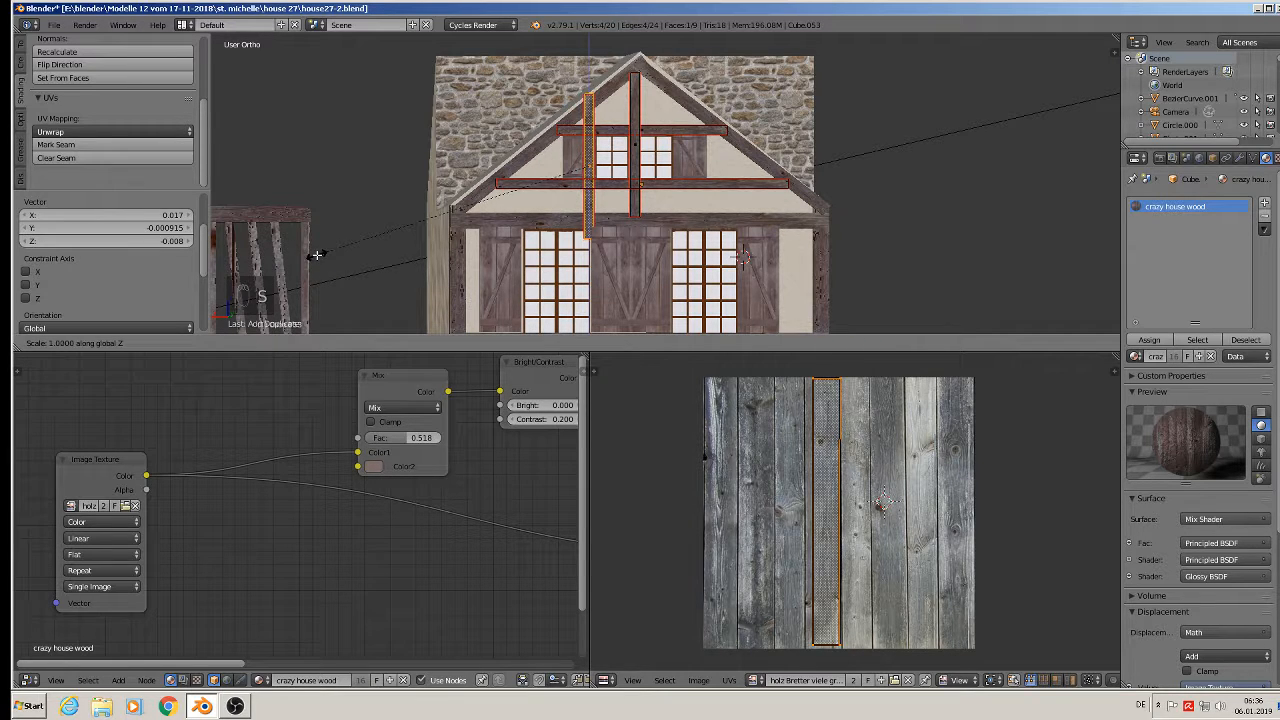
left_click(376, 240)
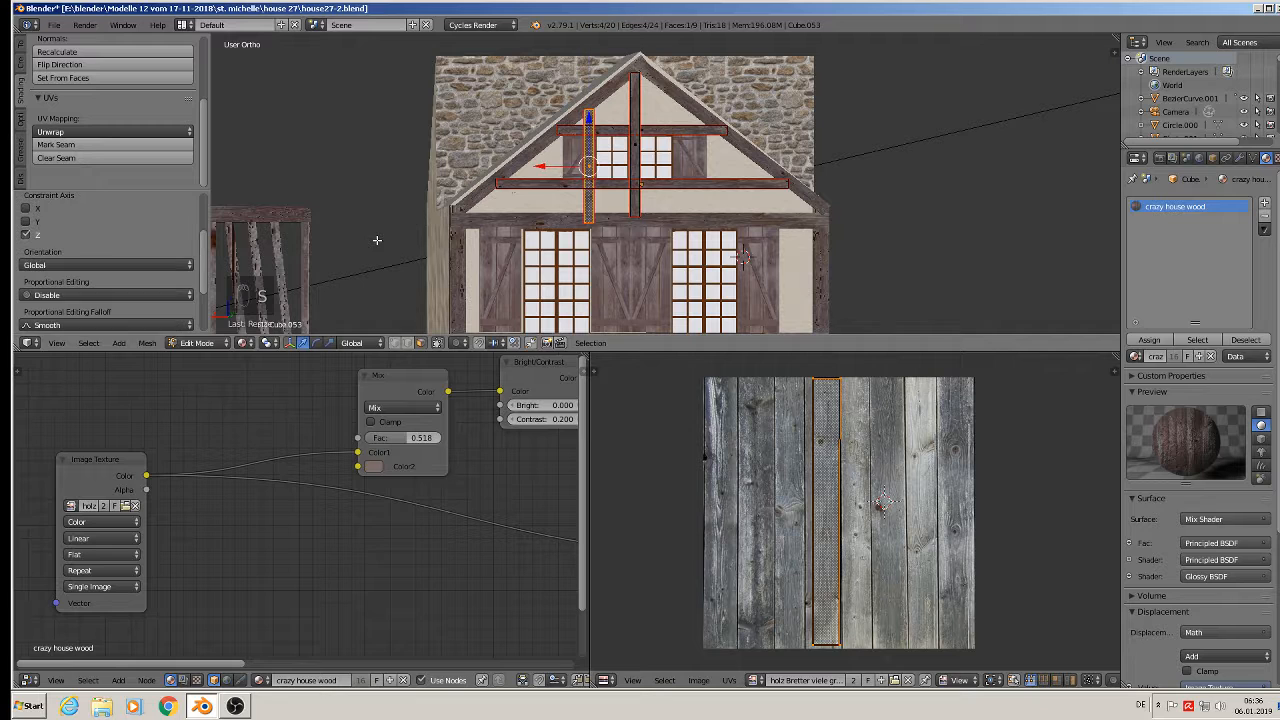
key("g")
left_click(584, 160)
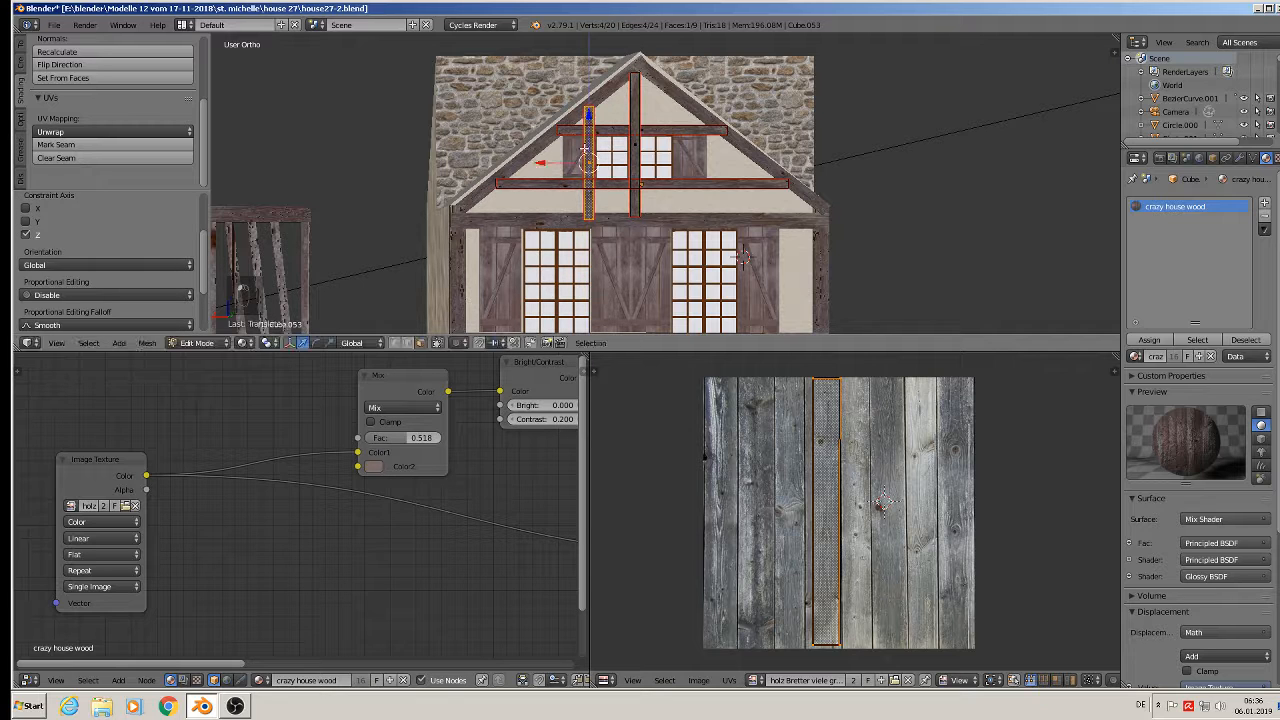
Duplicate the left post along X and place the copy at the right edge of the attic windows.
key("shift+d")
key("x")
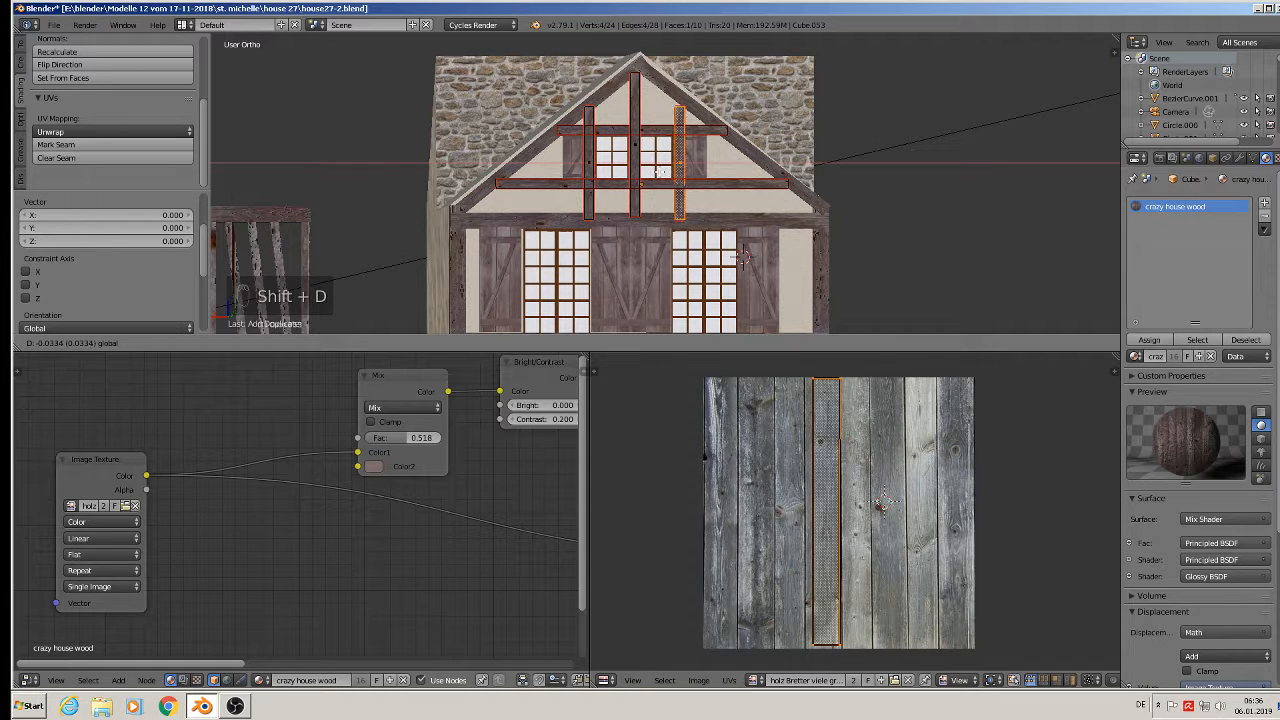
left_click(658, 172)
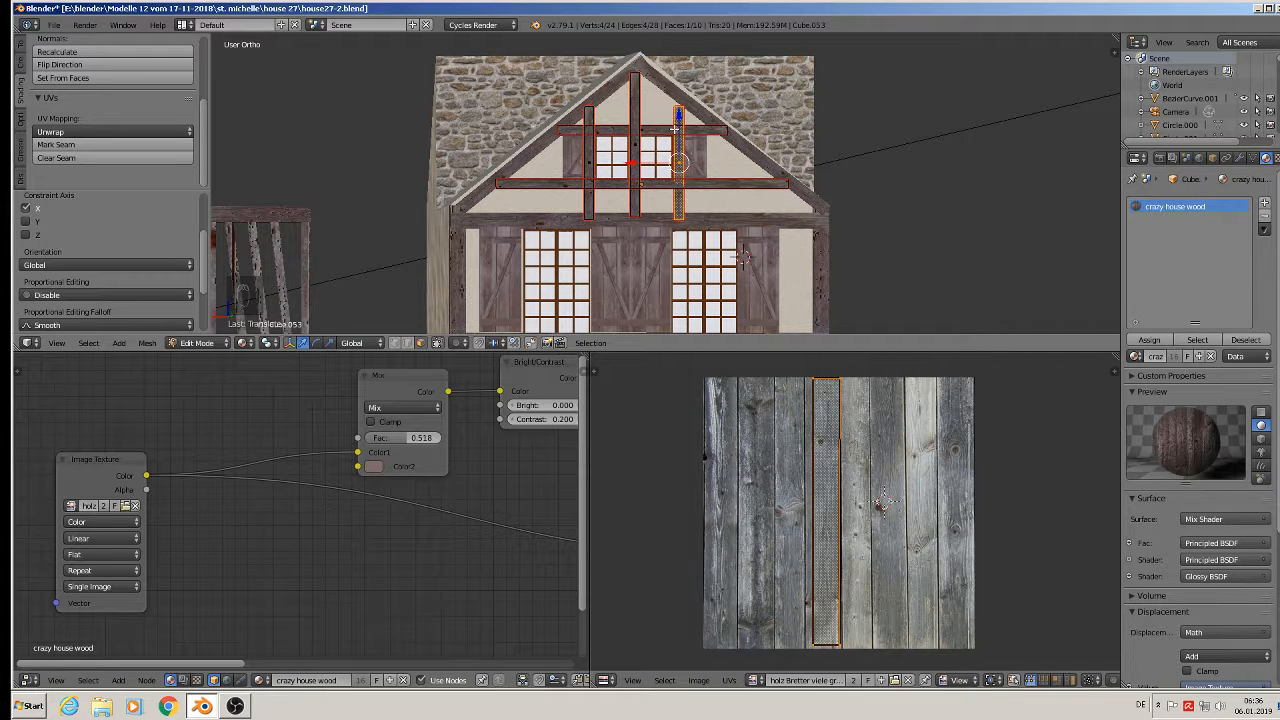
left_click_drag(676, 128, 679, 114)
key("Tab")
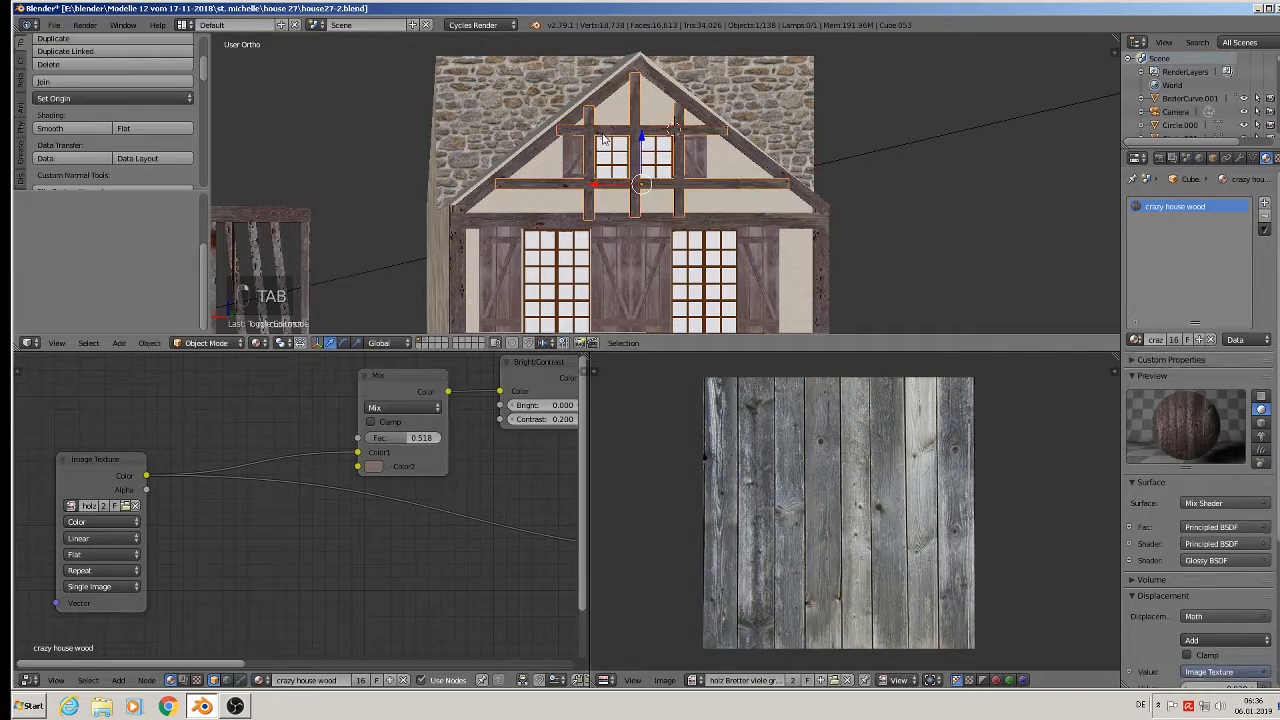
Push the left attic post back along Y so it sits behind the gable's horizontal beams.
middle_click_drag(595, 200, 519, 196)
scroll(611, 143, "up", 4)
key("Tab")
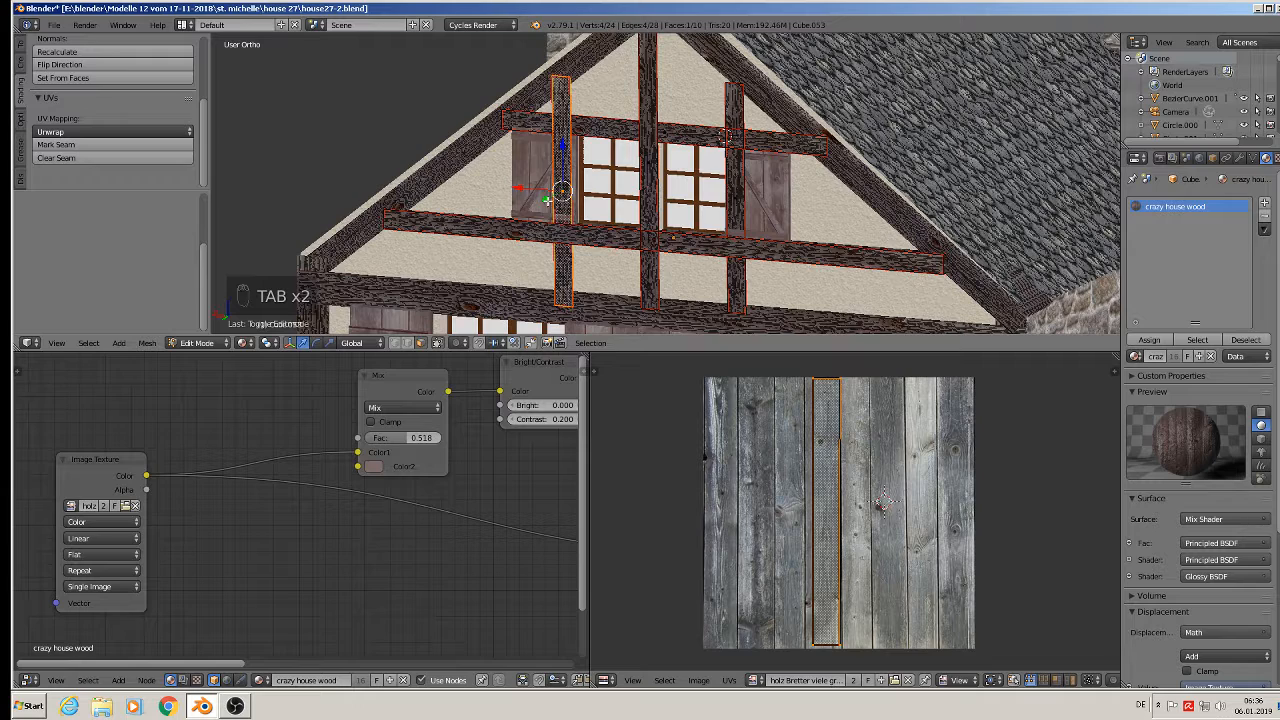
left_click_drag(547, 200, 551, 198)
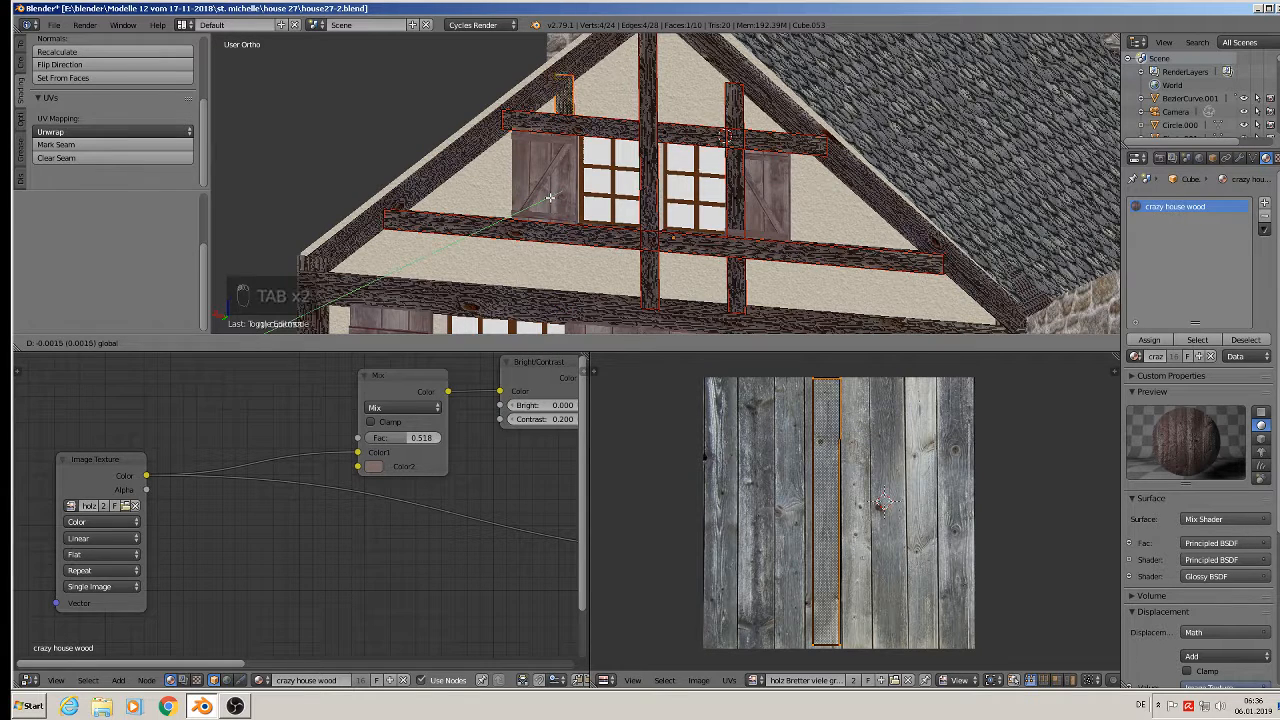
key("Tab")
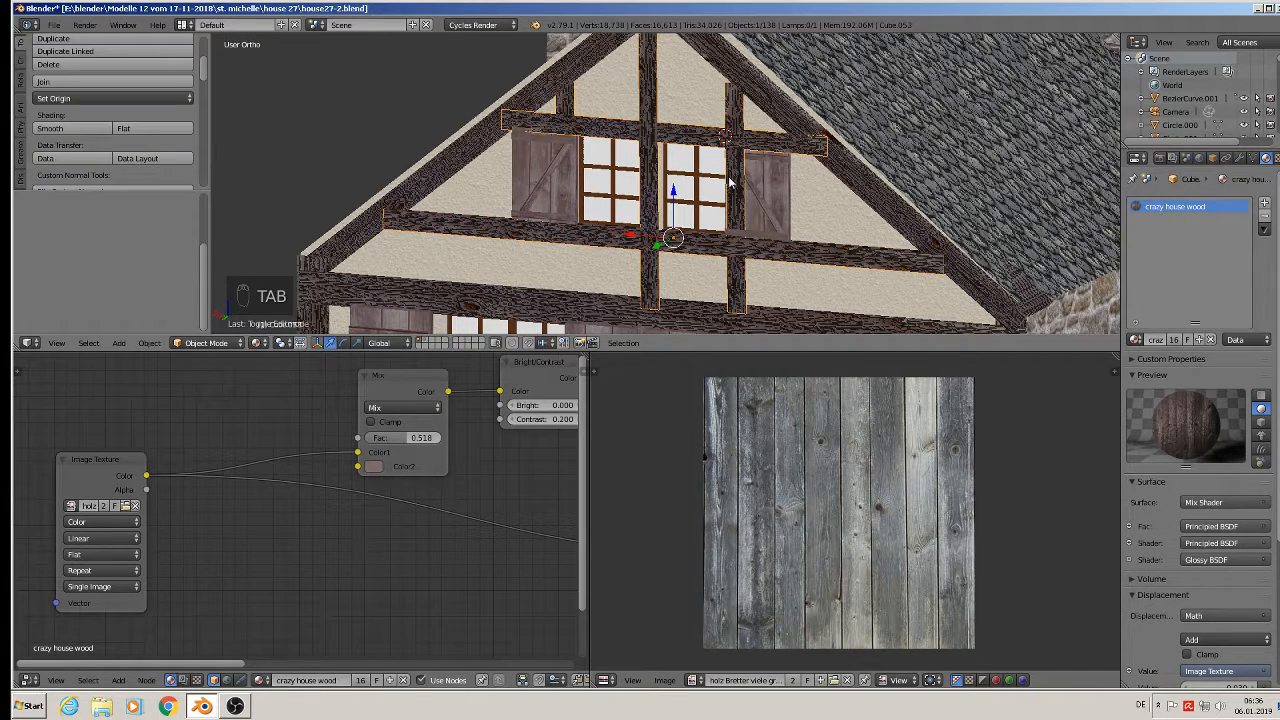
key("Tab")
left_click_drag(552, 200, 545, 202)
left_click_drag(547, 201, 547, 200)
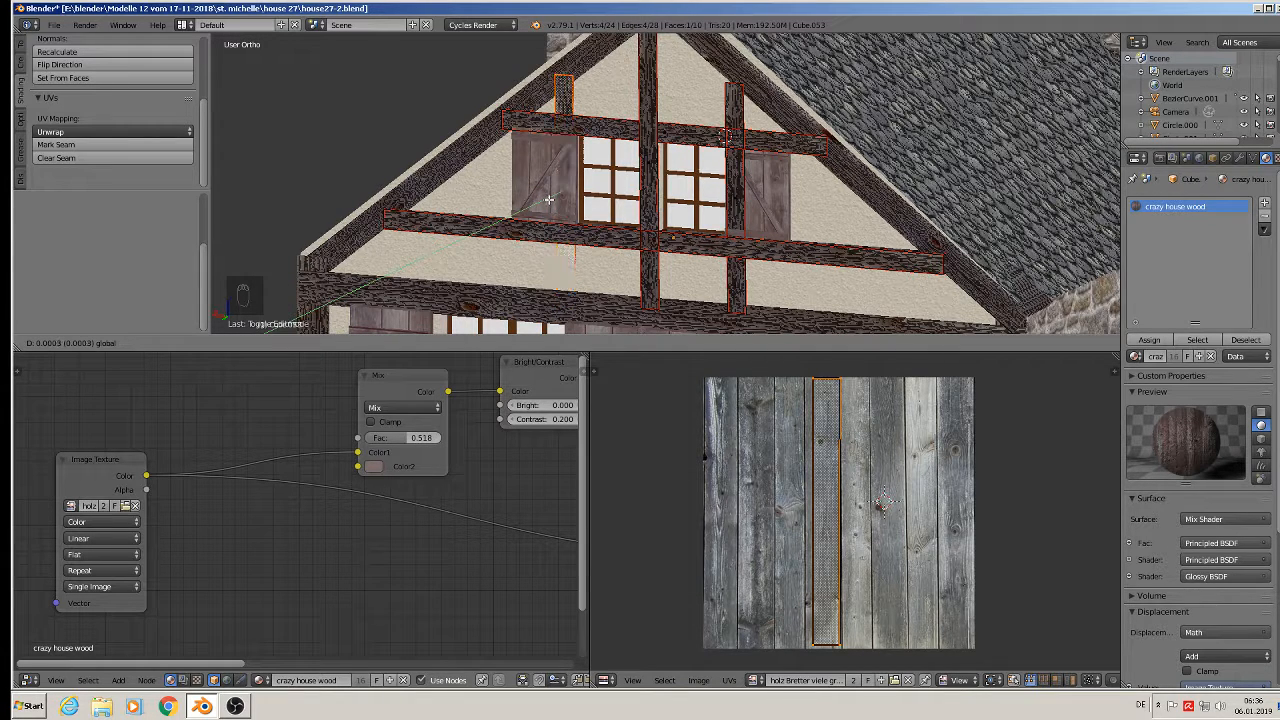
left_click(547, 200)
Rotate the left attic post about 1.6° around X and nudge it along Y to sit just proud of the plaster.
middle_click_drag(547, 200, 590, 243)
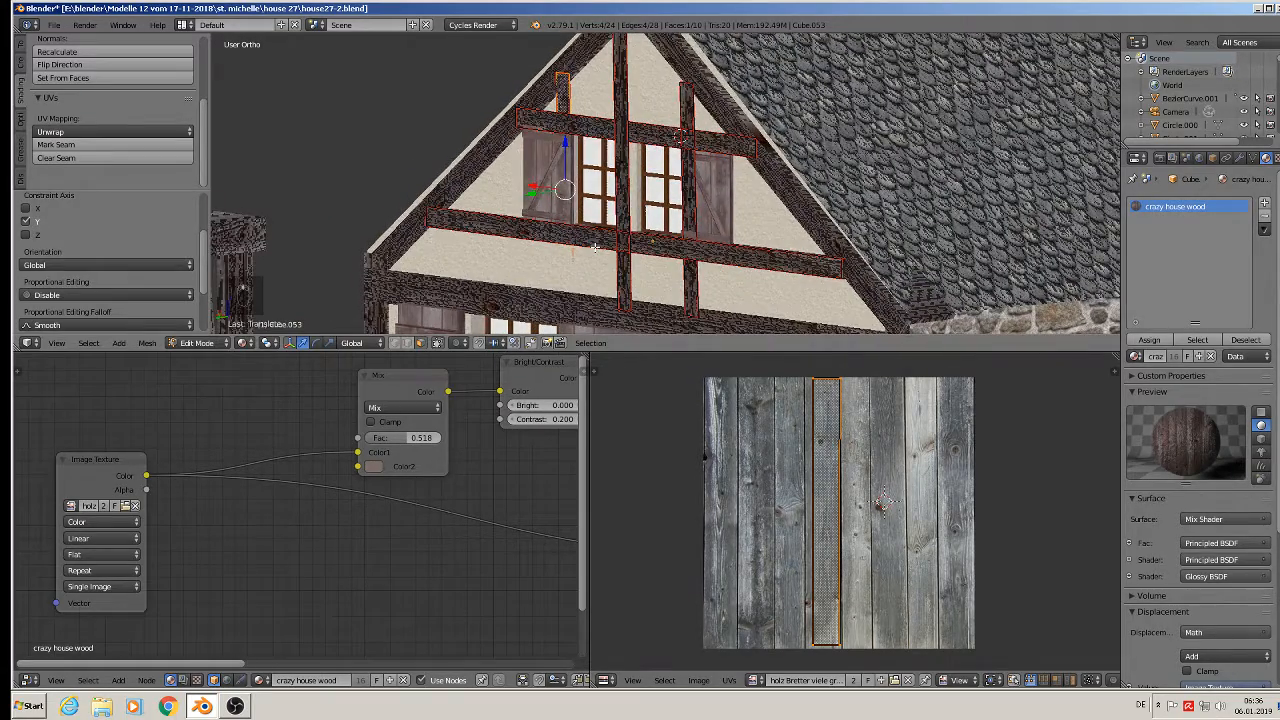
key("r")
key("x")
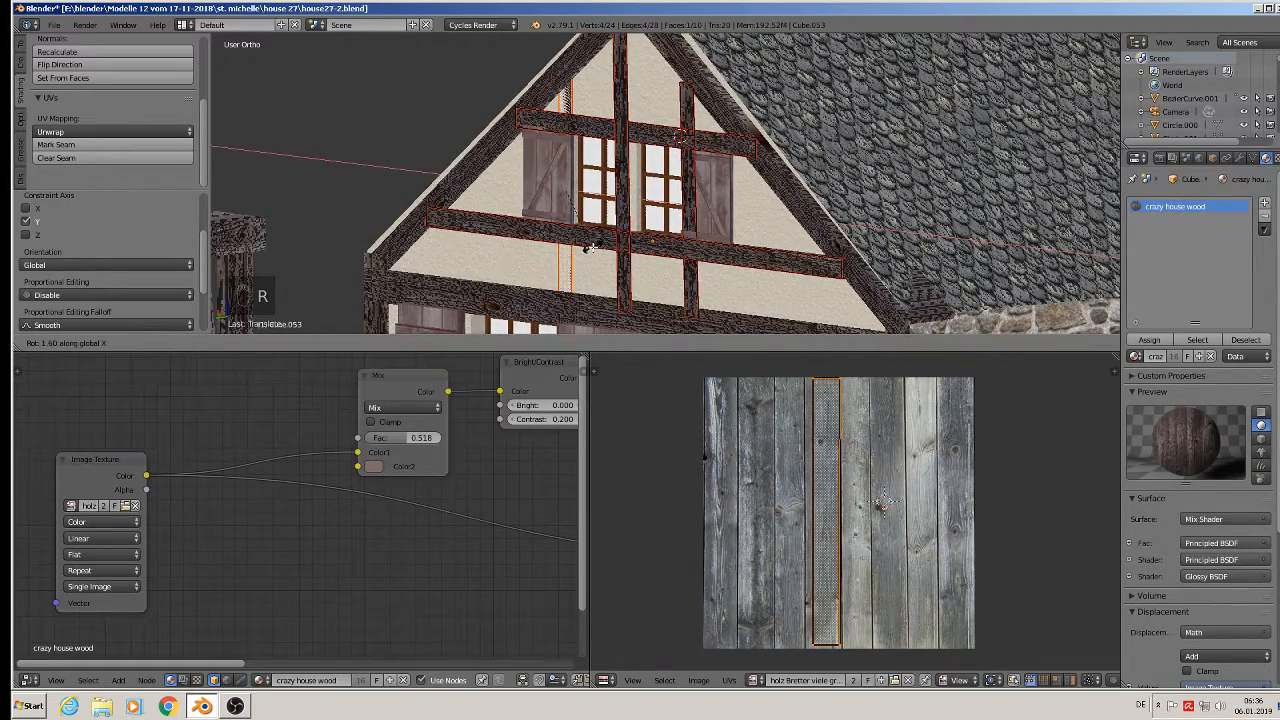
left_click(590, 248)
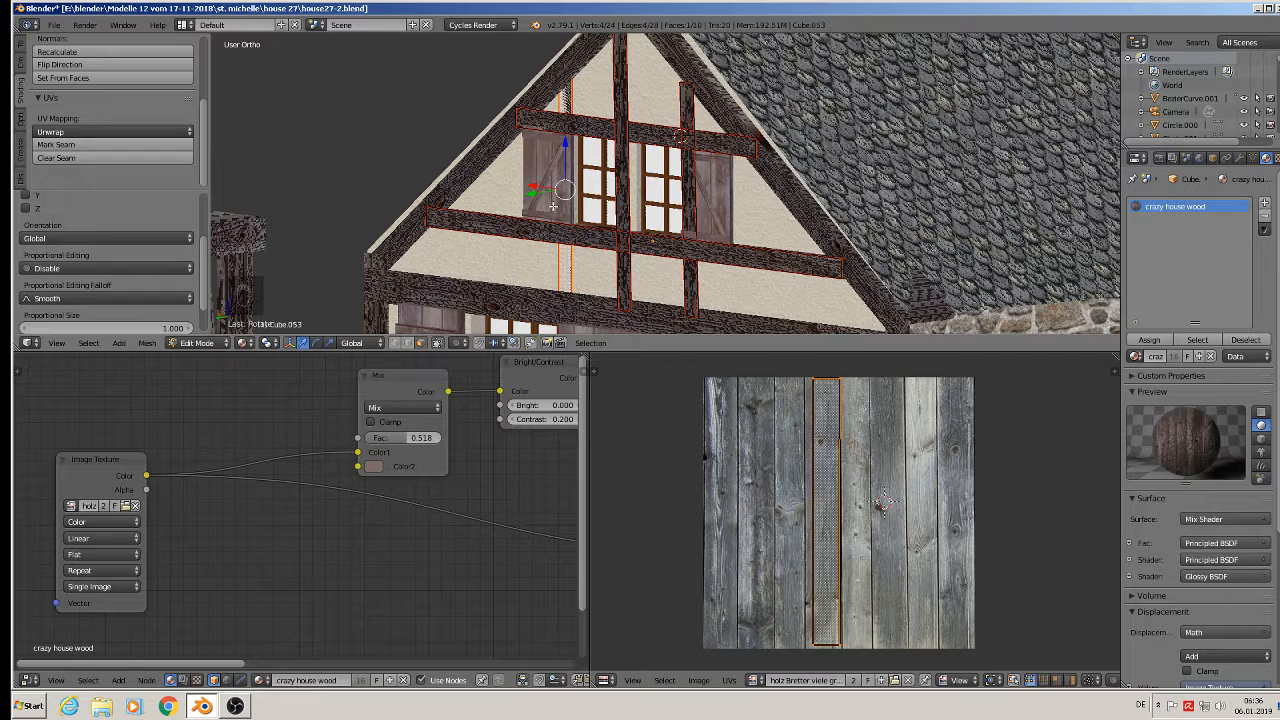
key("g")
key("y")
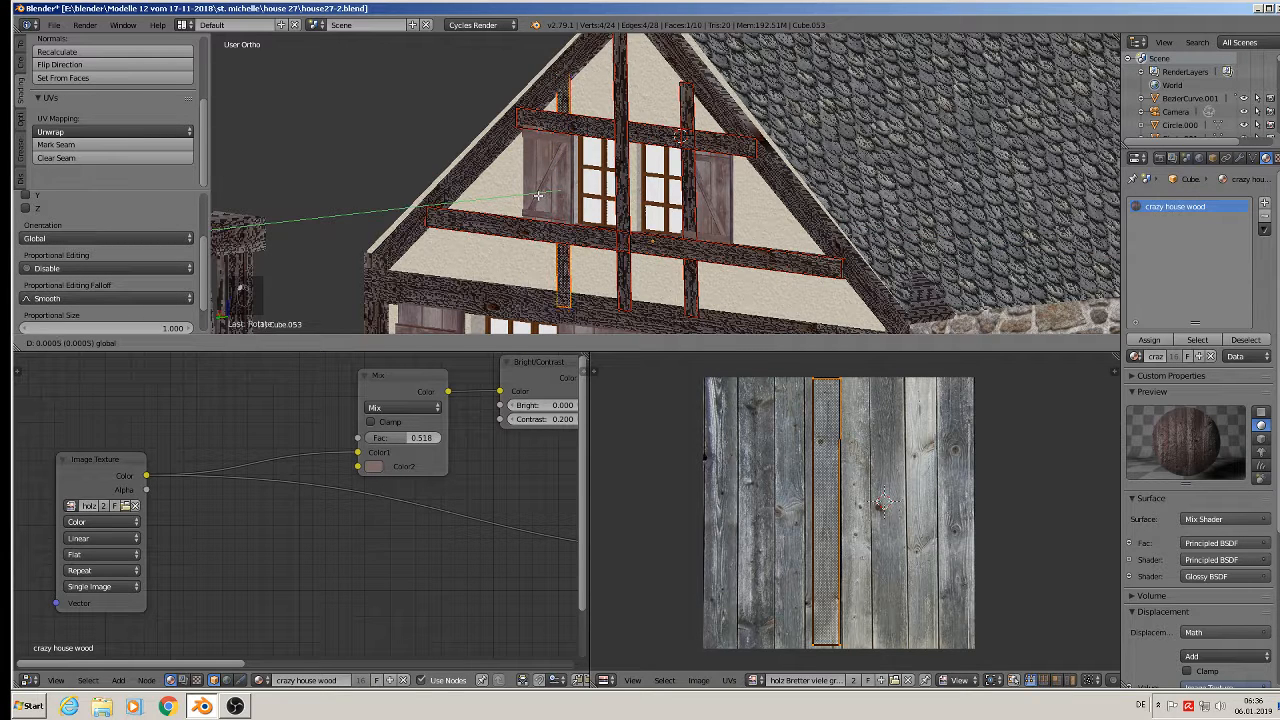
left_click(538, 195)
key("a")
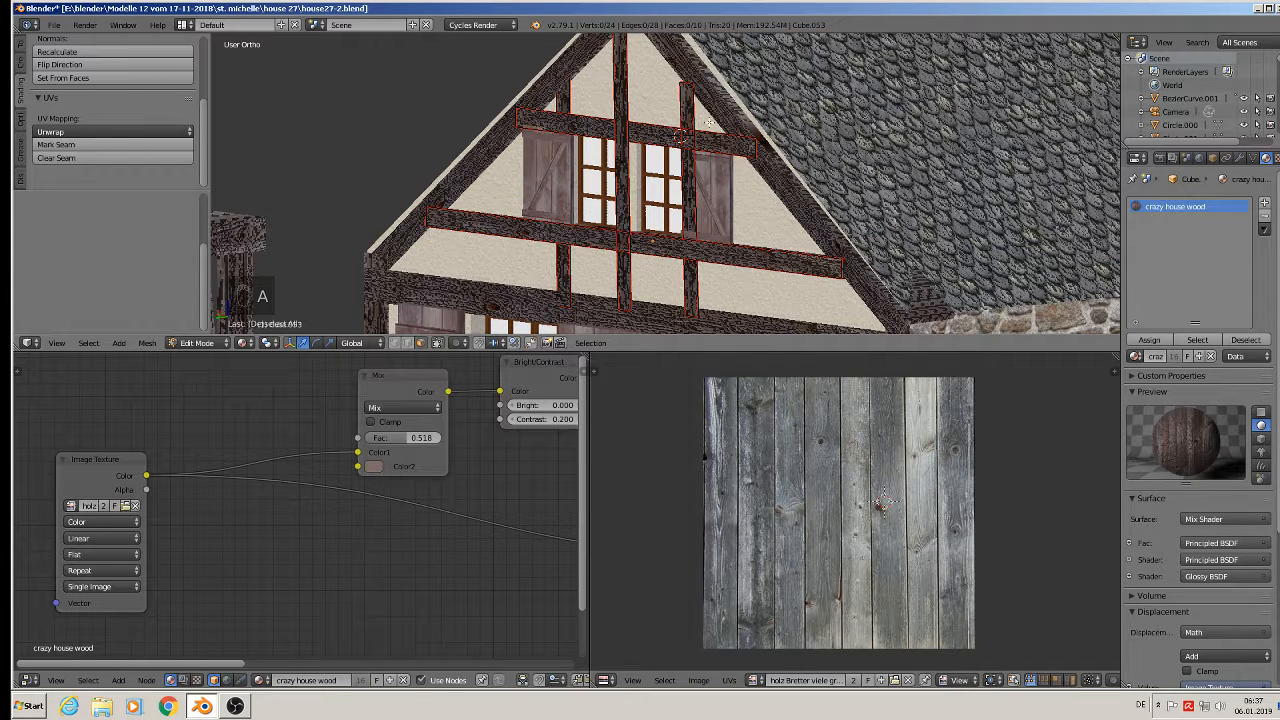
Push the right attic post back along Y behind the horizontal beams and rotate it slightly around X.
right_click(688, 108)
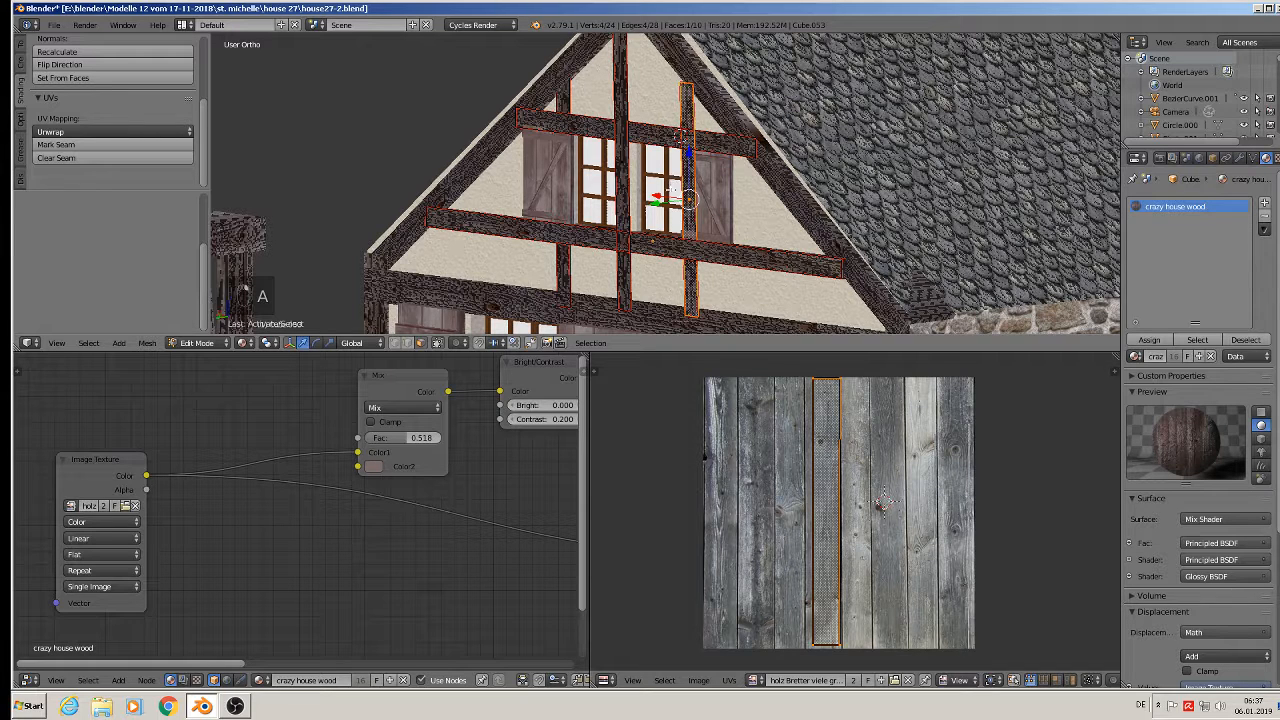
key("g")
key("y")
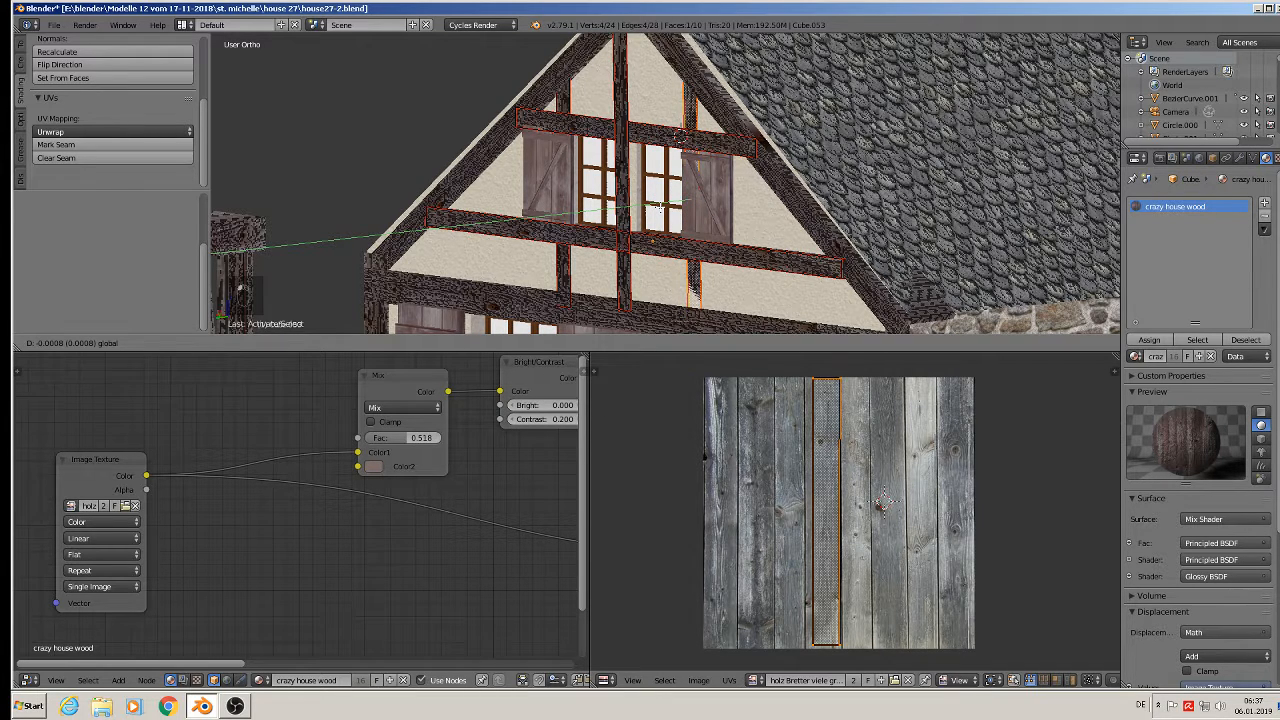
left_click(660, 207)
key("r")
key("x")
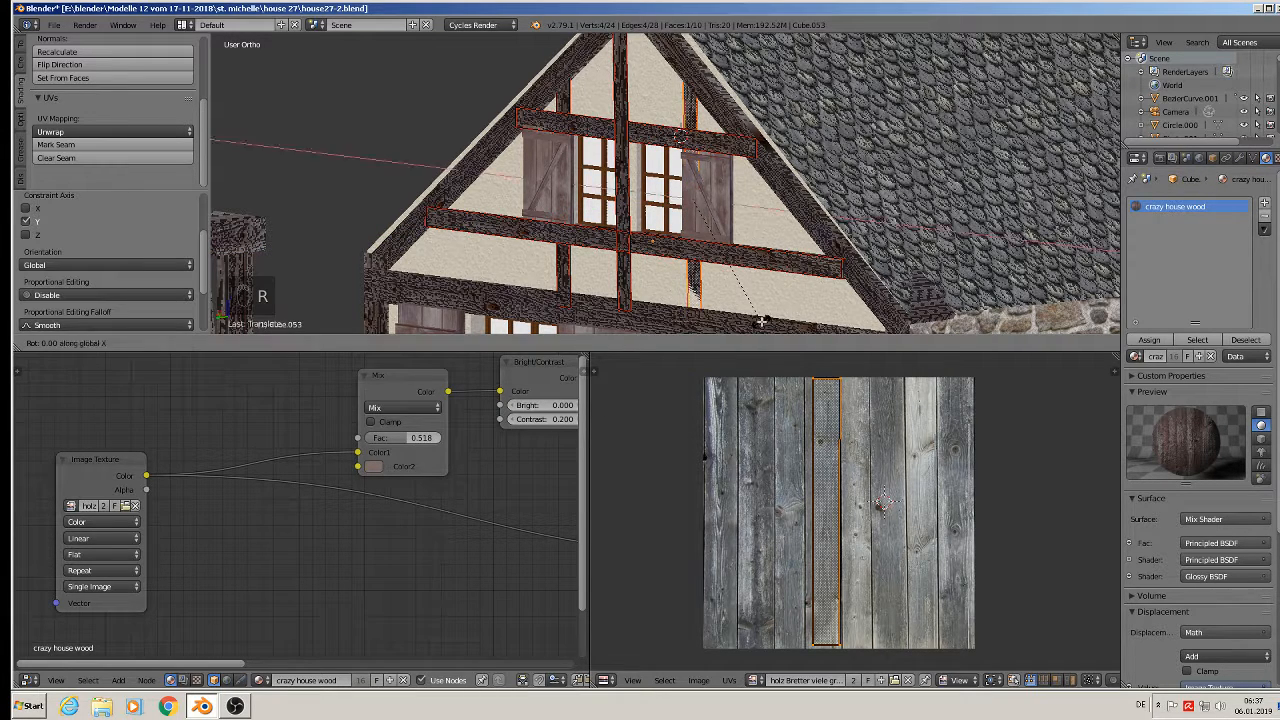
left_click(760, 322)
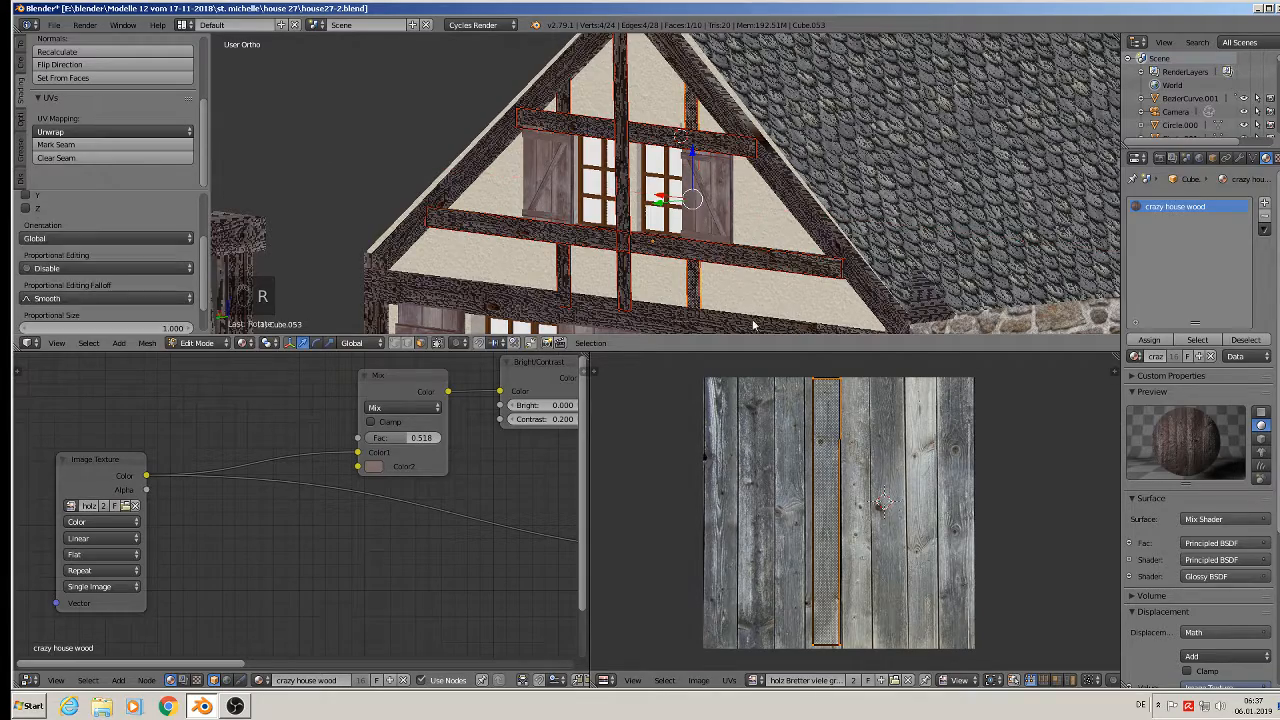
key("Tab")
Deselect everything and examine the gable frame and the facade below it from the front.
middle_click_drag(717, 300, 771, 283)
scroll(727, 291, "down", 2)
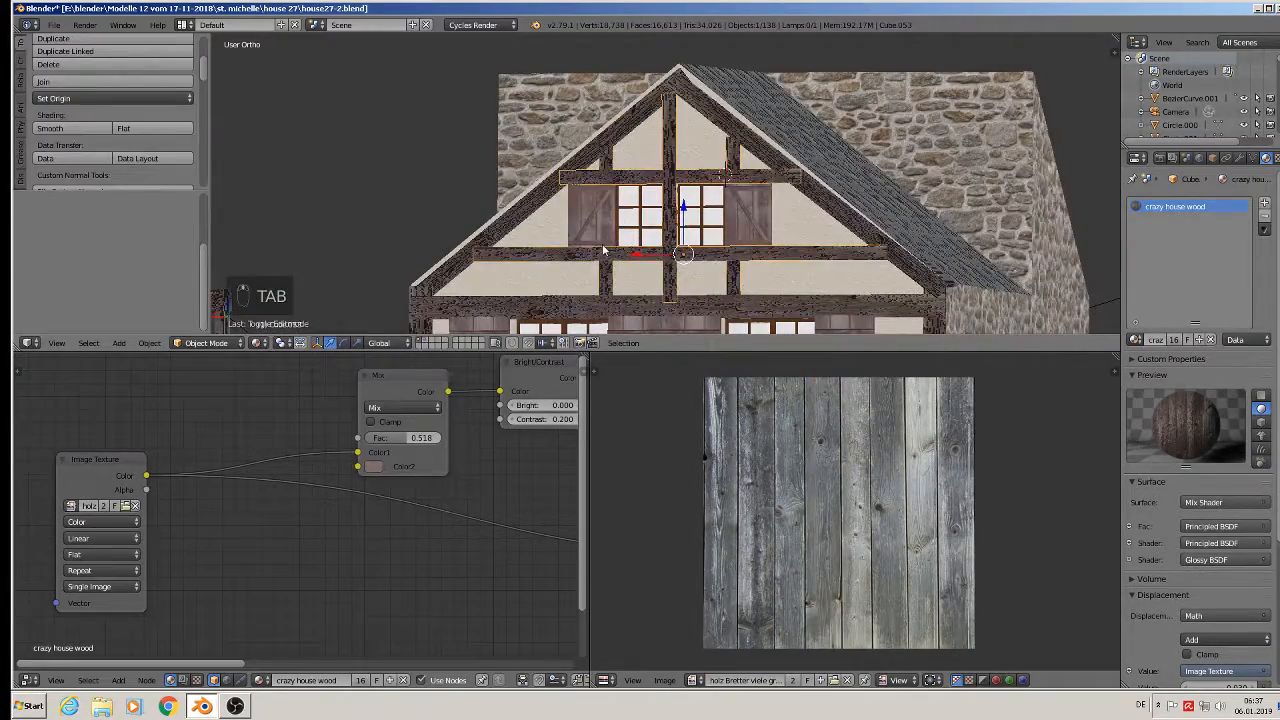
key("Tab")
key("a")
key("a")
key("Tab")
key("a")
key("a")
key("a")
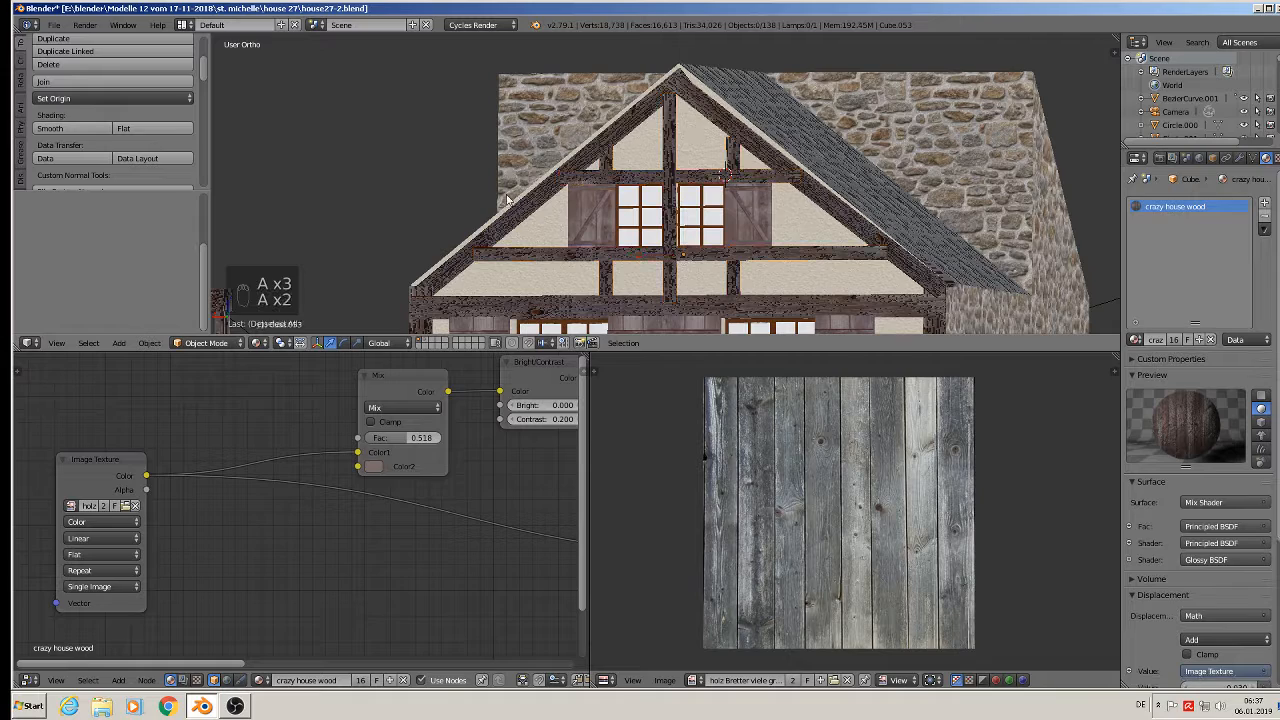
middle_click_drag(489, 198, 546, 239)
scroll(546, 239, "down", 3)
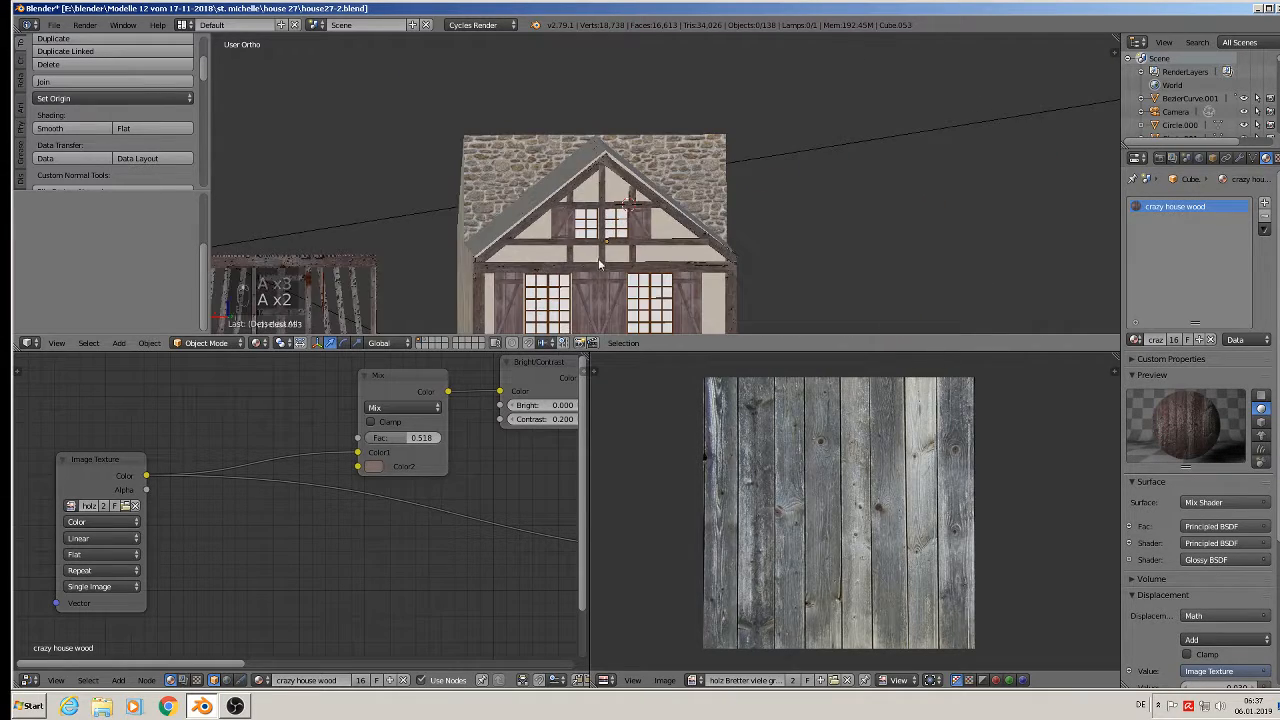
middle_click_drag(614, 274, 572, 195, "shift")
scroll(568, 134, "down", 2)
scroll(571, 195, "up", 2)
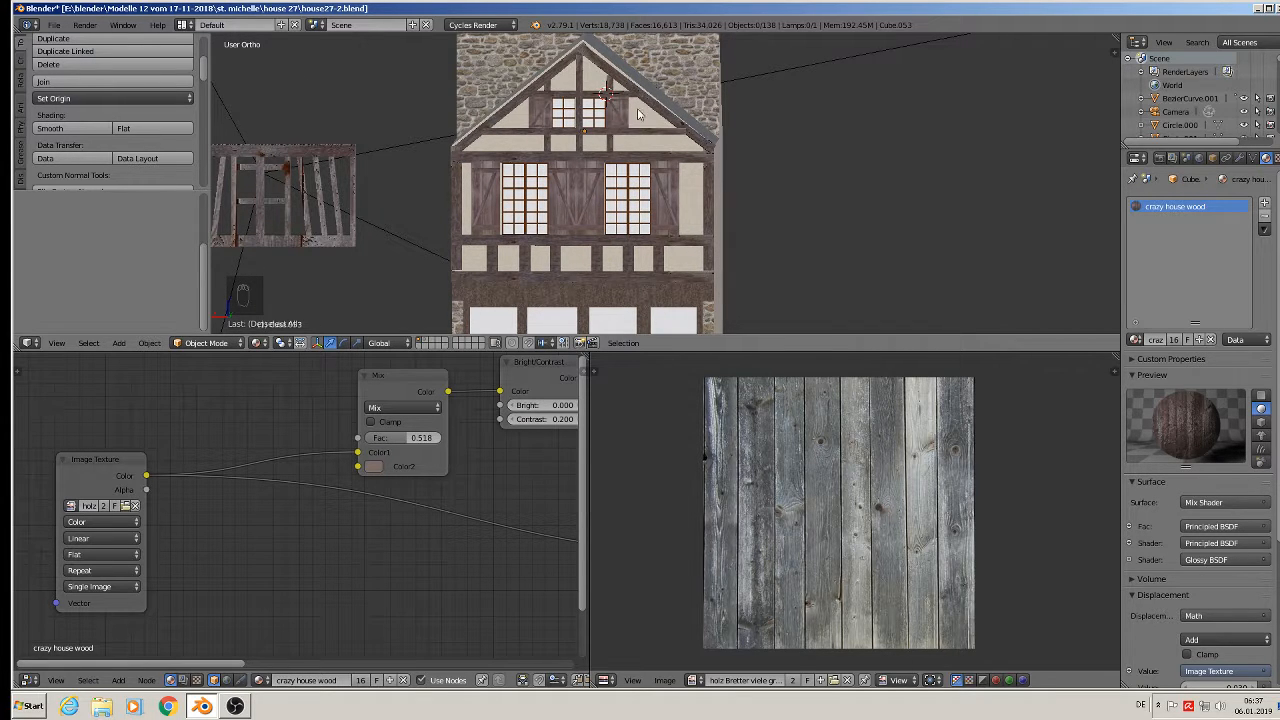
Duplicate the left attic post along X and place the copy midway between it and the gable's left corner.
scroll(593, 172, "up", 3)
right_click(517, 130)
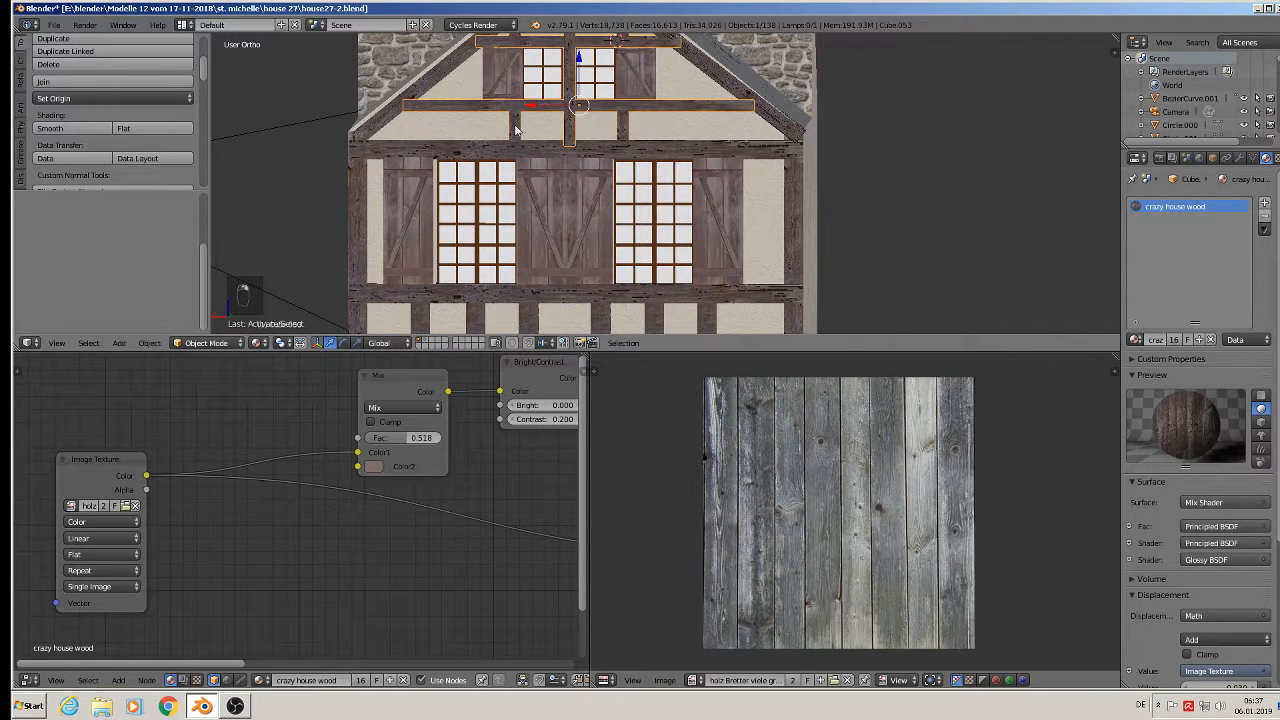
key("Tab")
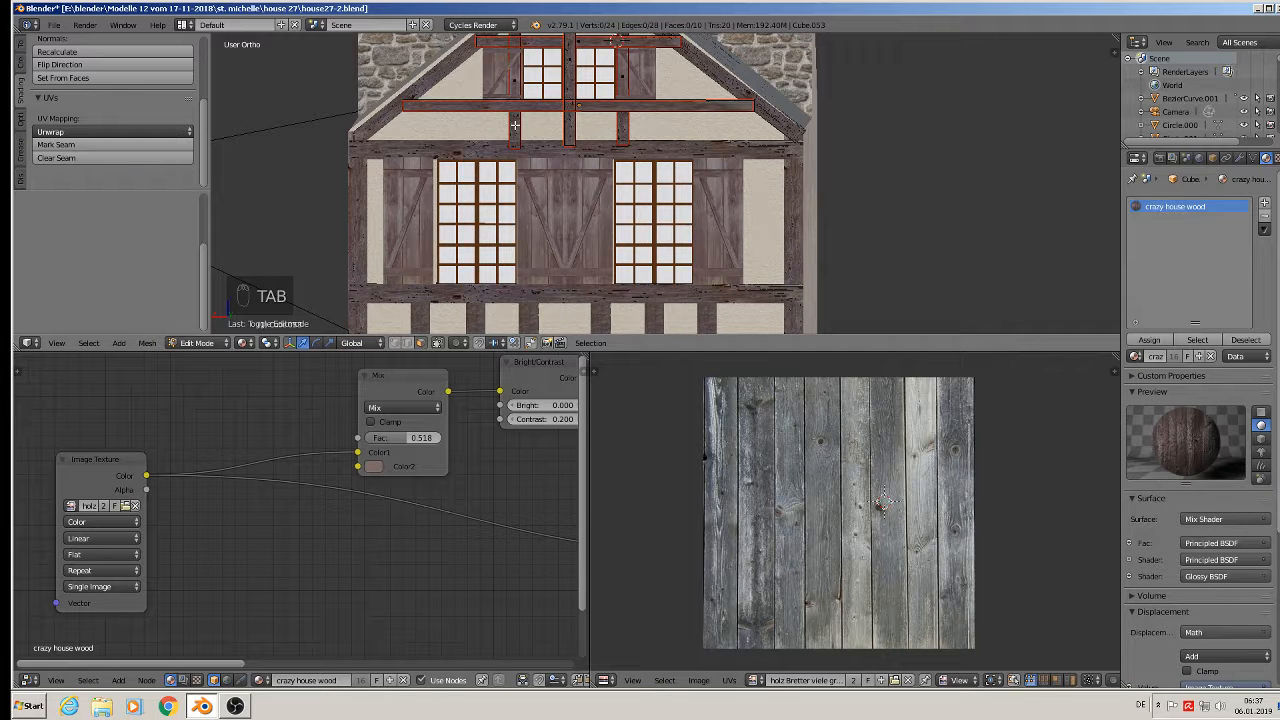
key("l")
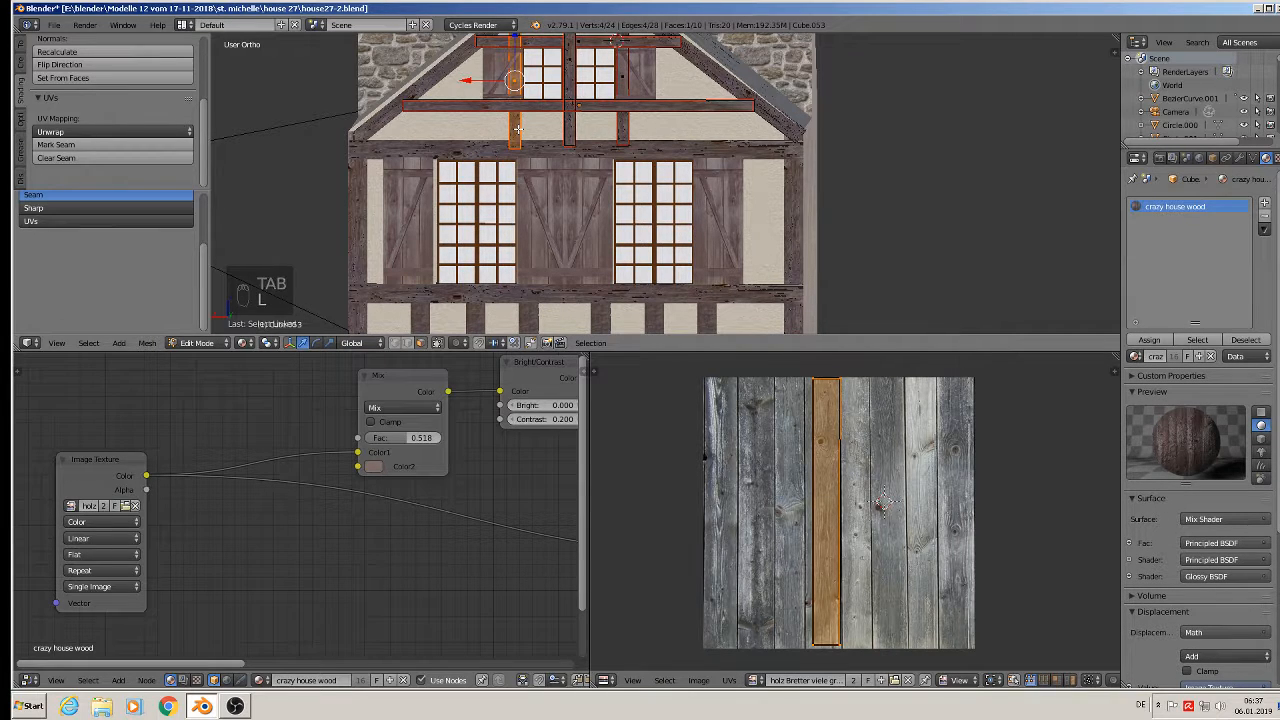
key("shift+d")
left_click(408, 80)
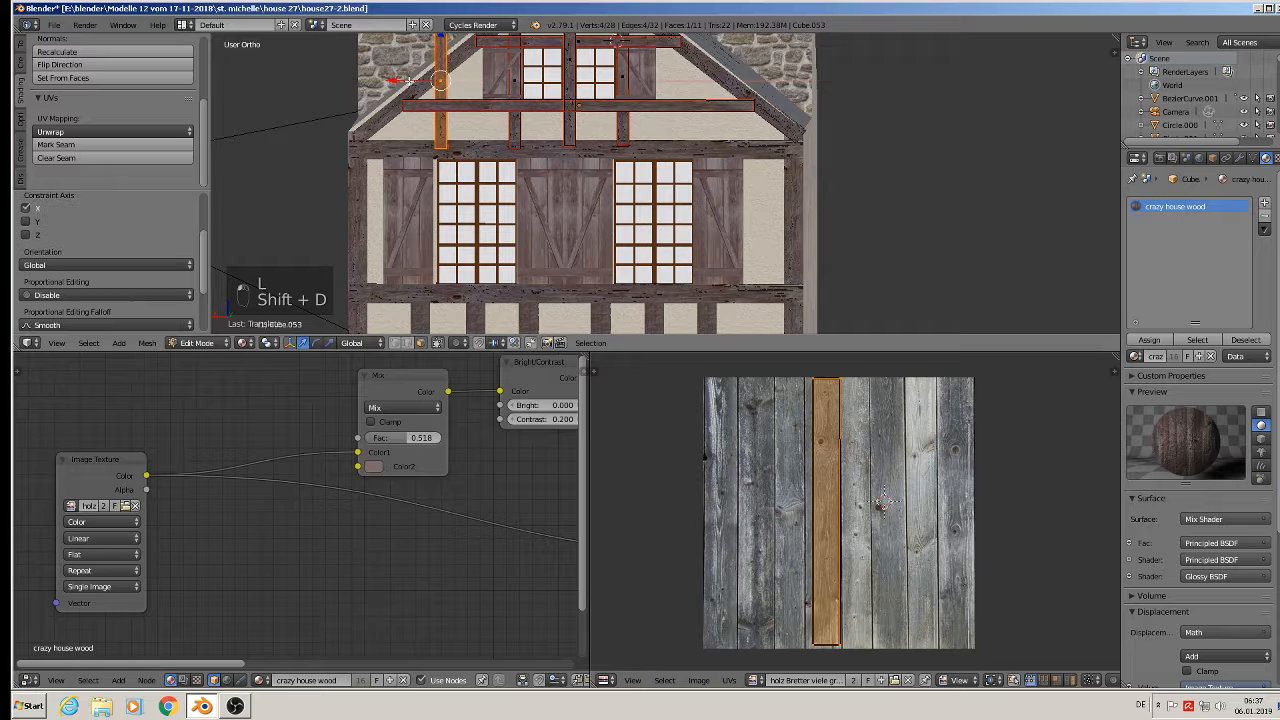
Shorten the outer left post along Z and lower it to fit between the facade's top crossbeam and the roof slope.
key("s")
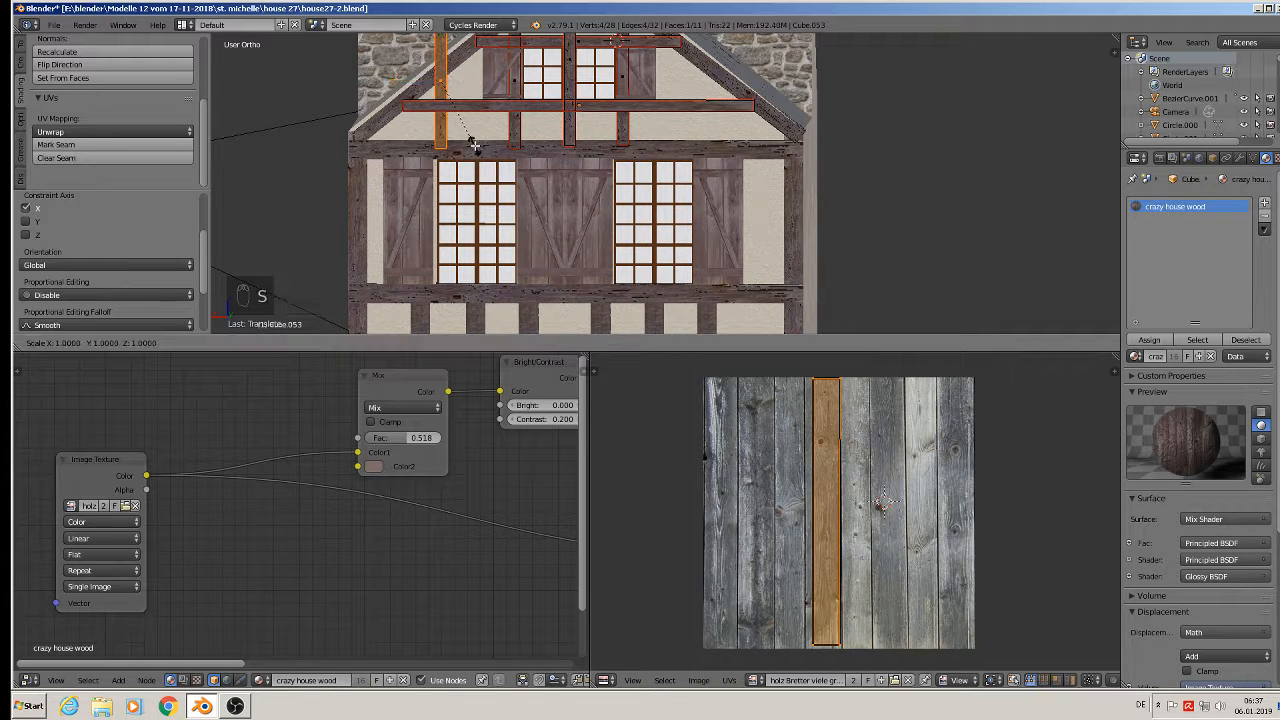
key("z")
left_click(453, 118)
left_click_drag(443, 47, 447, 72)
left_click(447, 76)
key("Tab")
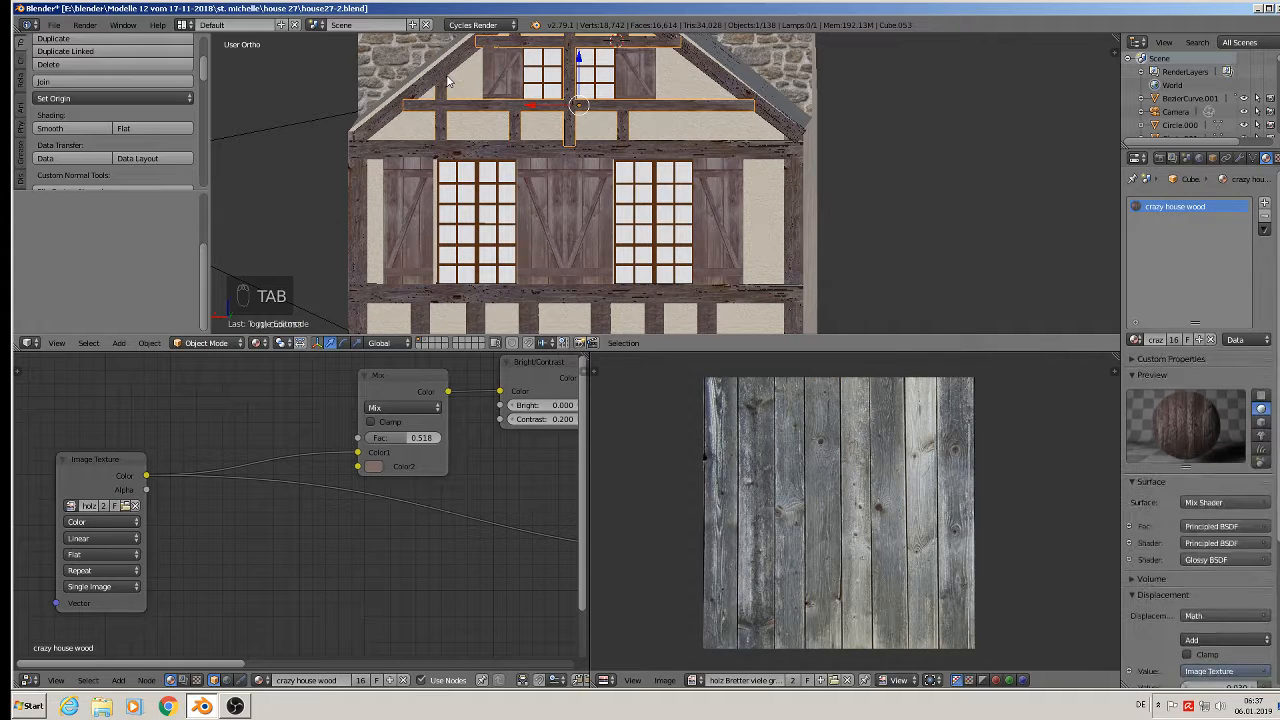
Duplicate the short outer left post along X and place the copy at the mirrored spot on the gable's right side.
key("Tab")
key("shift+d")
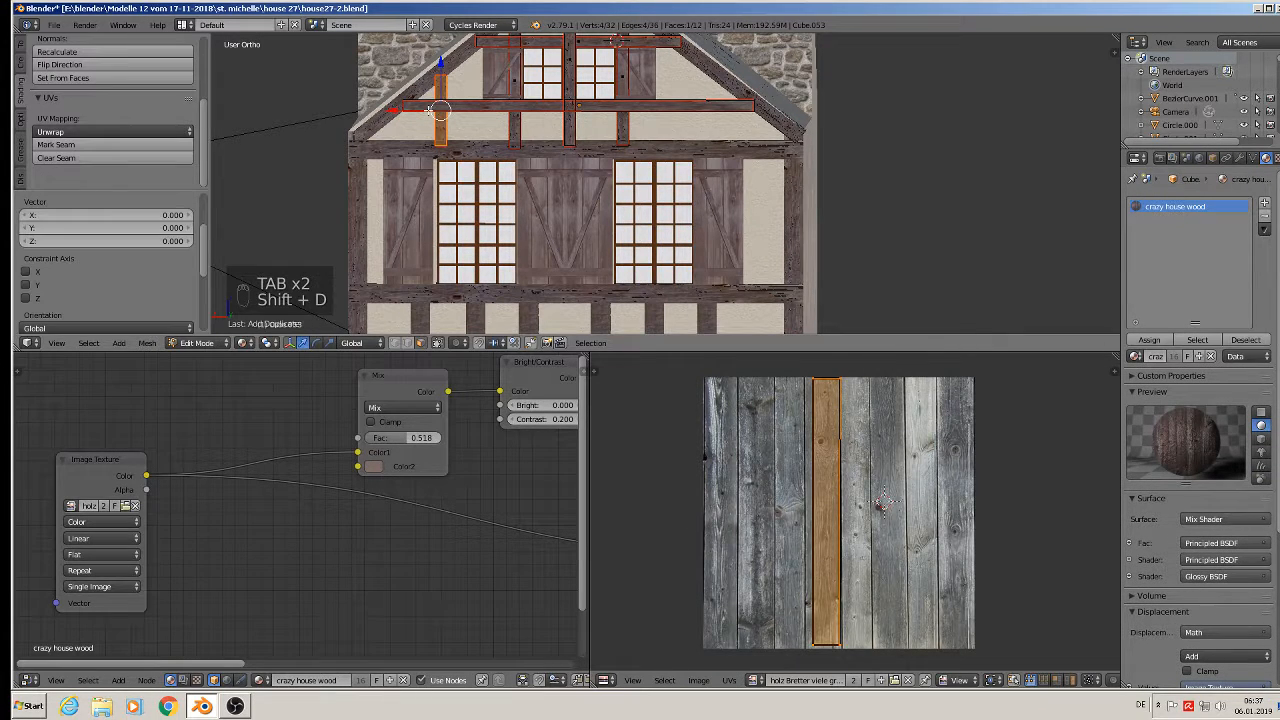
left_click(687, 113)
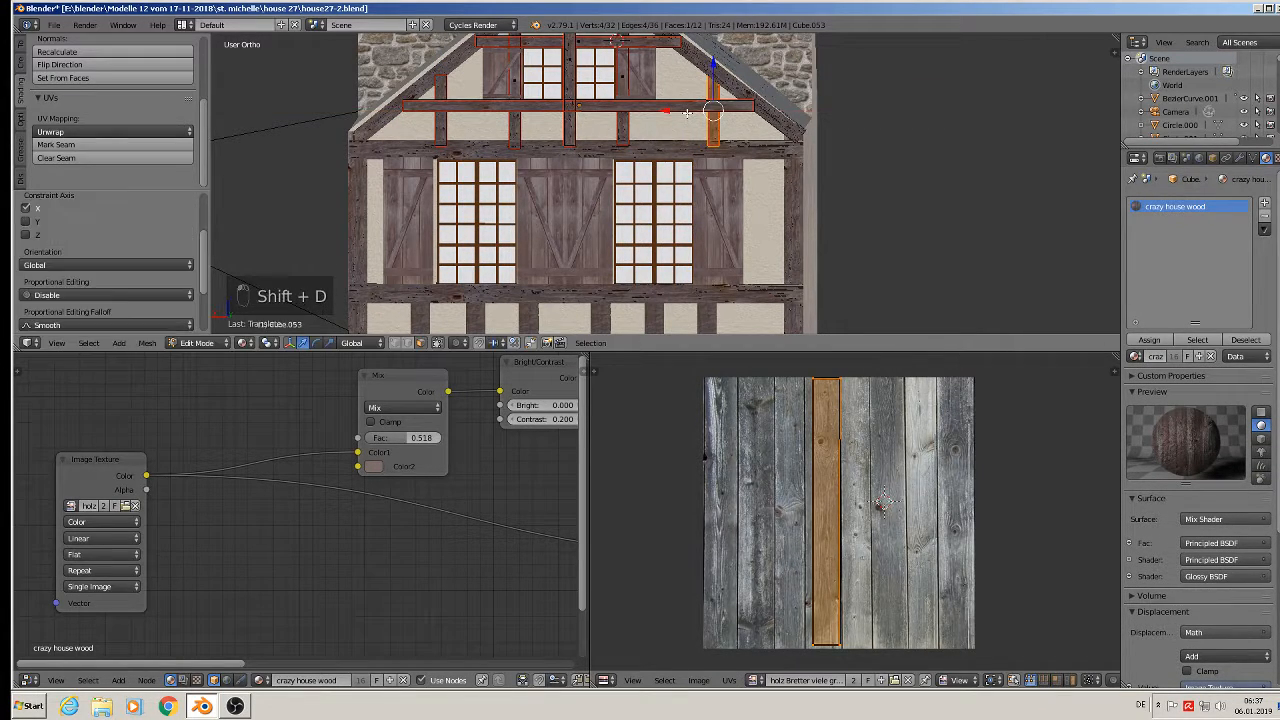
key("Tab")
scroll(680, 138, "down", 3)
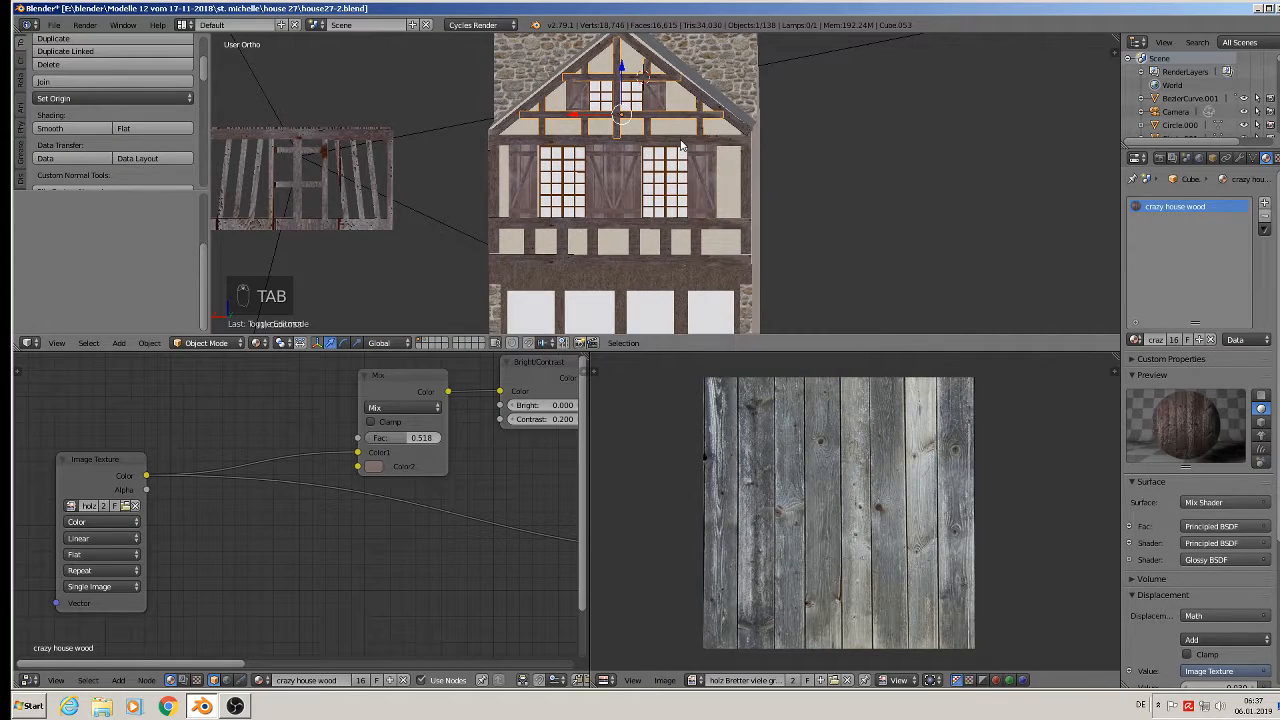
Deselect everything and examine the whole house from several sides, ending in the front view.
key("Tab")
key("a")
key("a")
key("a")
key("Tab")
key("a")
key("a")
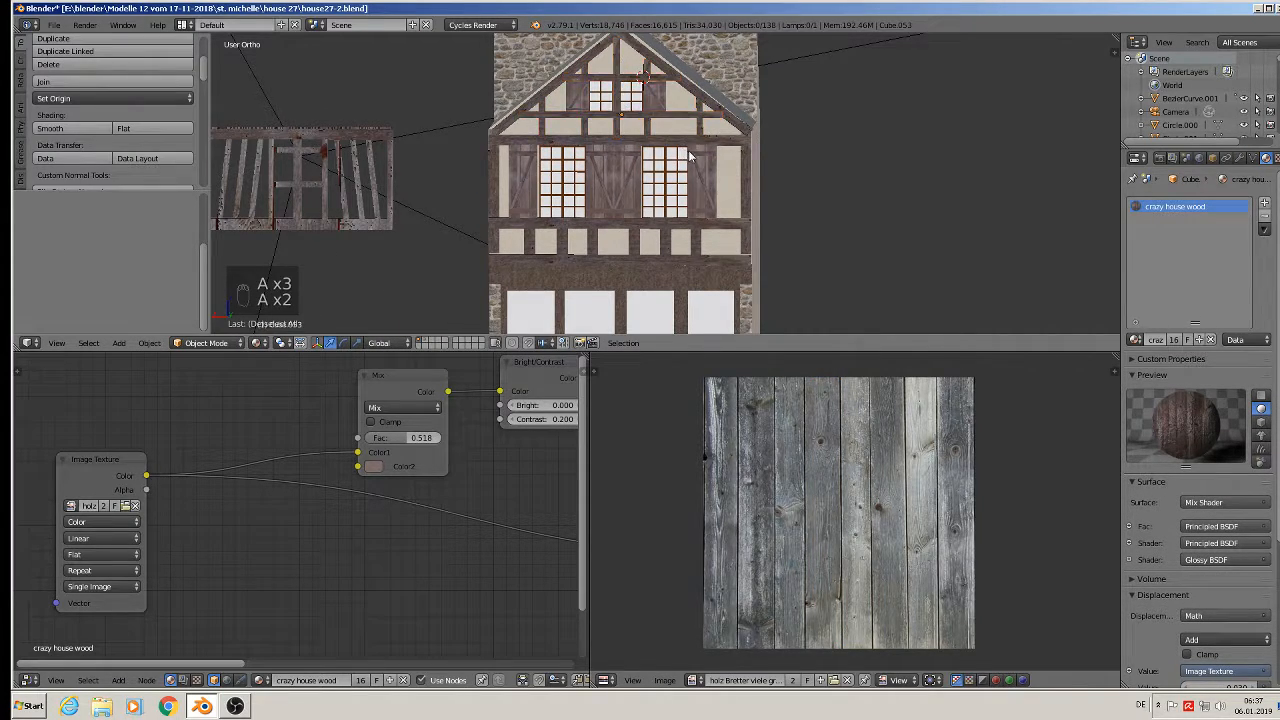
middle_click_drag(759, 186, 715, 200)
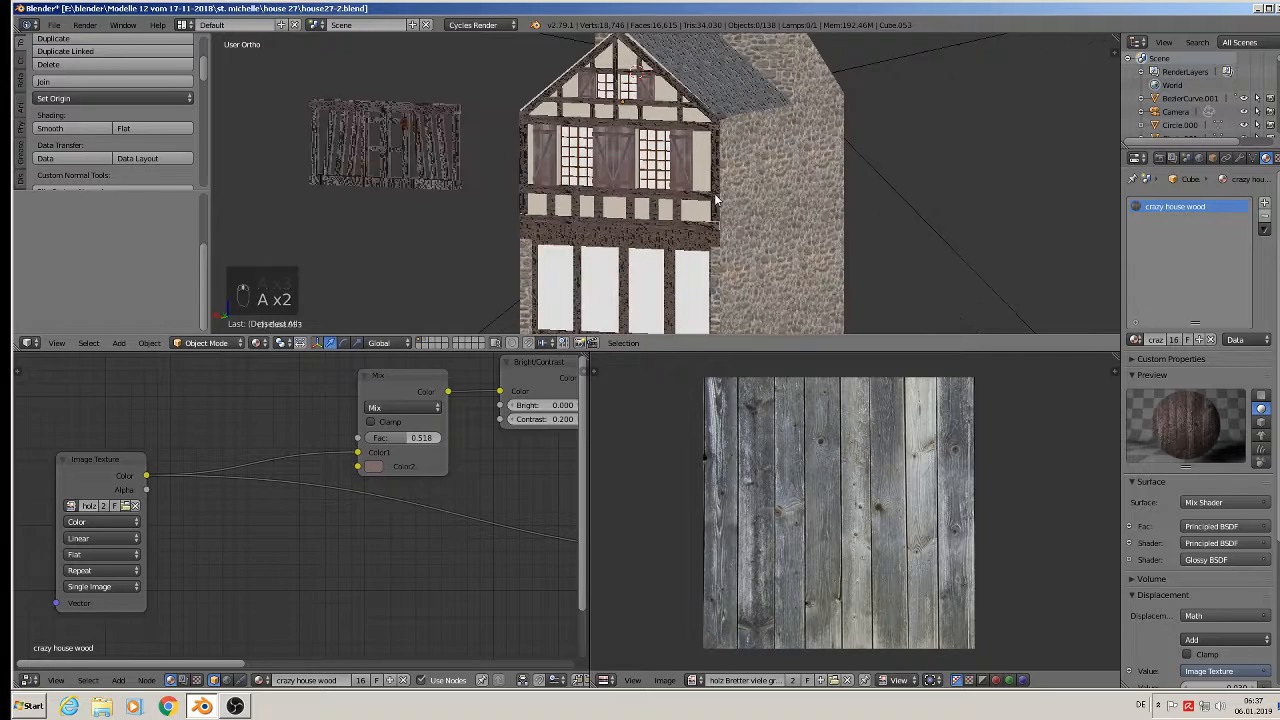
scroll(650, 190, "down", 2)
left_click(54, 24)
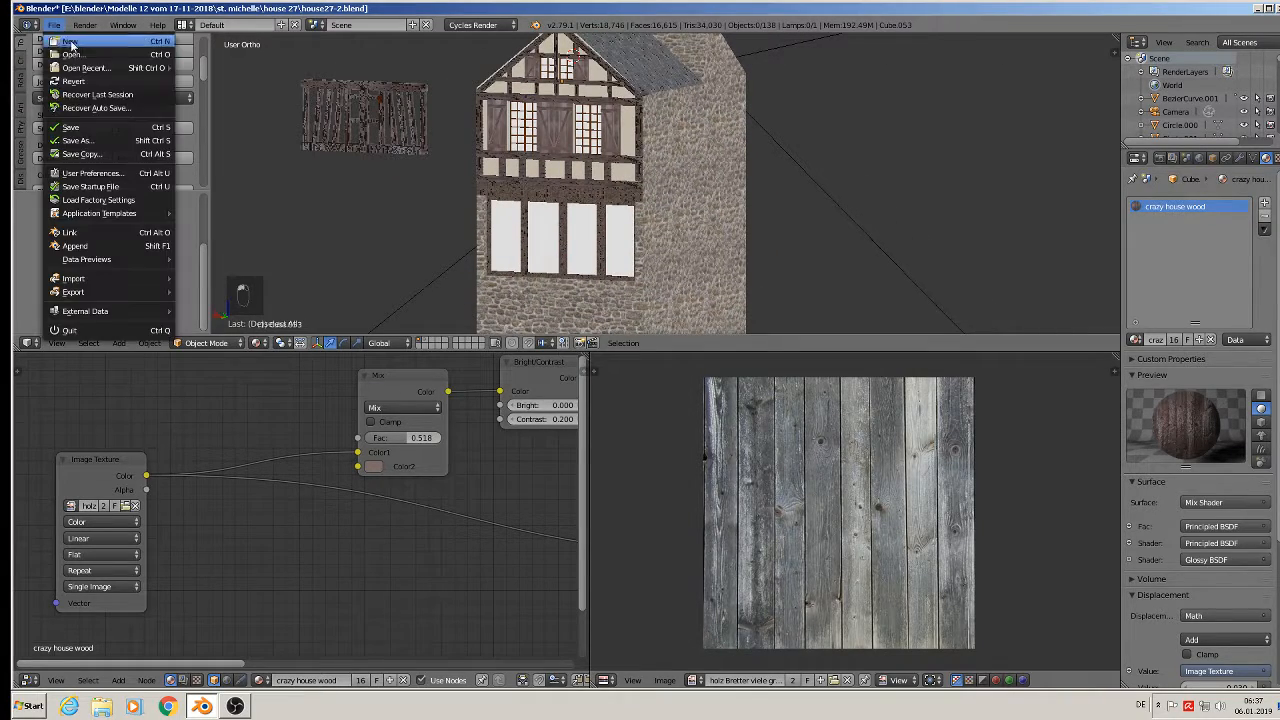
scroll(588, 178, "down", 3)
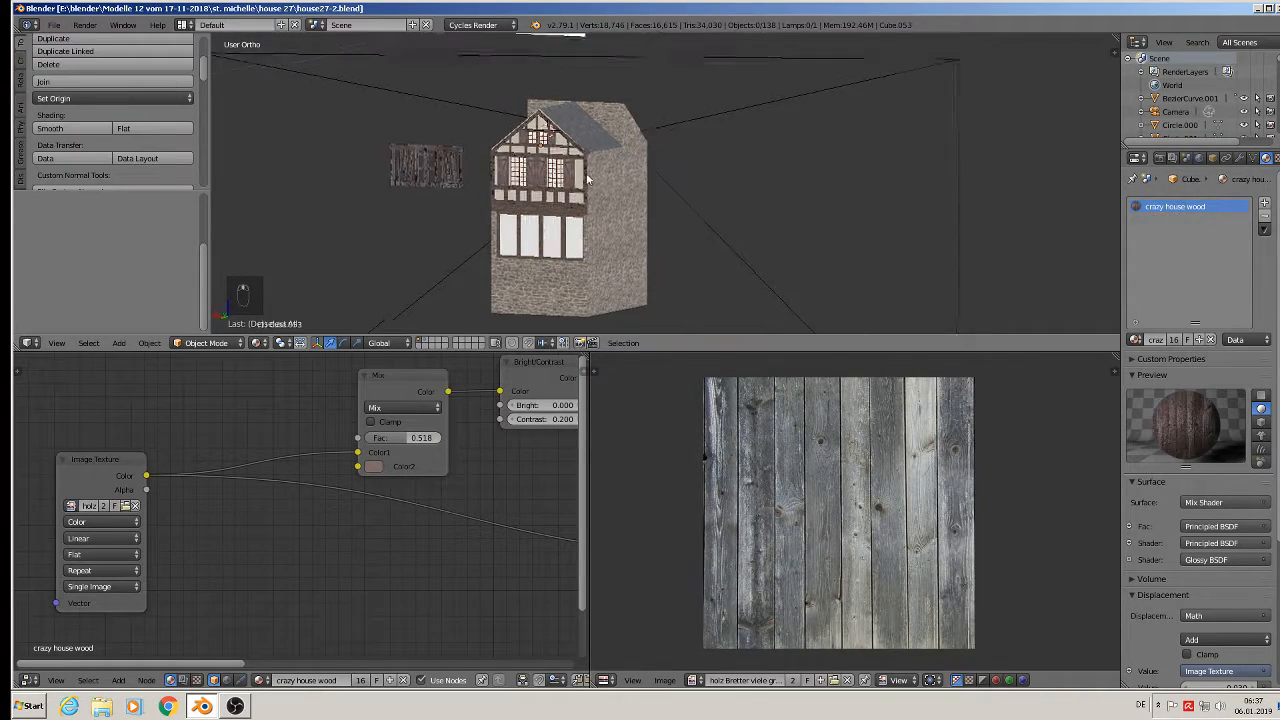
middle_click_drag(588, 178, 445, 194)
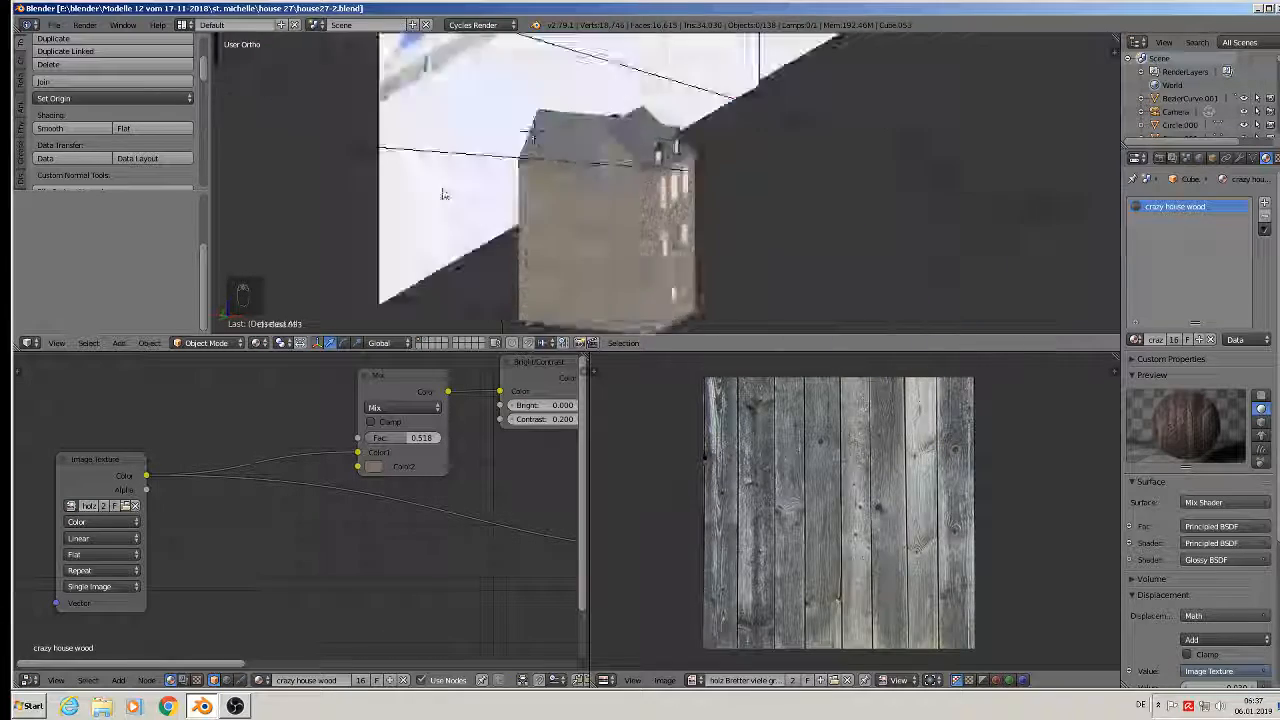
key("KP_1")
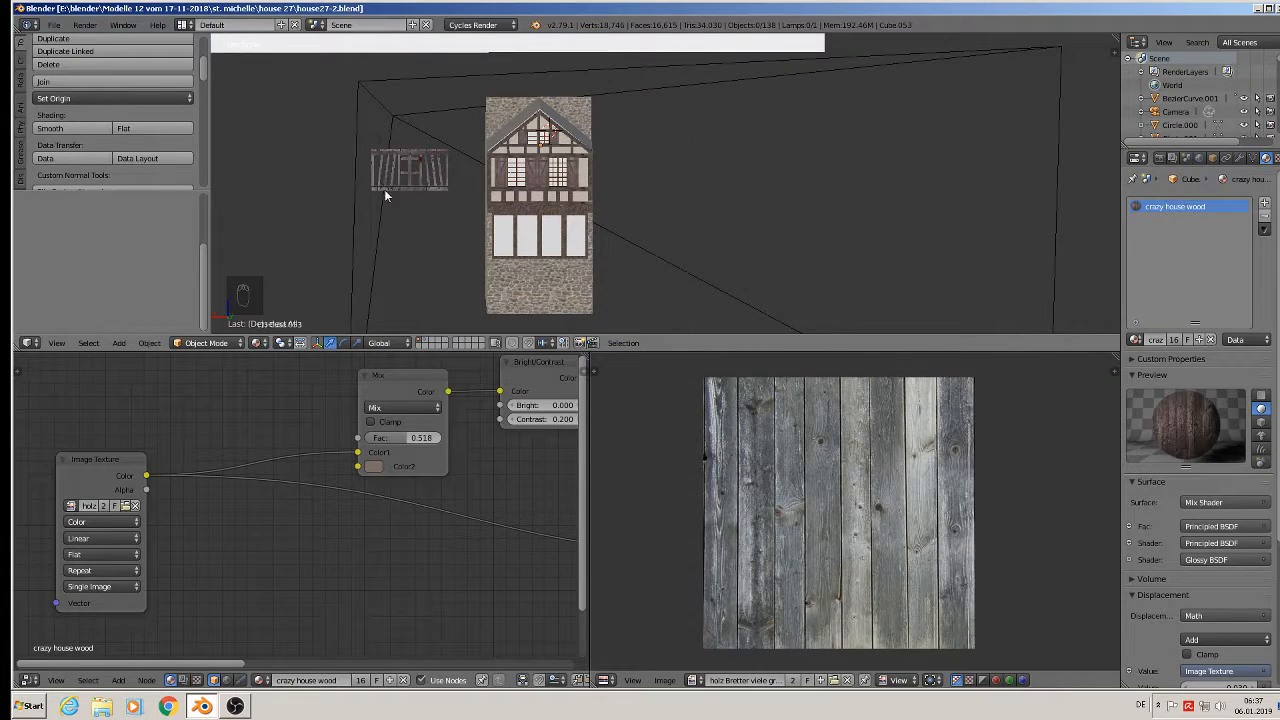
Save the house model to its current file and switch to the screen recorder.
left_click(54, 24)
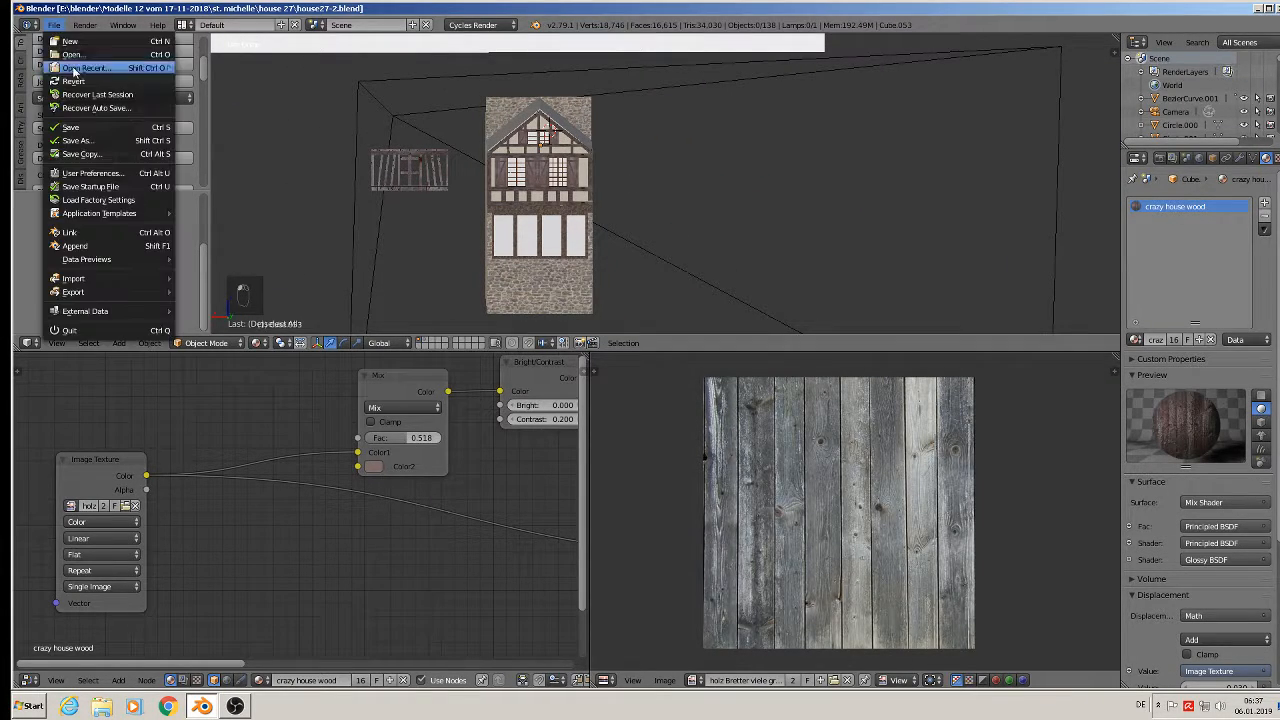
left_click(75, 127)
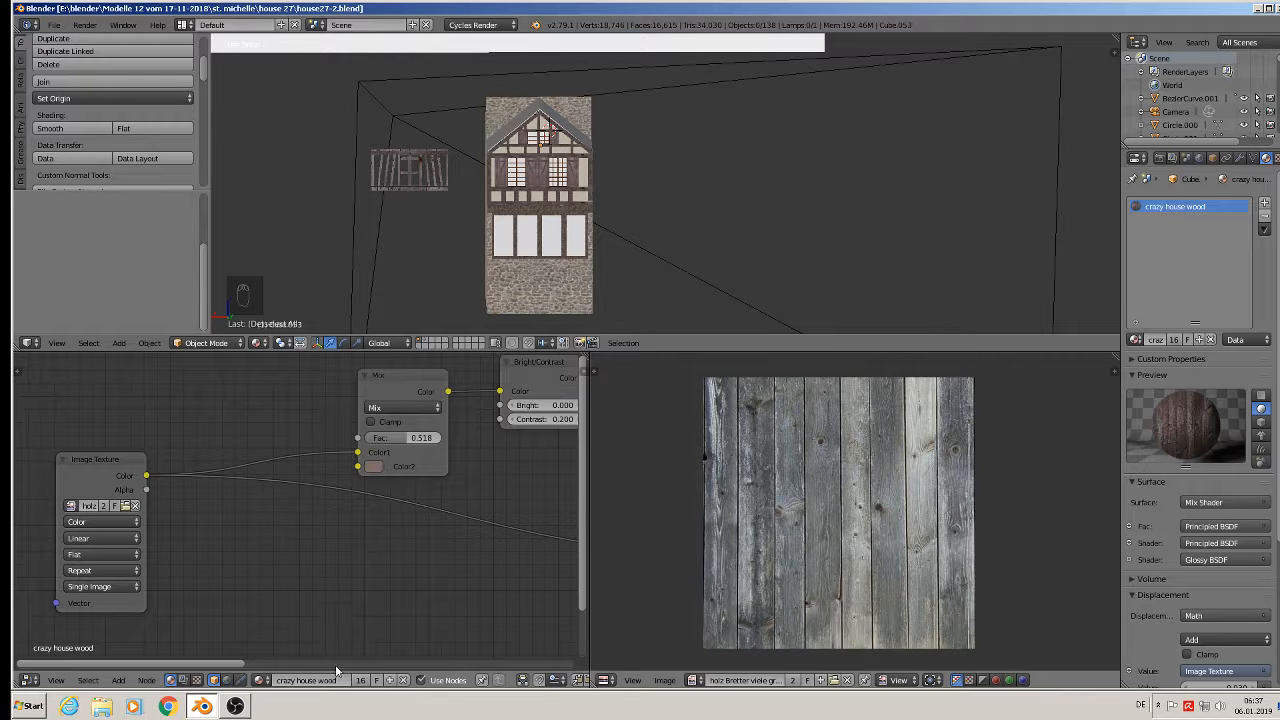
left_click(235, 706)
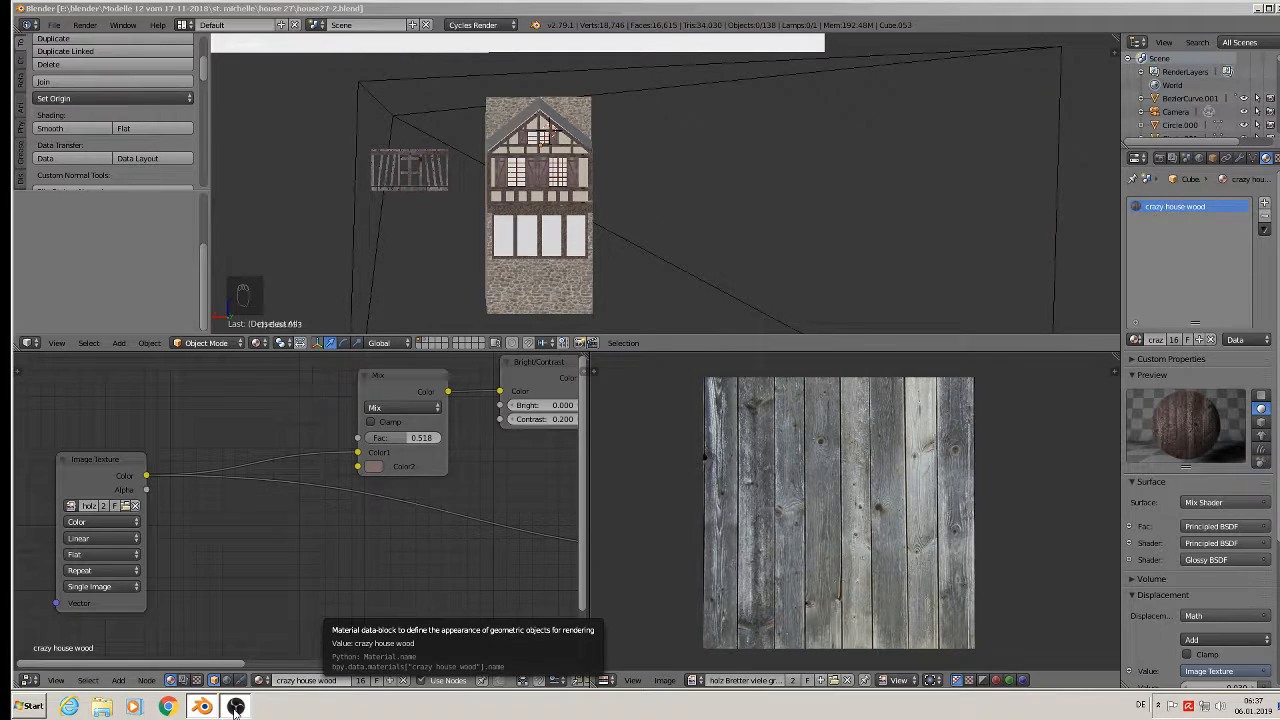